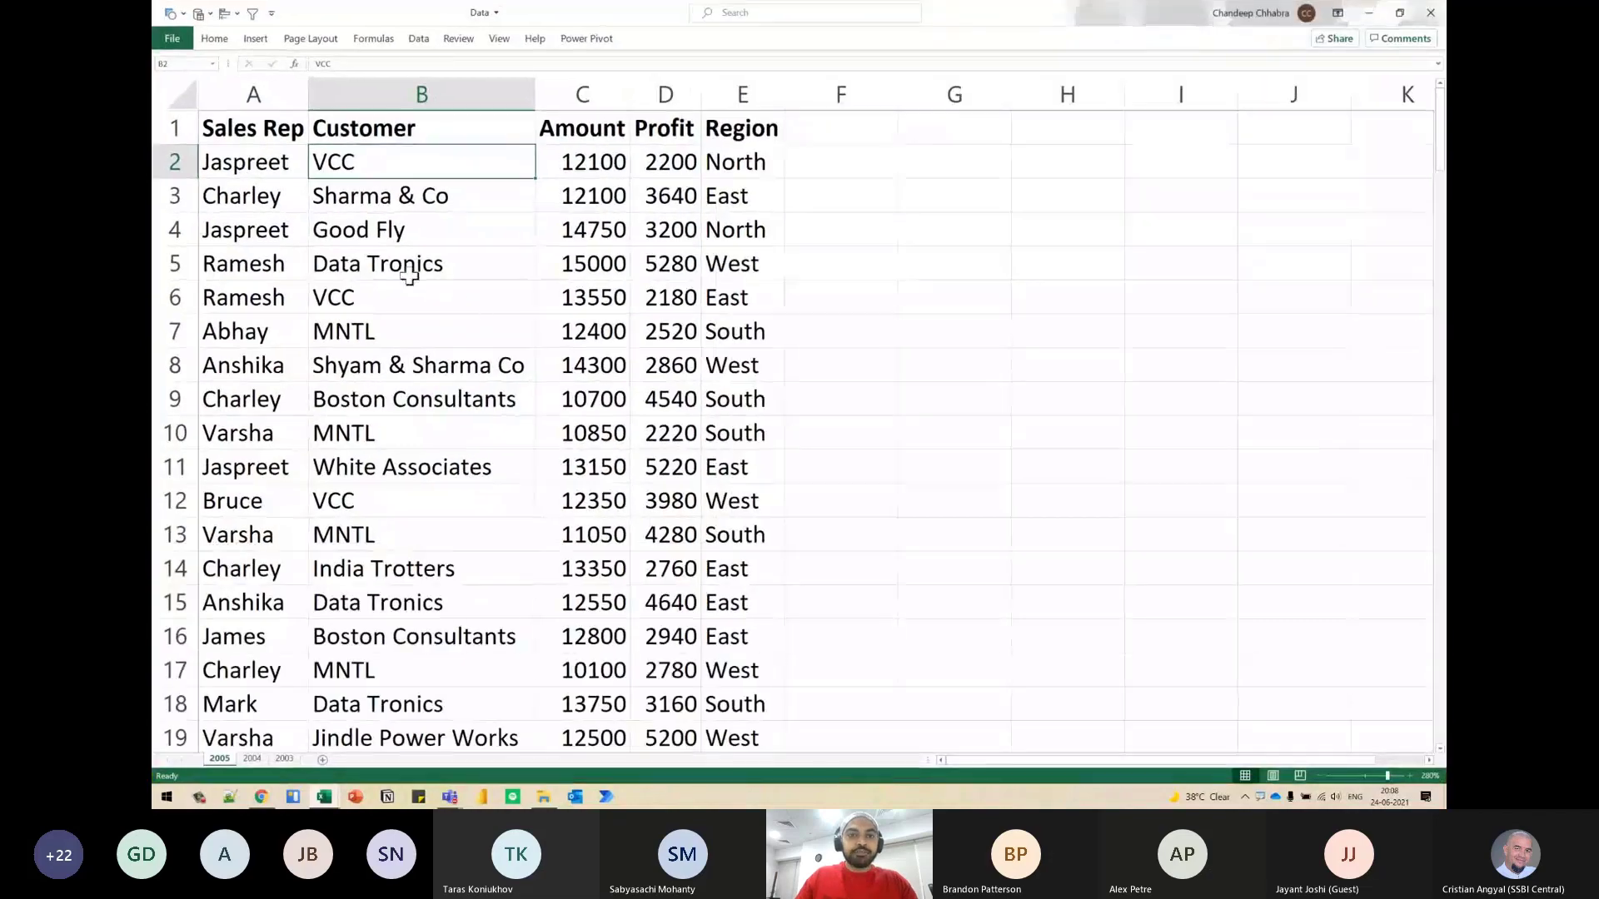
- Look through the sales data on the 2005, 2004 and 2003 sheets, ending on the 2003 sheet
{"action": "scroll", "coordinate": [475, 314], "scroll_direction": "up", "scroll_amount": 1}
{"action": "scroll", "coordinate": [469, 330], "scroll_direction": "up", "scroll_amount": 1}
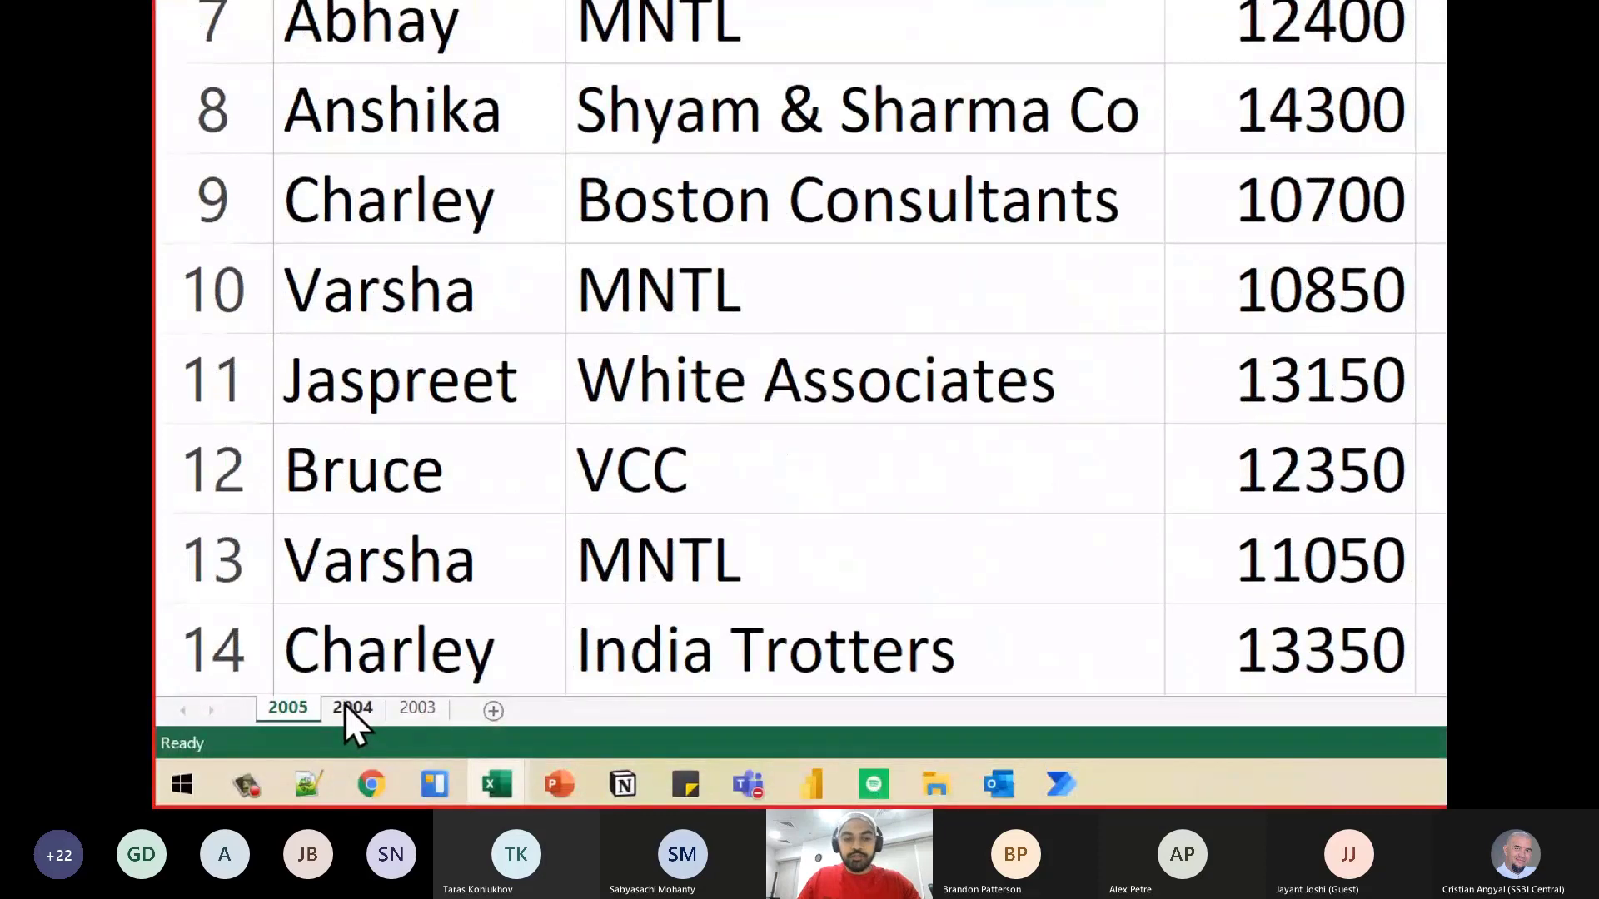
{"action": "left_click", "coordinate": [344, 705]}
{"action": "left_click", "coordinate": [415, 706]}
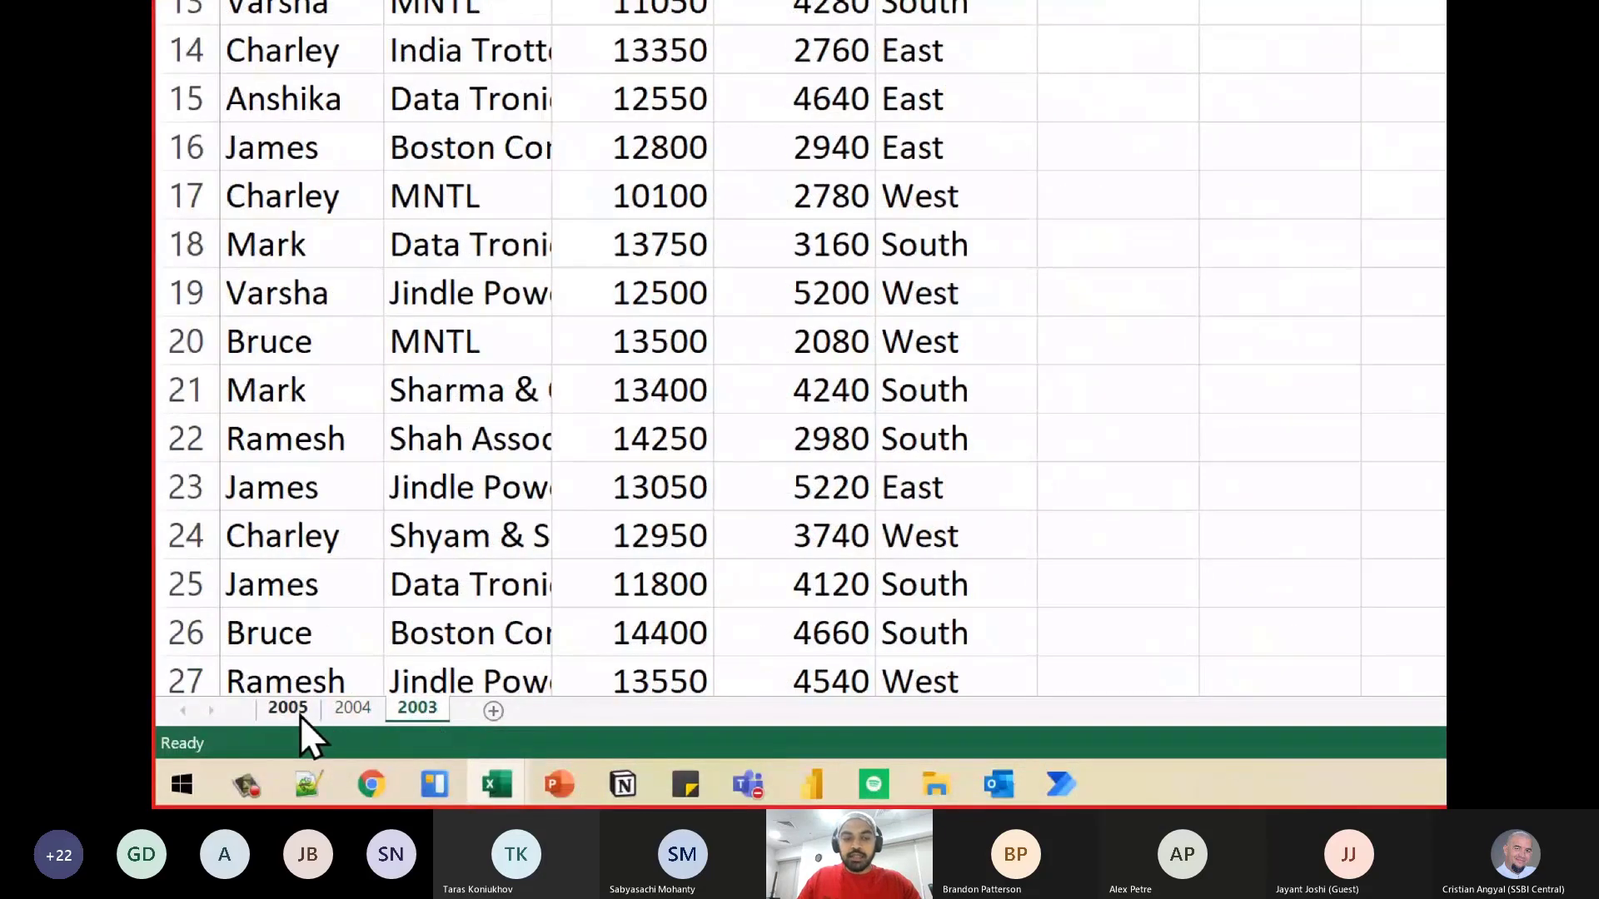
{"action": "left_click", "coordinate": [288, 707]}
{"action": "left_click", "coordinate": [352, 707]}
{"action": "left_click", "coordinate": [416, 707]}
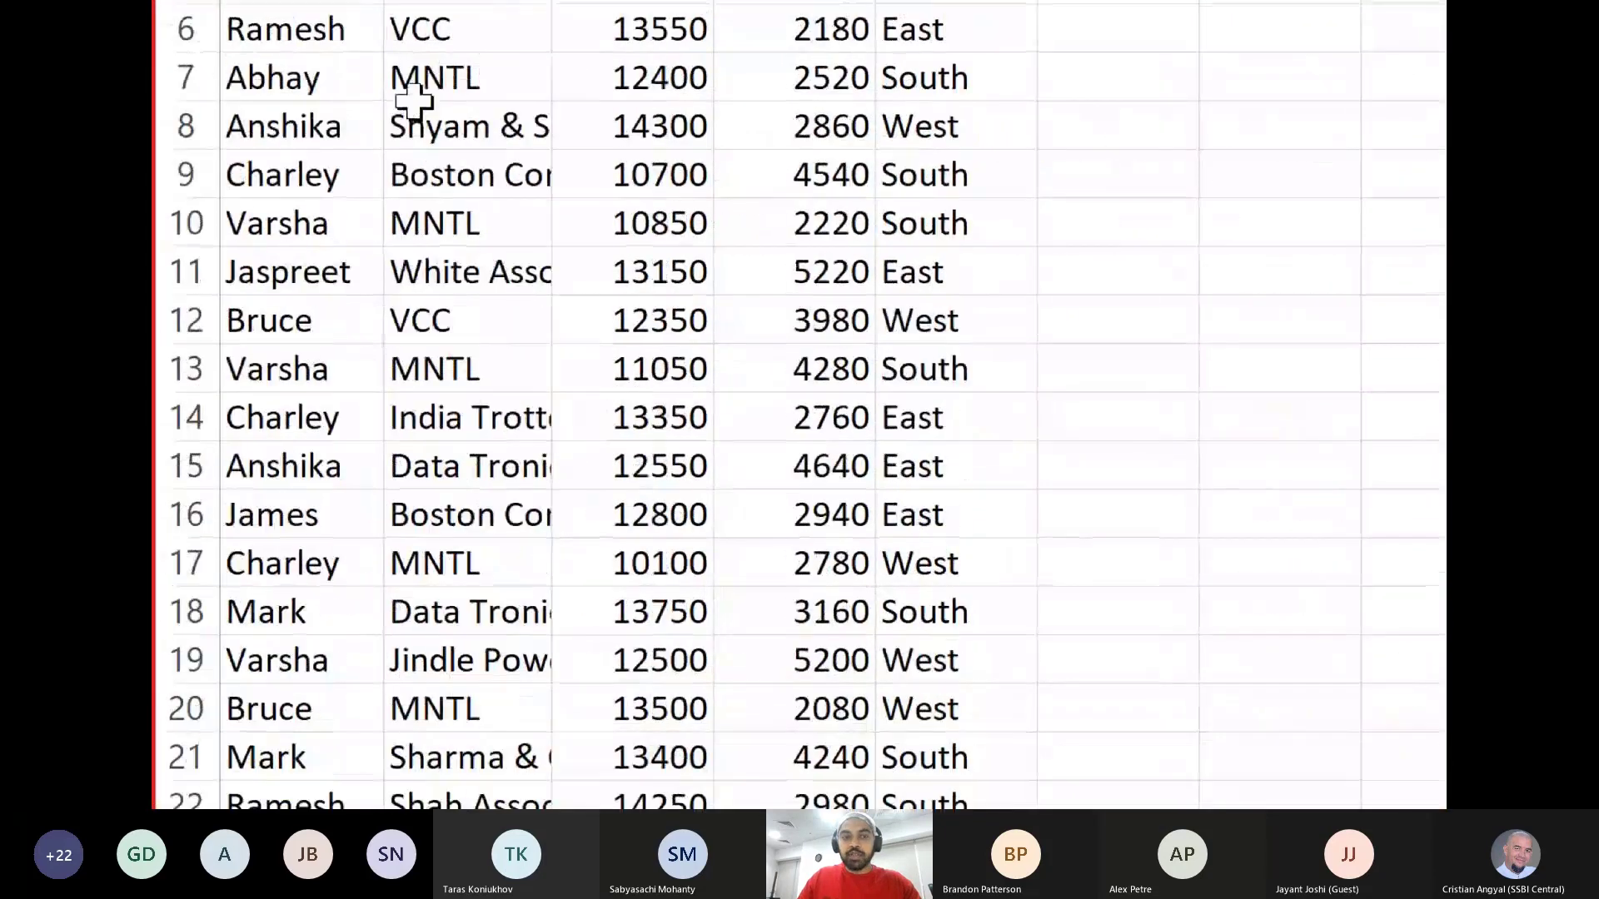
- Highlight the Sales Rep, Customer and Region columns in turn on the 2003 sheet
{"action": "left_click", "coordinate": [291, 85]}
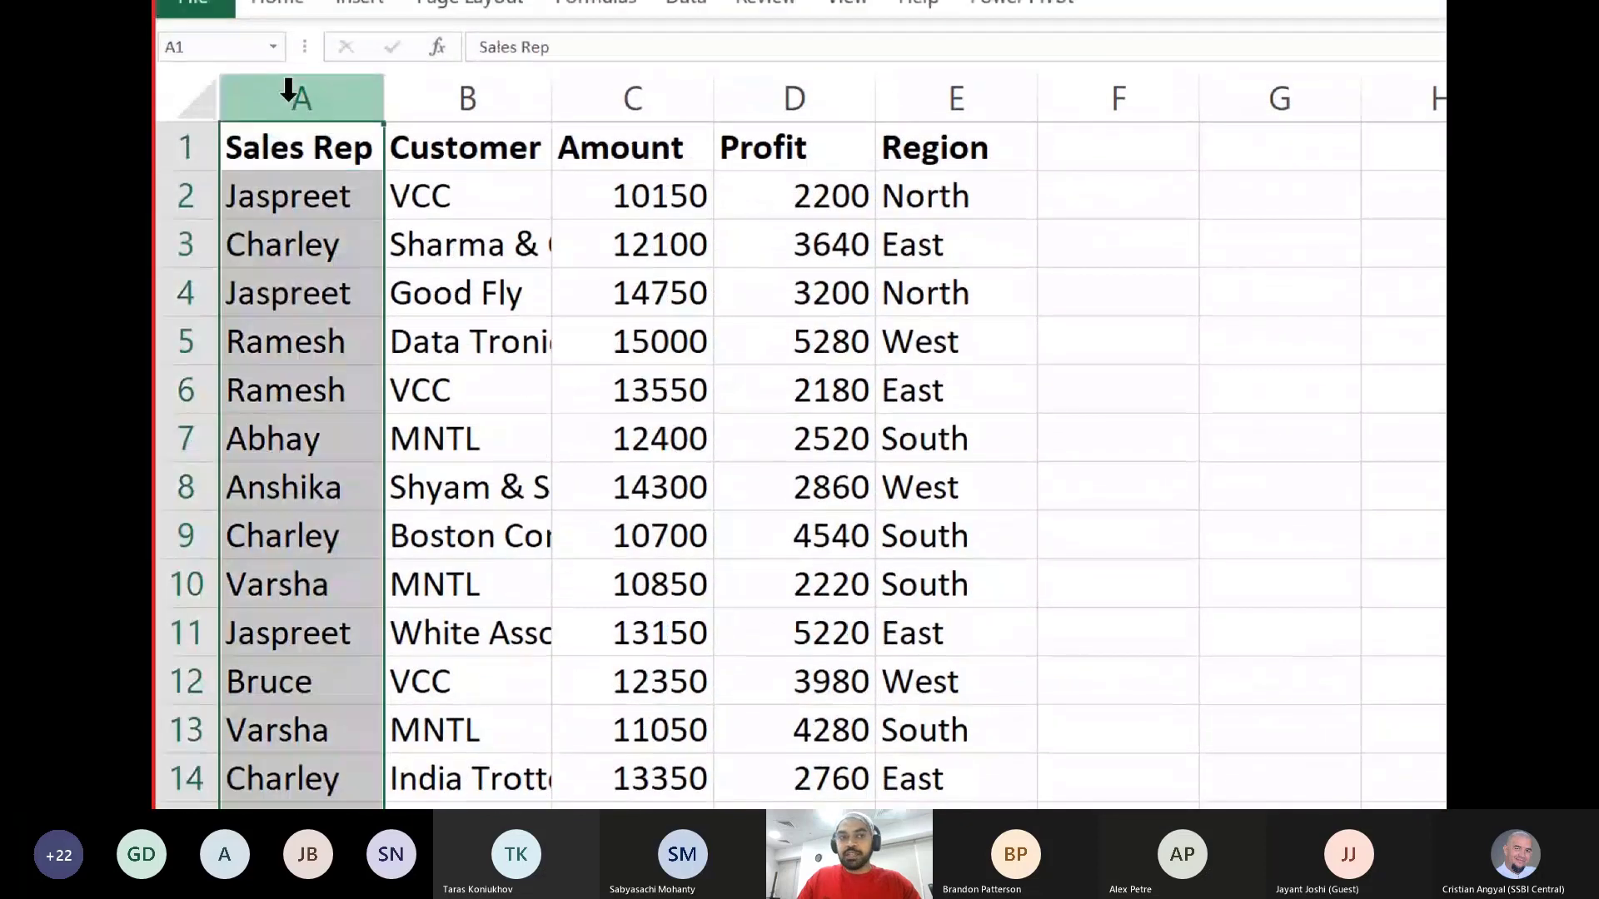
{"action": "left_click", "coordinate": [466, 98]}
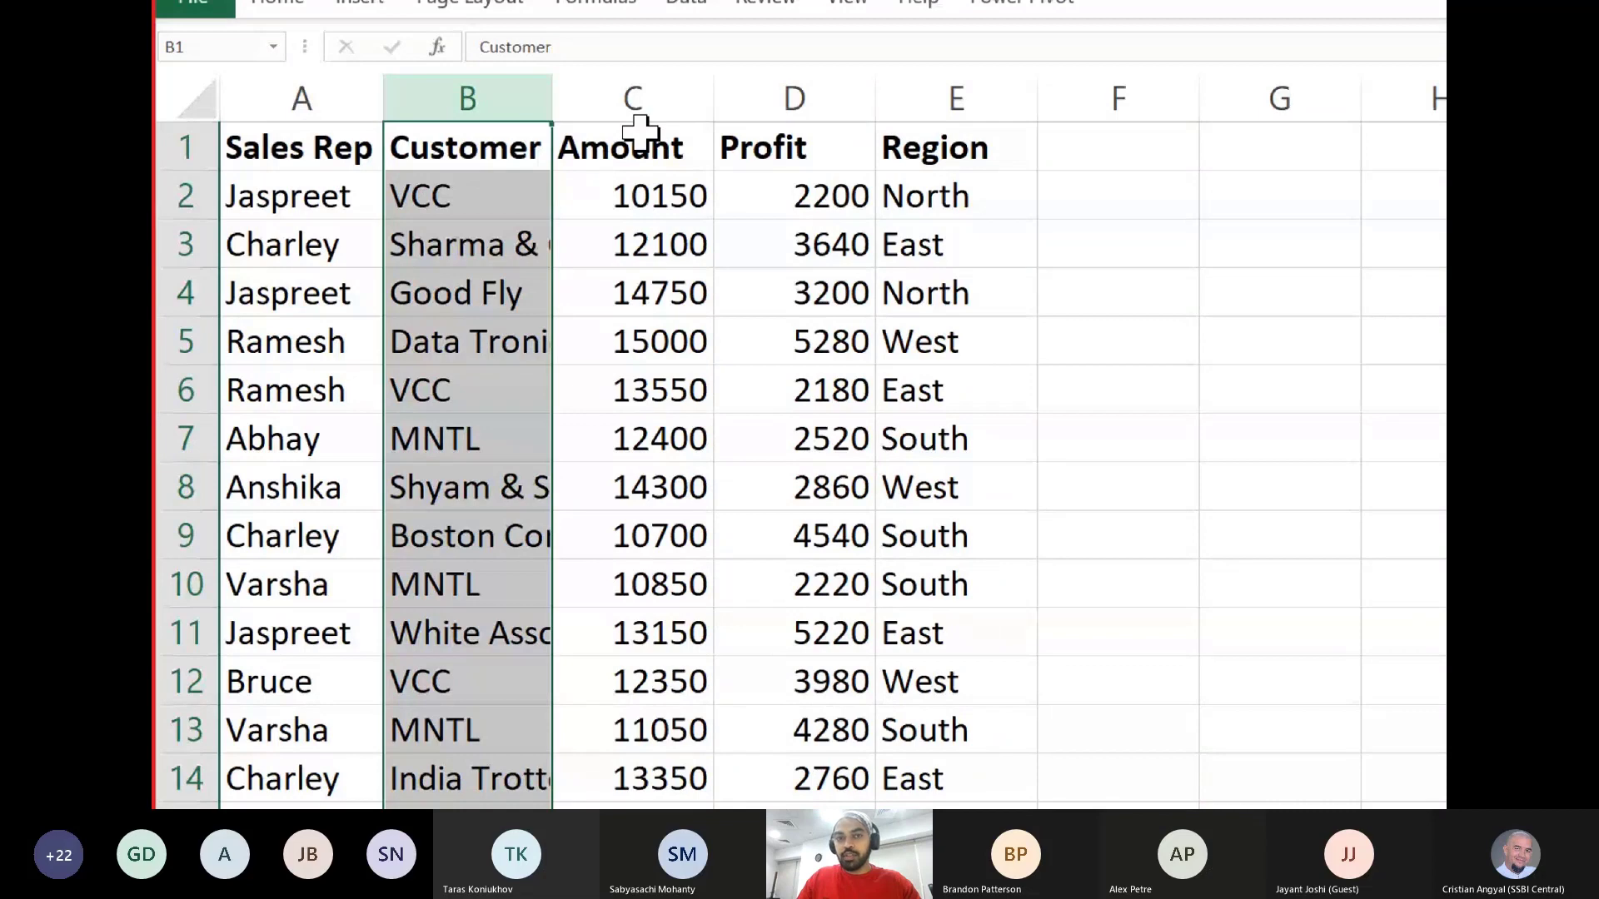
{"action": "left_click", "coordinate": [955, 98]}
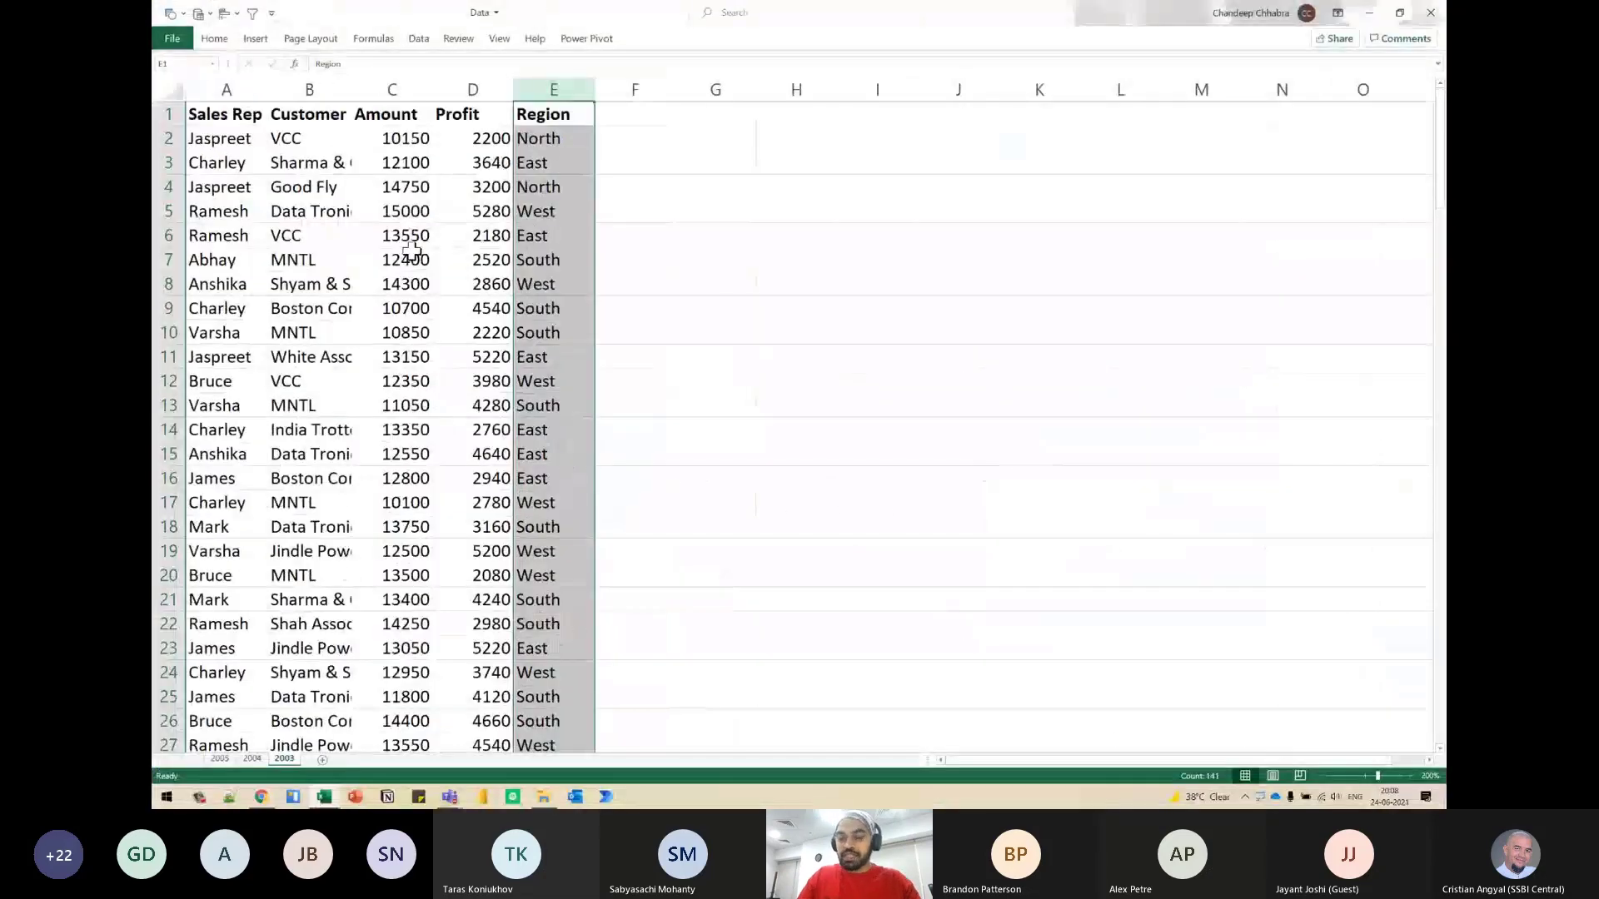
- Check the extent of the Customer data on the 2005 sheet and return to the 2003 sheet
{"action": "key", "text": "ctrl+Page_Up"}
{"action": "key", "text": "ctrl+Page_Up"}
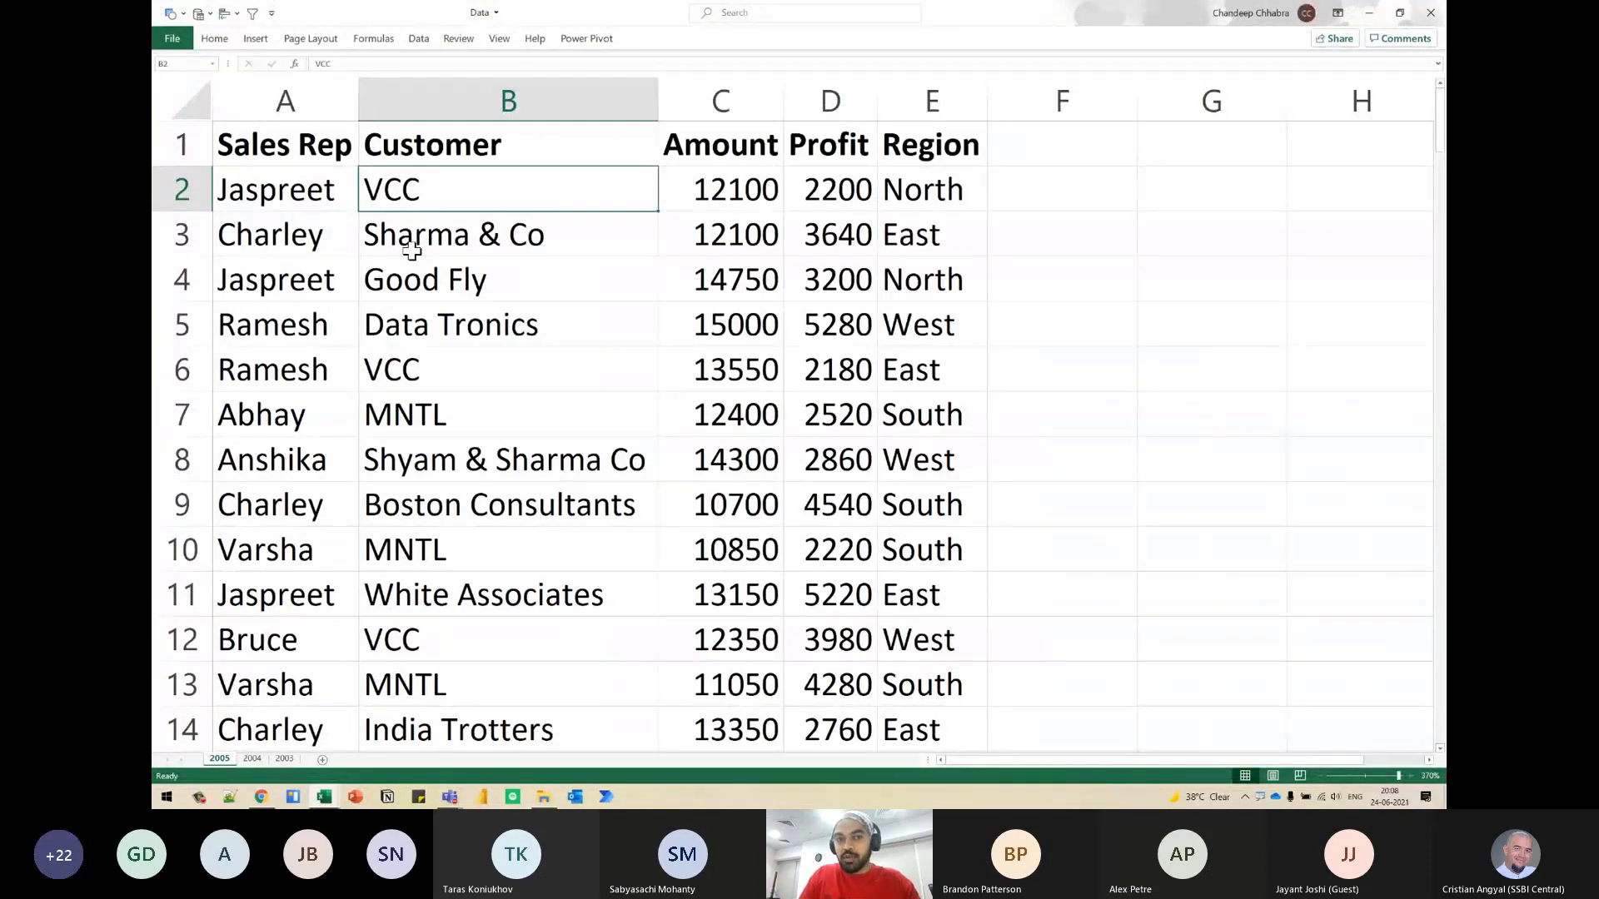
{"action": "key", "text": "ctrl+Down"}
{"action": "key", "text": "ctrl+Up"}
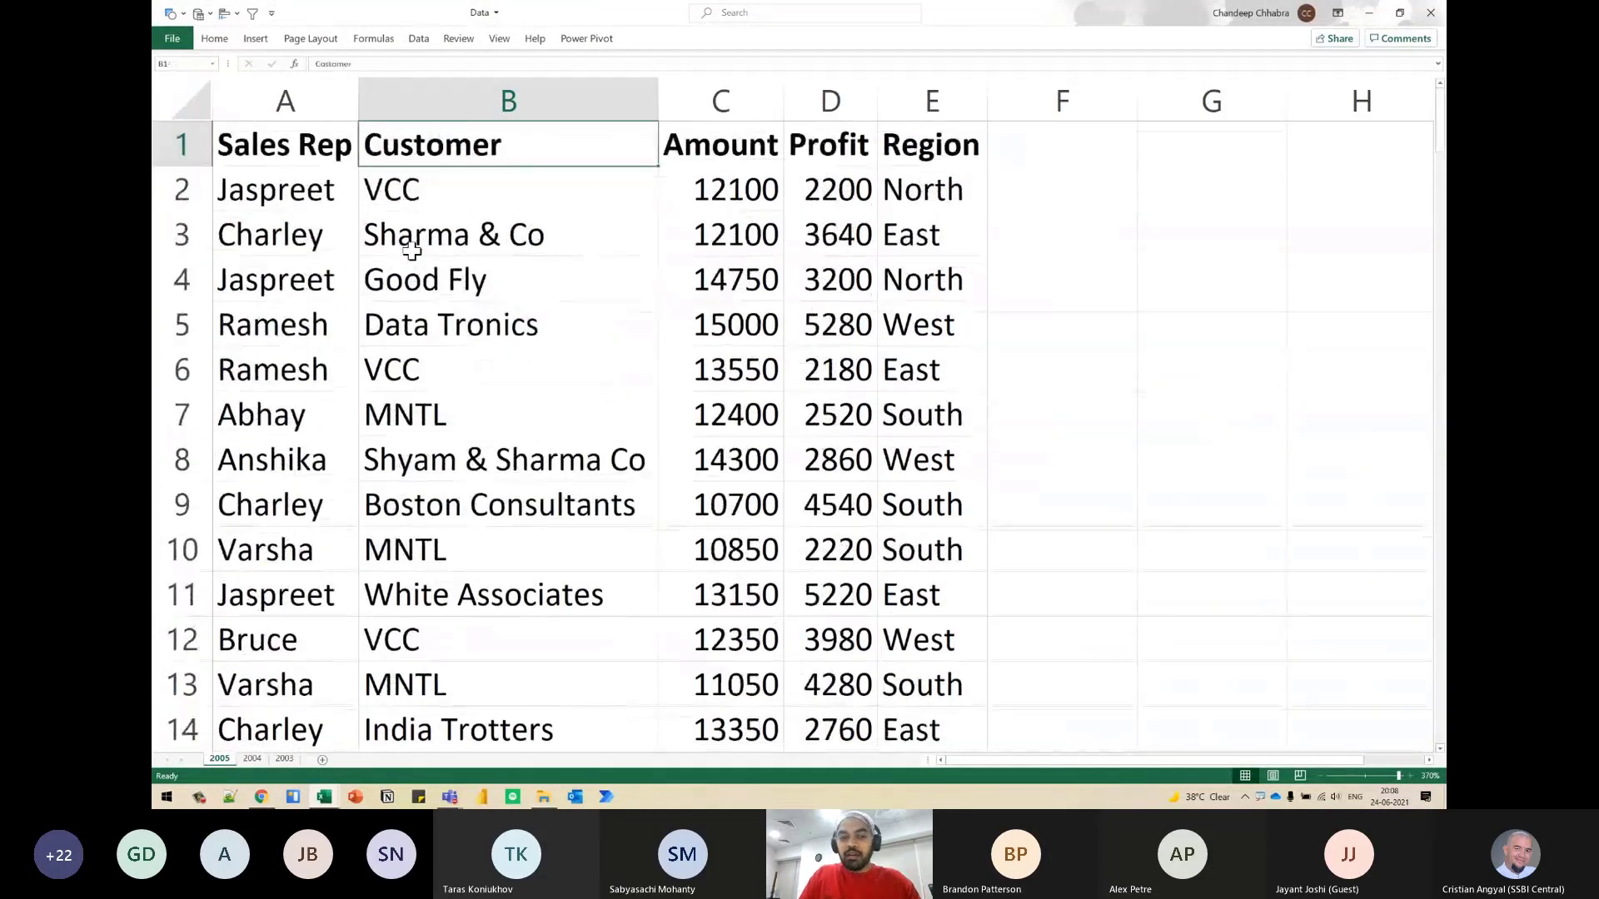
{"action": "key", "text": "ctrl+Page_Down"}
{"action": "key", "text": "ctrl+Page_Down"}
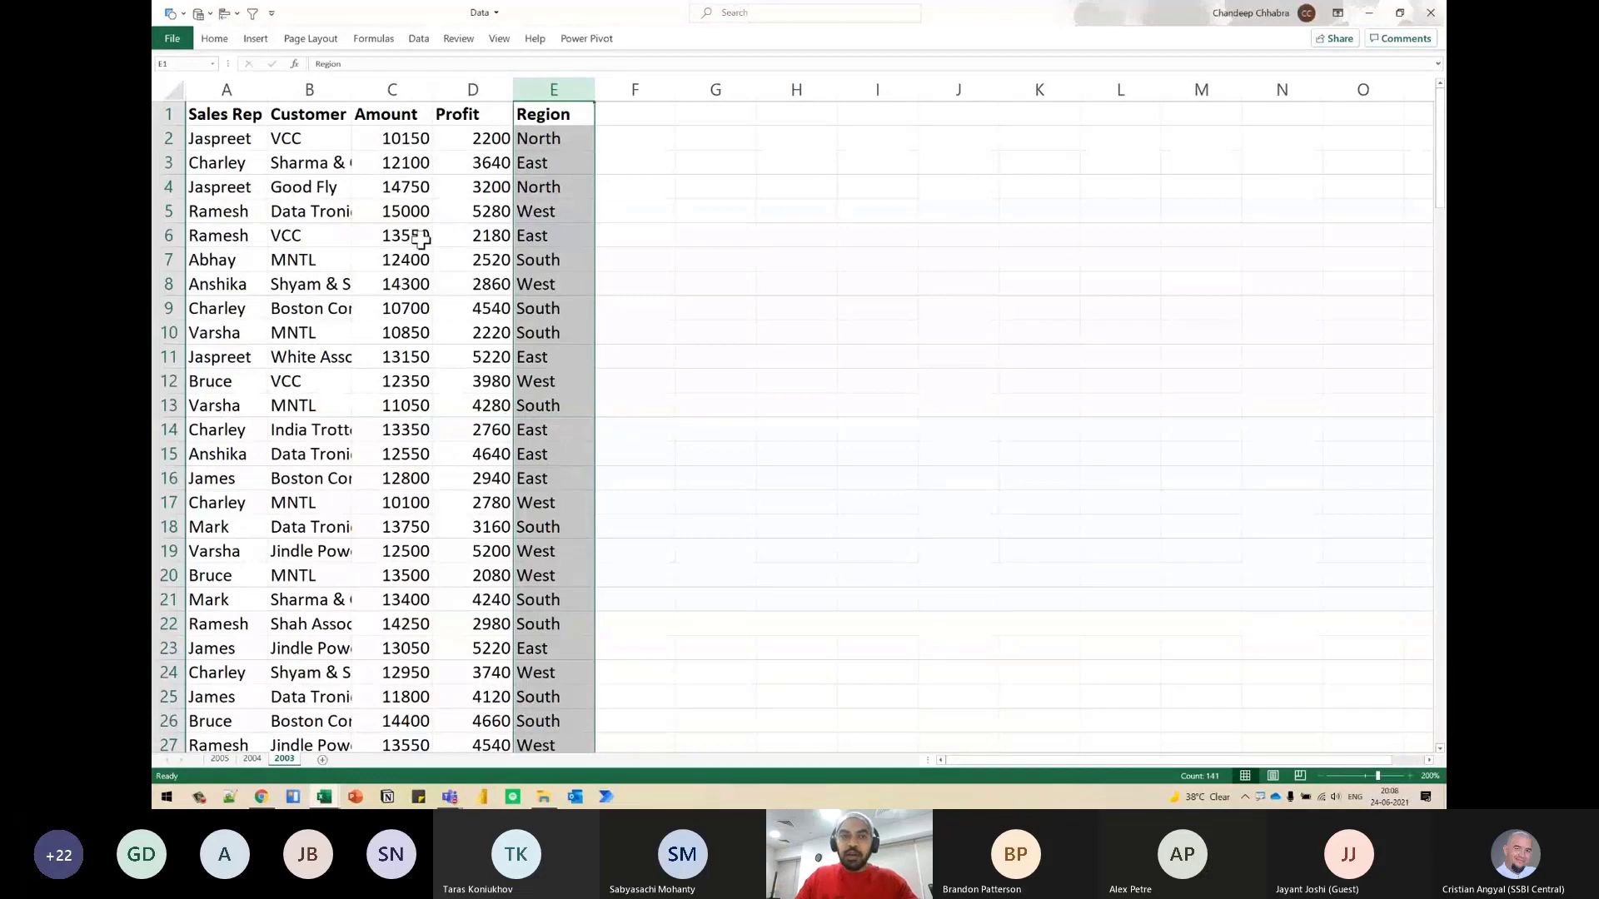
- Switch to the empty Book1 workbook and maximize its window
{"action": "key", "text": "alt+Tab"}
{"action": "key", "text": "alt+Tab"}
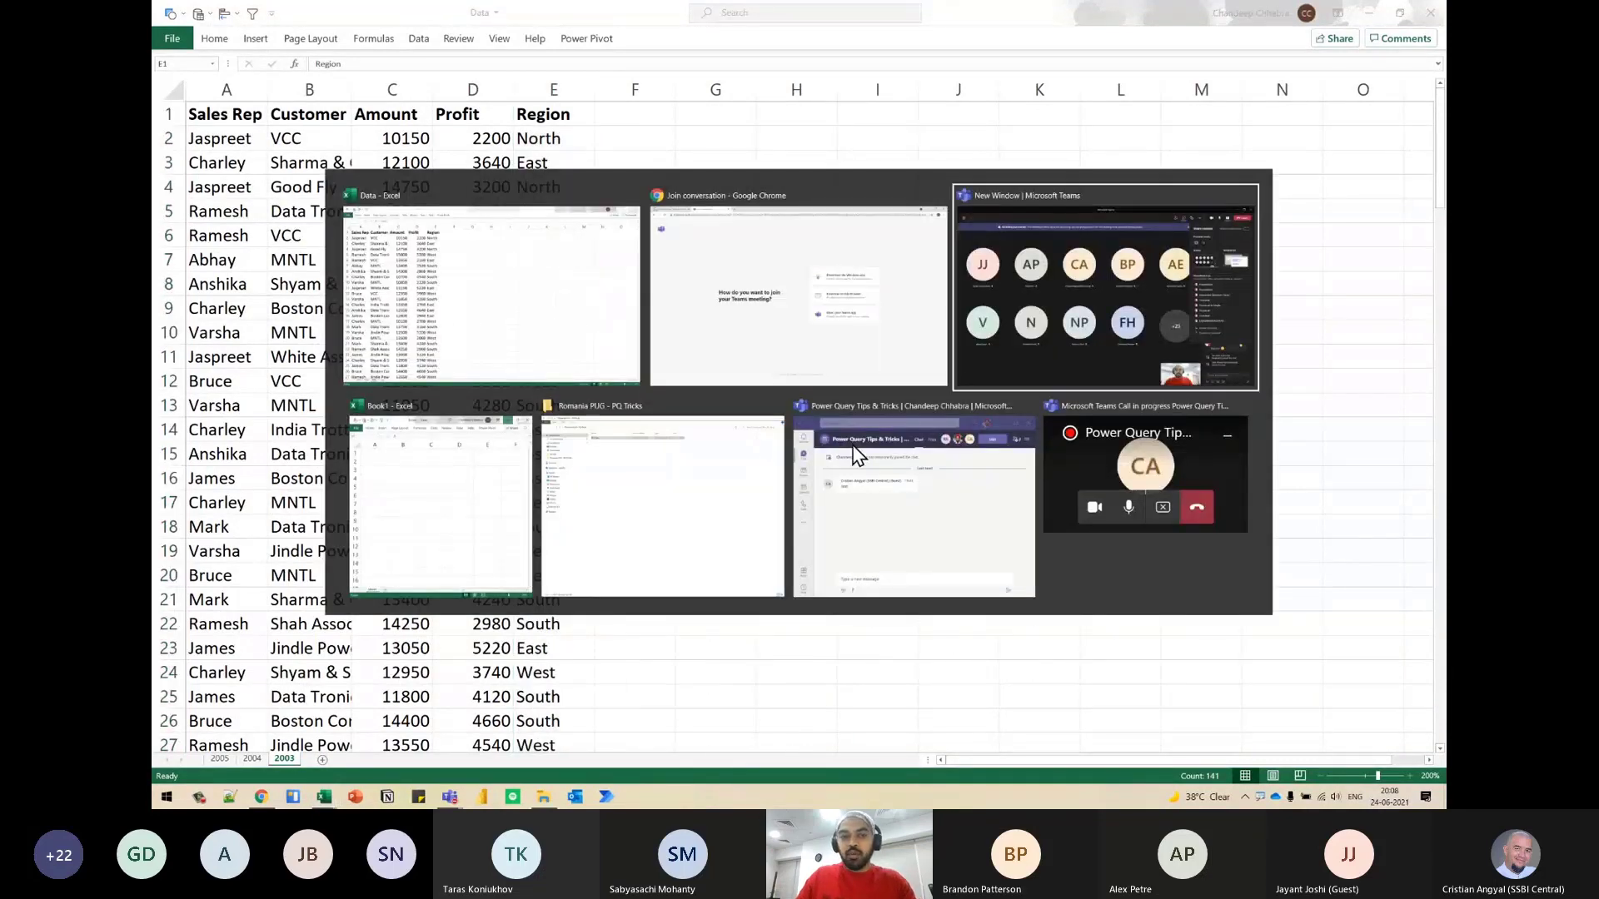
{"action": "key", "text": "alt+Tab"}
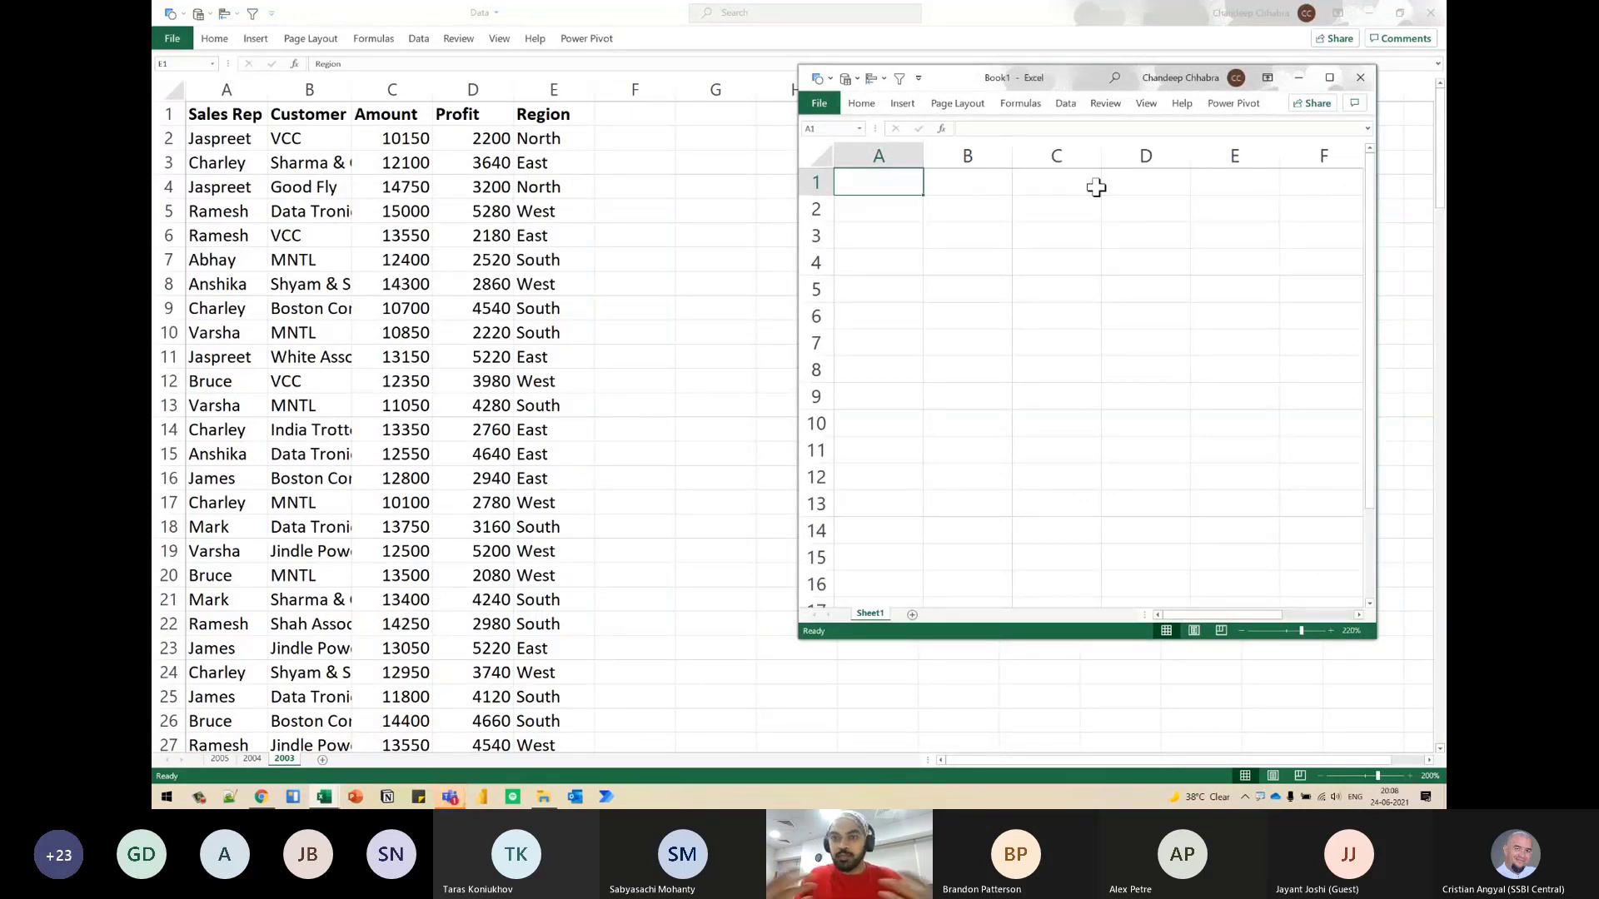
{"action": "double_click", "coordinate": [1014, 79]}
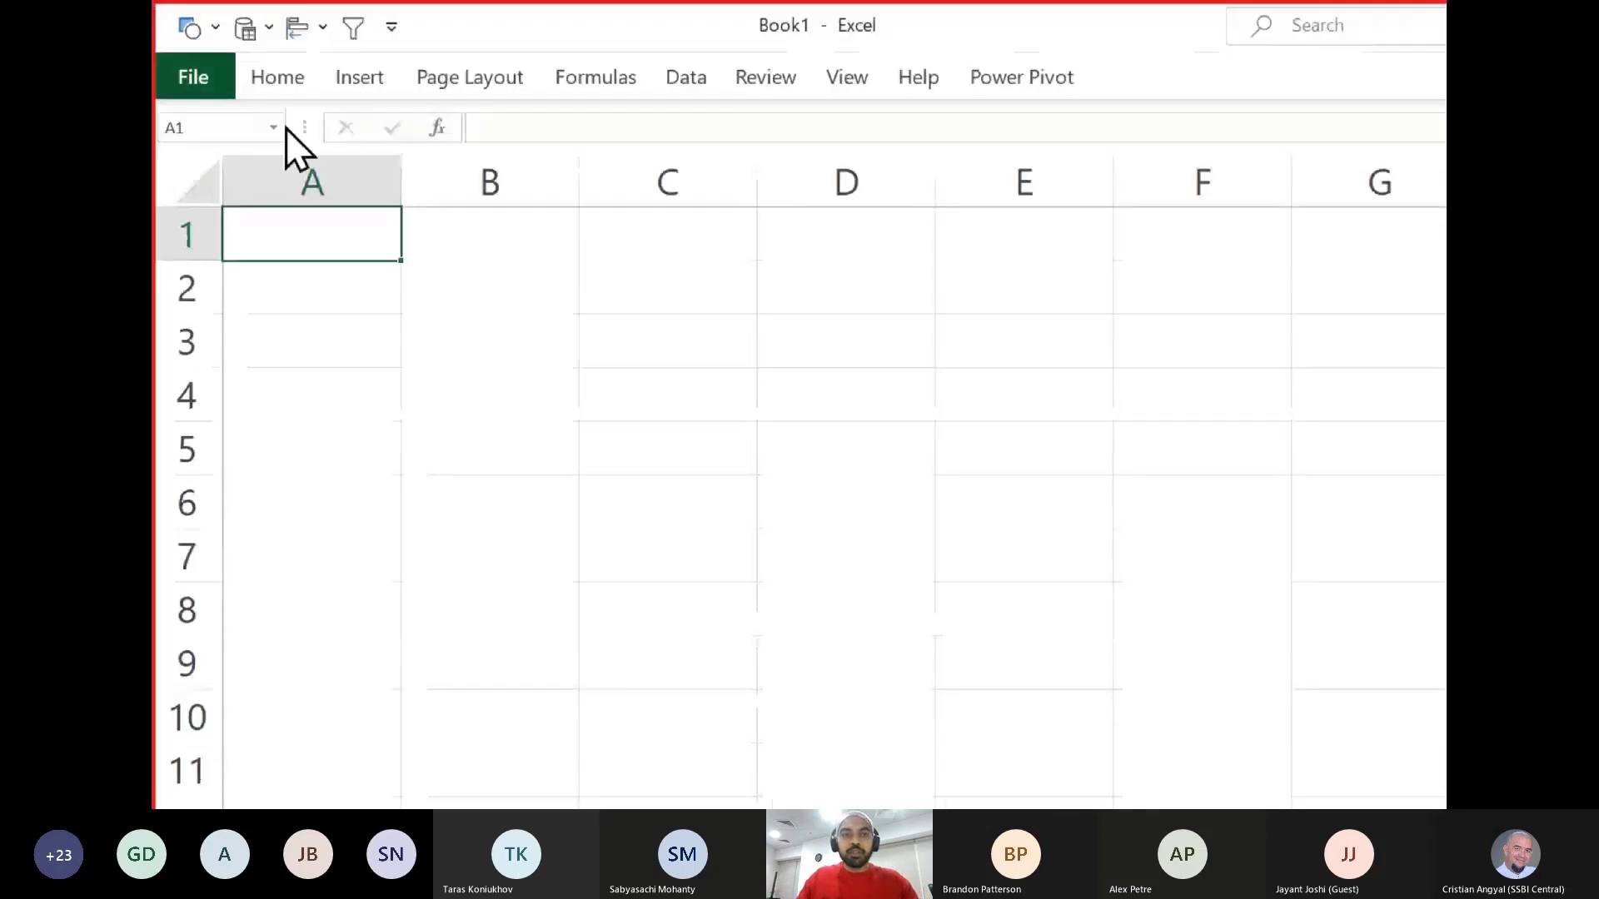
- Create a blank query in Book1 and restore the Power Query Editor to a smaller window
{"action": "left_click", "coordinate": [679, 84]}
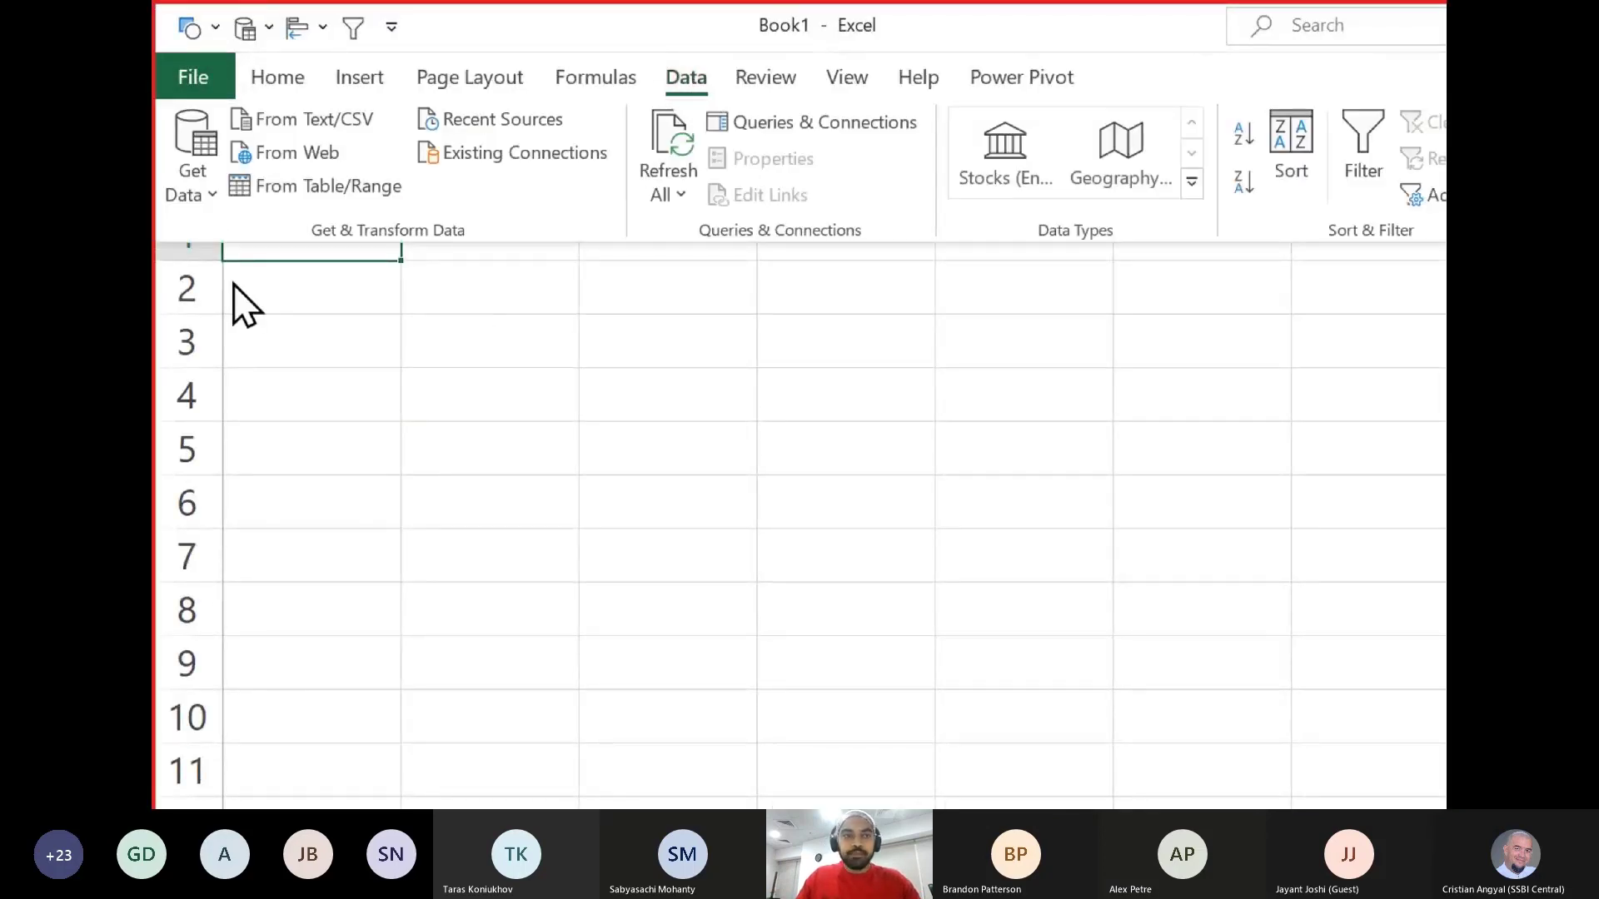
{"action": "left_click", "coordinate": [187, 180]}
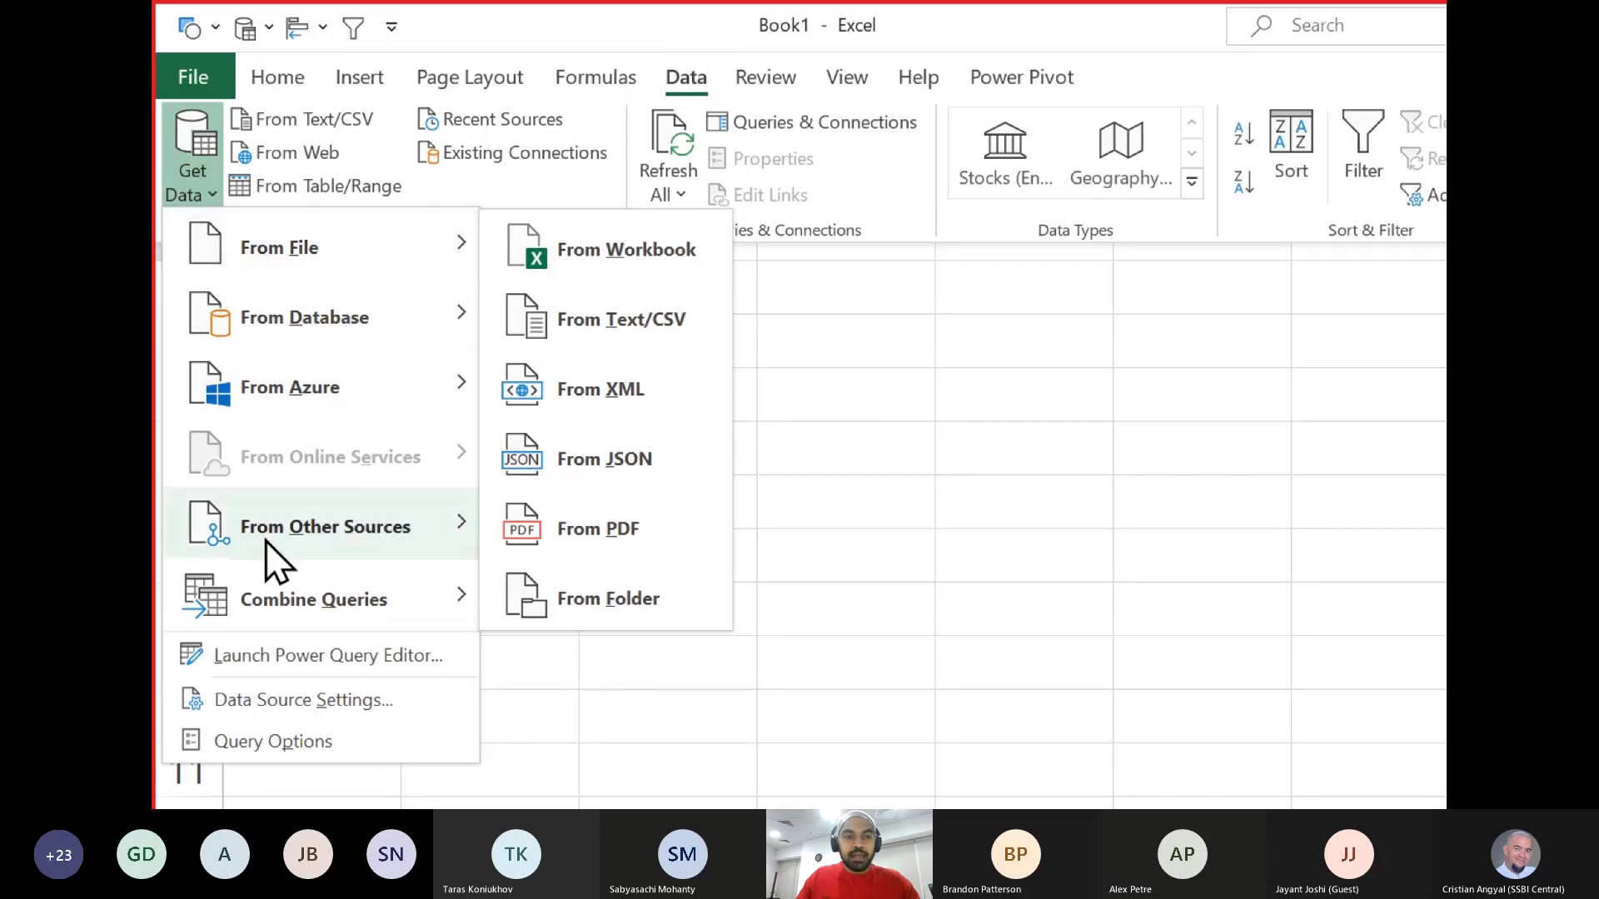
{"action": "mouse_move", "coordinate": [272, 538]}
{"action": "left_click", "coordinate": [691, 733]}
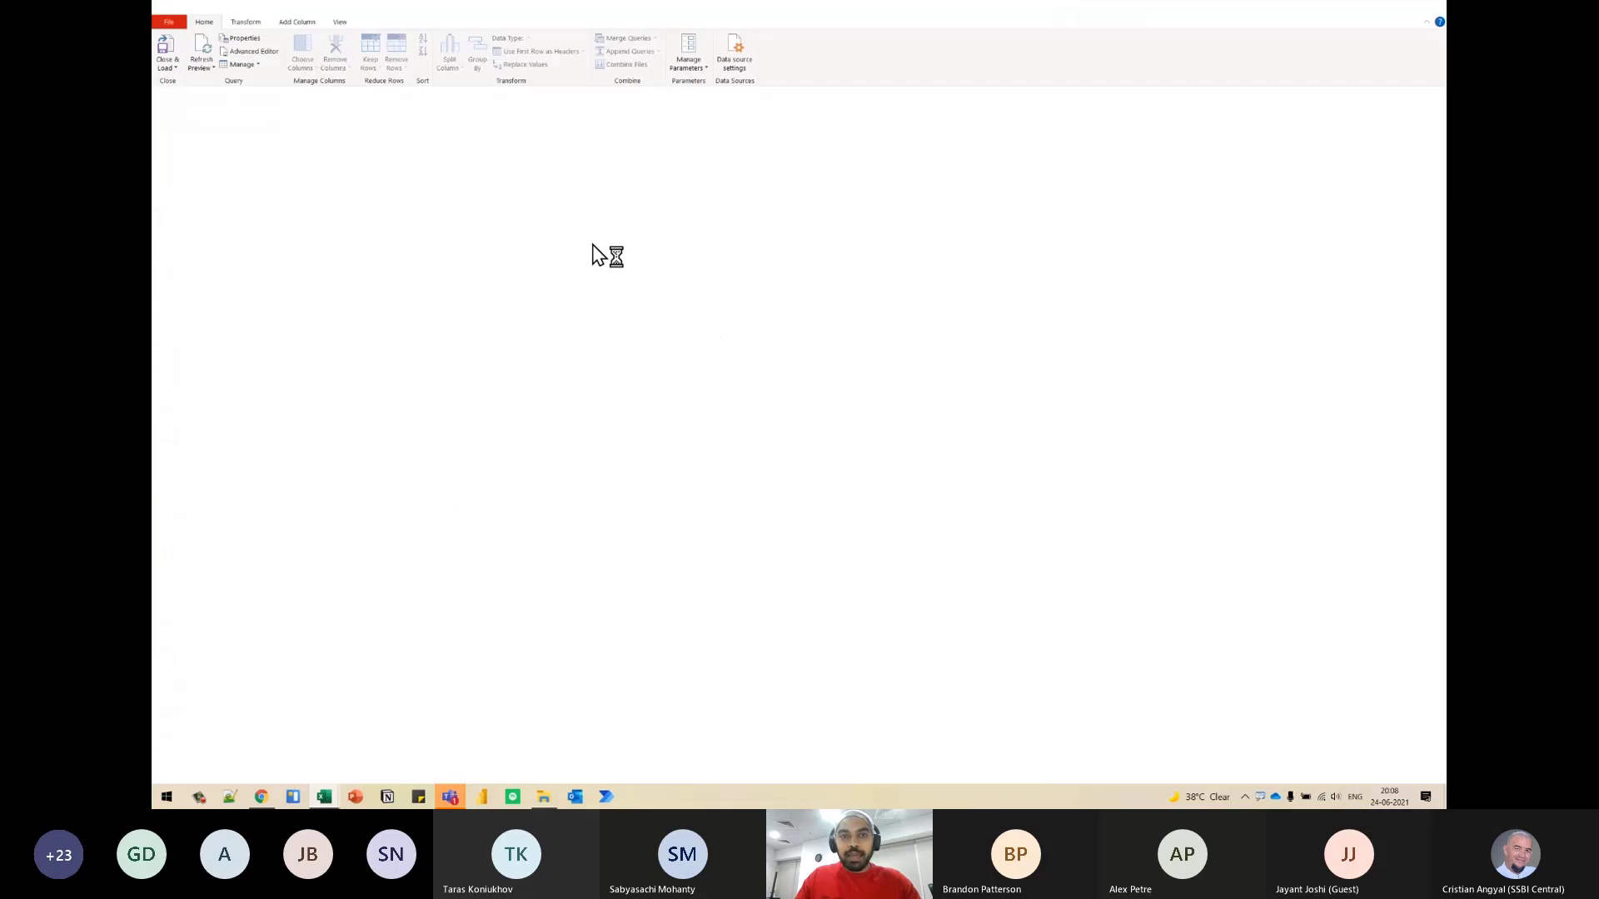
{"action": "double_click", "coordinate": [503, 10]}
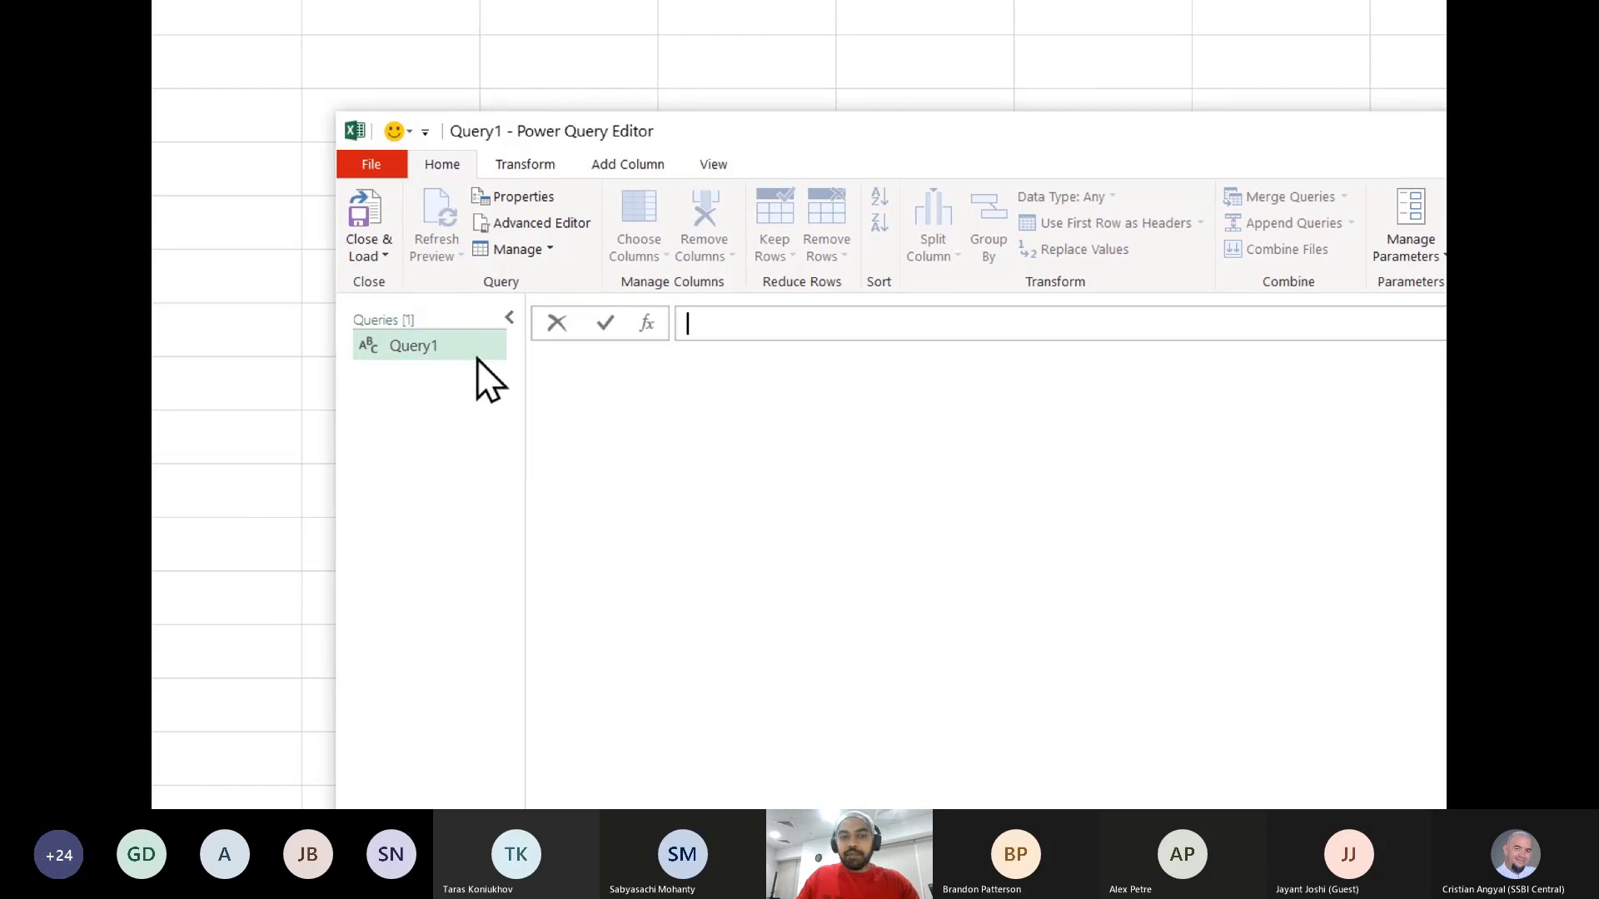
- Enter the formula = {1,2,3} in Query1 to create a list of three numbers
{"action": "left_click", "coordinate": [728, 327]}
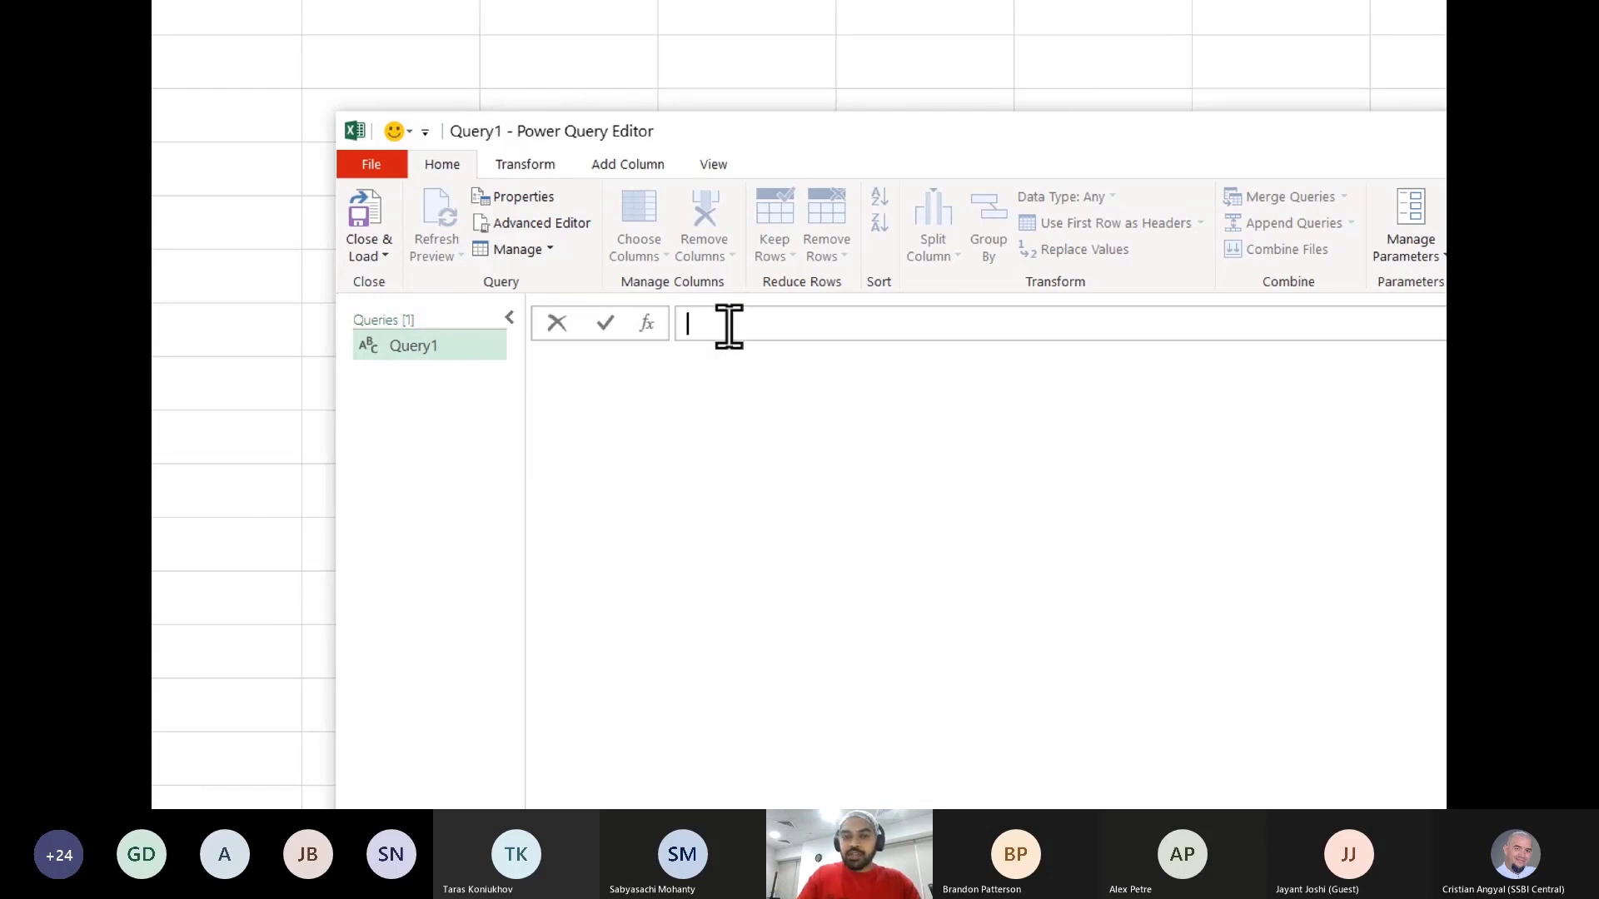
{"action": "type", "text": "={"}
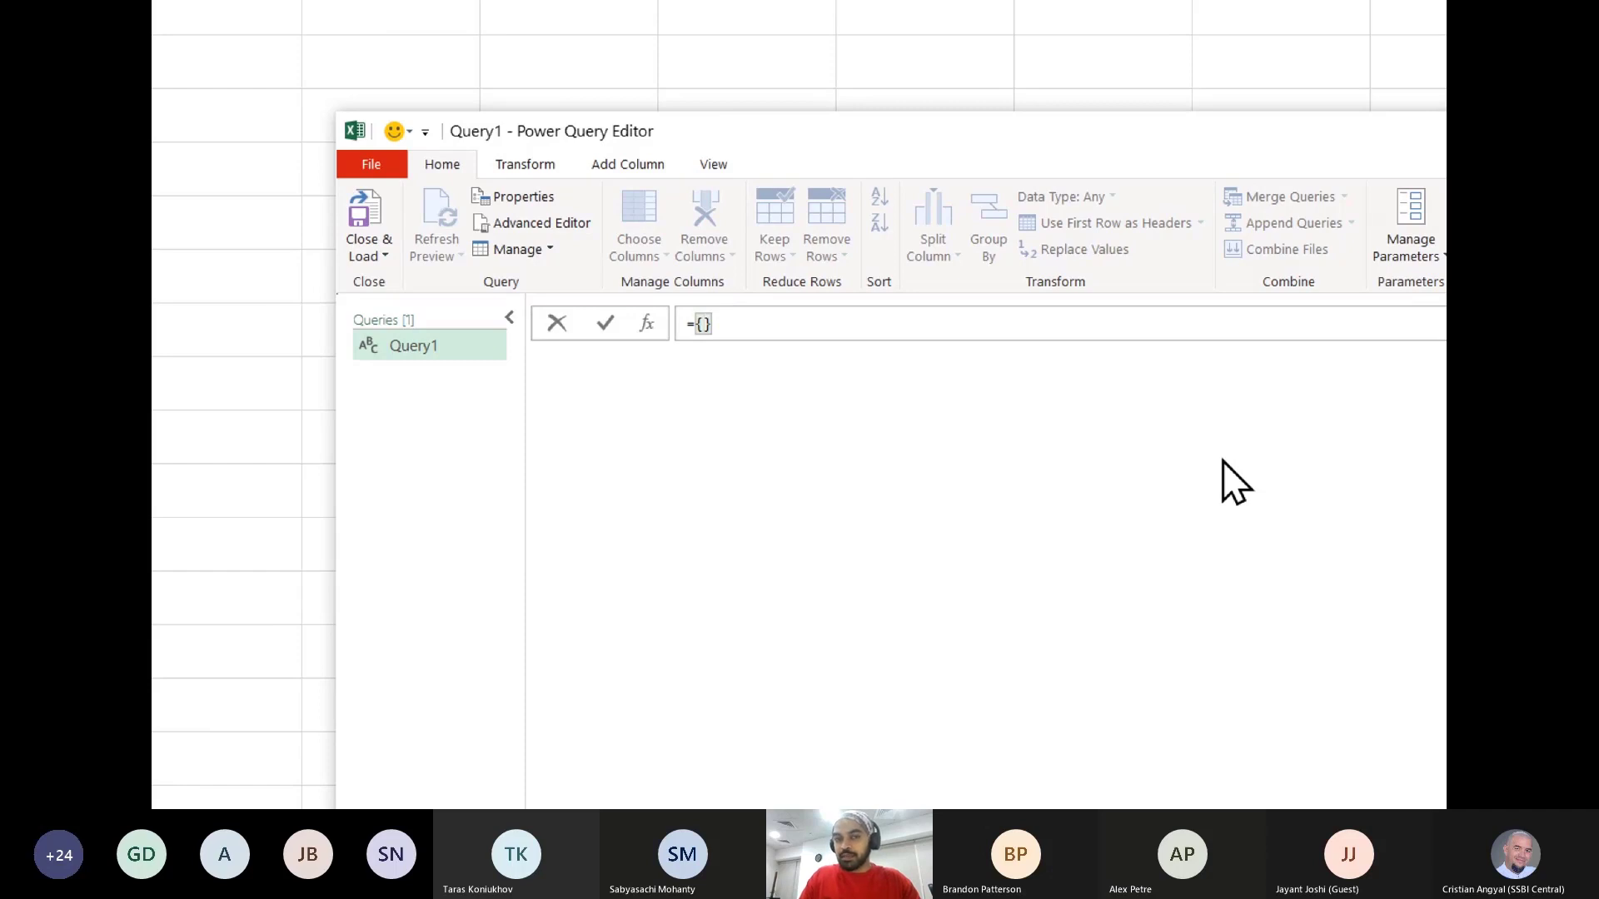
{"action": "key", "text": "Left"}
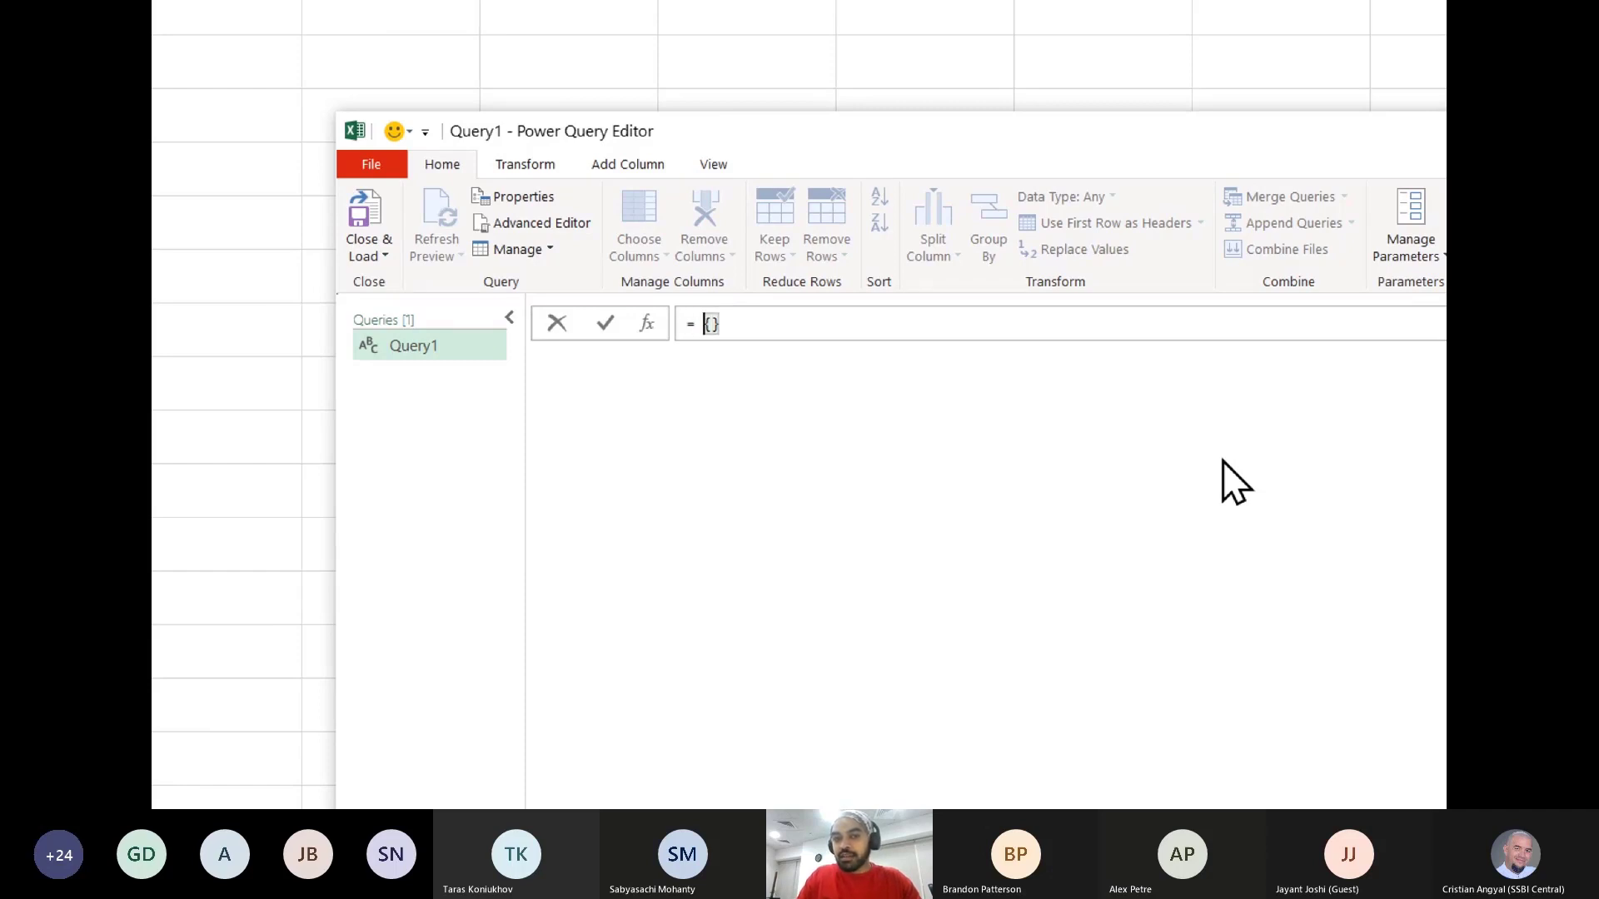
{"action": "key", "text": "Right"}
{"action": "type", "text": "\""}
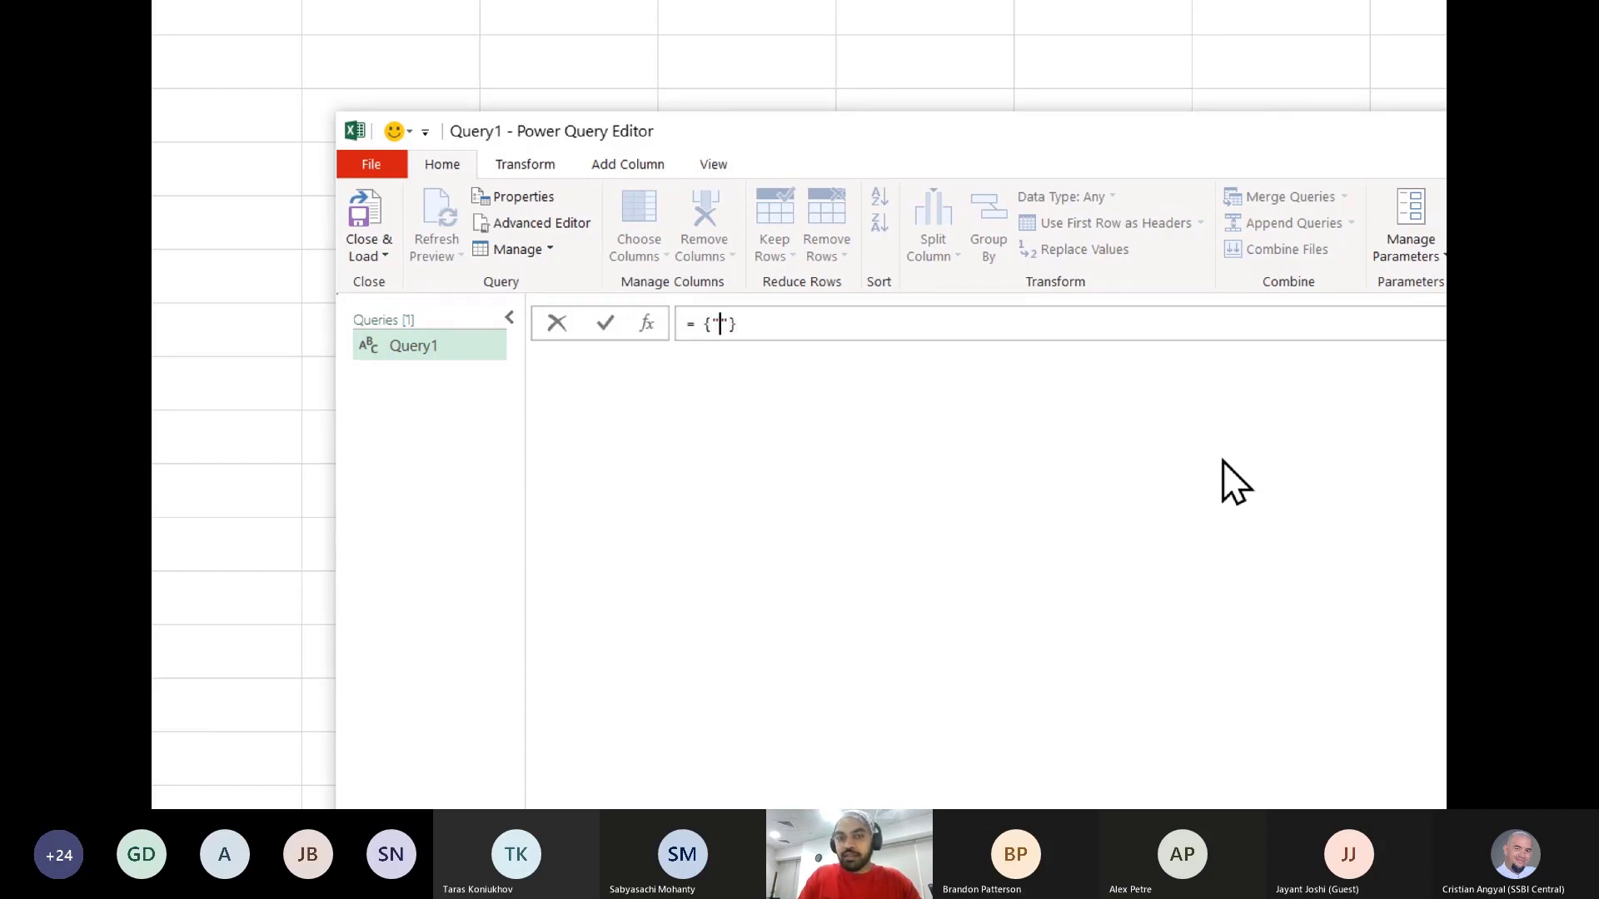
{"action": "key", "text": "BackSpace"}
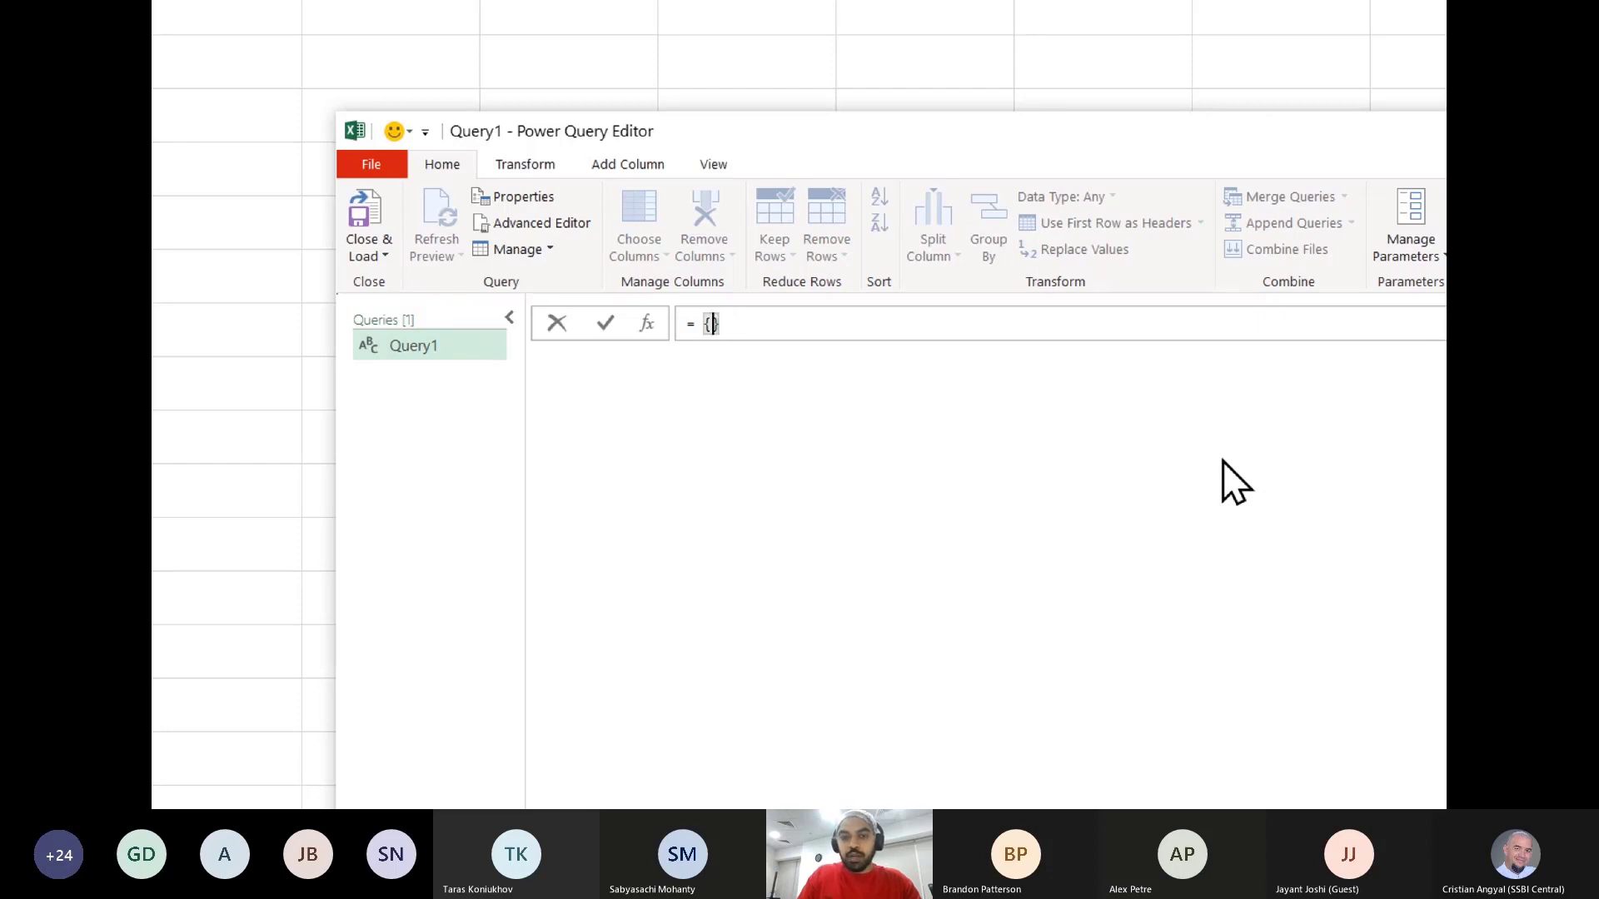
{"action": "type", "text": "1,2,3"}
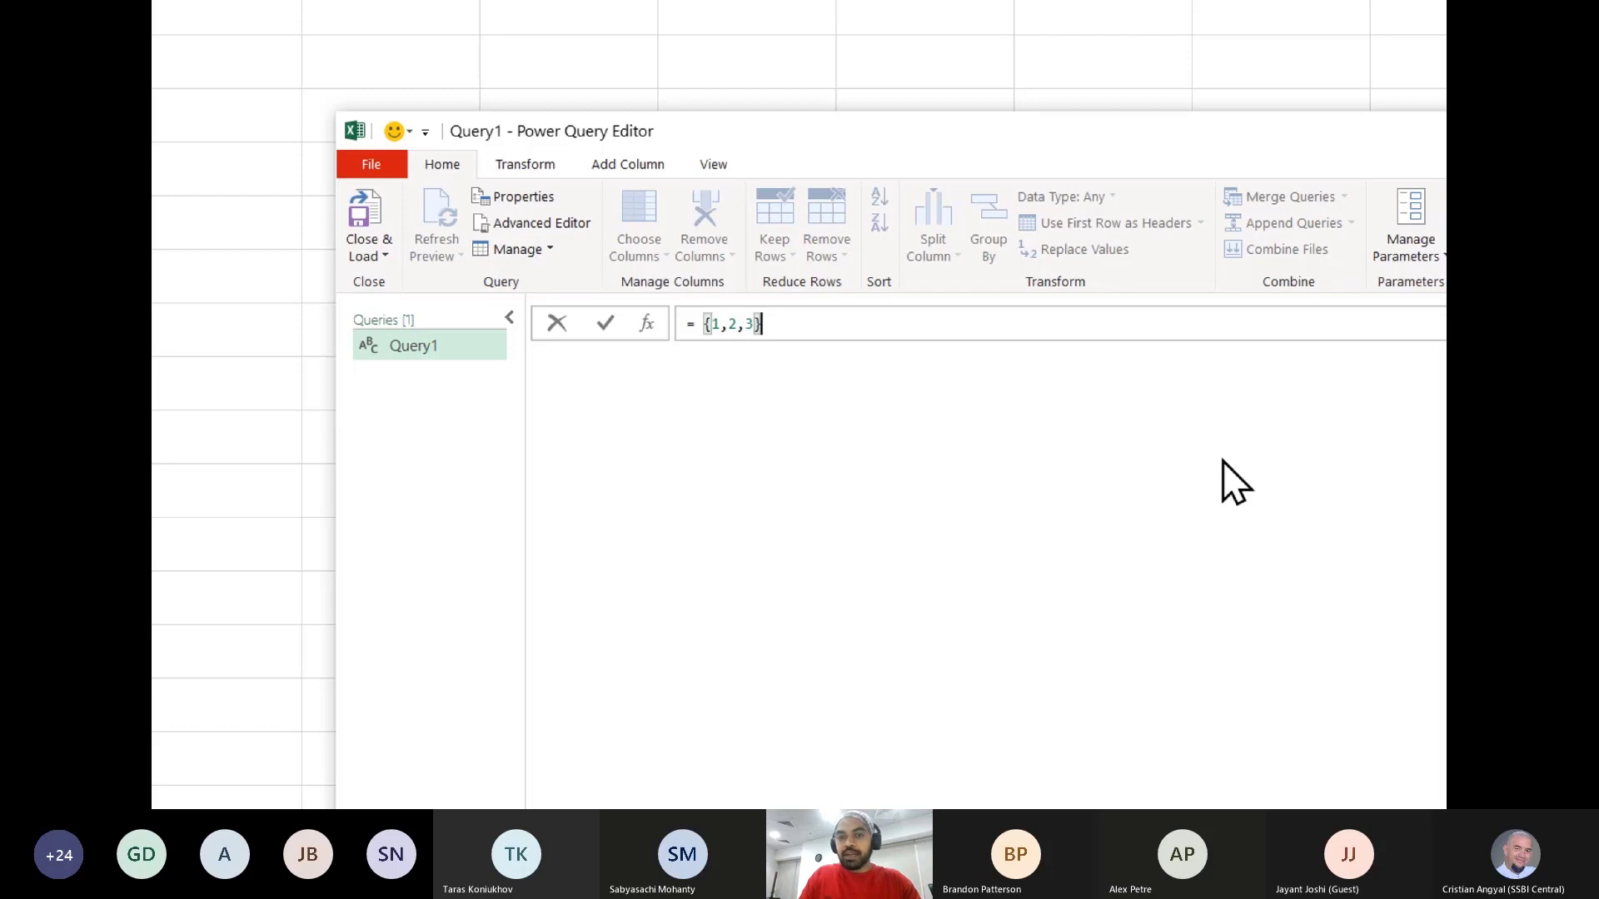
{"action": "key", "text": "Return"}
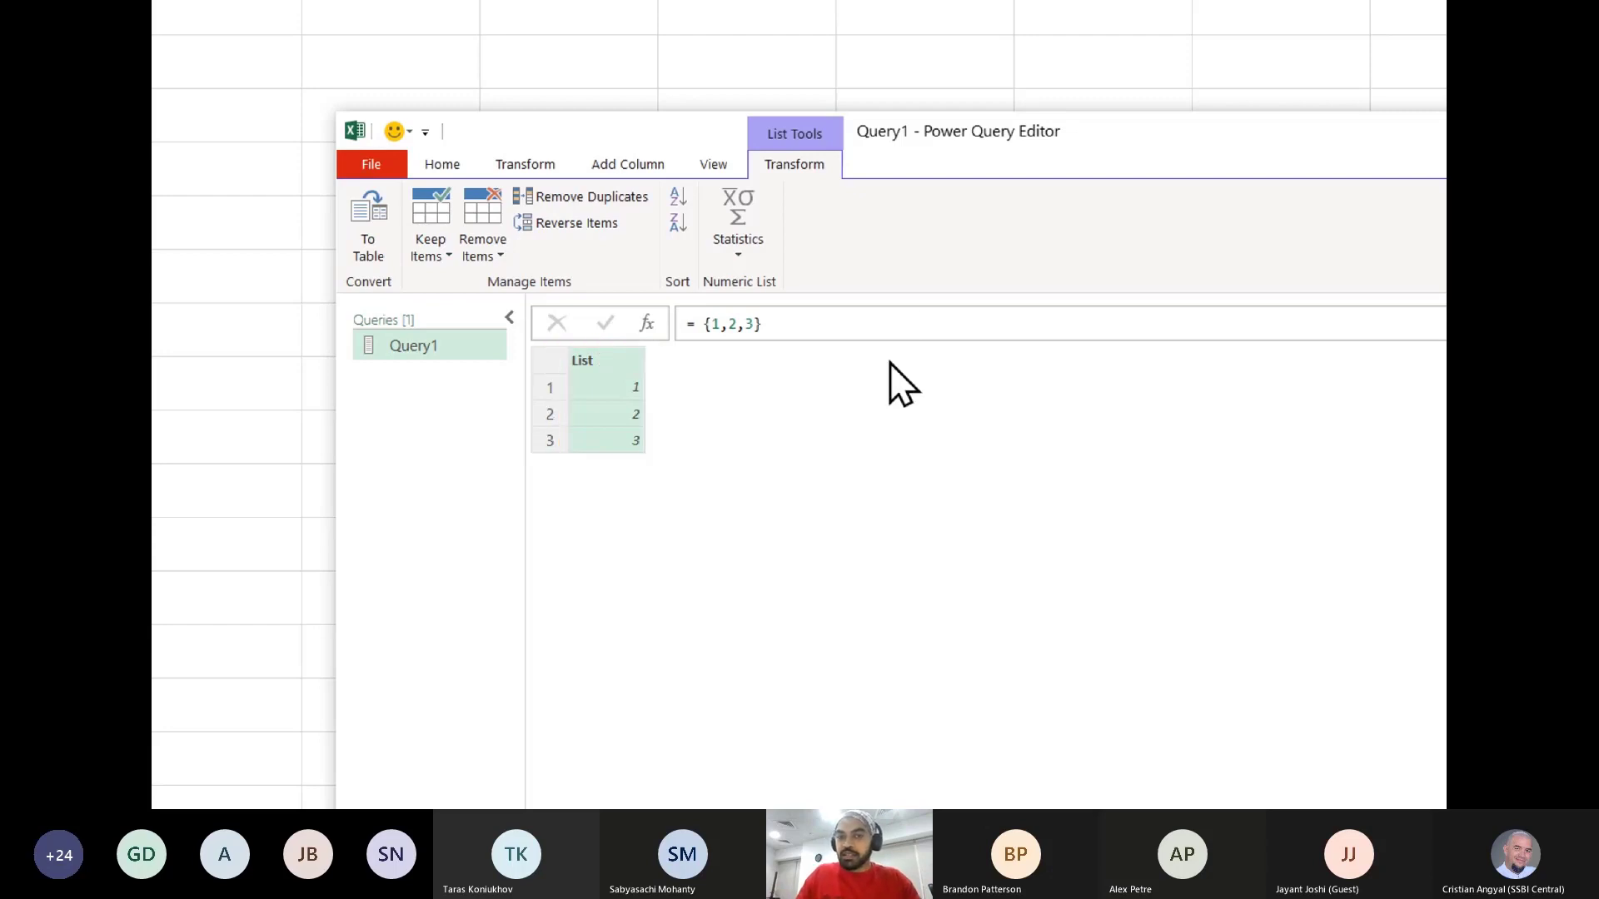
- Enlarge the Power Query Editor's display by two zoom levels for the formula and list
{"action": "left_click", "coordinate": [830, 331]}
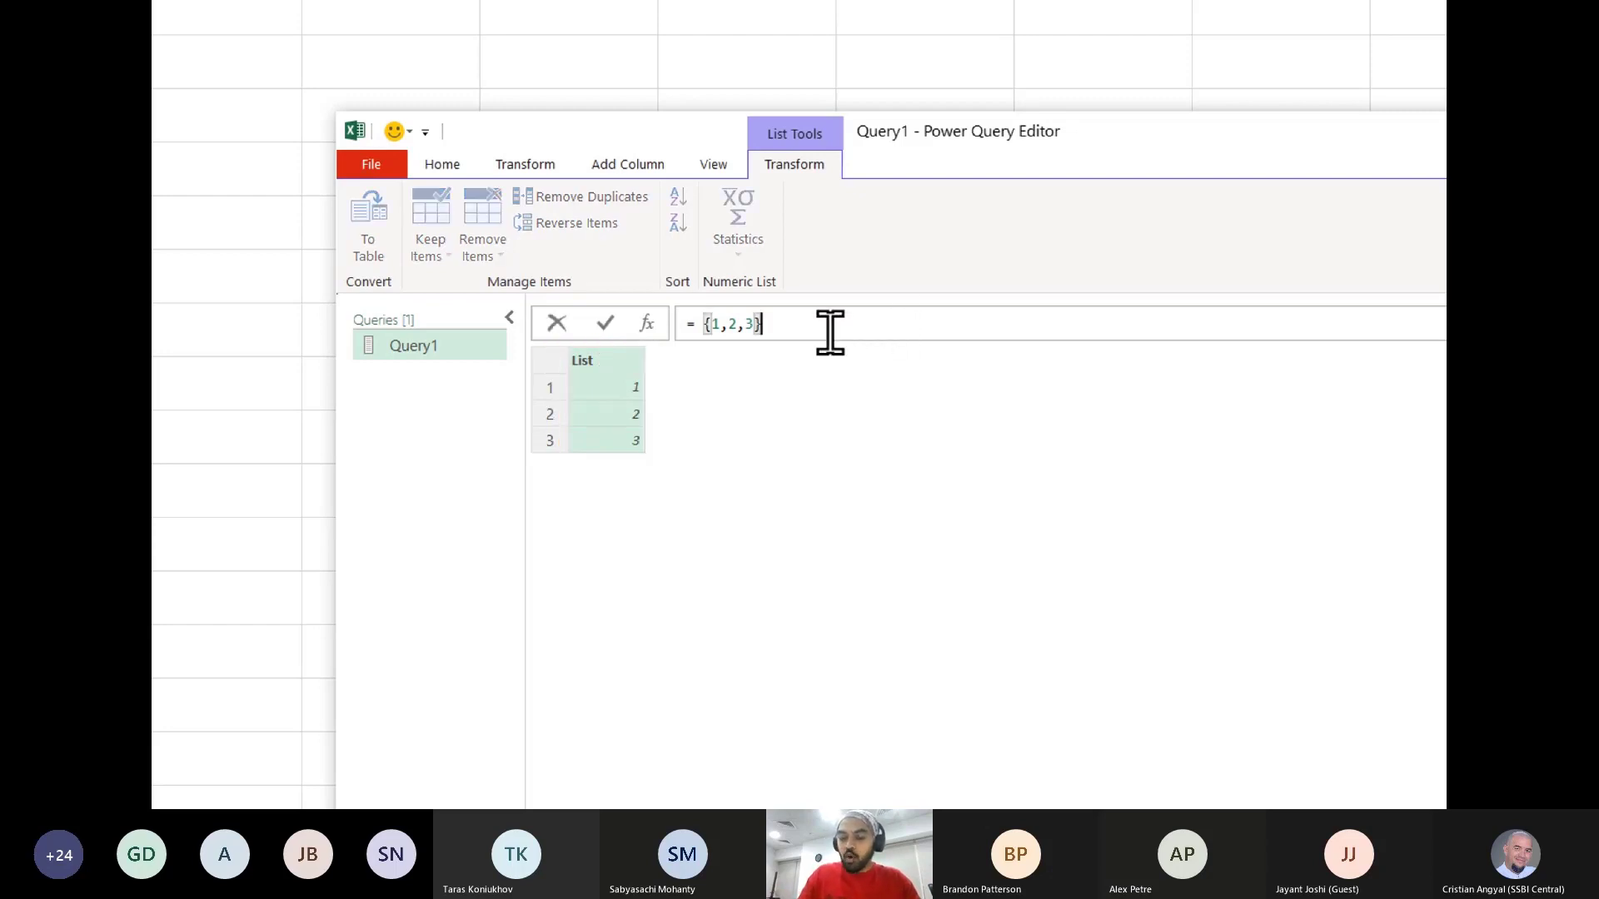
{"action": "key", "text": "ctrl+plus"}
{"action": "key", "text": "ctrl+plus"}
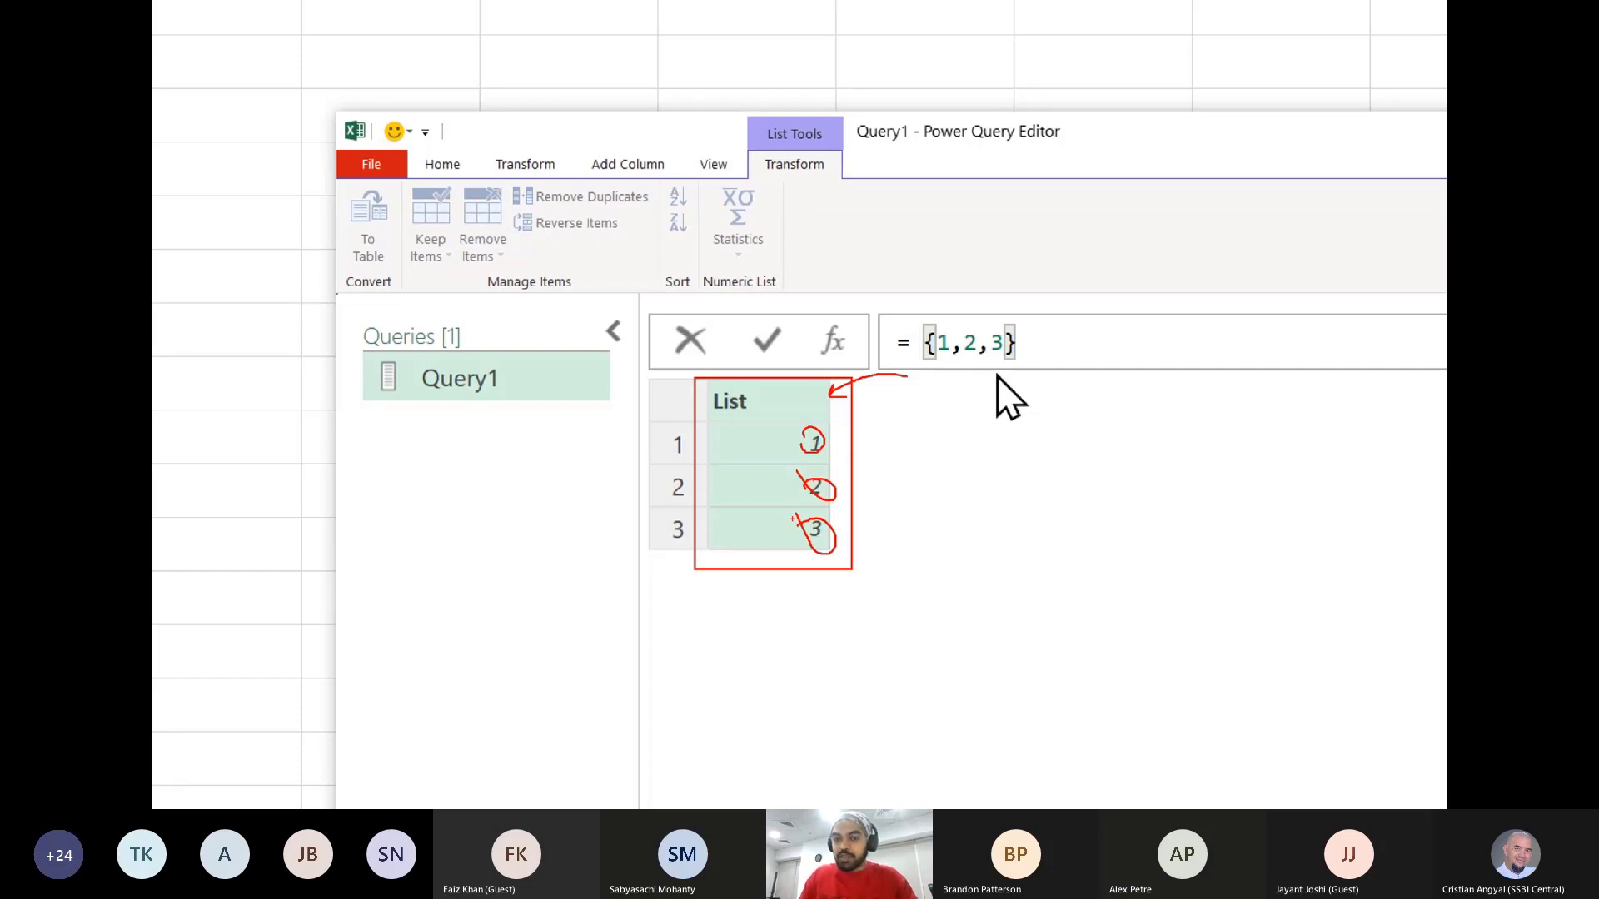
{"action": "key", "text": "Escape"}
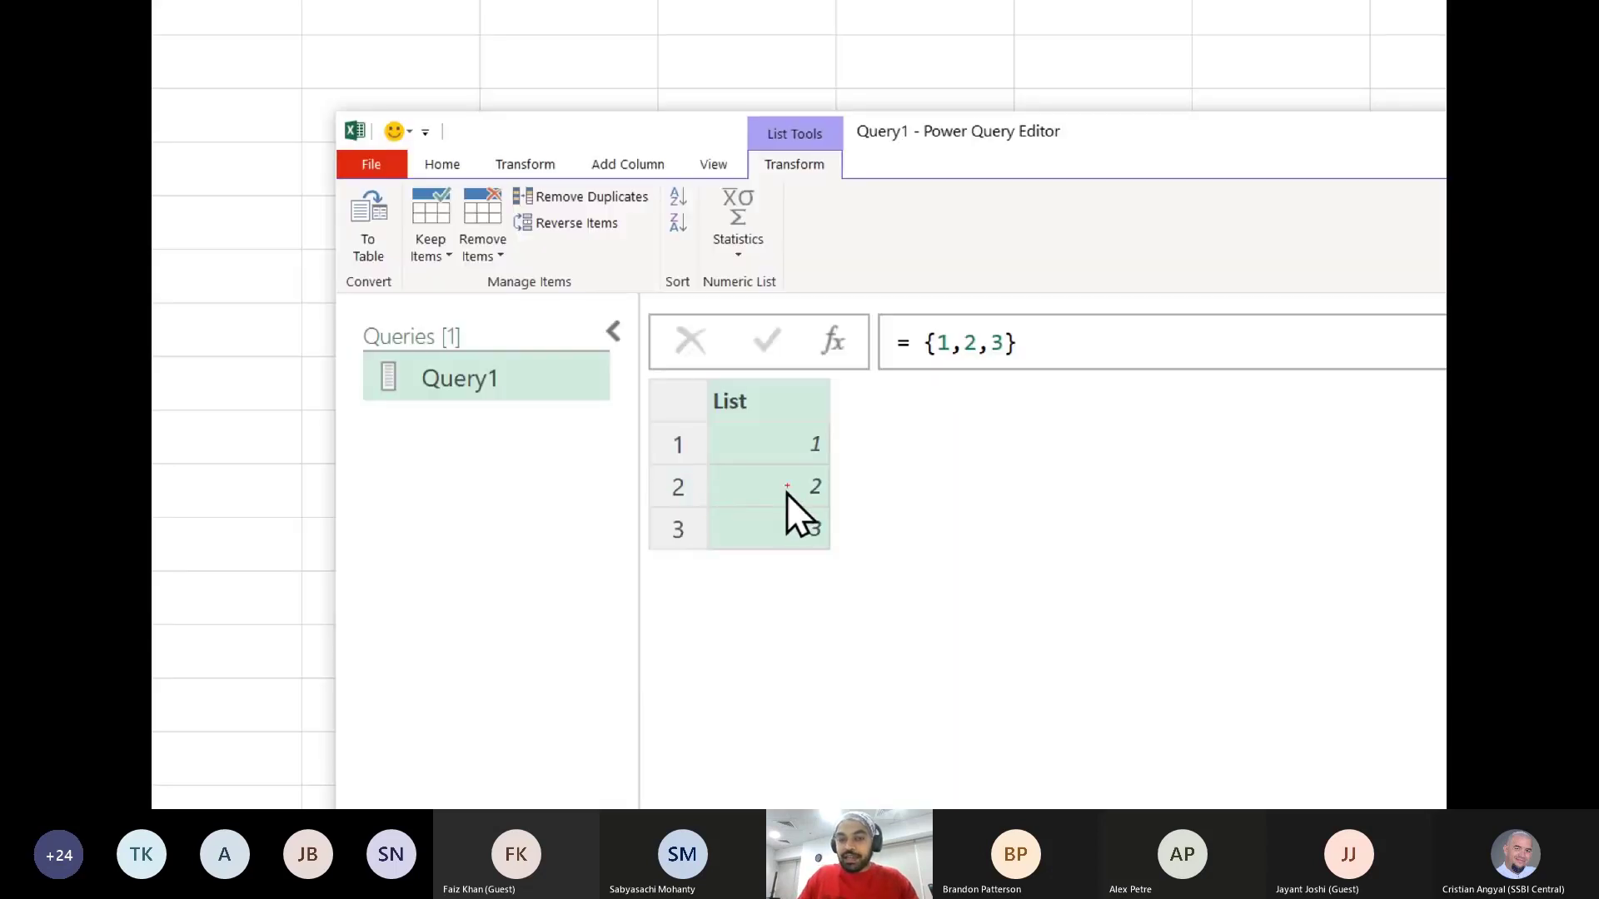
{"action": "mouse_move", "coordinate": [813, 399]}
{"action": "left_mouse_down"}
{"action": "mouse_move", "coordinate": [862, 385]}
{"action": "mouse_move", "coordinate": [835, 453]}
{"action": "mouse_move", "coordinate": [855, 487]}
{"action": "mouse_move", "coordinate": [822, 530]}
{"action": "mouse_move", "coordinate": [851, 542]}
{"action": "left_mouse_up"}
{"action": "key", "text": "Escape"}
{"action": "left_click", "coordinate": [1024, 343]}
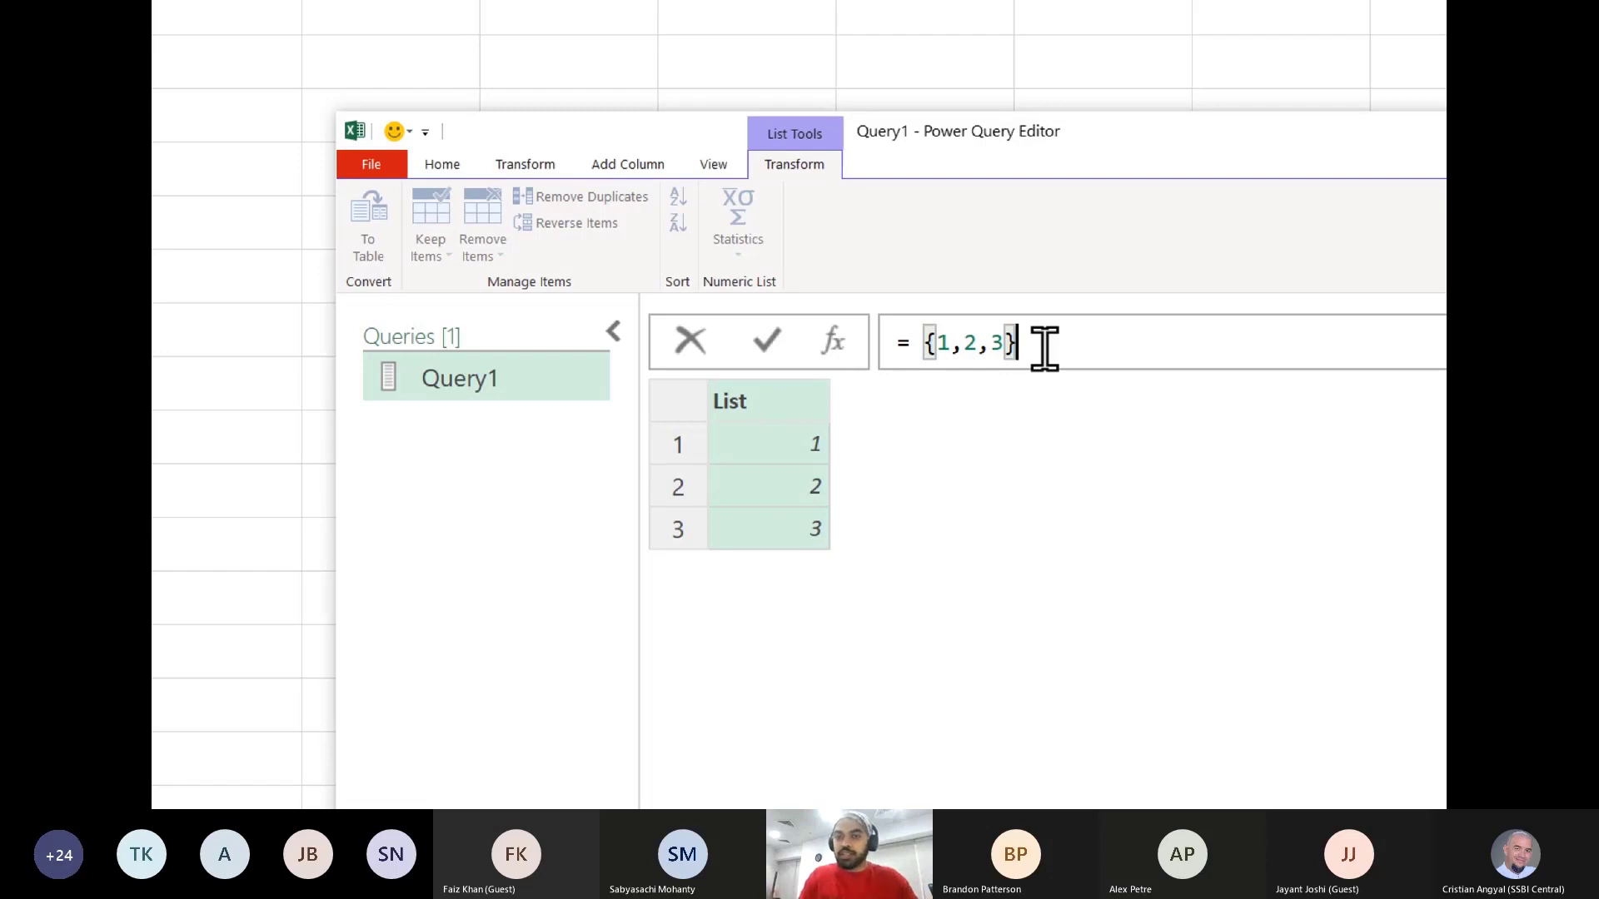
{"action": "key", "text": "Left"}
{"action": "key", "text": "shift+Left"}
{"action": "key", "text": "shift+Left"}
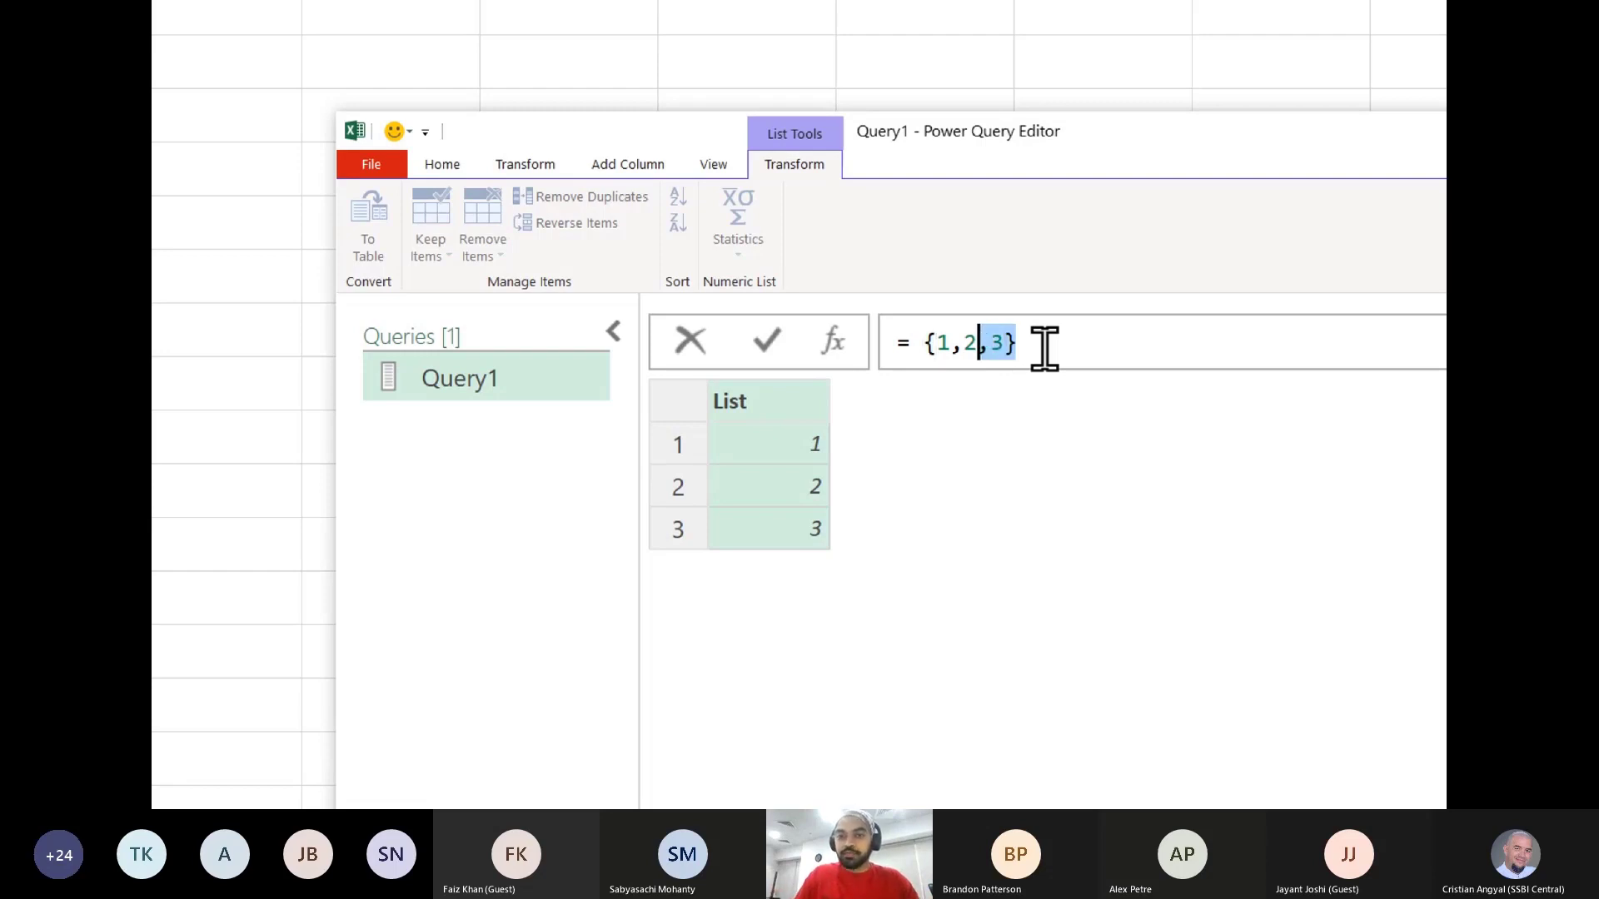
{"action": "key", "text": "shift+Left"}
{"action": "key", "text": "shift+Left"}
{"action": "key", "text": "Left"}
{"action": "key", "text": "Left"}
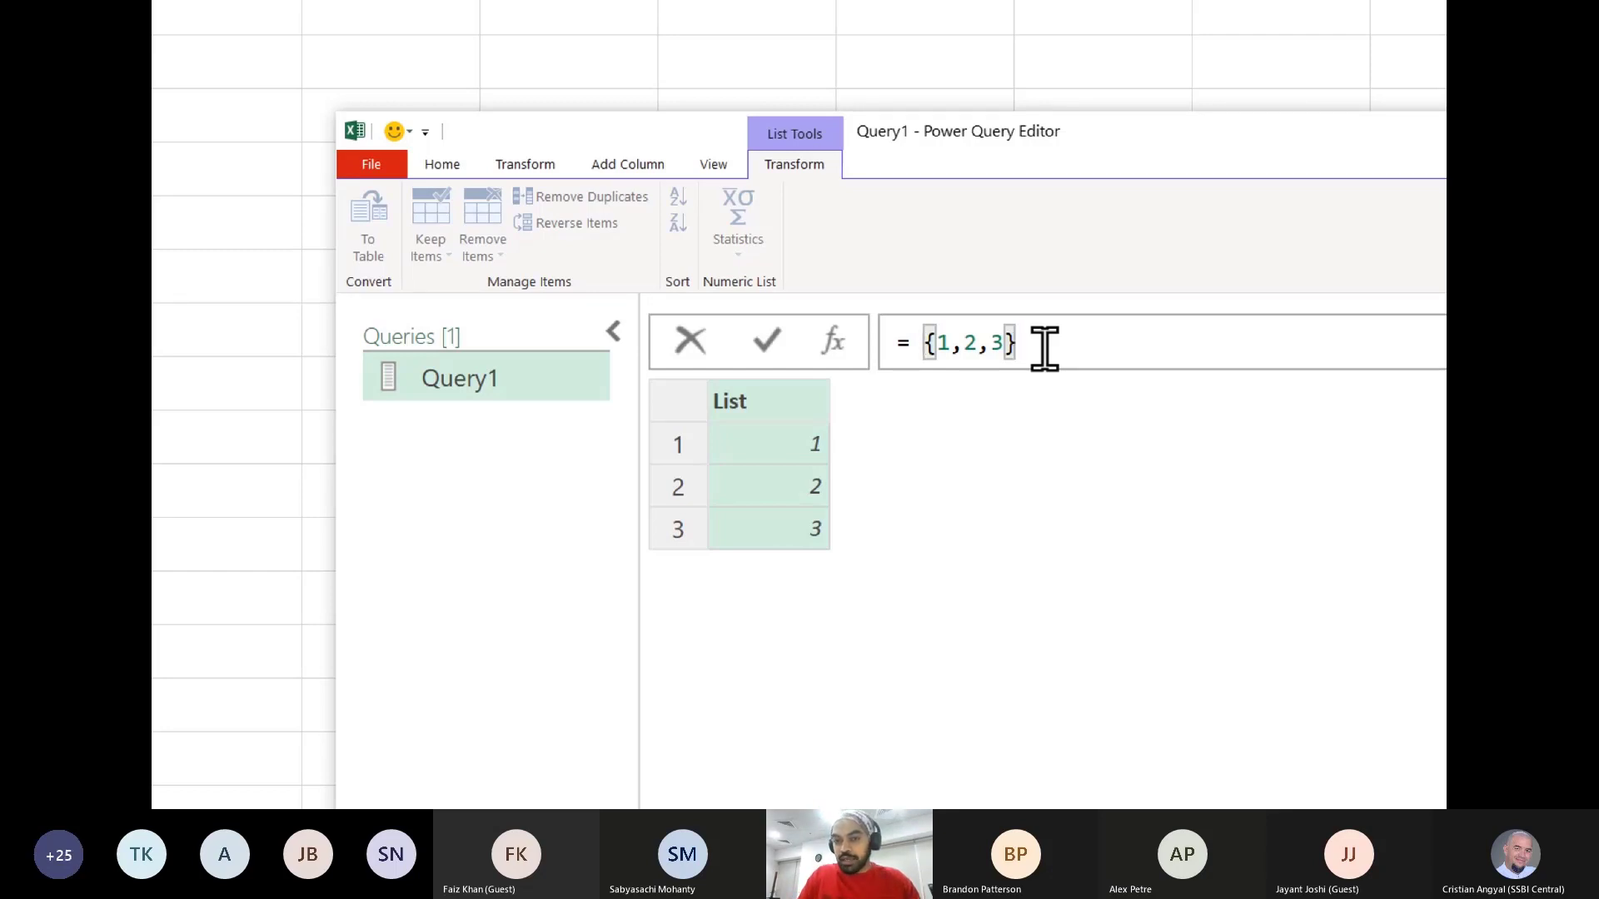
- Clear Query1's list expression and rewrite it as {1,2,3} in the formula
{"action": "key", "text": "Left"}
{"action": "key", "text": "Left"}
{"action": "key", "text": "Left"}
{"action": "key", "text": "Left"}
{"action": "key", "text": "Left"}
{"action": "key", "text": "Left"}
{"action": "key", "text": "Left"}
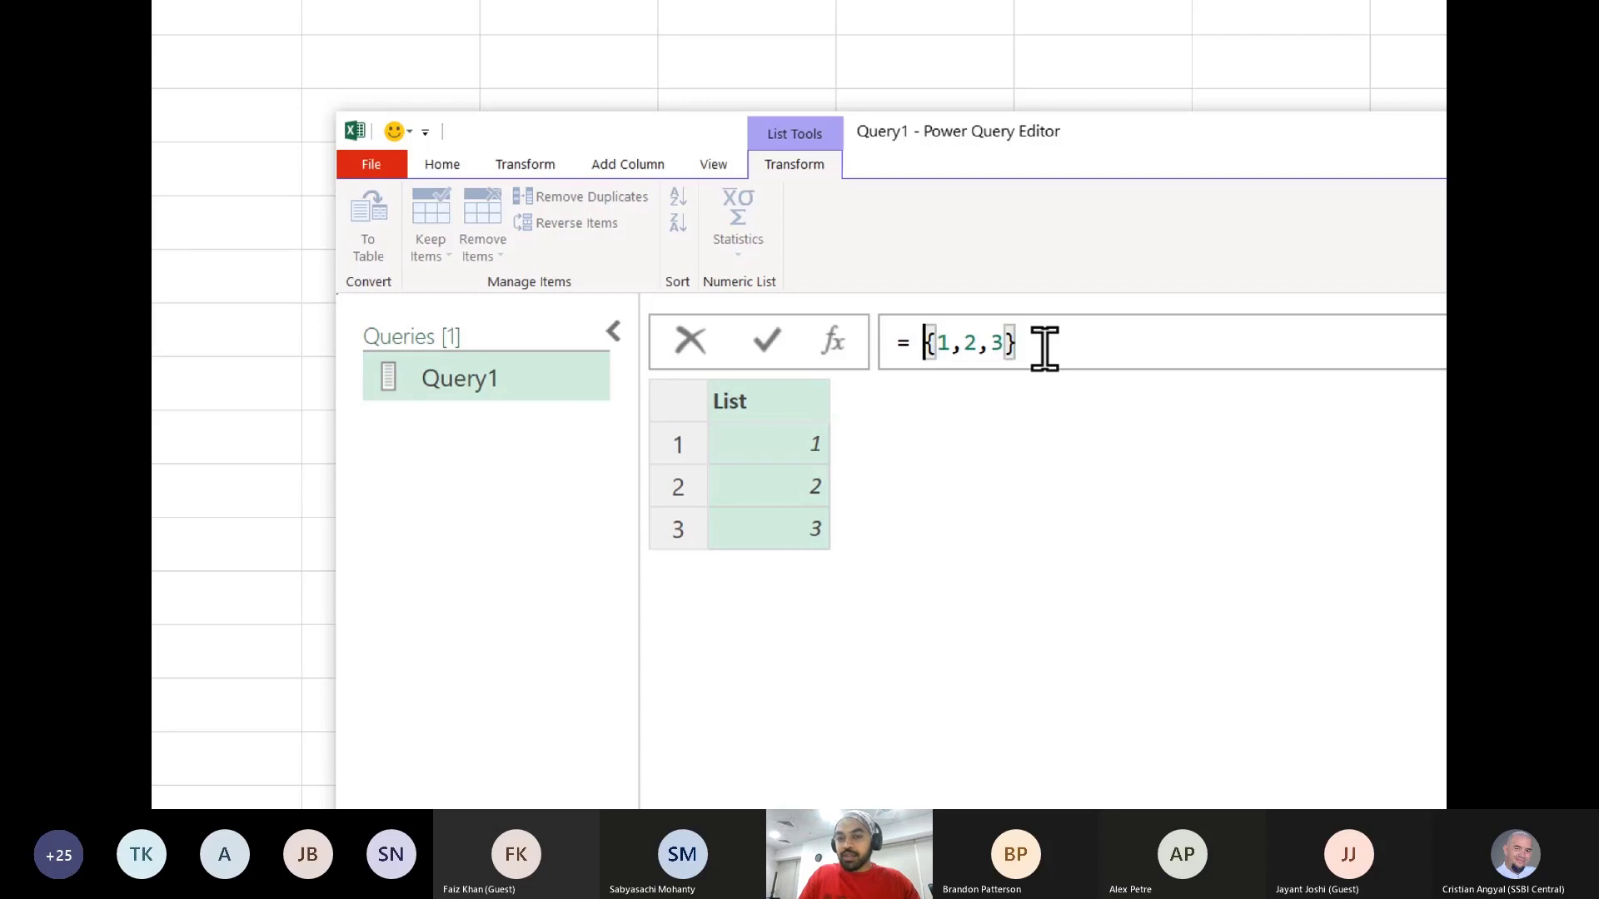
{"action": "key", "text": "shift+End"}
{"action": "key", "text": "Delete"}
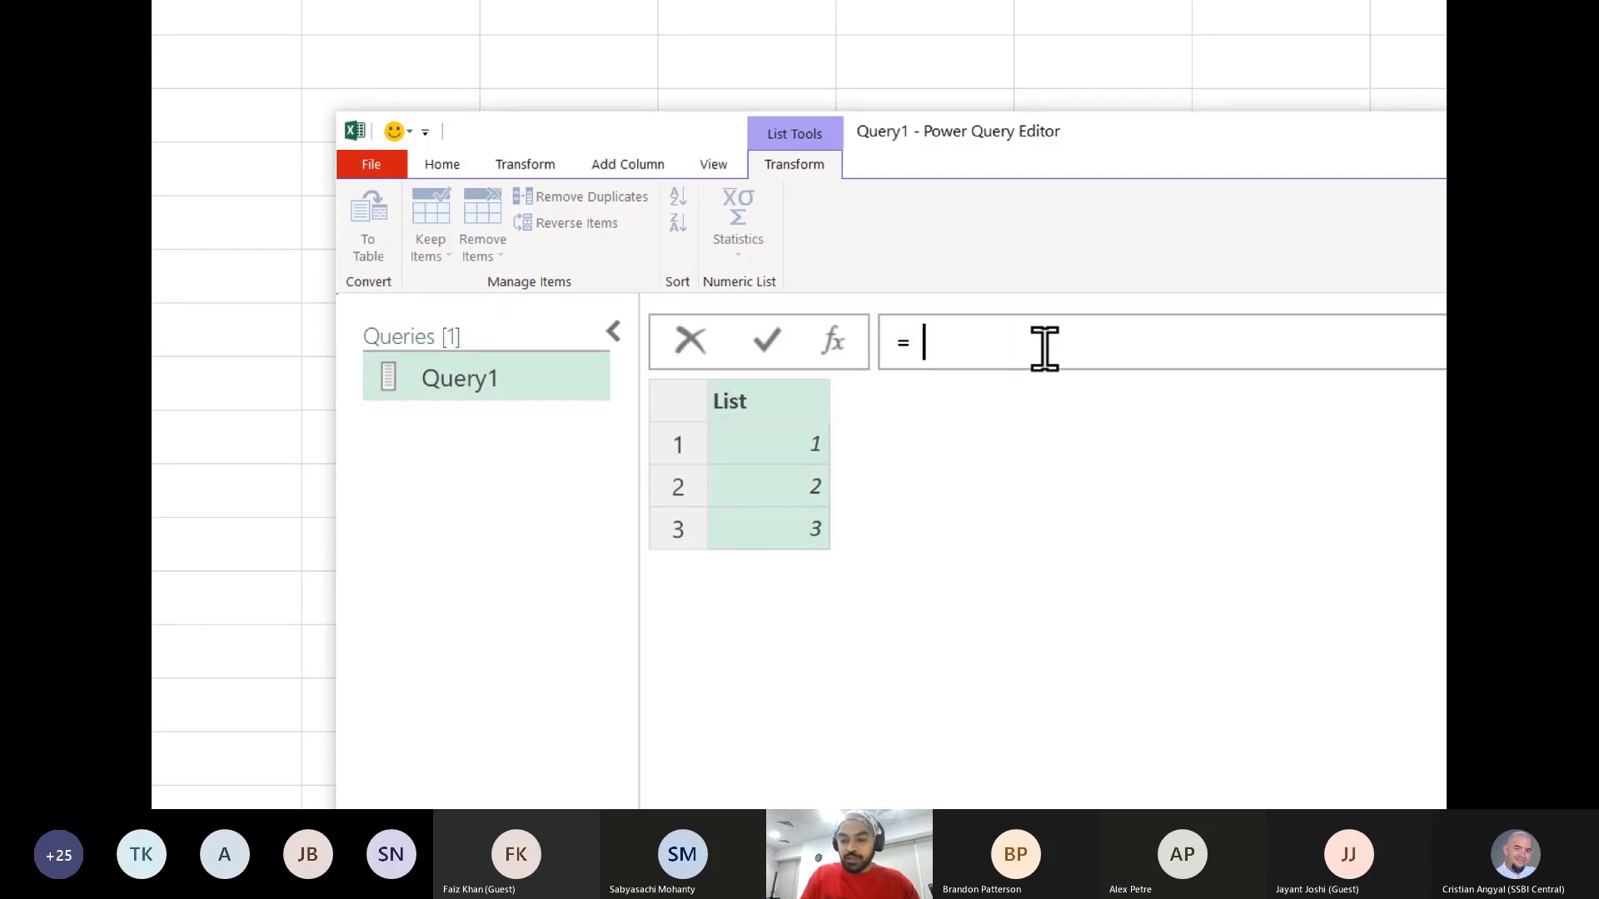
{"action": "type", "text": "{}"}
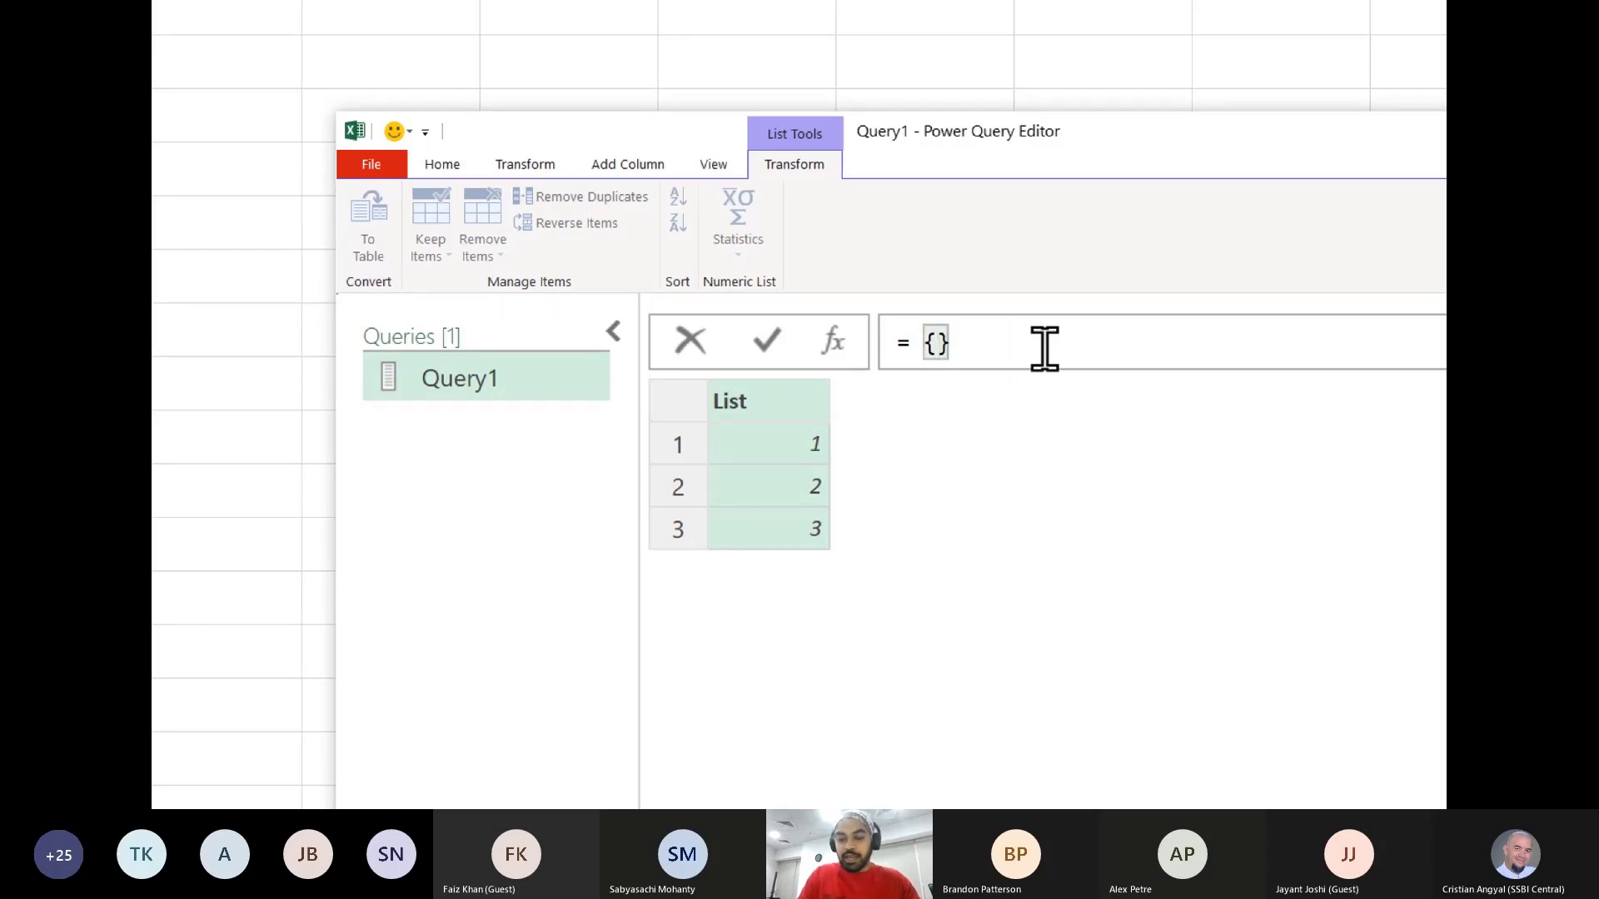
{"action": "type", "text": "1,23"}
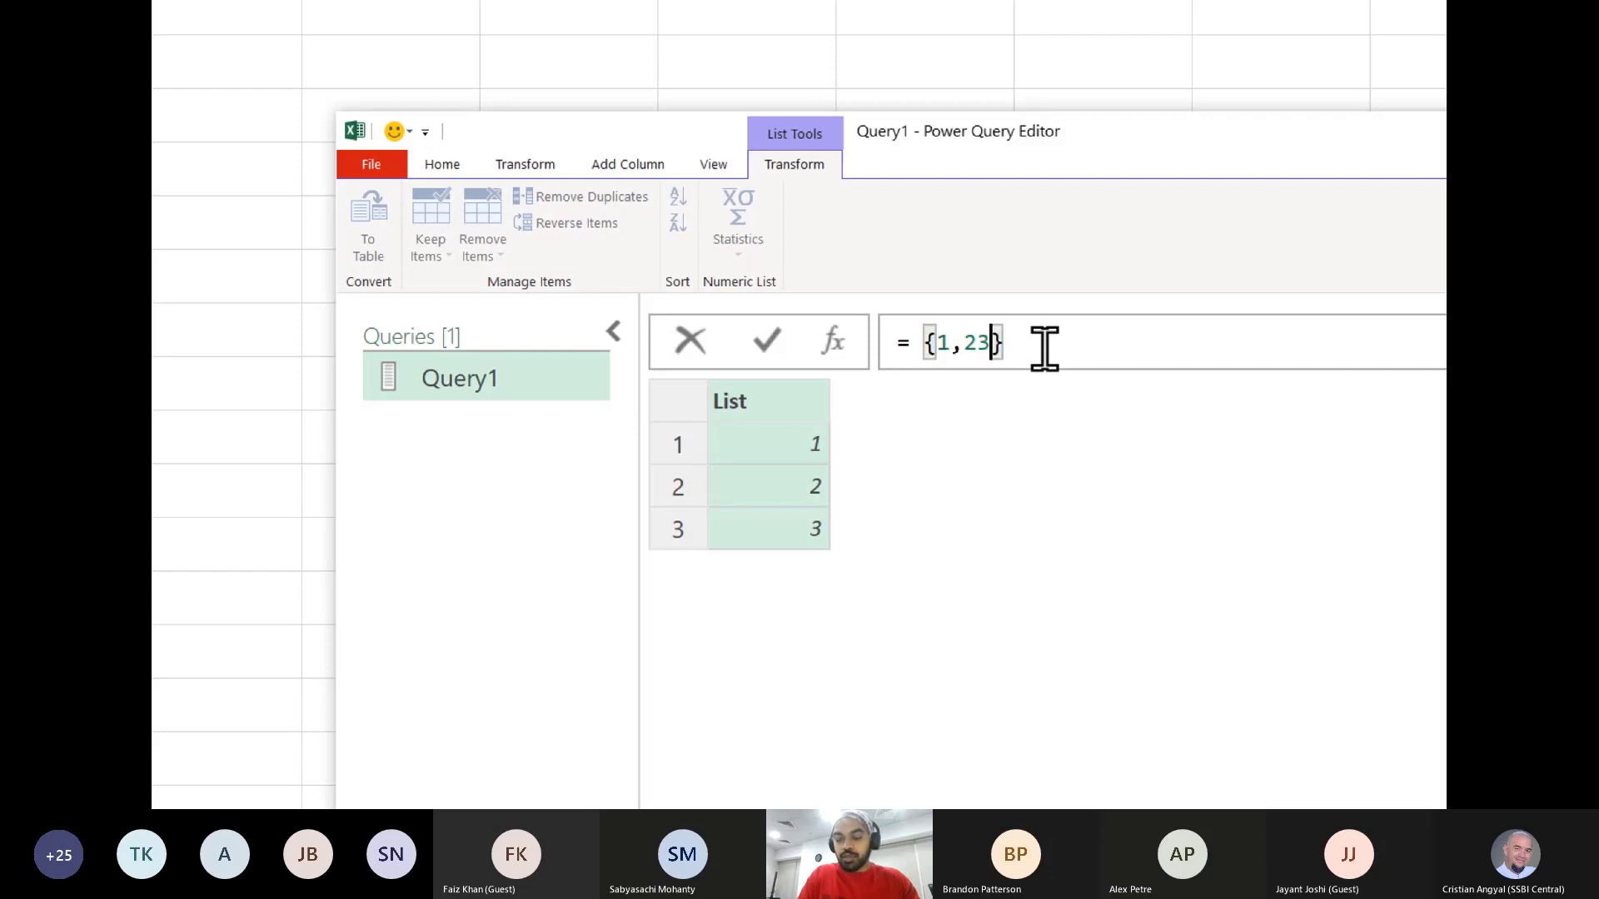
{"action": "key", "text": "BackSpace"}
{"action": "type", "text": ",3"}
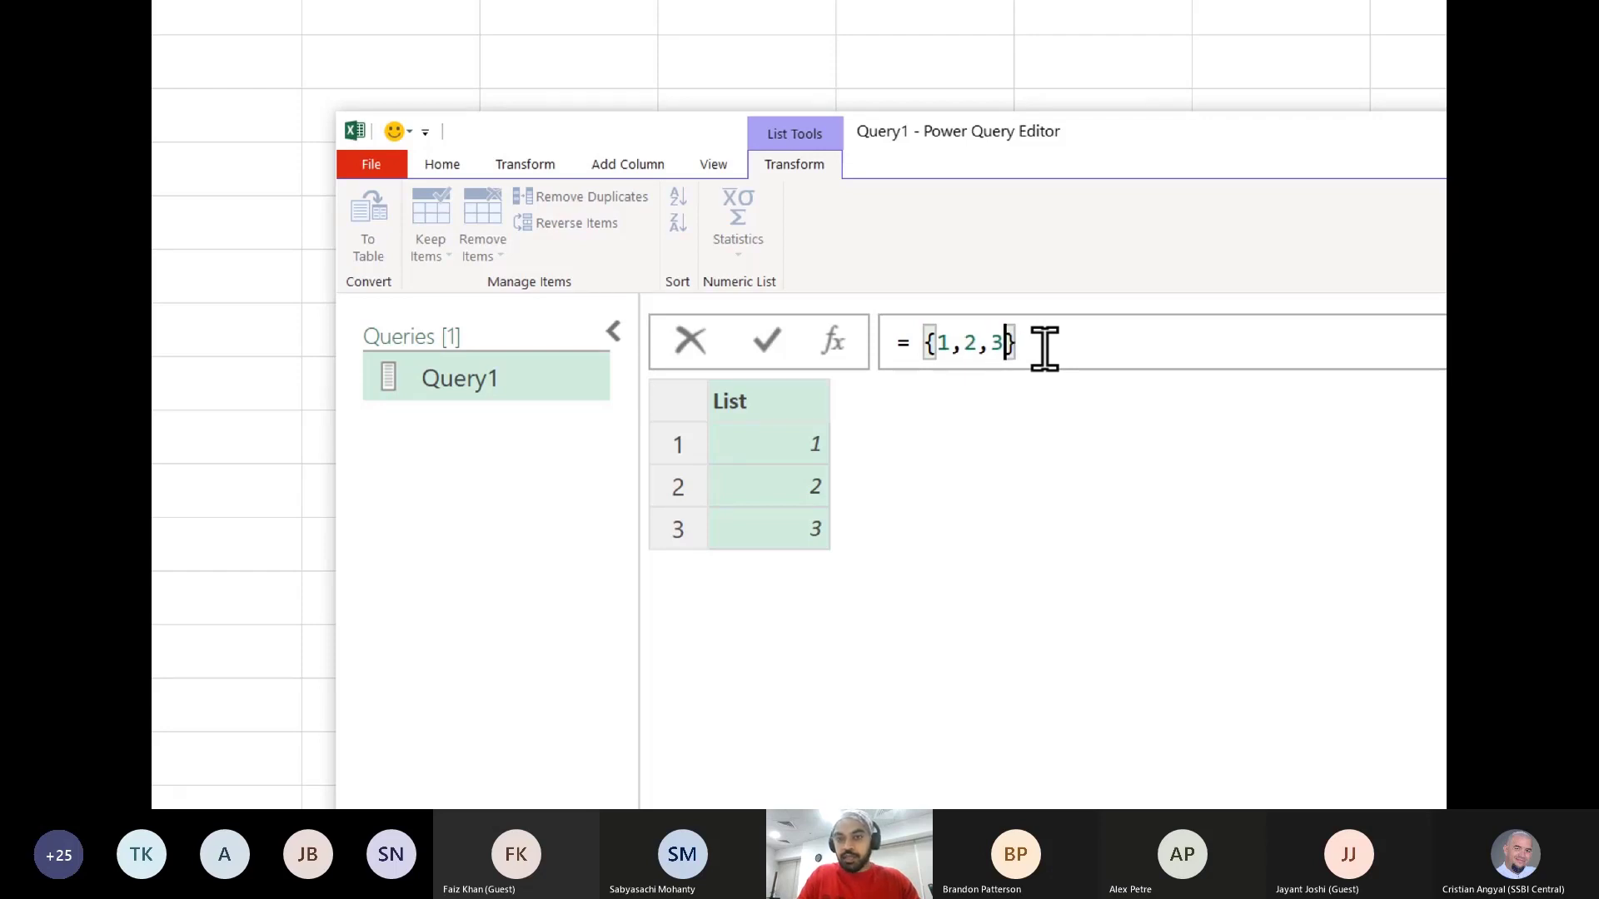
- Try to add a second list in Query1's formula by appending ,{"A","B","C"} after {1,2,3} and commit it
{"action": "key", "text": "Right"}
{"action": "type", "text": ","}
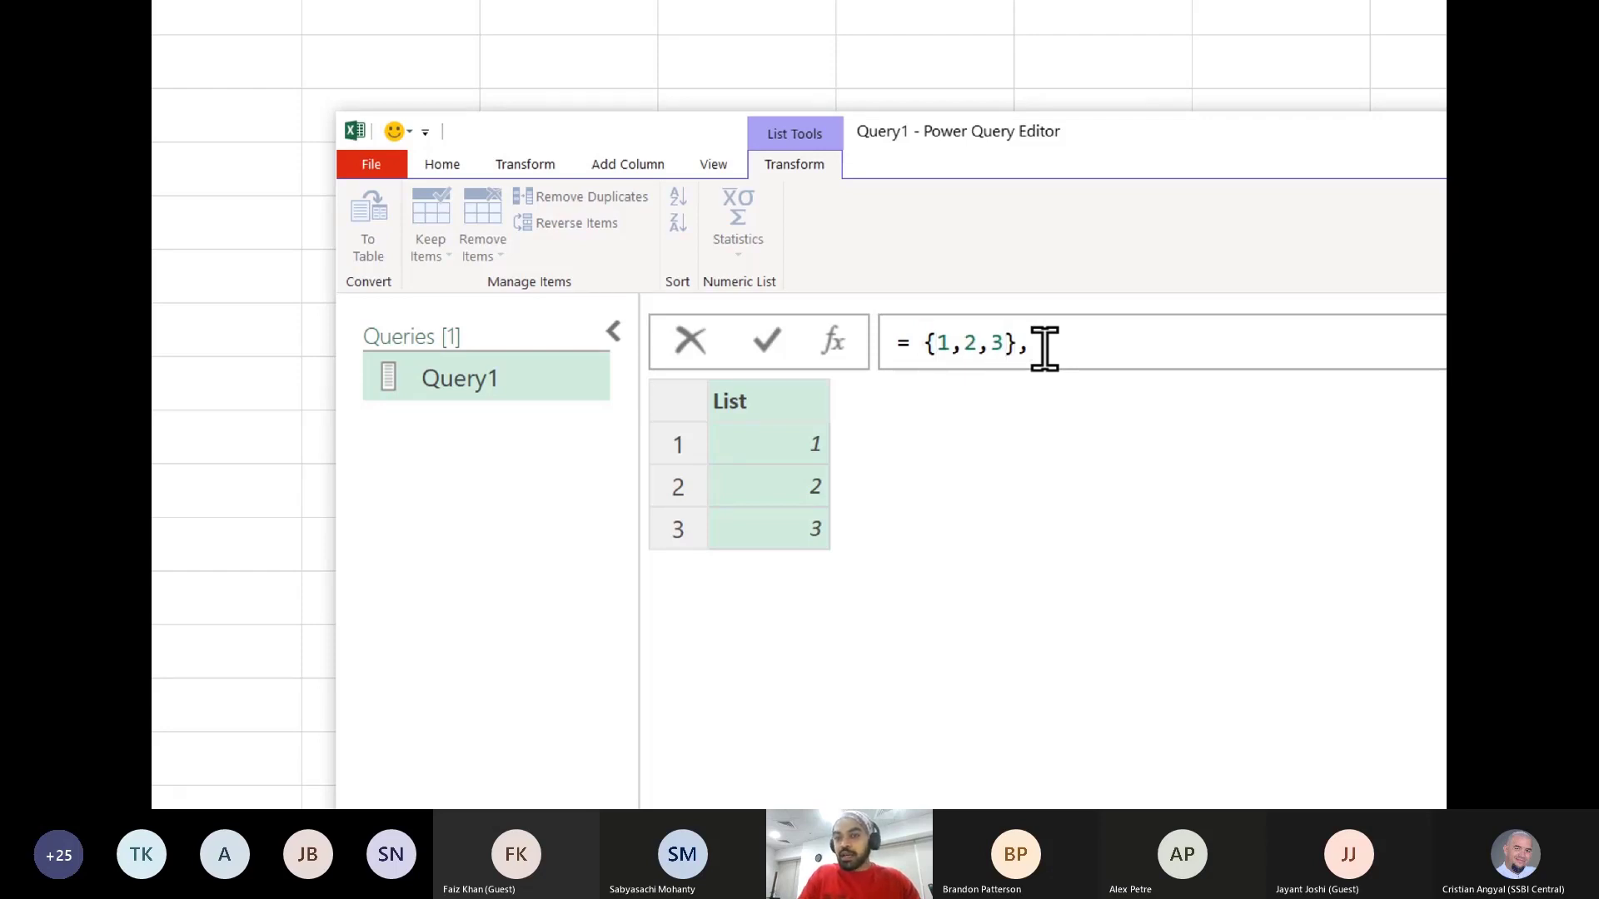
{"action": "type", "text": "{"}
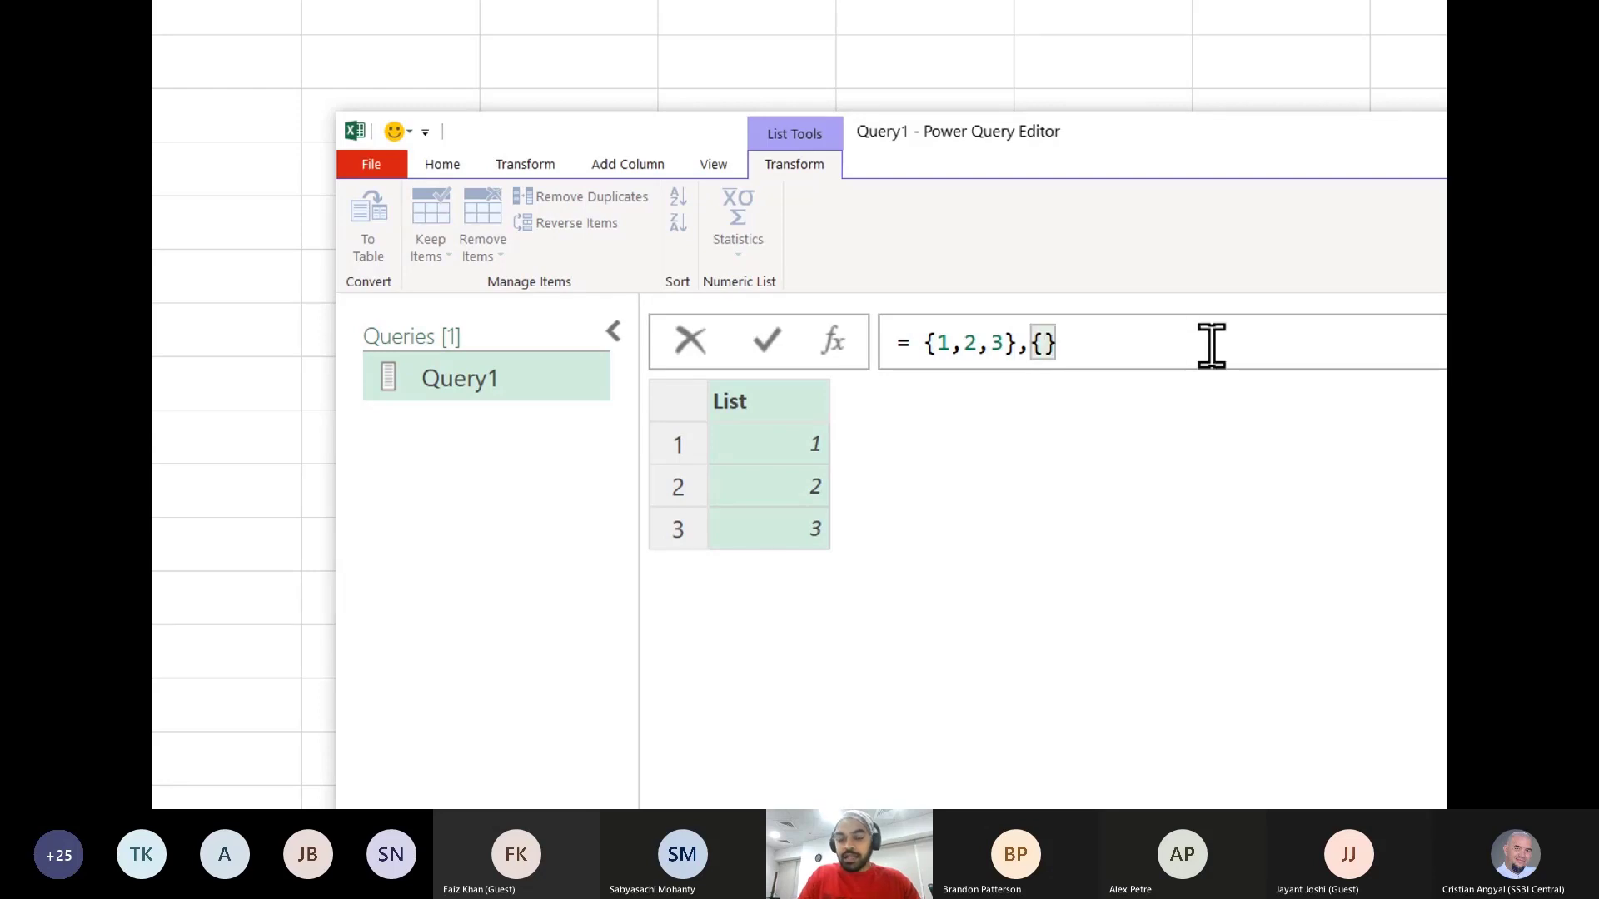
{"action": "type", "text": "a"}
{"action": "key", "text": "BackSpace"}
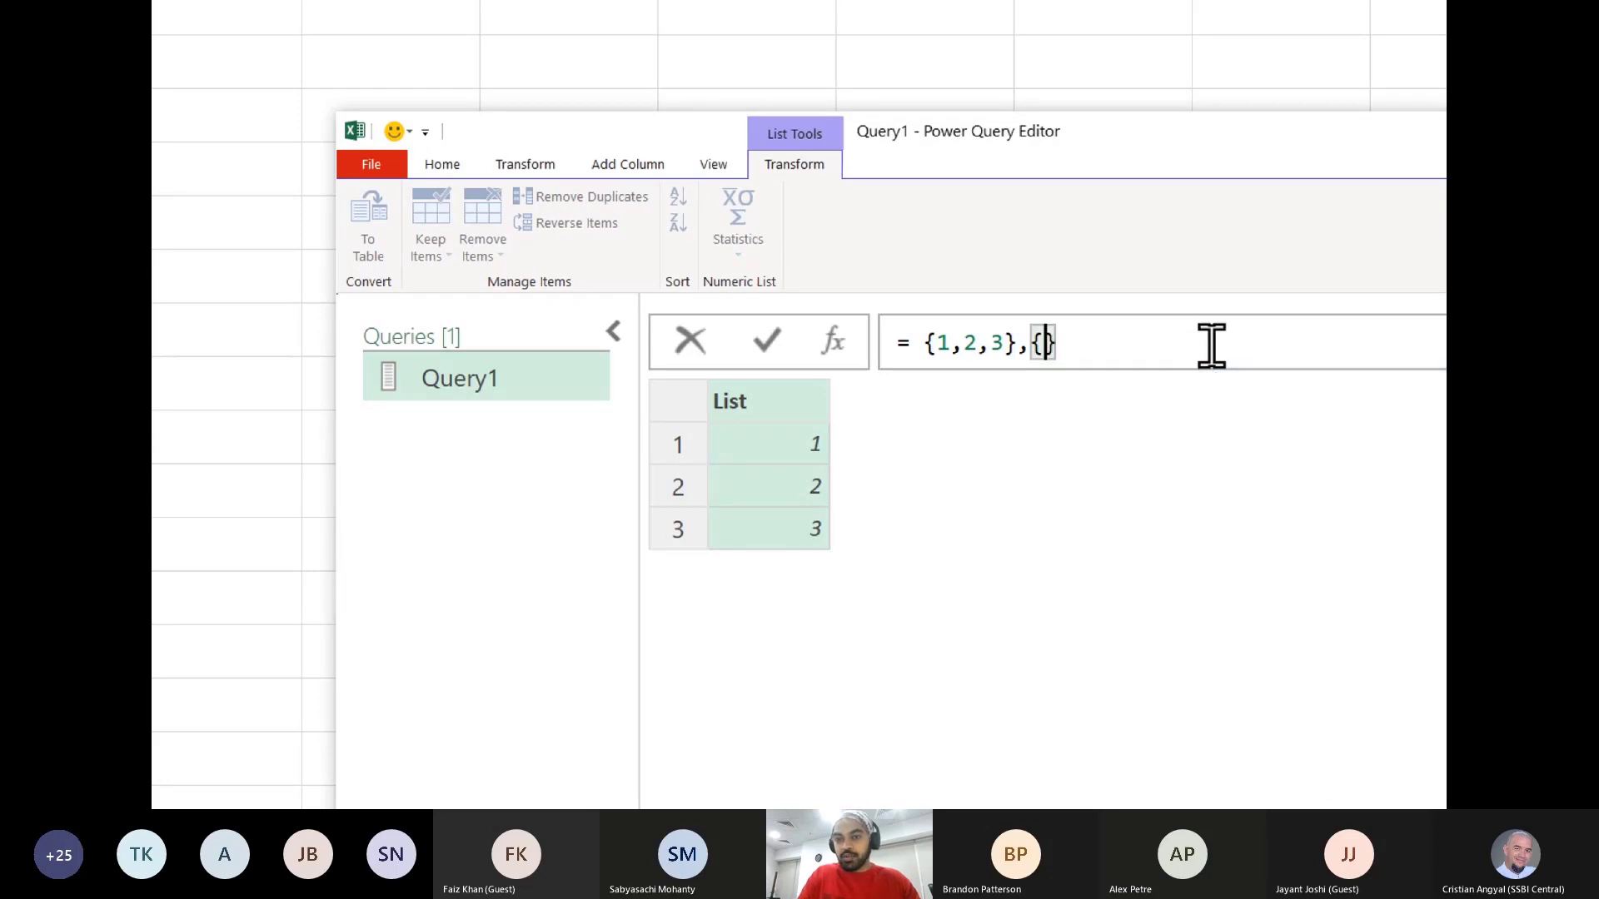
{"action": "type", "text": "\"A\",\""}
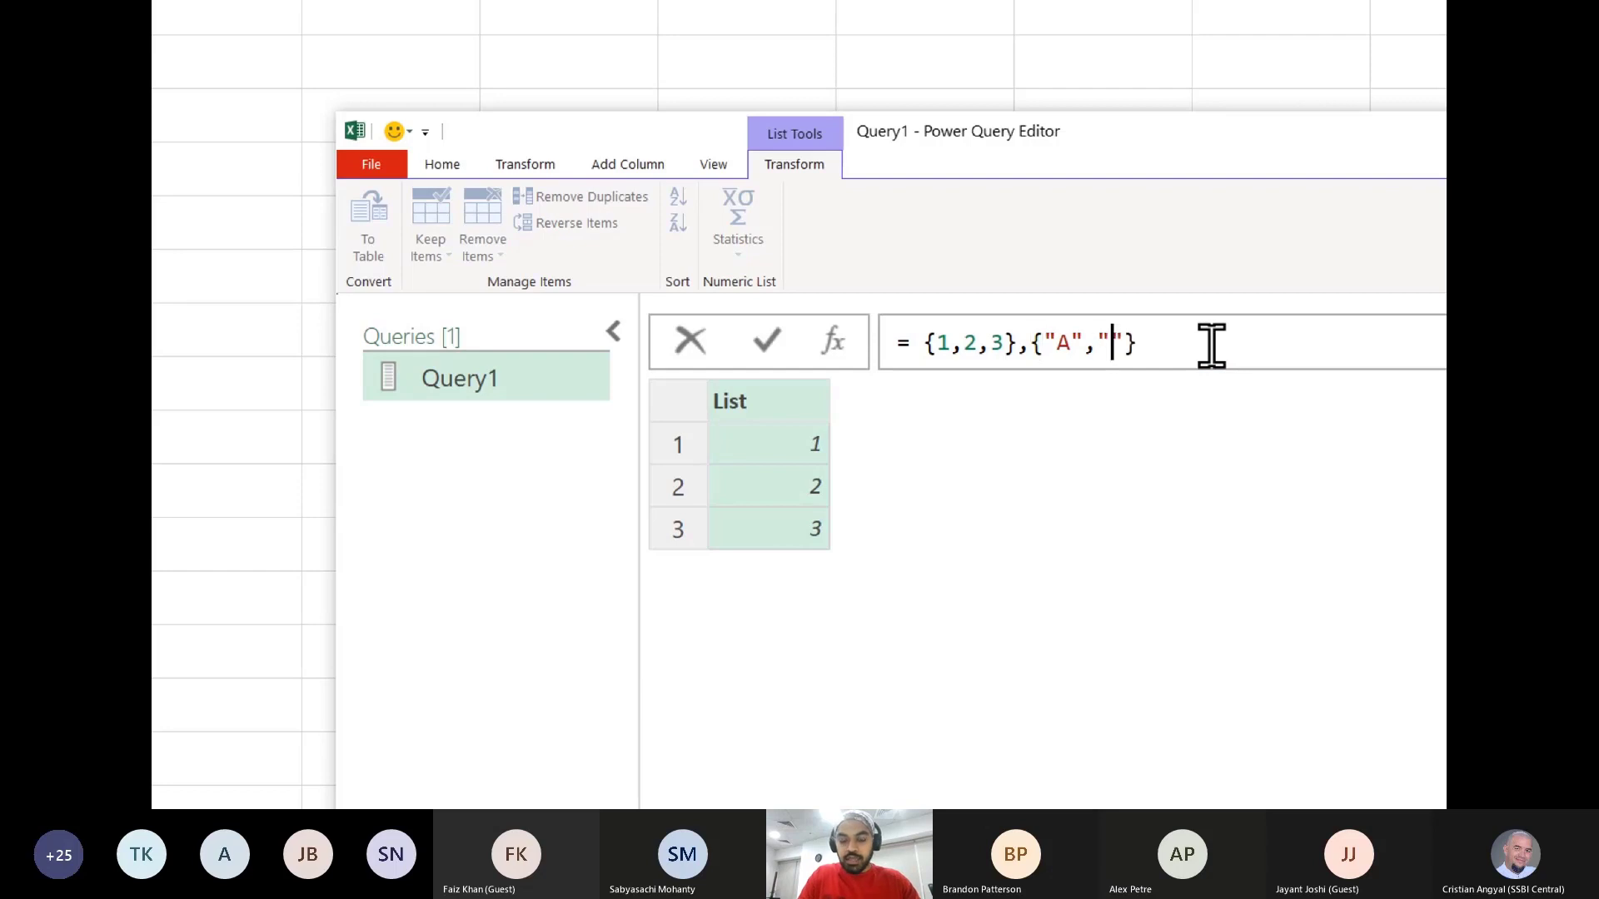
{"action": "type", "text": "B\","}
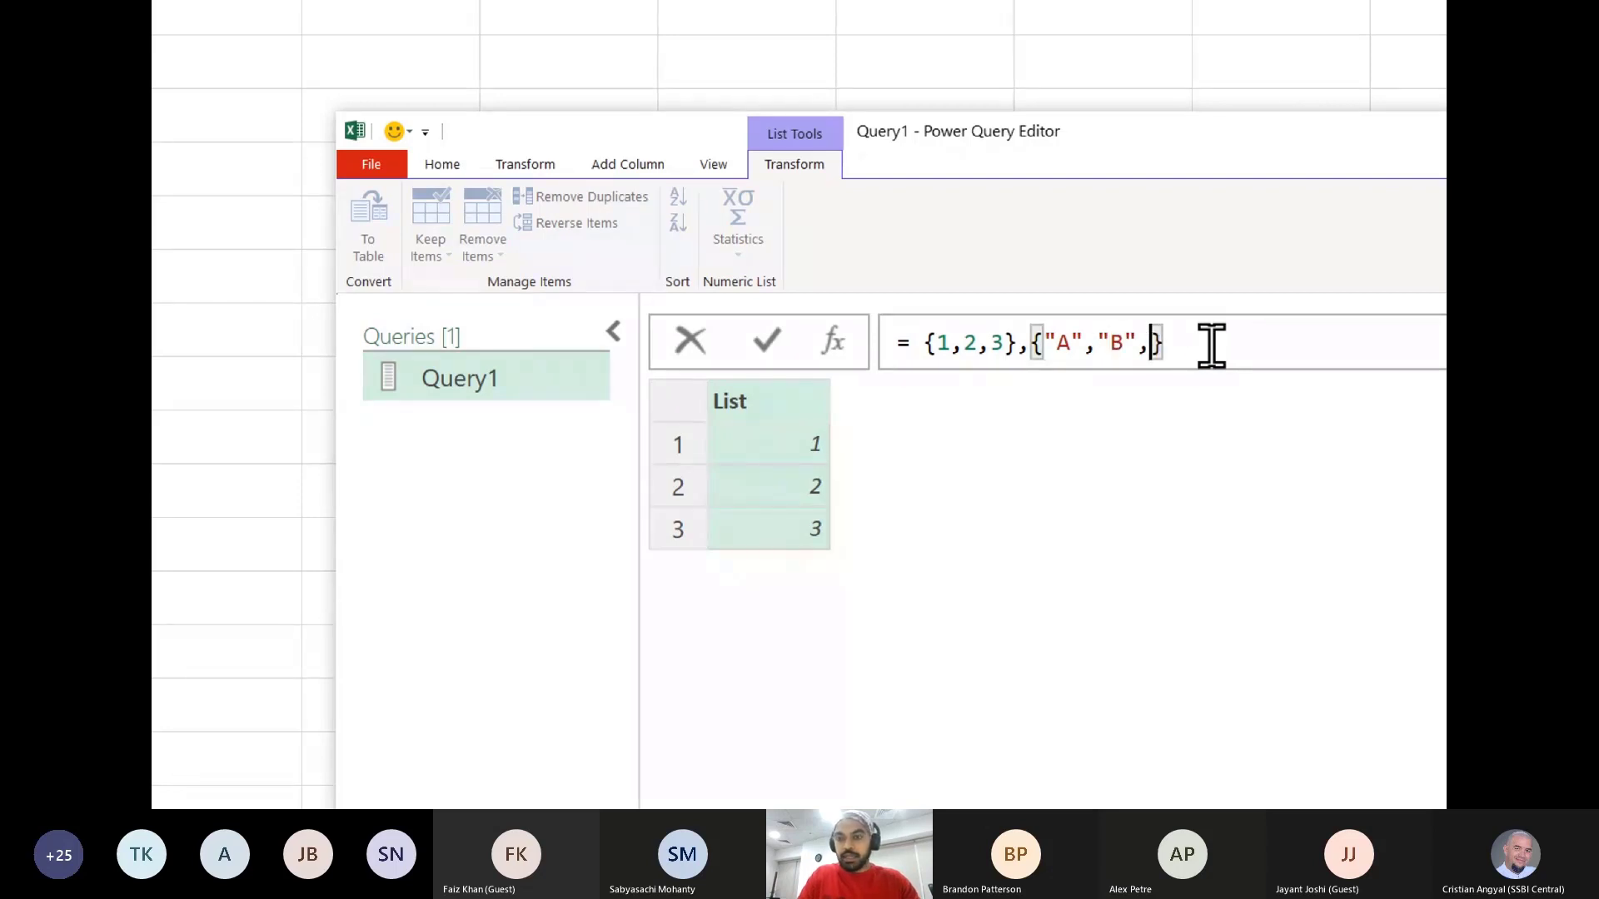
{"action": "type", "text": "\"C"}
{"action": "key", "text": "Left"}
{"action": "key", "text": "Left"}
{"action": "key", "text": "Left"}
{"action": "key", "text": "Left"}
{"action": "key", "text": "Left"}
{"action": "key", "text": "Left"}
{"action": "key", "text": "Left"}
{"action": "key", "text": "Left"}
{"action": "key", "text": "Left"}
{"action": "key", "text": "Left"}
{"action": "key", "text": "Left"}
{"action": "key", "text": "Left"}
{"action": "key", "text": "Left"}
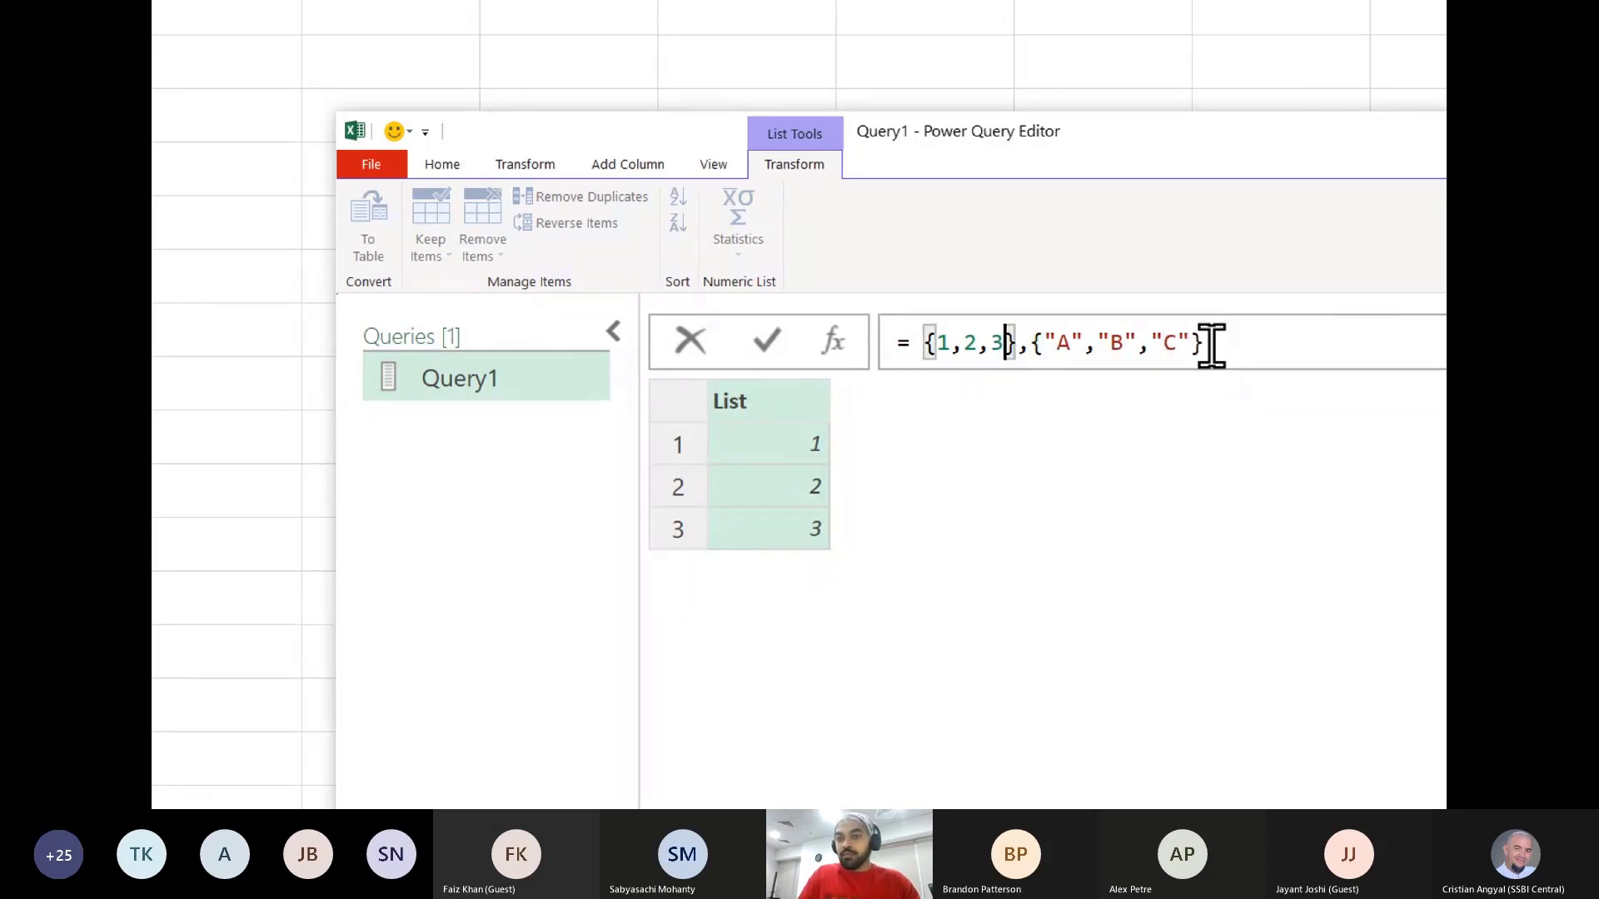
{"action": "key", "text": "Left"}
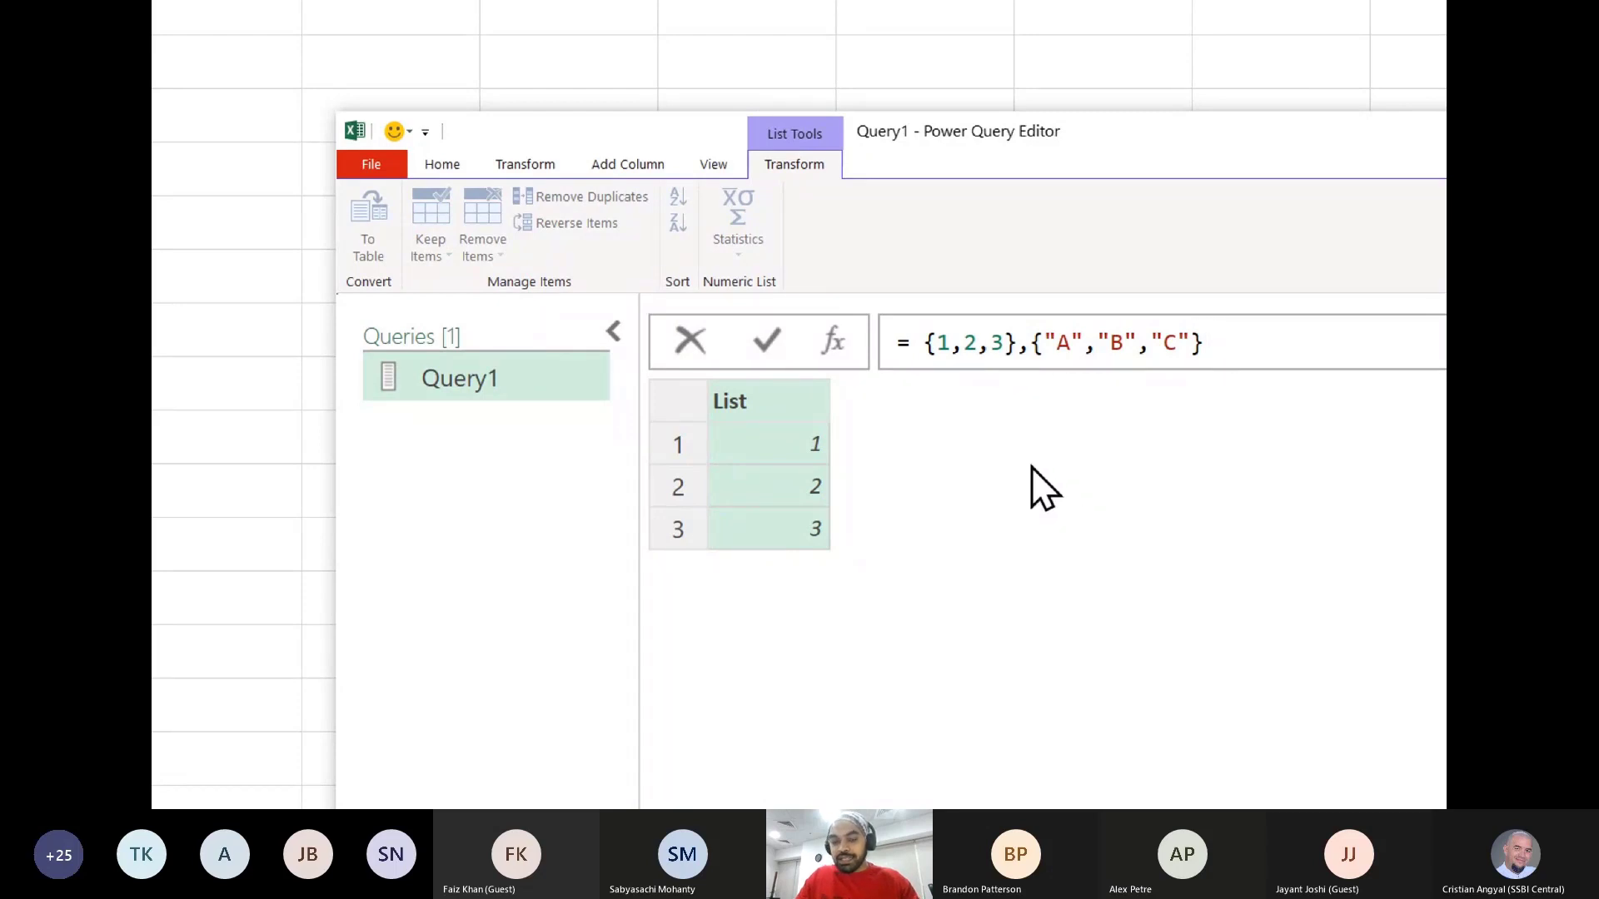
{"action": "mouse_move", "coordinate": [1006, 363]}
{"action": "left_mouse_down"}
{"action": "mouse_move", "coordinate": [1037, 324]}
{"action": "mouse_move", "coordinate": [1223, 370]}
{"action": "left_mouse_up"}
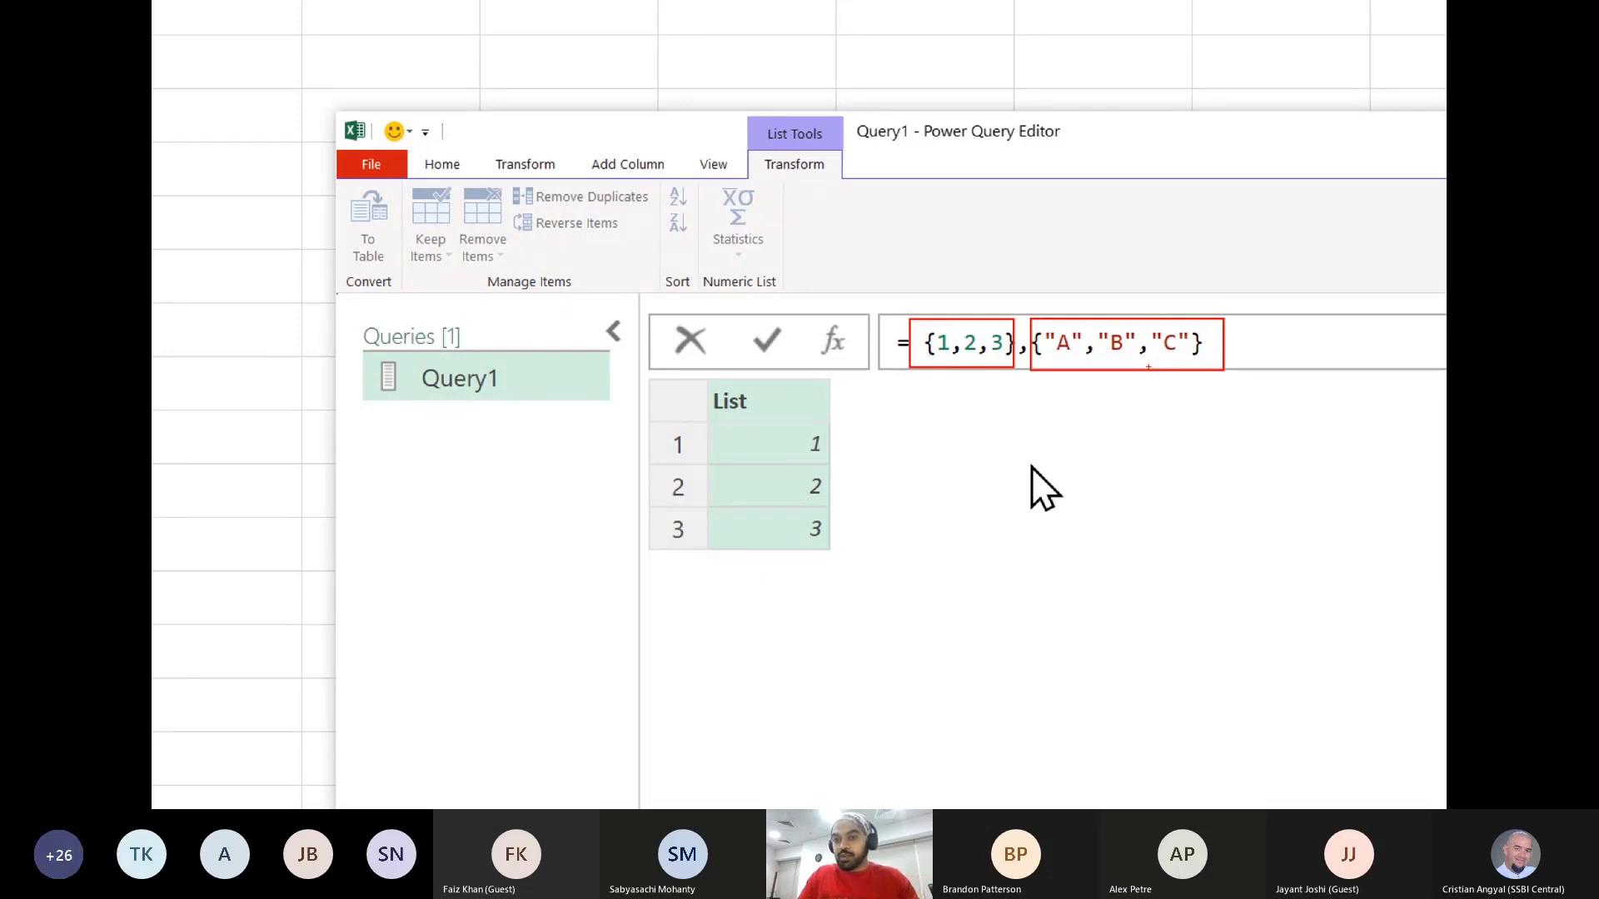
{"action": "key", "text": "Escape"}
{"action": "key", "text": "Return"}
- Wrap both lists in outer braces so Query1's formula reads = {{1,2,3},{"A","B","C"}}
{"action": "left_click", "coordinate": [926, 342]}
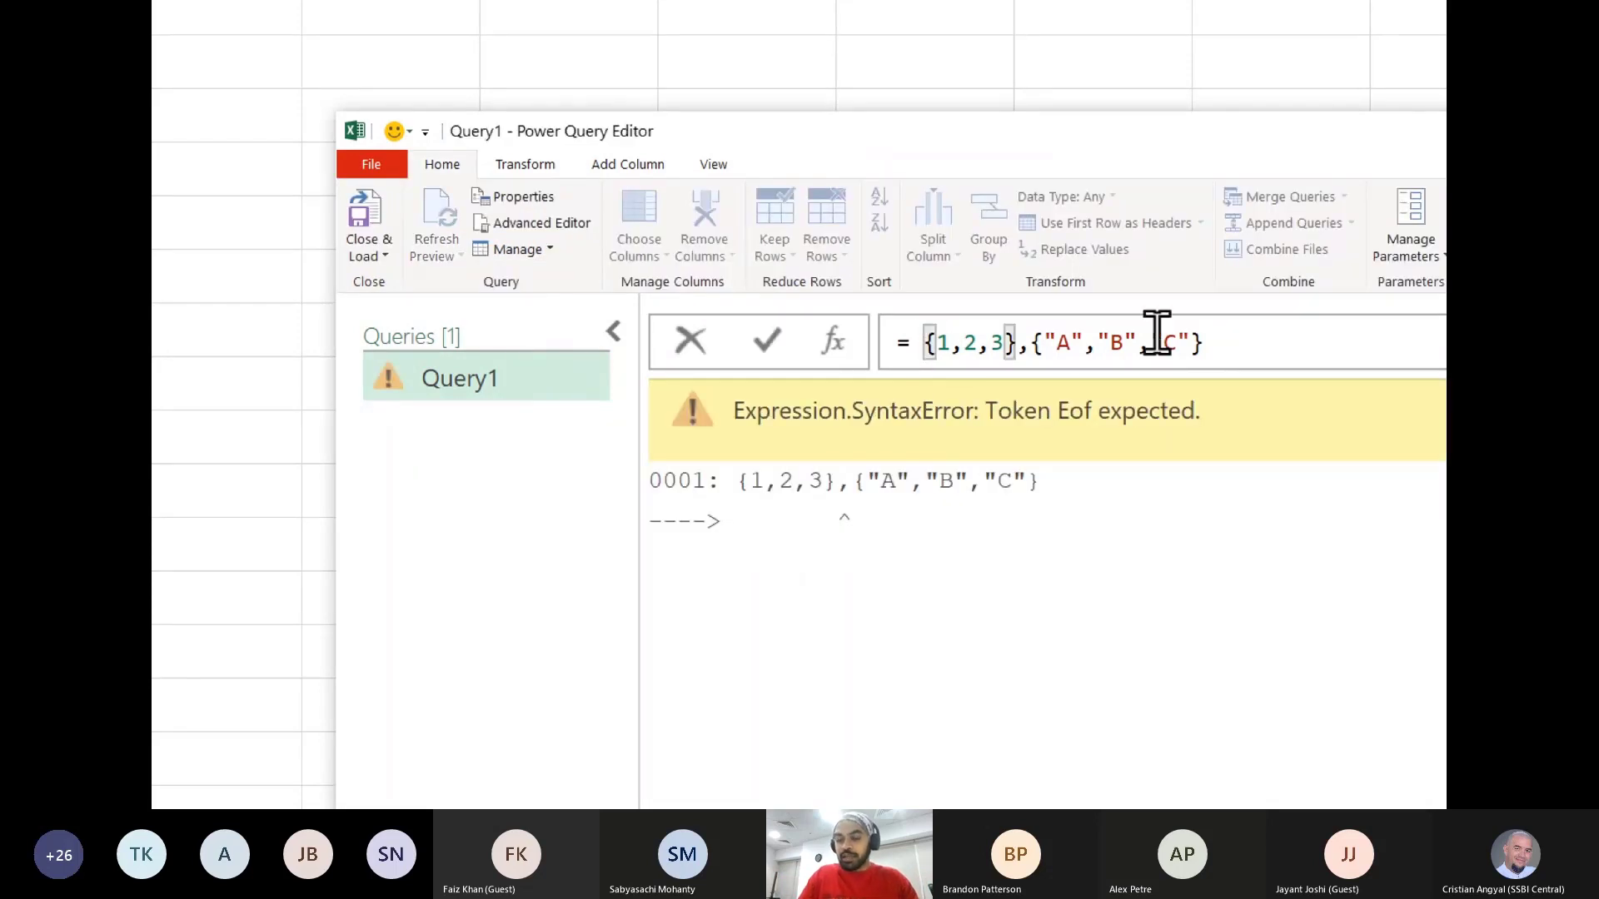
{"action": "type", "text": "{"}
{"action": "key", "text": "Right"}
{"action": "key", "text": "Right"}
{"action": "key", "text": "Right"}
{"action": "key", "text": "Right"}
{"action": "key", "text": "Right"}
{"action": "key", "text": "Right"}
{"action": "key", "text": "Right"}
{"action": "key", "text": "Right"}
{"action": "key", "text": "Right"}
{"action": "key", "text": "Right"}
{"action": "key", "text": "Right"}
{"action": "key", "text": "Right"}
{"action": "key", "text": "Right"}
{"action": "key", "text": "Right"}
{"action": "key", "text": "Right"}
{"action": "key", "text": "Right"}
{"action": "key", "text": "Right"}
{"action": "key", "text": "Right"}
{"action": "key", "text": "Right"}
{"action": "key", "text": "Right"}
{"action": "key", "text": "Right"}
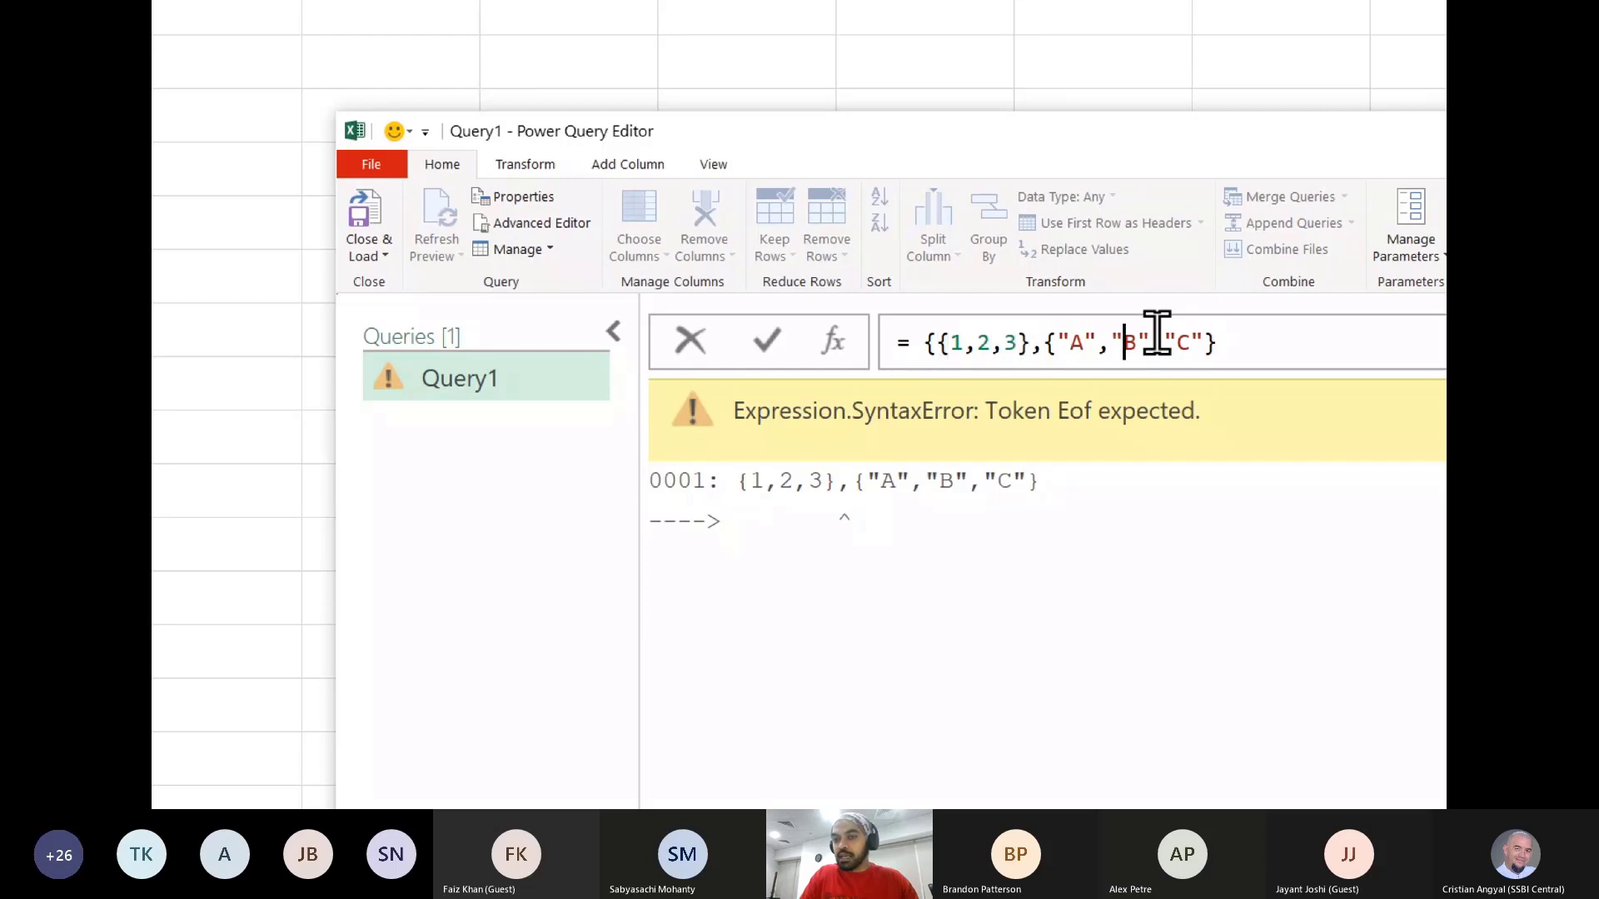
{"action": "type", "text": "}"}
{"action": "key", "text": "Return"}
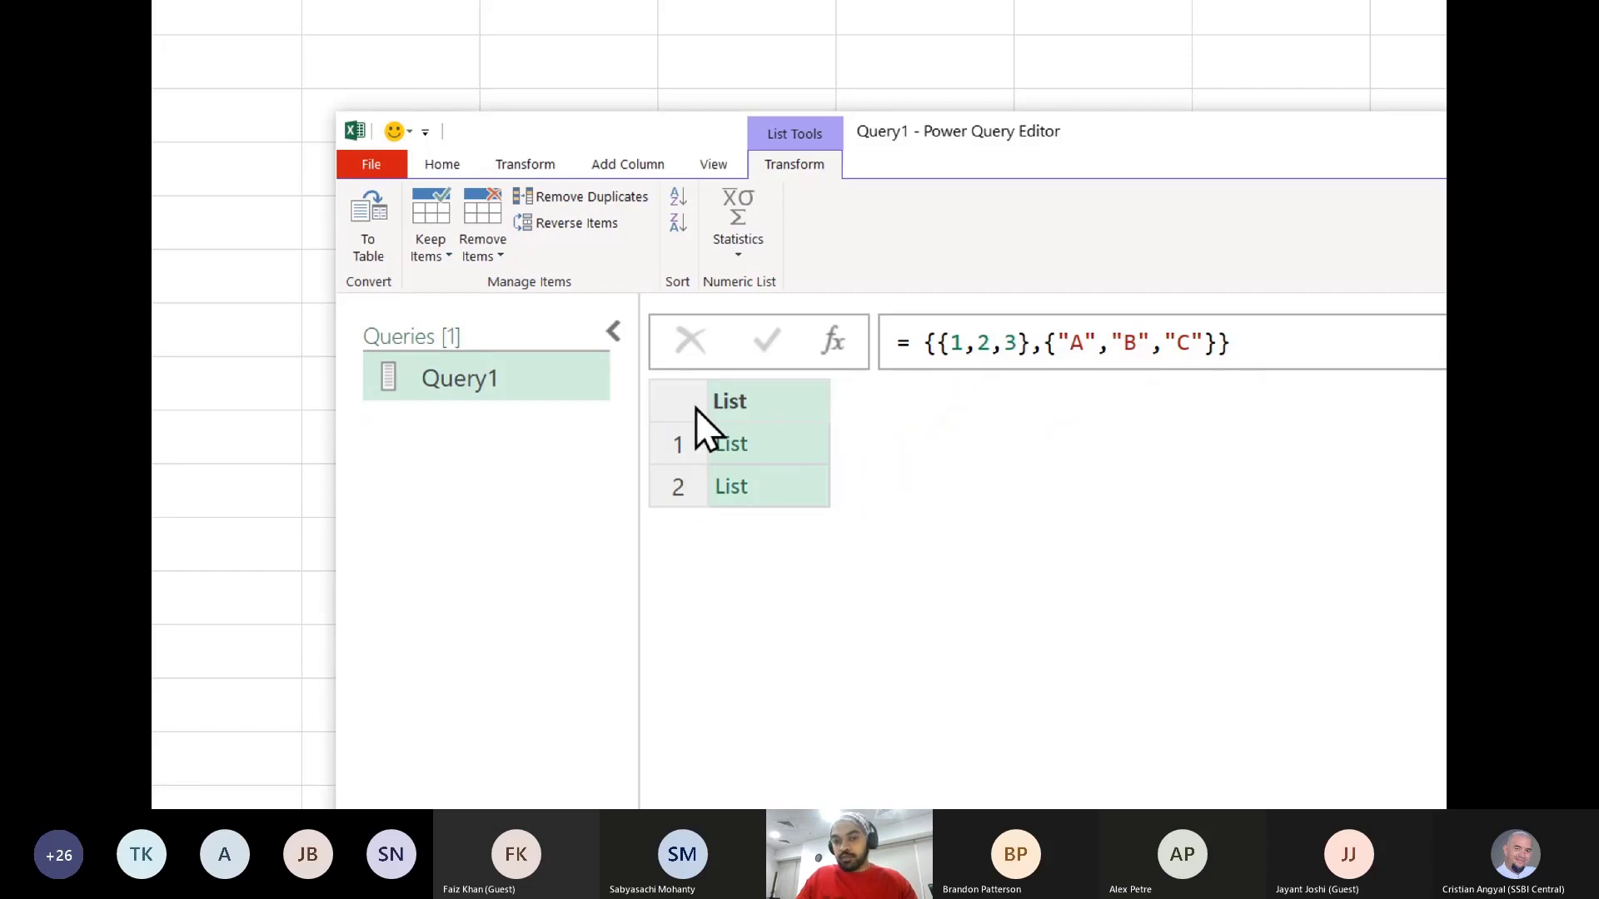
- Preview the contents of both nested lists in Query1, enlarging the editor's display and resizing the preview area
{"action": "left_click", "coordinate": [808, 443]}
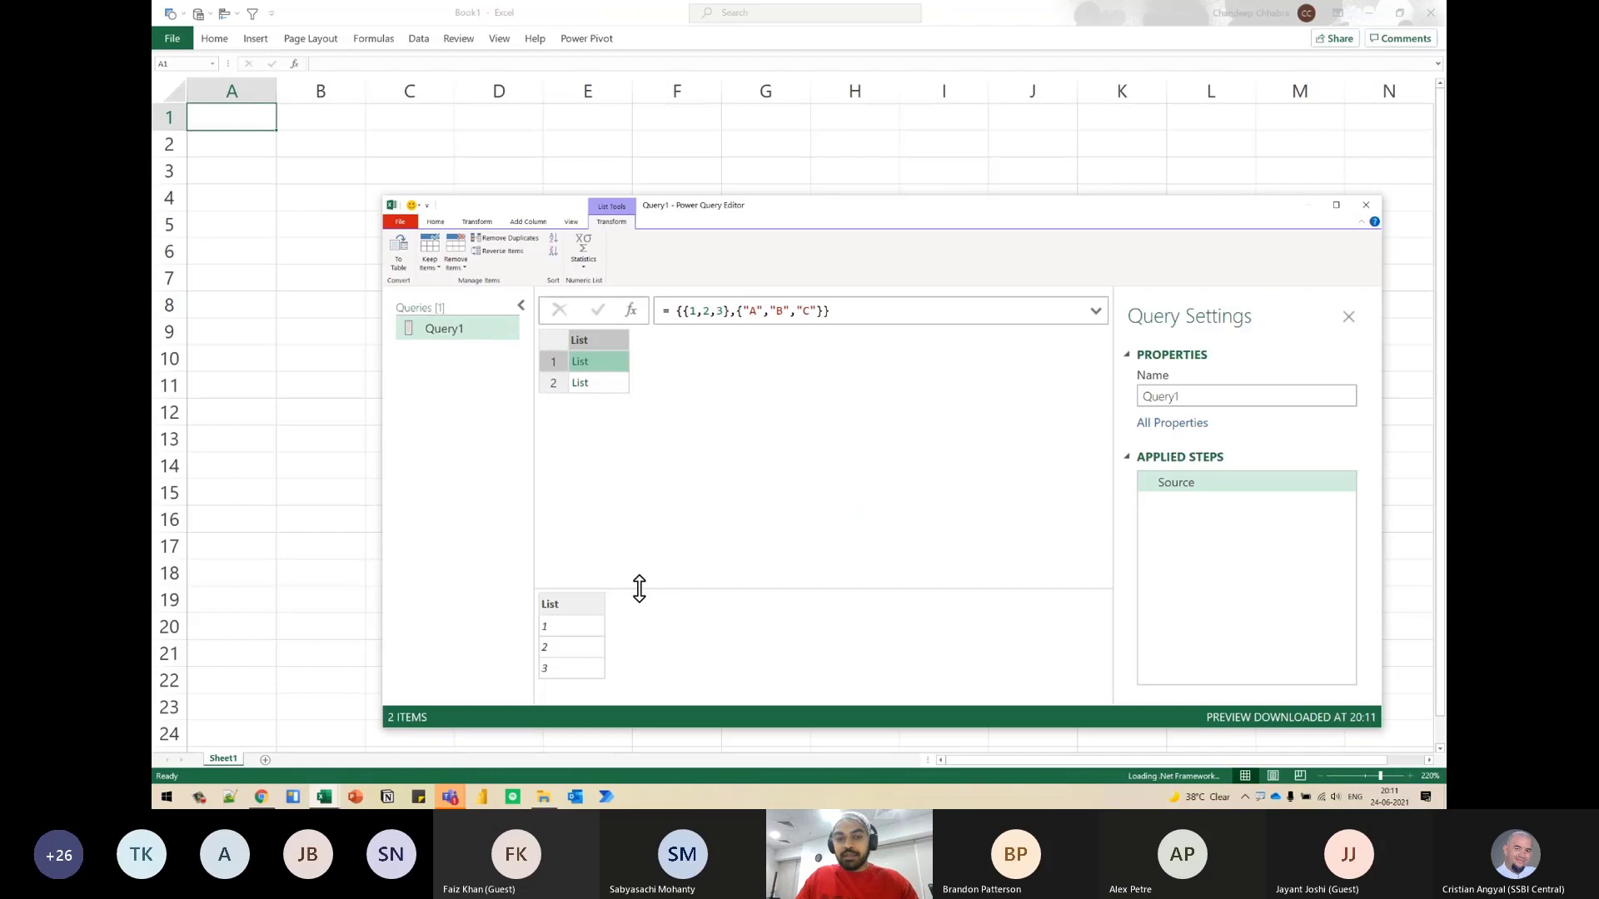
{"action": "left_click_drag", "start_coordinate": [639, 588], "coordinate": [647, 446]}
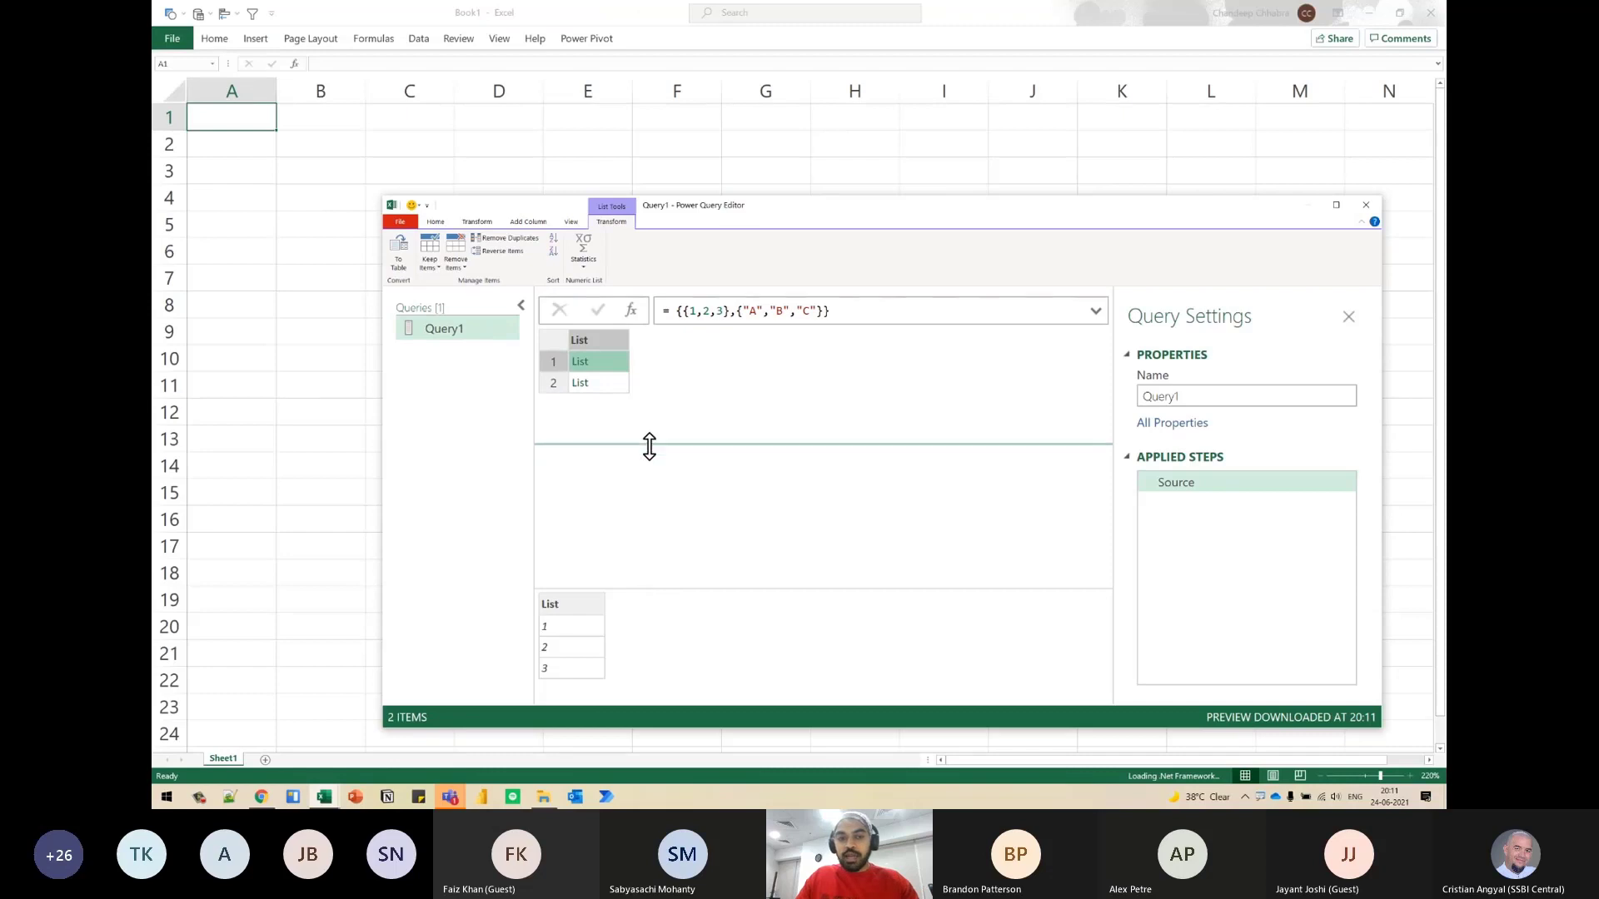
{"action": "left_click", "coordinate": [612, 388]}
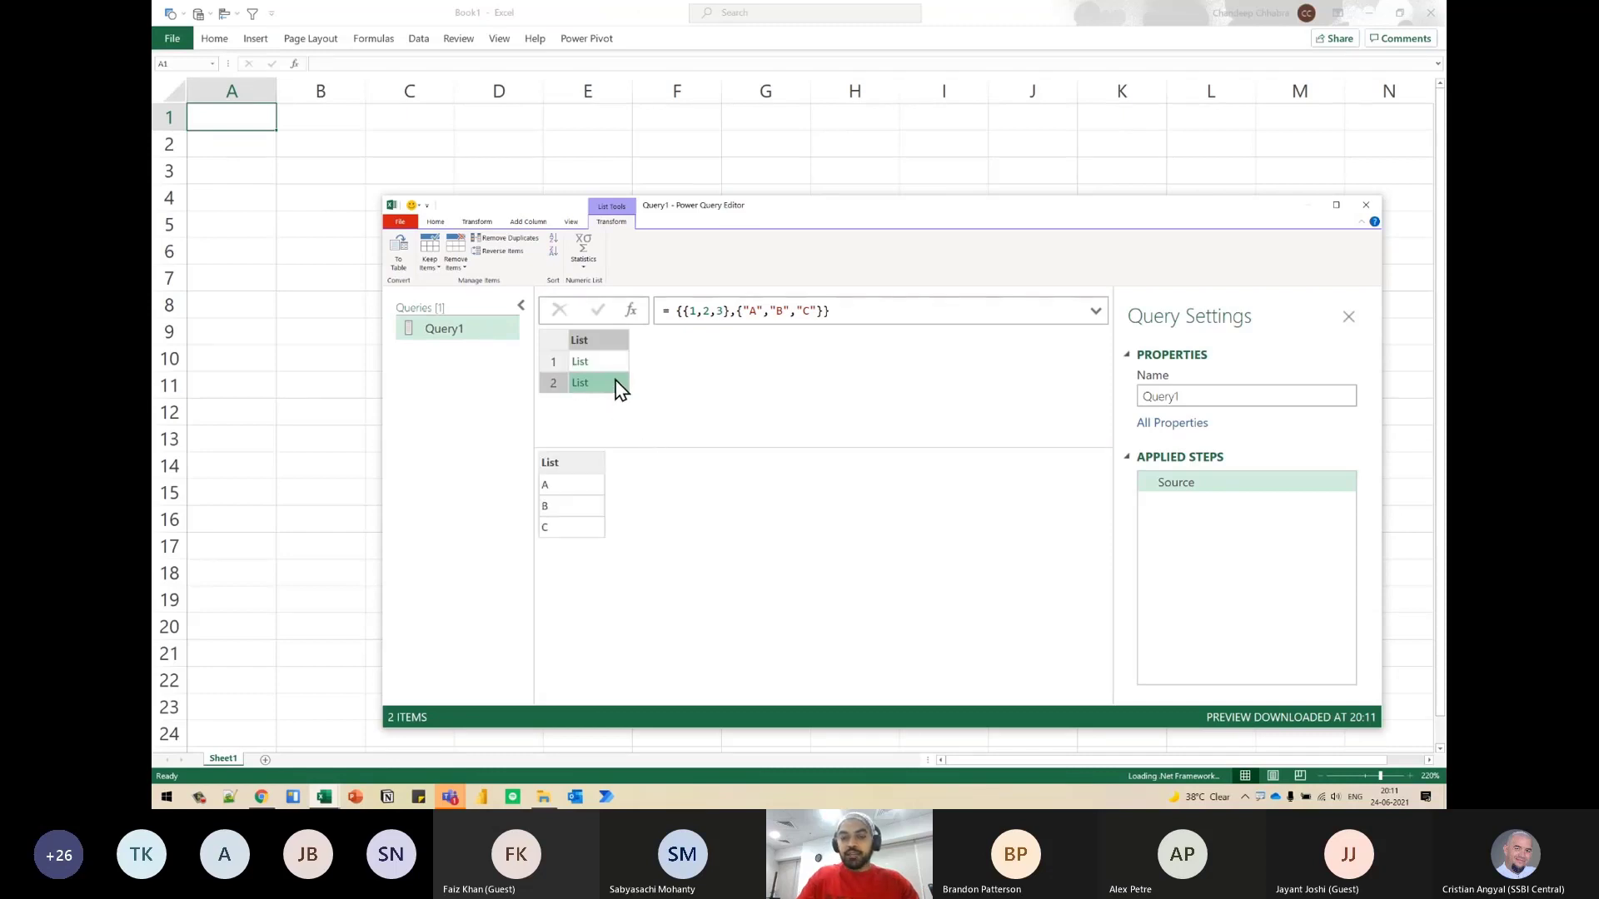
{"action": "key", "text": "ctrl+shift+plus"}
{"action": "key", "text": "ctrl+shift+plus"}
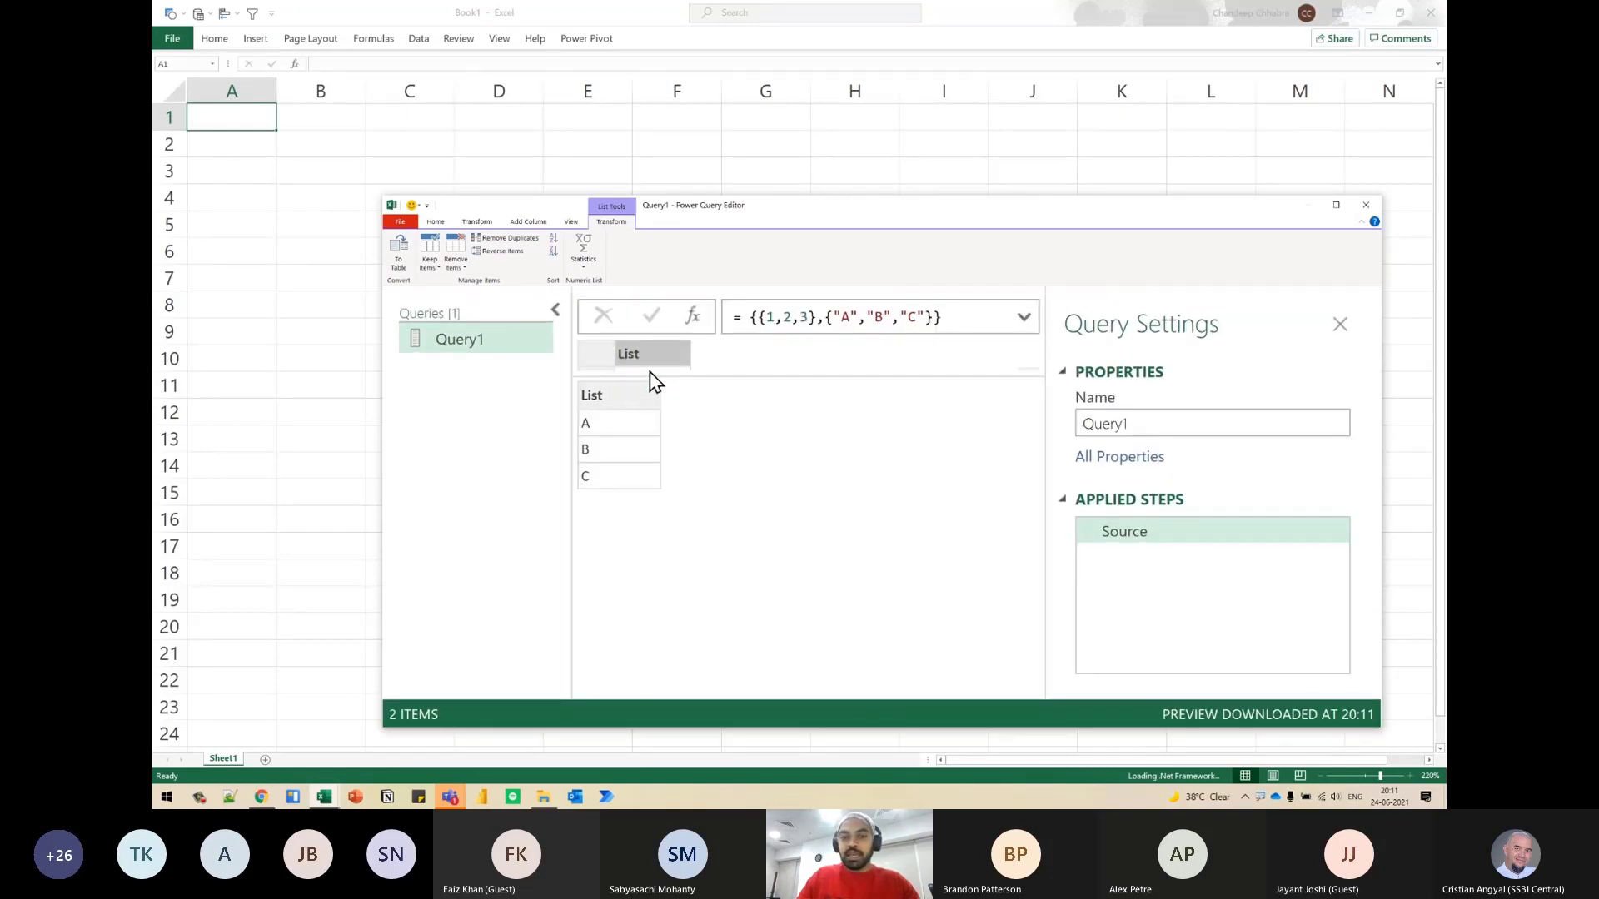
{"action": "left_click_drag", "start_coordinate": [649, 374], "coordinate": [648, 457]}
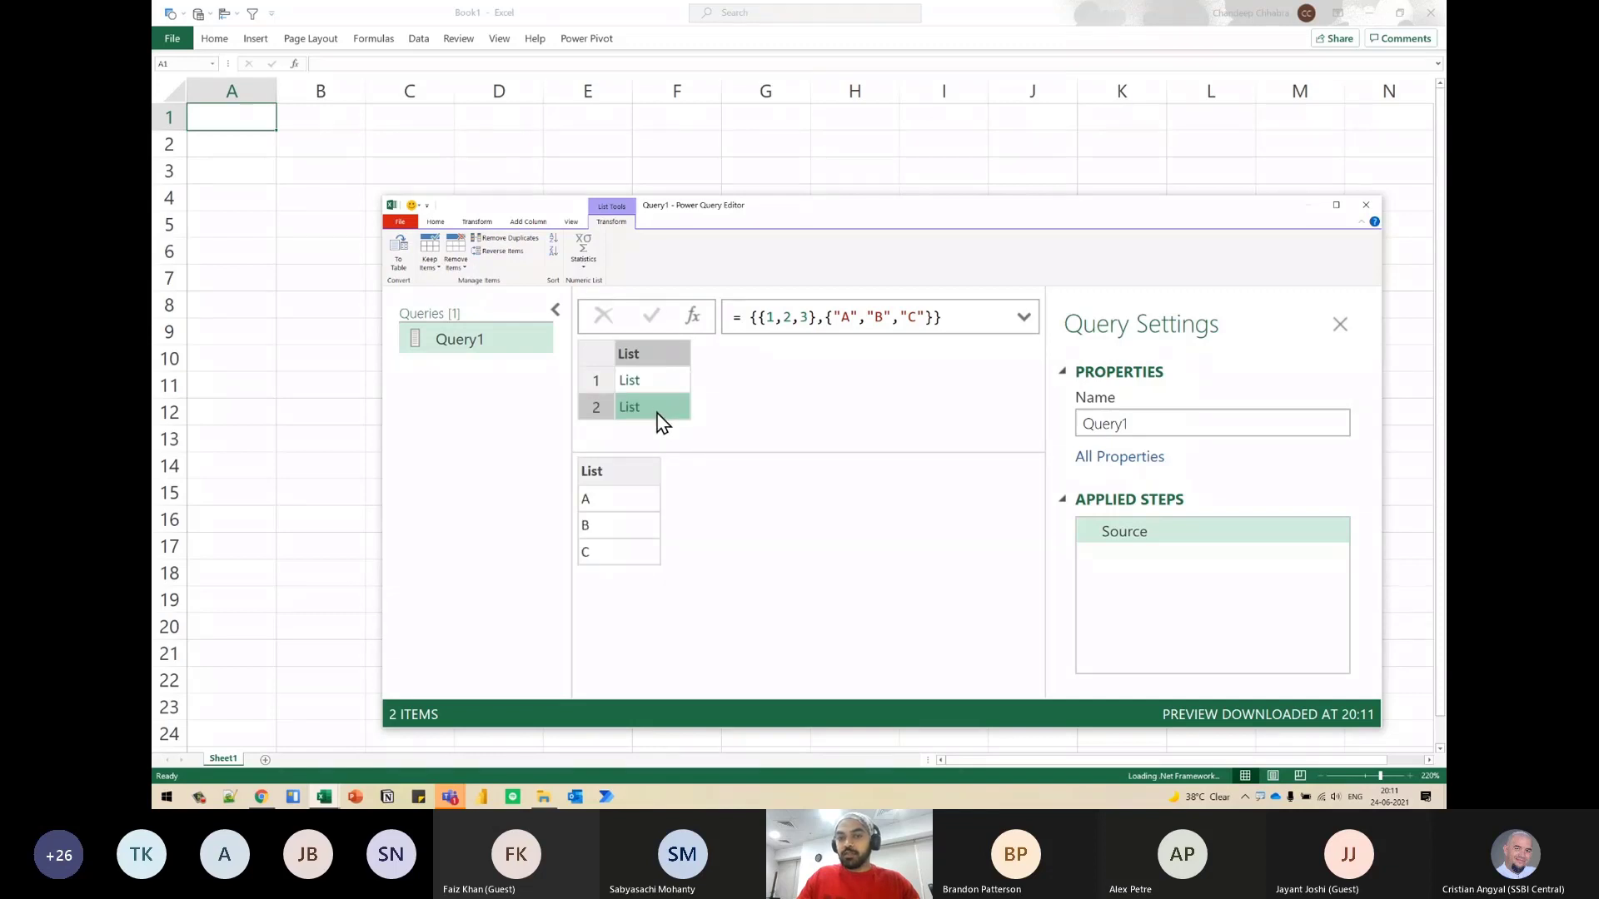
{"action": "key", "text": "ctrl+2"}
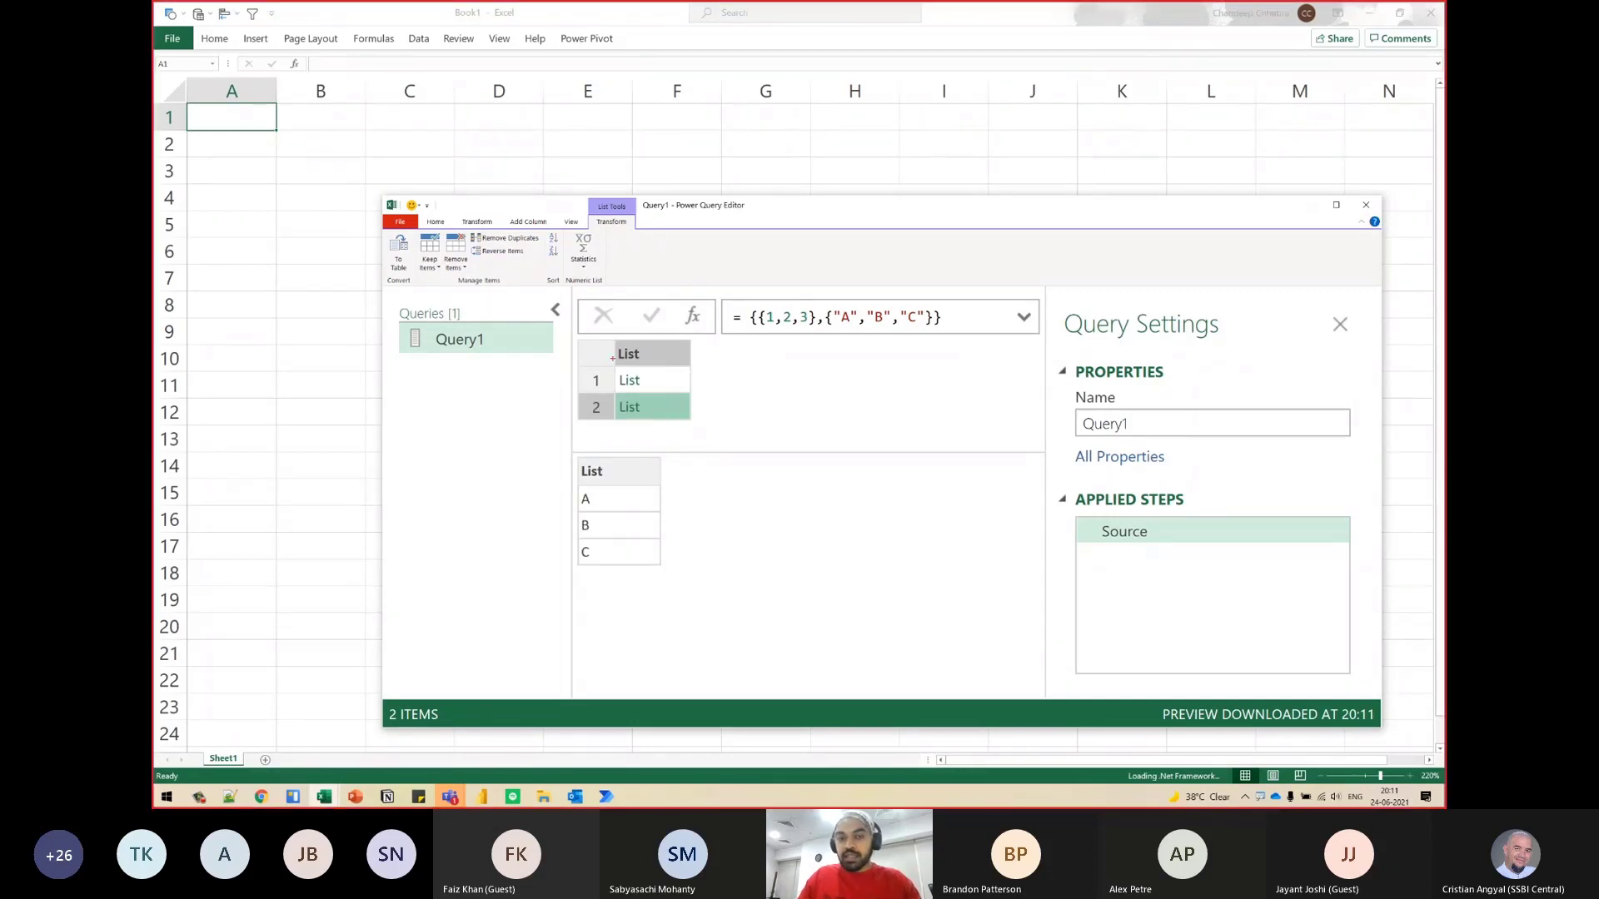
{"action": "left_click_drag", "start_coordinate": [603, 328], "coordinate": [710, 427]}
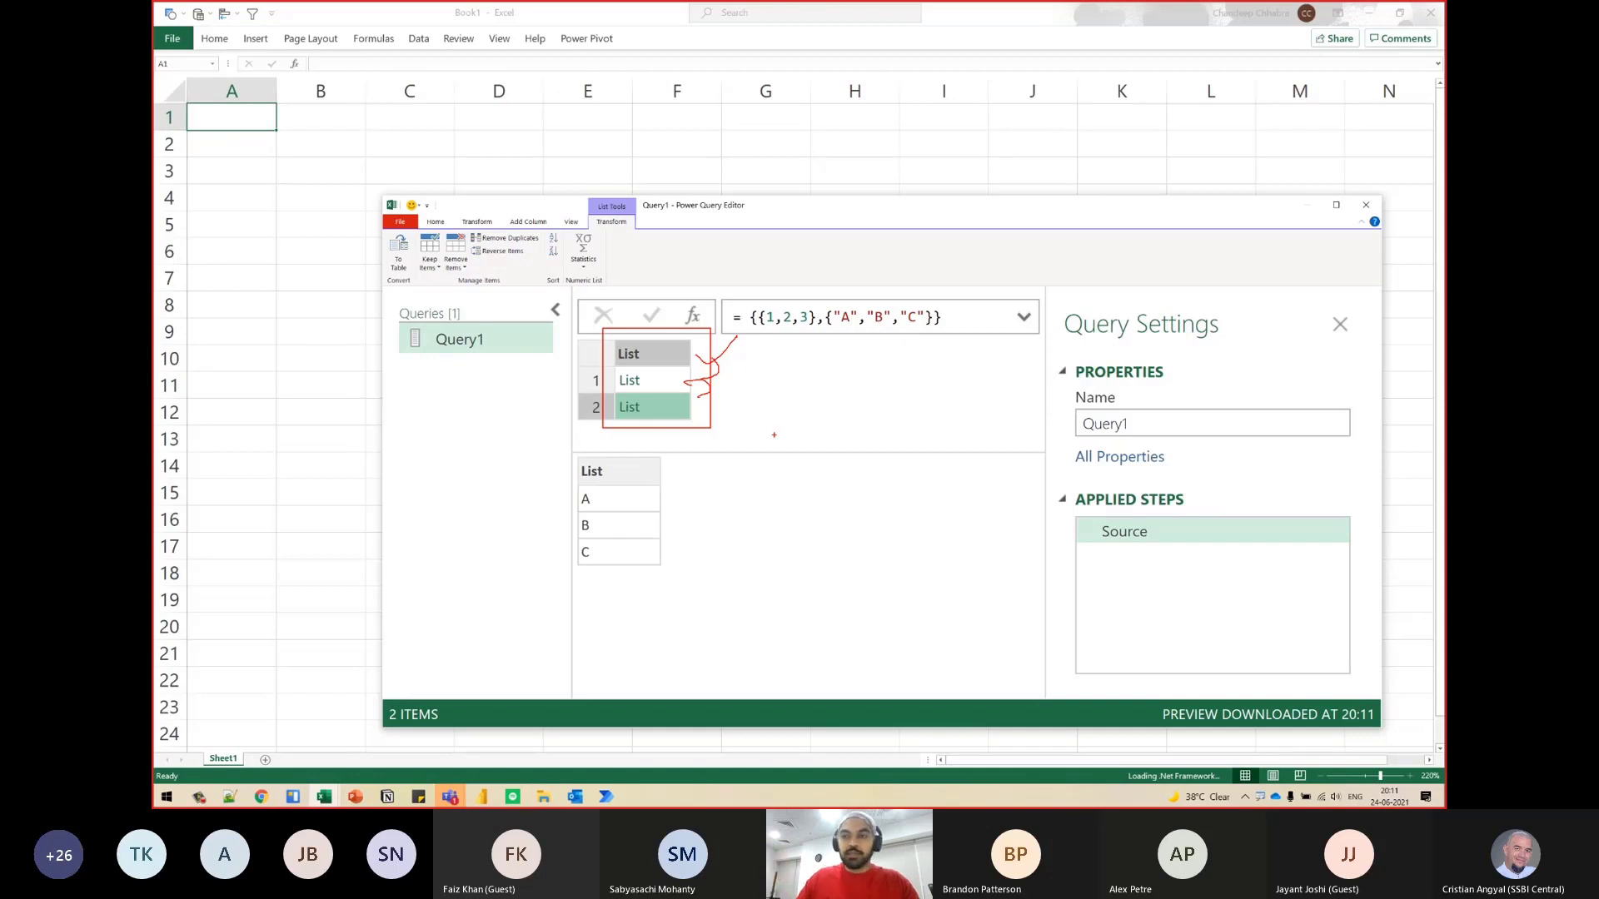
- Close the Power Query Editor and discard the changes to Query1
{"action": "key", "text": "Escape"}
{"action": "left_click", "coordinate": [1366, 205]}
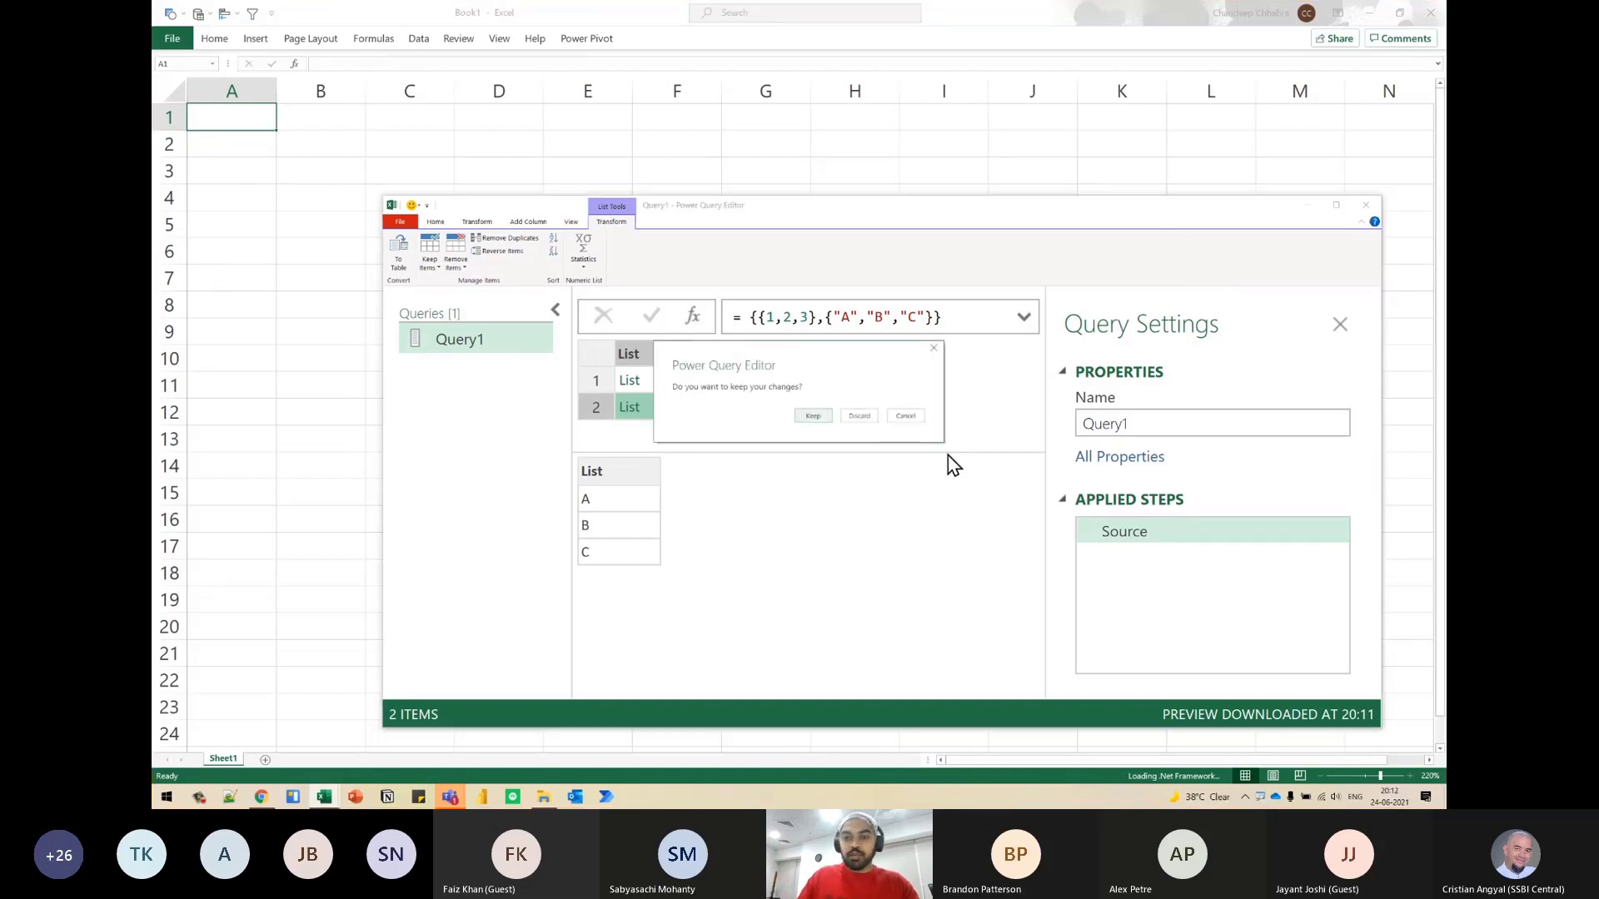
{"action": "left_click", "coordinate": [859, 415]}
- Switch to the Data workbook with the yearly sales sheets and close it
{"action": "key", "text": "alt+Tab"}
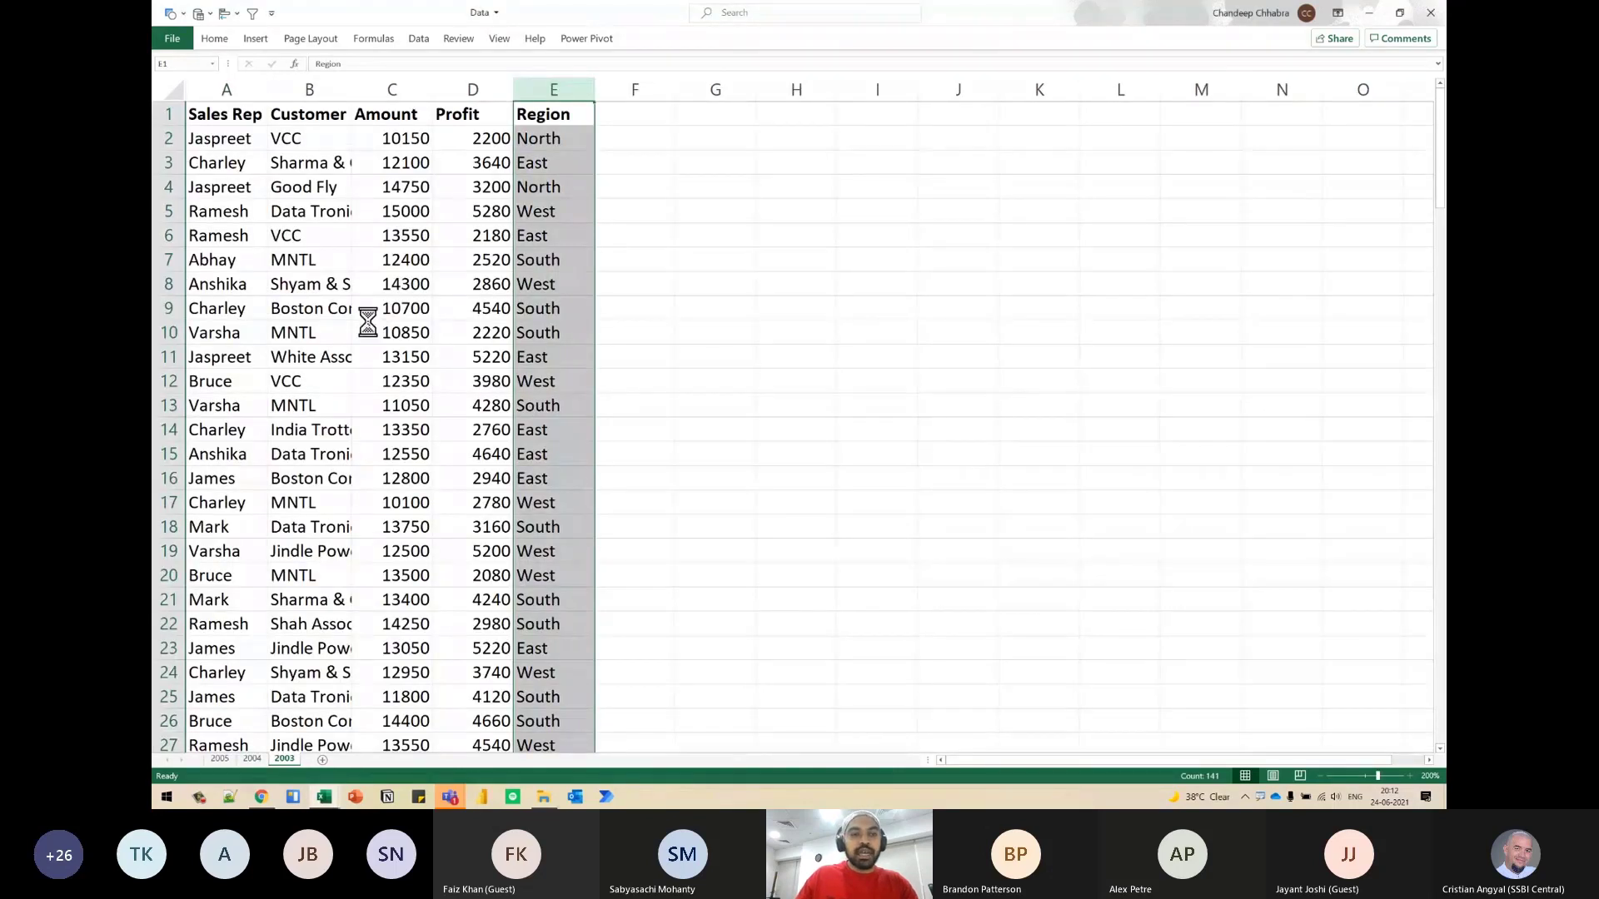
{"action": "scroll", "coordinate": [367, 319], "scroll_direction": "up", "scroll_amount": 4, "text": "ctrl"}
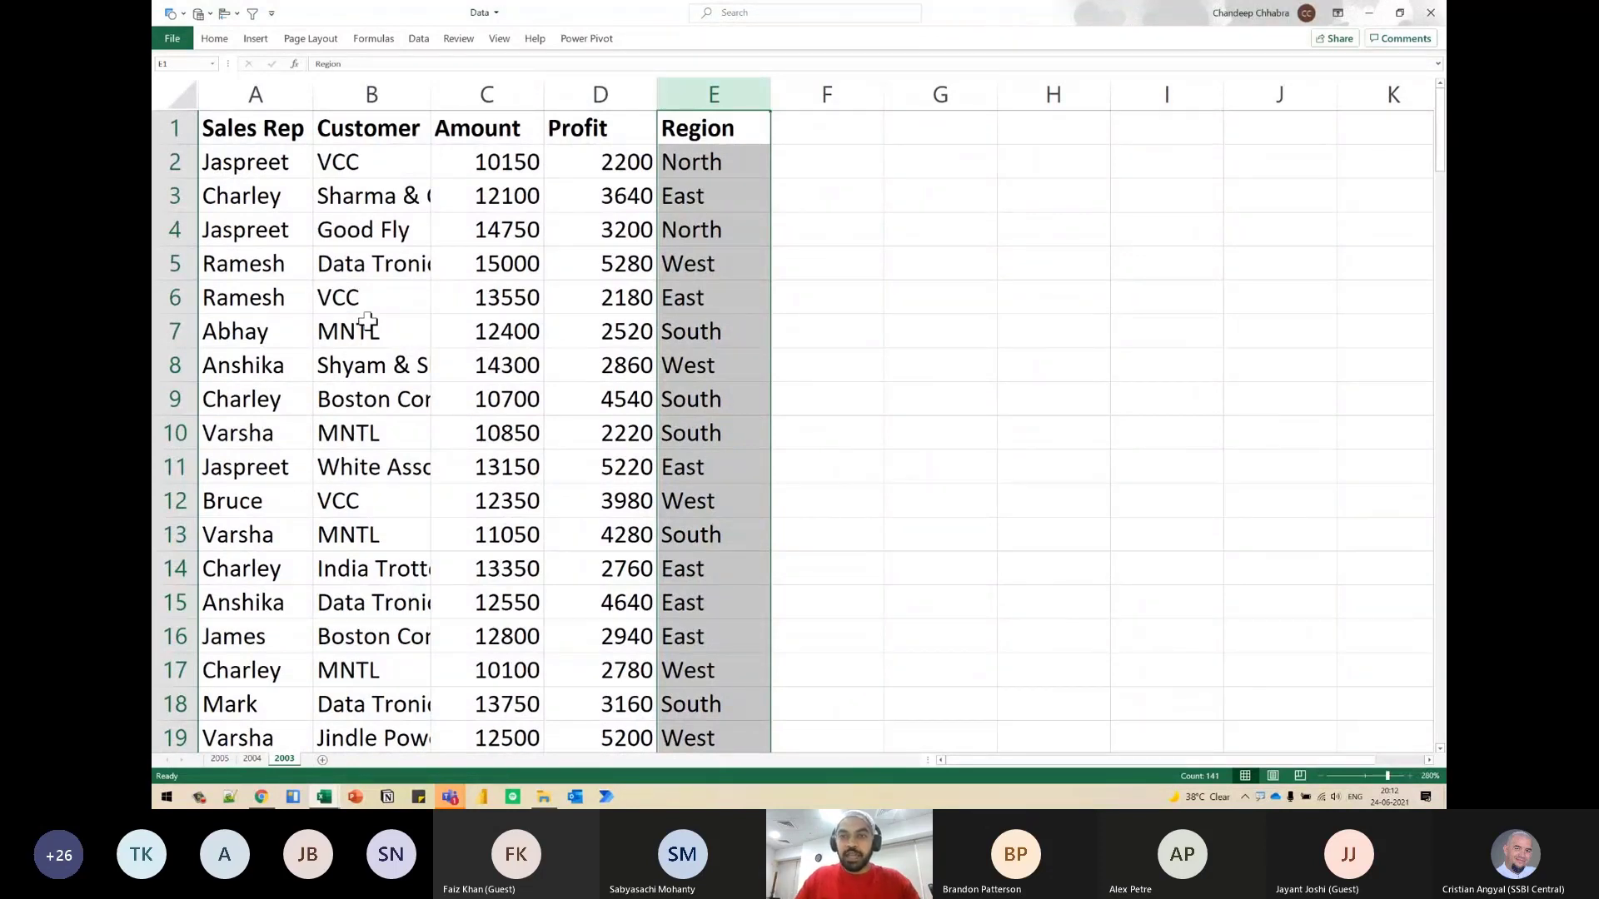
{"action": "left_click", "coordinate": [1430, 13]}
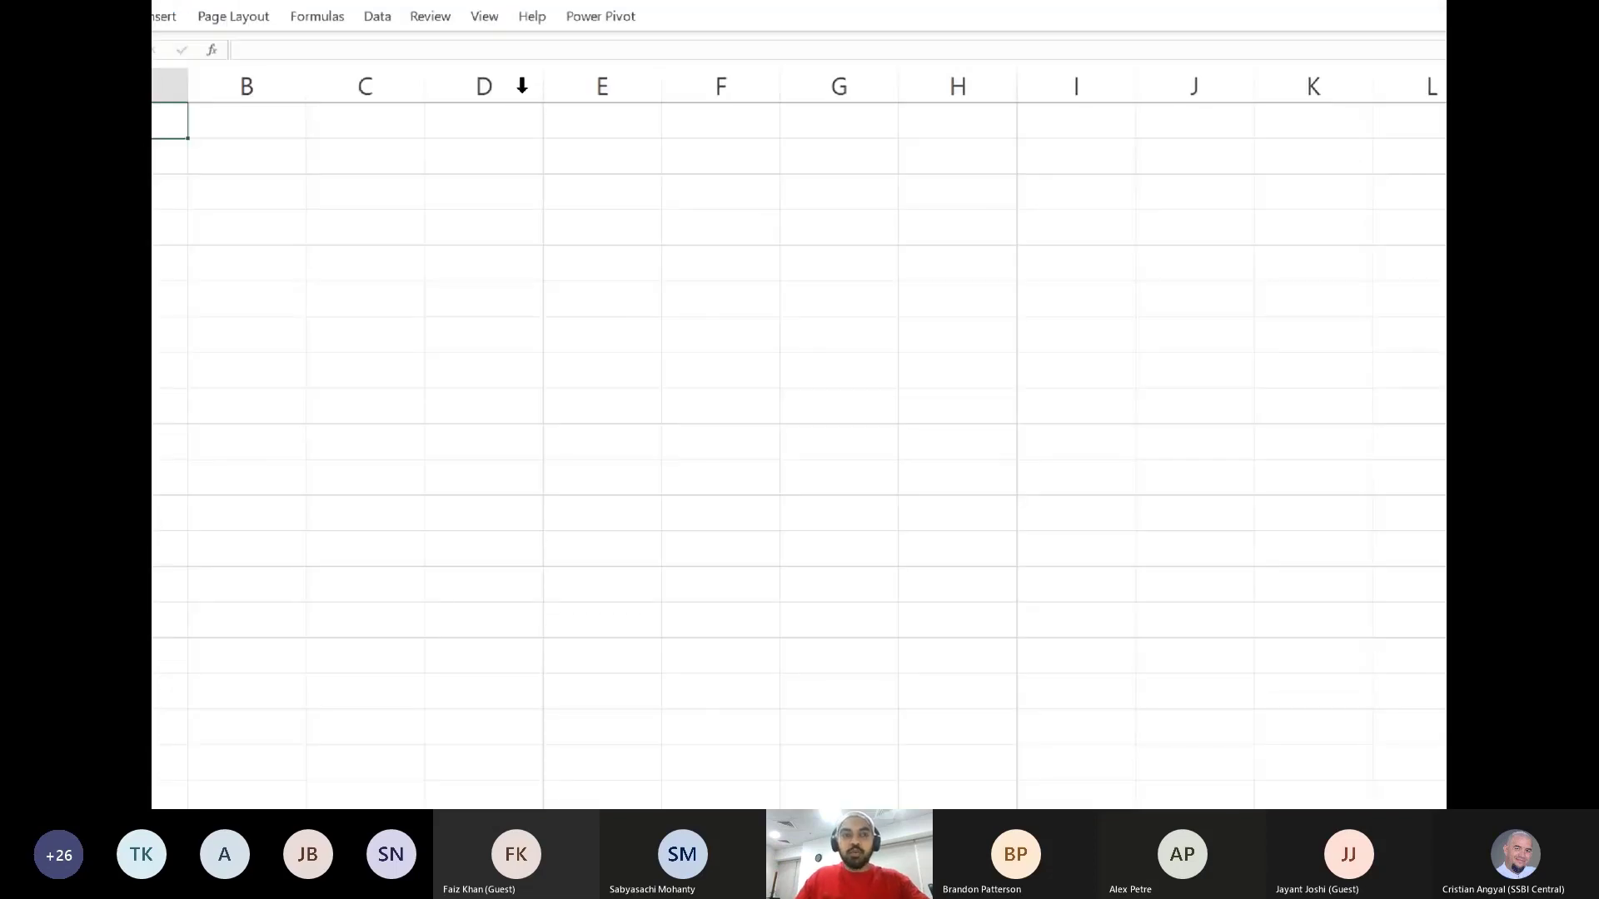
- Import the Data.xlsx workbook from the Desktop folder Romania PUG - PQ Tricks into Book1 through Get Data
{"action": "left_click", "coordinate": [377, 16]}
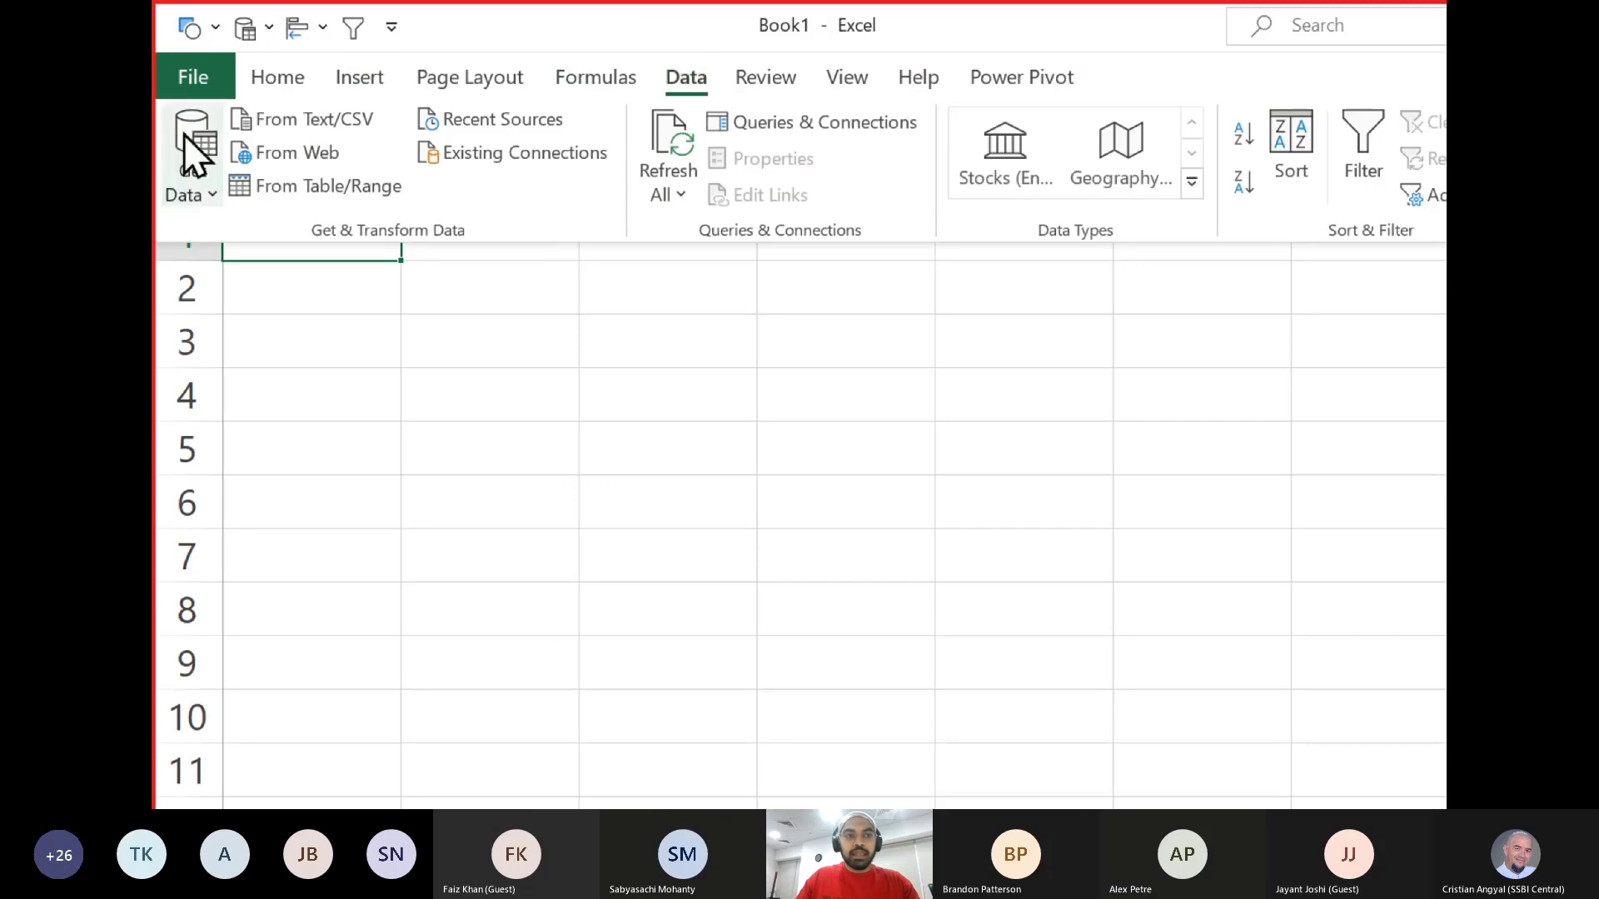
{"action": "left_click", "coordinate": [193, 148]}
{"action": "mouse_move", "coordinate": [303, 233]}
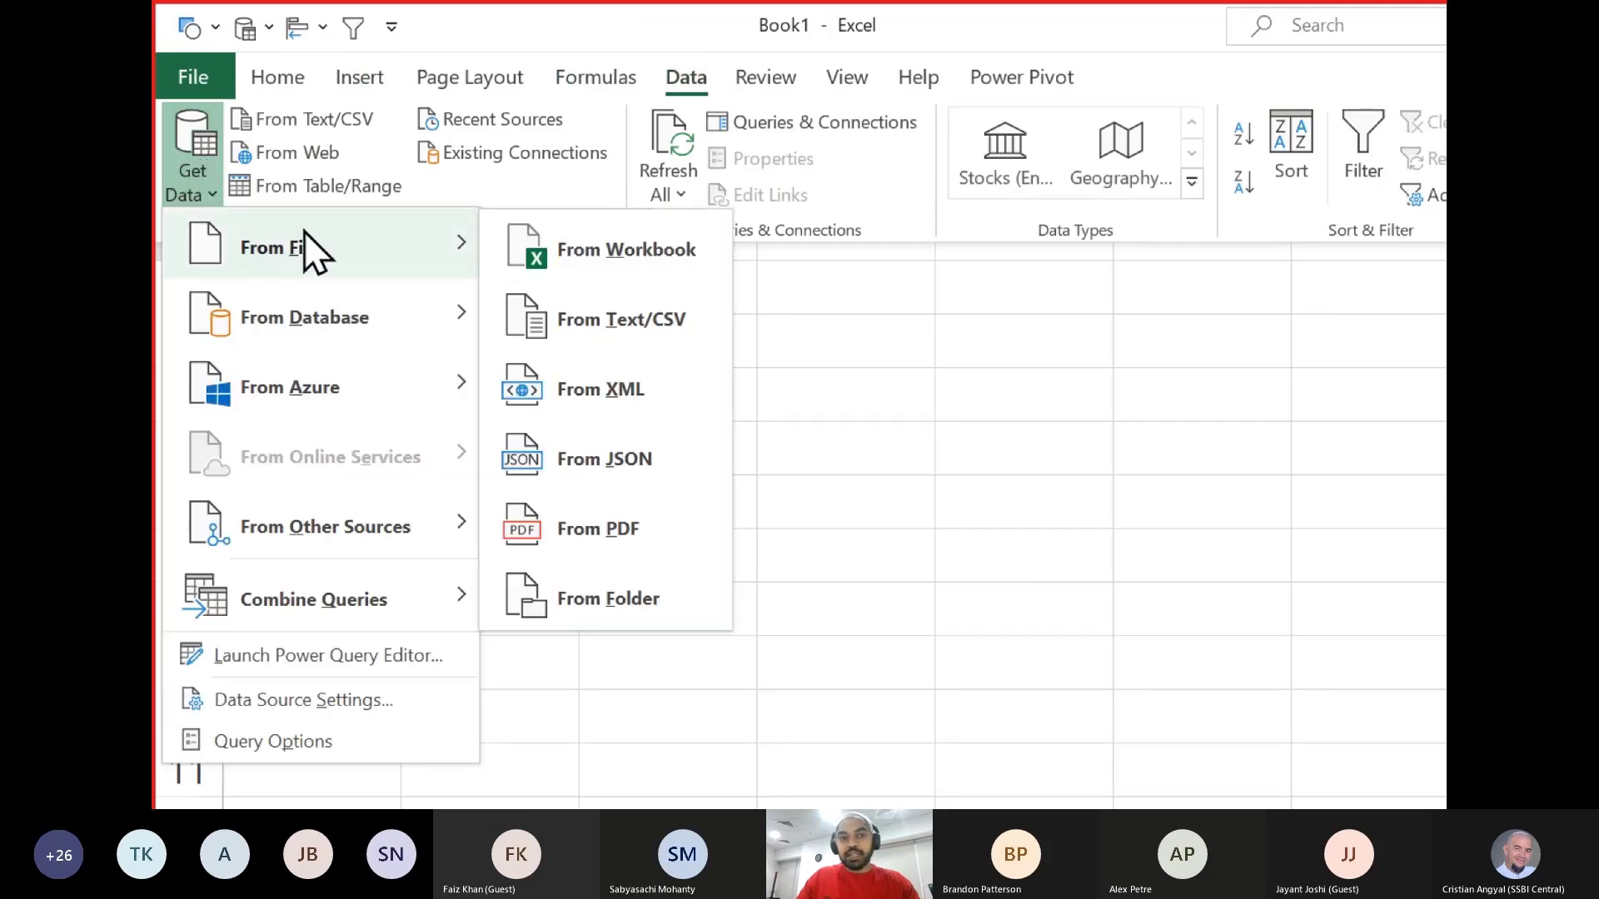
{"action": "left_click", "coordinate": [597, 251]}
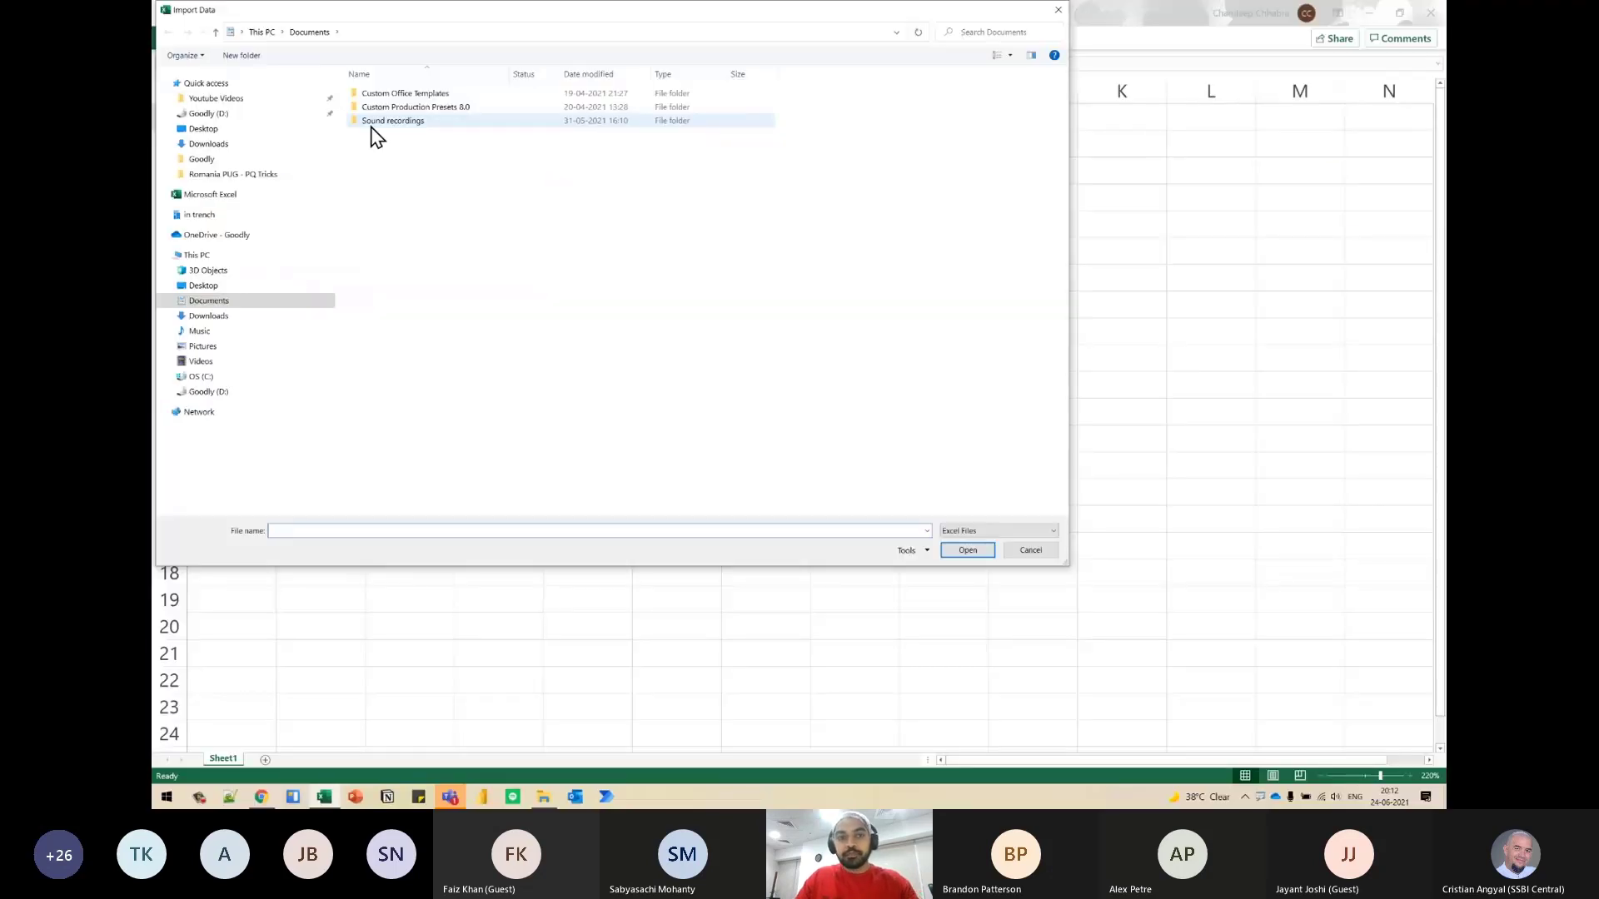
{"action": "left_click", "coordinate": [203, 285]}
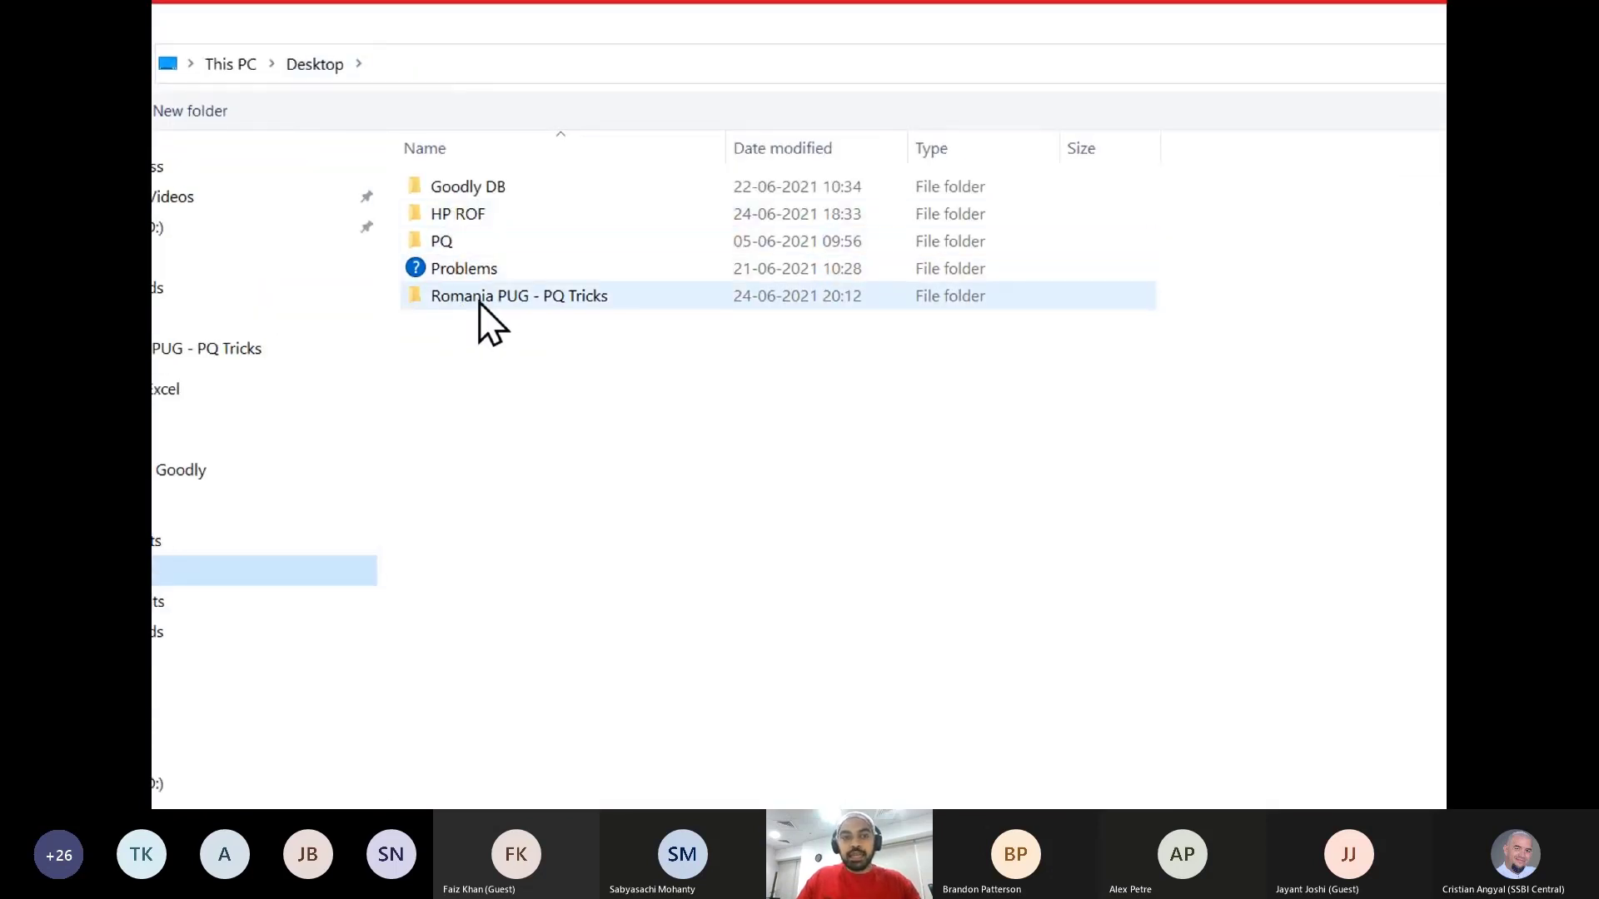
{"action": "double_click", "coordinate": [477, 296]}
{"action": "double_click", "coordinate": [468, 190]}
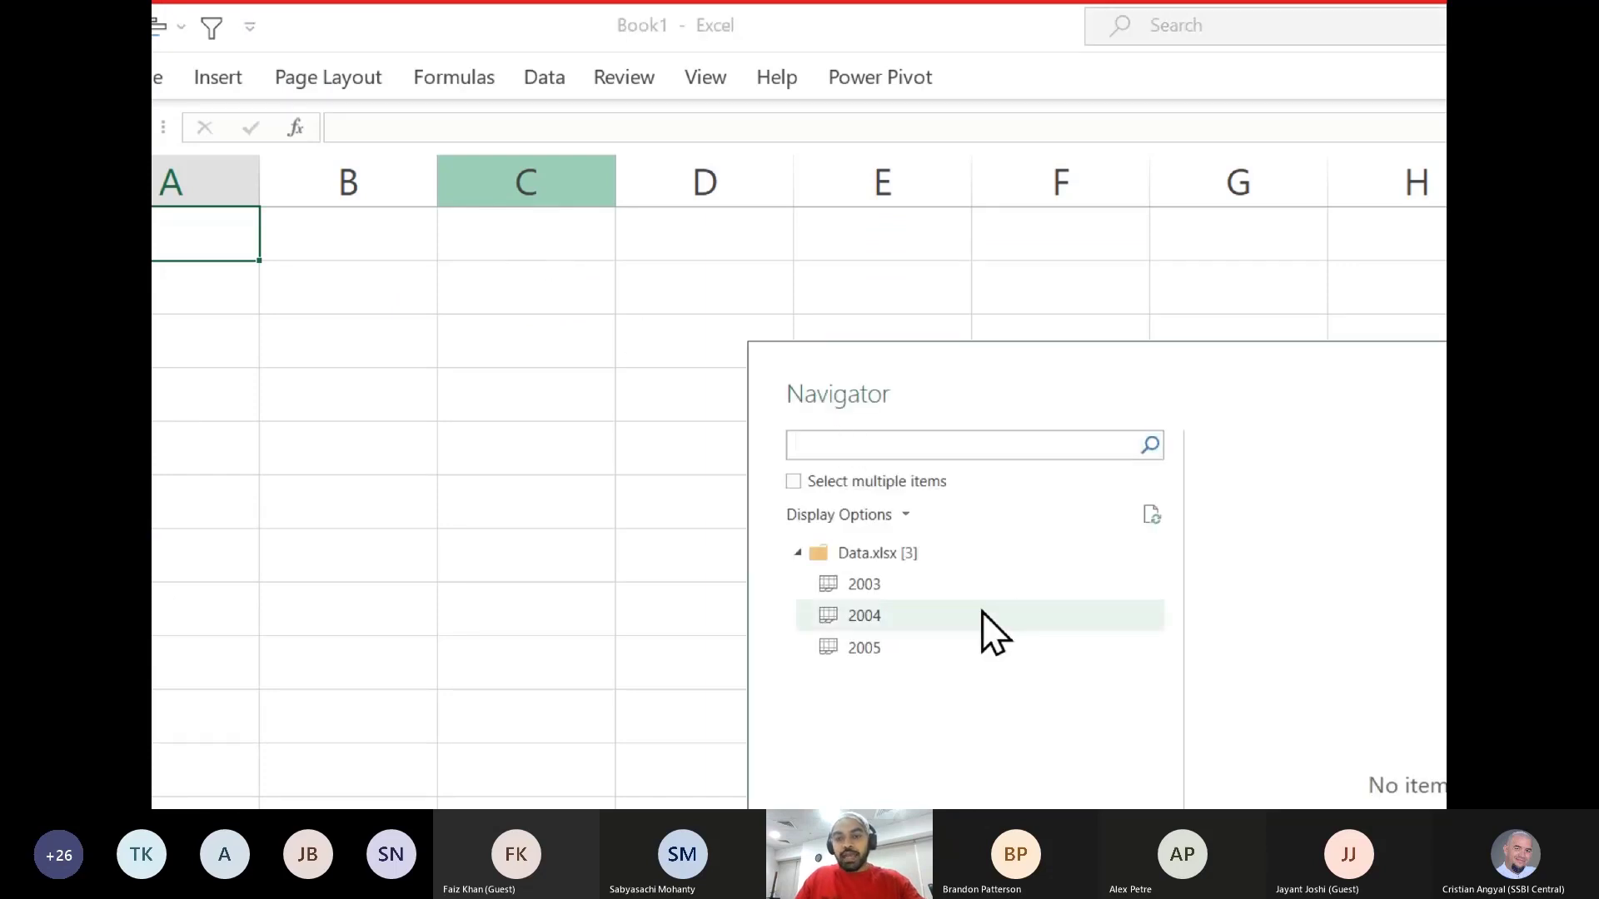
- Open the whole Data.xlsx workbook node for transformation in the Power Query Editor and expand the formula bar
{"action": "left_click_drag", "start_coordinate": [940, 381], "coordinate": [732, 173]}
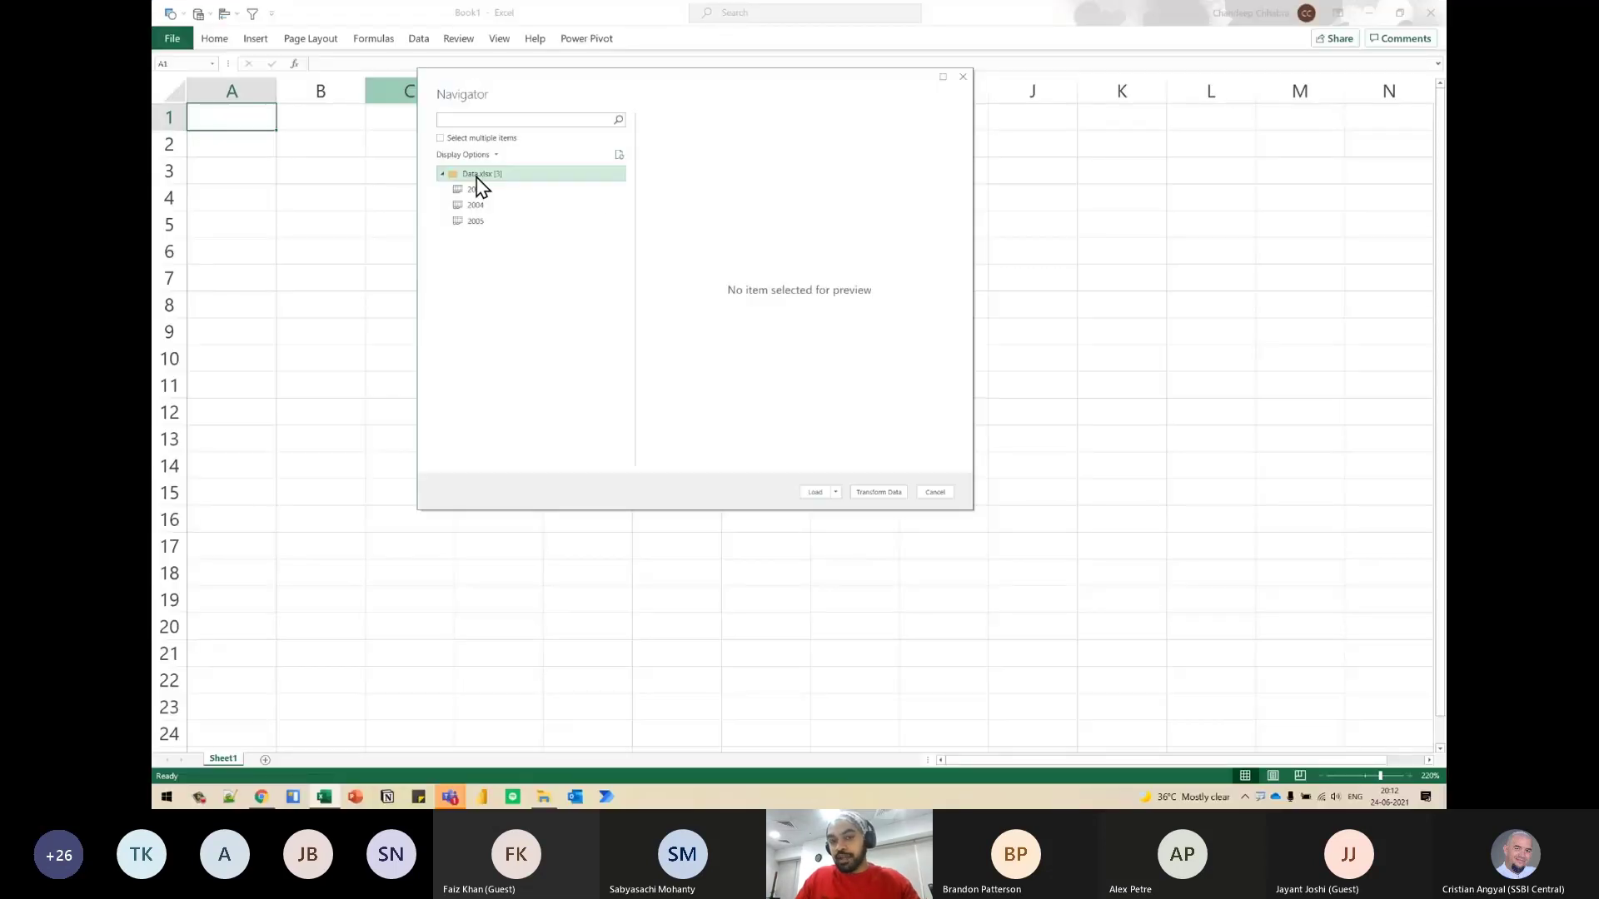
{"action": "left_click", "coordinate": [878, 491]}
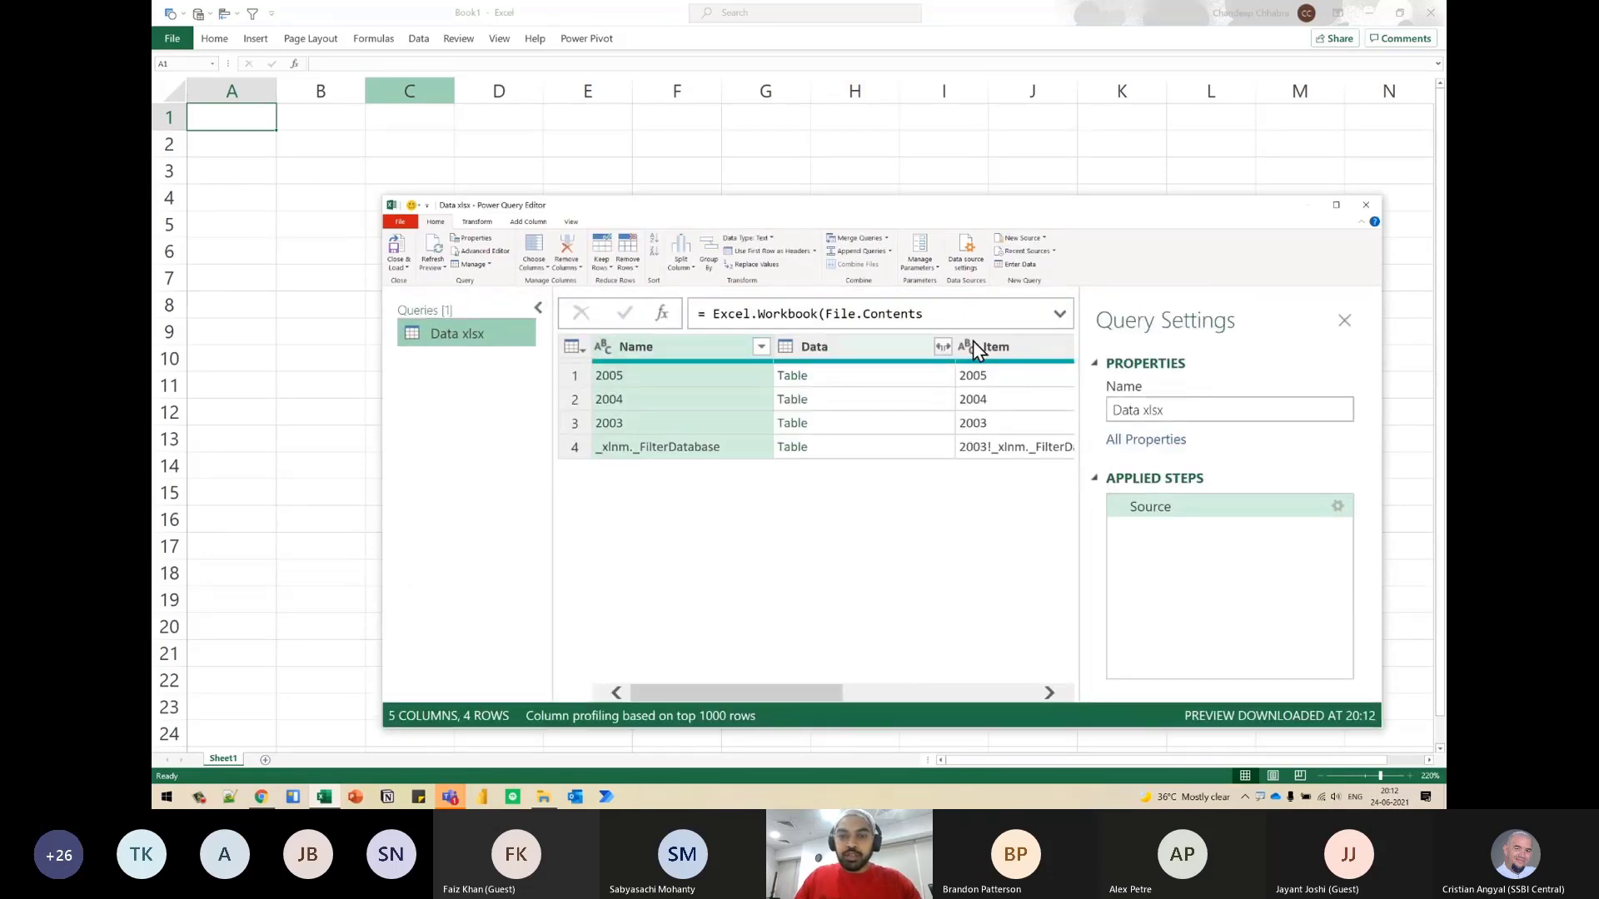
{"action": "left_click", "coordinate": [1059, 313]}
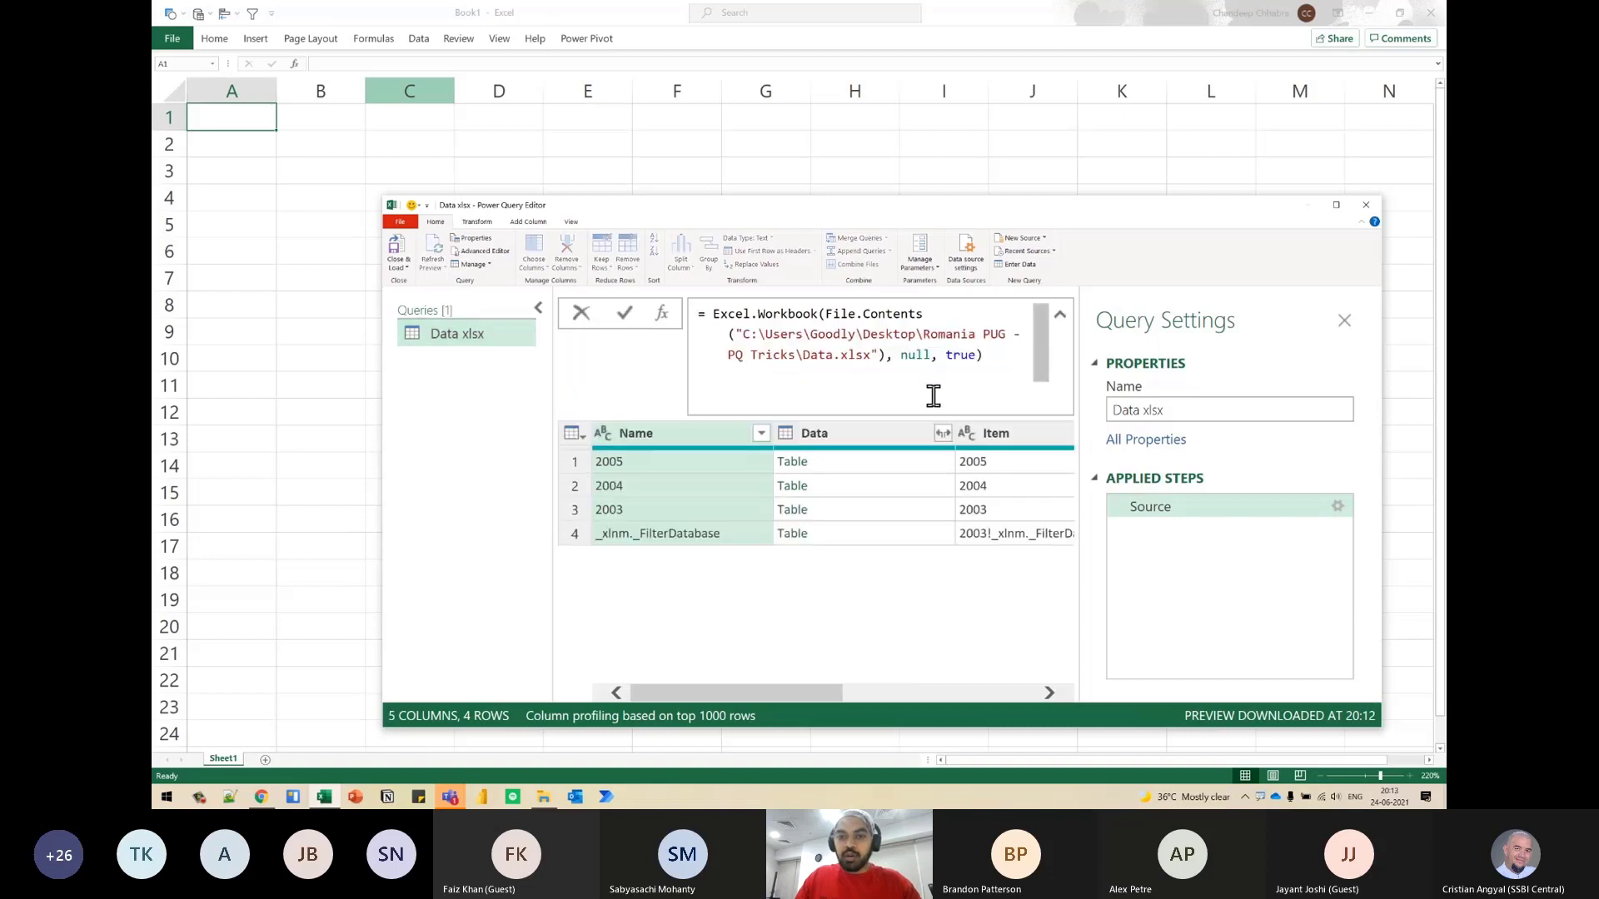
- Change the null argument of the Source step's Excel.Workbook formula to true
{"action": "left_click", "coordinate": [922, 356]}
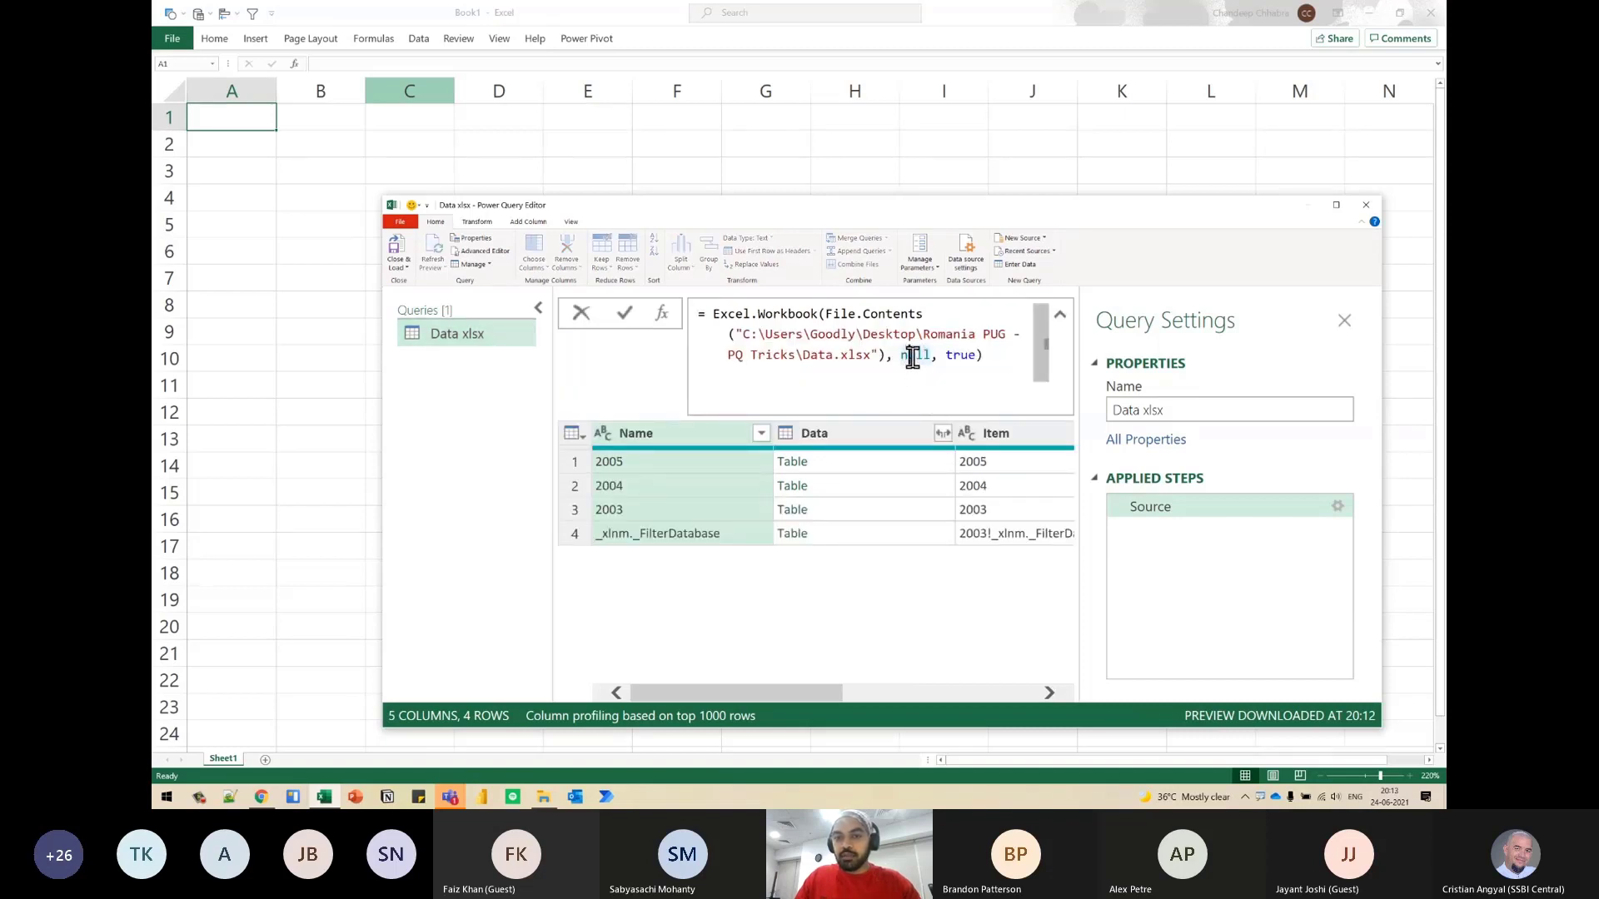
{"action": "double_click", "coordinate": [914, 358]}
{"action": "type", "text": "t"}
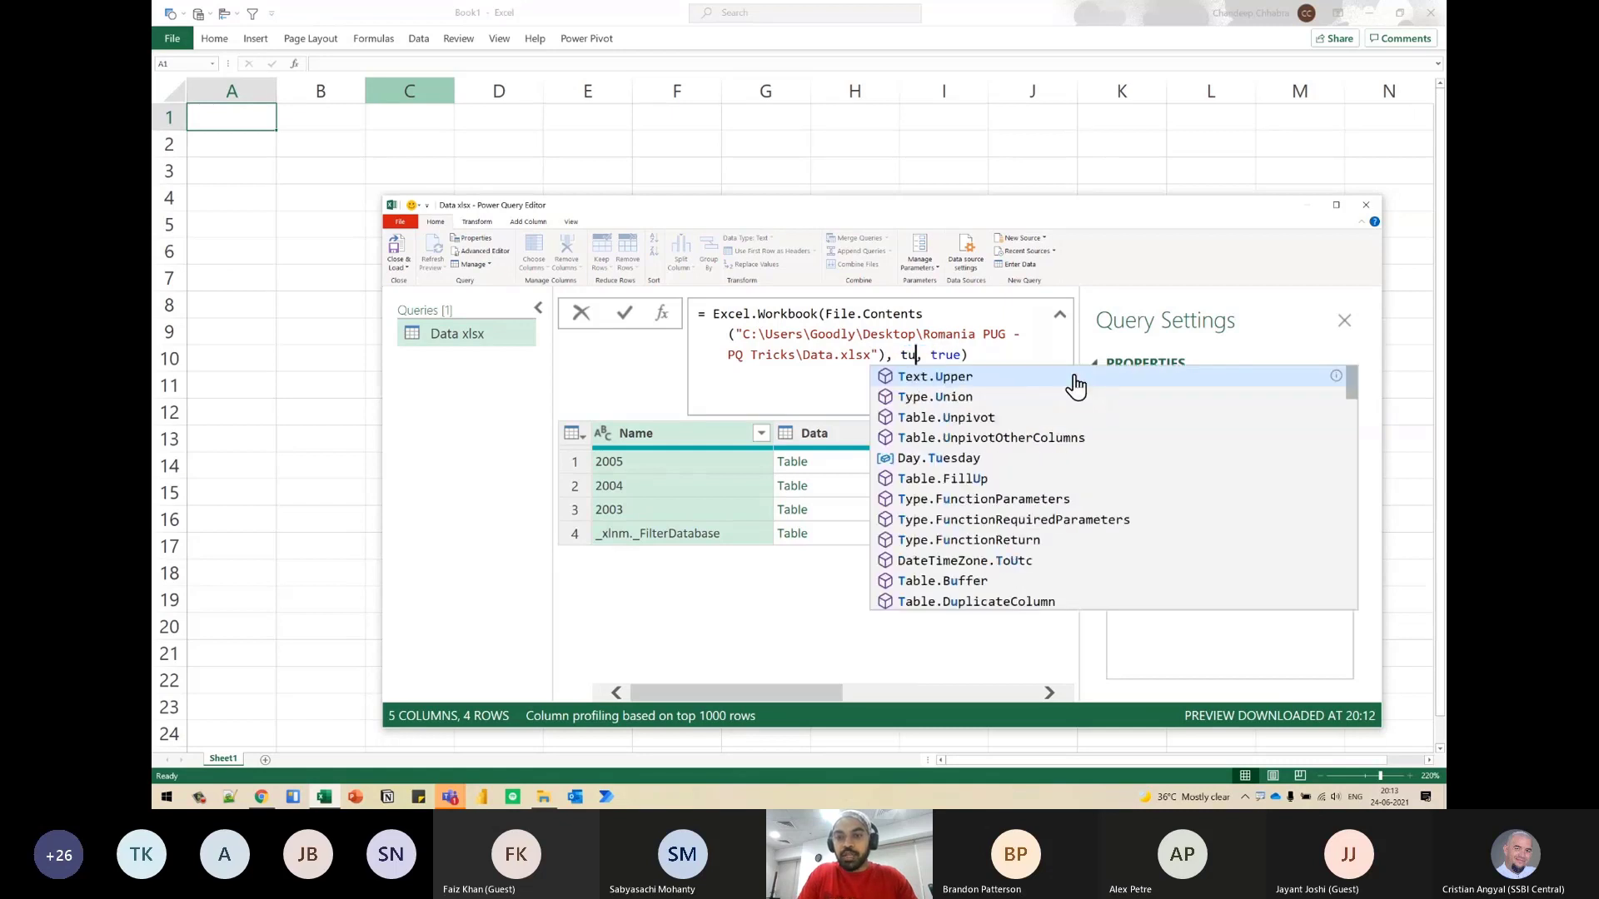
{"action": "type", "text": "re"}
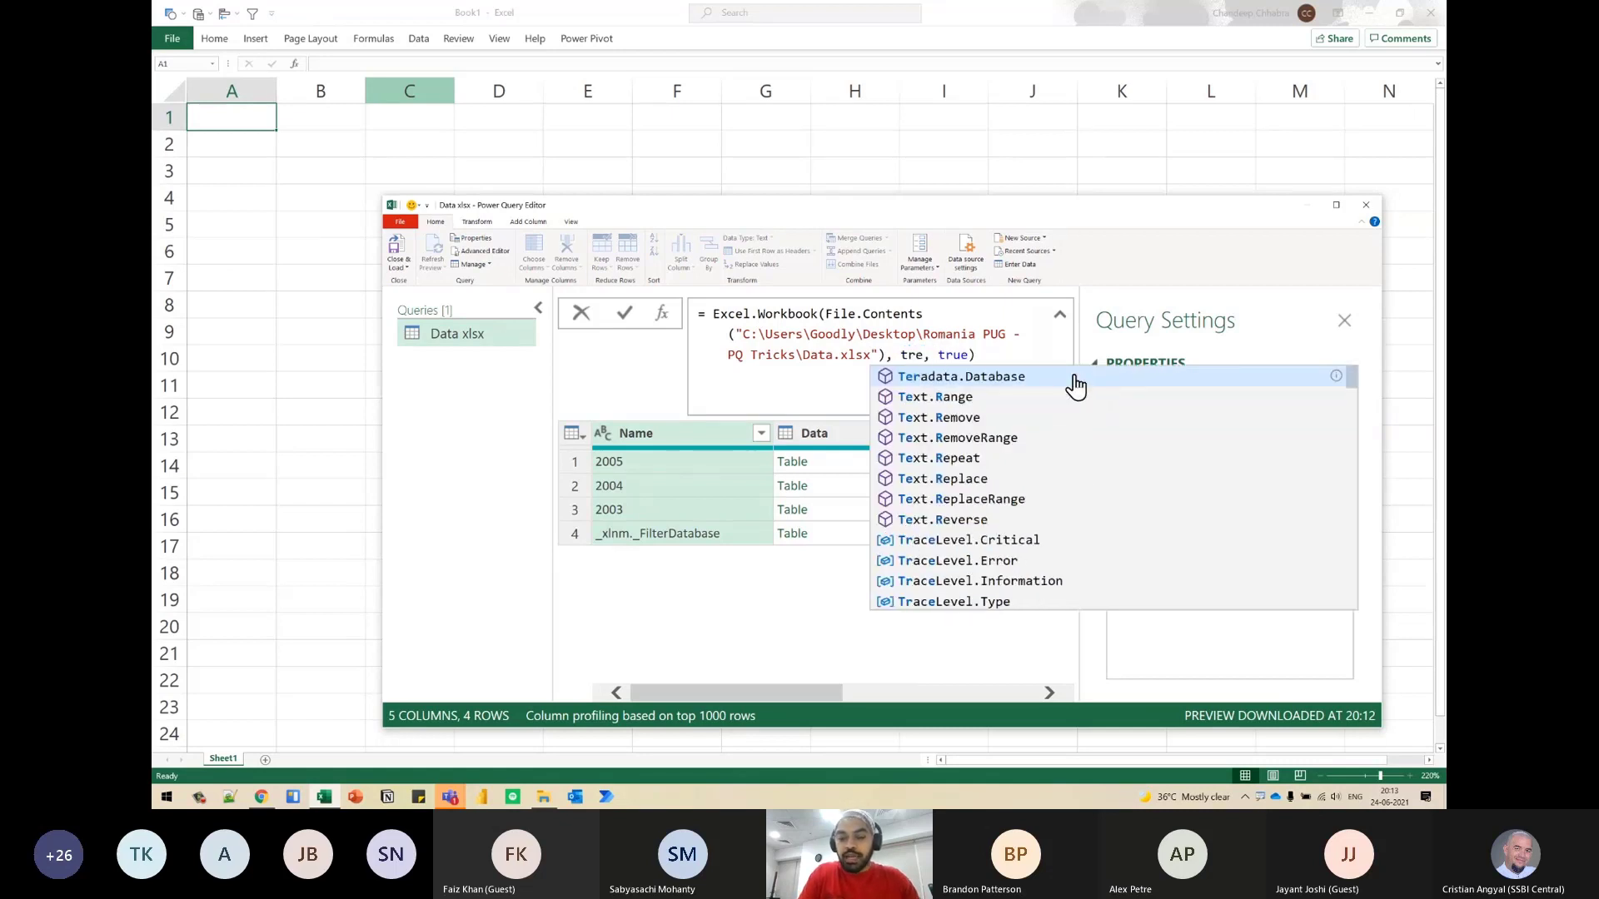
{"action": "key", "text": "BackSpace"}
{"action": "type", "text": "ue"}
{"action": "left_click", "coordinate": [845, 457]}
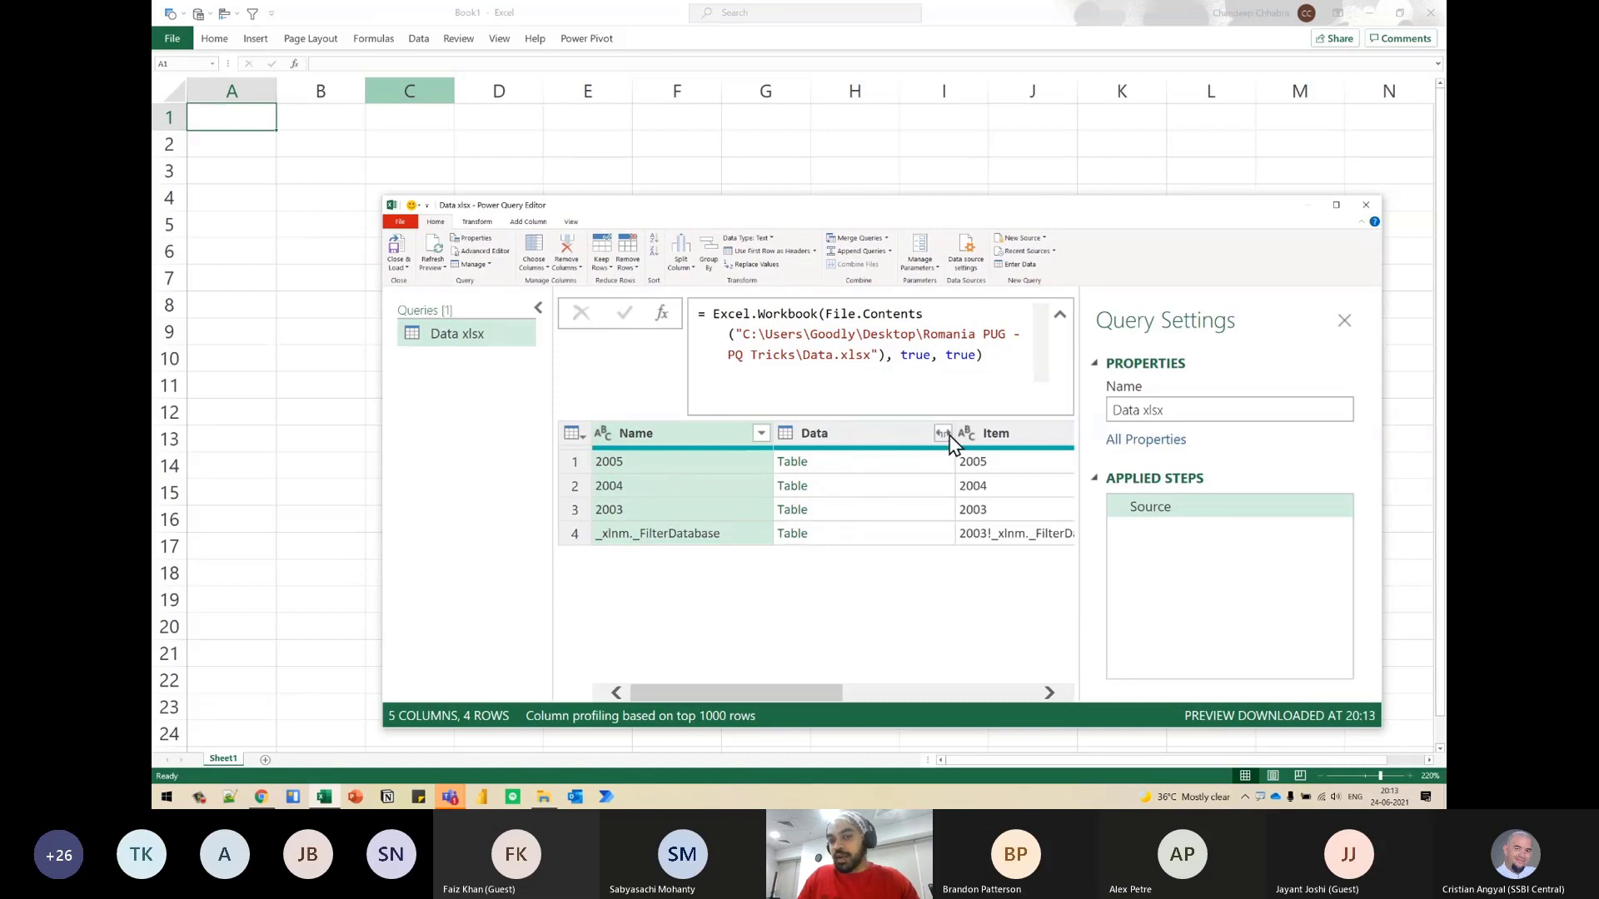
{"action": "left_click", "coordinate": [997, 372]}
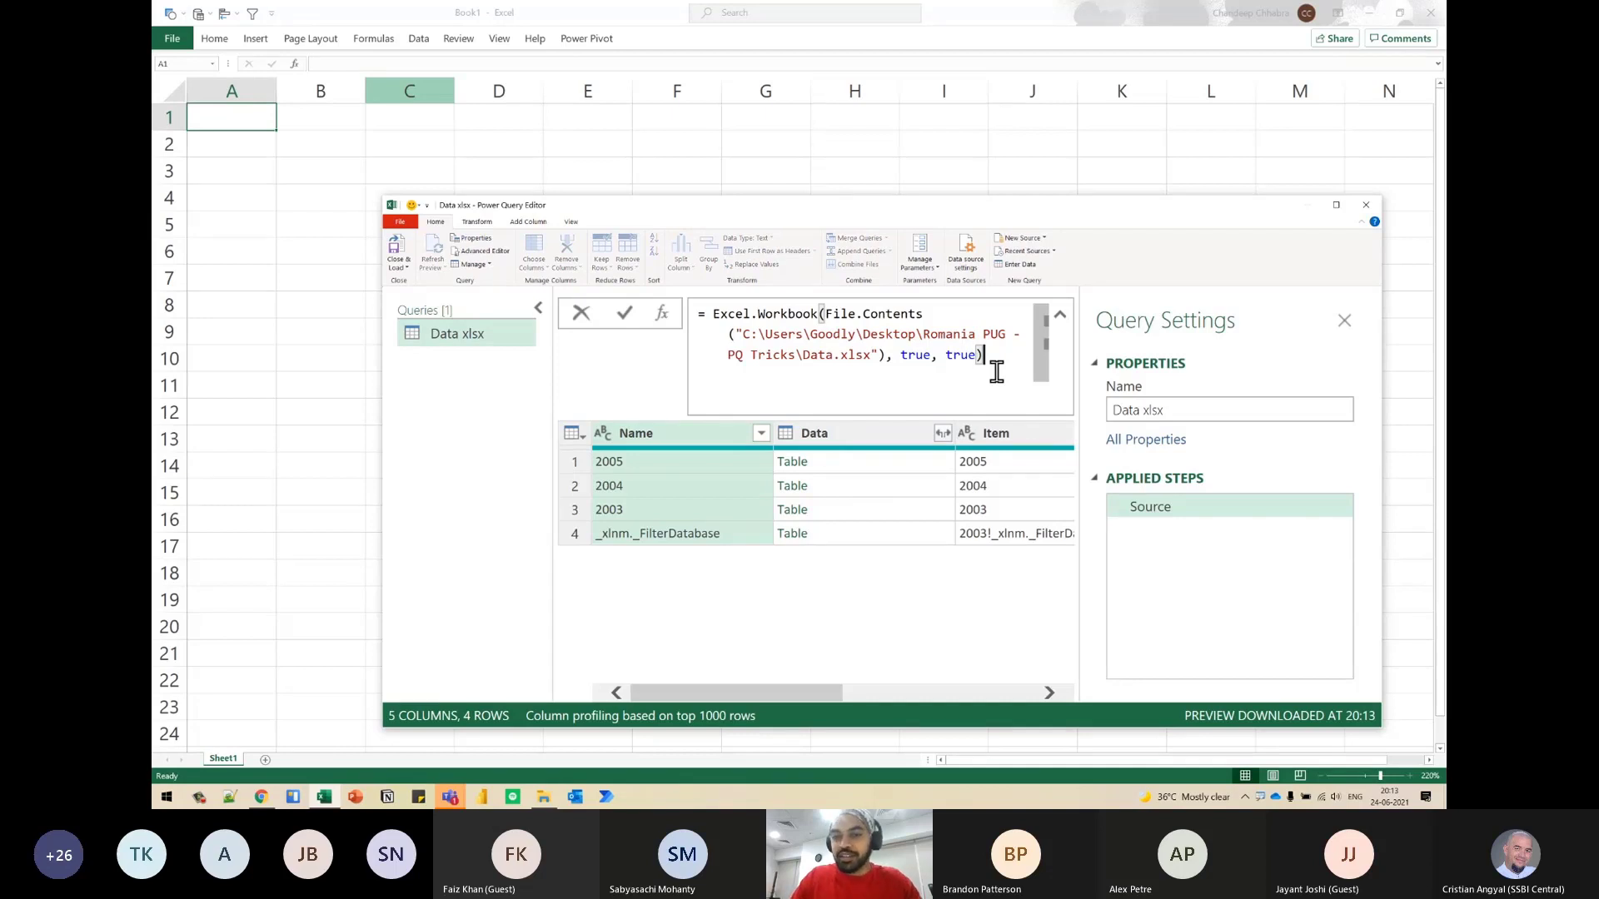
{"action": "key", "text": "Return"}
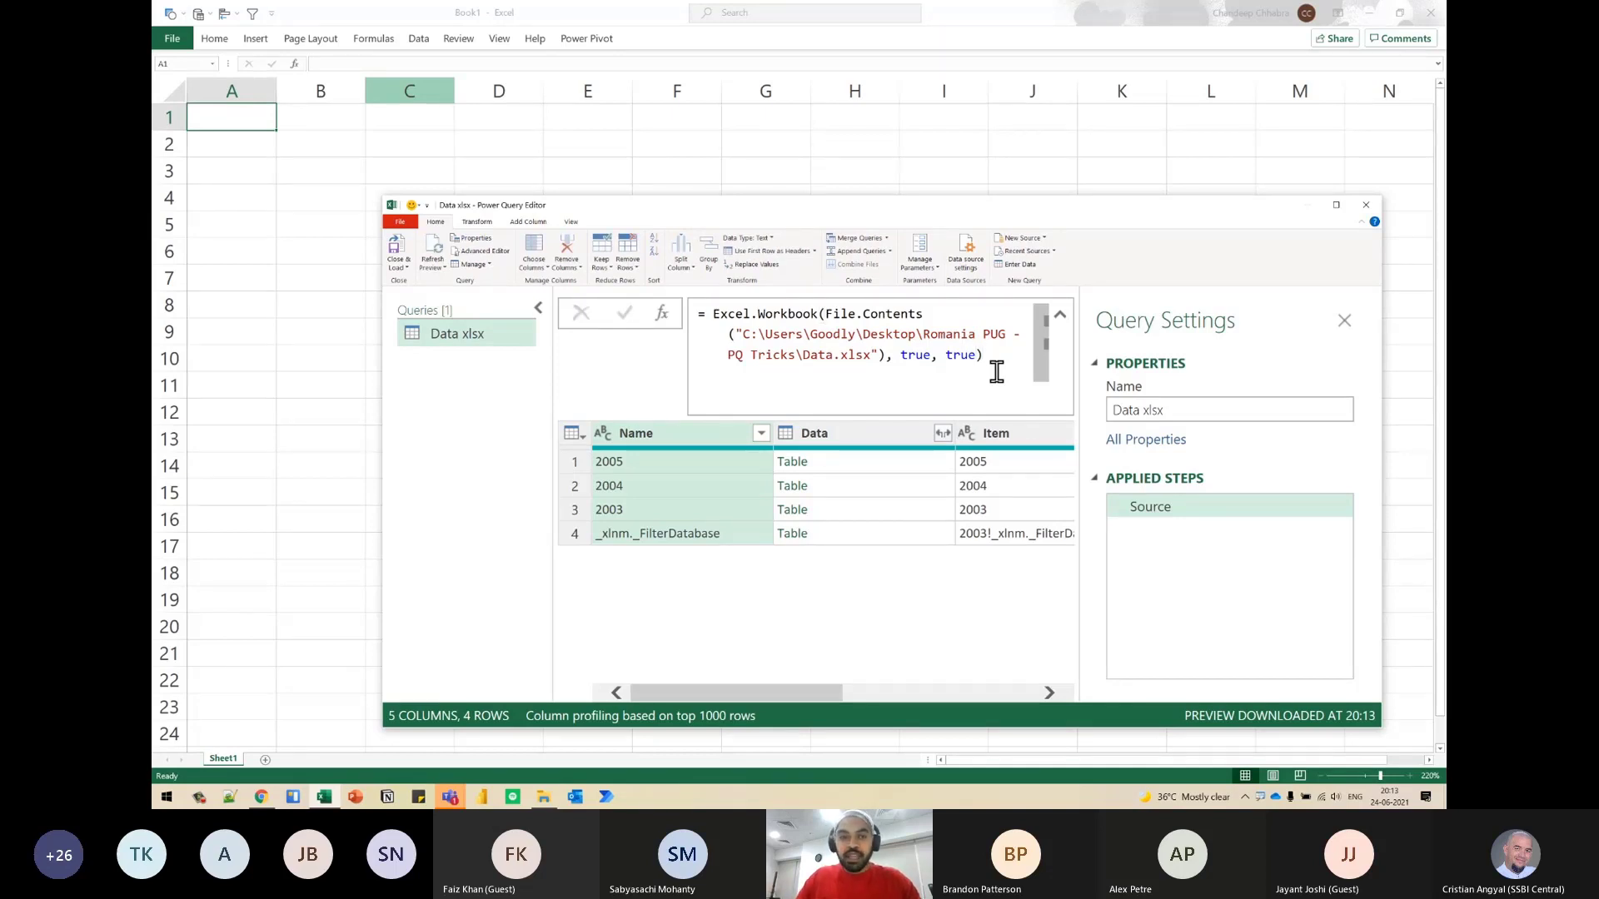
- Rename the Data xlsx query as SourceExcel
{"action": "left_click", "coordinate": [1181, 409]}
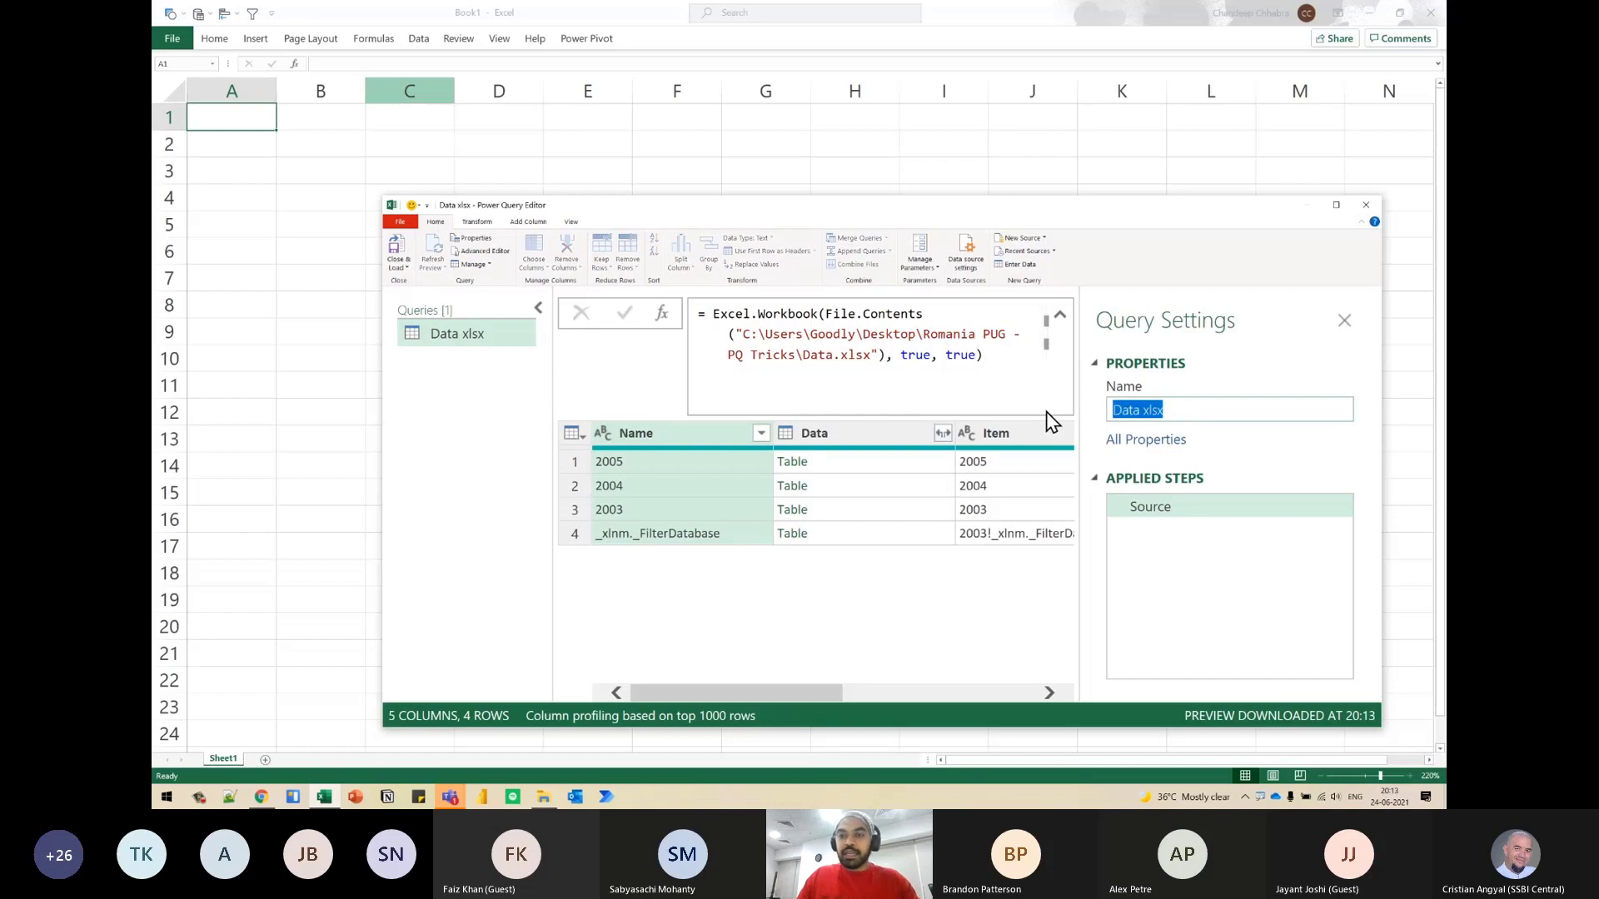
{"action": "type", "text": "SOue"}
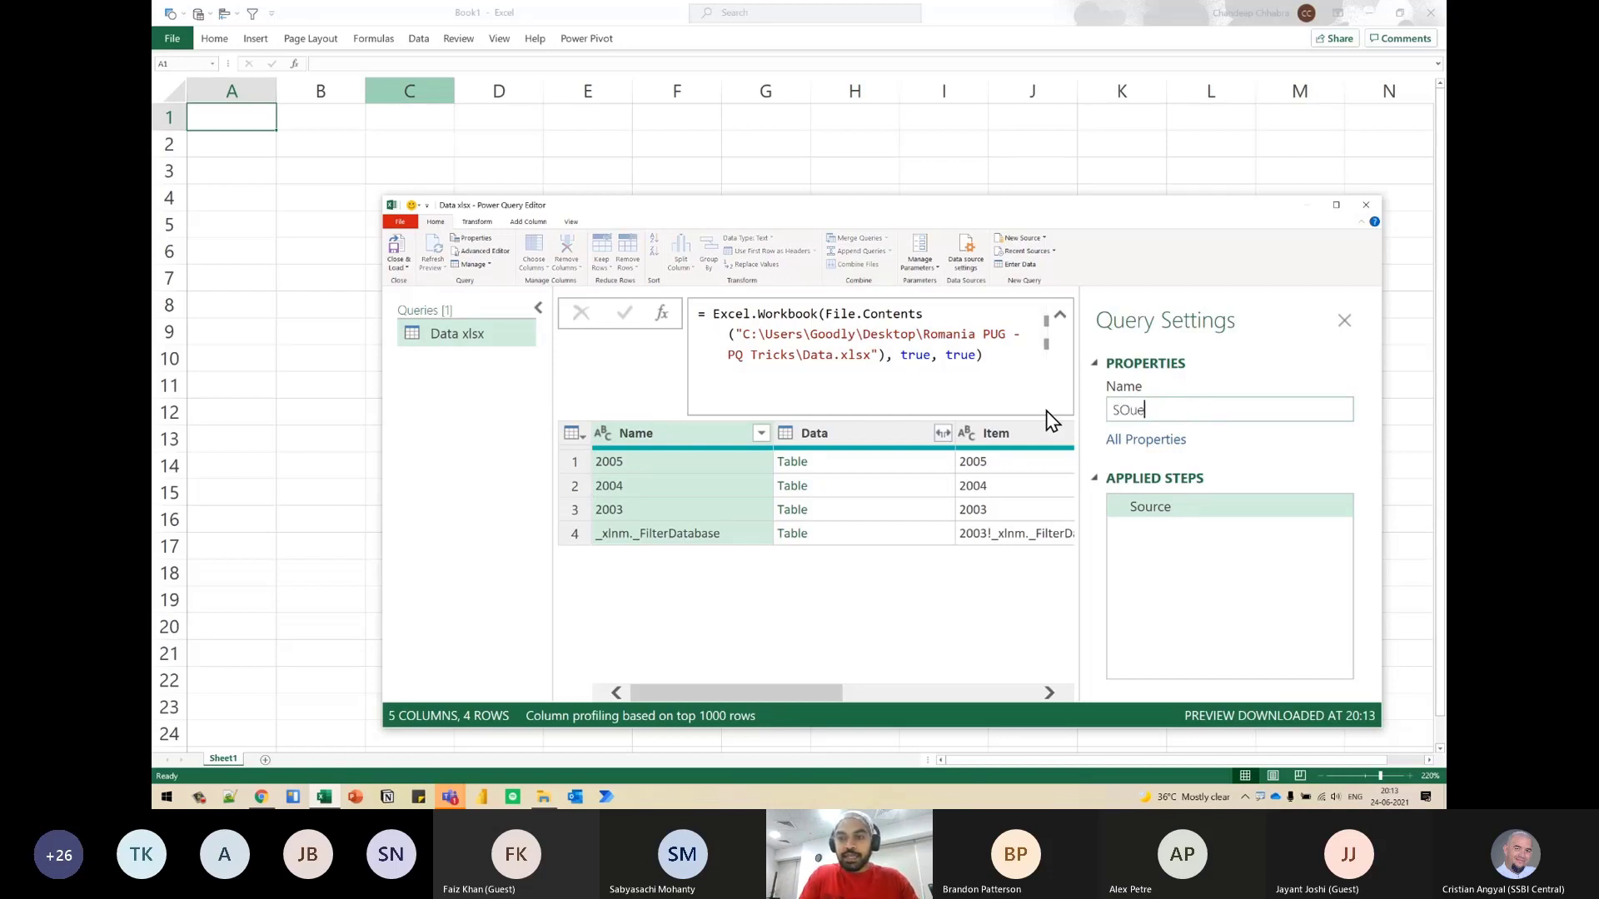
{"action": "key", "text": "BackSpace"}
{"action": "key", "text": "BackSpace"}
{"action": "key", "text": "BackSpace"}
{"action": "type", "text": "ource"}
{"action": "key", "text": "BackSpace"}
{"action": "type", "text": "Exce"}
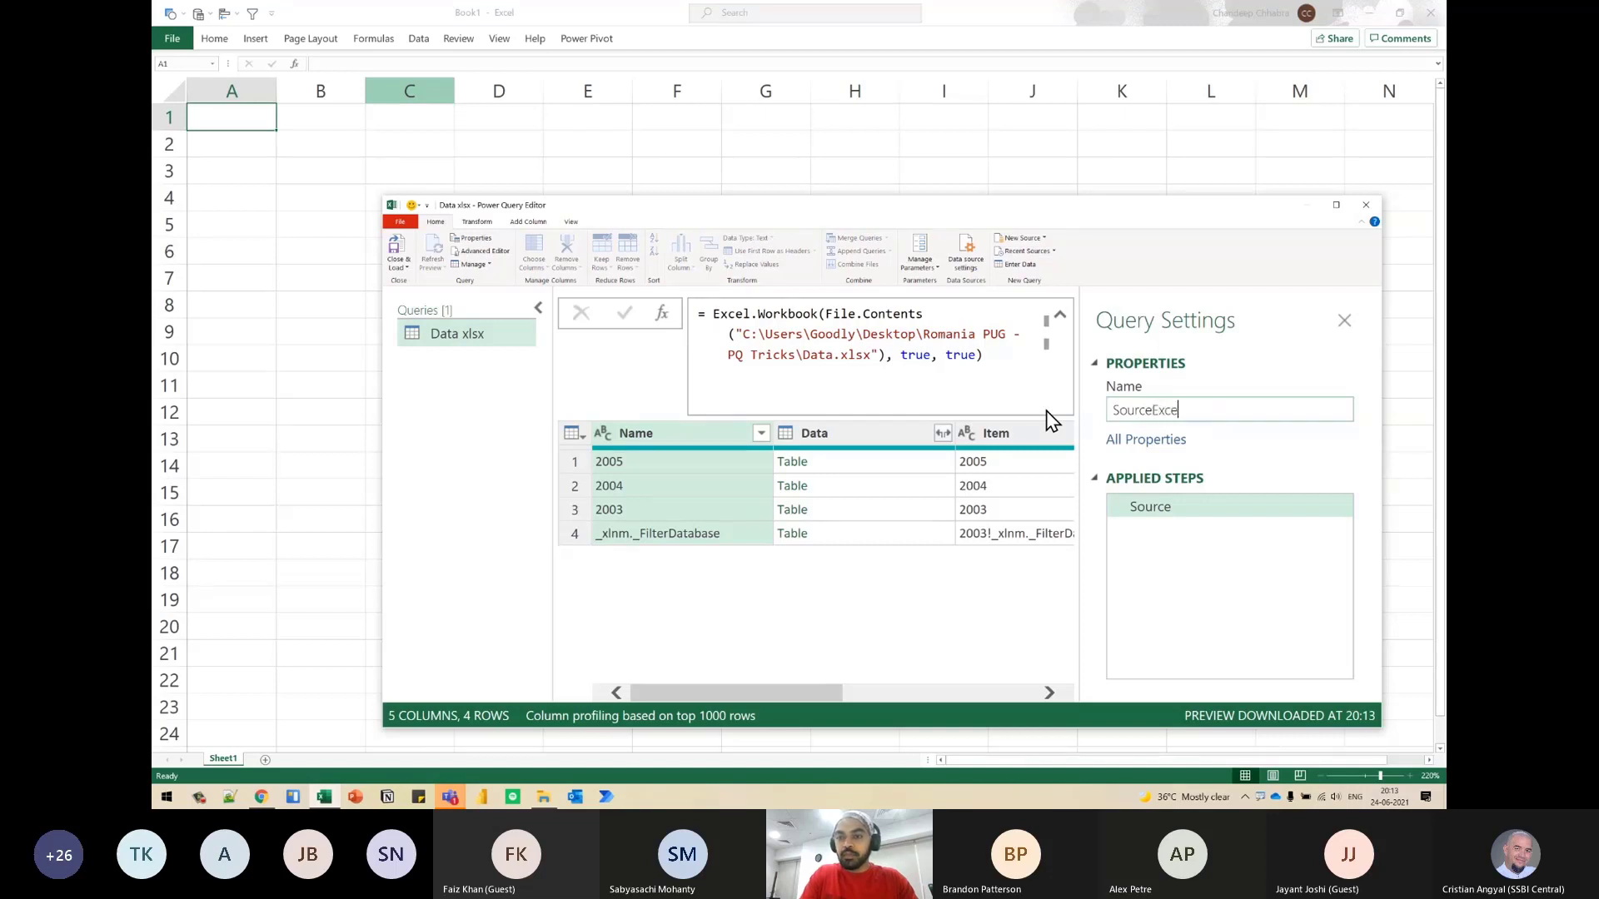
{"action": "type", "text": "l"}
{"action": "key", "text": "Return"}
- Preview the nested table of the 2005 sheet and check the yearly sheet entries in the Name column
{"action": "left_click", "coordinate": [1002, 429]}
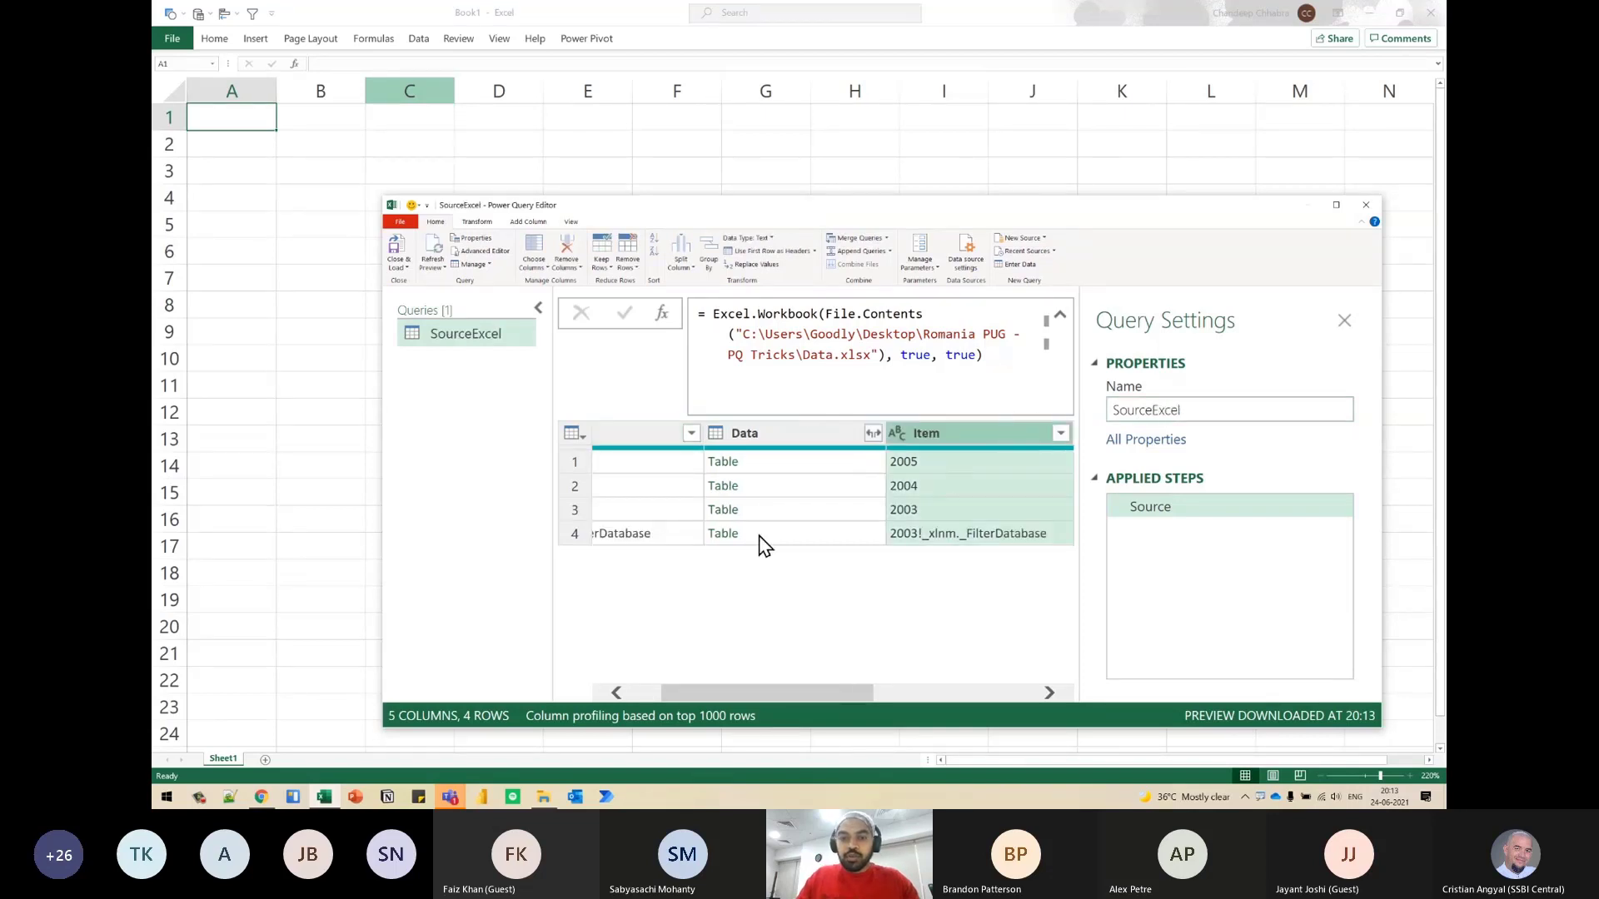
{"action": "left_click", "coordinate": [766, 461]}
{"action": "left_click", "coordinate": [538, 309]}
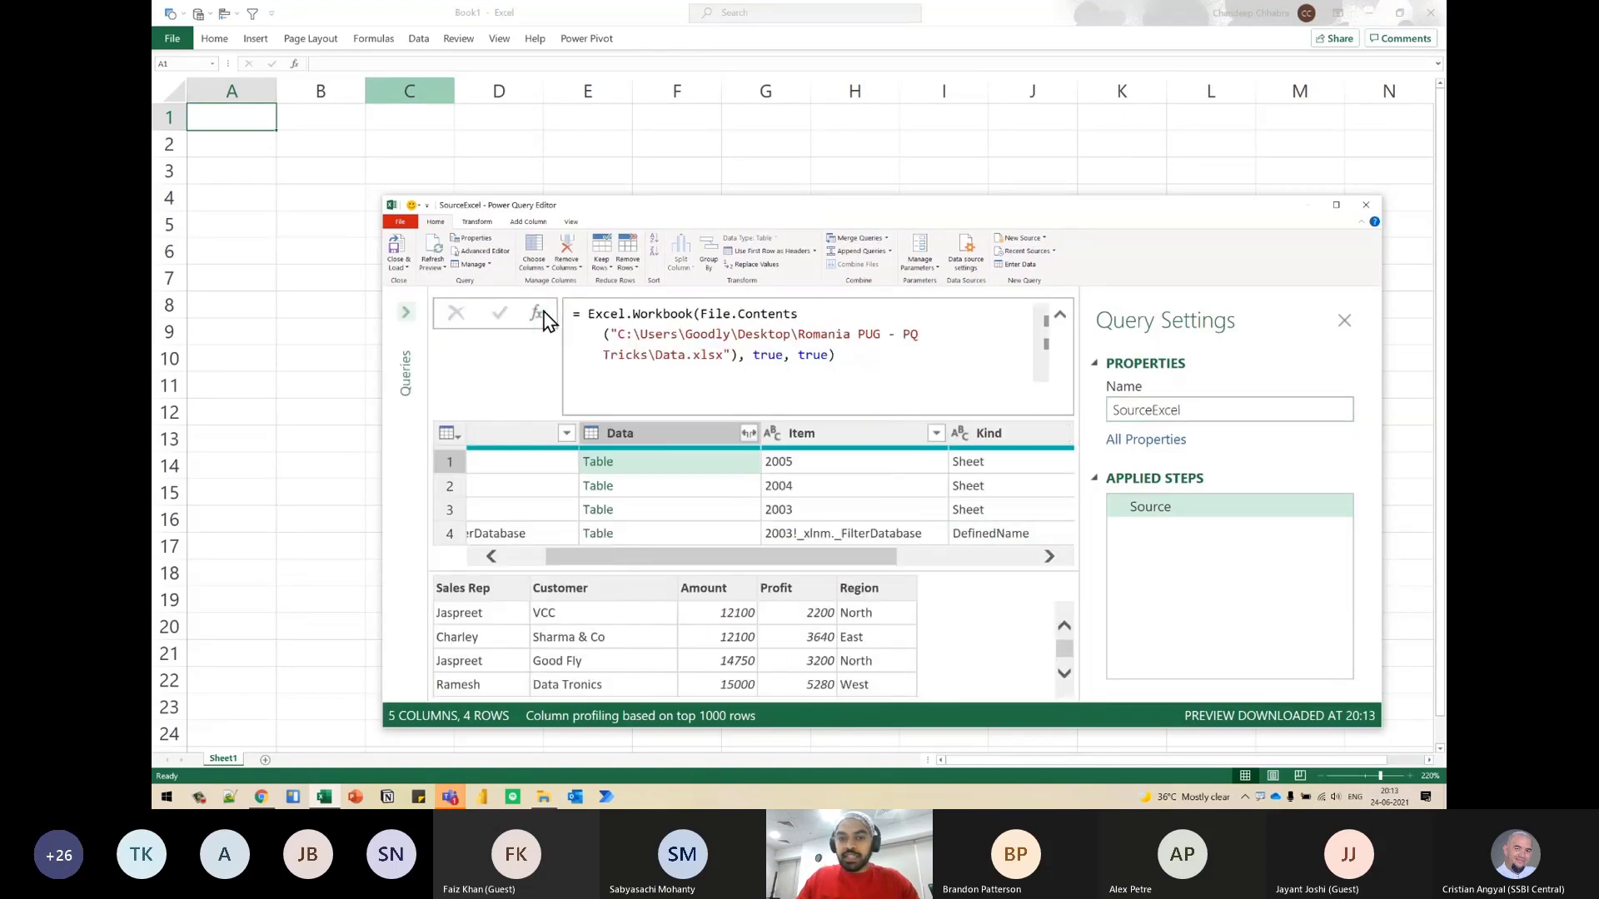
{"action": "left_click", "coordinate": [517, 465]}
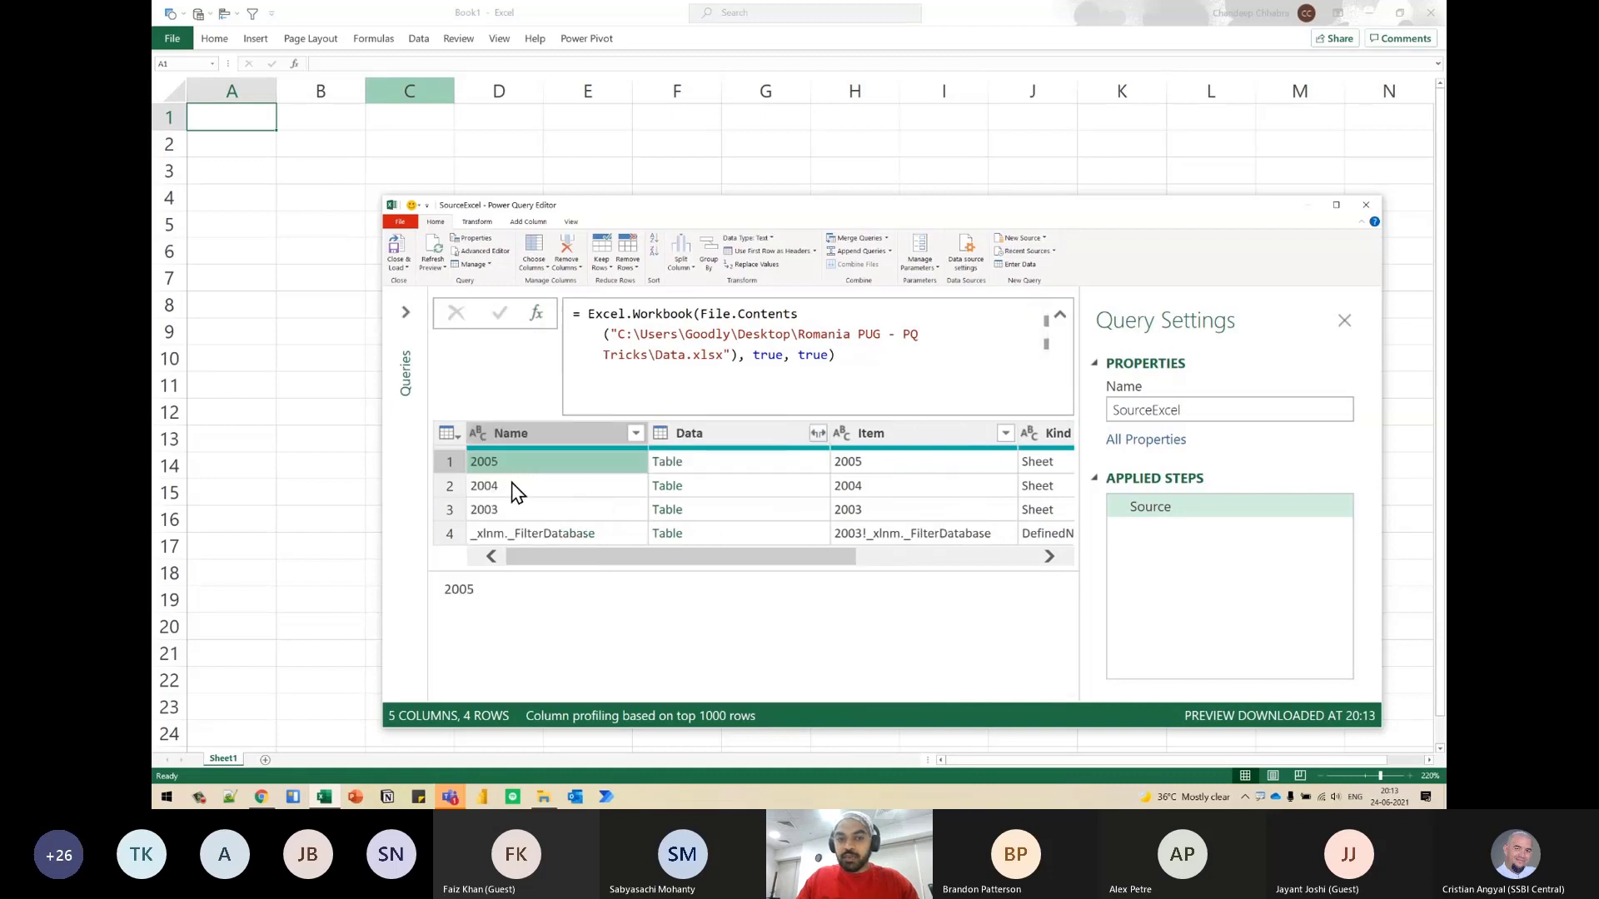
{"action": "left_click", "coordinate": [512, 484]}
{"action": "left_click", "coordinate": [514, 509]}
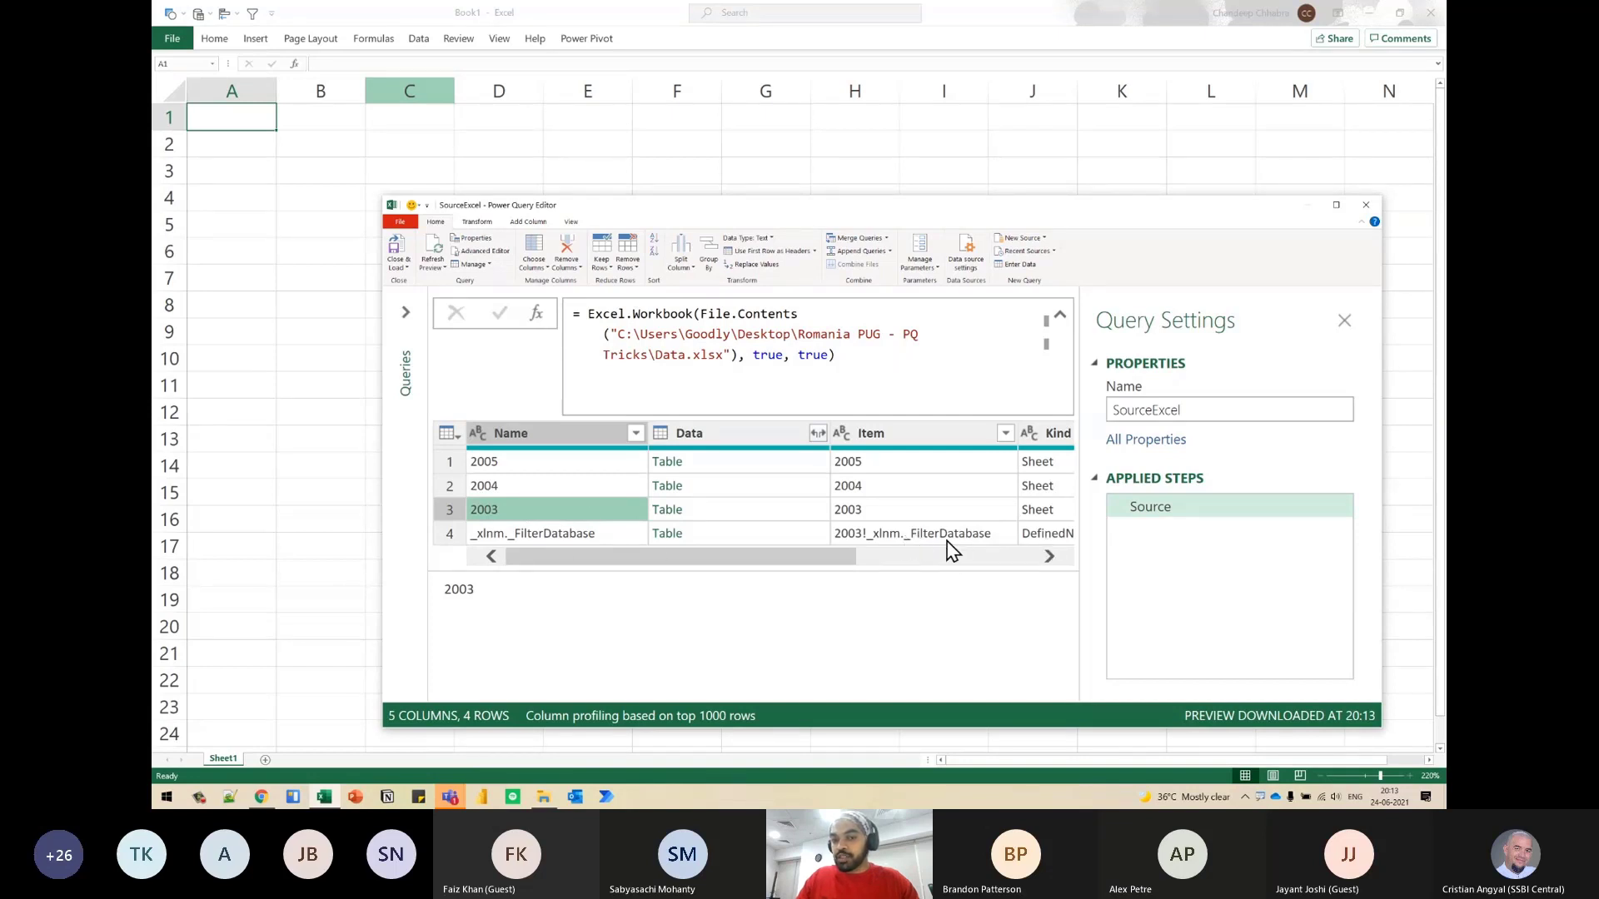
- Filter the Kind column to keep only the Sheet rows
{"action": "left_click_drag", "start_coordinate": [820, 558], "coordinate": [933, 555]}
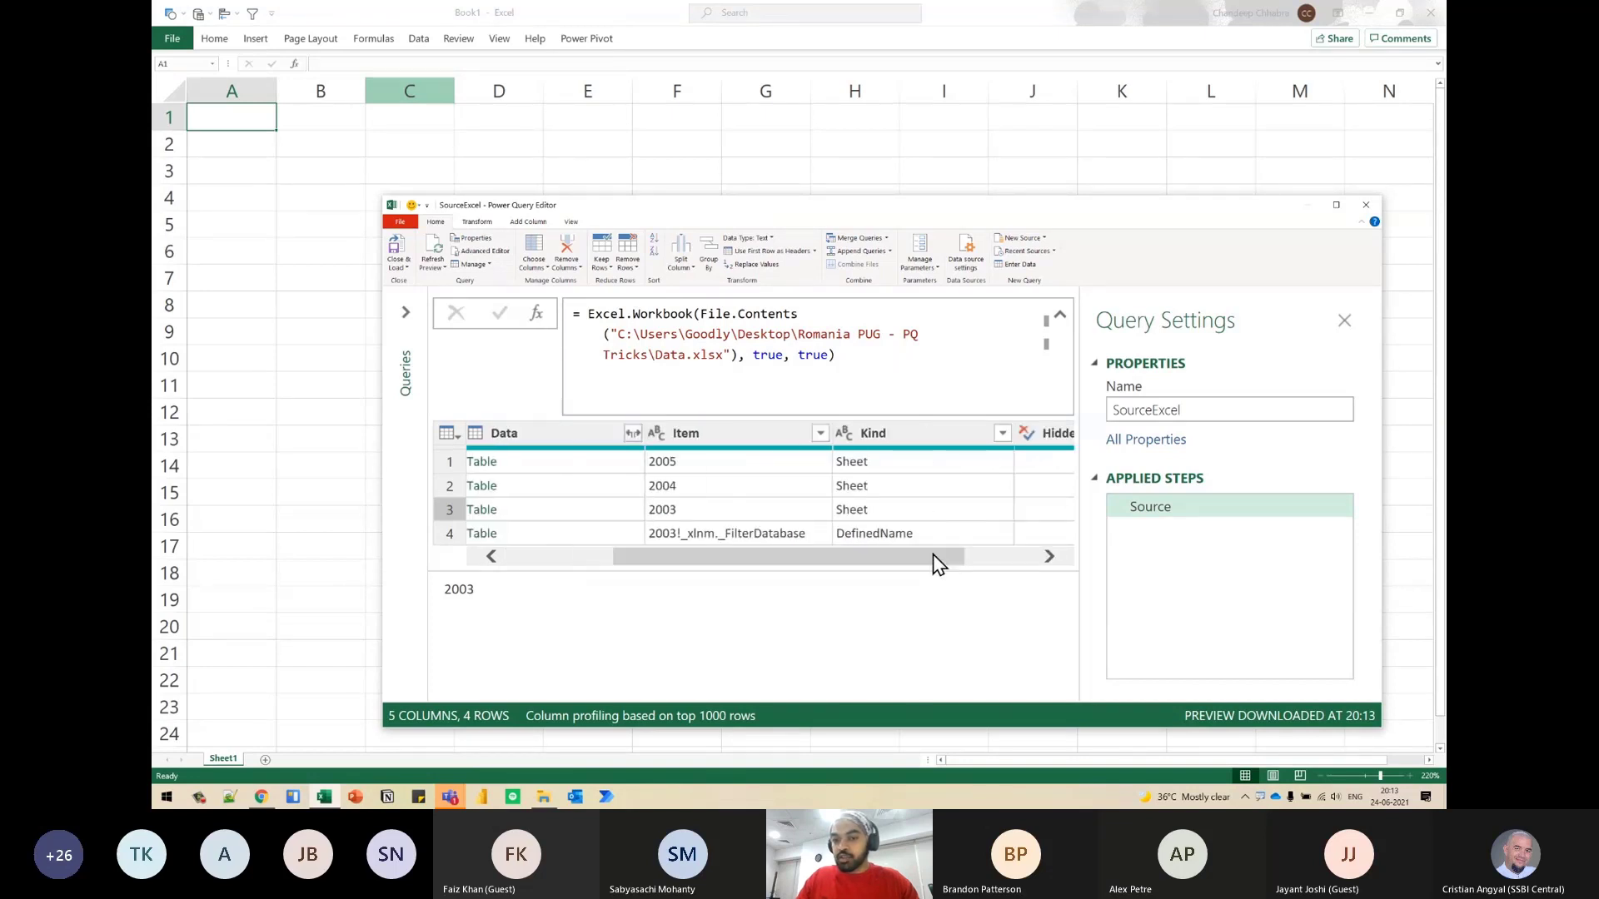
{"action": "left_click", "coordinate": [1002, 433]}
{"action": "left_click", "coordinate": [681, 589]}
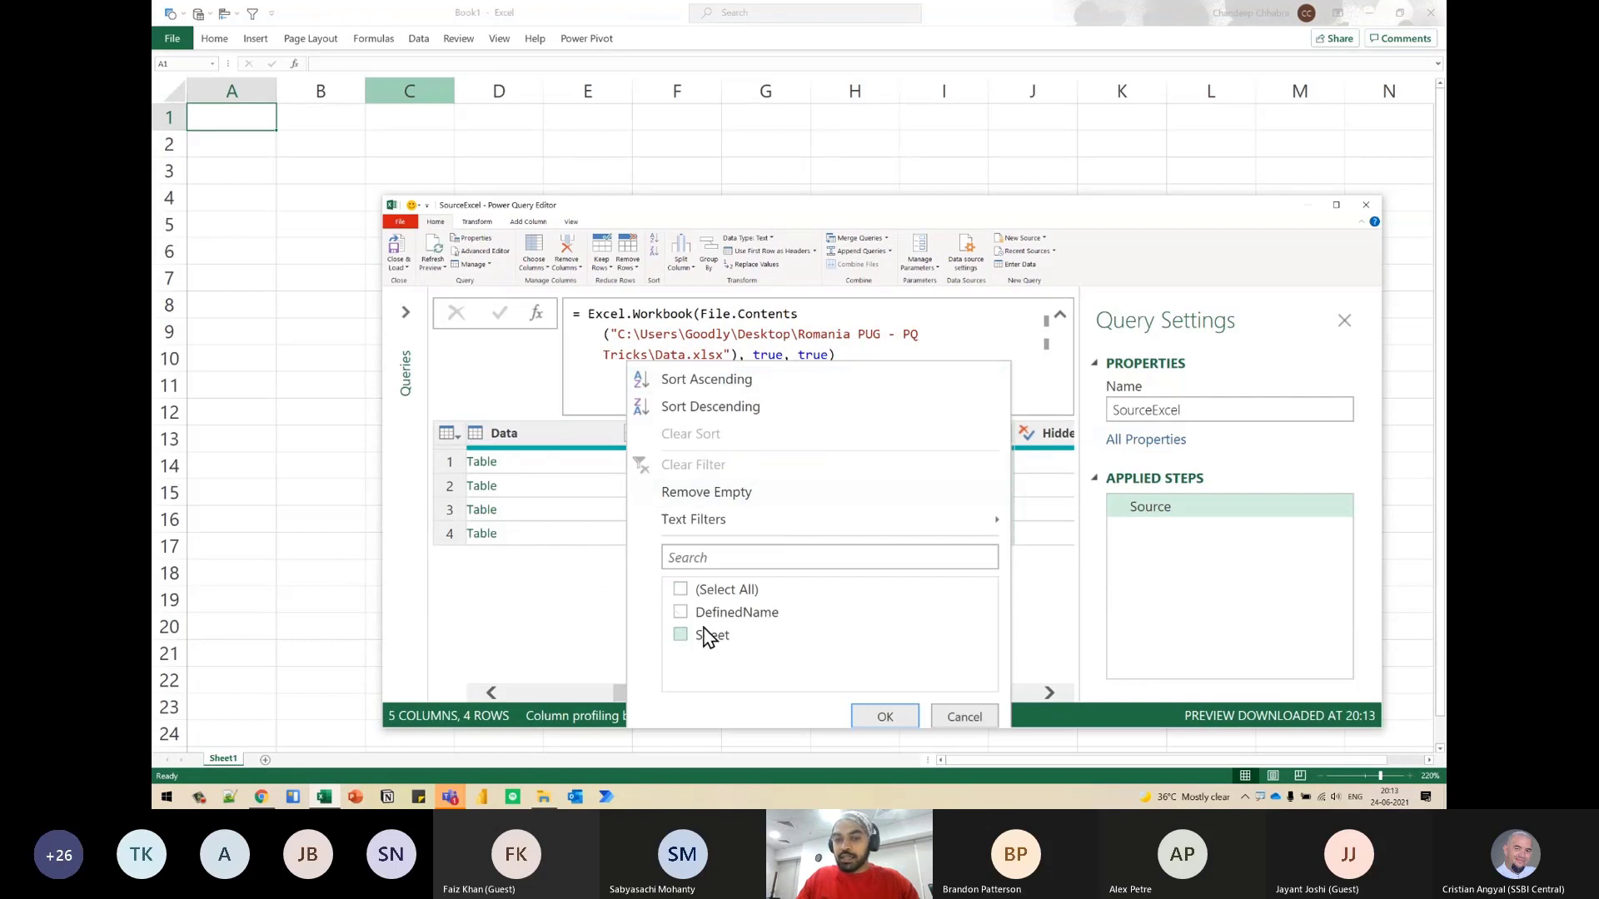
{"action": "left_click", "coordinate": [703, 635]}
{"action": "left_click", "coordinate": [882, 715]}
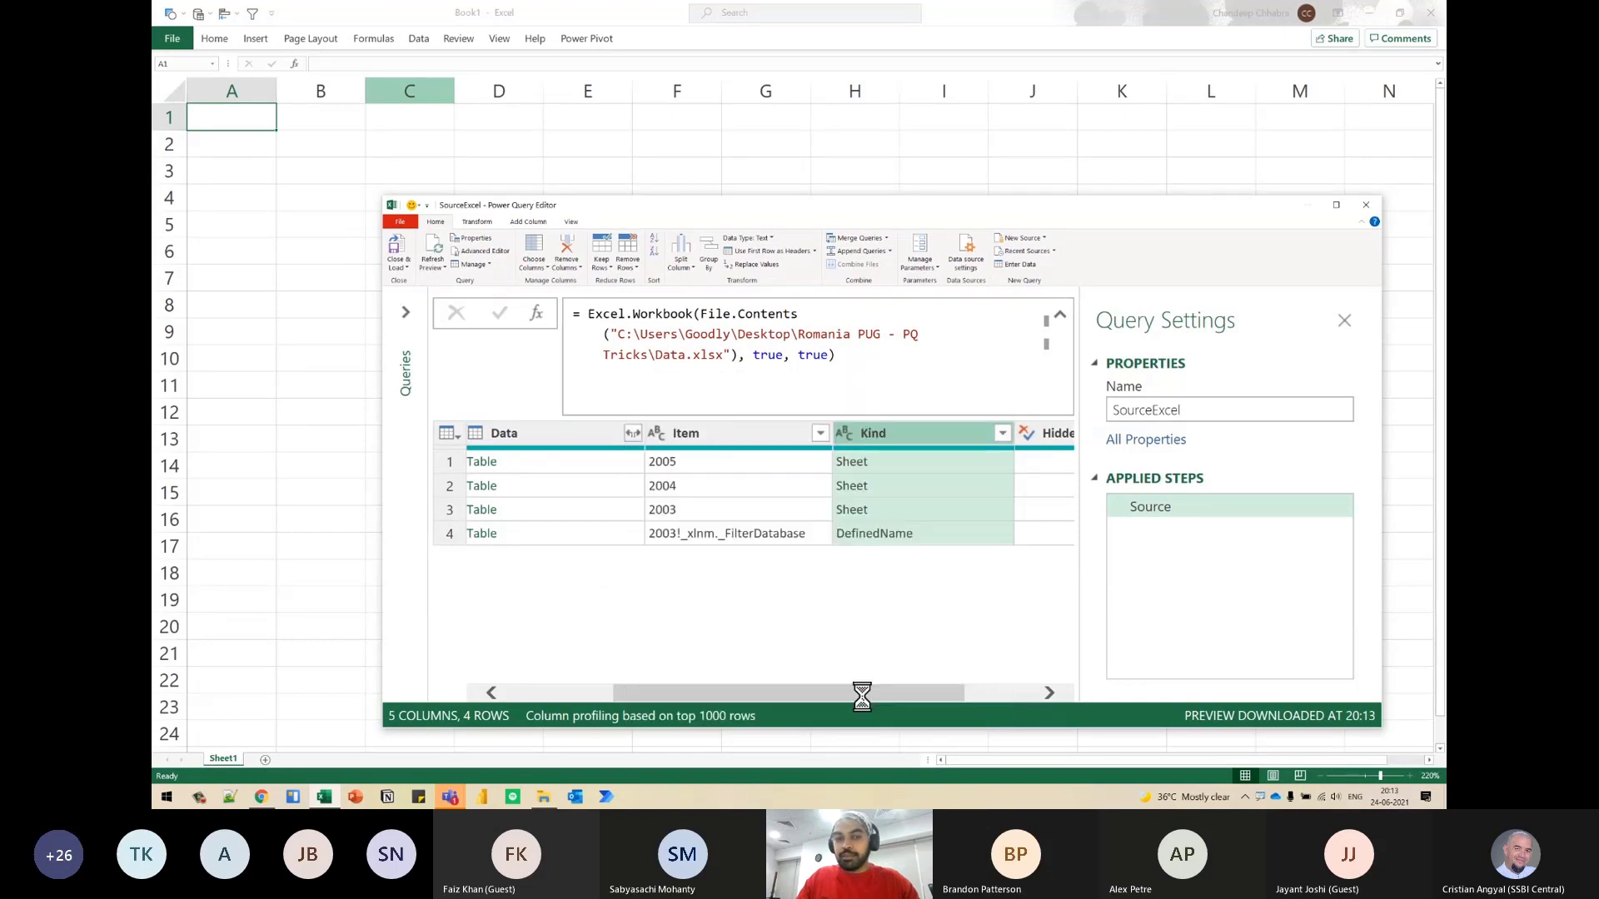
{"action": "left_click_drag", "start_coordinate": [775, 694], "coordinate": [581, 709]}
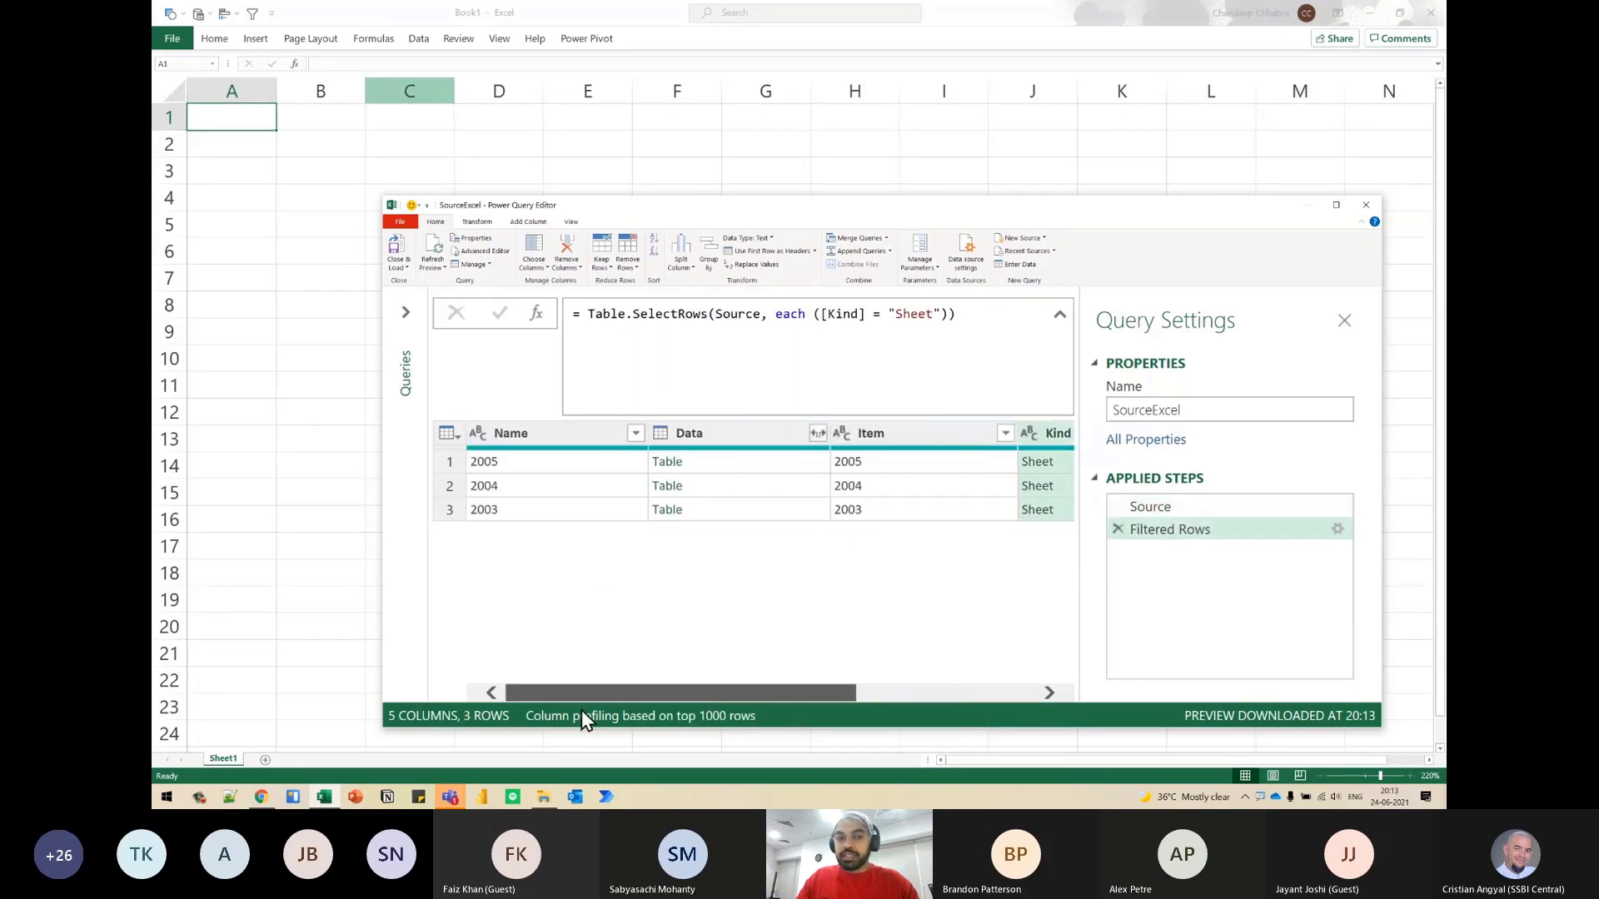
- Create a new query that references SourceExcel
{"action": "left_click", "coordinate": [406, 313]}
{"action": "right_click", "coordinate": [460, 335]}
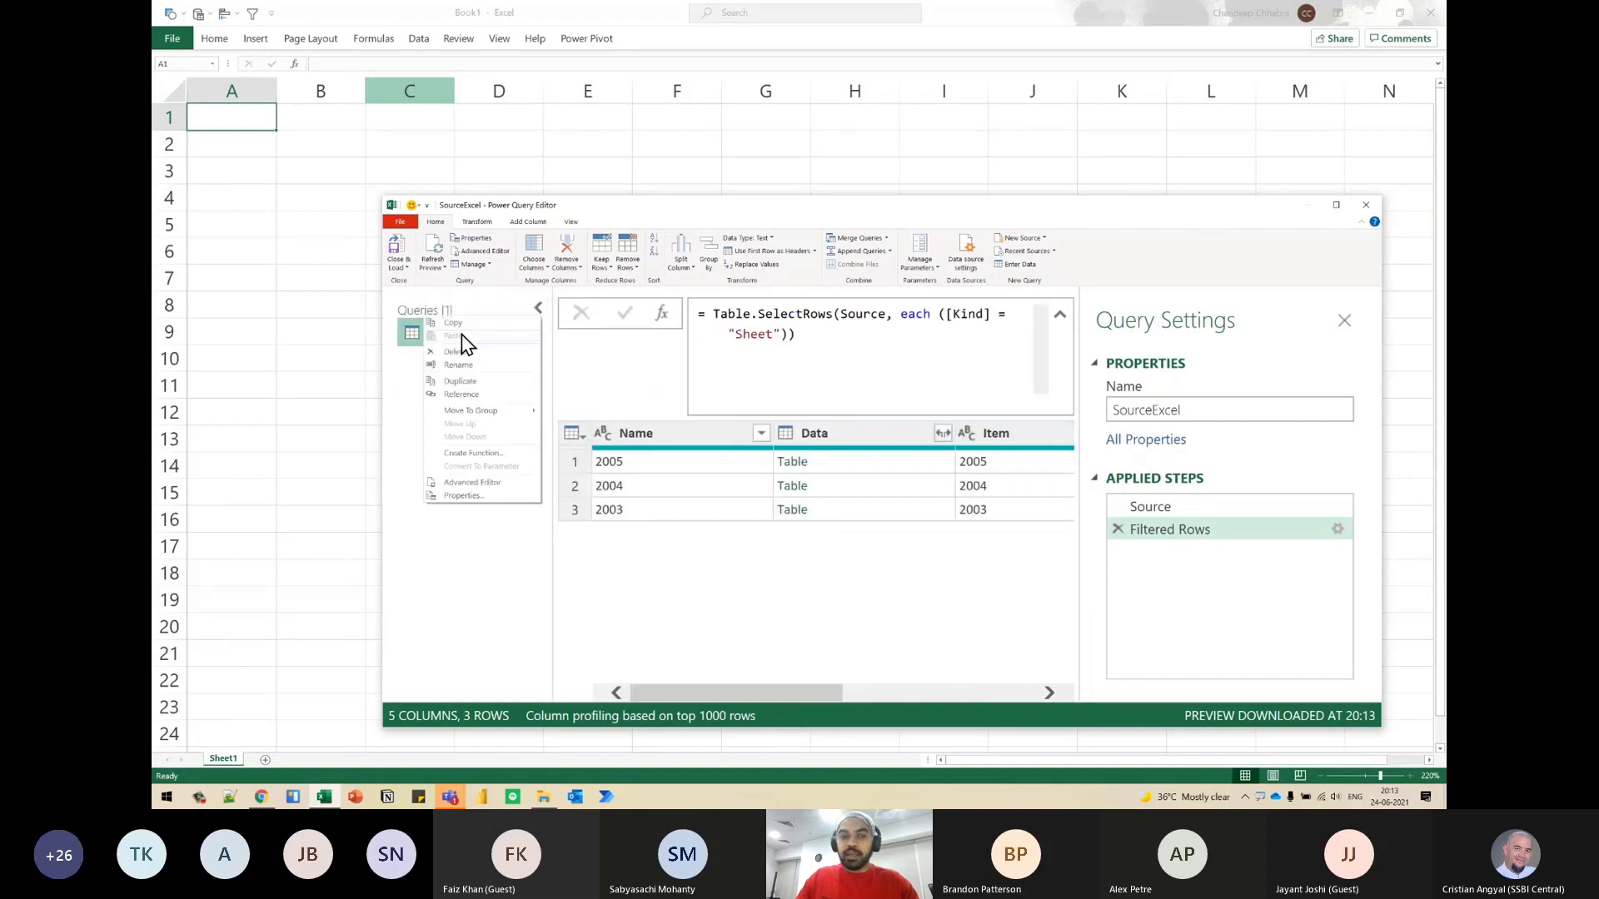
{"action": "left_click", "coordinate": [468, 395]}
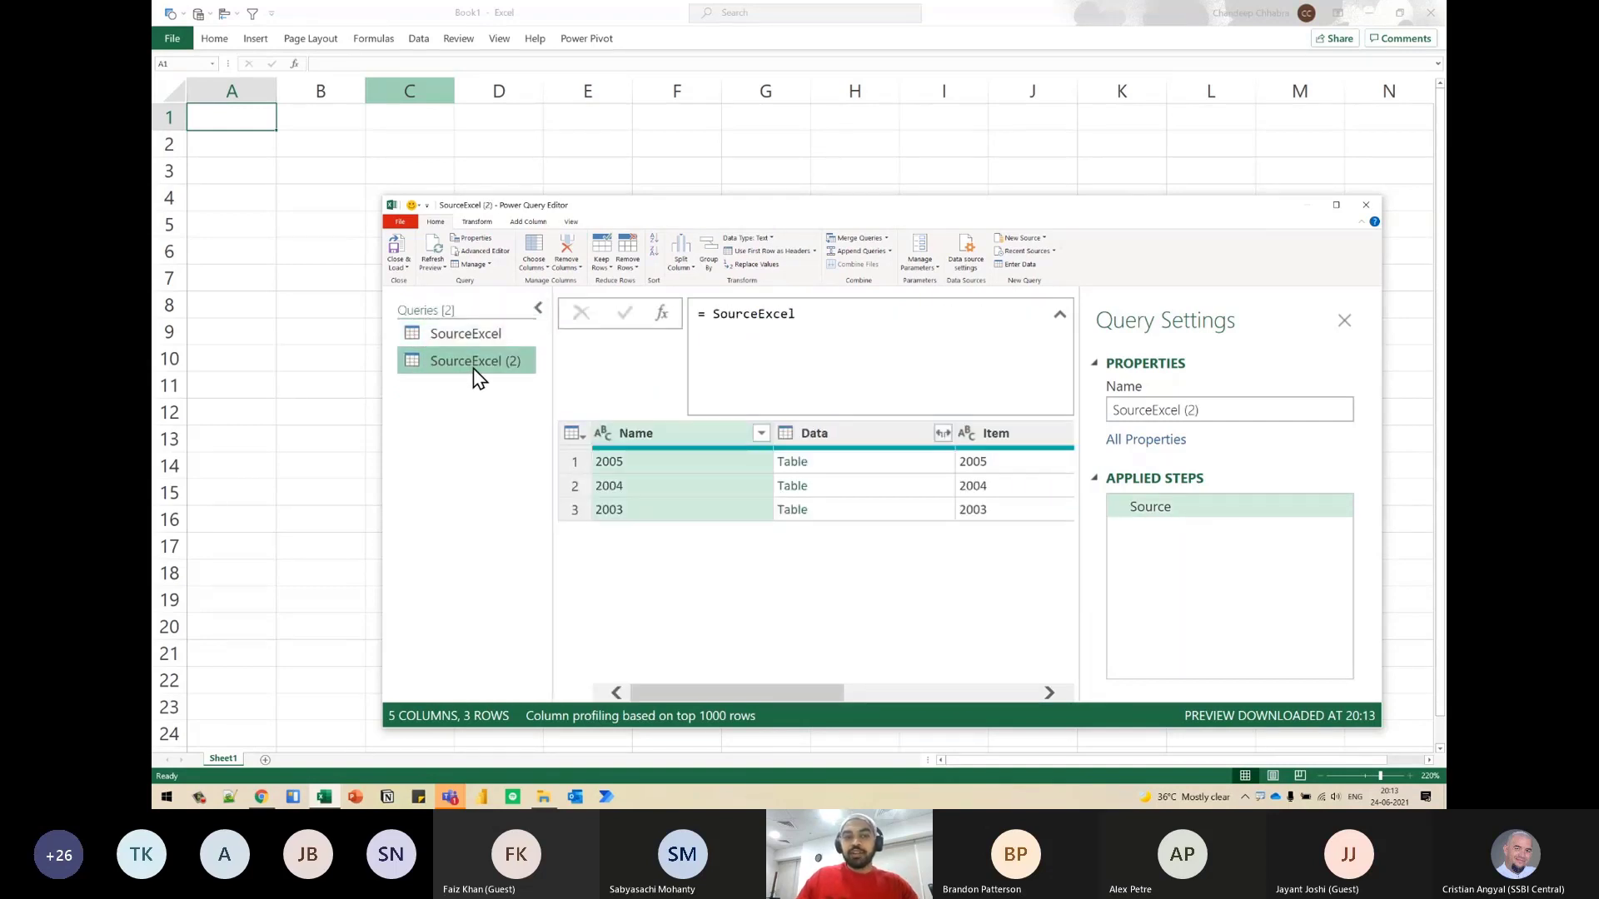
- Rename the new referencing query as CombineAllYear
{"action": "left_click", "coordinate": [1271, 410]}
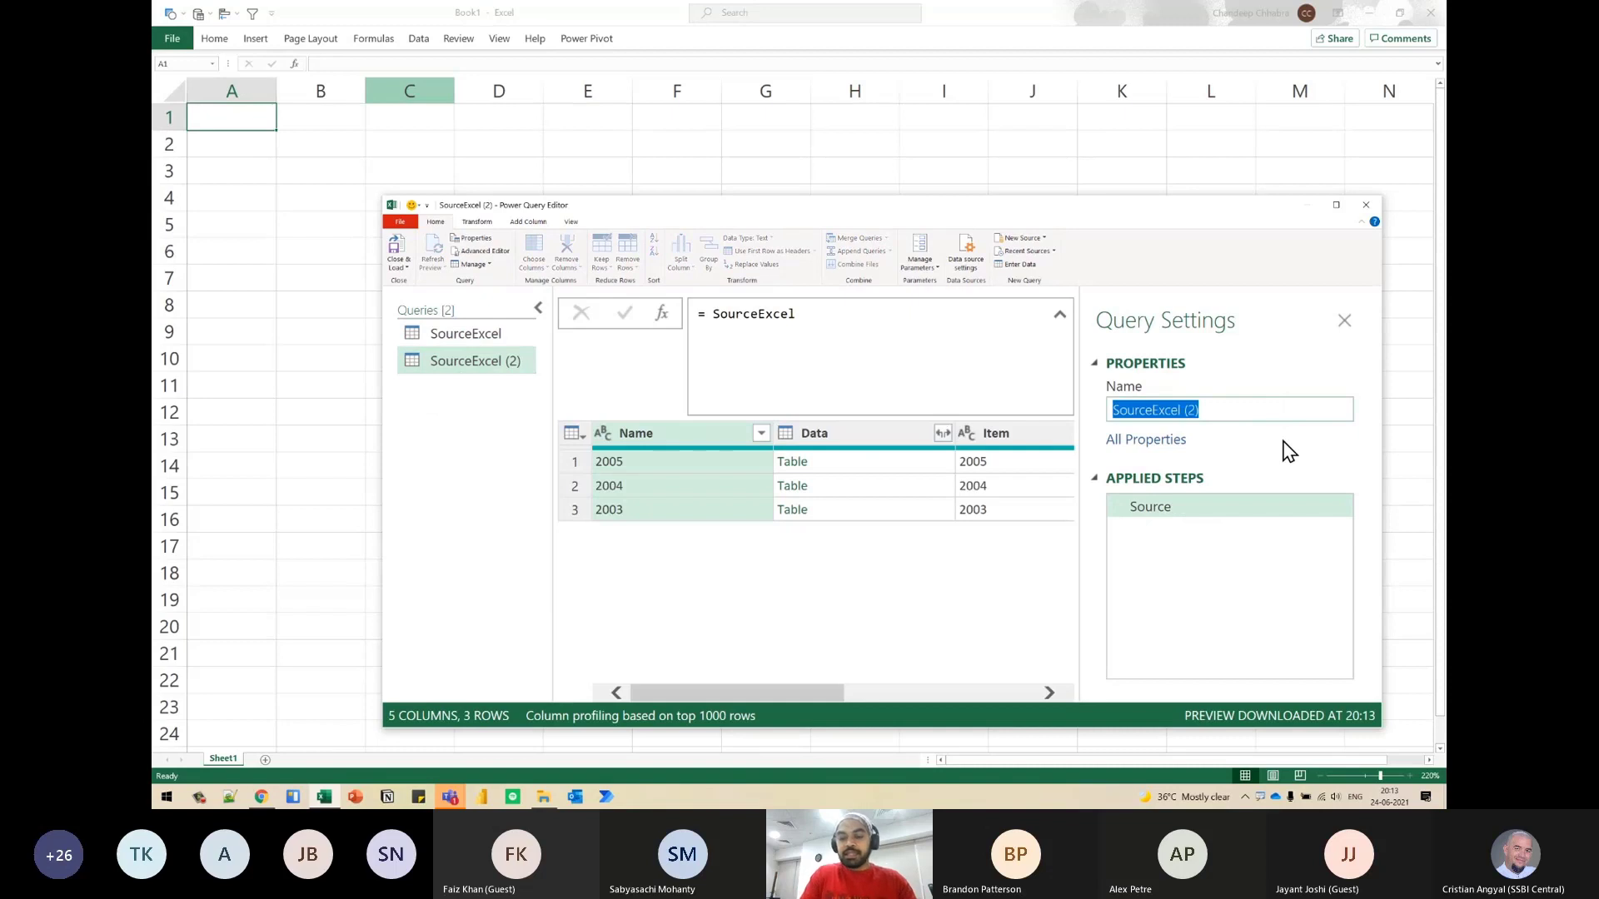
{"action": "type", "text": "COm"}
{"action": "key", "text": "BackSpace"}
{"action": "key", "text": "BackSpace"}
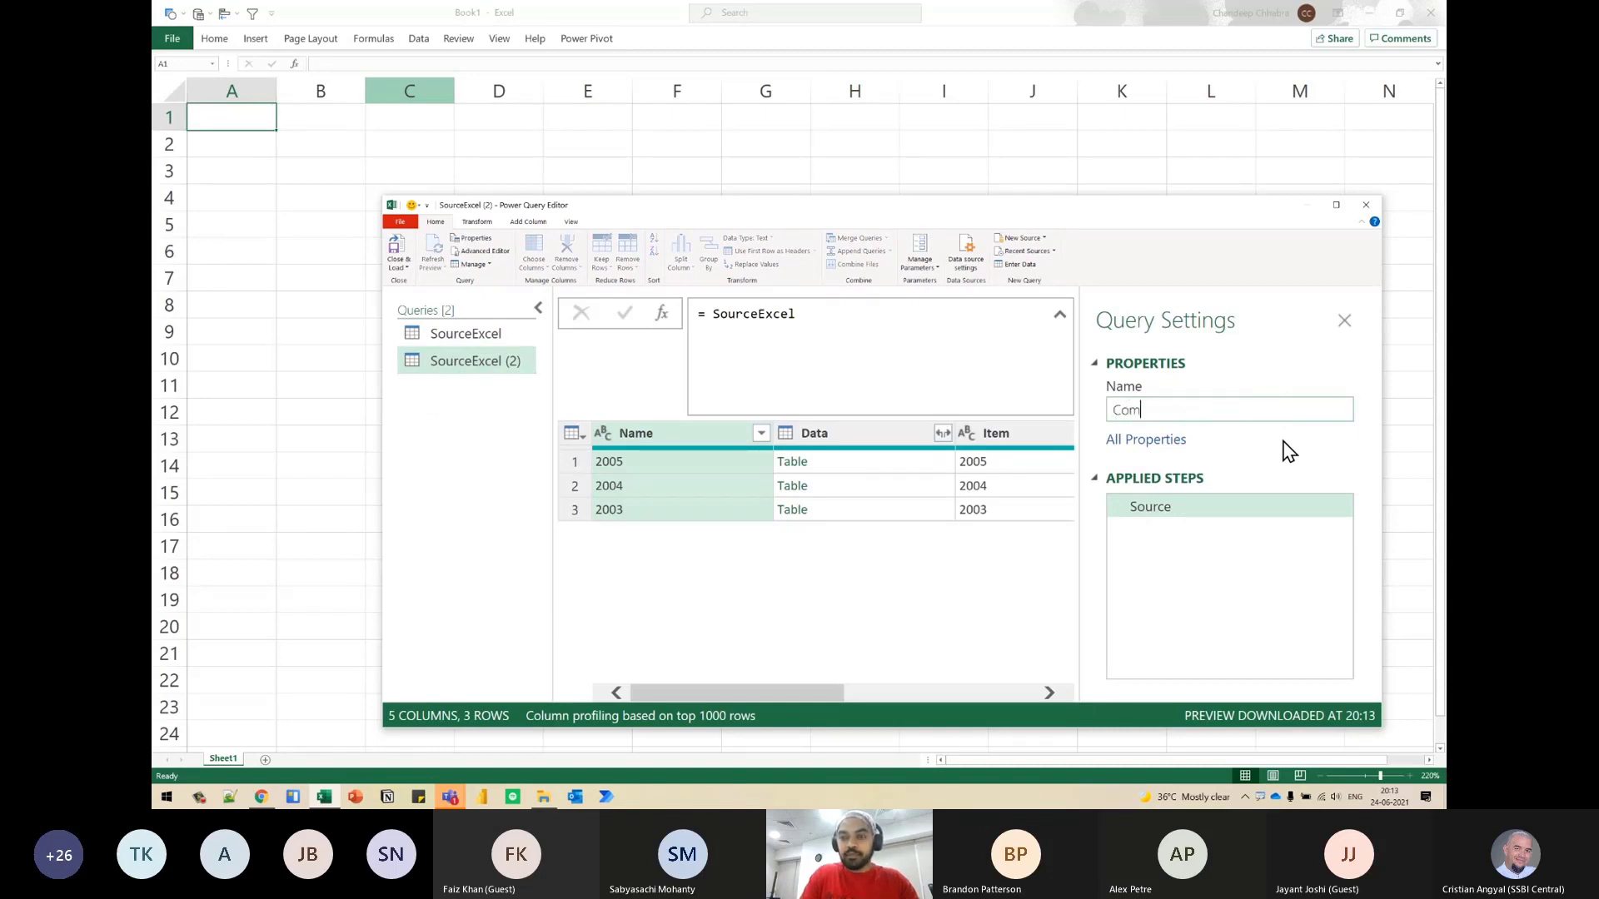
{"action": "type", "text": "ombineAllYear"}
{"action": "key", "text": "Return"}
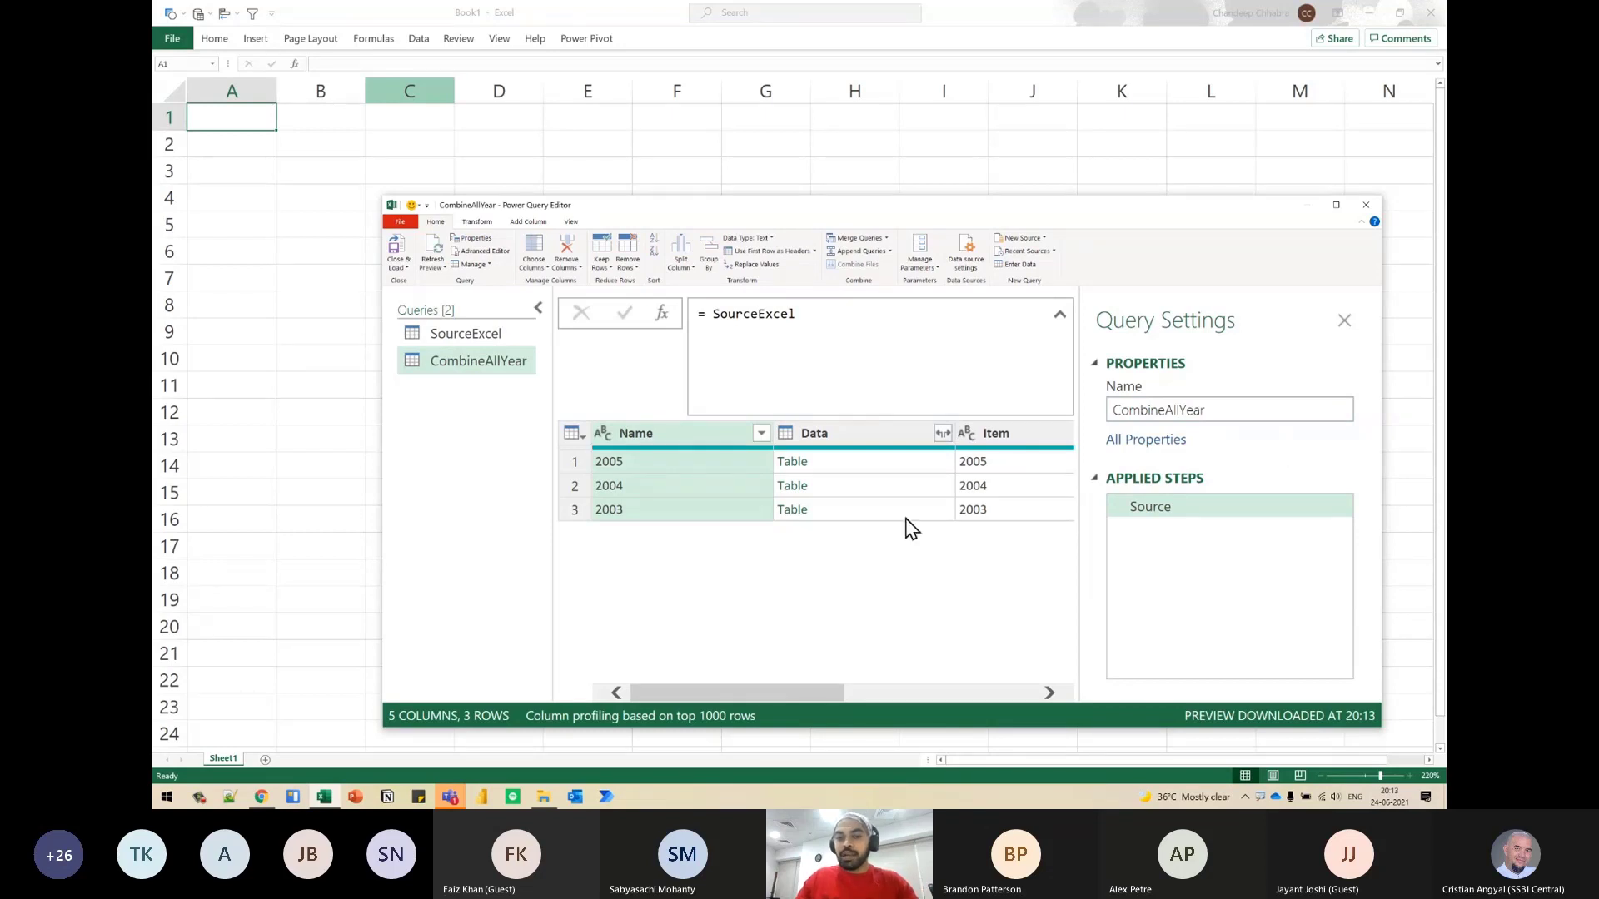
- Preview the nested yearly tables and remove all columns of CombineAllYear except Data and Name
{"action": "left_click", "coordinate": [866, 439]}
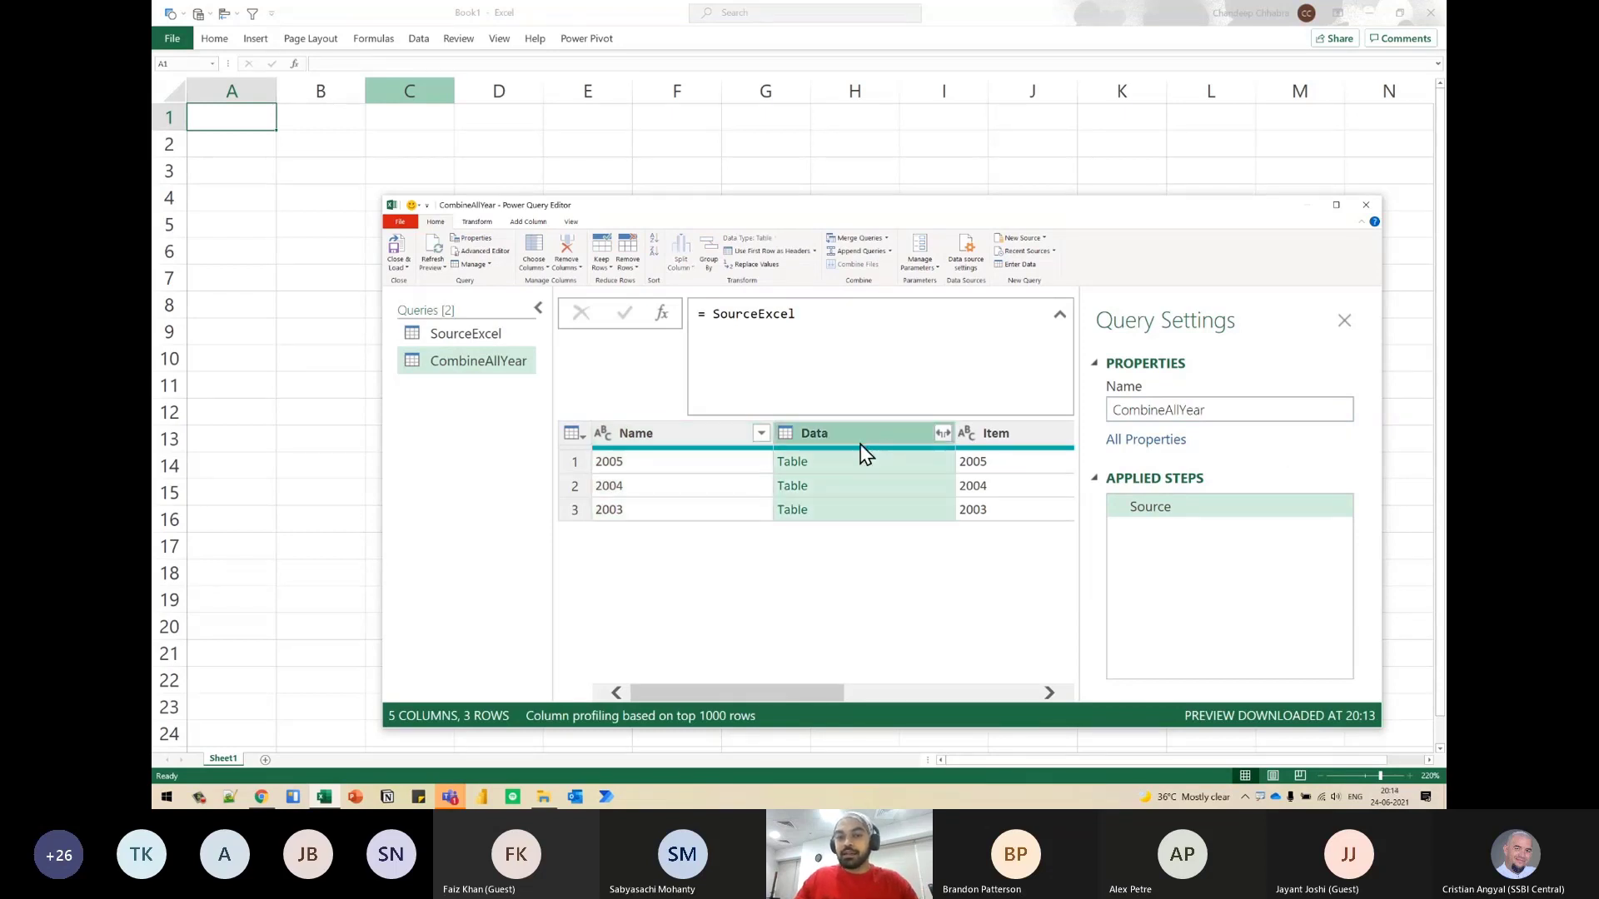
{"action": "left_click", "coordinate": [816, 462]}
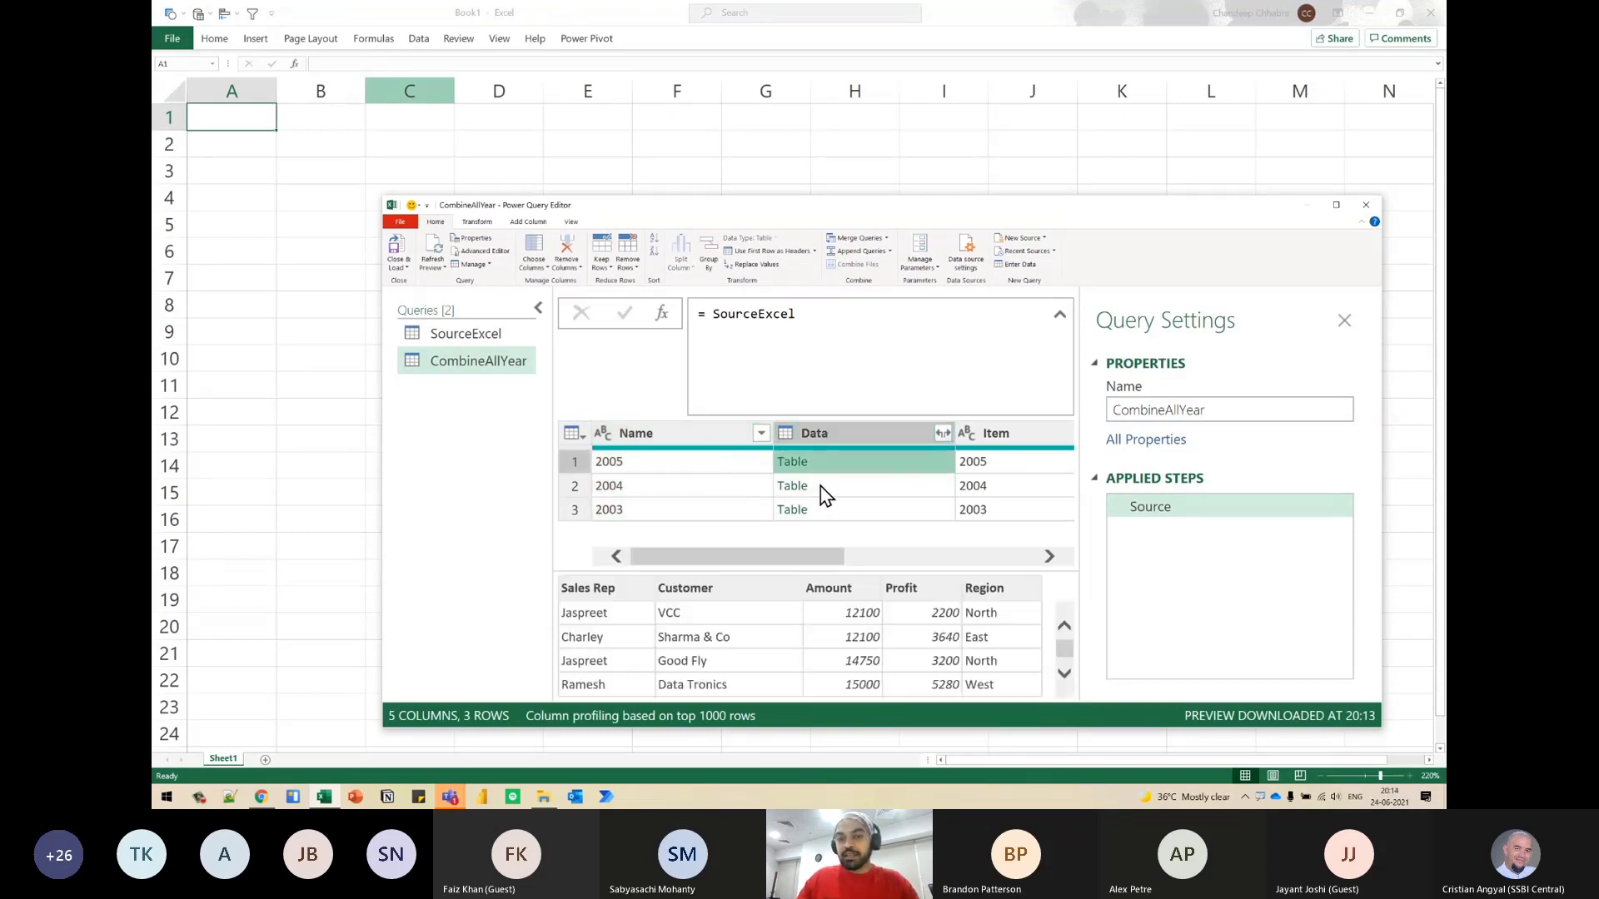
{"action": "left_click", "coordinate": [823, 488]}
{"action": "left_click", "coordinate": [827, 509]}
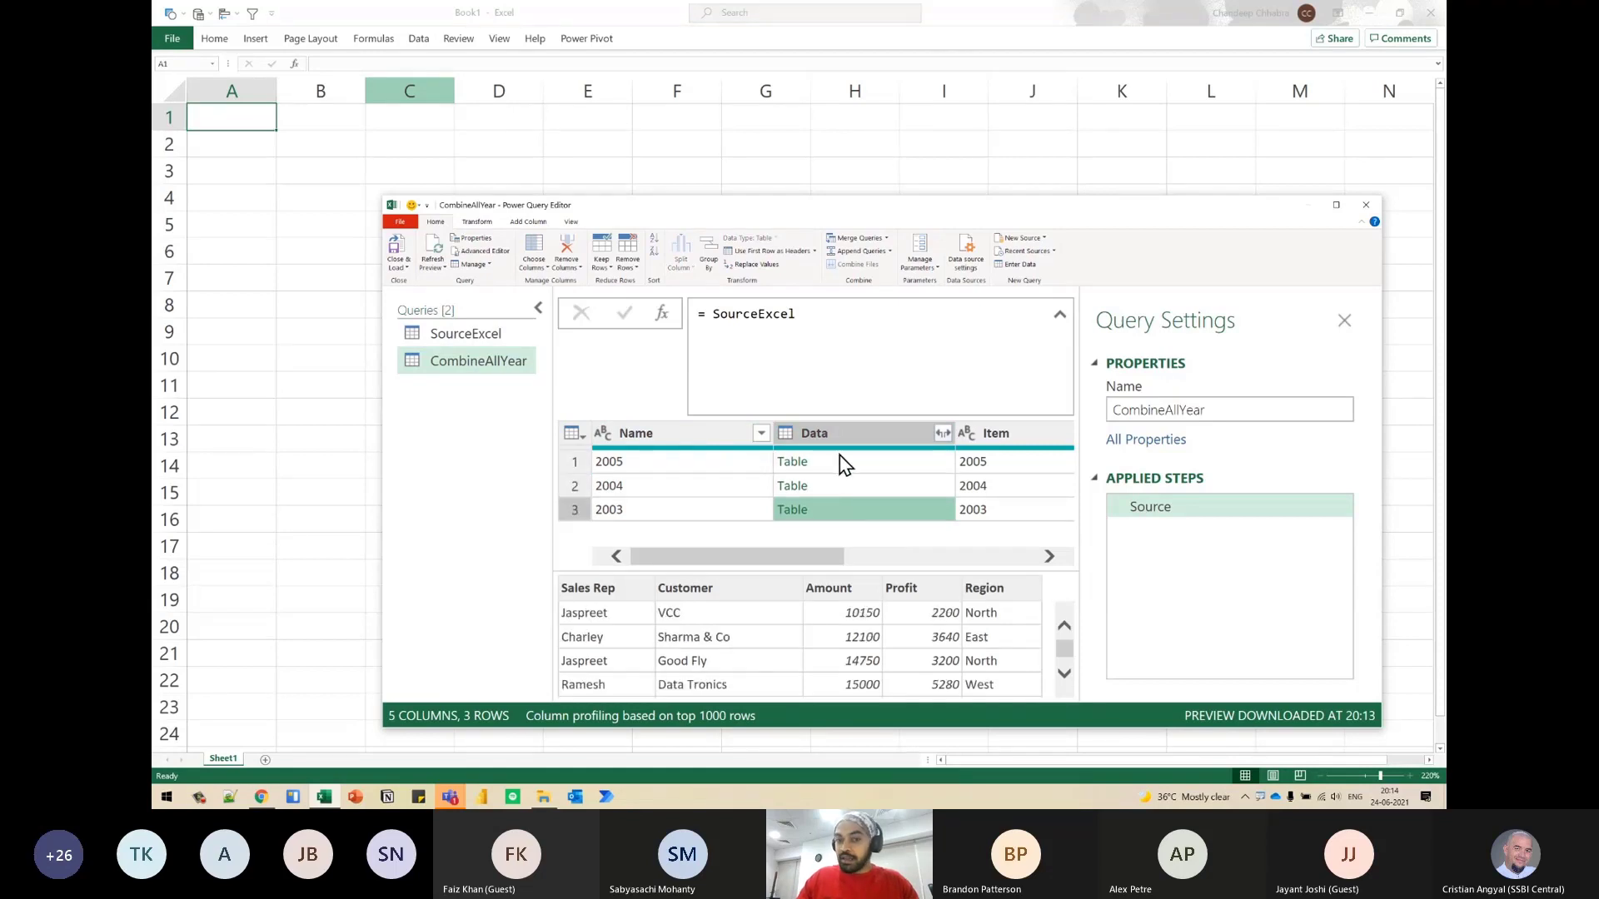
{"action": "left_click", "coordinate": [856, 442]}
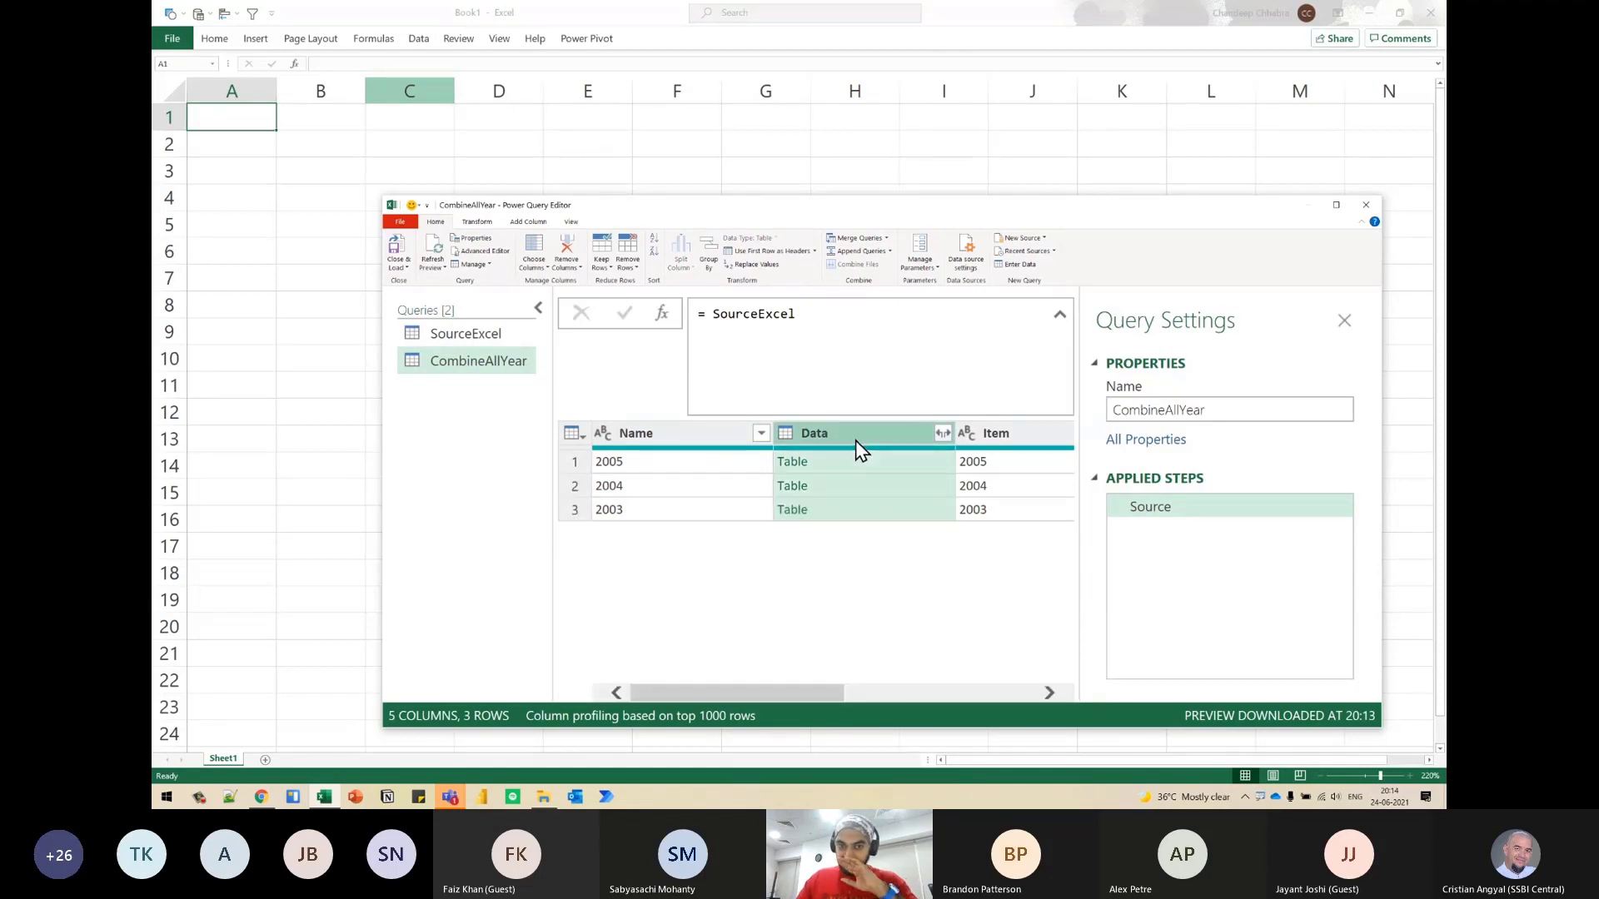
{"action": "left_click", "coordinate": [688, 442], "text": "ctrl"}
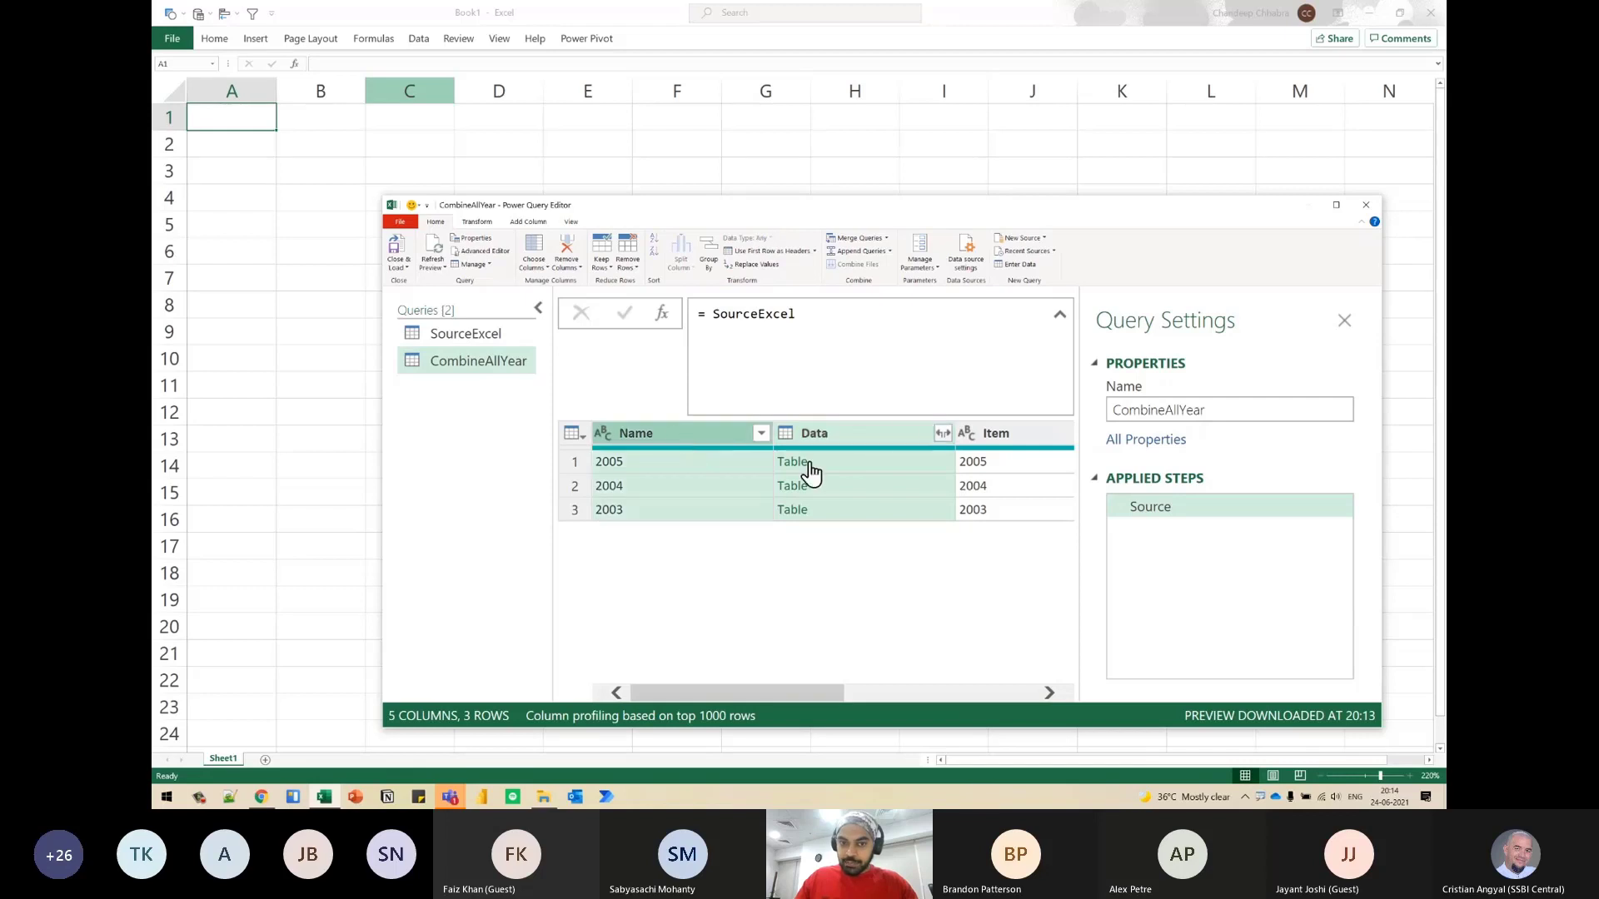
{"action": "right_click", "coordinate": [881, 431]}
{"action": "left_click", "coordinate": [765, 399]}
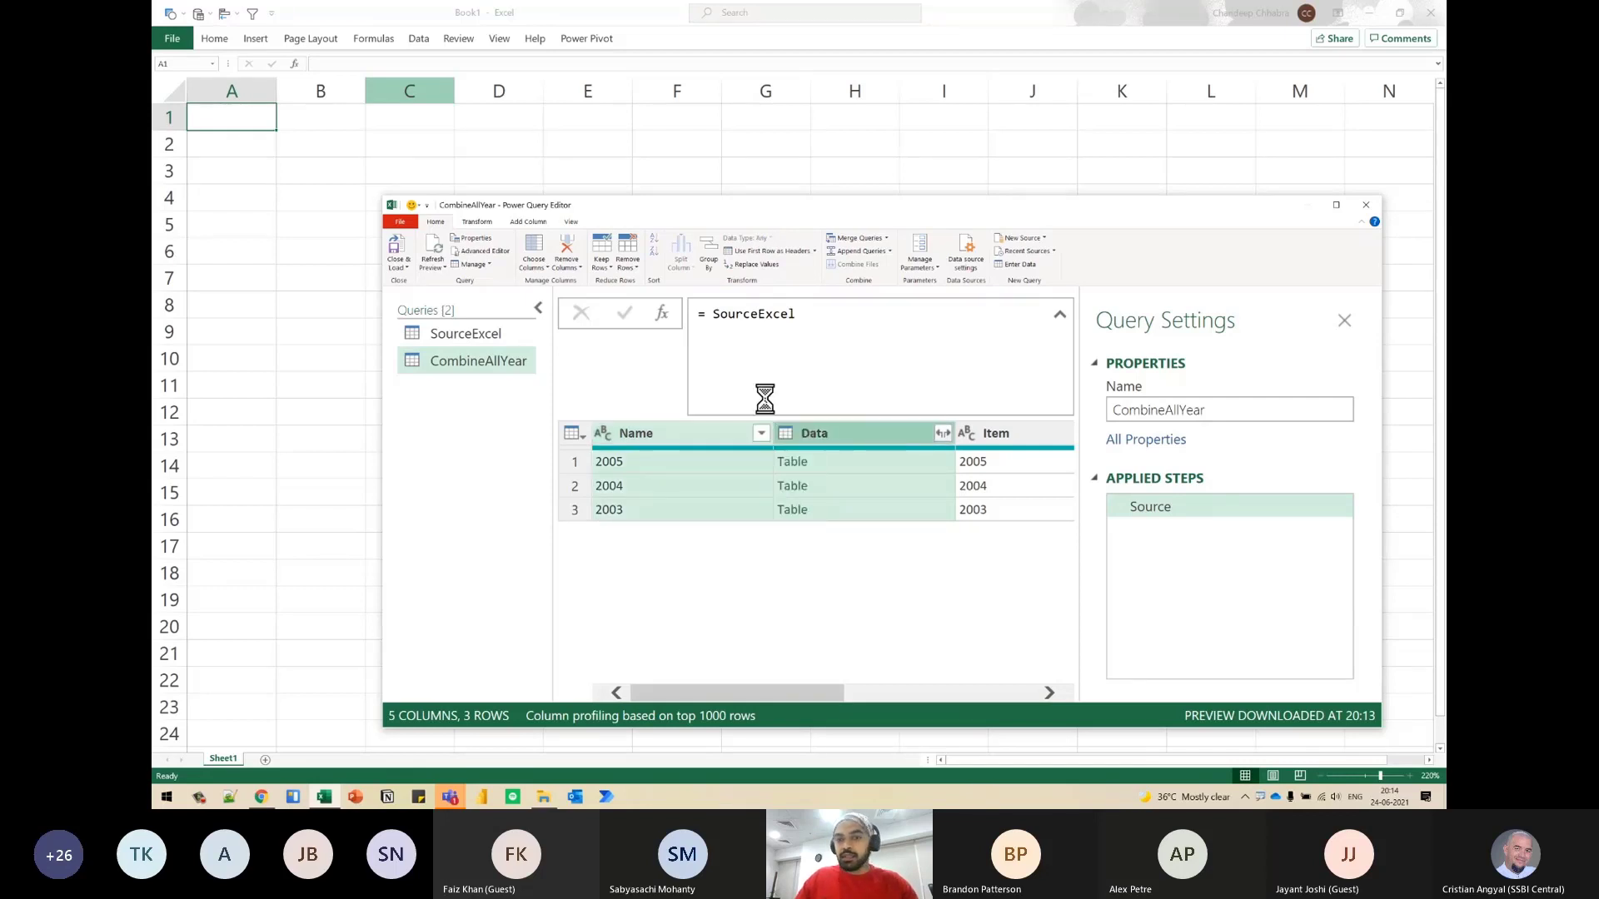
- Expand the Data column into Sales Rep, Customer, Amount, Profit and Region without the original column name as prefix, and collapse the queries list
{"action": "left_click", "coordinate": [842, 436]}
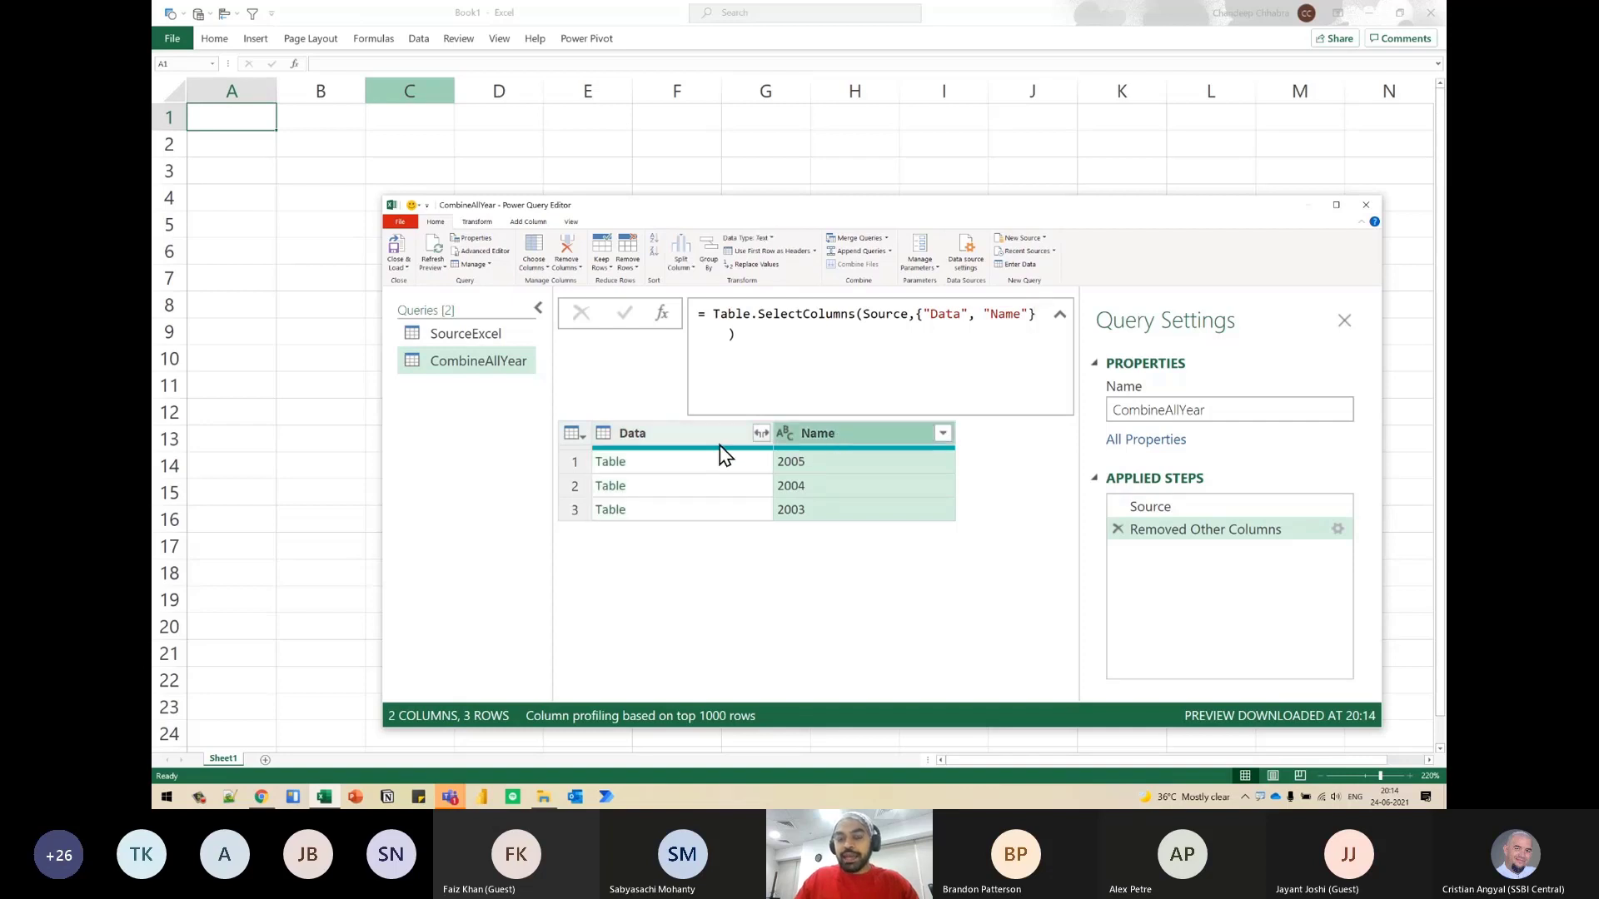
{"action": "left_click", "coordinate": [761, 434]}
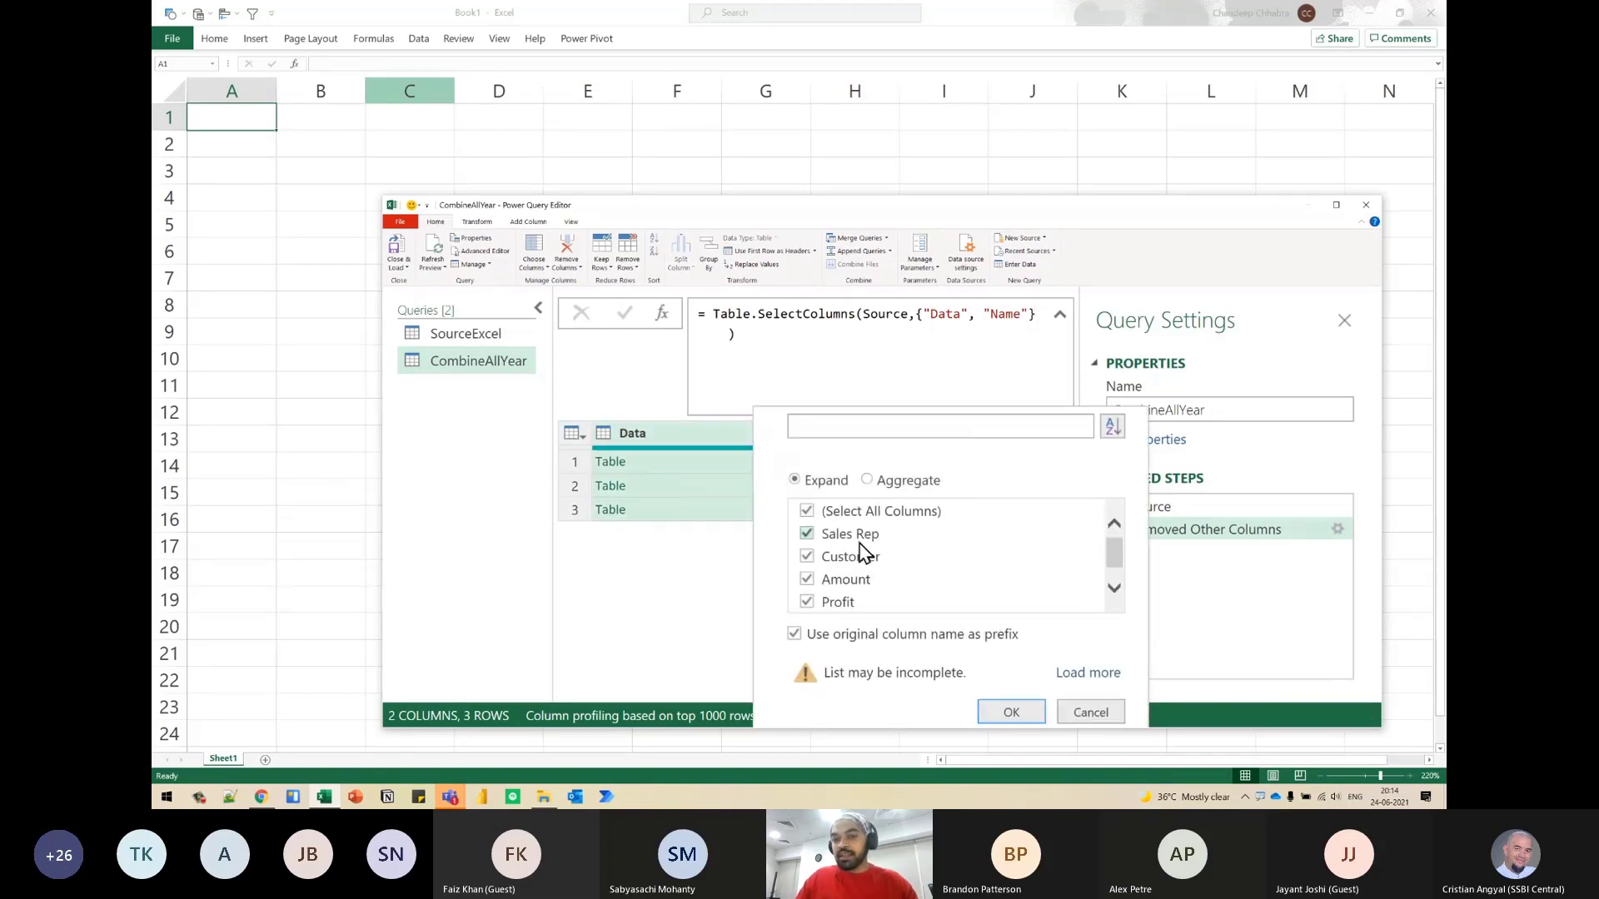
{"action": "left_click", "coordinate": [874, 640]}
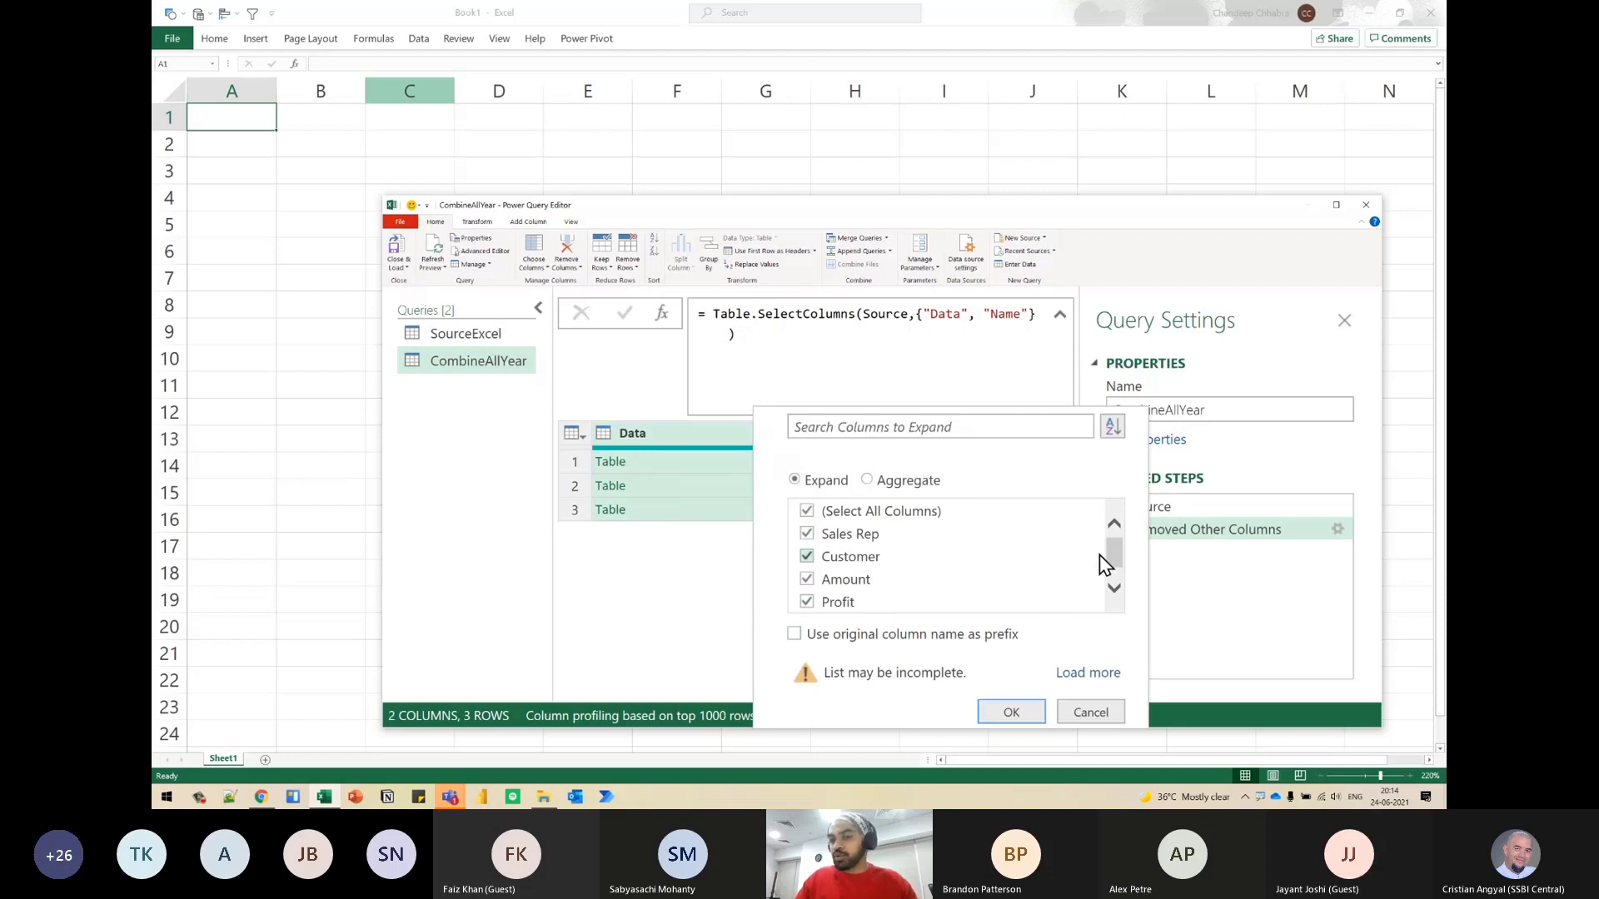
{"action": "scroll", "coordinate": [1106, 564], "scroll_direction": "down", "scroll_amount": 1}
{"action": "scroll", "coordinate": [1105, 565], "scroll_direction": "down", "scroll_amount": 1}
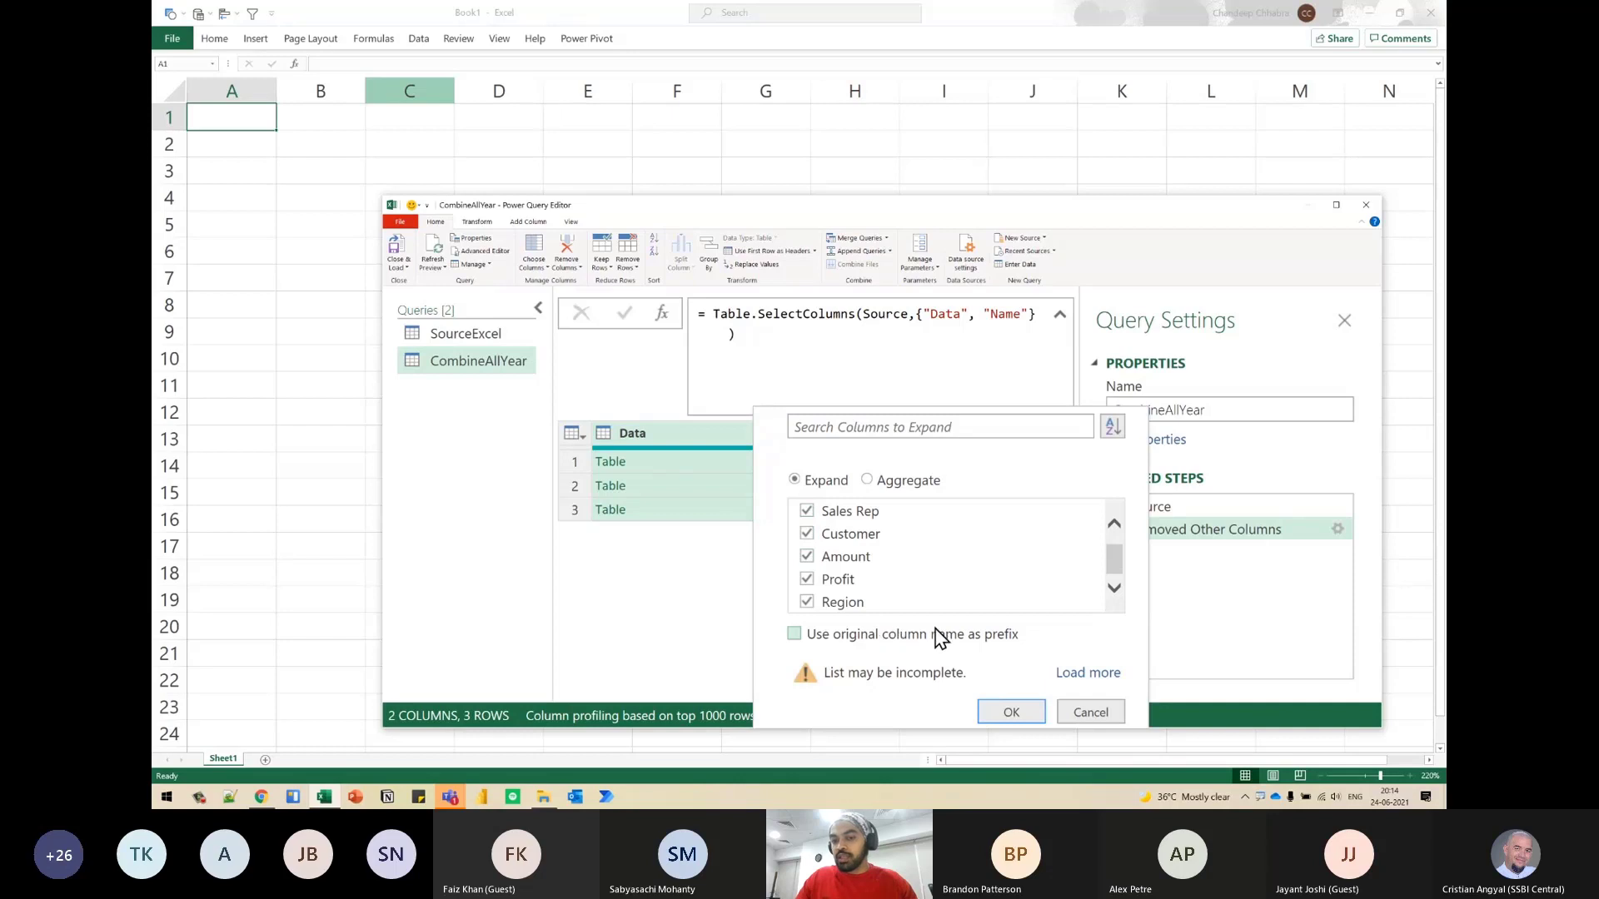
{"action": "left_click", "coordinate": [1089, 674]}
{"action": "left_click", "coordinate": [1010, 704]}
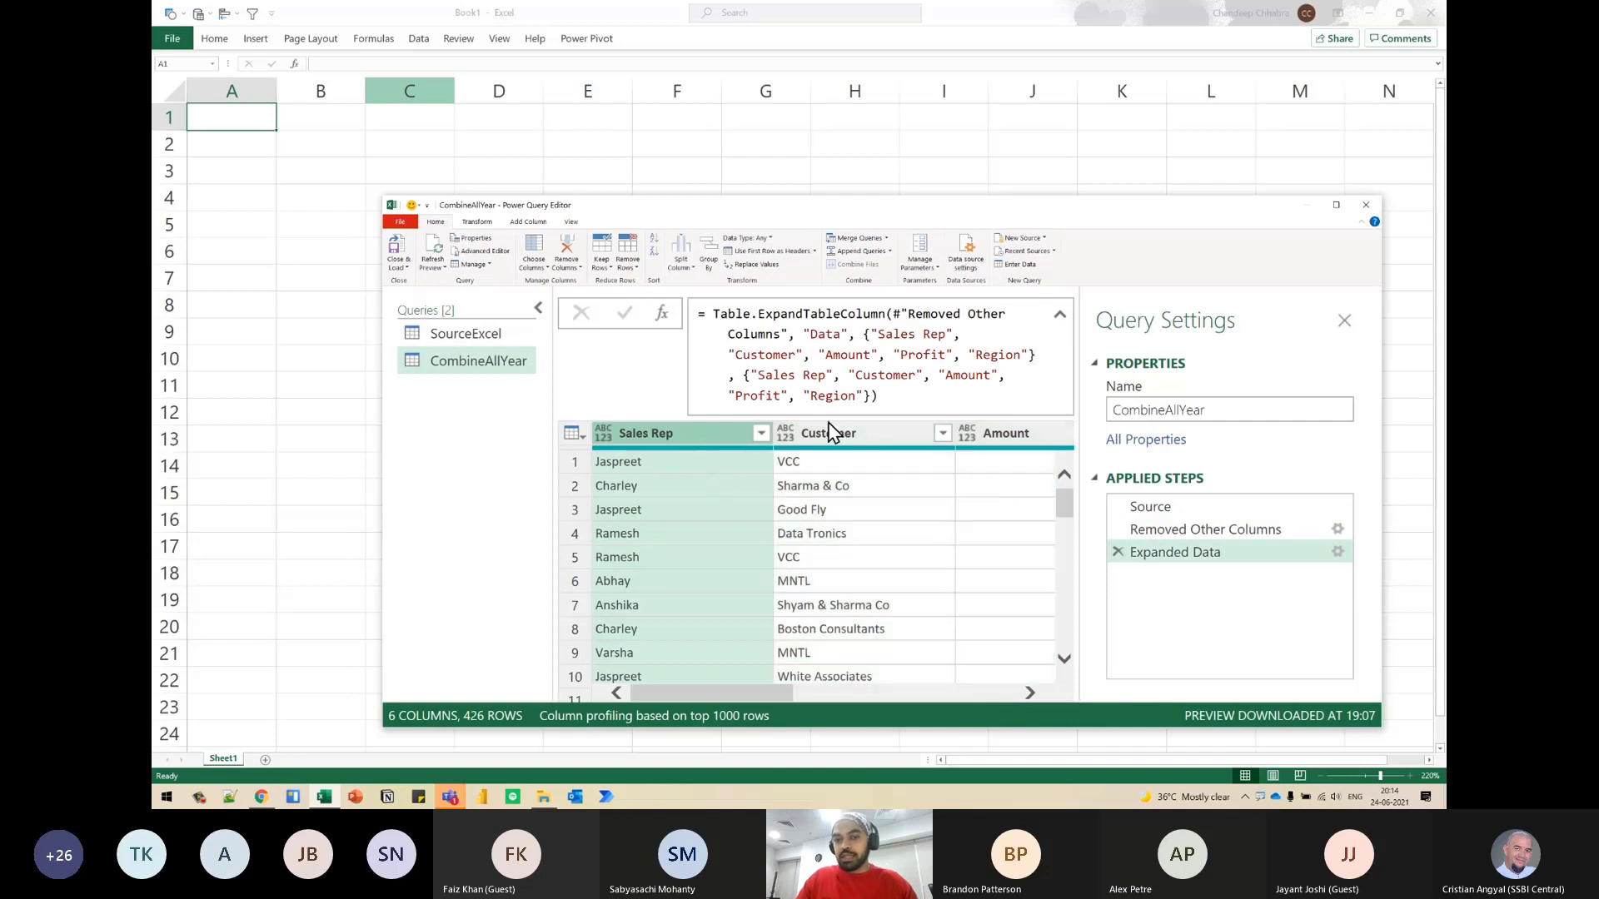
{"action": "left_click", "coordinate": [1018, 433]}
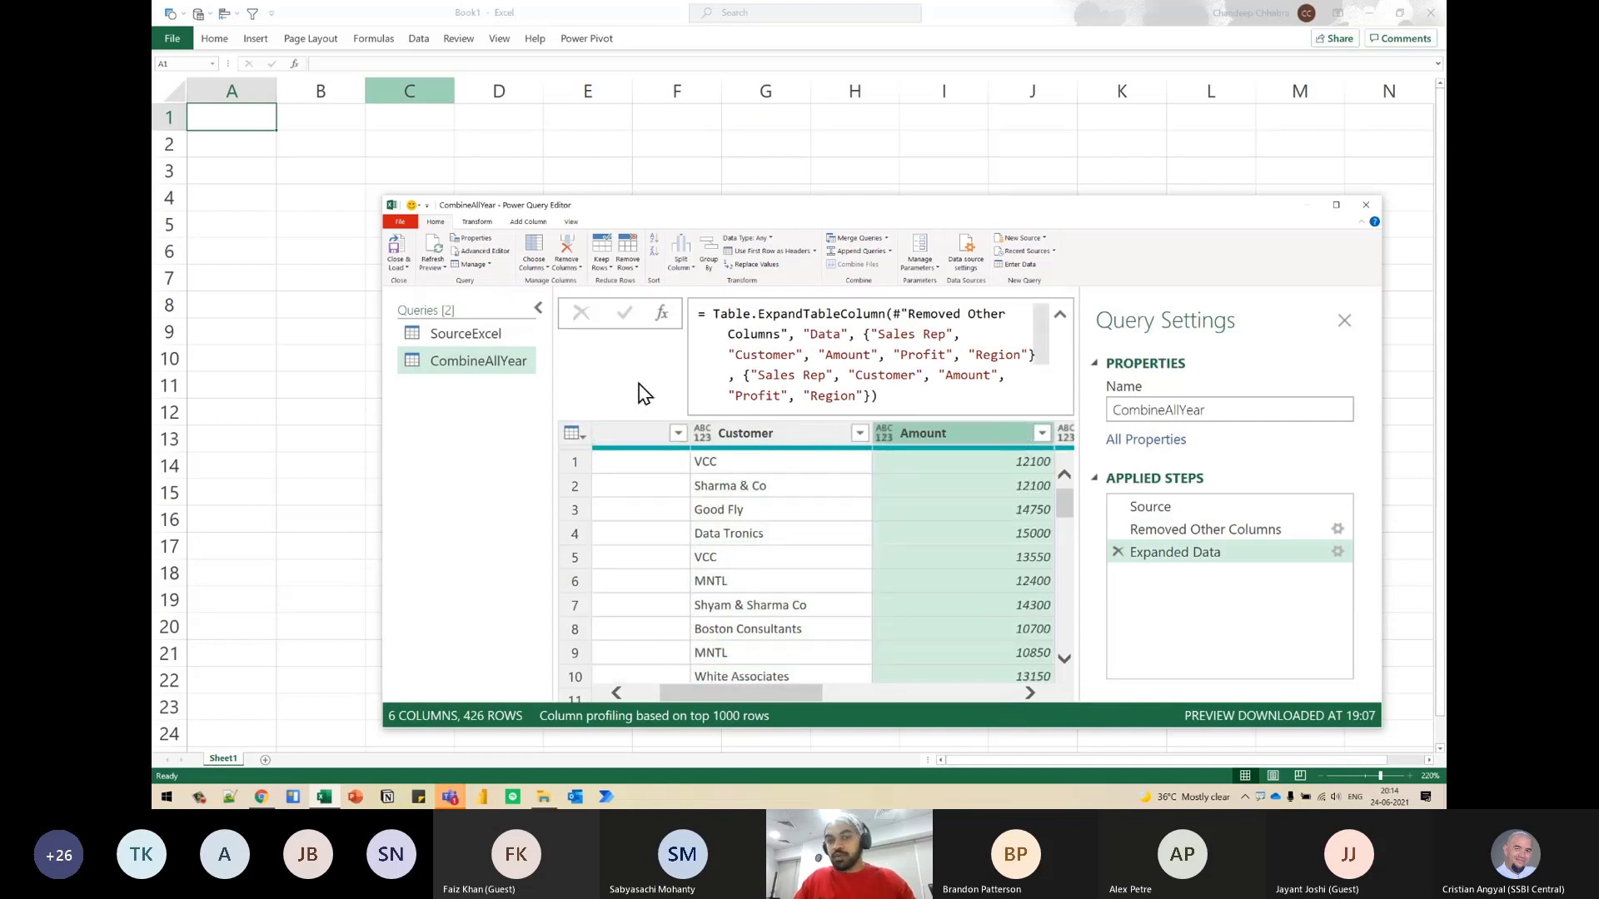
{"action": "left_click", "coordinate": [538, 310]}
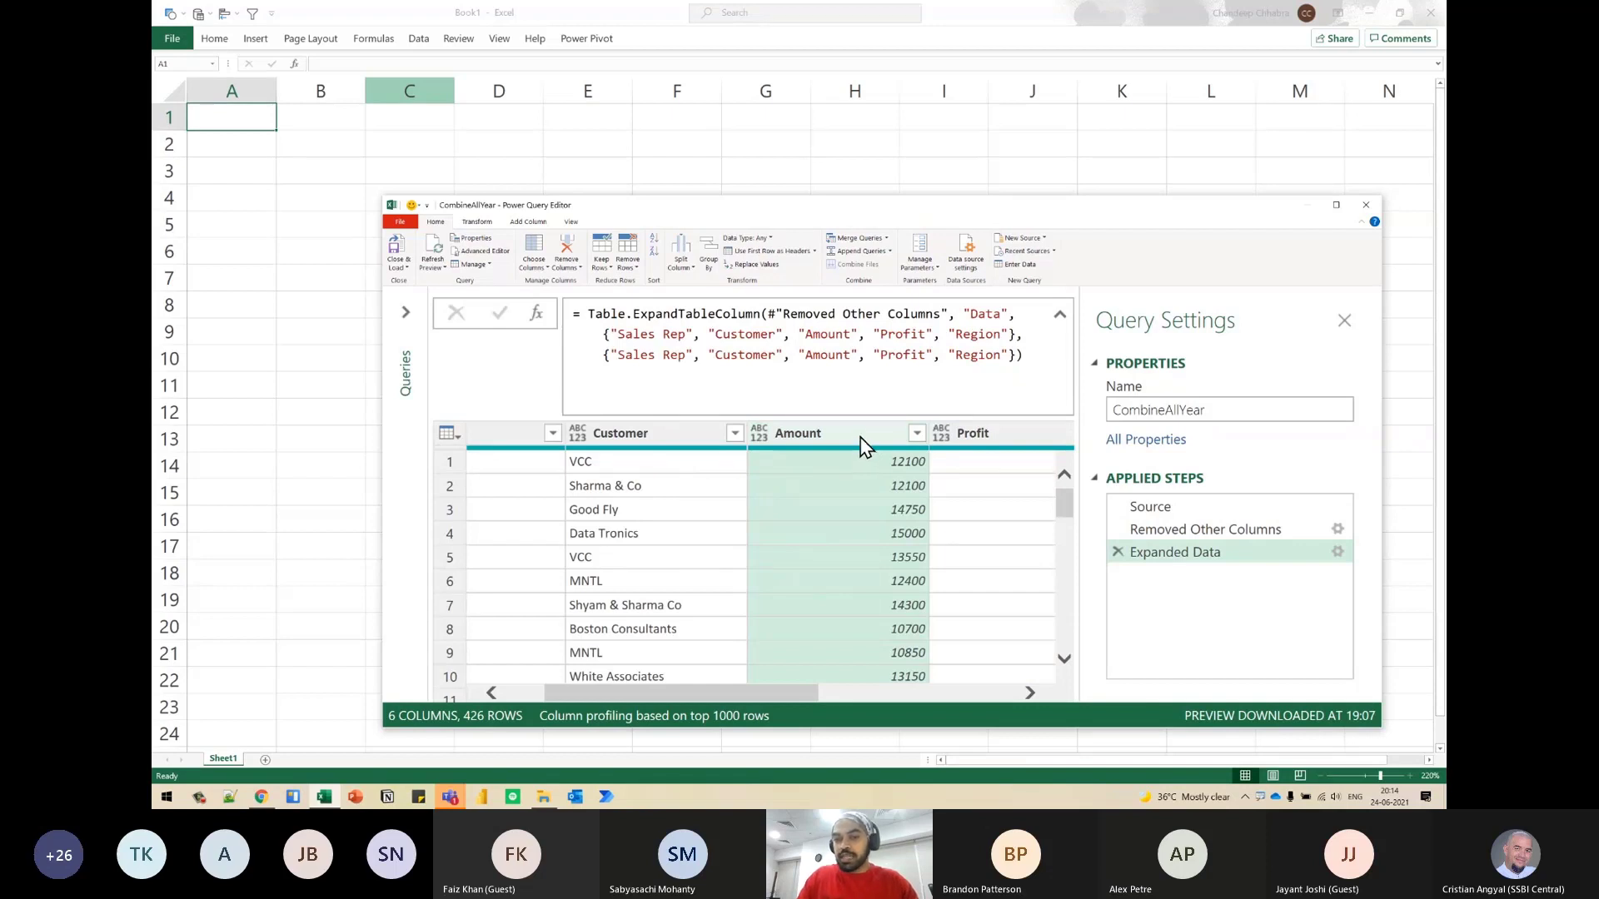
- Review the expanded columns across to Name and mark the two column-name lists in the expand formula
{"action": "scroll", "coordinate": [862, 444], "scroll_direction": "right", "scroll_amount": 5}
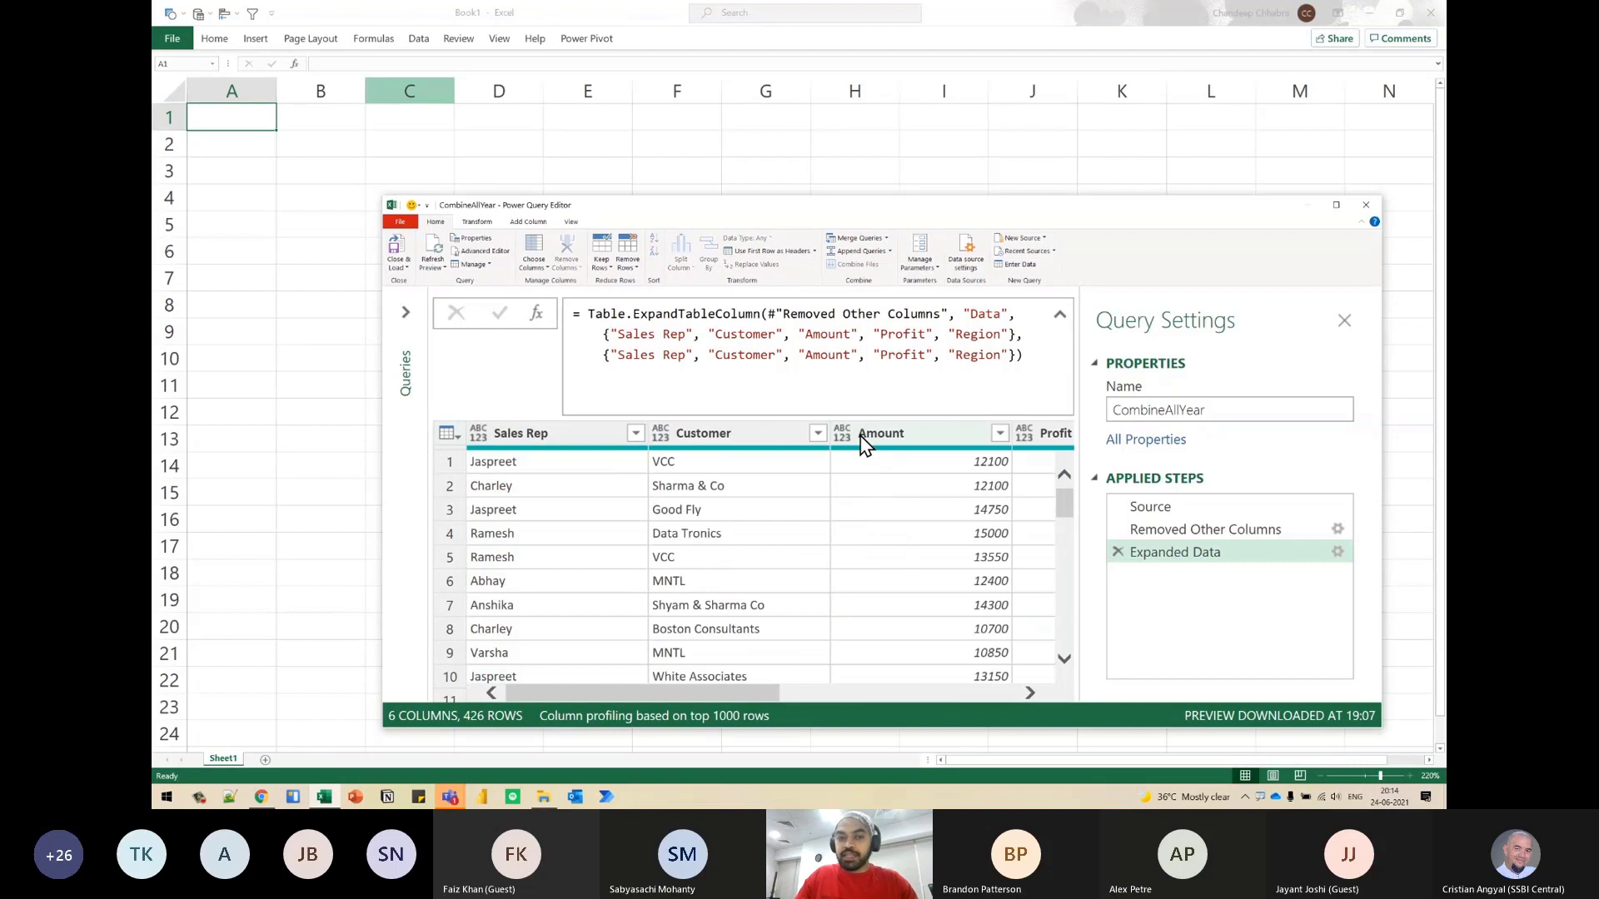
{"action": "left_click", "coordinate": [884, 432]}
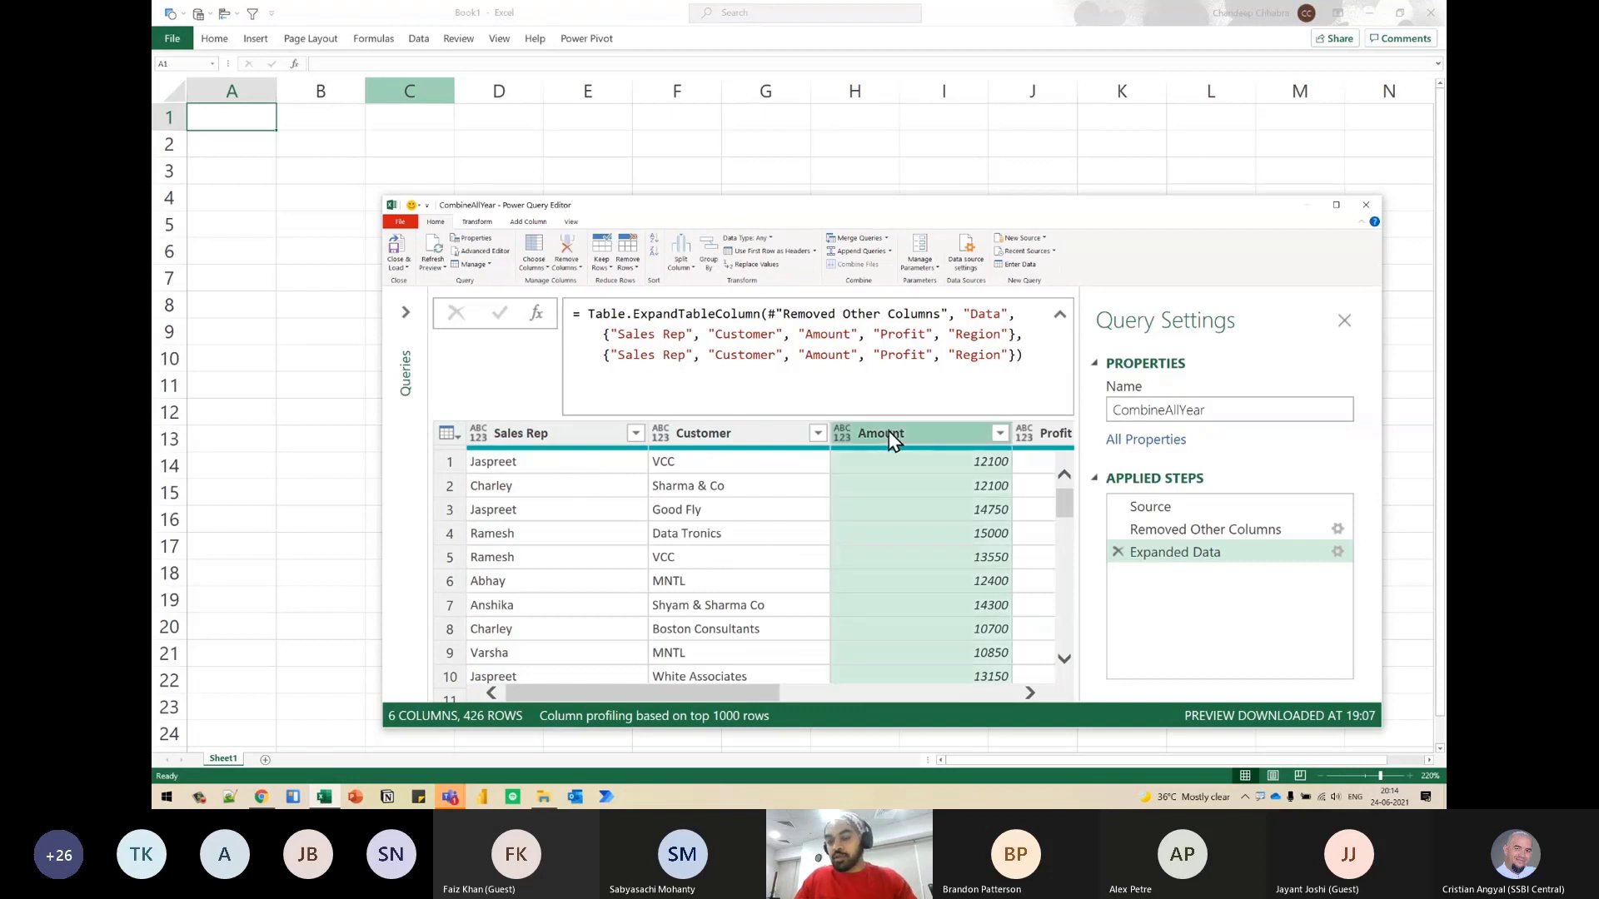
{"action": "key", "text": "Right"}
{"action": "key", "text": "Right"}
{"action": "key", "text": "Right"}
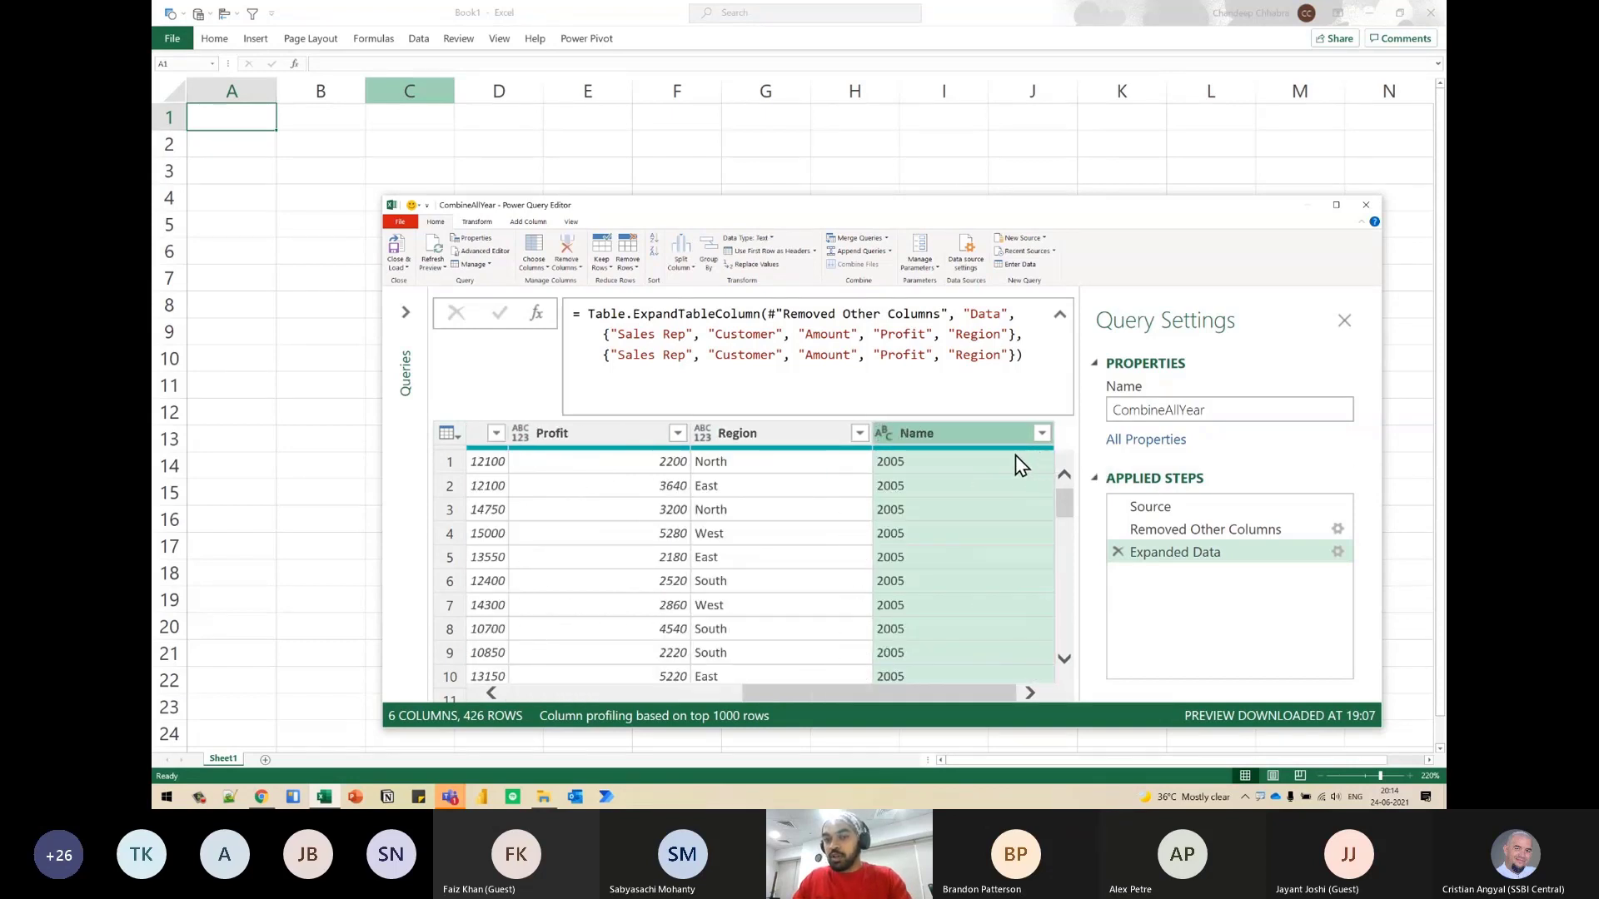
{"action": "key", "text": "Left"}
{"action": "key", "text": "Left"}
{"action": "key", "text": "Left"}
{"action": "key", "text": "Left"}
{"action": "key", "text": "Left"}
{"action": "key", "text": "Left"}
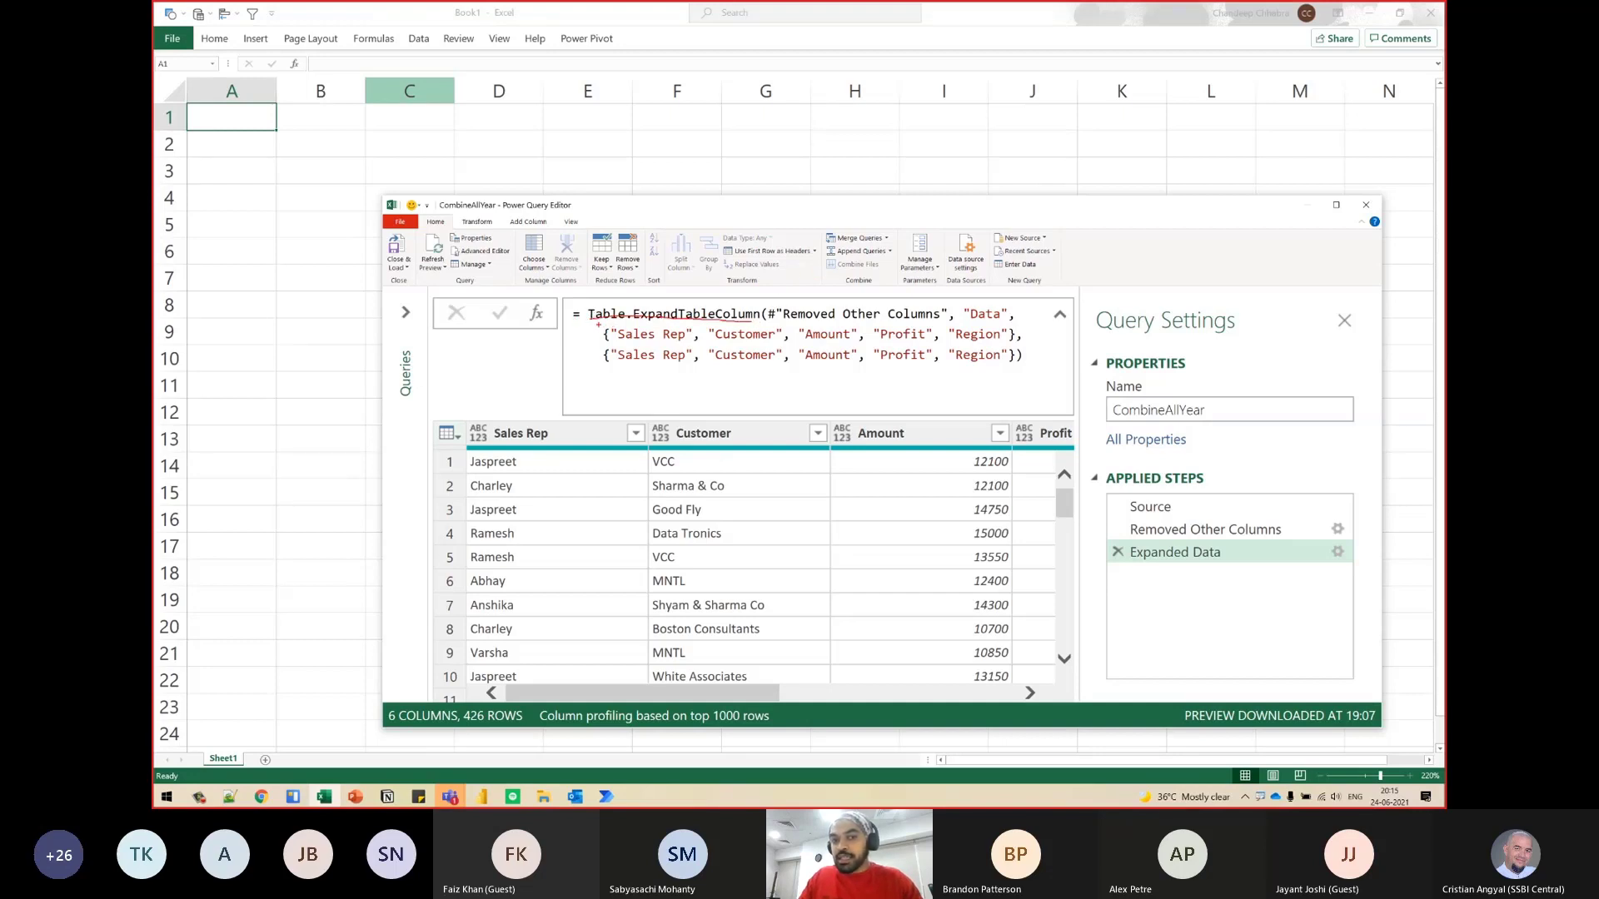
{"action": "mouse_move", "coordinate": [597, 324]}
{"action": "left_mouse_down"}
{"action": "mouse_move", "coordinate": [679, 354]}
{"action": "mouse_move", "coordinate": [1028, 370]}
{"action": "left_mouse_up"}
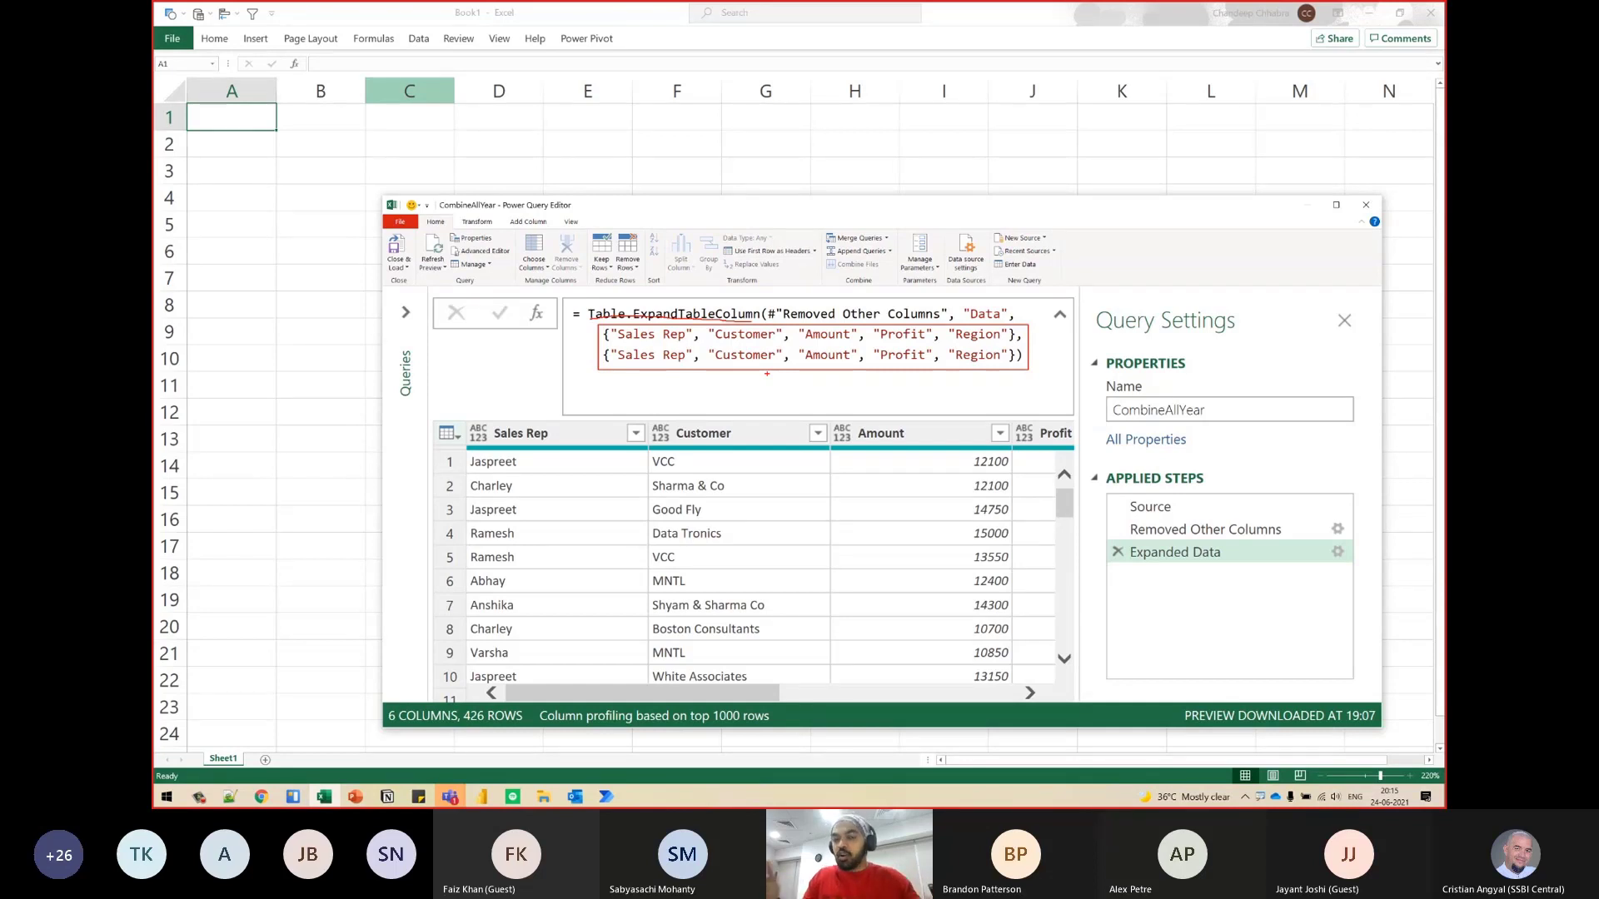
{"action": "key", "text": "Escape"}
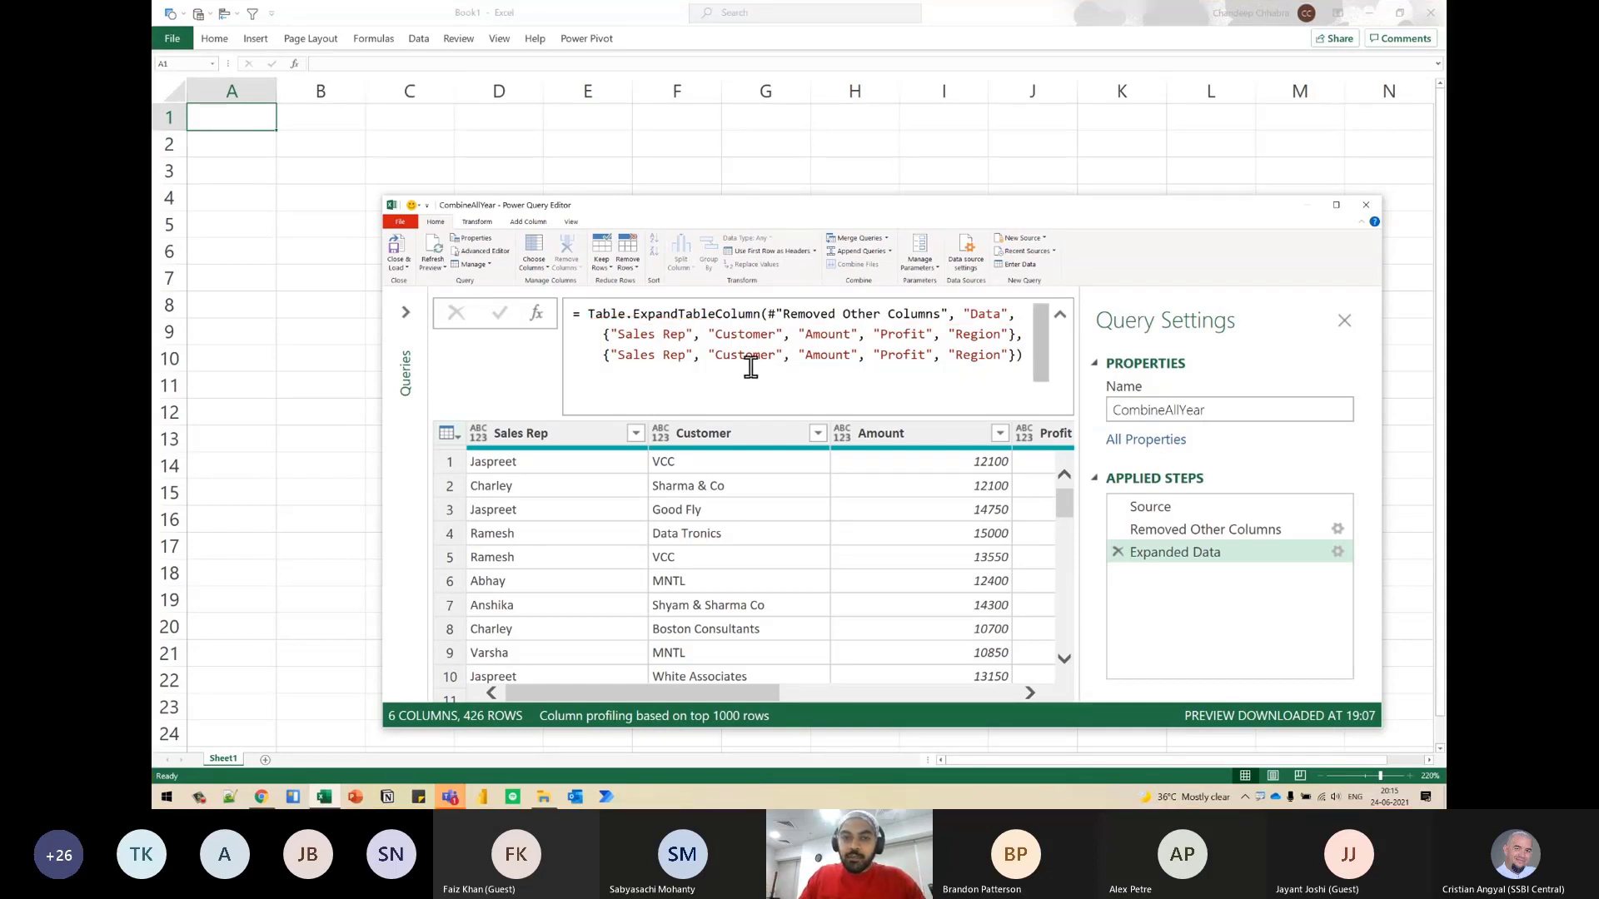
- Copy the whole Table.ExpandTableColumn formula of the Expanded Data step into a new Notepad document
{"action": "left_click", "coordinate": [610, 336]}
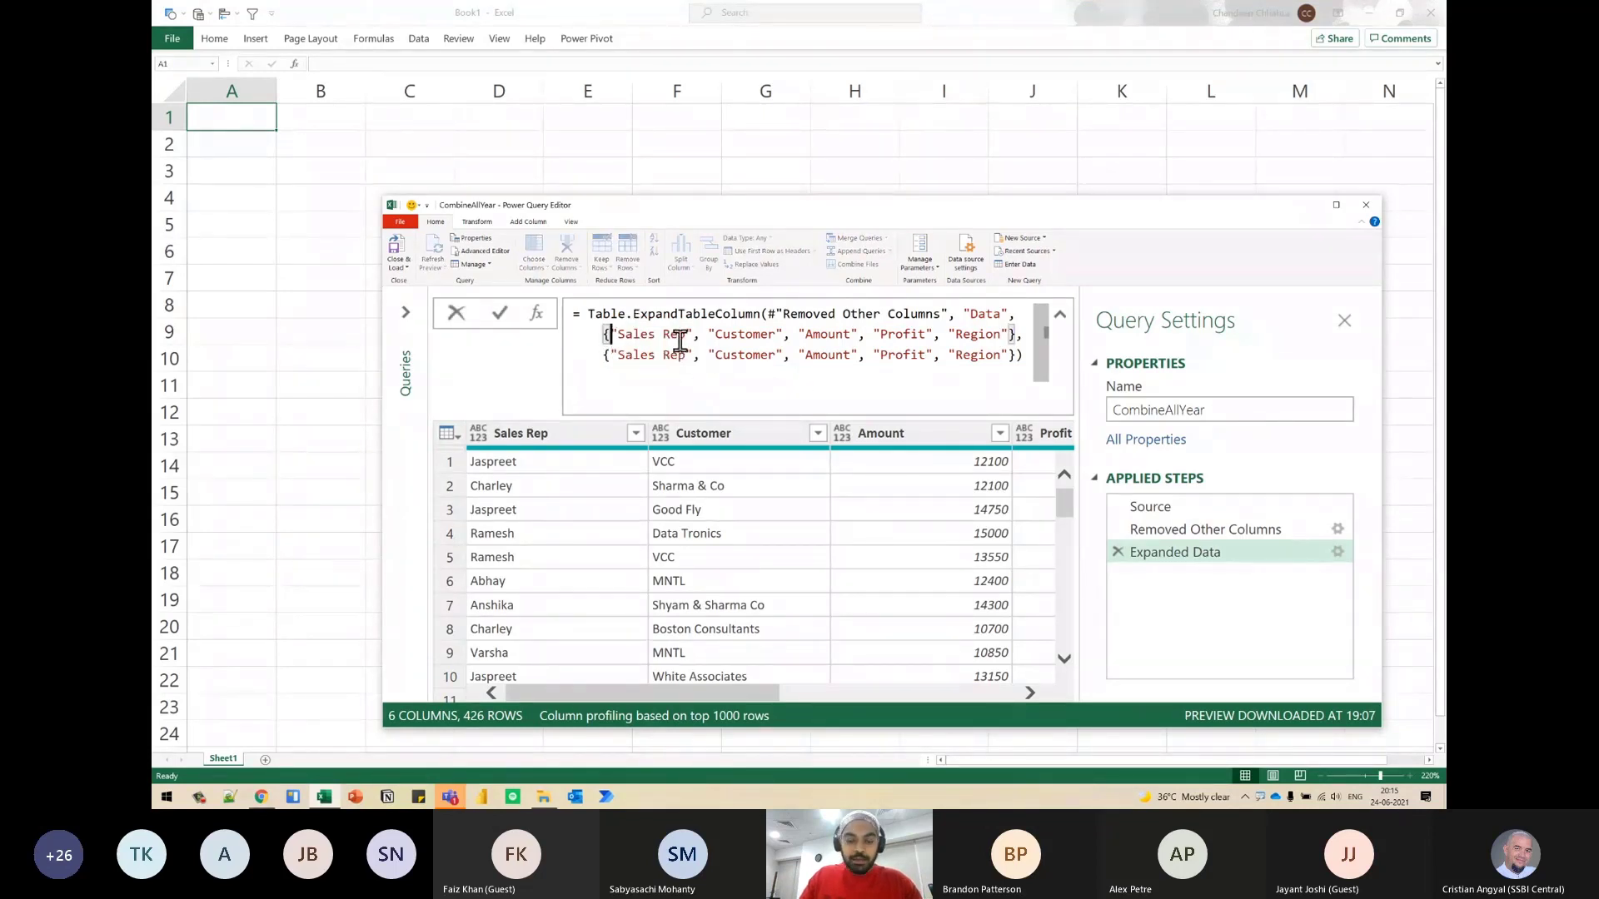
{"action": "key", "text": "ctrl+a"}
{"action": "key", "text": "ctrl+c"}
{"action": "key", "text": "super"}
{"action": "type", "text": "notepad"}
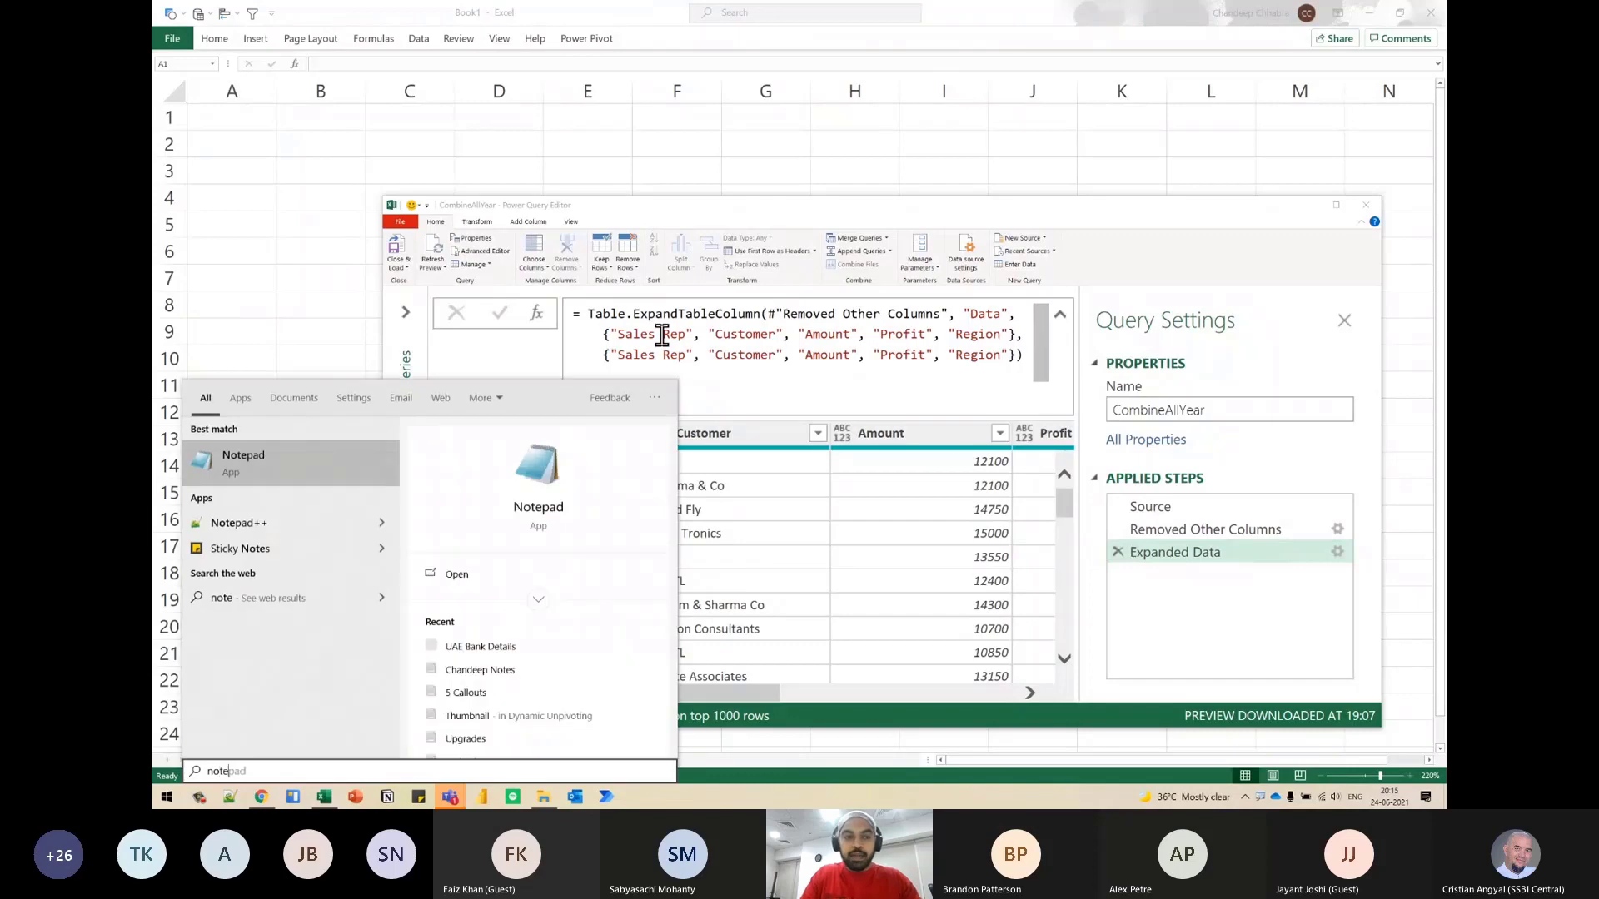
{"action": "key", "text": "Return"}
{"action": "key", "text": "ctrl+v"}
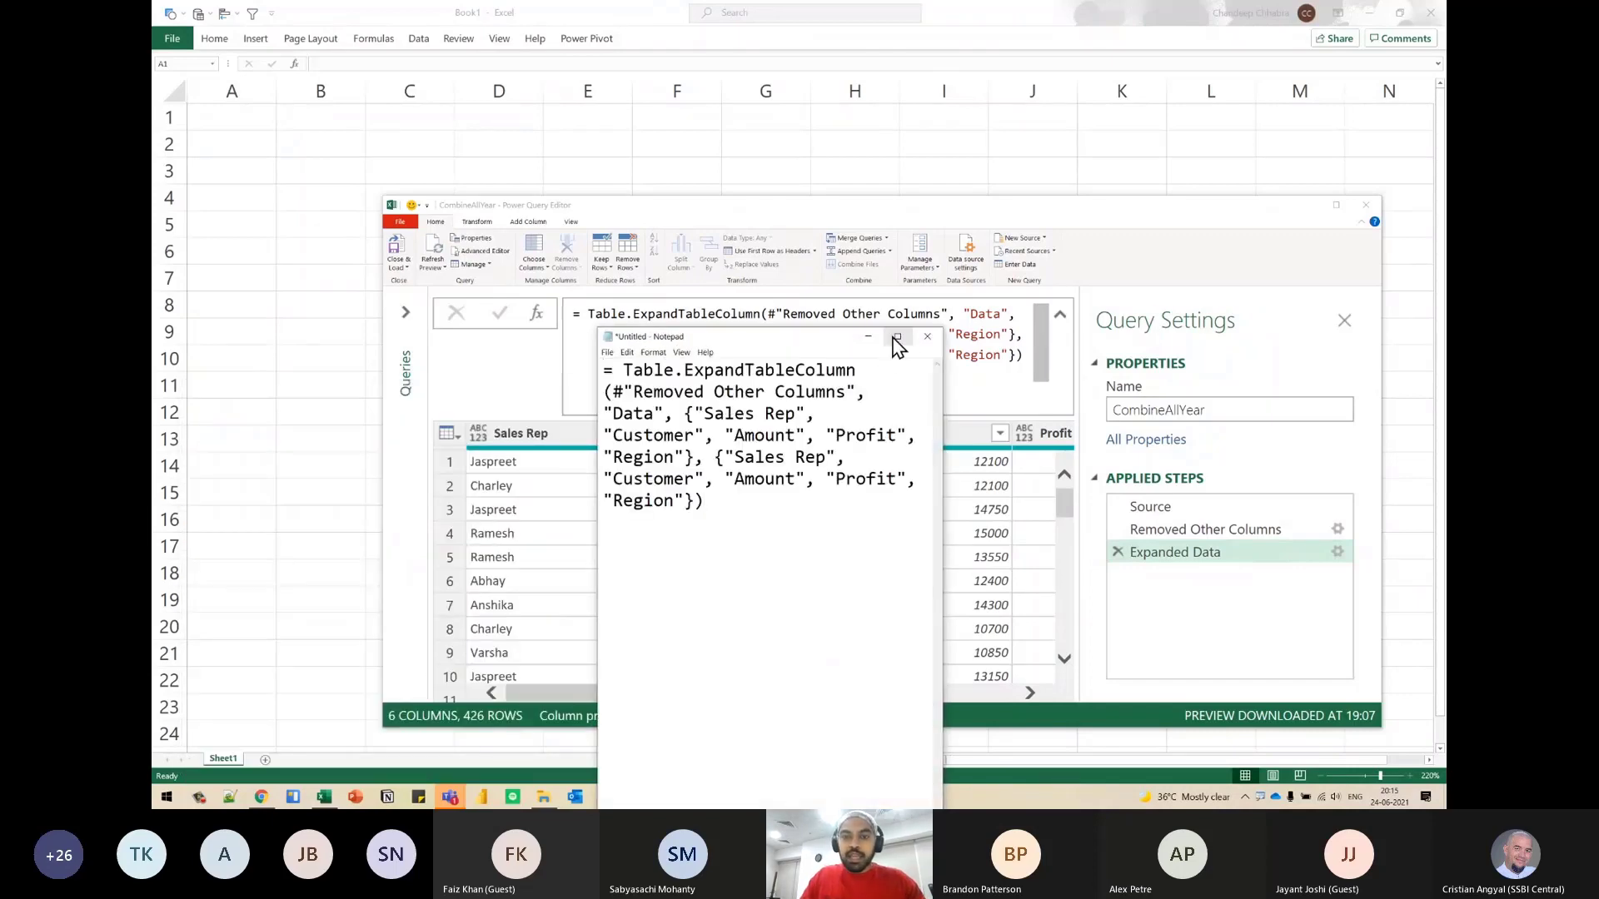
- Widen the Notepad window and break the formula into separate lines, with each column-name list on its own line
{"action": "left_click", "coordinate": [897, 336]}
{"action": "double_click", "coordinate": [569, 13]}
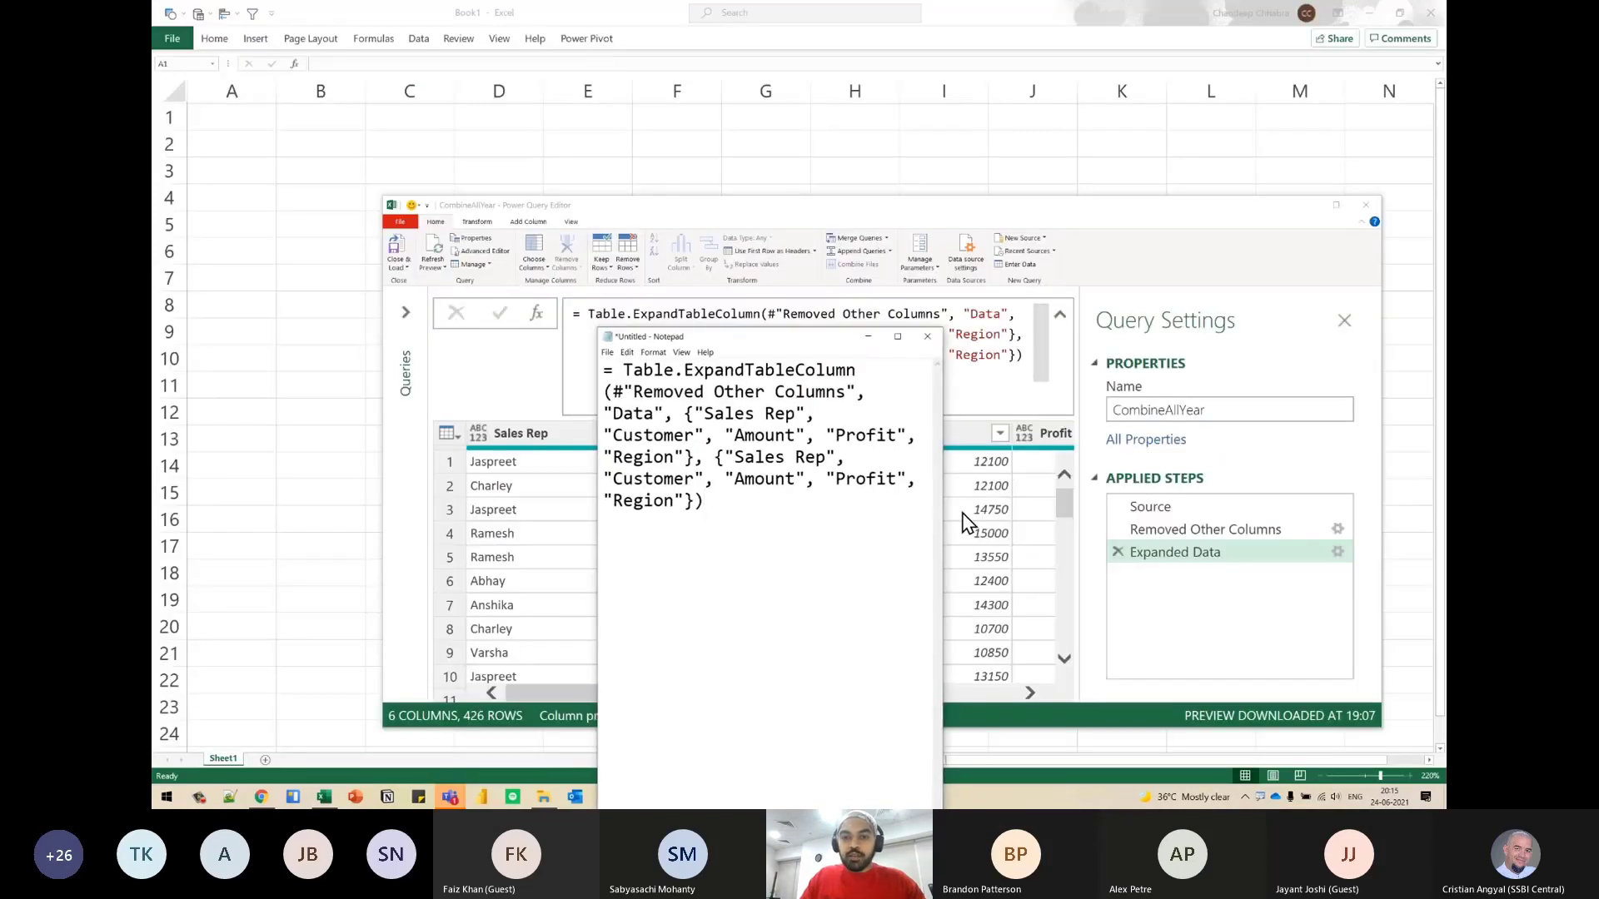
{"action": "left_click_drag", "start_coordinate": [941, 503], "coordinate": [1401, 470]}
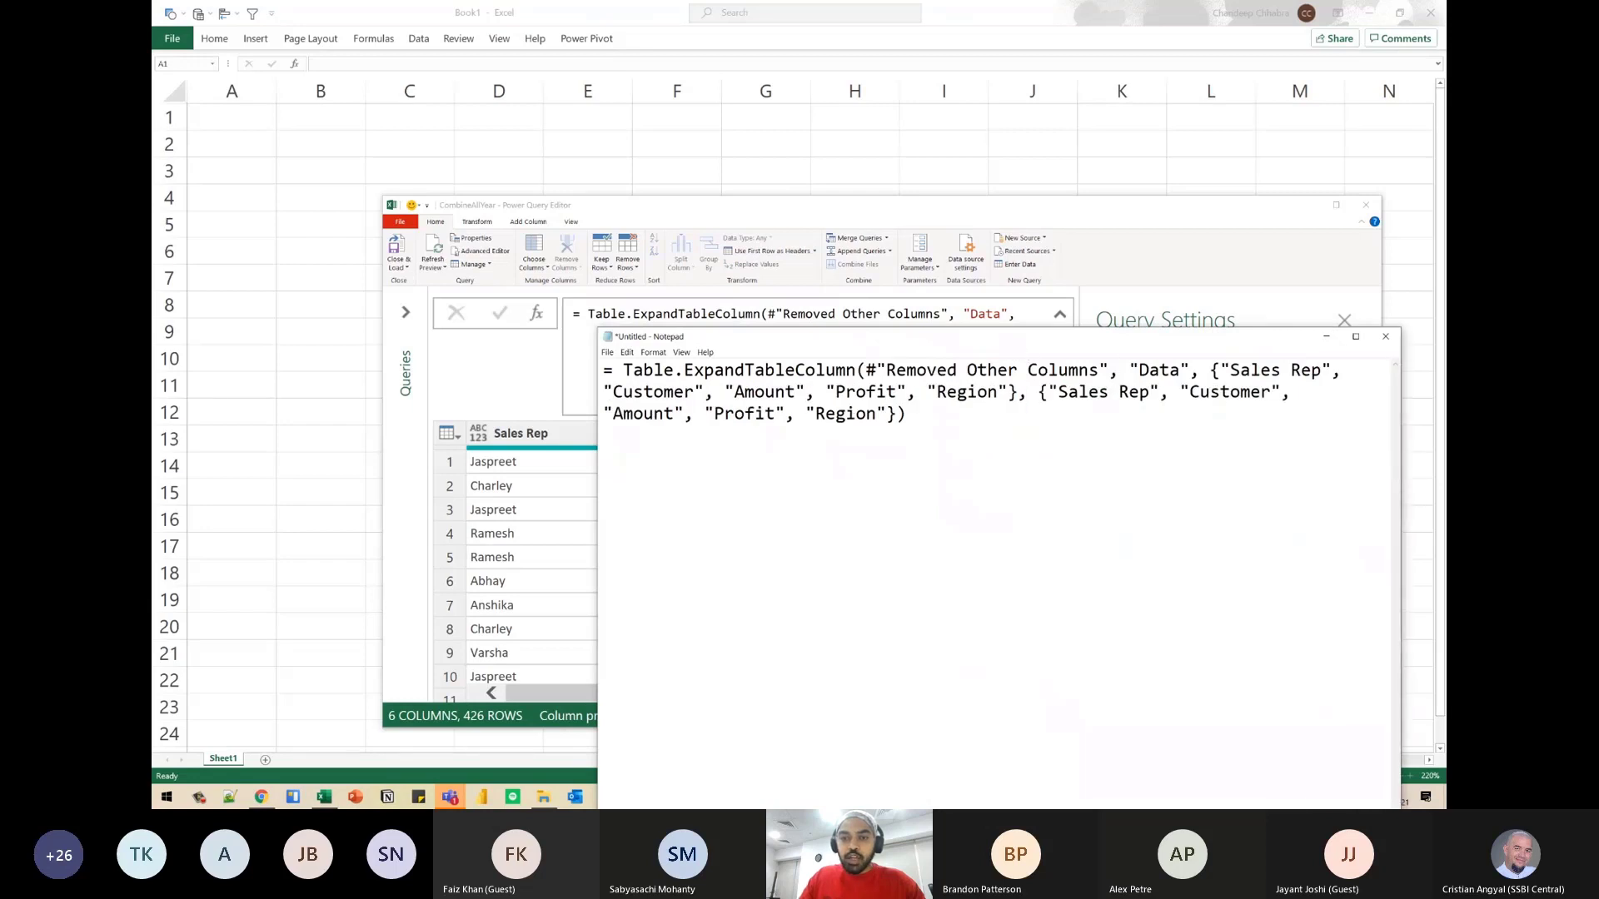
{"action": "left_click_drag", "start_coordinate": [1022, 336], "coordinate": [992, 301]}
{"action": "left_click", "coordinate": [858, 335]}
{"action": "key", "text": "Return"}
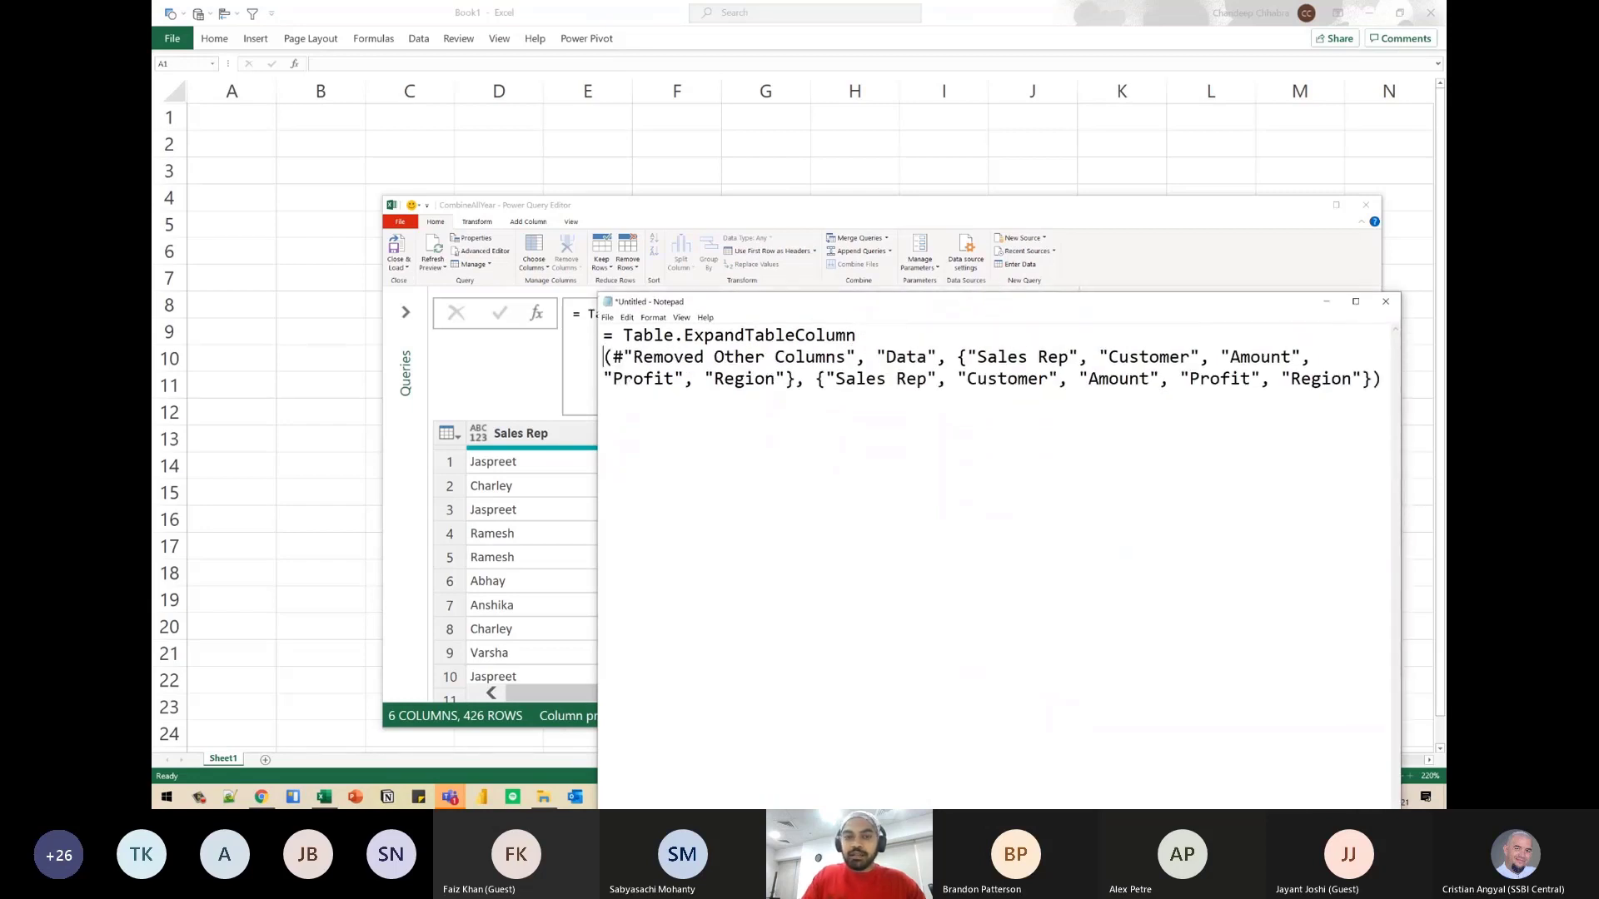
{"action": "key", "text": "Return"}
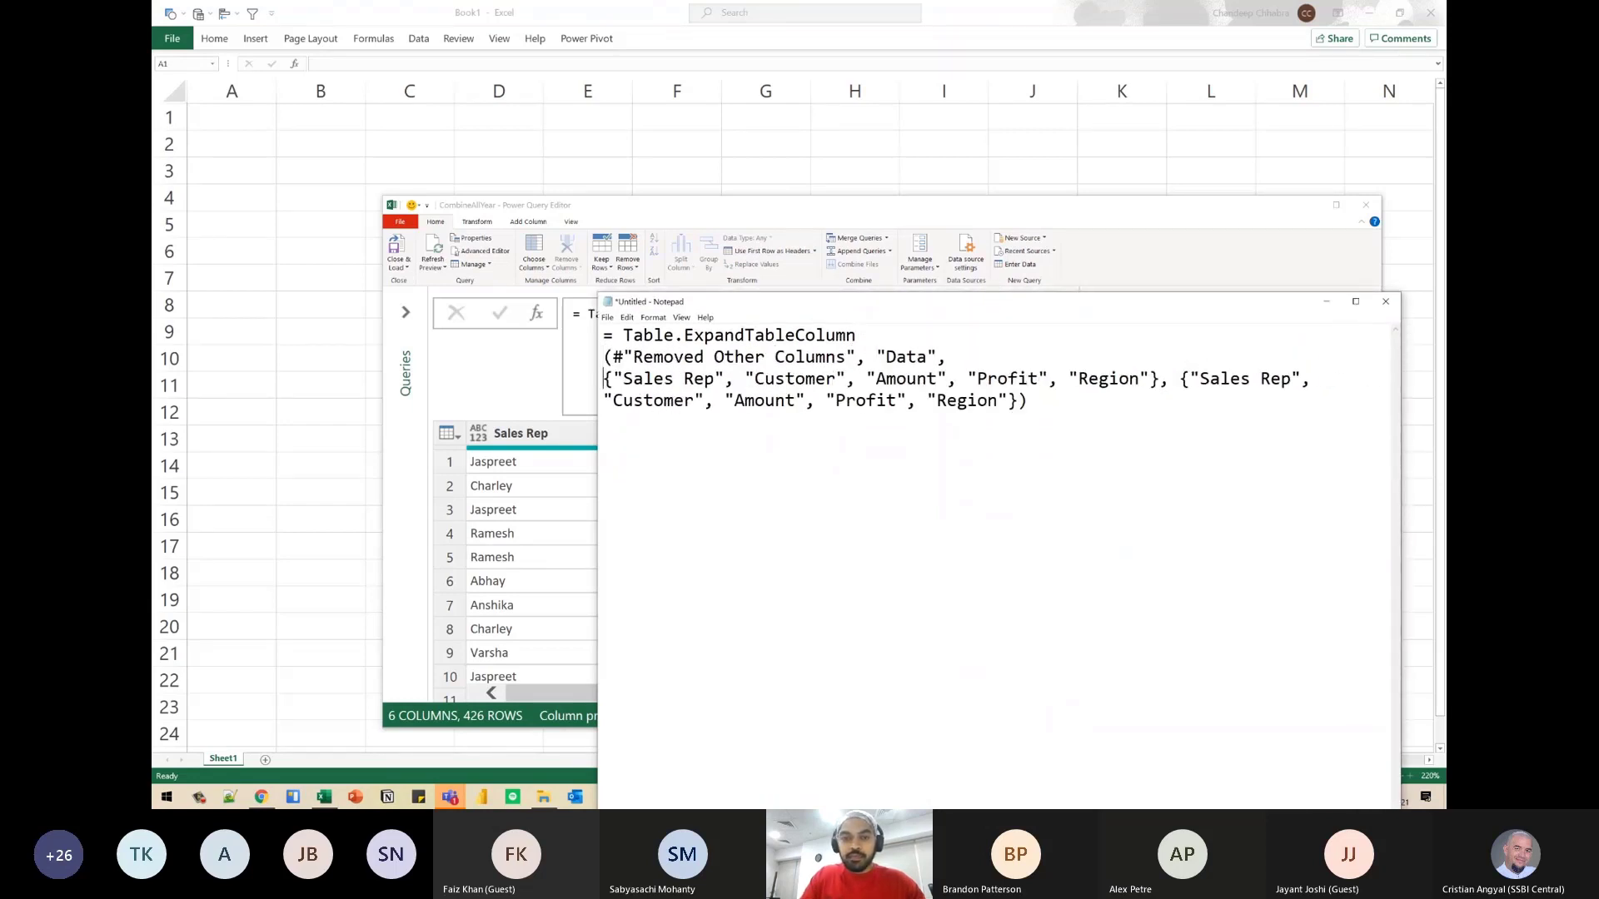
{"action": "key", "text": "Return"}
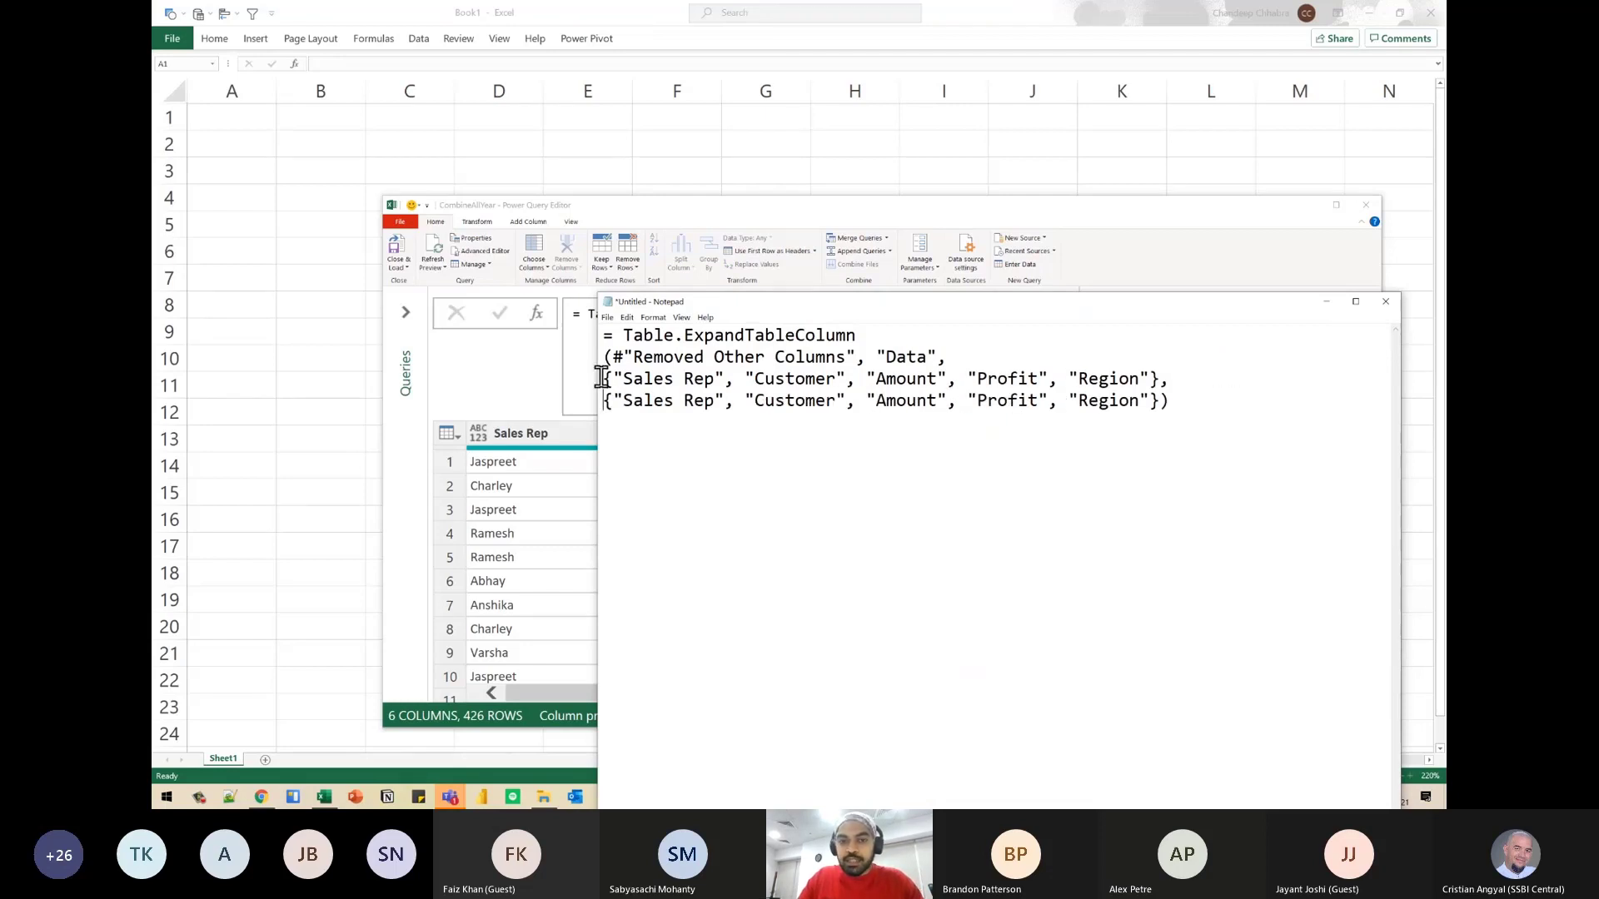
- Compare the first column-name list with the second one in the formula copy, matching Sales Rep and Customer
{"action": "left_click", "coordinate": [1160, 379], "text": "shift"}
{"action": "left_click_drag", "start_coordinate": [1160, 379], "coordinate": [1152, 379]}
{"action": "left_click_drag", "start_coordinate": [603, 379], "coordinate": [1139, 379]}
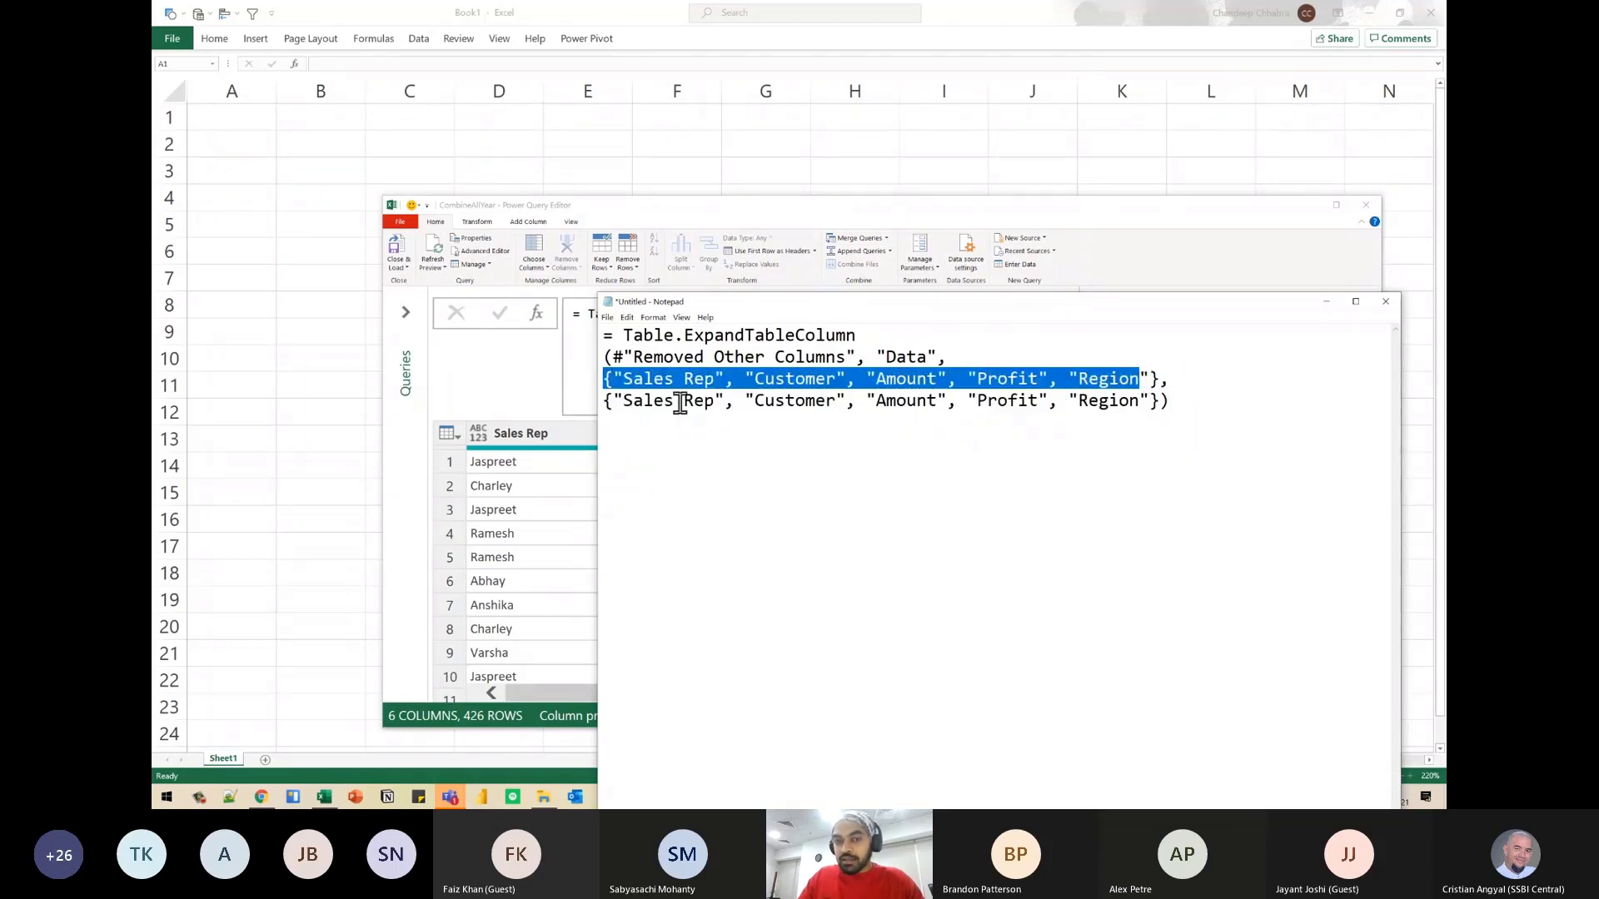
{"action": "left_click_drag", "start_coordinate": [604, 401], "coordinate": [613, 401]}
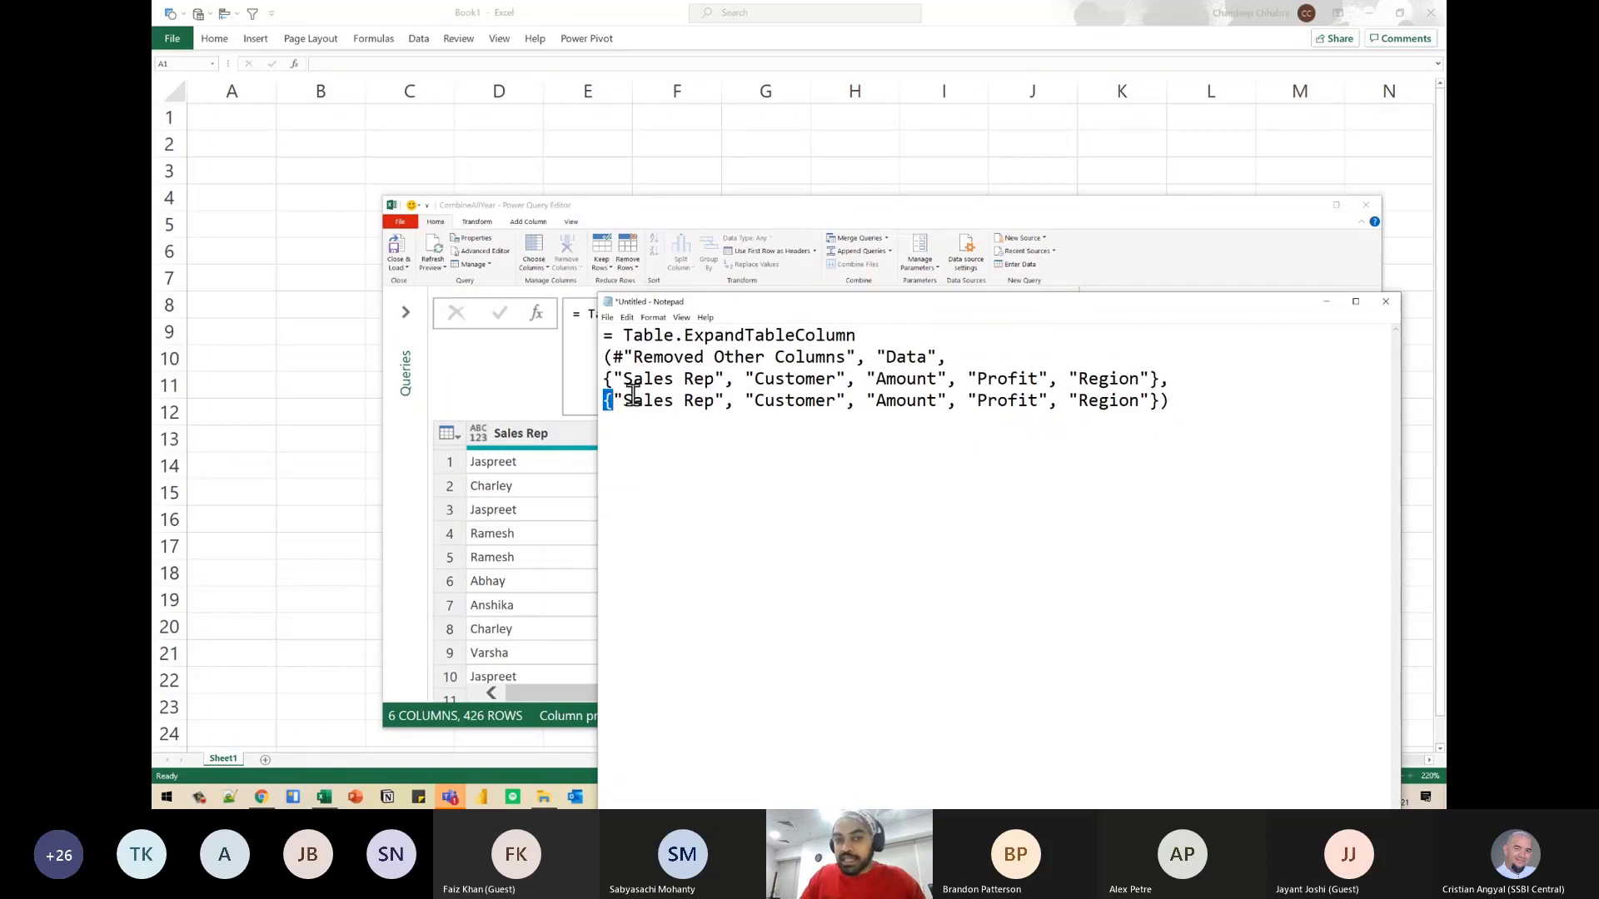
{"action": "left_click_drag", "start_coordinate": [632, 379], "coordinate": [681, 401]}
{"action": "left_click_drag", "start_coordinate": [775, 379], "coordinate": [804, 404]}
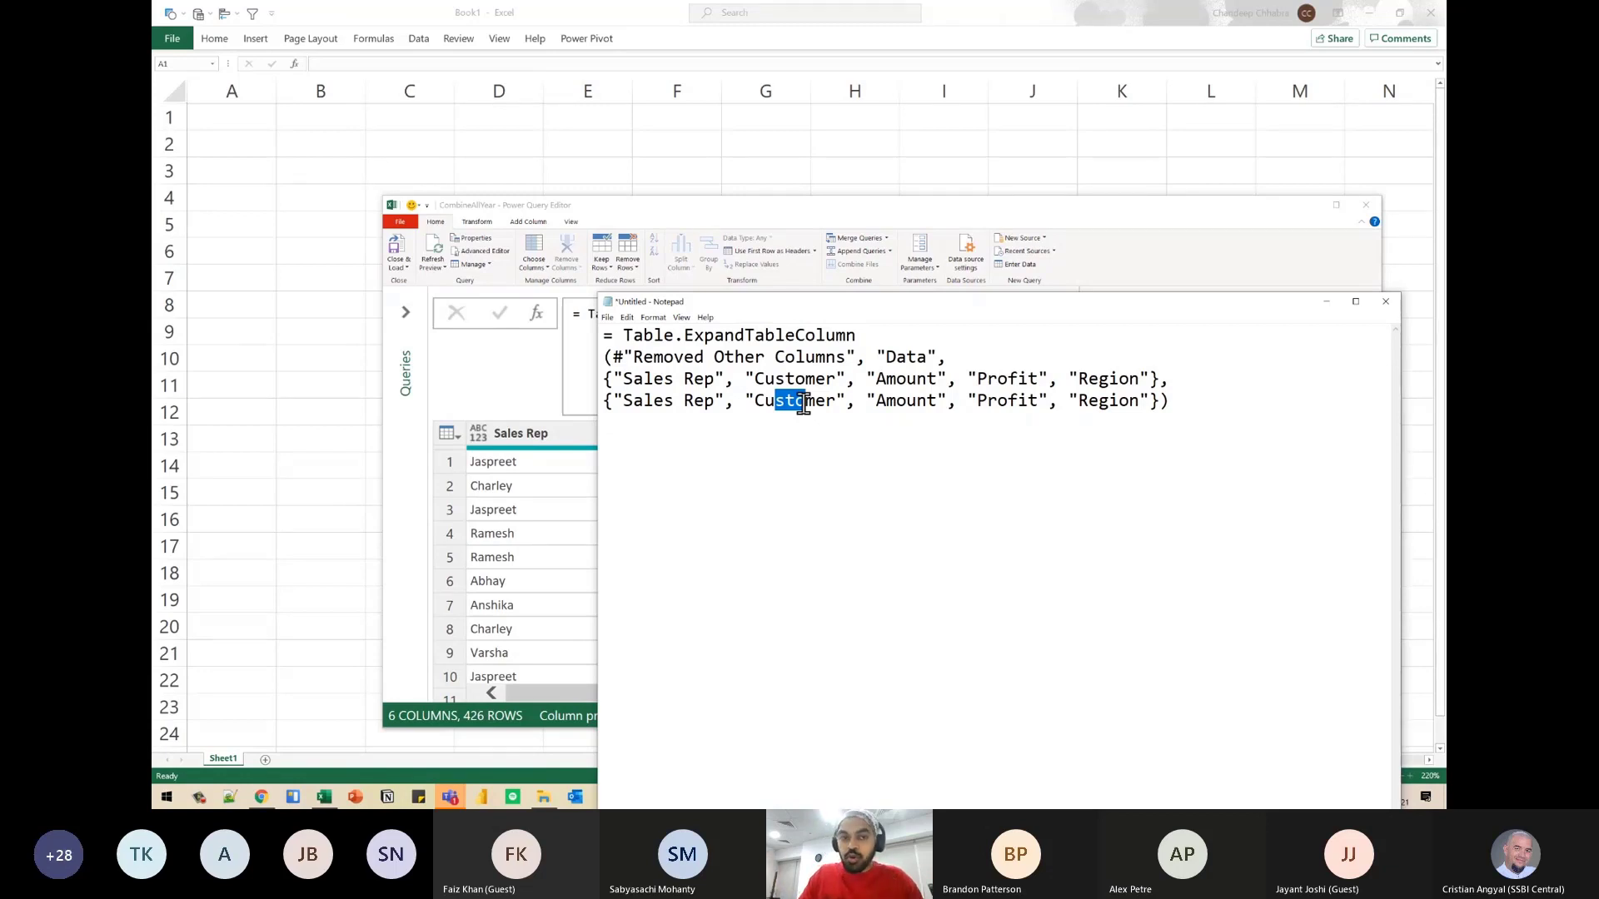
{"action": "left_click_drag", "start_coordinate": [603, 402], "coordinate": [1159, 419]}
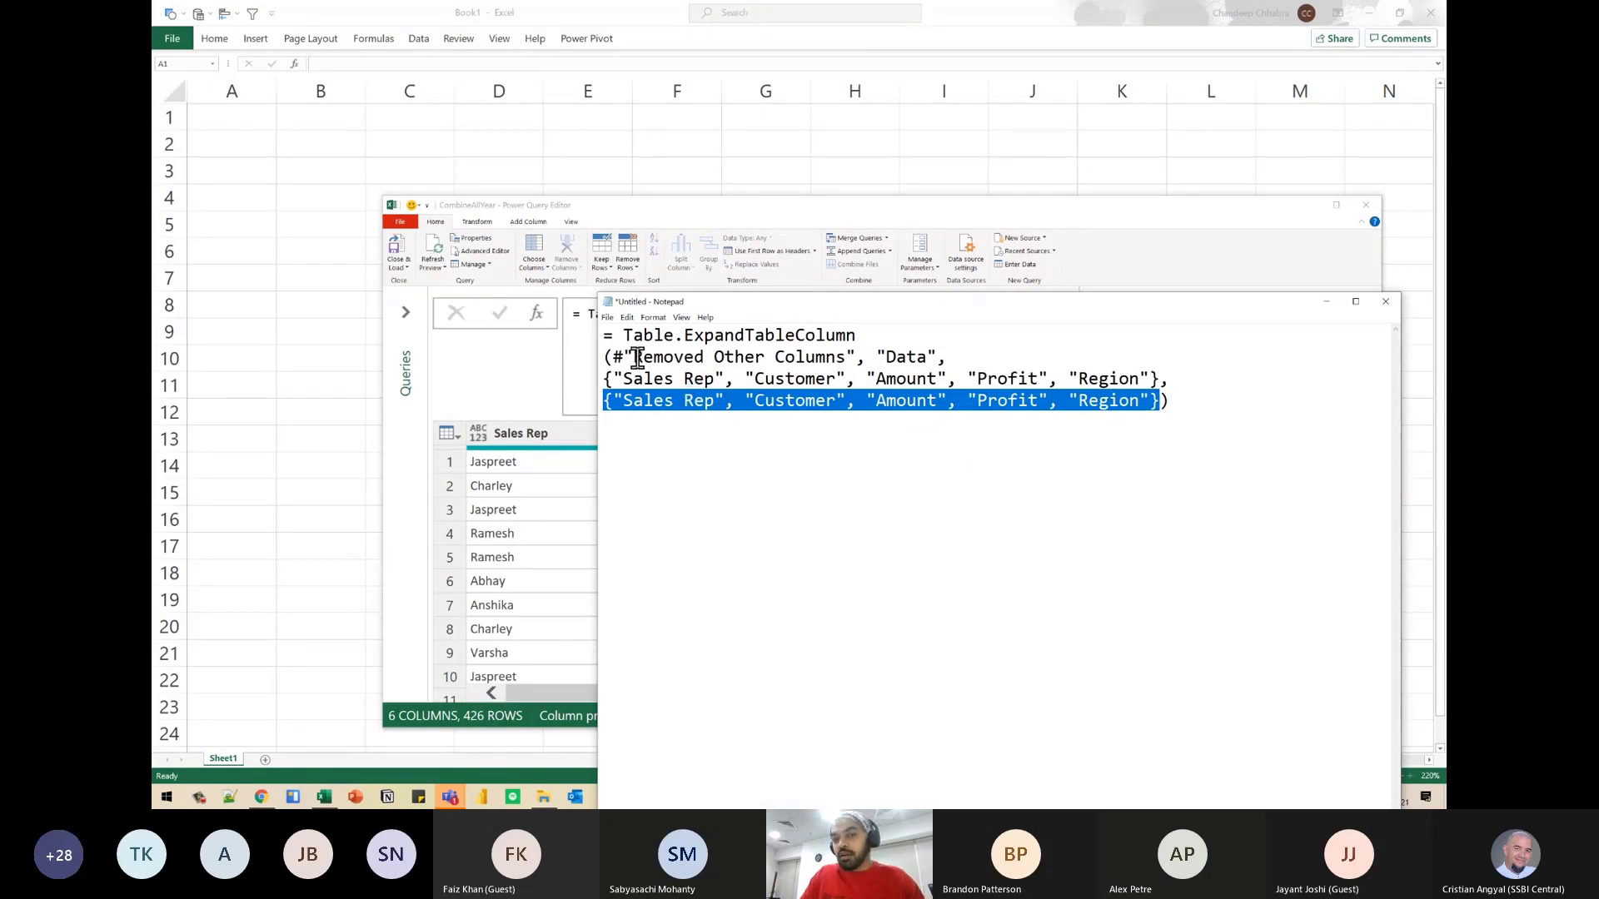
- Examine the formula's arguments: the Removed Other Columns table, the Data column and the first list of column names
{"action": "left_click_drag", "start_coordinate": [634, 358], "coordinate": [786, 364]}
{"action": "left_click_drag", "start_coordinate": [895, 360], "coordinate": [918, 364]}
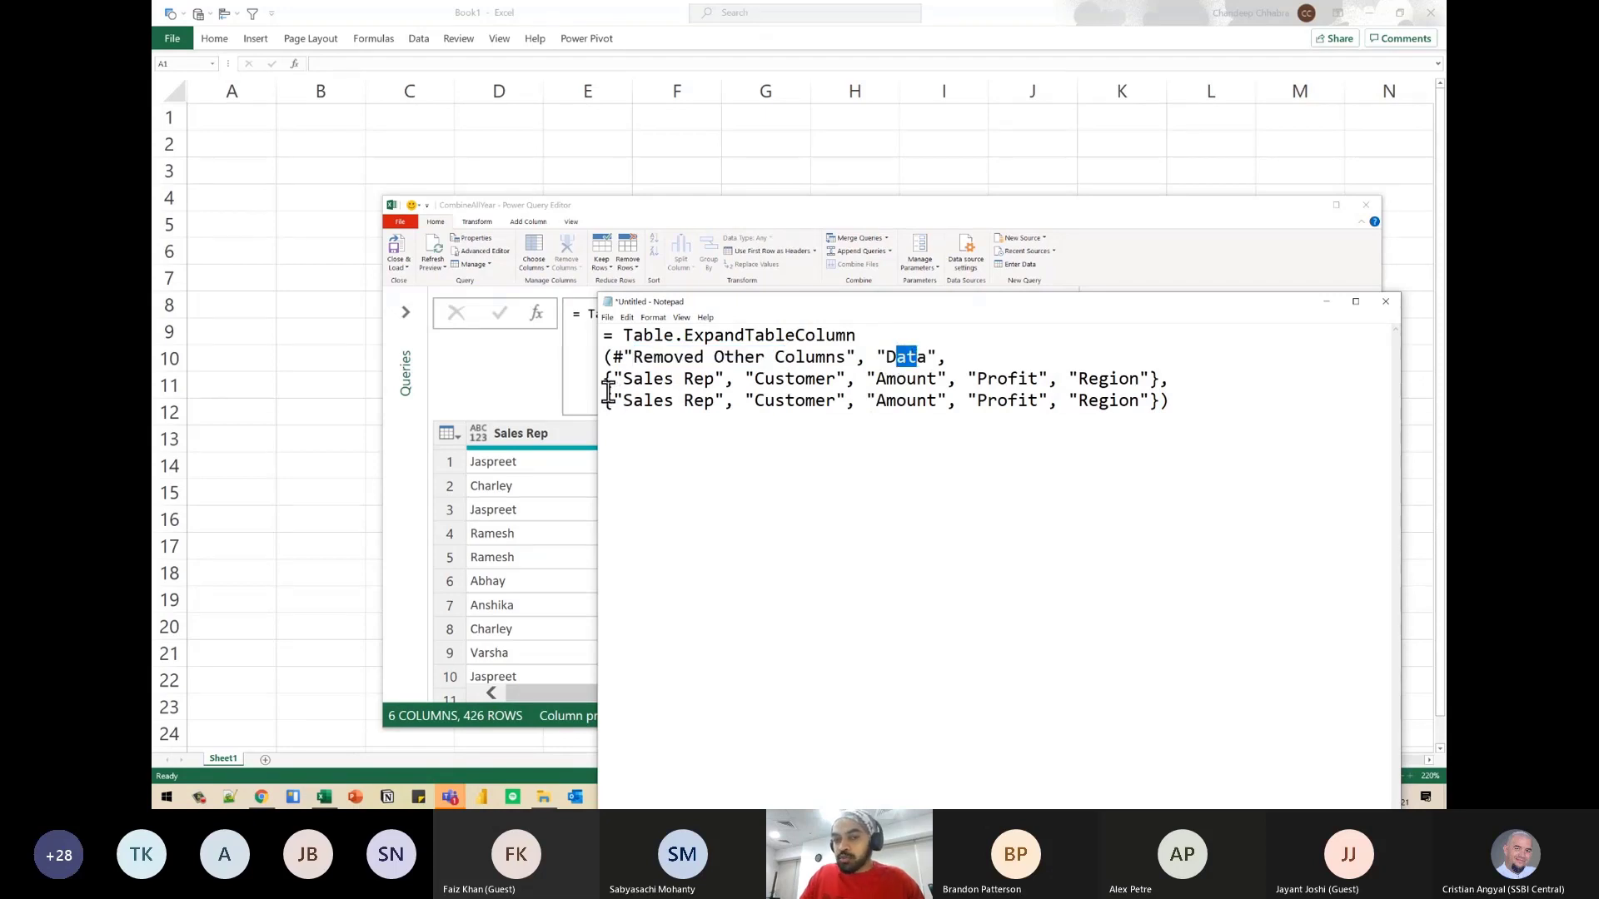
{"action": "left_click_drag", "start_coordinate": [629, 379], "coordinate": [696, 382]}
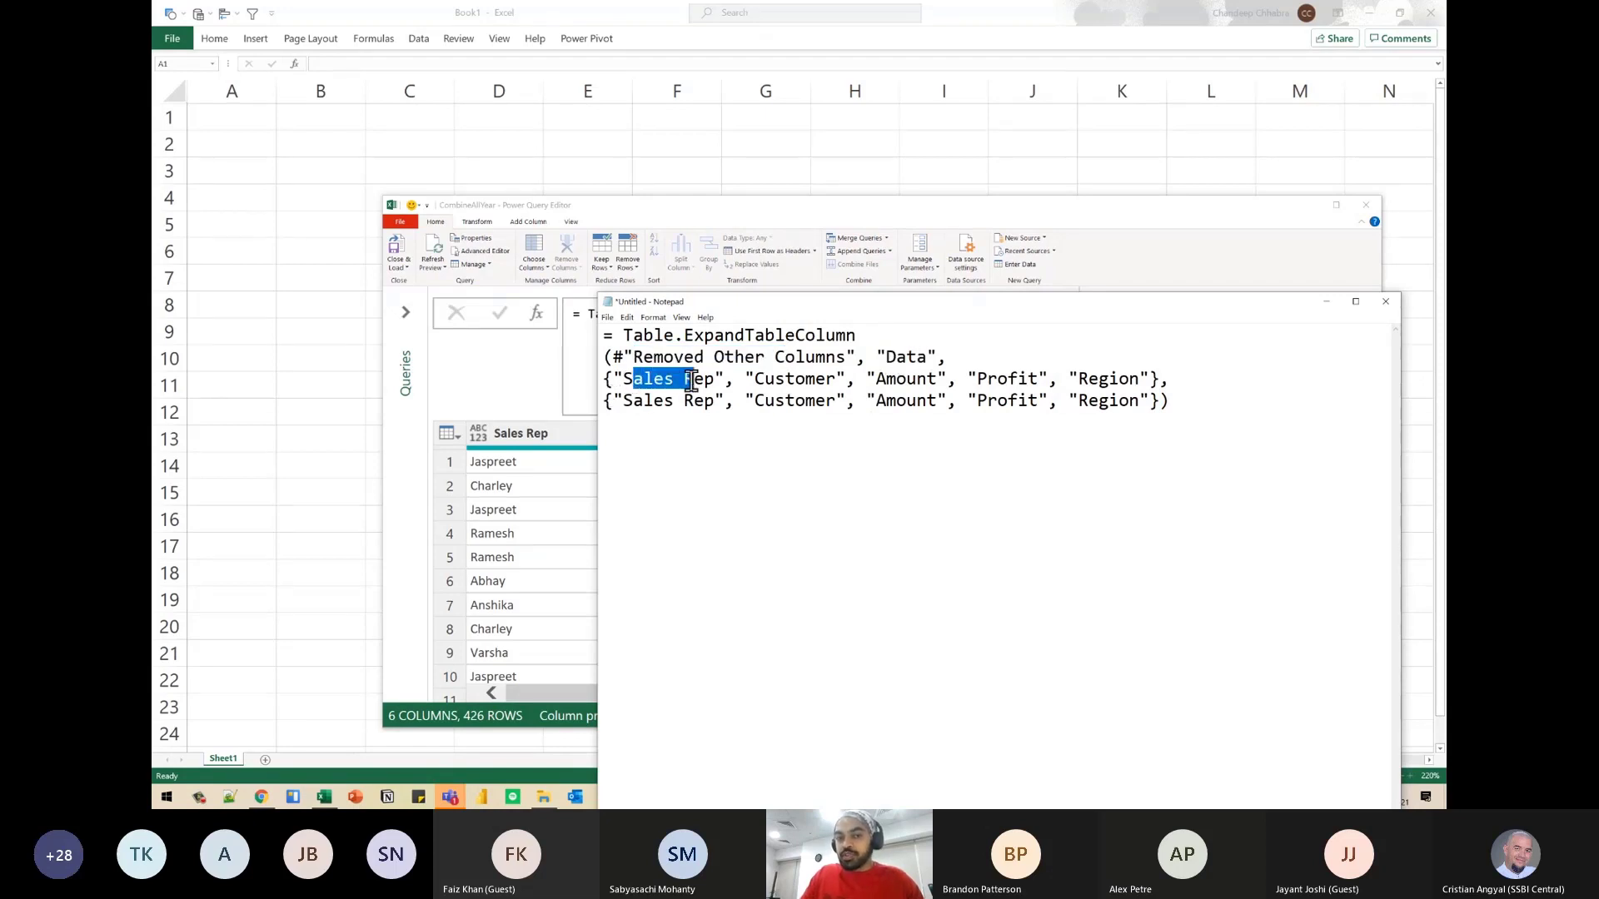
{"action": "left_click", "coordinate": [799, 385]}
{"action": "left_click_drag", "start_coordinate": [1107, 378], "coordinate": [607, 383]}
{"action": "left_click", "coordinate": [1159, 381]}
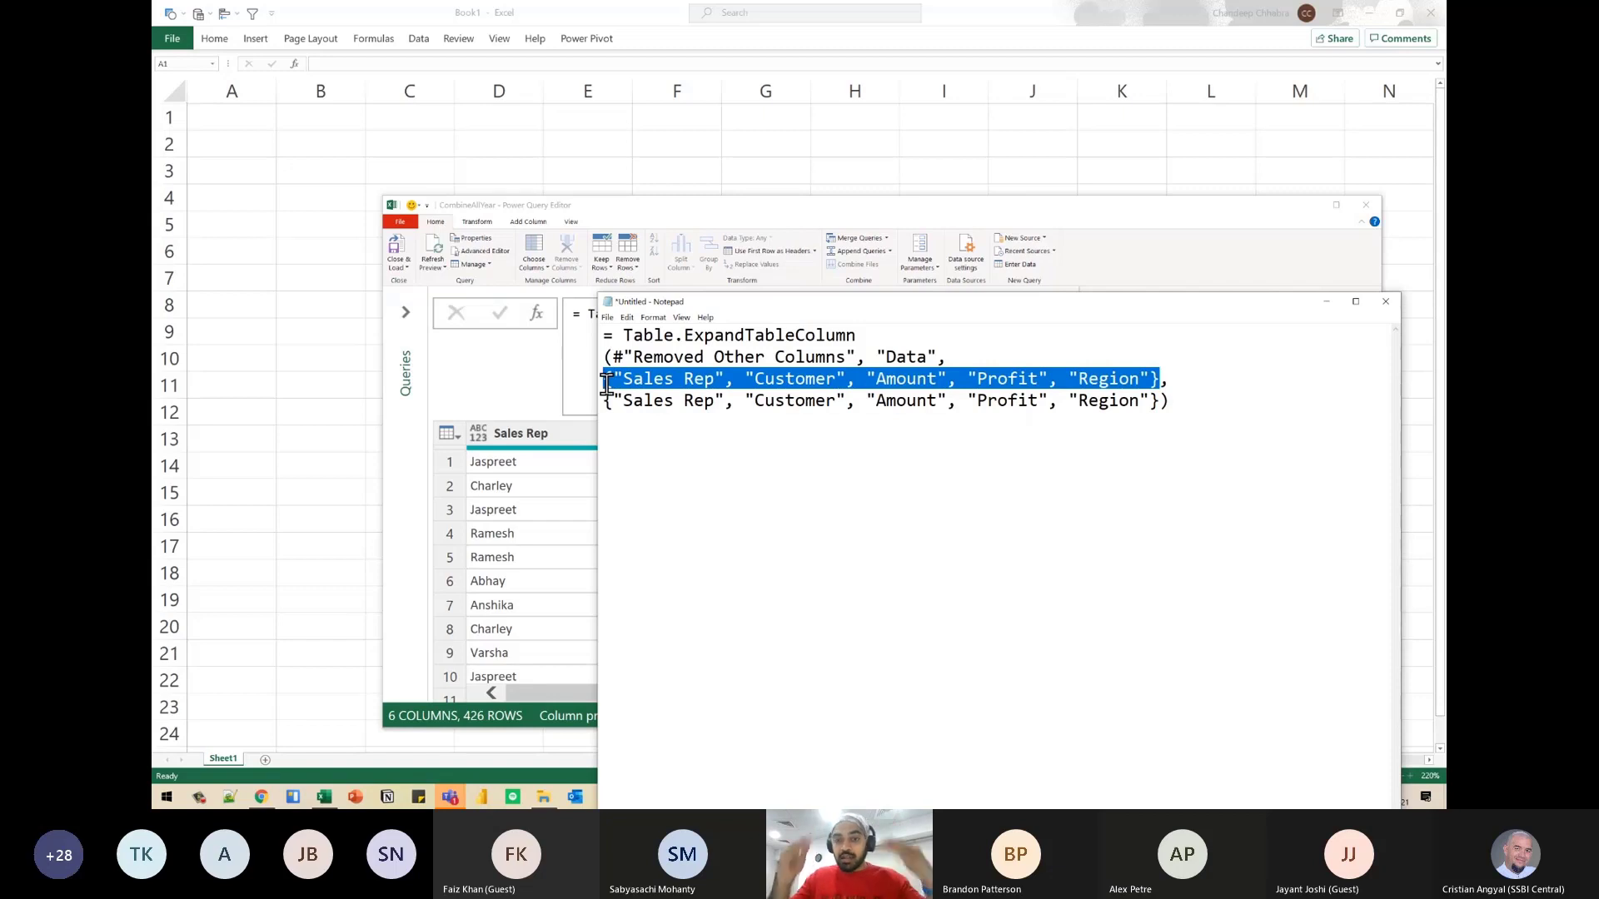
- Minimize Notepad and load the SourceExcel and CombineAllYear queries into worksheets of Book1
{"action": "left_click", "coordinate": [1328, 302]}
{"action": "left_click", "coordinate": [406, 244]}
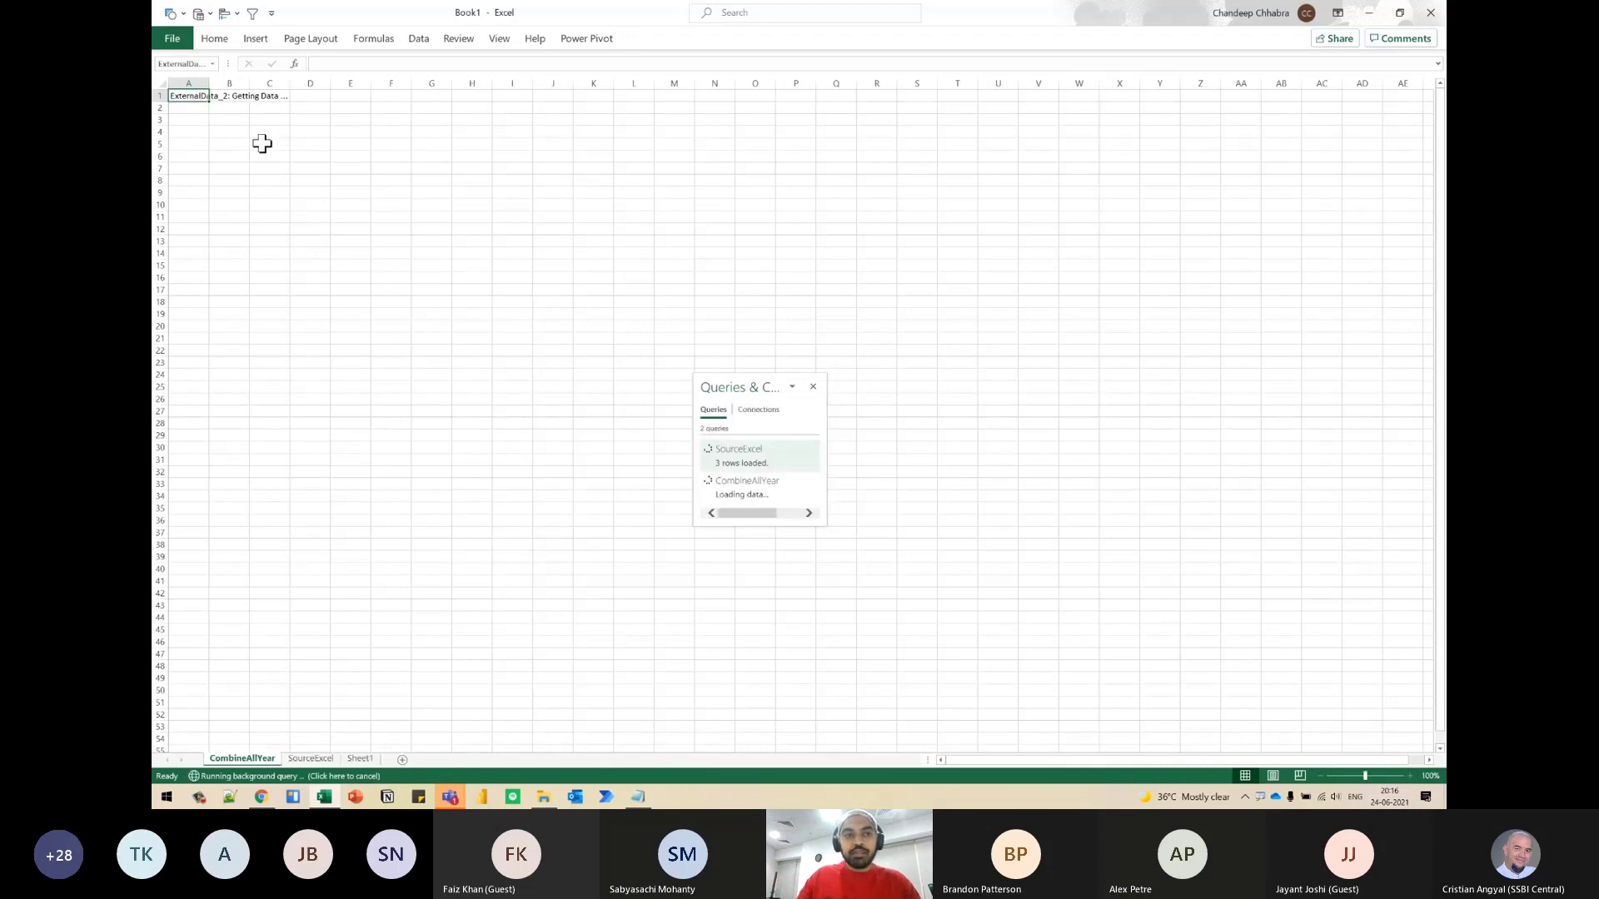
{"action": "scroll", "coordinate": [292, 218], "scroll_direction": "up", "scroll_amount": 5, "text": "ctrl"}
{"action": "scroll", "coordinate": [310, 250], "scroll_direction": "up", "scroll_amount": 1, "text": "ctrl"}
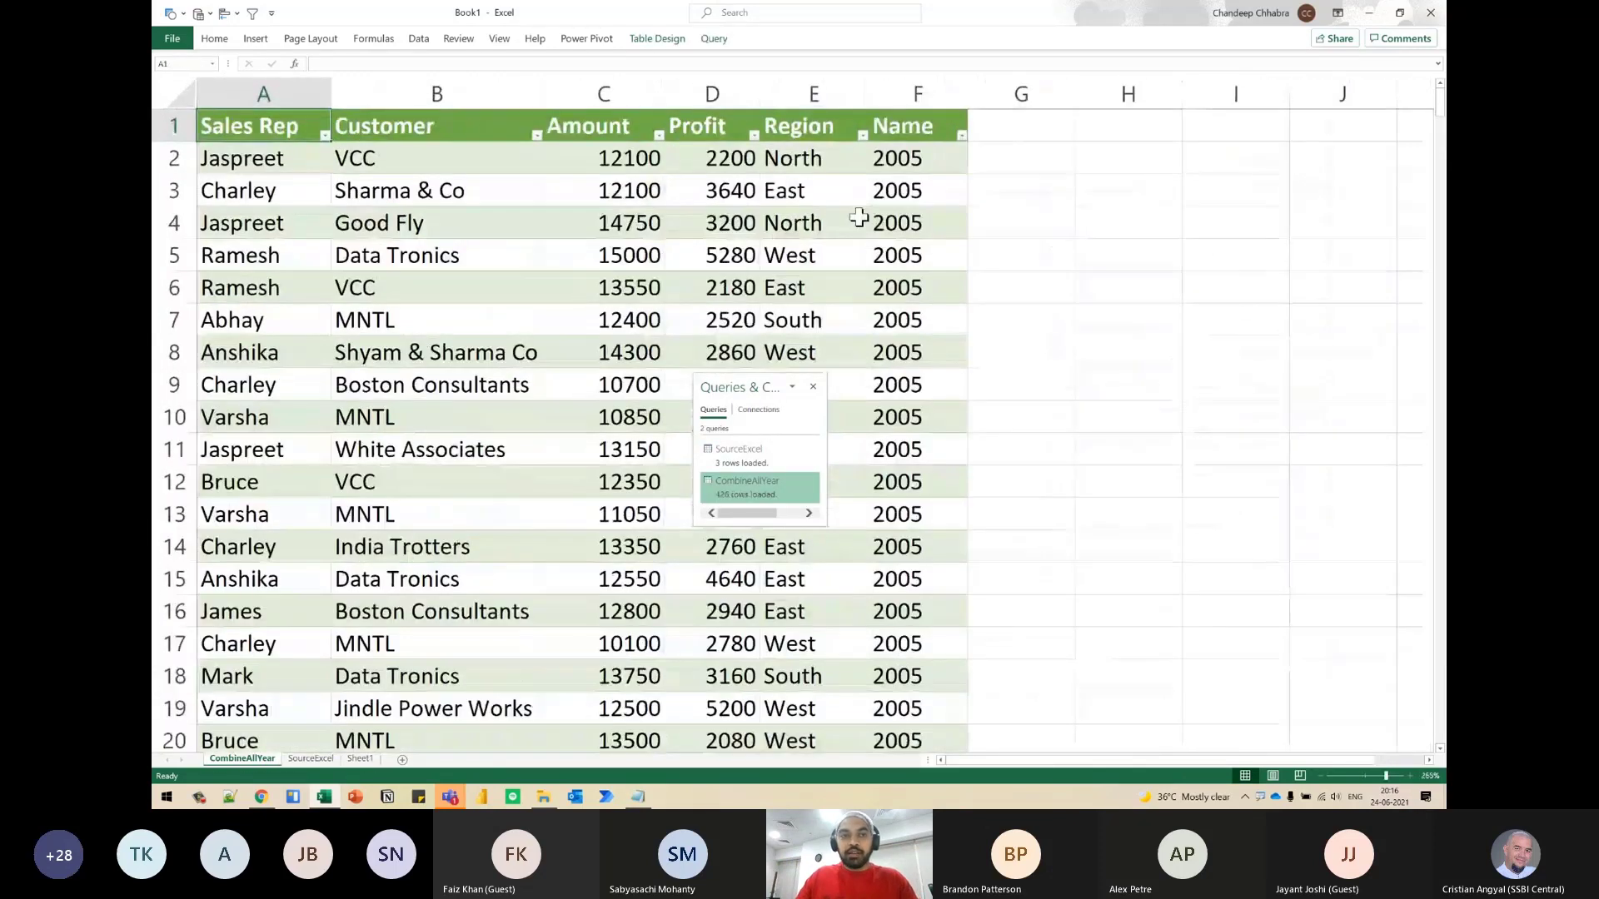
- Switch to File Explorer and open the Data workbook from the Romania PUG - PQ Tricks folder
{"action": "key", "text": "alt+Tab"}
{"action": "key", "text": "Tab"}
{"action": "key", "text": "Tab"}
{"action": "key", "text": "Tab"}
{"action": "key", "text": "Tab"}
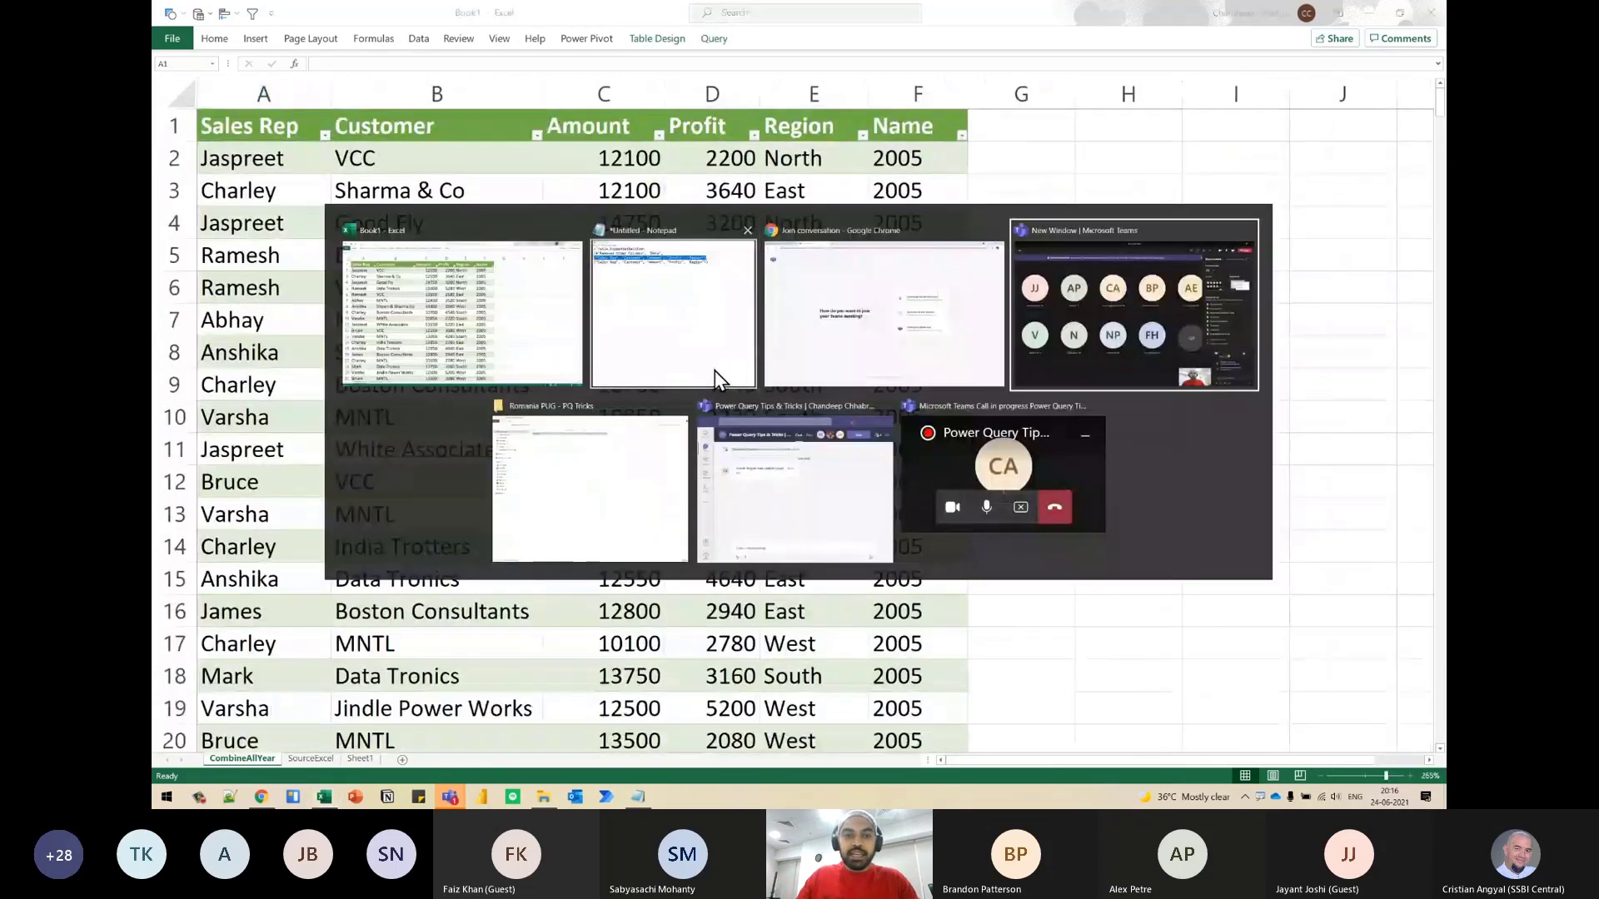
{"action": "key", "text": "alt+Tab"}
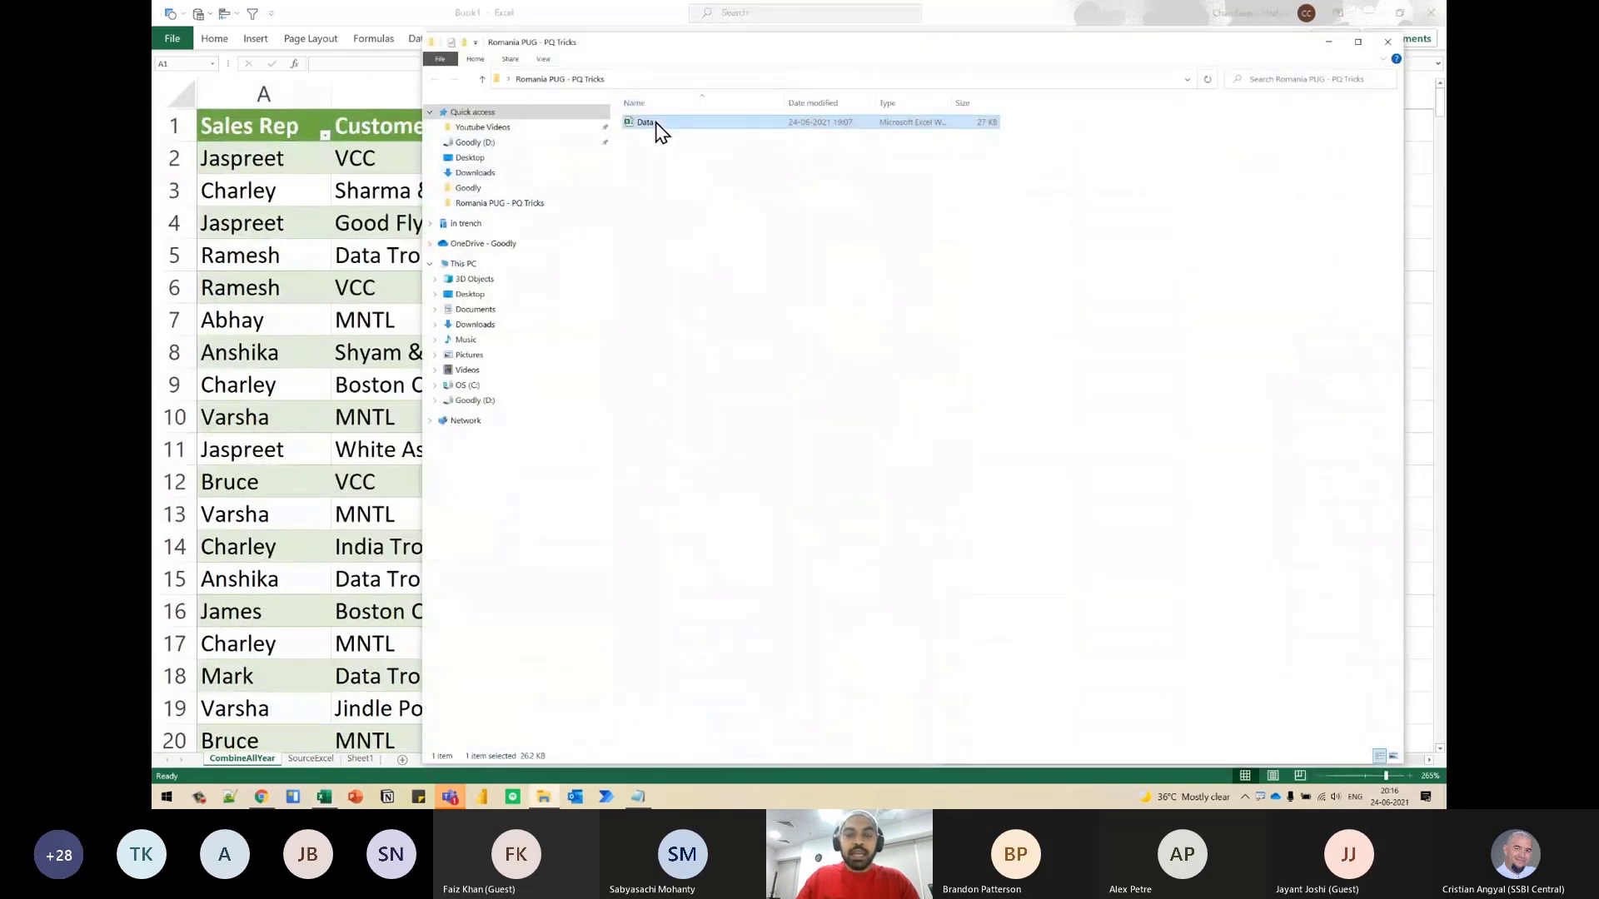
{"action": "key", "text": "alt+Tab"}
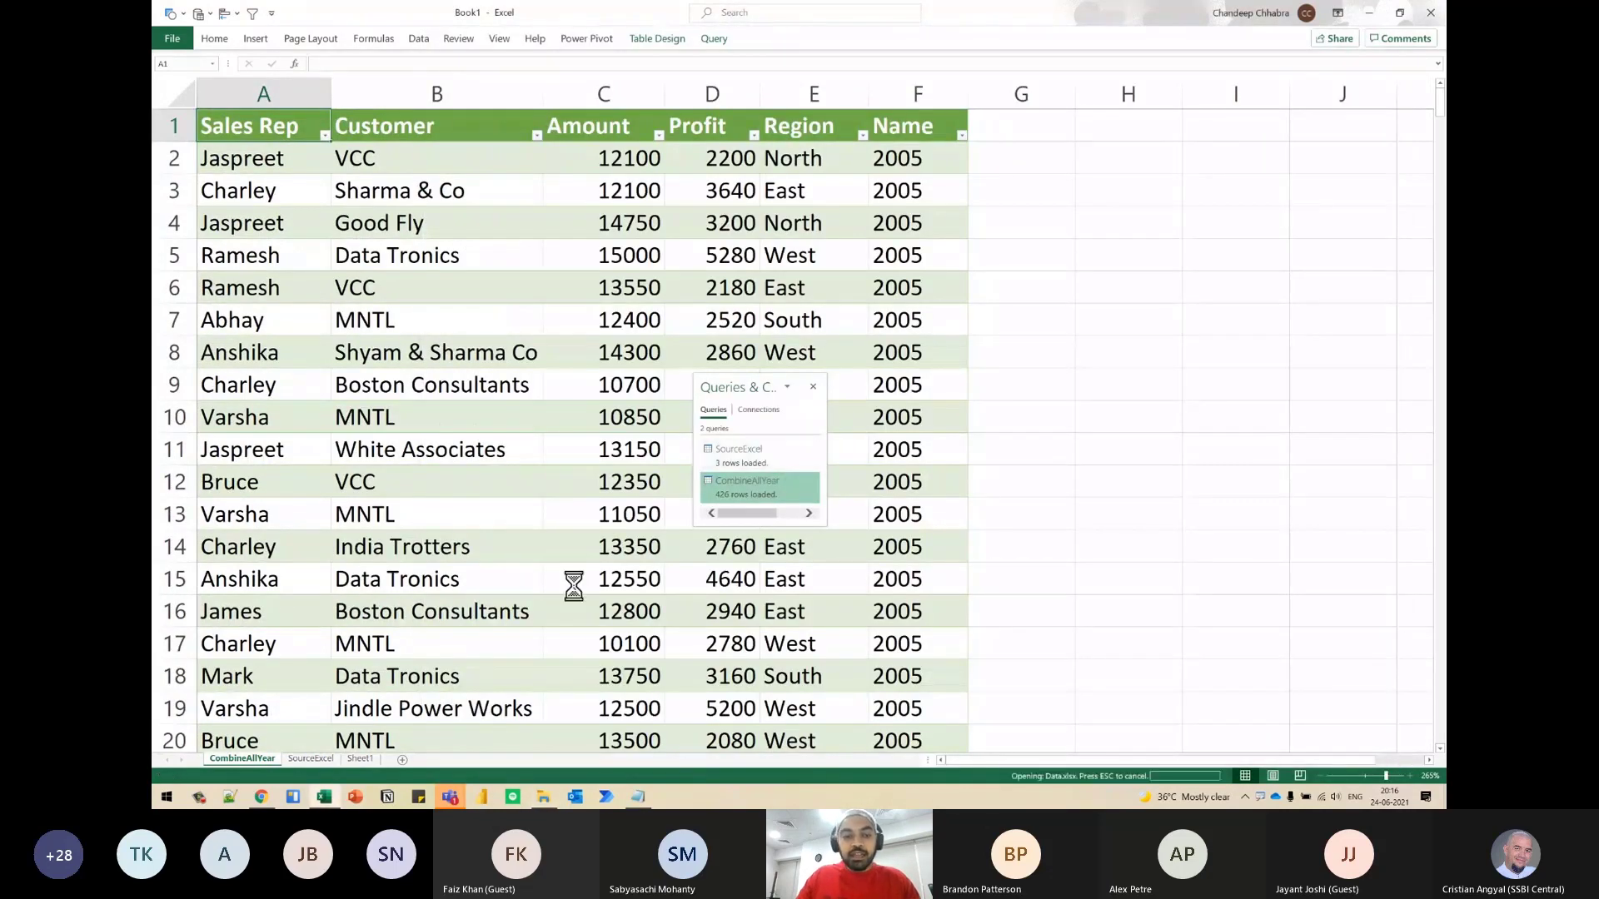
{"action": "key", "text": "alt+Tab"}
- Change the Customer header in cell B1 of the 2005 sheet to Client
{"action": "left_click", "coordinate": [471, 126]}
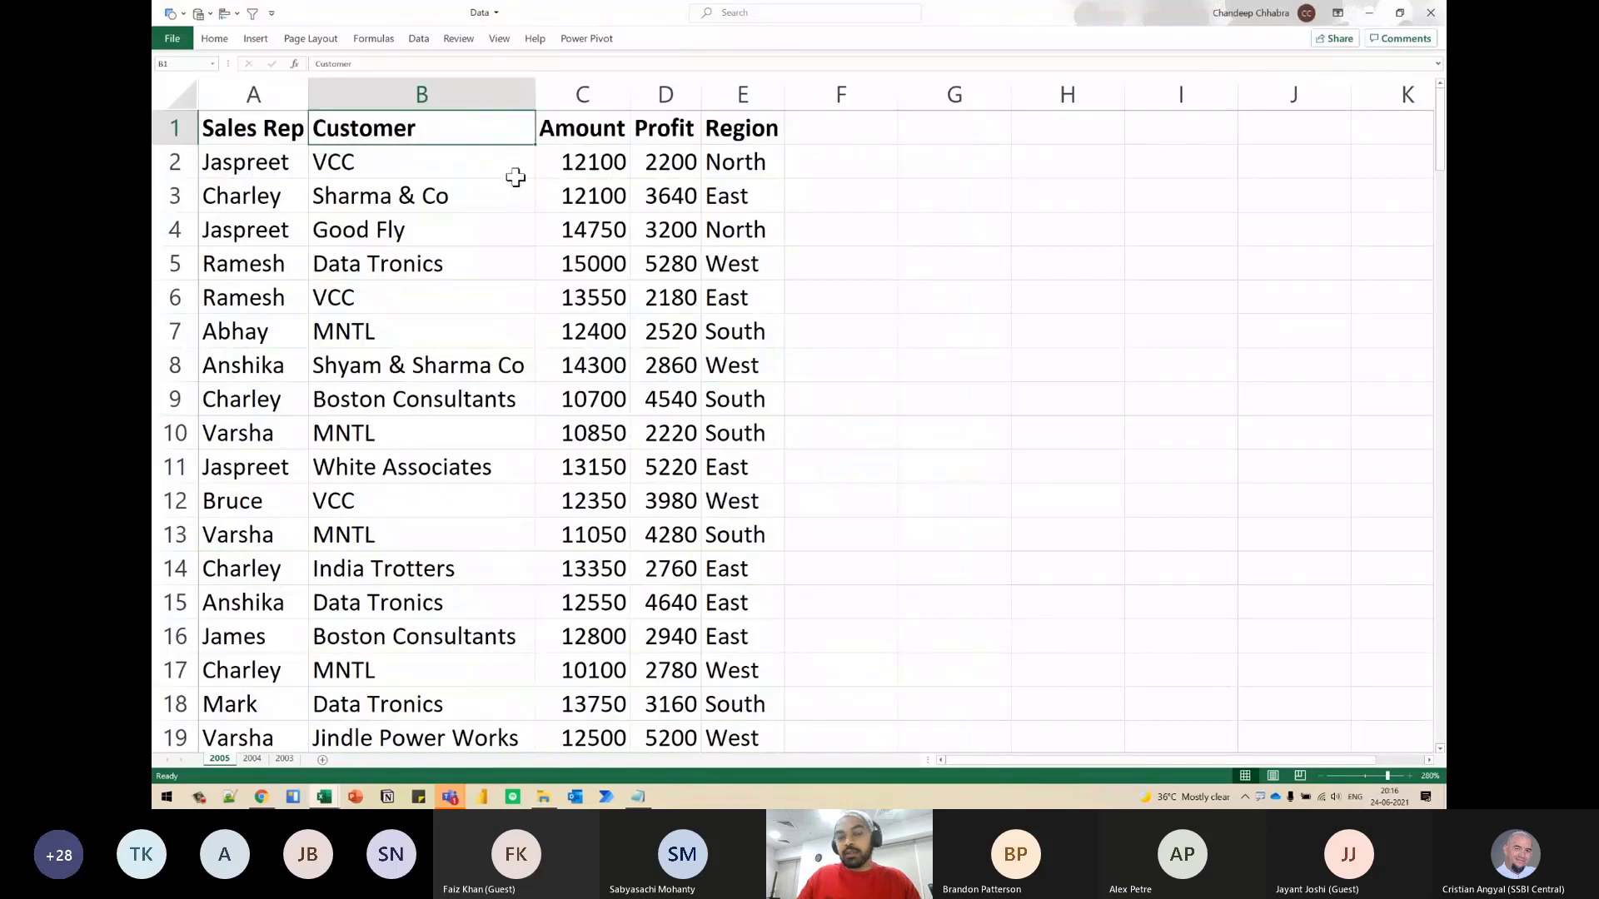
{"action": "scroll", "coordinate": [515, 177], "scroll_direction": "up", "scroll_amount": 4}
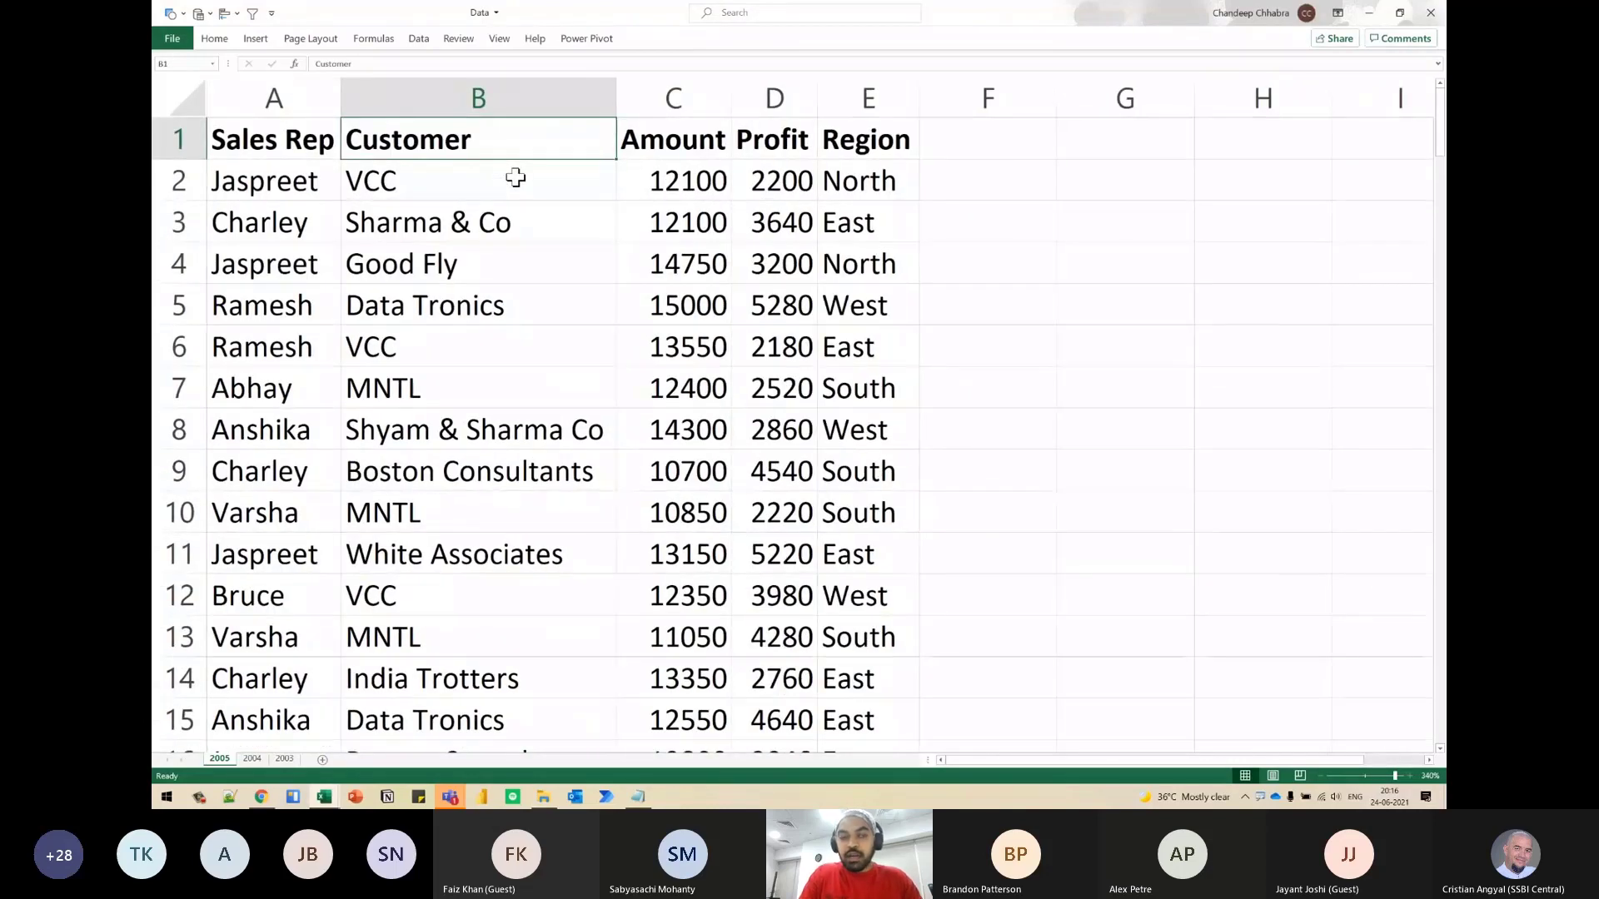
{"action": "type", "text": "Client"}
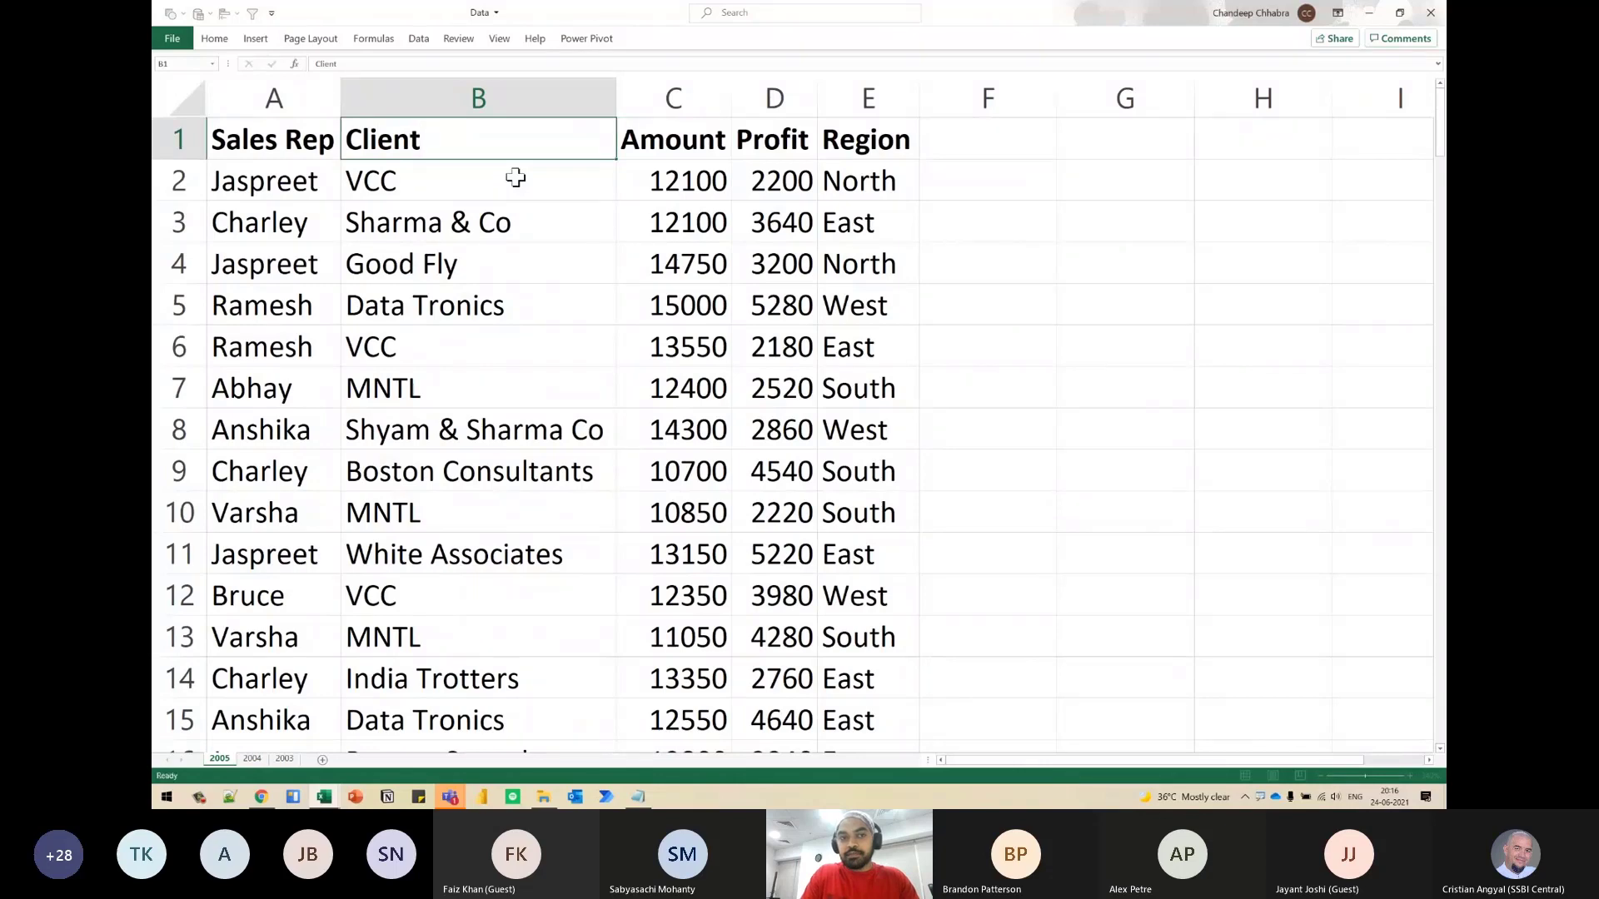
{"action": "key", "text": "Return"}
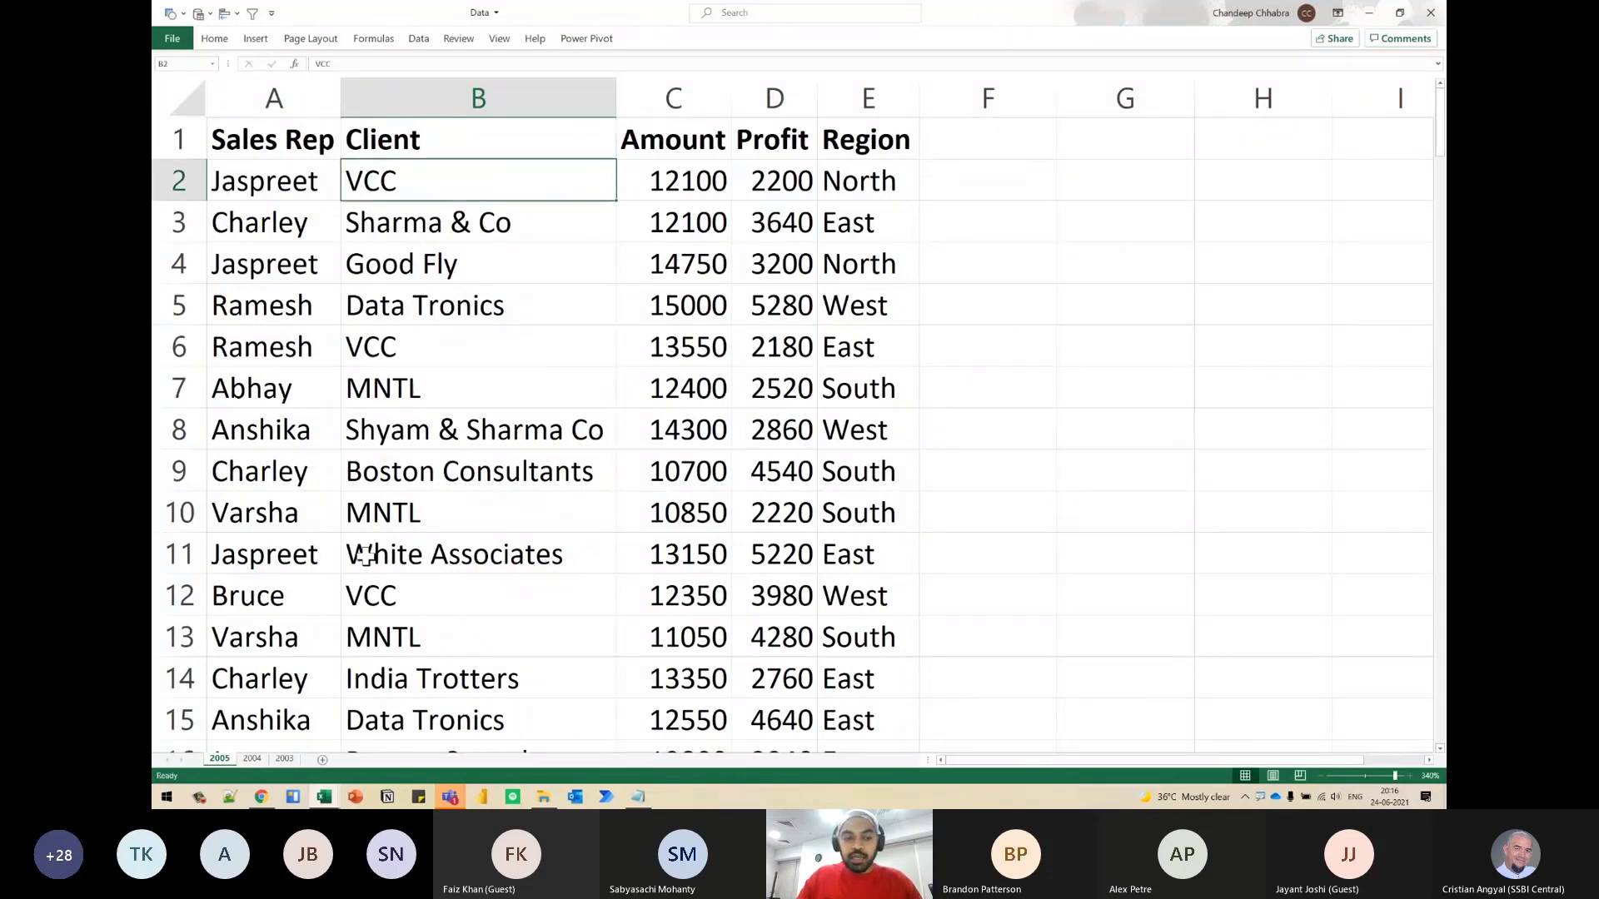
- Check the Customer headers on the 2004 and 2003 sheets, fitting the column's width on 2003, and close the Data workbook
{"action": "left_click", "coordinate": [253, 760]}
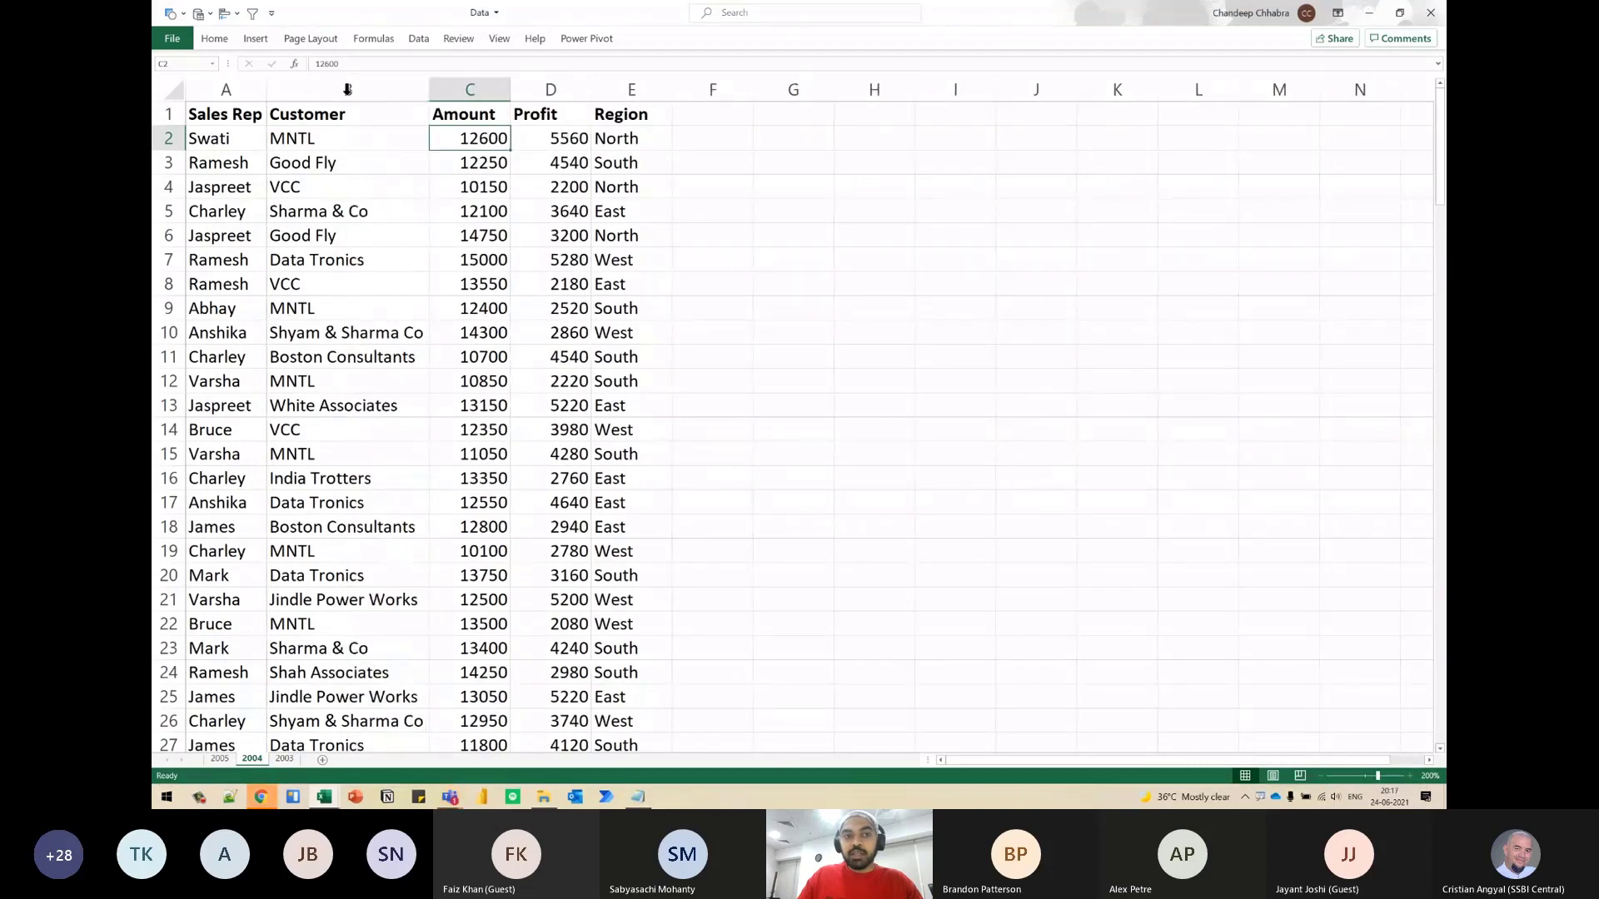
{"action": "left_click", "coordinate": [288, 759]}
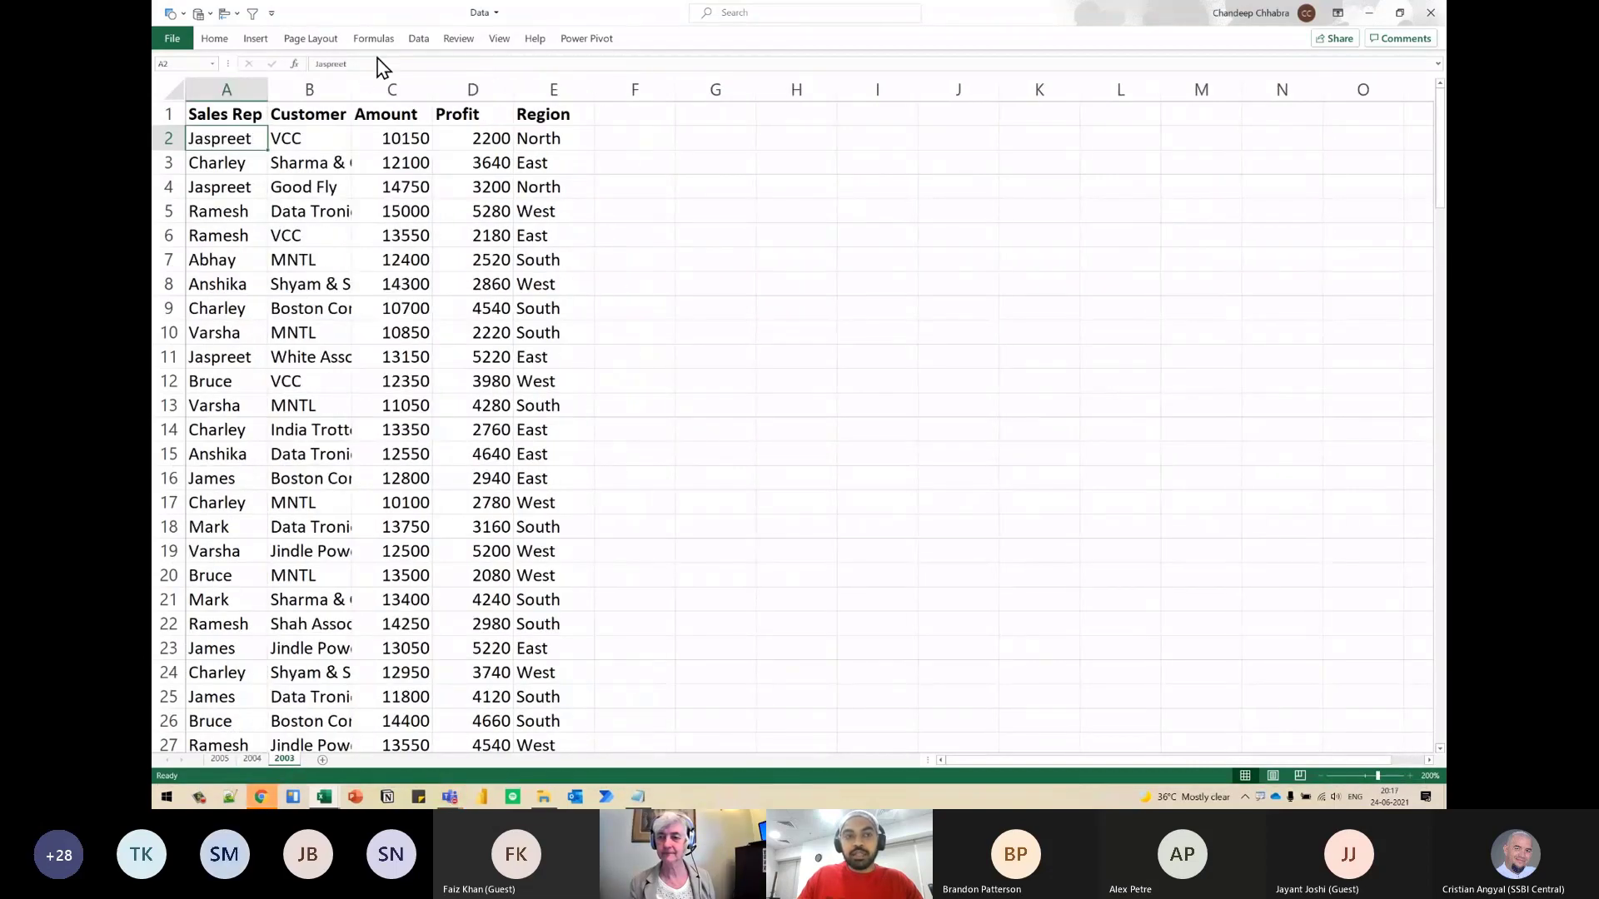
{"action": "double_click", "coordinate": [350, 89]}
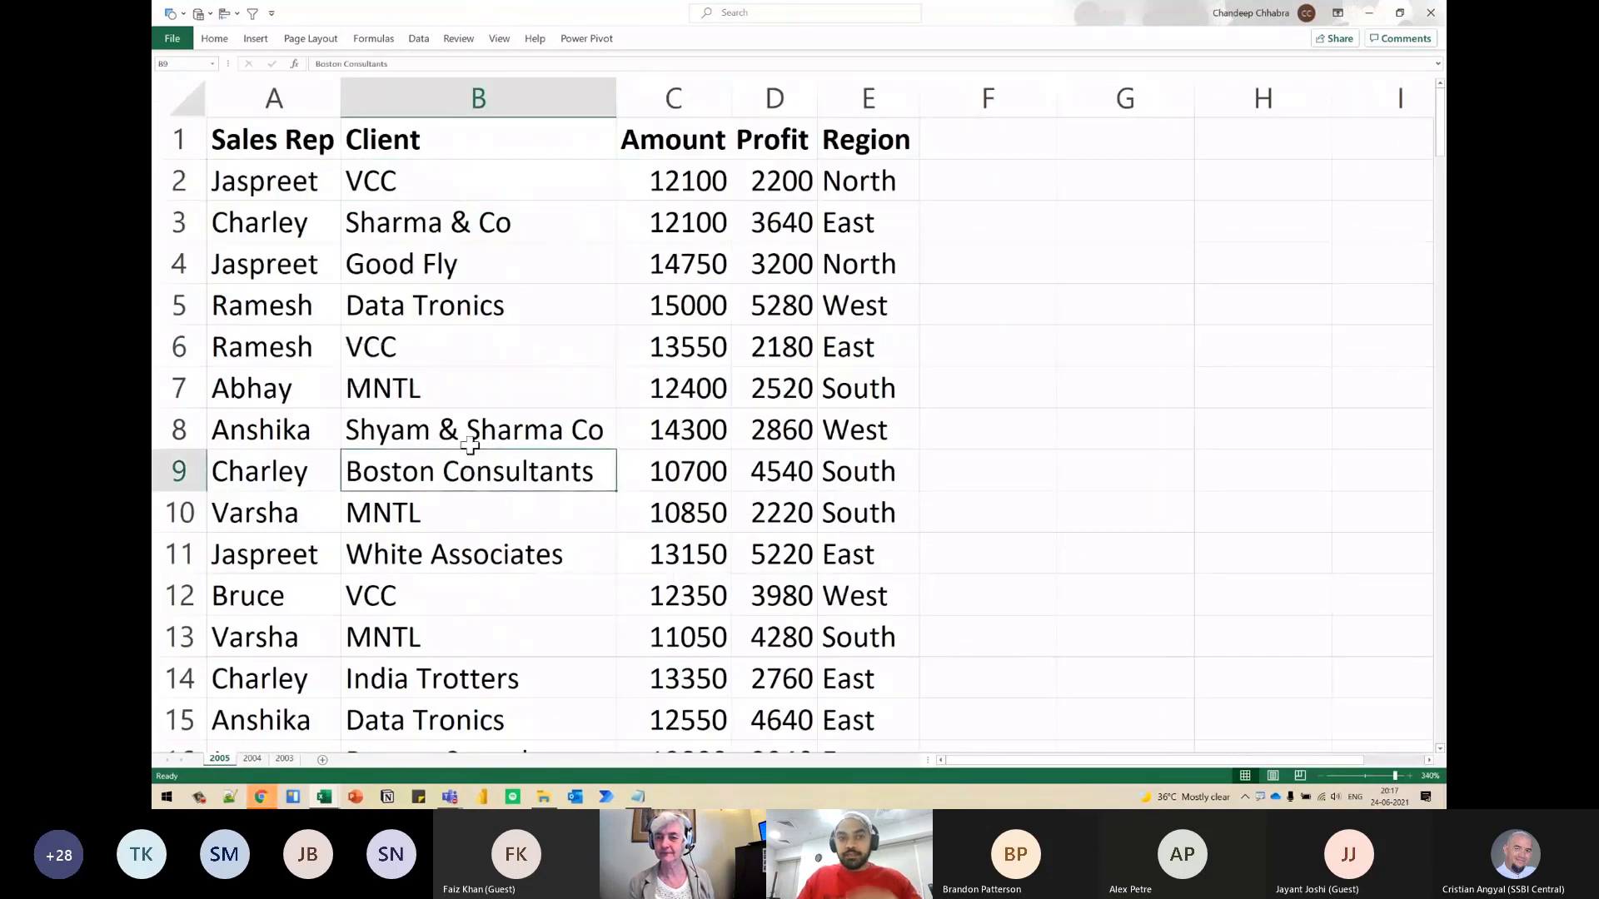
{"action": "left_click", "coordinate": [1434, 15]}
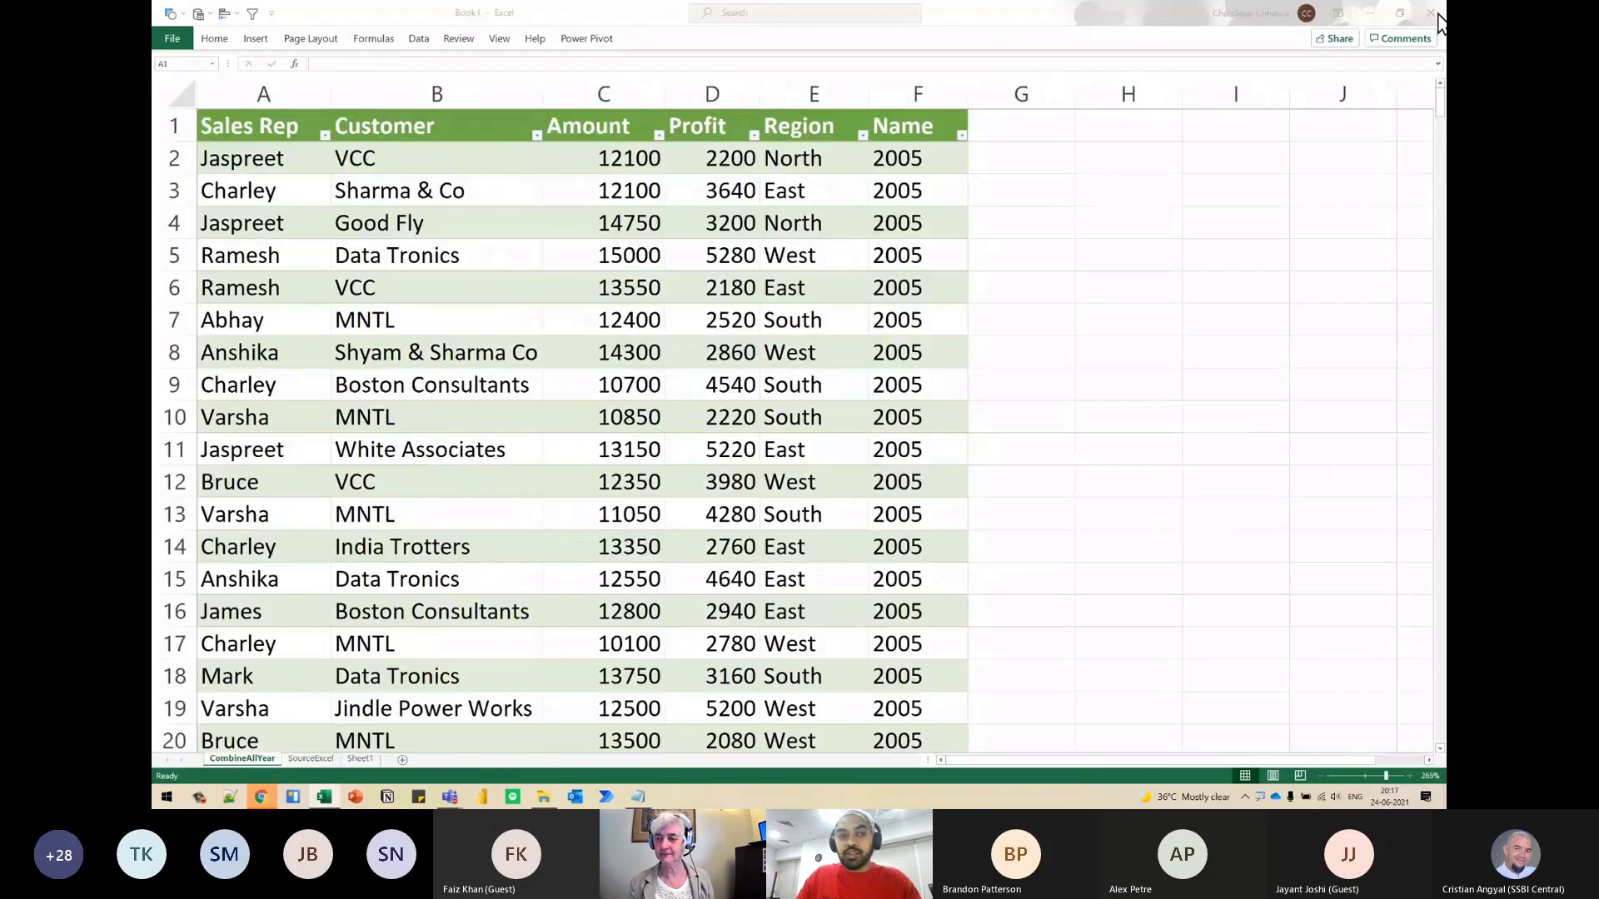
- Refresh the CombineAllYear table from the edited Data workbook
{"action": "right_click", "coordinate": [443, 190]}
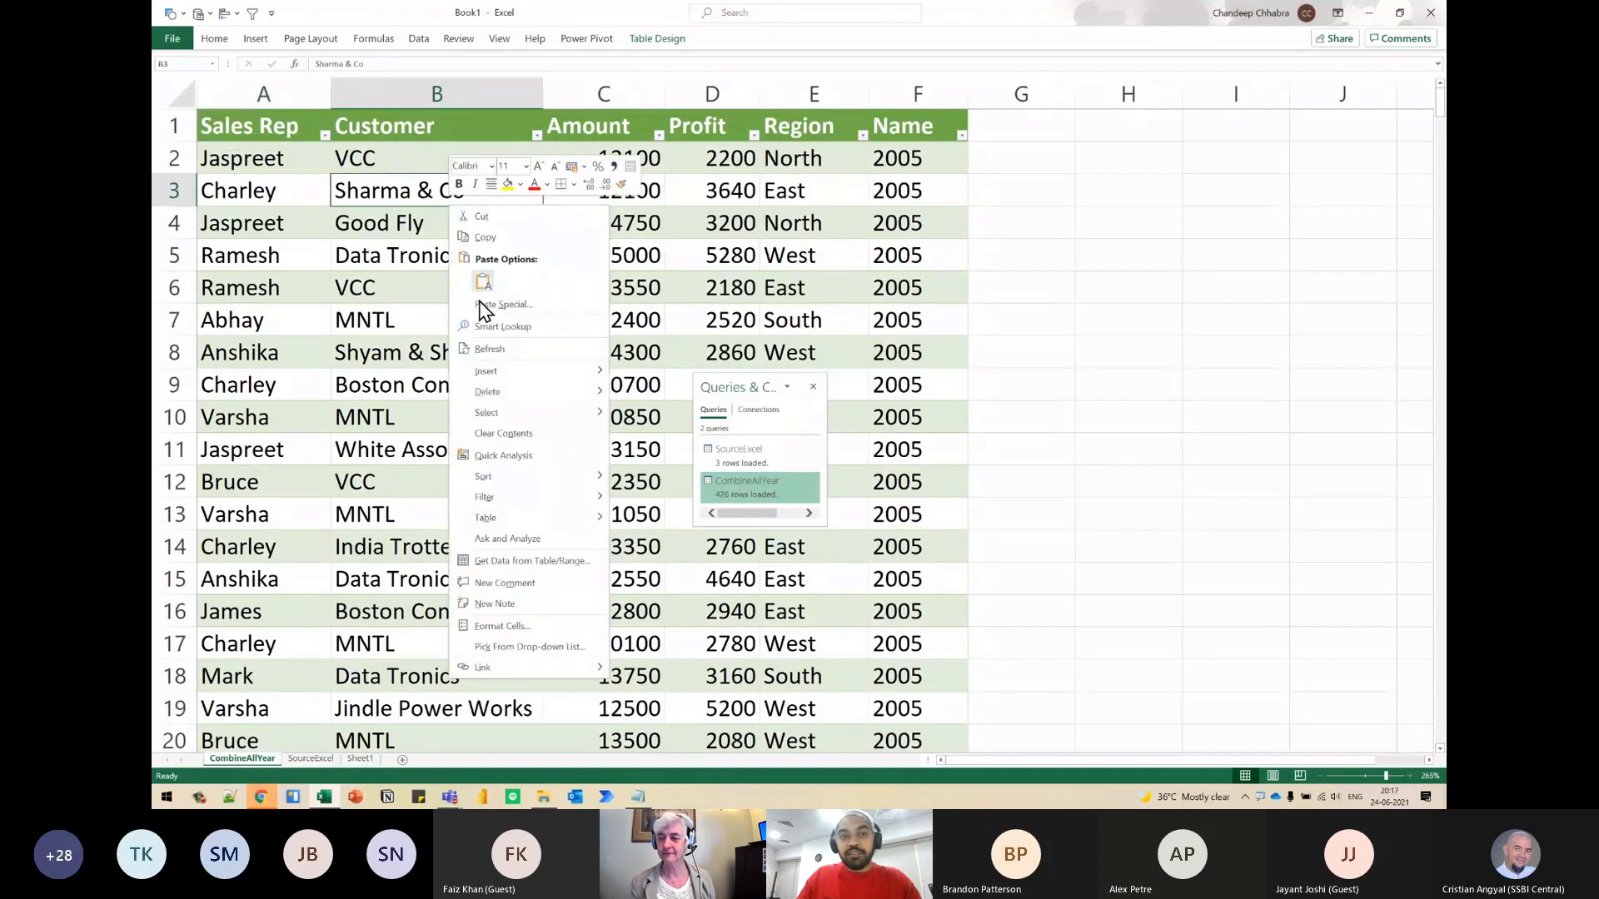
{"action": "left_click", "coordinate": [484, 350]}
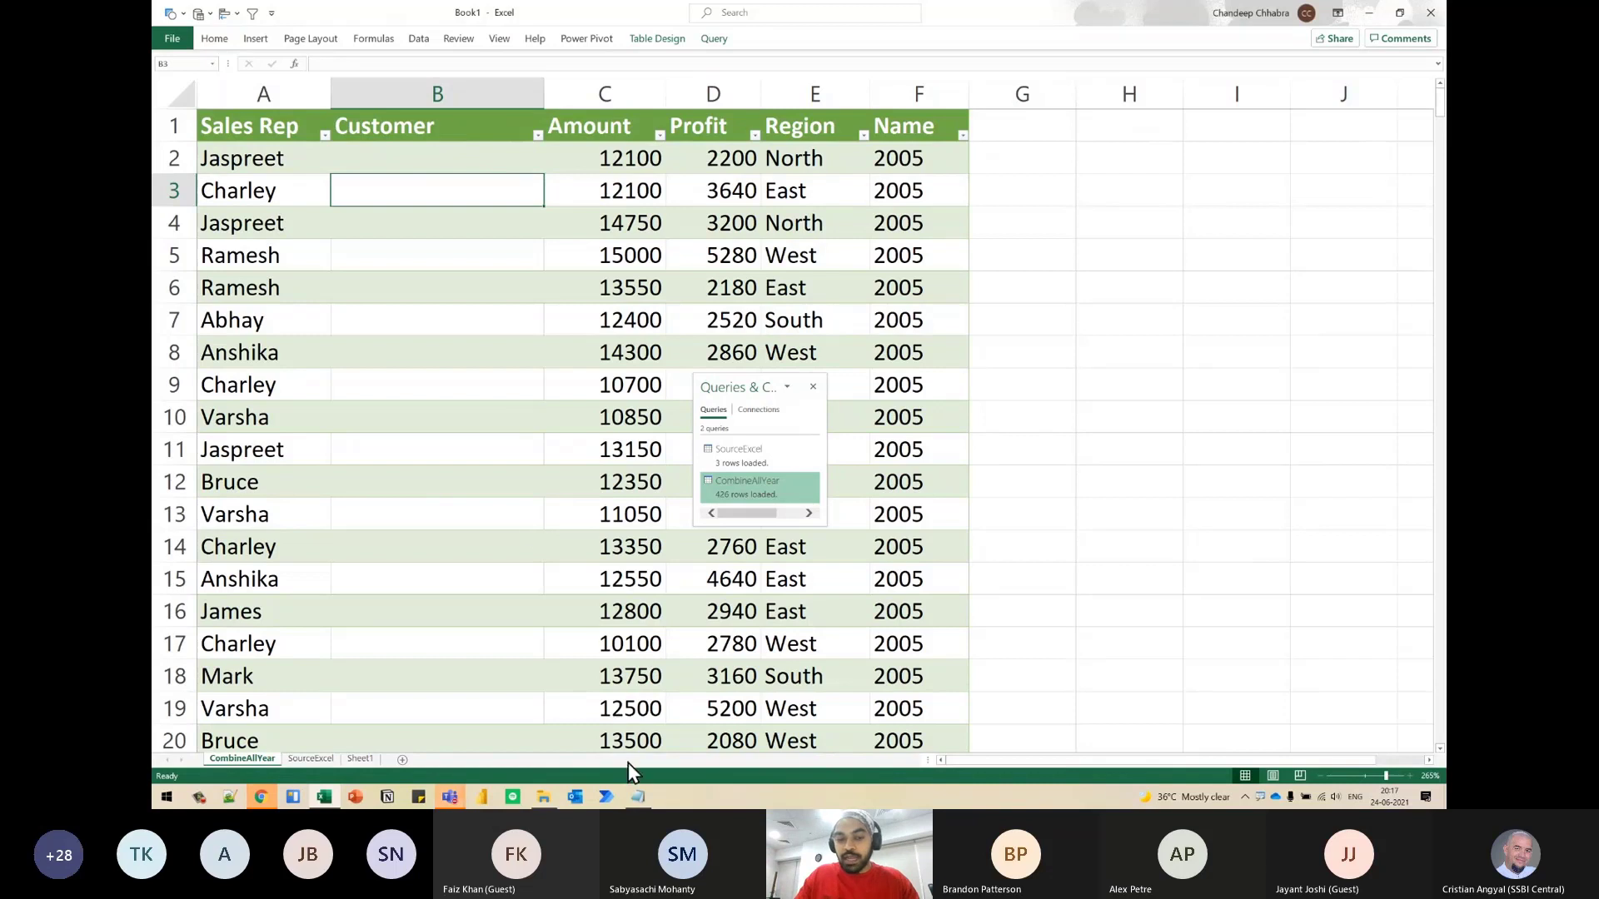
- Point out in Notepad the hardcoded Customer name and both column-name lists of the Table.ExpandTableColumn formula, relating them to the worksheet's Customer column
{"action": "left_click", "coordinate": [638, 797]}
{"action": "left_click", "coordinate": [786, 450]}
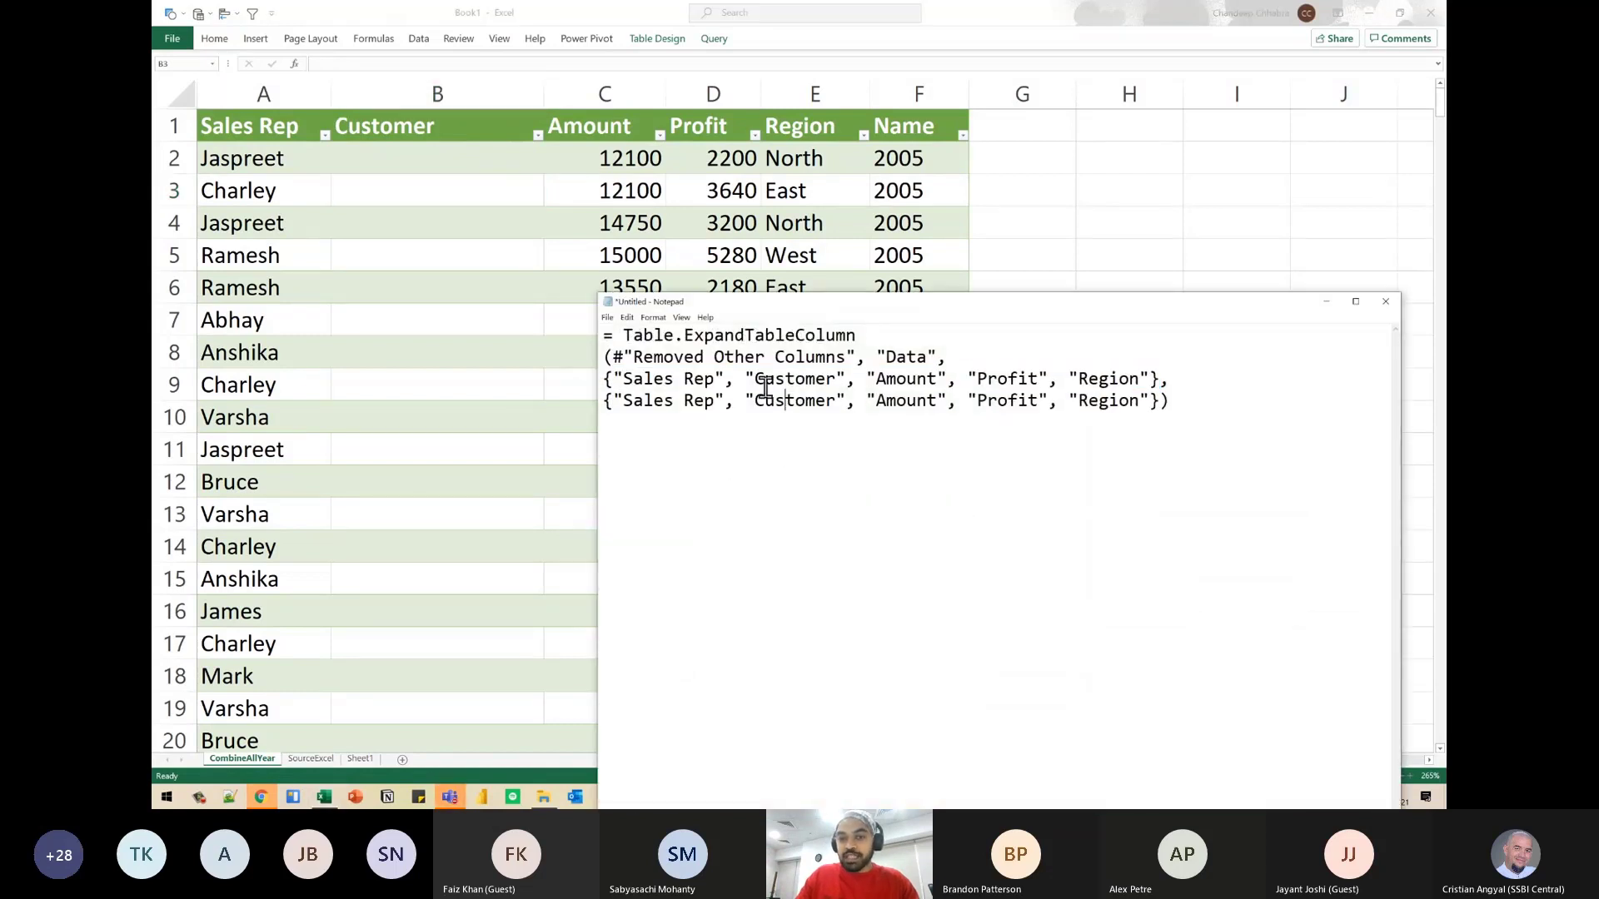
{"action": "mouse_move", "coordinate": [754, 401]}
{"action": "left_mouse_down"}
{"action": "mouse_move", "coordinate": [846, 403]}
{"action": "mouse_move", "coordinate": [746, 402]}
{"action": "mouse_move", "coordinate": [844, 402]}
{"action": "mouse_move", "coordinate": [918, 315]}
{"action": "mouse_move", "coordinate": [928, 261]}
{"action": "left_mouse_up"}
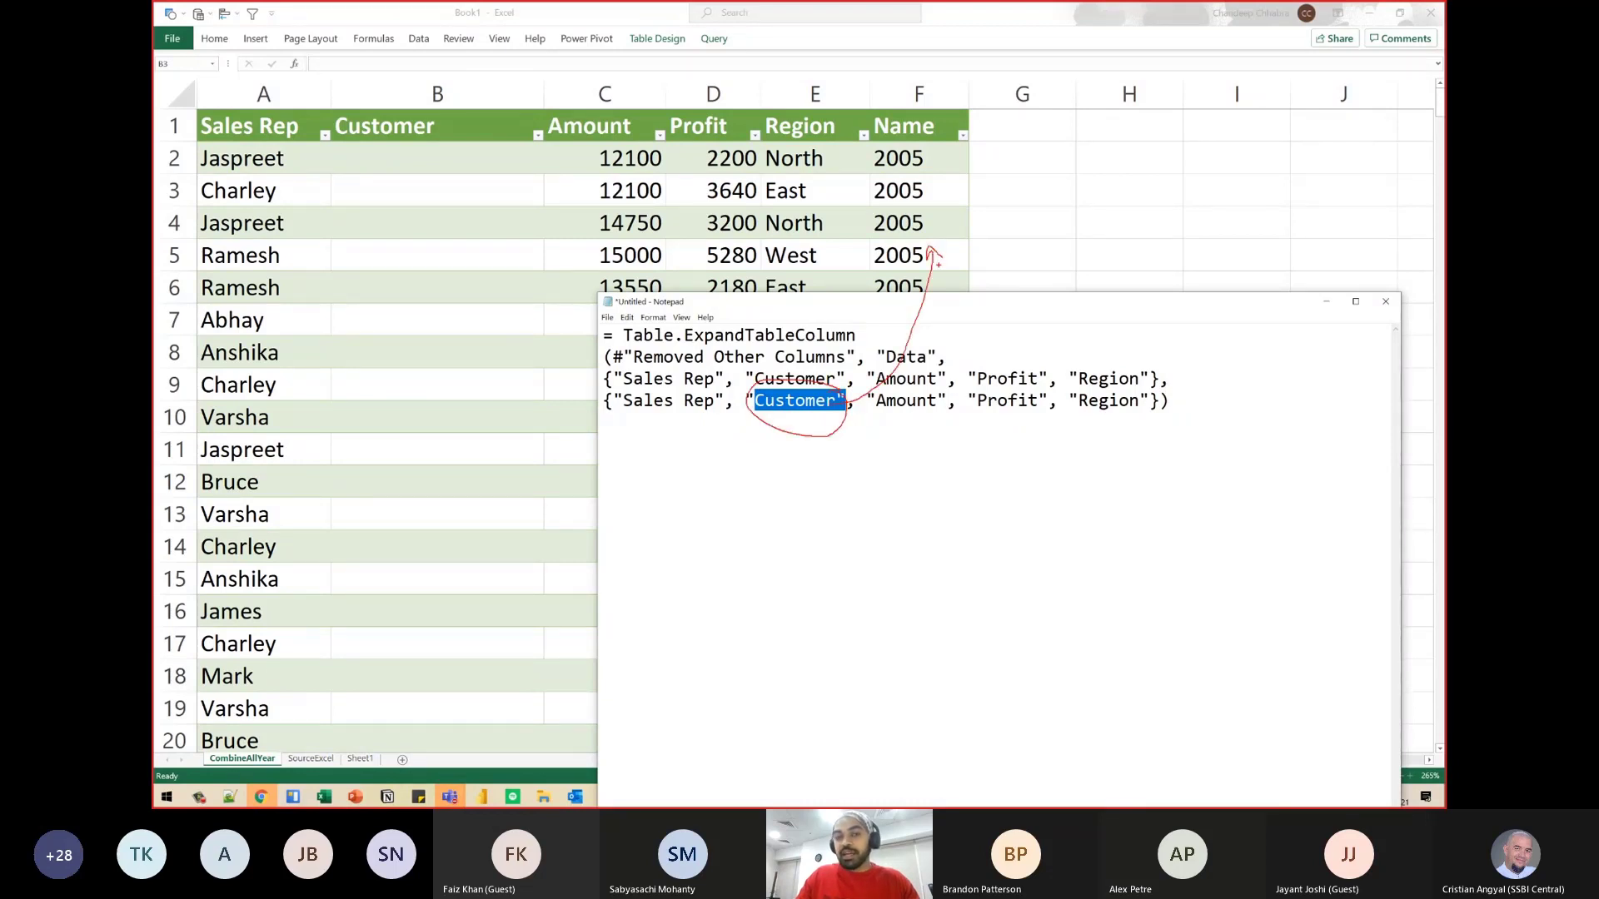
{"action": "mouse_move", "coordinate": [378, 166]}
{"action": "left_mouse_down"}
{"action": "mouse_move", "coordinate": [387, 313]}
{"action": "mouse_move", "coordinate": [407, 284]}
{"action": "left_mouse_up"}
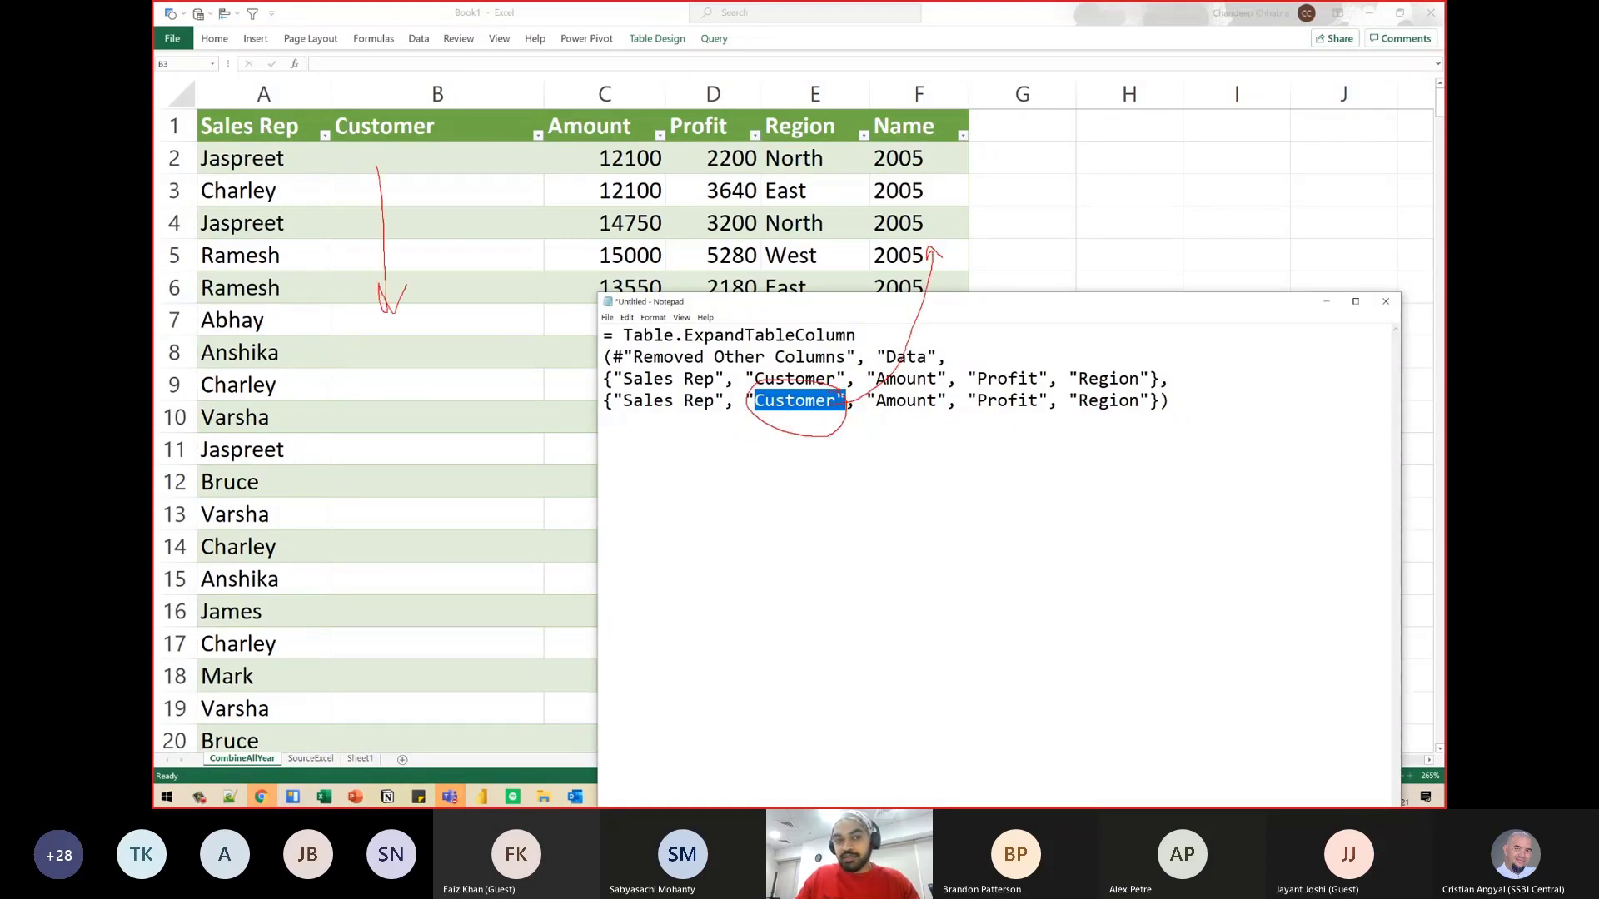
{"action": "left_click_drag", "start_coordinate": [813, 428], "coordinate": [1147, 414]}
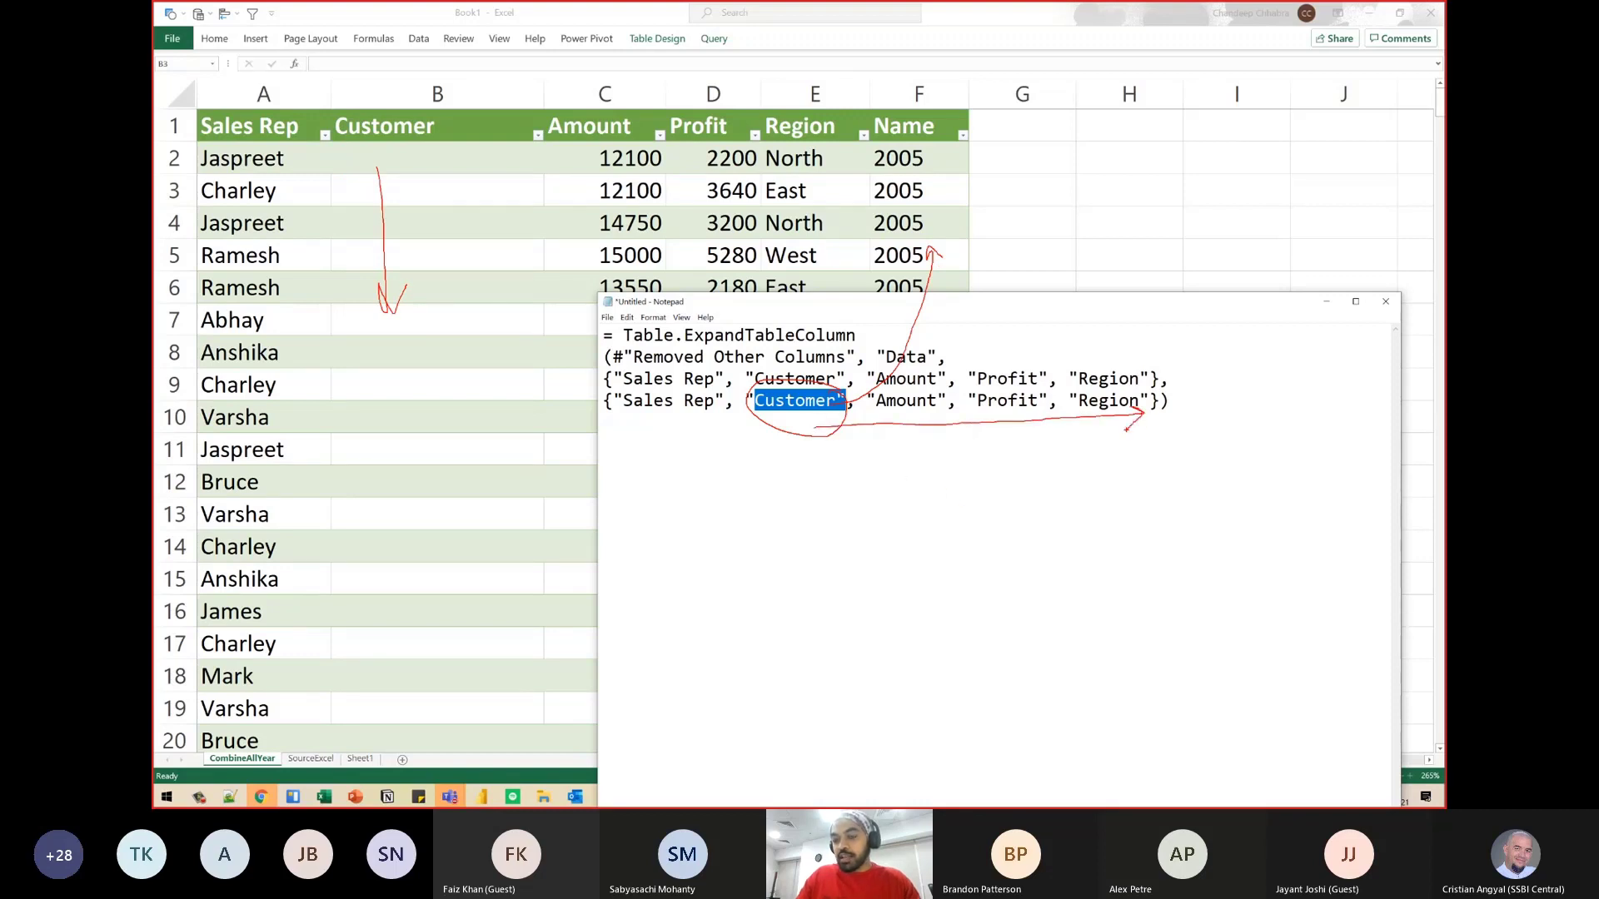
{"action": "mouse_move", "coordinate": [1129, 418]}
{"action": "left_mouse_down"}
{"action": "mouse_move", "coordinate": [1239, 376]}
{"action": "mouse_move", "coordinate": [1142, 385]}
{"action": "left_mouse_up"}
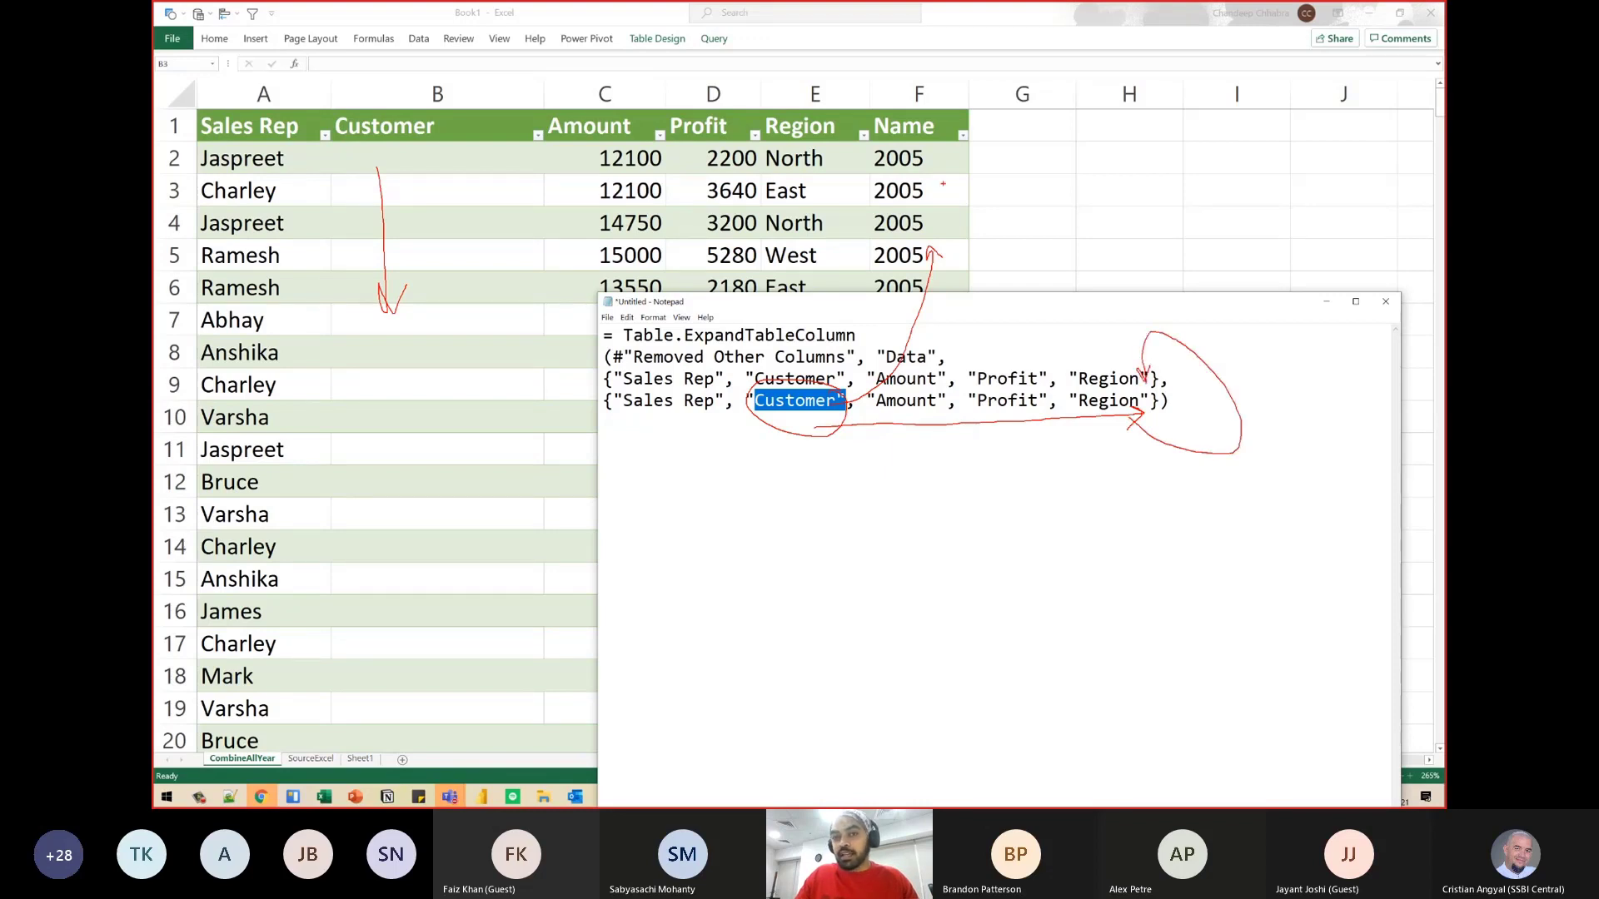
{"action": "left_click_drag", "start_coordinate": [932, 183], "coordinate": [951, 177]}
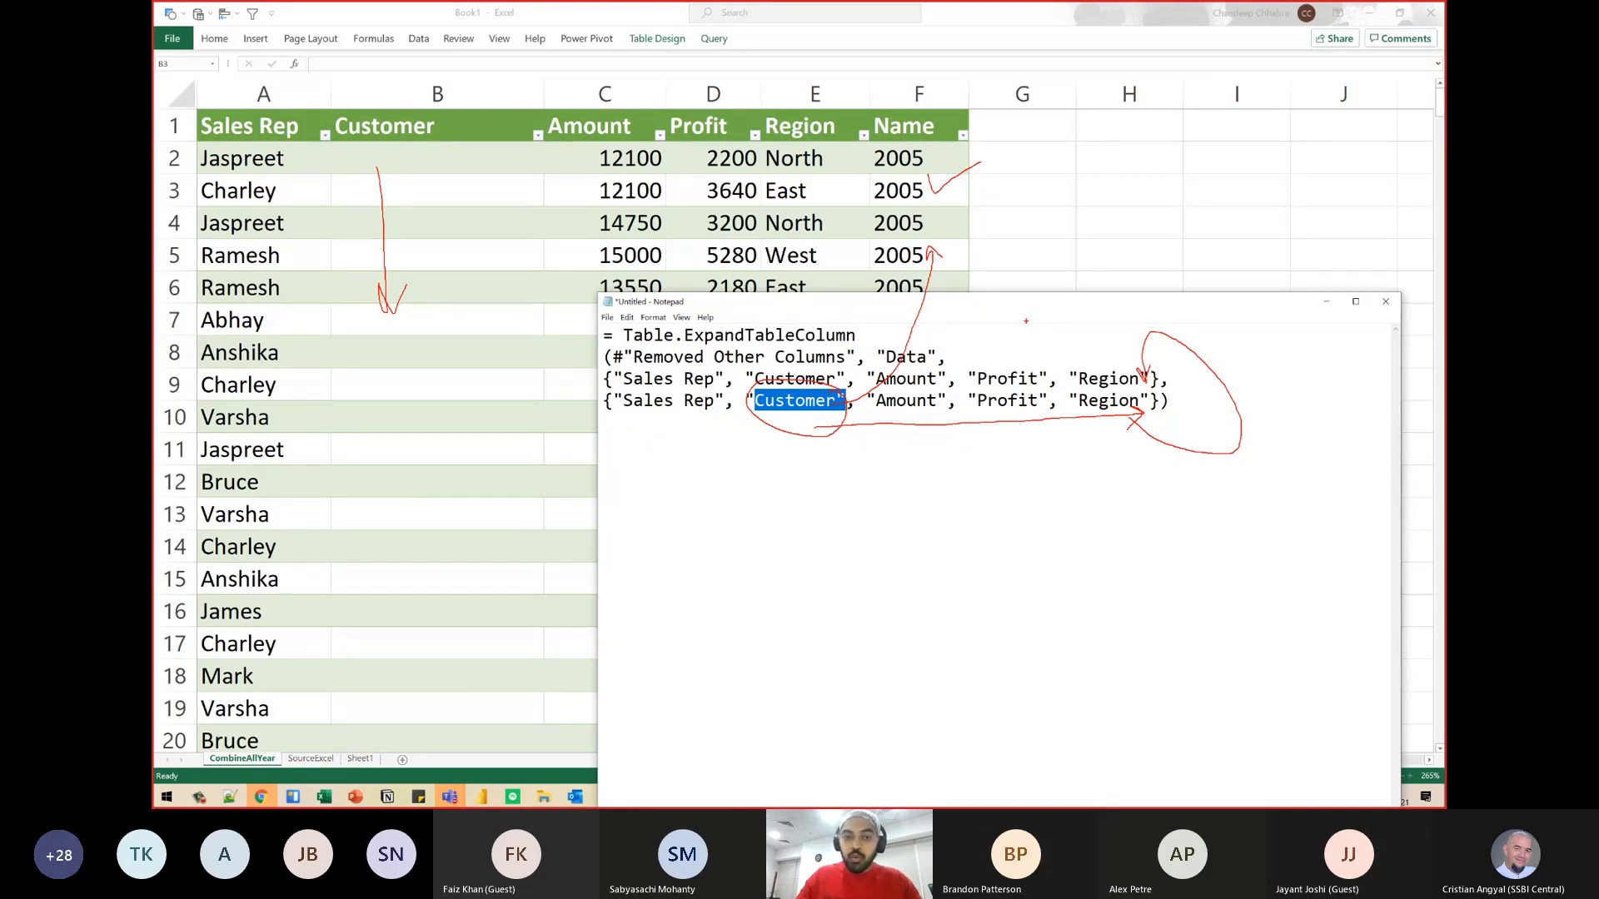
{"action": "left_click", "coordinate": [642, 379]}
{"action": "left_click_drag", "start_coordinate": [604, 378], "coordinate": [1159, 381]}
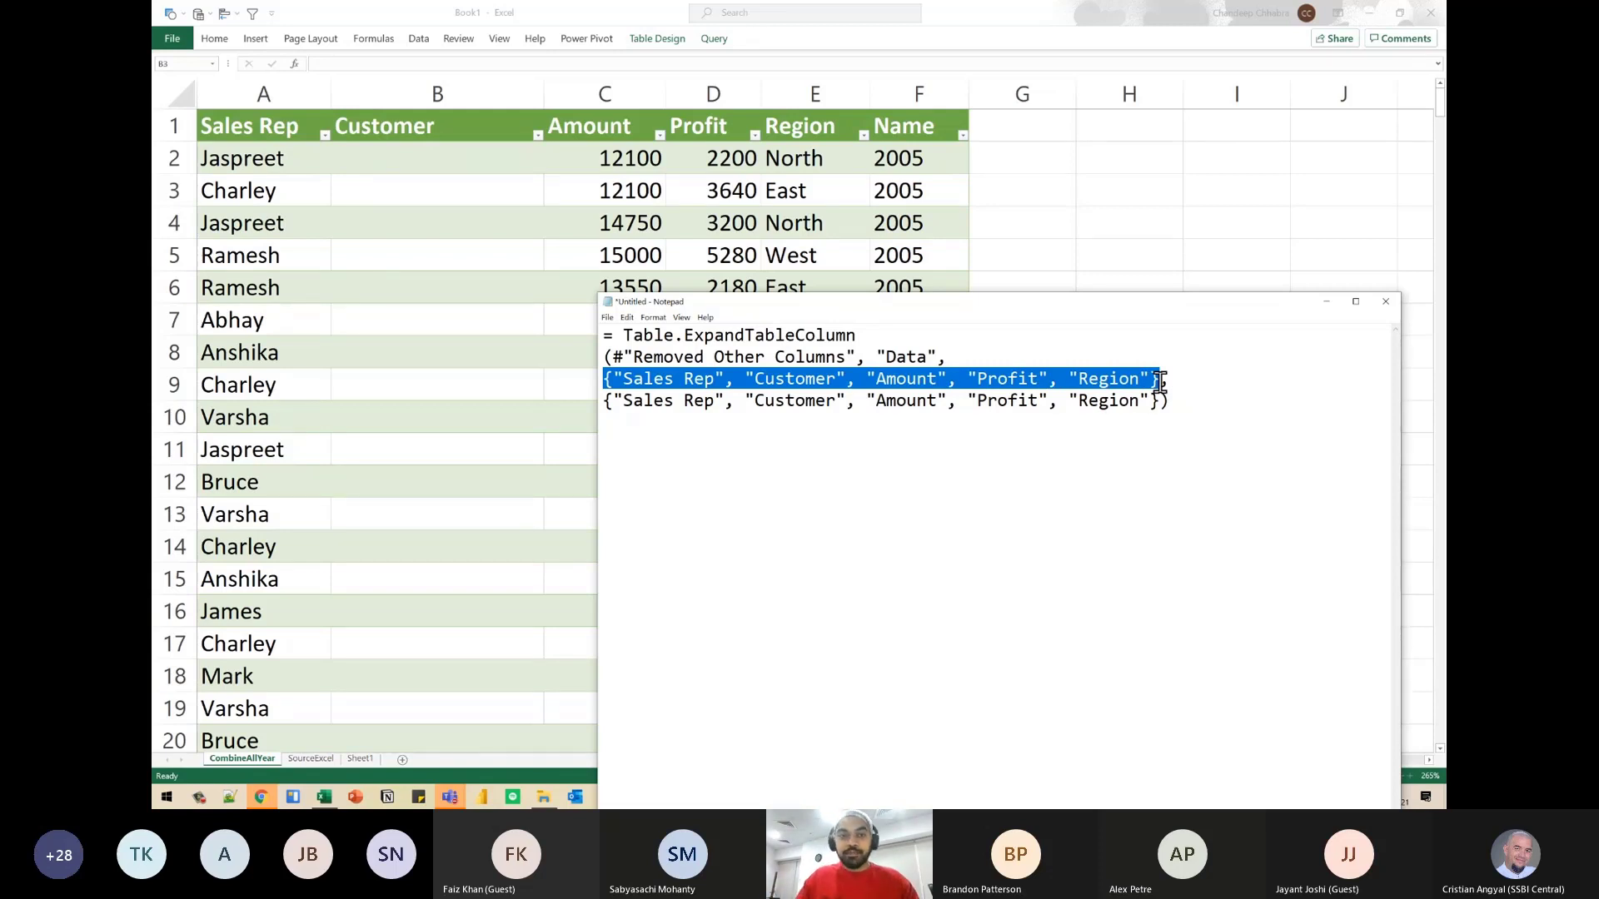
- Open the CombineAllYear query in Power Query Editor, enlarge the view and show the full Expanded Data formula
{"action": "key", "text": "alt+Tab"}
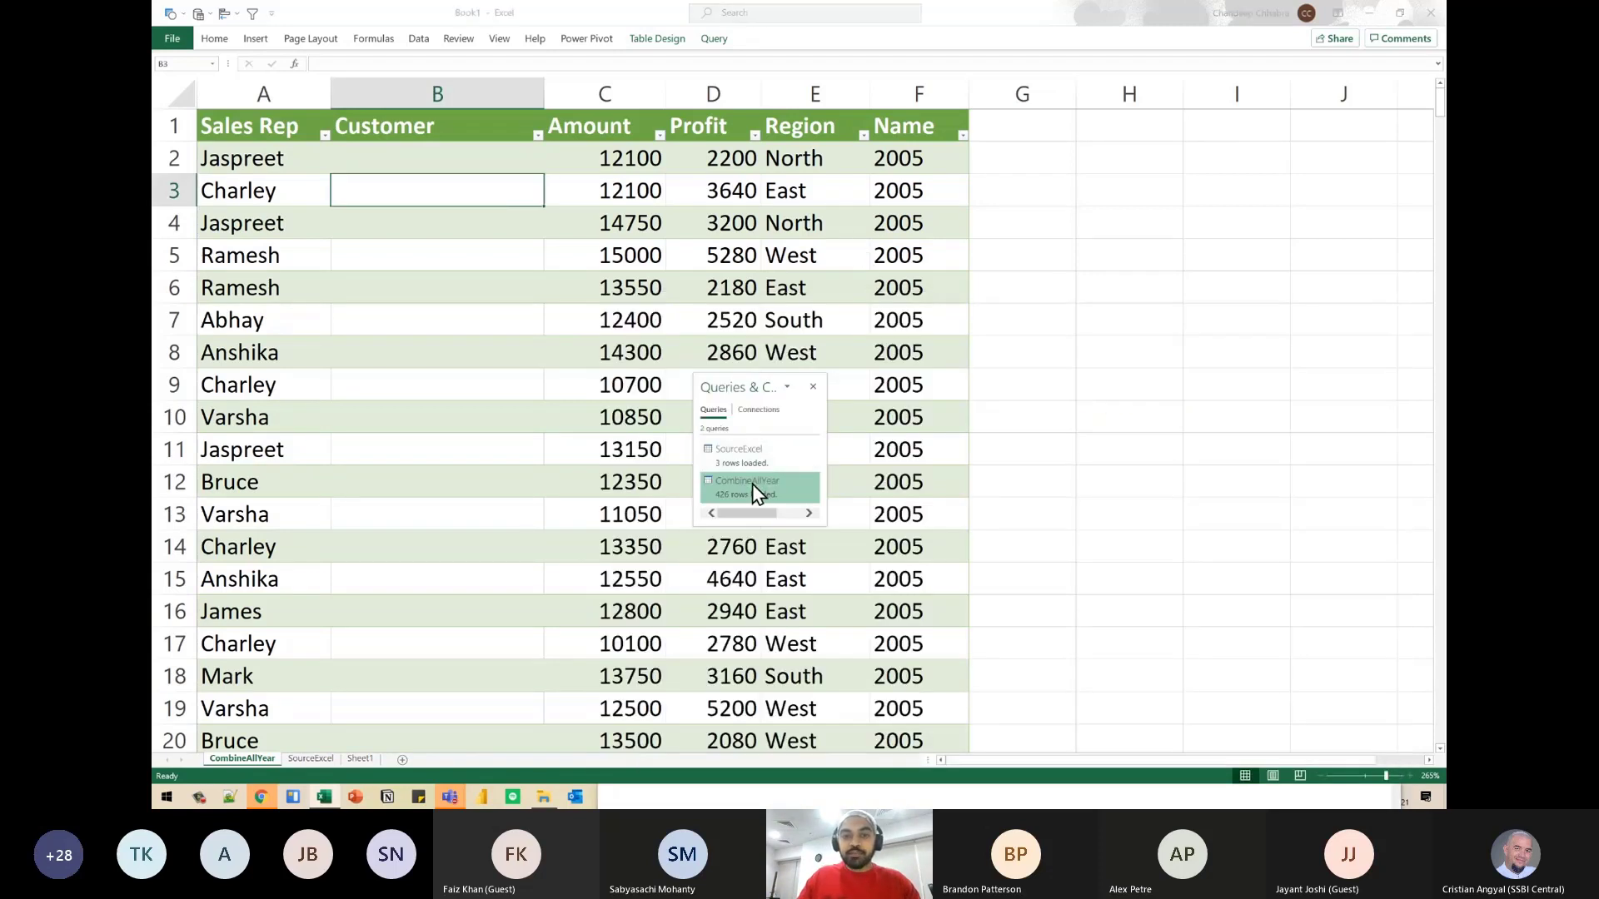
{"action": "right_click", "coordinate": [767, 483]}
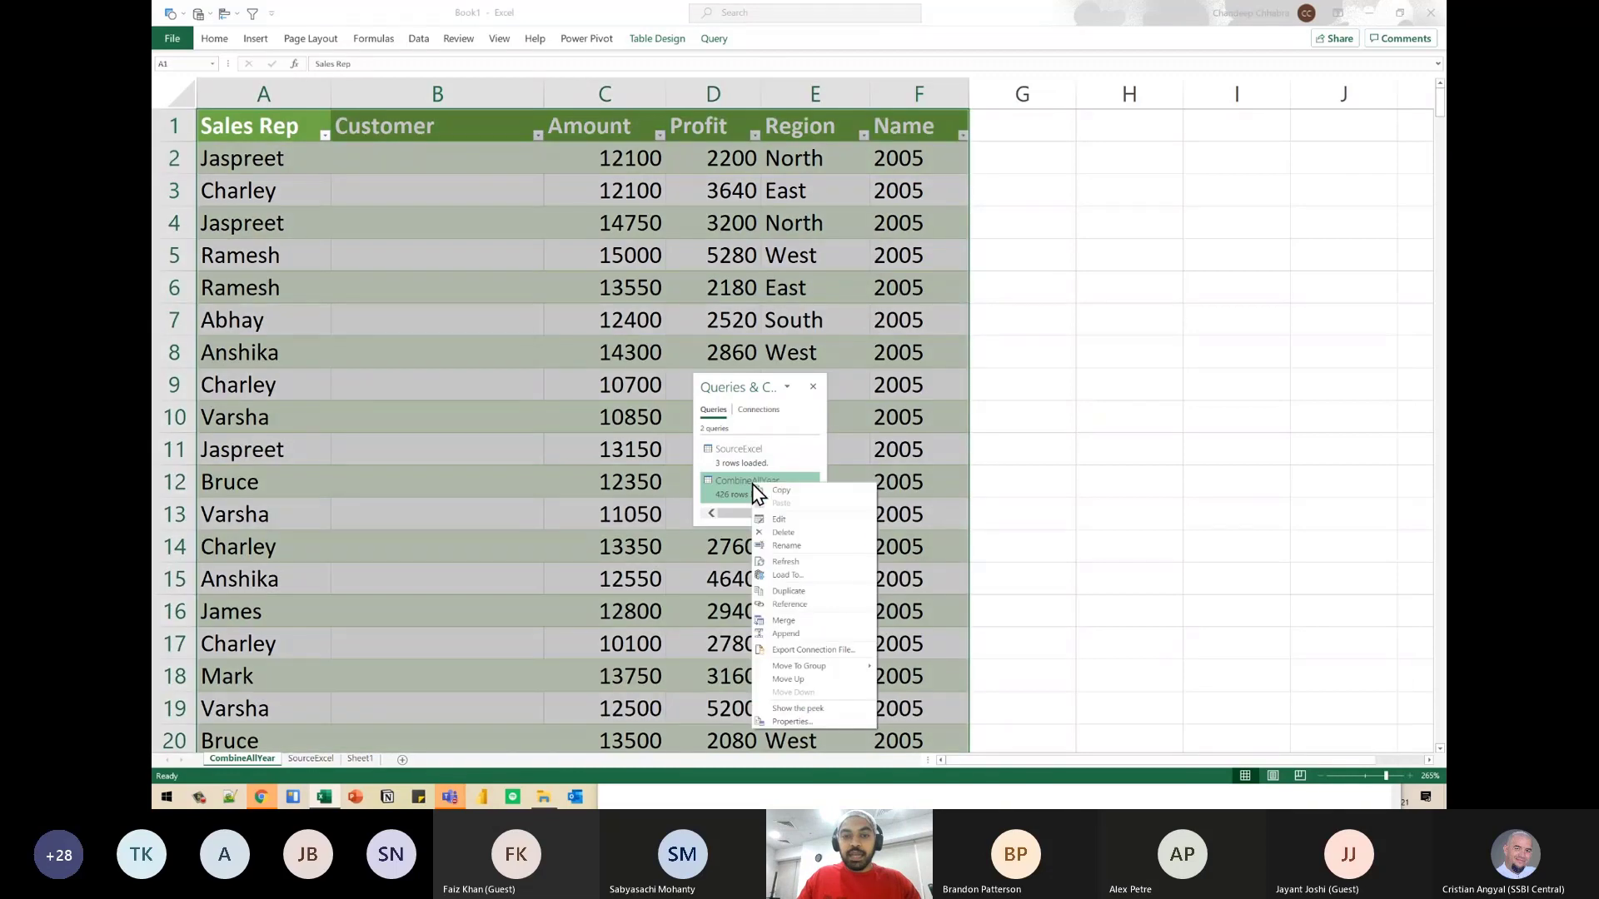
{"action": "left_click", "coordinate": [806, 519]}
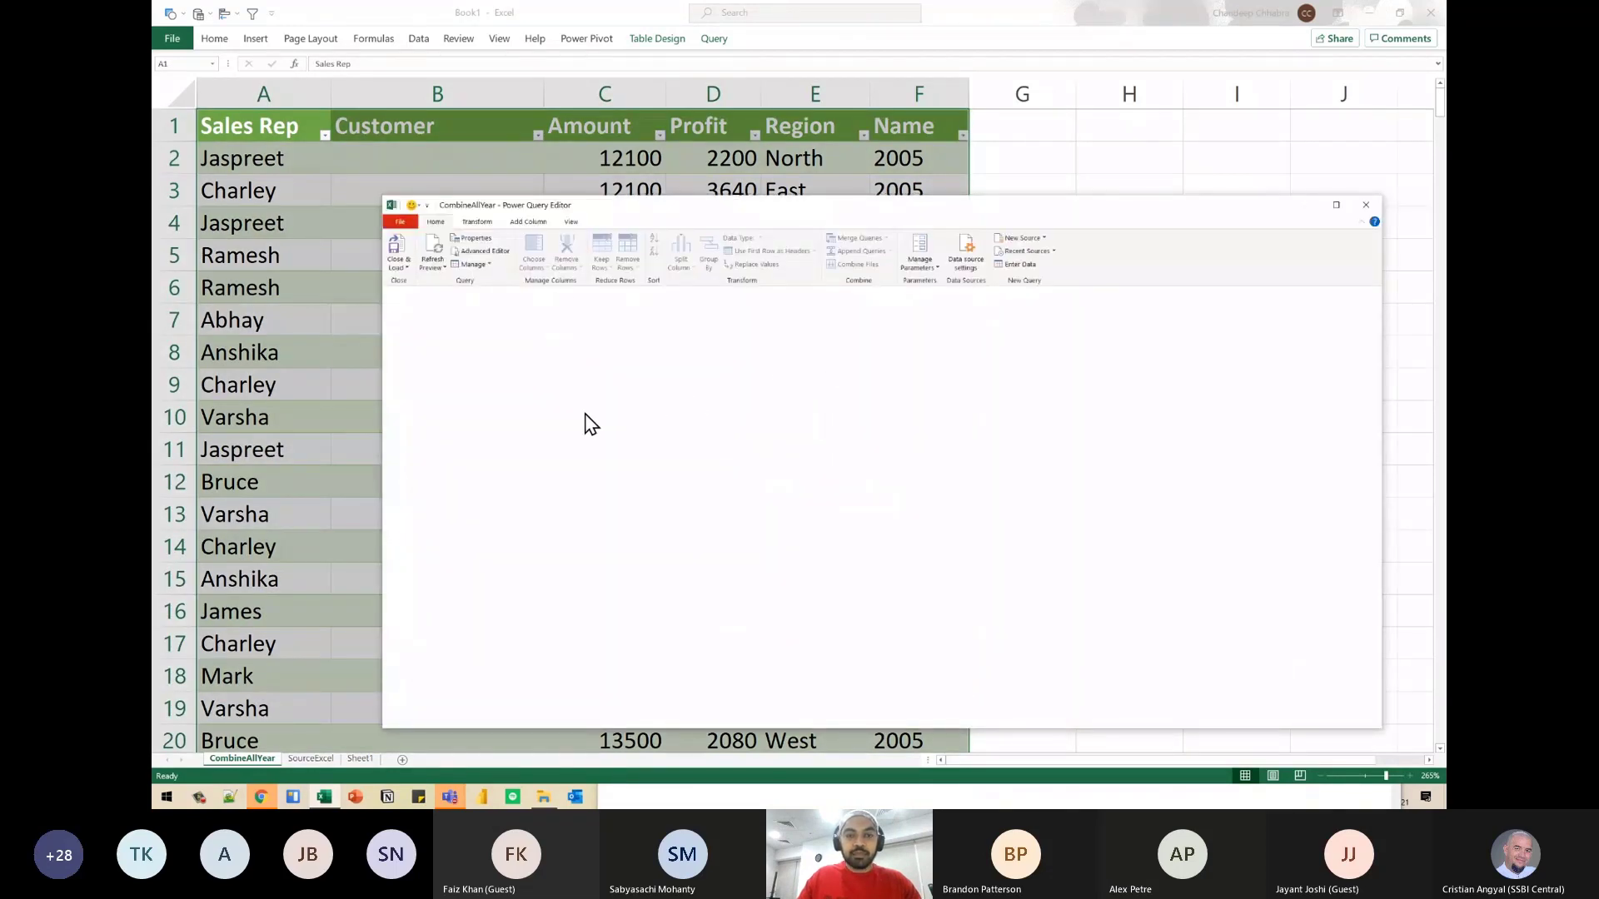
{"action": "key", "text": "ctrl+shift+equal"}
{"action": "key", "text": "ctrl+shift+equal"}
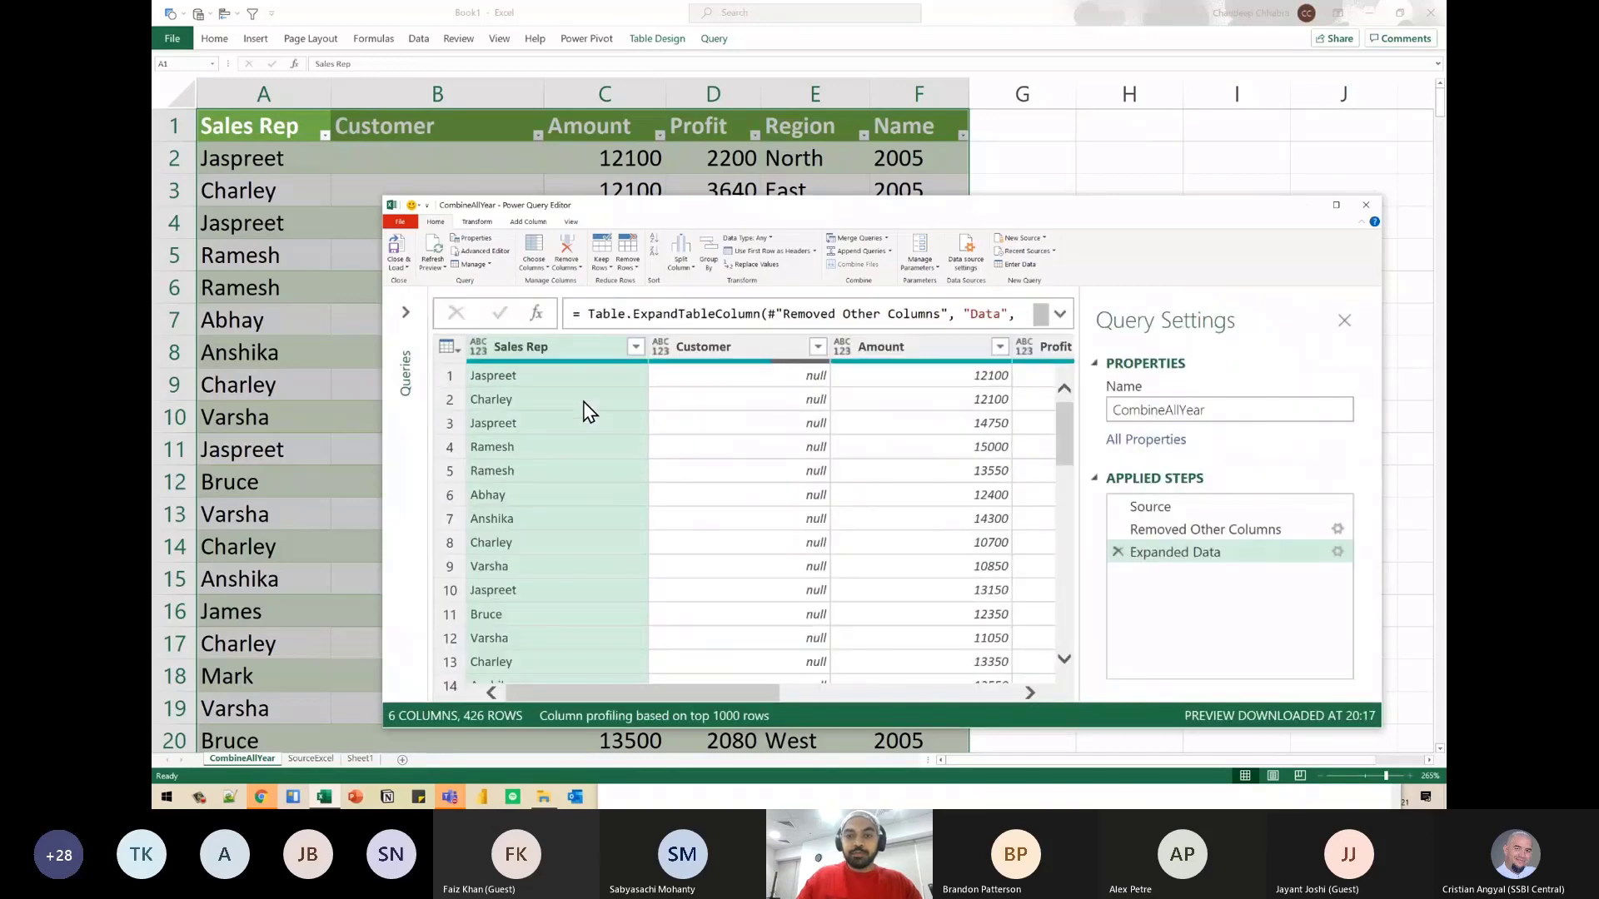
{"action": "left_click", "coordinate": [1059, 315]}
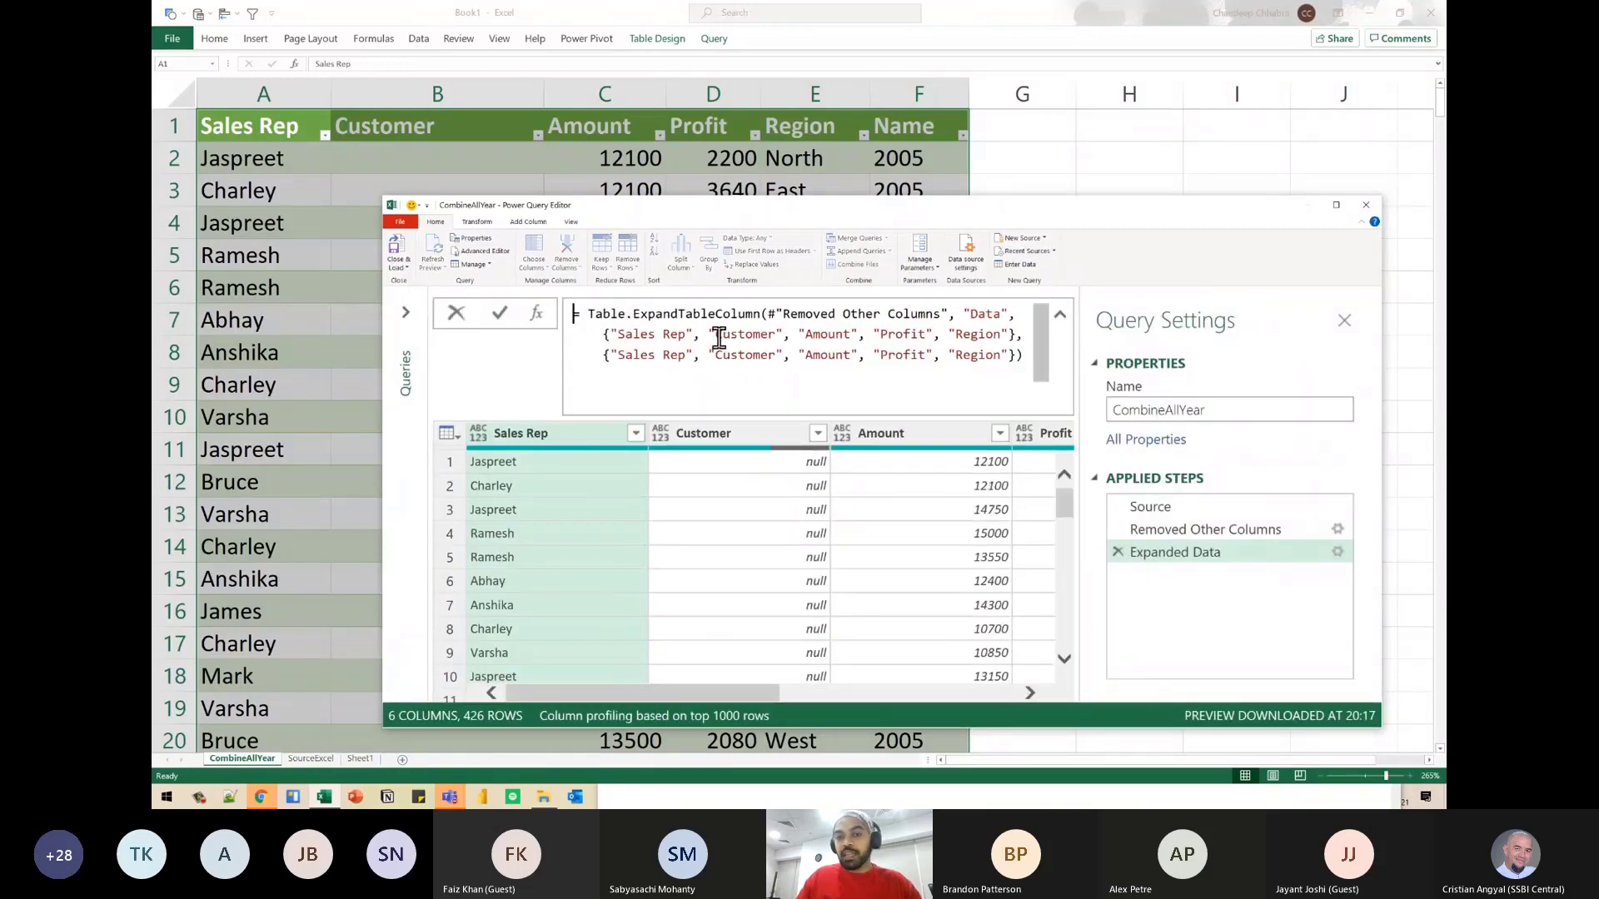
- Add "Client" to the first column-name list of the Expanded Data formula, remove the second list, and apply the formula
{"action": "left_click", "coordinate": [1001, 335]}
{"action": "key", "text": "Right"}
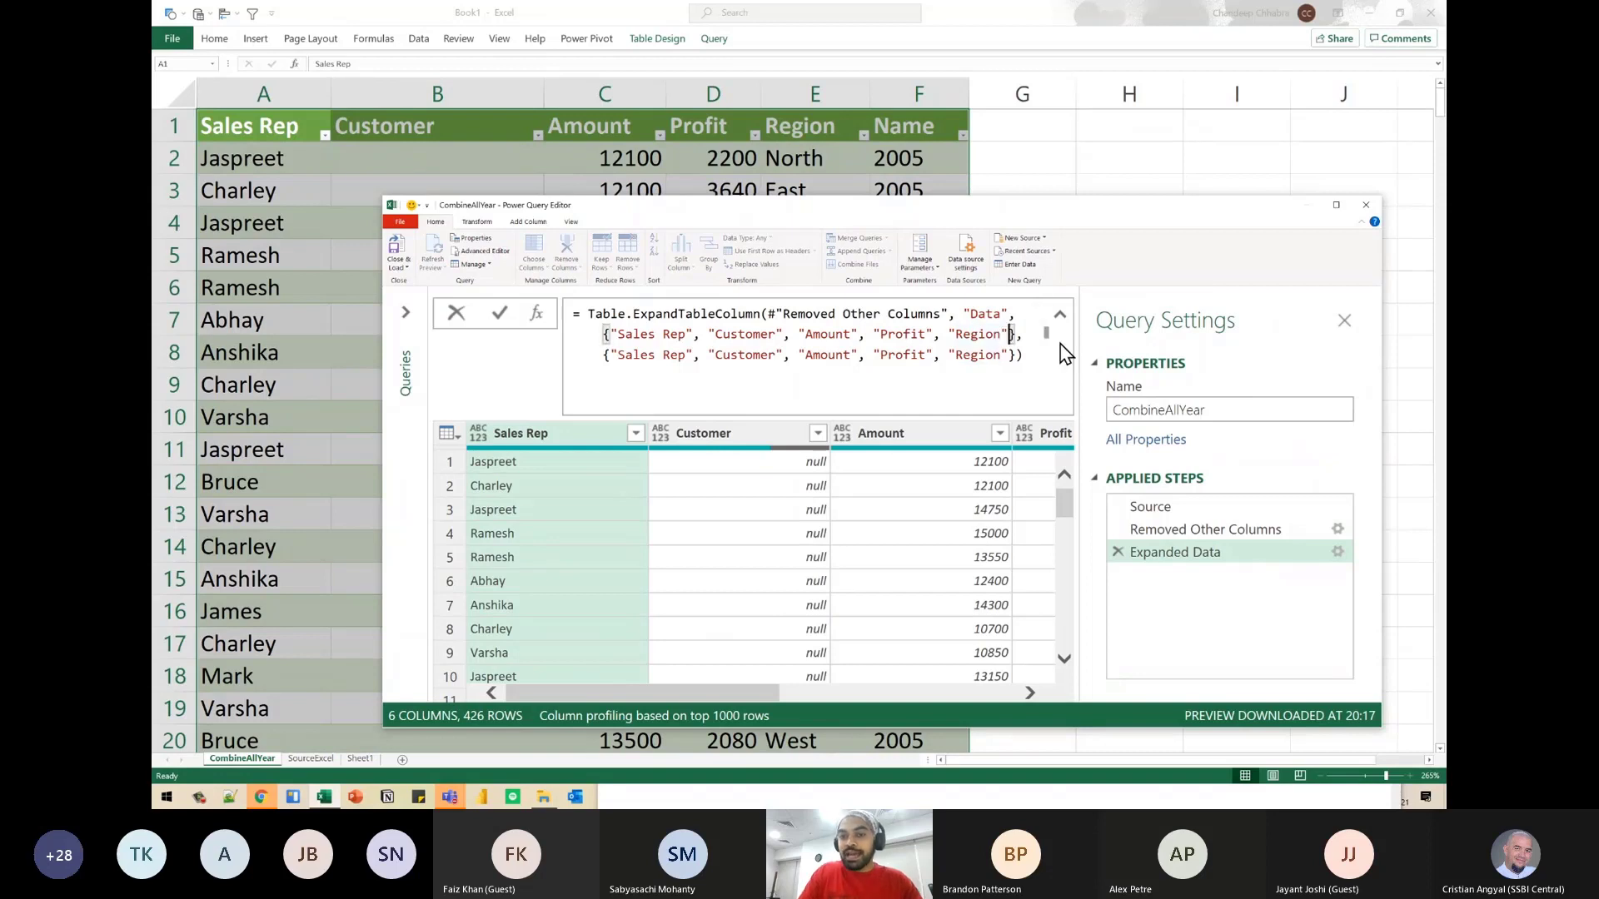
{"action": "type", "text": ", \"Client"}
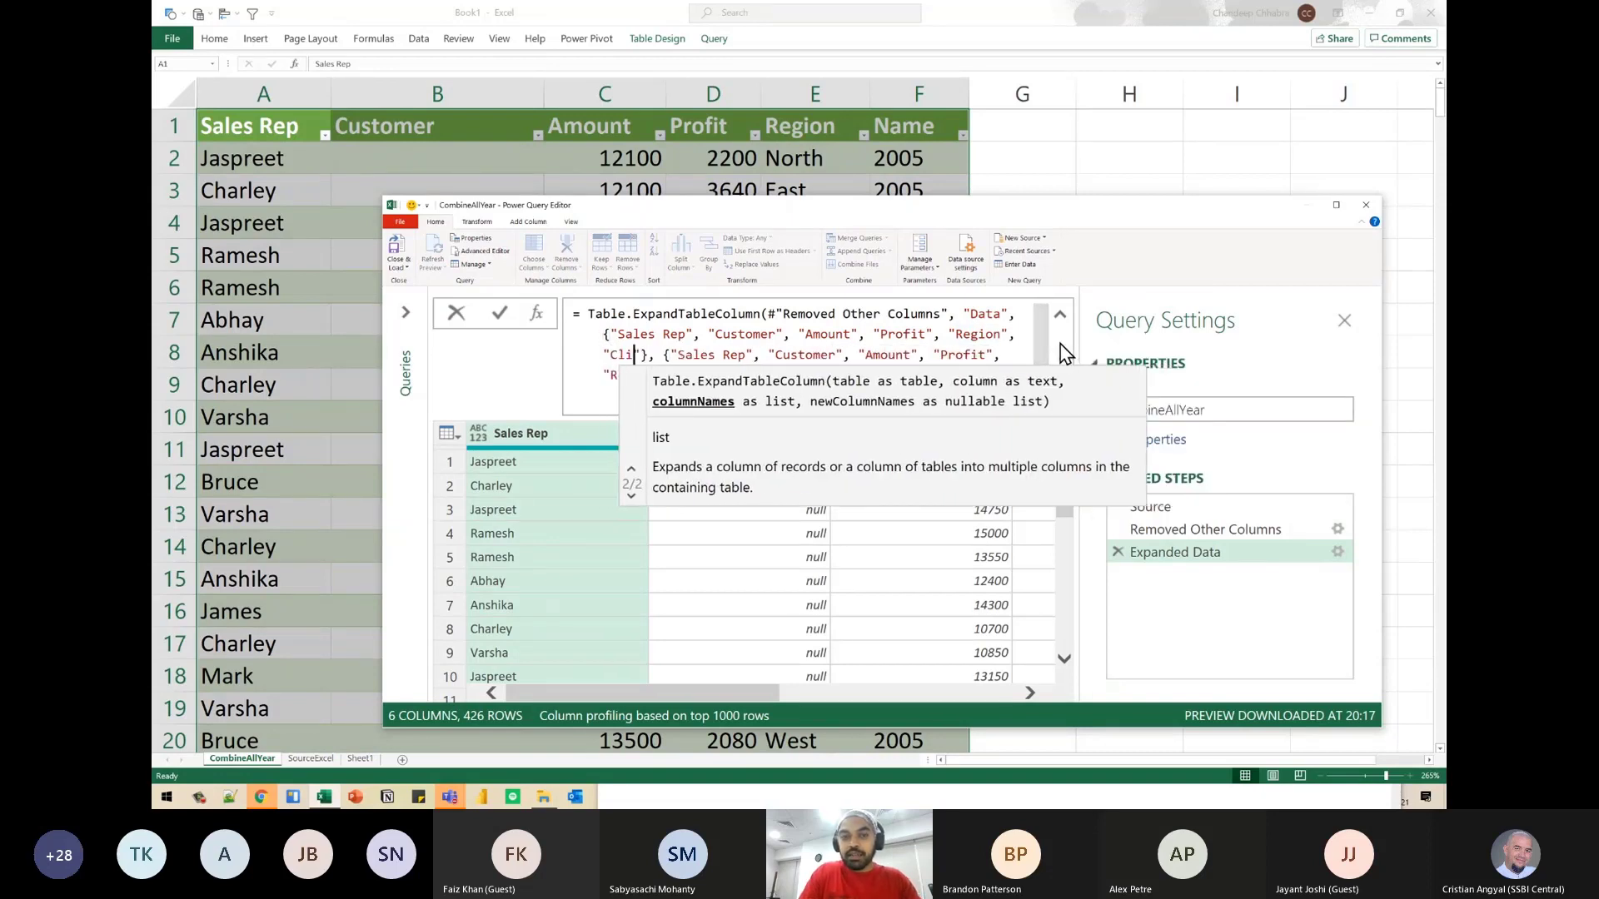
{"action": "key", "text": "Down"}
{"action": "key", "text": "Up"}
{"action": "key", "text": "Right"}
{"action": "key", "text": "Right"}
{"action": "key", "text": "Right"}
{"action": "key", "text": "Left"}
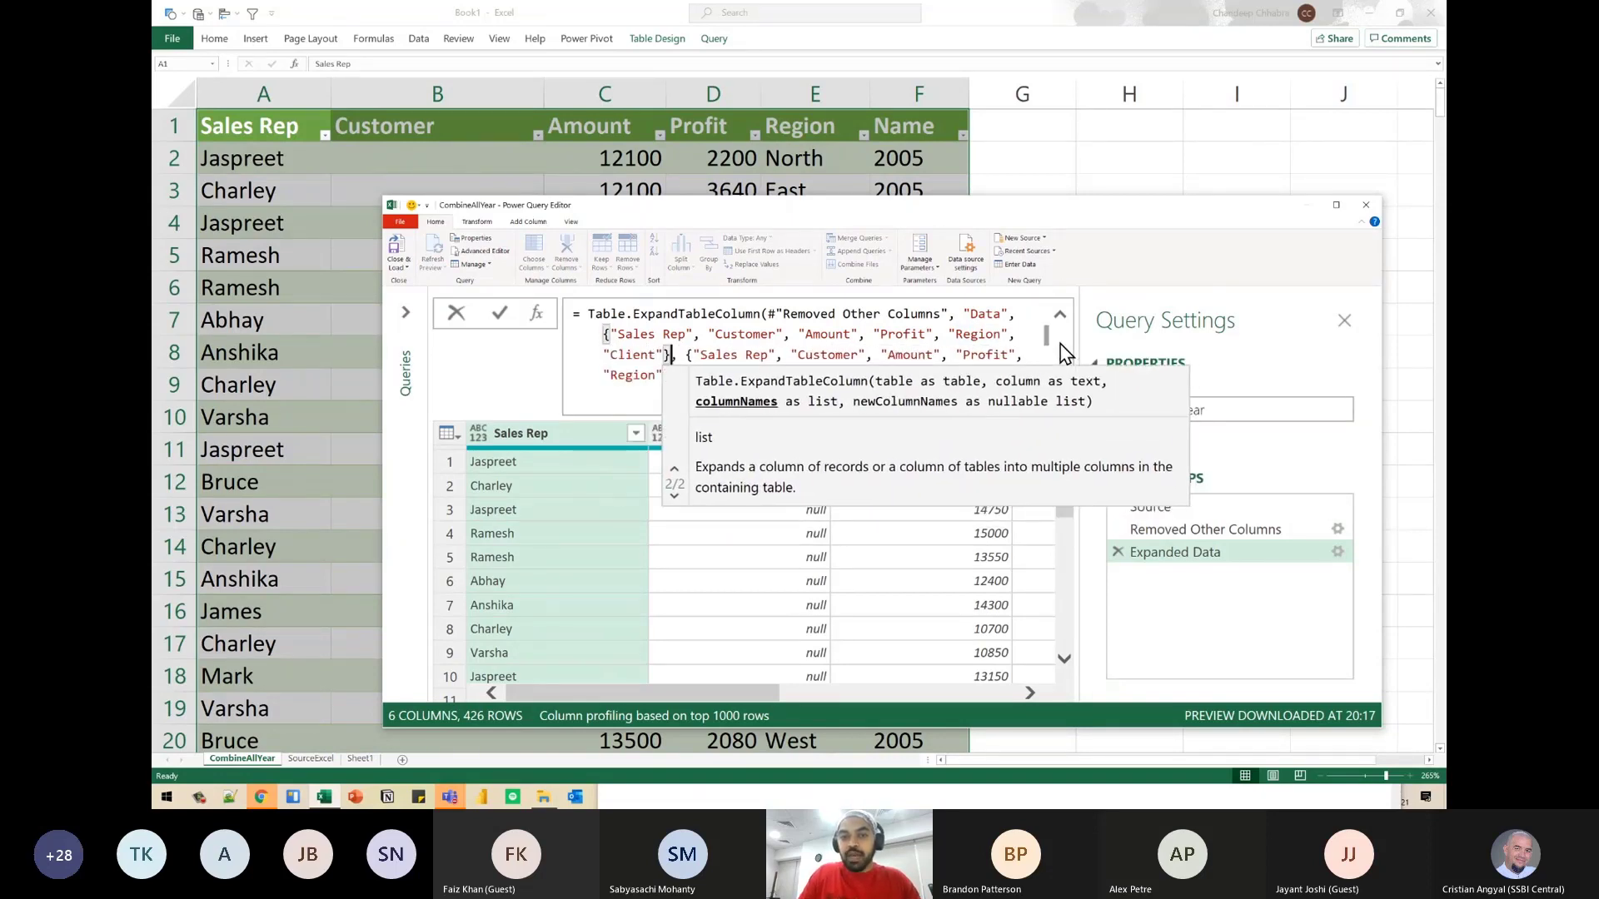
{"action": "key", "text": "shift+Down"}
{"action": "key", "text": "shift+Right"}
{"action": "key", "text": "BackSpace"}
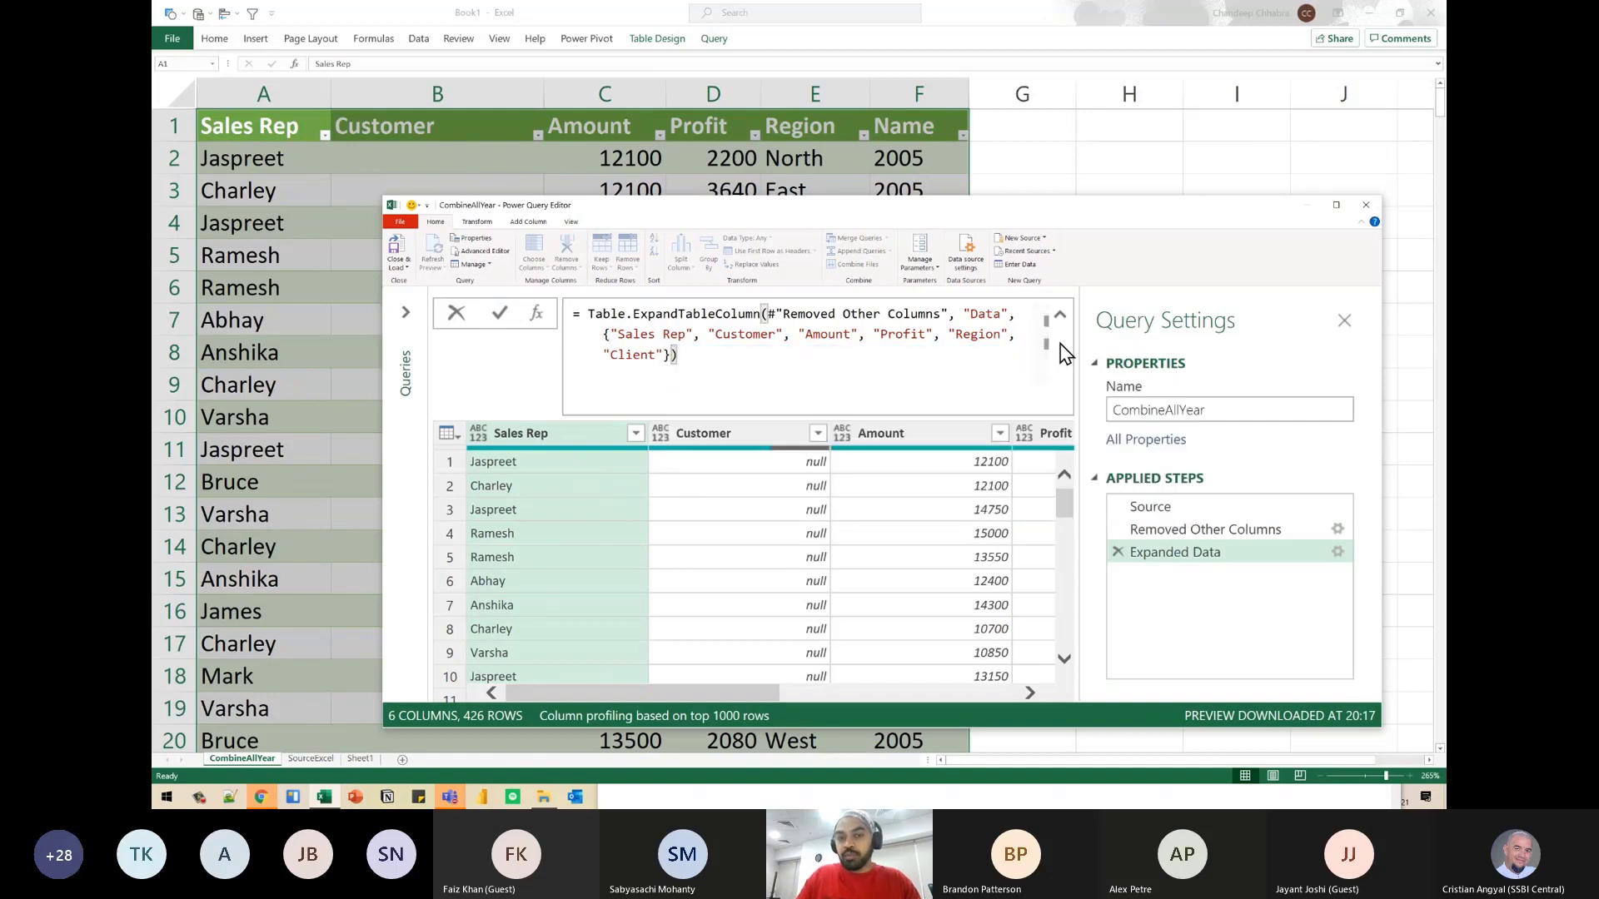
{"action": "key", "text": "Return"}
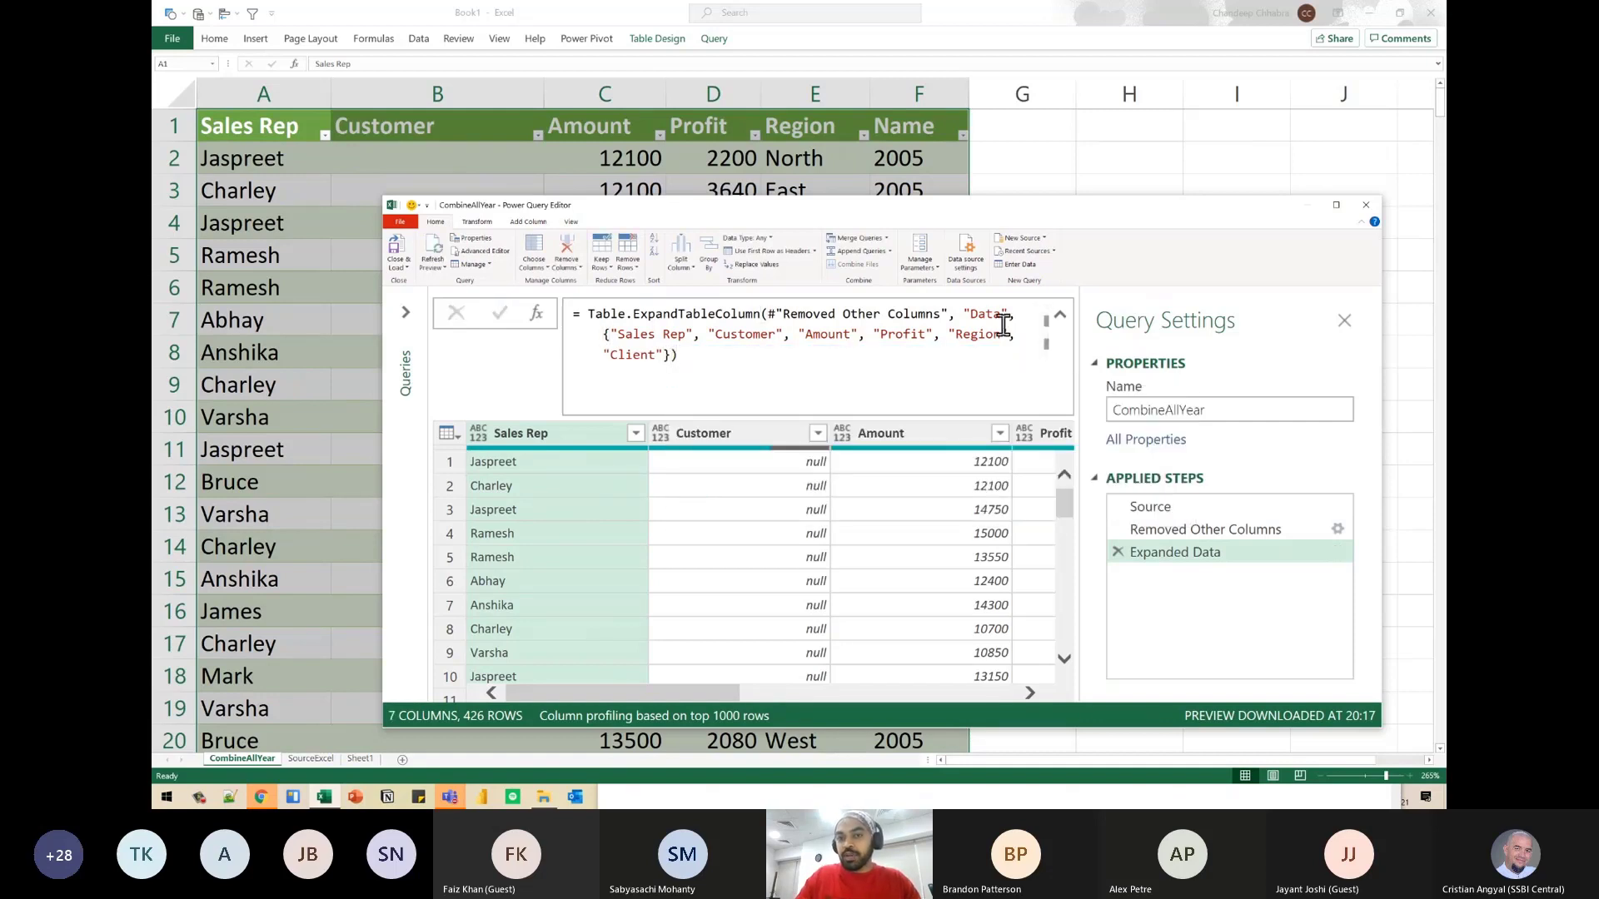
- Examine the Client column in the expanded data and the column-name list in the formula
{"action": "left_click_drag", "start_coordinate": [733, 693], "coordinate": [985, 688]}
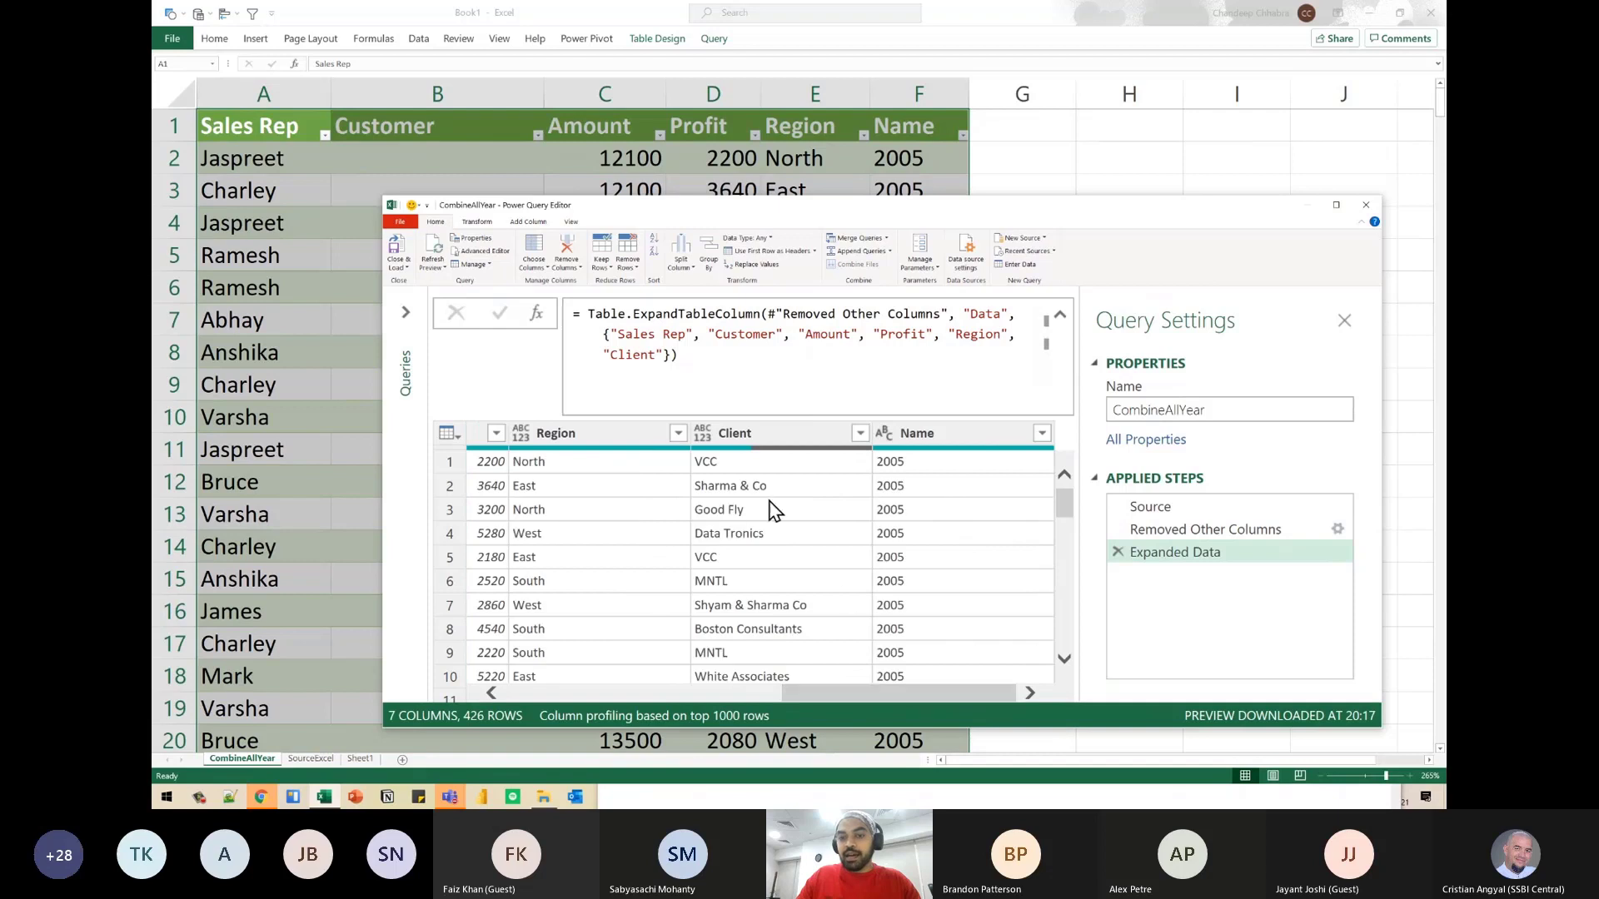
{"action": "left_click", "coordinate": [751, 431]}
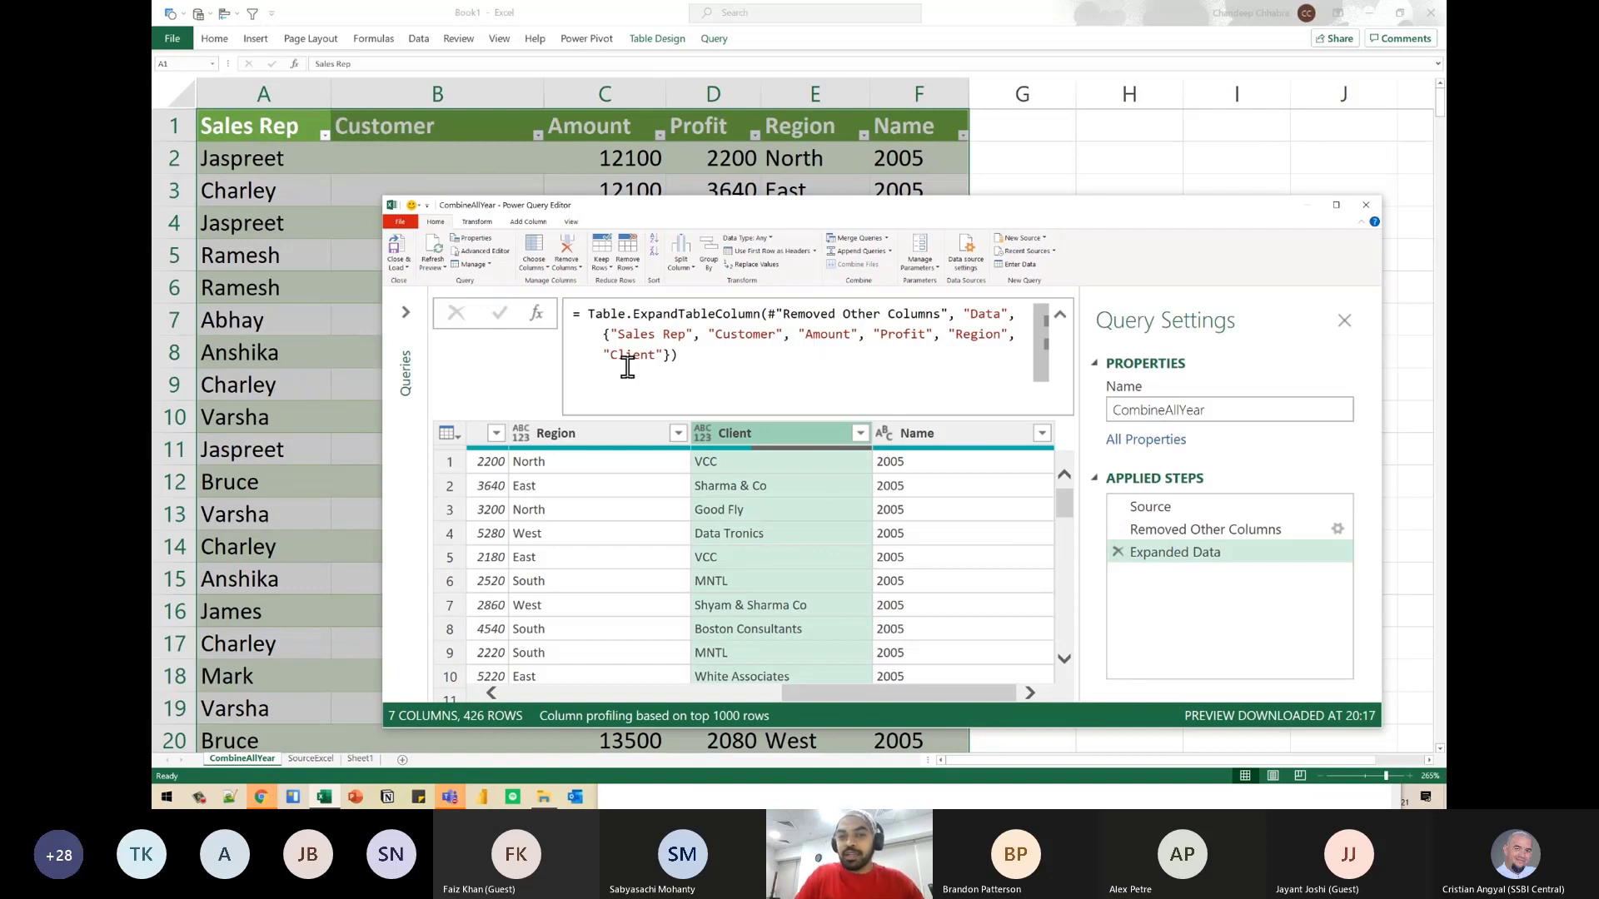
{"action": "left_click_drag", "start_coordinate": [601, 336], "coordinate": [670, 358]}
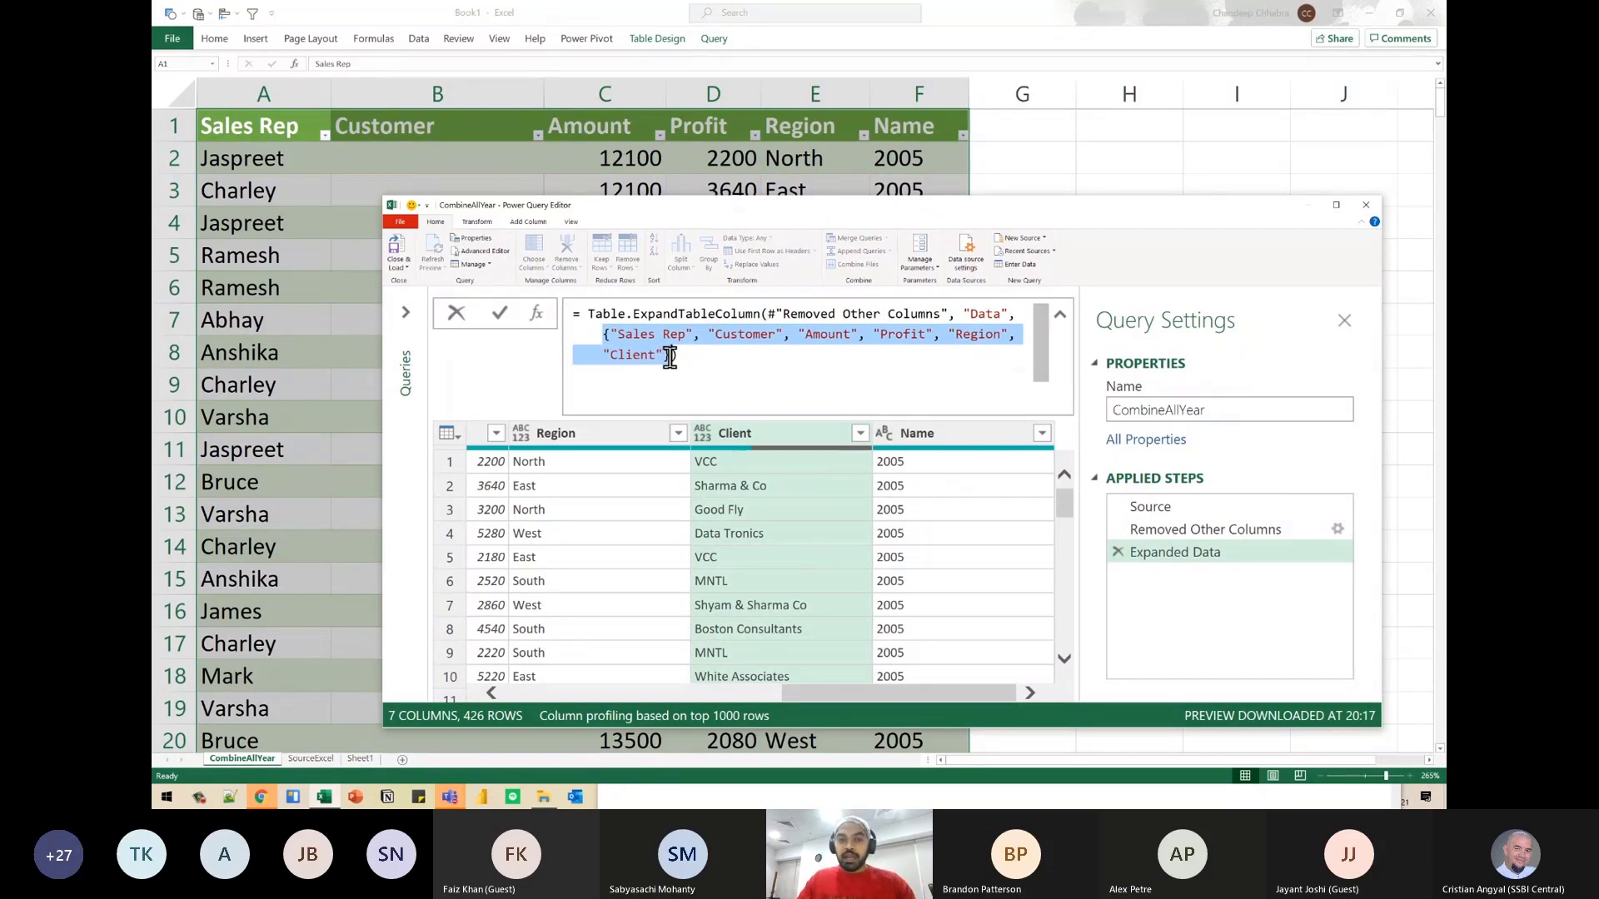
{"action": "key", "text": "Escape"}
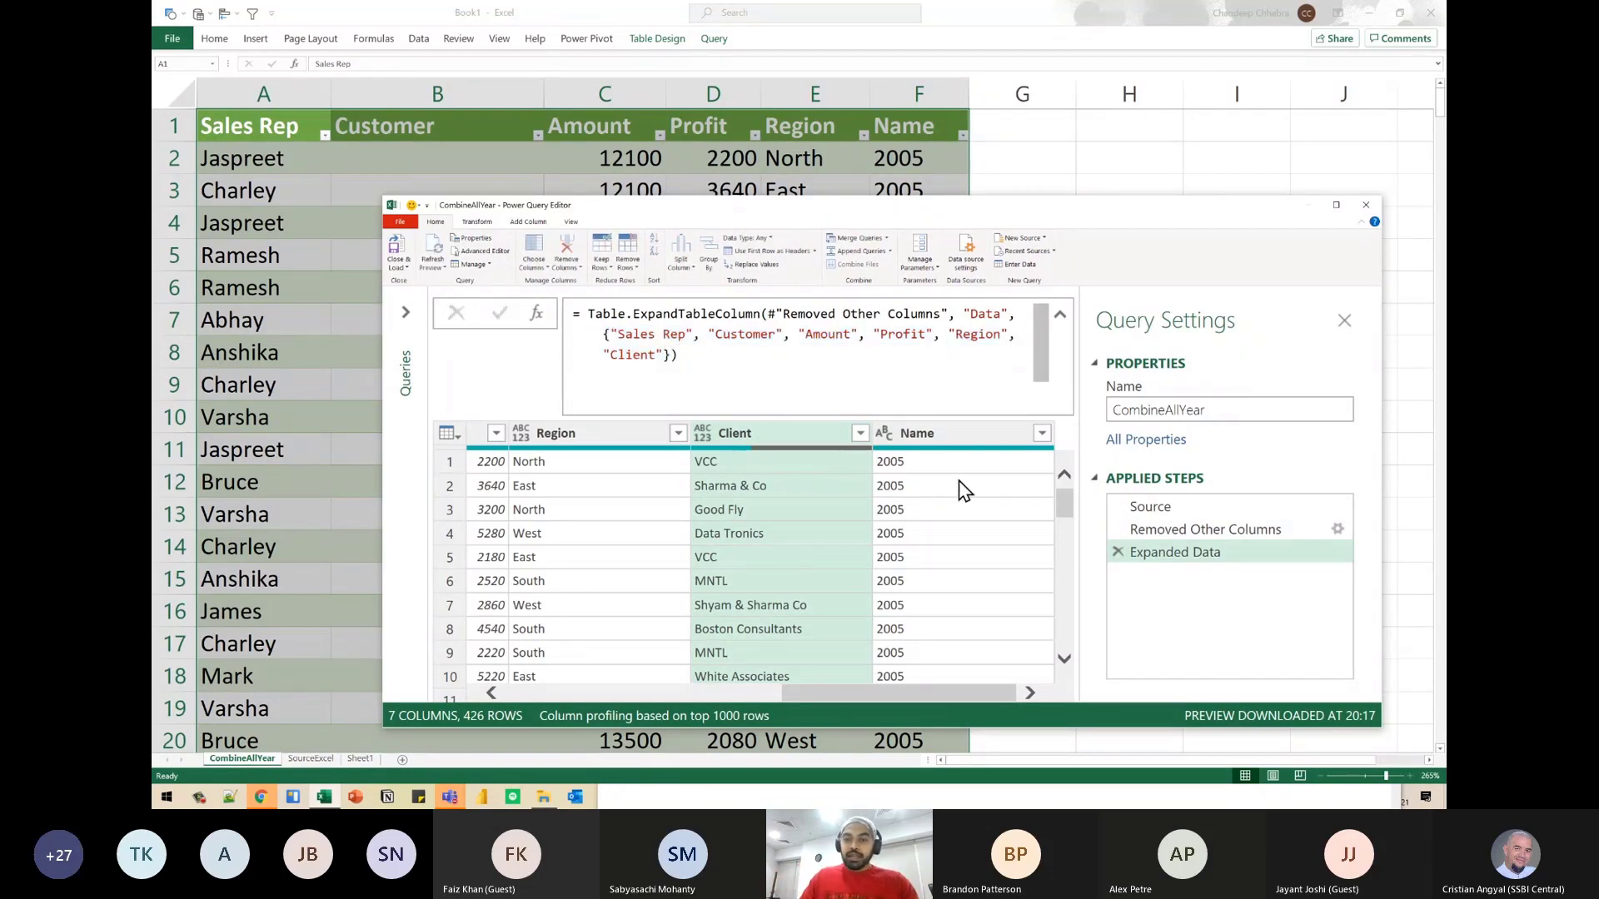
- Delete the Expanded Data step and preview the 2005, 2004 and 2003 tables in the Data column
{"action": "left_click", "coordinate": [1117, 552]}
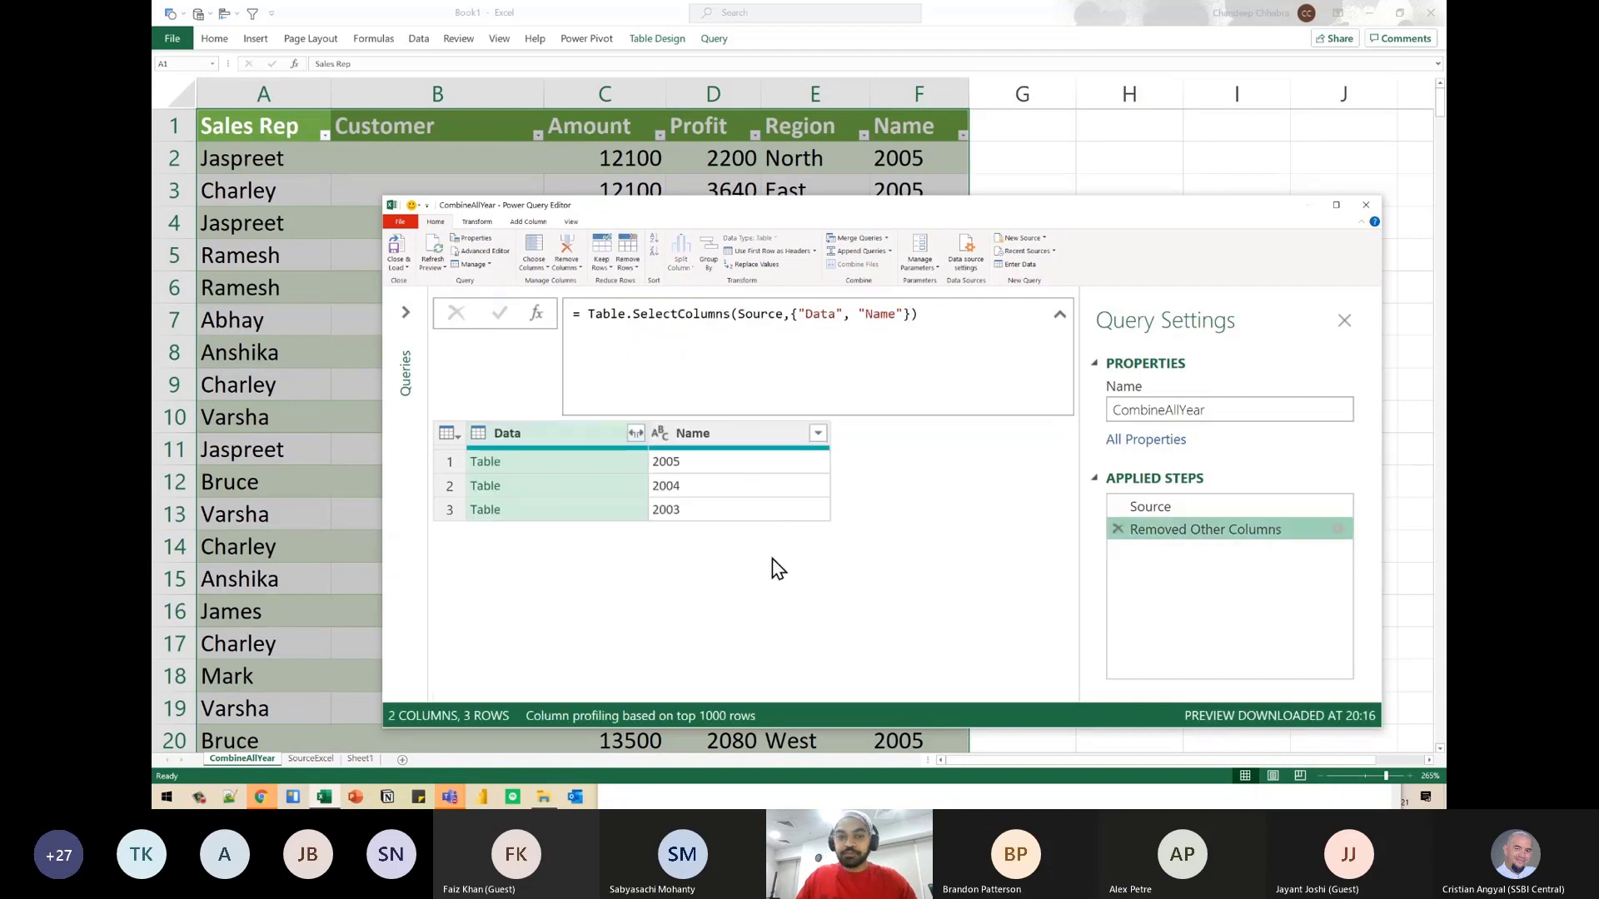
{"action": "left_click", "coordinate": [536, 460]}
{"action": "left_click", "coordinate": [540, 491]}
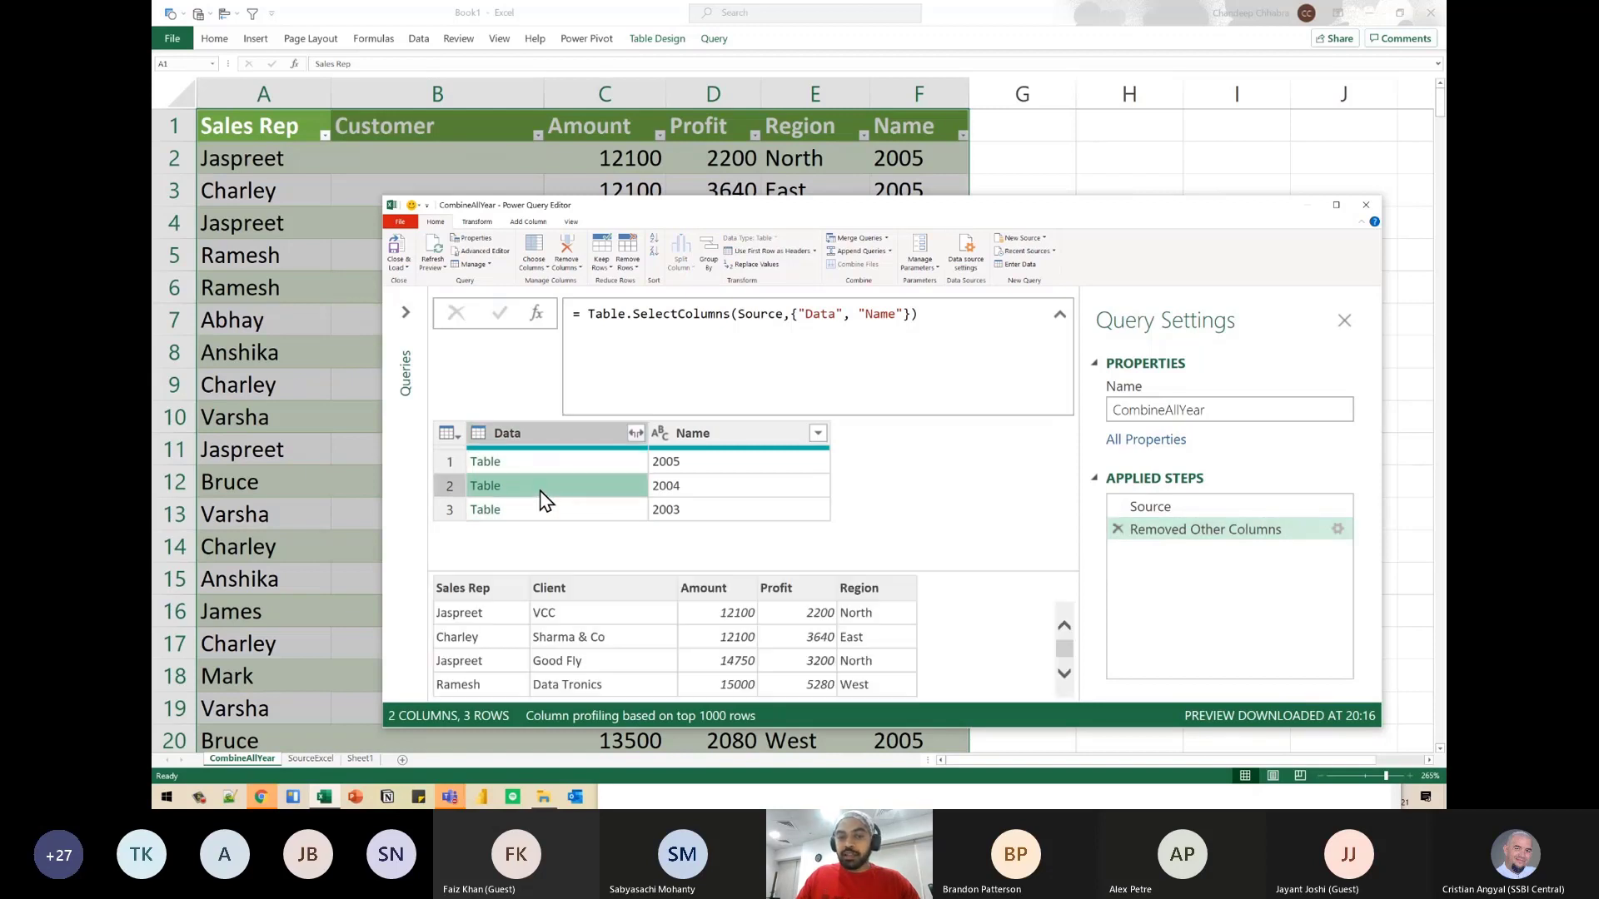
{"action": "left_click", "coordinate": [543, 511]}
{"action": "left_click", "coordinate": [550, 467]}
{"action": "left_click", "coordinate": [551, 488]}
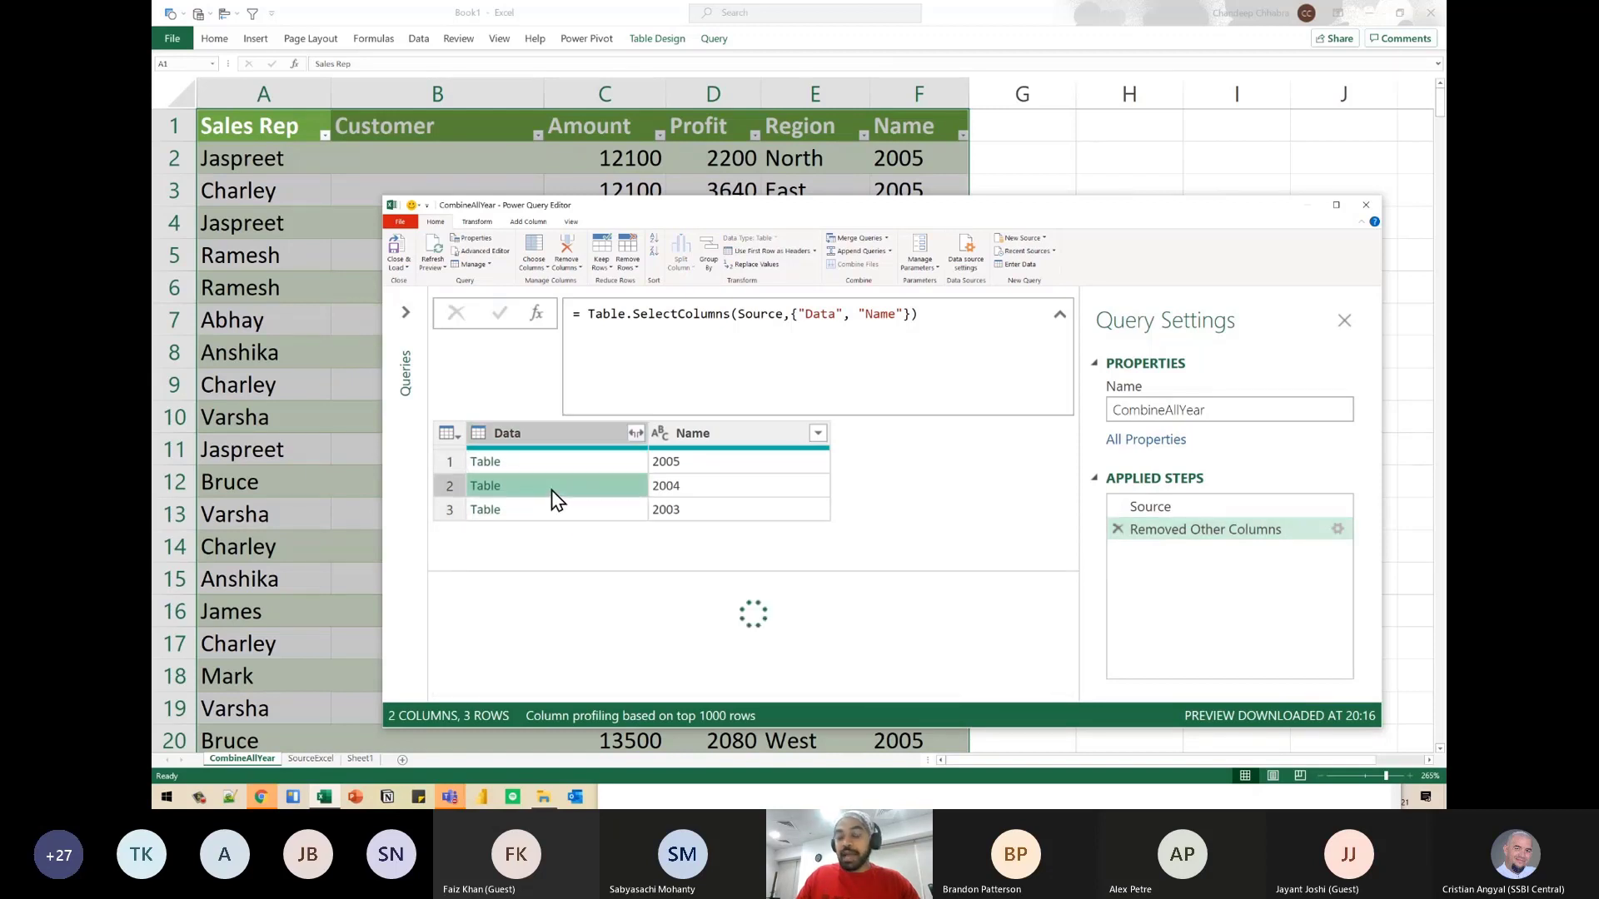
{"action": "left_click", "coordinate": [551, 514]}
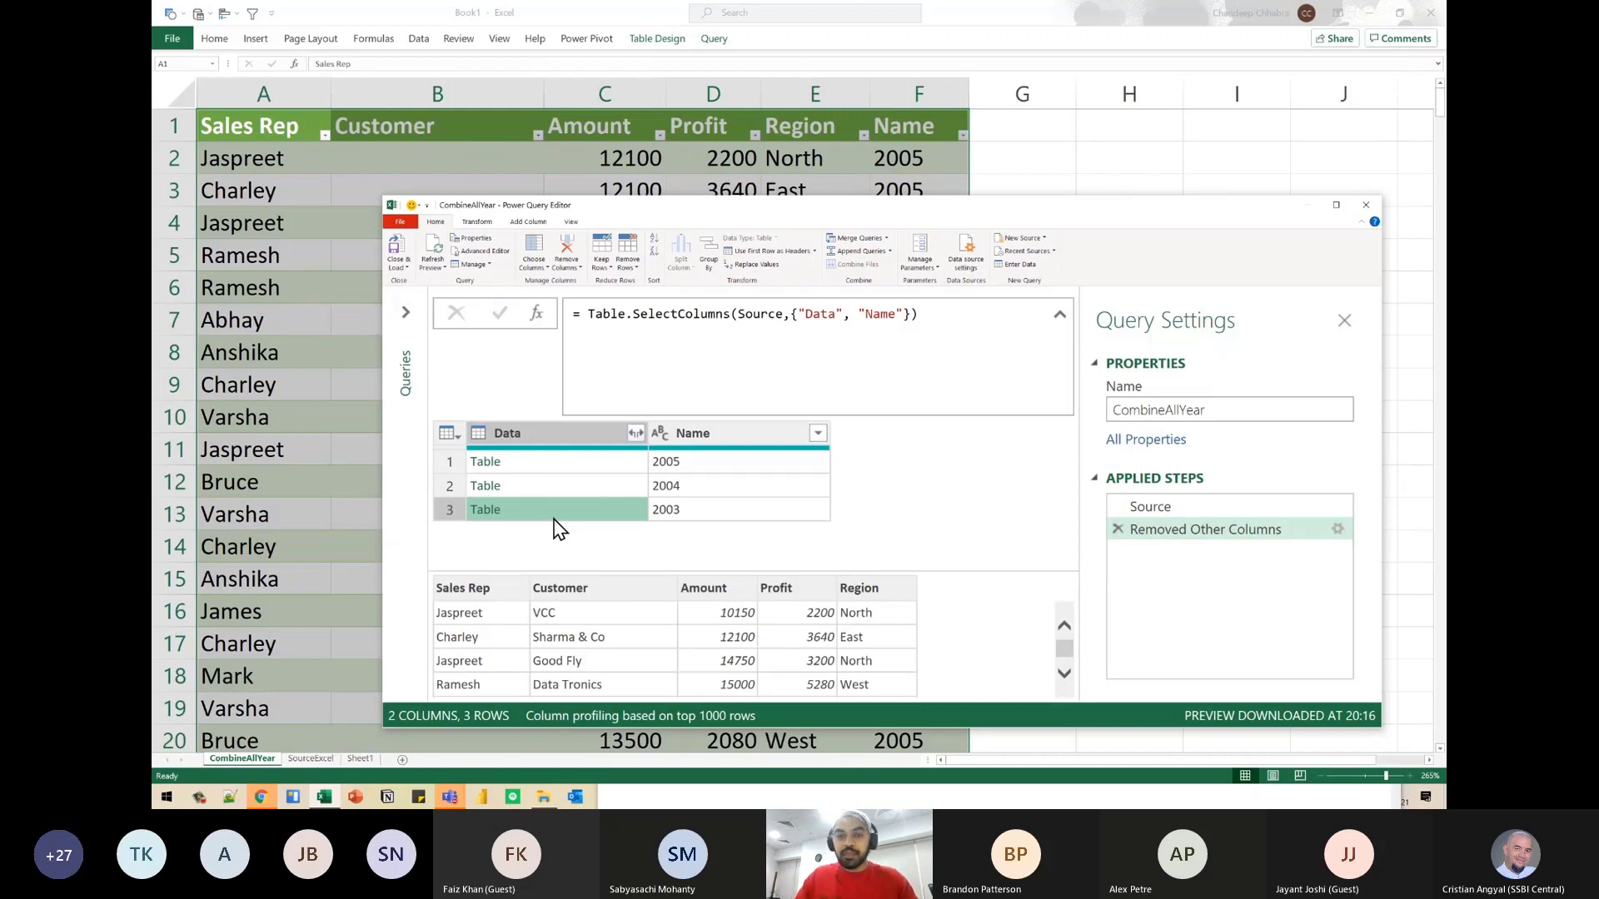
- Add a custom step after Removed Other Columns with the formula = Table.Combine(#"Removed Other Columns"[Data])
{"action": "left_click", "coordinate": [536, 315]}
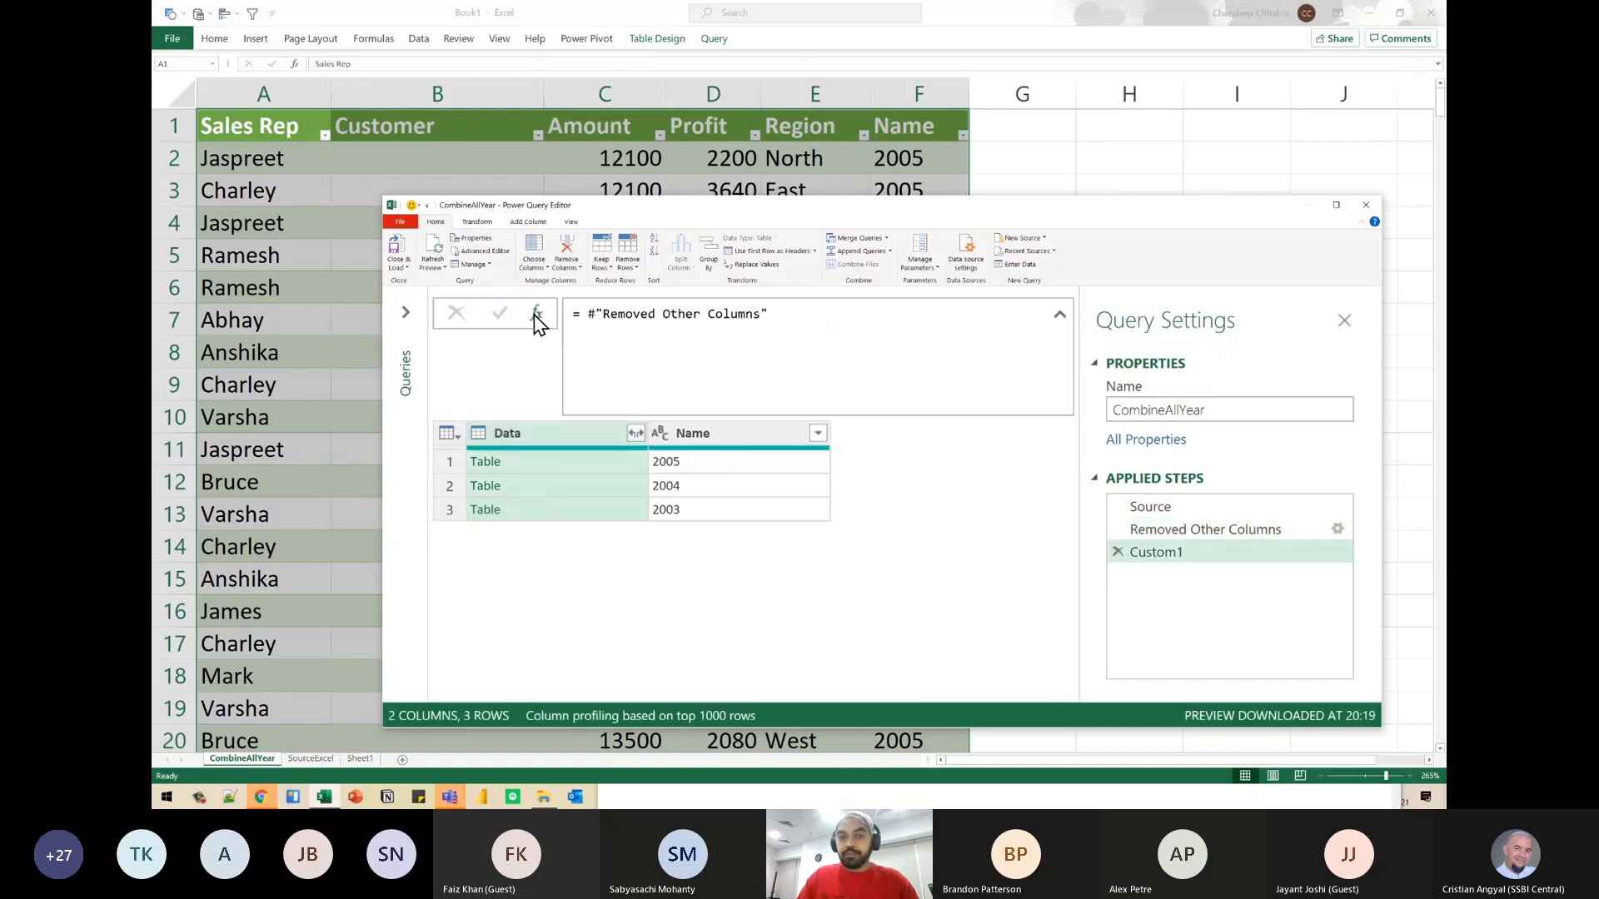
{"action": "left_click", "coordinate": [581, 313]}
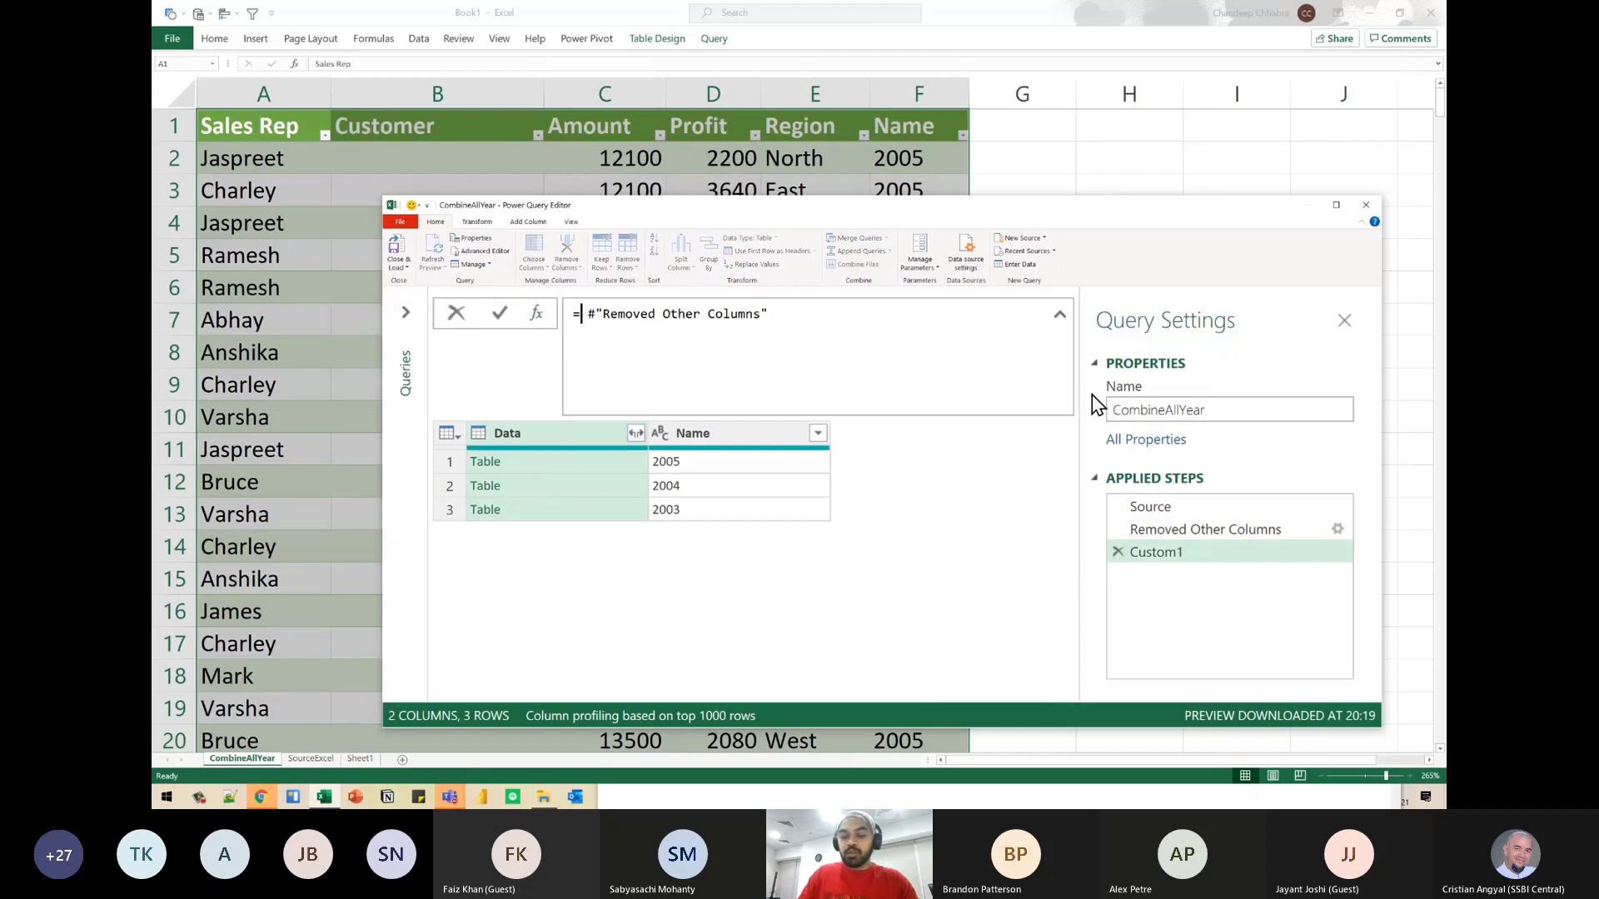
{"action": "type", "text": "Table.Com"}
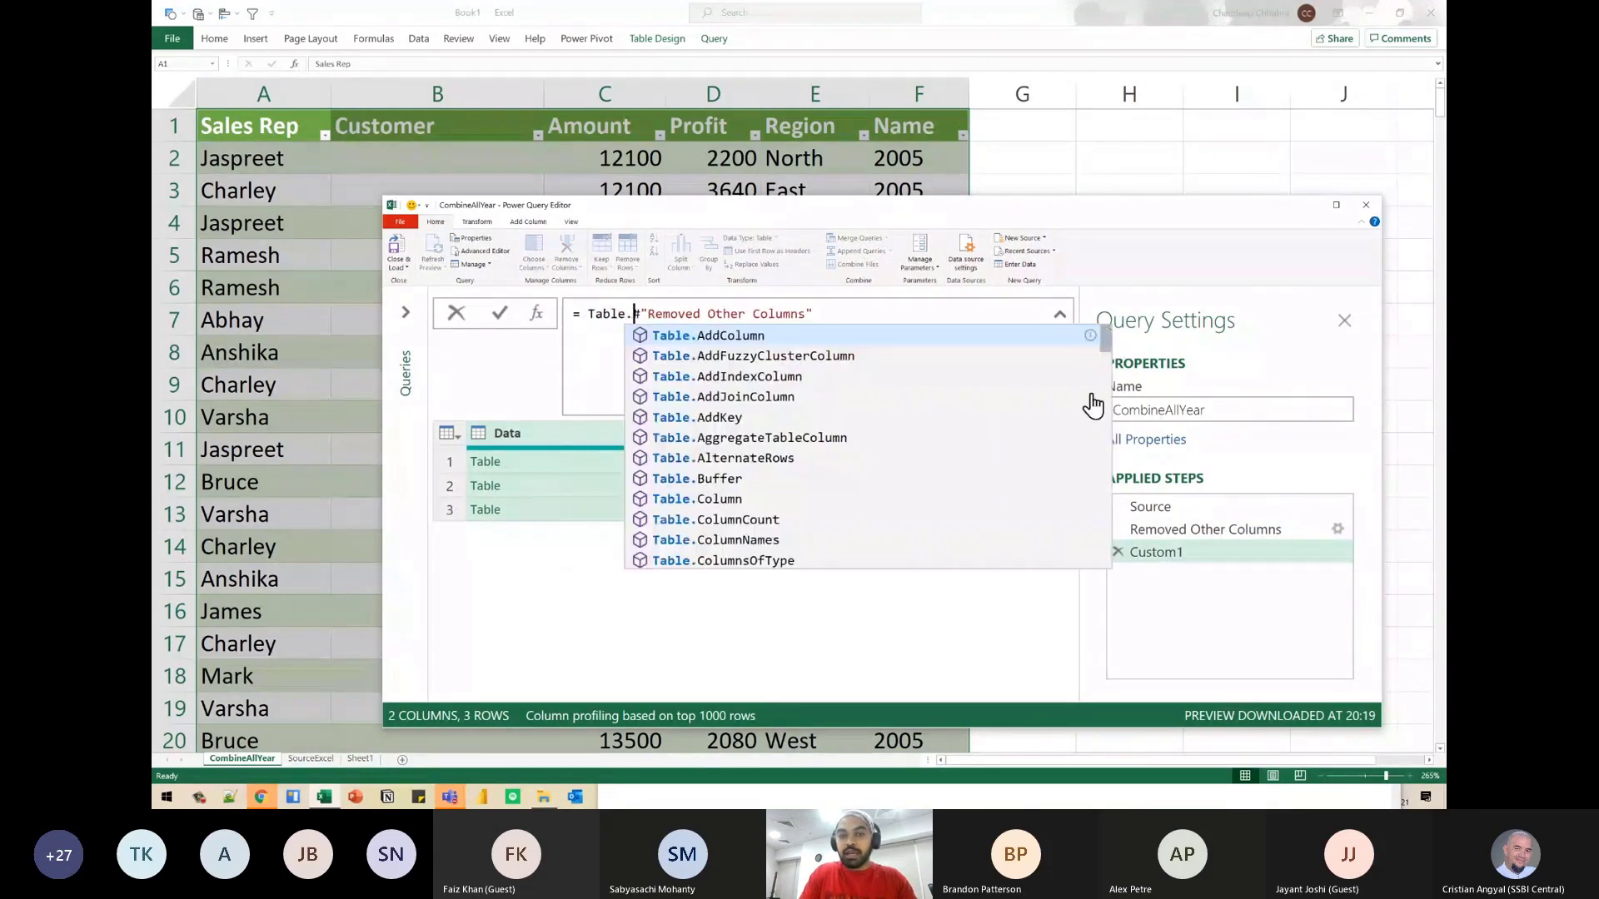
{"action": "type", "text": "bine("}
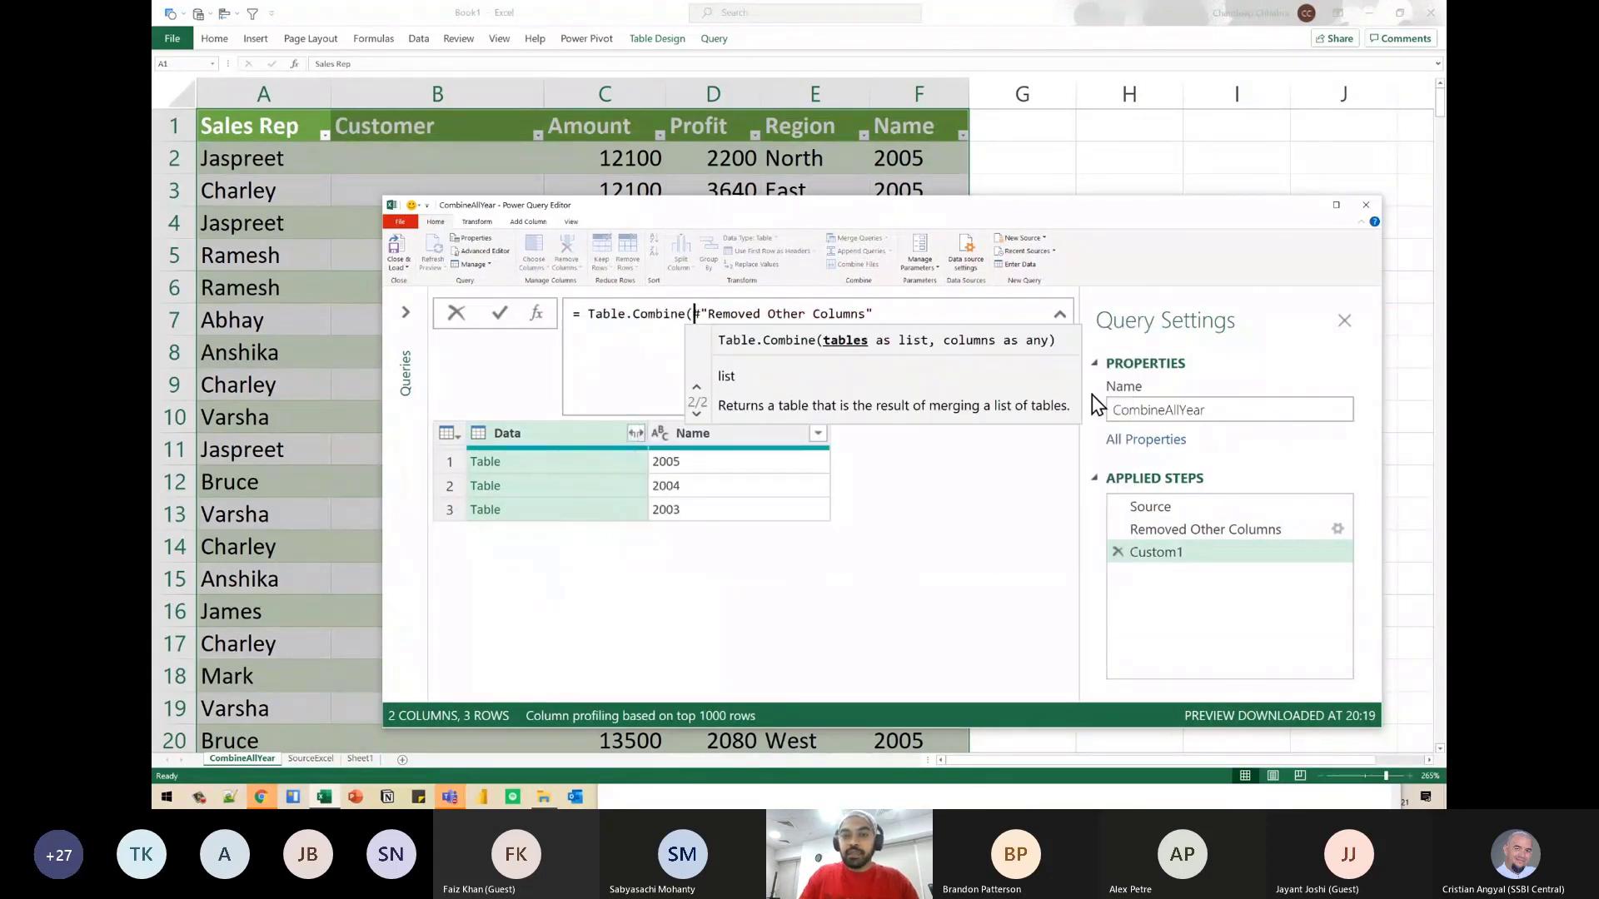
{"action": "key", "text": "End"}
{"action": "type", "text": "["}
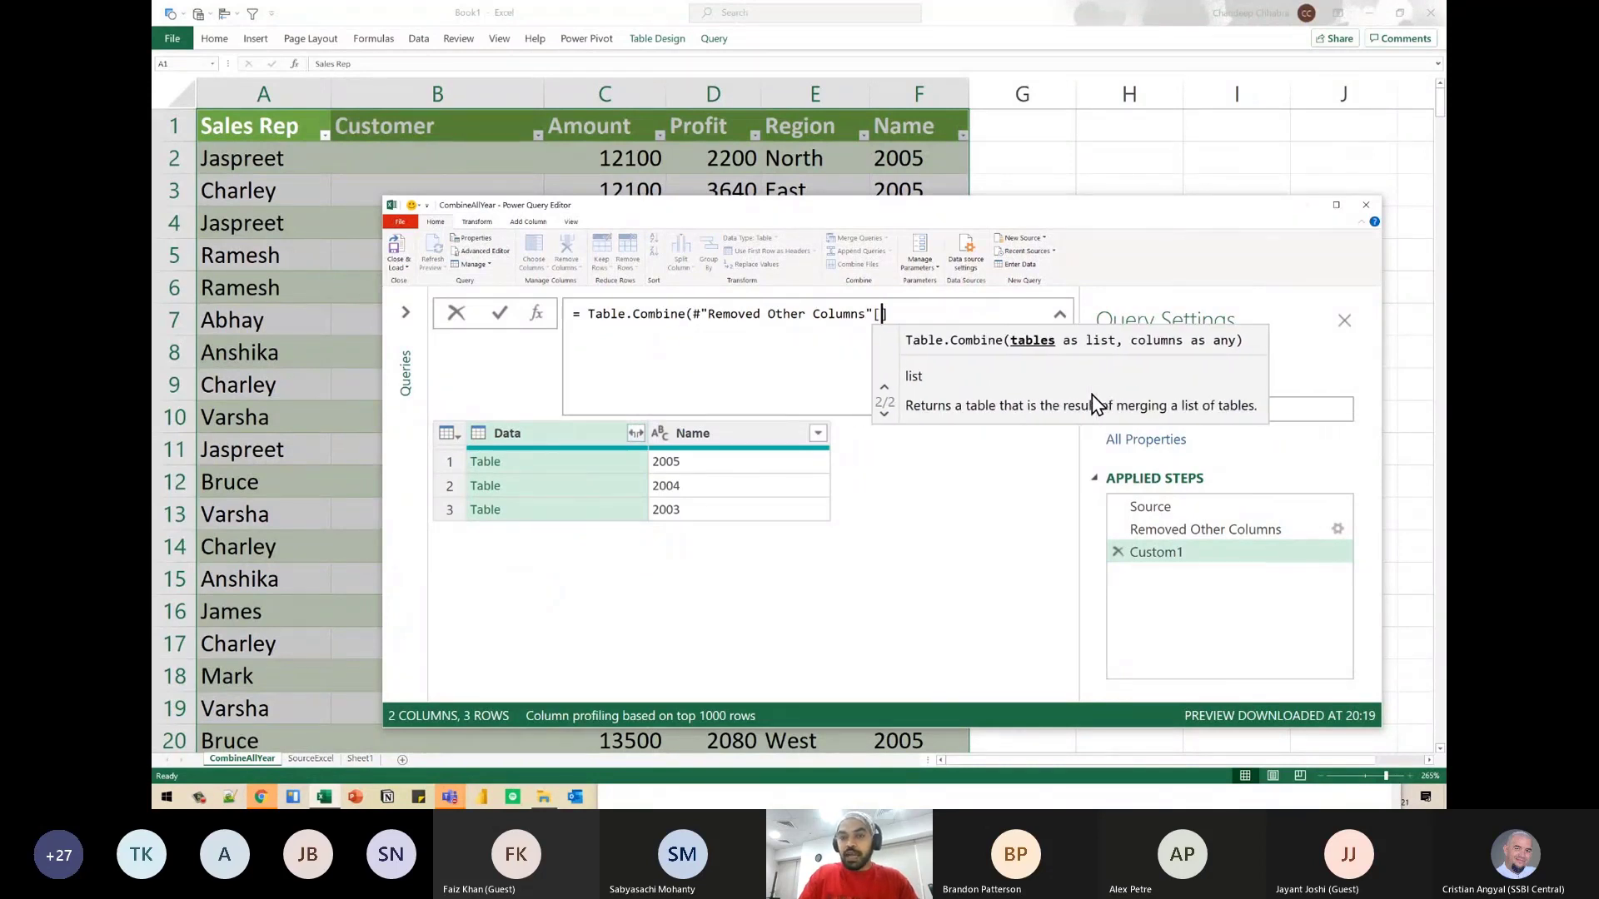
{"action": "type", "text": "Data]"}
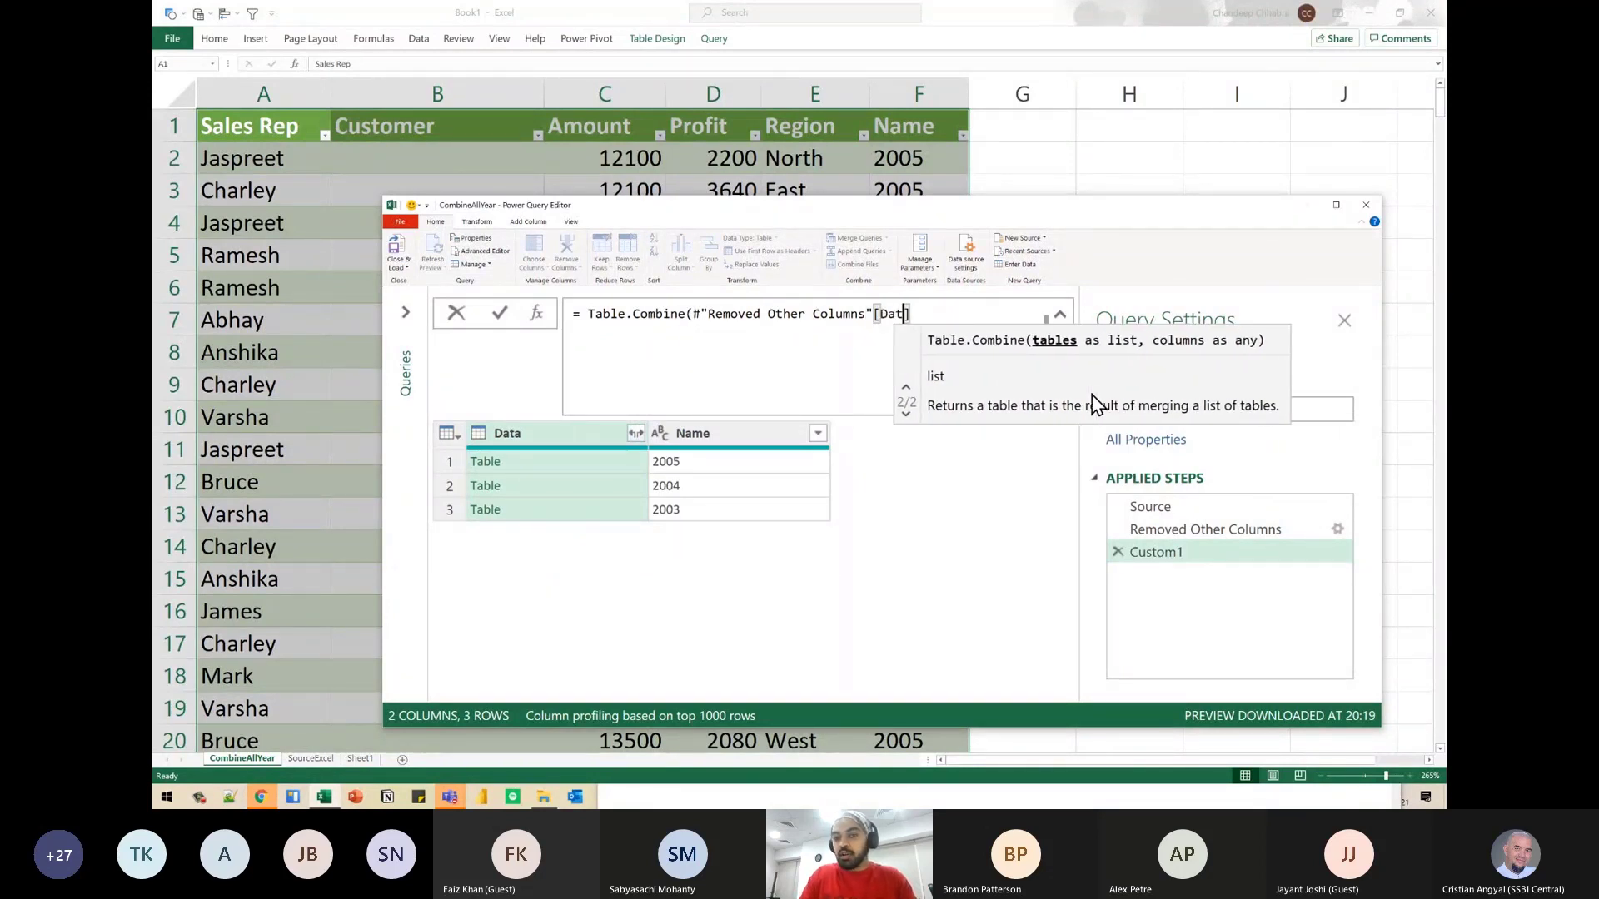
{"action": "type", "text": ")"}
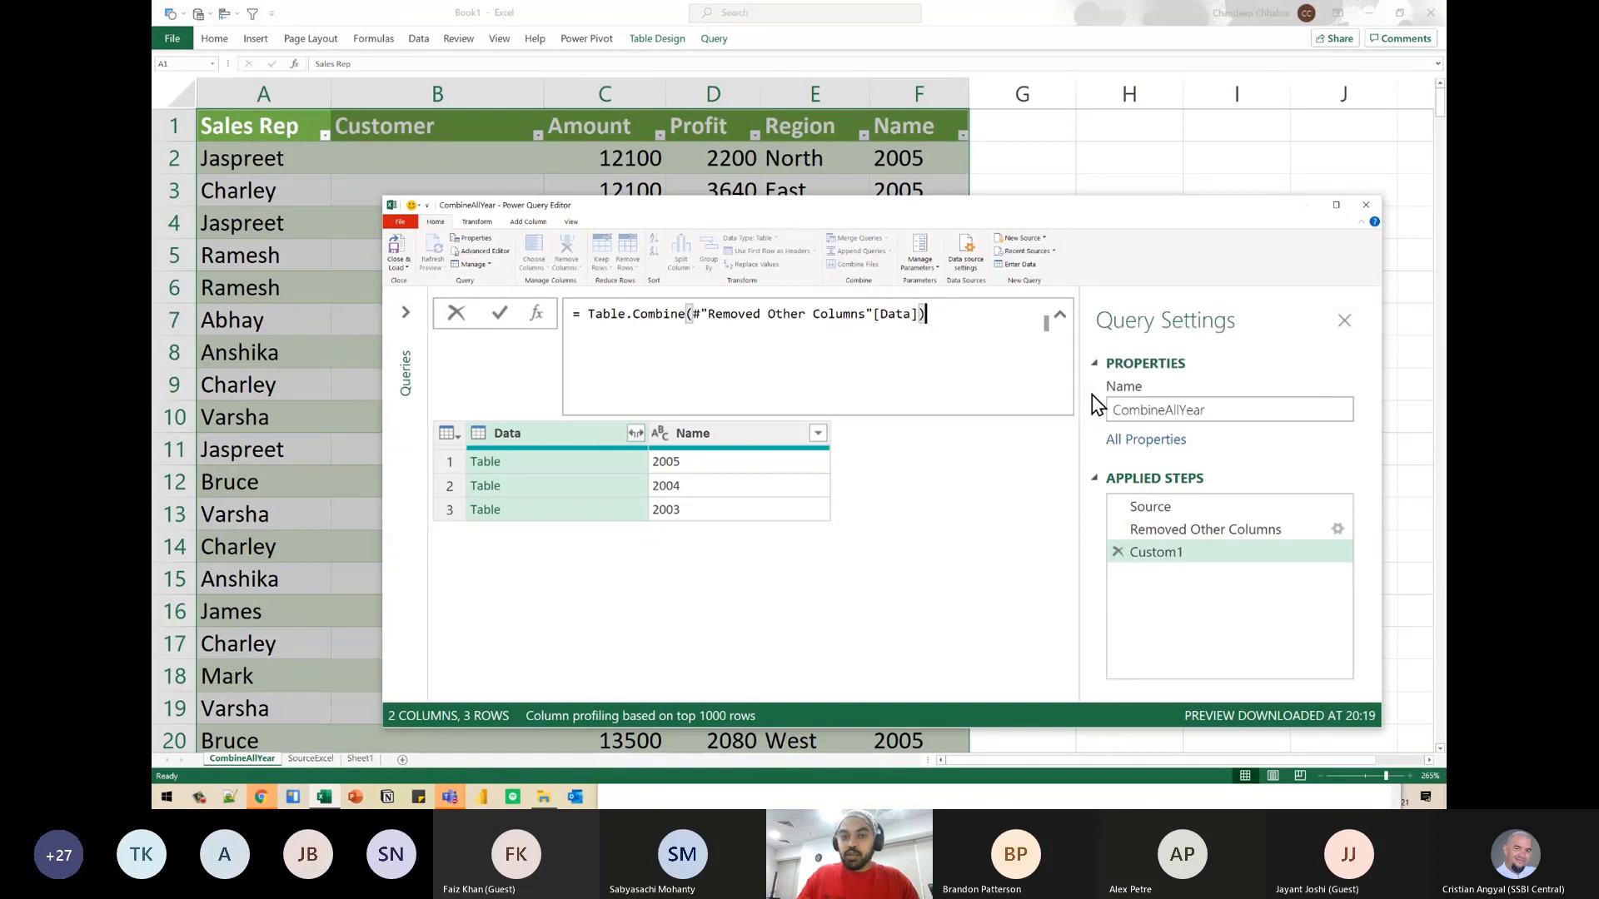
- Cut the argument out of the Custom1 formula, show the syntax hint for Table.Combine(), and mark its "tables as list" parameter
{"action": "key", "text": "shift+Left"}
{"action": "key", "text": "BackSpace"}
{"action": "key", "text": "shift+Left"}
{"action": "key", "text": "ctrl+shift+Left"}
{"action": "key", "text": "ctrl+shift+Left"}
{"action": "key", "text": "ctrl+shift+Left"}
{"action": "key", "text": "ctrl+shift+Left"}
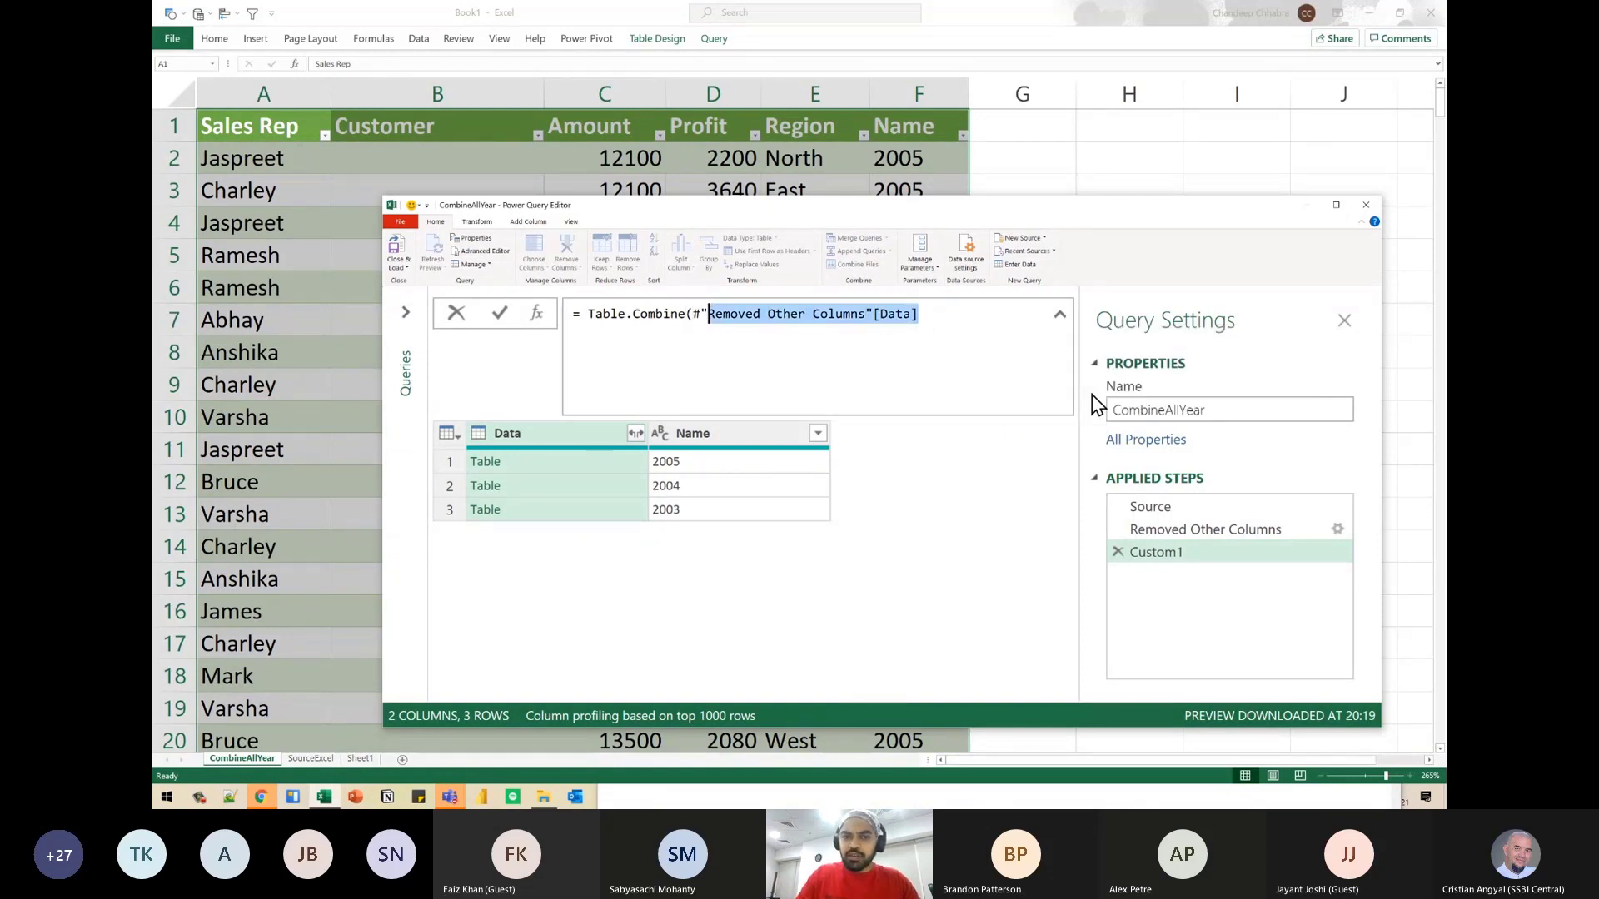
{"action": "key", "text": "ctrl+Left"}
{"action": "key", "text": "Right"}
{"action": "key", "text": "shift+End"}
{"action": "key", "text": "ctrl+x"}
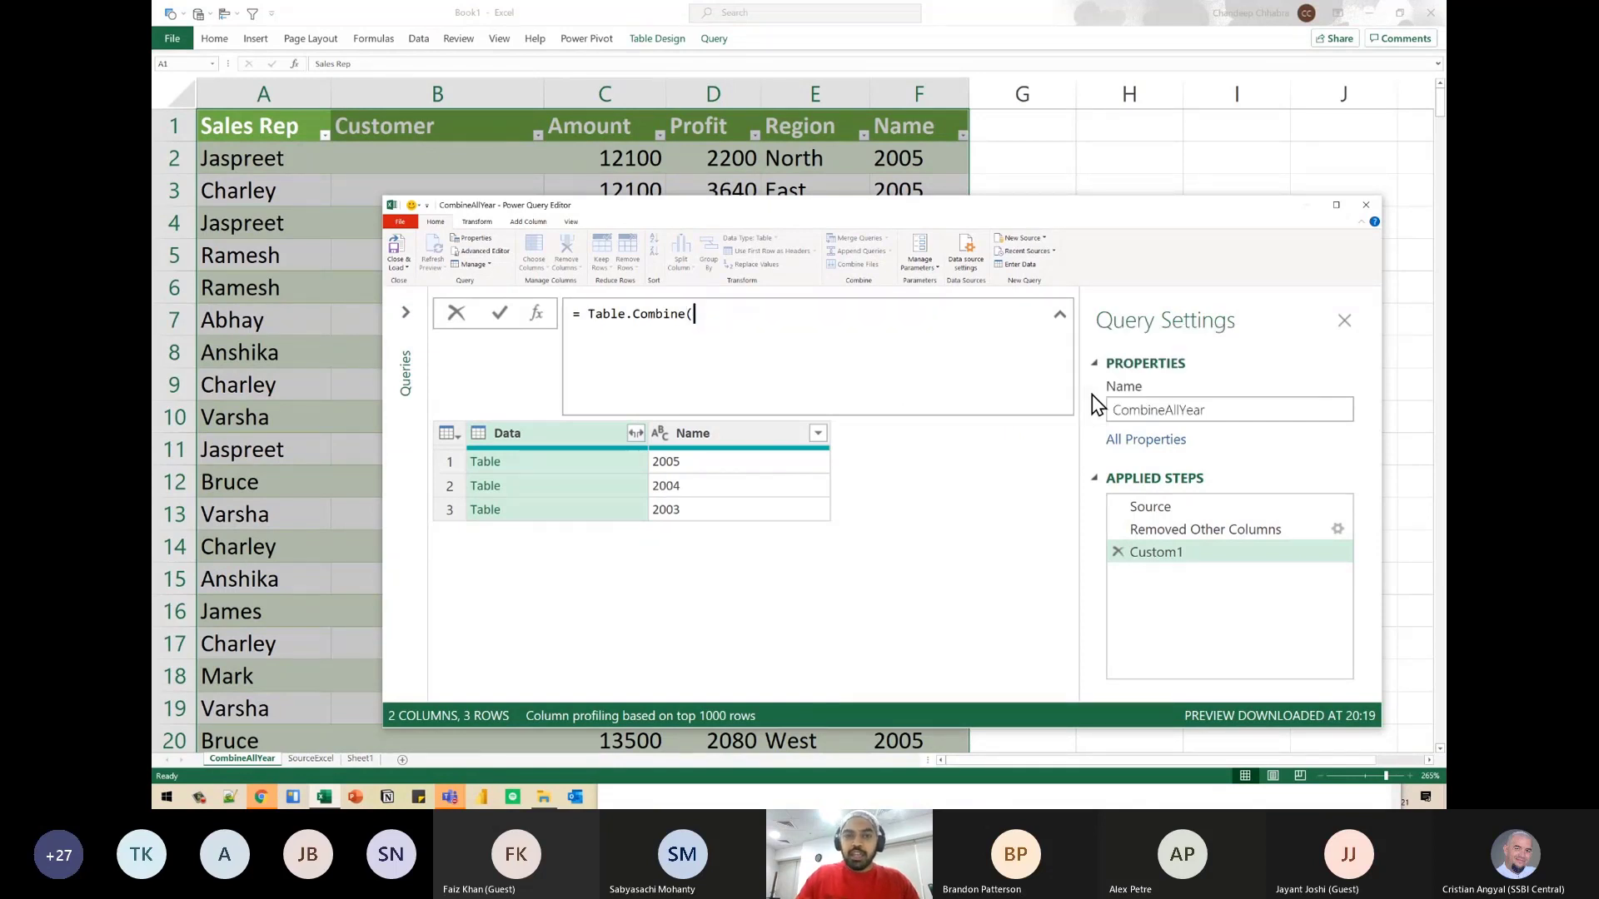
{"action": "type", "text": "("}
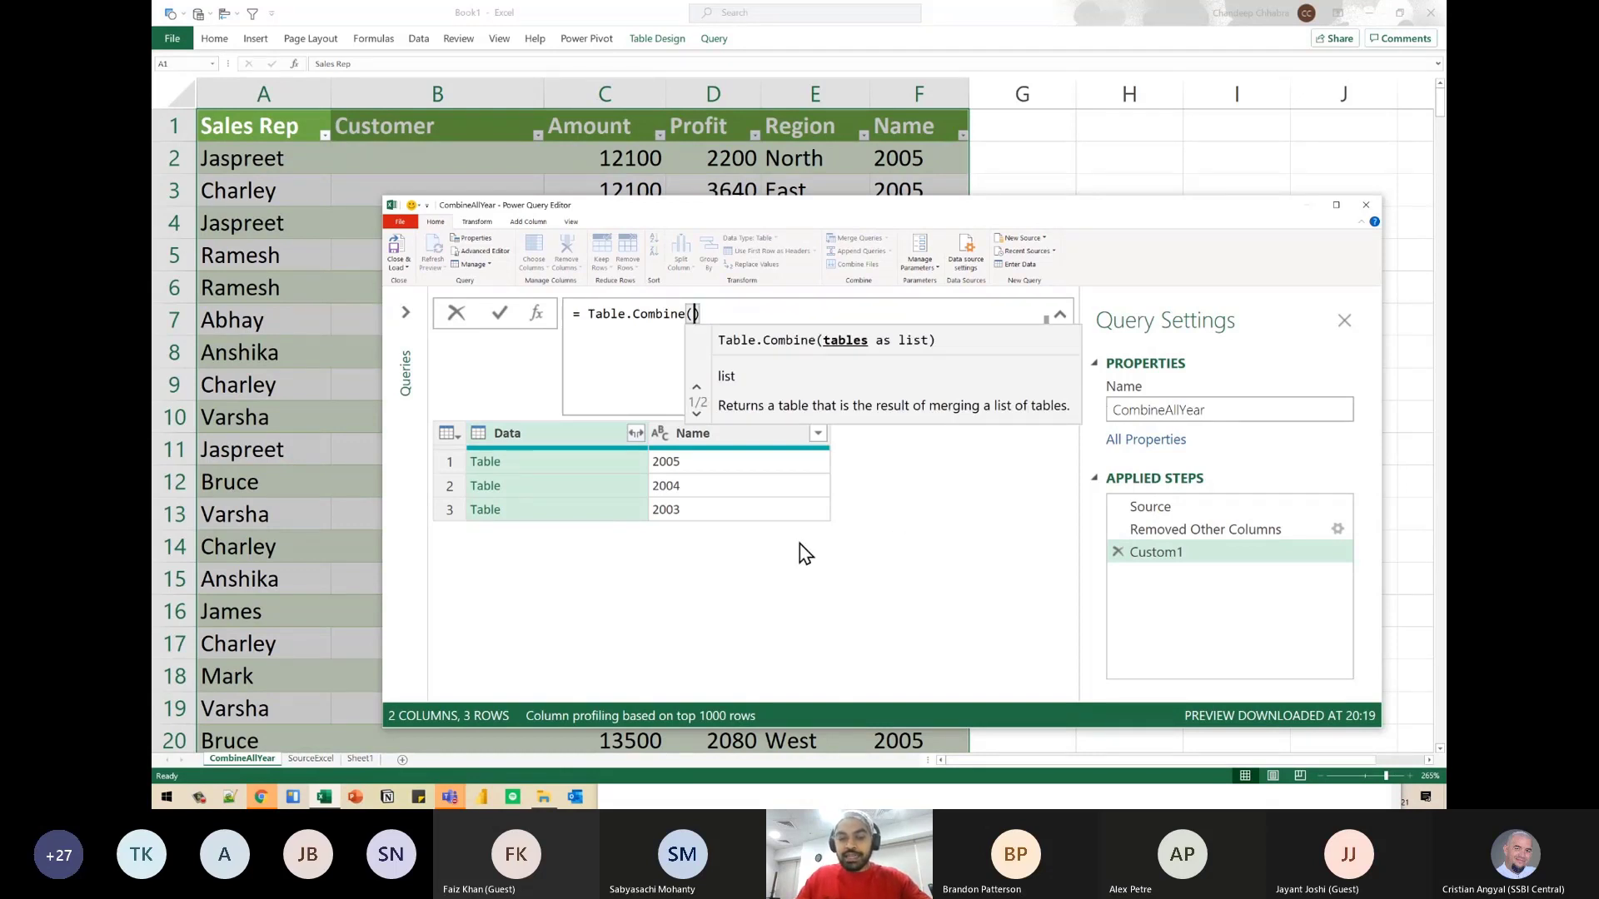
{"action": "key", "text": "ctrl+2"}
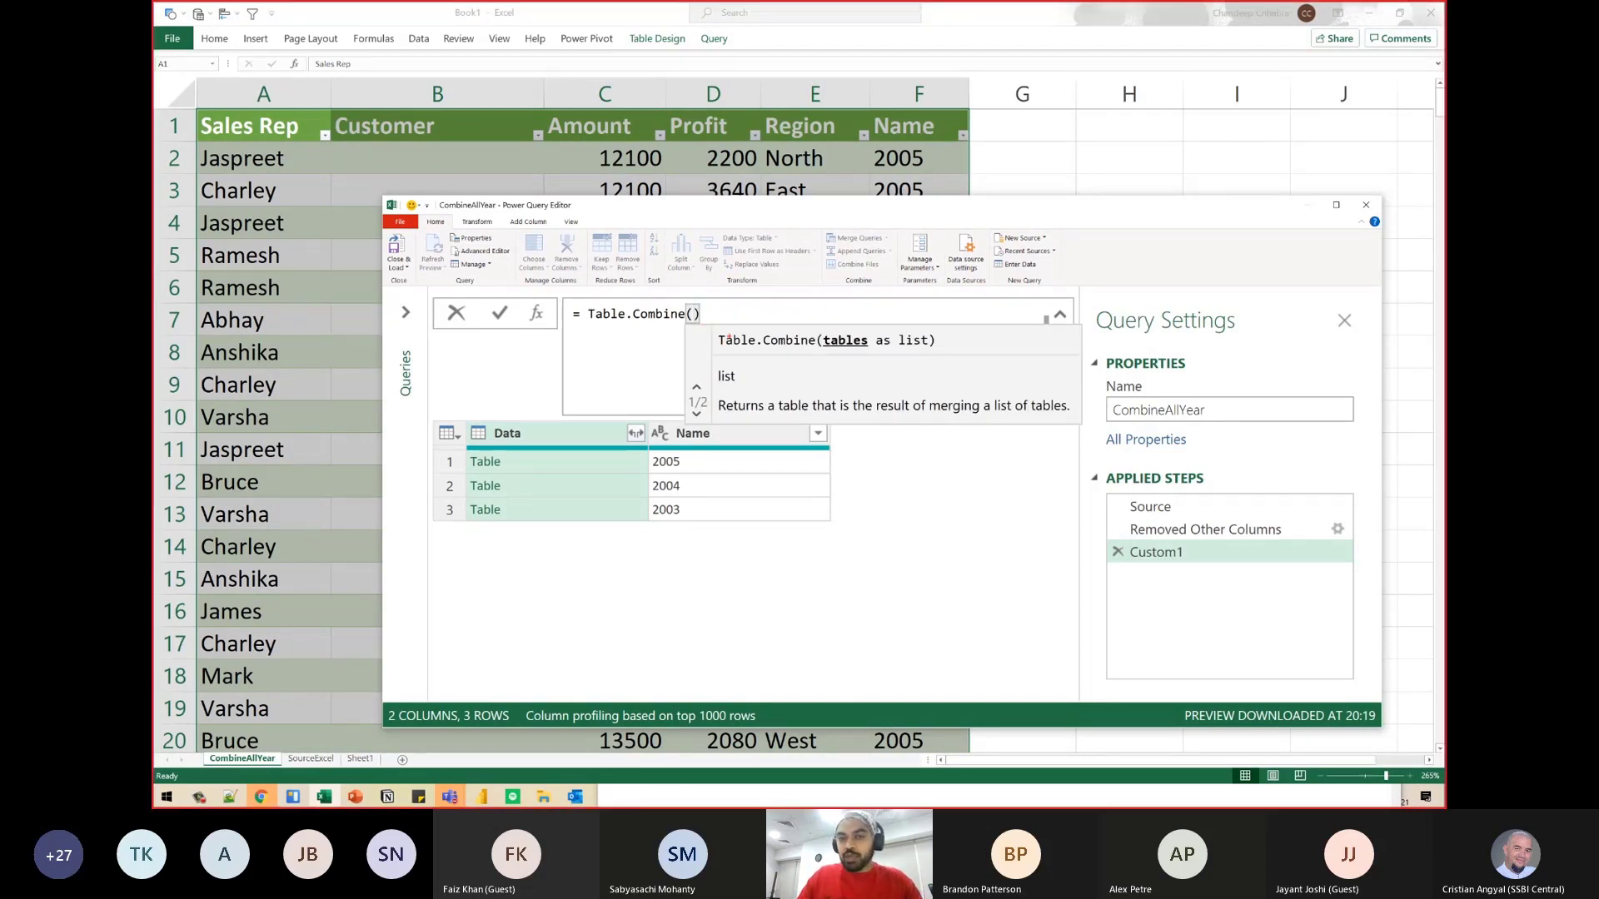
{"action": "left_click_drag", "start_coordinate": [823, 360], "coordinate": [856, 348]}
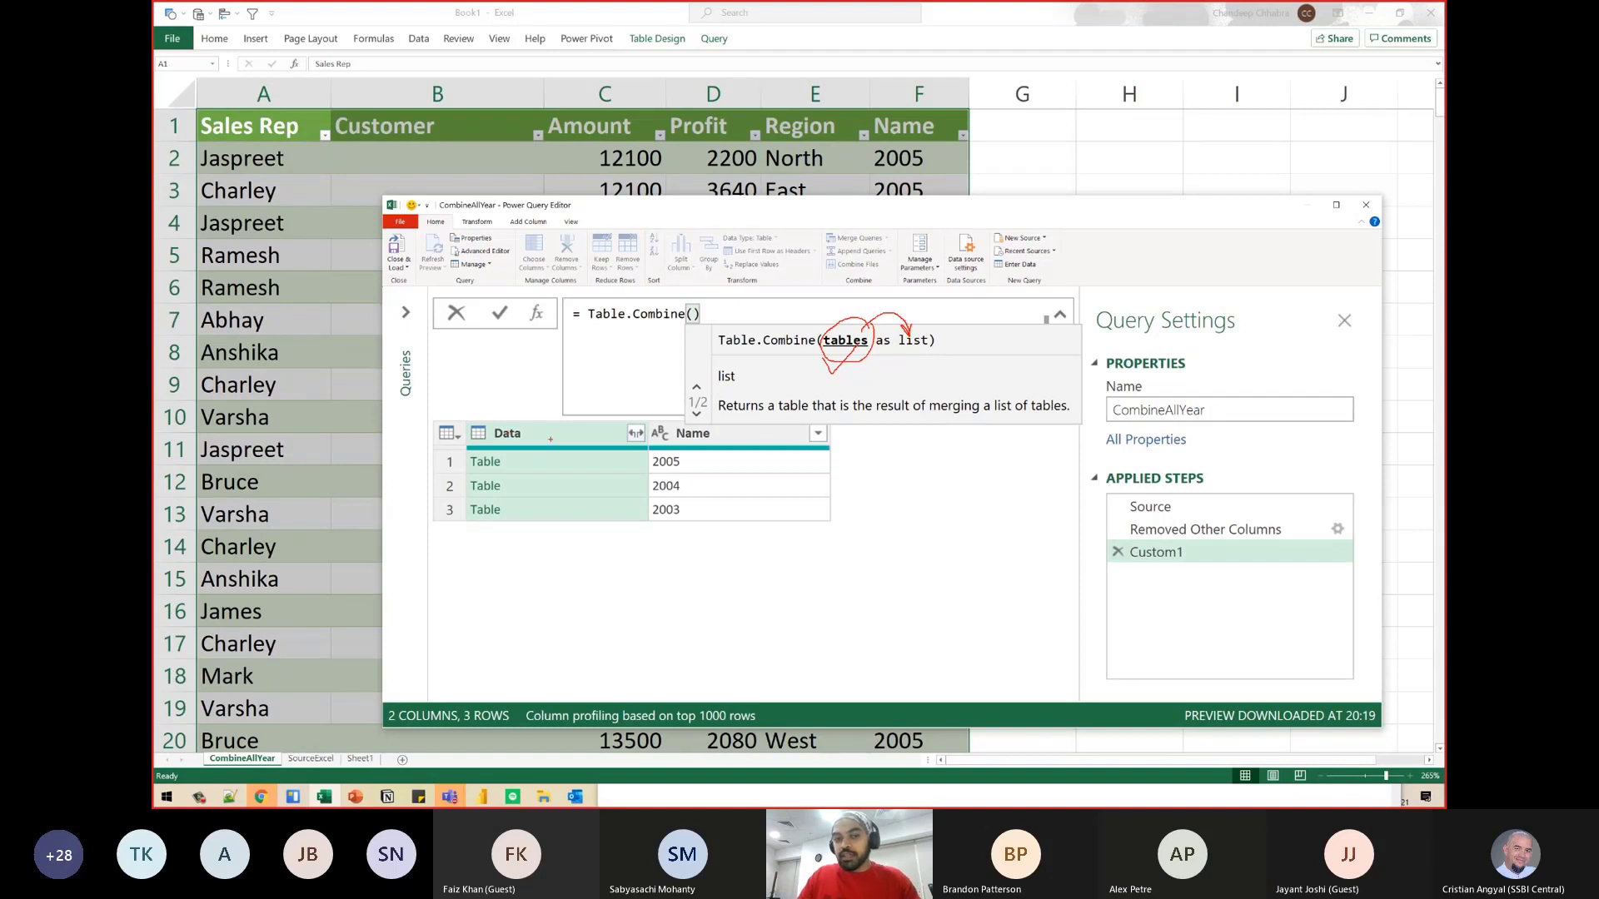
{"action": "key", "text": "Escape"}
{"action": "left_click", "coordinate": [712, 310]}
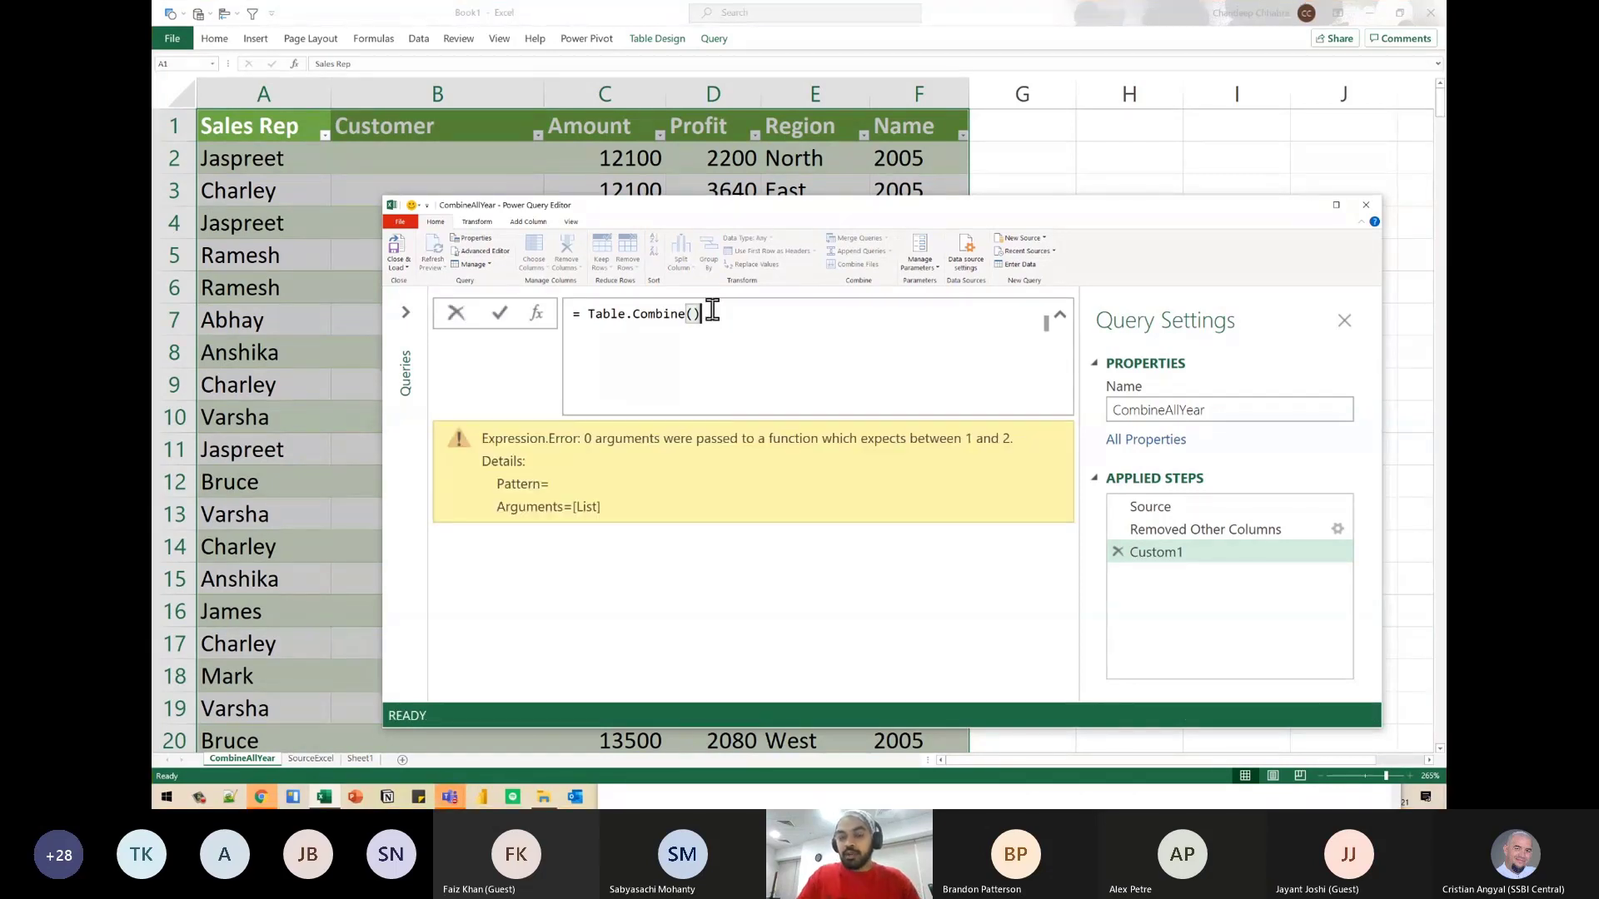
- Put #"Removed Other Columns"[Data] back as the Table.Combine argument, mark its step and column references, and apply the formula
{"action": "key", "text": "BackSpace"}
{"action": "key", "text": "ctrl+v"}
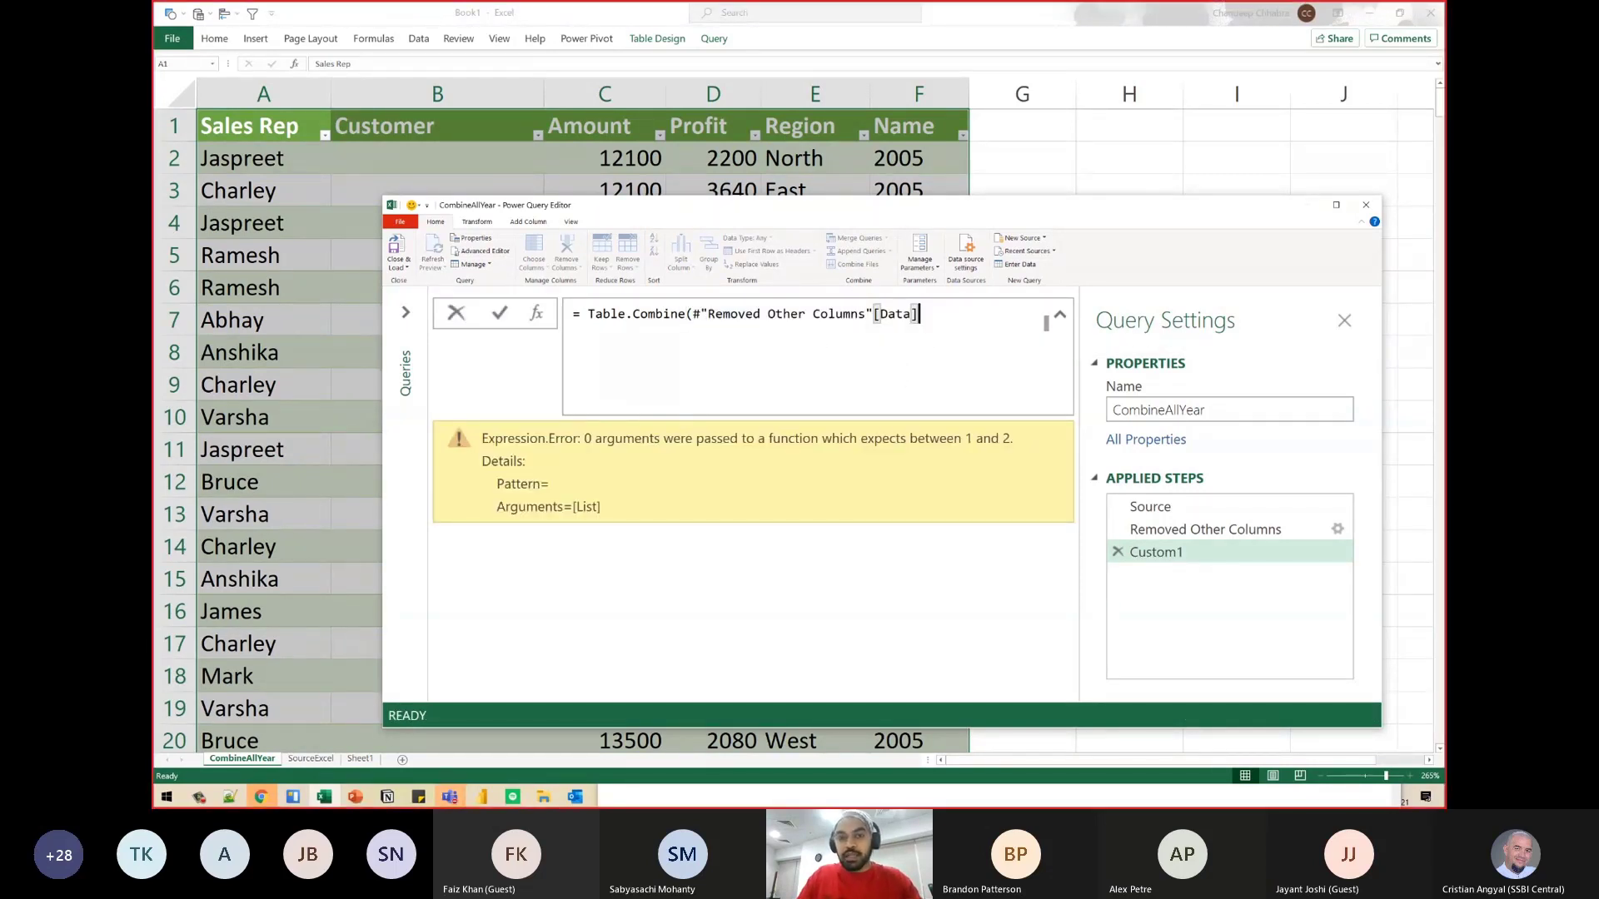
{"action": "mouse_move", "coordinate": [678, 293]}
{"action": "left_mouse_down"}
{"action": "mouse_move", "coordinate": [867, 329]}
{"action": "mouse_move", "coordinate": [866, 418]}
{"action": "mouse_move", "coordinate": [1066, 510]}
{"action": "left_mouse_up"}
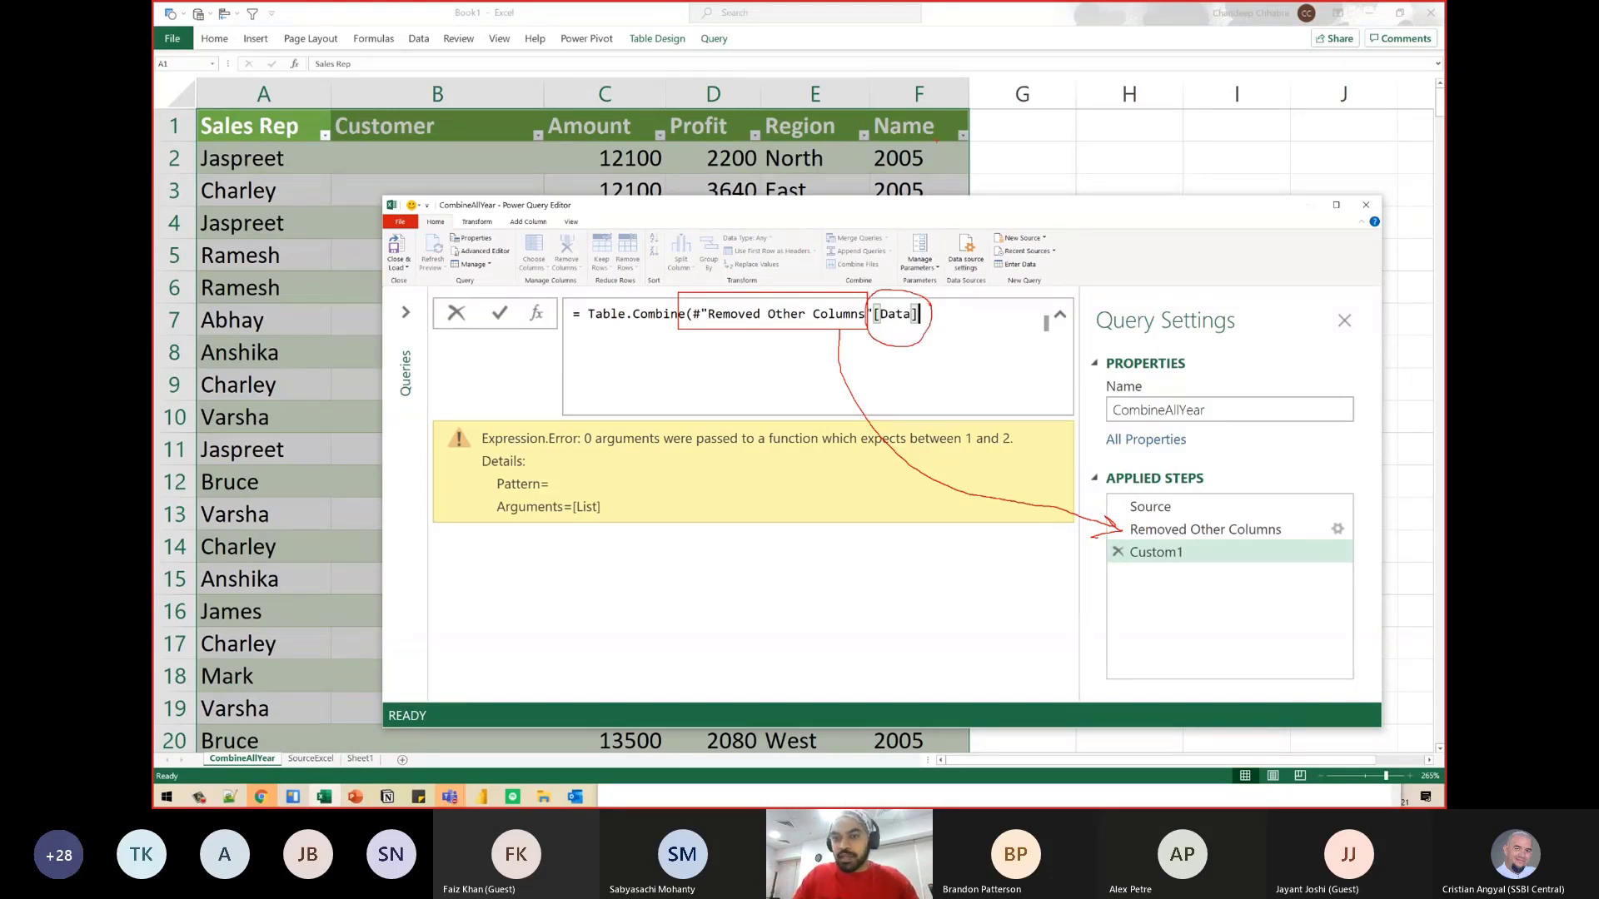
{"action": "key", "text": "Escape"}
{"action": "key", "text": "Return"}
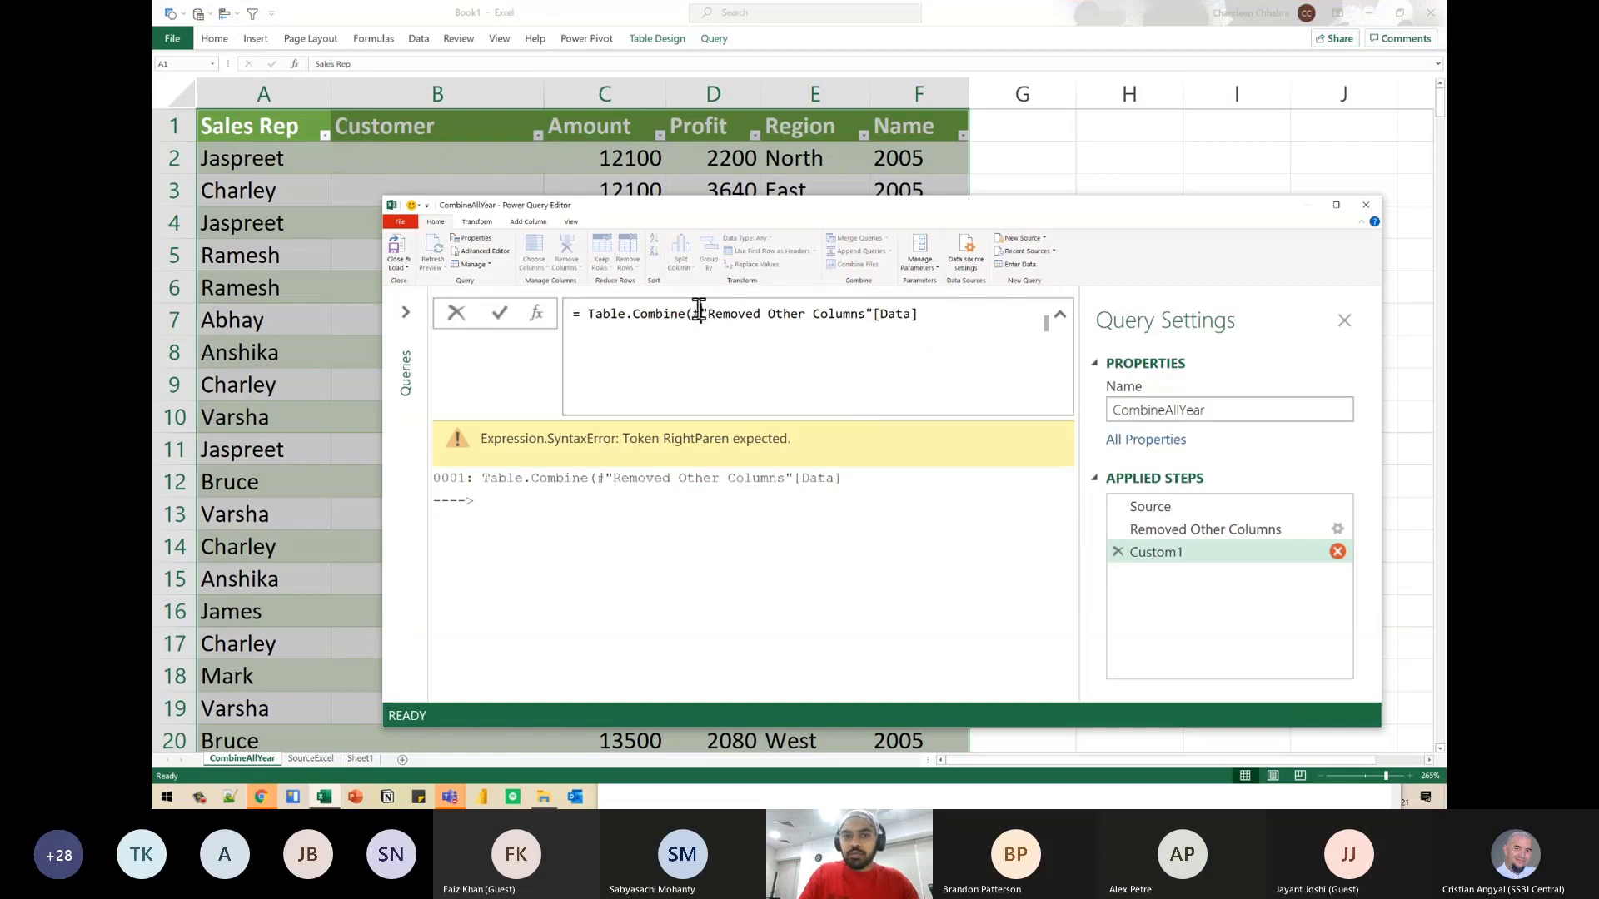
- Reduce the Custom1 formula to = #"Removed Other Columns" and apply it
{"action": "left_click_drag", "start_coordinate": [698, 313], "coordinate": [588, 313]}
{"action": "key", "text": "BackSpace"}
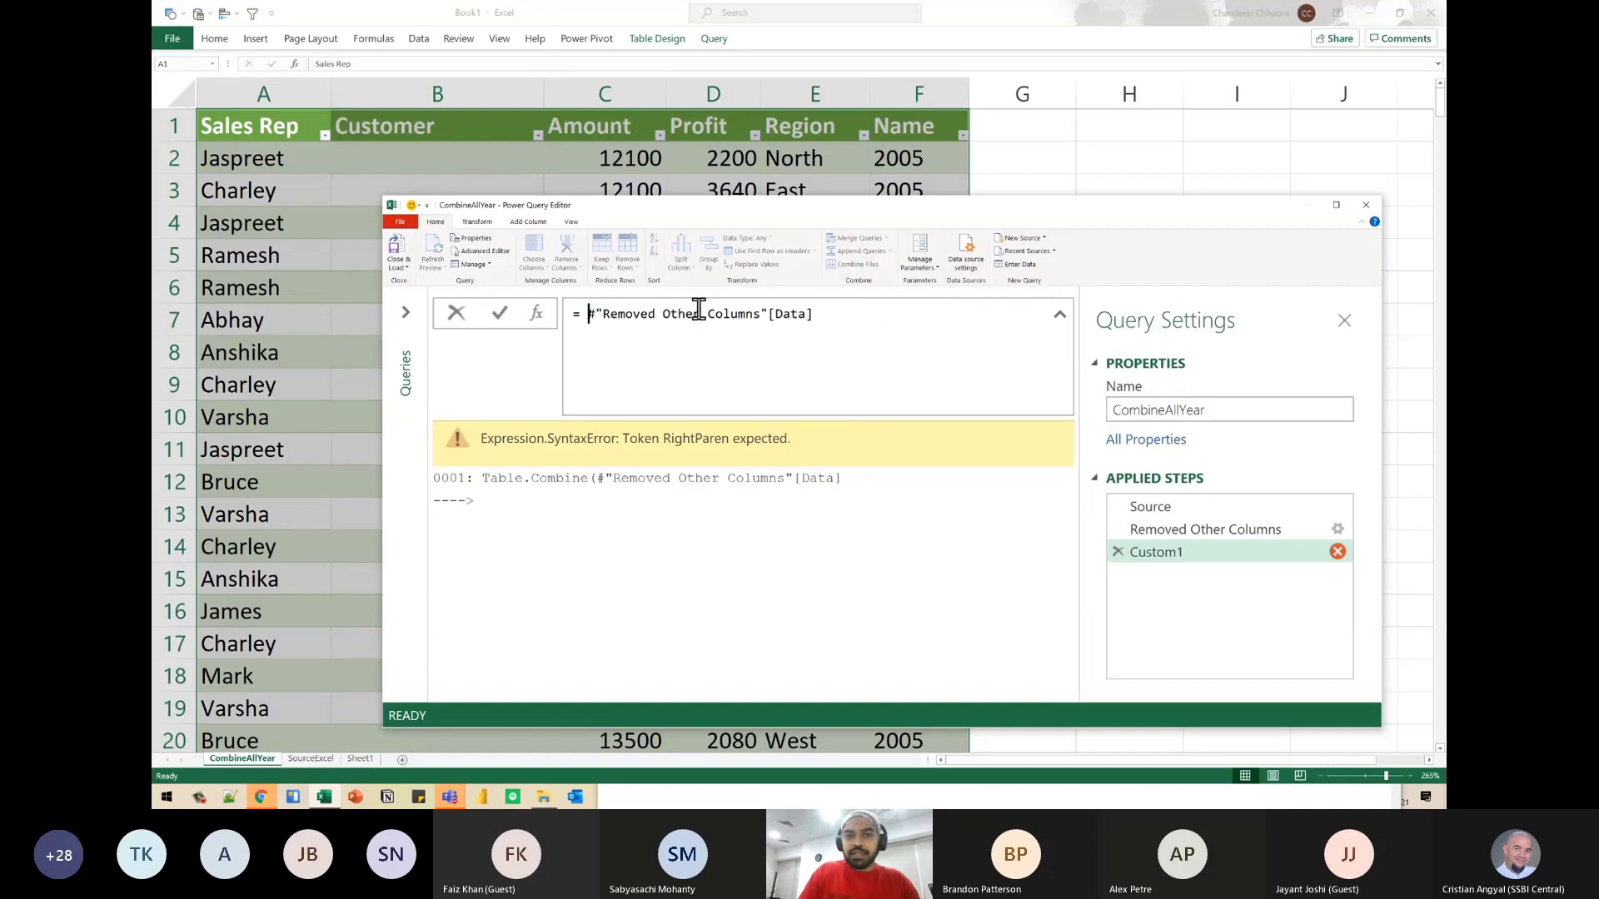
{"action": "key", "text": "ctrl+Right"}
{"action": "key", "text": "Left"}
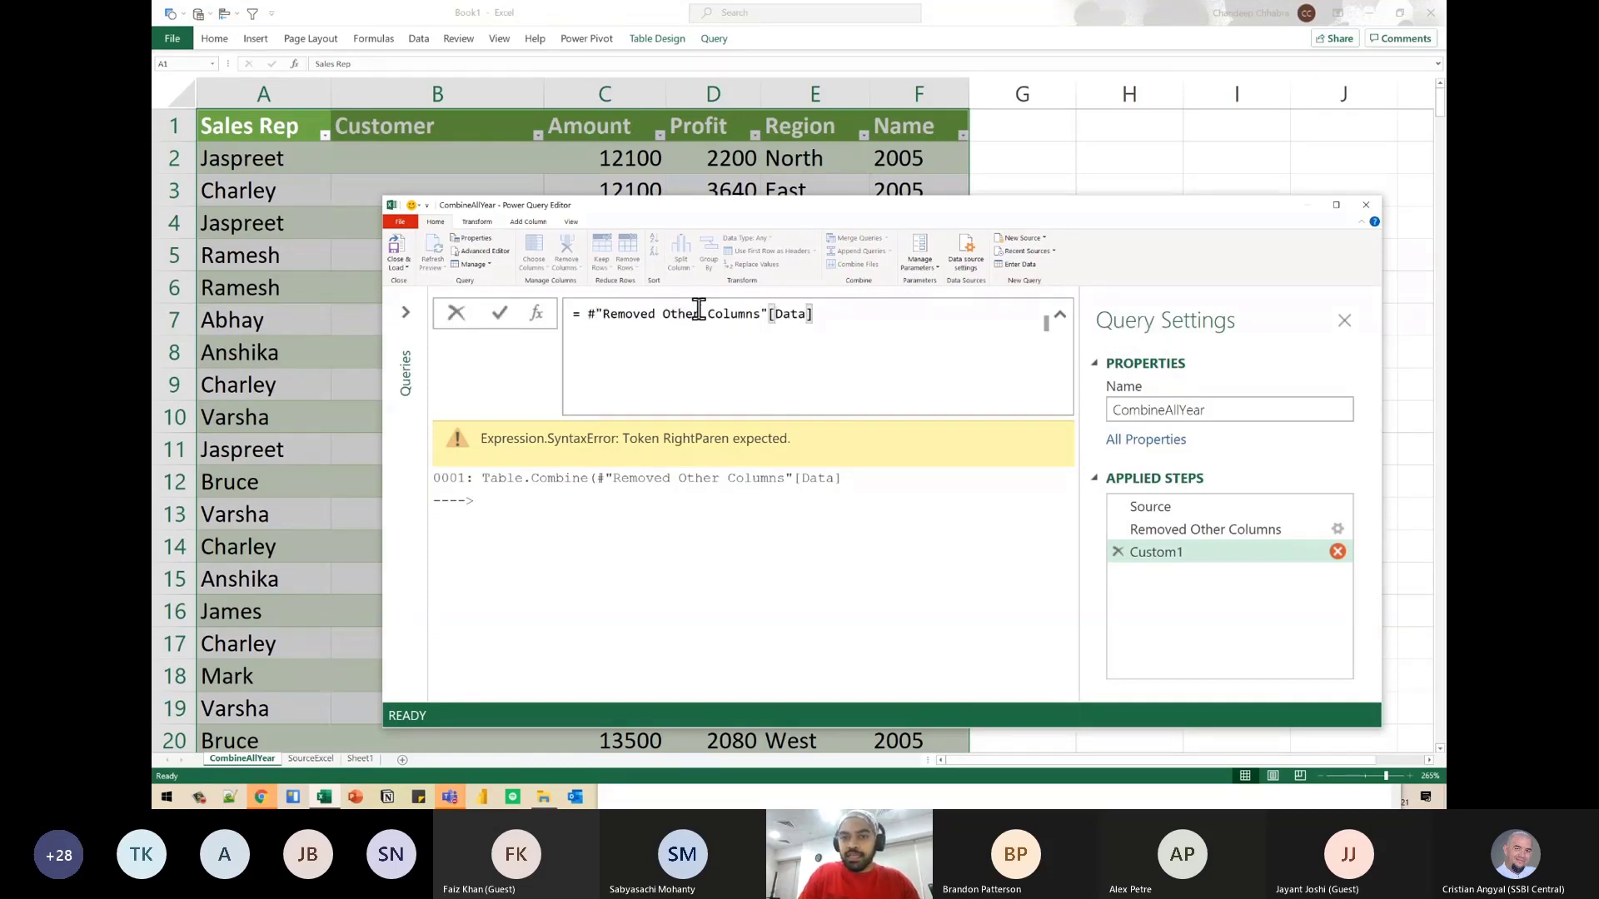
{"action": "key", "text": "shift+End"}
{"action": "key", "text": "BackSpace"}
{"action": "key", "text": "shift+Return"}
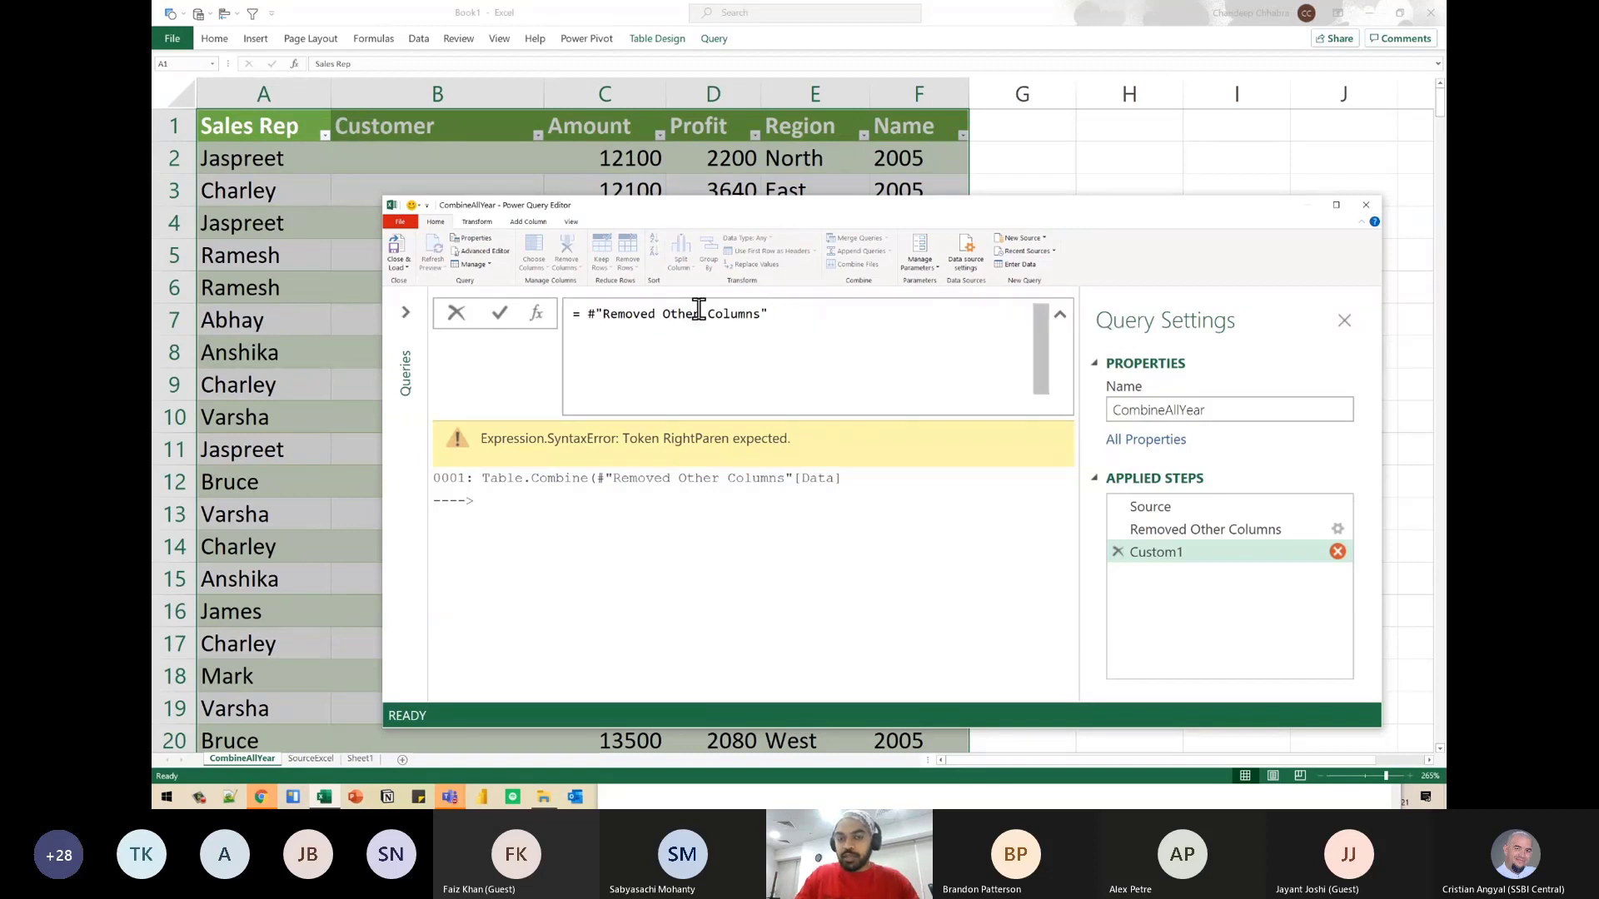
{"action": "key", "text": "Return"}
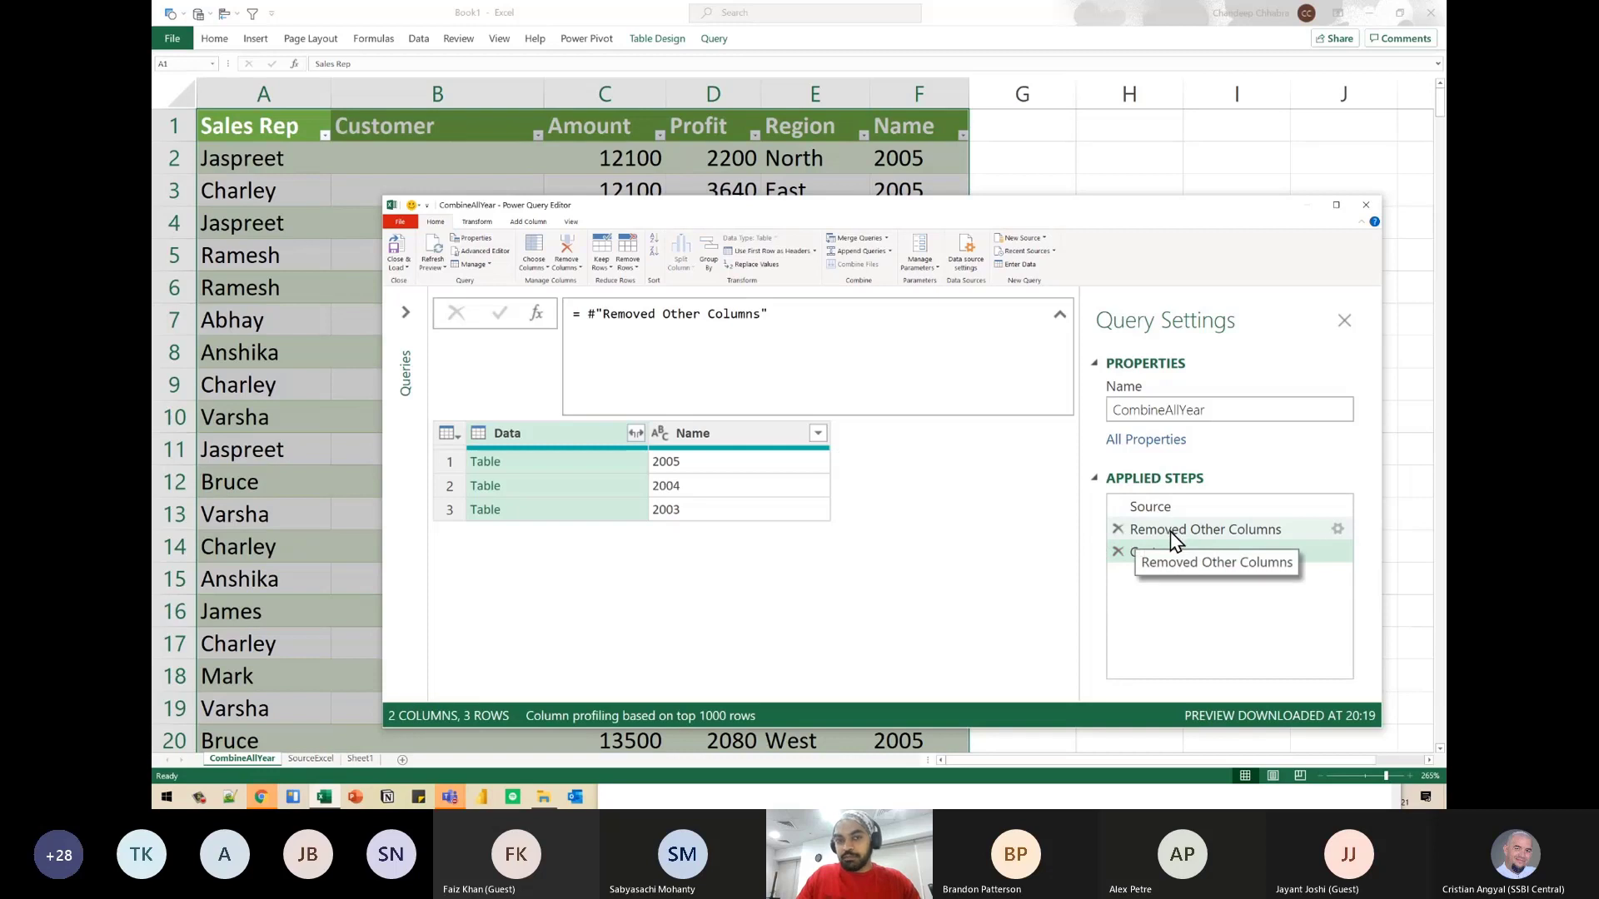
- Append [Data] to the Custom1 formula and apply it to extract the Data column as a list
{"action": "left_click", "coordinate": [832, 320]}
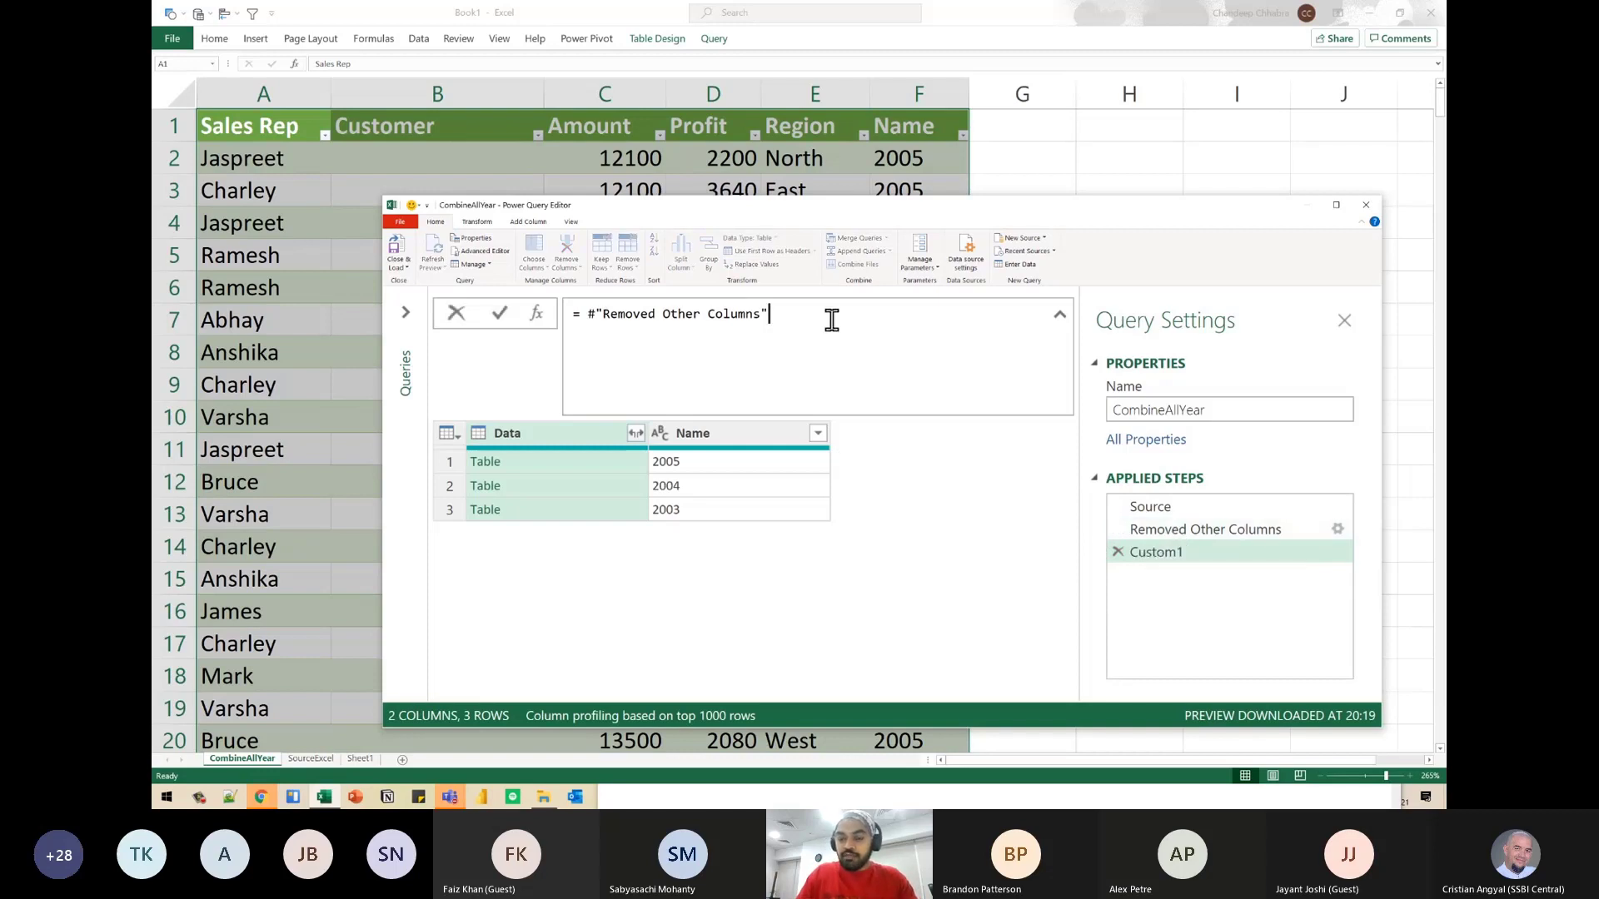
{"action": "type", "text": "[Data]]"}
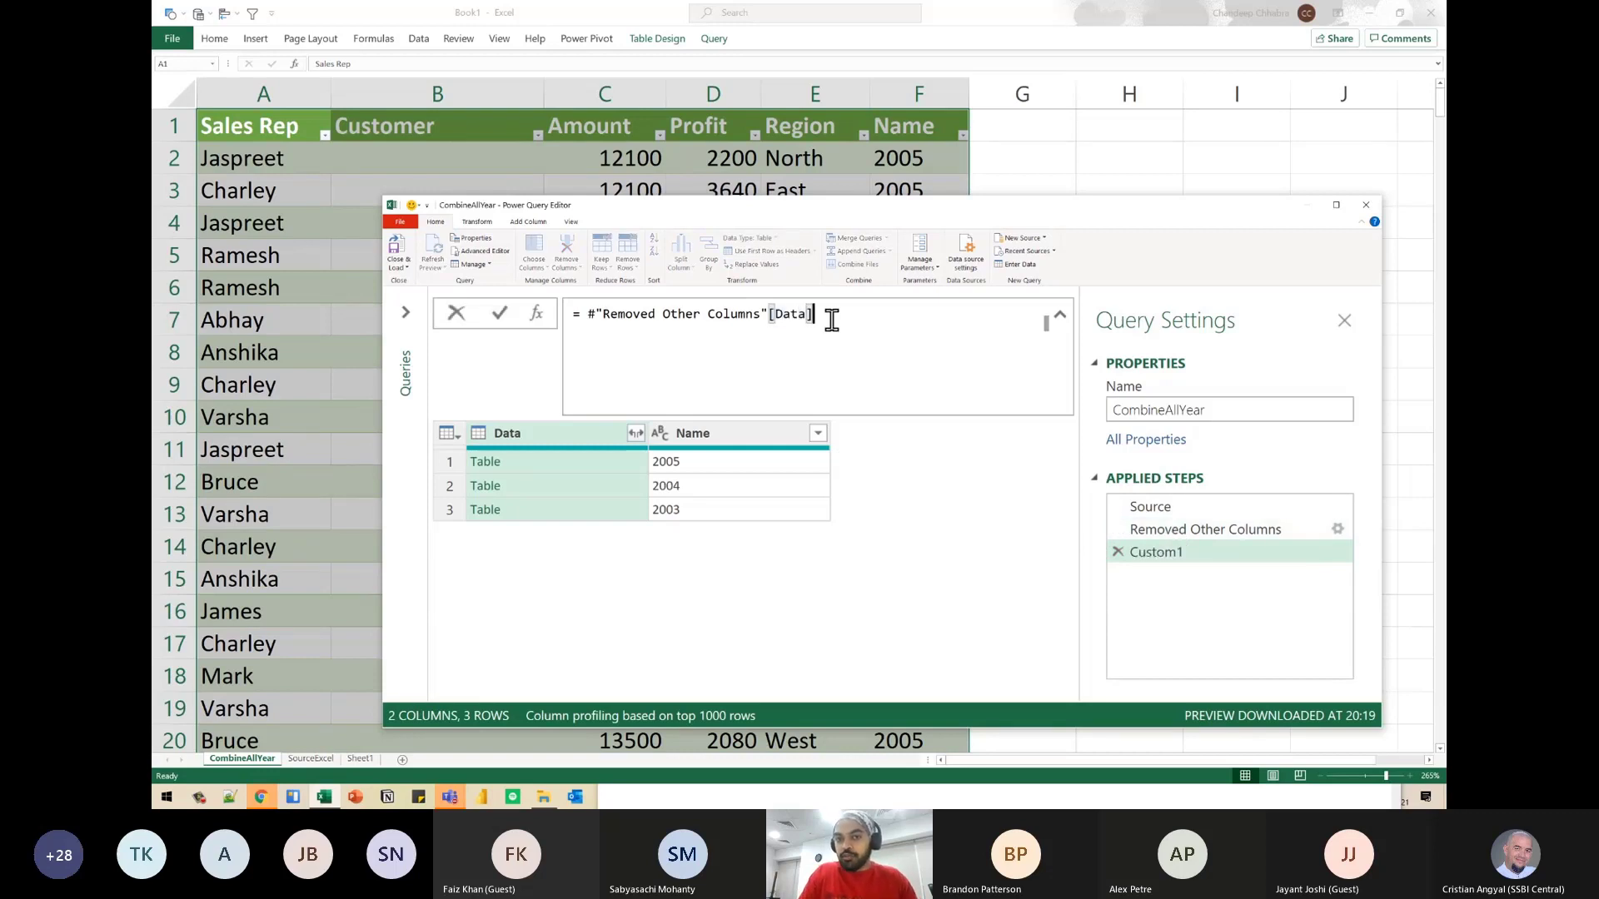
{"action": "key", "text": "Return"}
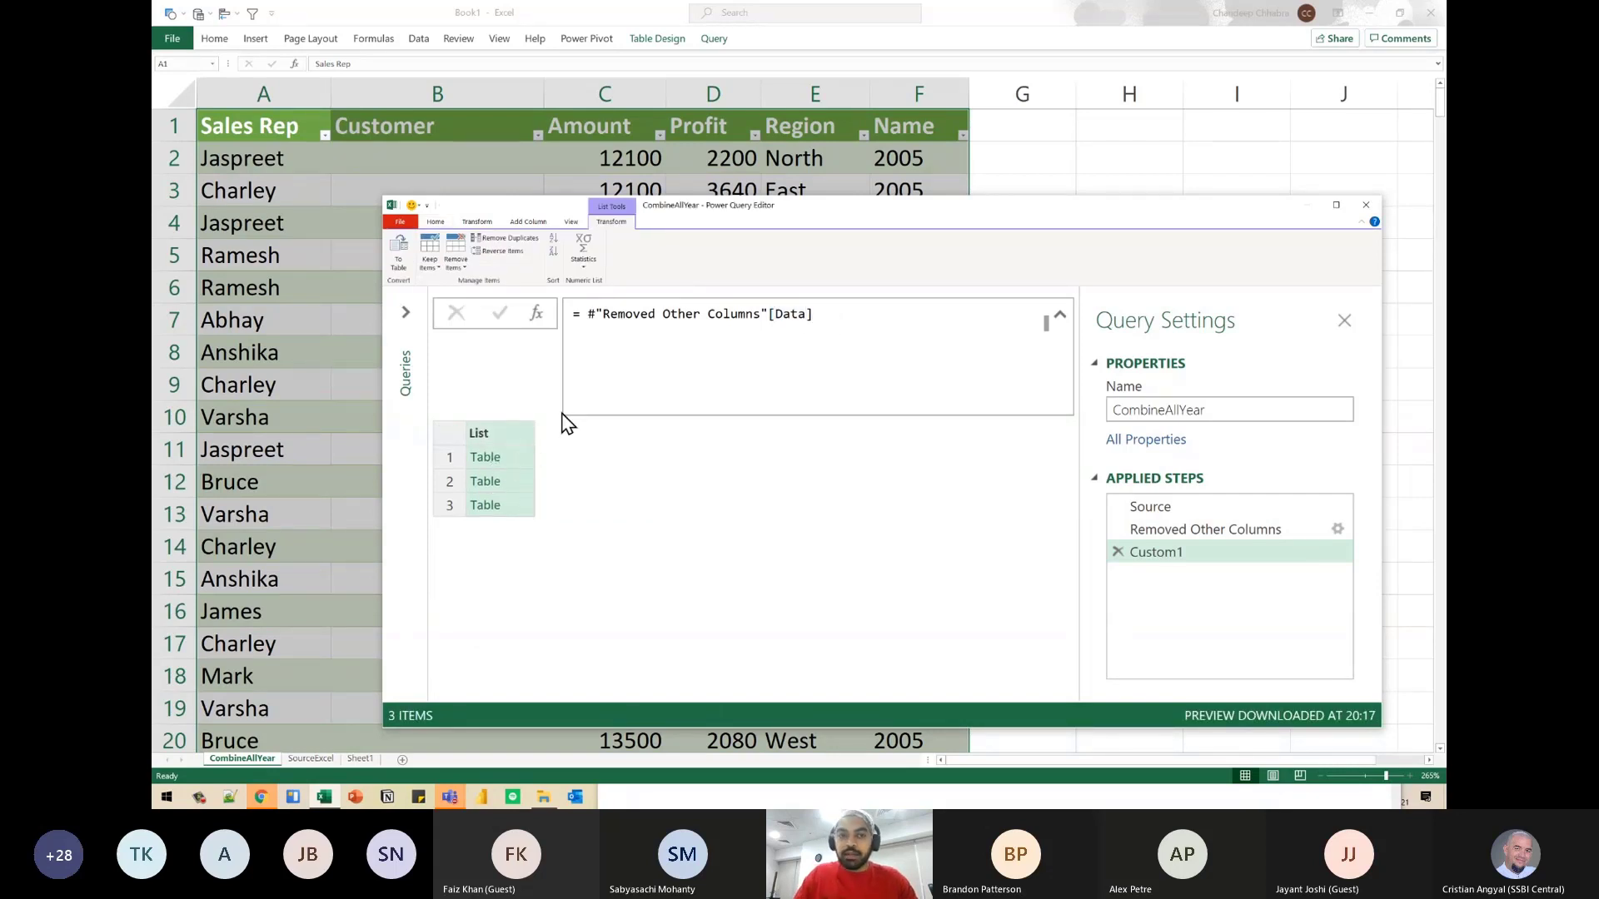
- Wrap the list reference in Table.Combine so the formula reads = Table.Combine(#"Removed Other Columns"[Data]), and apply it
{"action": "left_click", "coordinate": [586, 314]}
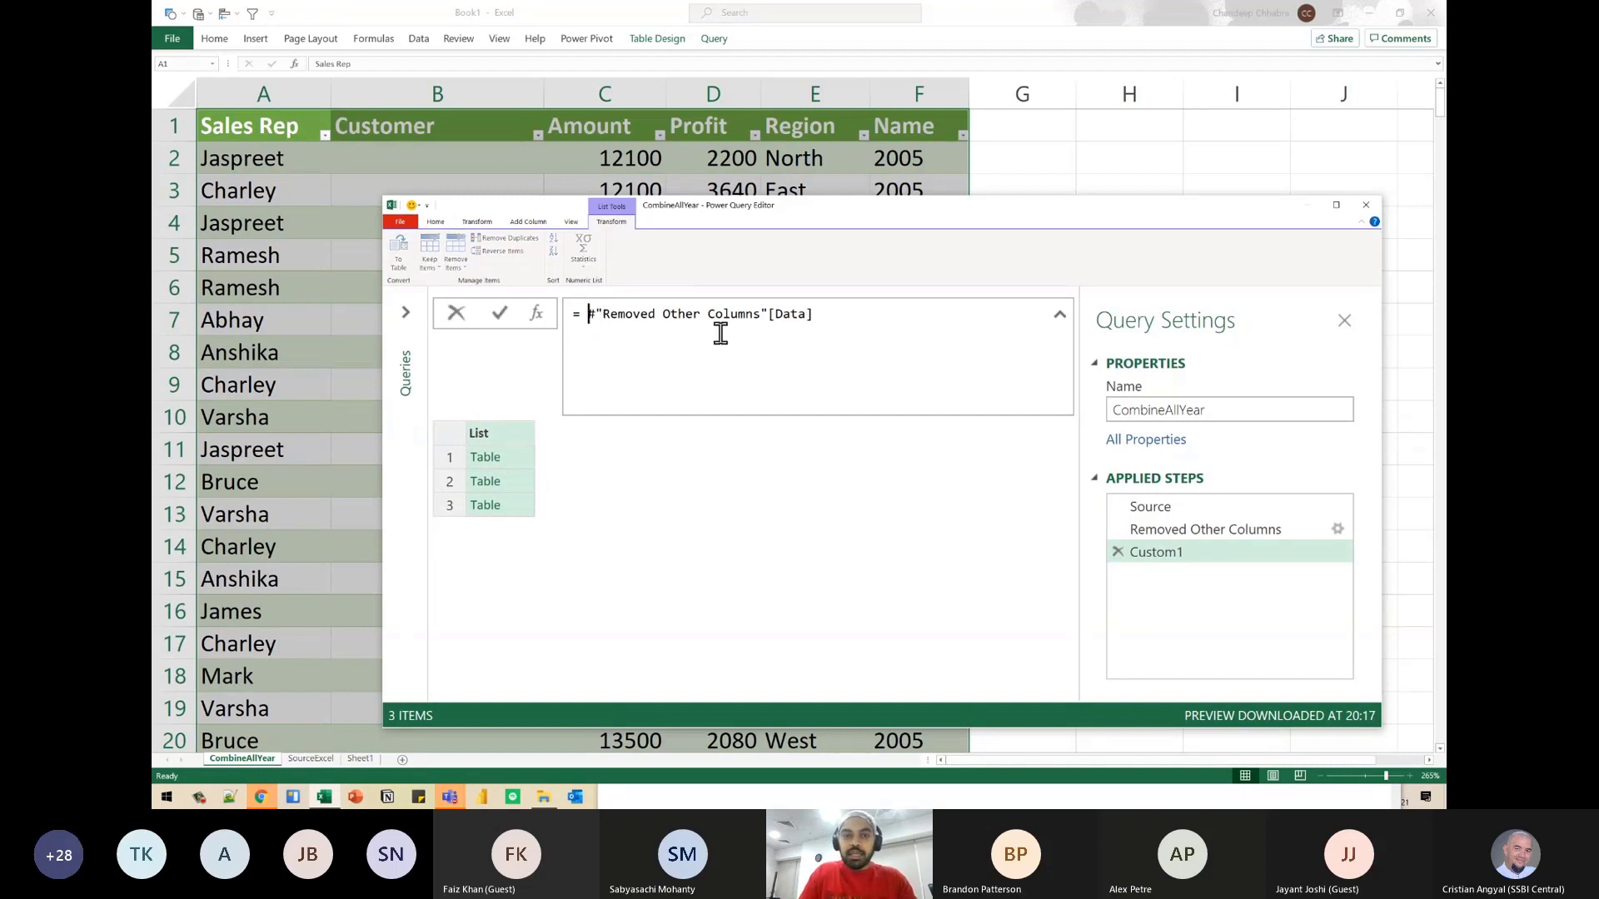
{"action": "type", "text": "Table.Co"}
{"action": "type", "text": "mbine("}
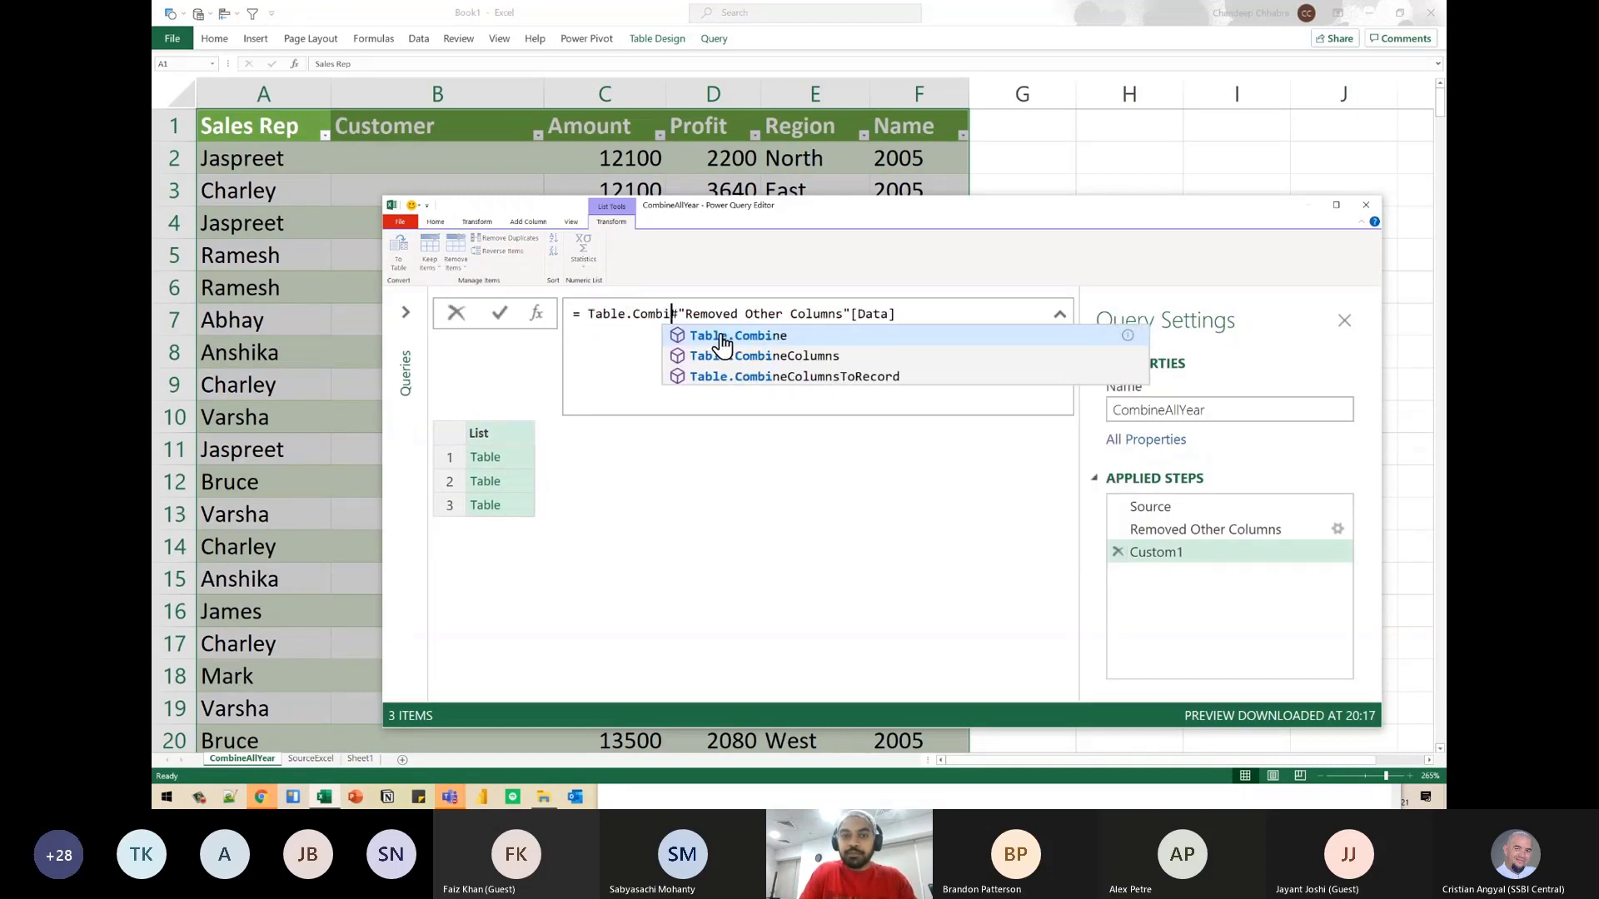
{"action": "key", "text": "End"}
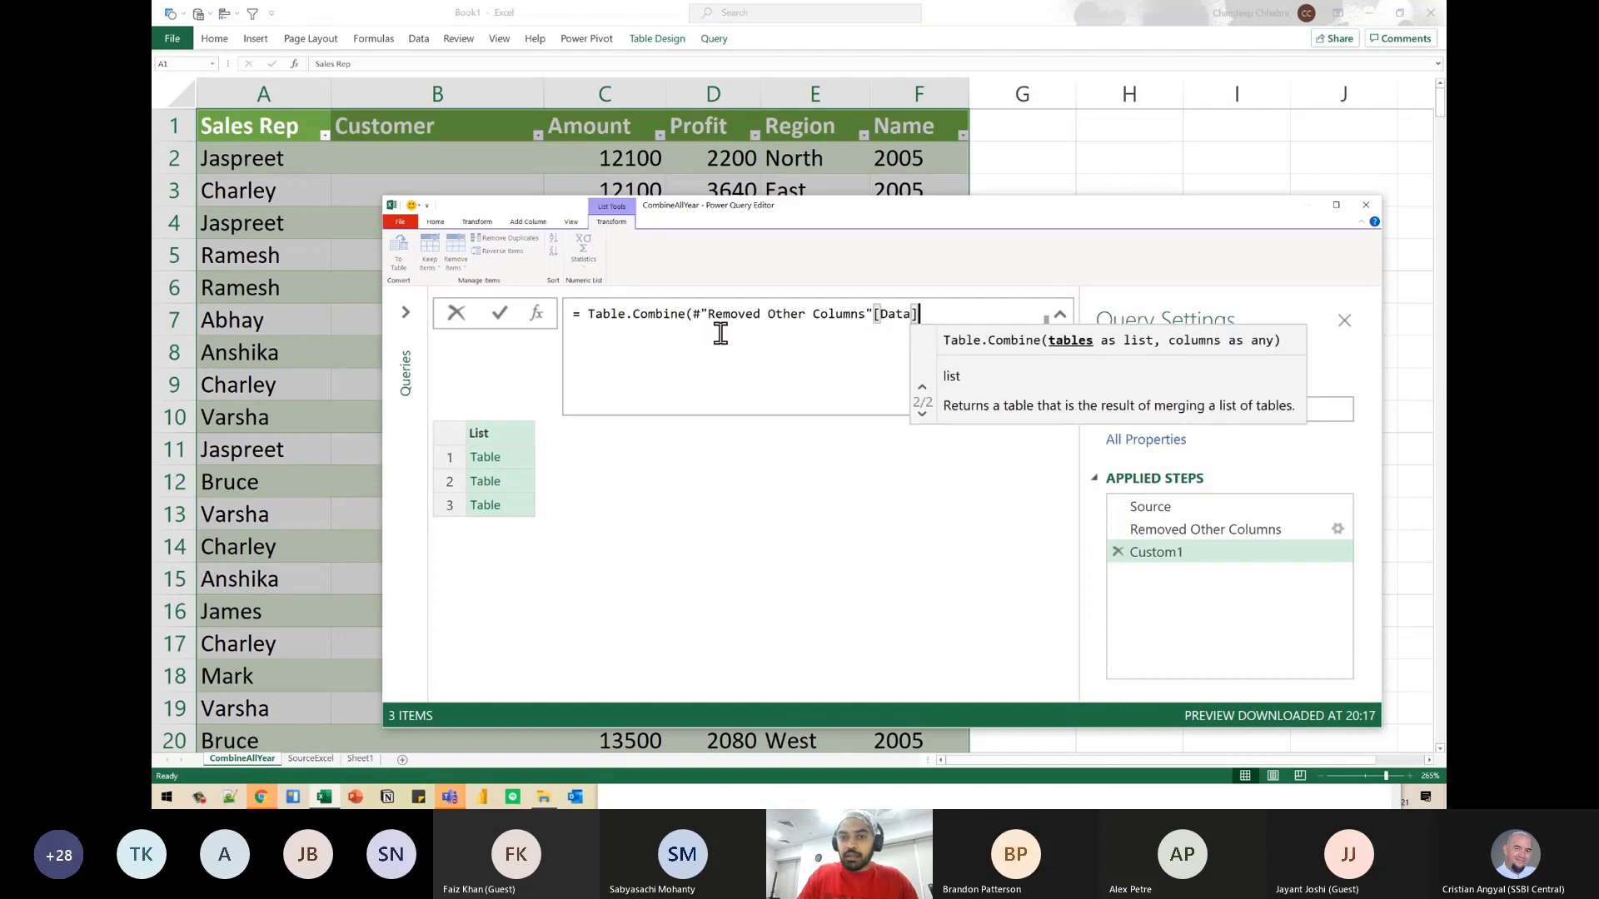
{"action": "type", "text": ")"}
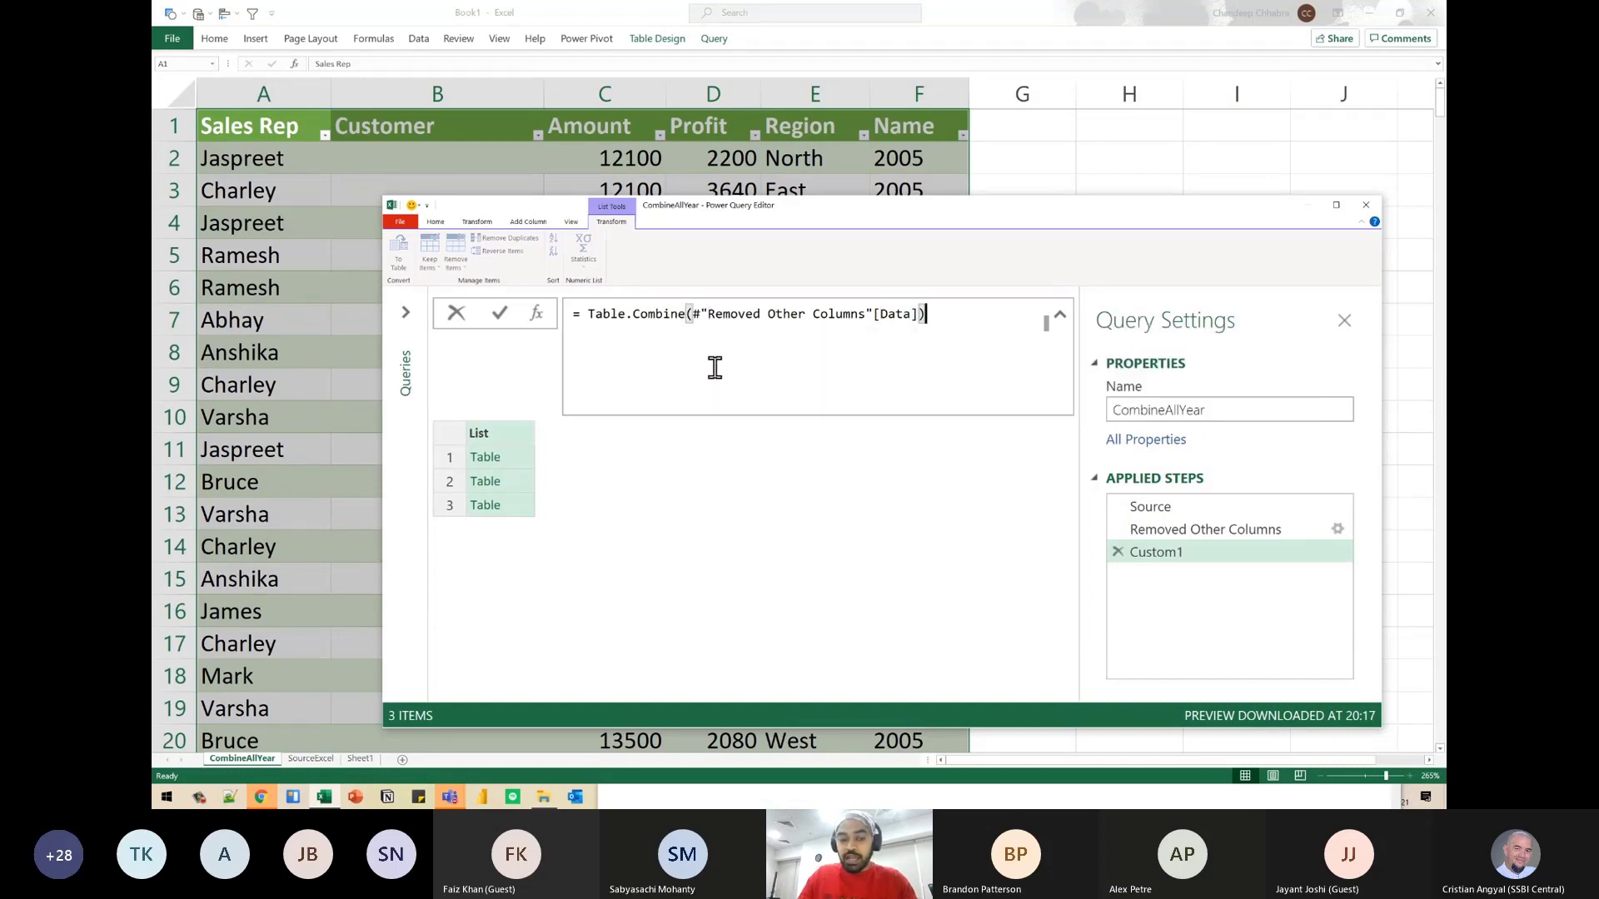
{"action": "left_click_drag", "start_coordinate": [686, 329], "coordinate": [930, 315]}
{"action": "mouse_move", "coordinate": [826, 326]}
{"action": "left_mouse_down"}
{"action": "mouse_move", "coordinate": [565, 452]}
{"action": "mouse_move", "coordinate": [542, 518]}
{"action": "left_mouse_up"}
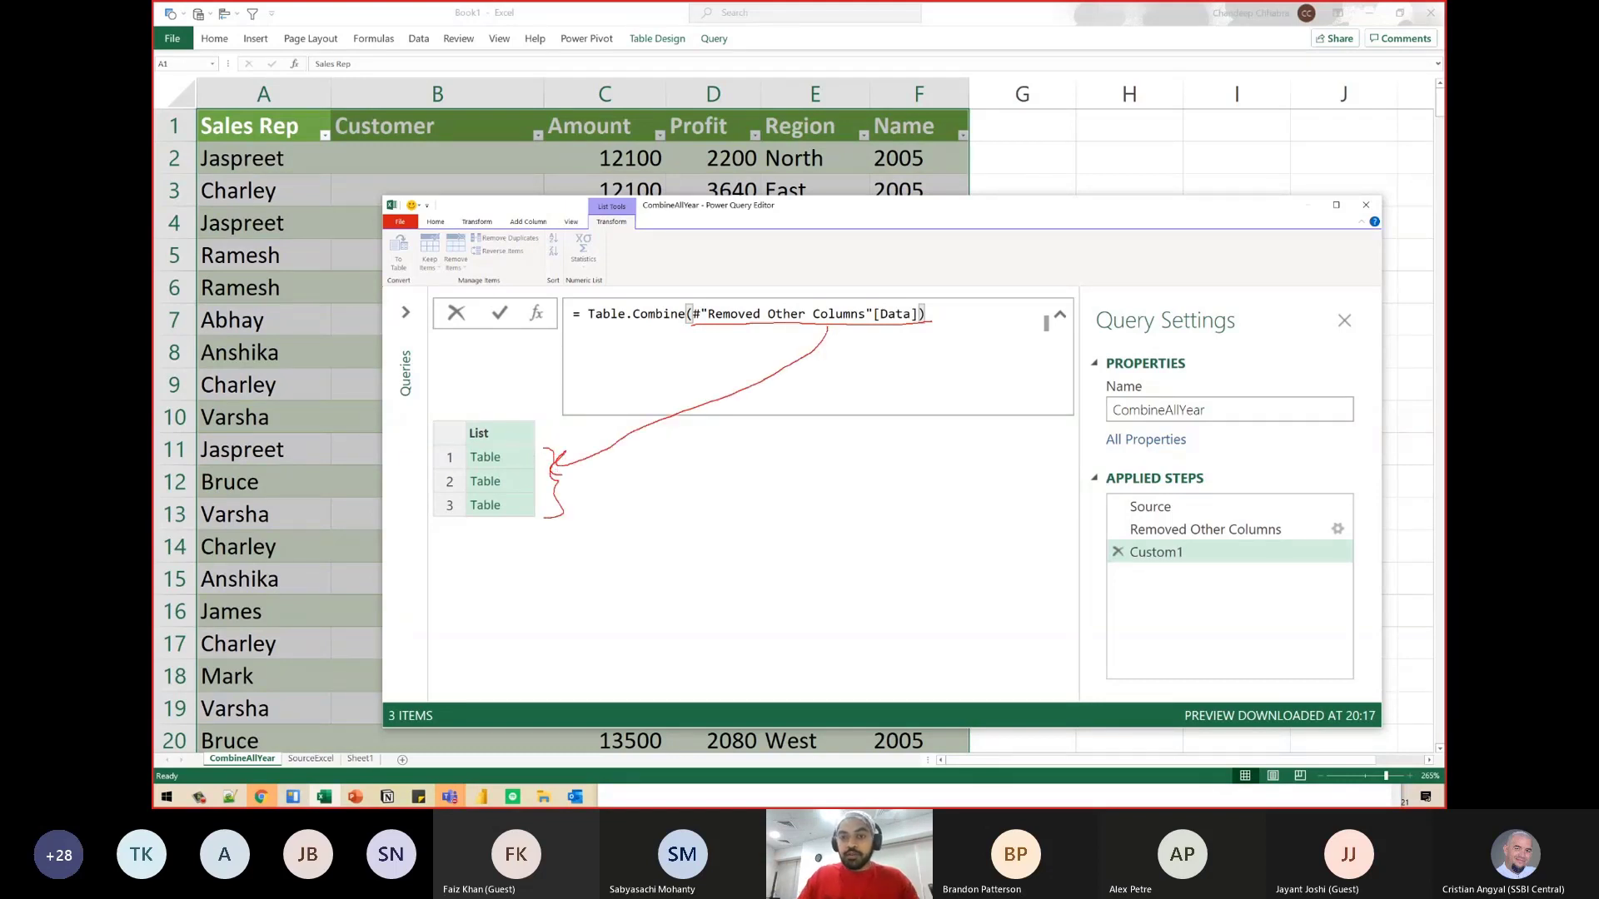
{"action": "key", "text": "Return"}
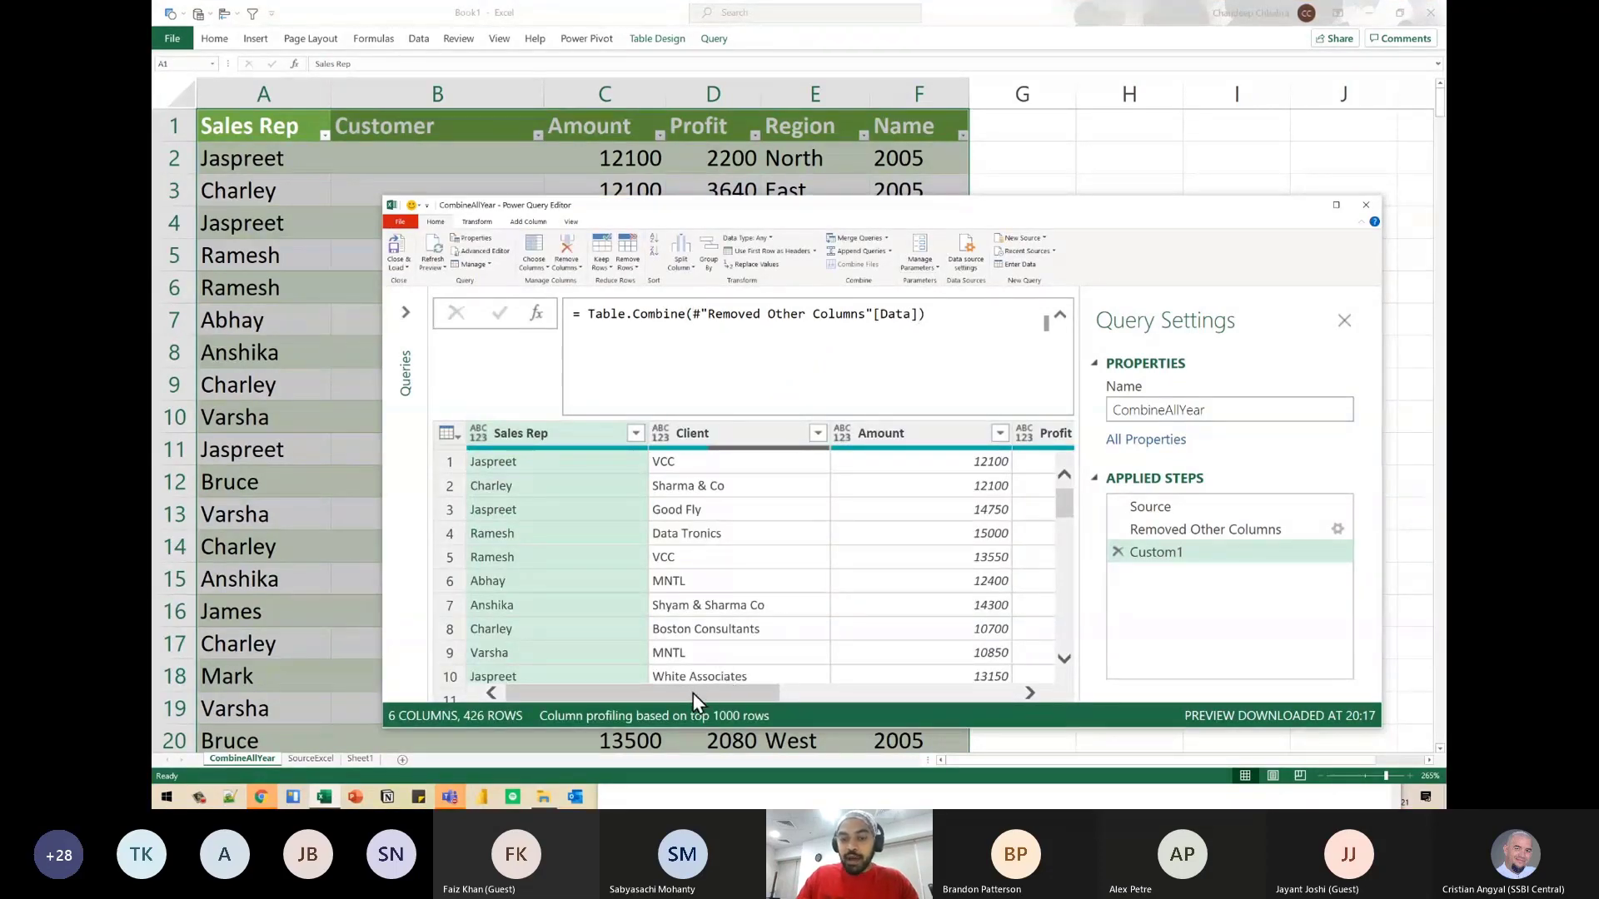
- Maximize the query editor, enlarge its contents, and examine the Client and Amount columns of the combined table
{"action": "double_click", "coordinate": [451, 204]}
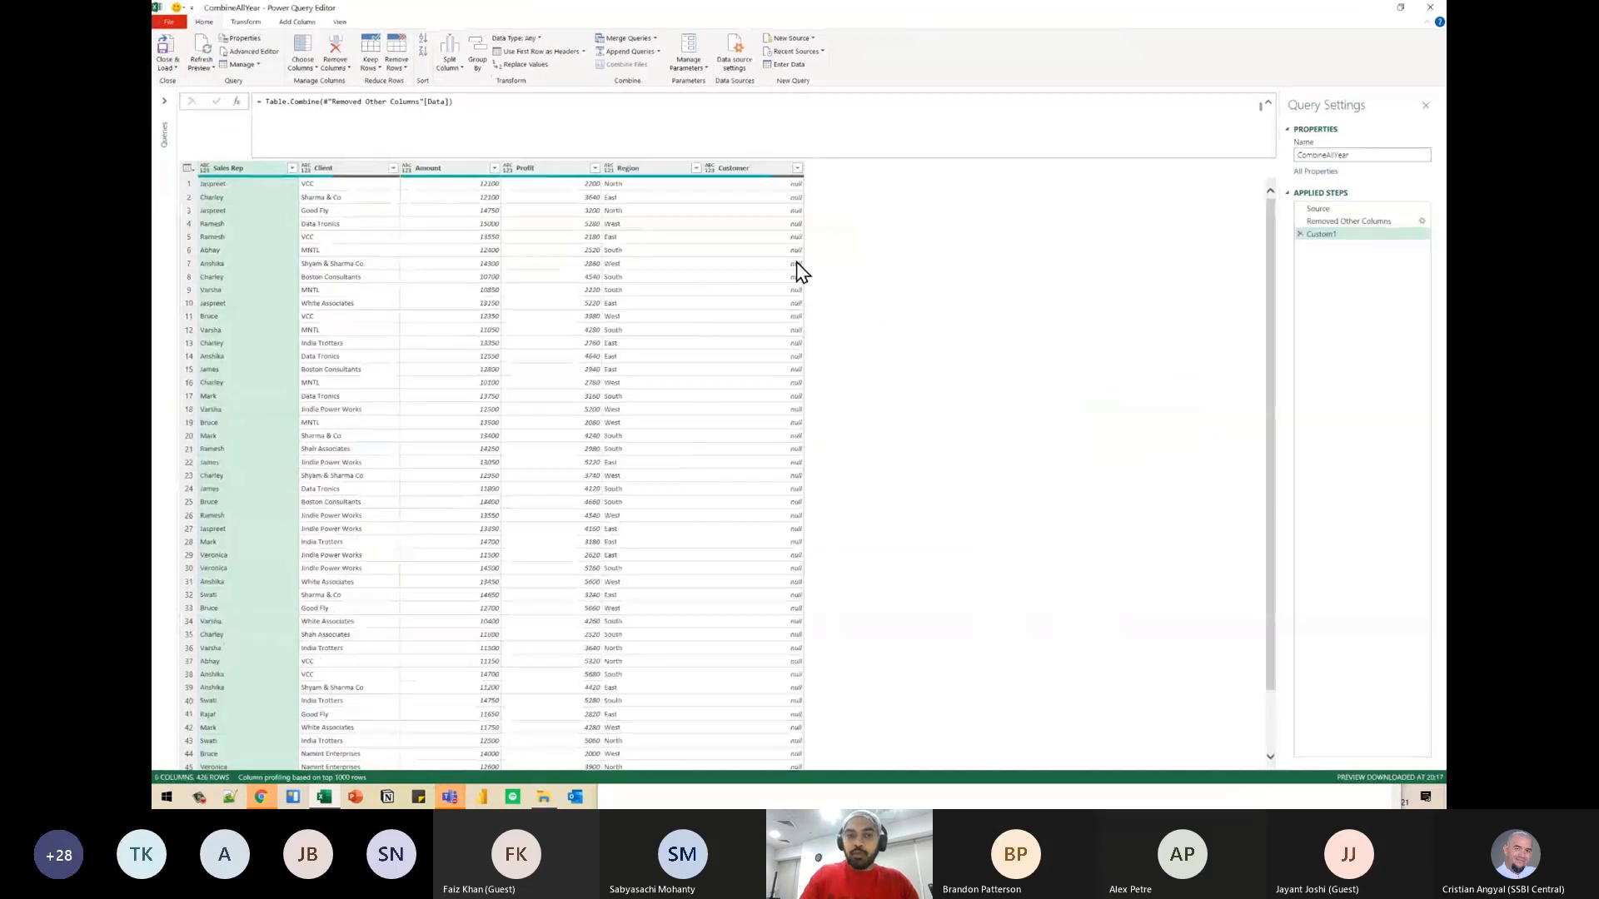
{"action": "key", "text": "ctrl+shift+plus"}
{"action": "key", "text": "ctrl+shift+plus"}
{"action": "key", "text": "ctrl+shift+plus"}
{"action": "key", "text": "ctrl+shift+plus"}
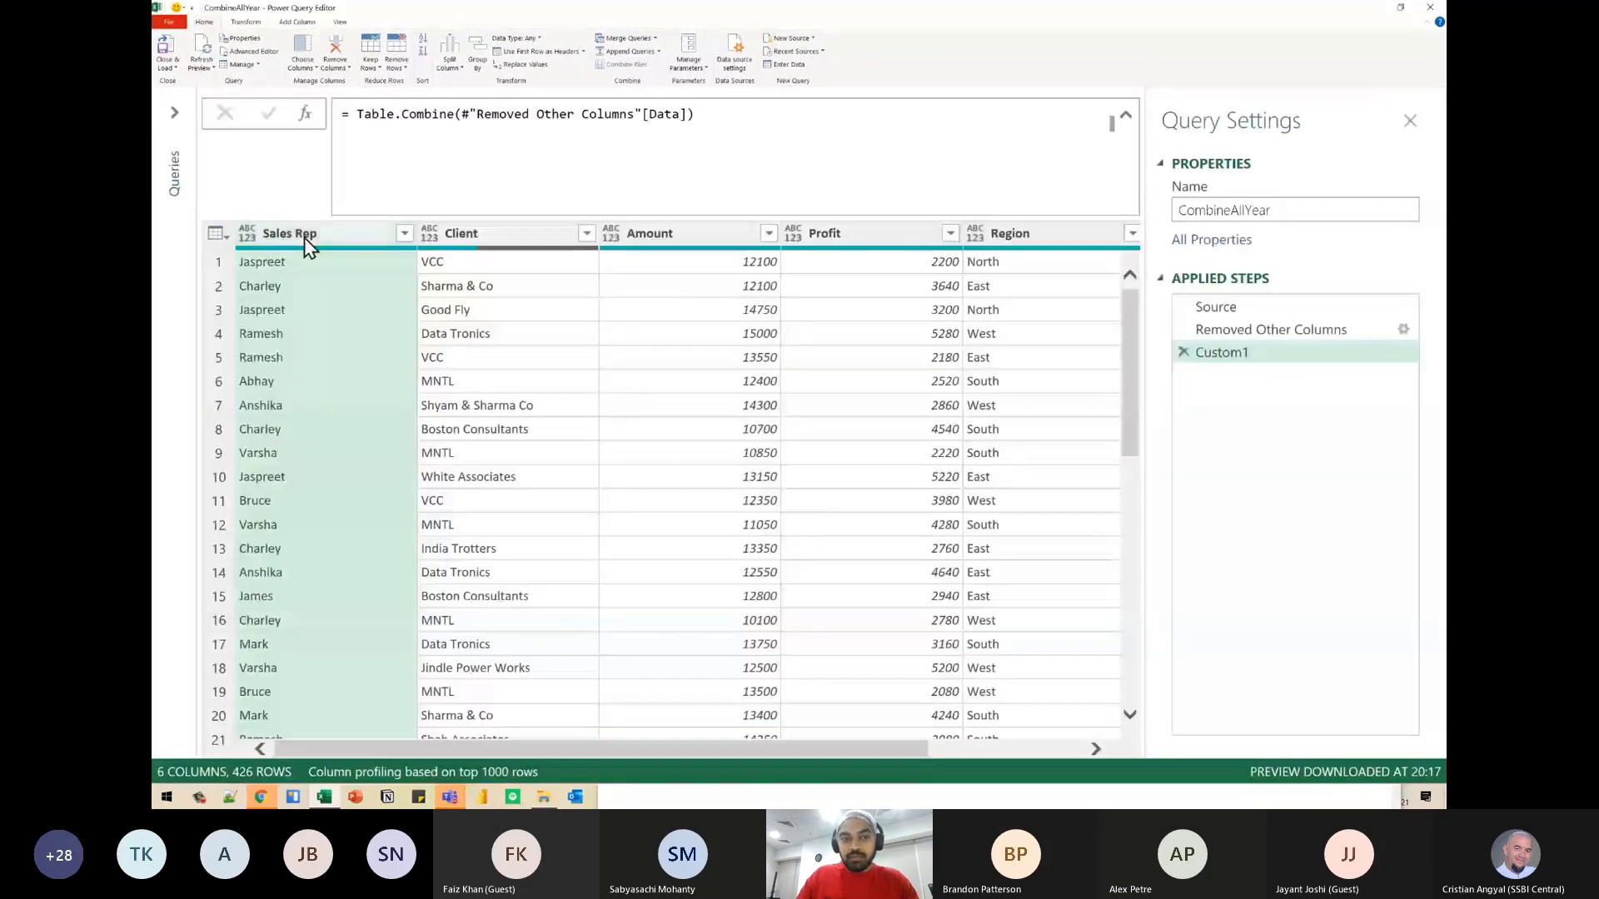
{"action": "left_click", "coordinate": [461, 238]}
{"action": "left_click", "coordinate": [621, 233]}
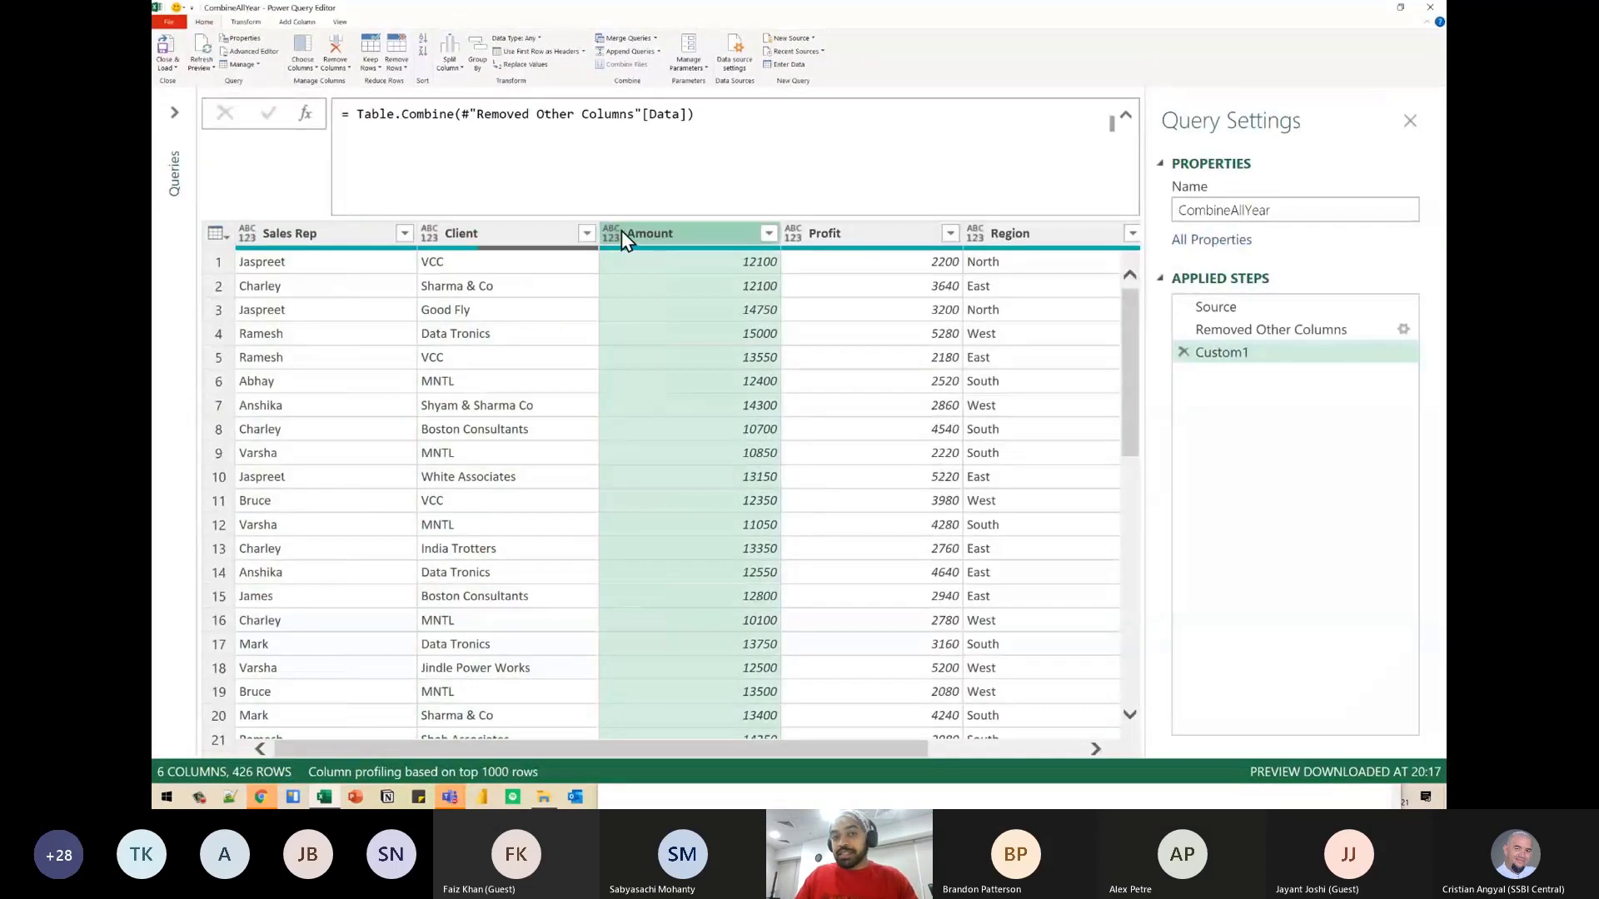
{"action": "mouse_move", "coordinate": [686, 248]}
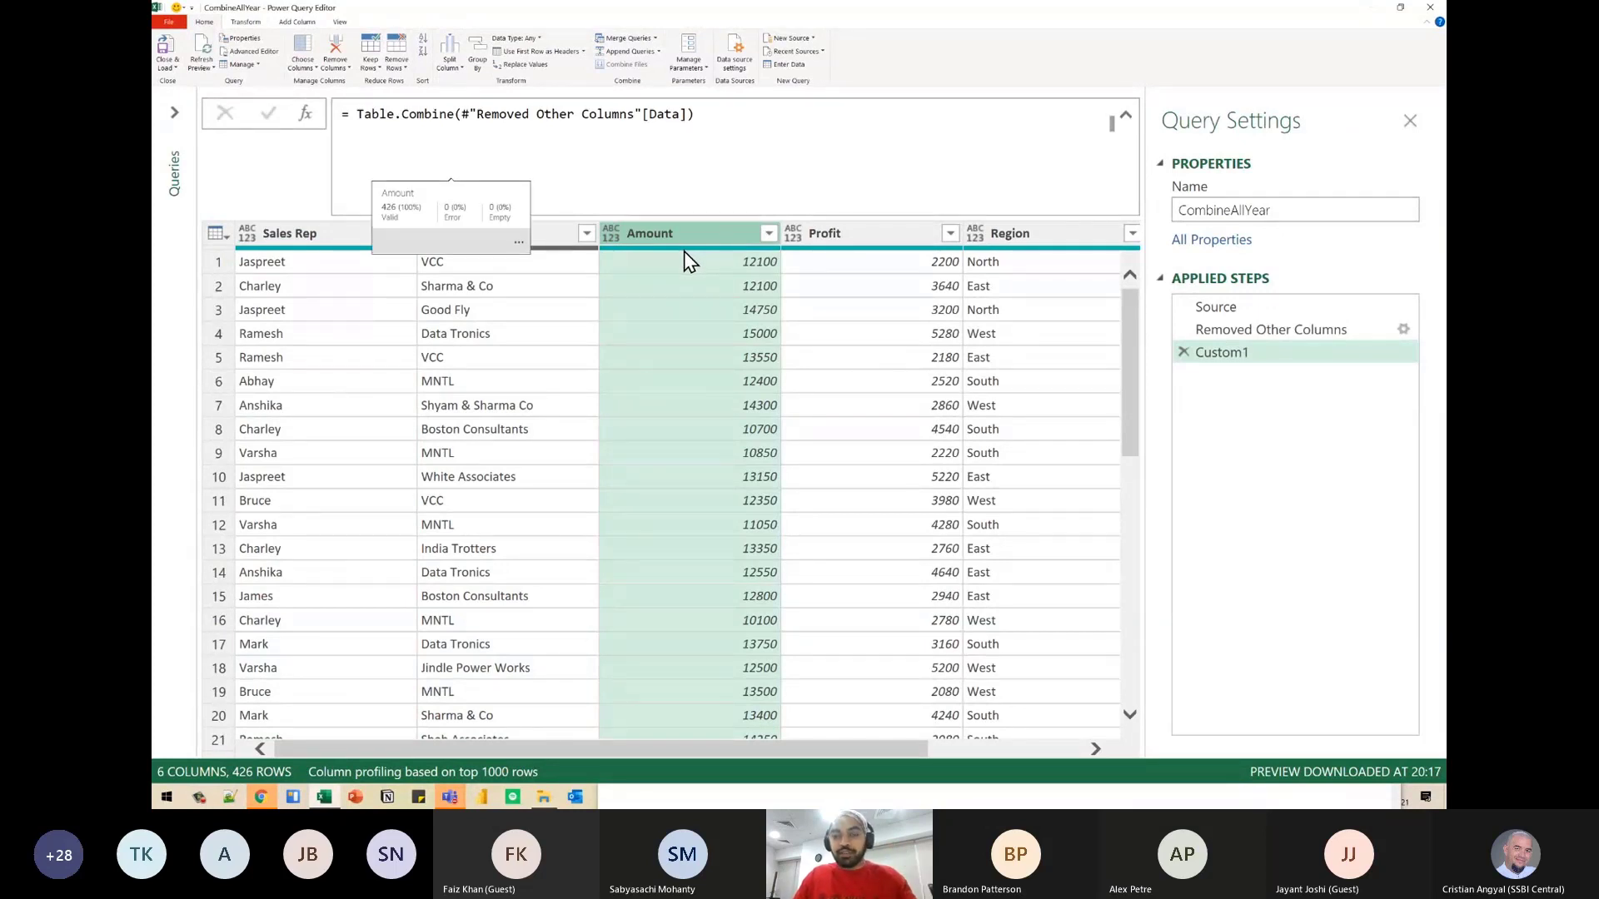
- Compare the Name column in the Removed Other Columns step with the columns of the combined table in Custom1
{"action": "left_click", "coordinate": [755, 118]}
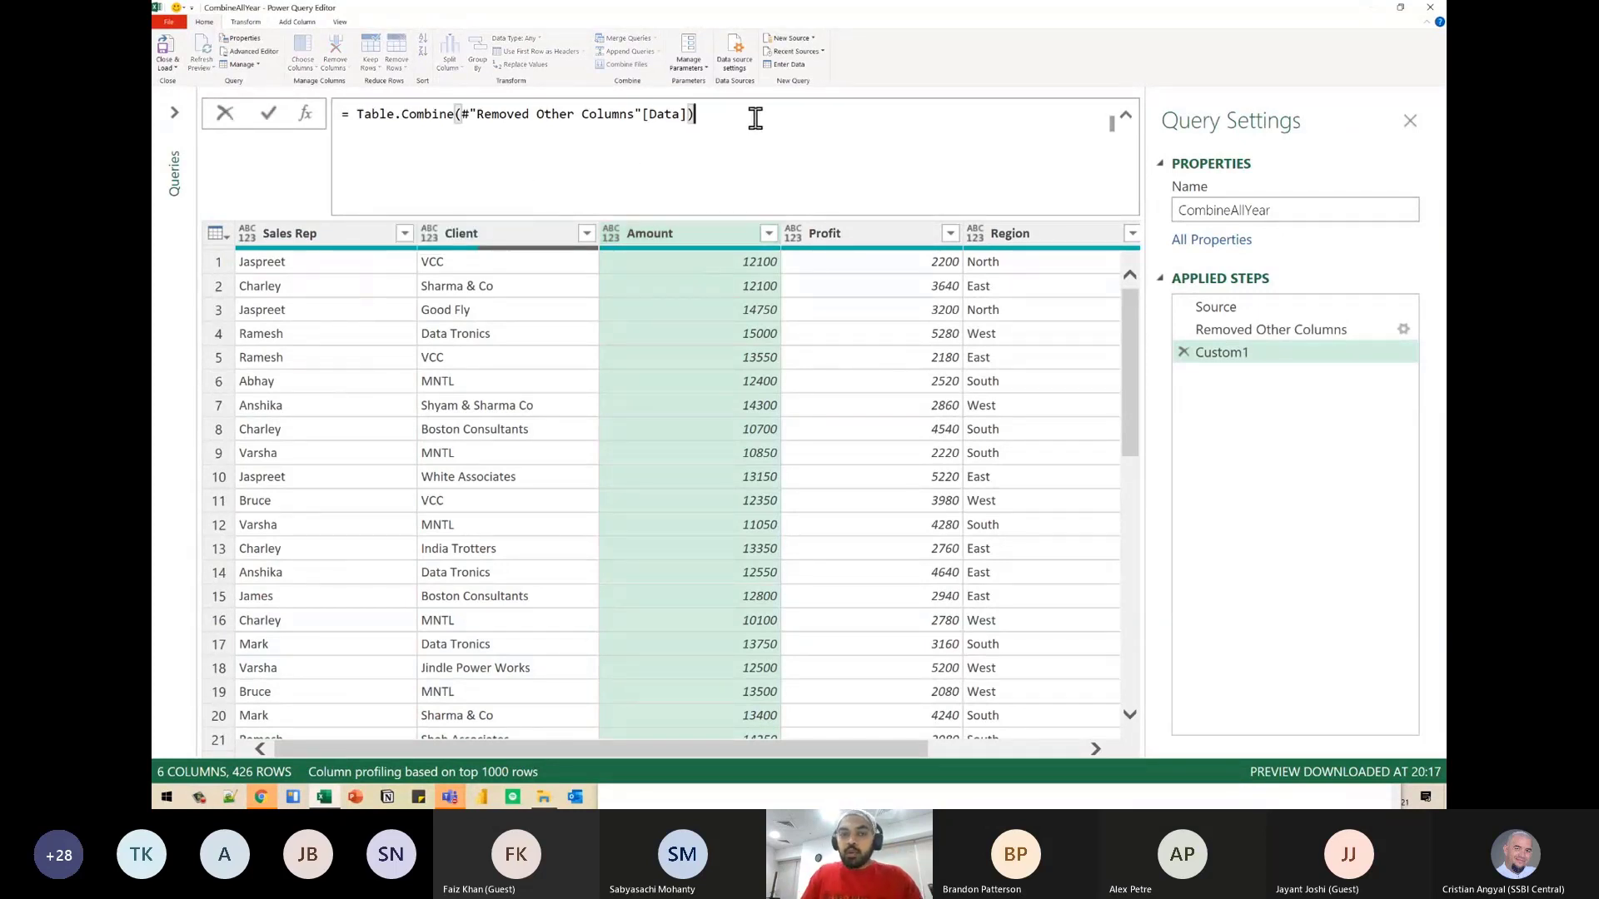
{"action": "key", "text": "Left"}
{"action": "key", "text": "Left"}
{"action": "key", "text": "Left"}
{"action": "key", "text": "Left"}
{"action": "key", "text": "Left"}
{"action": "key", "text": "Left"}
{"action": "key", "text": "Left"}
{"action": "key", "text": "Left"}
{"action": "key", "text": "Left"}
{"action": "key", "text": "Left"}
{"action": "key", "text": "Left"}
{"action": "key", "text": "Left"}
{"action": "key", "text": "Left"}
{"action": "key", "text": "Left"}
{"action": "key", "text": "Left"}
{"action": "key", "text": "Left"}
{"action": "key", "text": "Left"}
{"action": "key", "text": "Left"}
{"action": "key", "text": "Left"}
{"action": "key", "text": "Left"}
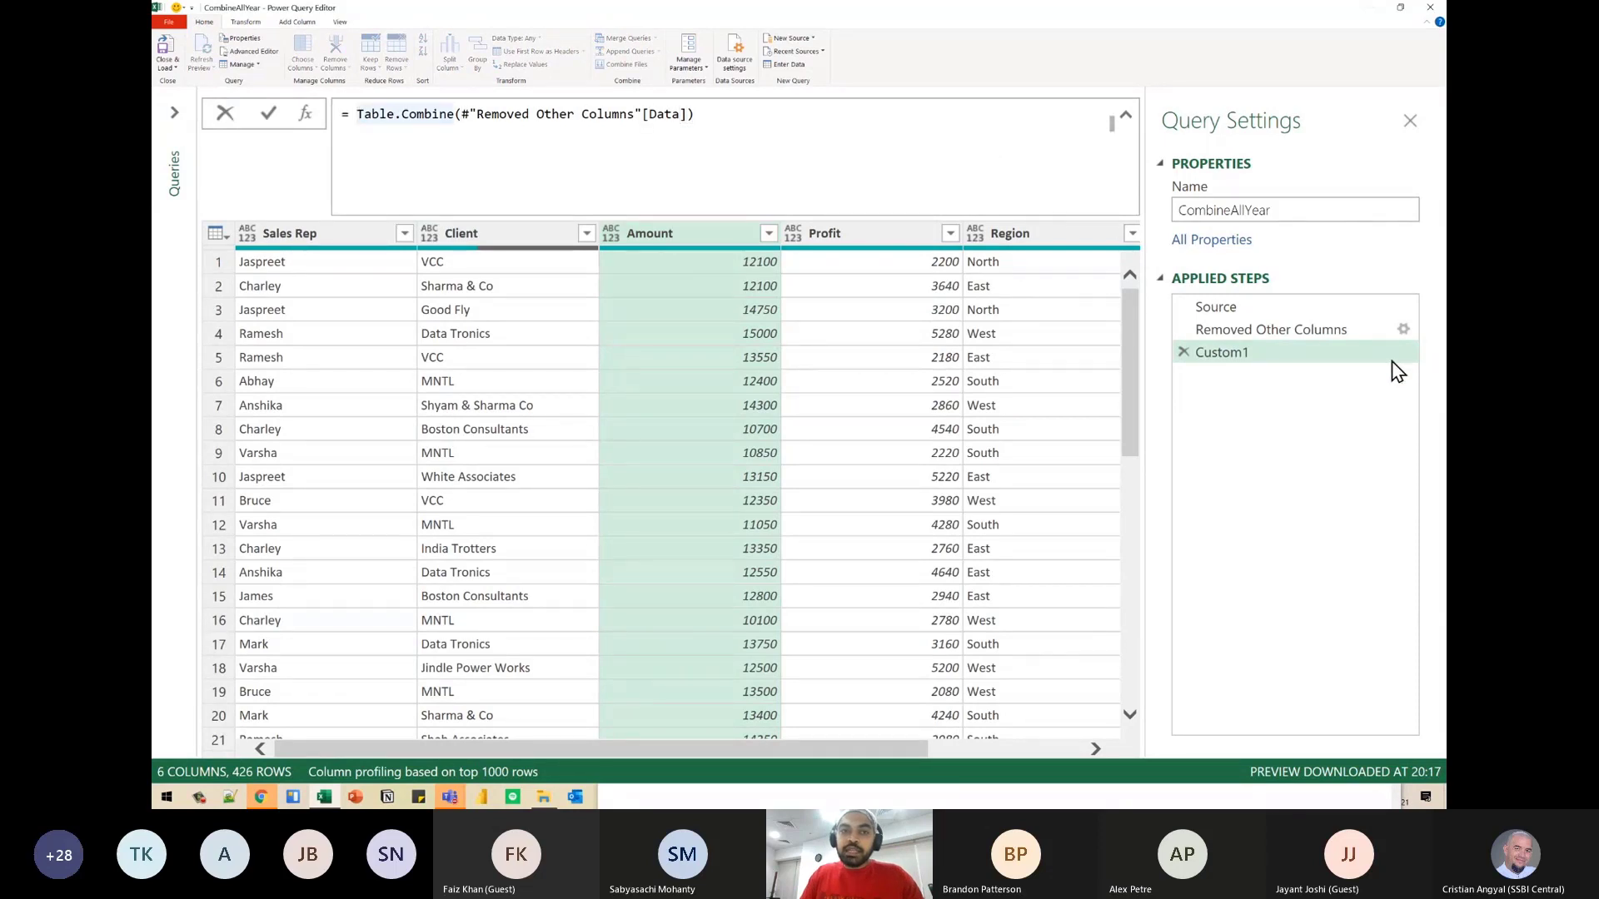
{"action": "left_click", "coordinate": [1298, 331]}
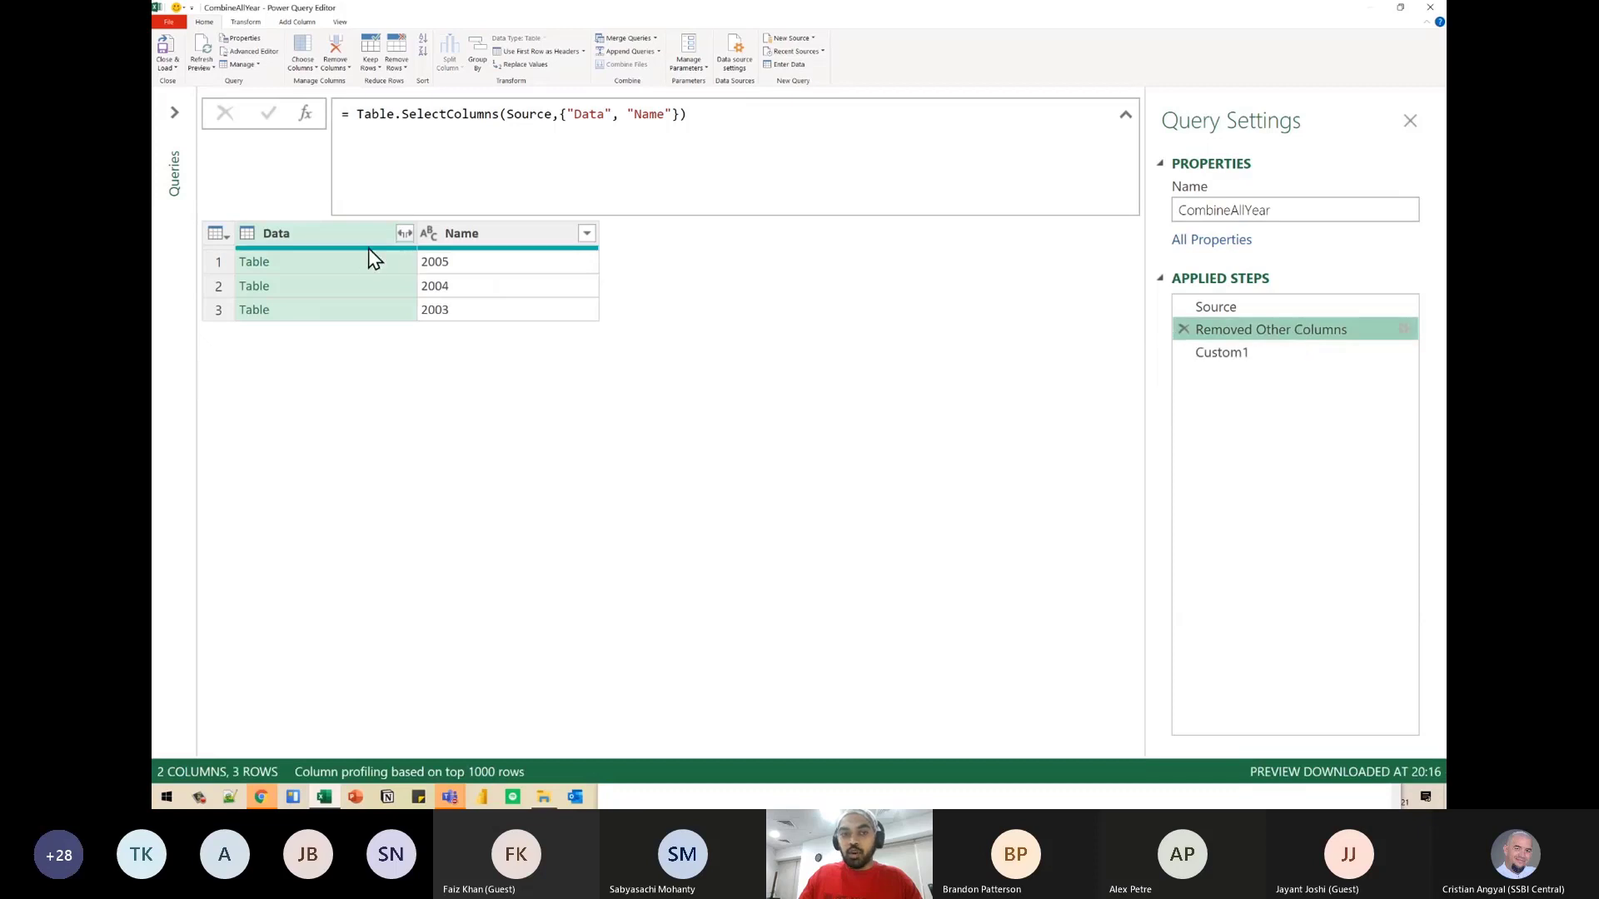
{"action": "left_click", "coordinate": [455, 232]}
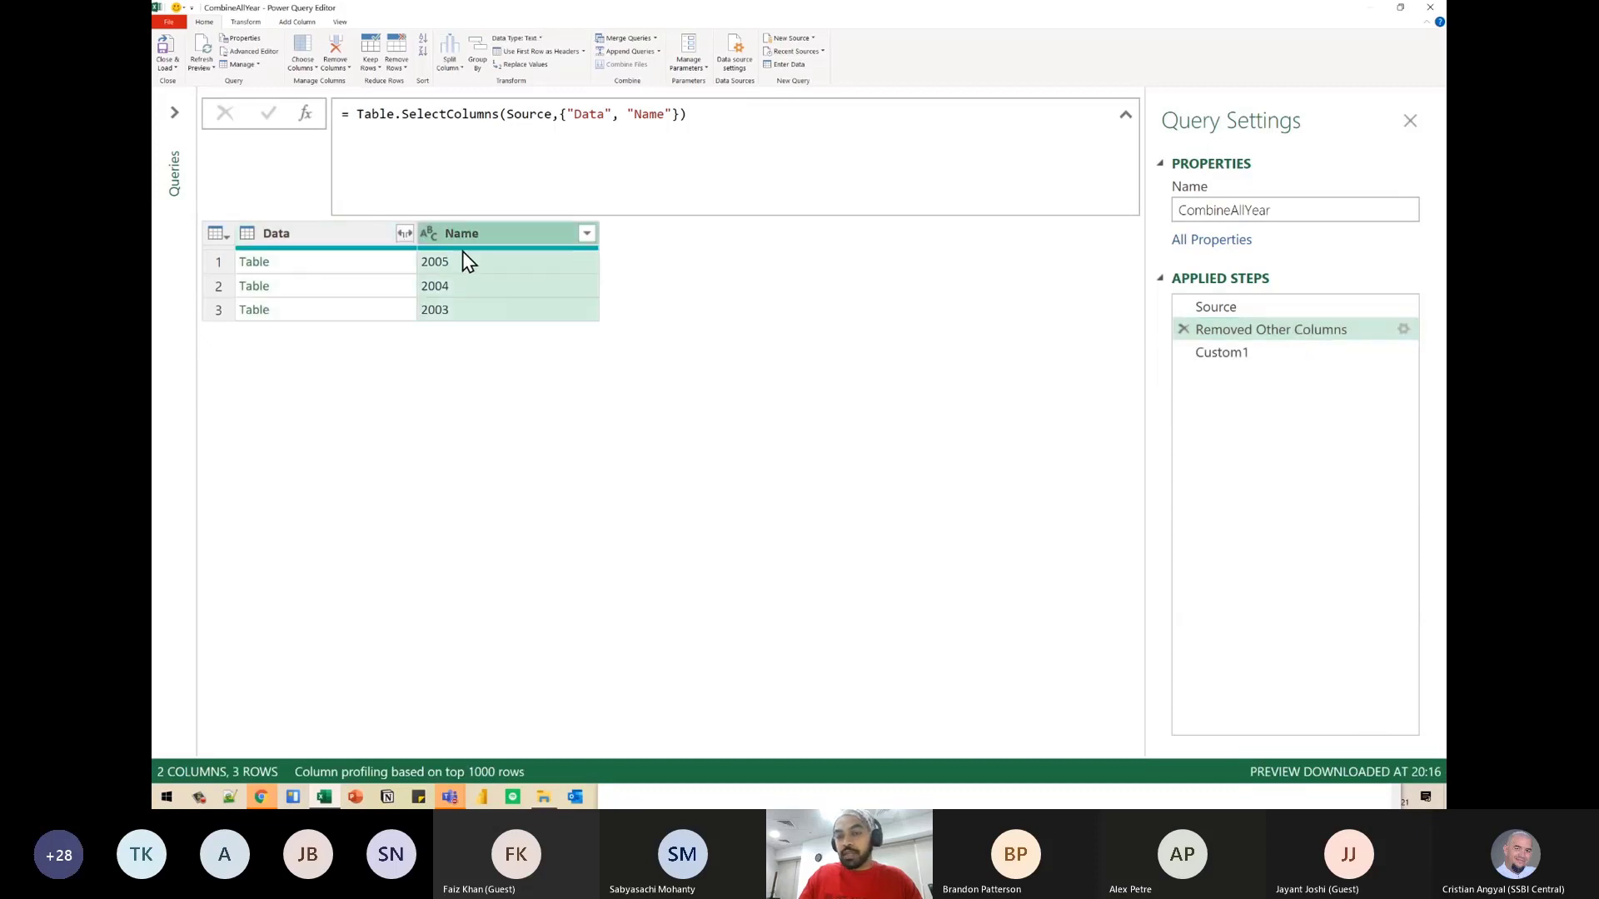
{"action": "left_click", "coordinate": [1261, 356]}
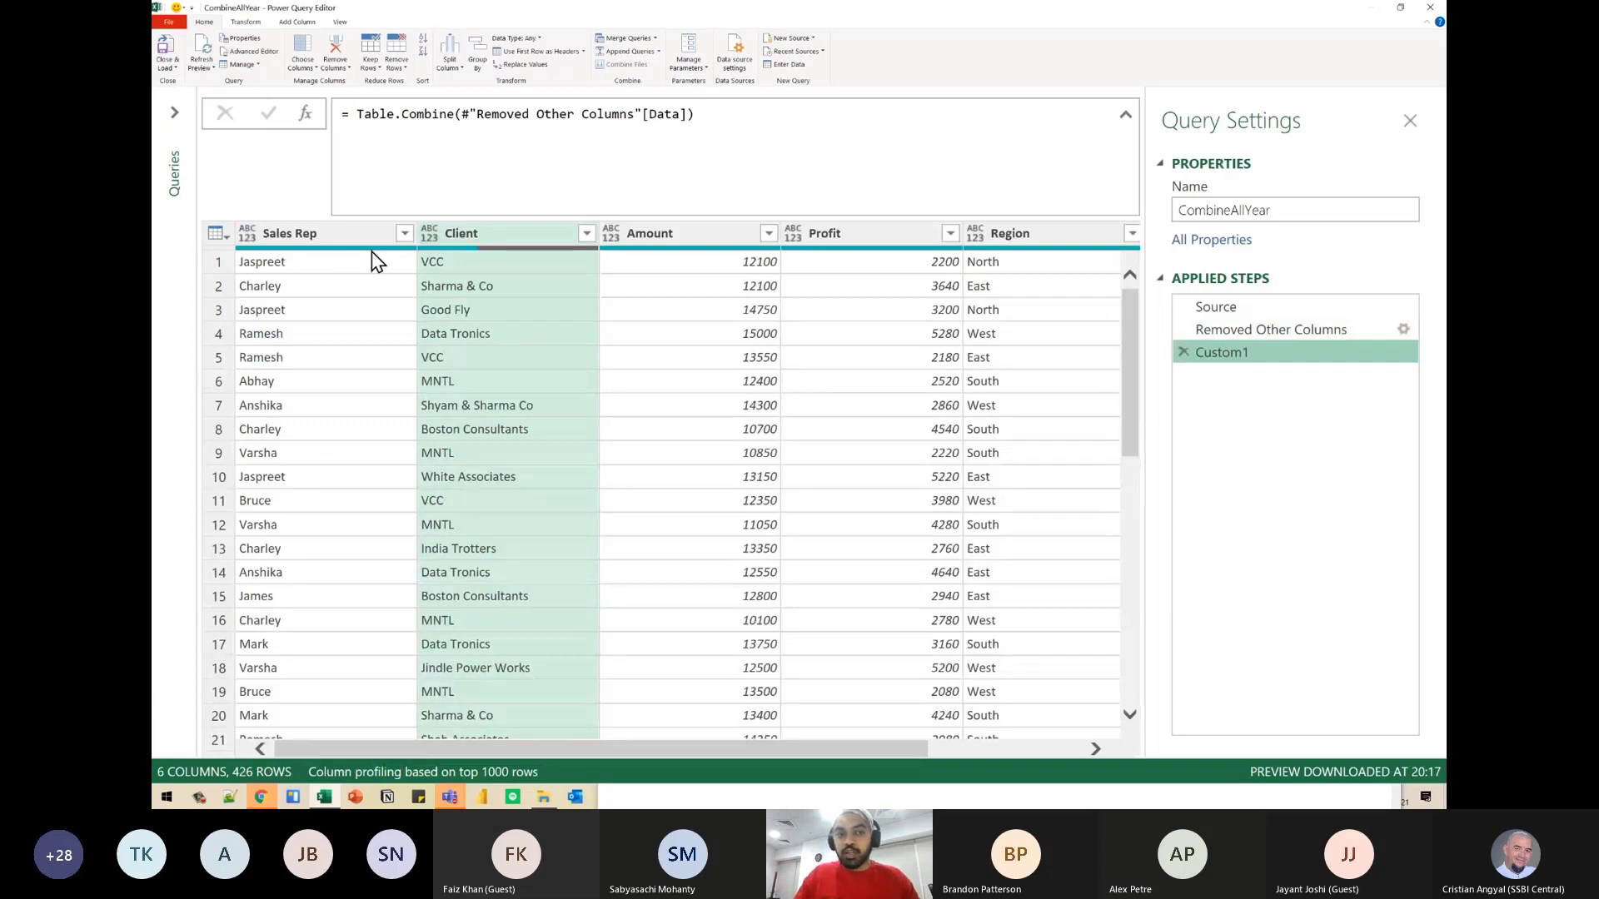
{"action": "left_click", "coordinate": [336, 231]}
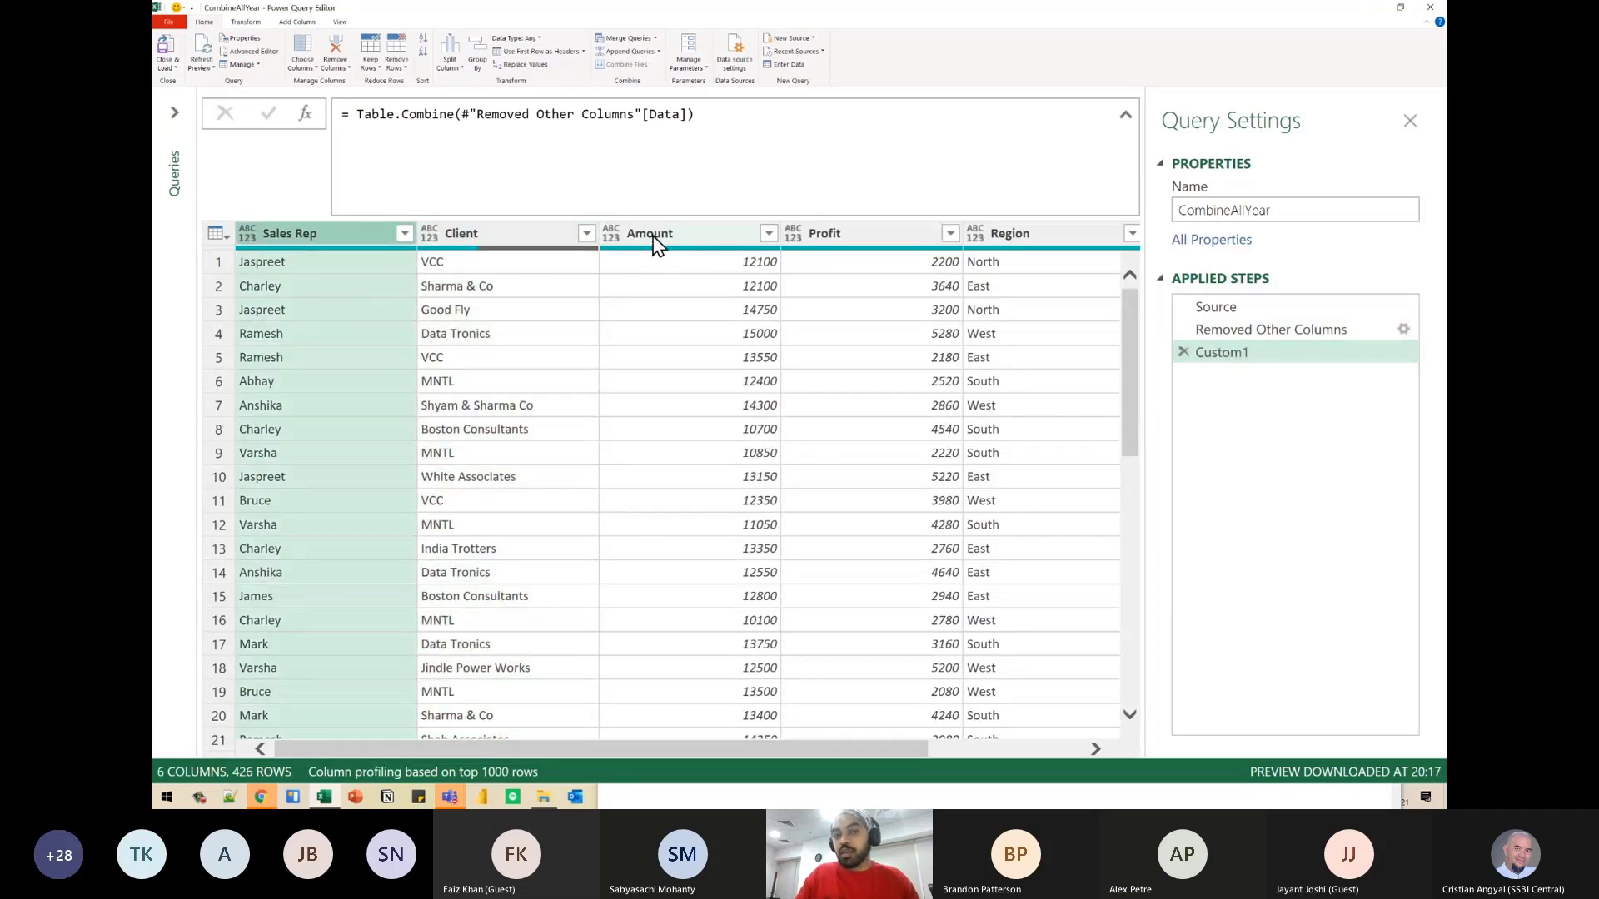
- Wrap the formula in Table.ColumnNames so it reads = Table.ColumnNames(Table.Combine(#"Removed Other Columns"[Data]))
{"action": "left_click", "coordinate": [753, 113]}
{"action": "key", "text": "Left"}
{"action": "key", "text": "Left"}
{"action": "key", "text": "Right"}
{"action": "key", "text": "Right"}
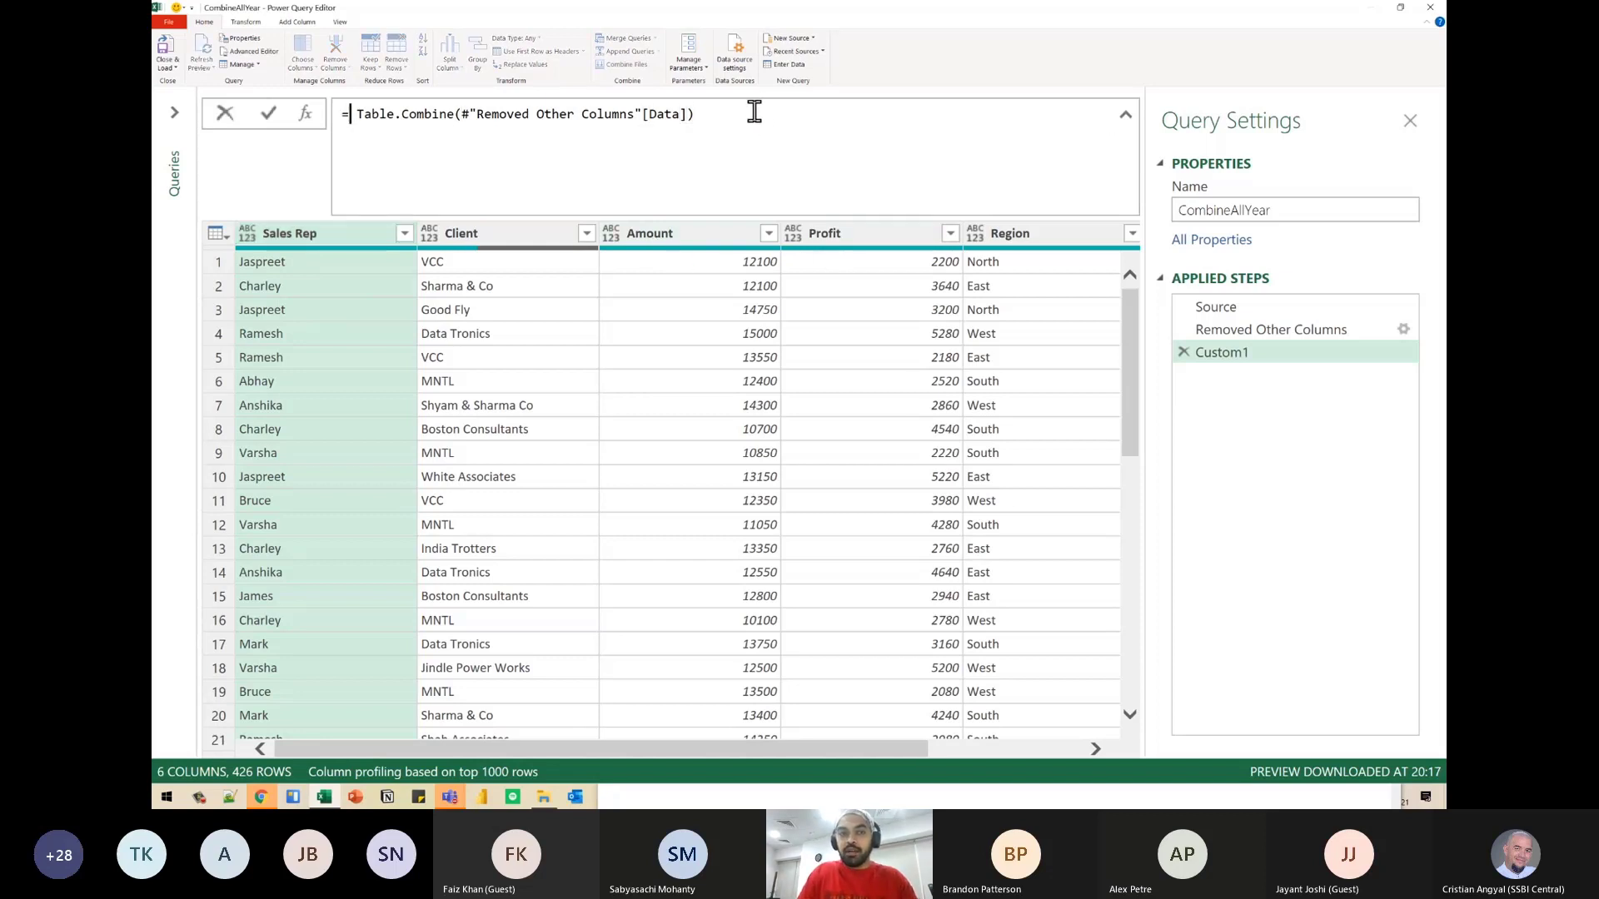
{"action": "type", "text": "Table.Colu"}
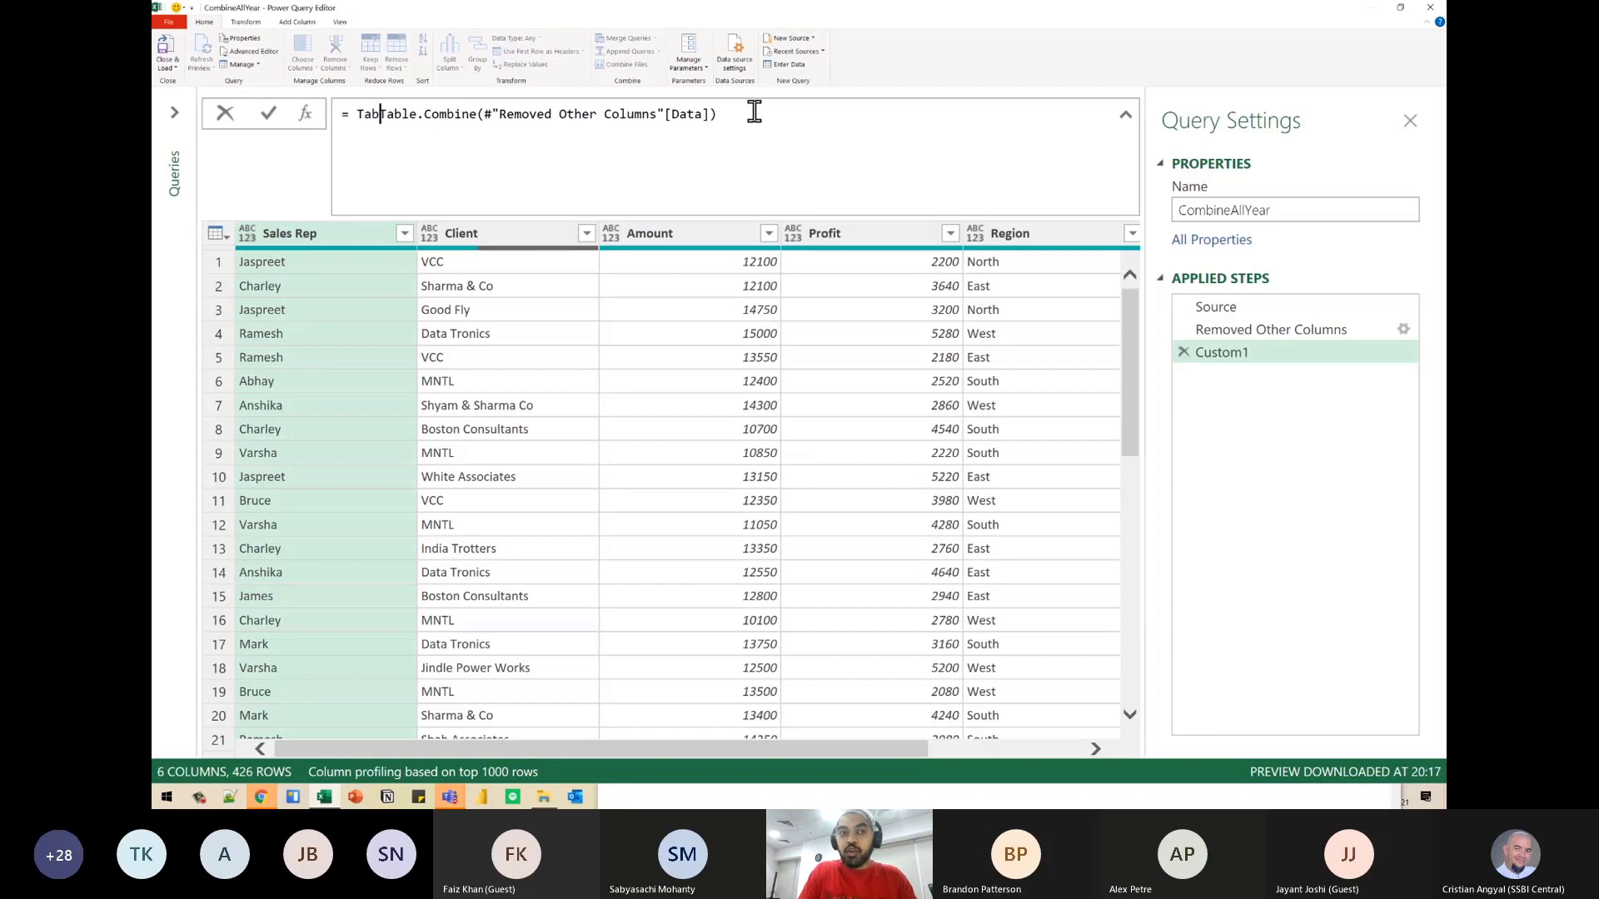
{"action": "type", "text": "mnNa"}
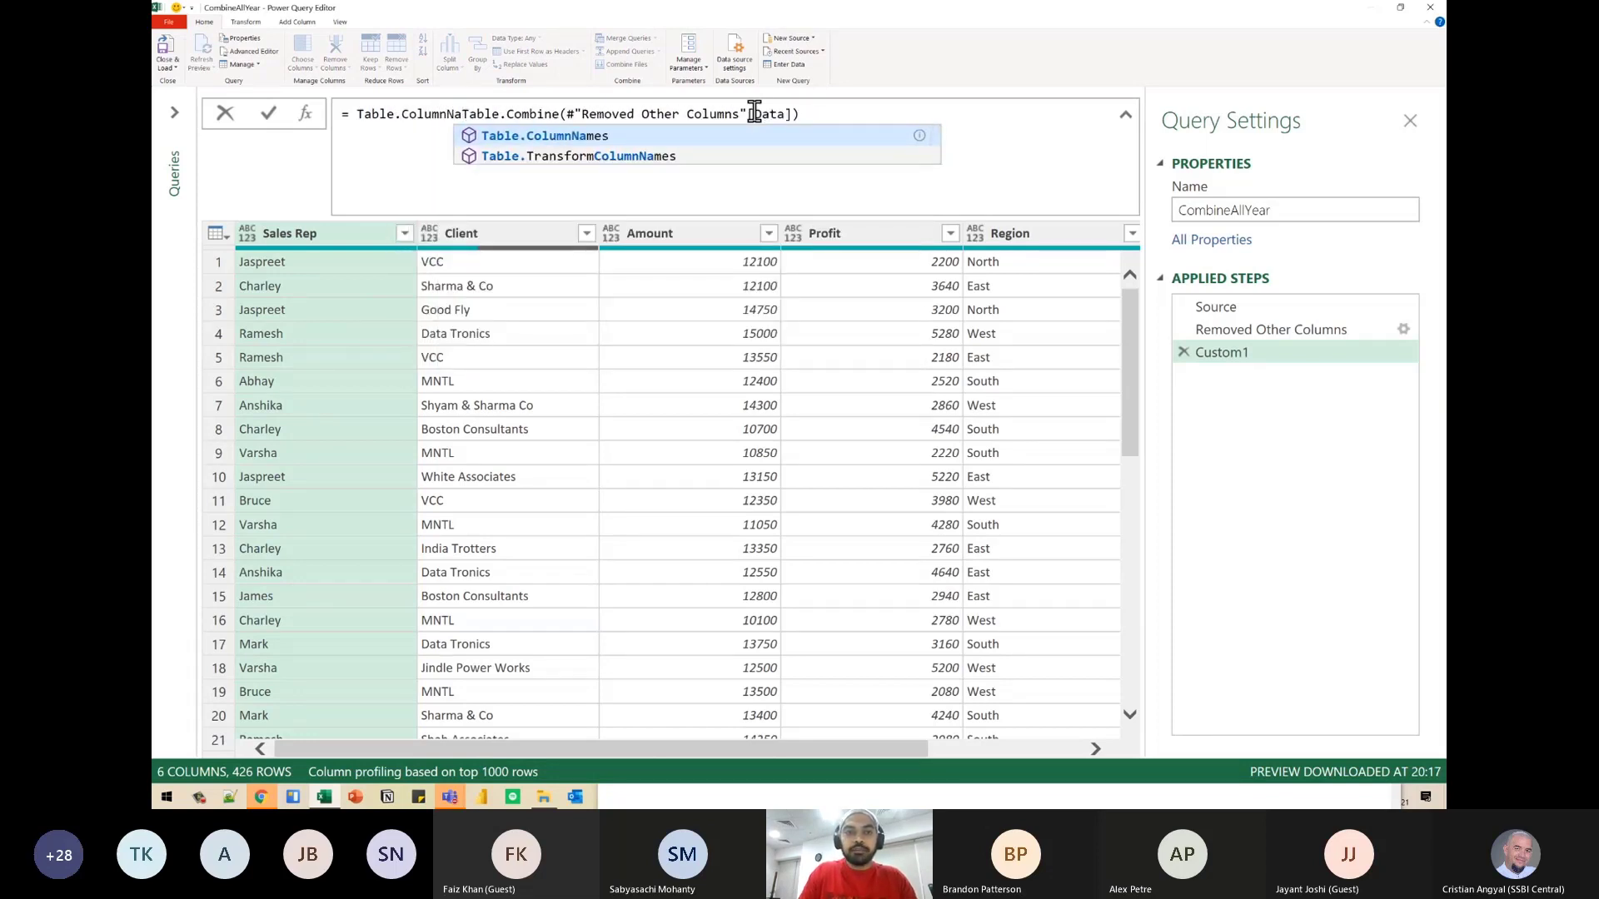
{"action": "type", "text": "mes("}
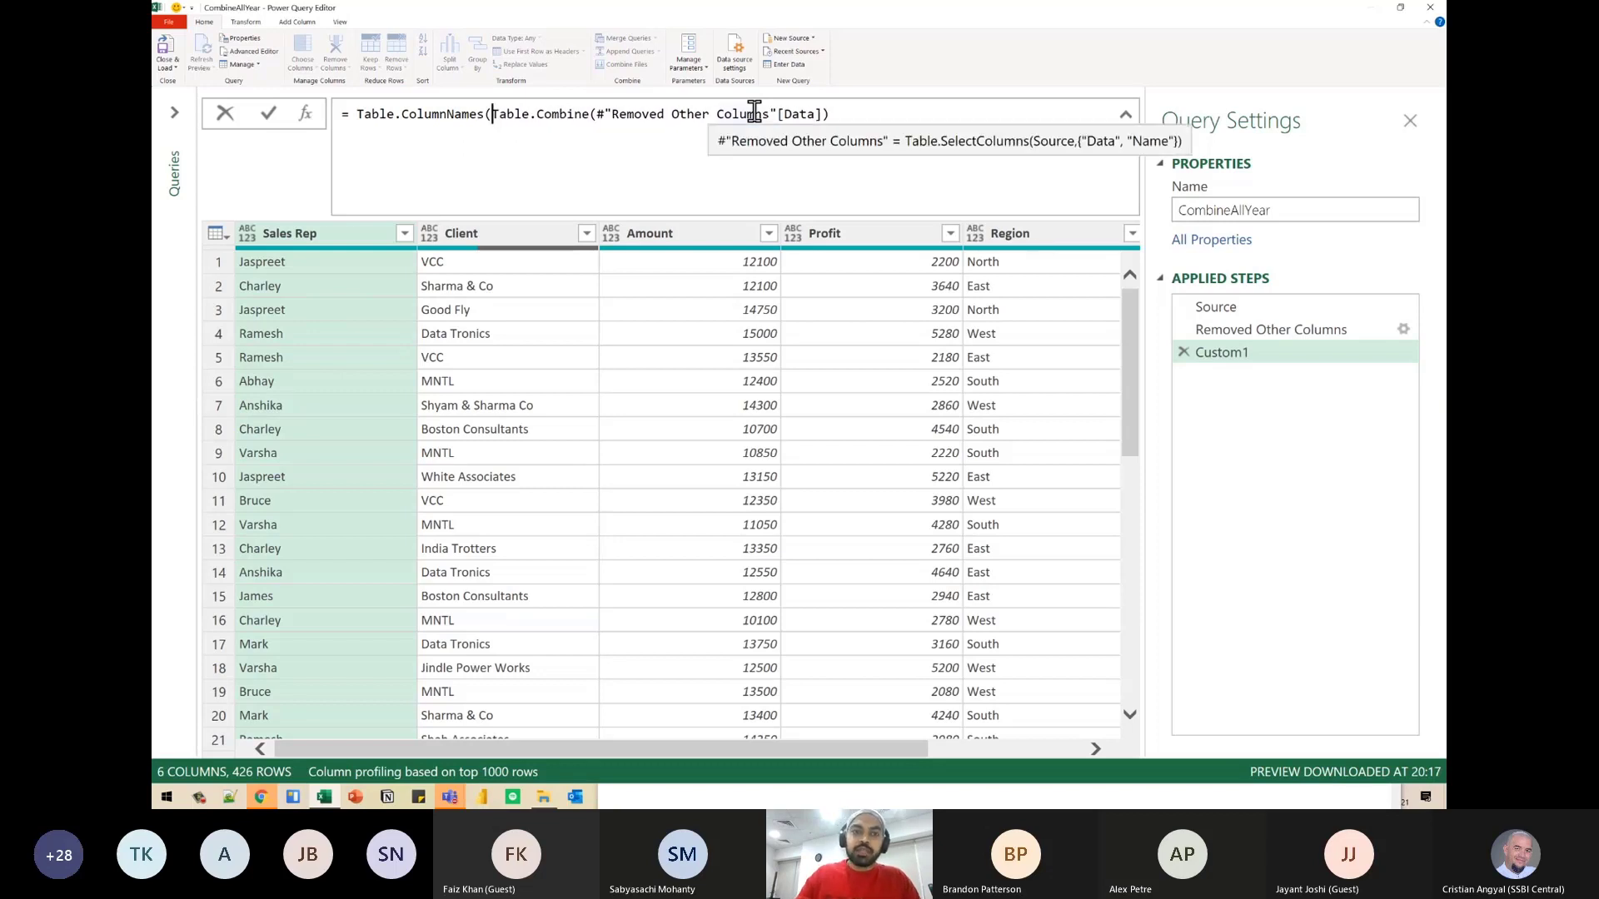
{"action": "left_click", "coordinate": [824, 113]}
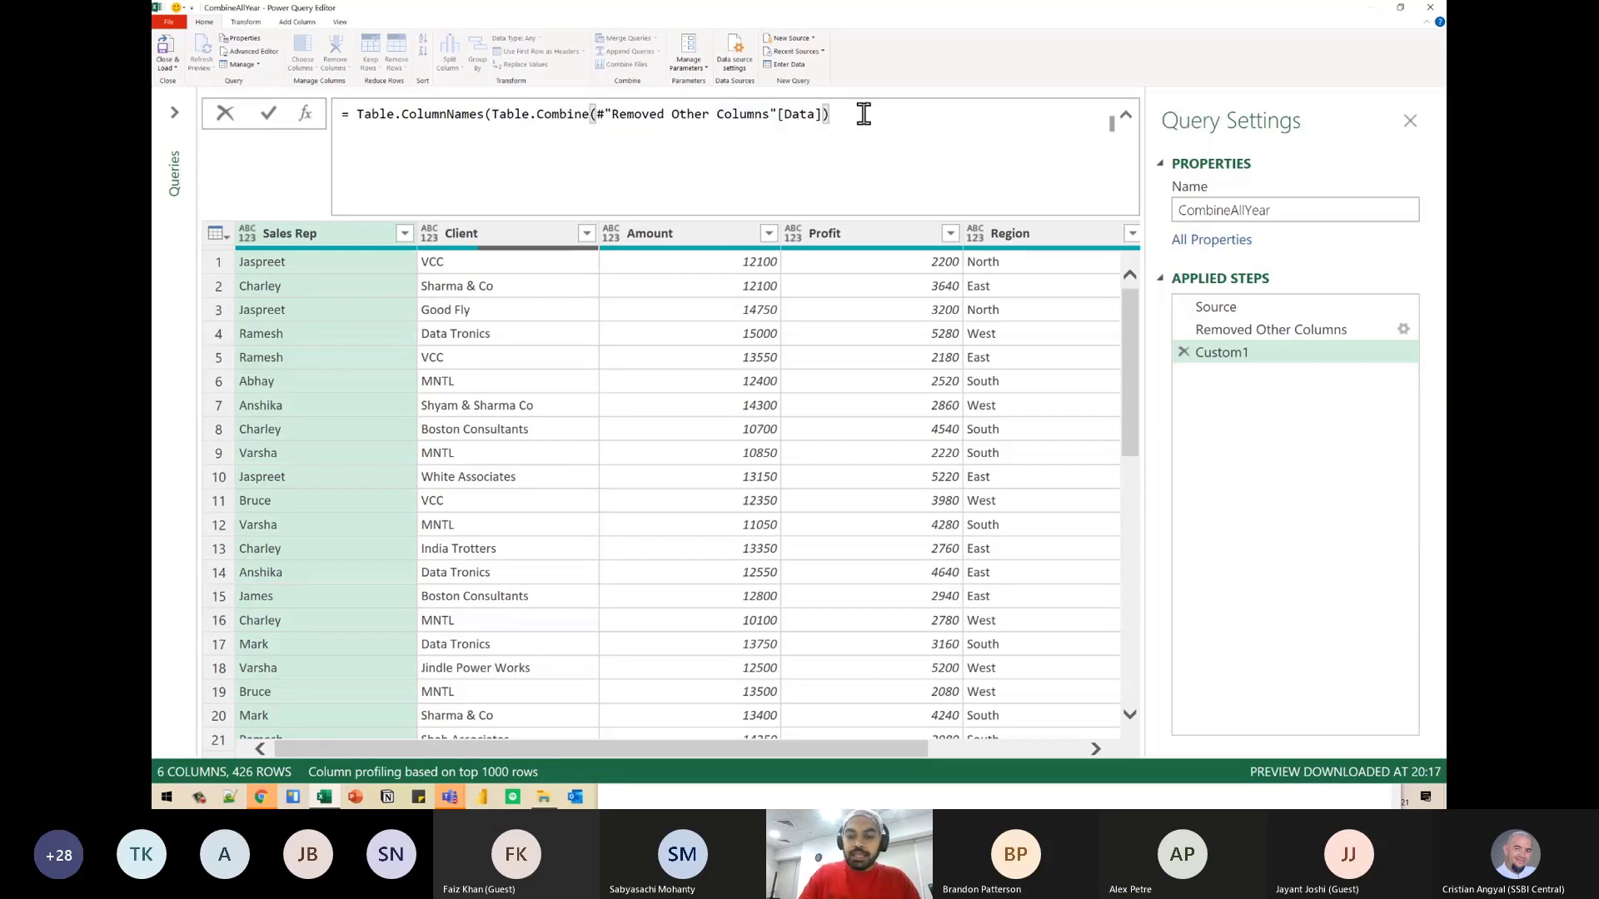
{"action": "type", "text": ")"}
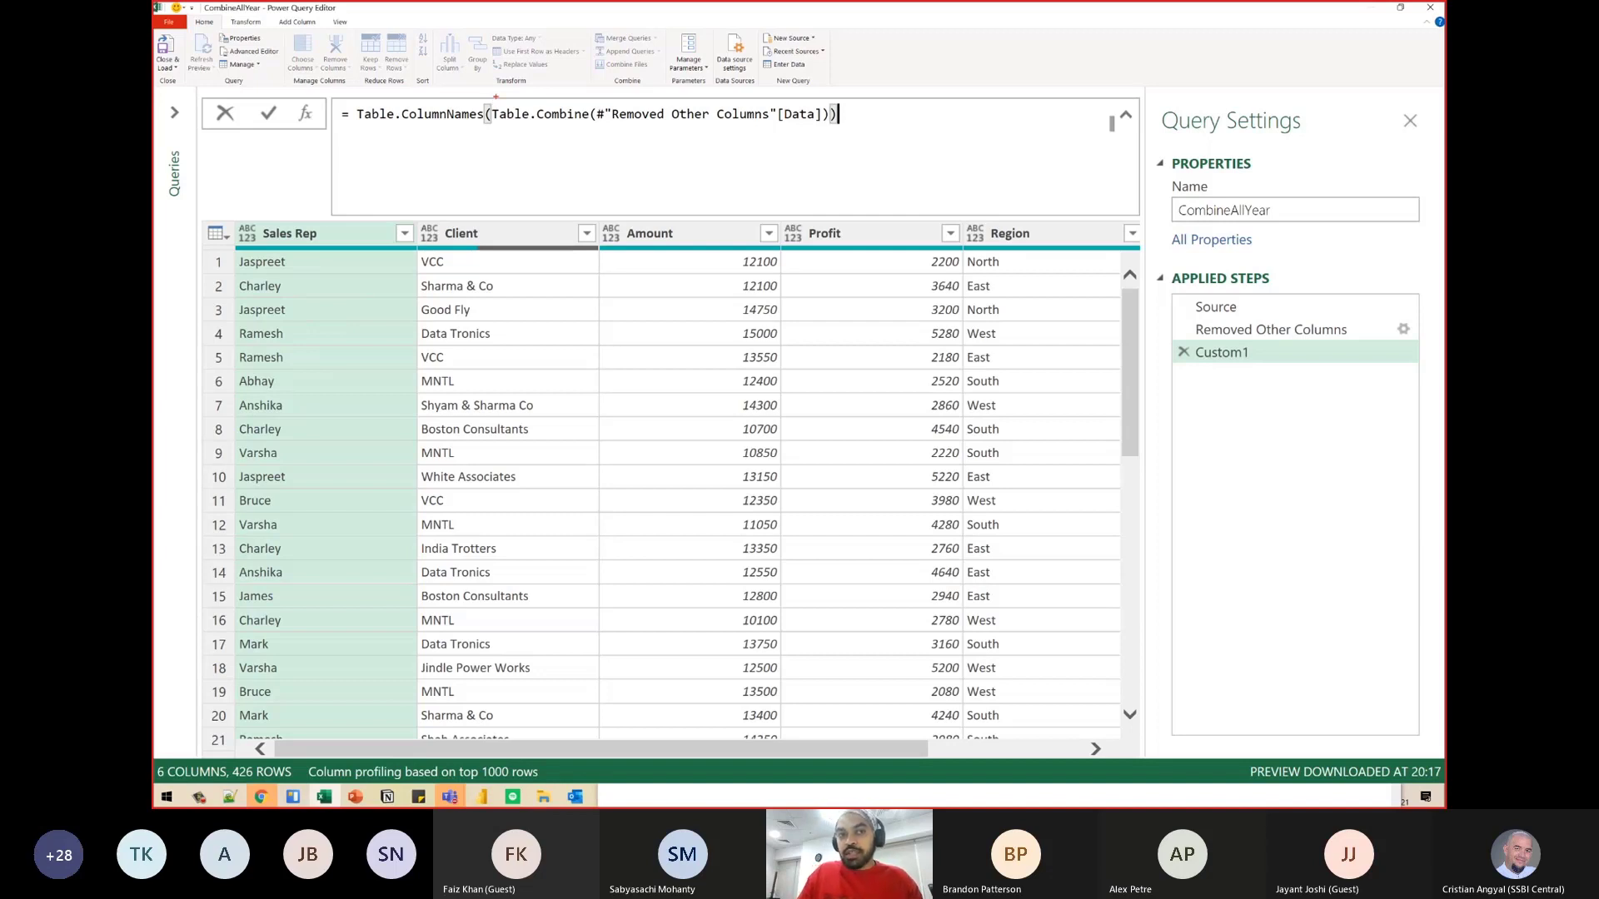
{"action": "left_click_drag", "start_coordinate": [487, 105], "coordinate": [831, 126]}
{"action": "left_click_drag", "start_coordinate": [679, 127], "coordinate": [671, 258]}
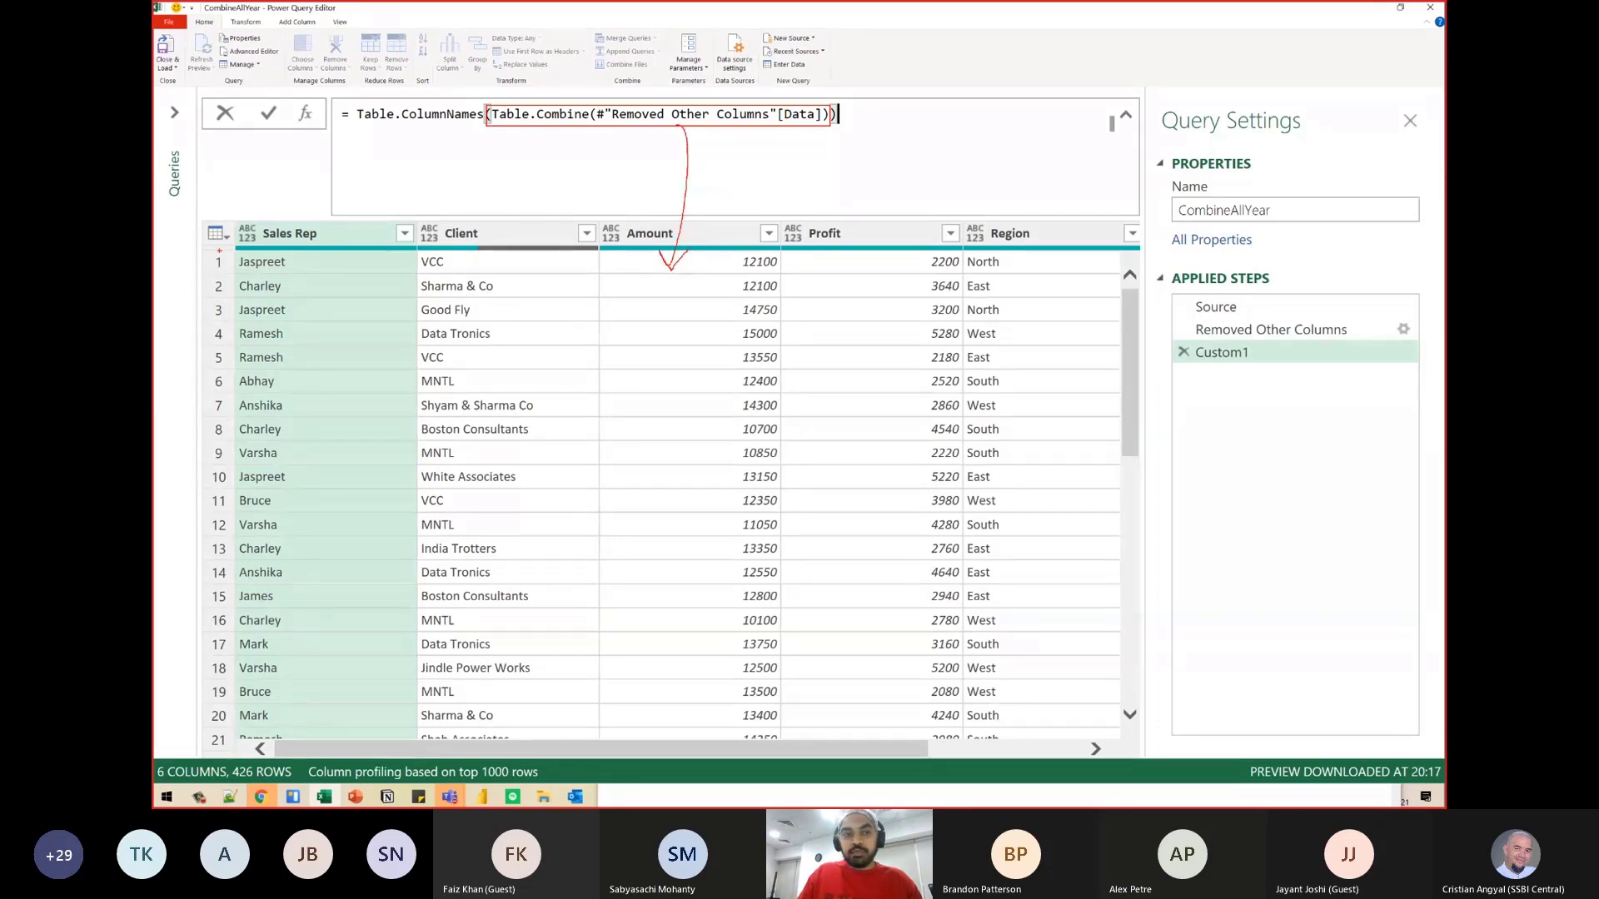
{"action": "mouse_move", "coordinate": [219, 250]}
{"action": "left_mouse_down"}
{"action": "mouse_move", "coordinate": [385, 307]}
{"action": "mouse_move", "coordinate": [1132, 646]}
{"action": "mouse_move", "coordinate": [1104, 695]}
{"action": "left_mouse_up"}
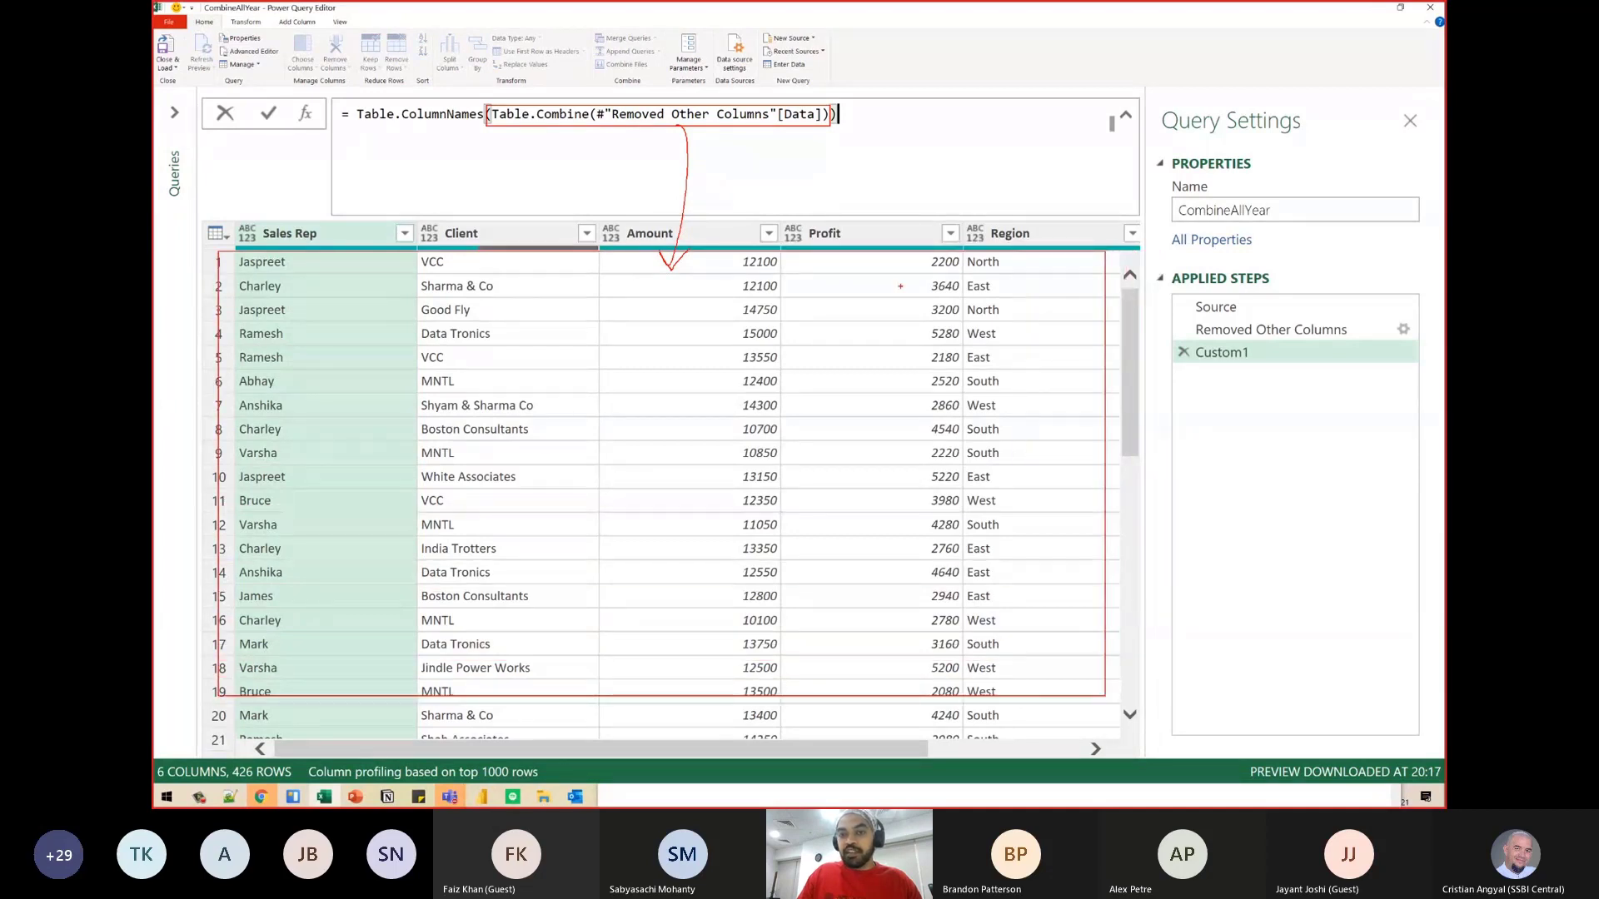
{"action": "mouse_move", "coordinate": [896, 251]}
{"action": "left_mouse_down"}
{"action": "mouse_move", "coordinate": [817, 196]}
{"action": "mouse_move", "coordinate": [472, 210]}
{"action": "mouse_move", "coordinate": [383, 121]}
{"action": "mouse_move", "coordinate": [364, 140]}
{"action": "mouse_move", "coordinate": [398, 133]}
{"action": "left_mouse_up"}
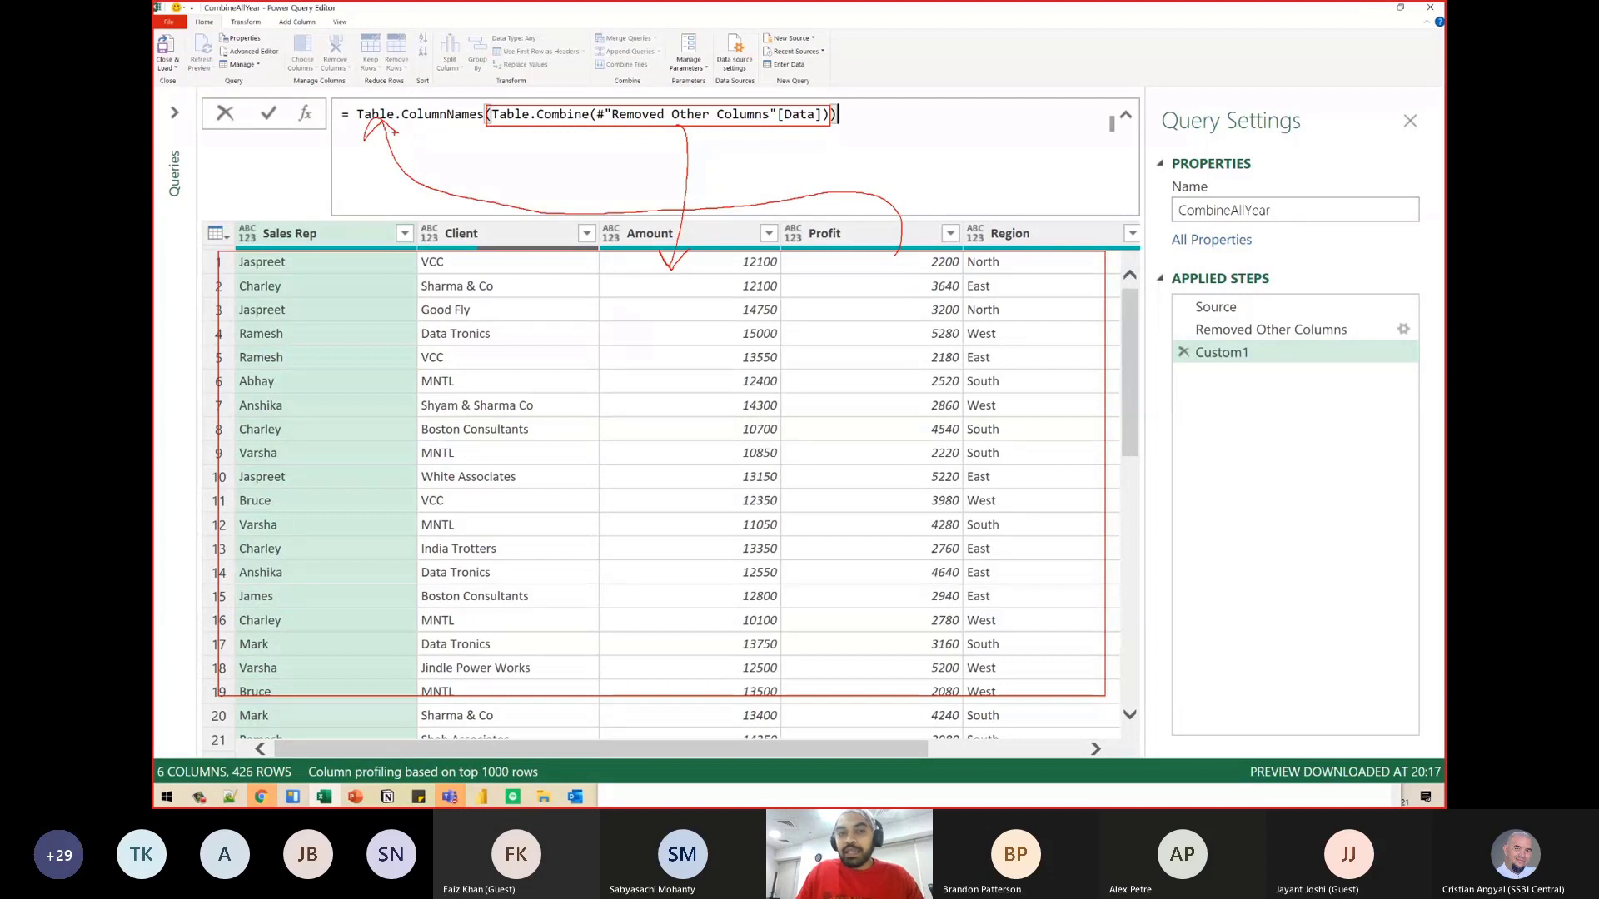
{"action": "left_click_drag", "start_coordinate": [338, 237], "coordinate": [367, 197]}
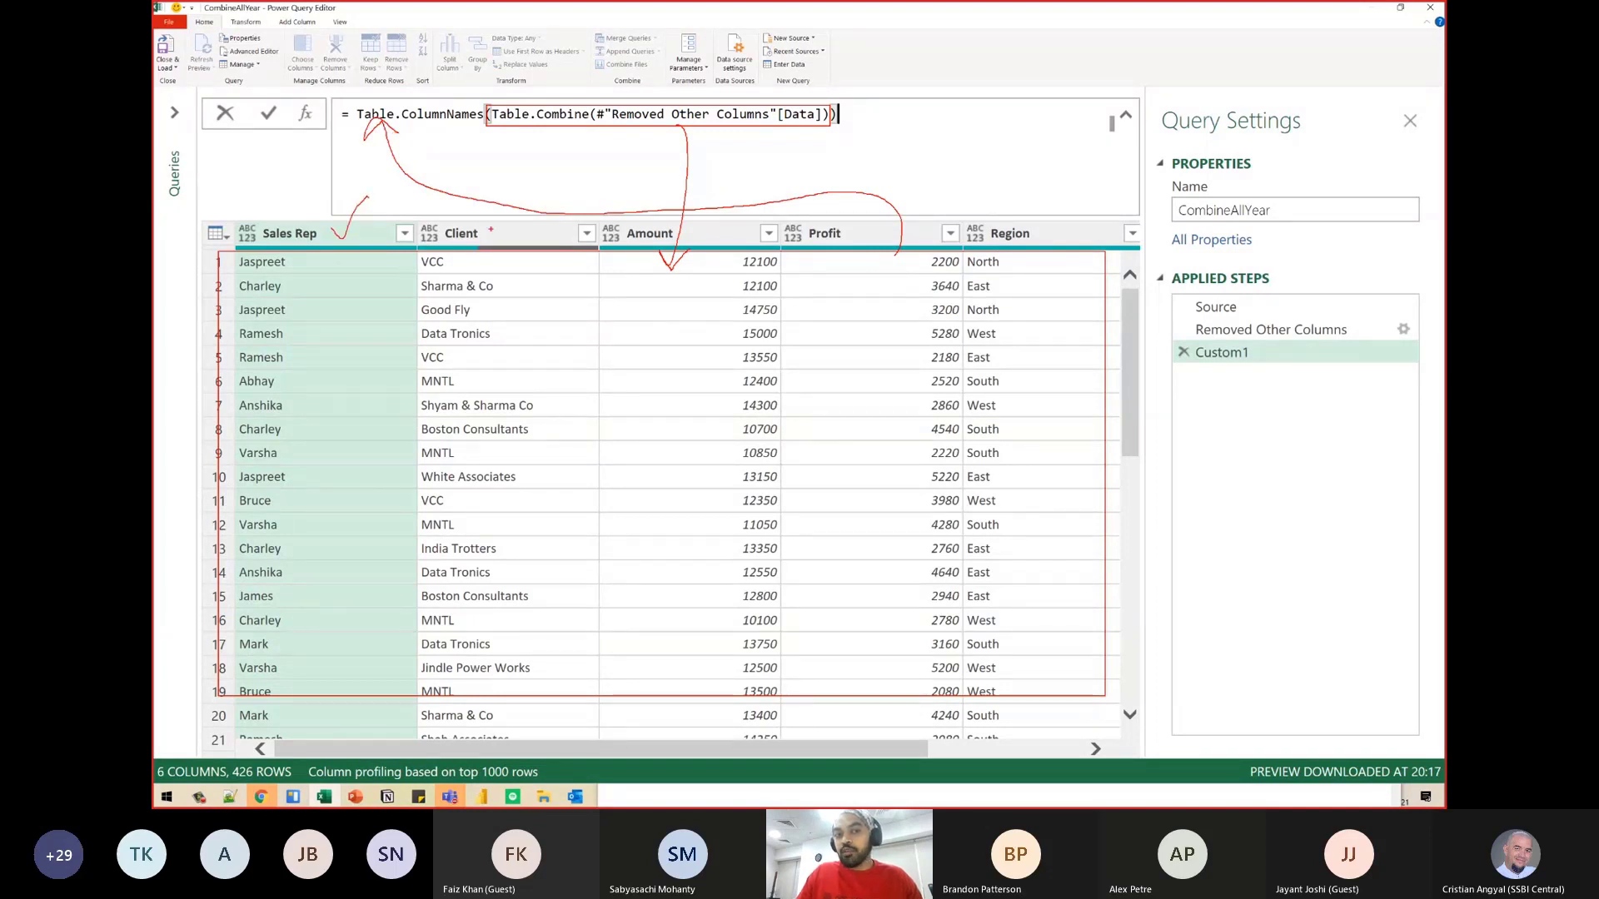
{"action": "left_click_drag", "start_coordinate": [491, 230], "coordinate": [512, 212]}
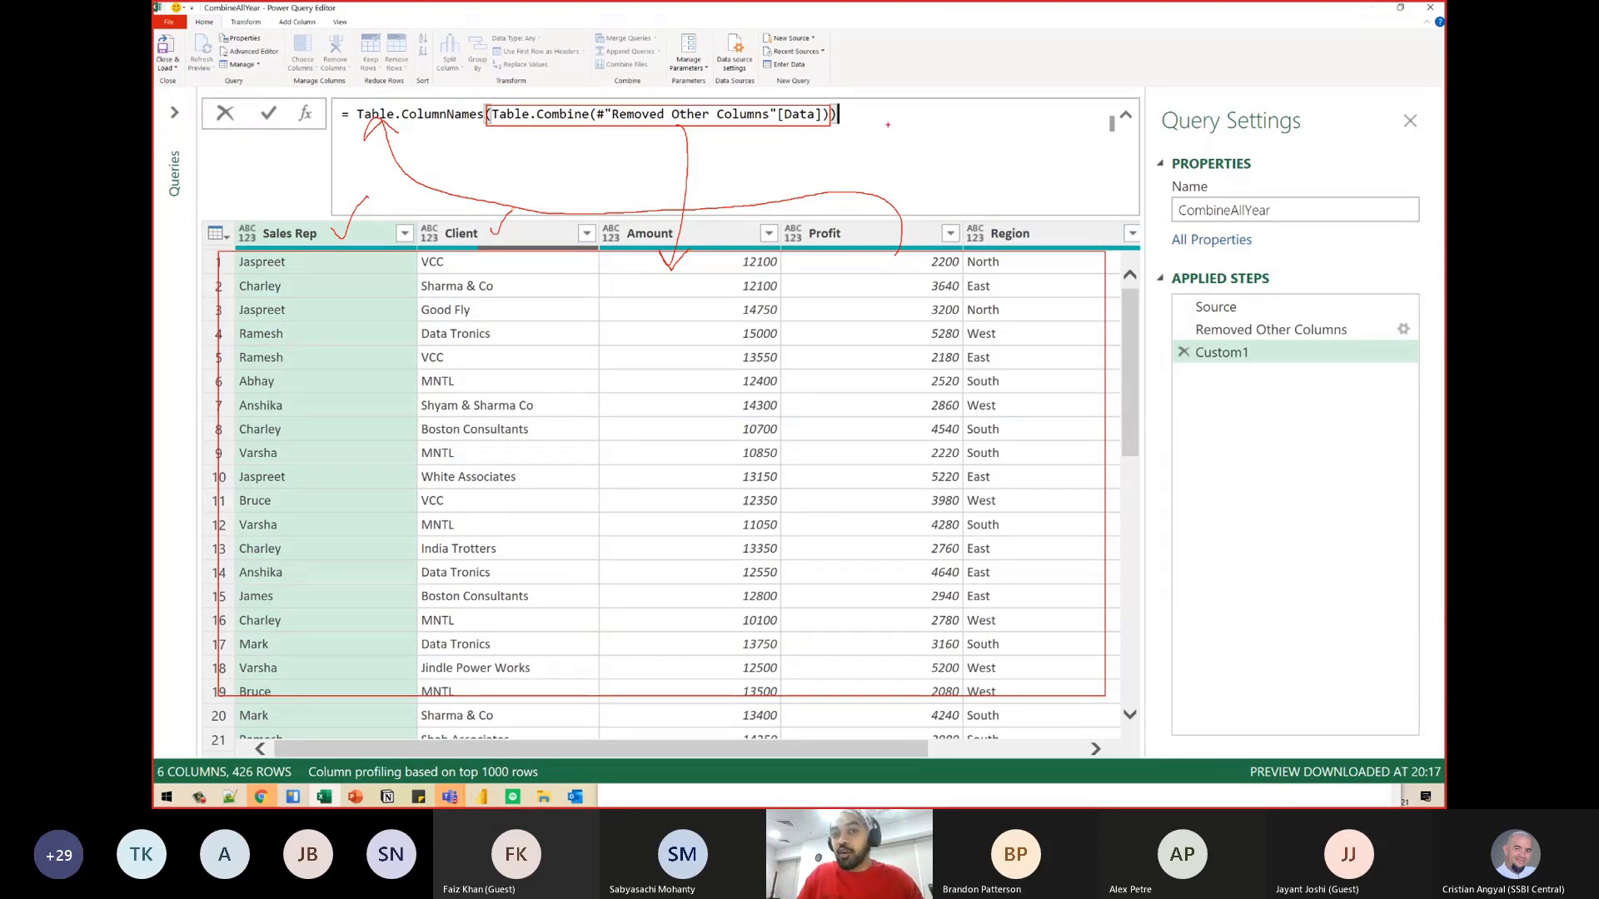
- Apply the Table.ColumnNames formula to return the combined table's column names as a list
{"action": "key", "text": "Return"}
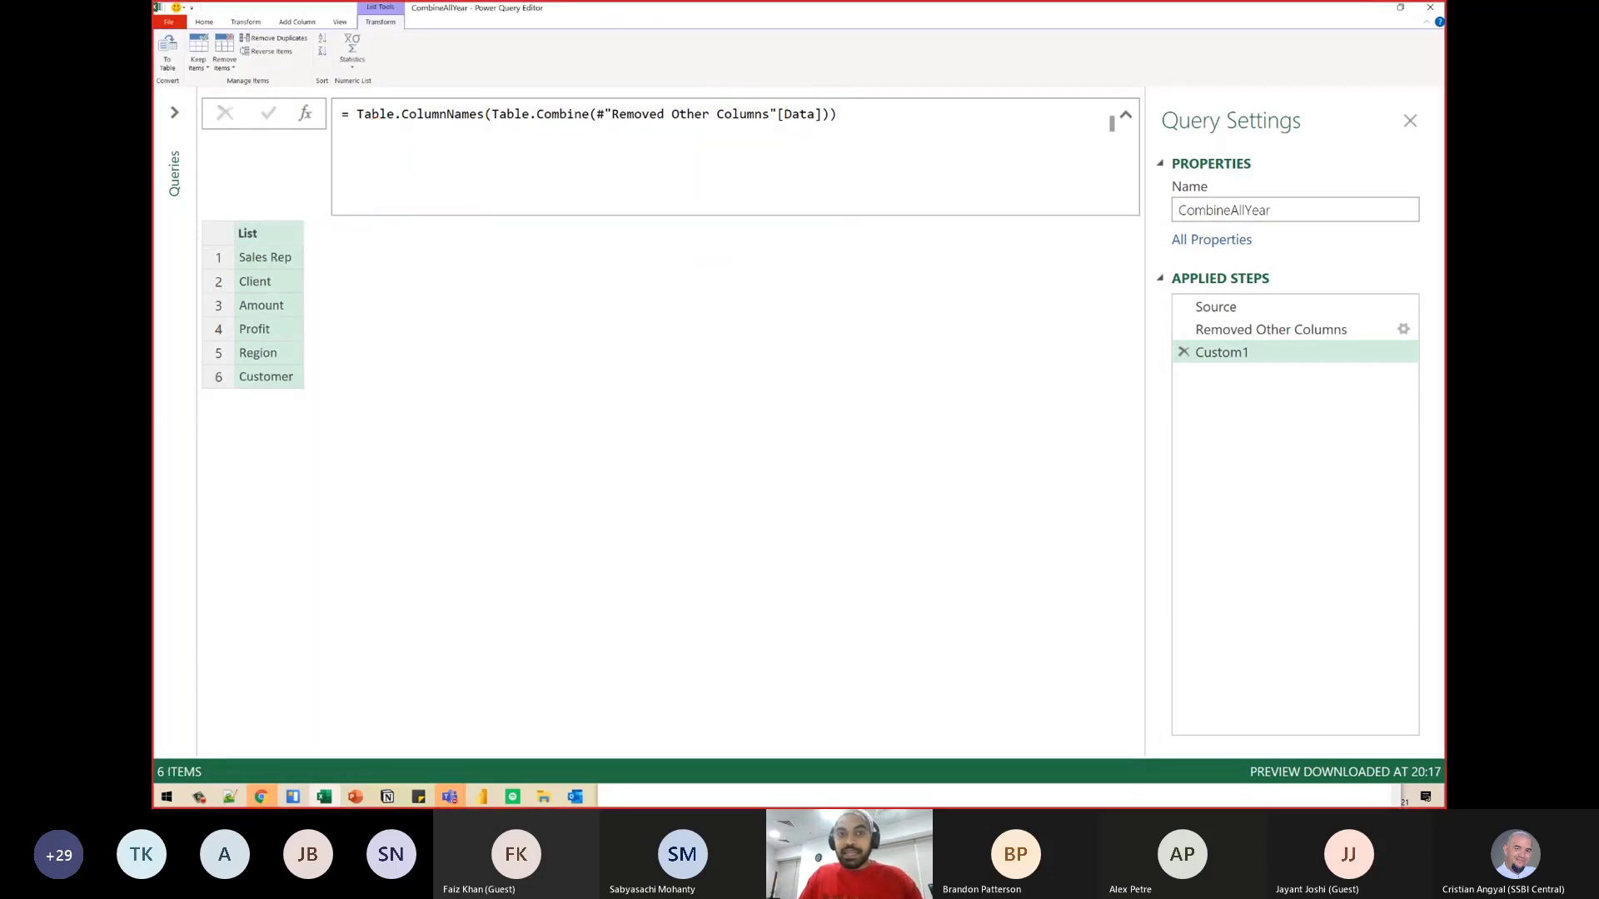
{"action": "left_click_drag", "start_coordinate": [507, 127], "coordinate": [796, 129]}
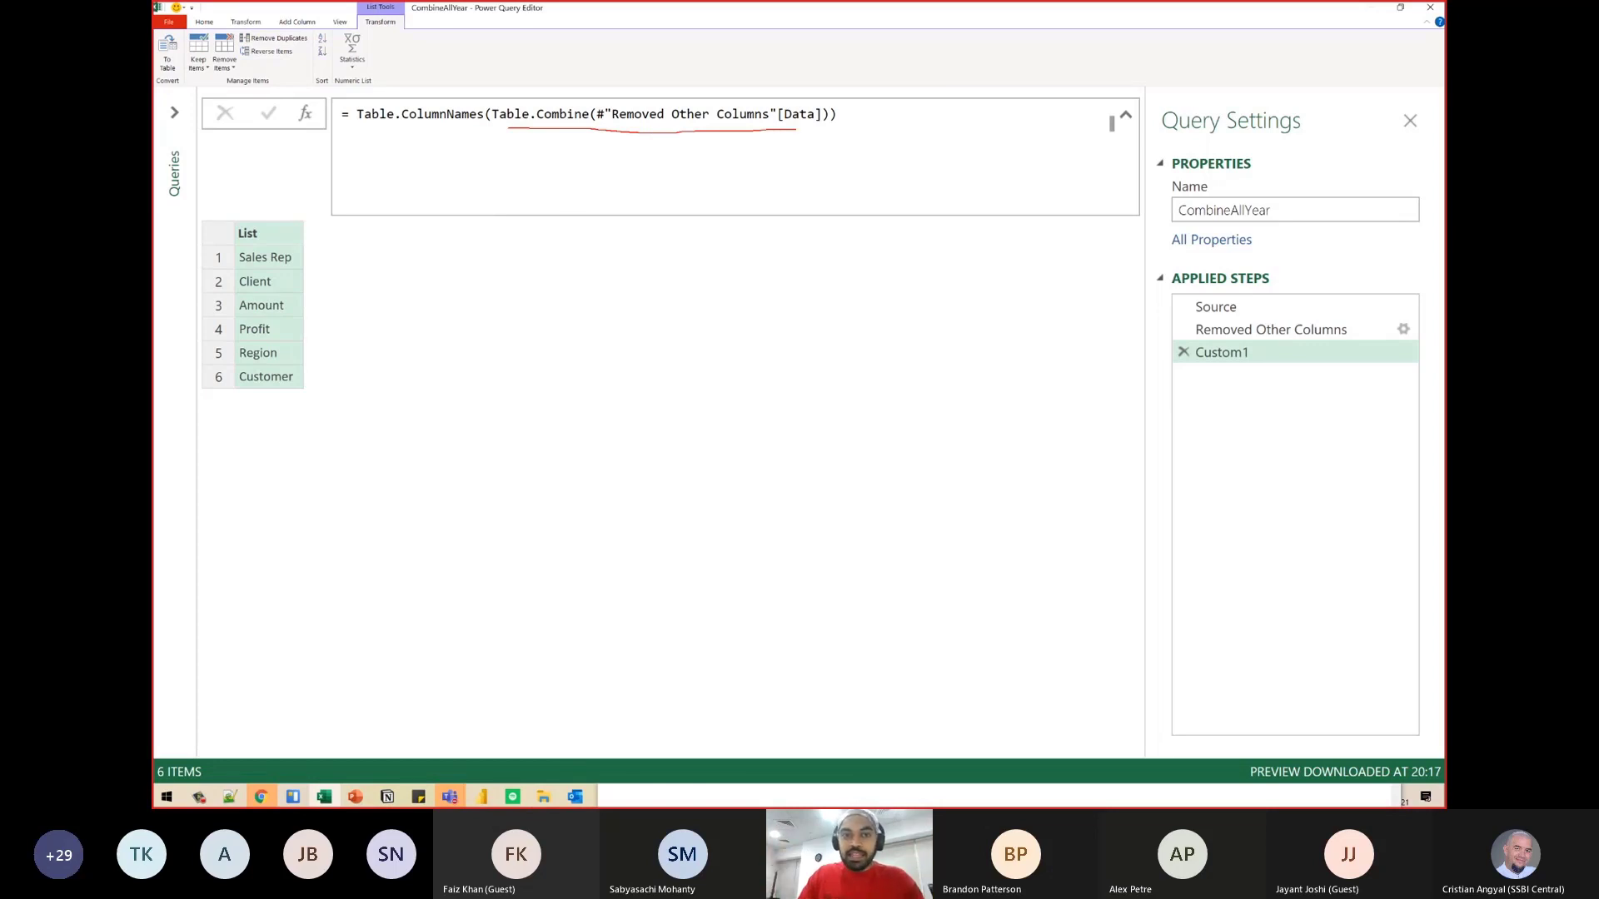
{"action": "mouse_move", "coordinate": [472, 140]}
{"action": "left_mouse_down"}
{"action": "mouse_move", "coordinate": [632, 243]}
{"action": "mouse_move", "coordinate": [857, 322]}
{"action": "left_mouse_up"}
{"action": "mouse_move", "coordinate": [463, 187]}
{"action": "left_mouse_down"}
{"action": "mouse_move", "coordinate": [371, 135]}
{"action": "mouse_move", "coordinate": [388, 141]}
{"action": "left_mouse_up"}
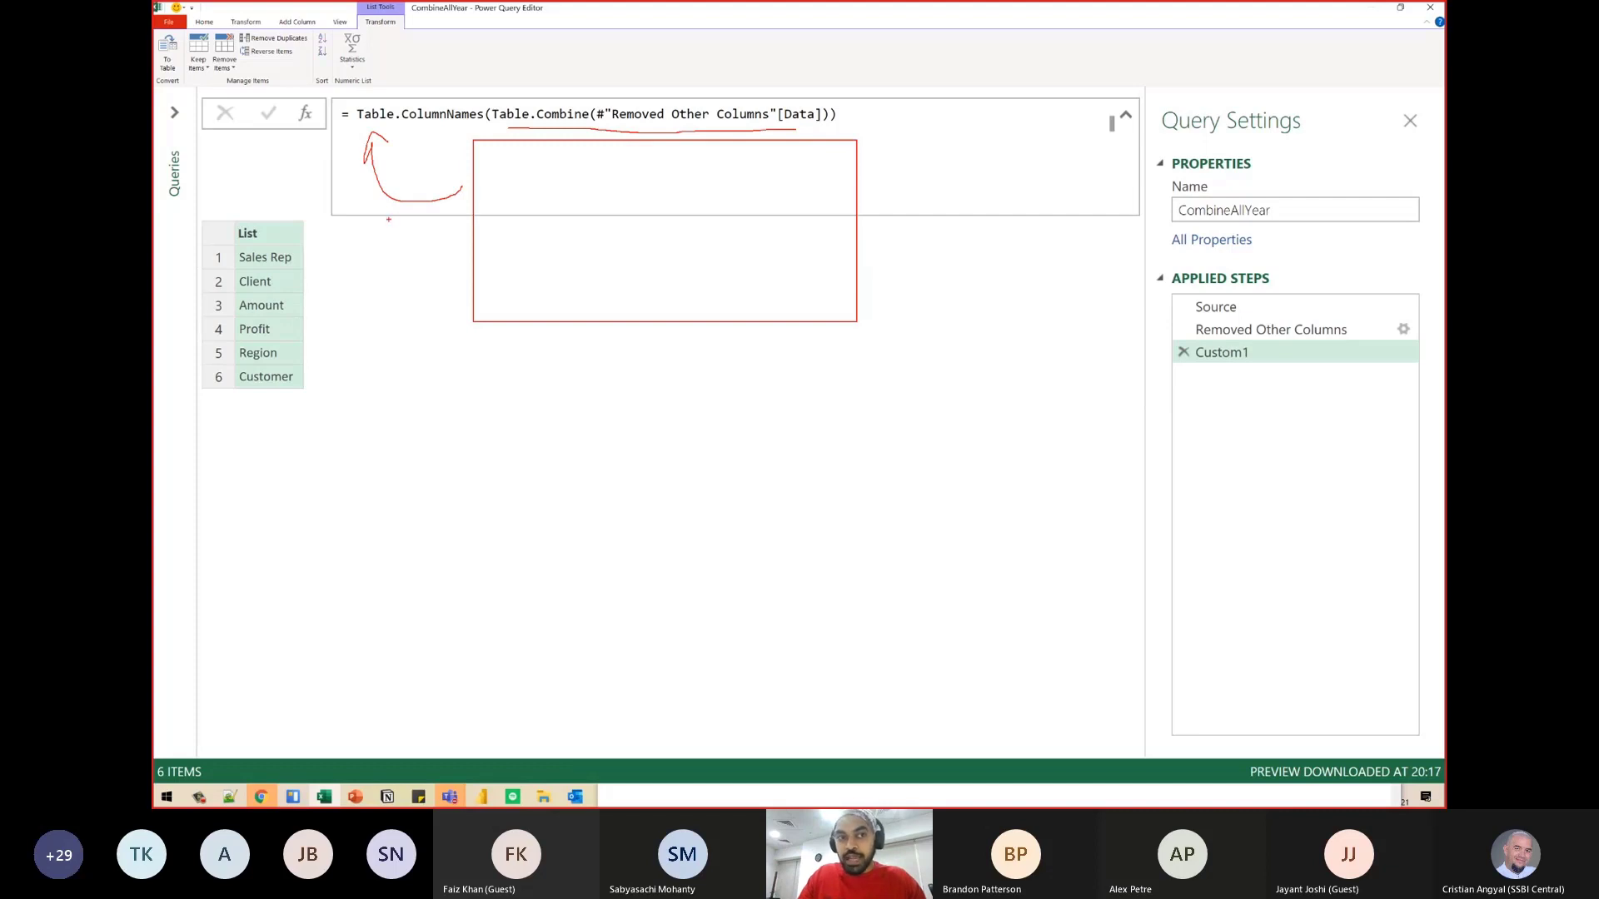
{"action": "mouse_move", "coordinate": [391, 204]}
{"action": "left_mouse_down"}
{"action": "mouse_move", "coordinate": [375, 252]}
{"action": "mouse_move", "coordinate": [323, 268]}
{"action": "mouse_move", "coordinate": [331, 294]}
{"action": "left_mouse_up"}
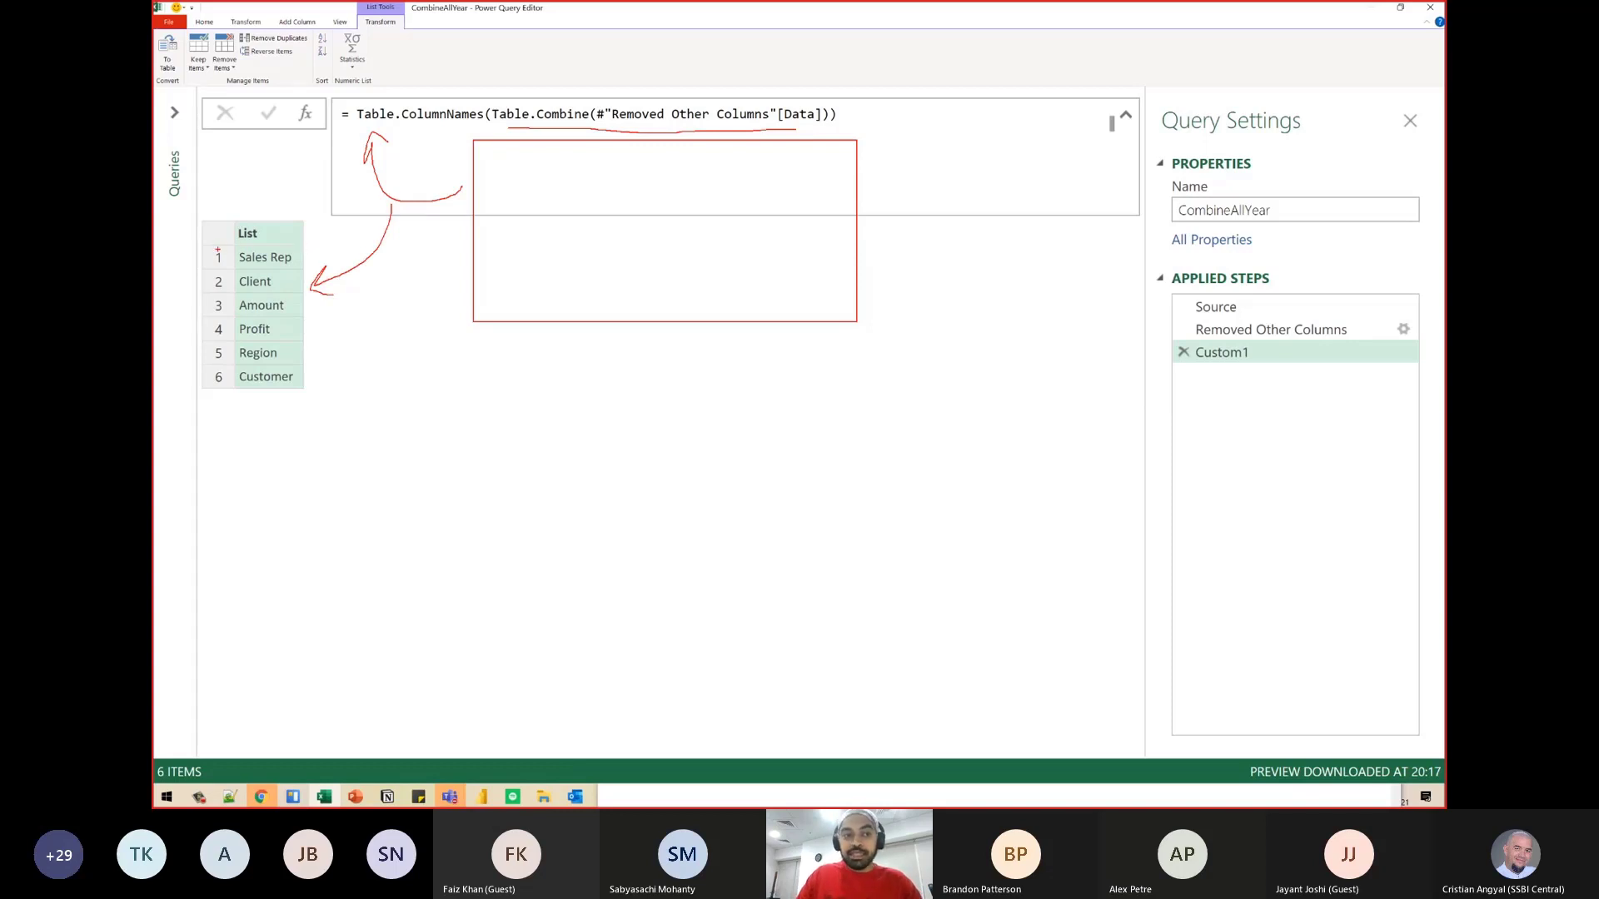
{"action": "mouse_move", "coordinate": [201, 243]}
{"action": "left_mouse_down"}
{"action": "mouse_move", "coordinate": [241, 271]}
{"action": "mouse_move", "coordinate": [309, 395]}
{"action": "left_mouse_up"}
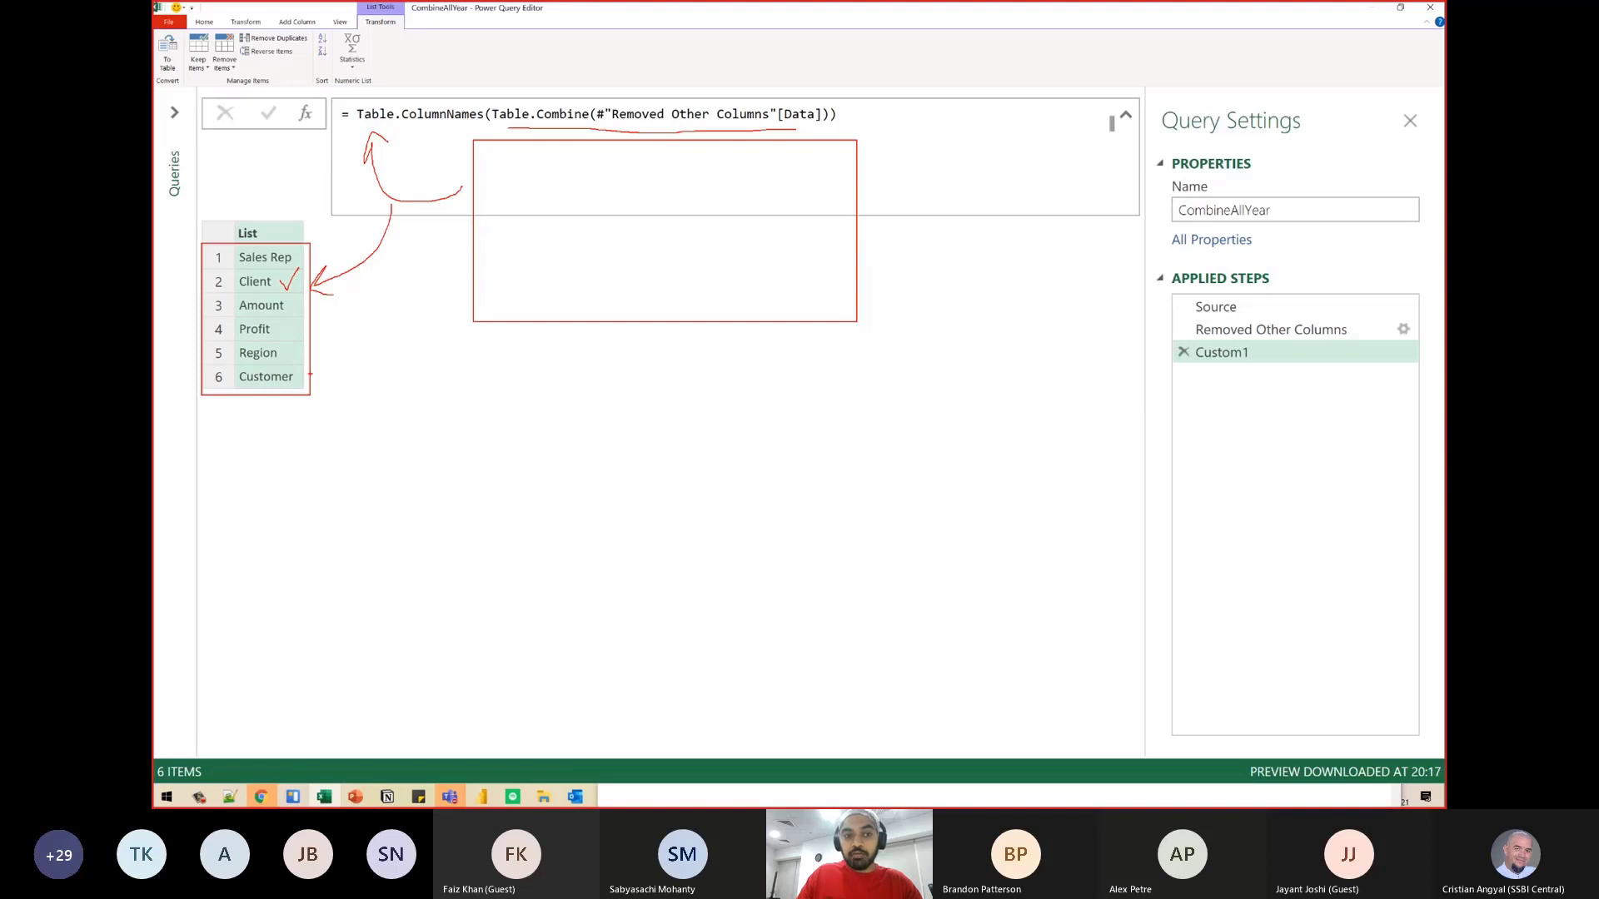
{"action": "left_click_drag", "start_coordinate": [302, 381], "coordinate": [323, 352]}
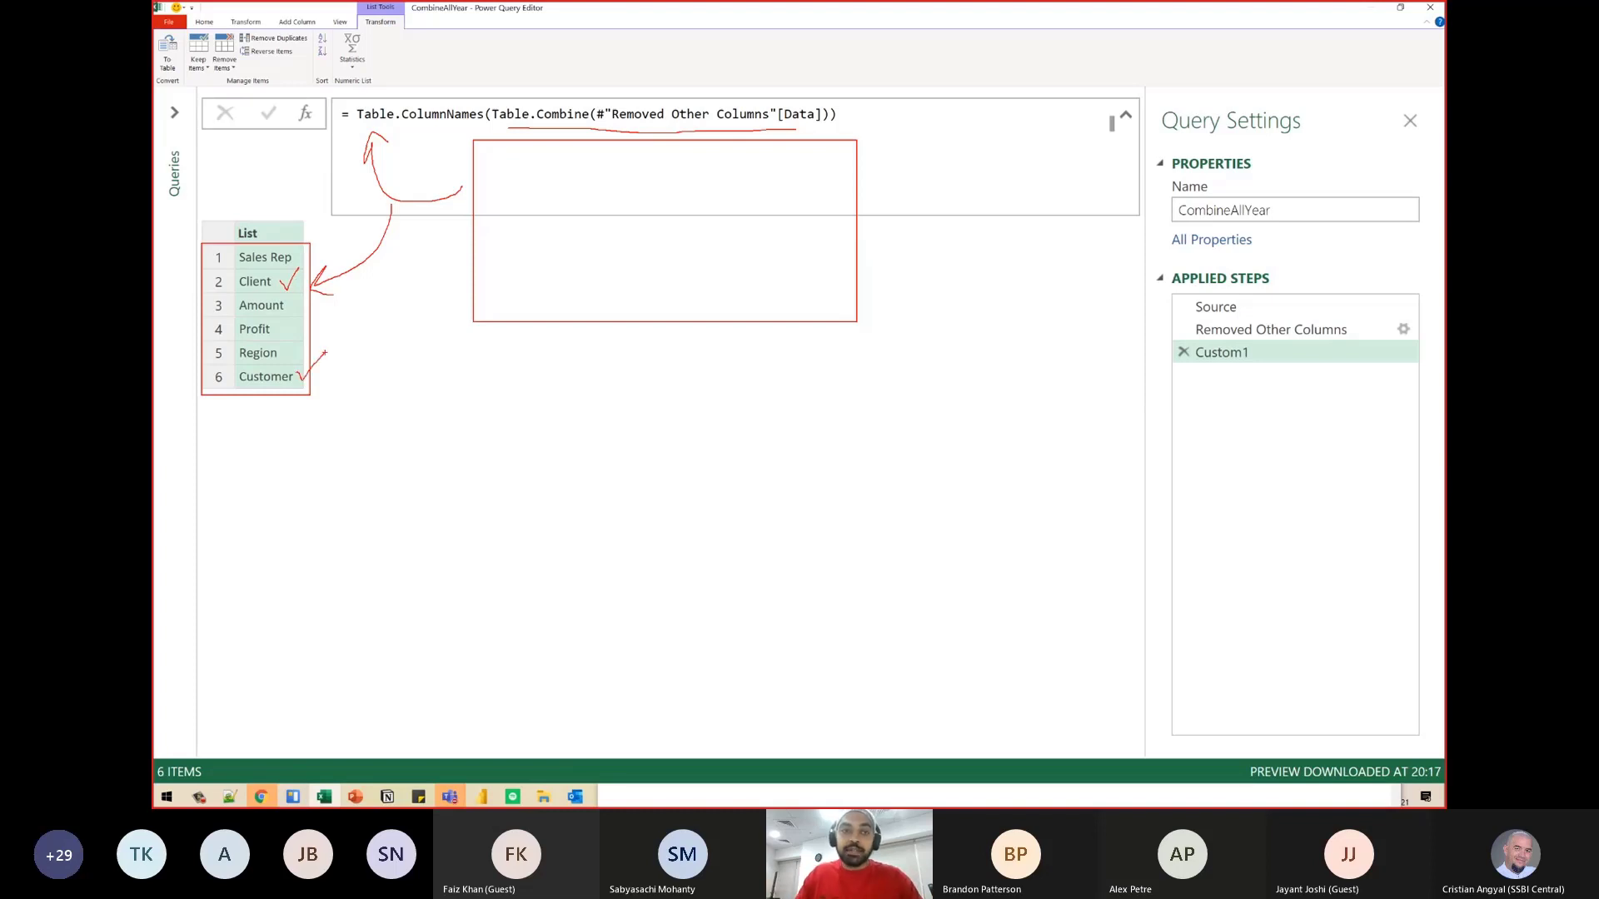
{"action": "key", "text": "Escape"}
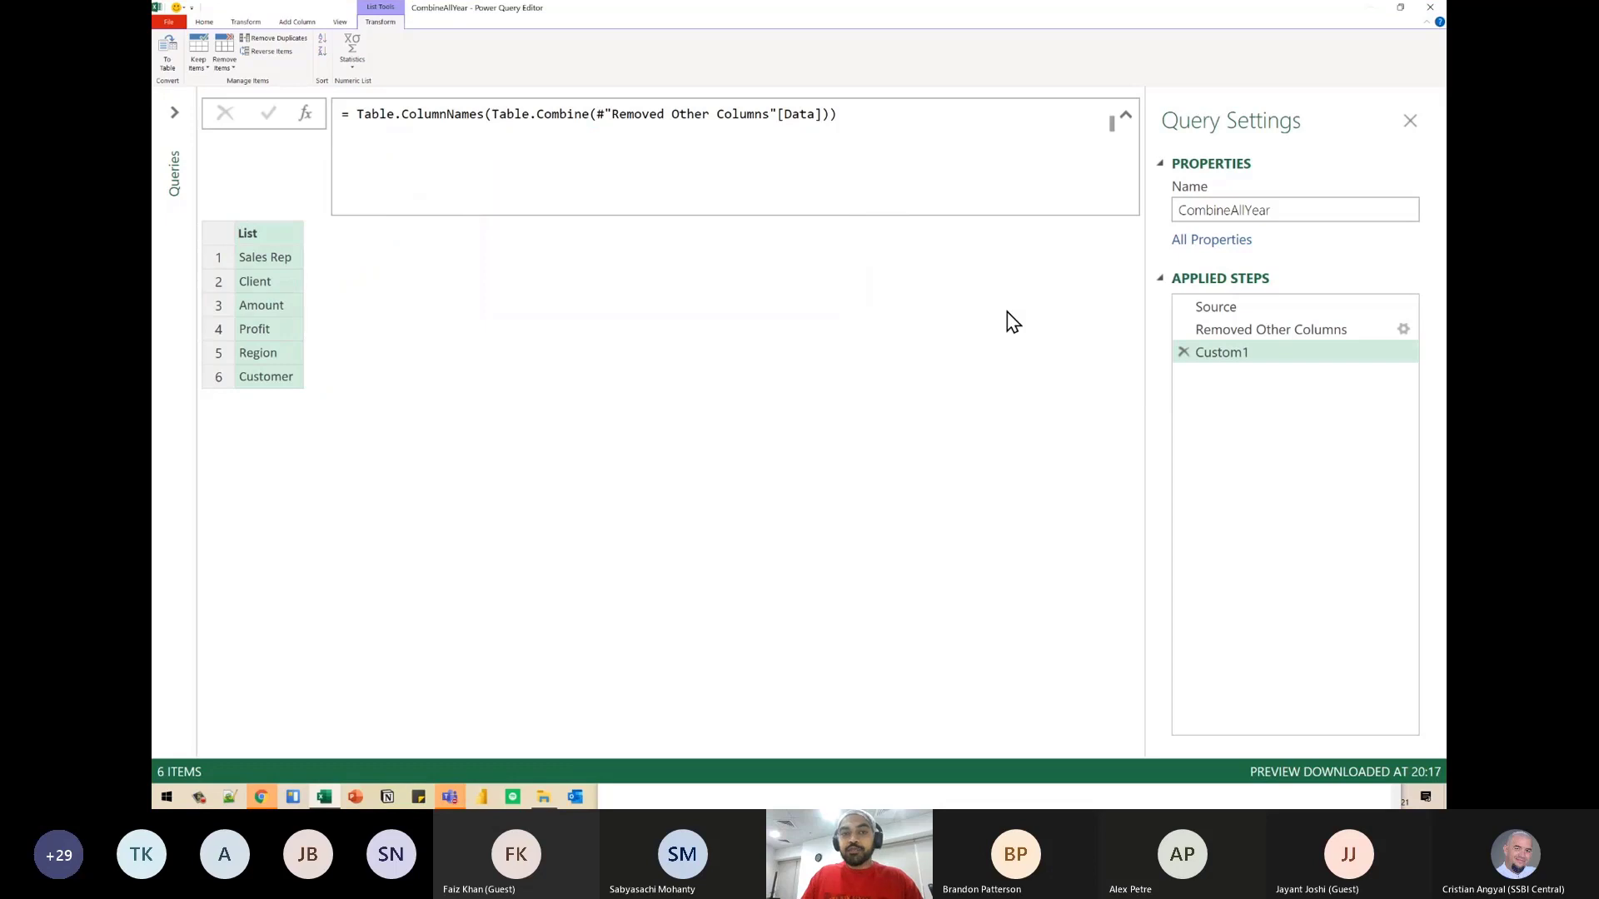
- Rename the Custom1 step to ColList
{"action": "double_click", "coordinate": [1221, 356]}
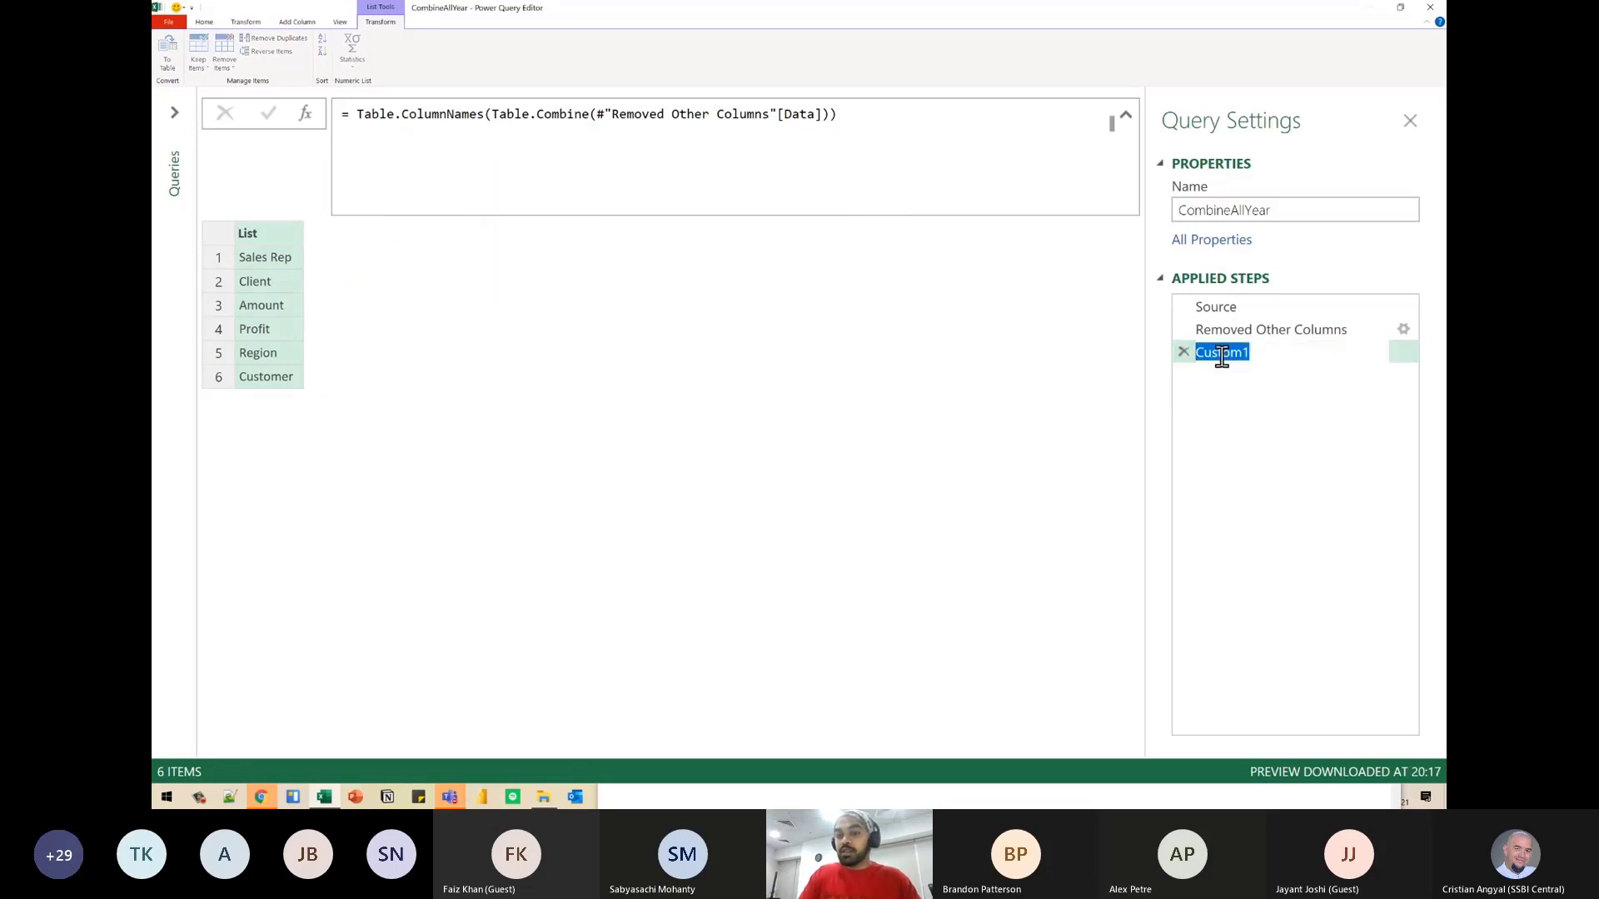
{"action": "type", "text": "ColList"}
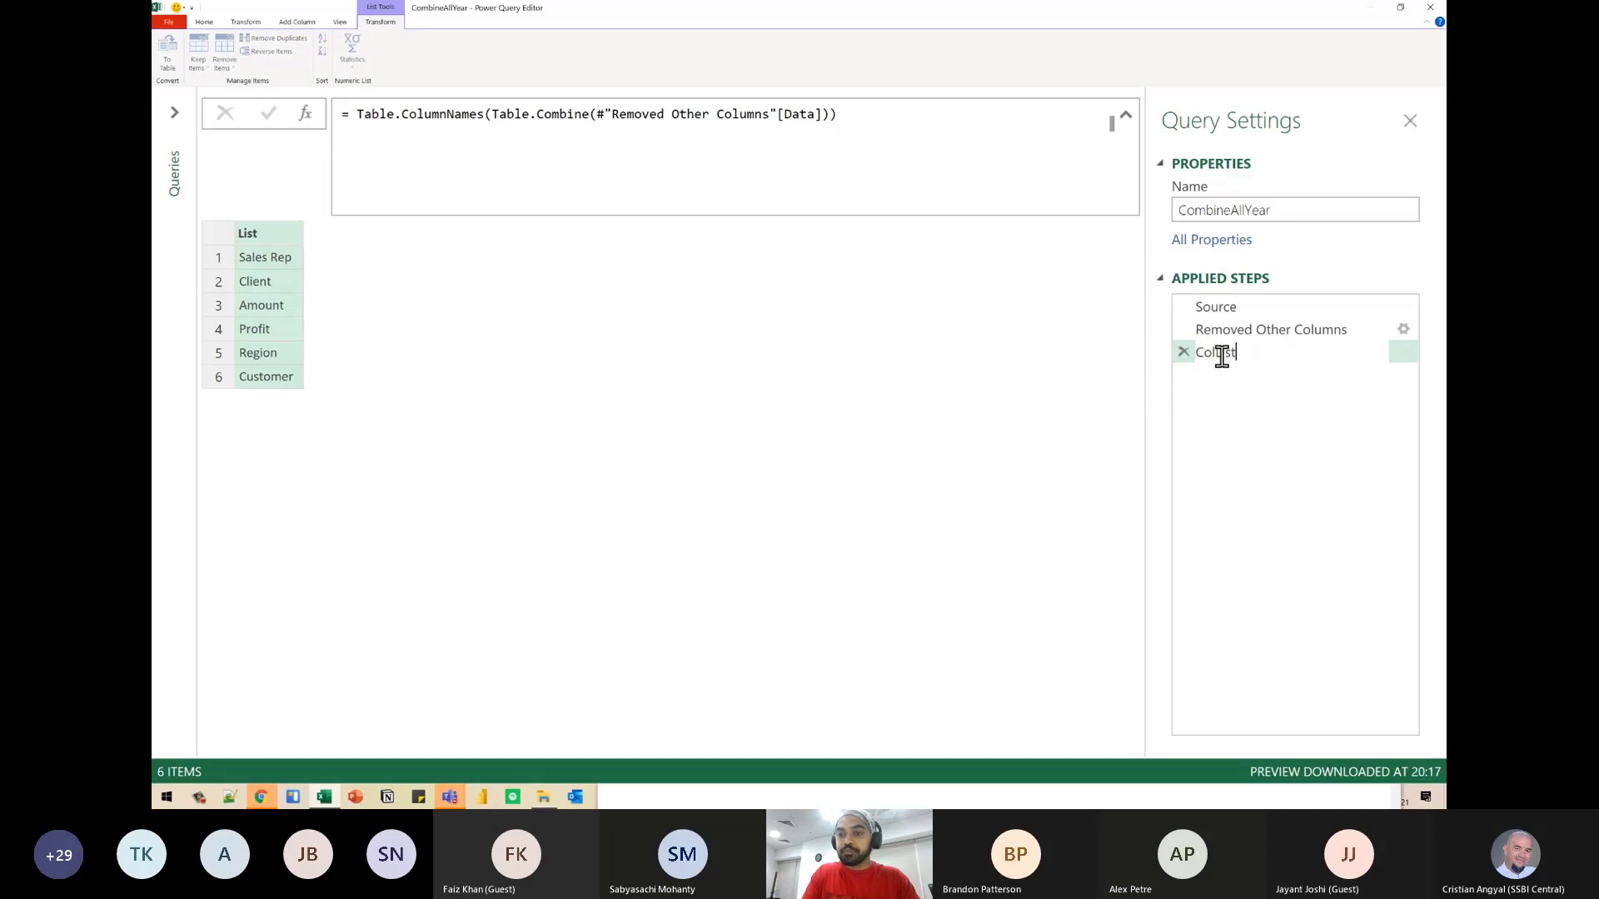
{"action": "key", "text": "Return"}
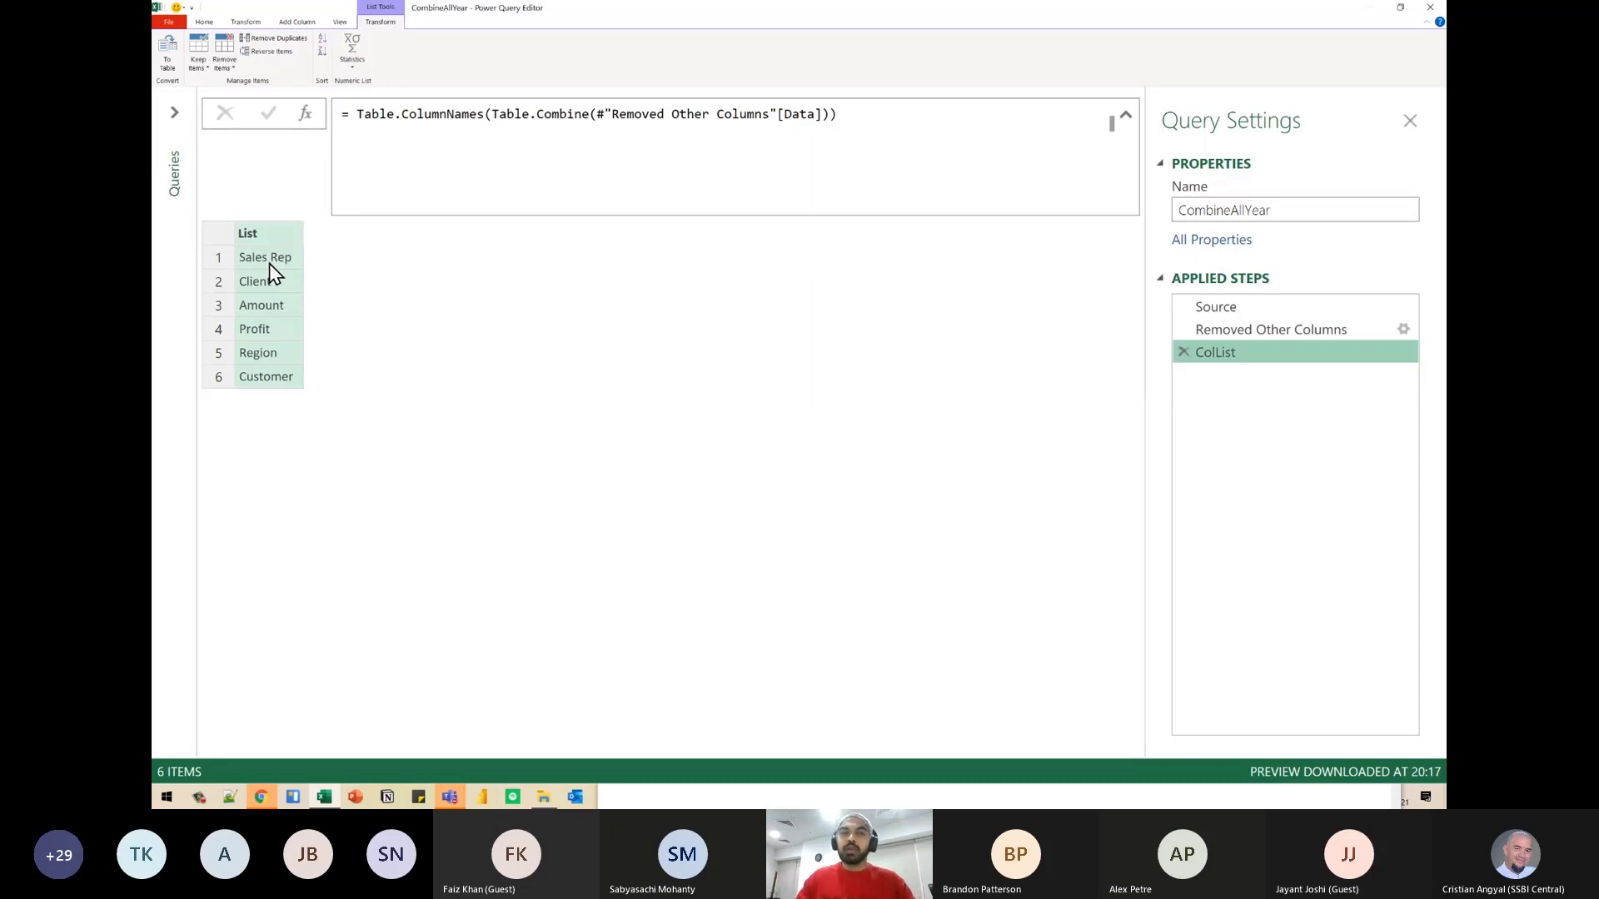
- Add a custom step after ColList and set its formula to refer back to #"Removed Other Columns"
{"action": "left_click", "coordinate": [308, 117]}
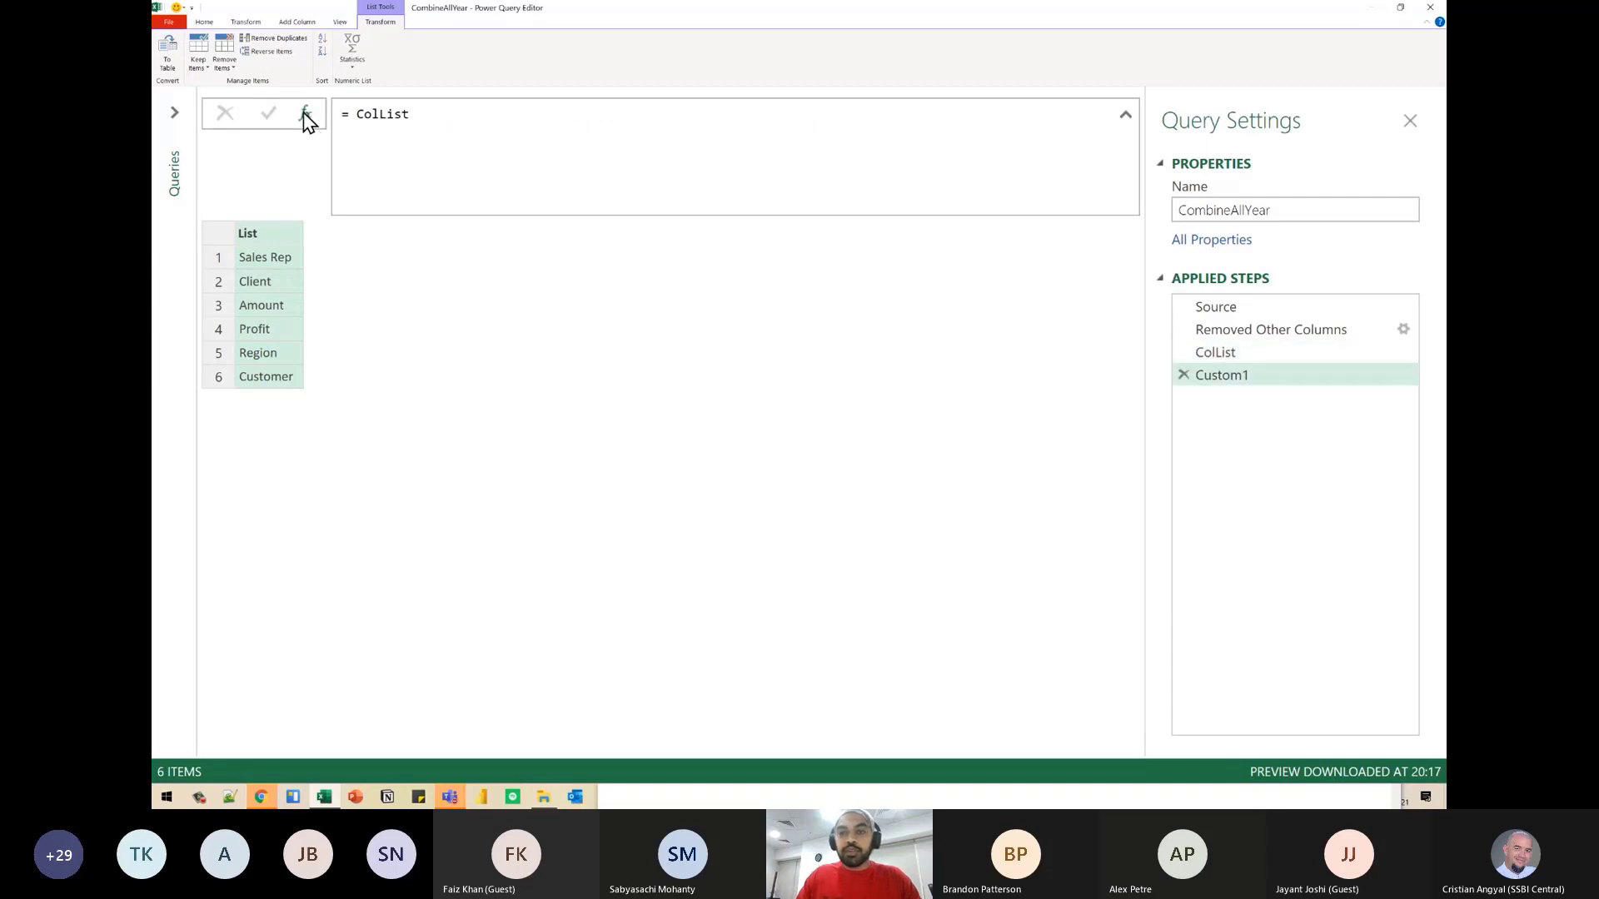
{"action": "double_click", "coordinate": [426, 121]}
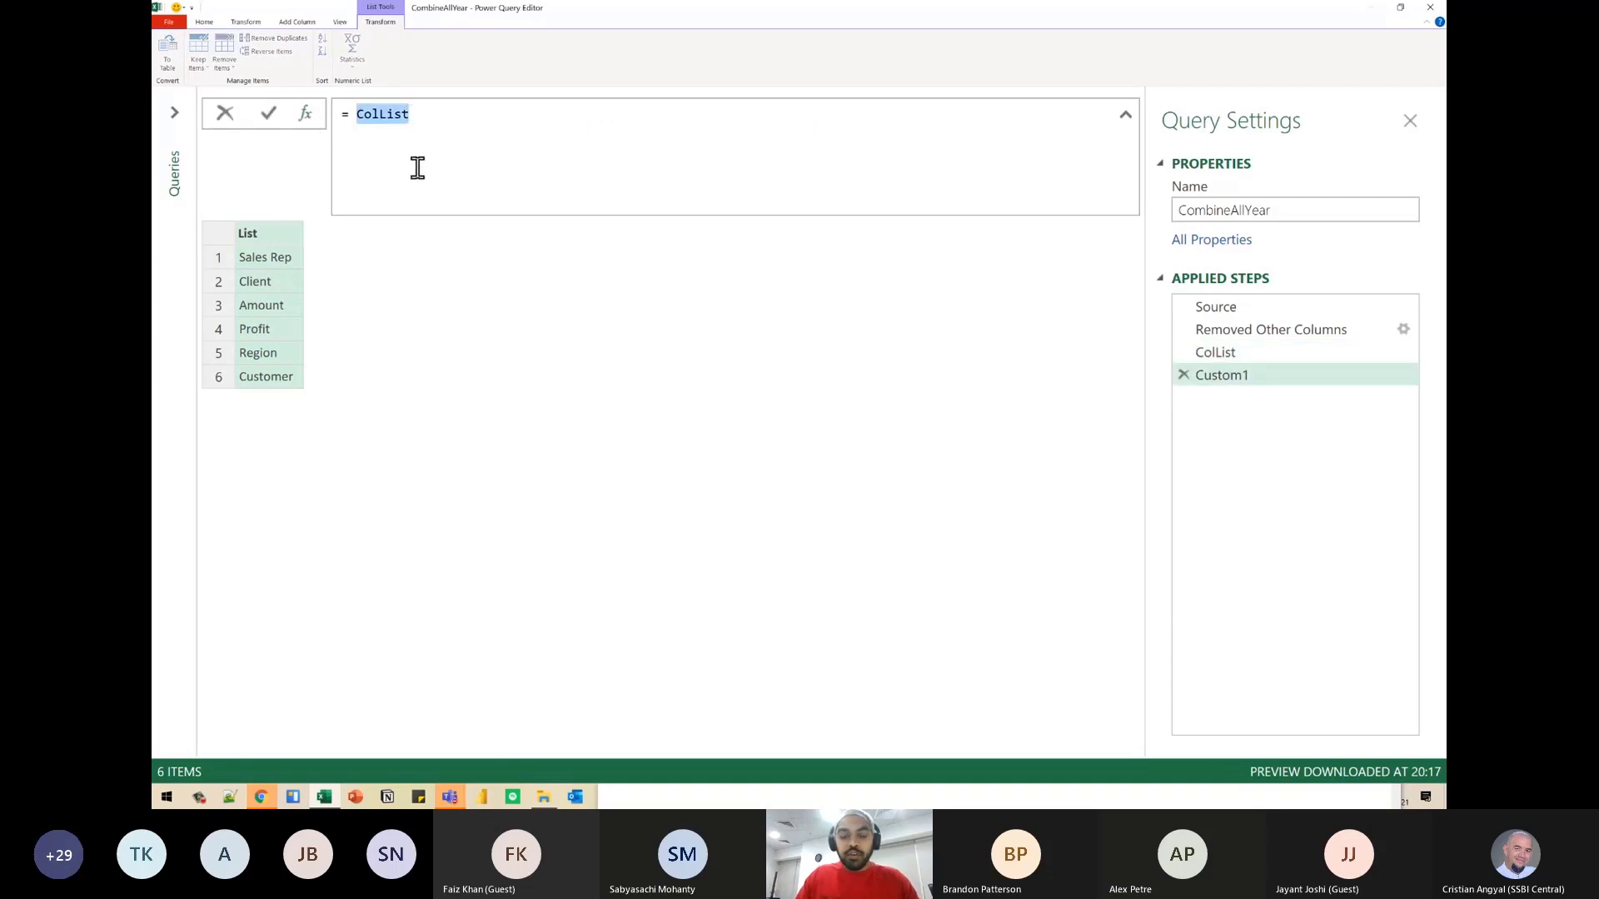
{"action": "mouse_move", "coordinate": [408, 115]}
{"action": "left_mouse_down"}
{"action": "mouse_move", "coordinate": [1195, 350]}
{"action": "mouse_move", "coordinate": [1164, 355]}
{"action": "mouse_move", "coordinate": [1185, 326]}
{"action": "left_mouse_up"}
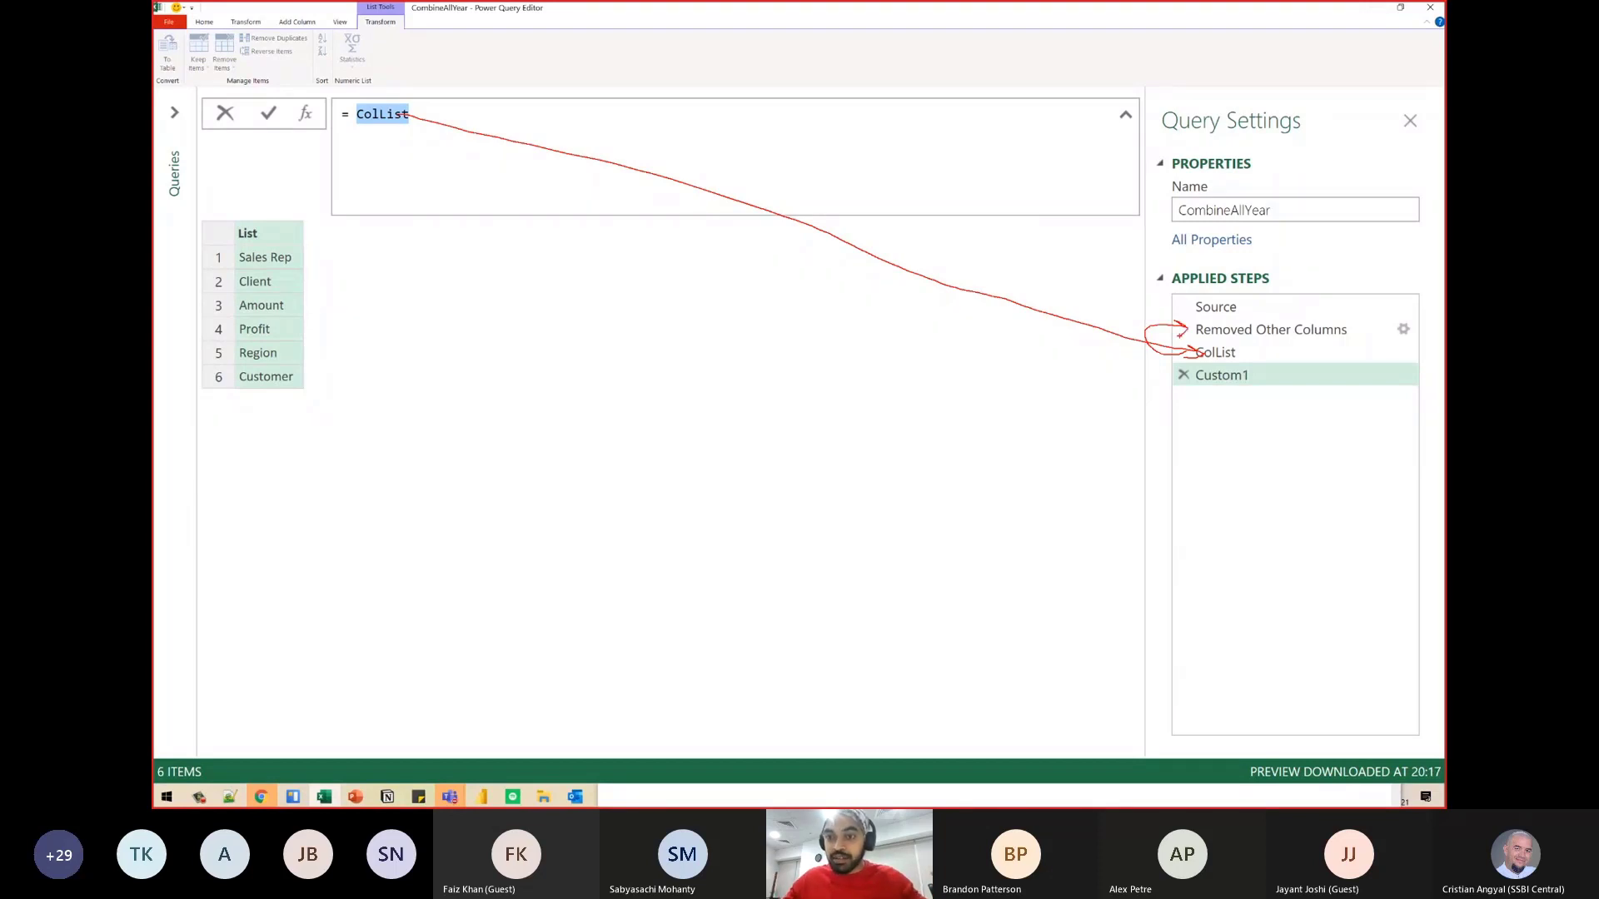
{"action": "key", "text": "Escape"}
{"action": "left_click", "coordinate": [428, 126]}
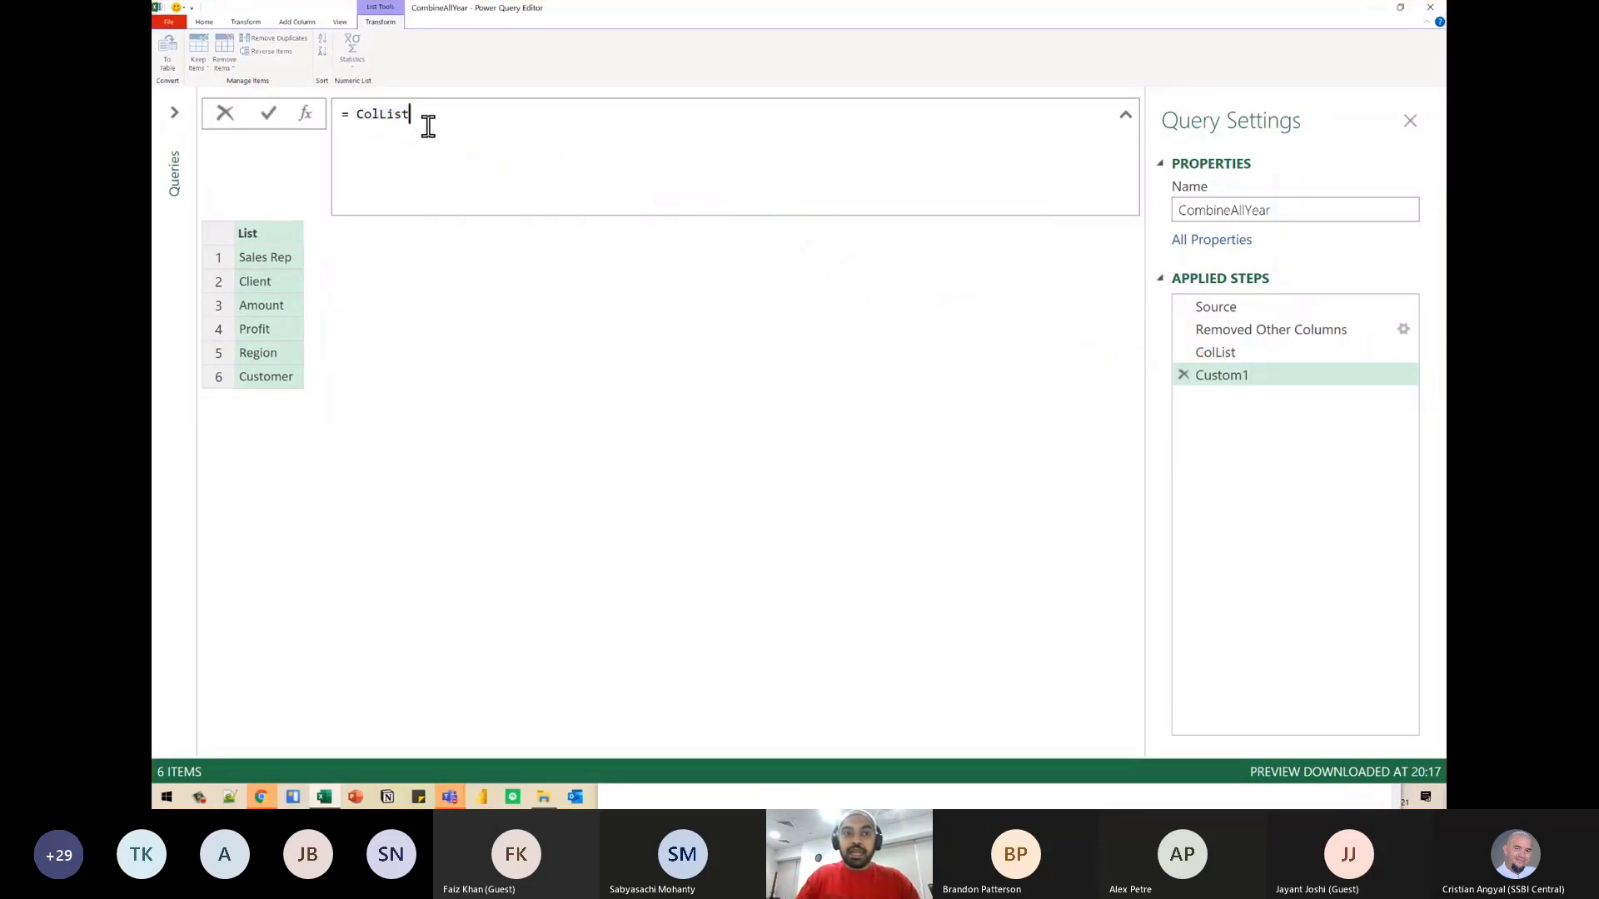
{"action": "key", "text": "ctrl+shift+Left"}
{"action": "type", "text": "remo"}
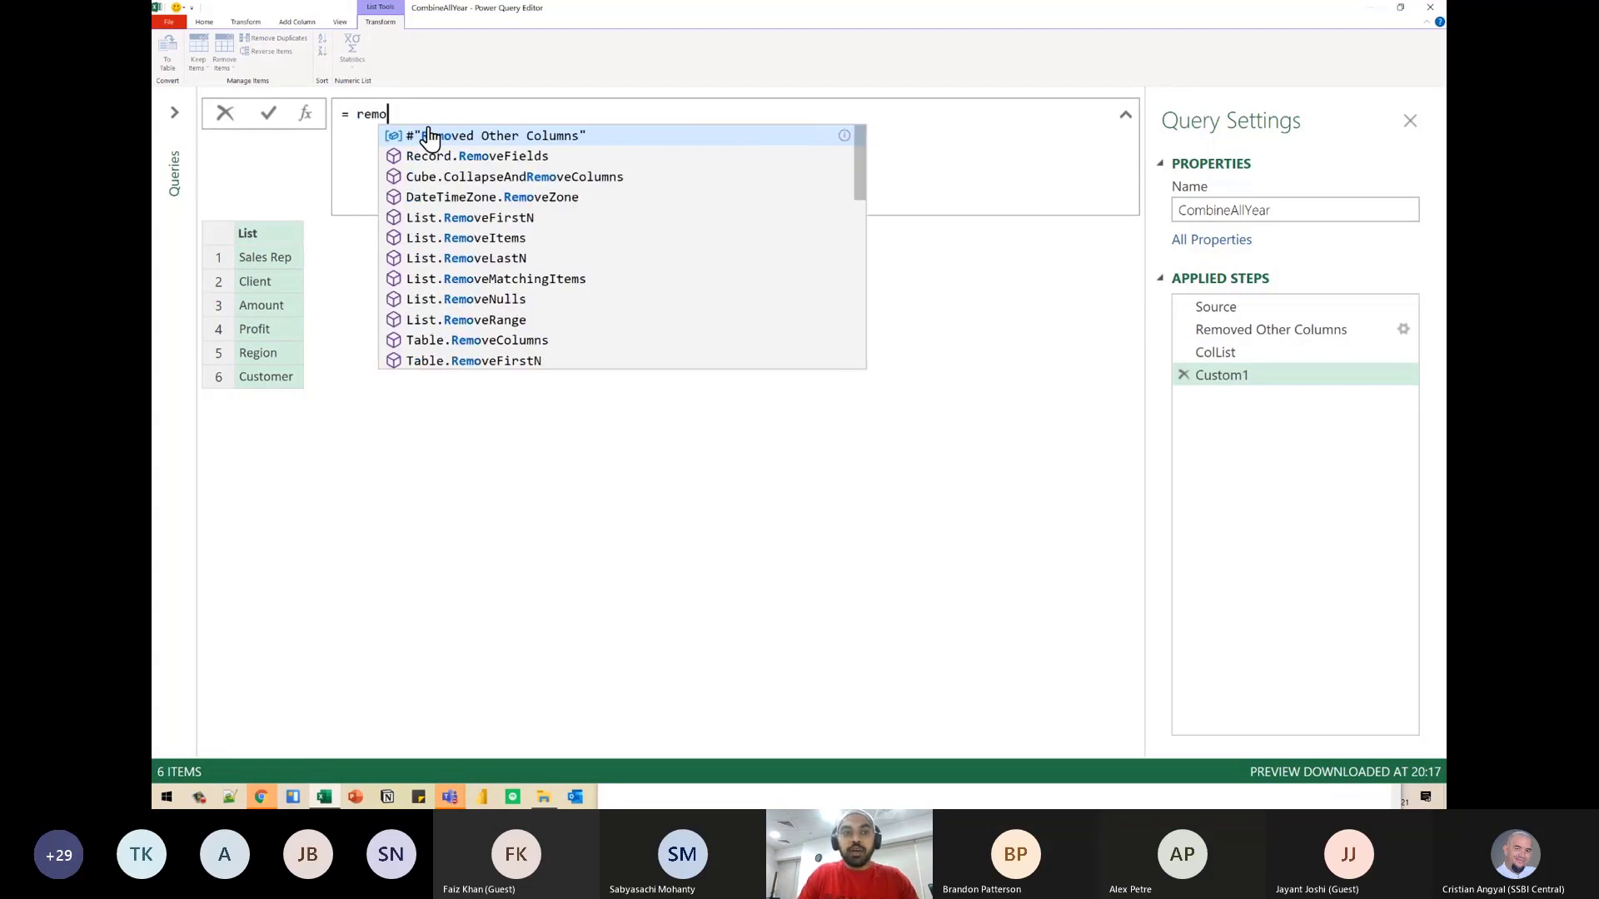
{"action": "key", "text": "Tab"}
{"action": "key", "text": "Return"}
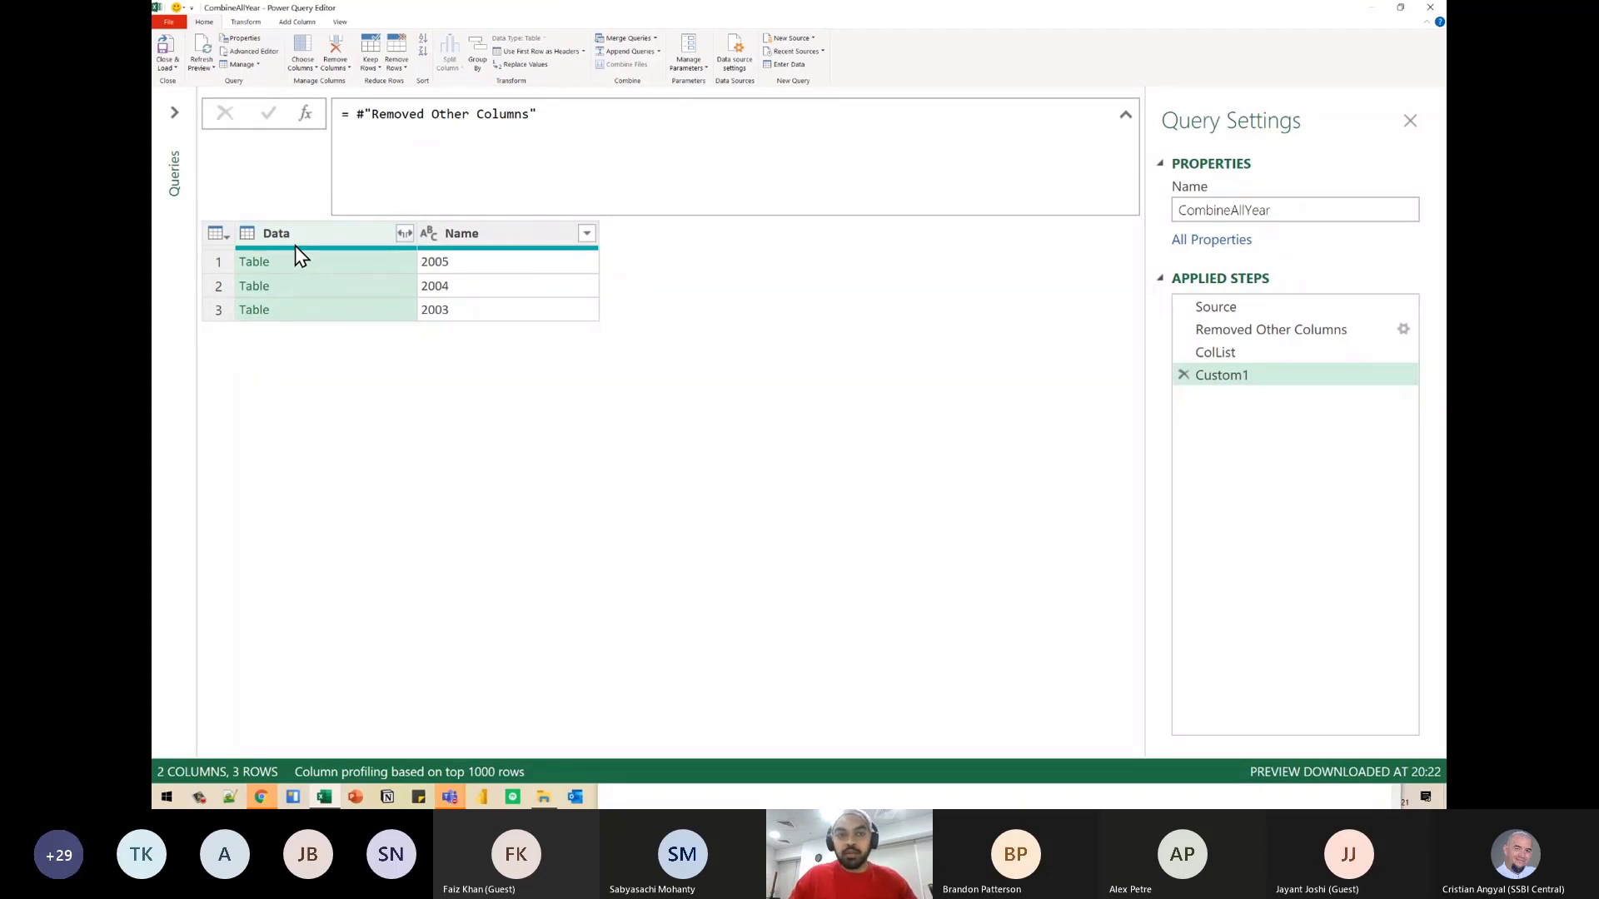
- Expand the Data column with all of its columns, without using the original column name as prefix
{"action": "left_click", "coordinate": [404, 236]}
{"action": "left_click", "coordinate": [465, 518]}
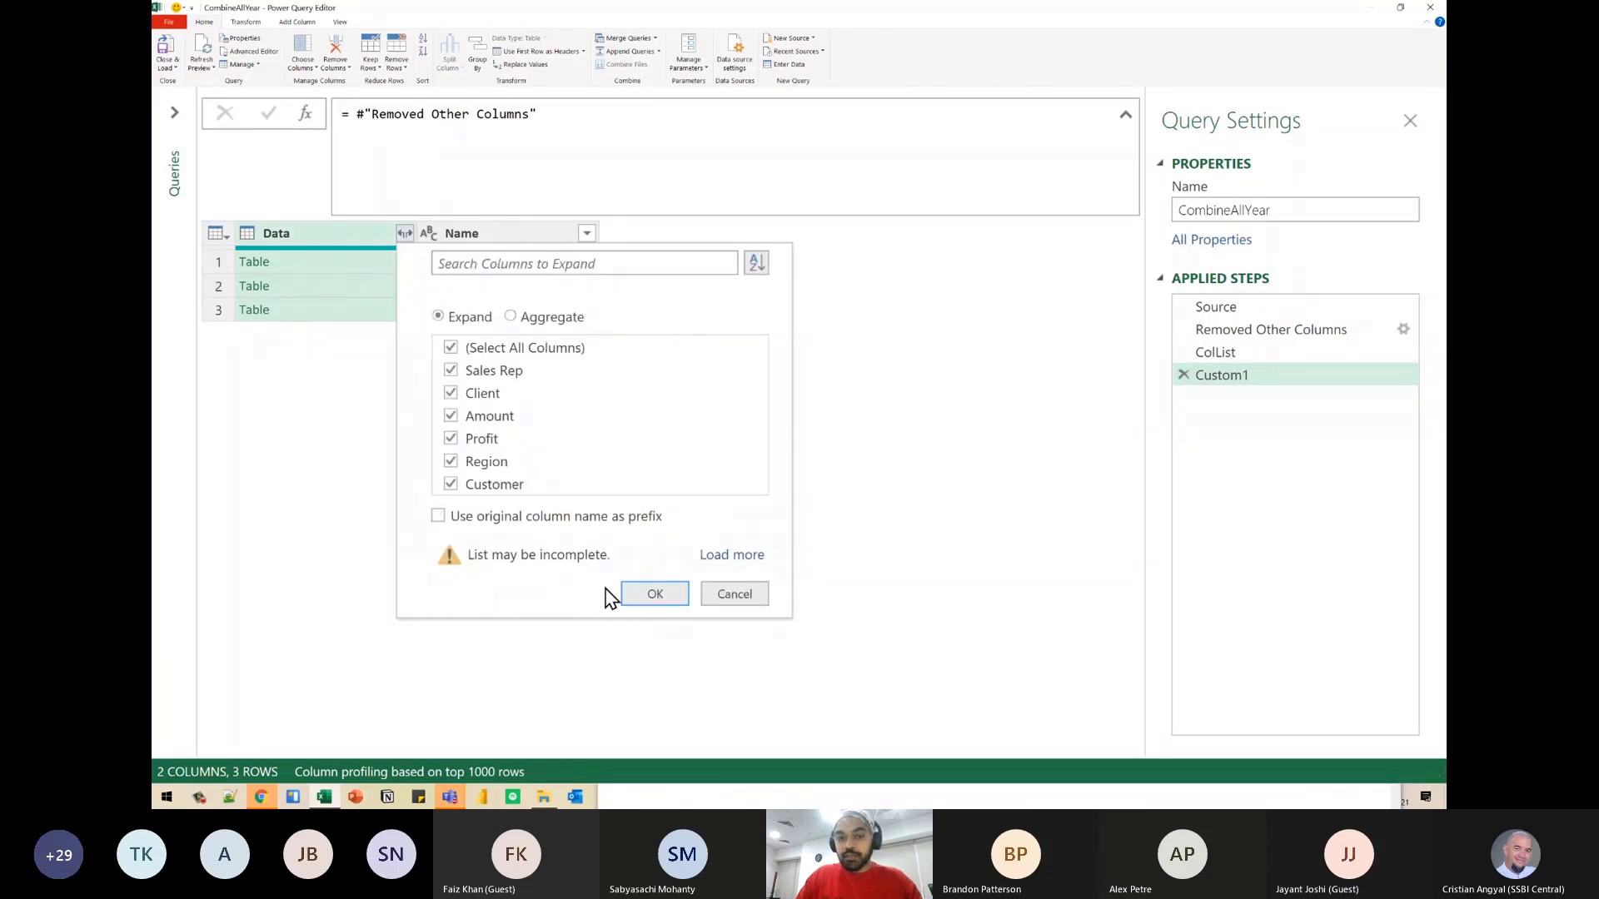
{"action": "left_click", "coordinate": [650, 594]}
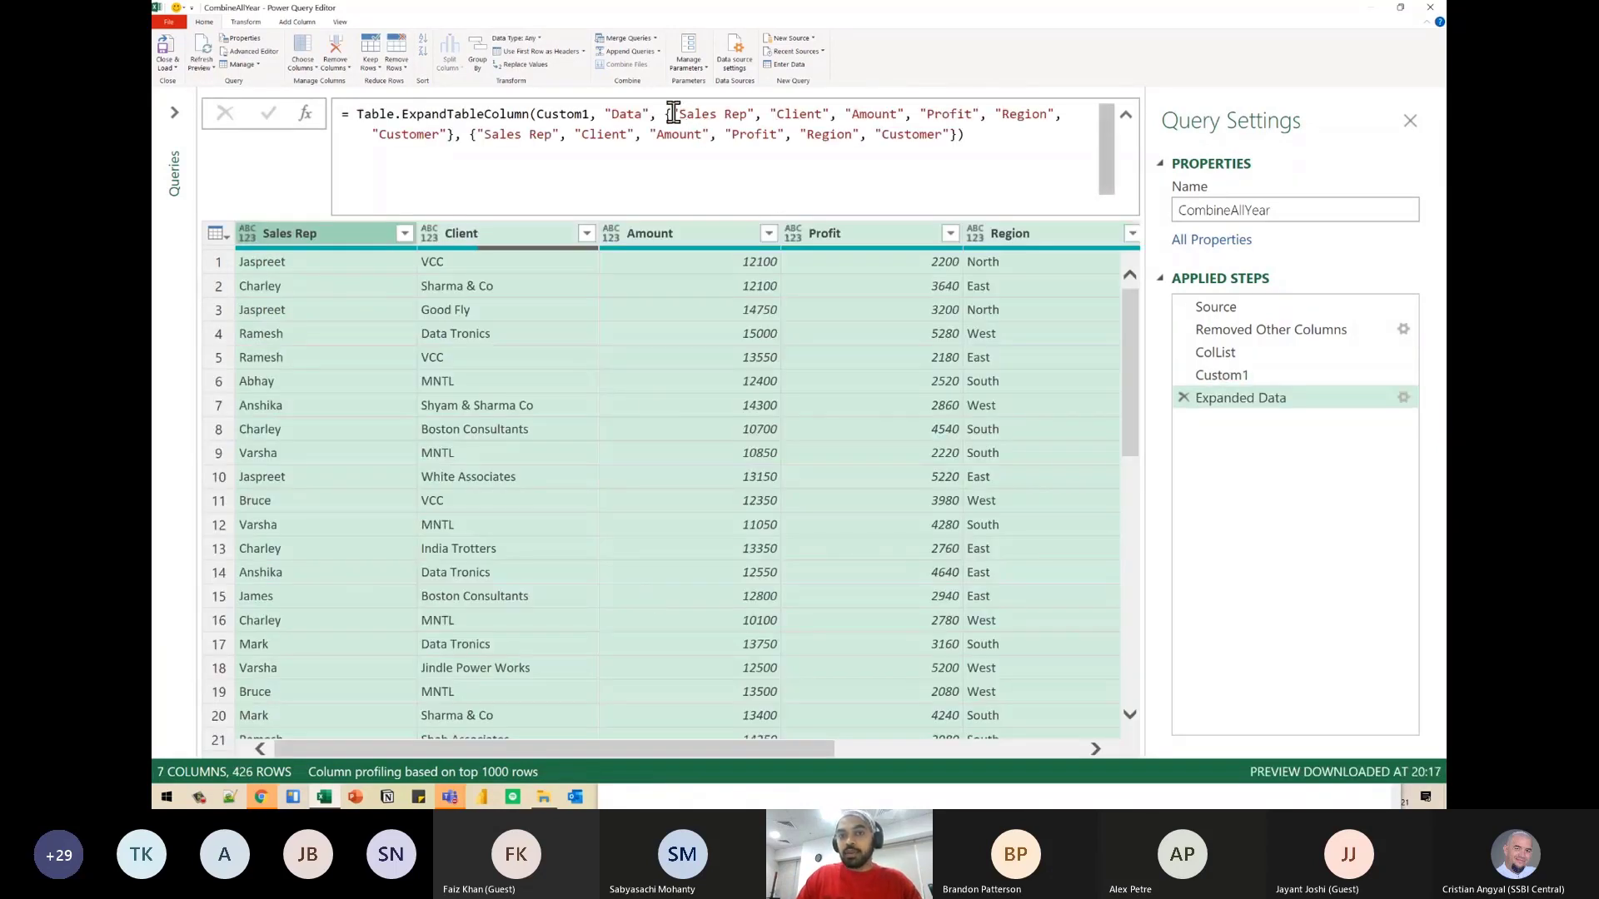
- Remove both hardcoded column name lists after "Data" from the Expanded Data step's Table.ExpandTableColumn formula
{"action": "left_click_drag", "start_coordinate": [667, 114], "coordinate": [934, 115]}
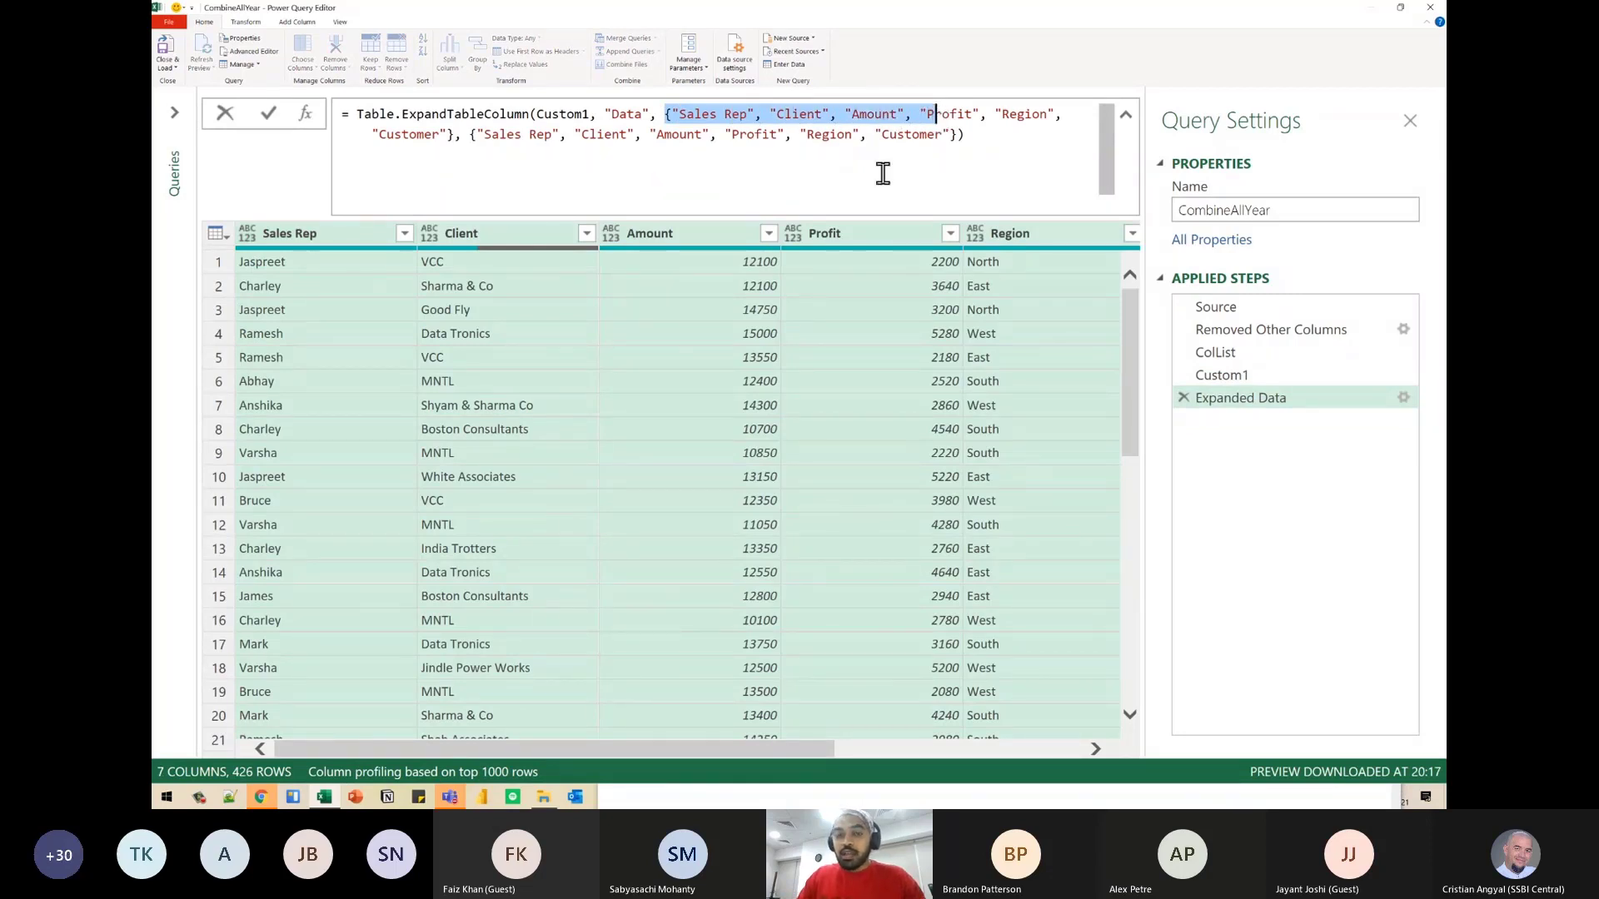
{"action": "left_click", "coordinate": [614, 113]}
{"action": "left_click", "coordinate": [666, 114]}
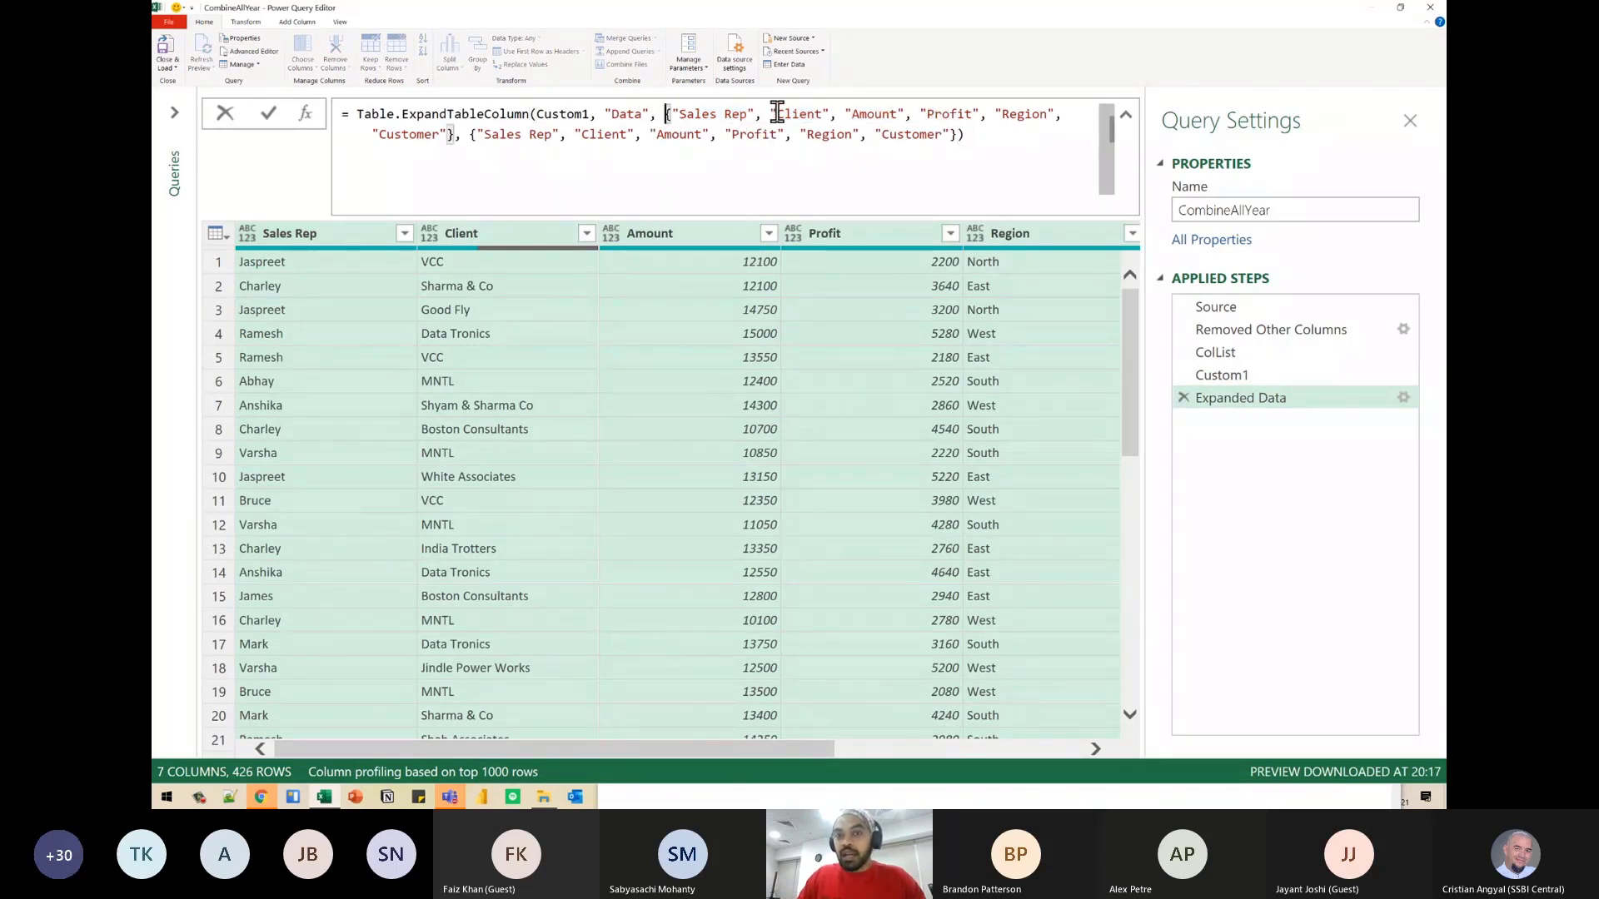
{"action": "left_click", "coordinate": [1054, 114]}
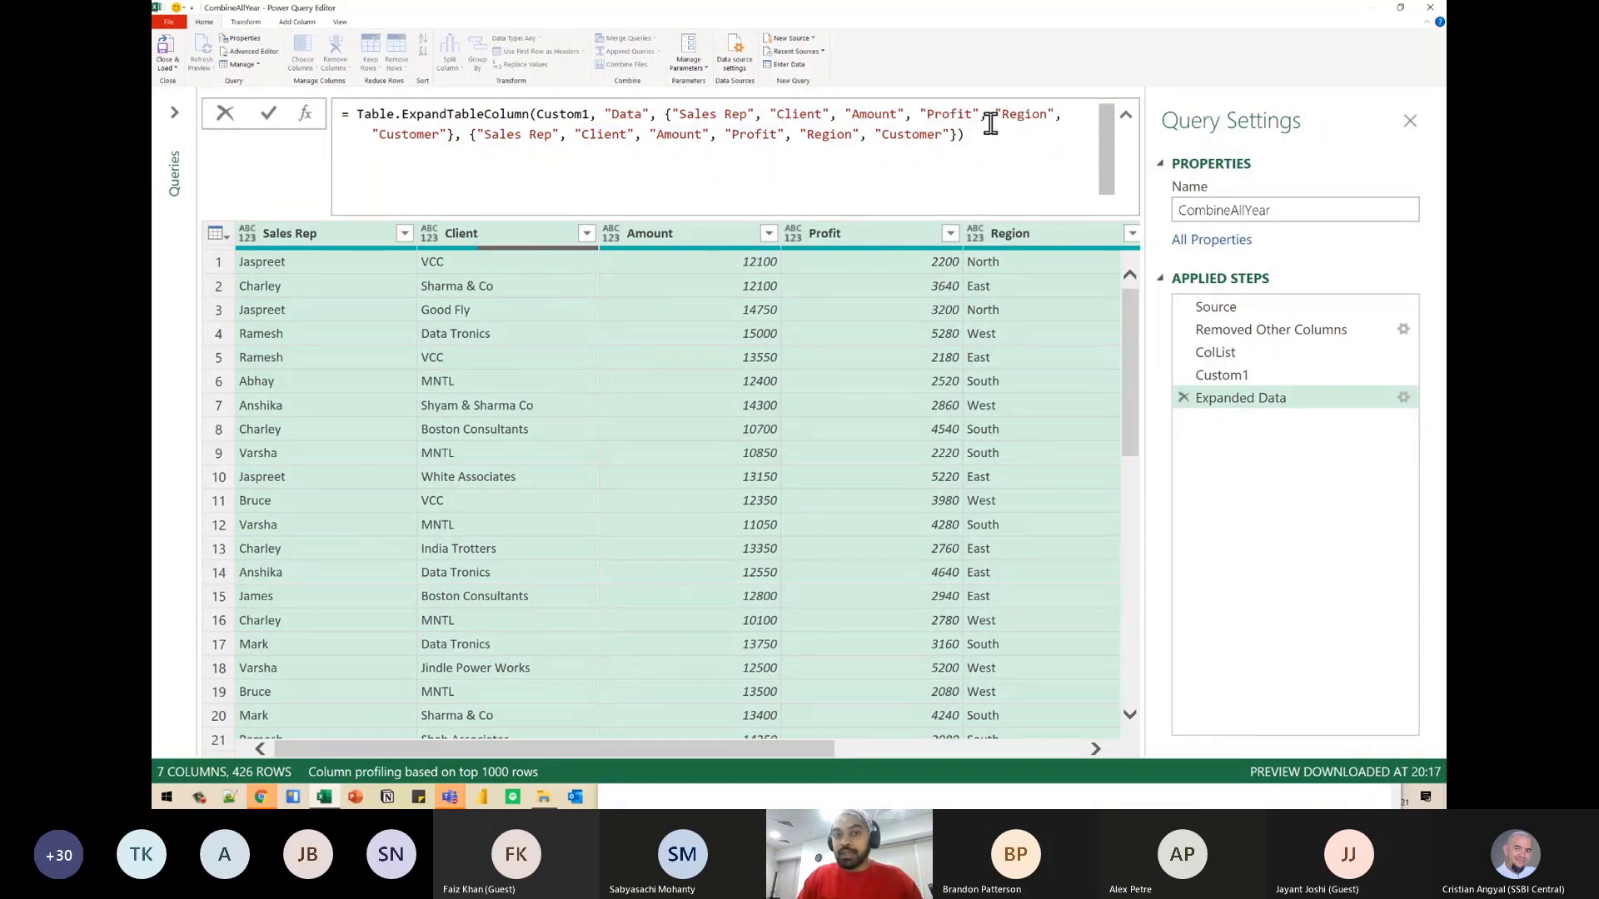
{"action": "left_click", "coordinate": [669, 114]}
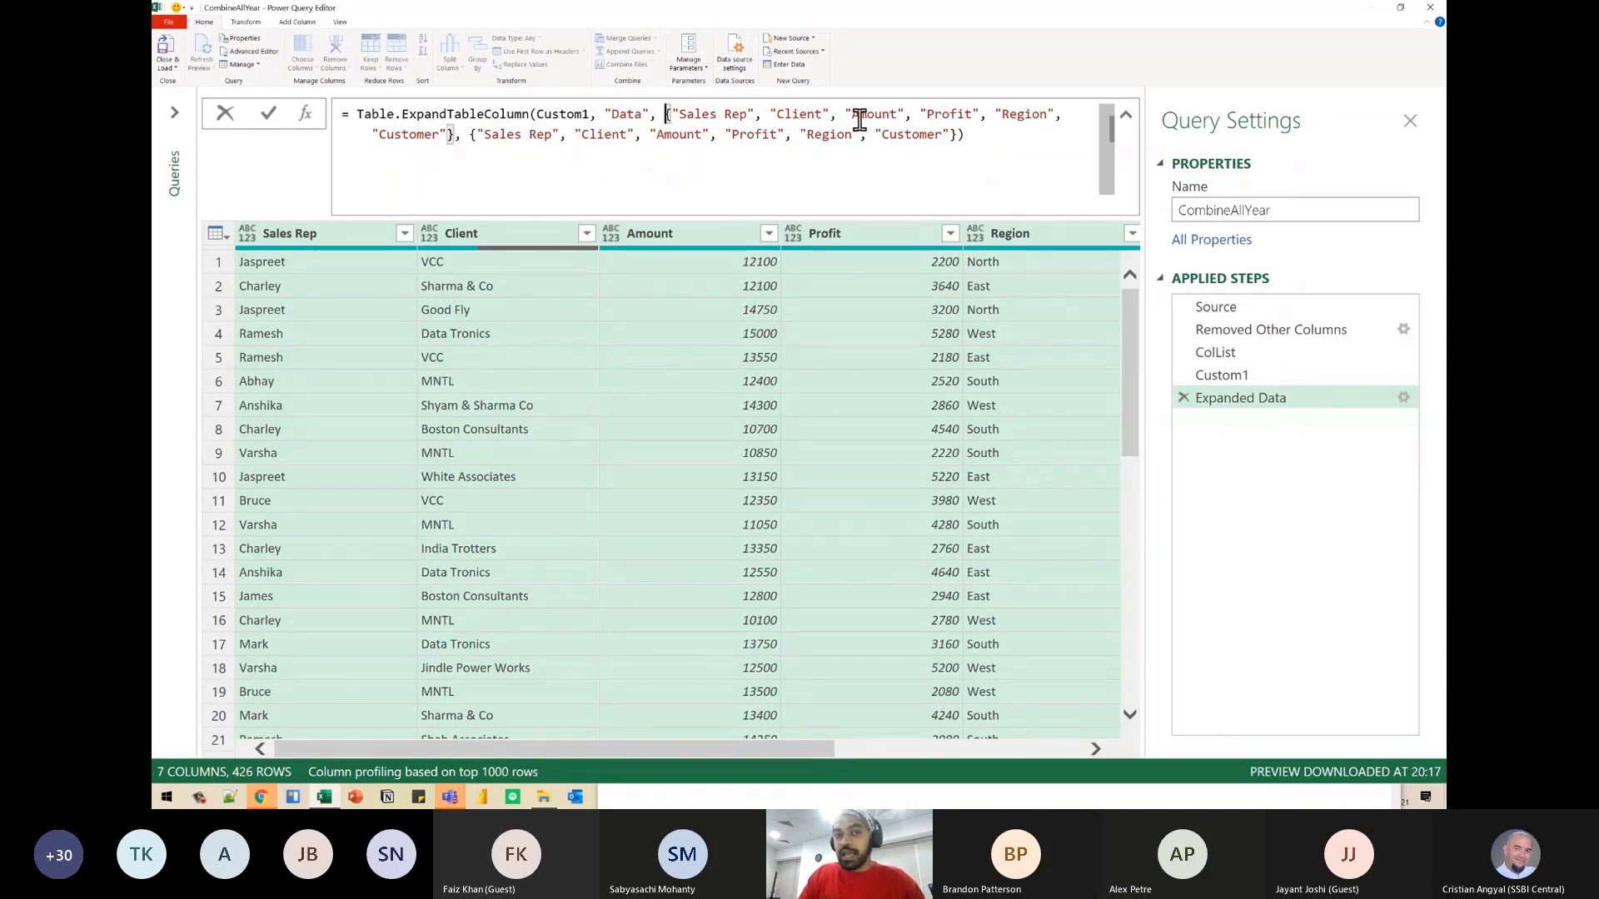
{"action": "key", "text": "ctrl+shift+End"}
{"action": "key", "text": "Delete"}
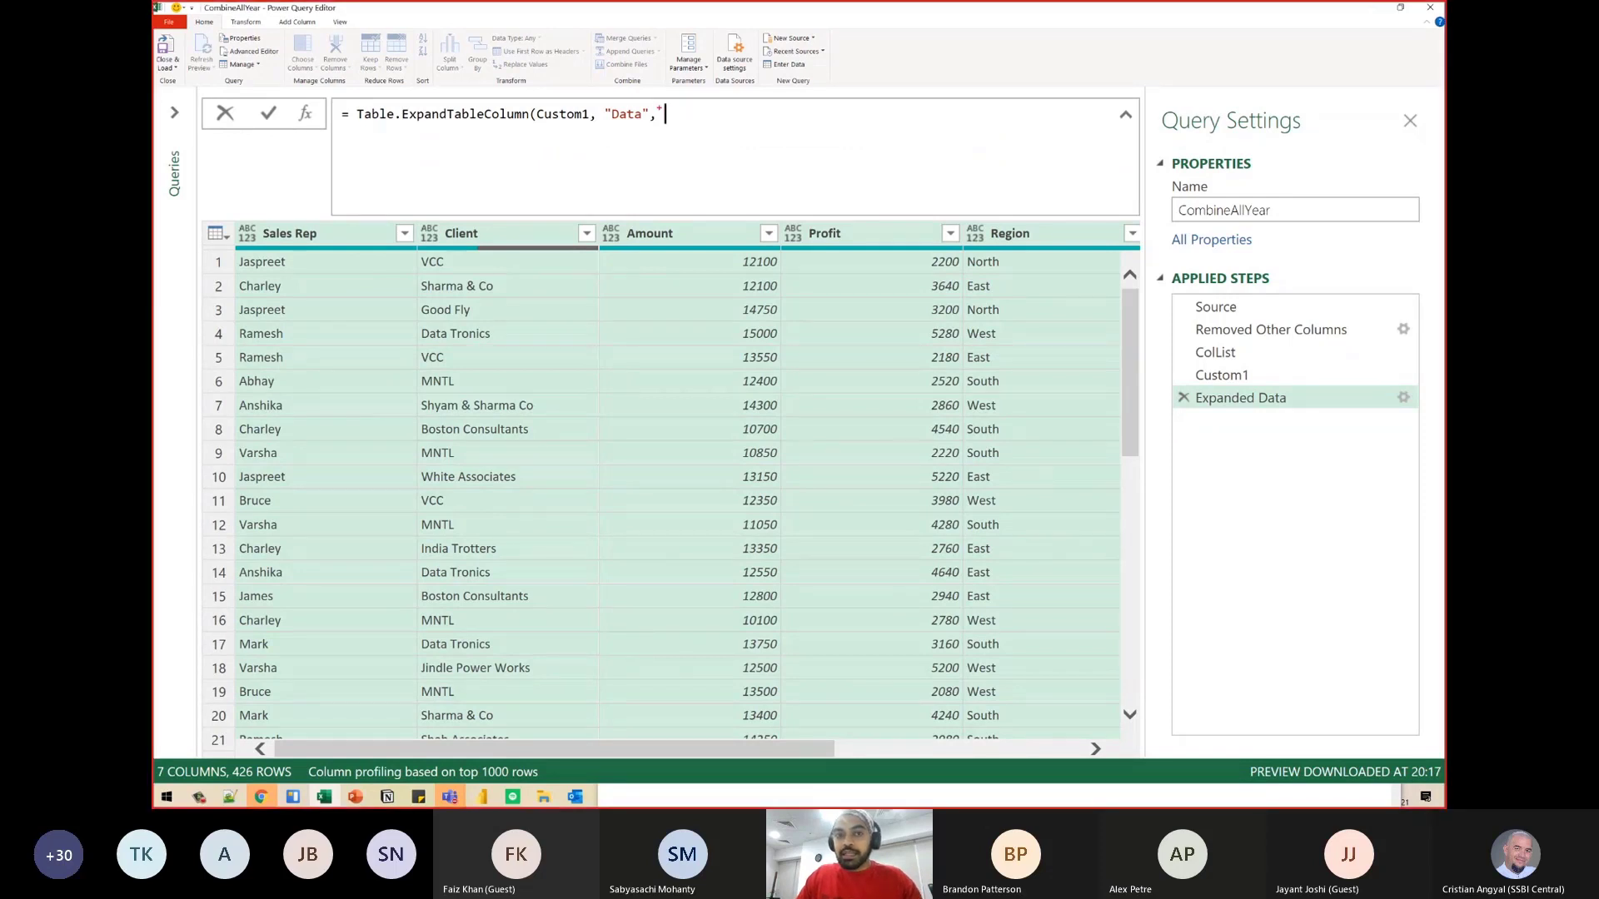
{"action": "mouse_move", "coordinate": [659, 107]}
{"action": "left_mouse_down"}
{"action": "mouse_move", "coordinate": [786, 175]}
{"action": "mouse_move", "coordinate": [896, 275]}
{"action": "mouse_move", "coordinate": [970, 311]}
{"action": "mouse_move", "coordinate": [1187, 359]}
{"action": "left_mouse_up"}
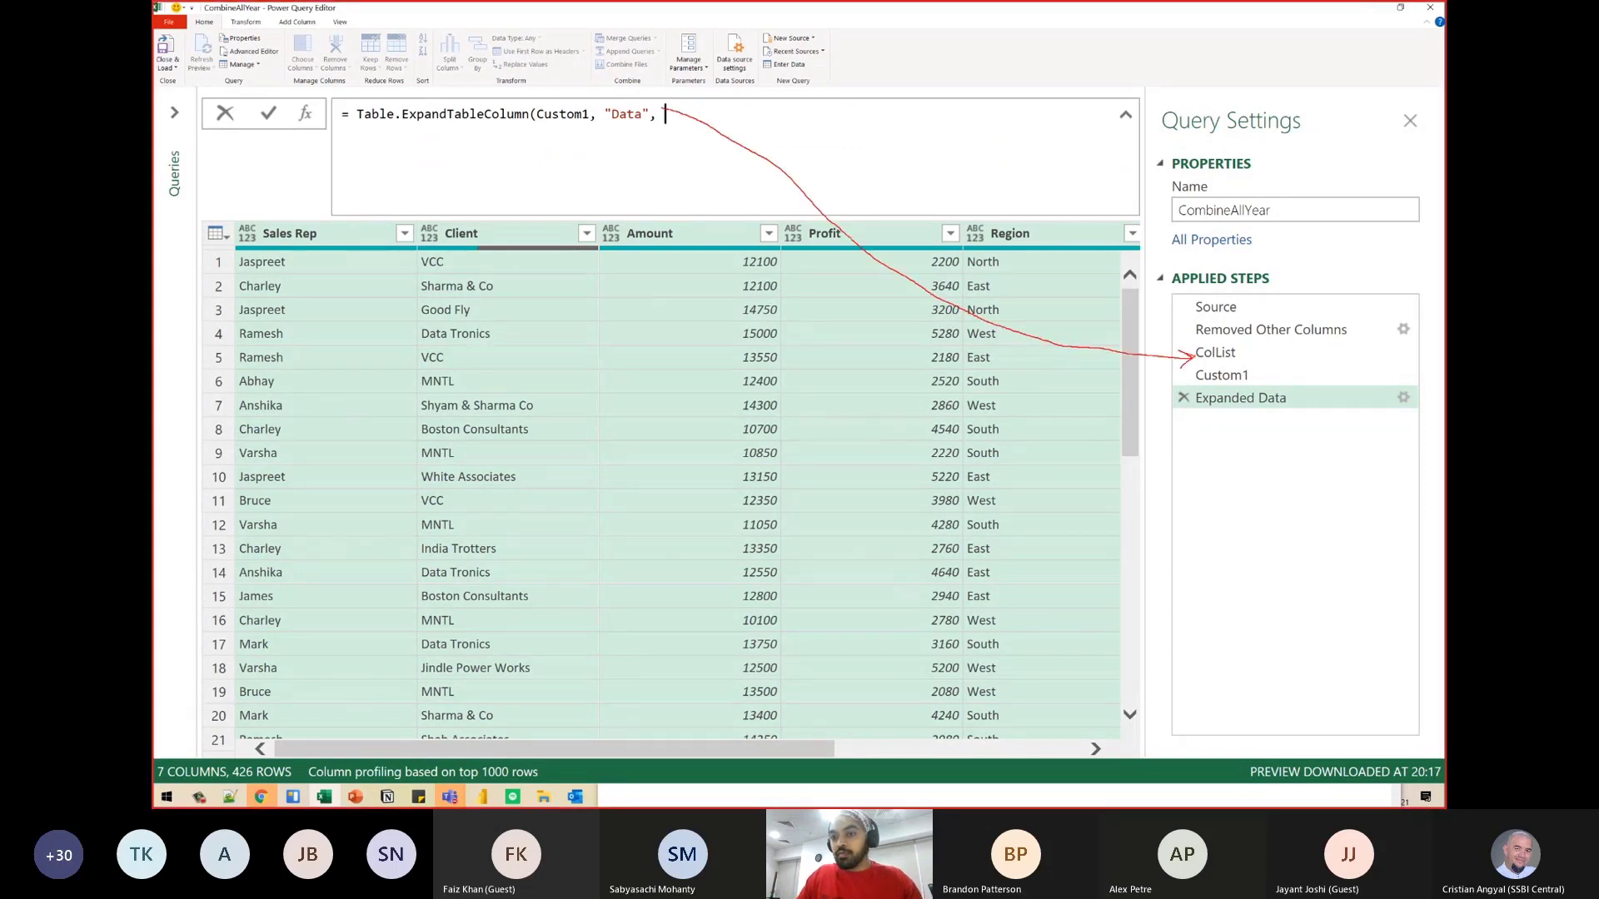
{"action": "mouse_move", "coordinate": [1186, 341]}
{"action": "left_mouse_down"}
{"action": "mouse_move", "coordinate": [1259, 364]}
{"action": "mouse_move", "coordinate": [1114, 330]}
{"action": "mouse_move", "coordinate": [681, 125]}
{"action": "left_mouse_up"}
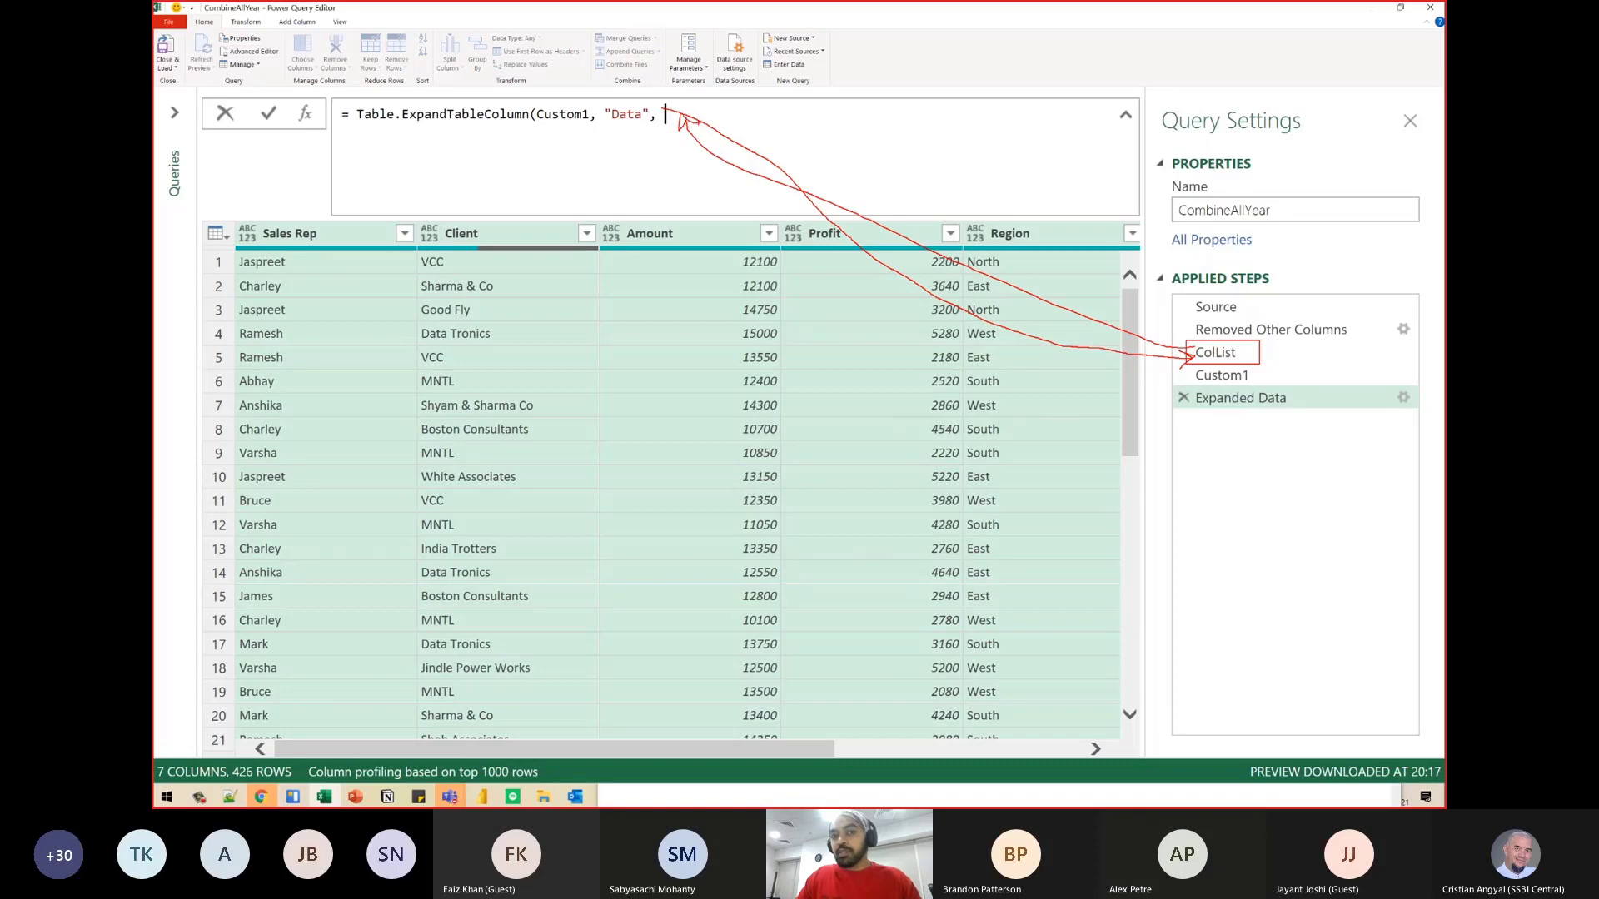
- Complete the Expanded Data formula as Table.ExpandTableColumn(Custom1, "Data",ColList) and load the query to the worksheet
{"action": "key", "text": "Escape"}
{"action": "key", "text": "BackSpace"}
{"action": "type", "text": "o"}
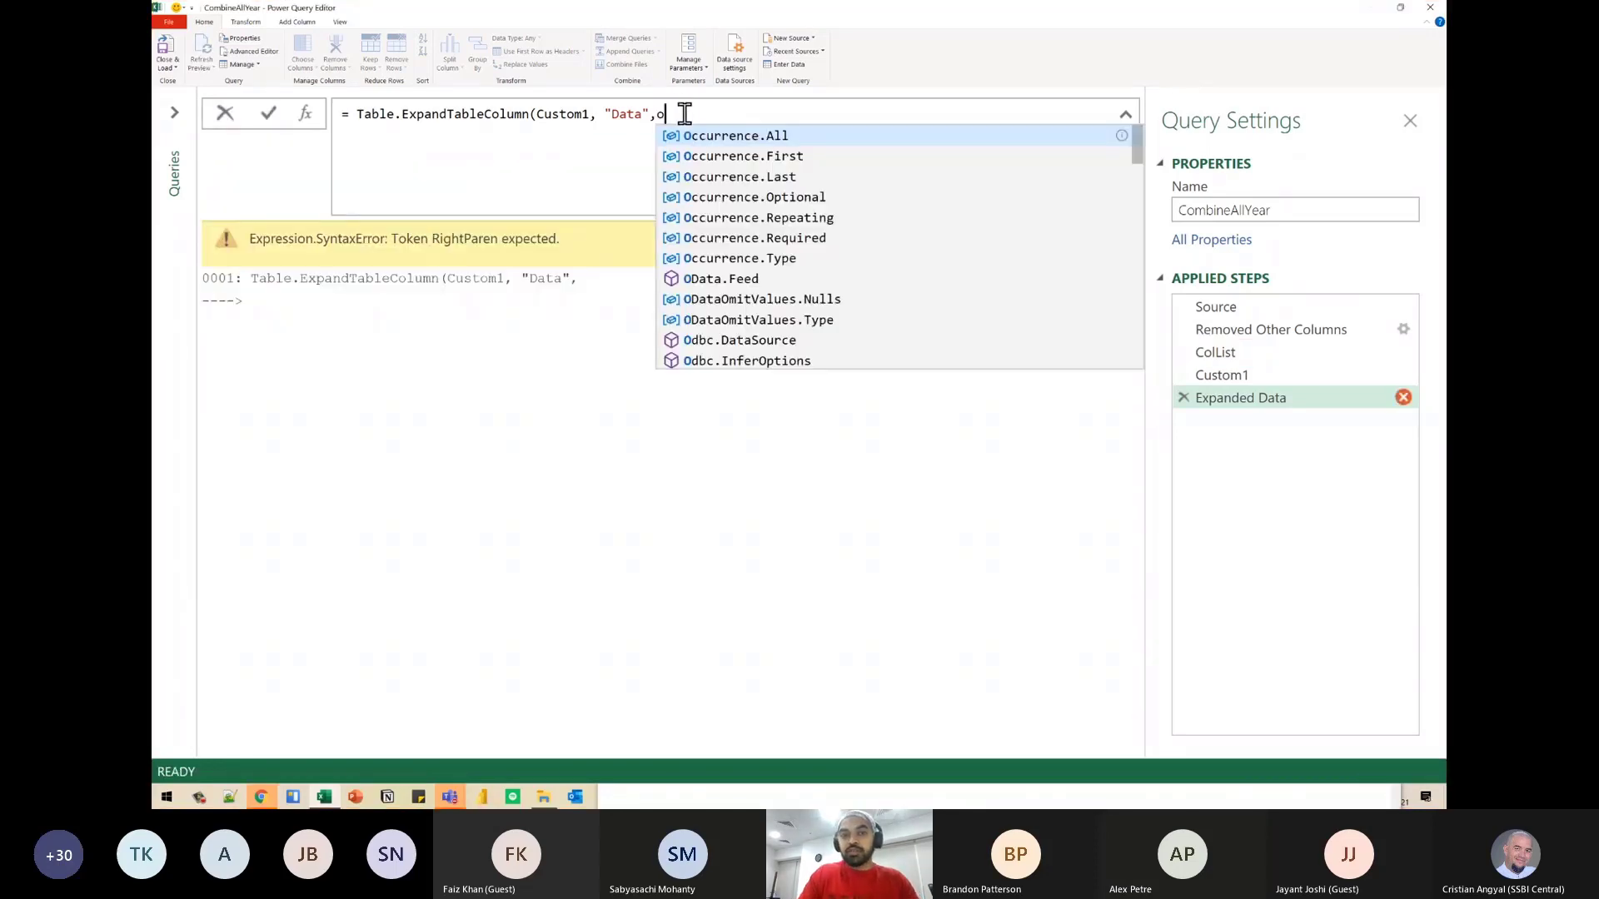
{"action": "key", "text": "BackSpace"}
{"action": "type", "text": "ColList)"}
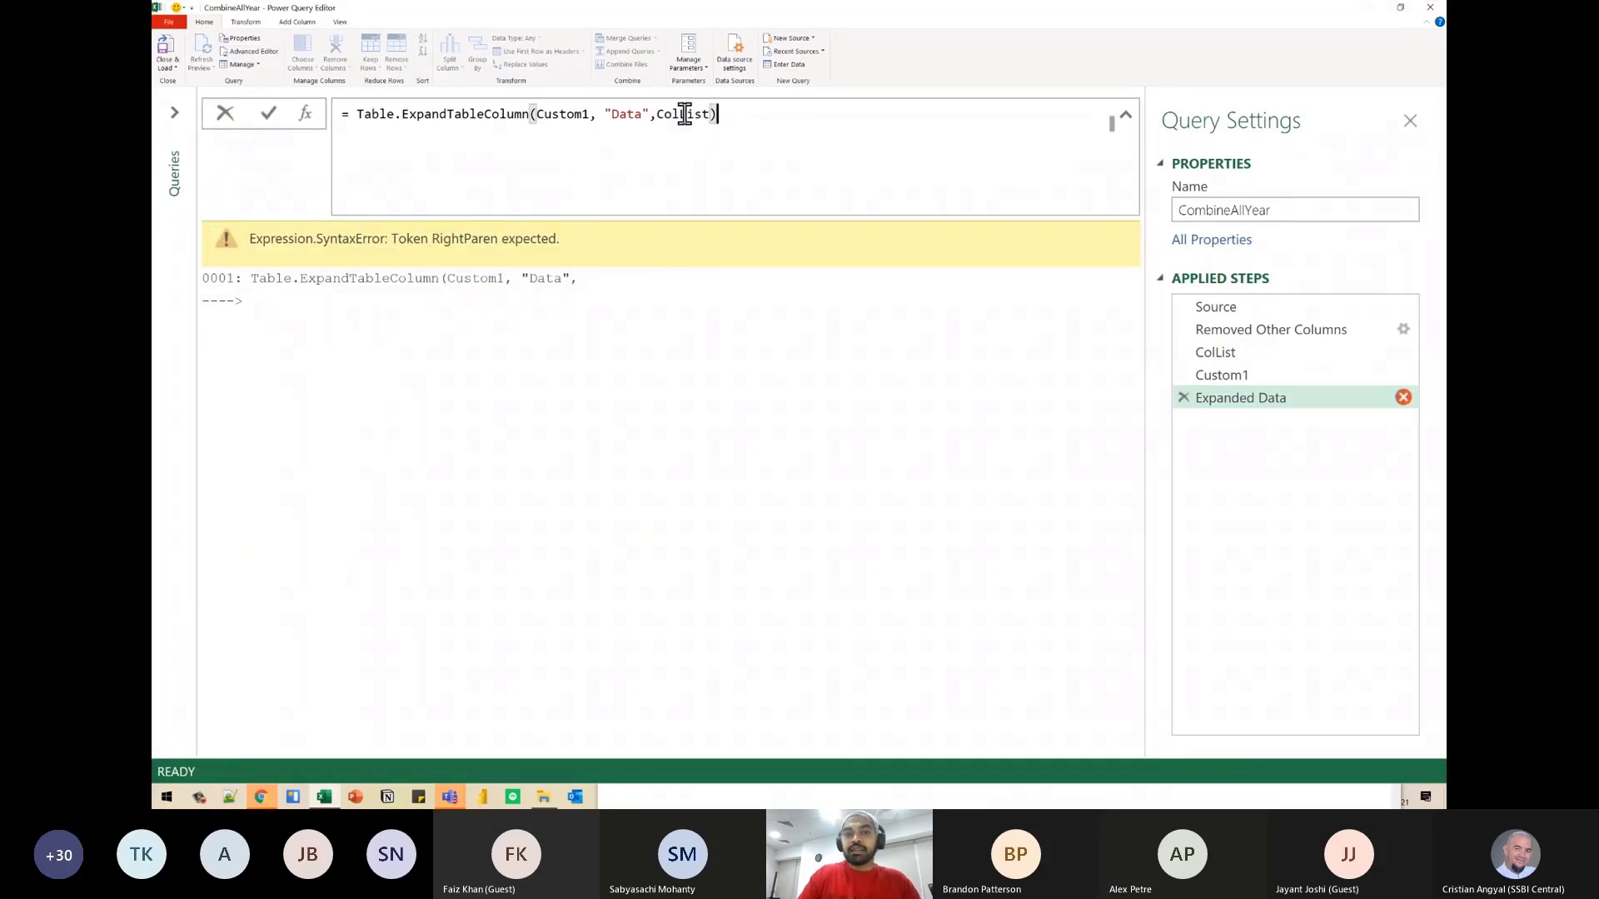
{"action": "key", "text": "Return"}
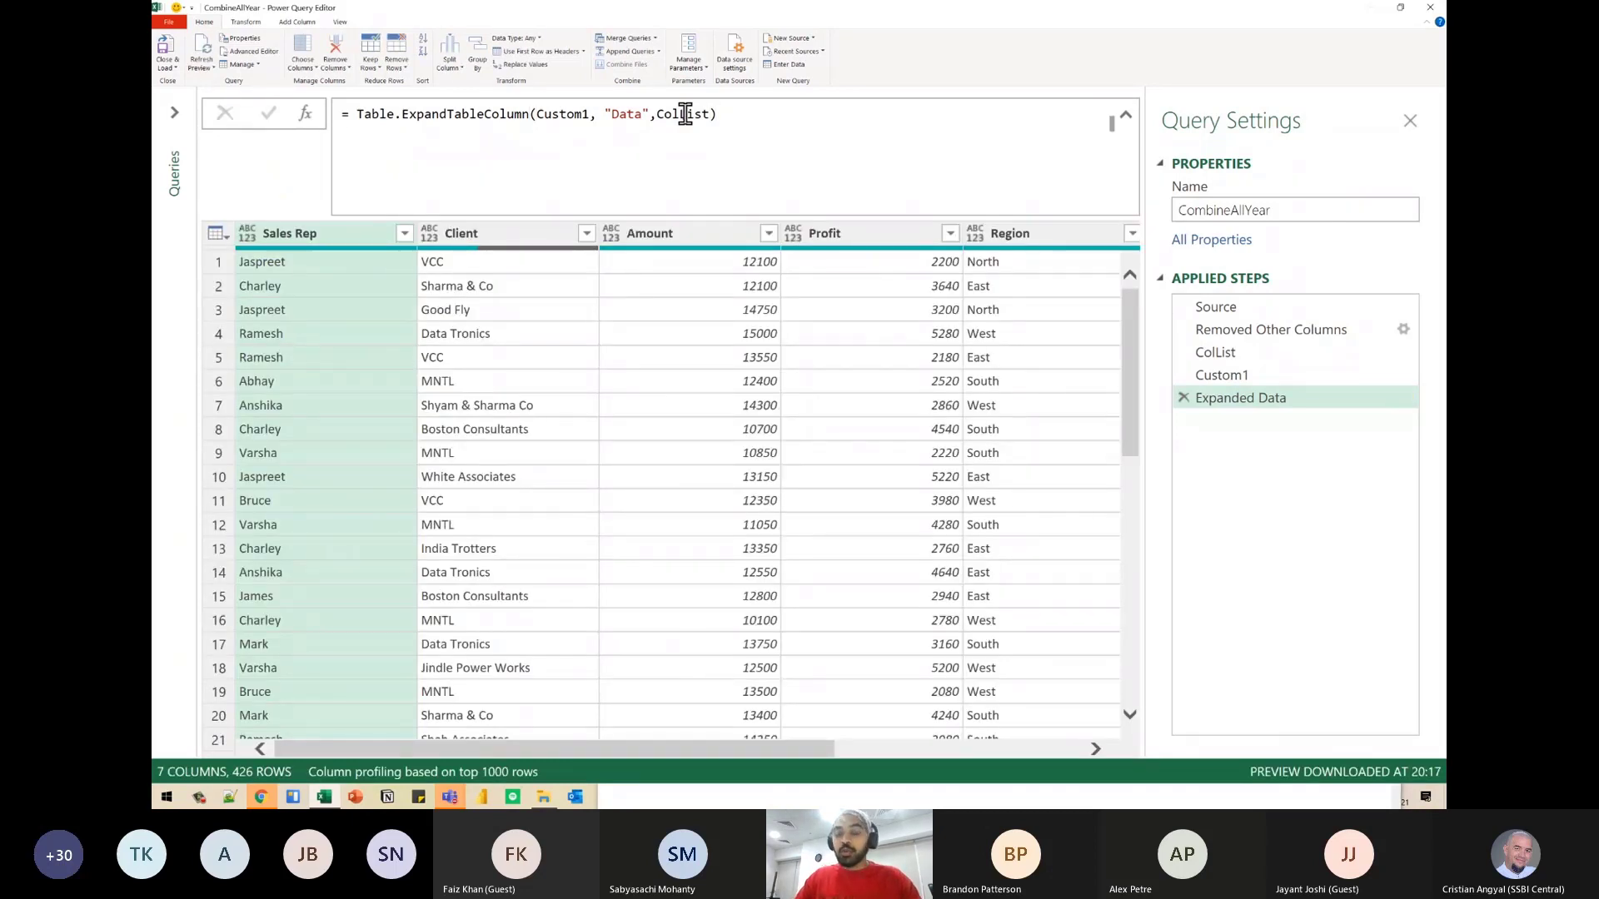
{"action": "left_click", "coordinate": [684, 114]}
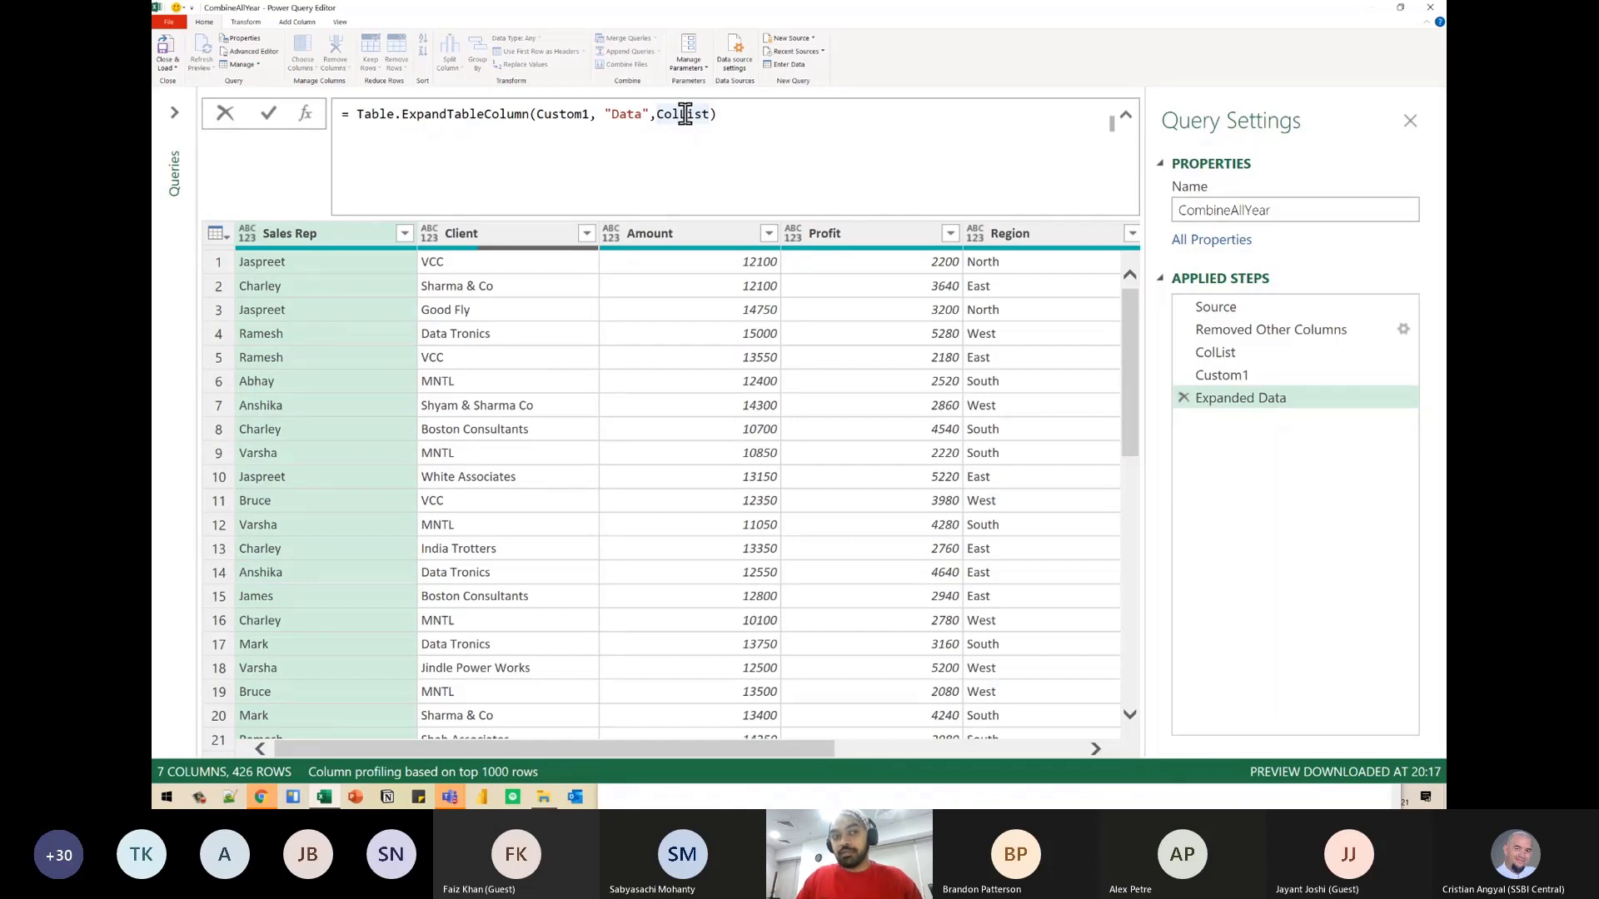
{"action": "left_click", "coordinate": [165, 48]}
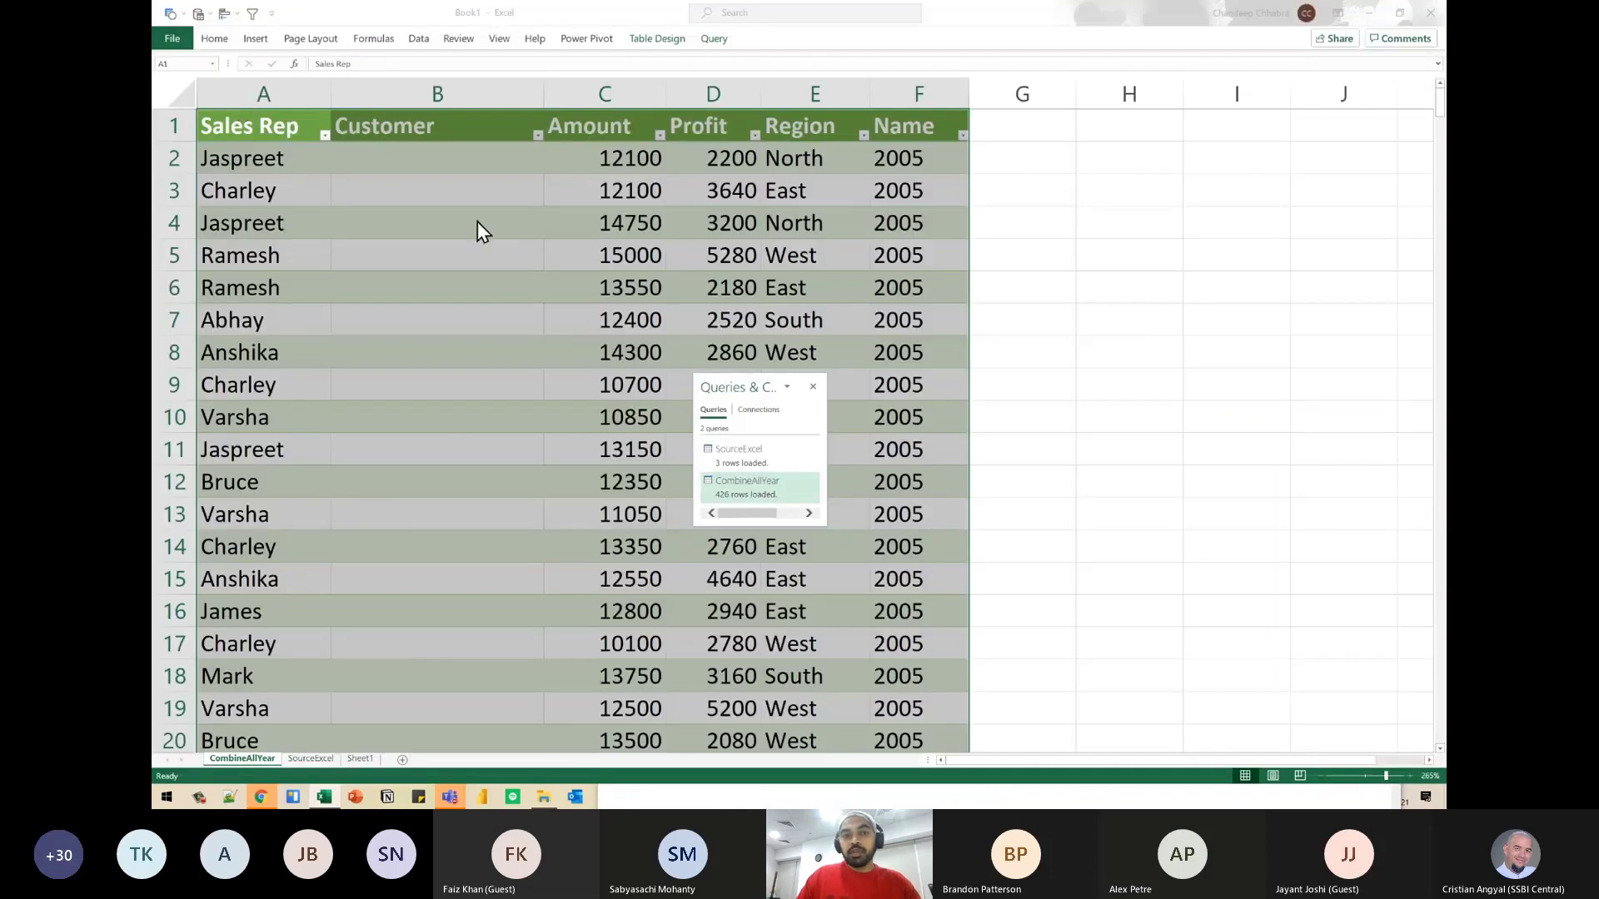
- Examine the Client and Customer columns of the loaded table, including the rows where 2005 changes to 2004
{"action": "left_click", "coordinate": [1006, 234]}
{"action": "left_click_drag", "start_coordinate": [960, 132], "coordinate": [956, 571]}
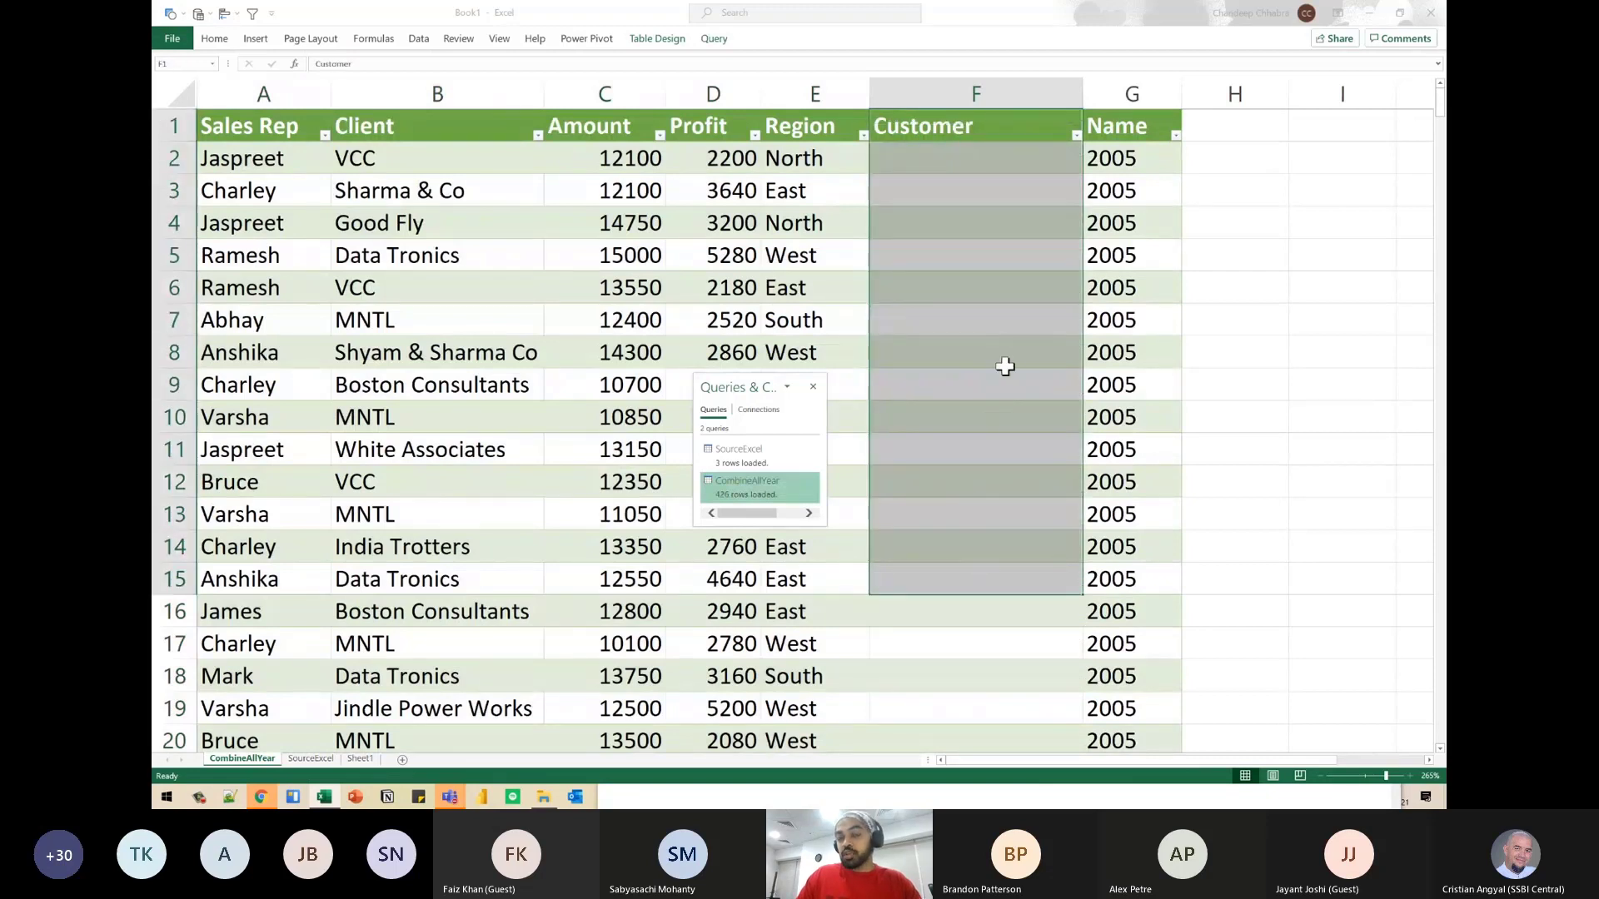
{"action": "key", "text": "Left"}
{"action": "key", "text": "Left"}
{"action": "key", "text": "Left"}
{"action": "key", "text": "Left"}
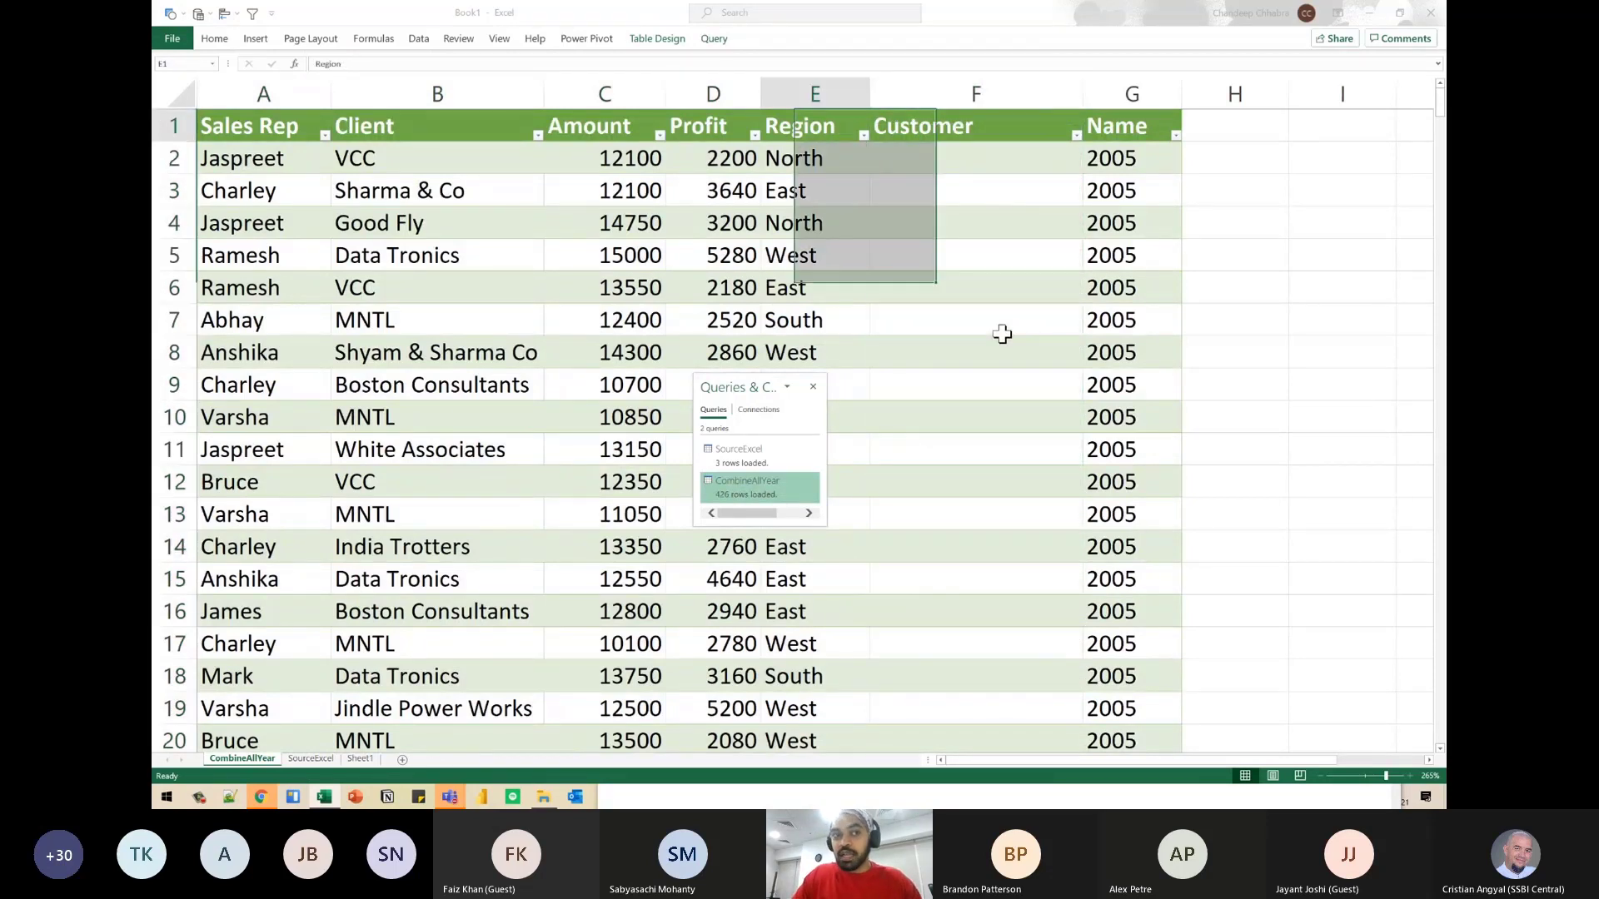
{"action": "key", "text": "Right"}
{"action": "key", "text": "Right"}
{"action": "key", "text": "Right"}
{"action": "key", "text": "Right"}
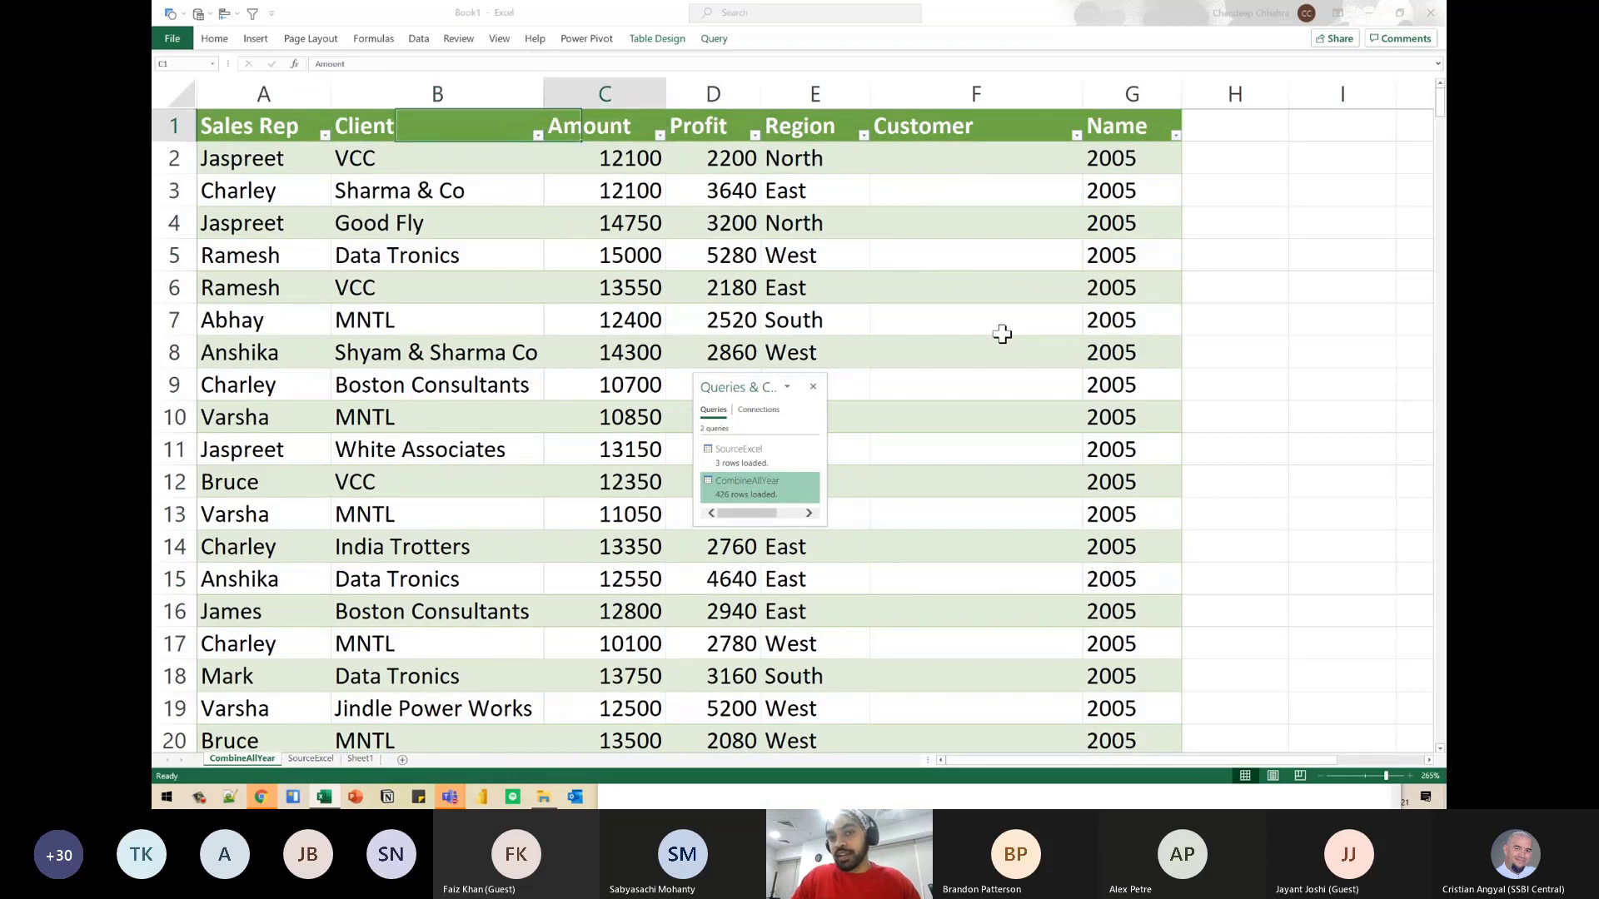
{"action": "key", "text": "ctrl+Down"}
{"action": "key", "text": "Down"}
{"action": "key", "text": "Down"}
{"action": "key", "text": "Down"}
{"action": "key", "text": "Down"}
{"action": "key", "text": "Down"}
{"action": "key", "text": "Down"}
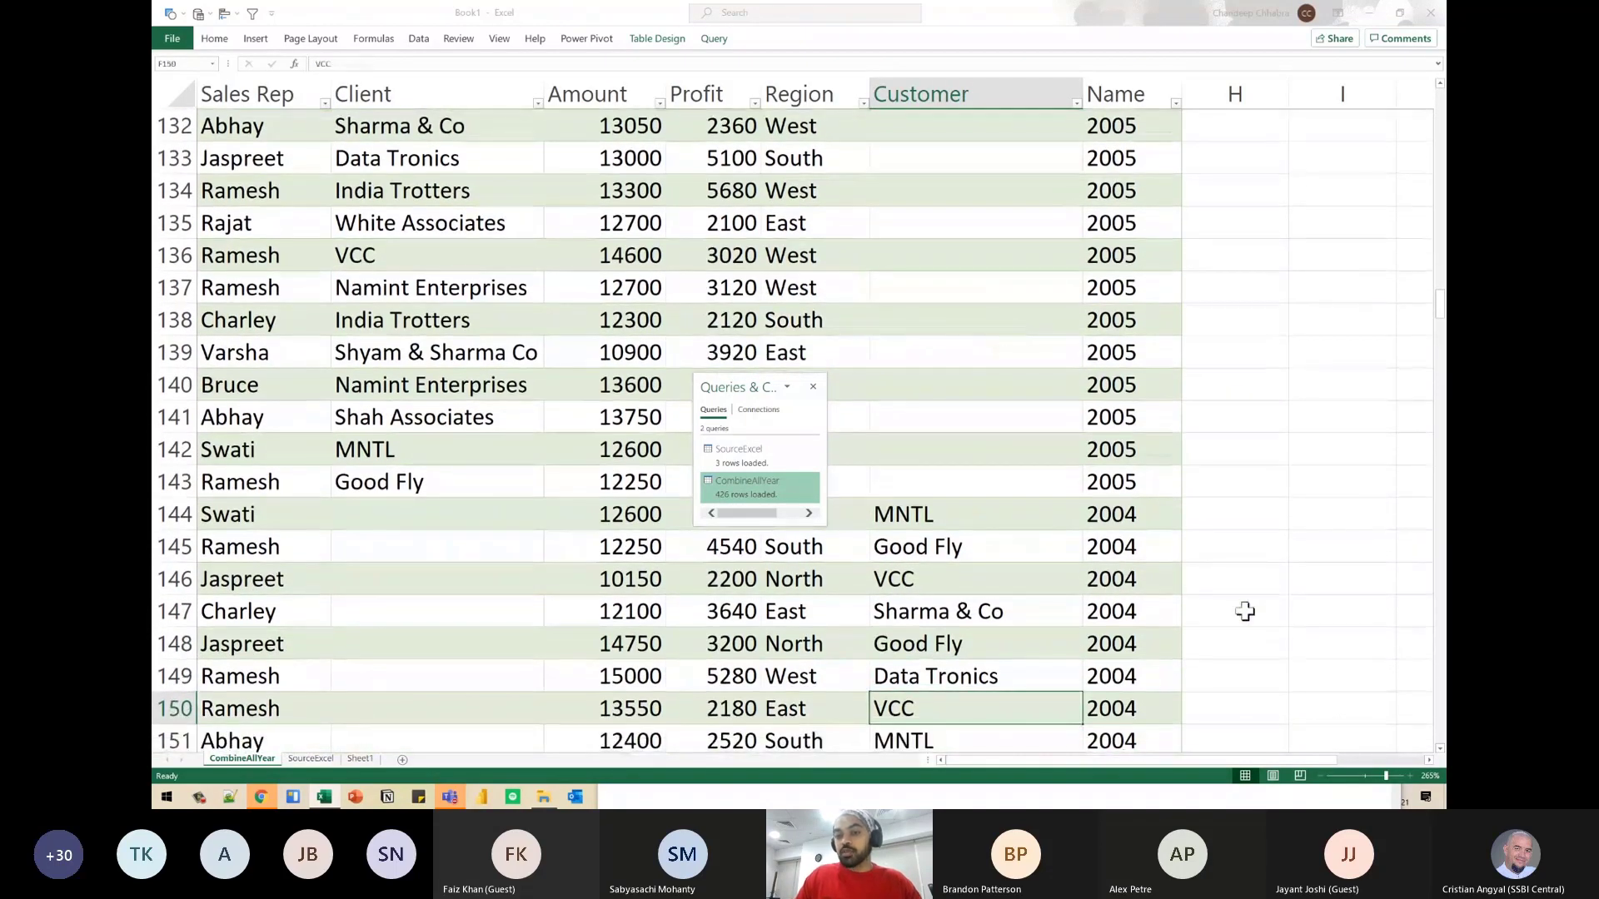
{"action": "key", "text": "Up"}
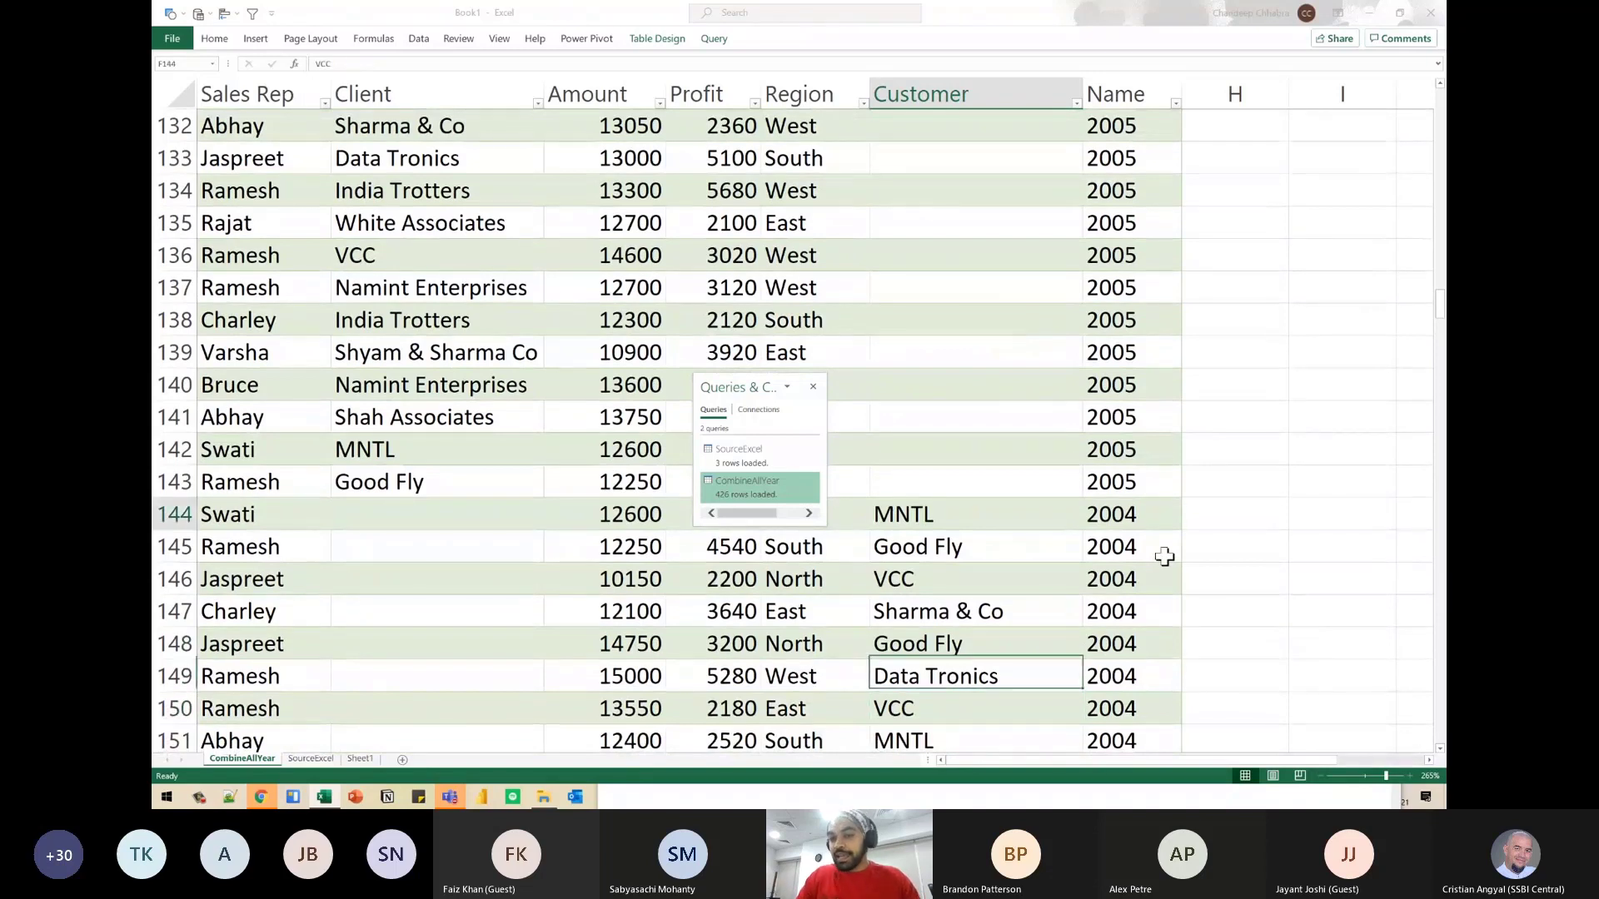
{"action": "key", "text": "ctrl+Up"}
{"action": "key", "text": "Left"}
{"action": "key", "text": "Left"}
{"action": "key", "text": "Left"}
{"action": "key", "text": "Left"}
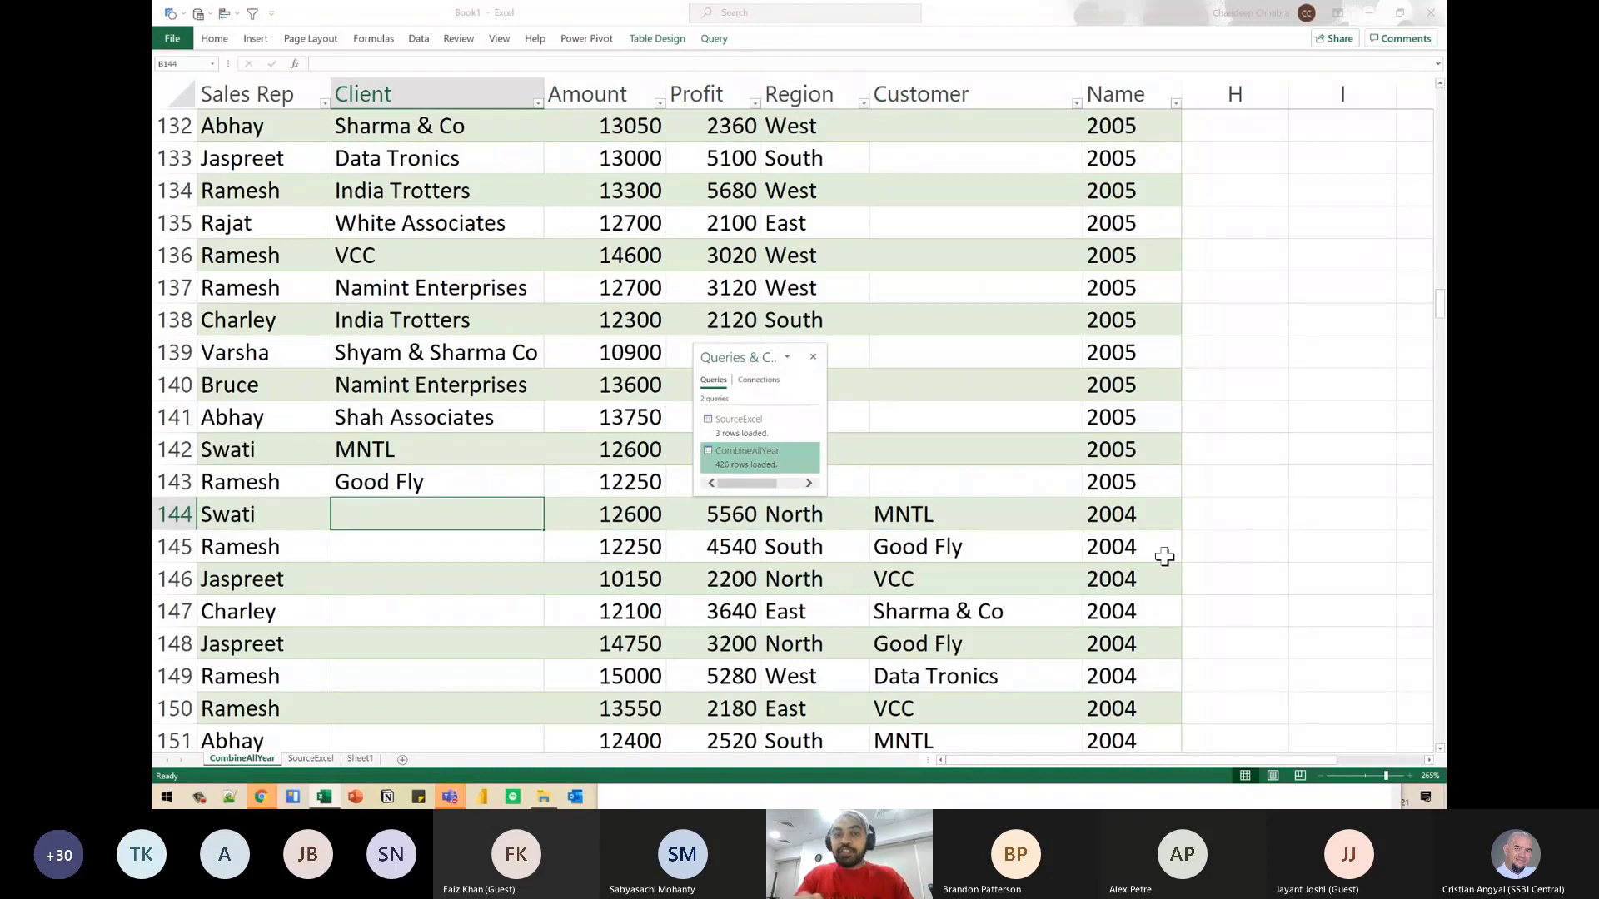
- Switch to the Data workbook and add the column header Abc in cell F1 of the 2005 sheet
{"action": "key", "text": "alt+Tab"}
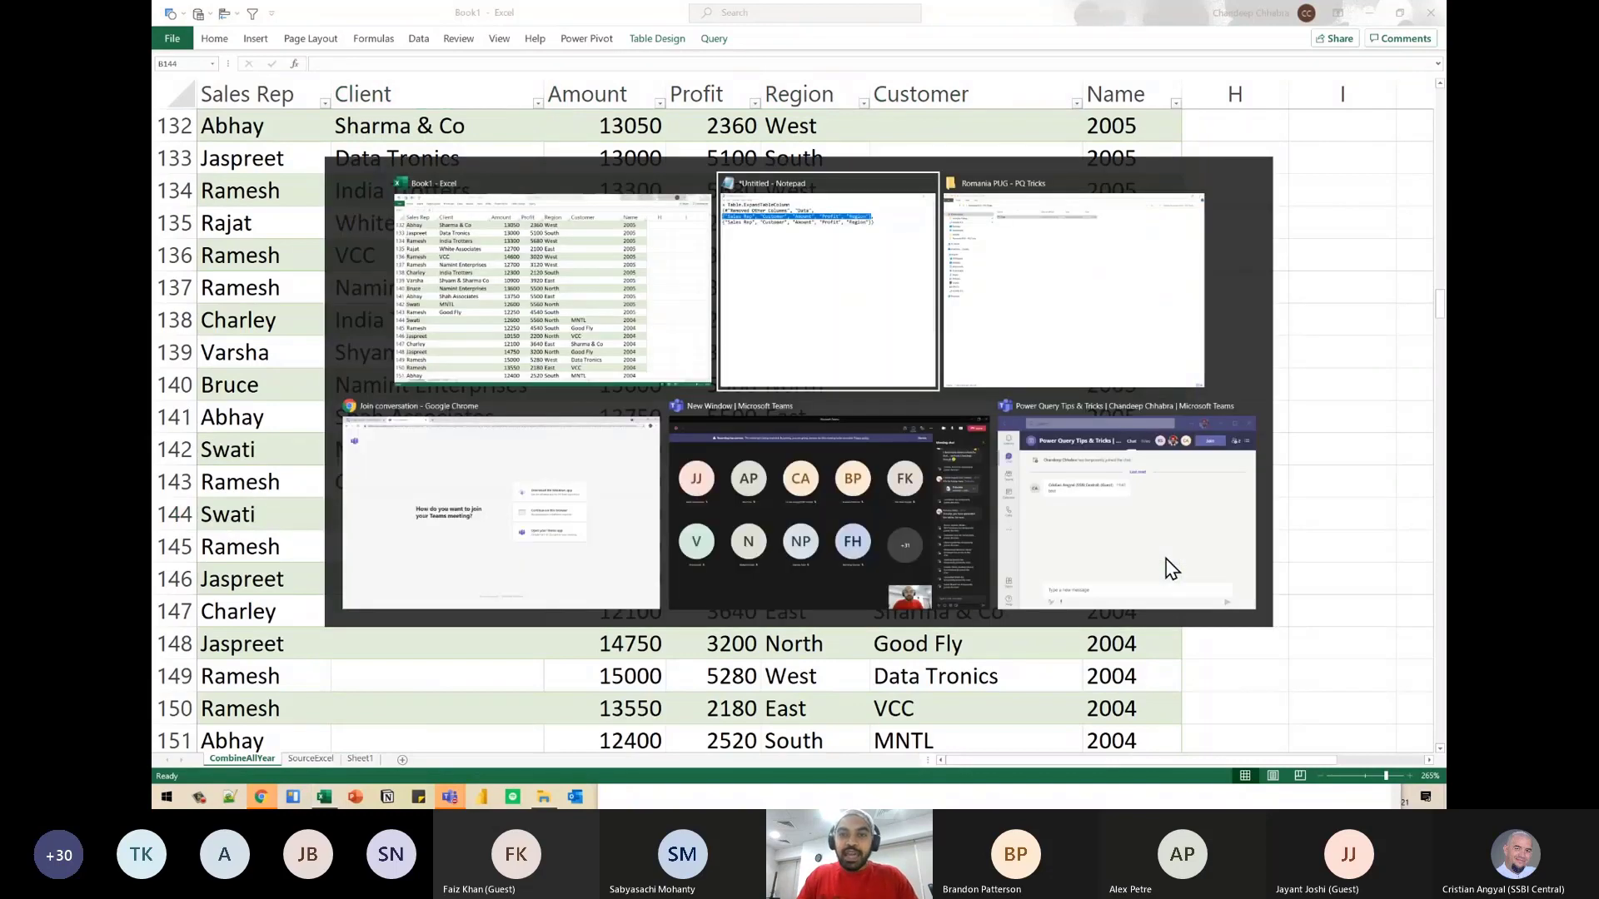
{"action": "key", "text": "alt+Tab"}
{"action": "key", "text": "alt+Tab"}
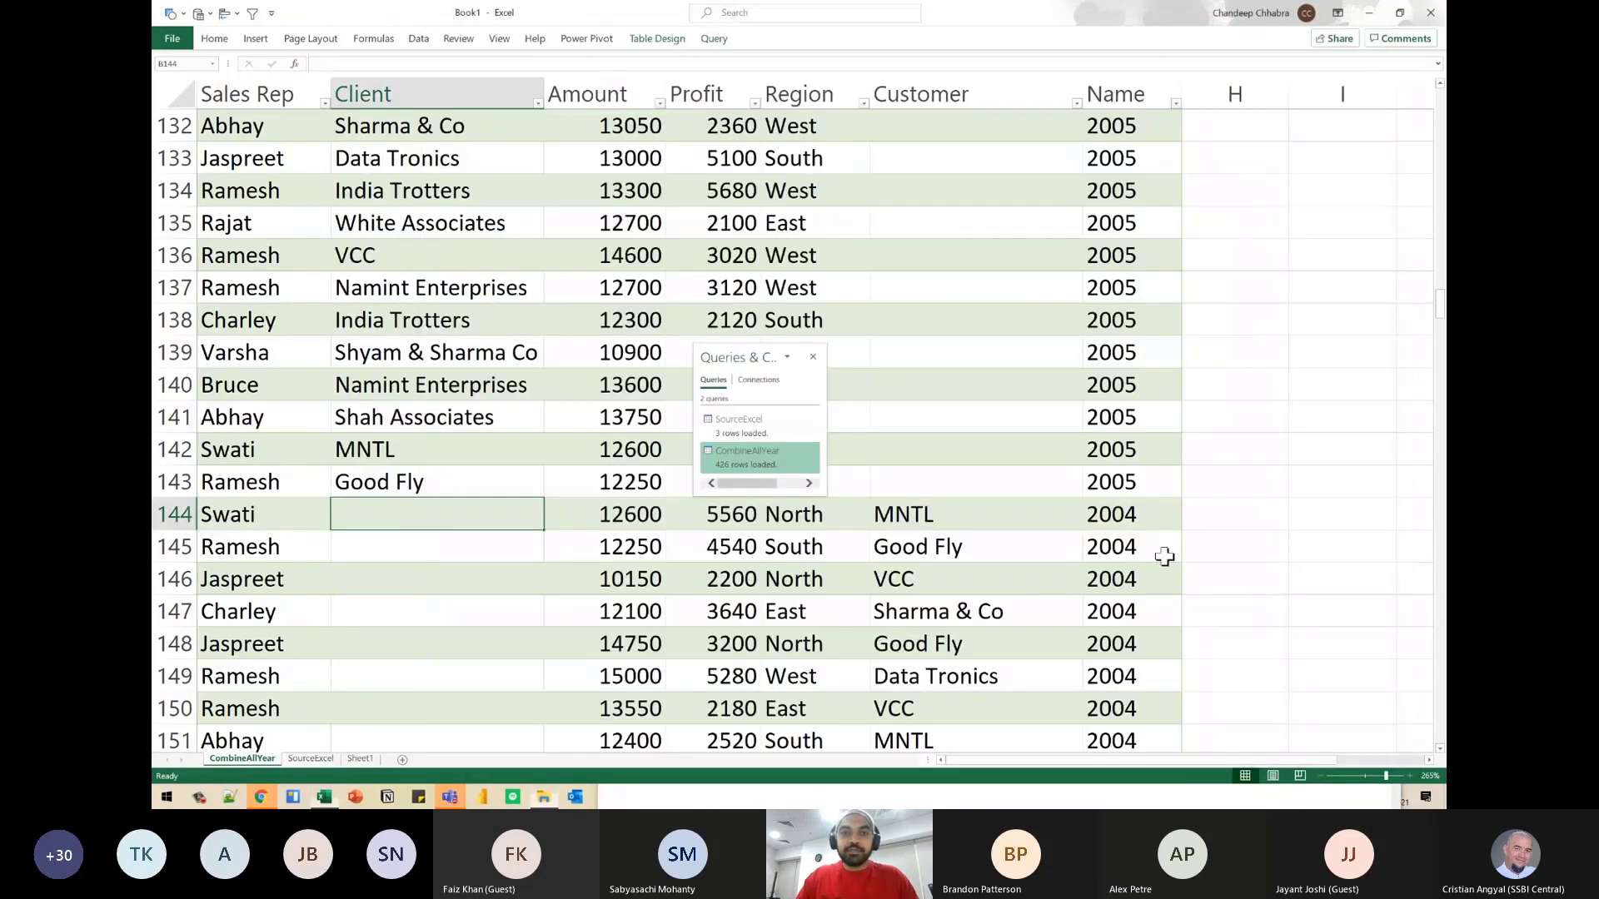
{"action": "key", "text": "alt+Tab"}
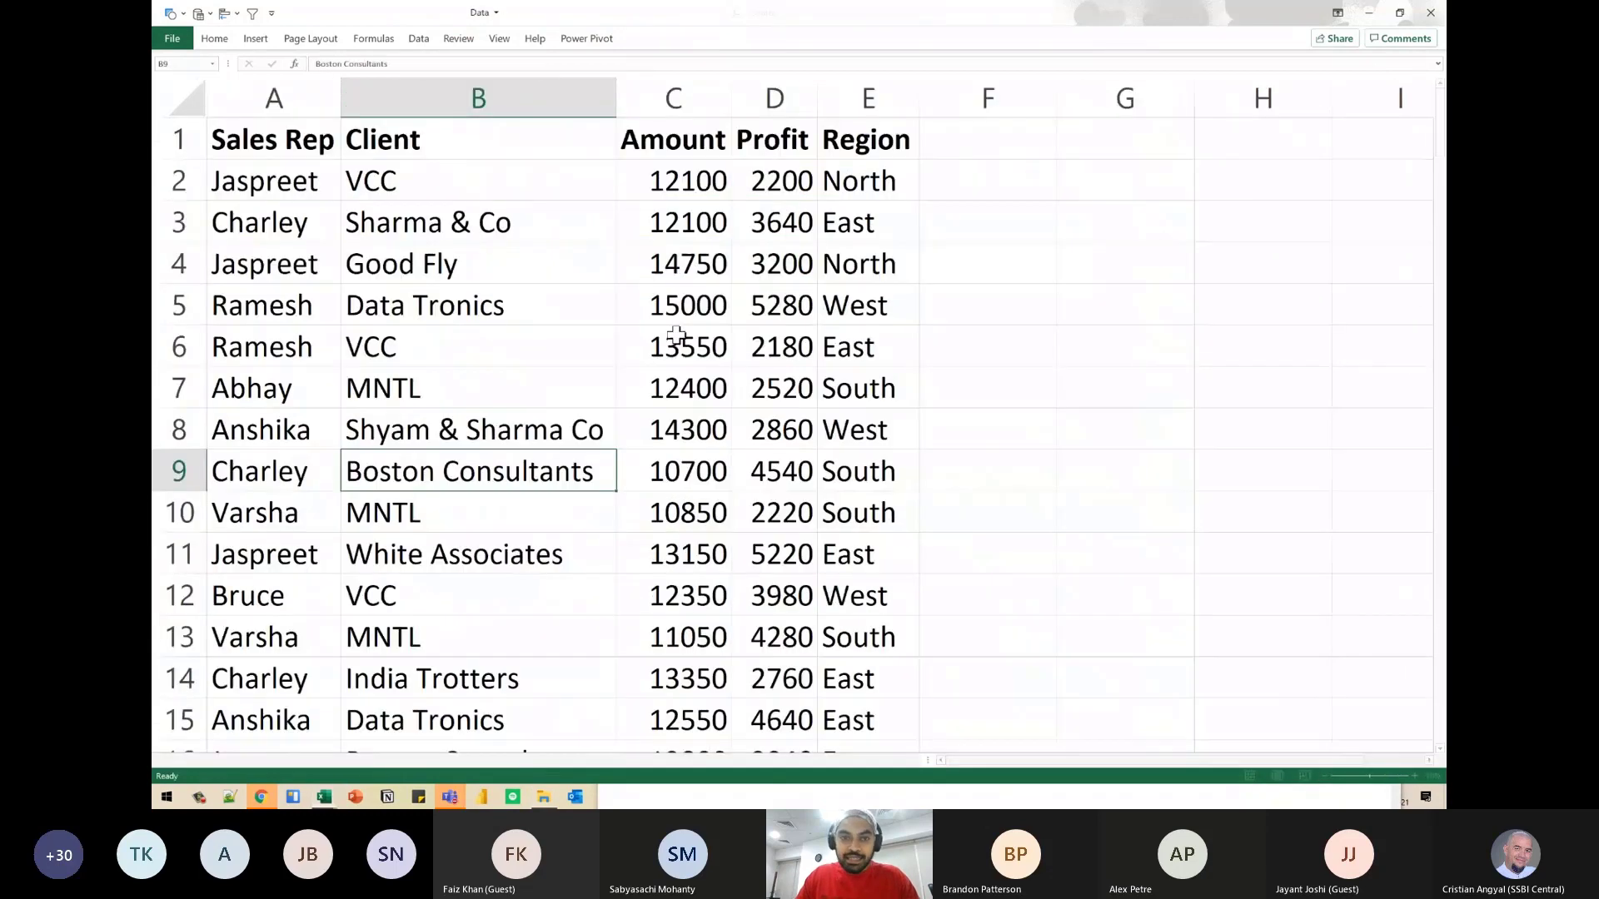
{"action": "left_click", "coordinate": [981, 148]}
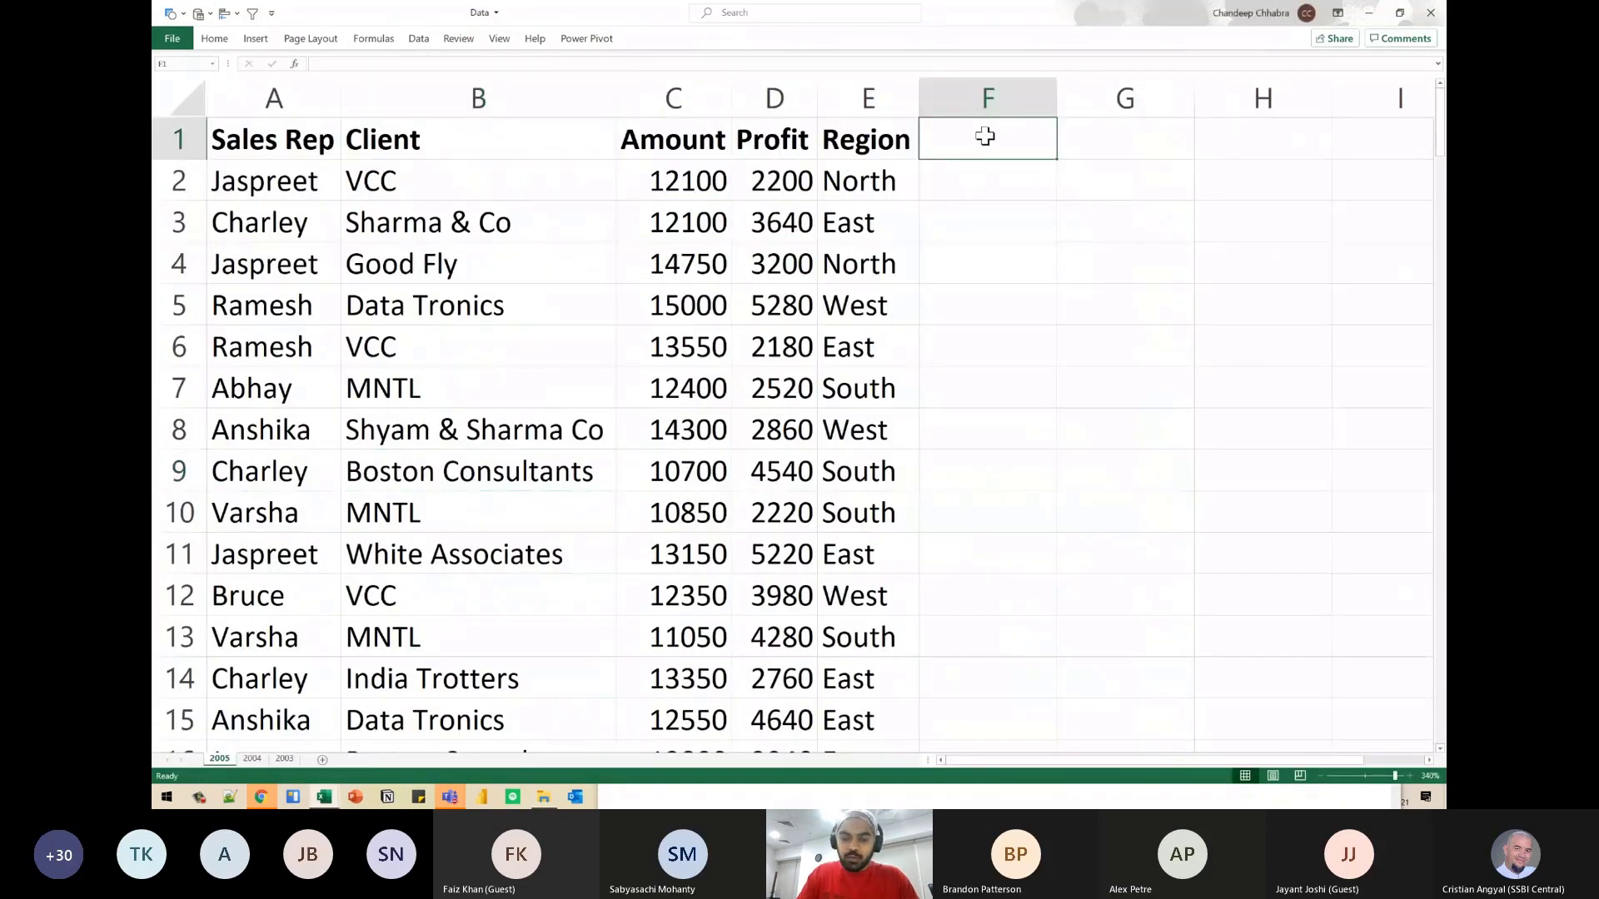
{"action": "type", "text": "Abc"}
{"action": "key", "text": "Return"}
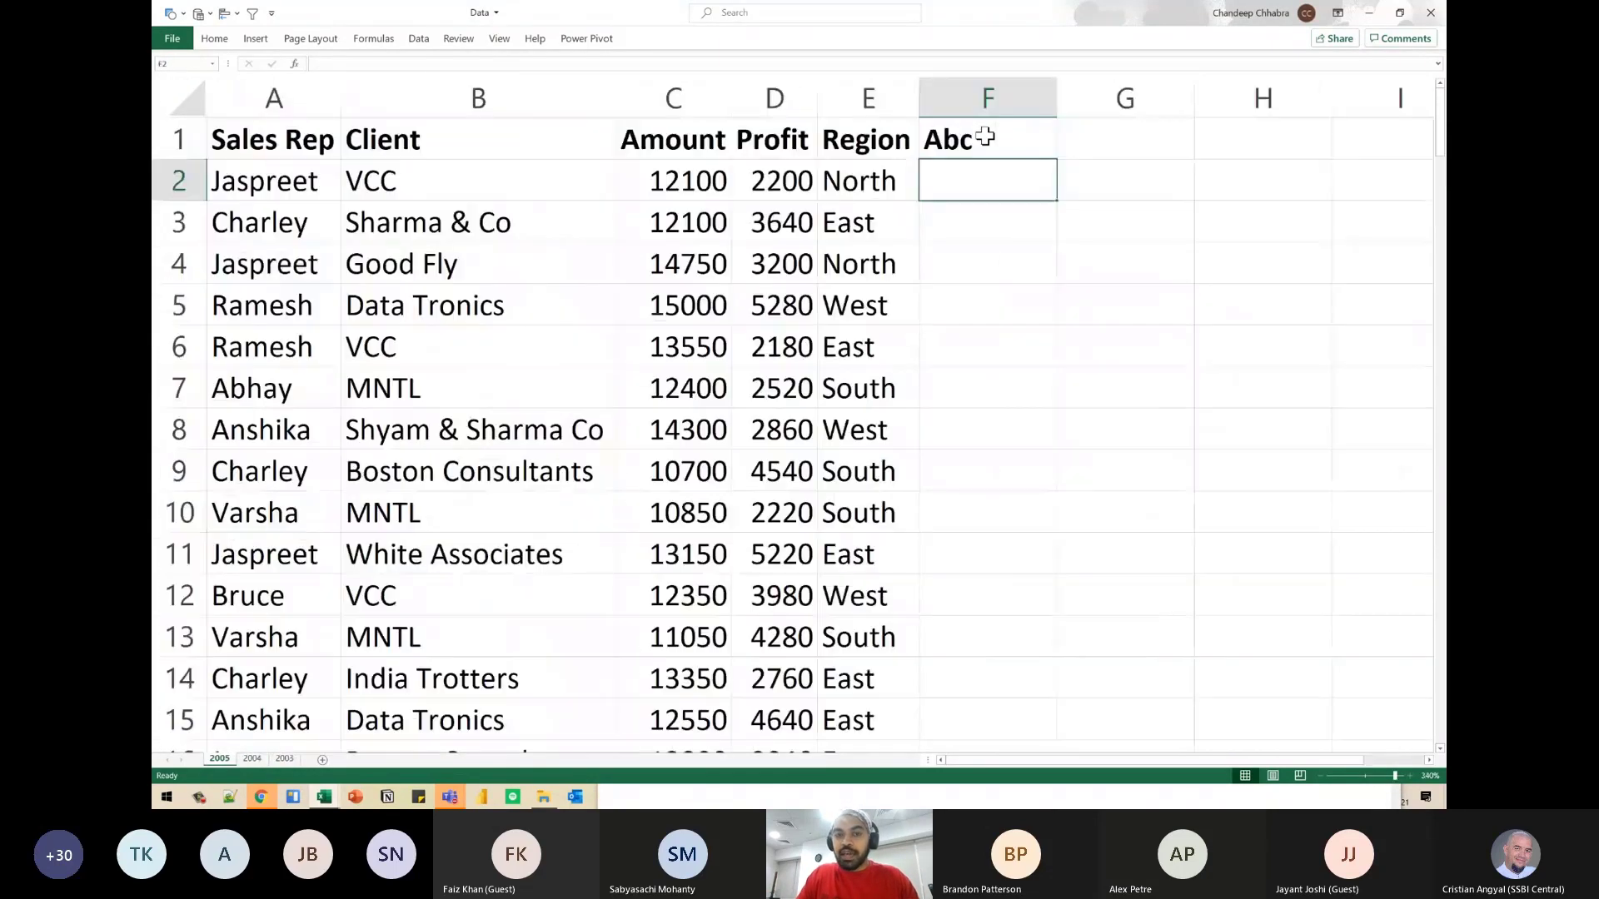
- Fill the Abc column with 1 for every data row down to row 143 and save the workbook
{"action": "key", "text": "Left"}
{"action": "key", "text": "ctrl+Down"}
{"action": "key", "text": "ctrl+shift+Up"}
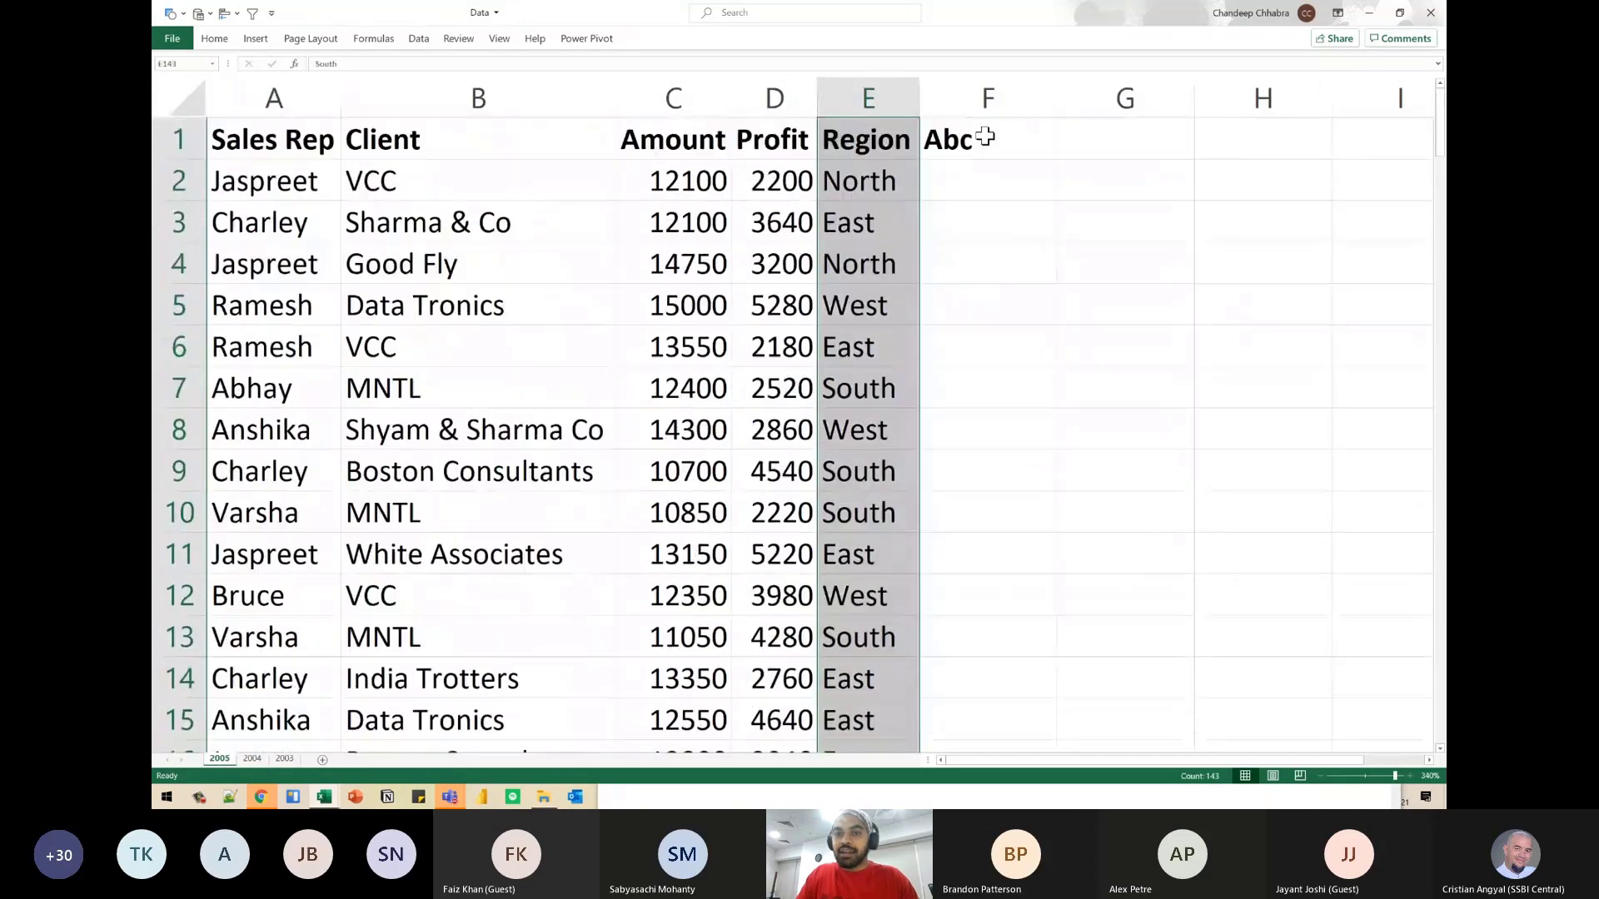
{"action": "key", "text": "Down"}
{"action": "key", "text": "Up"}
{"action": "key", "text": "Right"}
{"action": "key", "text": "ctrl+shift+Up"}
{"action": "type", "text": "1"}
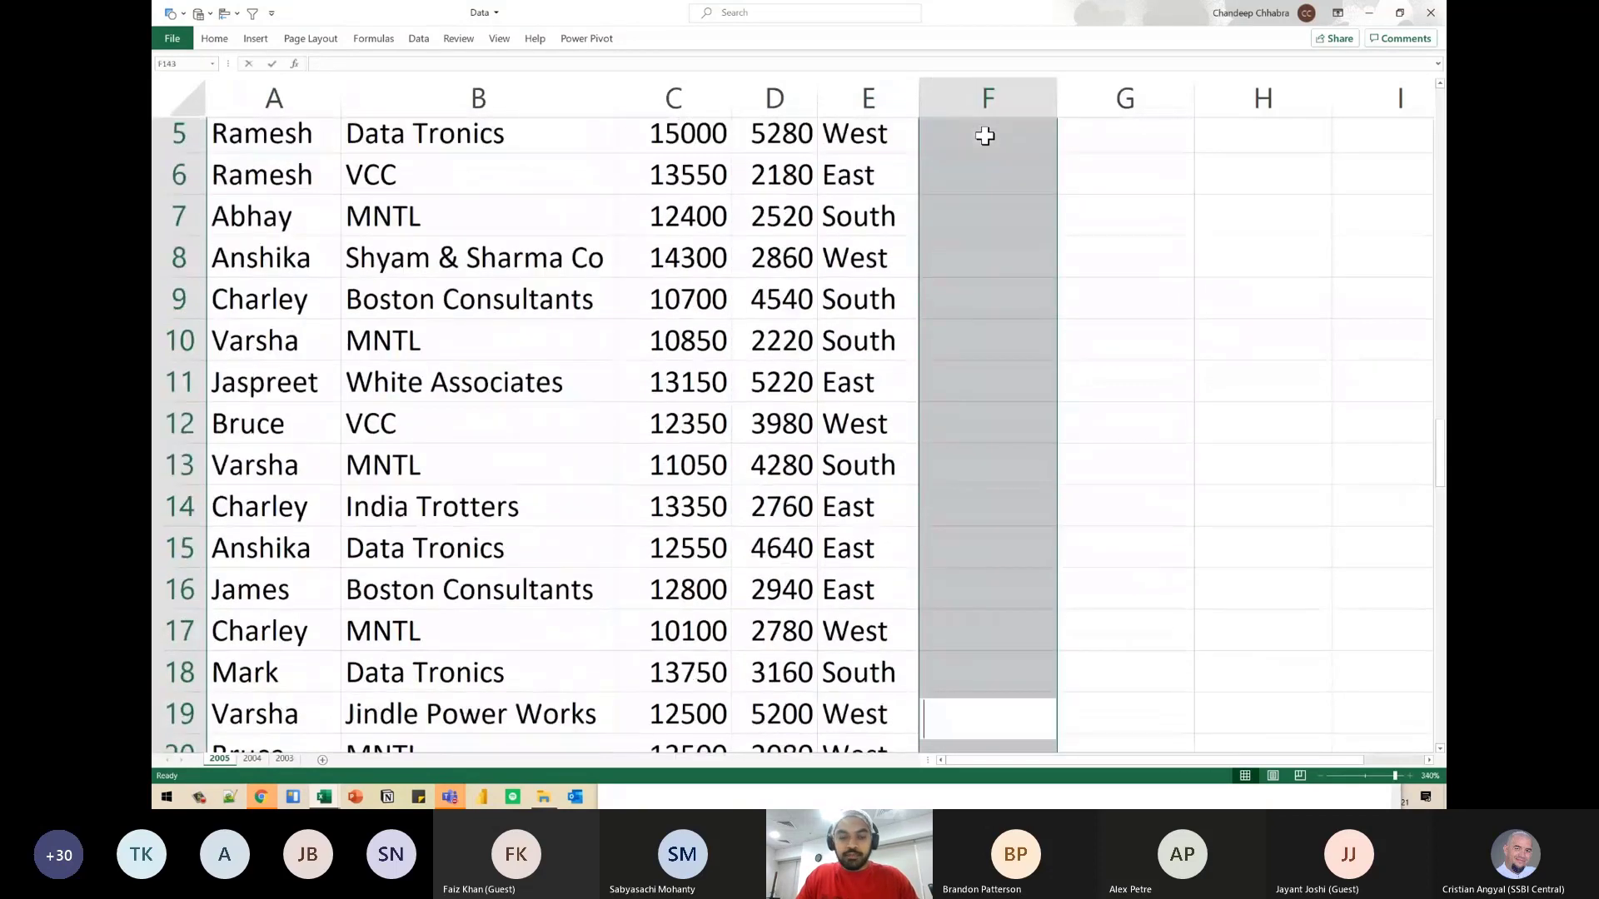
{"action": "key", "text": "ctrl+Return"}
- Switch back to Book1, refresh the CombineAllYear table and check the Abc column across the 2005 and 2004 rows
{"action": "key", "text": "alt+Tab"}
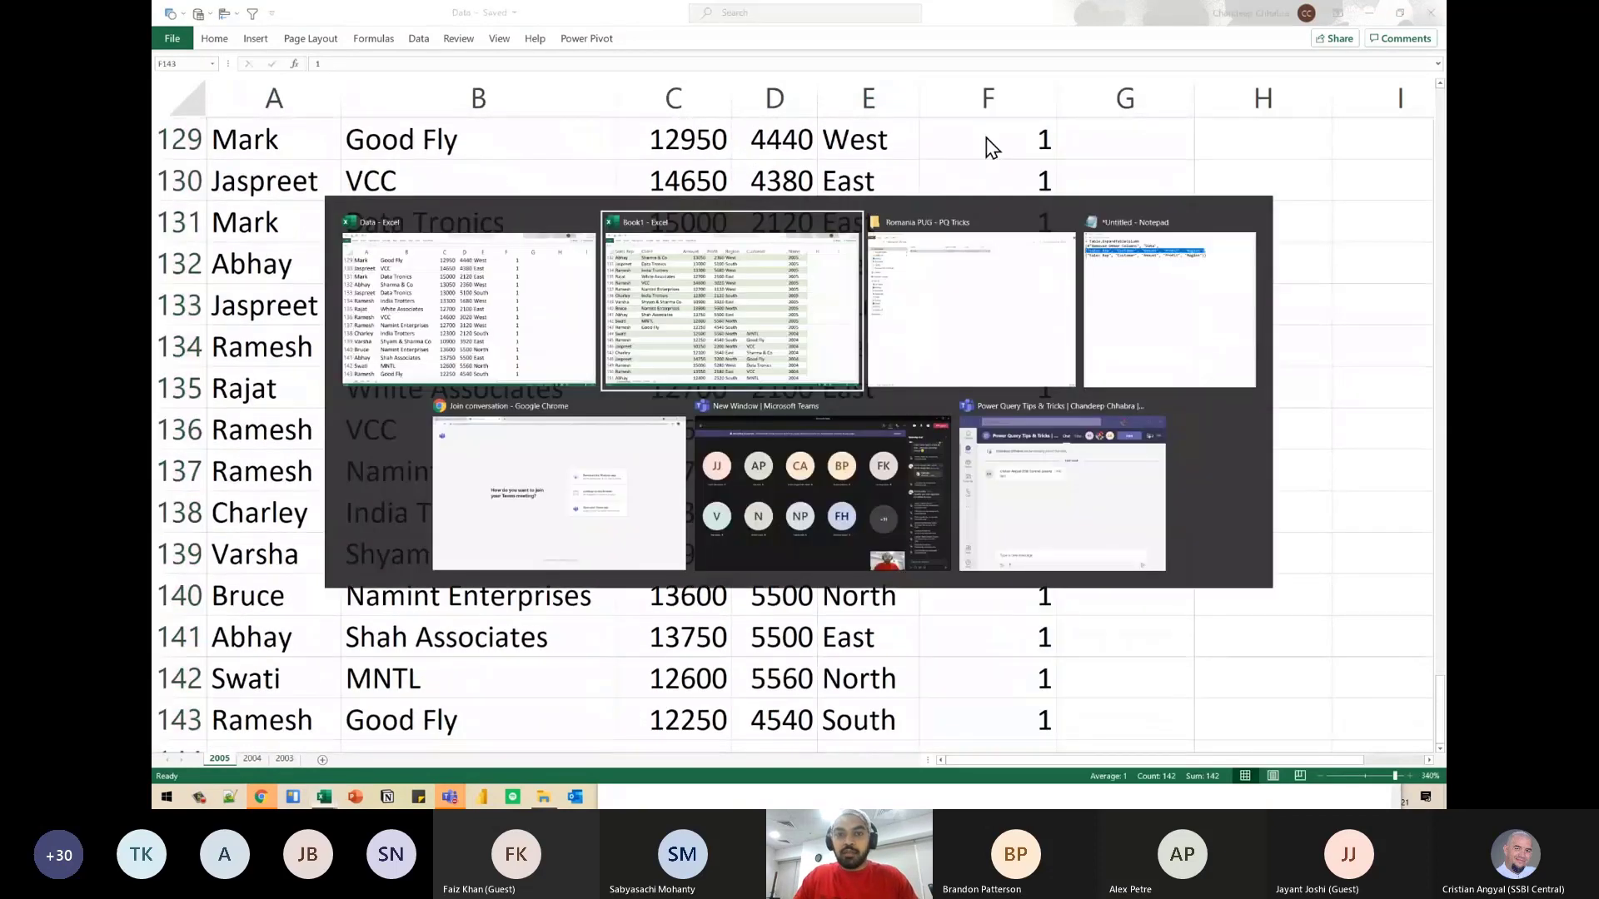
{"action": "right_click", "coordinate": [729, 140]}
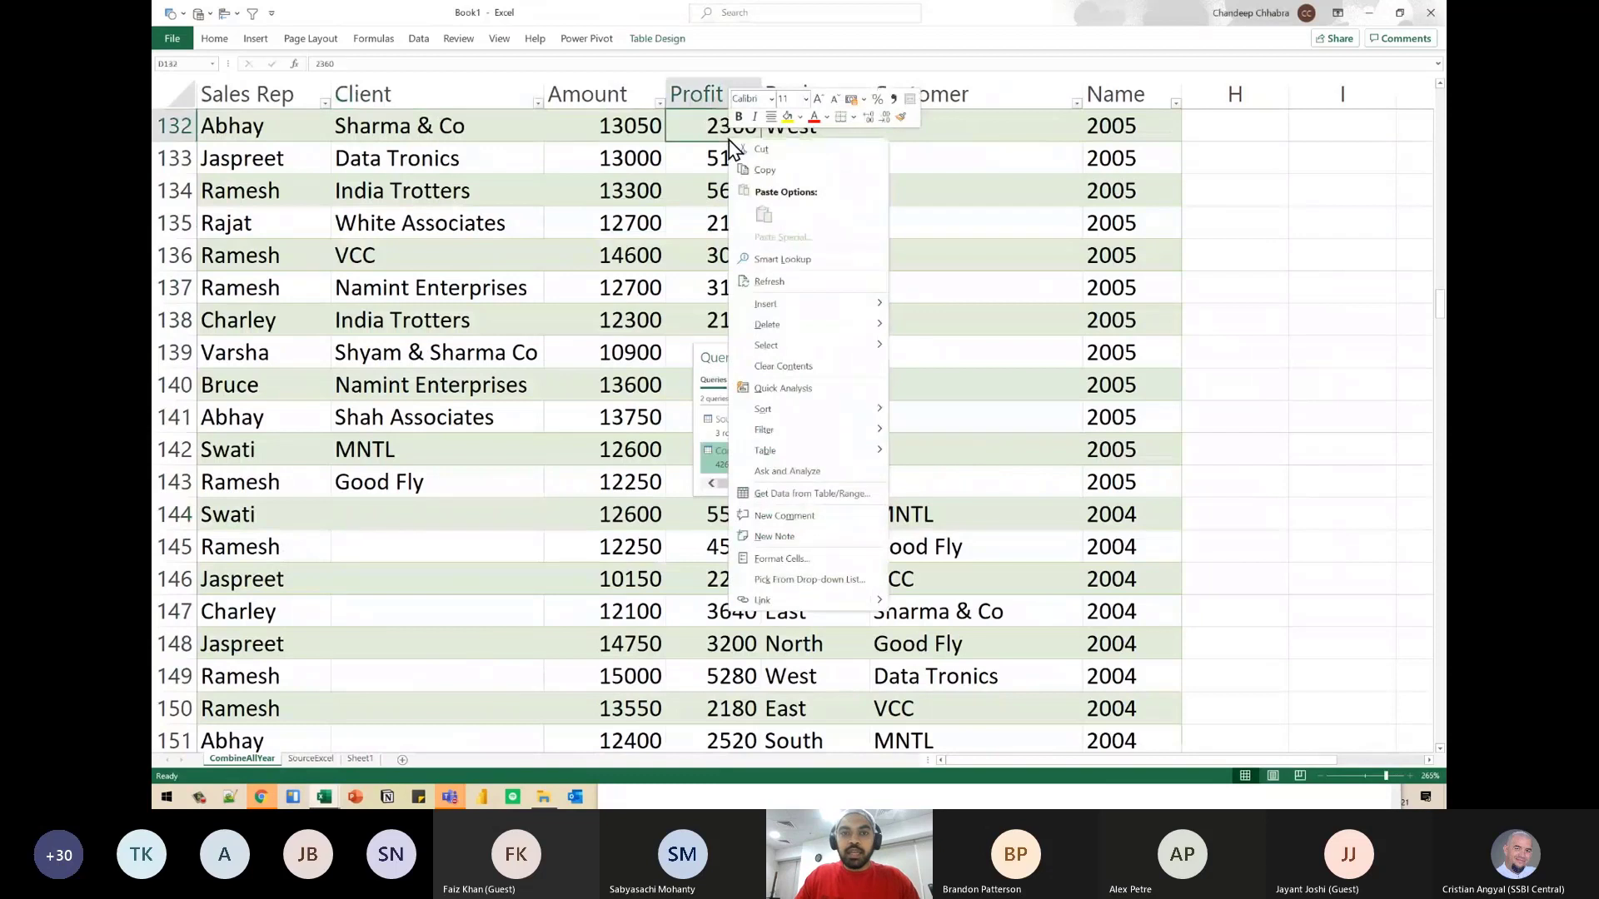
{"action": "left_click", "coordinate": [774, 285]}
{"action": "left_click", "coordinate": [919, 93]}
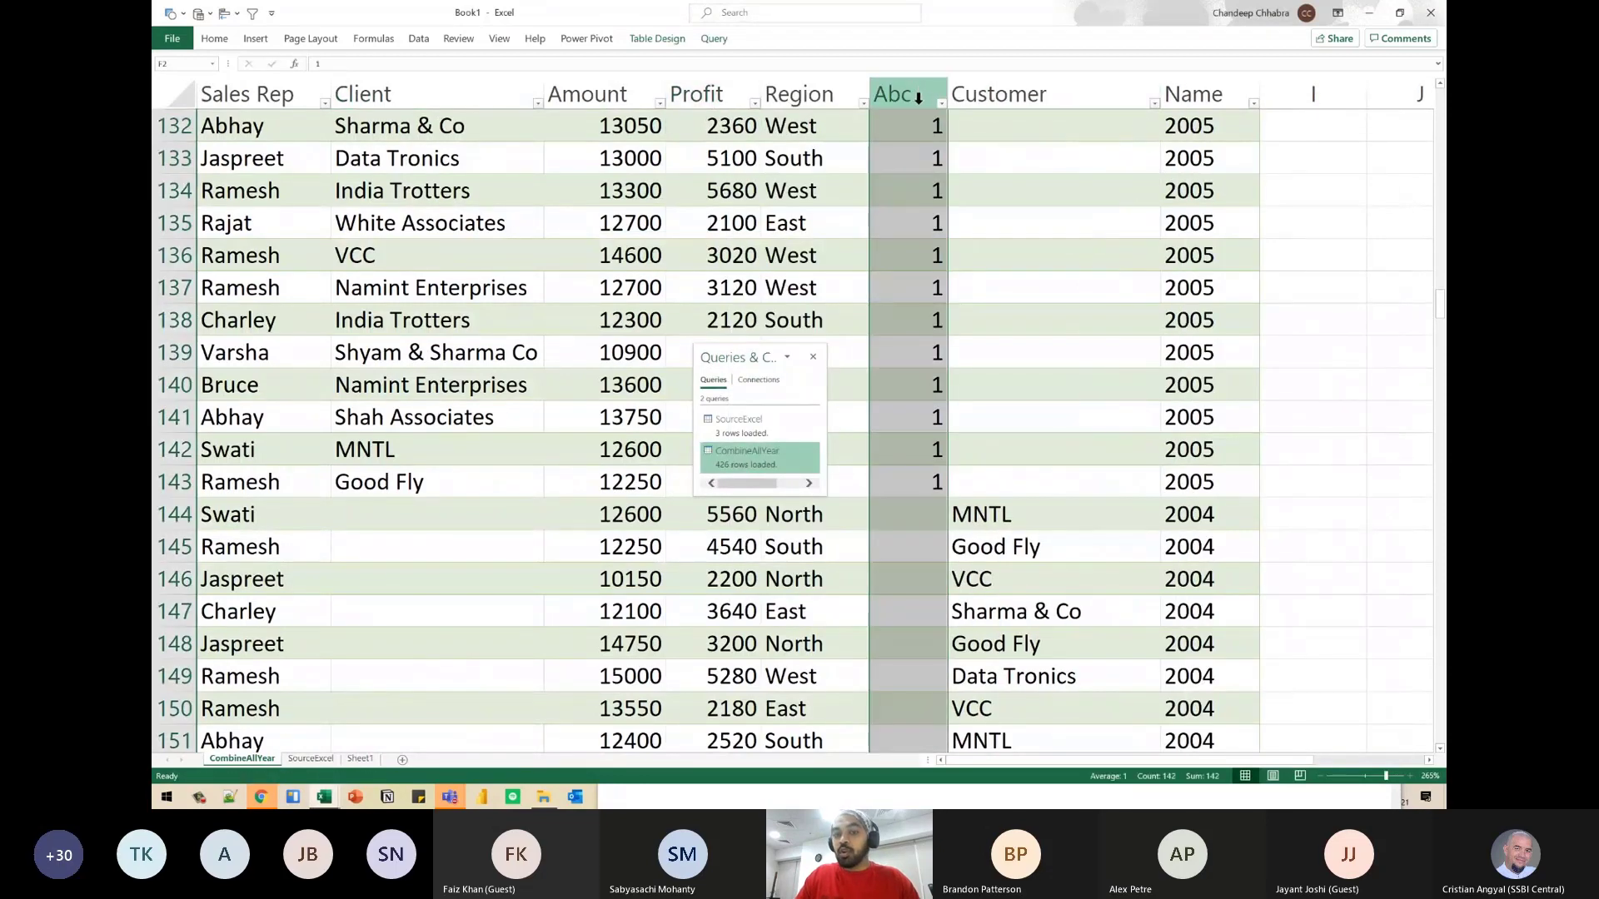
{"action": "left_click", "coordinate": [928, 479]}
{"action": "key", "text": "shift+space"}
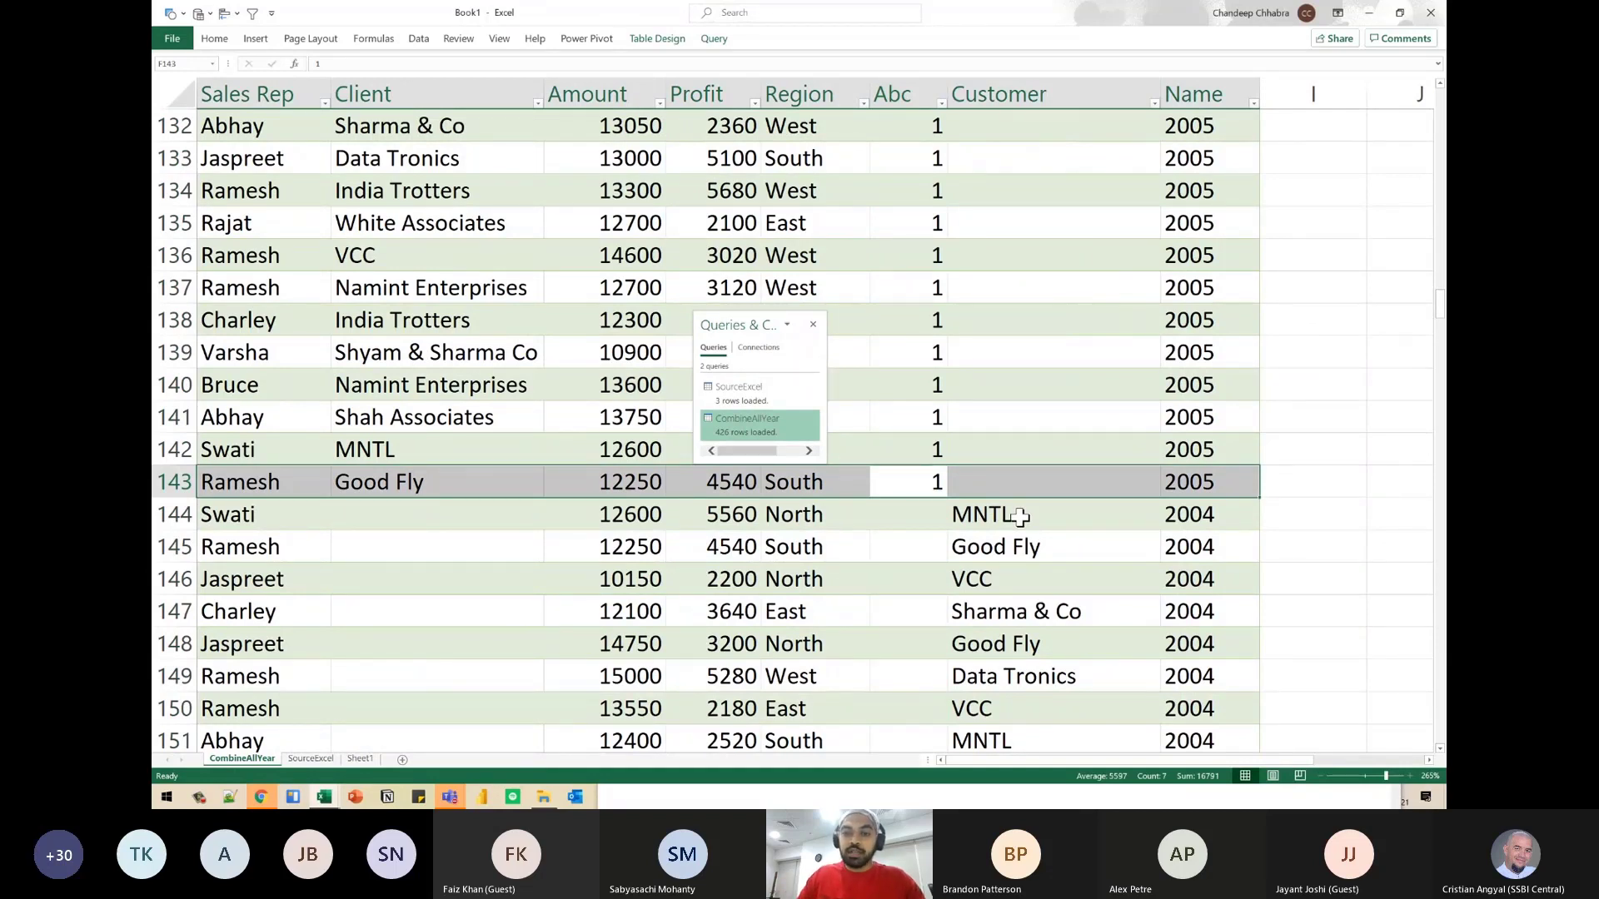
{"action": "left_click", "coordinate": [954, 539]}
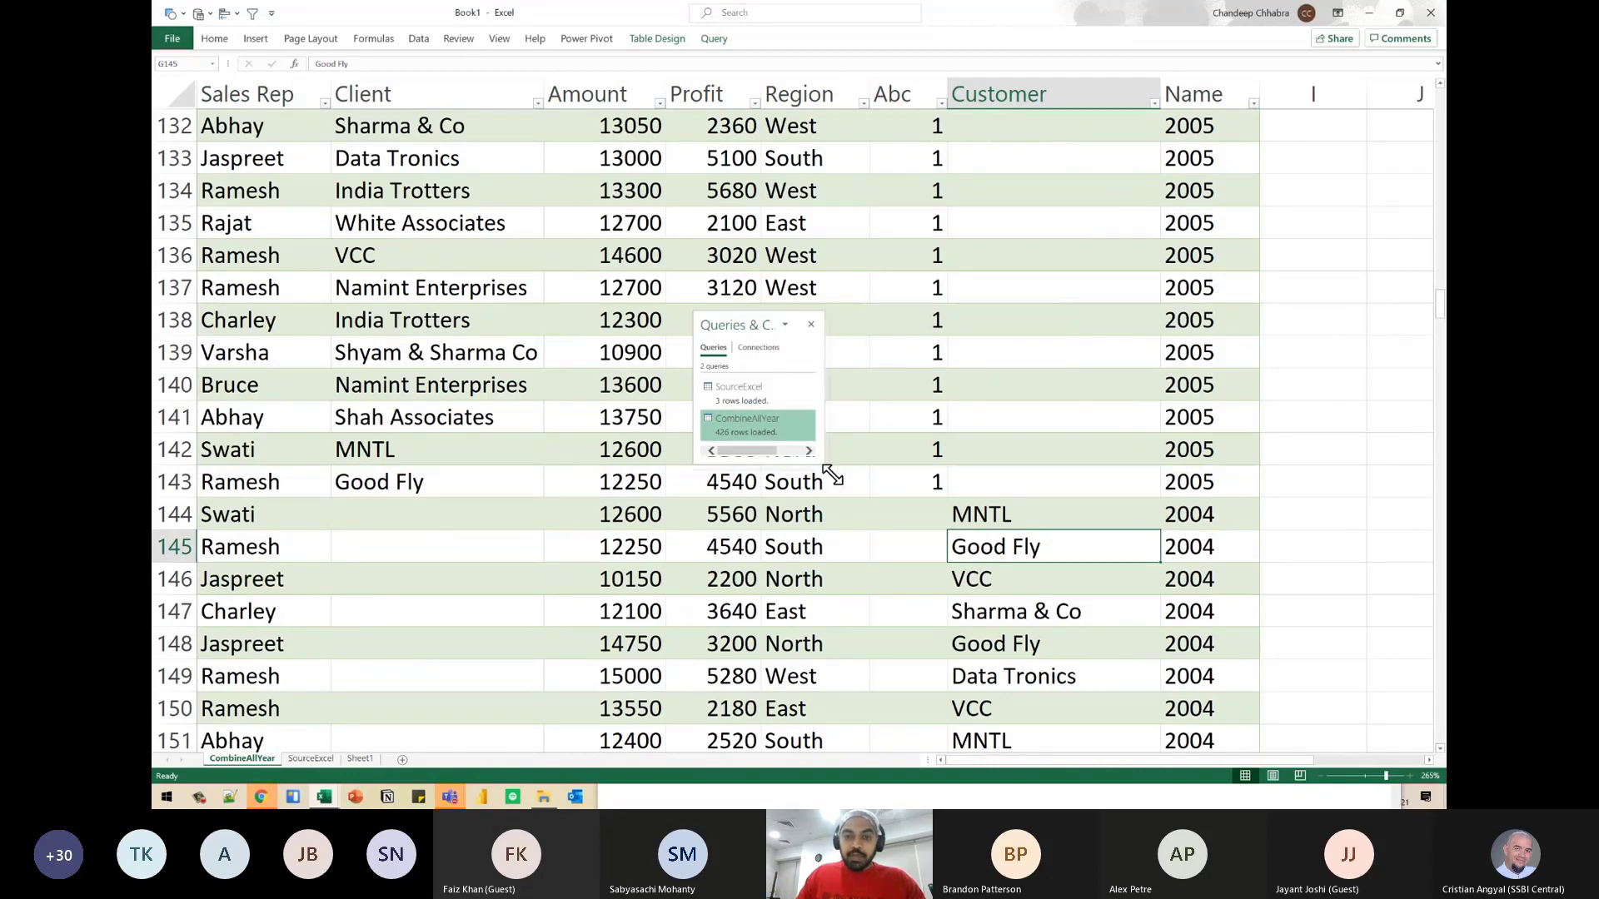
- Enlarge the Queries & Connections pane, move it clear of the combined data and open the CombineAllYear query for editing
{"action": "left_click_drag", "start_coordinate": [824, 462], "coordinate": [878, 557]}
{"action": "left_click_drag", "start_coordinate": [781, 323], "coordinate": [1340, 246]}
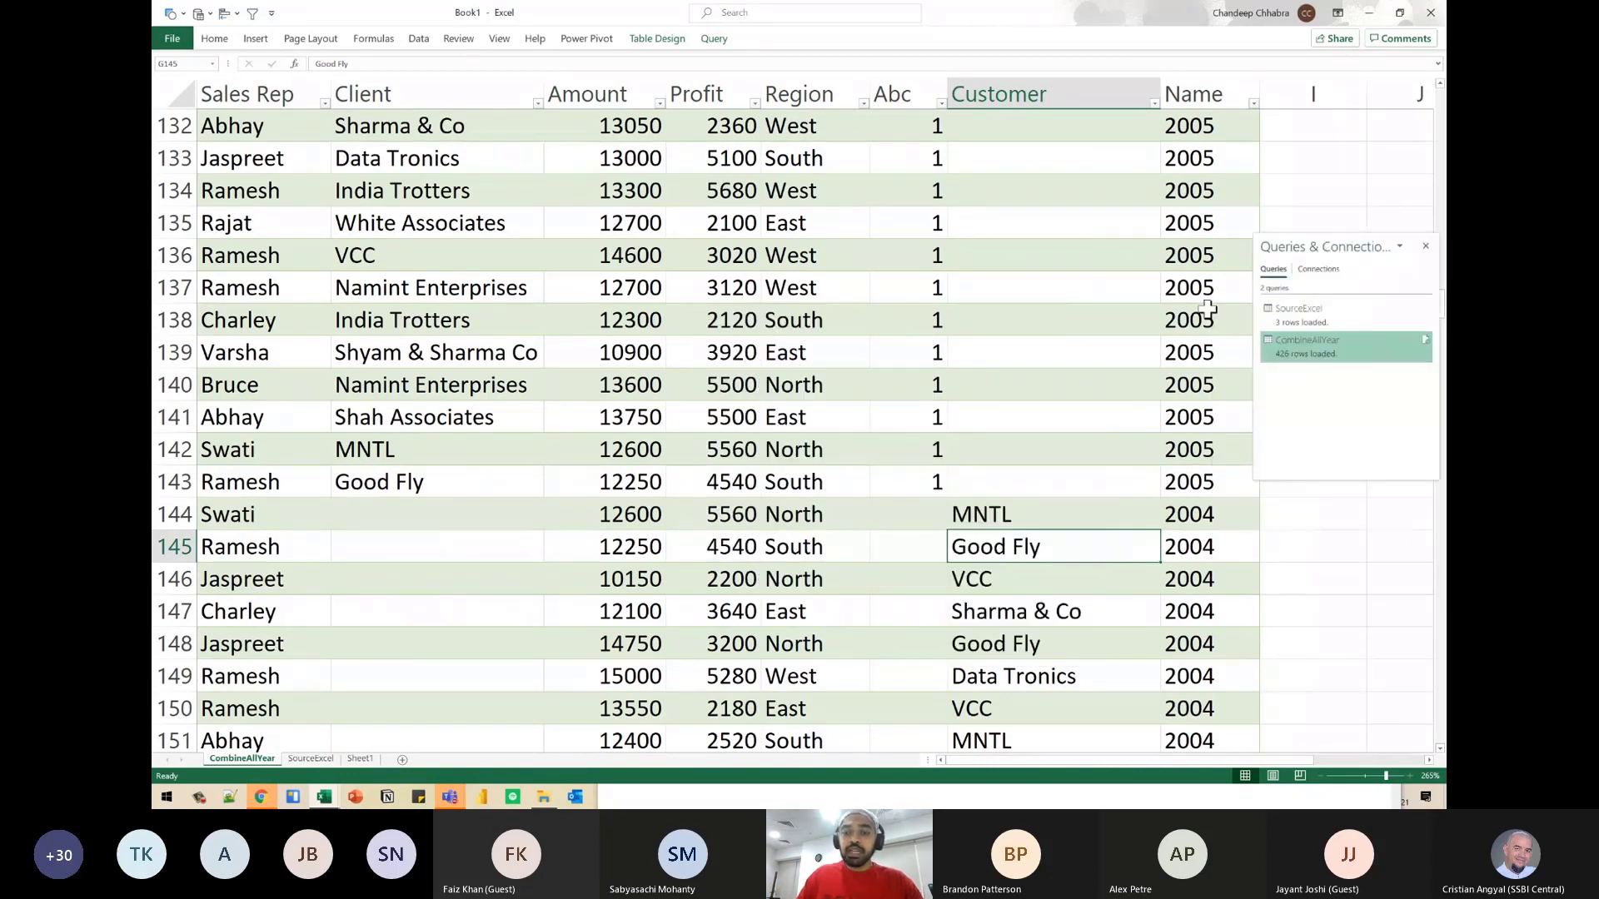
{"action": "left_click", "coordinate": [873, 474]}
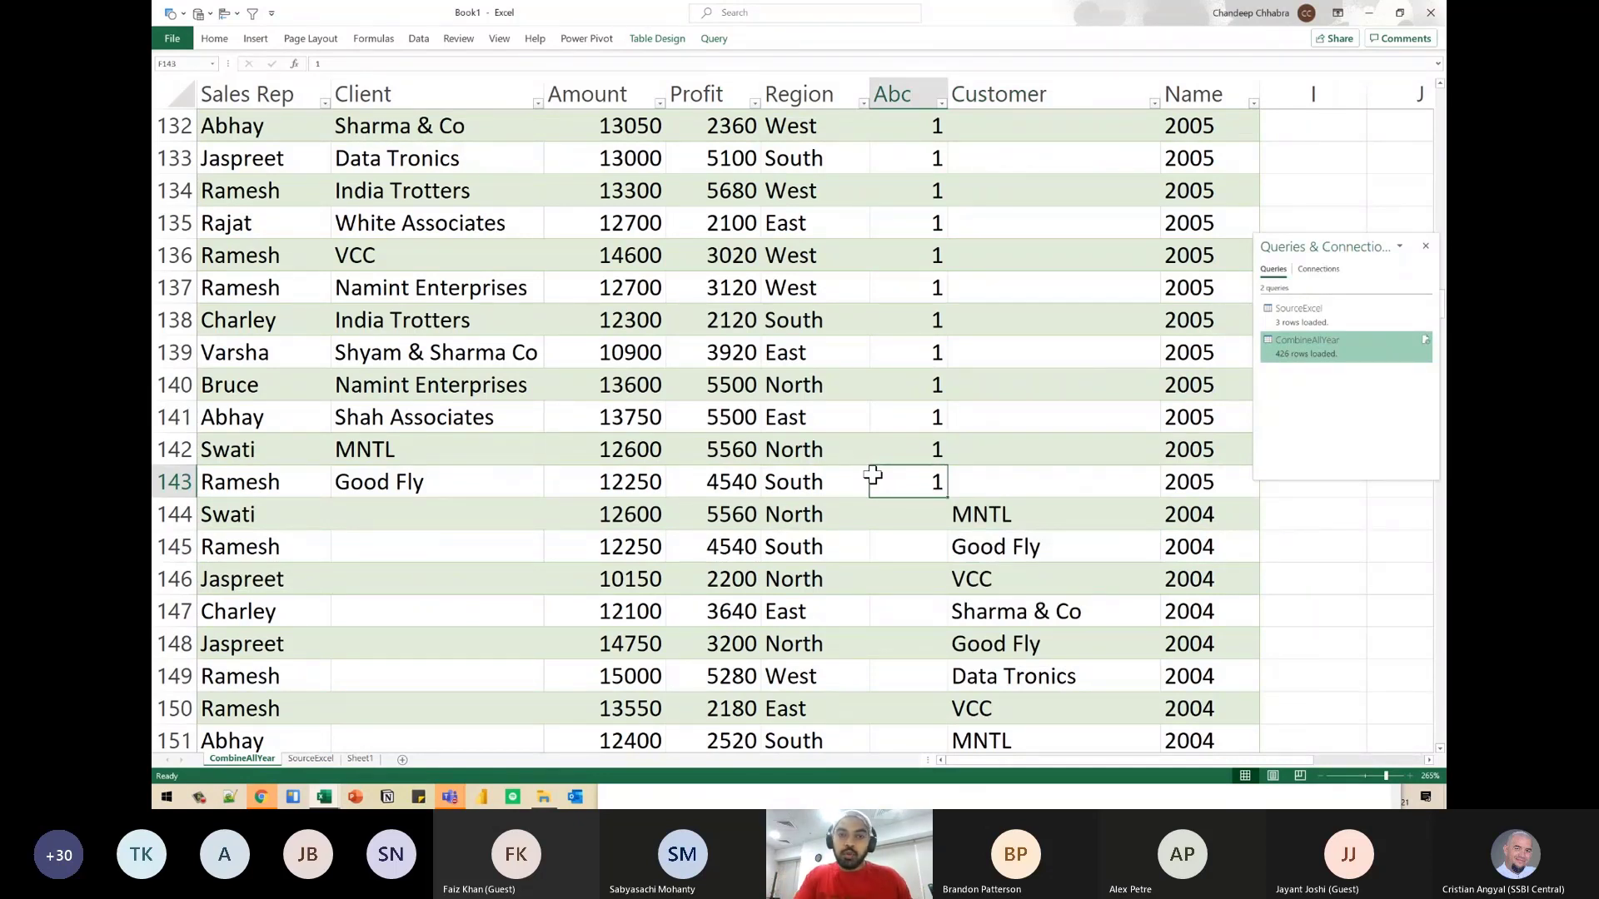
{"action": "double_click", "coordinate": [1313, 355]}
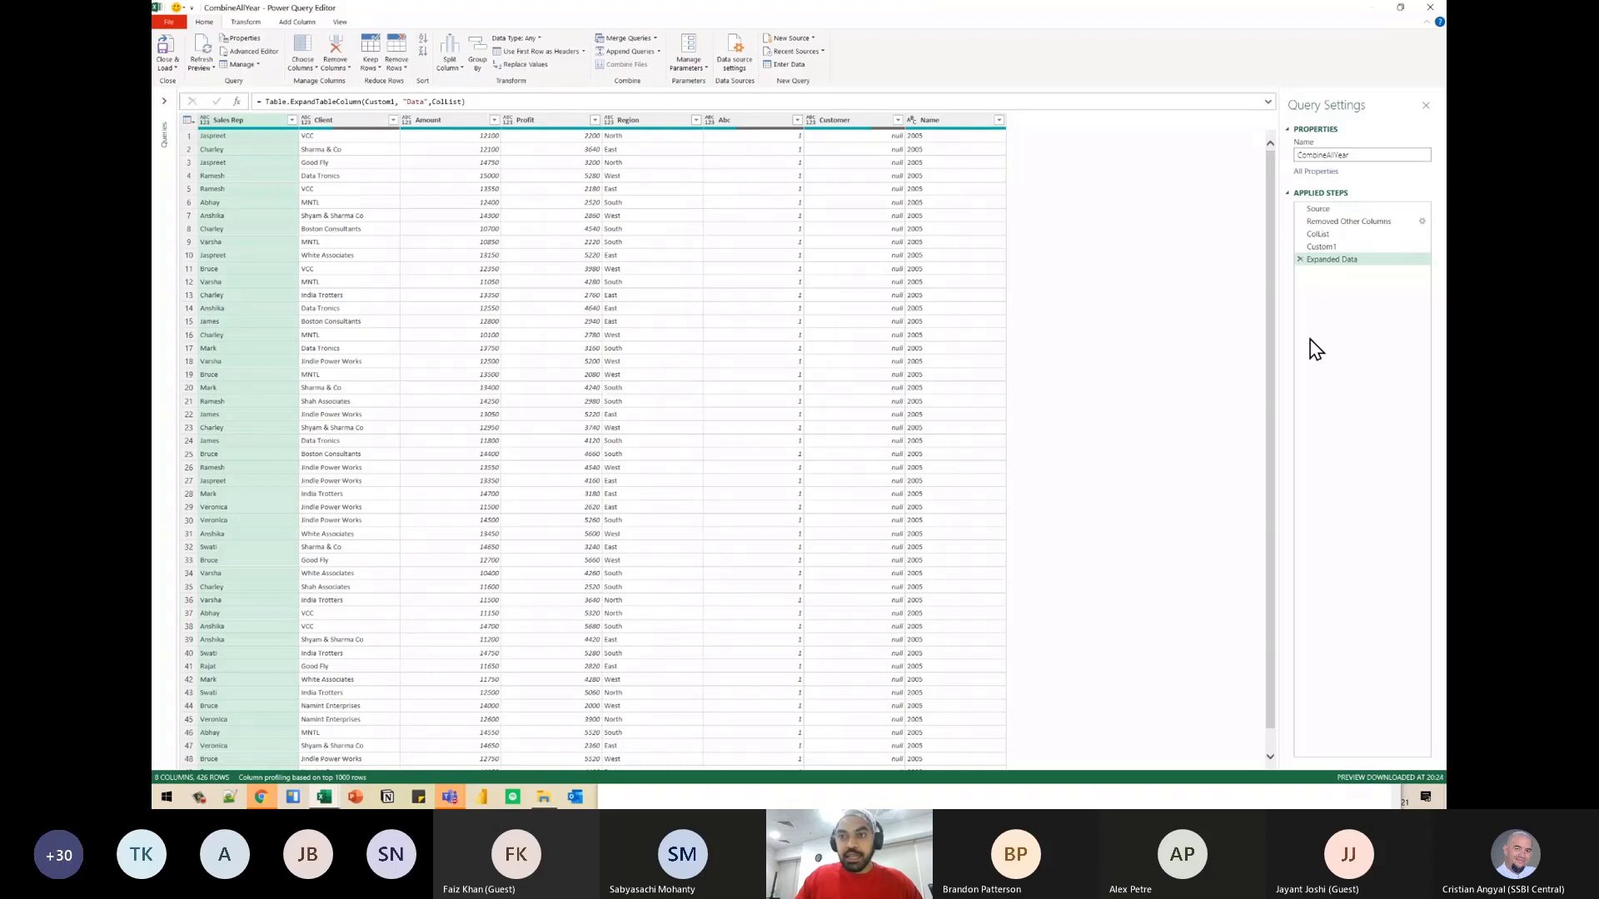
{"action": "left_click_drag", "start_coordinate": [1314, 249], "coordinate": [1318, 259]}
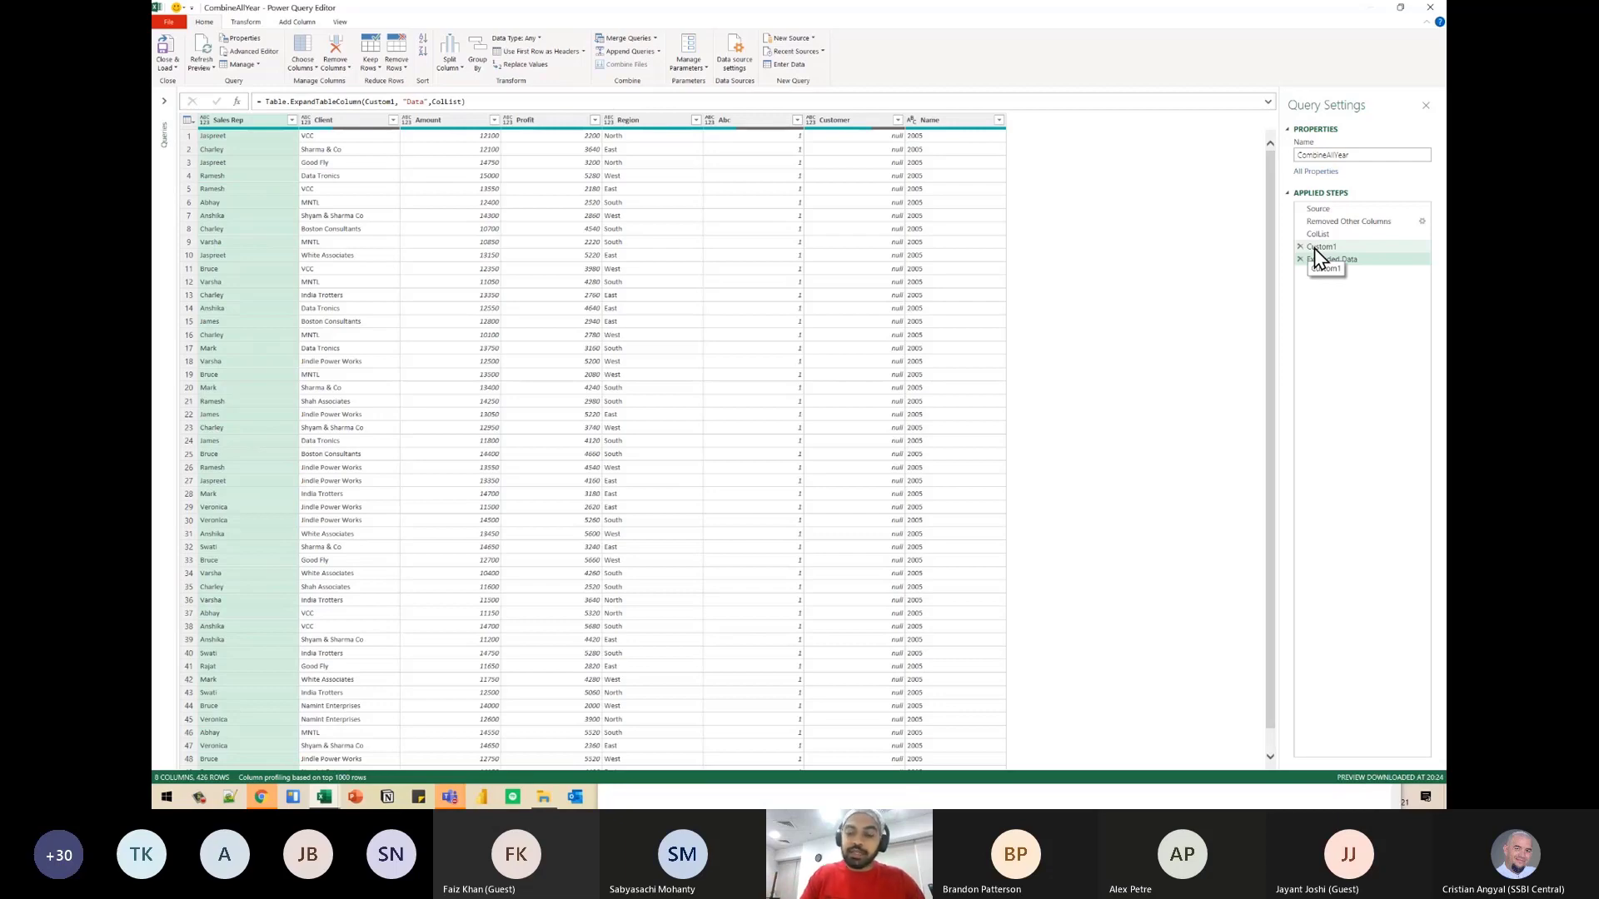
{"action": "key", "text": "ctrl+shift+plus"}
{"action": "key", "text": "ctrl+shift+plus"}
{"action": "key", "text": "ctrl+shift+plus"}
{"action": "key", "text": "ctrl+shift+plus"}
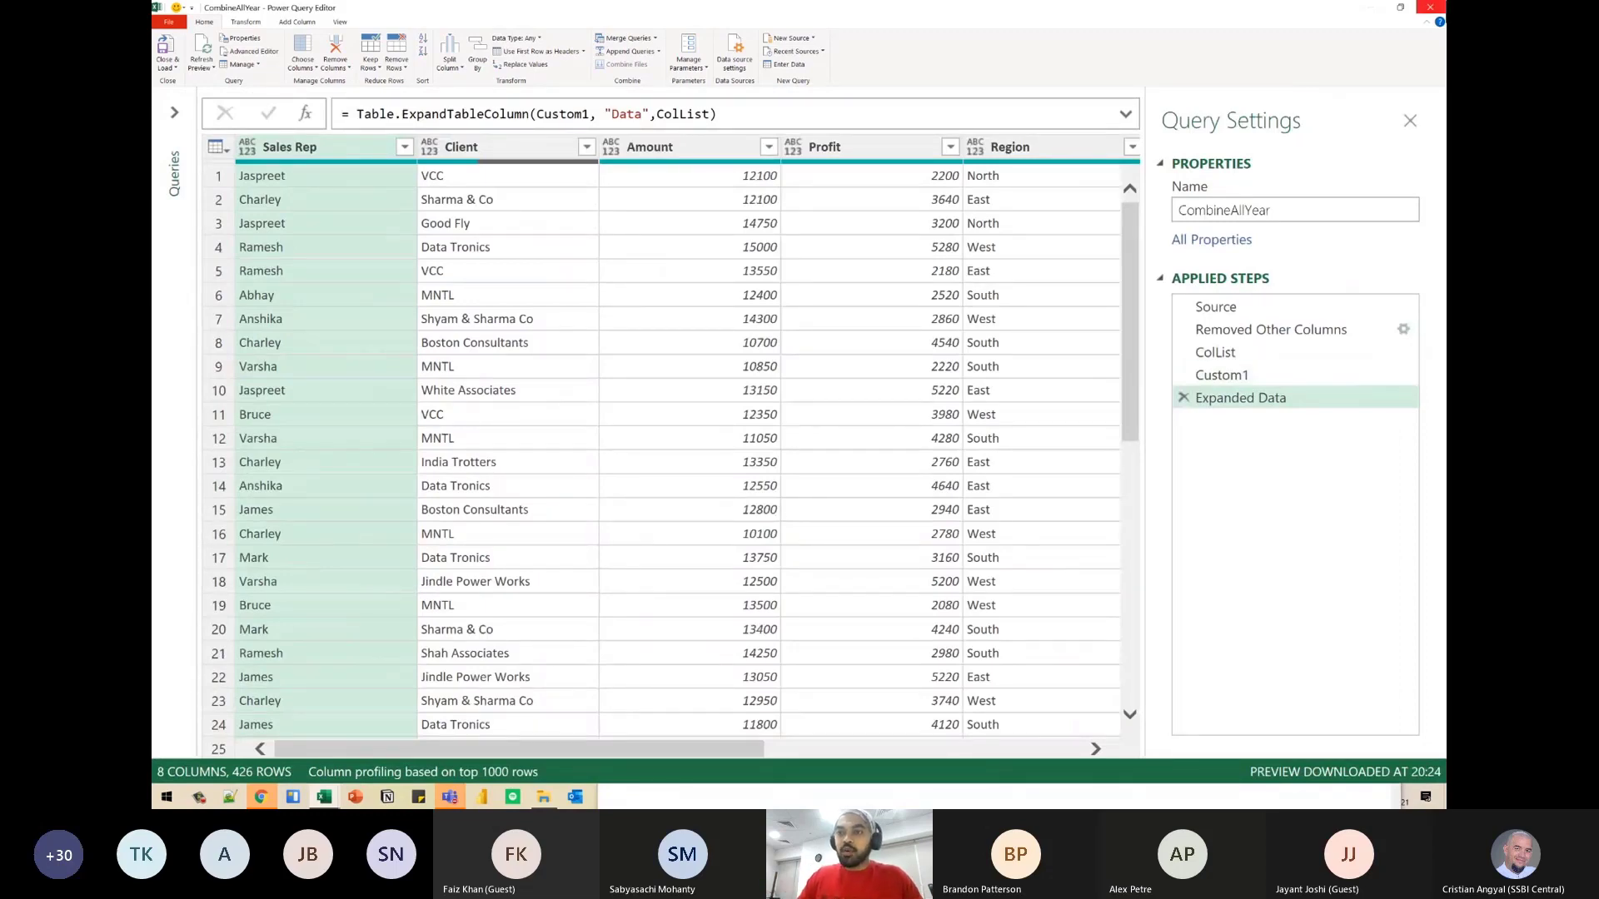
- Close the Power Query Editor, switch to the Data workbook and remove the Abc column from the 2005 sheet, returning to the Client header
{"action": "left_click", "coordinate": [1430, 8]}
{"action": "key", "text": "alt+Tab"}
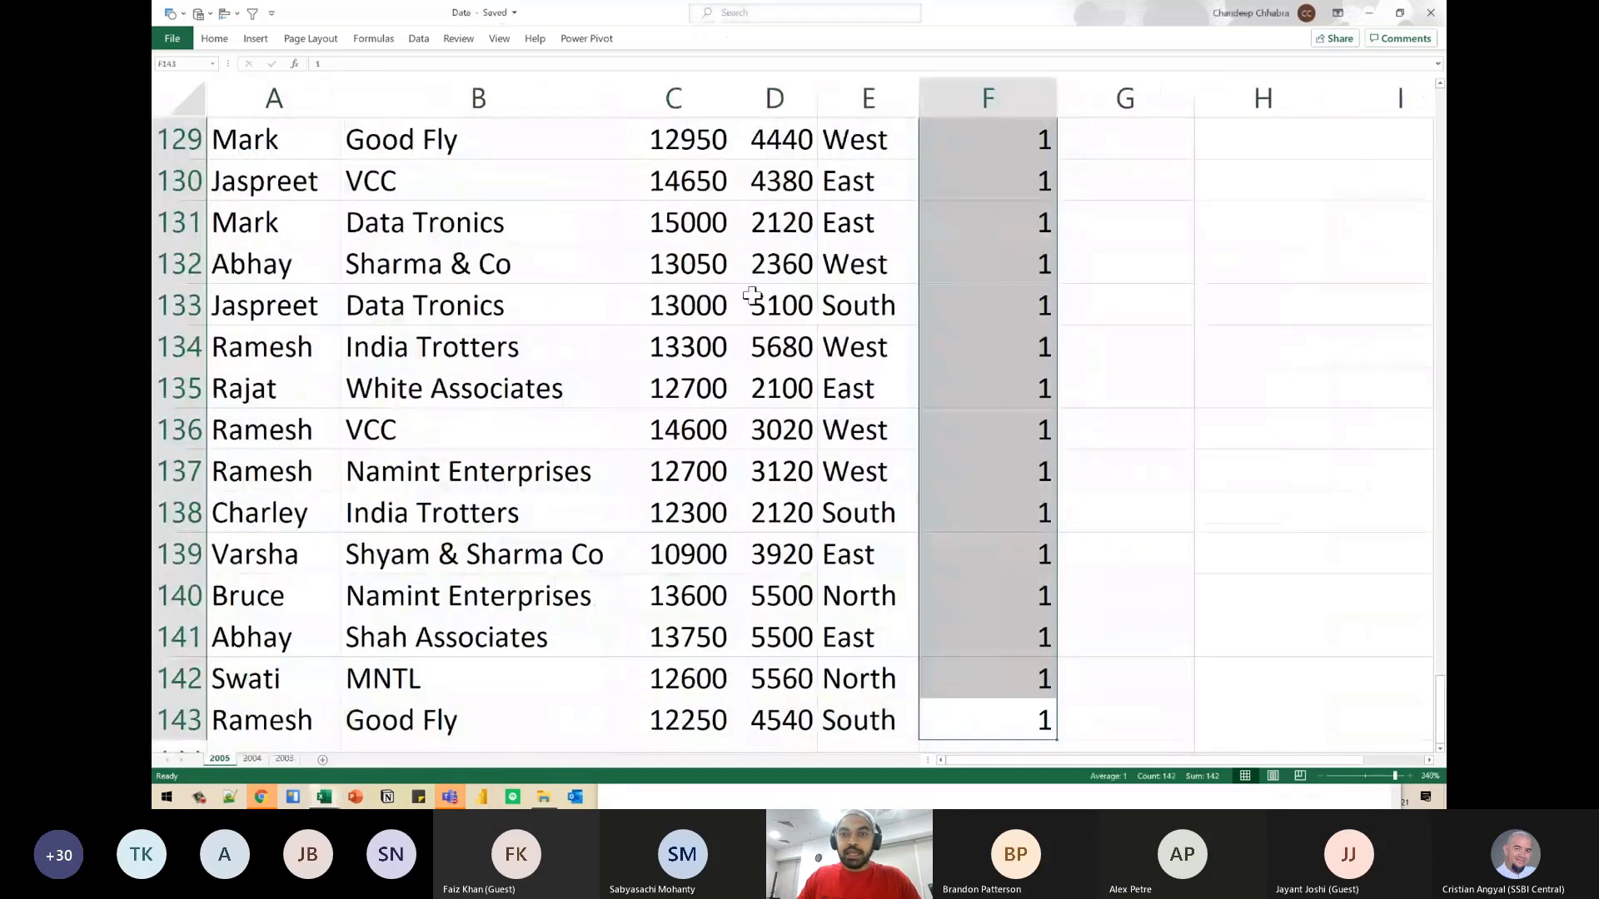
{"action": "key", "text": "Left"}
{"action": "key", "text": "Left"}
{"action": "key", "text": "ctrl+Up"}
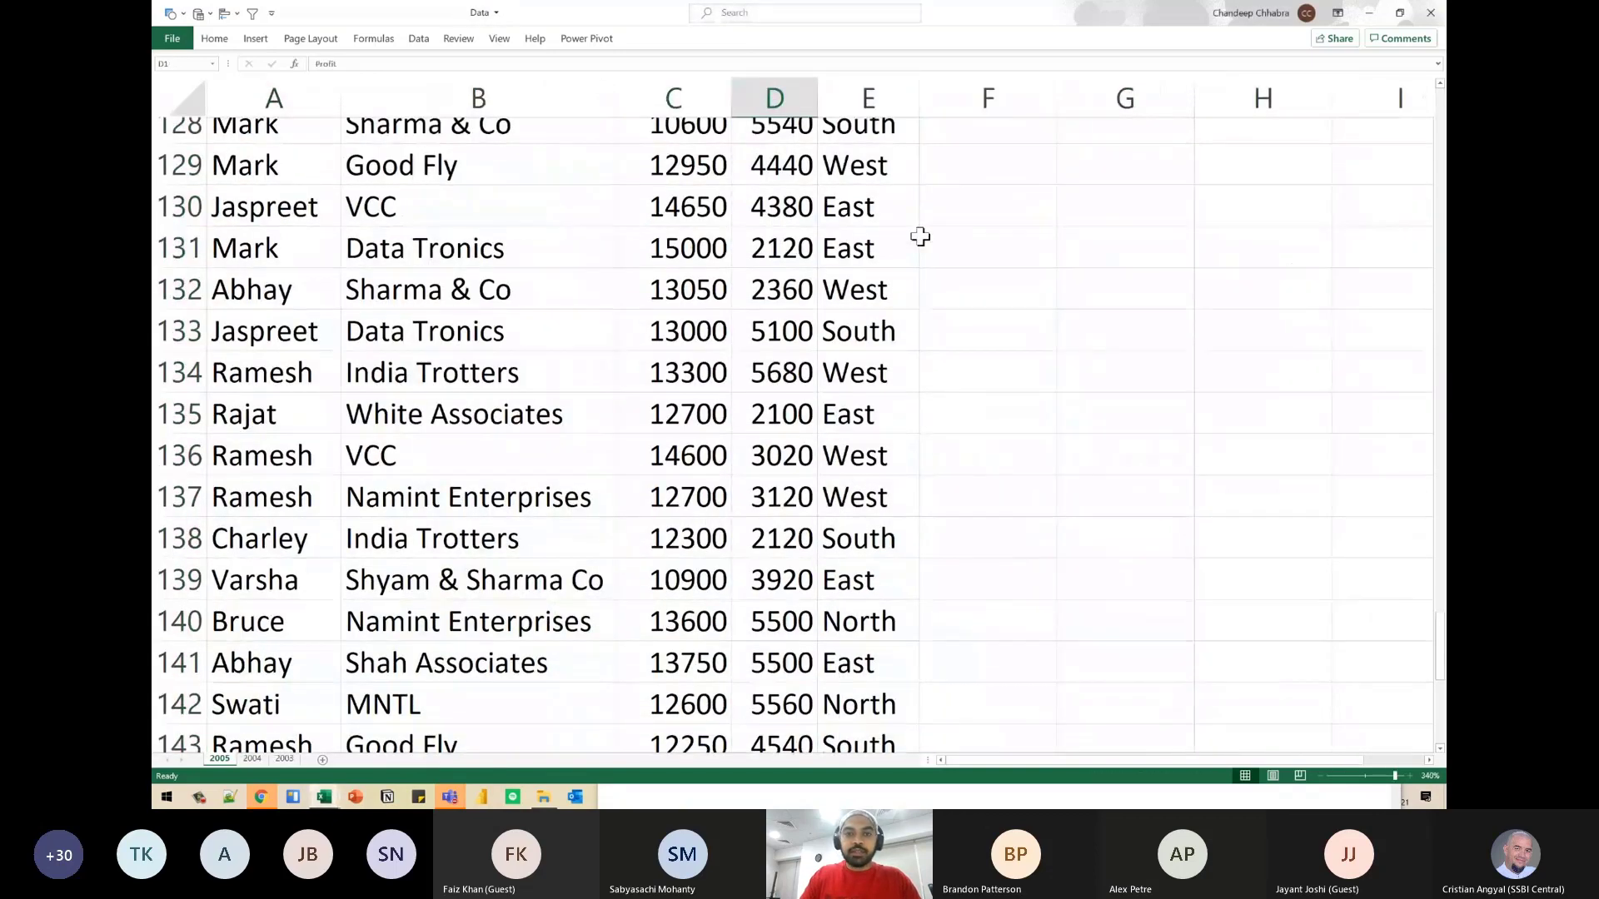
{"action": "key", "text": "Left"}
{"action": "key", "text": "Left"}
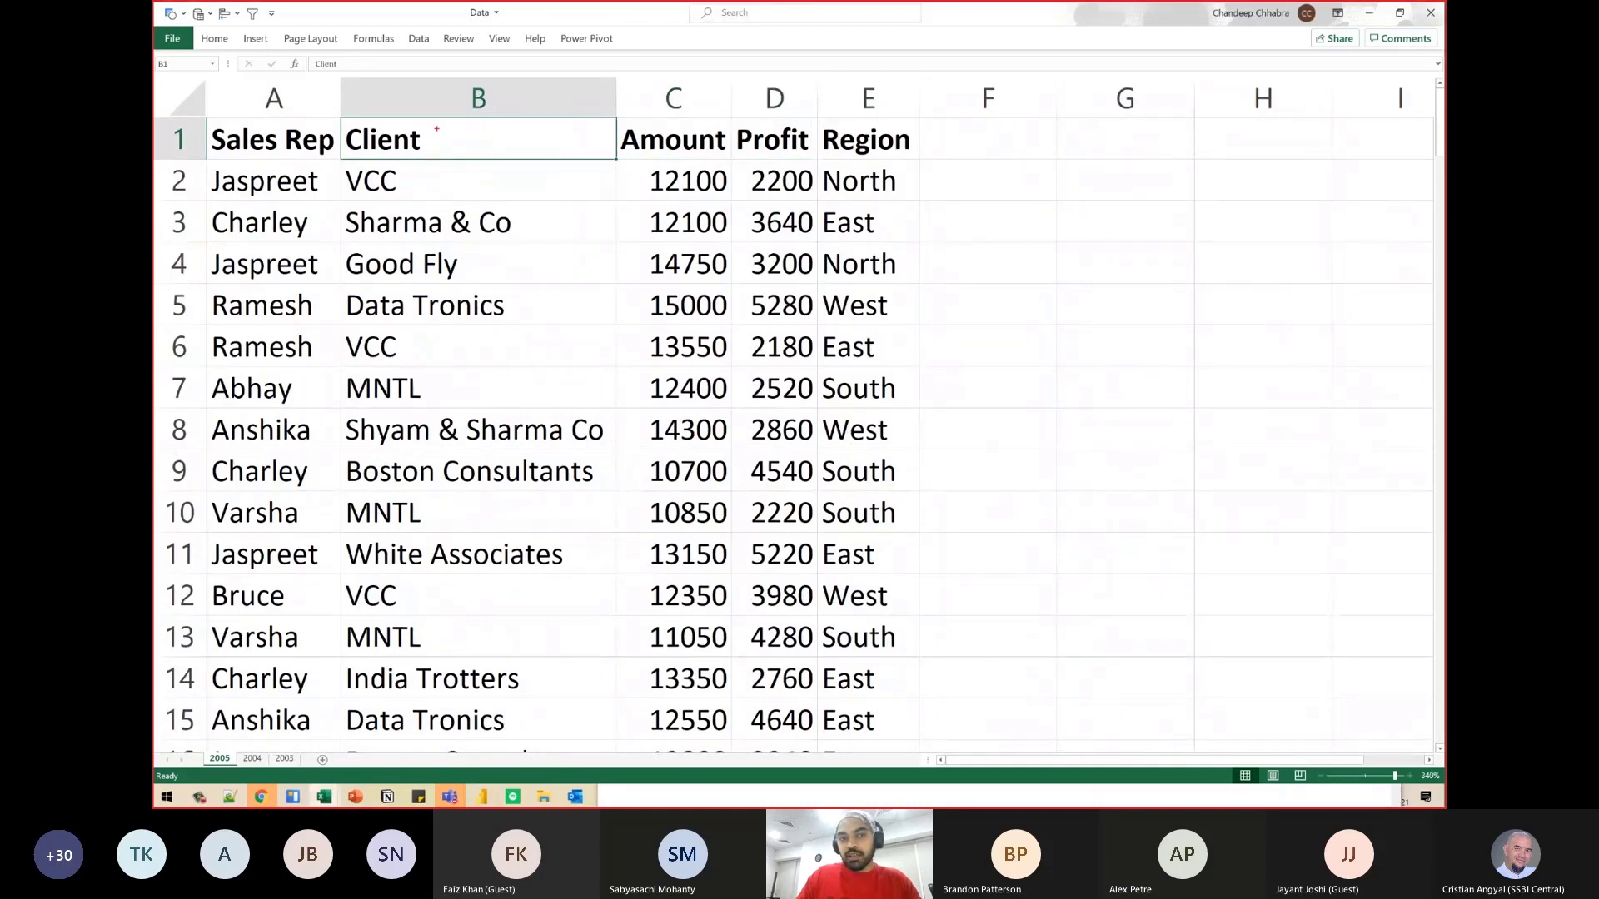
{"action": "mouse_move", "coordinate": [446, 132]}
{"action": "left_mouse_down"}
{"action": "mouse_move", "coordinate": [373, 95]}
{"action": "mouse_move", "coordinate": [345, 157]}
{"action": "mouse_move", "coordinate": [435, 159]}
{"action": "mouse_move", "coordinate": [450, 106]}
{"action": "left_mouse_up"}
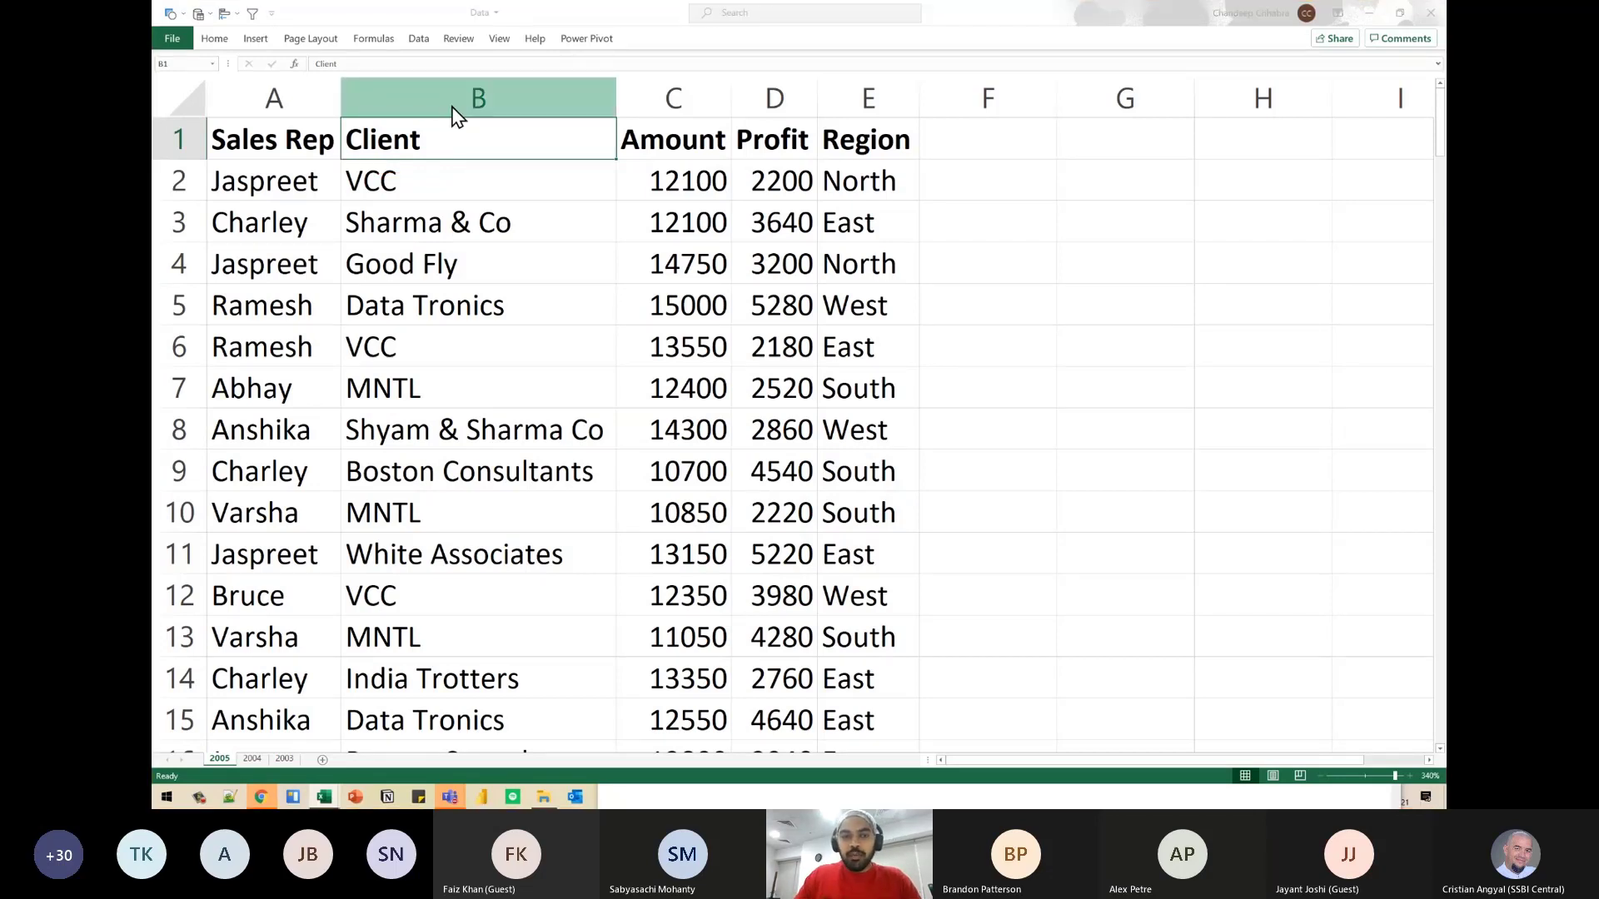
- Switch back to Book1 and refresh the CombineAllYear table, revisiting the Data workbook briefly before refreshing again
{"action": "key", "text": "alt+Tab"}
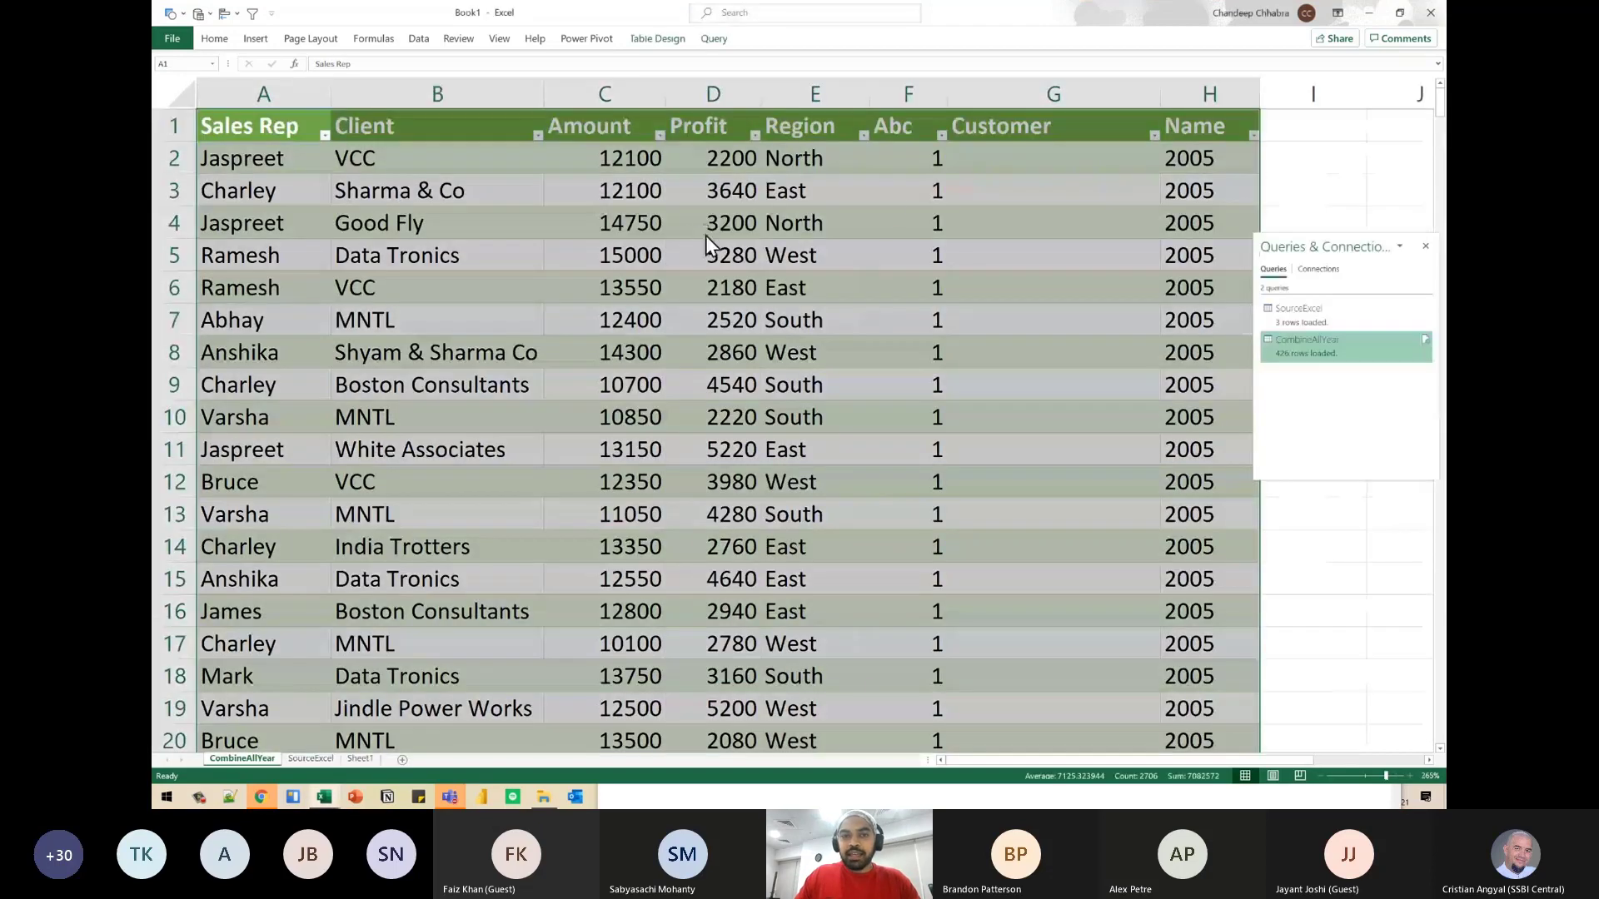
{"action": "right_click", "coordinate": [703, 234]}
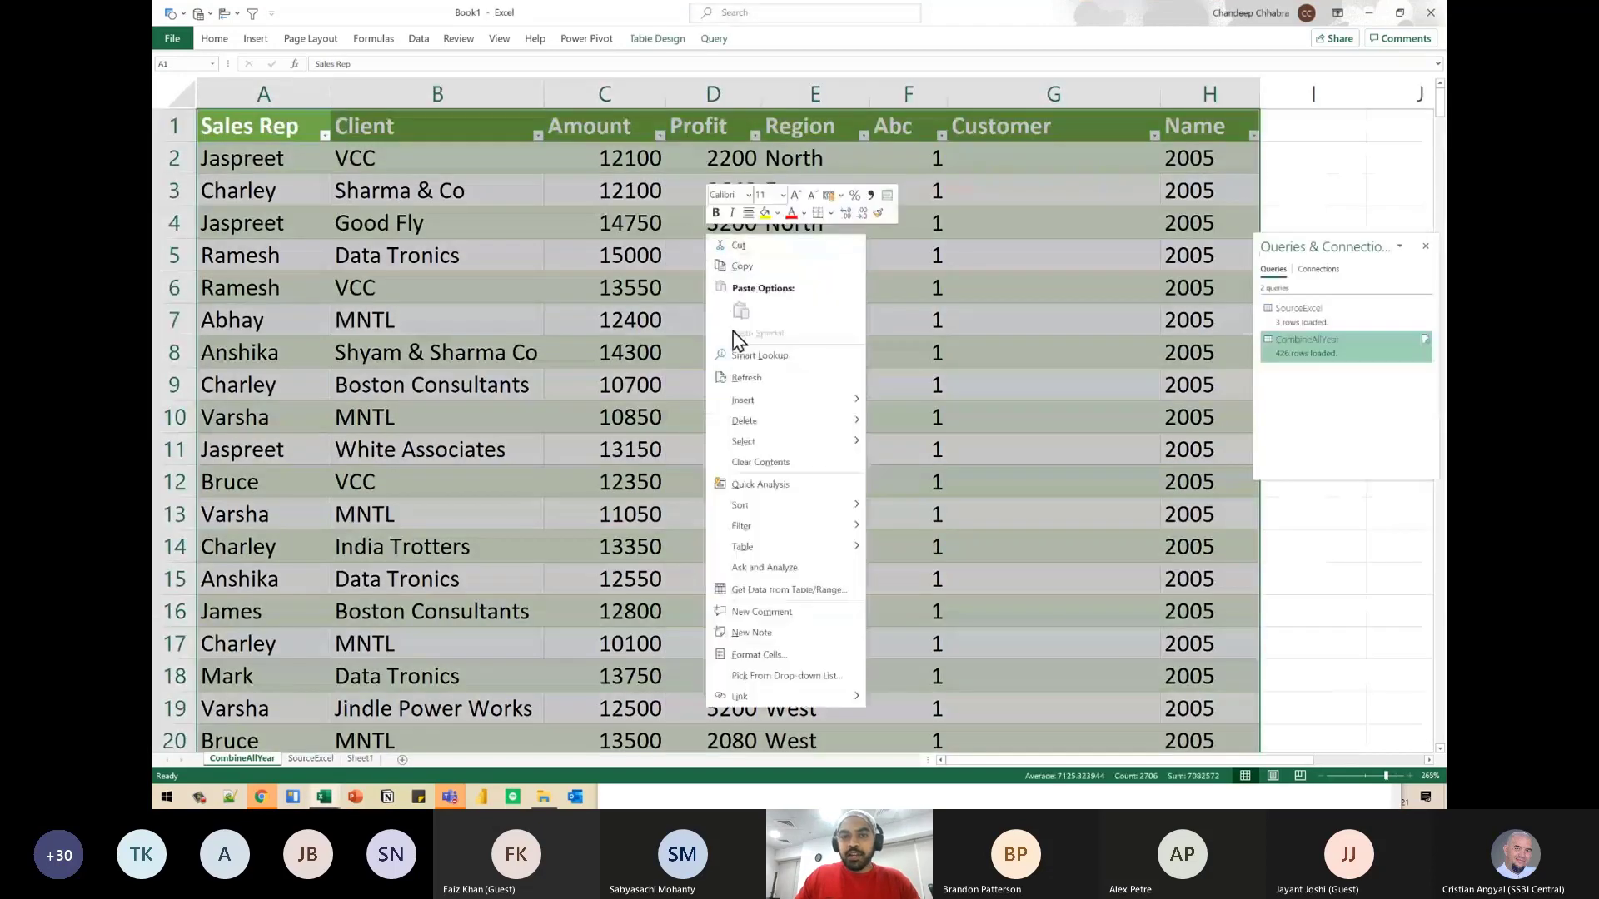
{"action": "left_click", "coordinate": [739, 383]}
{"action": "right_click", "coordinate": [863, 225]}
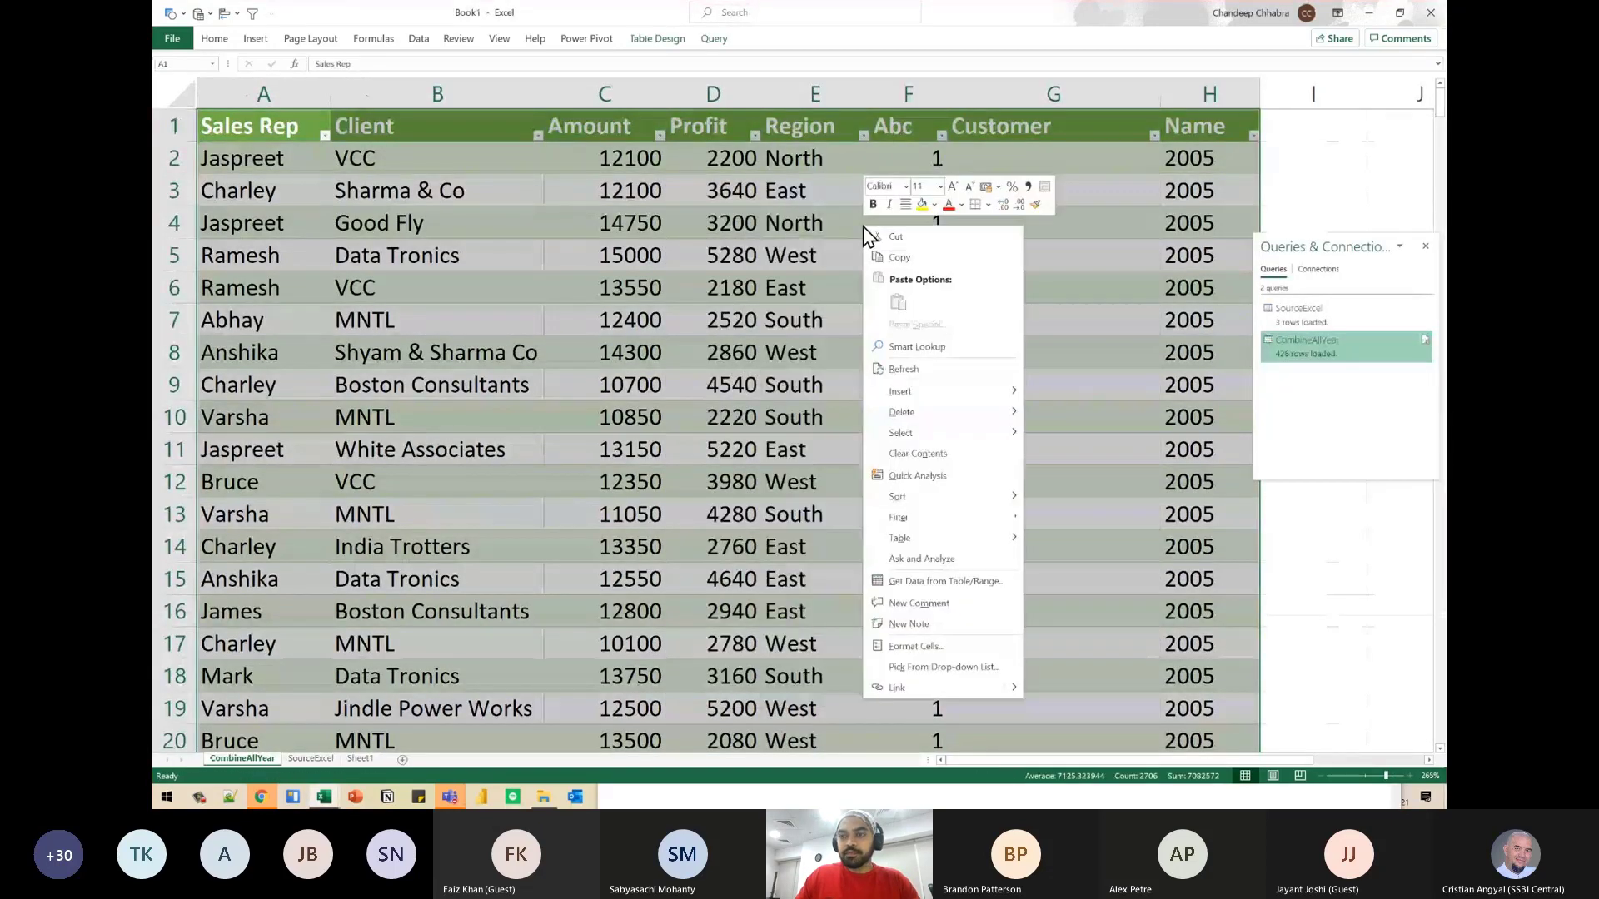
{"action": "left_click", "coordinate": [799, 240]}
{"action": "key", "text": "alt+Tab"}
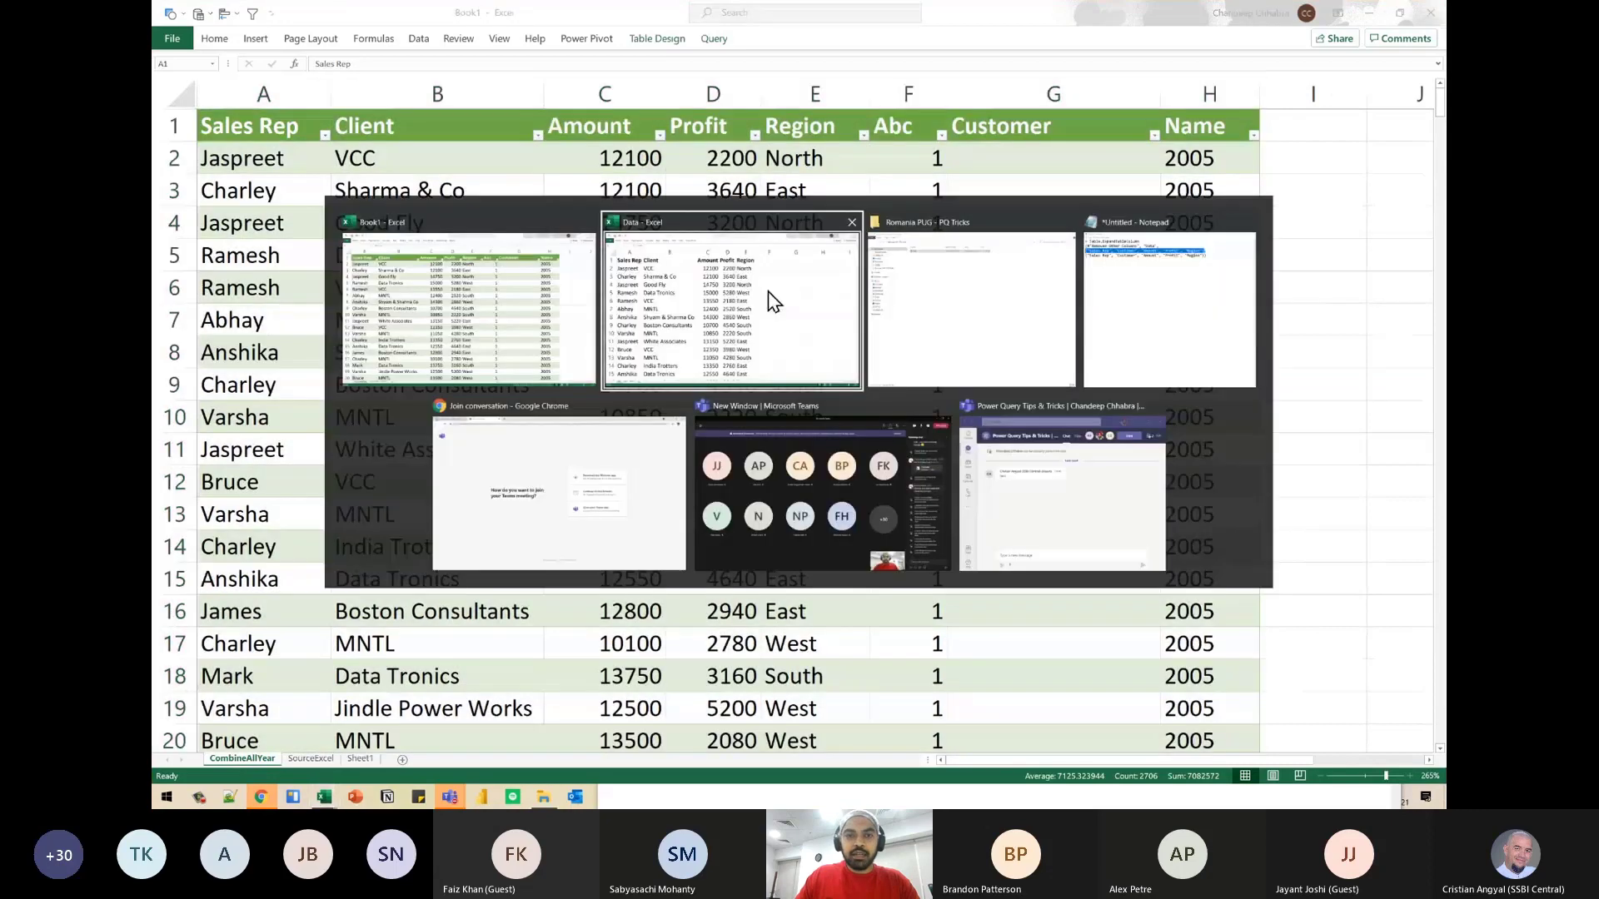
{"action": "key", "text": "alt+Tab"}
{"action": "right_click", "coordinate": [790, 225]}
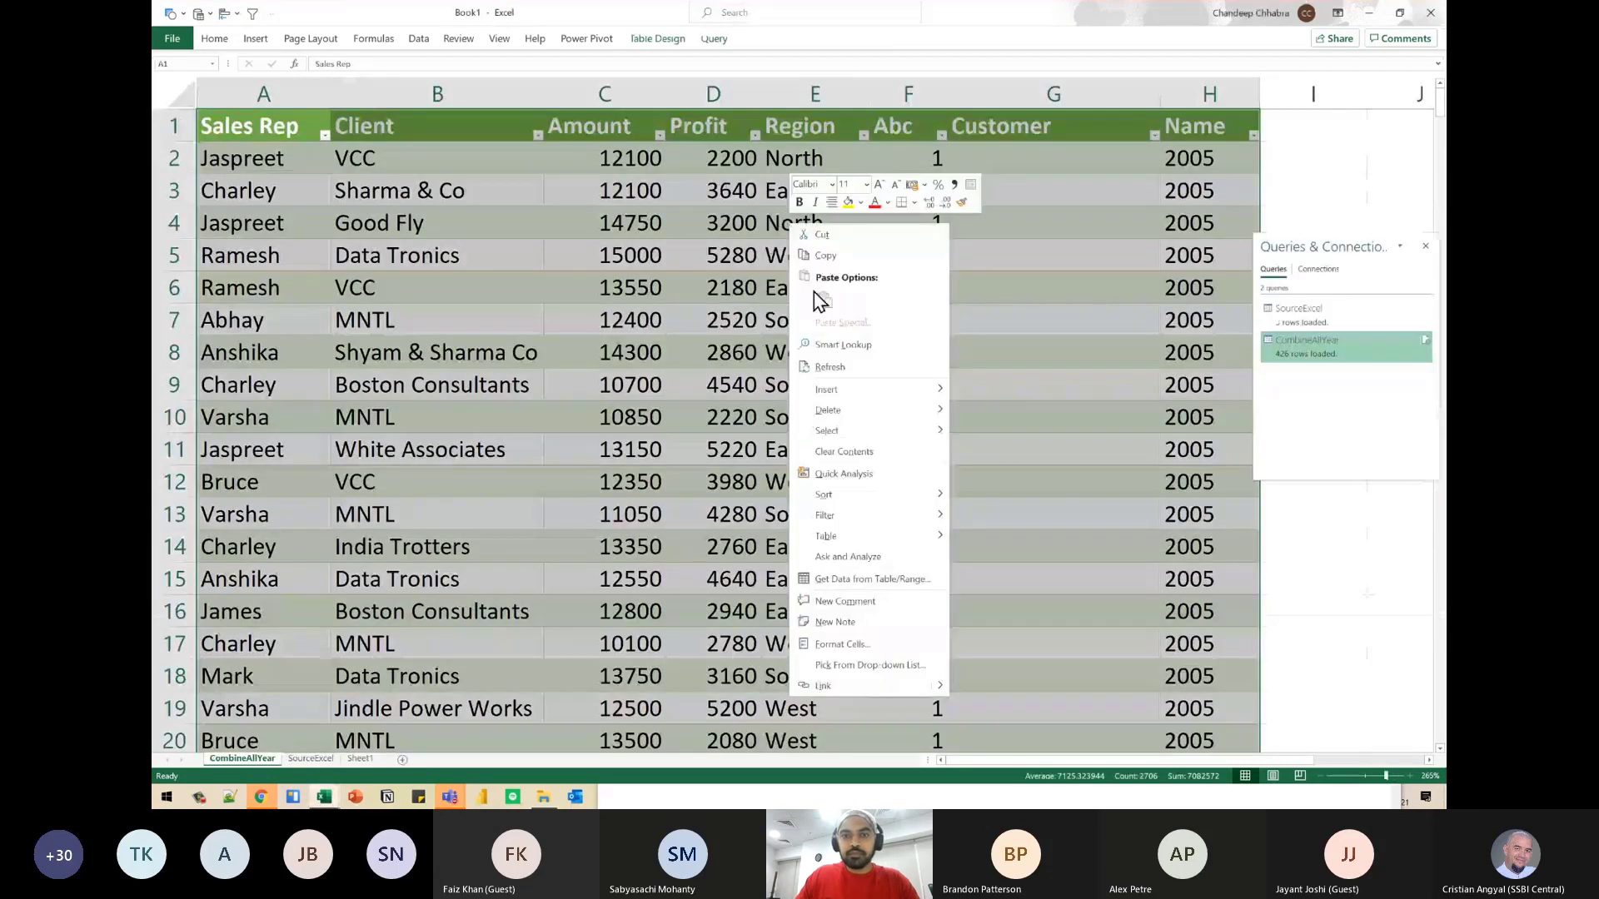
{"action": "left_click", "coordinate": [821, 350]}
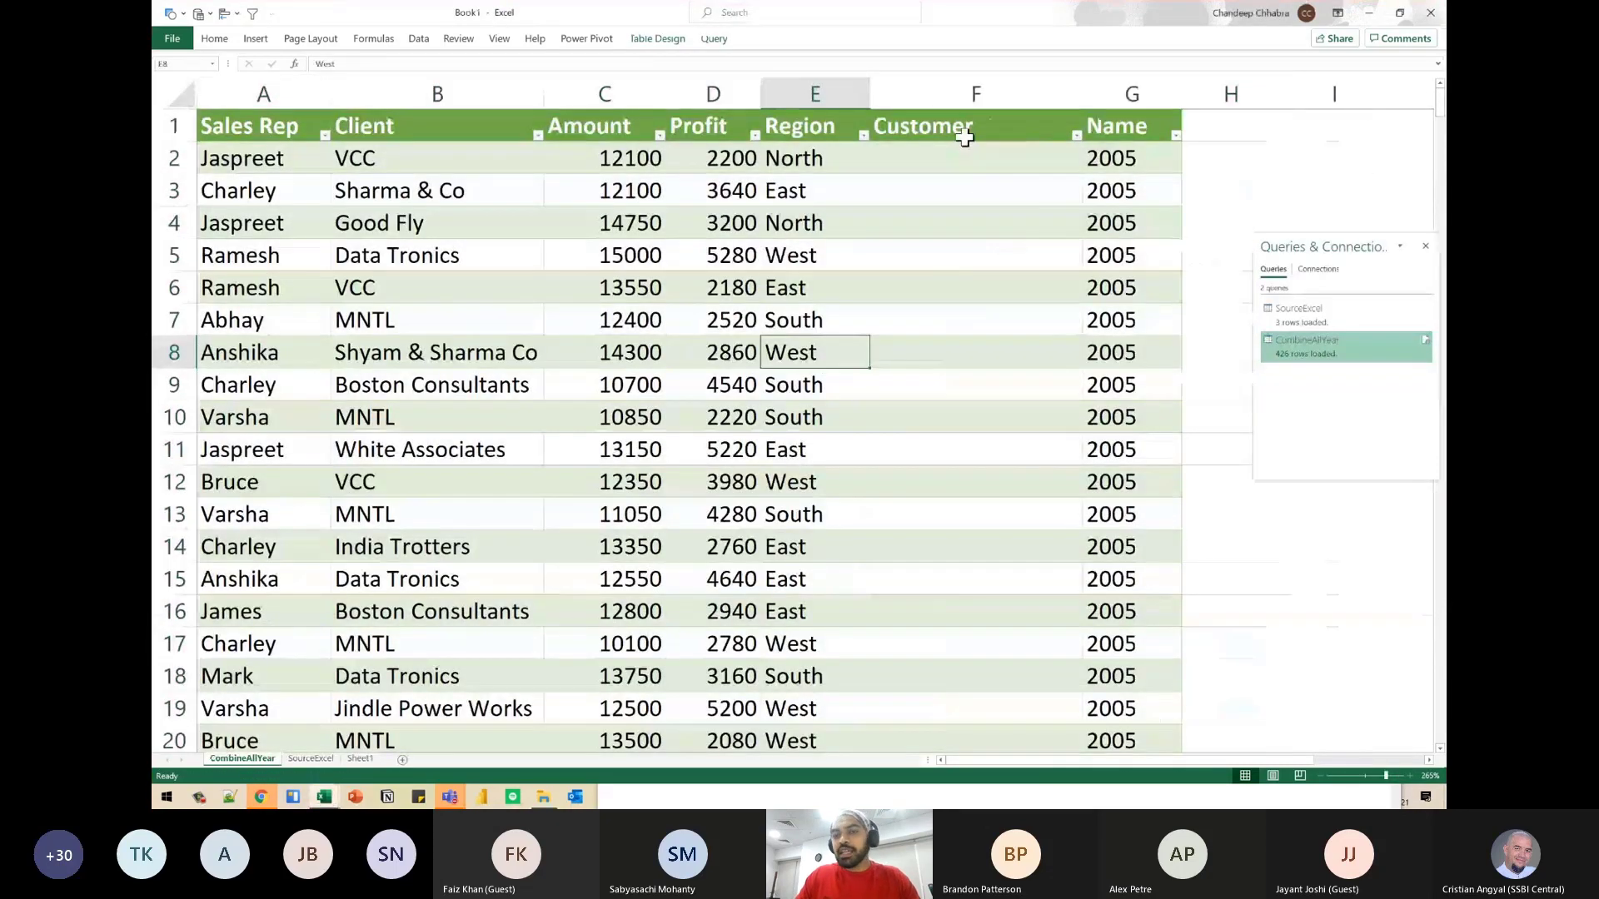
- Compare the Client and Customer columns across the 2005 rows of the combined table
{"action": "left_click_drag", "start_coordinate": [963, 130], "coordinate": [974, 422]}
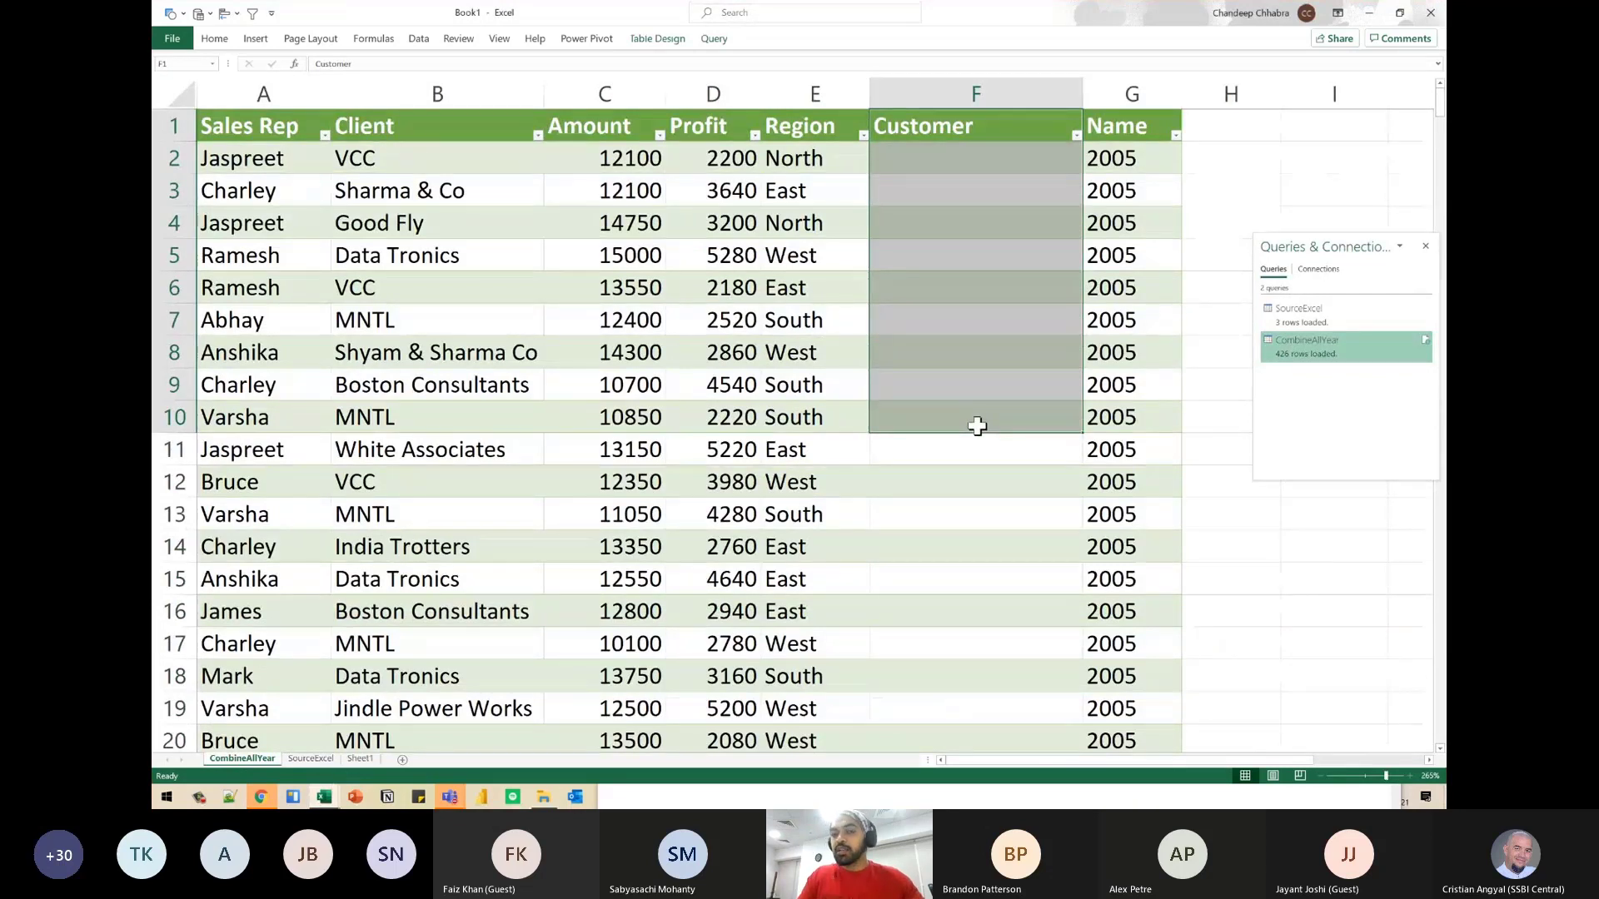
{"action": "left_click", "coordinate": [951, 226]}
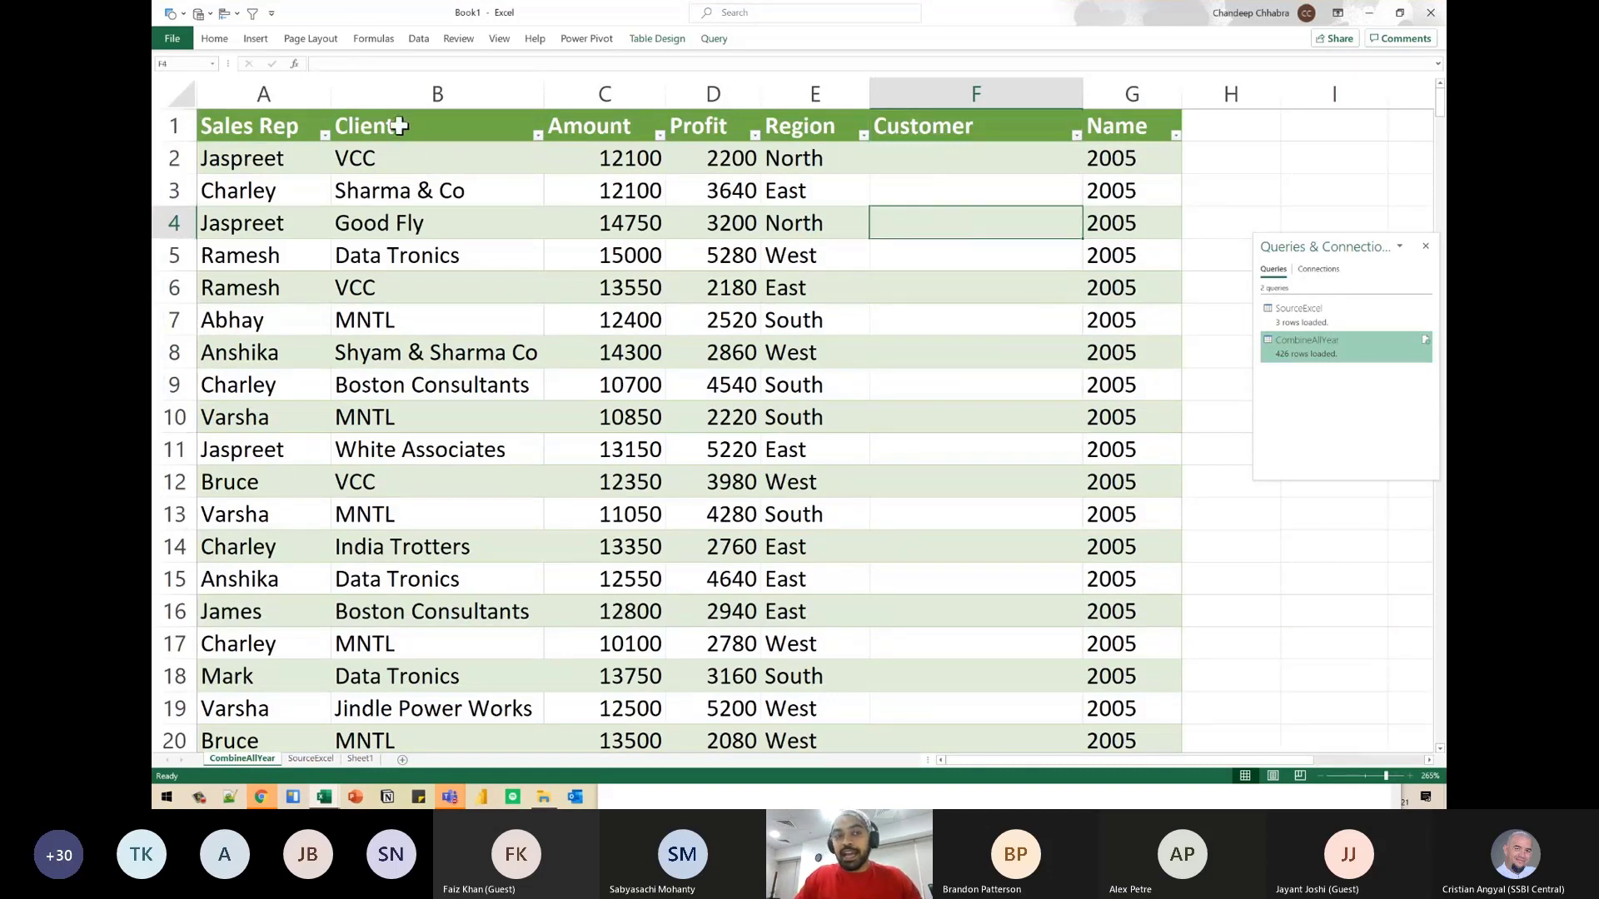
{"action": "left_click_drag", "start_coordinate": [399, 131], "coordinate": [398, 250]}
{"action": "left_click_drag", "start_coordinate": [953, 125], "coordinate": [957, 346]}
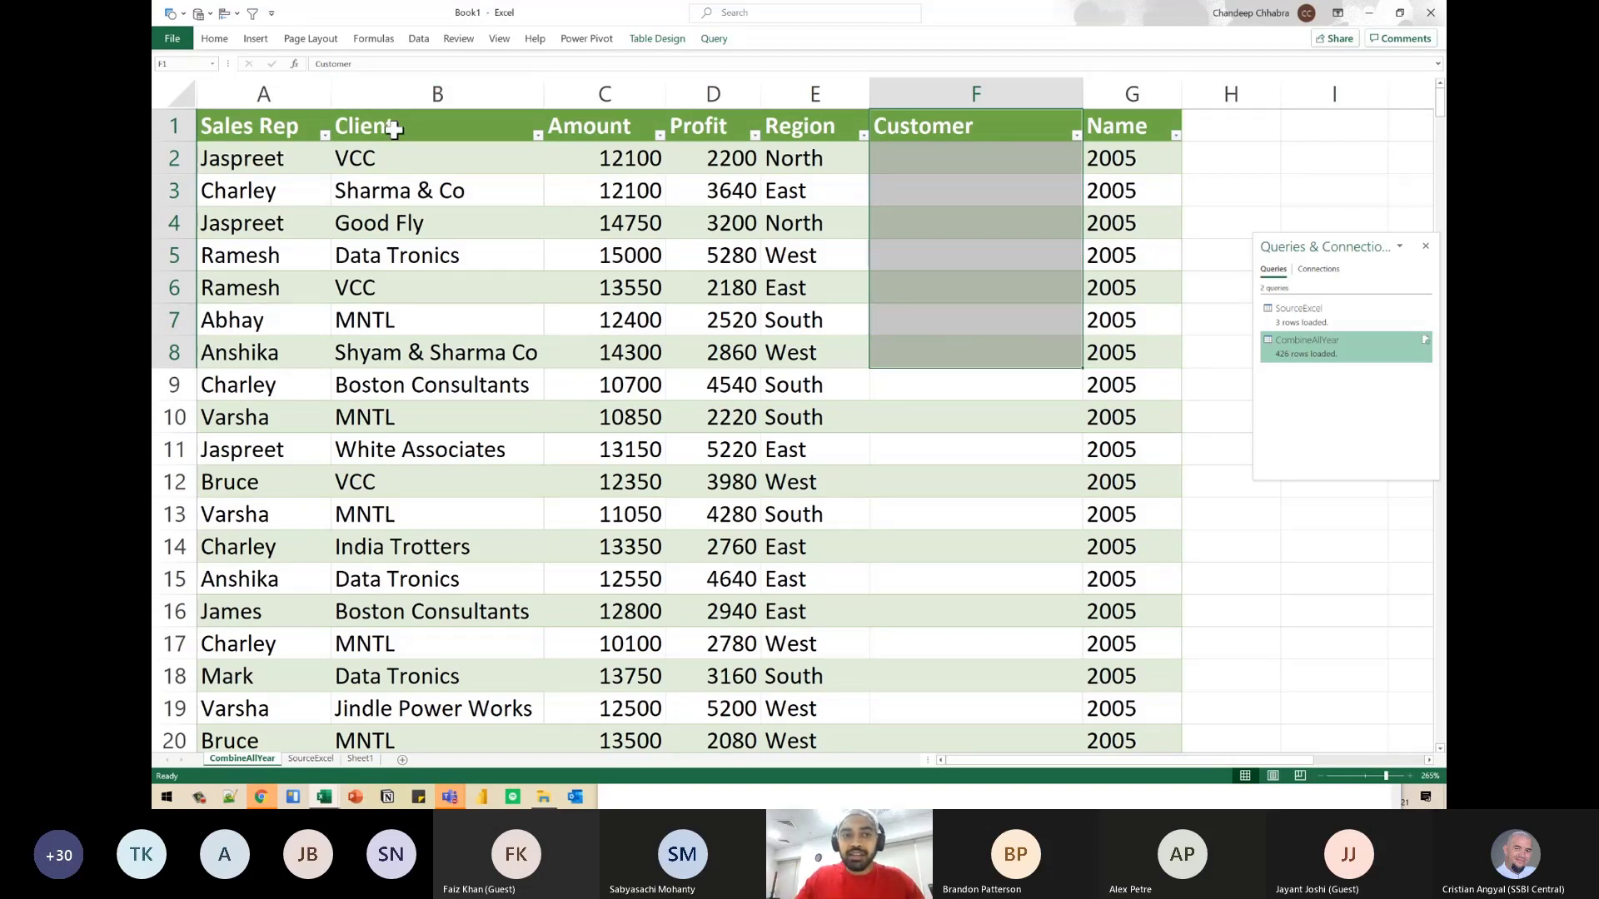
{"action": "left_click", "coordinate": [395, 130]}
{"action": "left_click", "coordinate": [975, 130]}
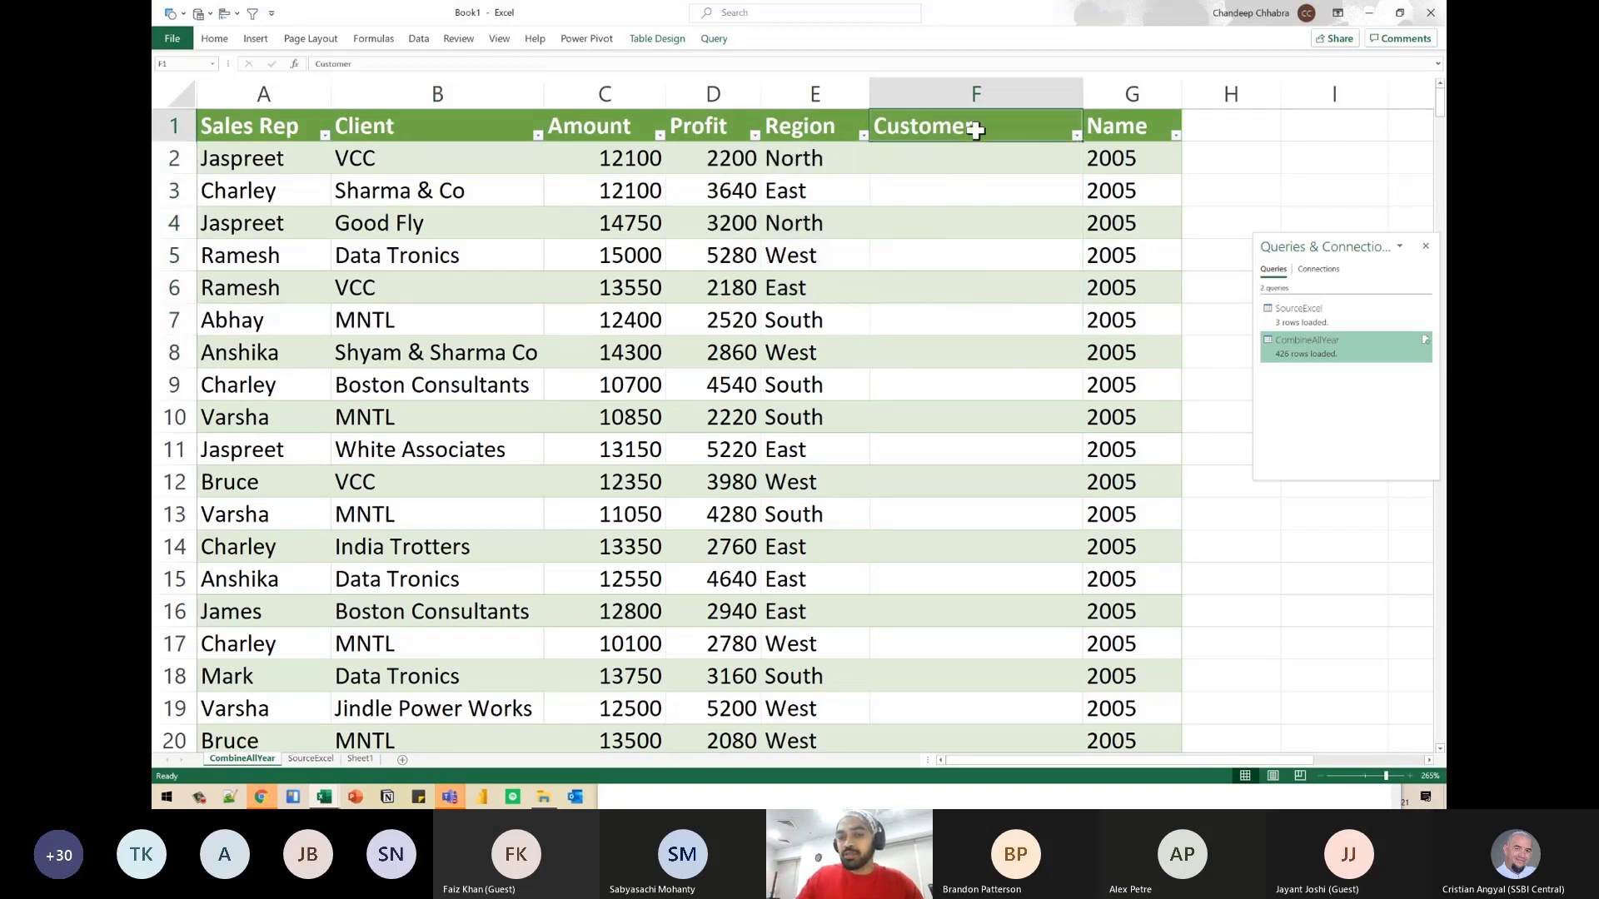
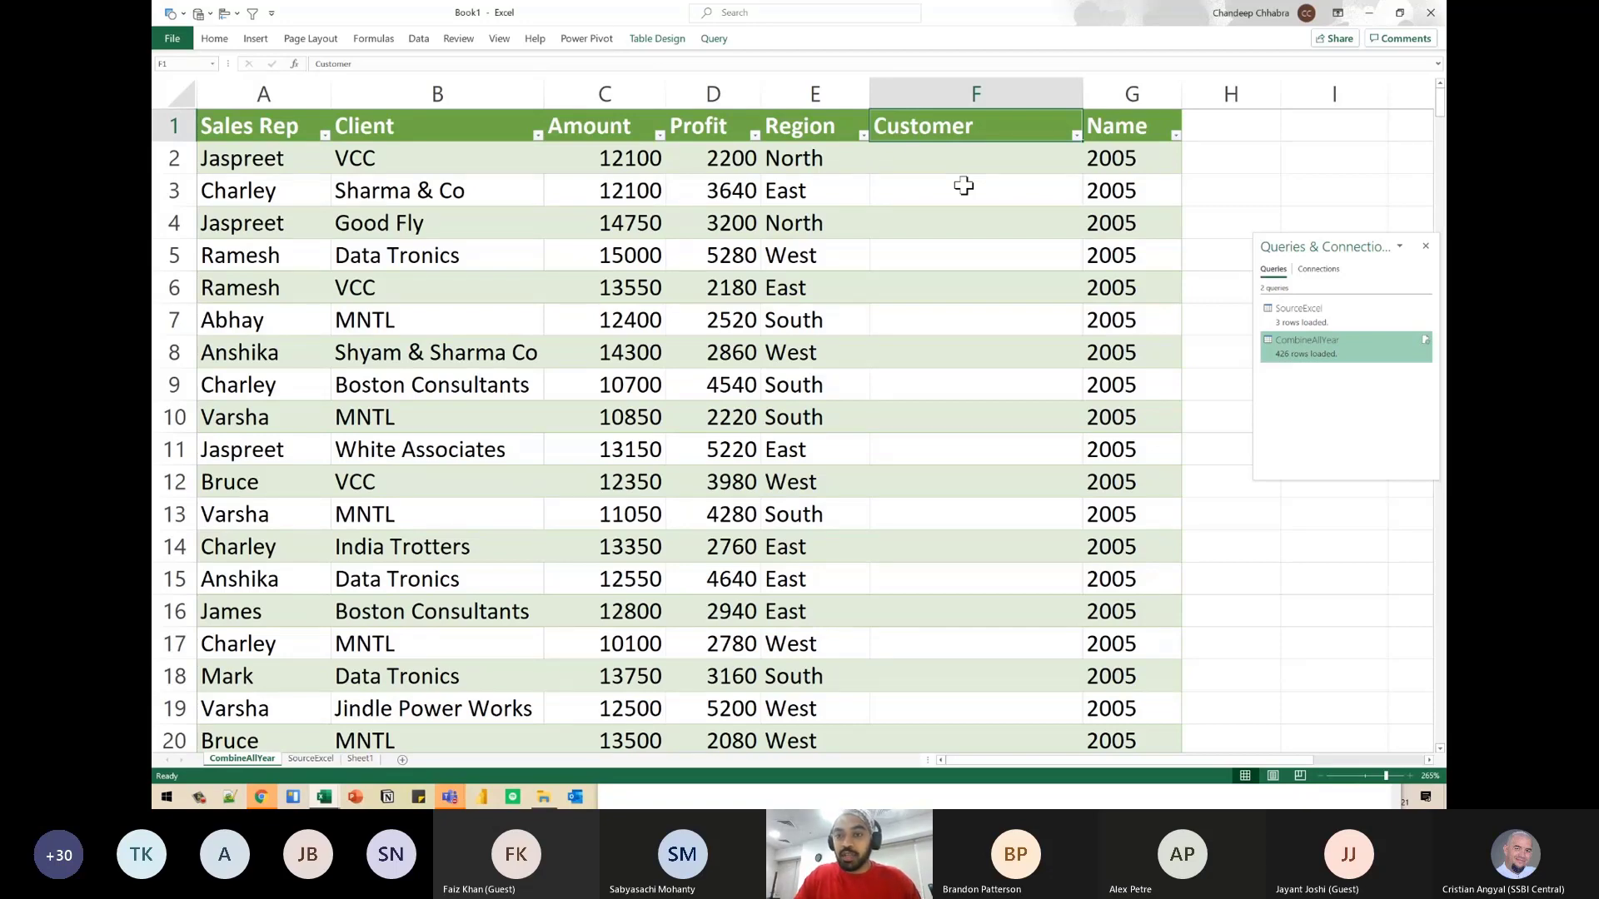
- Open the CombineAllYear query for editing and create a new query that references SourceExcel
{"action": "double_click", "coordinate": [1303, 354]}
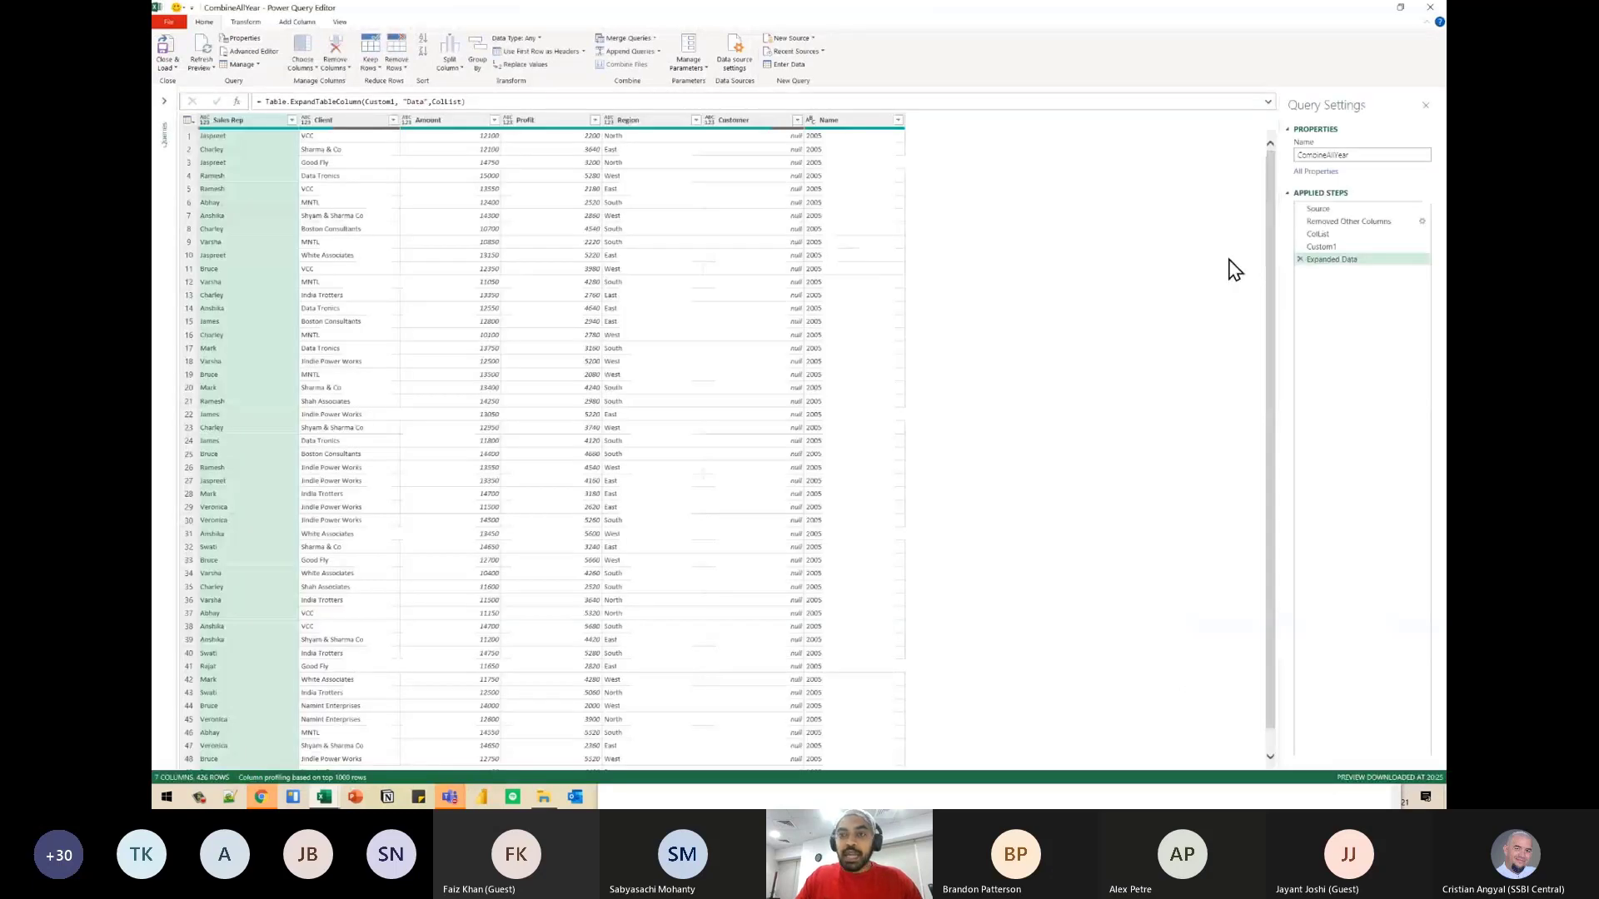
{"action": "left_click", "coordinate": [164, 101]}
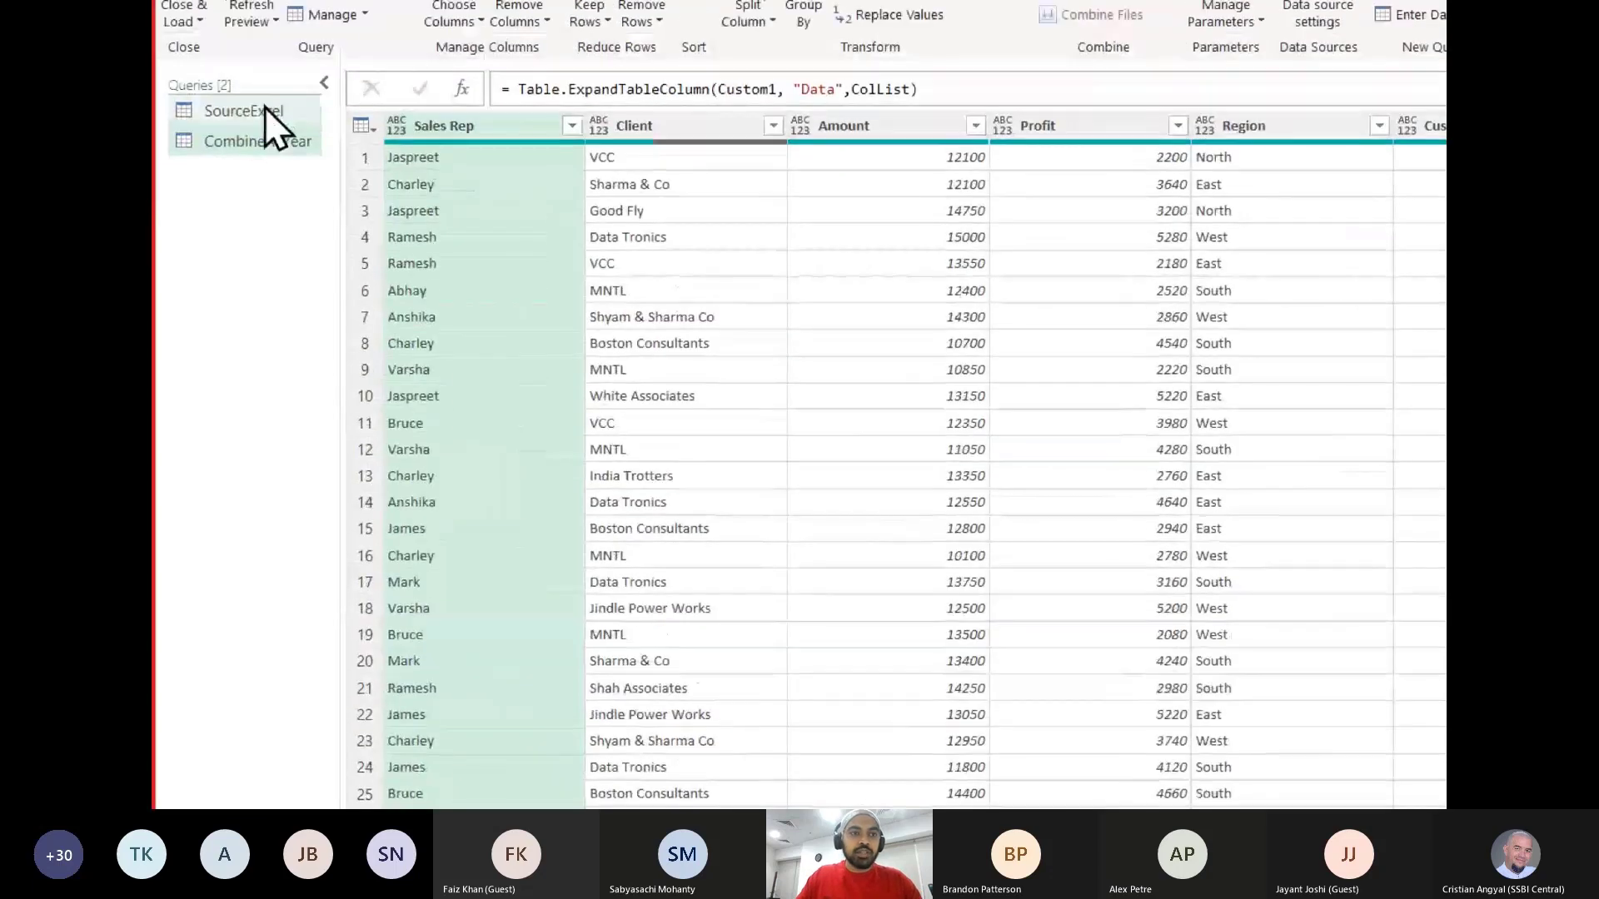
{"action": "left_click", "coordinate": [196, 113]}
{"action": "right_click", "coordinate": [239, 113]}
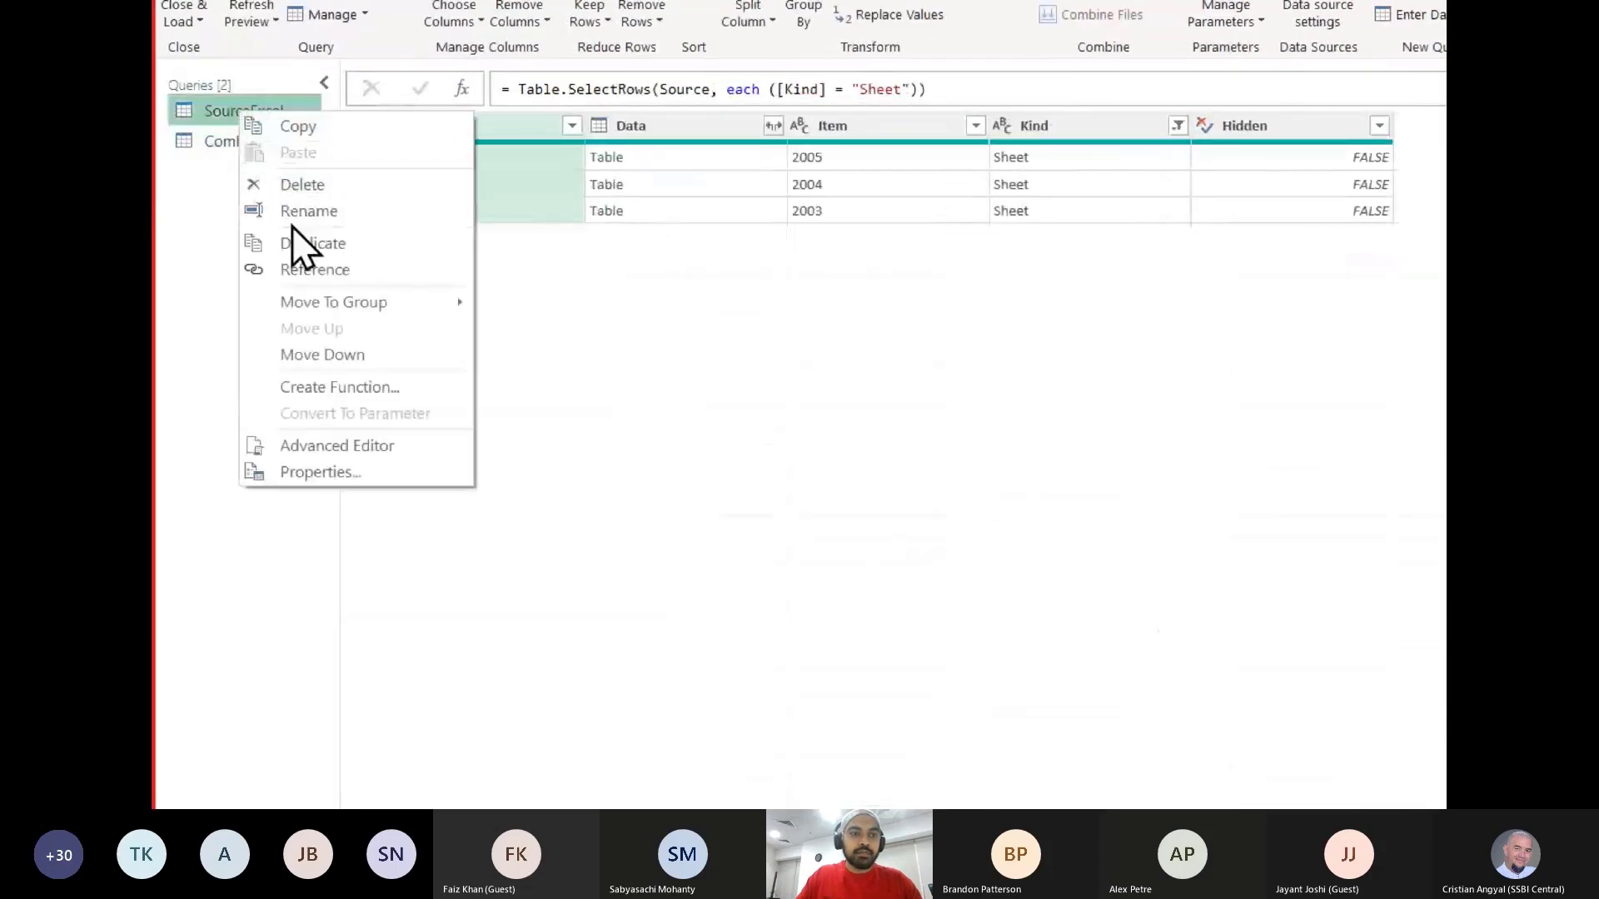
{"action": "left_click", "coordinate": [296, 268]}
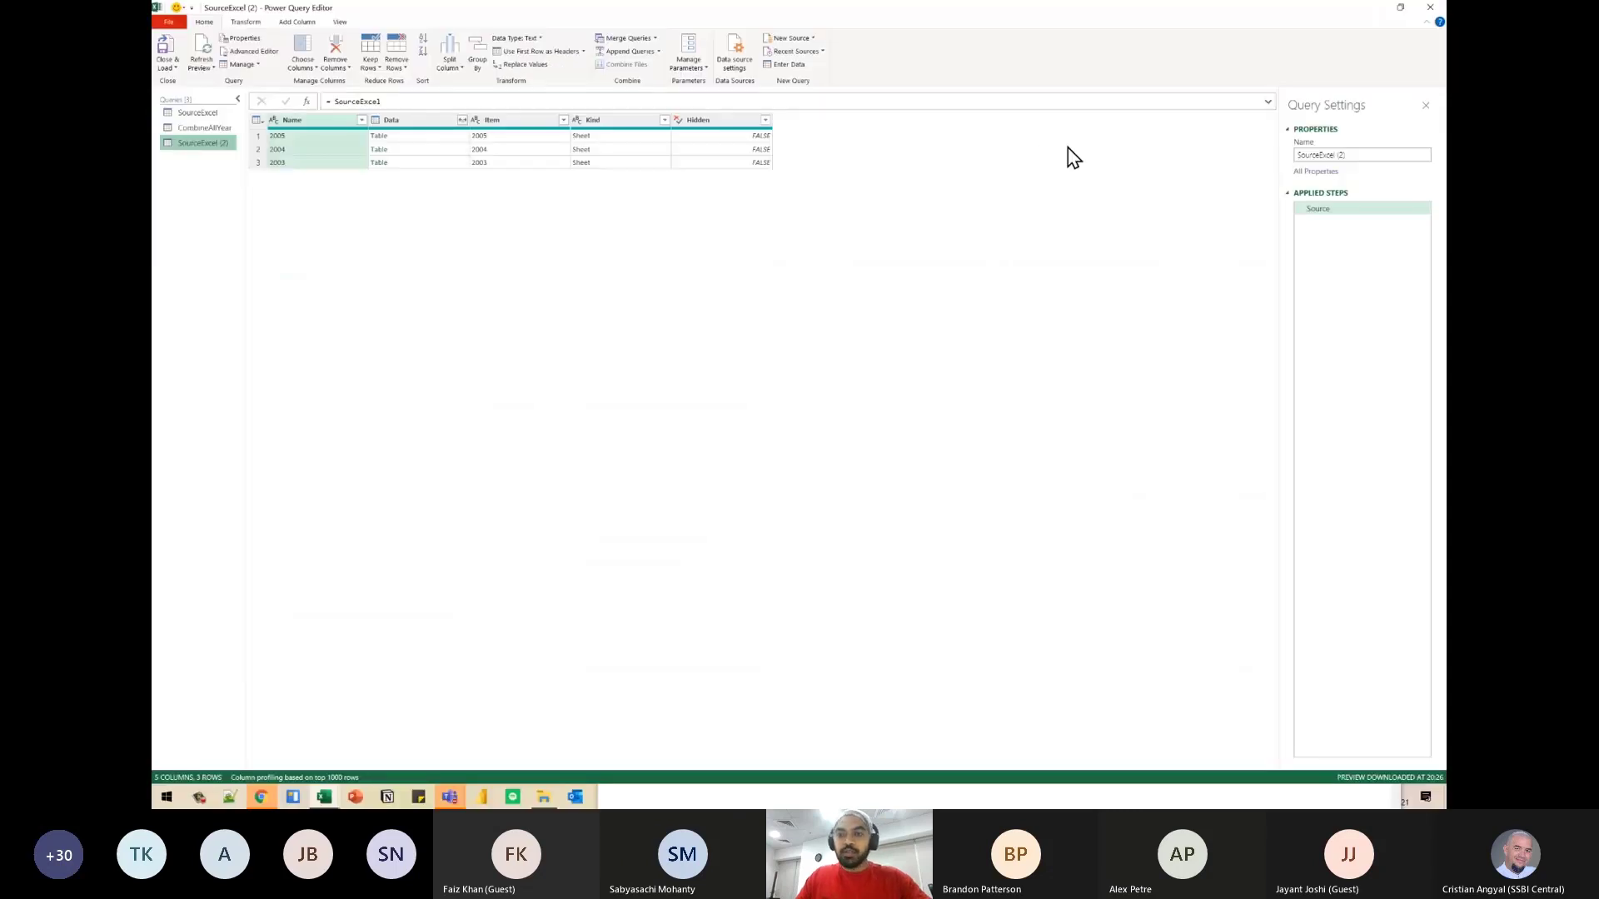
- Rename the new referenced query as 2005Rename
{"action": "left_click", "coordinate": [1367, 154]}
{"action": "type", "text": "200"}
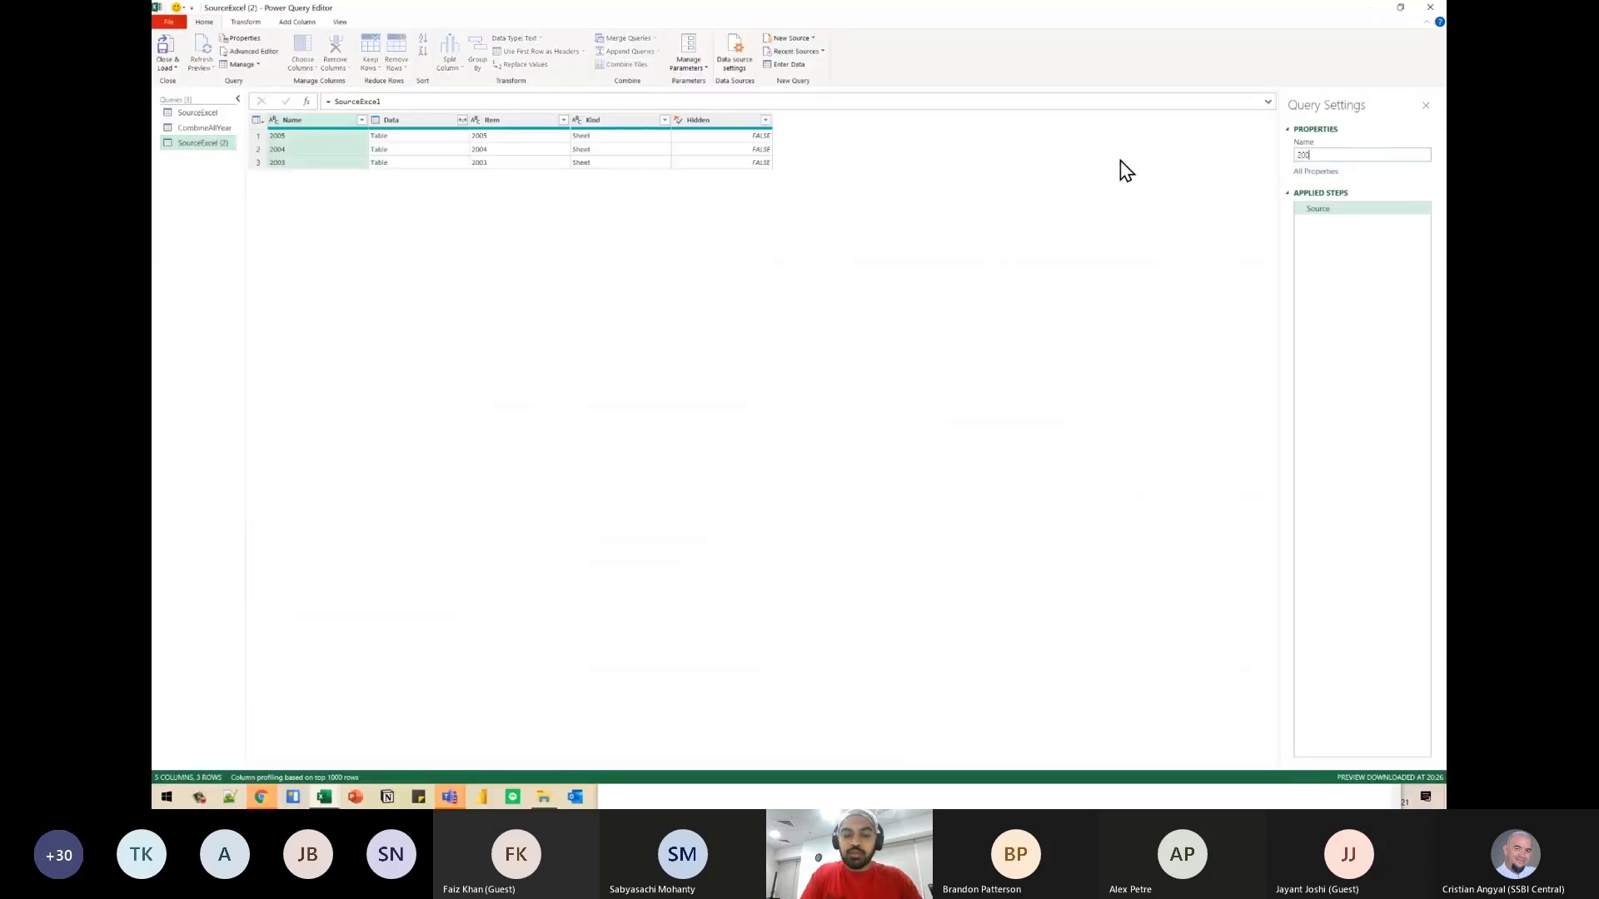
{"action": "type", "text": "5 Rename"}
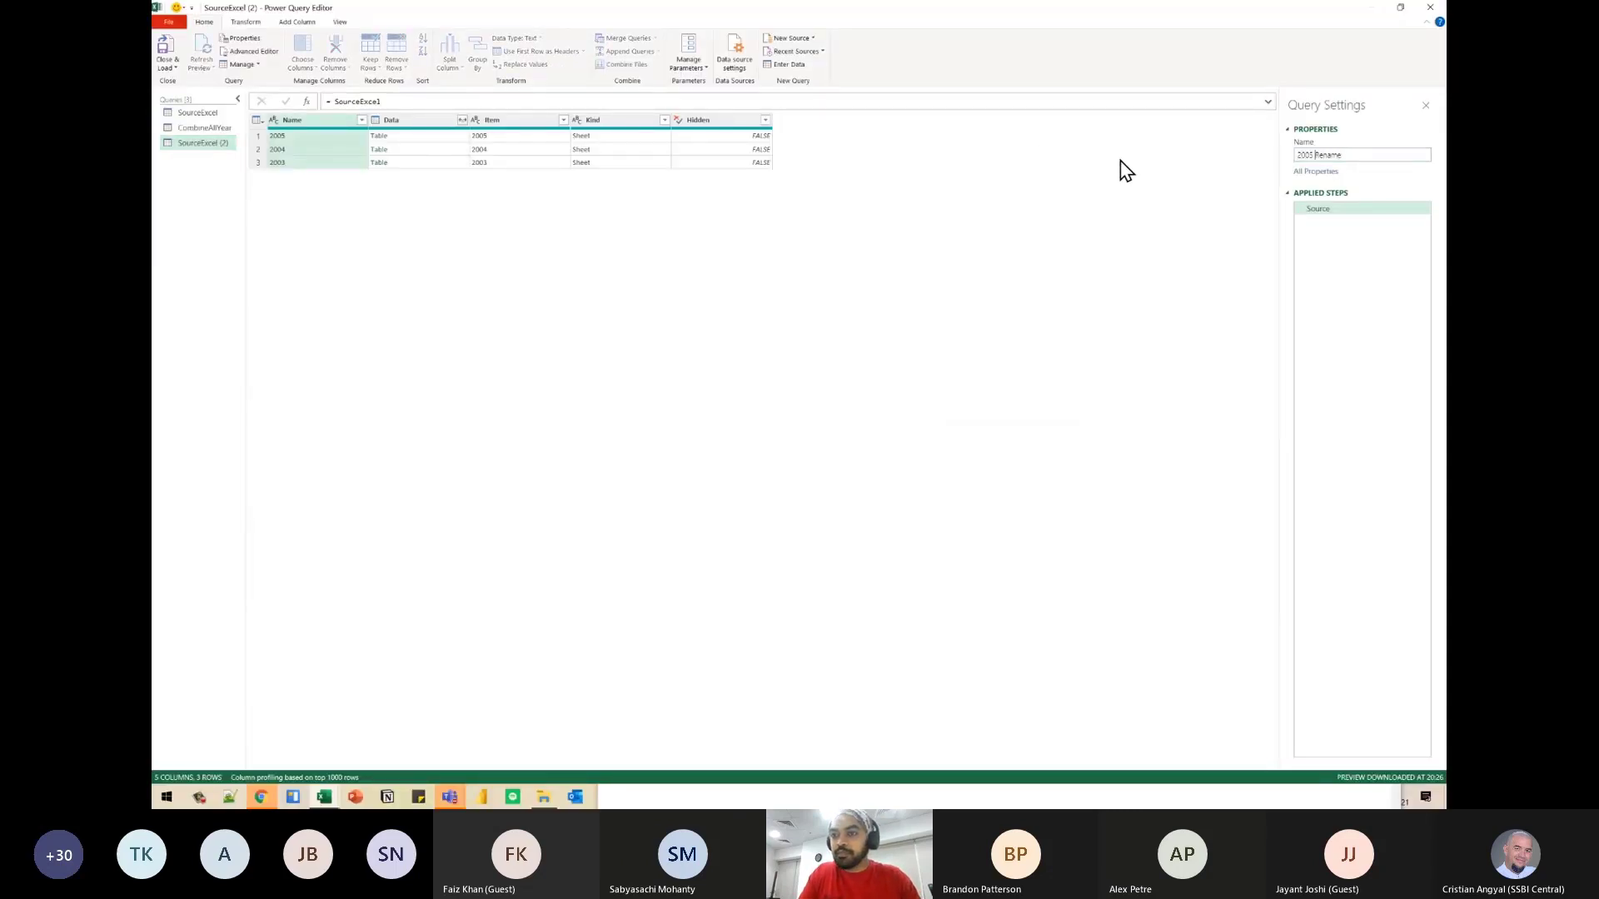
{"action": "key", "text": "BackSpace"}
{"action": "key", "text": "Return"}
- Drill into the 2005 sheet's table in the Data column and delete the automatic Changed Type step
{"action": "key", "text": "ctrl+plus"}
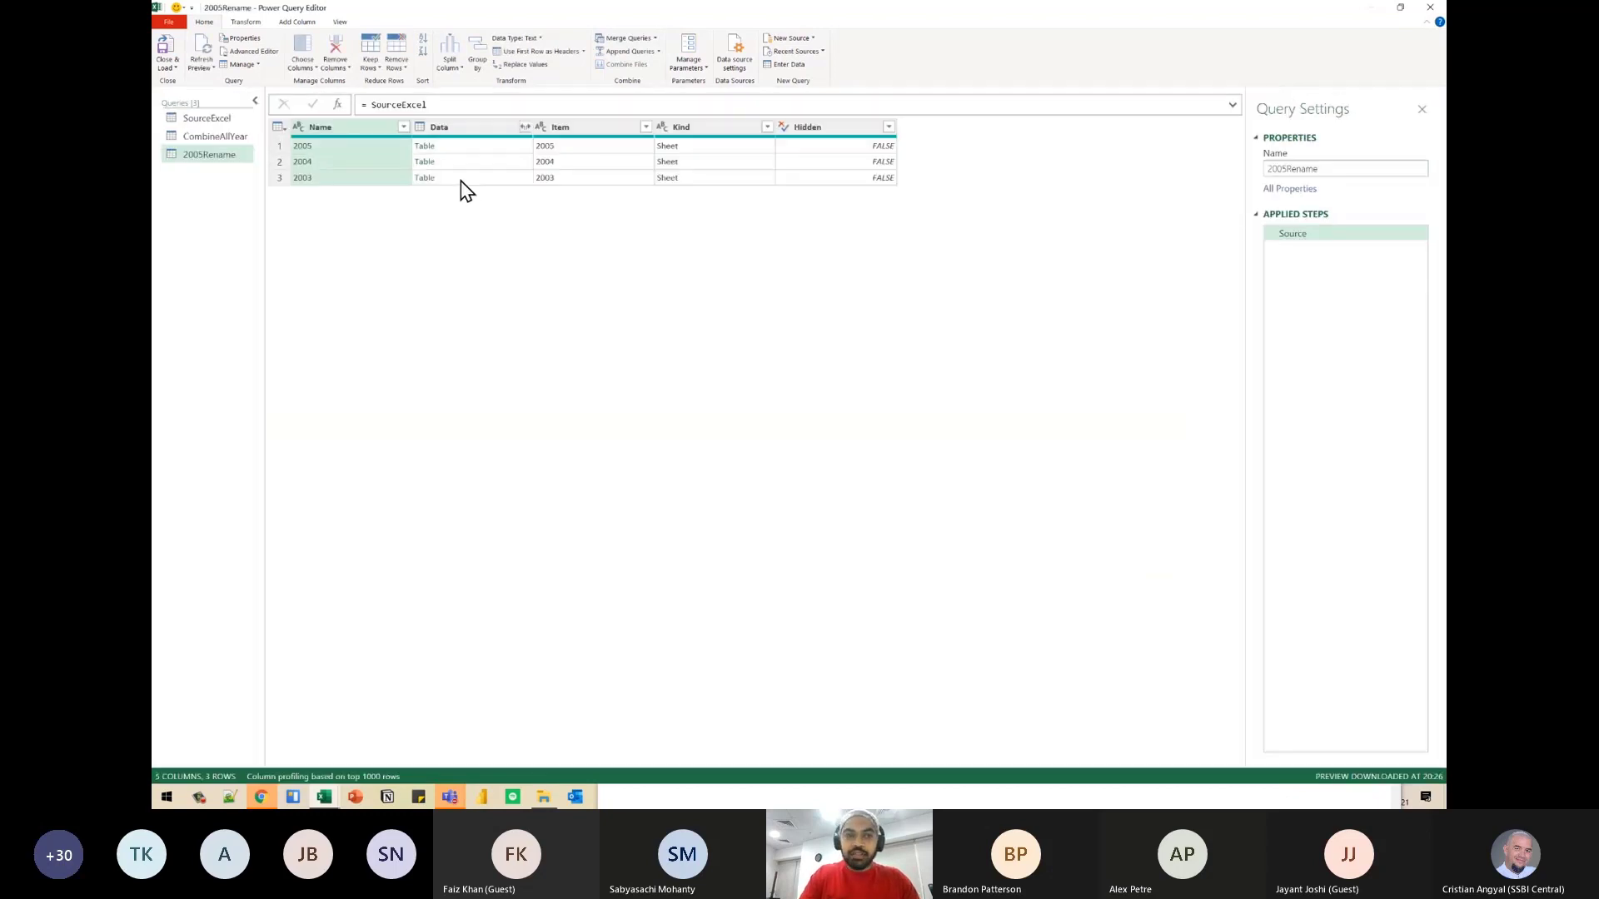
{"action": "key", "text": "ctrl+plus"}
{"action": "key", "text": "ctrl+plus"}
{"action": "left_click", "coordinate": [506, 196]}
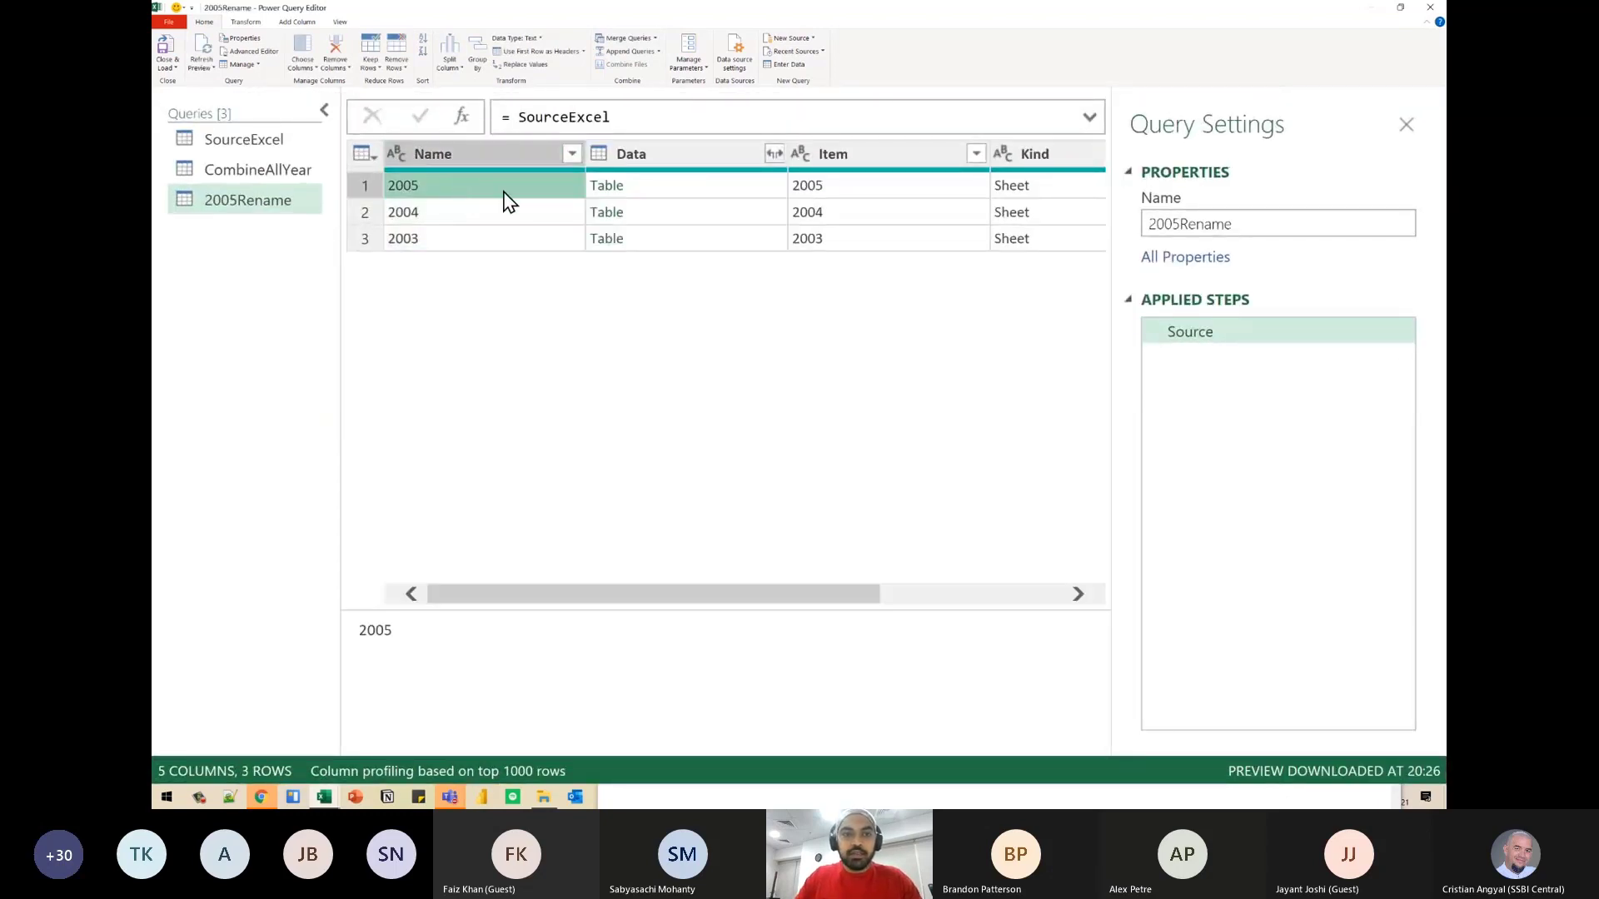
{"action": "left_click", "coordinate": [612, 193]}
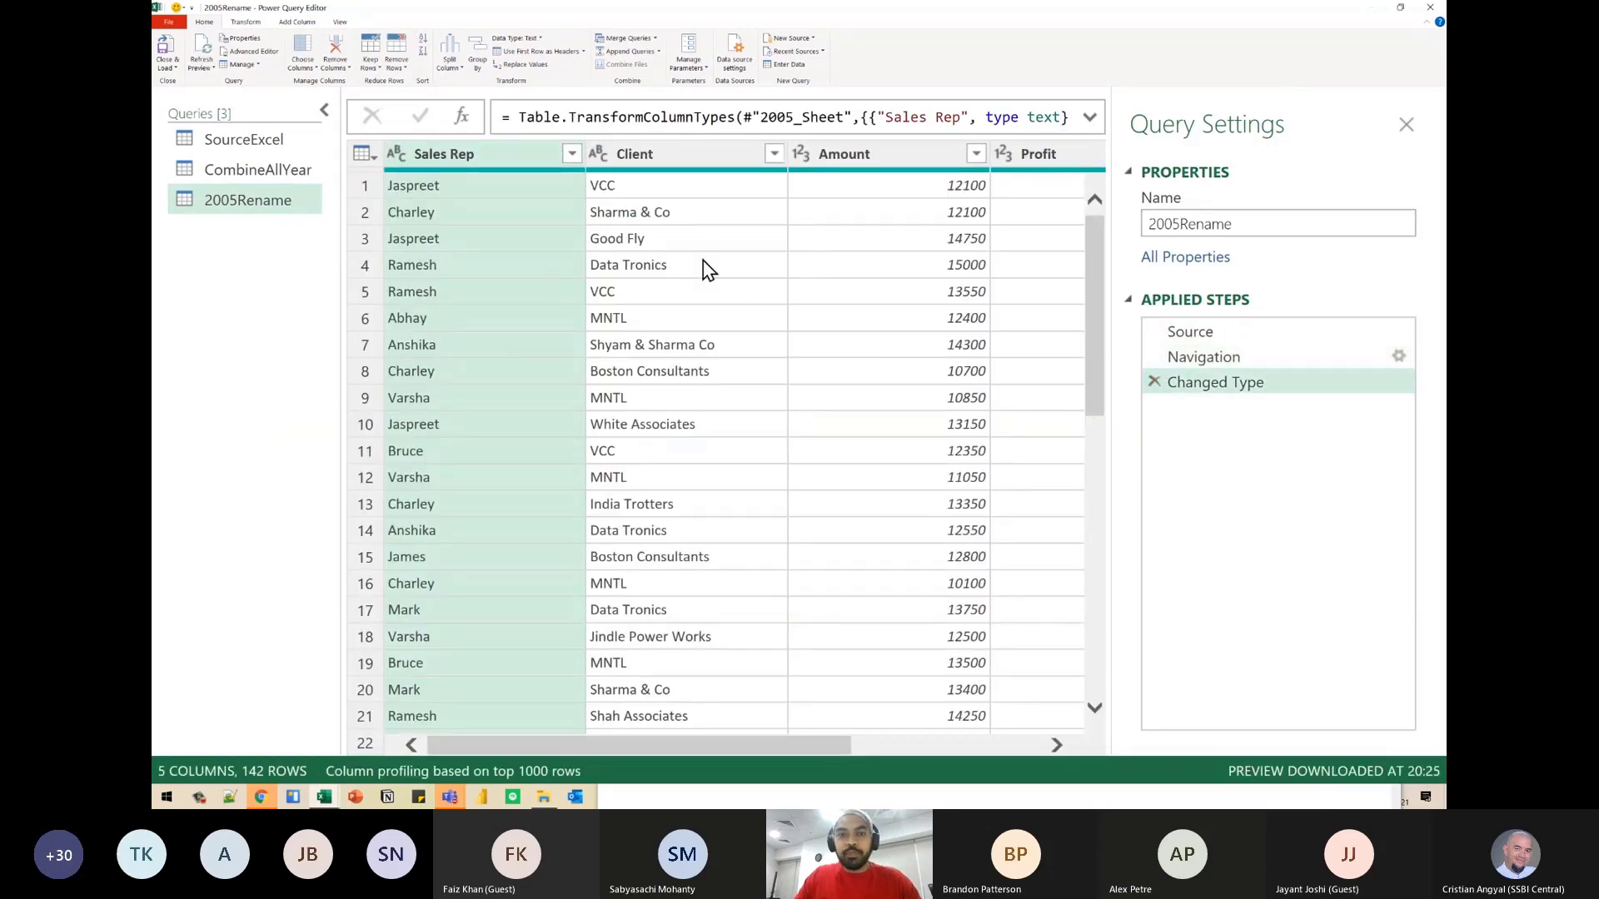
{"action": "left_click", "coordinate": [1153, 381]}
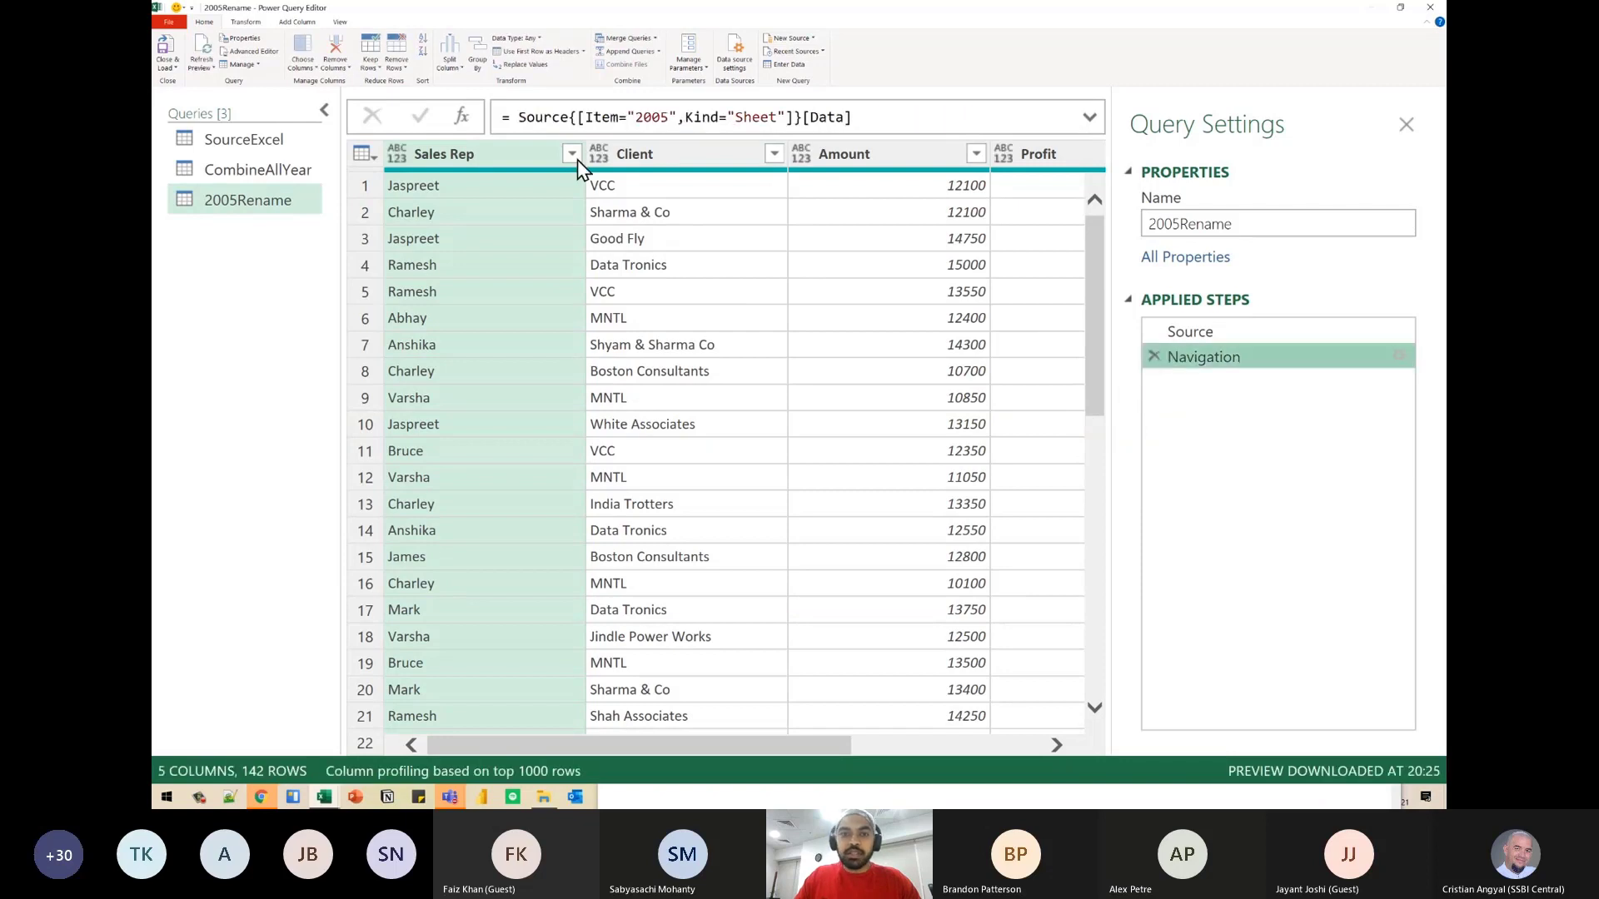
- Rename the Client column to Customer and the Amount column to Sales
{"action": "double_click", "coordinate": [678, 153]}
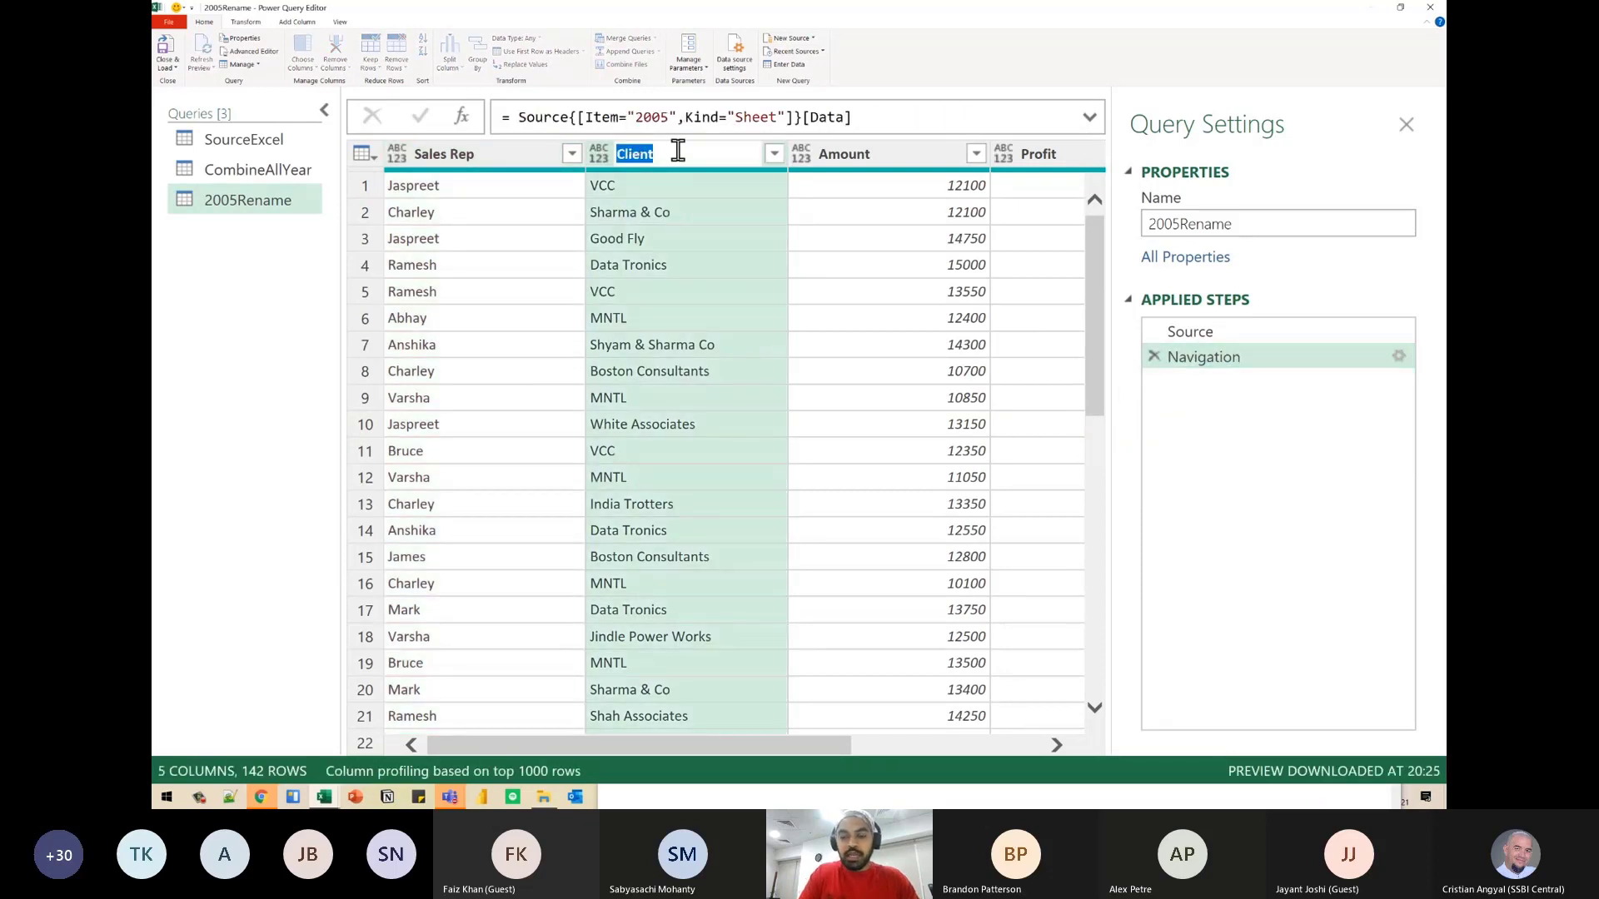
{"action": "type", "text": "Customer"}
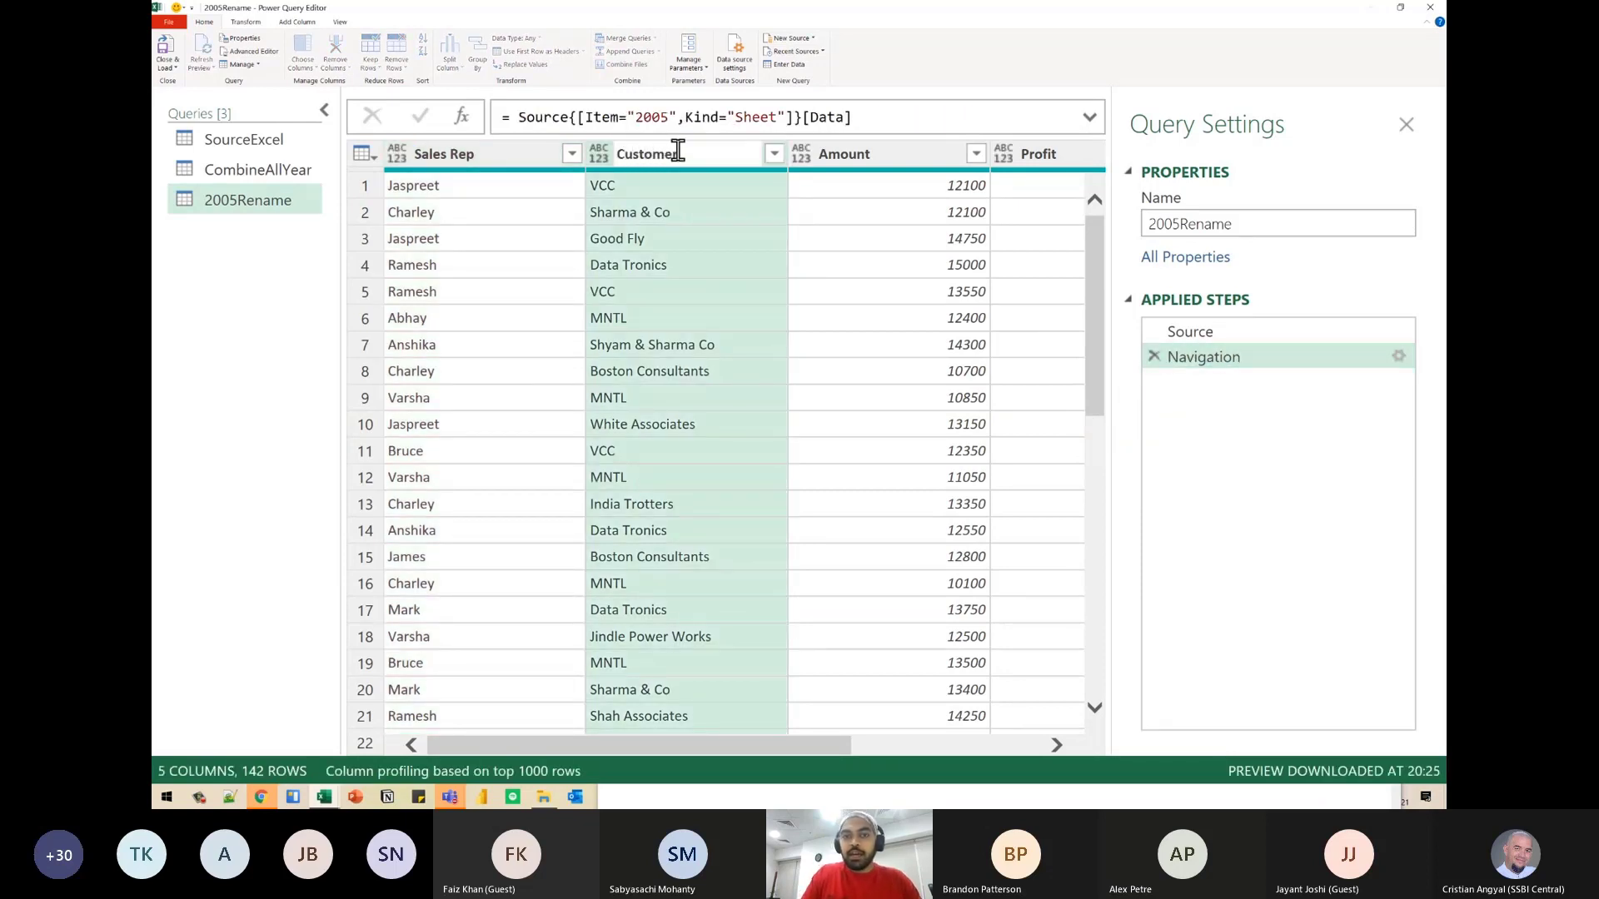
{"action": "key", "text": "Return"}
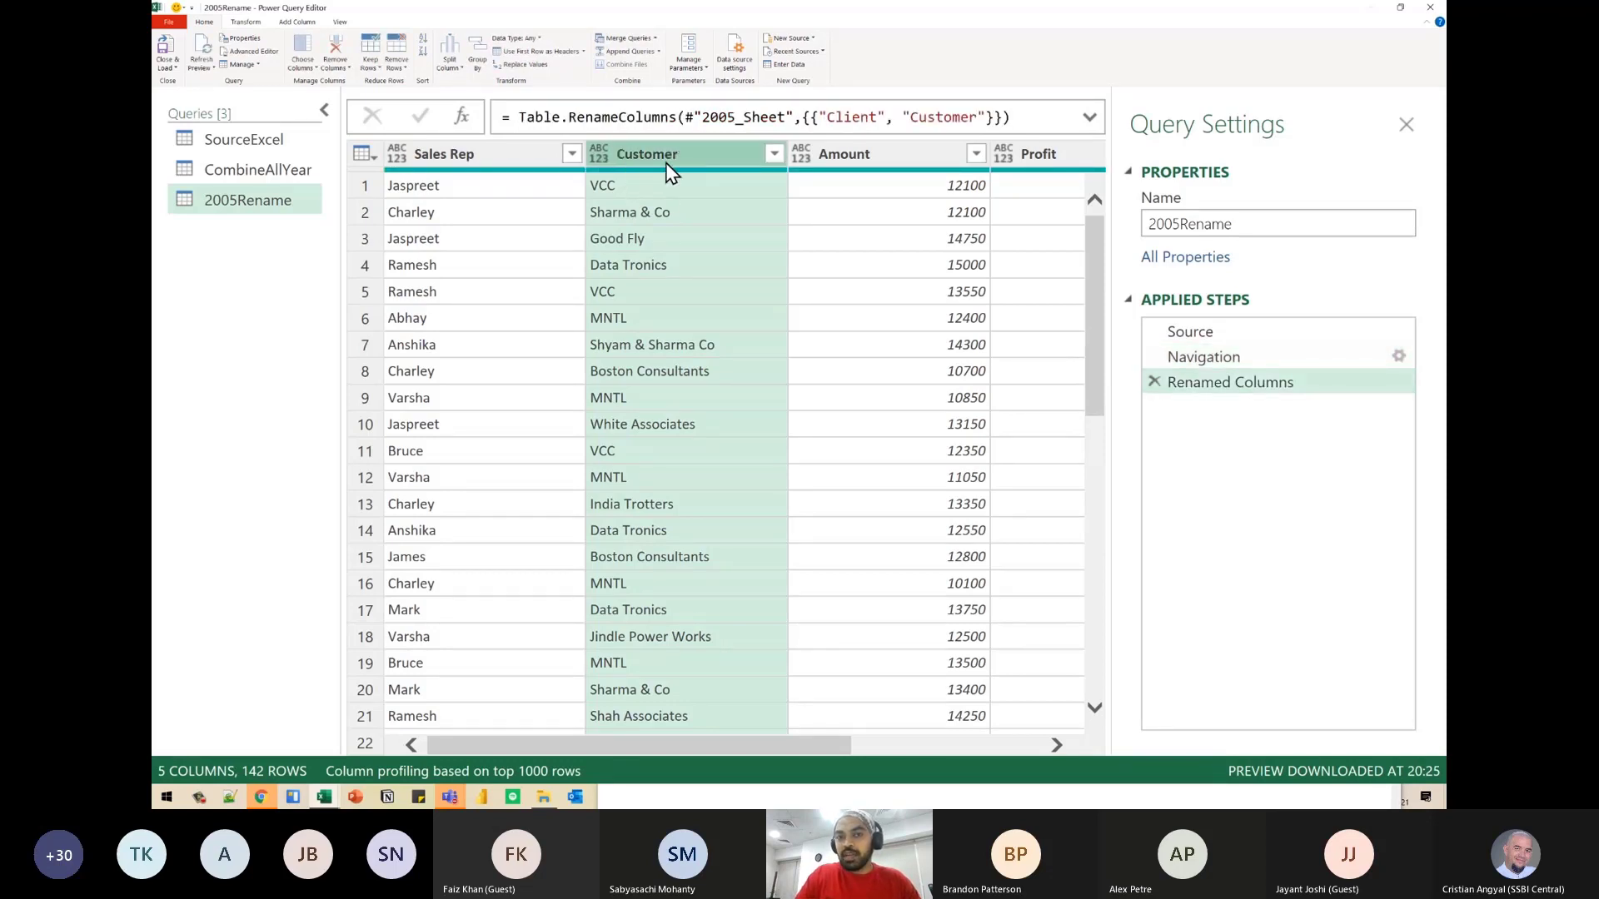
{"action": "left_click", "coordinate": [866, 153]}
{"action": "double_click", "coordinate": [867, 154]}
{"action": "type", "text": "Sales"}
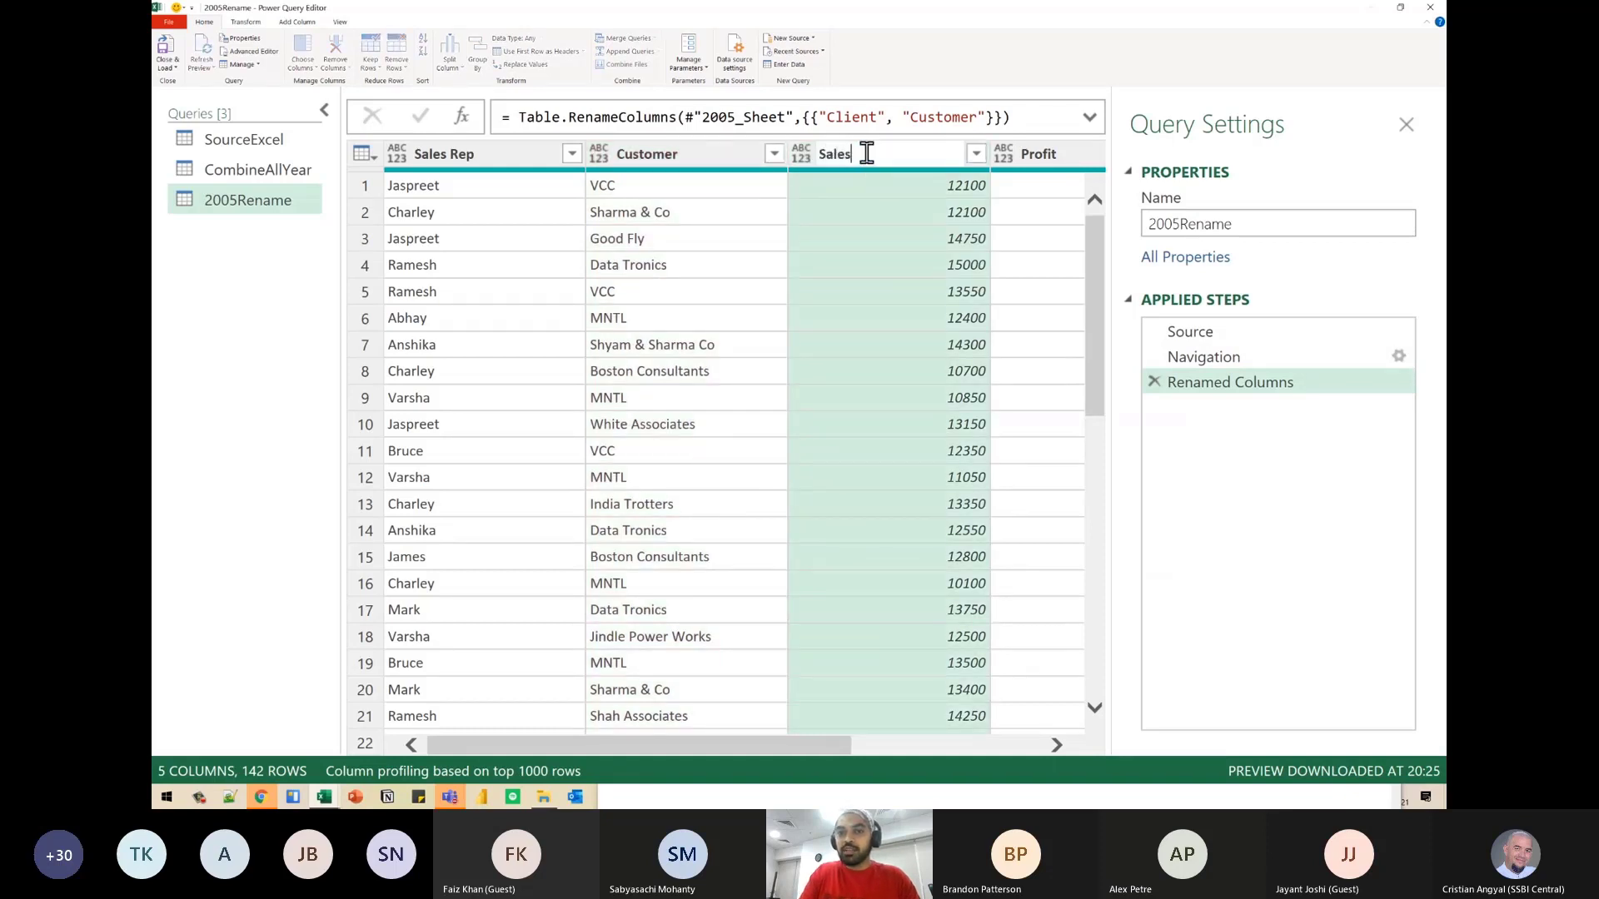
{"action": "key", "text": "Return"}
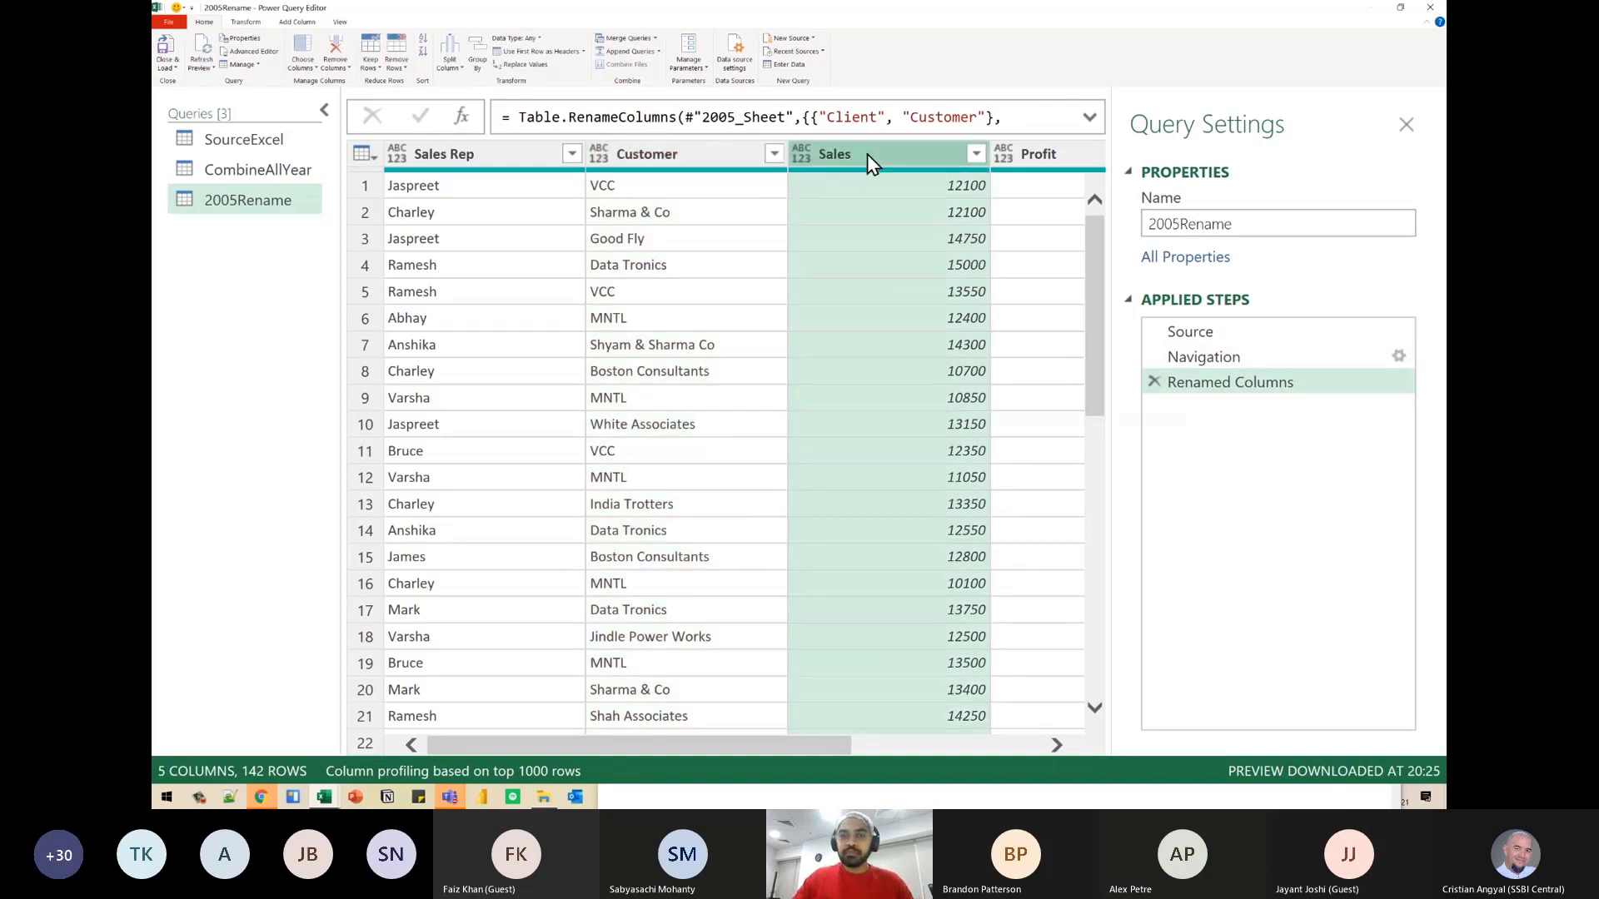
- Expand the formula bar and break the Table.RenameColumns formula before its opening parenthesis and before the rename list, indenting the table argument
{"action": "left_click", "coordinate": [1089, 116]}
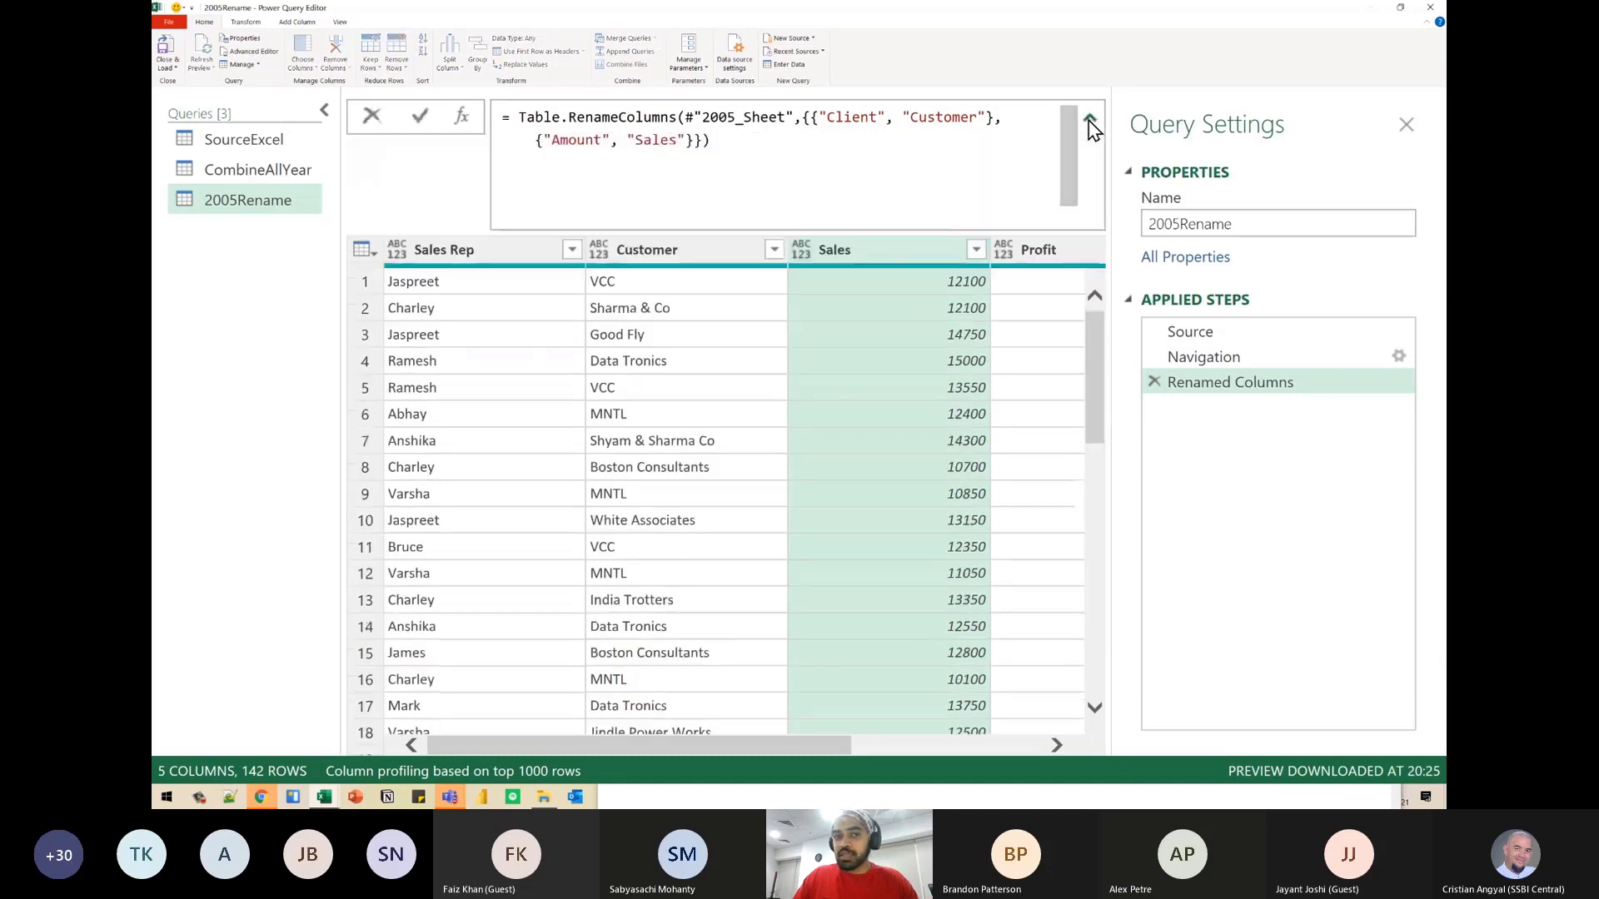
{"action": "left_click", "coordinate": [679, 118]}
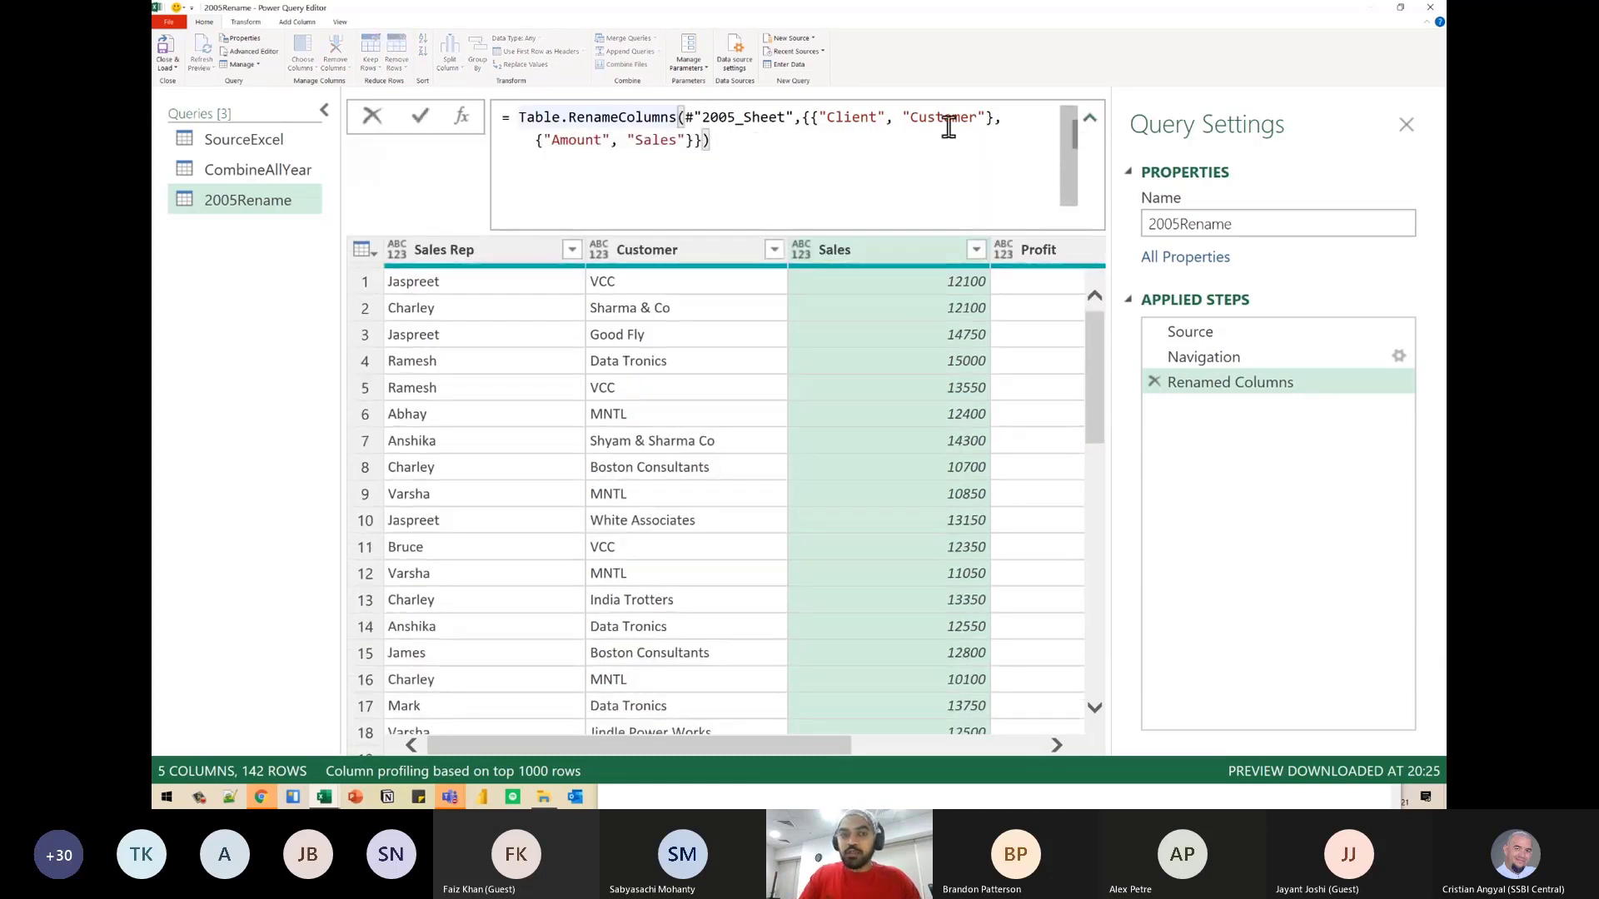
{"action": "key", "text": "shift+Return"}
{"action": "key", "text": "Tab"}
{"action": "key", "text": "ctrl+shift+Left"}
{"action": "key", "text": "ctrl+Right"}
{"action": "key", "text": "ctrl+Right"}
{"action": "key", "text": "Left"}
{"action": "key", "text": "Left"}
{"action": "key", "text": "Left"}
{"action": "key", "text": "Left"}
{"action": "key", "text": "Left"}
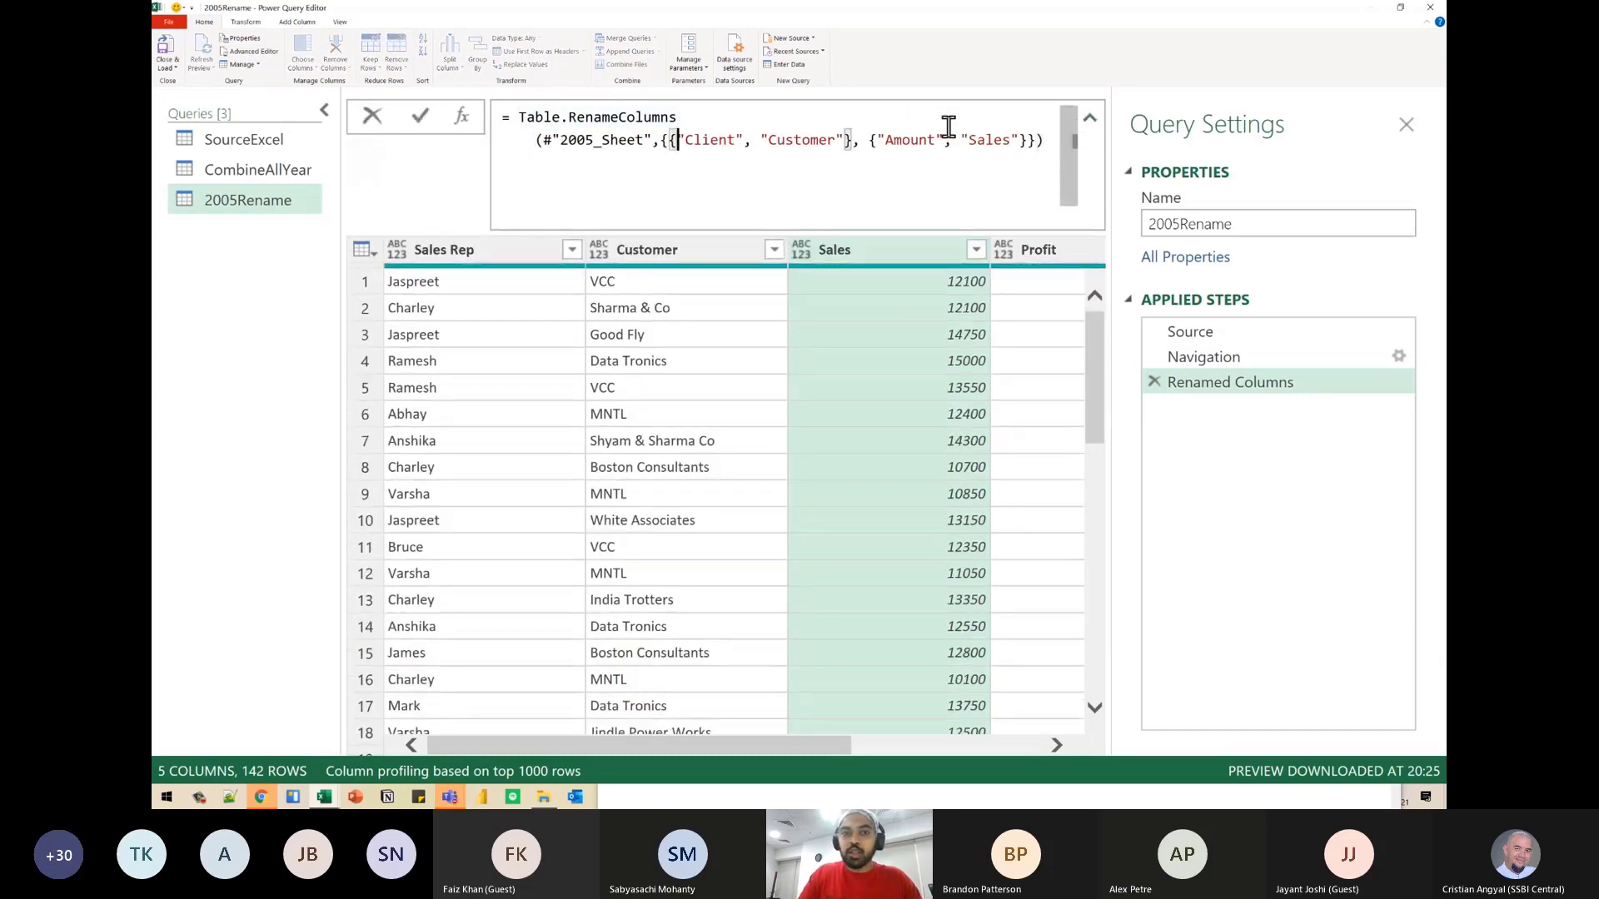
{"action": "key", "text": "Right"}
{"action": "key", "text": "Right"}
{"action": "key", "text": "shift+Return"}
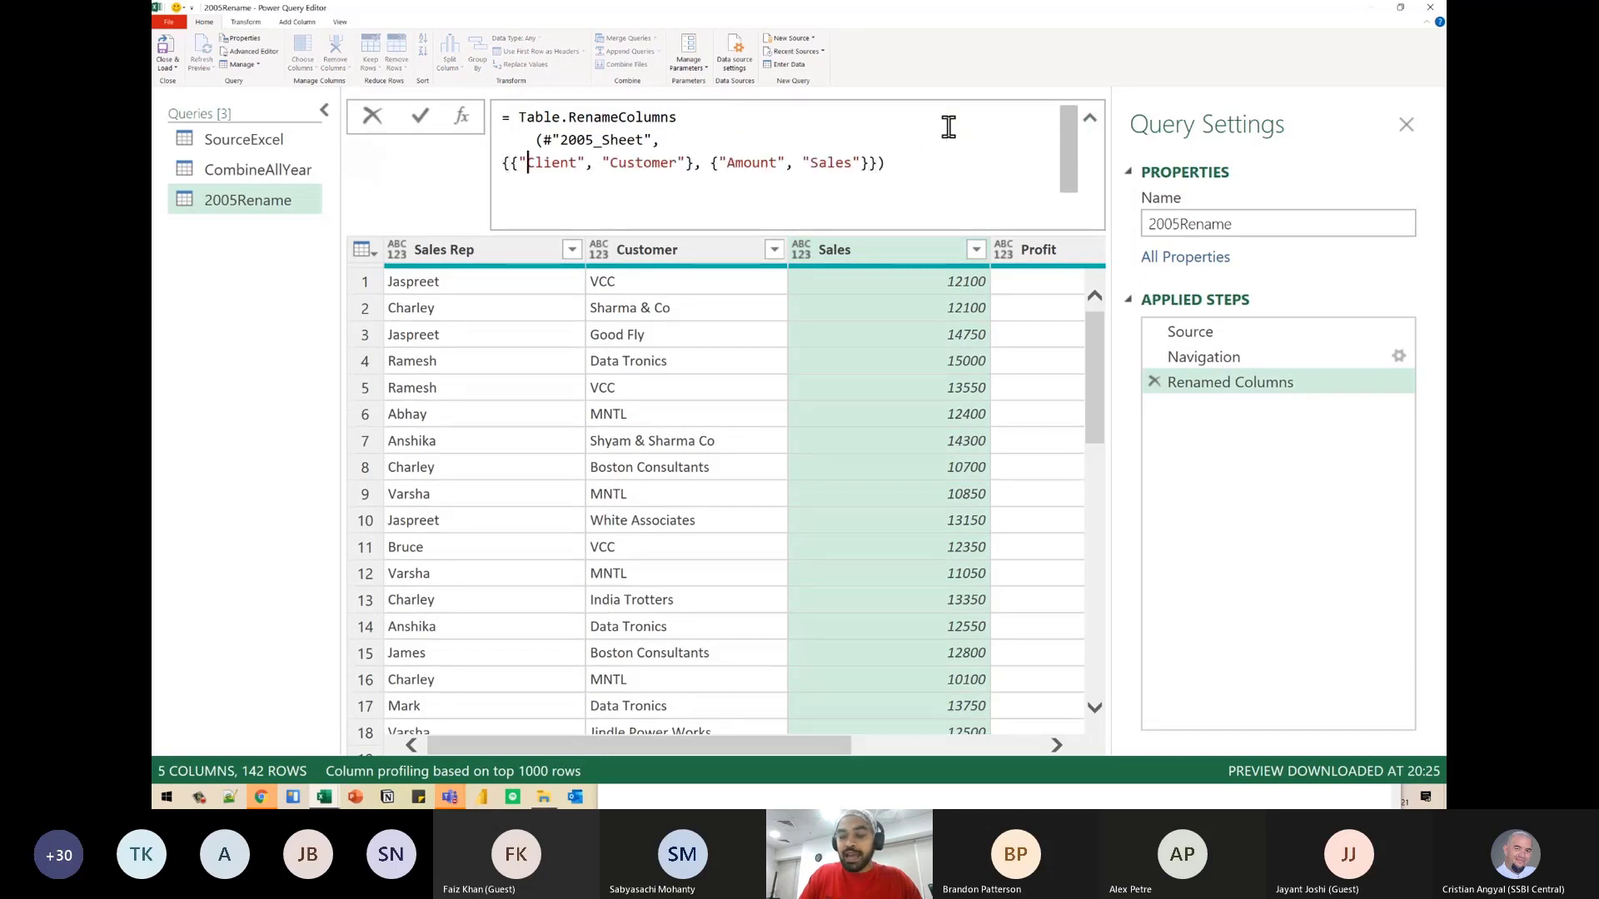
- Indent the rename list's outer opening brace and move the rename pairs onto a new line below it
{"action": "key", "text": "Tab"}
{"action": "key", "text": "Right"}
{"action": "key", "text": "Right"}
{"action": "key", "text": "Right"}
{"action": "key", "text": "ctrl+Left"}
{"action": "key", "text": "Tab"}
{"action": "key", "text": "ctrl+Right"}
{"action": "key", "text": "Left"}
{"action": "key", "text": "Left"}
{"action": "key", "text": "shift+Return"}
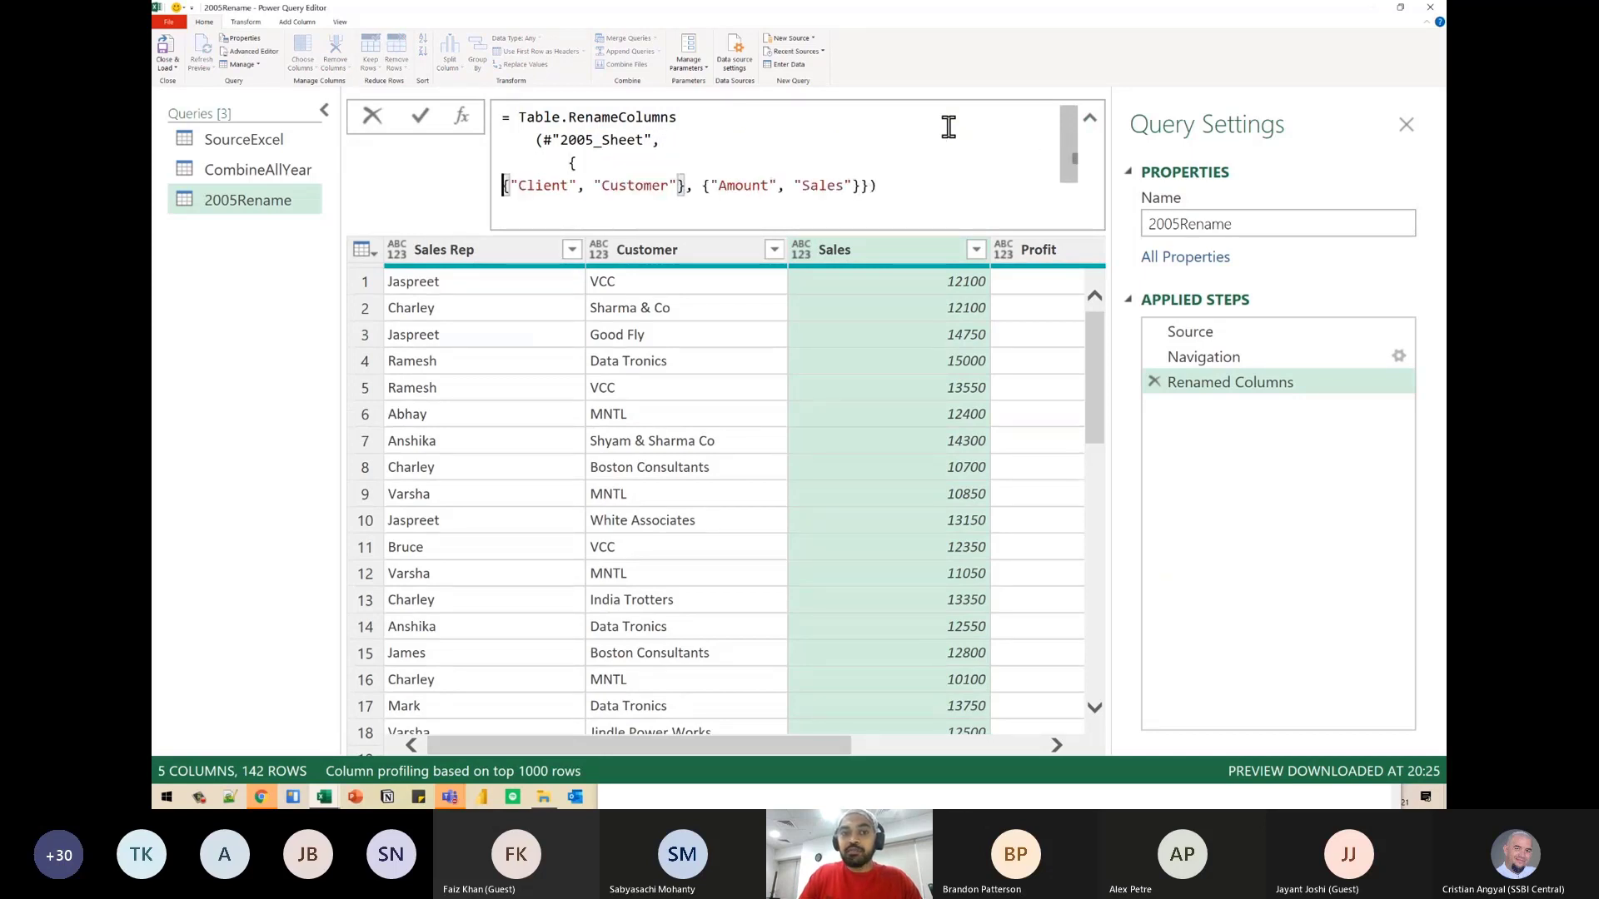
- Indent the Client–Customer pair inside the outer brace and move the Amount–Sales pair onto its own line
{"action": "key", "text": "ctrl+Right"}
{"action": "key", "text": "ctrl+Right"}
{"action": "key", "text": "ctrl+bracketright"}
{"action": "key", "text": "ctrl+bracketright"}
{"action": "key", "text": "ctrl+bracketright"}
{"action": "key", "text": "ctrl+Right"}
{"action": "key", "text": "ctrl+Right"}
{"action": "key", "text": "ctrl+Right"}
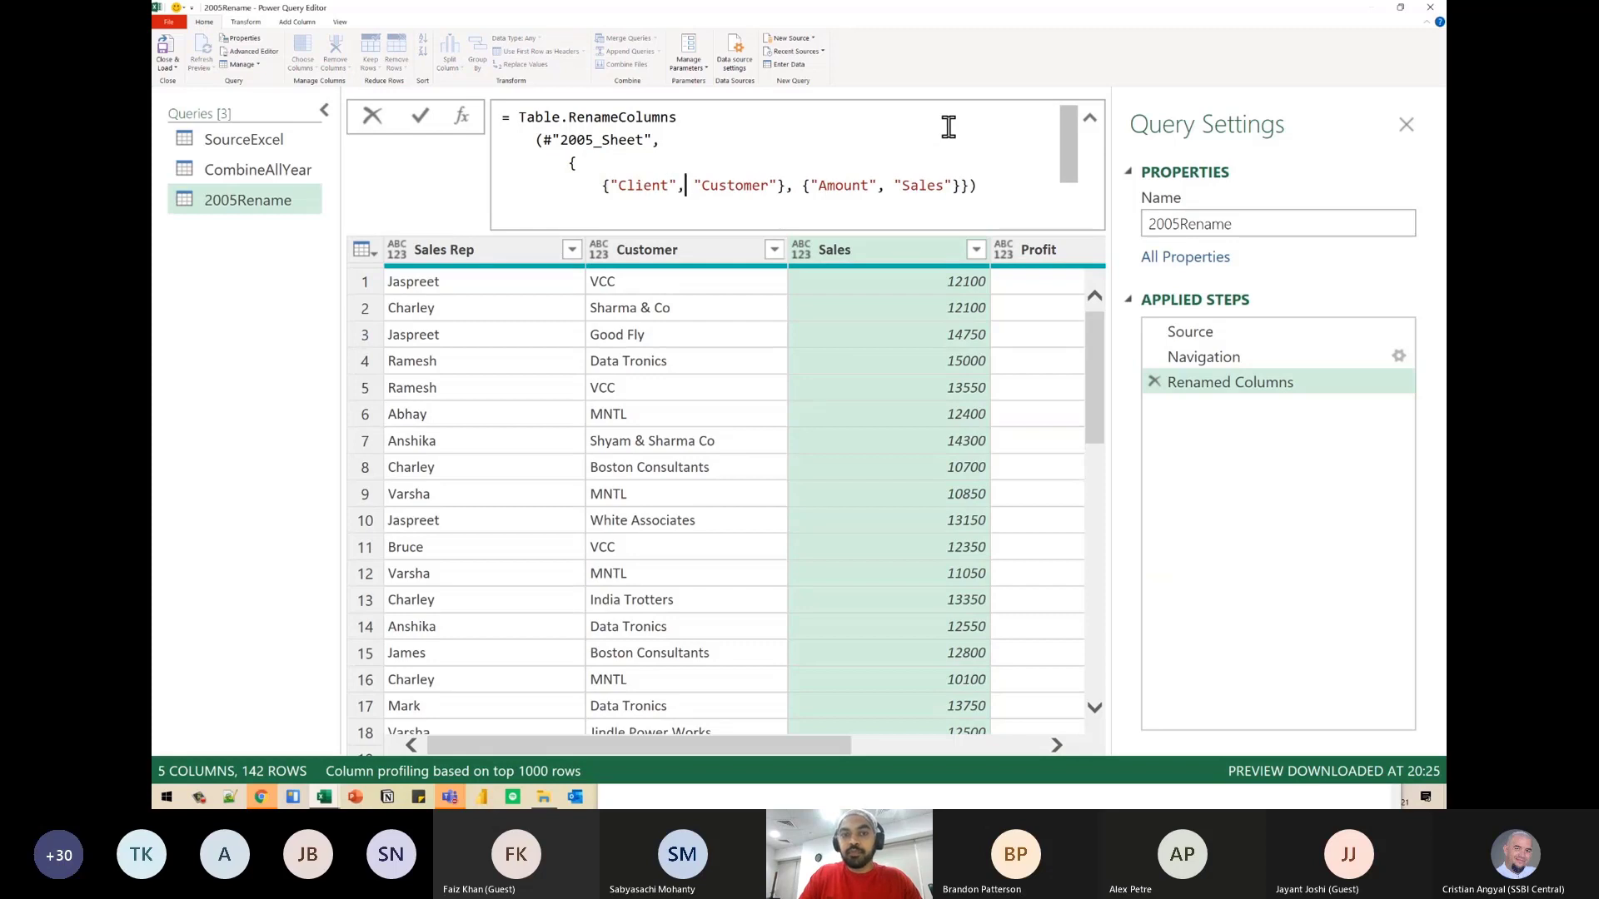
{"action": "key", "text": "Right"}
{"action": "key", "text": "shift+Return"}
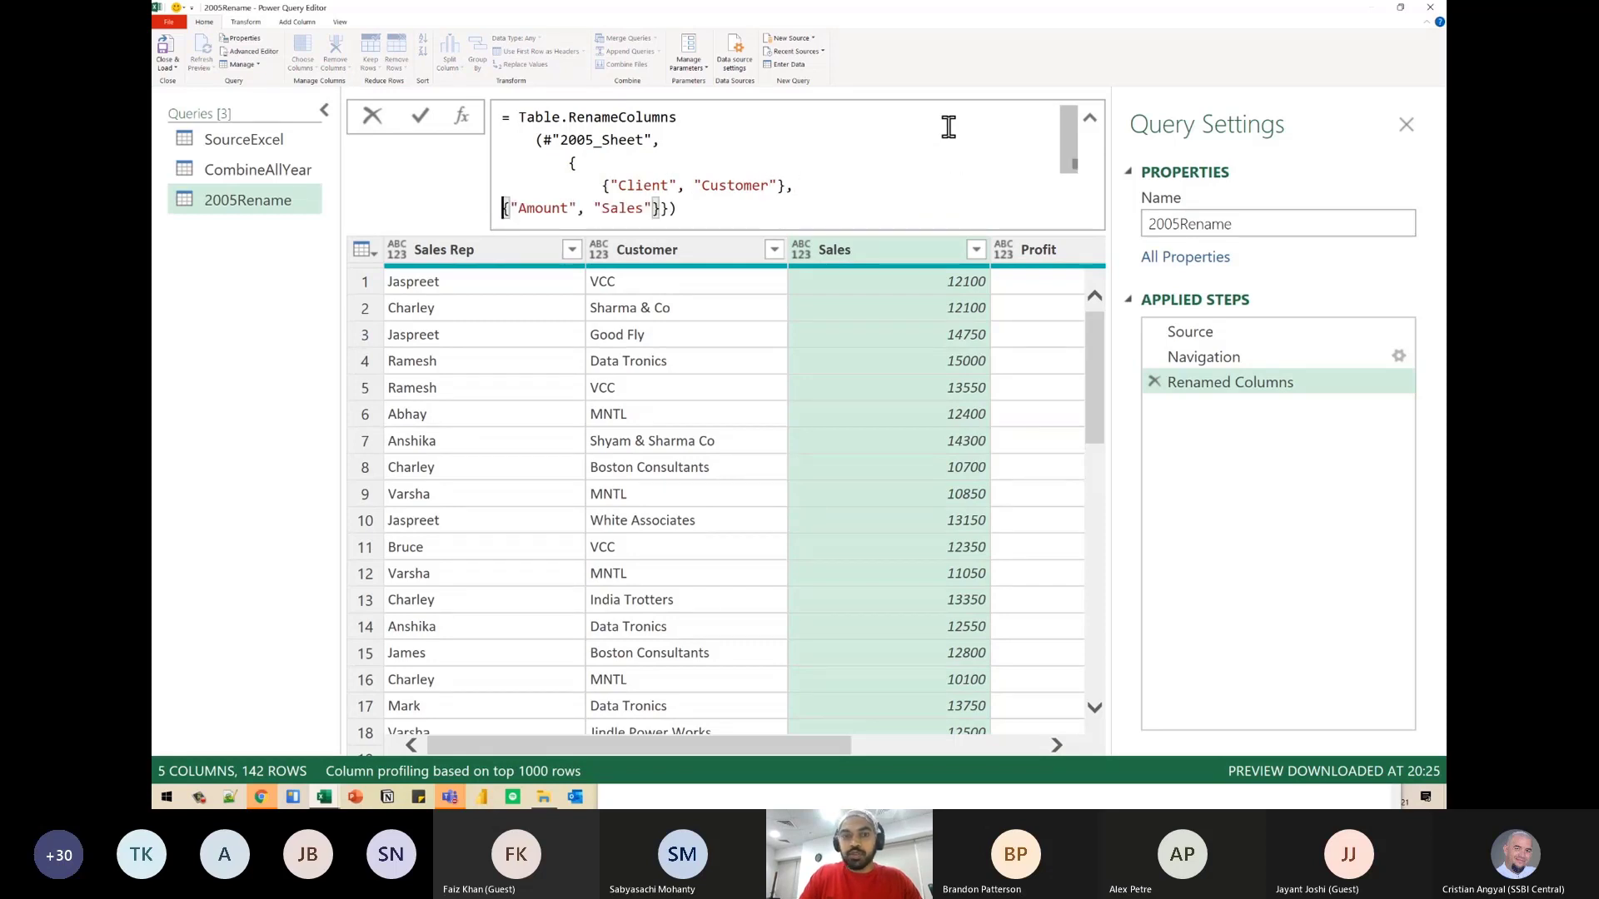
- Align the Amount–Sales pair under the first pair and place the outer closing brace on its own indented line
{"action": "key", "text": "ctrl+bracketright"}
{"action": "key", "text": "ctrl+bracketright"}
{"action": "key", "text": "ctrl+bracketright"}
{"action": "key", "text": "ctrl+Right"}
{"action": "key", "text": "ctrl+Right"}
{"action": "key", "text": "ctrl+Right"}
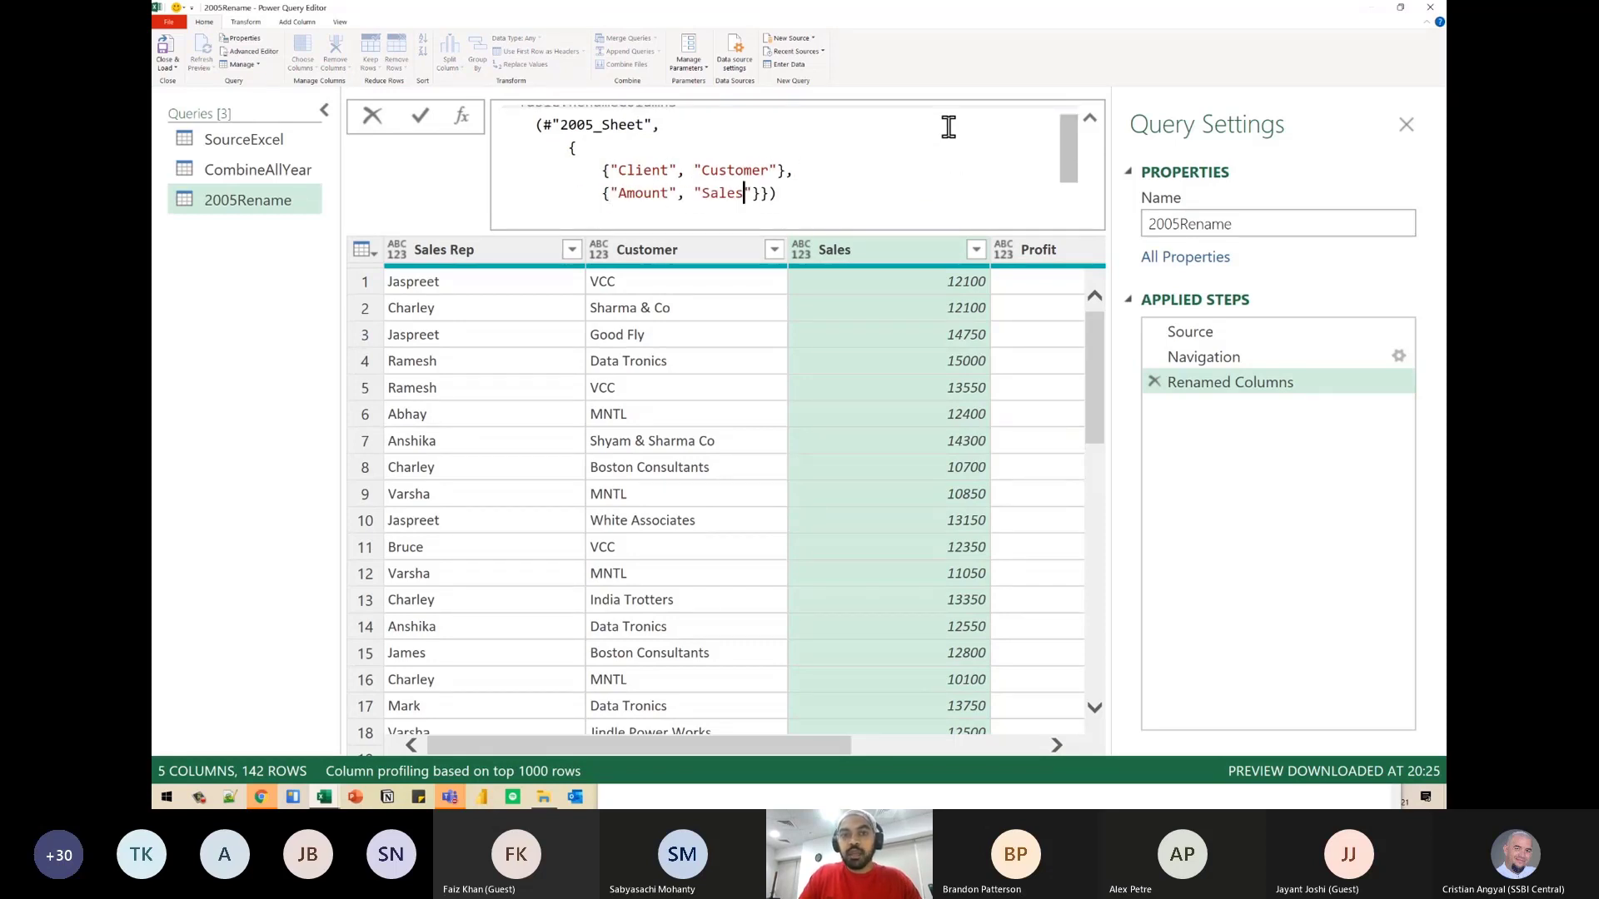
{"action": "key", "text": "Right"}
{"action": "key", "text": "Right"}
{"action": "key", "text": "shift+Return"}
{"action": "key", "text": "BackSpace"}
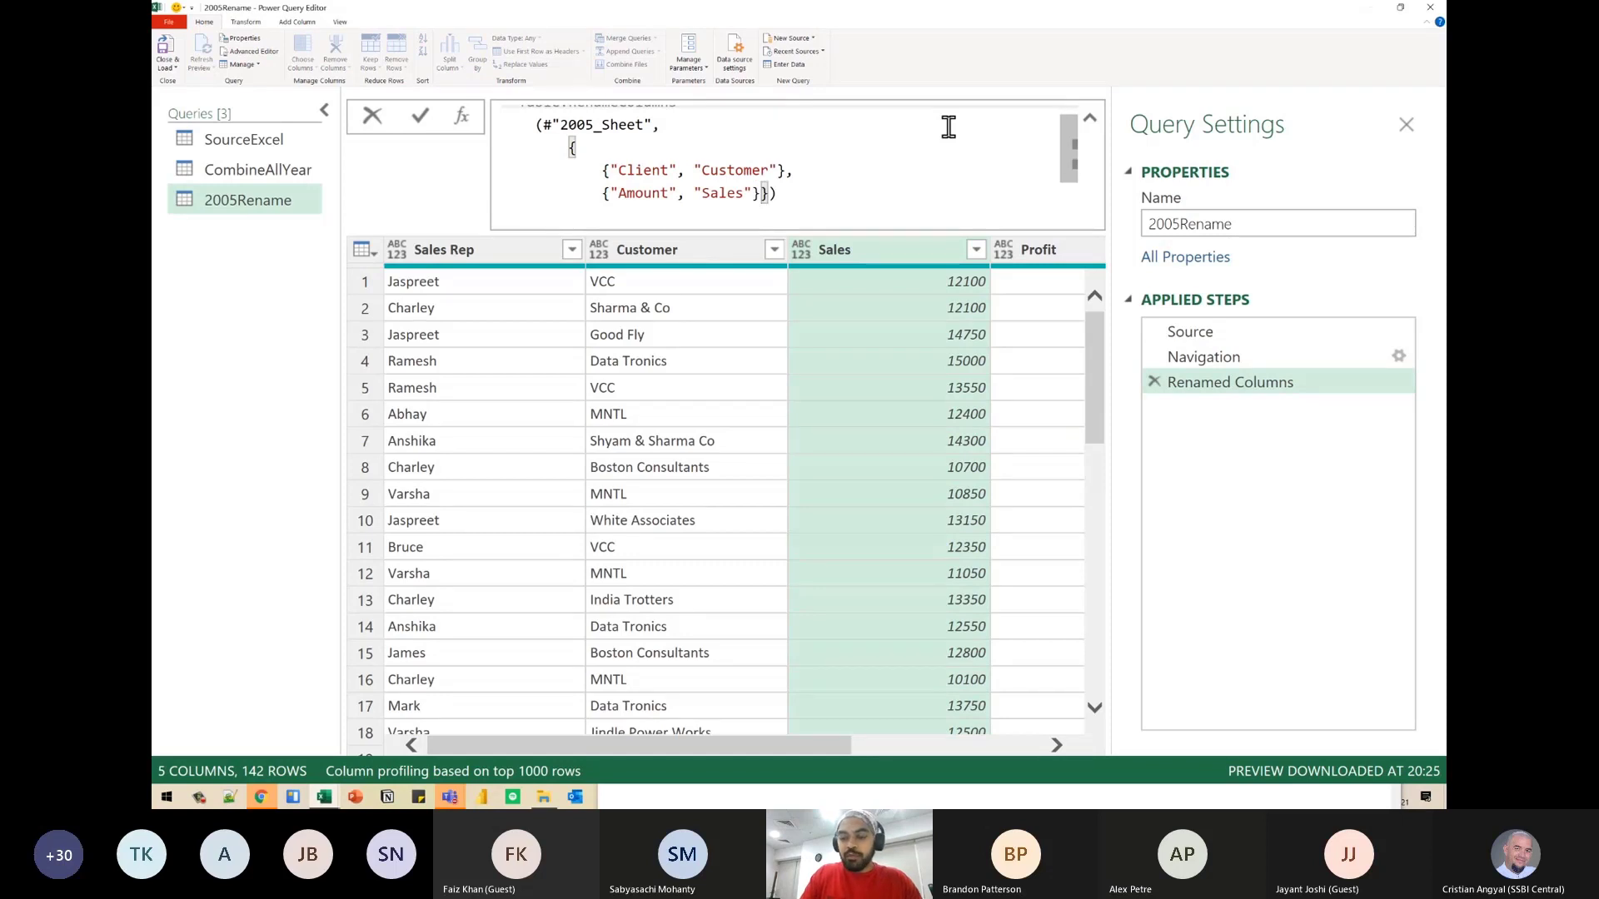
{"action": "key", "text": "shift+Return"}
{"action": "key", "text": "ctrl+bracketright"}
{"action": "key", "text": "ctrl+bracketright"}
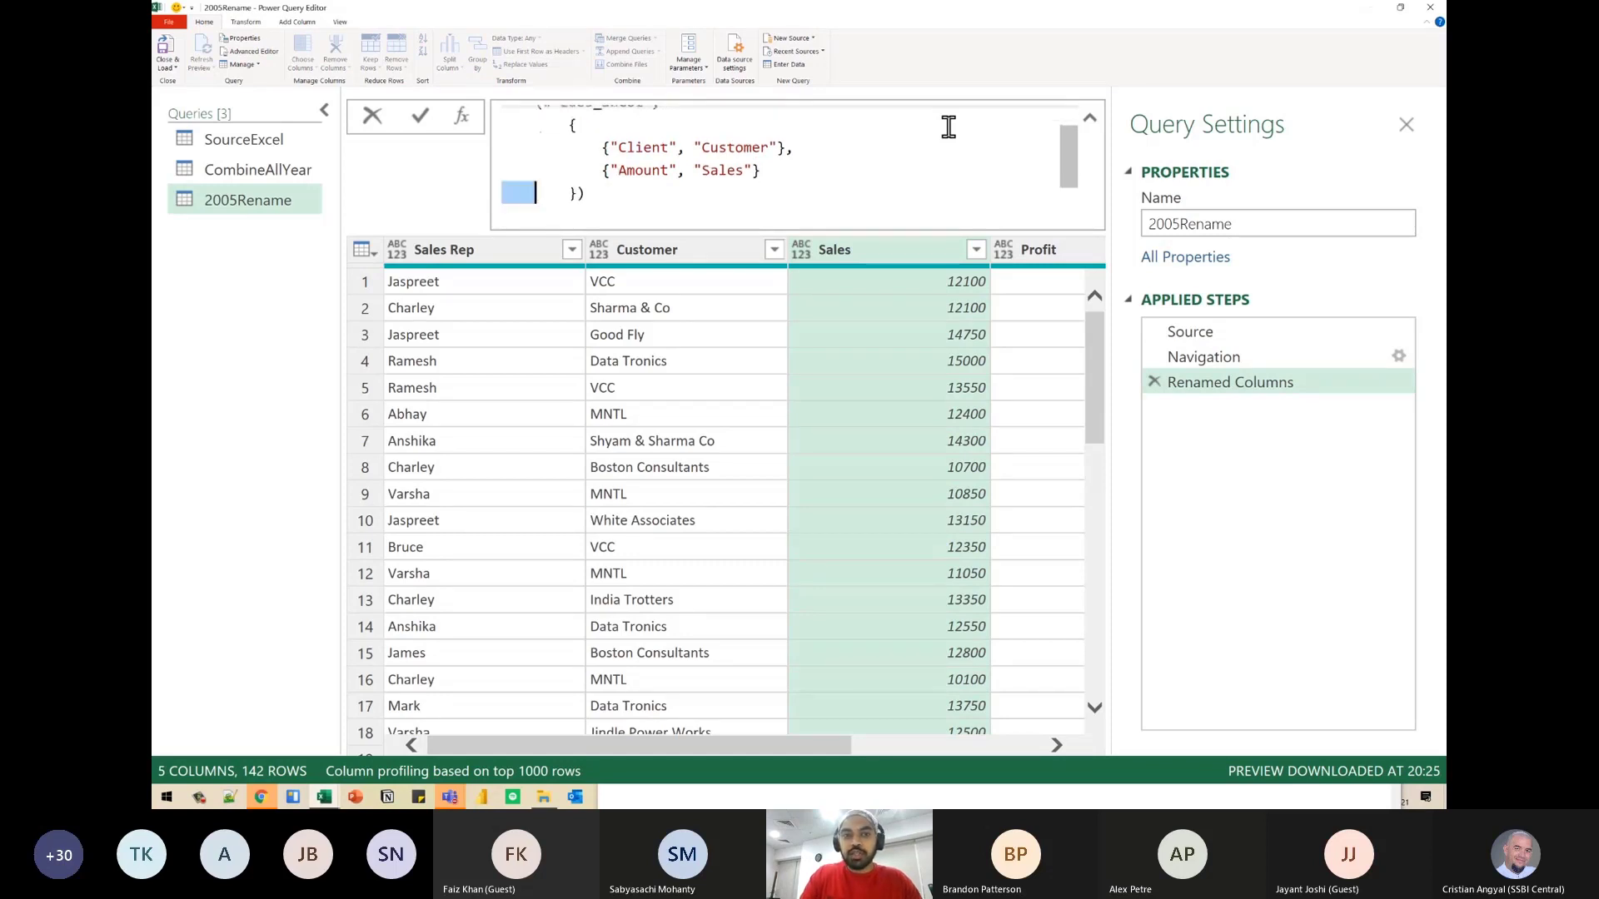
- Place the formula's closing parenthesis on its own line below the outer closing brace
{"action": "key", "text": "Right"}
{"action": "key", "text": "End"}
{"action": "key", "text": "Left"}
{"action": "key", "text": "shift+Return"}
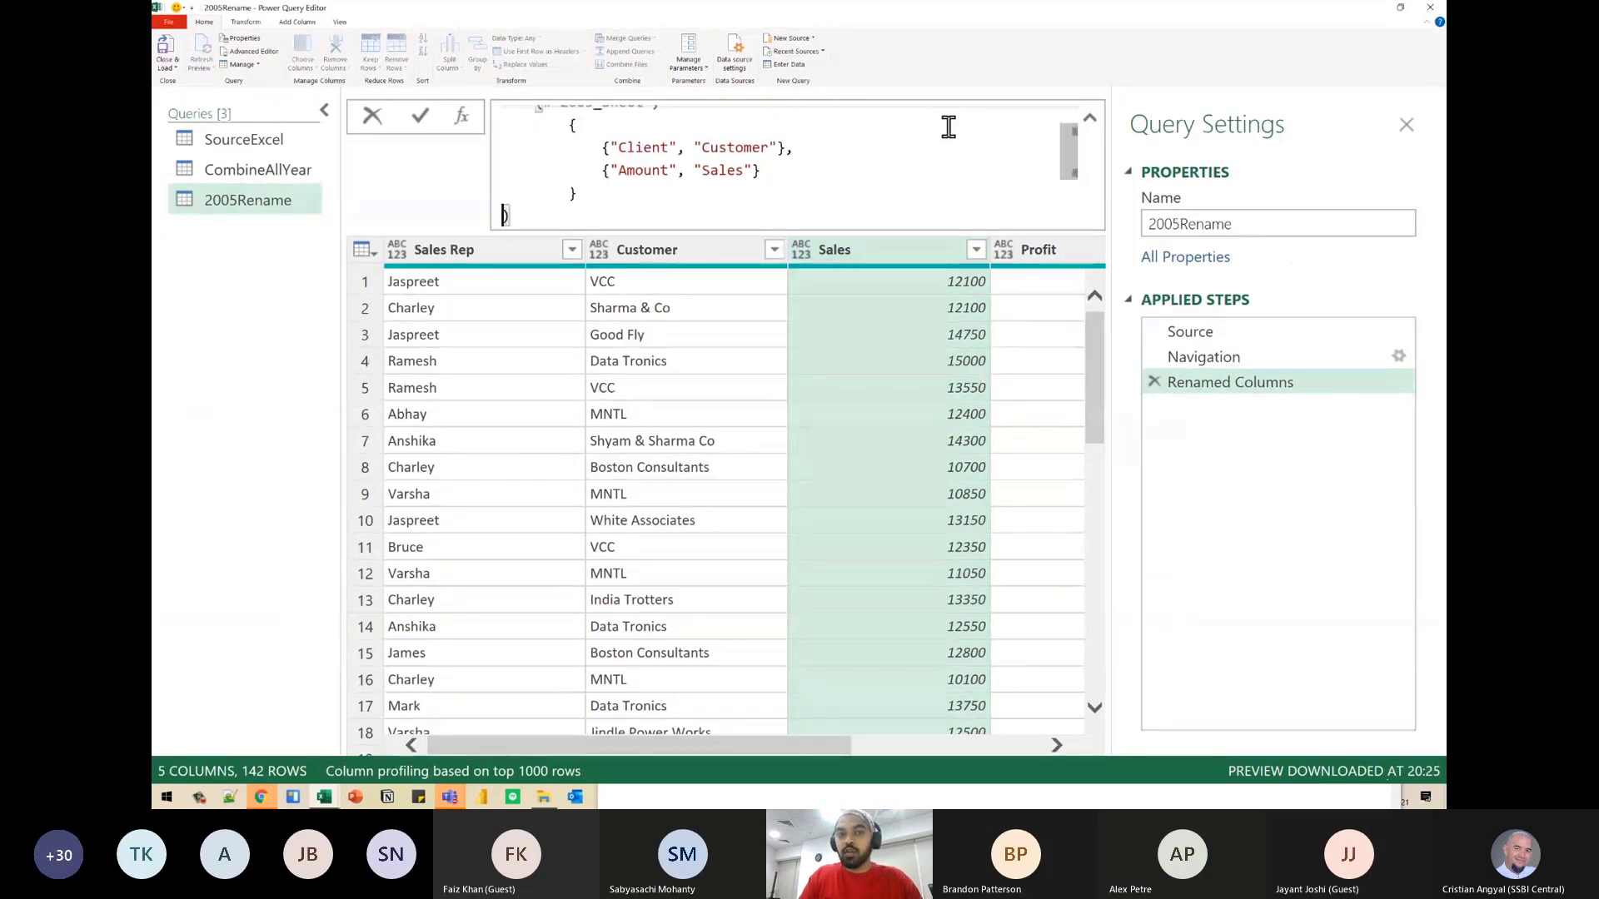
{"action": "key", "text": "BackSpace"}
{"action": "key", "text": "shift+Return"}
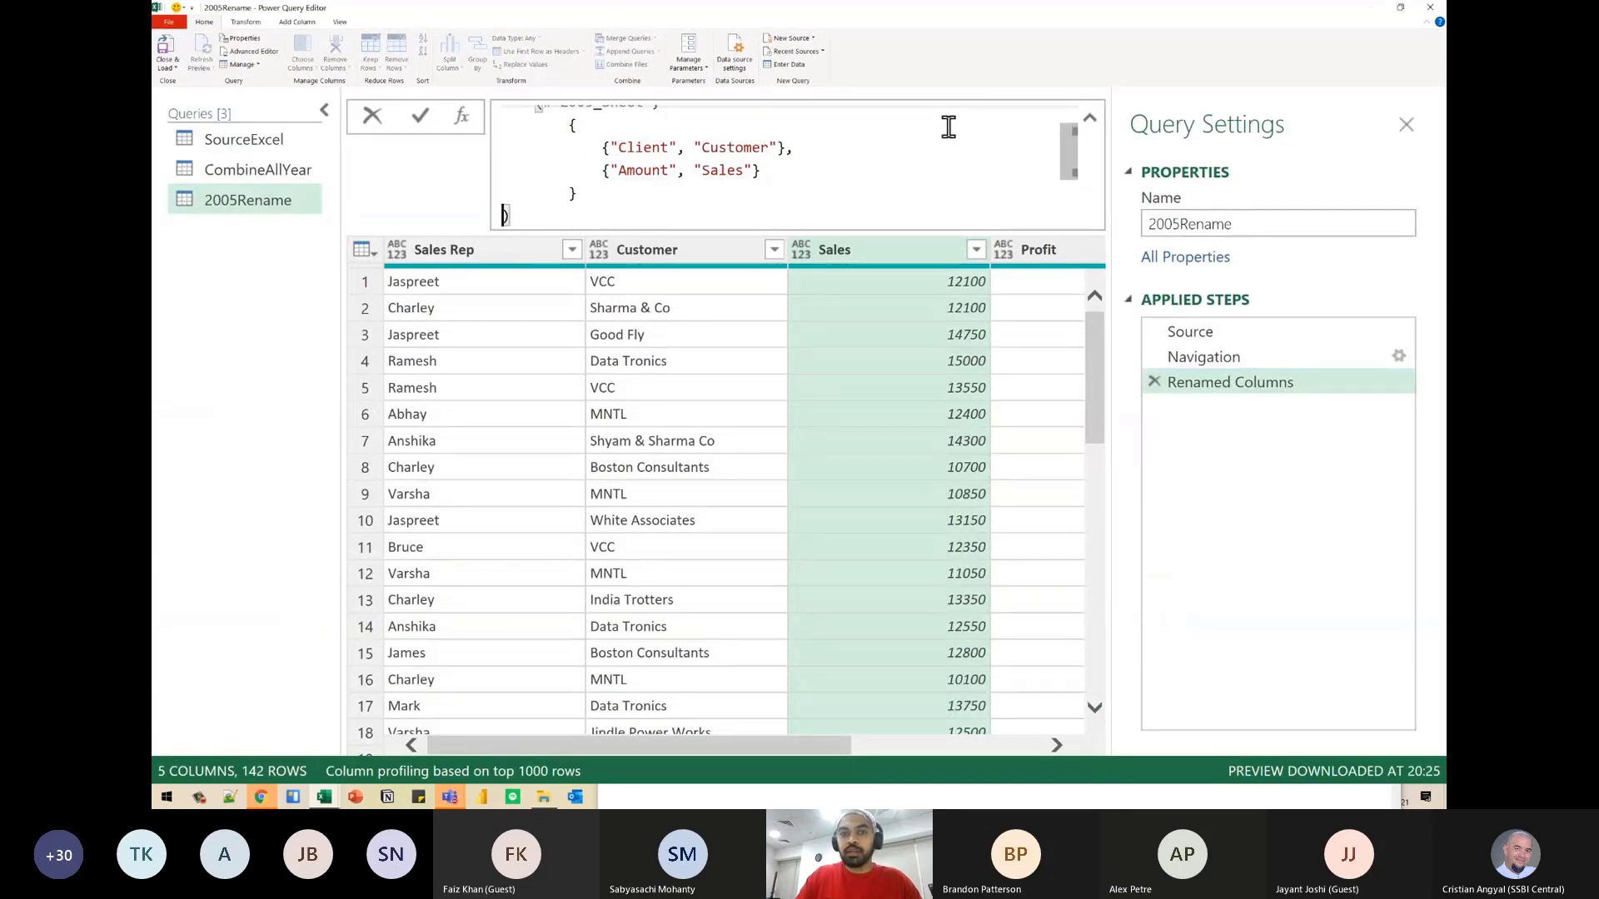
- Review the reformatted formula from end to start and highlight the Table.RenameColumns function name
{"action": "scroll", "coordinate": [920, 164], "scroll_direction": "up", "scroll_amount": 1}
{"action": "scroll", "coordinate": [920, 164], "scroll_direction": "down", "scroll_amount": 2}
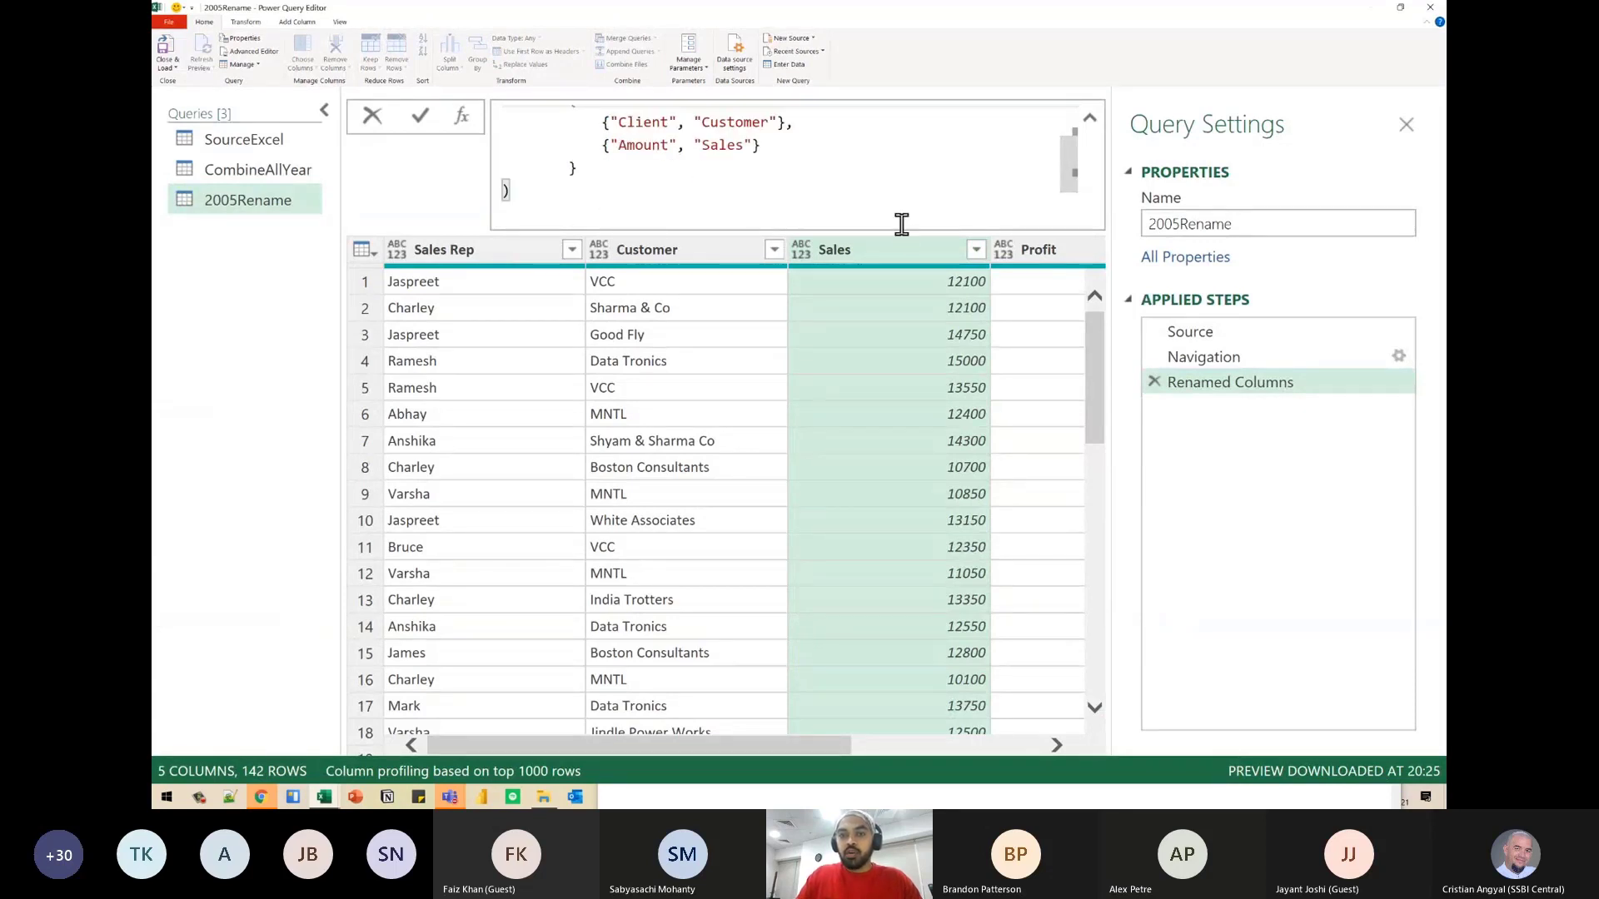
{"action": "scroll", "coordinate": [1071, 178], "scroll_direction": "up", "scroll_amount": 2}
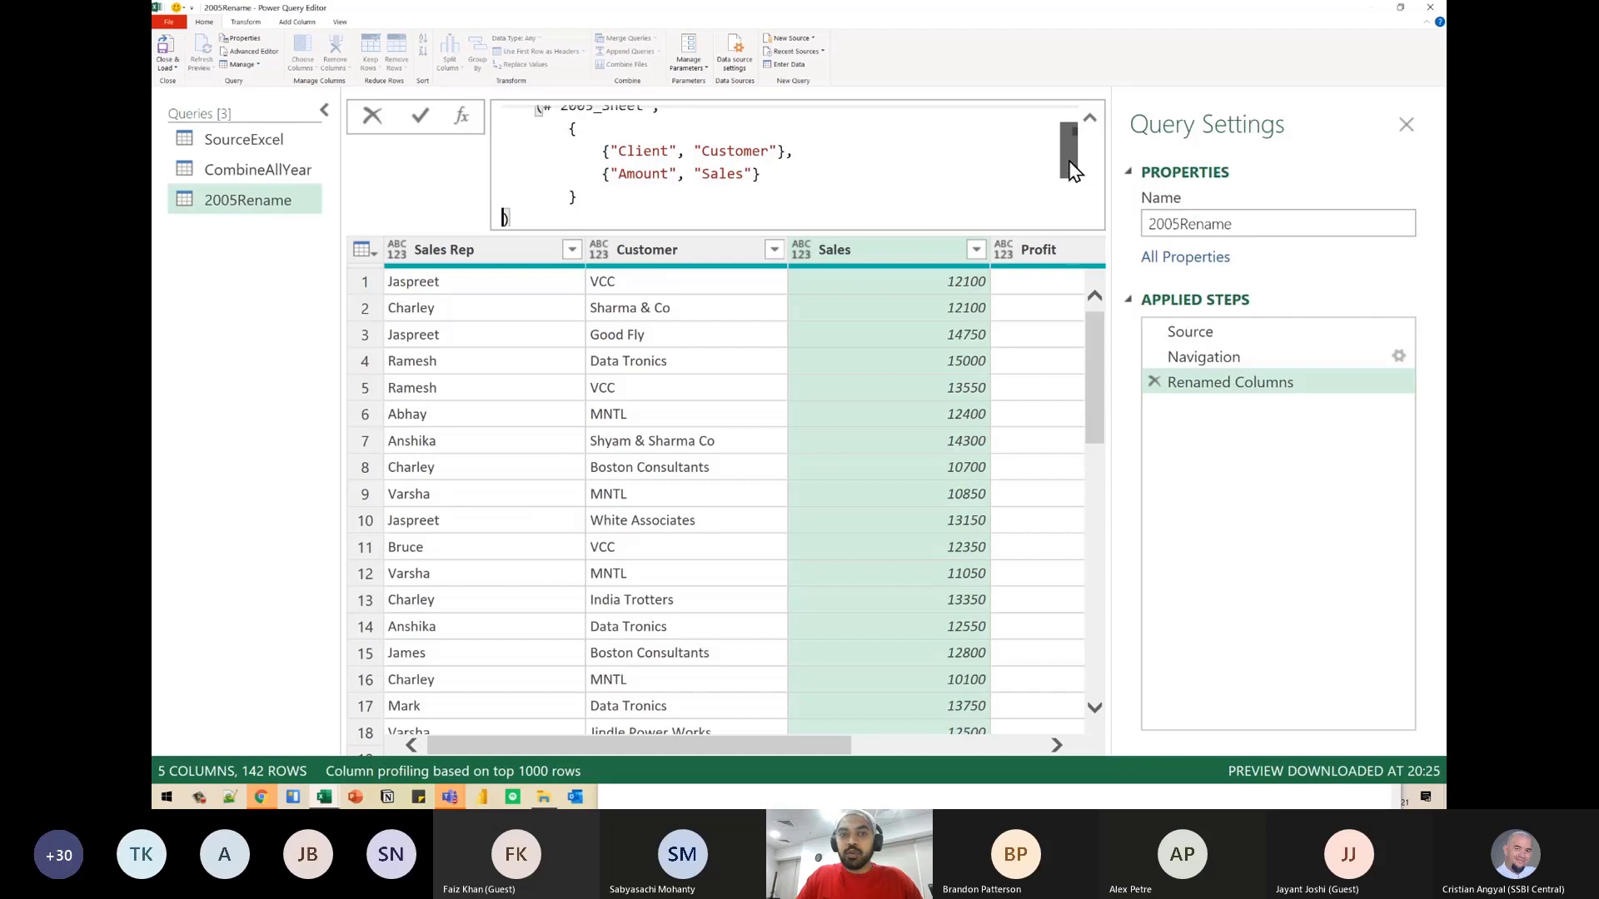
{"action": "scroll", "coordinate": [1067, 148], "scroll_direction": "up", "scroll_amount": 2}
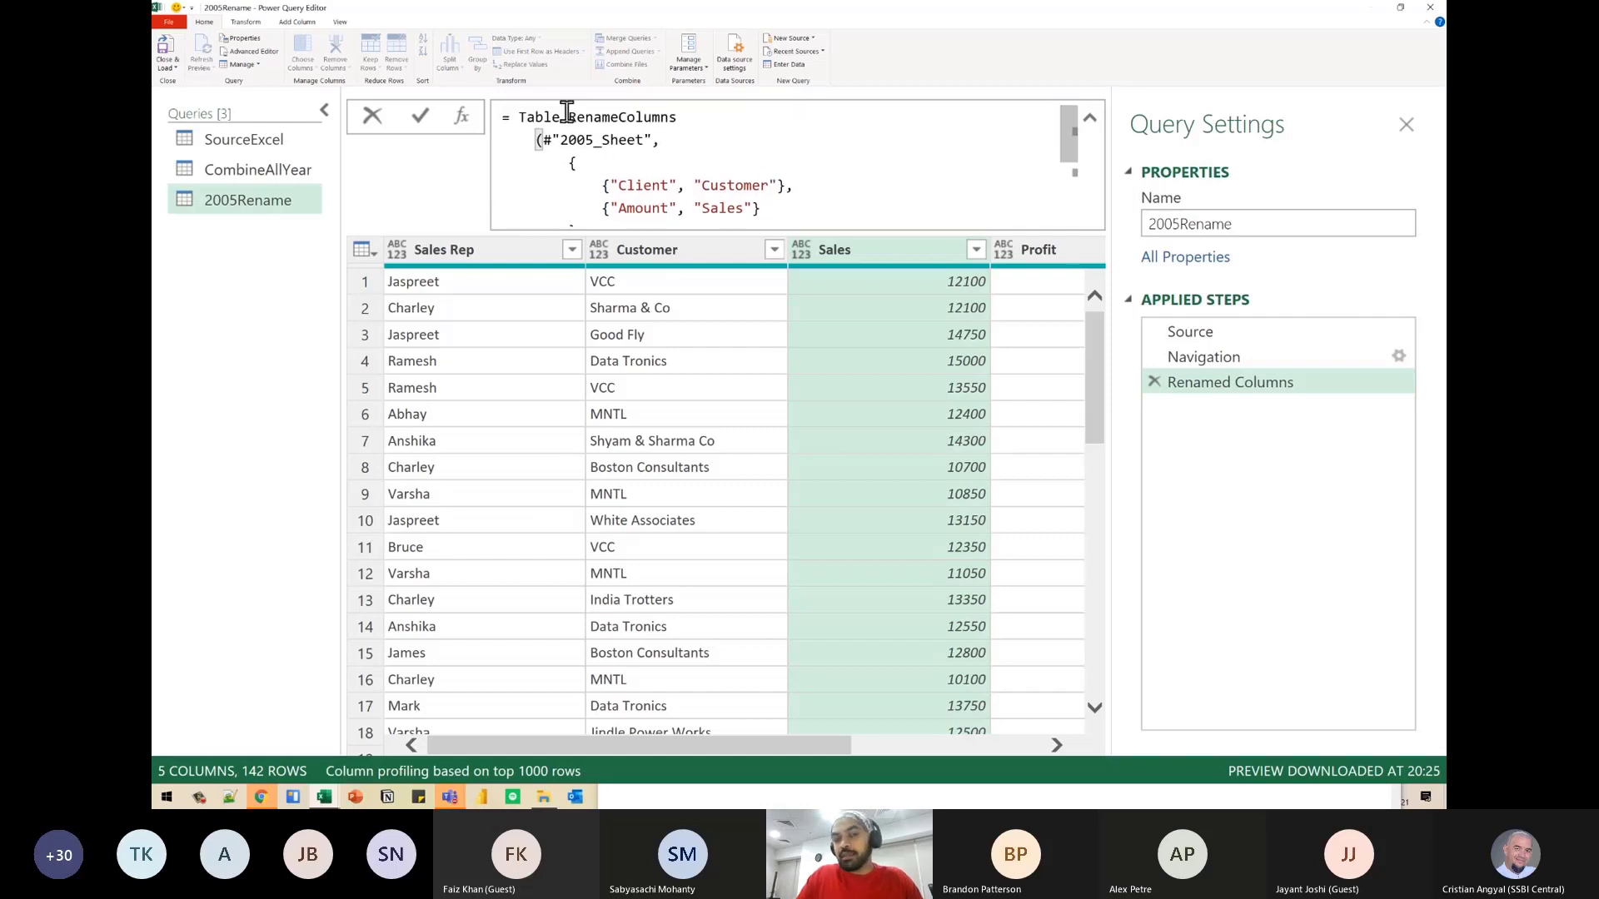
{"action": "left_click_drag", "start_coordinate": [531, 114], "coordinate": [652, 115]}
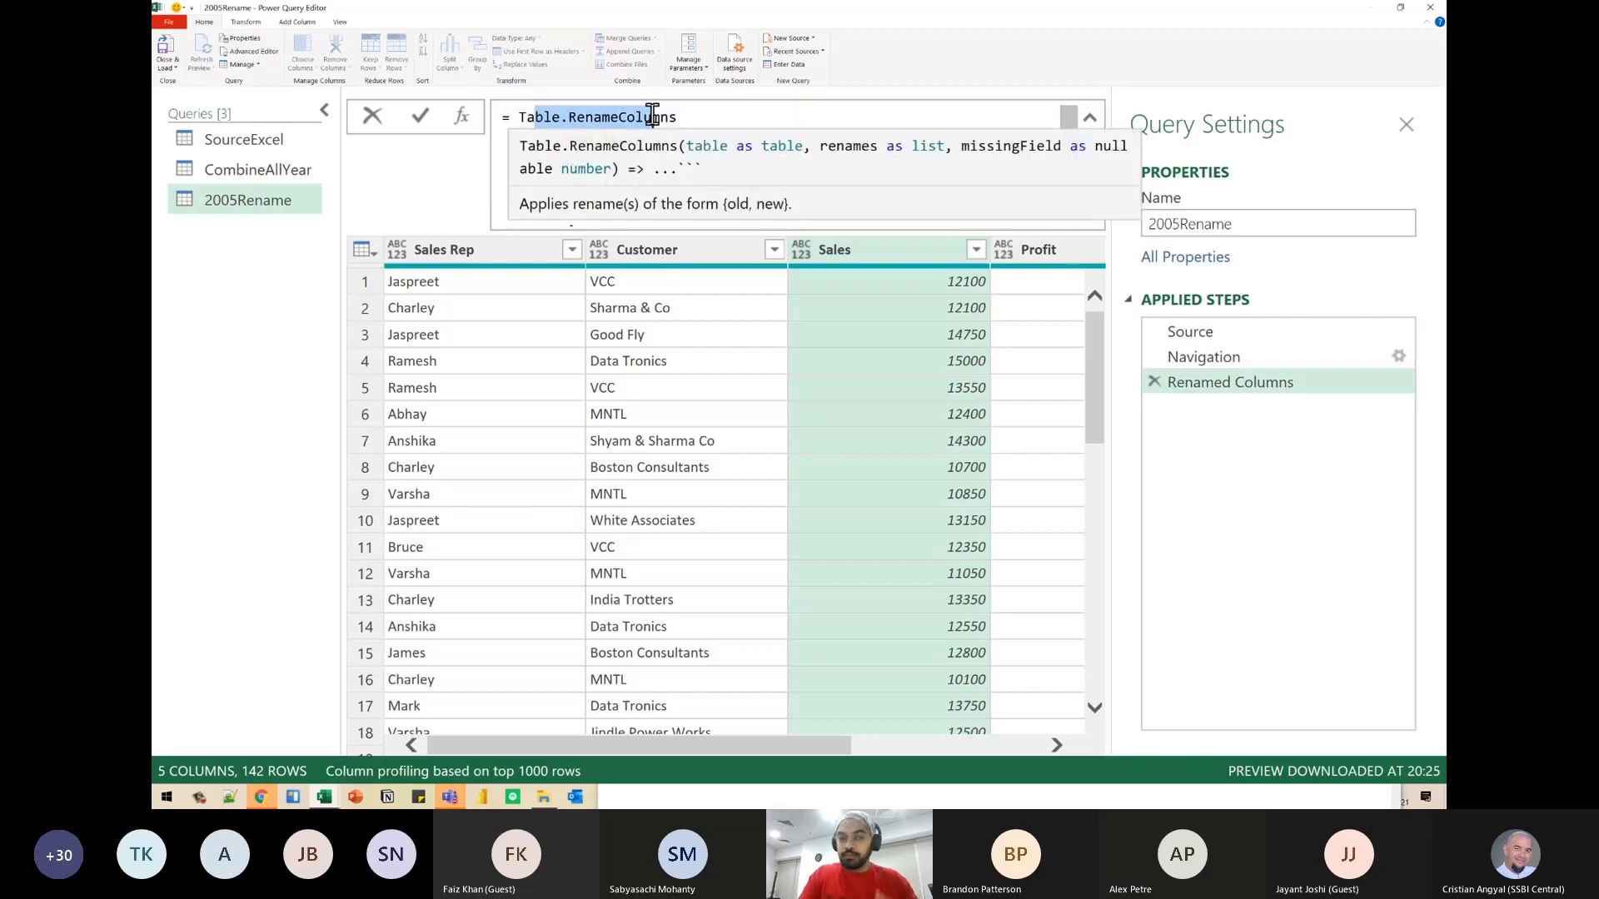
{"action": "left_click", "coordinate": [570, 153]}
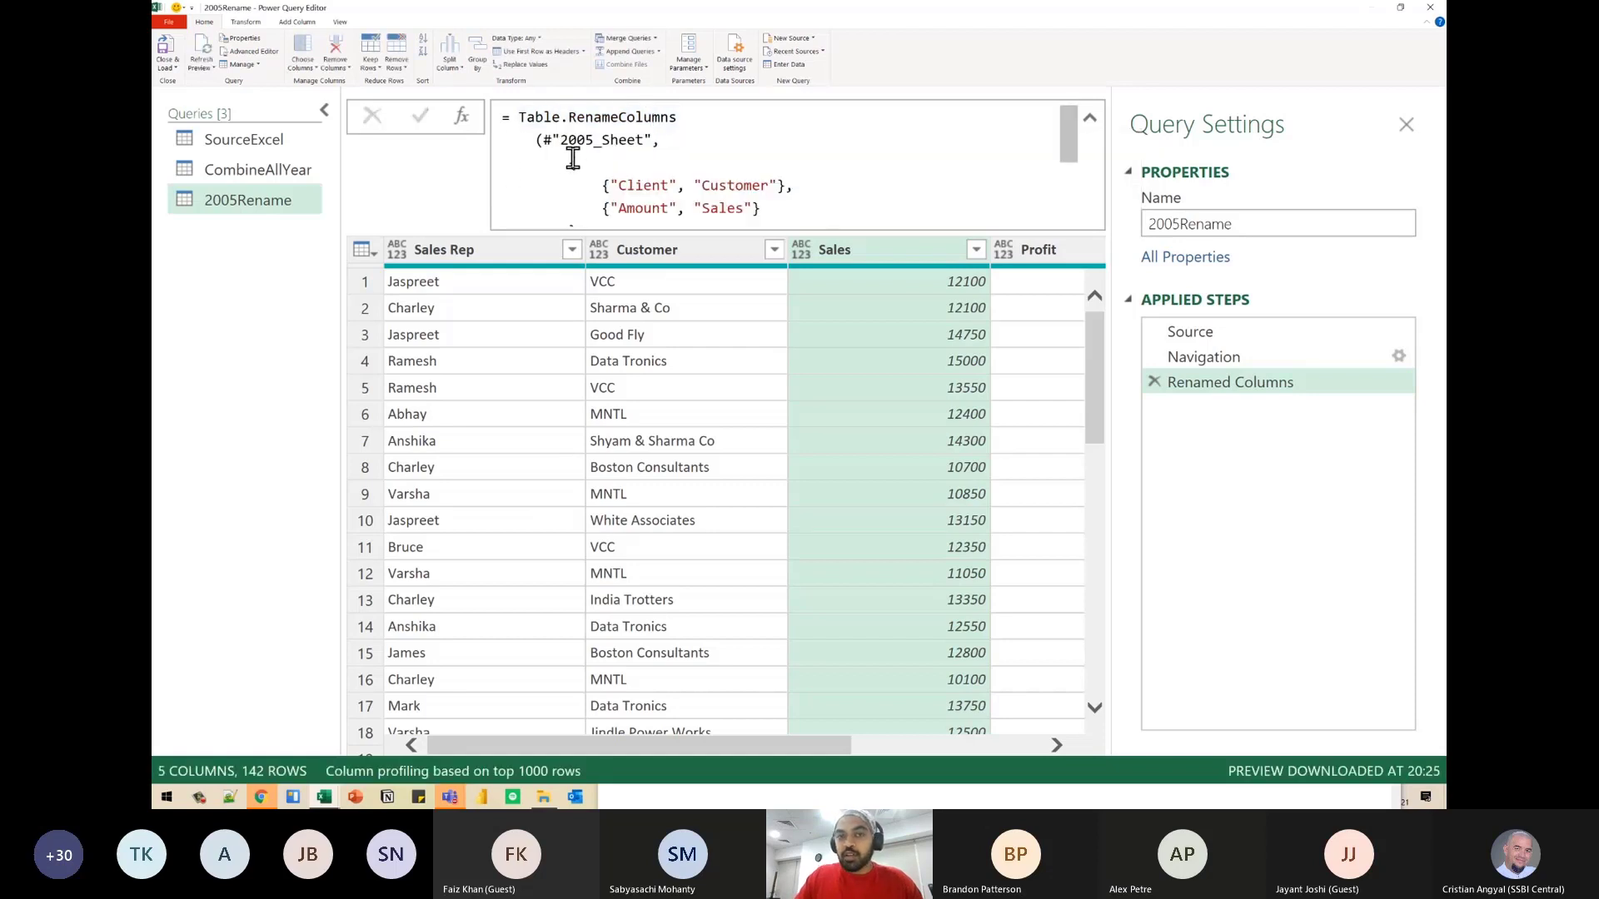
- Highlight the 2005_Sheet argument, box the previewed table rows and draw an arrow from the table to that argument
{"action": "left_click_drag", "start_coordinate": [551, 138], "coordinate": [635, 136]}
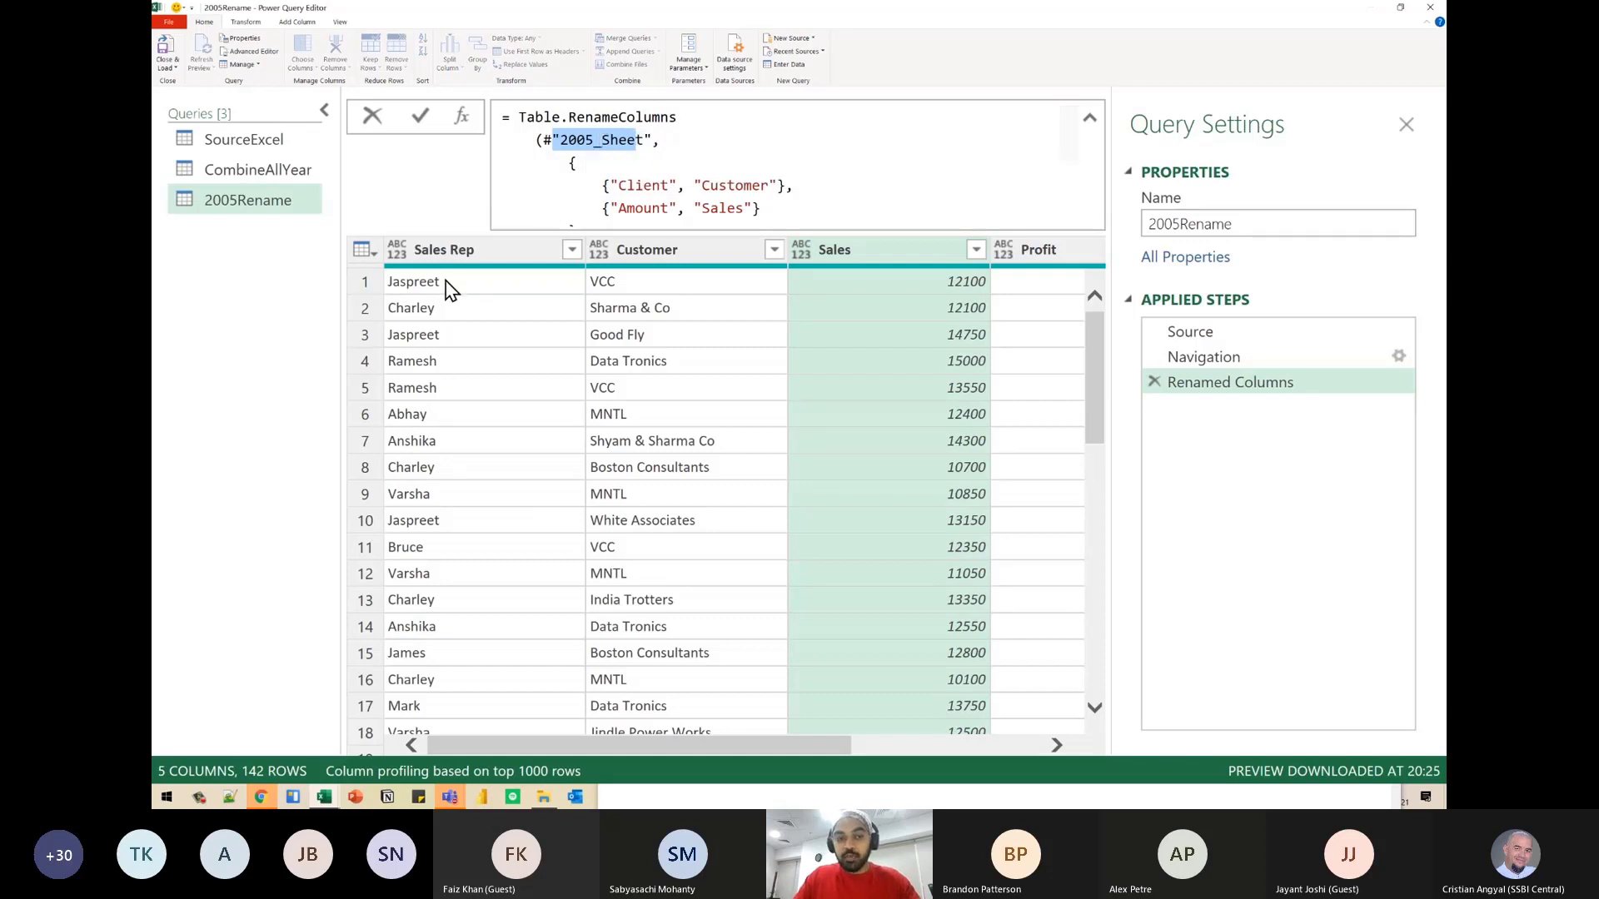
{"action": "mouse_move", "coordinate": [375, 264]}
{"action": "left_mouse_down"}
{"action": "mouse_move", "coordinate": [989, 535]}
{"action": "mouse_move", "coordinate": [1033, 588]}
{"action": "left_mouse_up"}
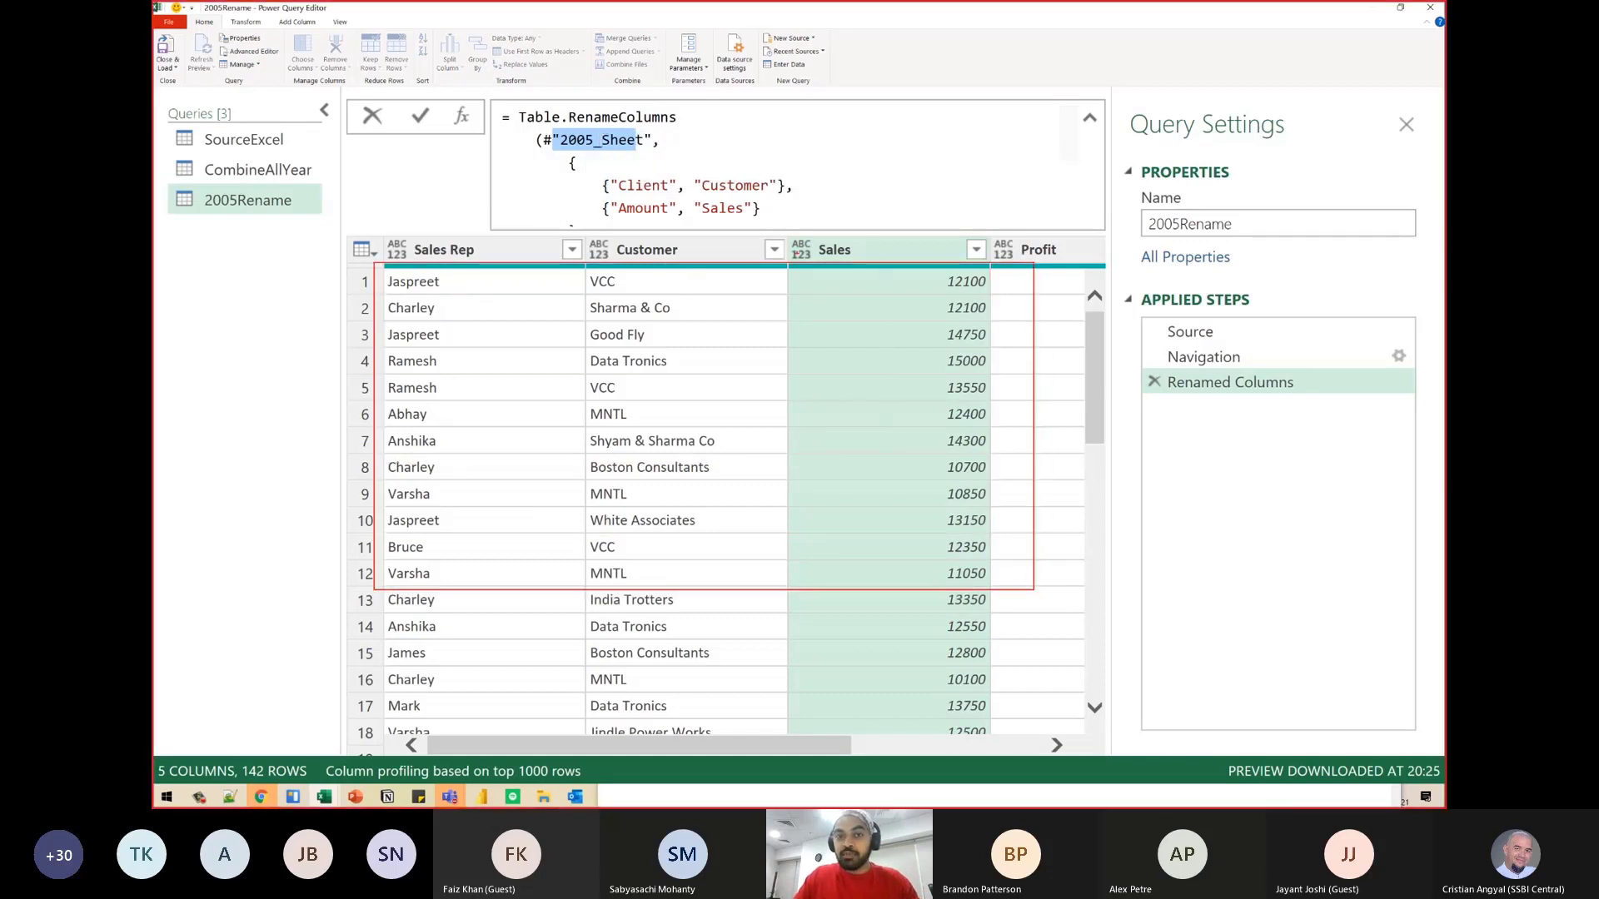
{"action": "mouse_move", "coordinate": [800, 254]}
{"action": "left_mouse_down"}
{"action": "mouse_move", "coordinate": [809, 152]}
{"action": "mouse_move", "coordinate": [692, 131]}
{"action": "mouse_move", "coordinate": [699, 150]}
{"action": "left_mouse_up"}
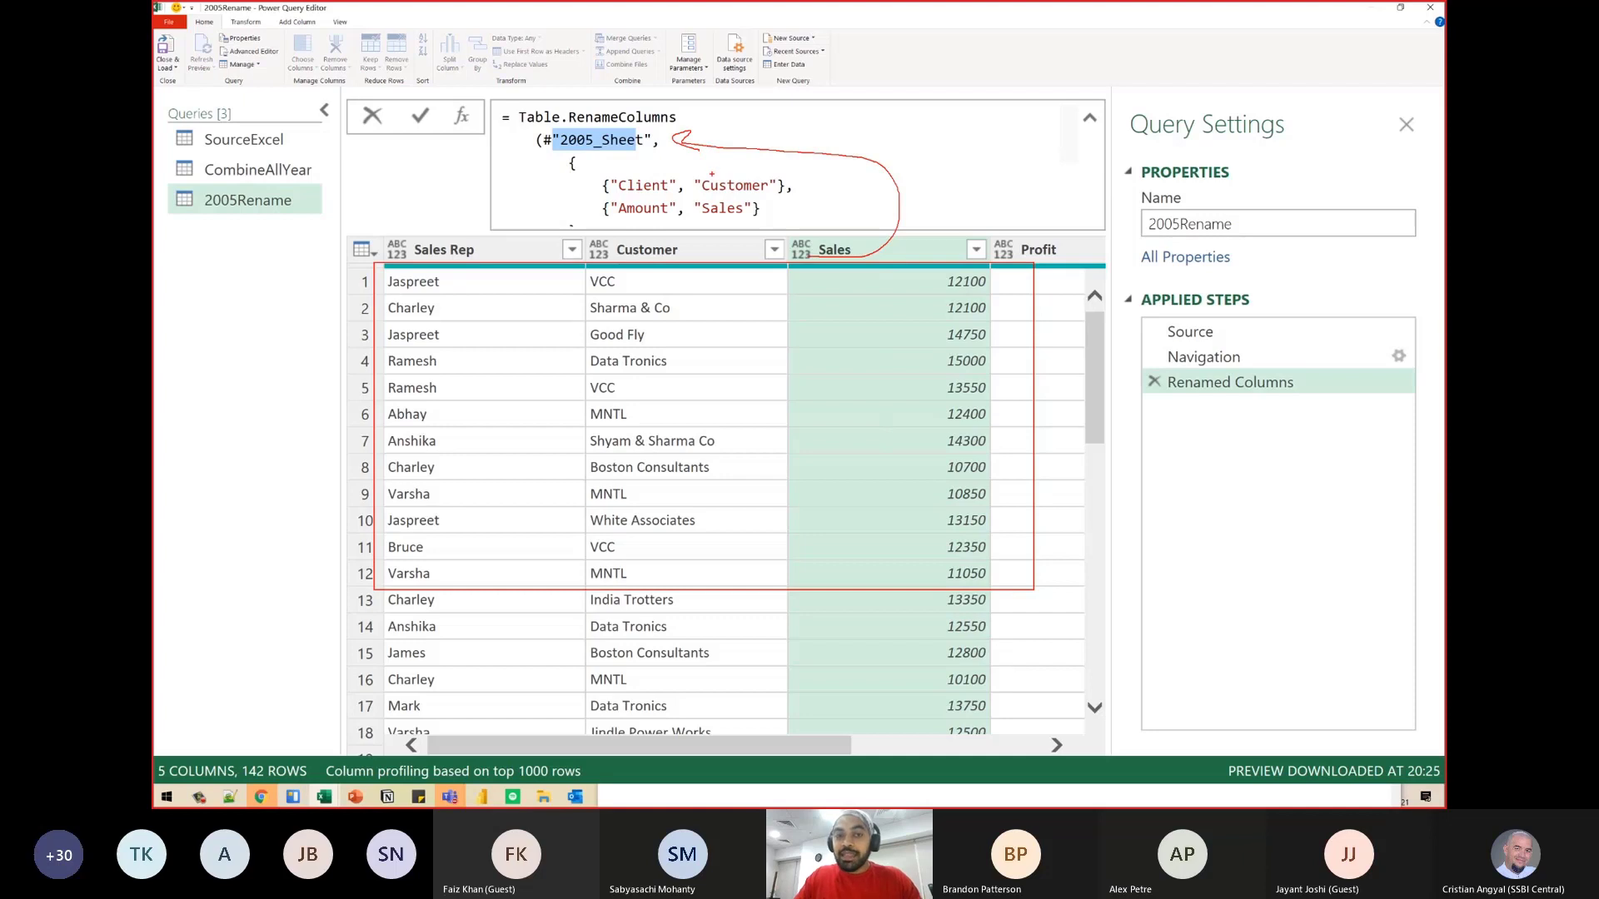
- Clear the drawn markup, inspect the rename lists and highlight the Client–Customer pair inside the outer braces of the formula
{"action": "key", "text": "Escape"}
{"action": "scroll", "coordinate": [624, 167], "scroll_direction": "down", "scroll_amount": 1}
{"action": "scroll", "coordinate": [624, 167], "scroll_direction": "up", "scroll_amount": 1}
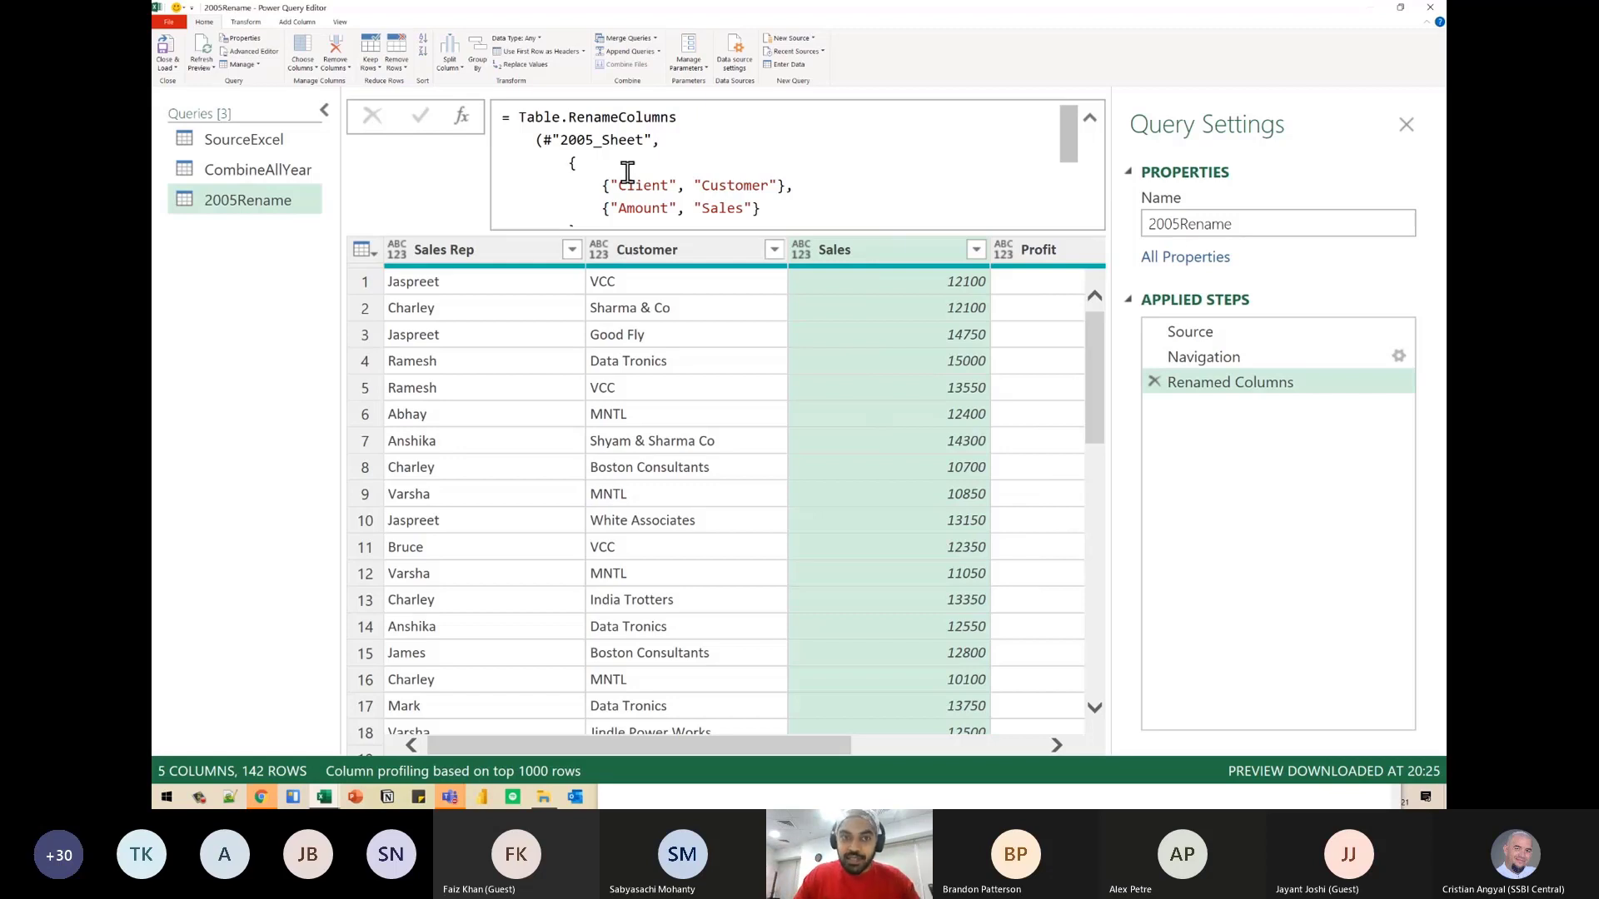
{"action": "scroll", "coordinate": [1067, 139], "scroll_direction": "down", "scroll_amount": 1}
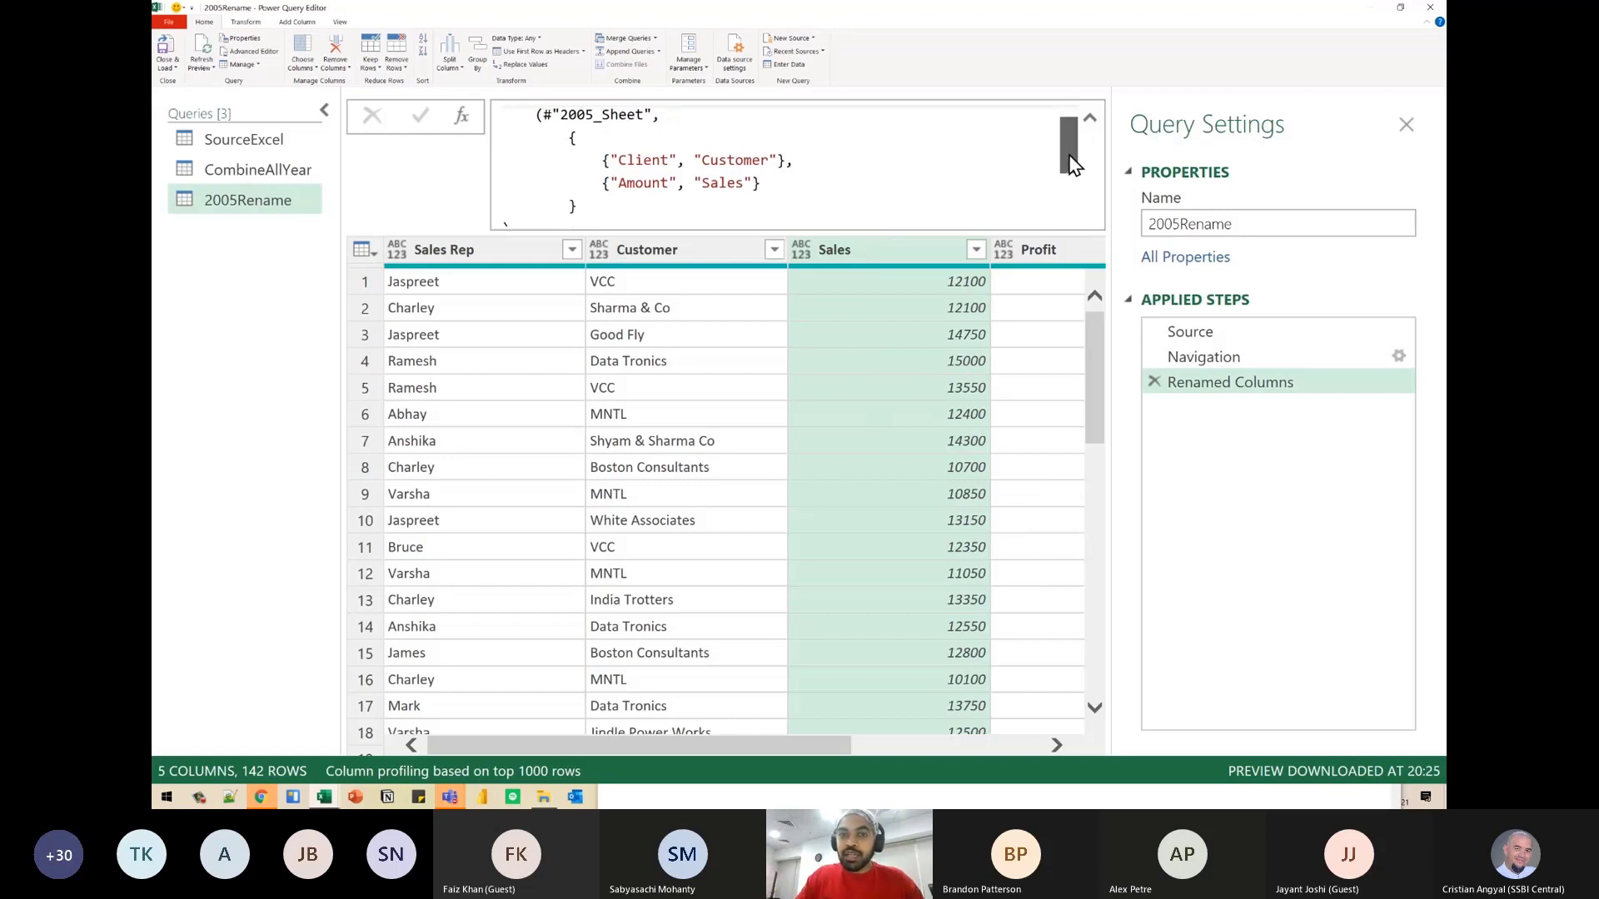
{"action": "left_click_drag", "start_coordinate": [600, 160], "coordinate": [779, 158]}
{"action": "left_click", "coordinate": [574, 139]}
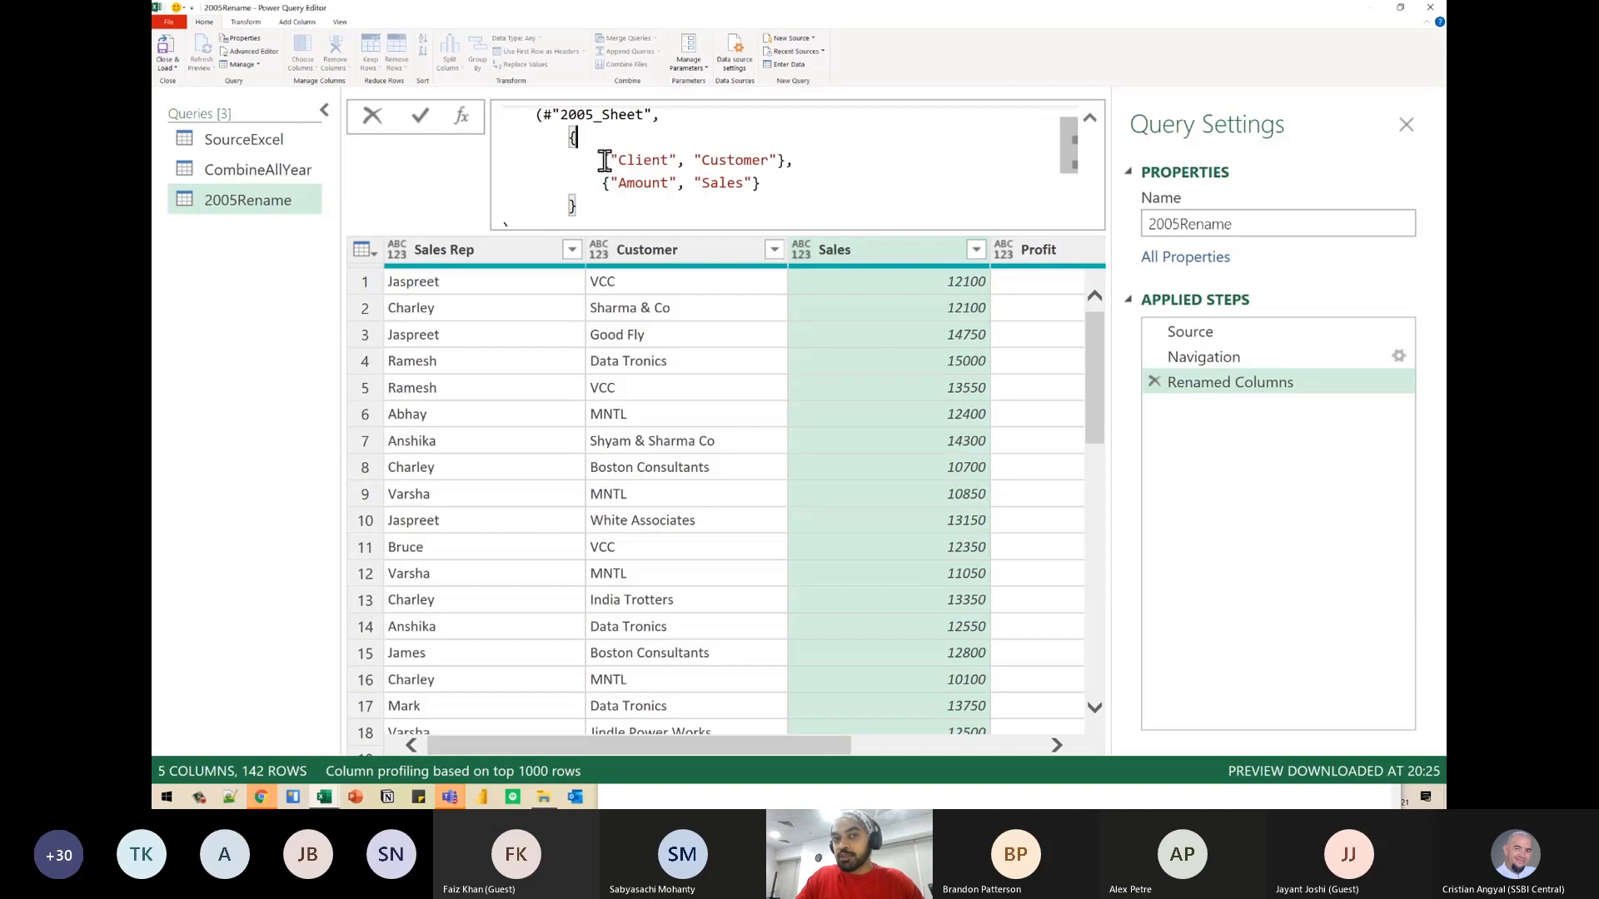
{"action": "left_click_drag", "start_coordinate": [602, 160], "coordinate": [783, 160]}
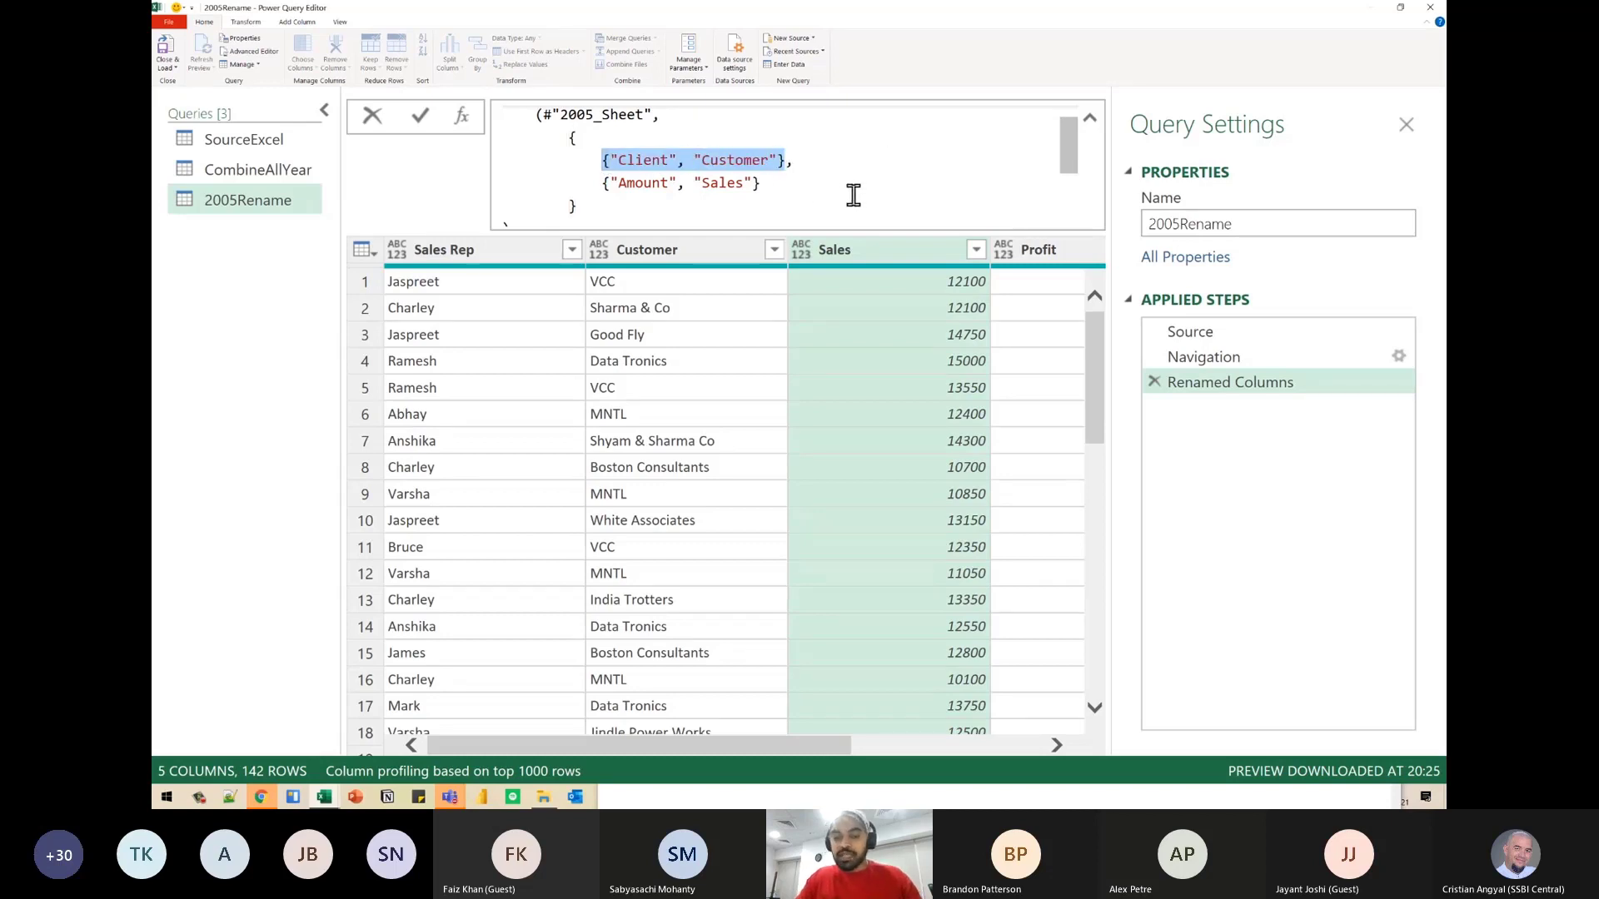
{"action": "key", "text": "Escape"}
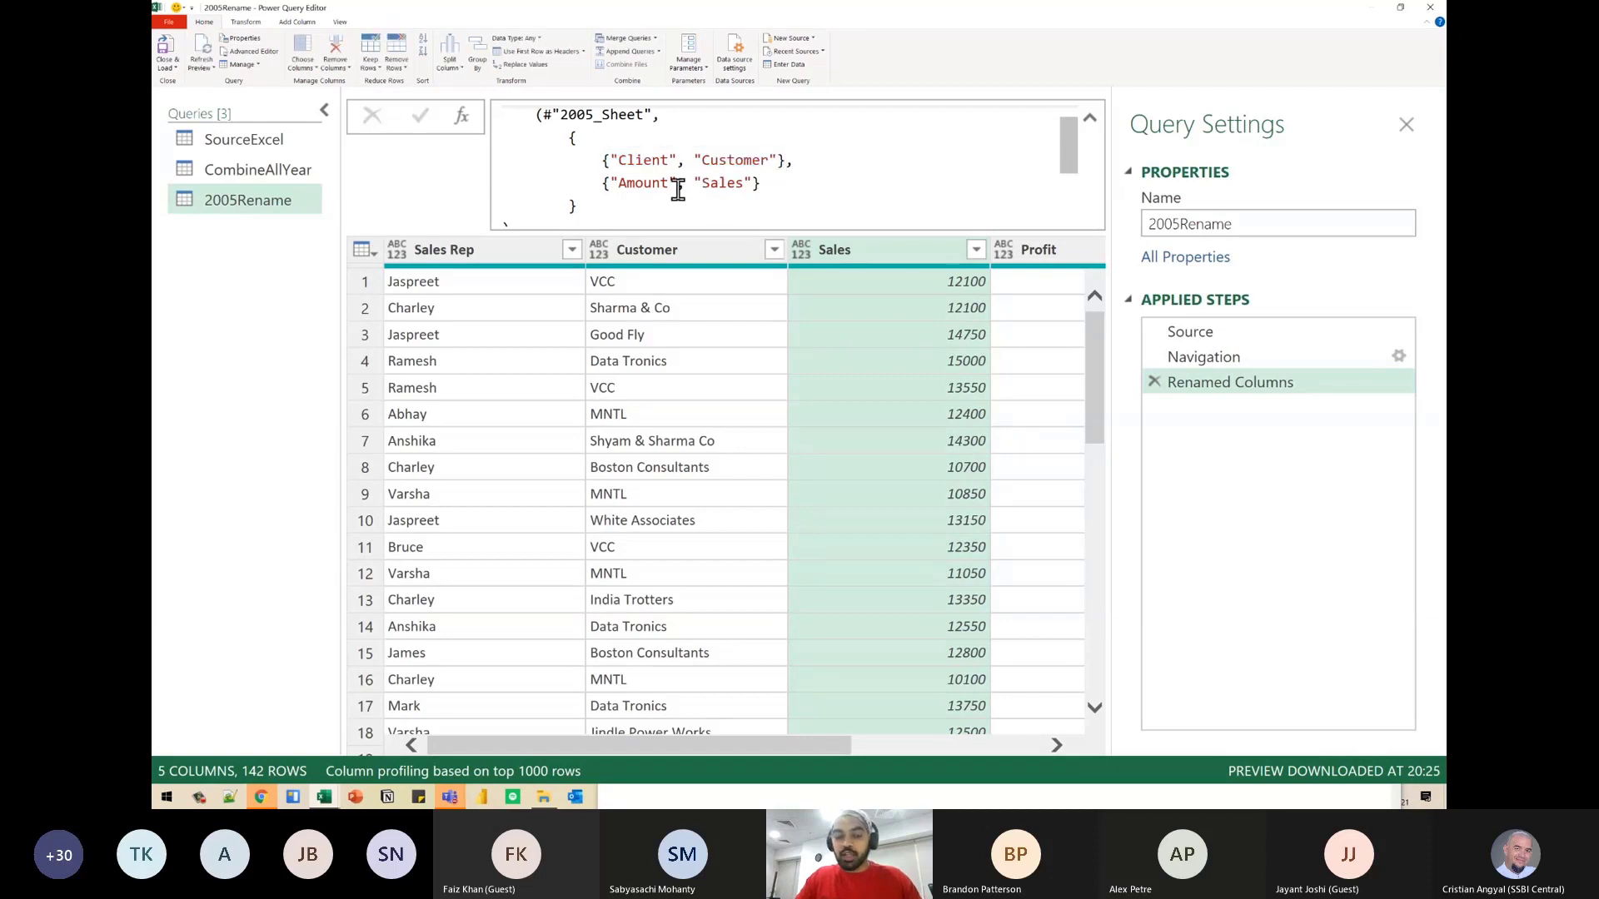
- Box the Client–Customer pair and draw arrows from each of its two names to the Customer column header
{"action": "key", "text": "ctrl+2"}
{"action": "left_click_drag", "start_coordinate": [589, 142], "coordinate": [789, 171]}
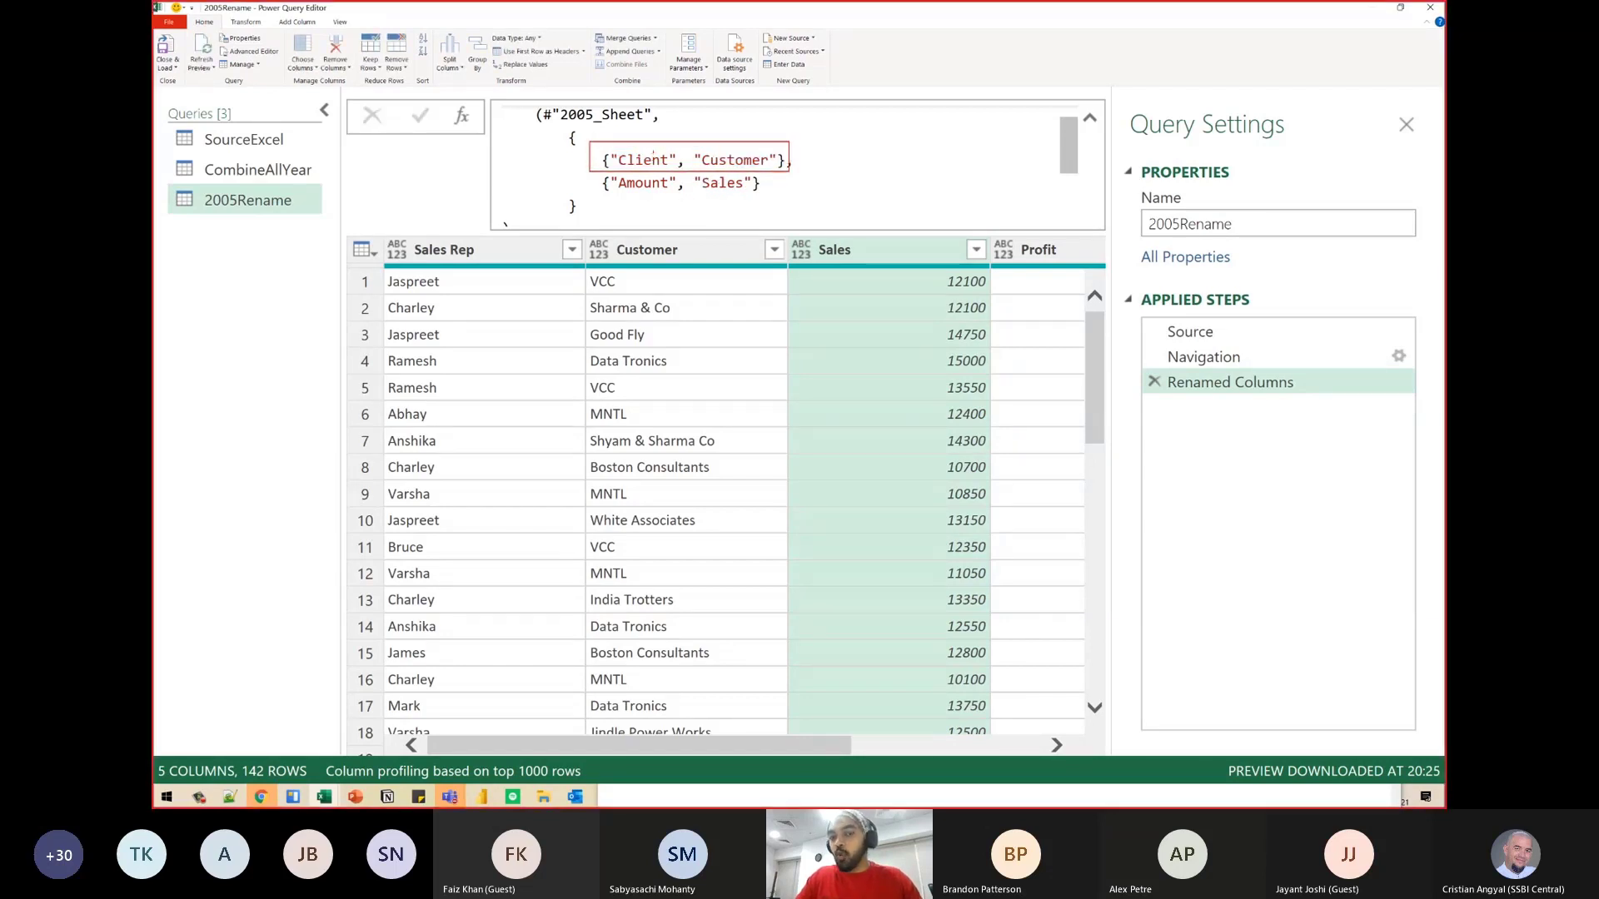
{"action": "mouse_move", "coordinate": [653, 143]}
{"action": "left_mouse_down"}
{"action": "mouse_move", "coordinate": [606, 136]}
{"action": "mouse_move", "coordinate": [574, 178]}
{"action": "mouse_move", "coordinate": [686, 239]}
{"action": "left_mouse_up"}
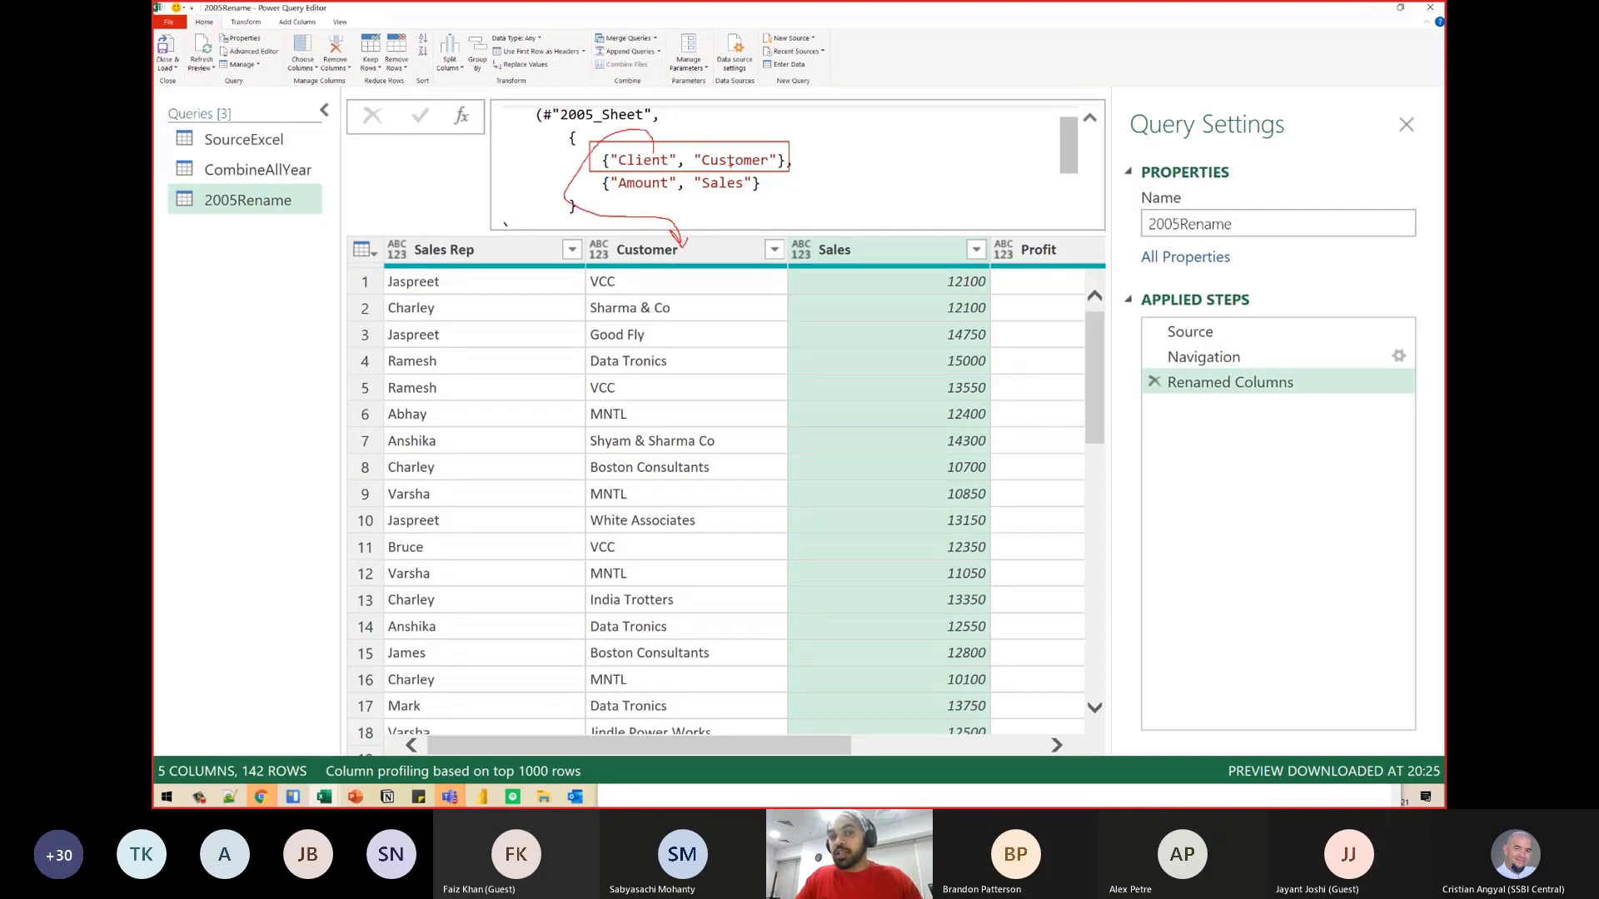
{"action": "mouse_move", "coordinate": [730, 162]}
{"action": "left_mouse_down"}
{"action": "mouse_move", "coordinate": [743, 125]}
{"action": "mouse_move", "coordinate": [821, 181]}
{"action": "mouse_move", "coordinate": [718, 251]}
{"action": "mouse_move", "coordinate": [730, 237]}
{"action": "left_mouse_up"}
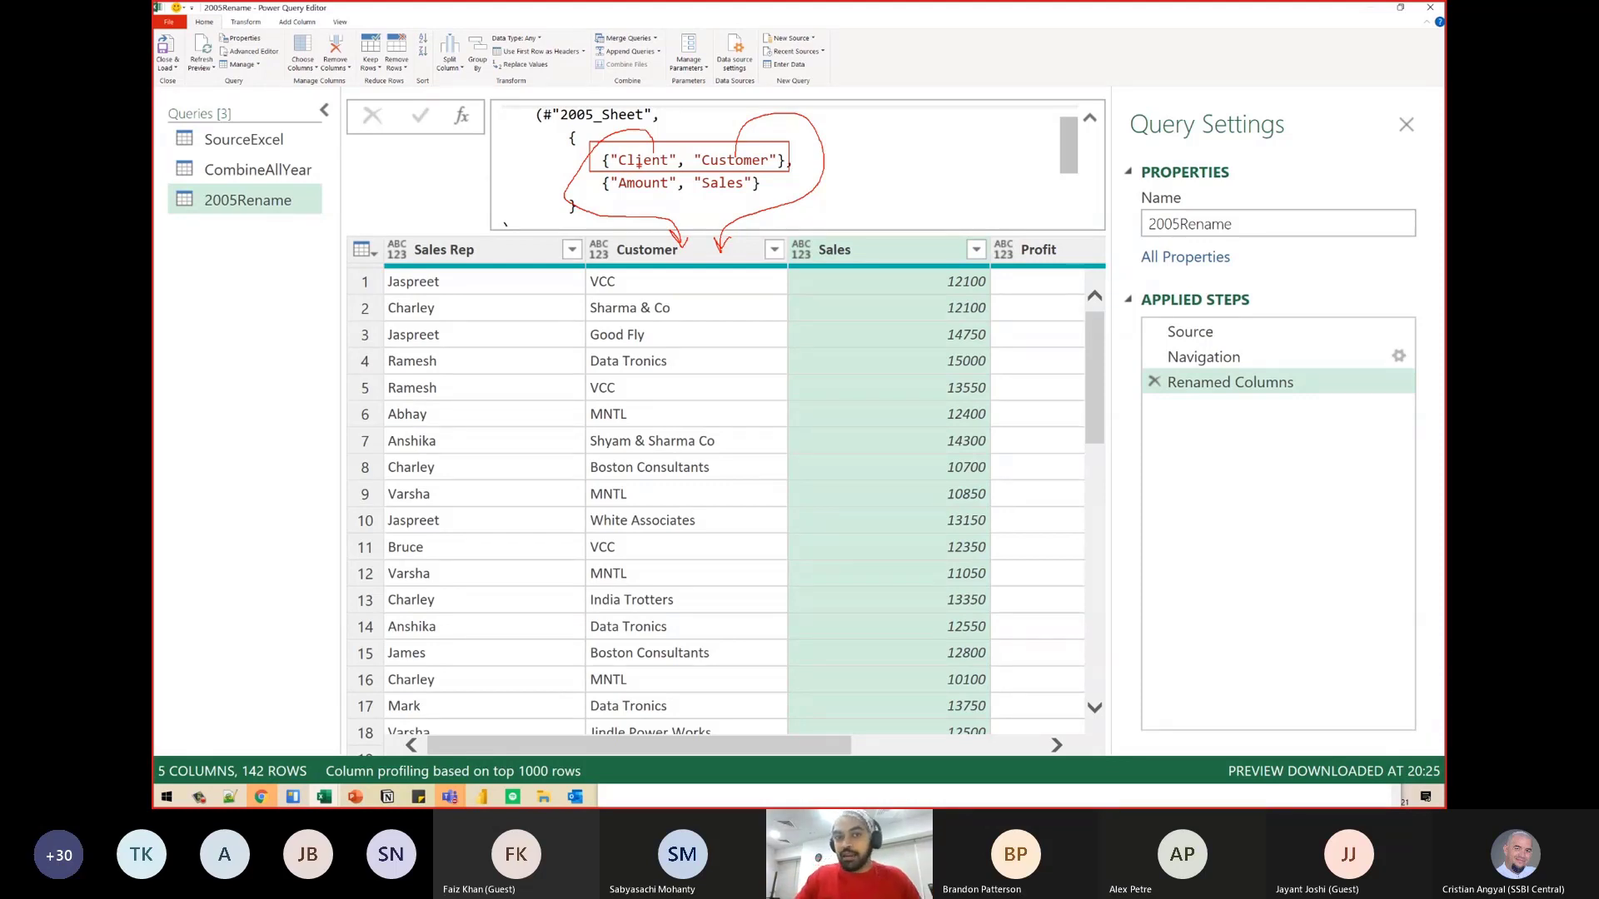
- Underline Amount and Sales with a sketched third pair below, then clear the markup and highlight part of Customer in the first pair
{"action": "left_click_drag", "start_coordinate": [612, 197], "coordinate": [657, 194]}
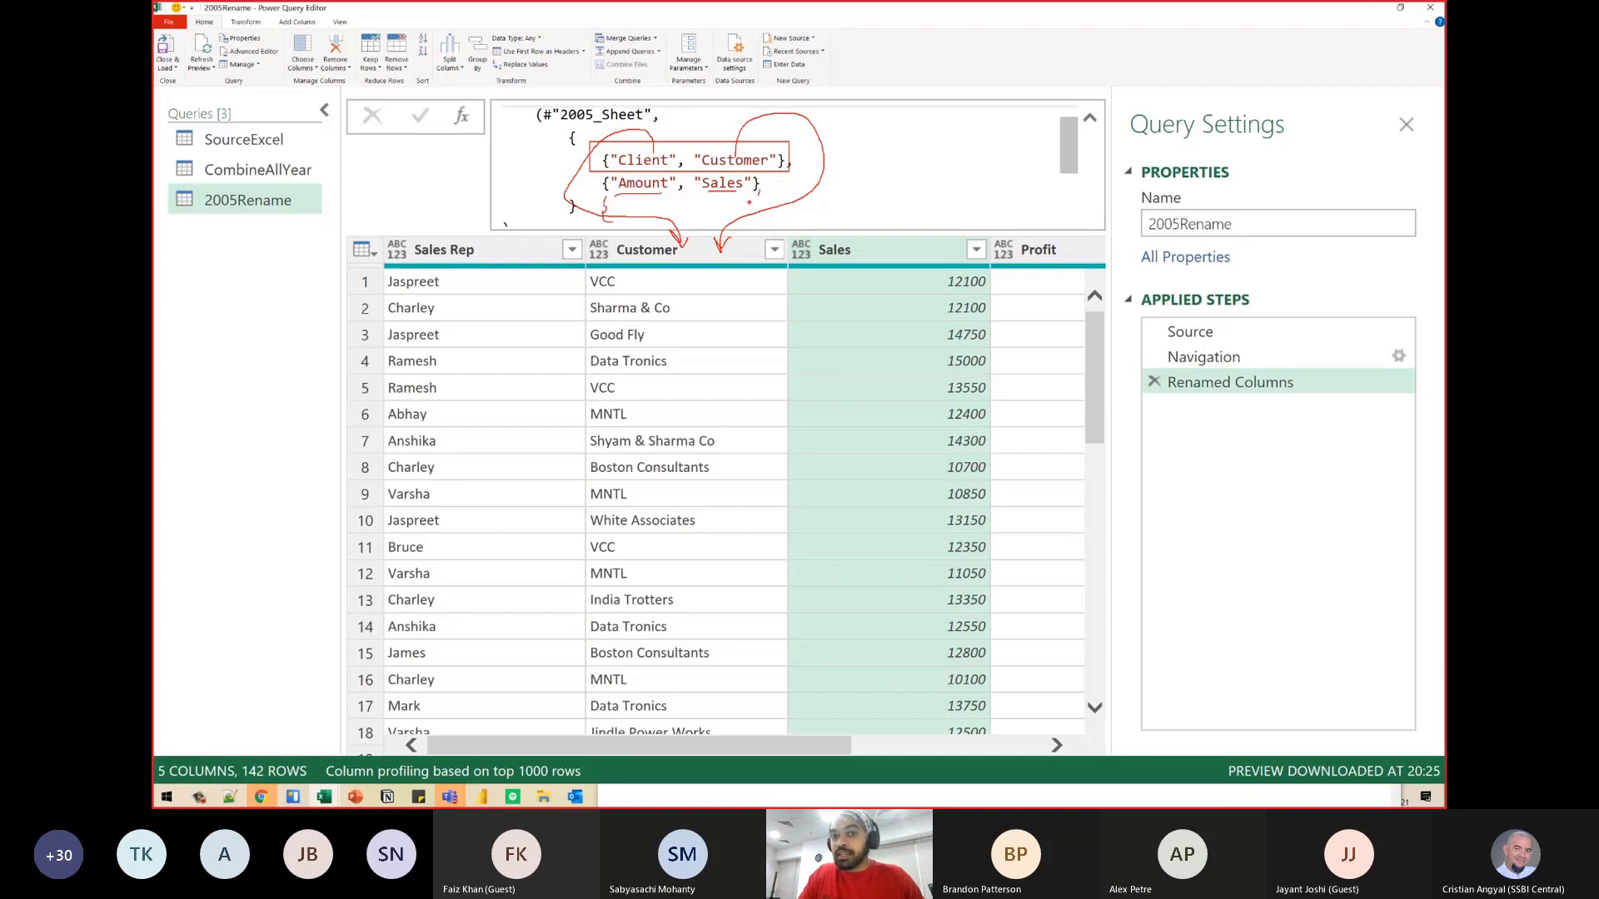
{"action": "left_click_drag", "start_coordinate": [620, 219], "coordinate": [737, 218]}
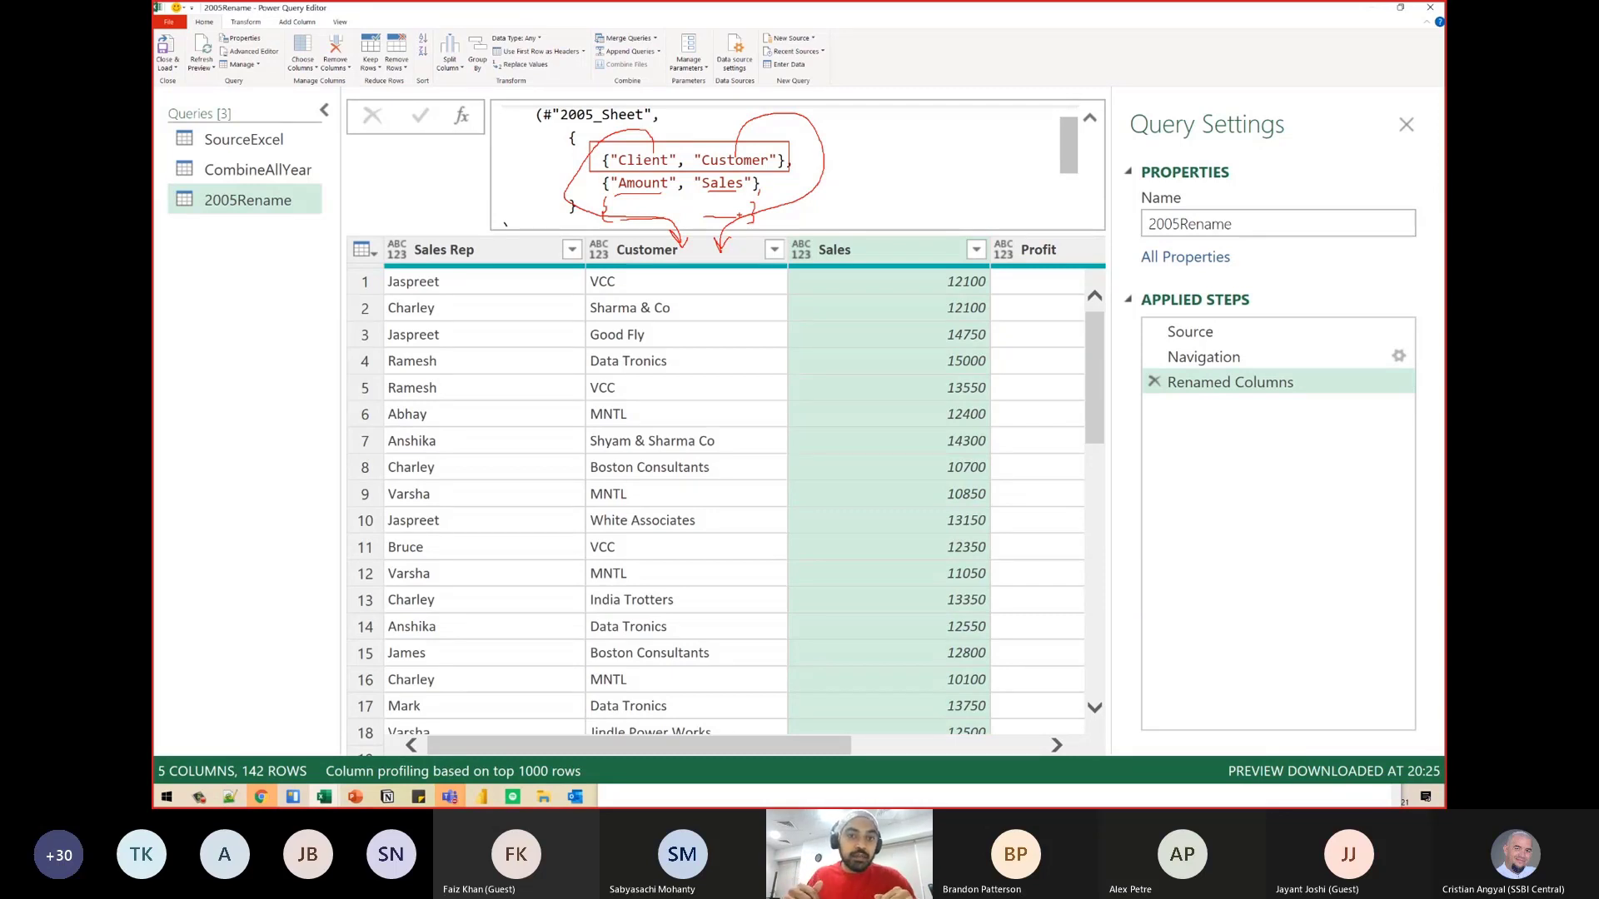
{"action": "key", "text": "Escape"}
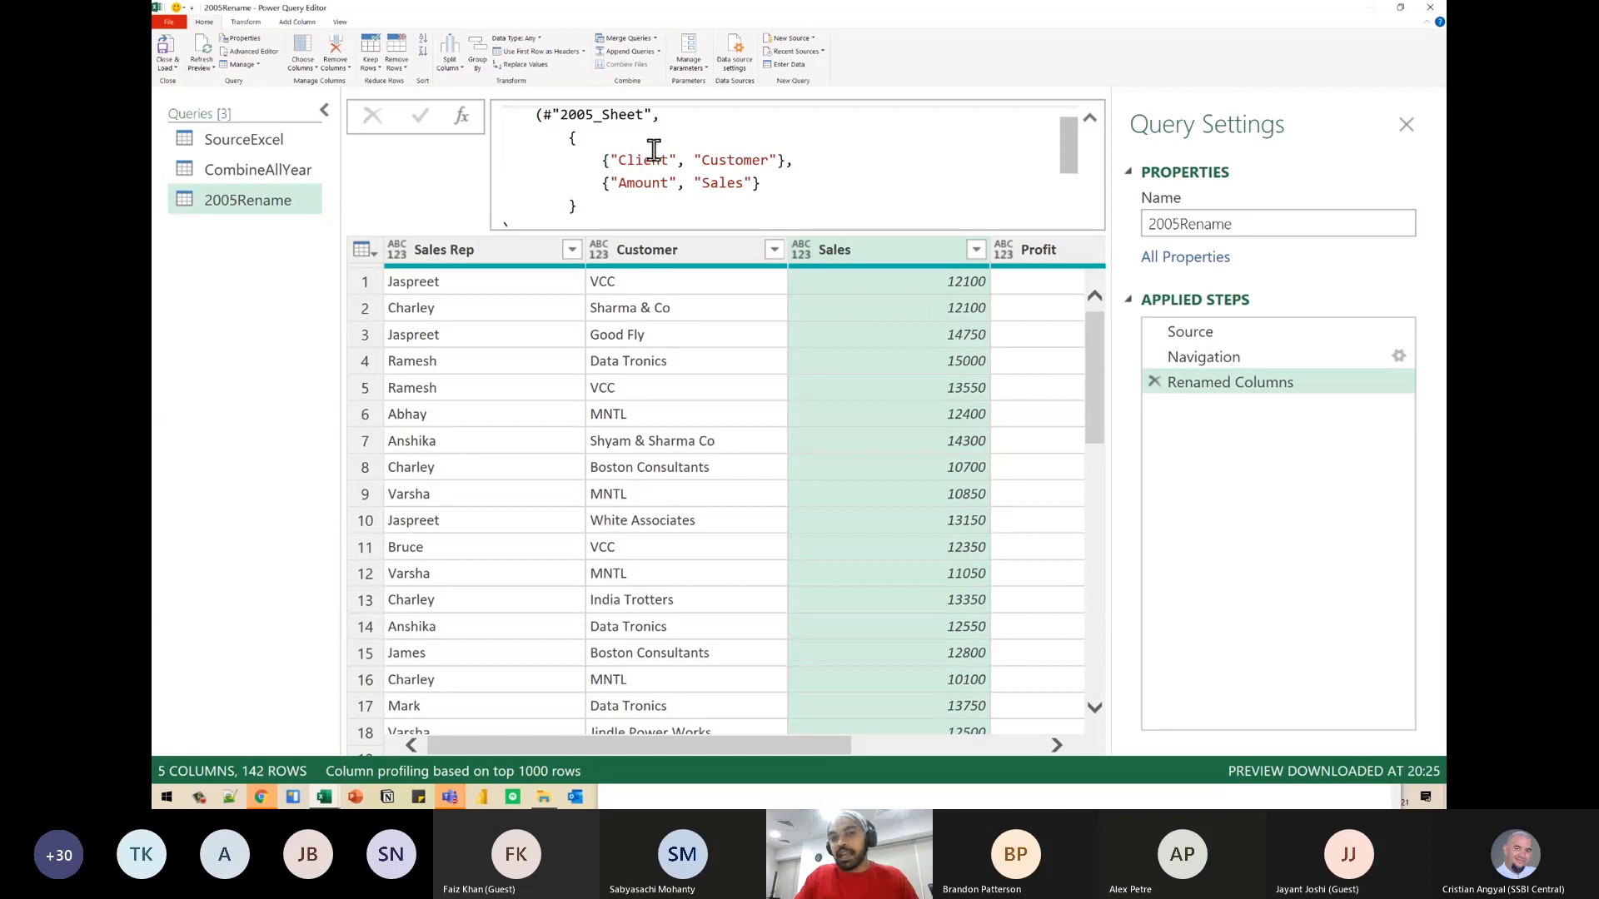
{"action": "left_click_drag", "start_coordinate": [727, 160], "coordinate": [752, 160]}
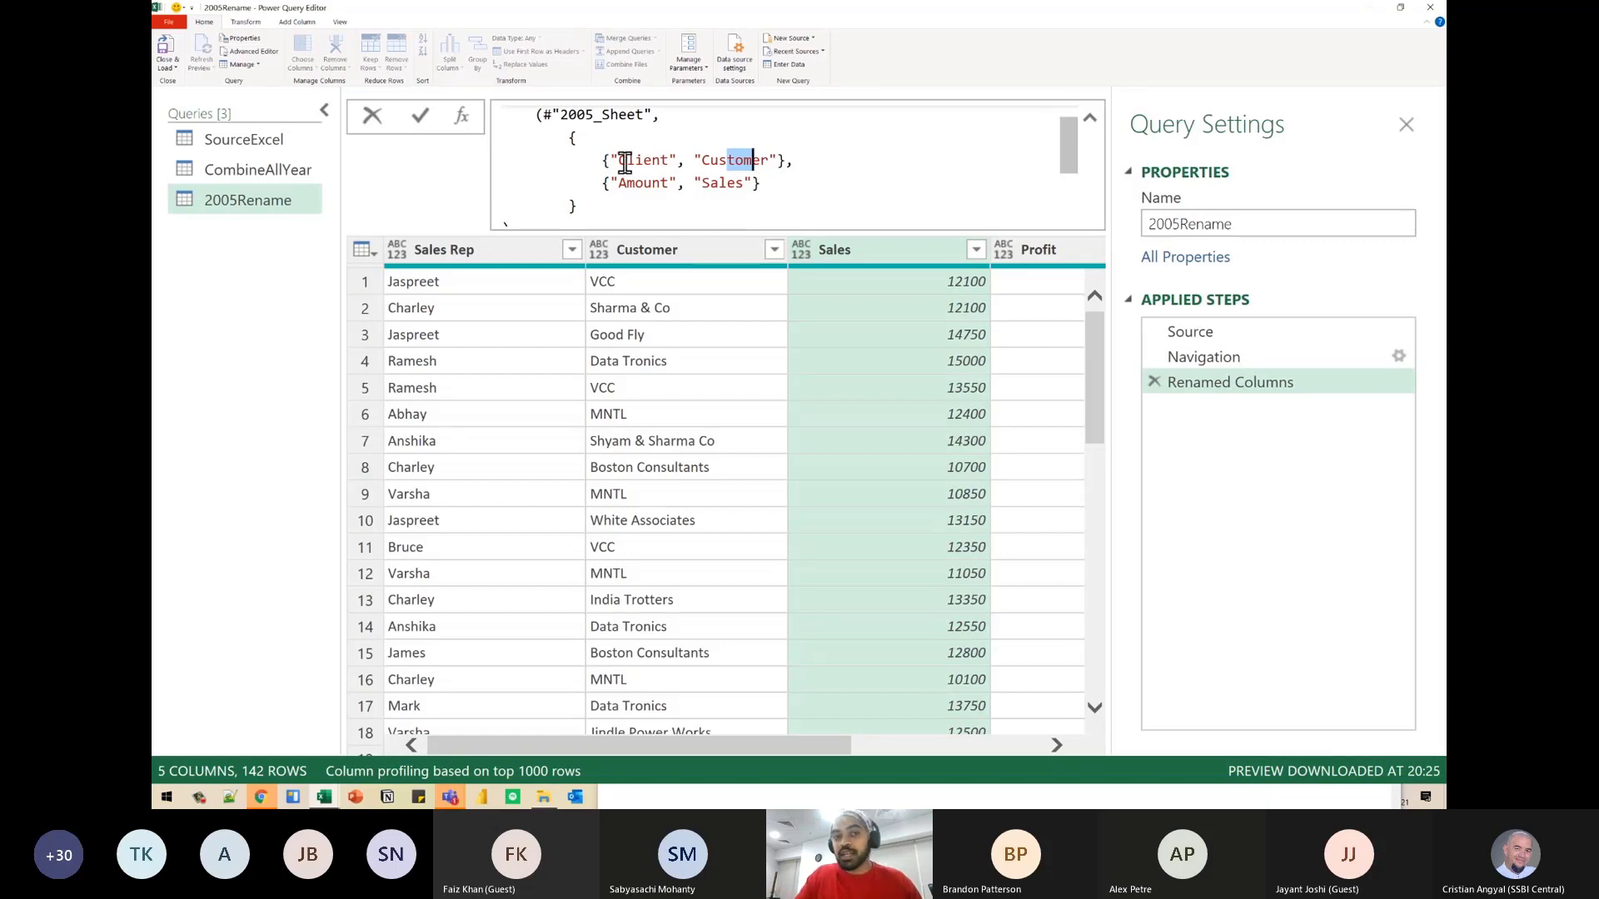
{"action": "left_click_drag", "start_coordinate": [627, 162], "coordinate": [745, 161]}
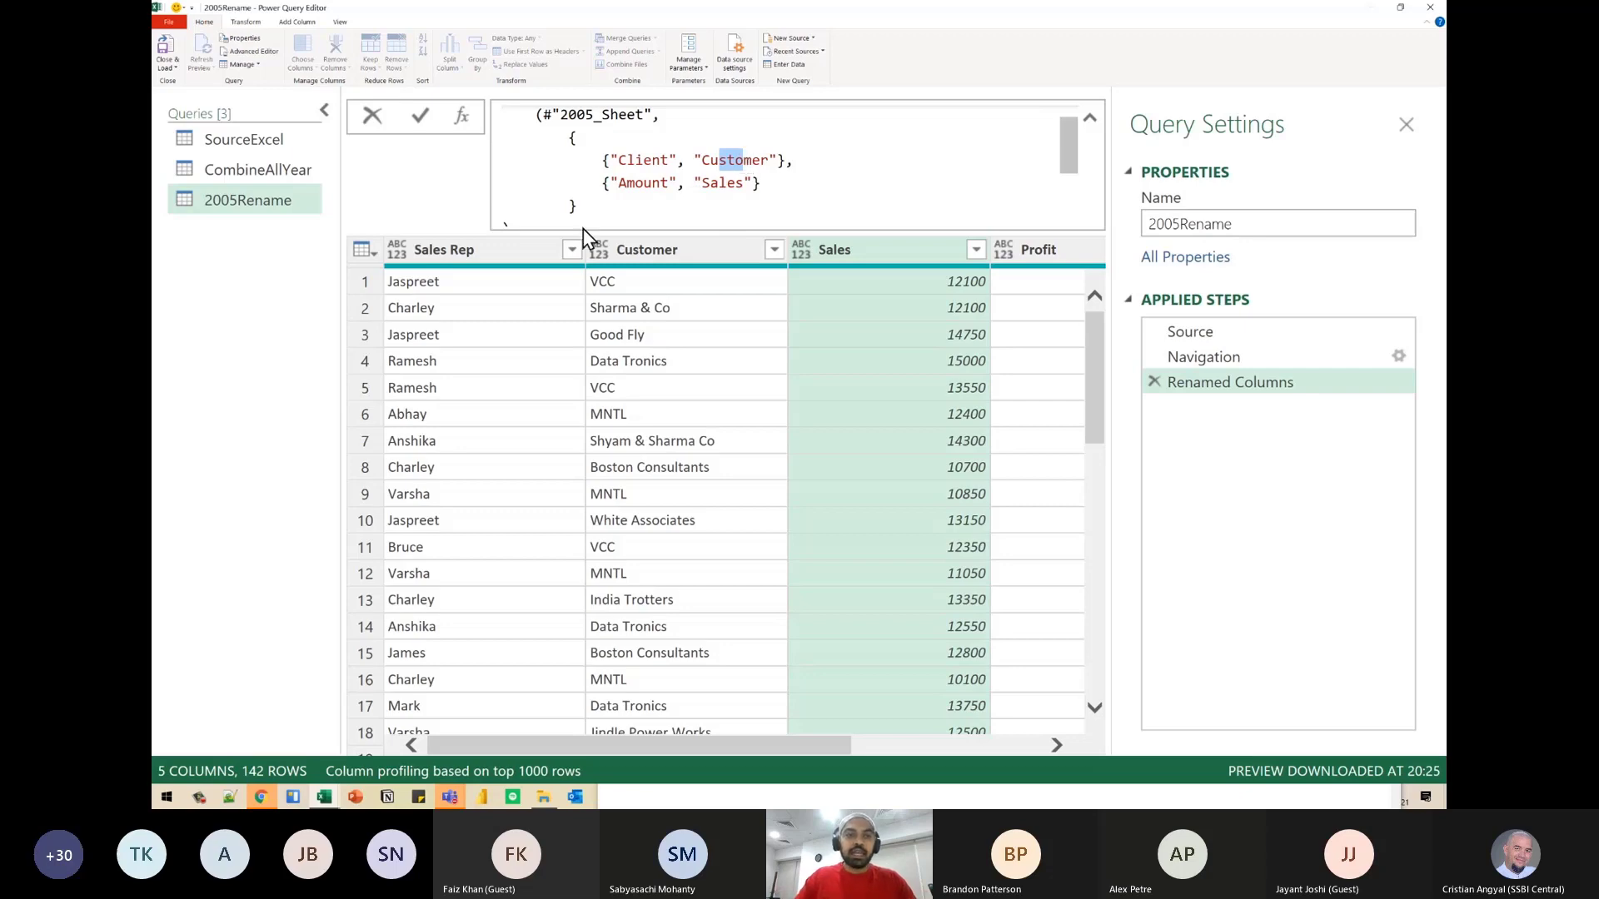
- Load the queries to the Excel workbook and briefly reopen the 2005Rename query in the Power Query Editor before closing it
{"action": "left_click", "coordinate": [161, 150]}
{"action": "left_click", "coordinate": [164, 55]}
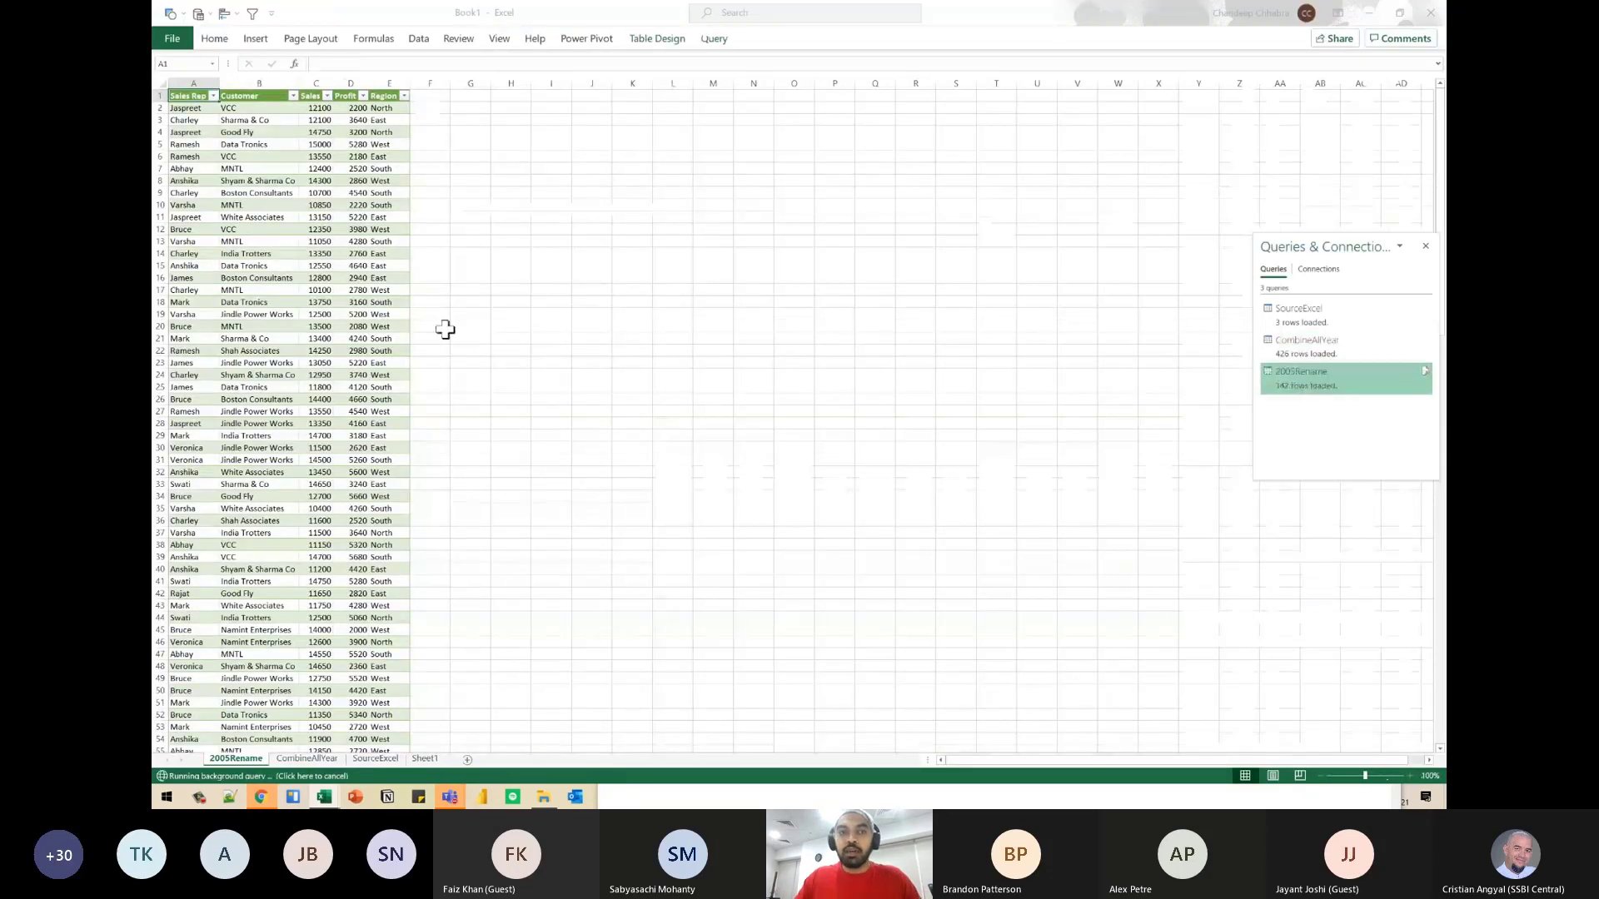
{"action": "scroll", "coordinate": [386, 329], "scroll_direction": "up", "scroll_amount": 9}
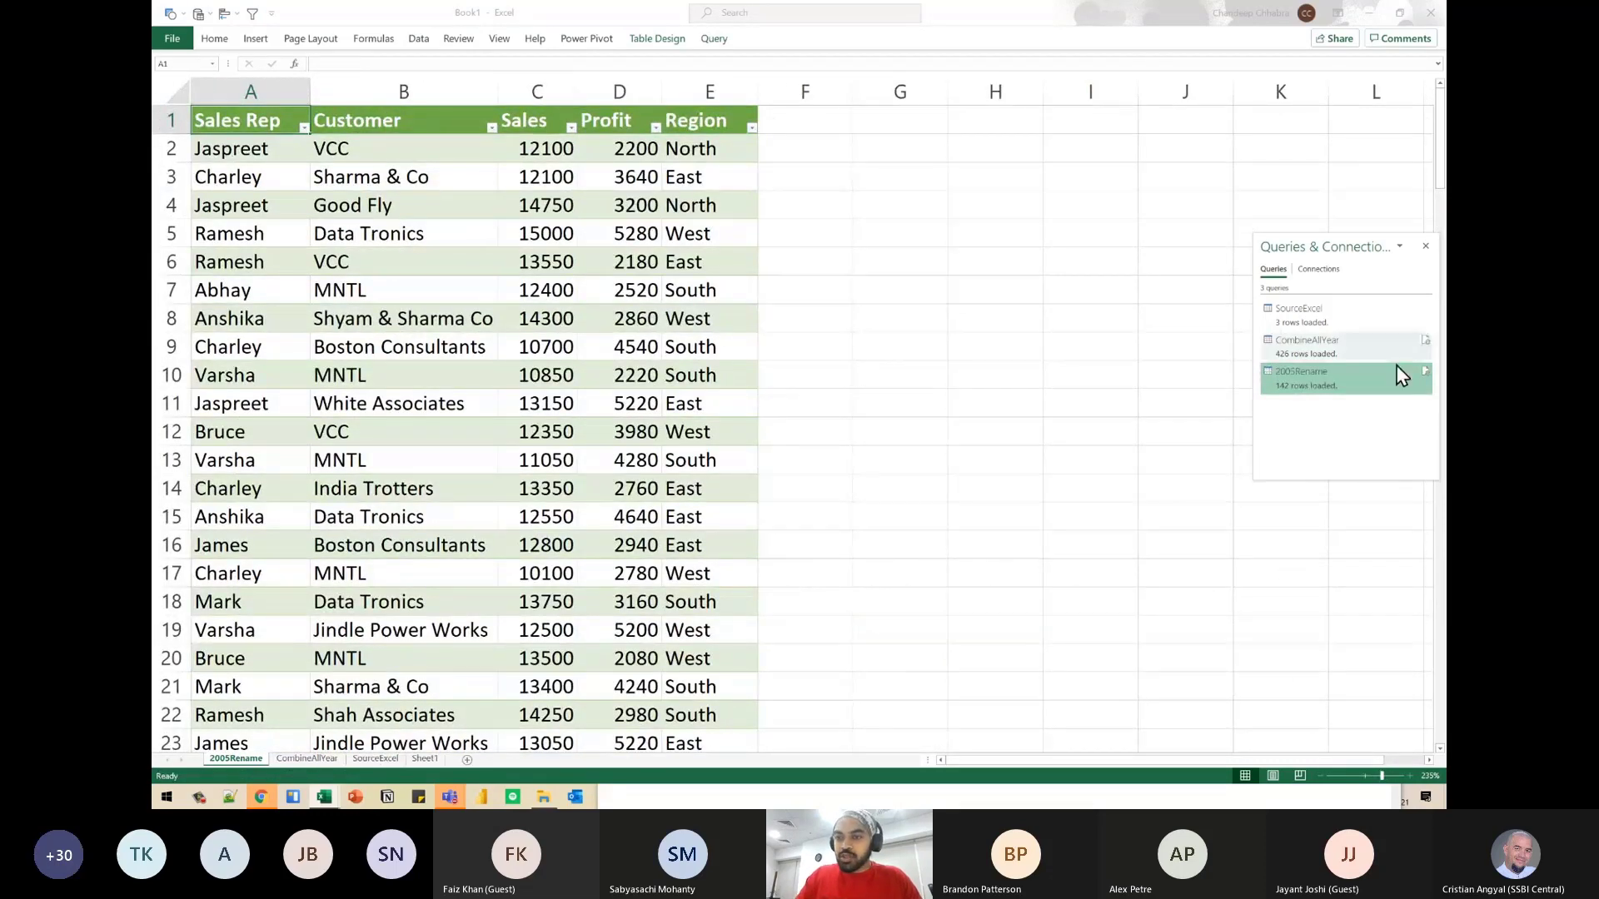
{"action": "double_click", "coordinate": [1338, 385]}
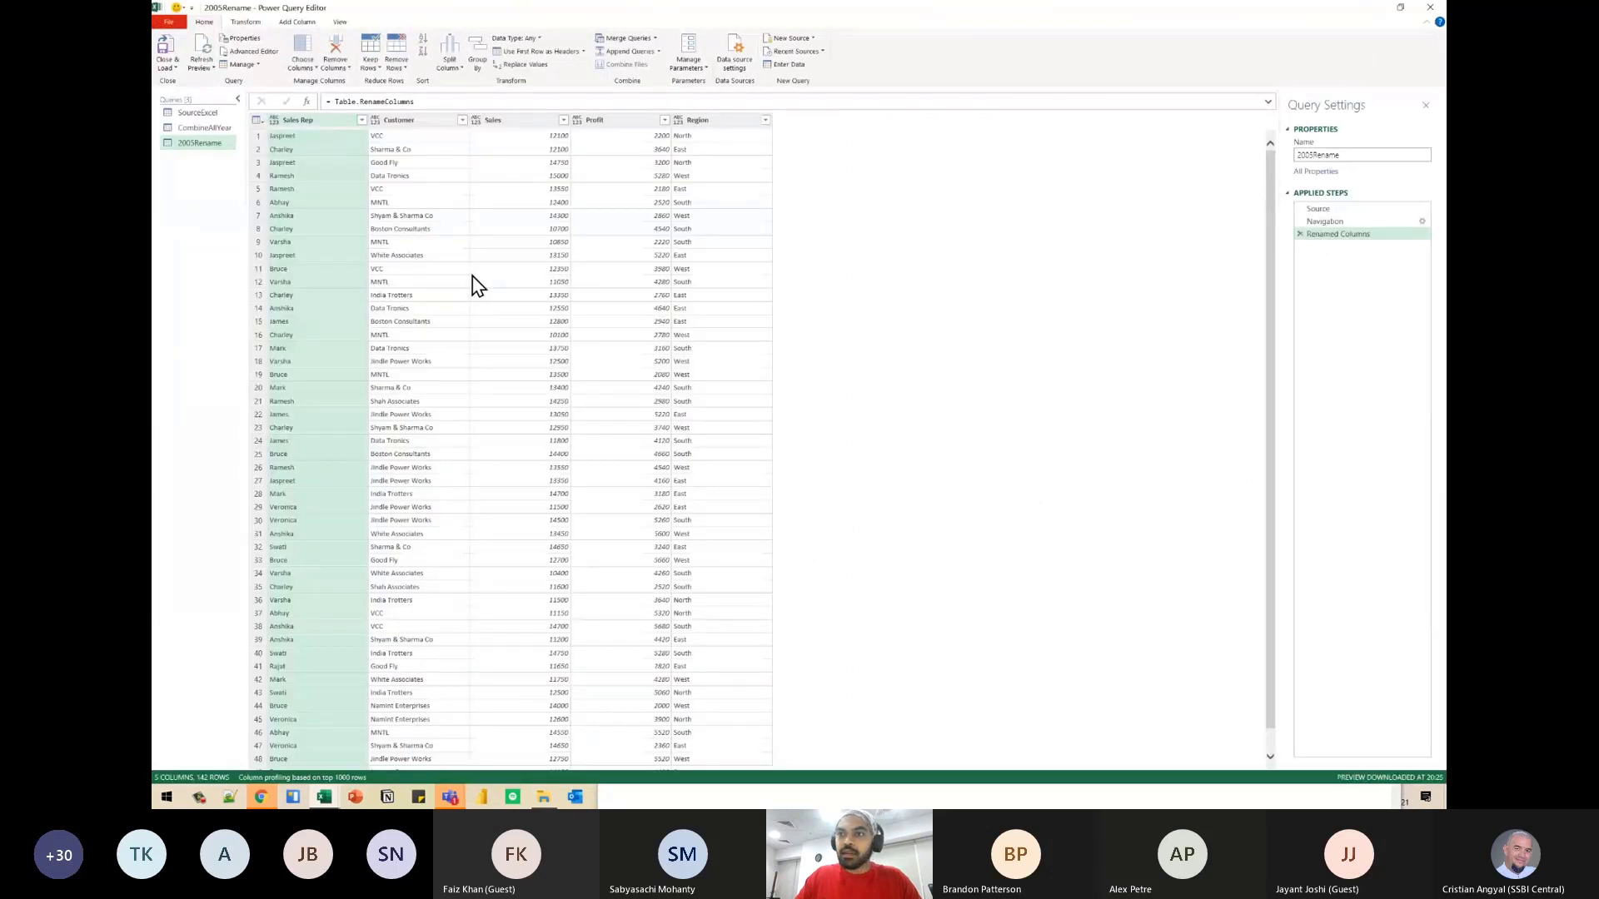
{"action": "left_click", "coordinate": [1429, 7]}
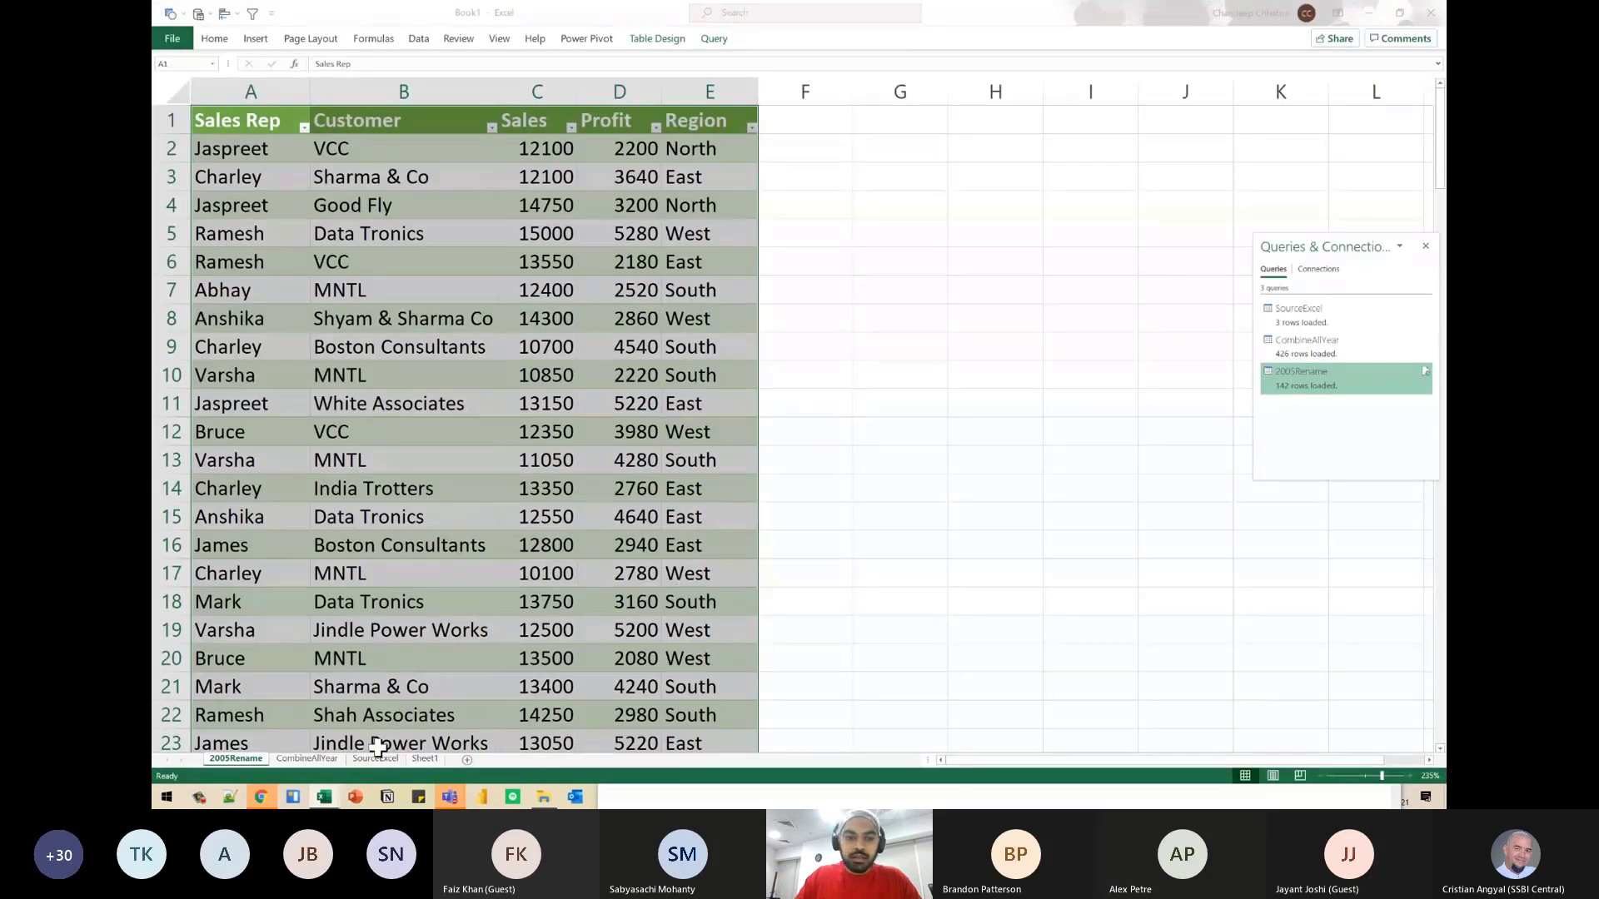
- Open the CombineAllYear sheet and go to the Sales Rep header in A1
{"action": "left_click", "coordinate": [307, 759]}
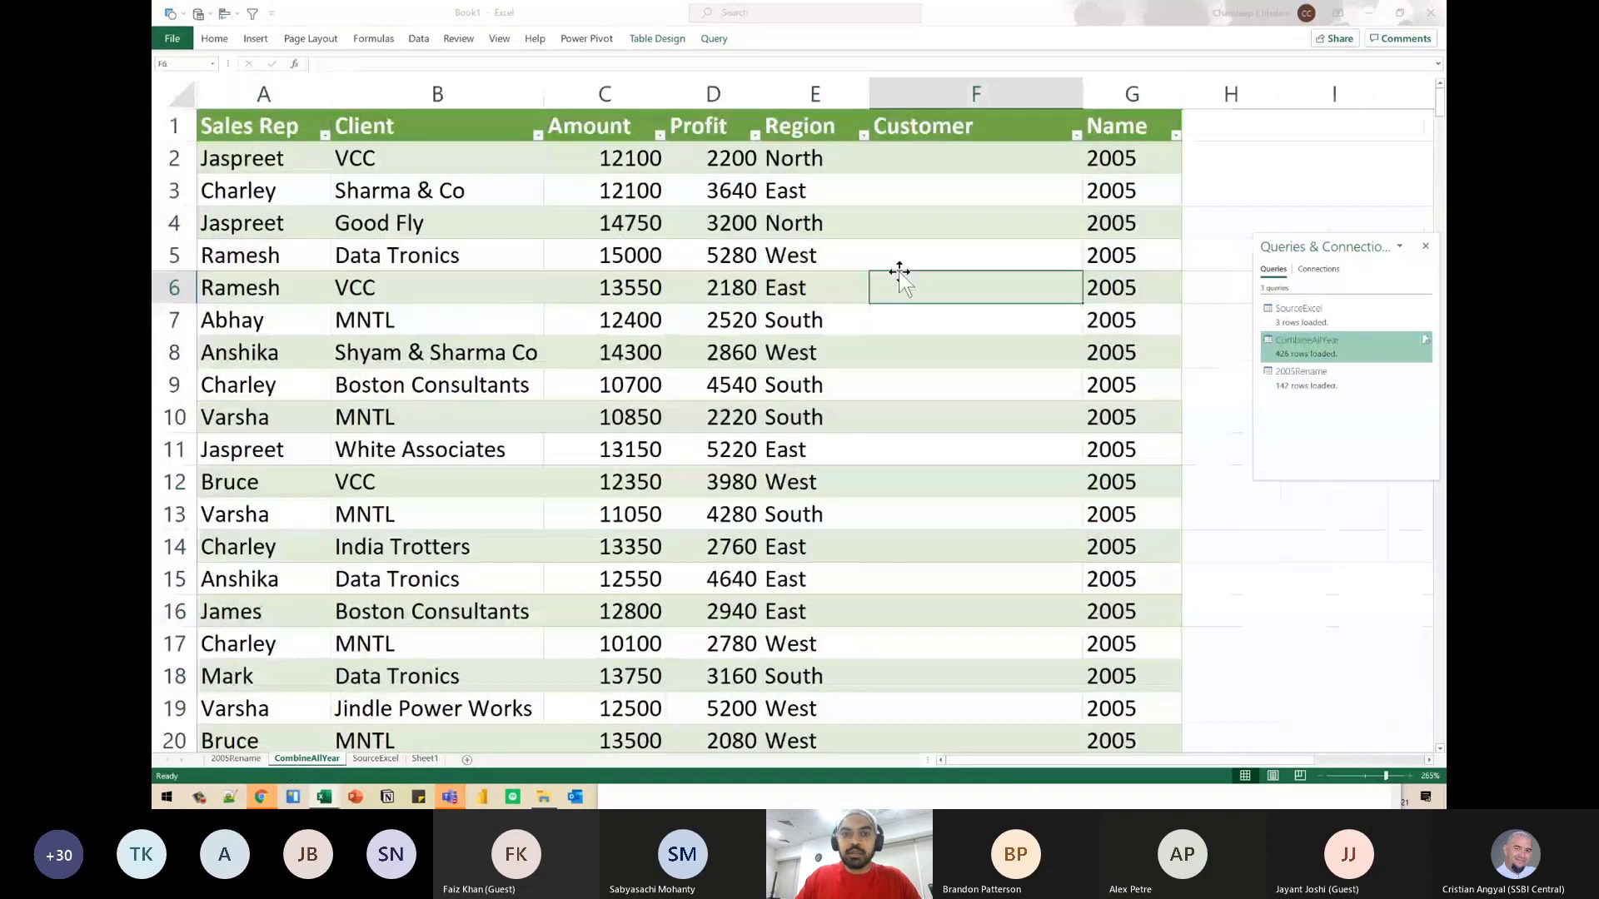
{"action": "key", "text": "ctrl+Left"}
{"action": "key", "text": "ctrl+Up"}
{"action": "key", "text": "ctrl+Left"}
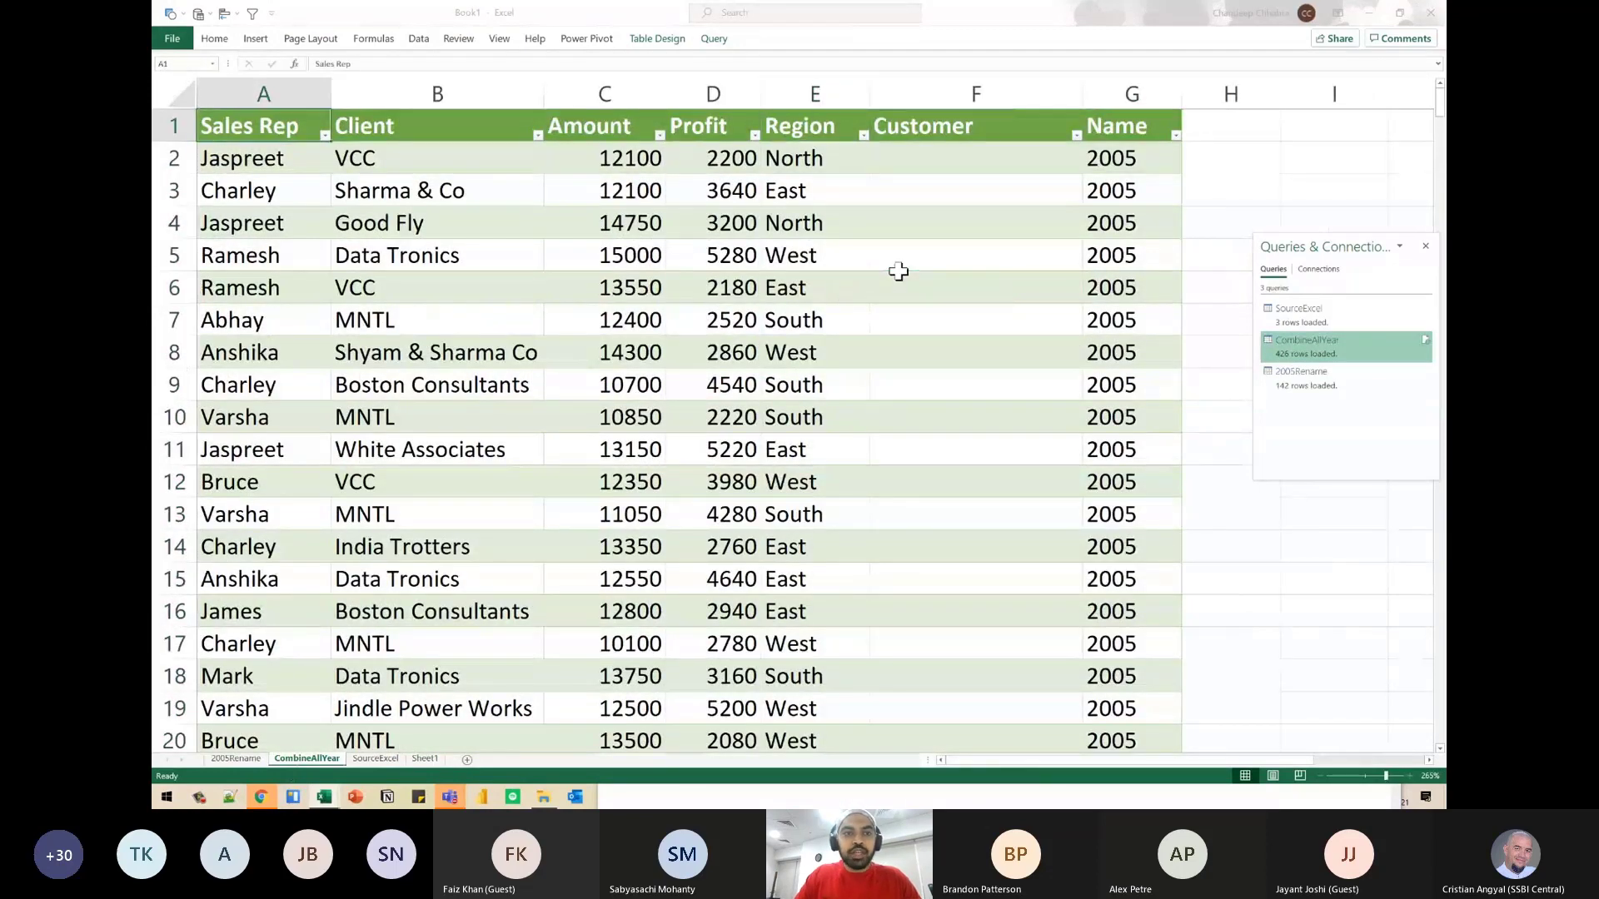
{"action": "key", "text": "ctrl+shift+Right"}
{"action": "key", "text": "ctrl+c"}
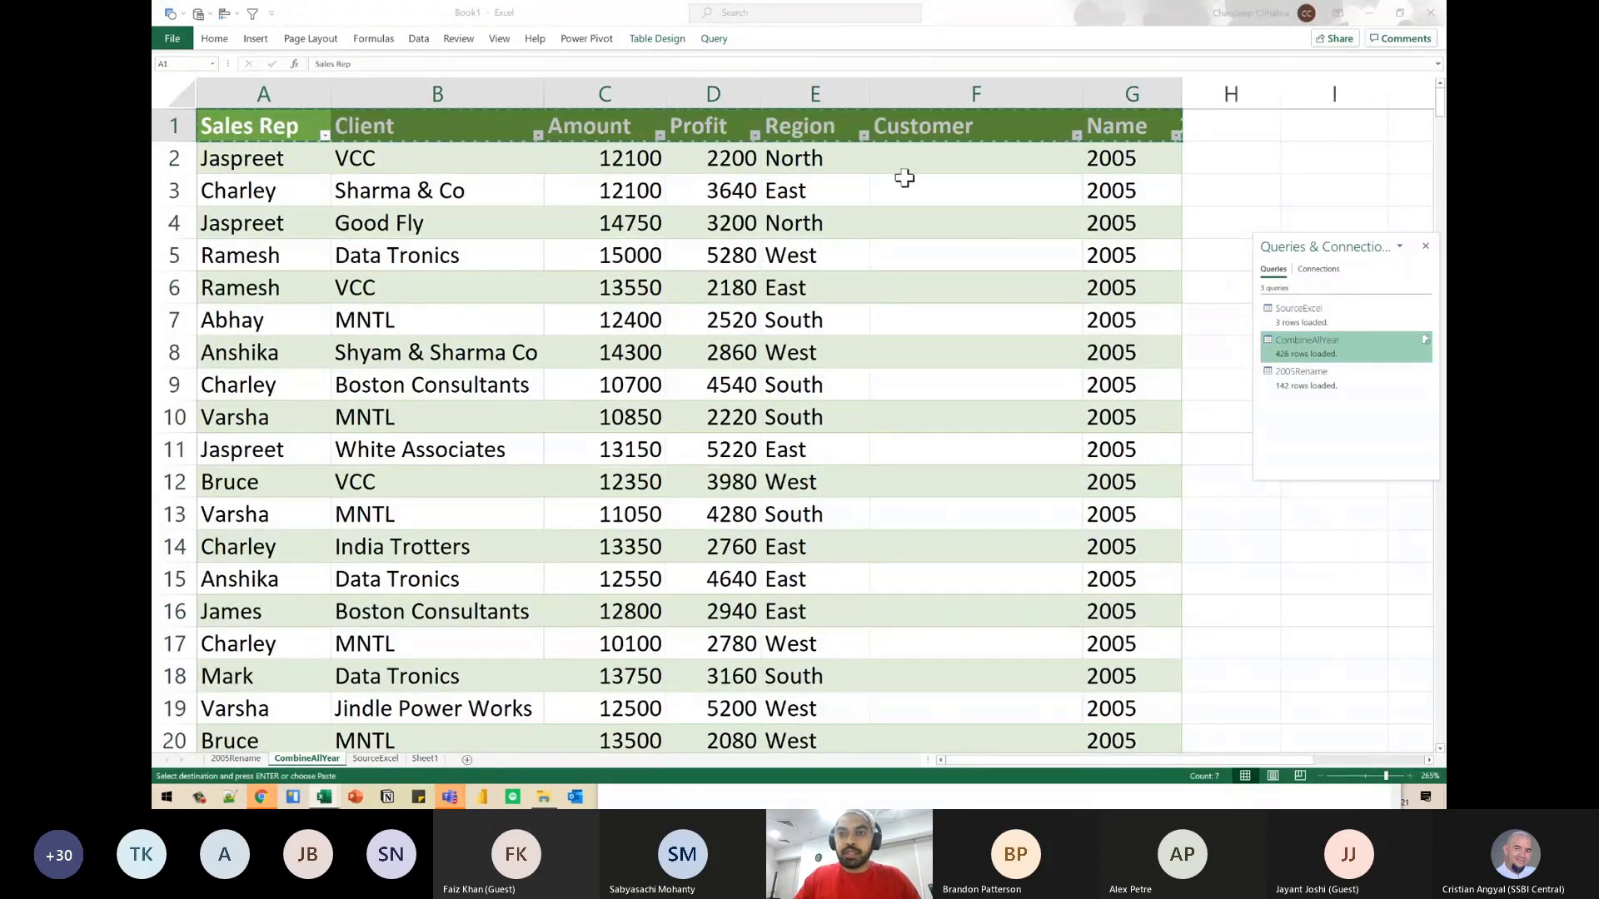
{"action": "left_click", "coordinate": [1342, 152]}
{"action": "key", "text": "Right"}
{"action": "key", "text": "Right"}
{"action": "key", "text": "Right"}
{"action": "key", "text": "Right"}
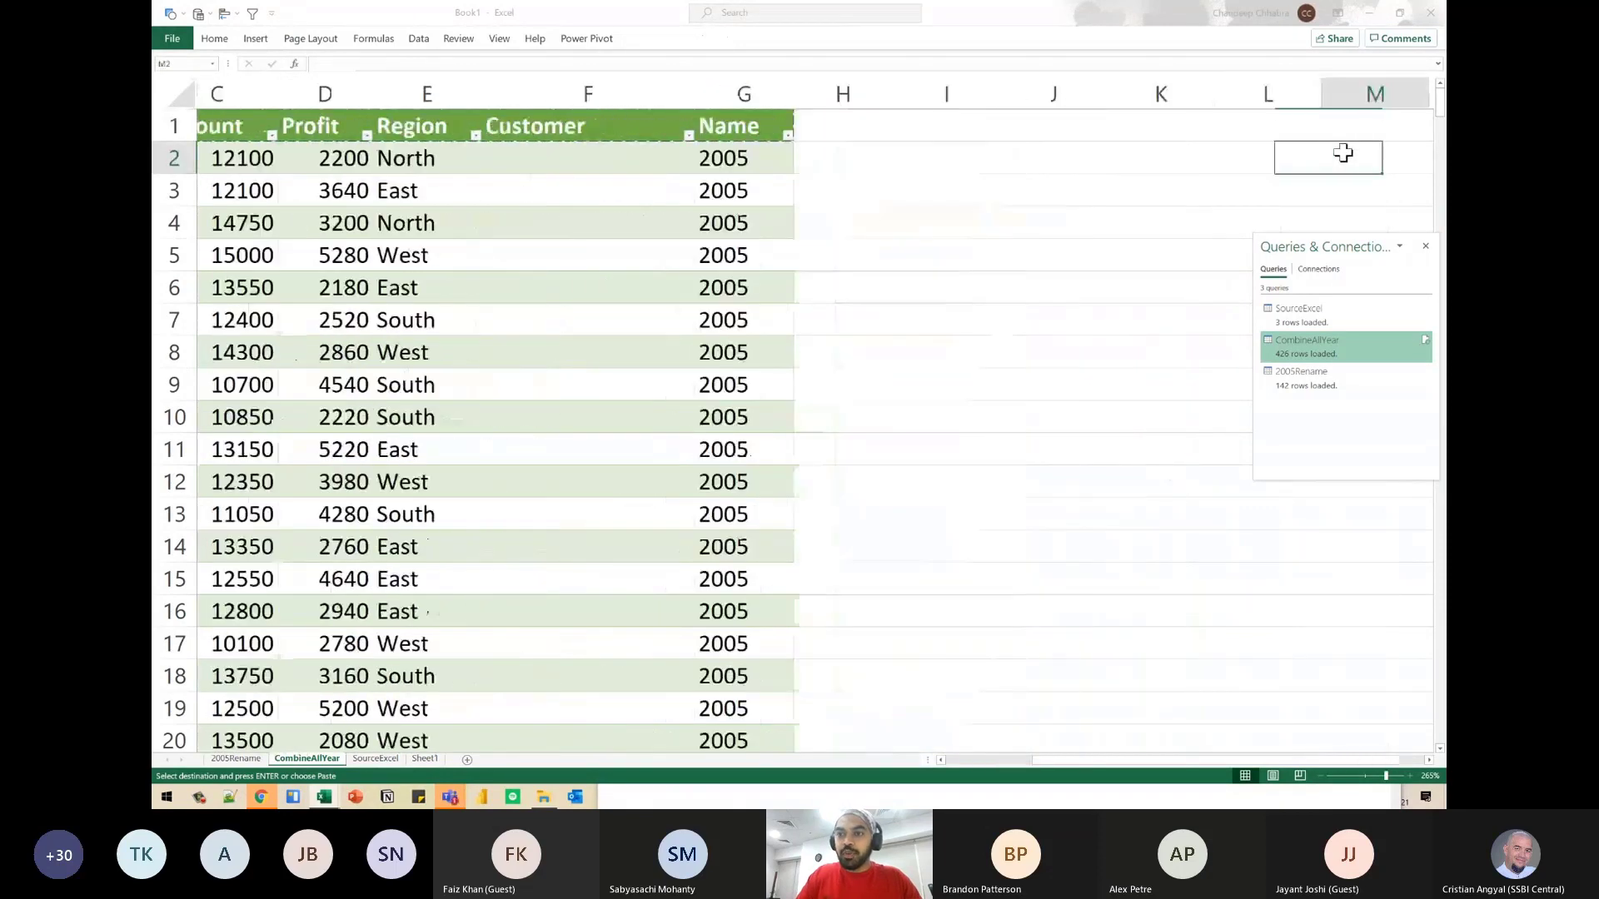
{"action": "key", "text": "Left"}
{"action": "key", "text": "Left"}
{"action": "key", "text": "Left"}
{"action": "type", "text": "s"}
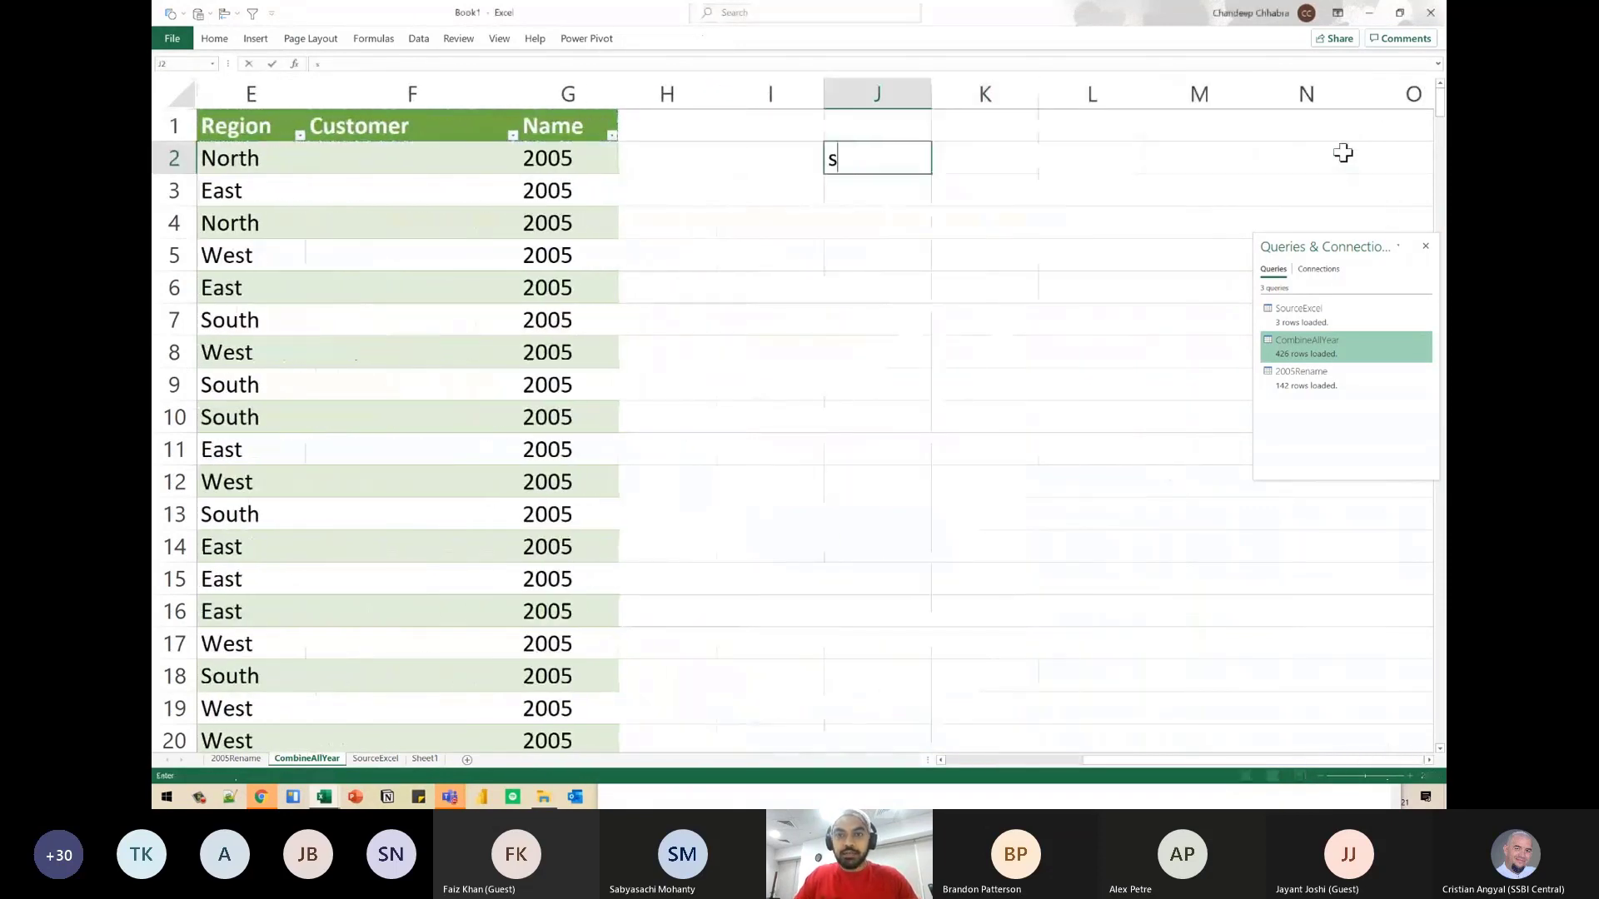
{"action": "key", "text": "Escape"}
- Copy the table's header row from Sales Rep to Name and paste it transposed as a vertical list starting at I3
{"action": "key", "text": "ctrl+Left"}
{"action": "key", "text": "Up"}
{"action": "key", "text": "ctrl+shift+Left"}
{"action": "key", "text": "ctrl+c"}
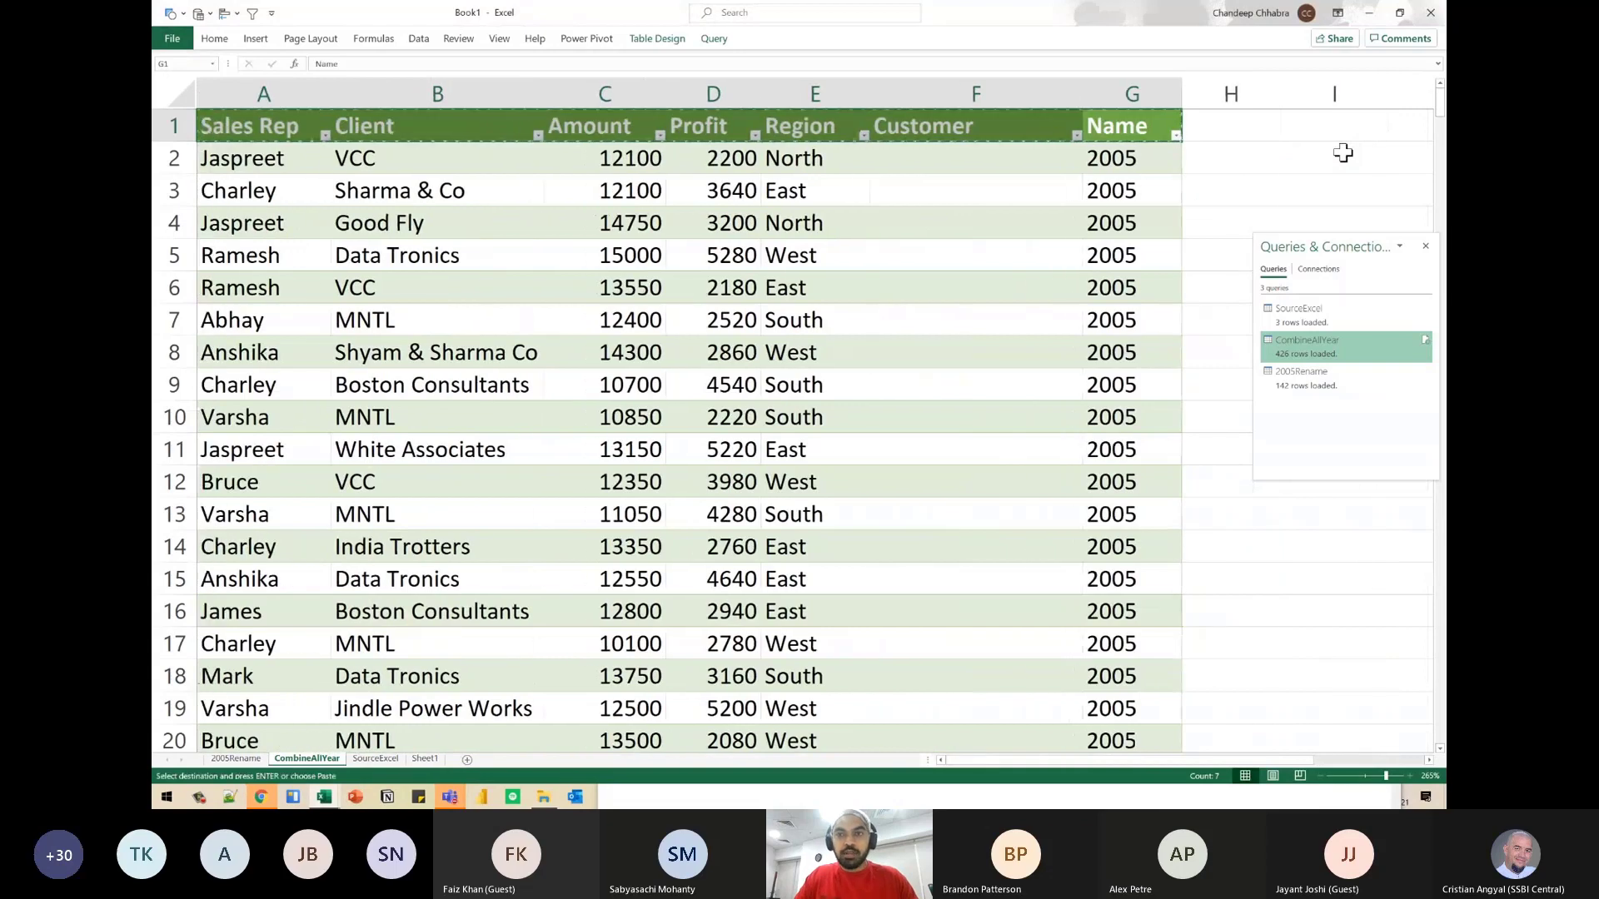
{"action": "key", "text": "ctrl+Right"}
{"action": "key", "text": "ctrl+Left"}
{"action": "key", "text": "Down"}
{"action": "key", "text": "Down"}
{"action": "key", "text": "Right"}
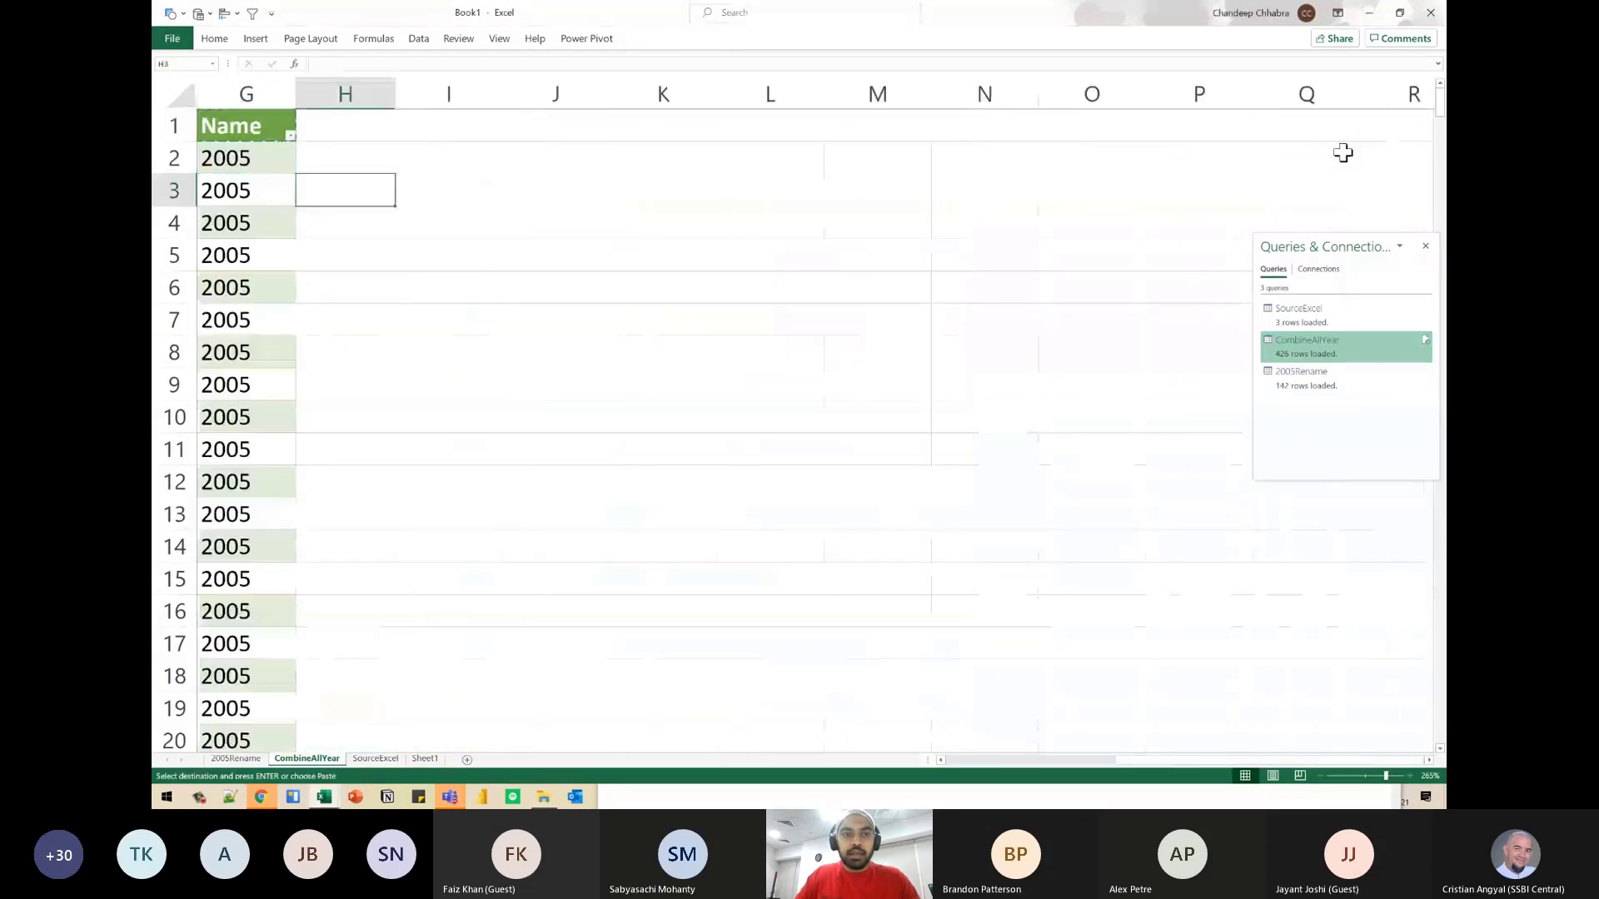
{"action": "key", "text": "Right"}
{"action": "key", "text": "ctrl+alt+v"}
{"action": "key", "text": "e"}
{"action": "key", "text": "Return"}
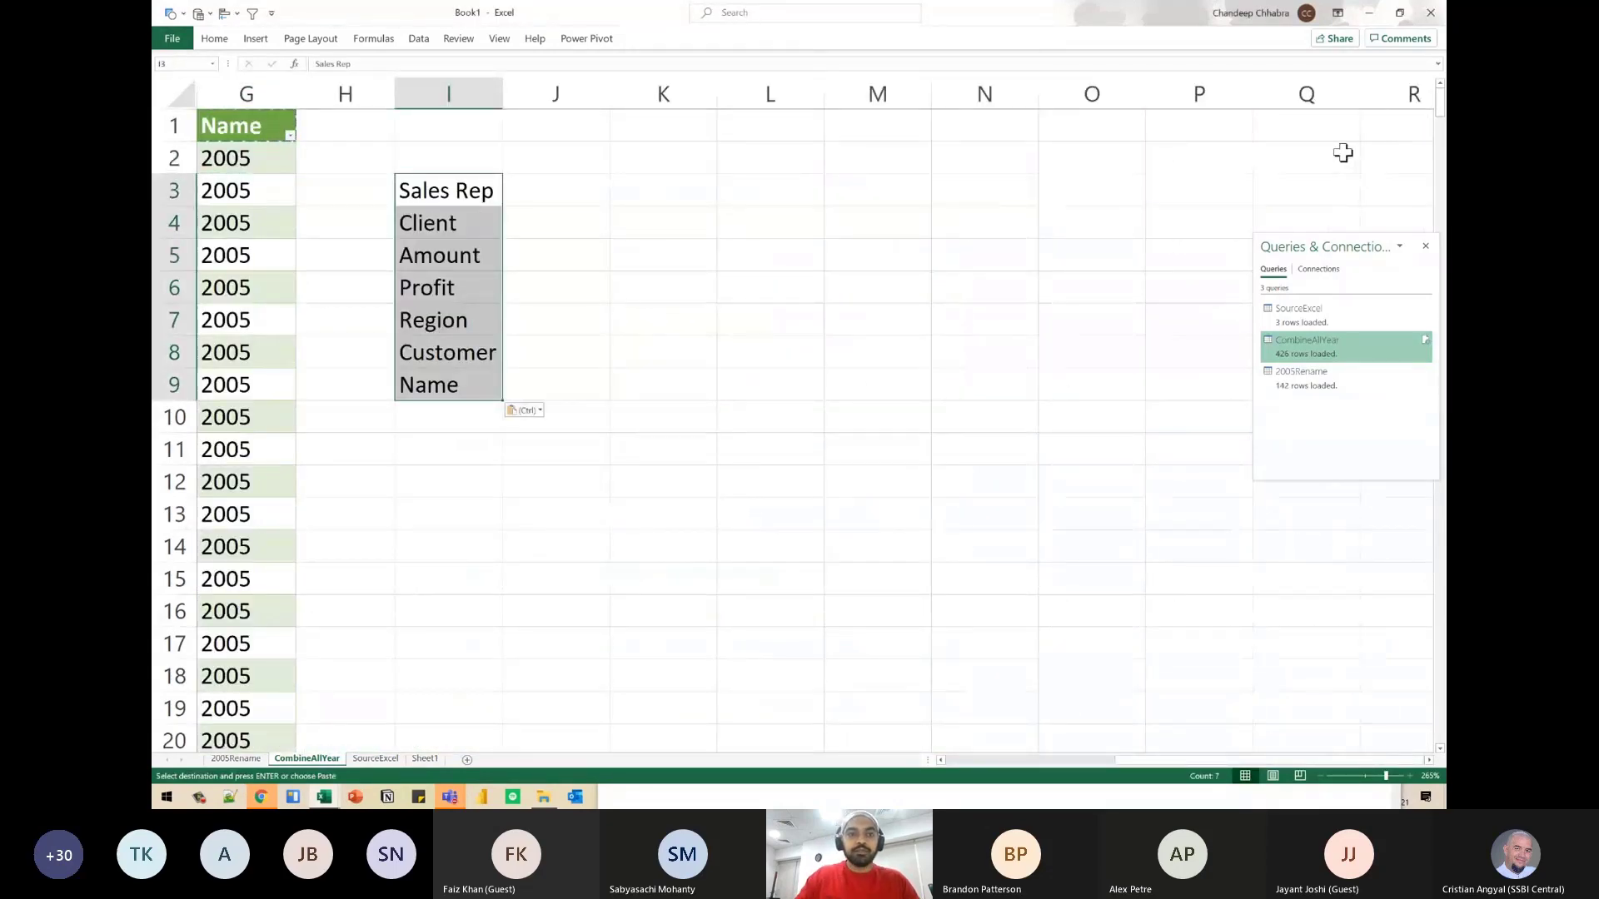
- Label the pasted header list Old Names in I2, replacing a first attempt of Old Headers
{"action": "left_click", "coordinate": [439, 192]}
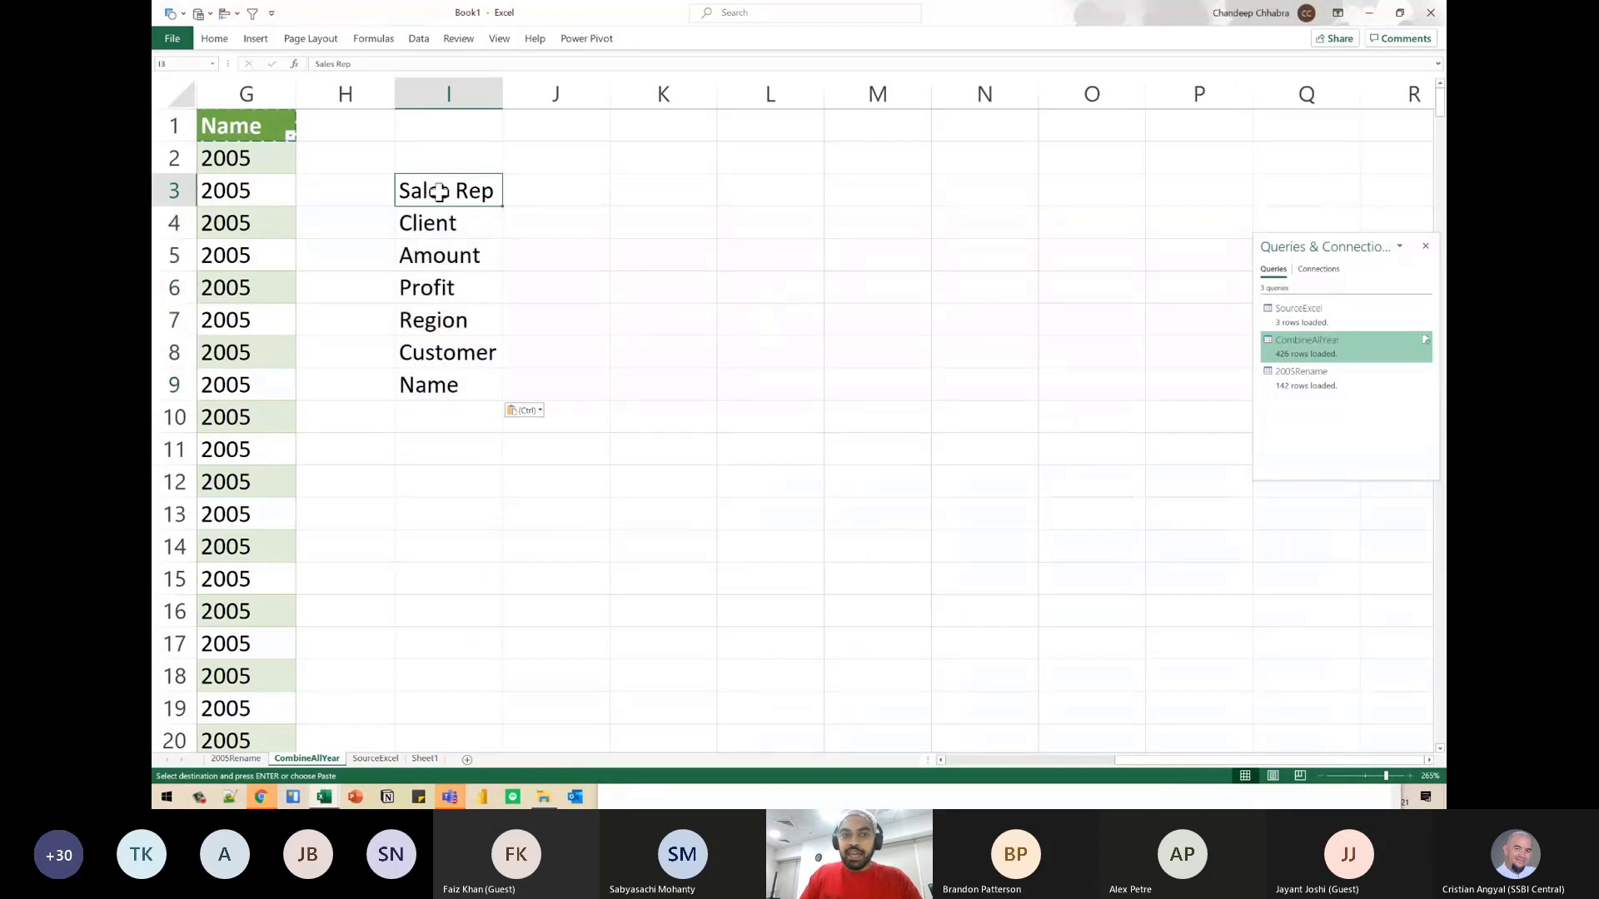
{"action": "scroll", "coordinate": [439, 192], "scroll_direction": "left", "scroll_amount": 2}
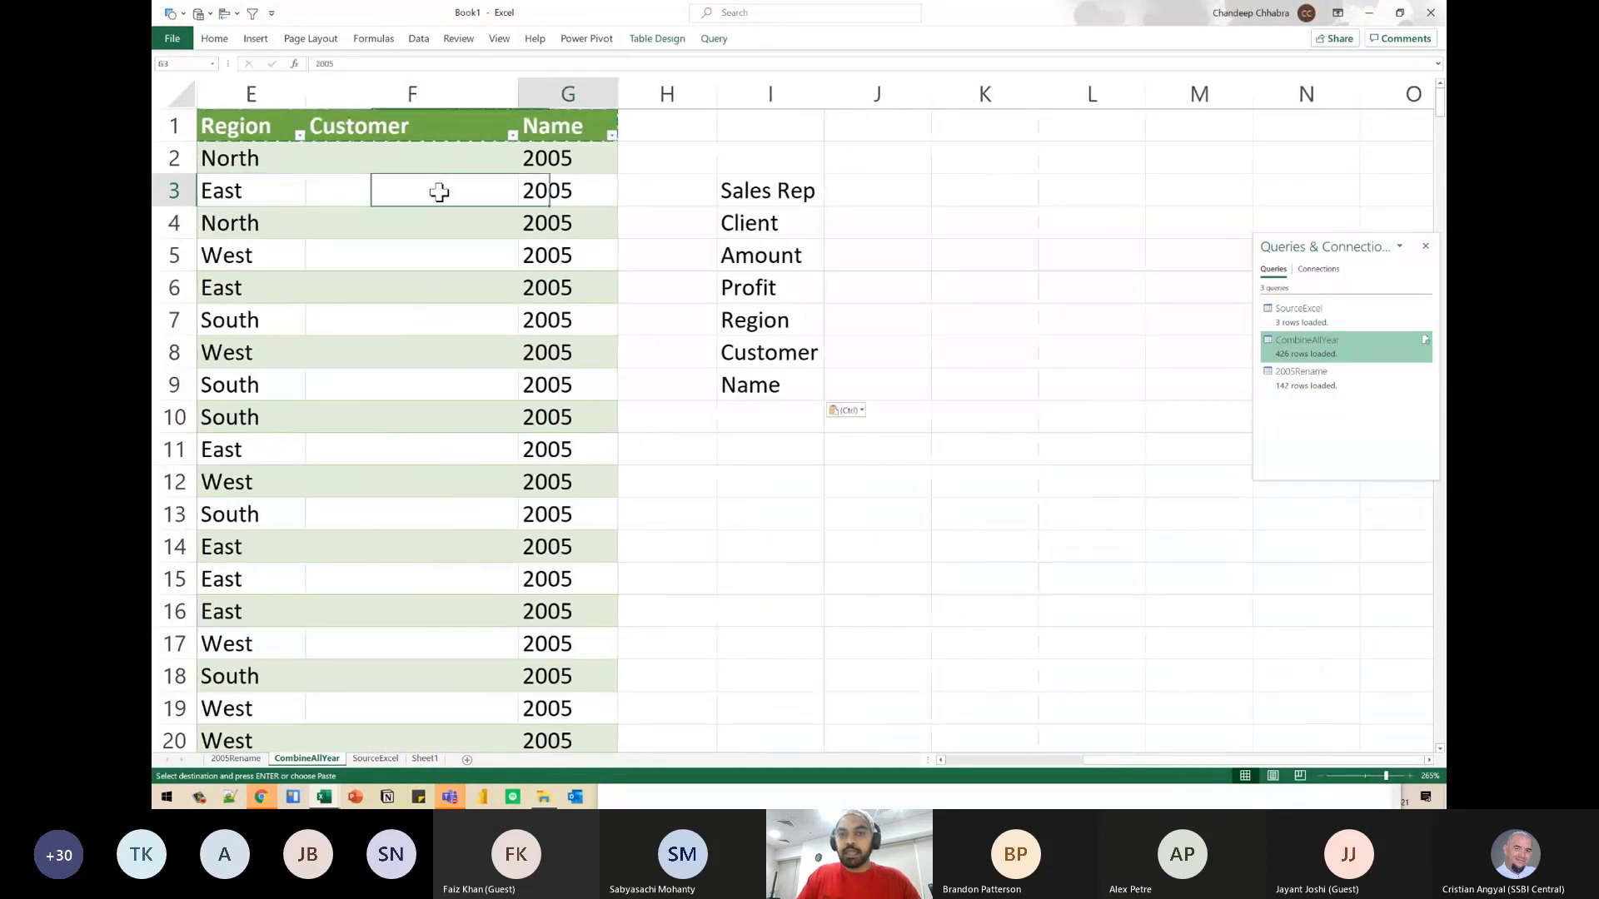
{"action": "key", "text": "Up"}
{"action": "type", "text": "Old He"}
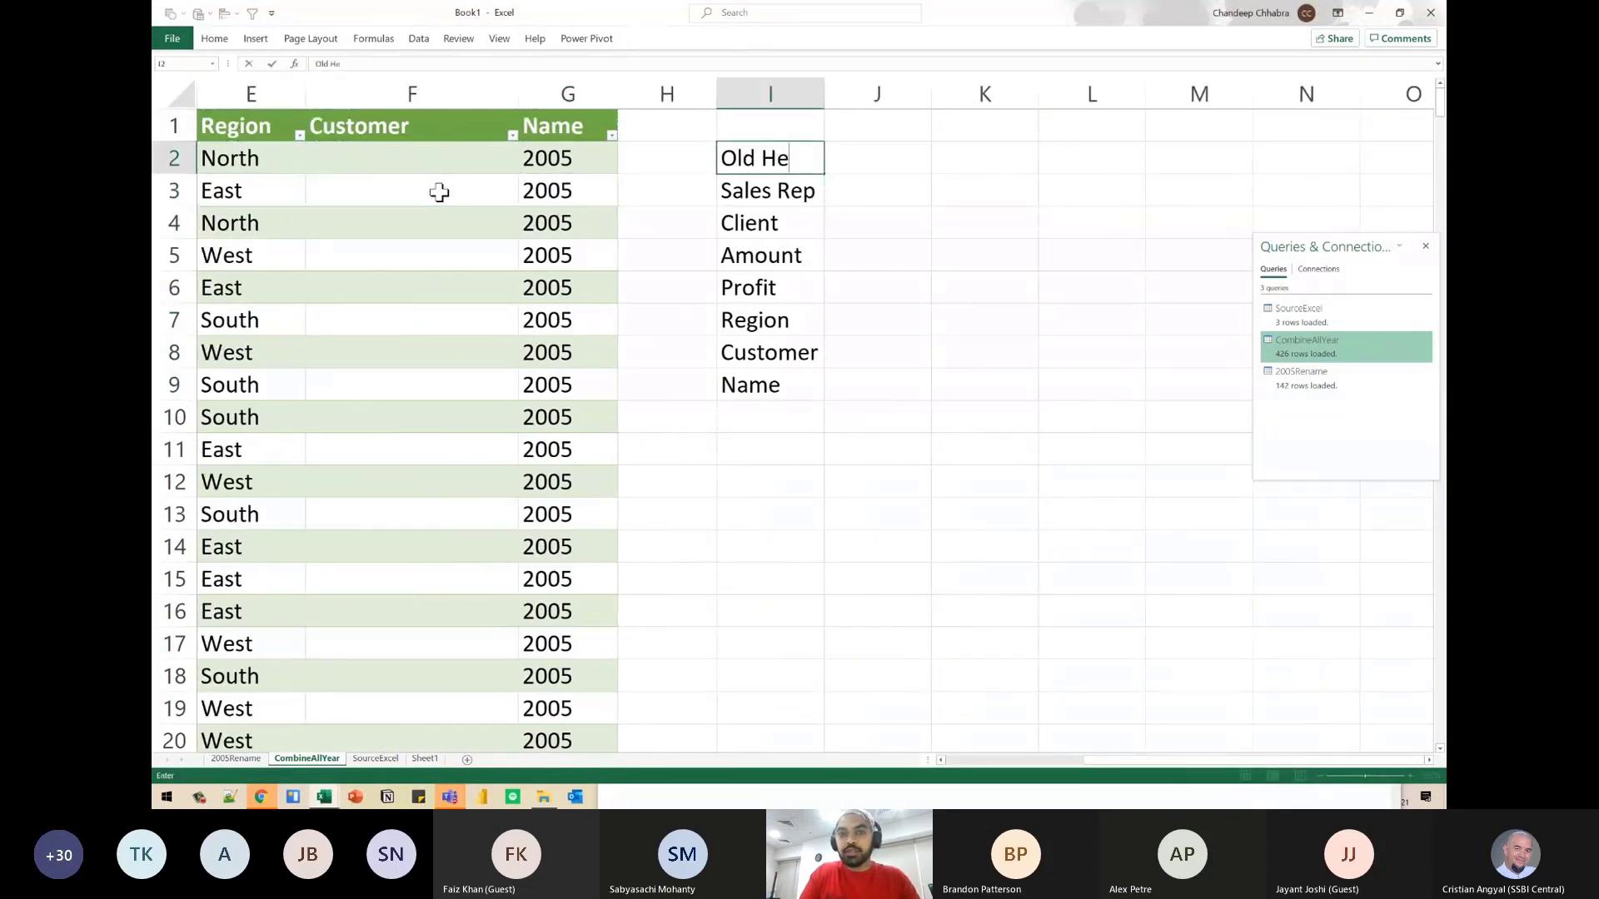
{"action": "type", "text": "aders"}
{"action": "key", "text": "Return"}
{"action": "key", "text": "Up"}
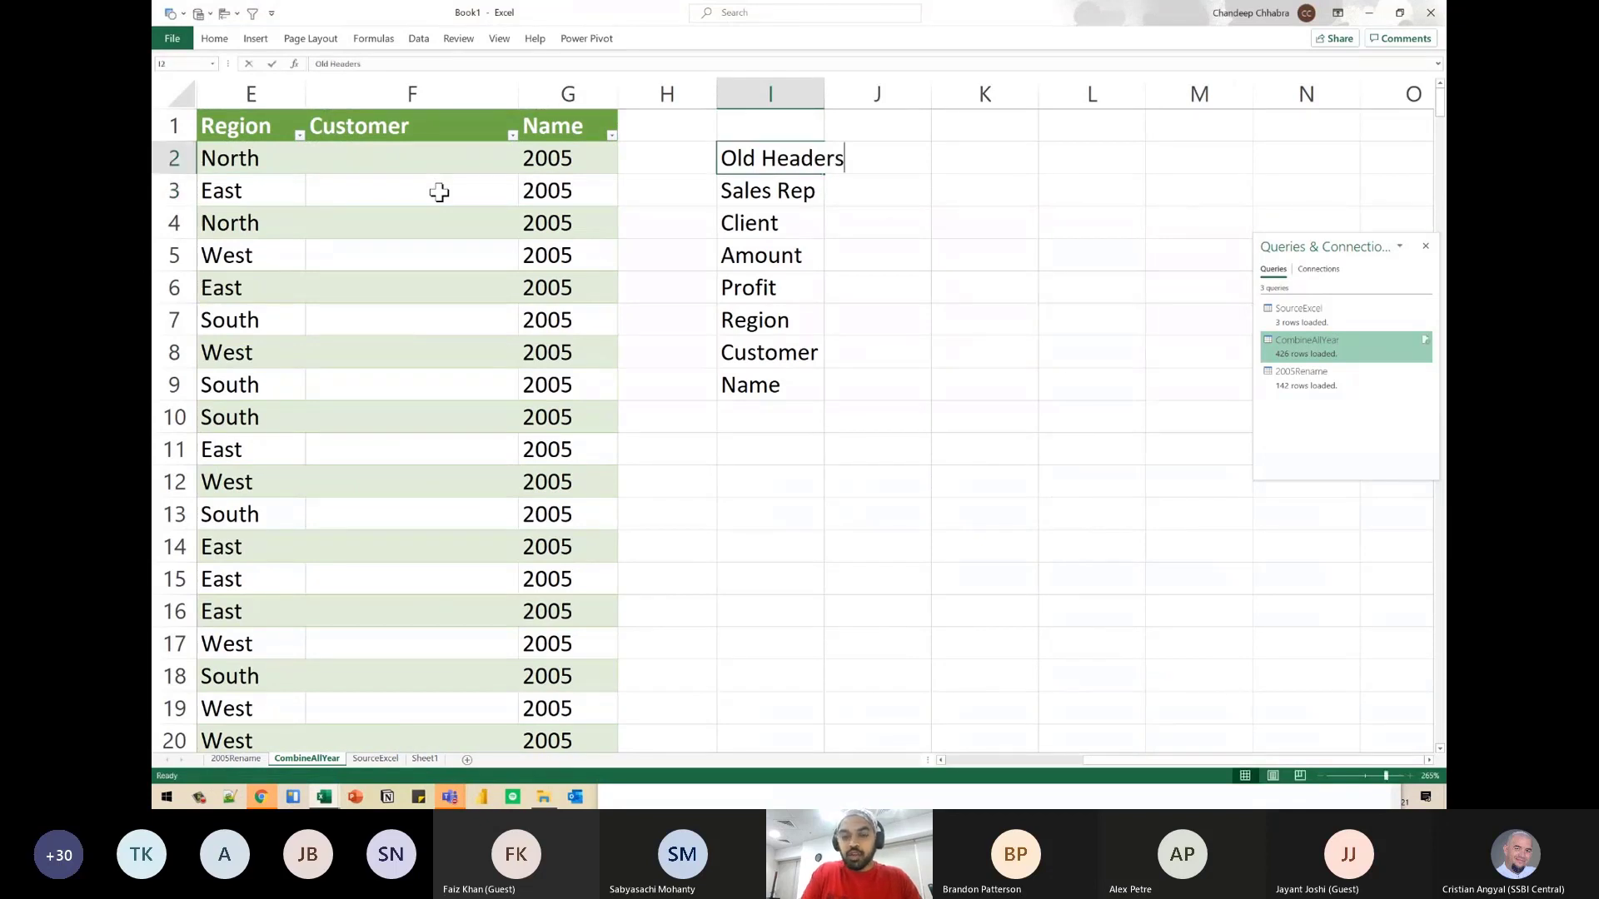
{"action": "type", "text": "Old Names"}
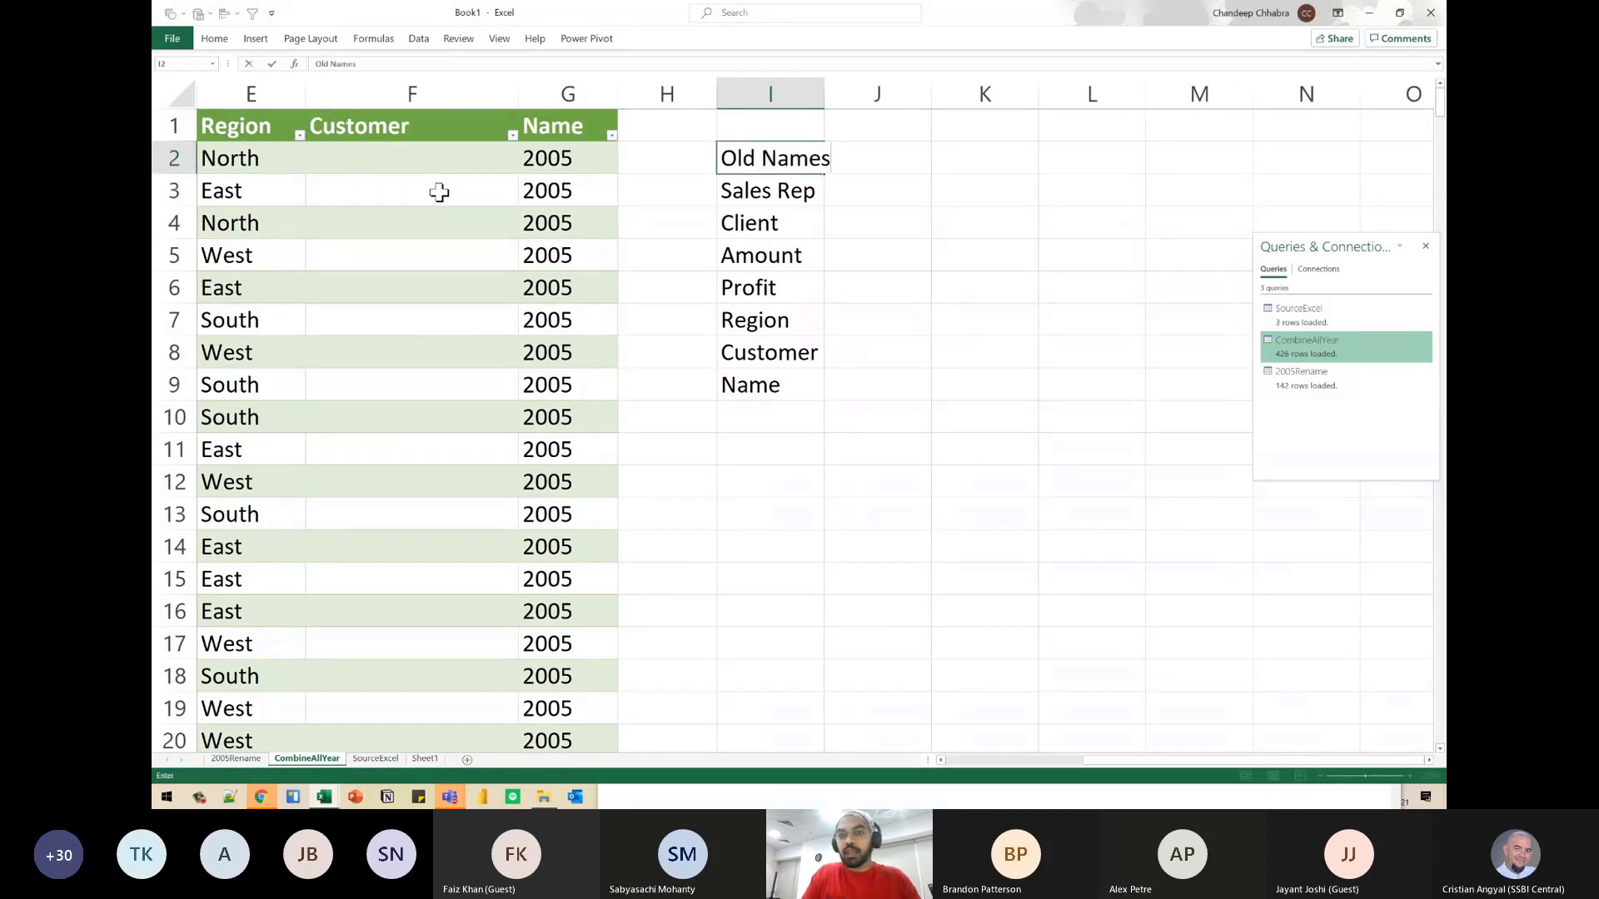
{"action": "key", "text": "Return"}
- Enter the heading Renames in J2 beside Old Names
{"action": "key", "text": "Up"}
{"action": "key", "text": "Right"}
{"action": "type", "text": "Ren"}
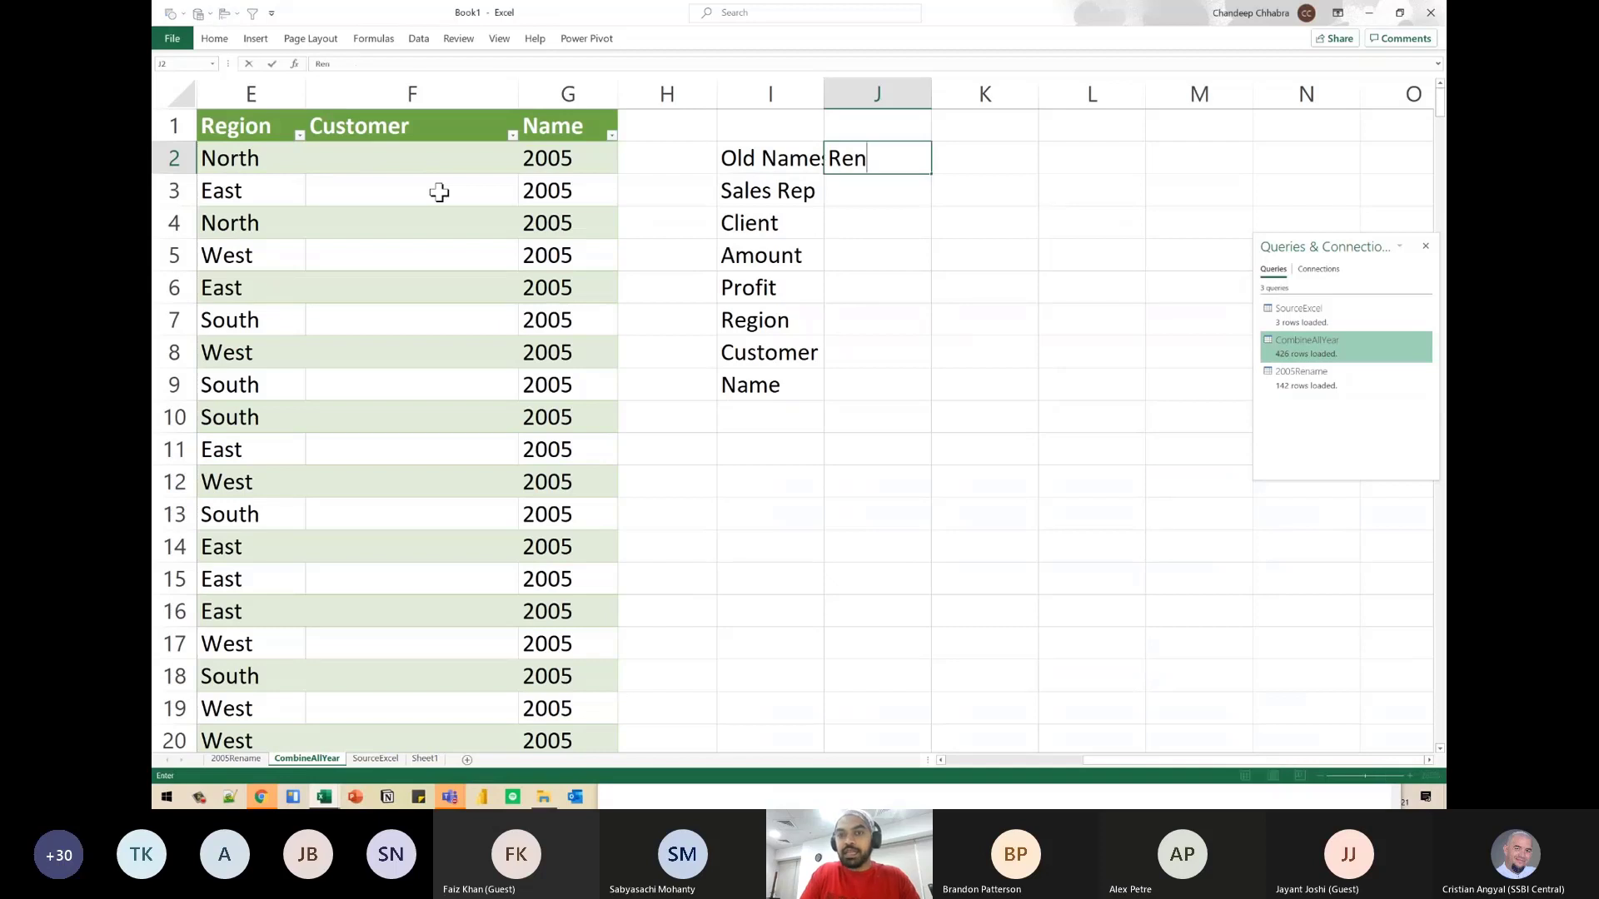
{"action": "type", "text": "ames"}
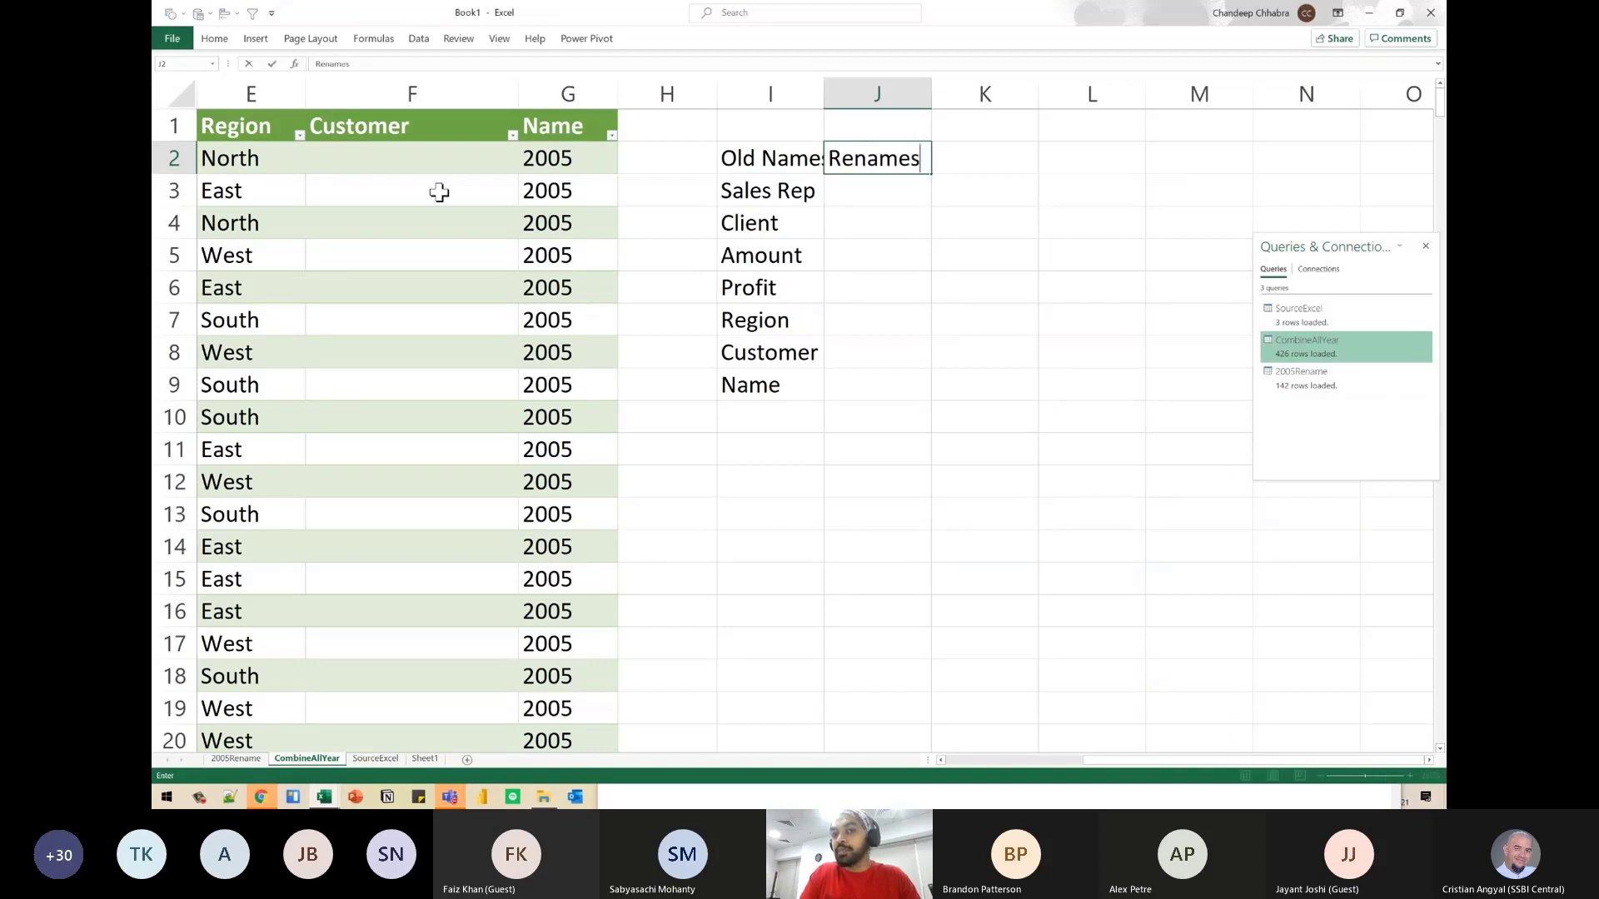
{"action": "key", "text": "Return"}
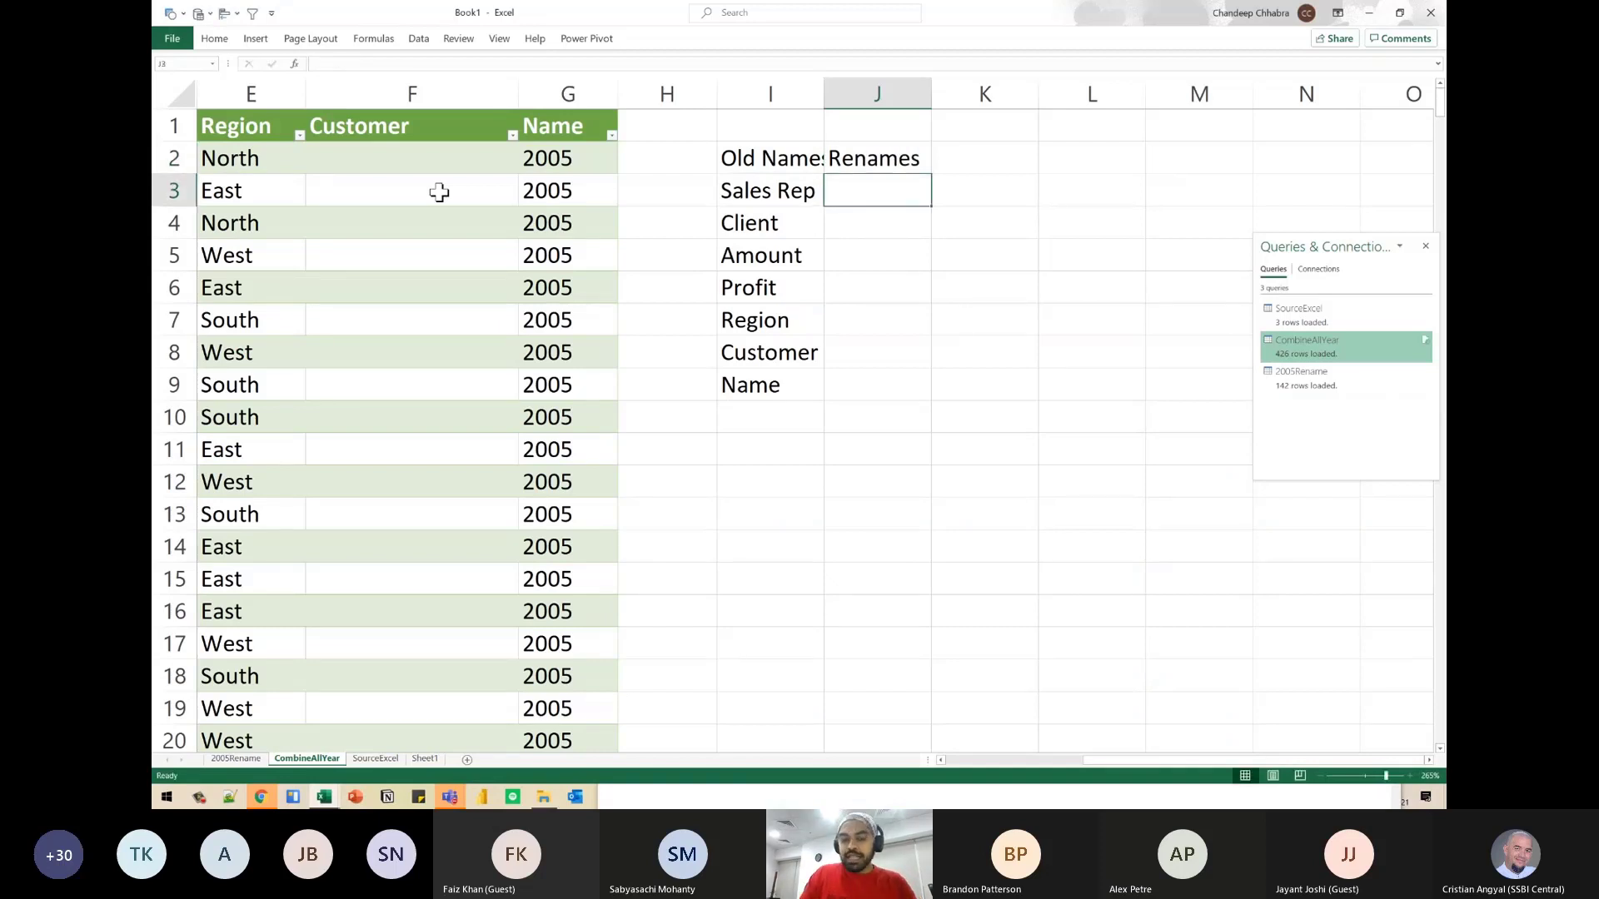
- Fill the first three cells under Renames with Sales Rep for Sales Rep, Customer for Client, and Sales for Amount
{"action": "key", "text": "ctrl+r"}
{"action": "key", "text": "Return"}
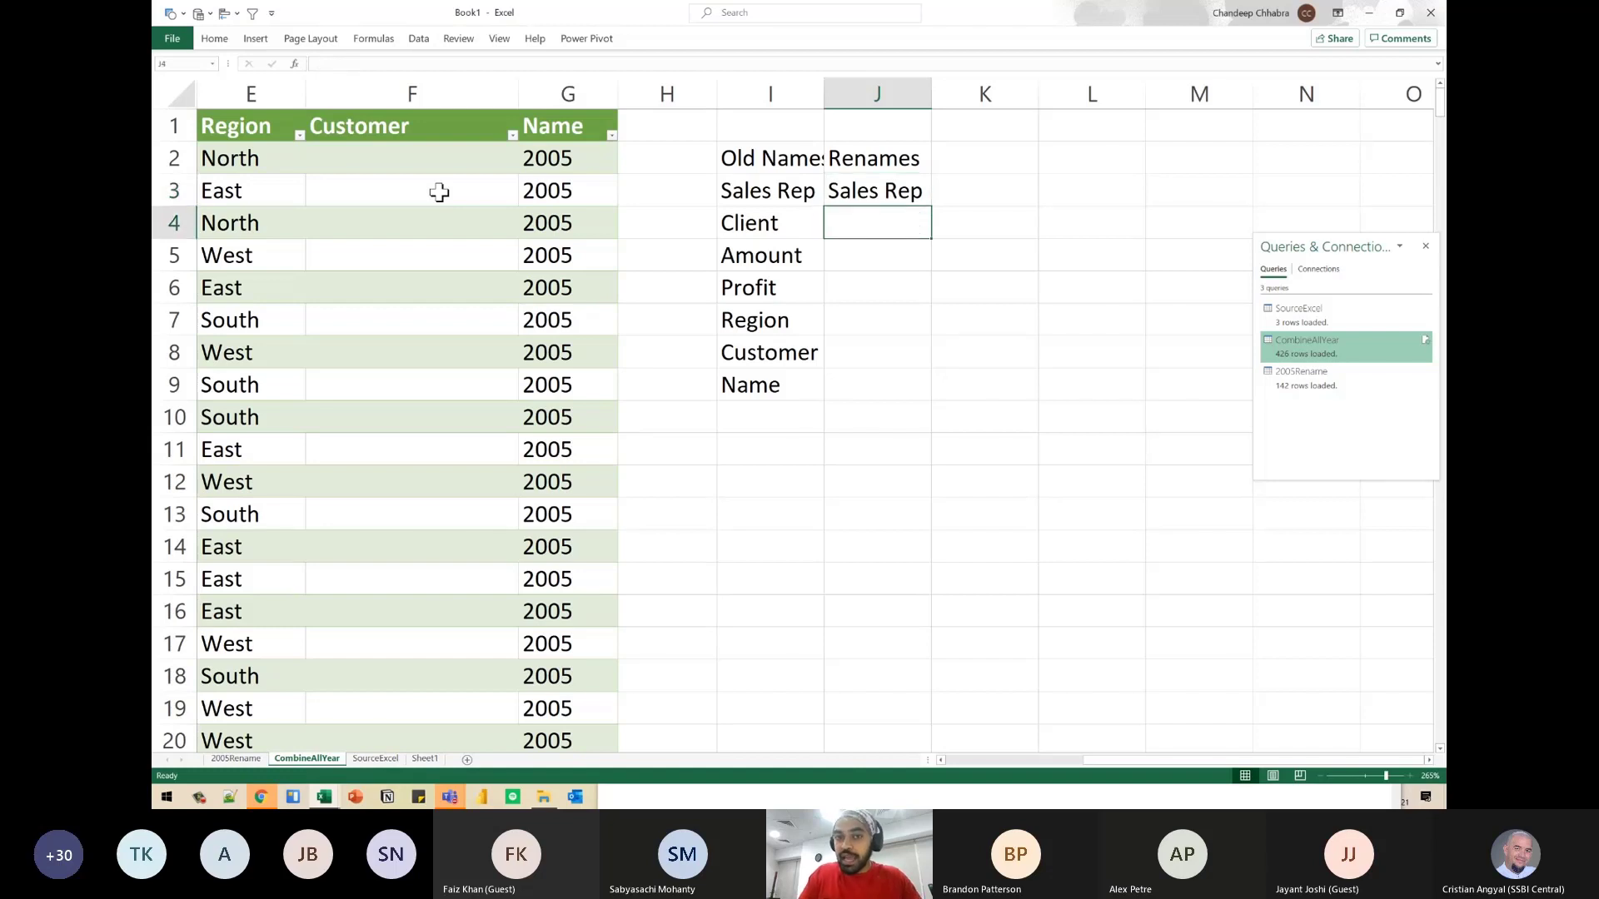
{"action": "type", "text": "Customer"}
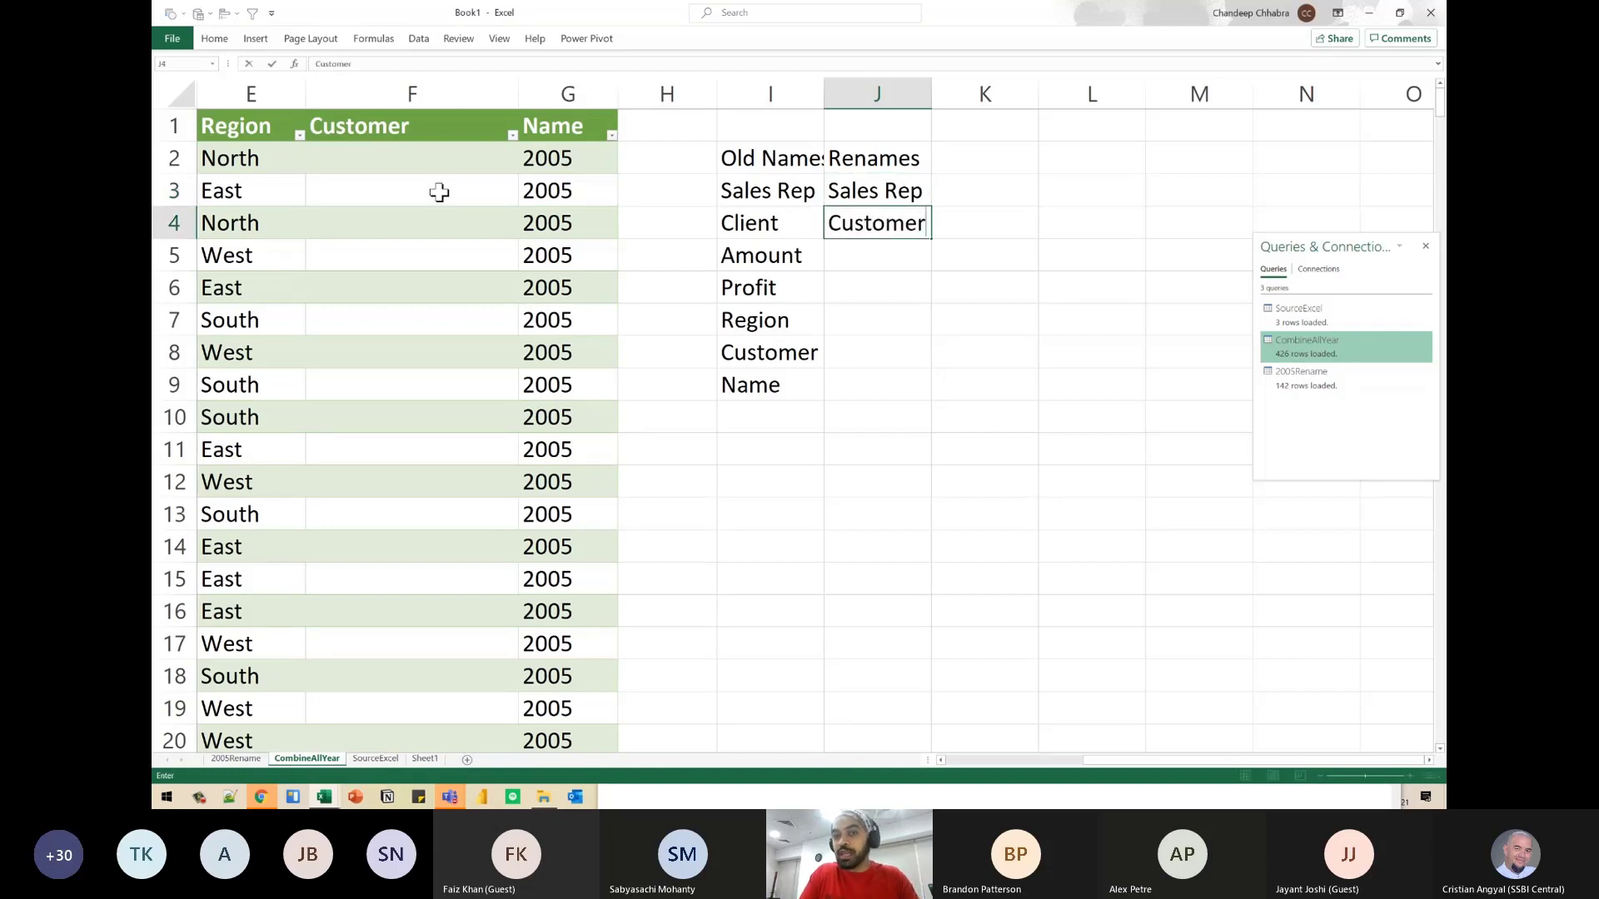
{"action": "left_click", "coordinate": [731, 229]}
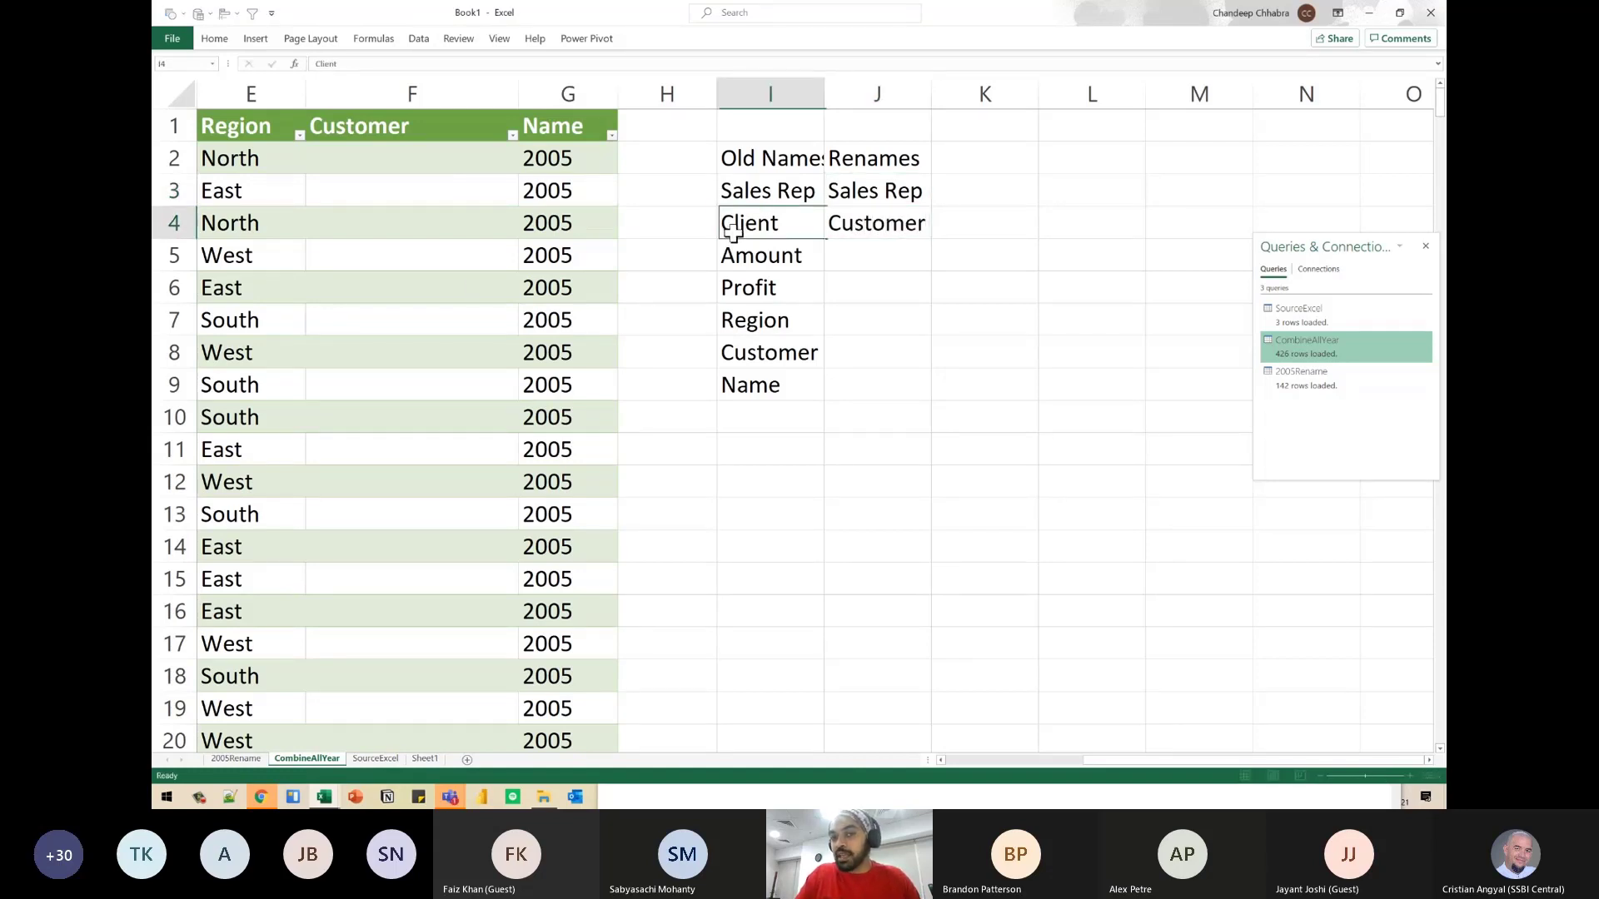
{"action": "left_click", "coordinate": [778, 265]}
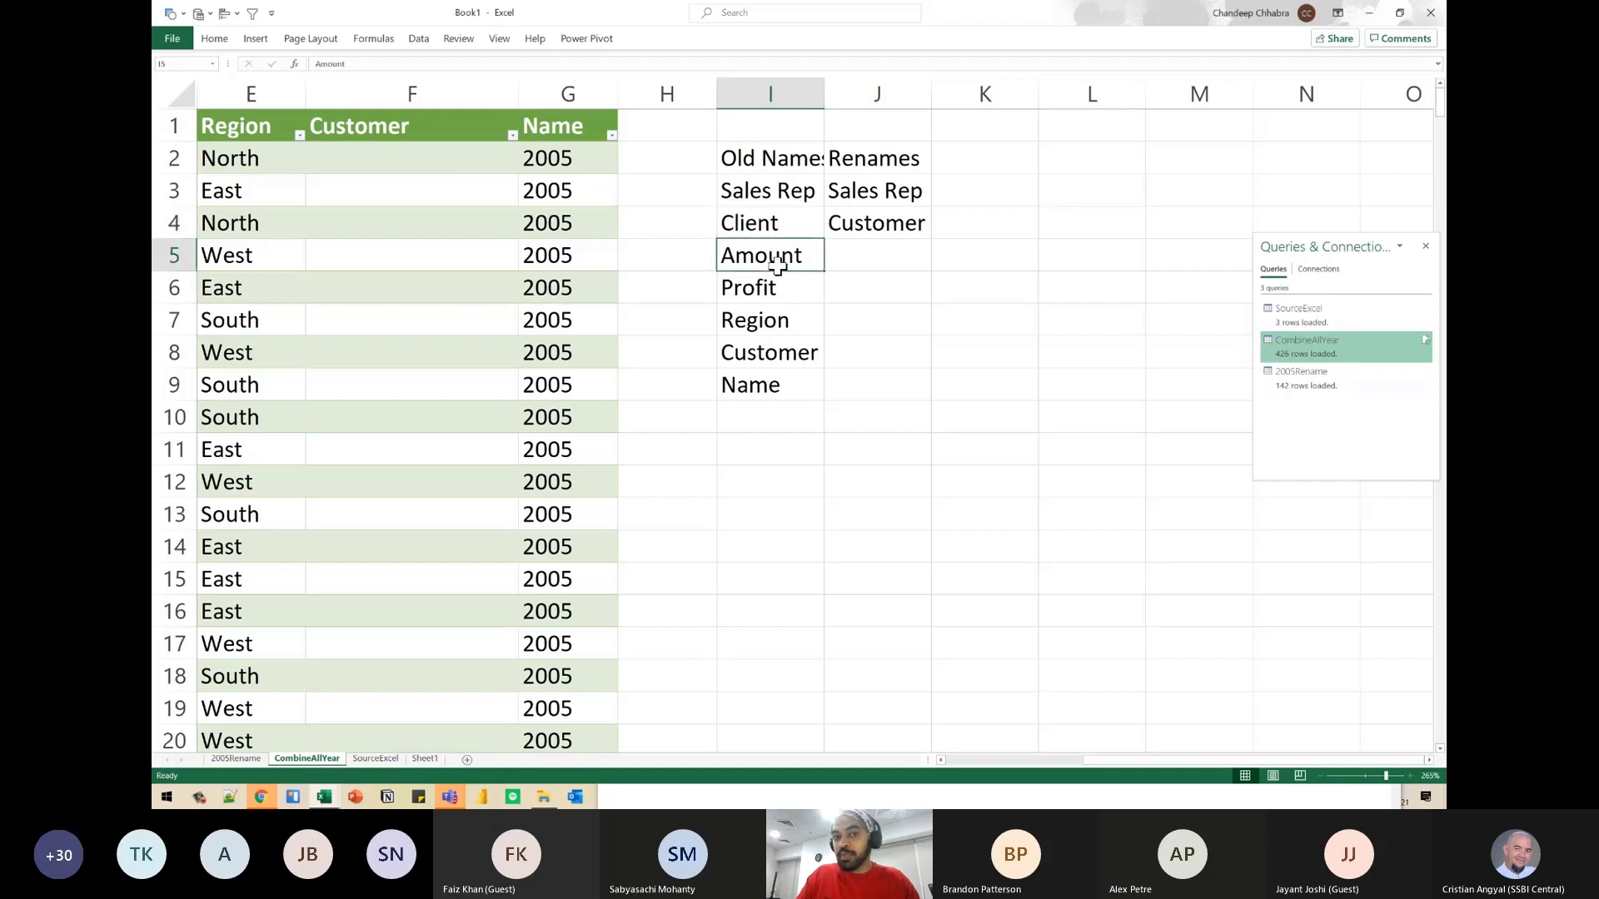
{"action": "left_click", "coordinate": [879, 261]}
{"action": "type", "text": "Sales"}
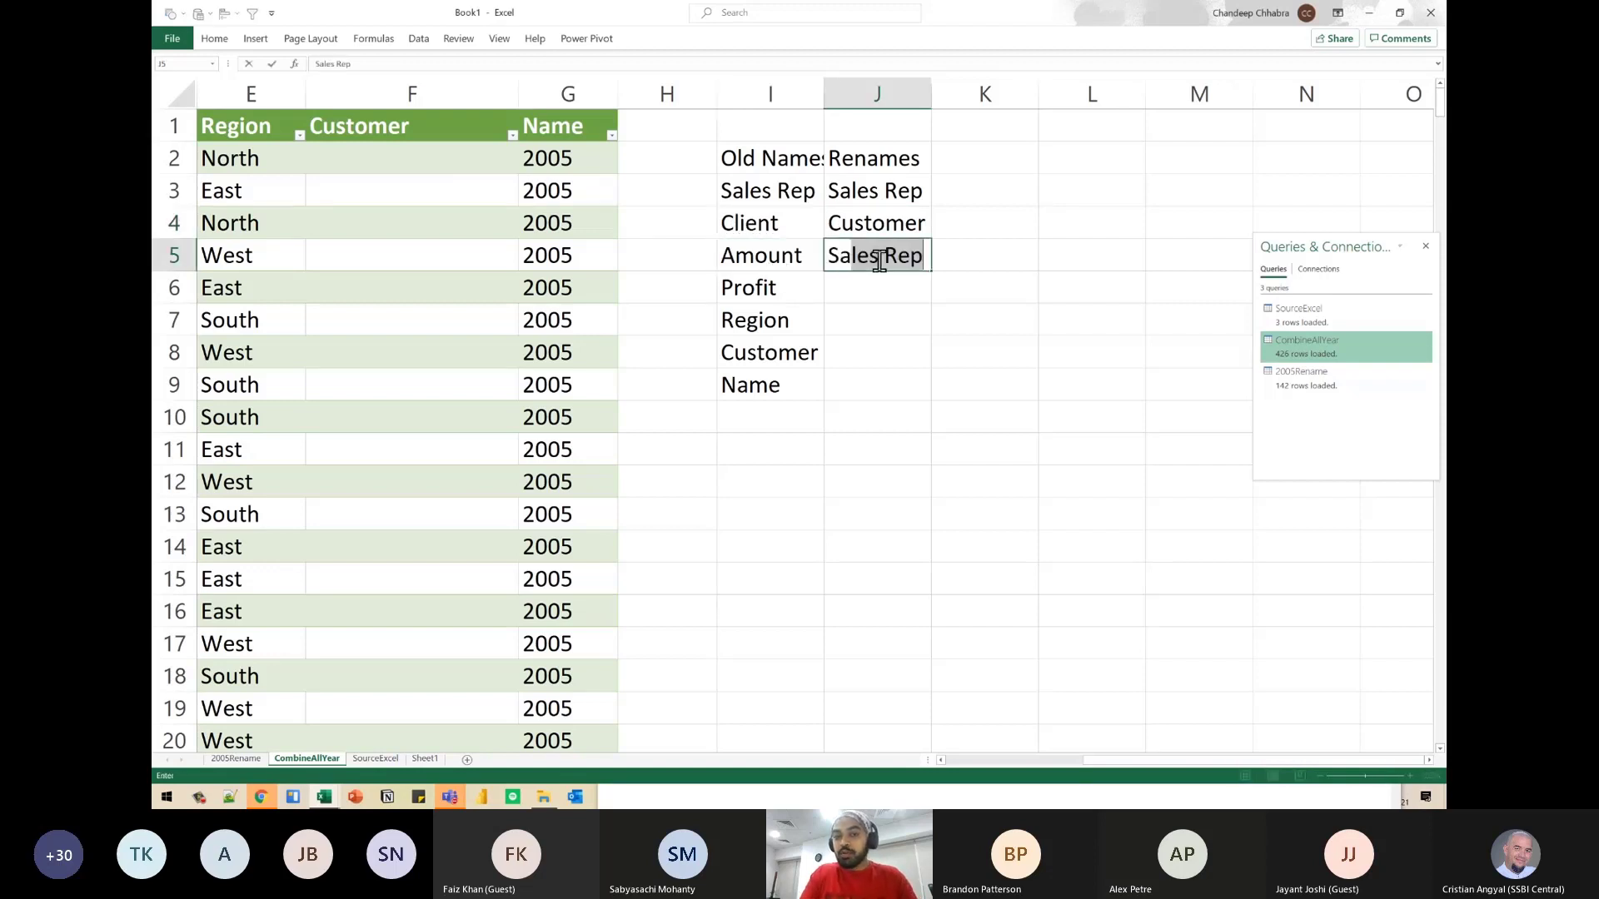
{"action": "key", "text": "BackSpace"}
{"action": "key", "text": "Return"}
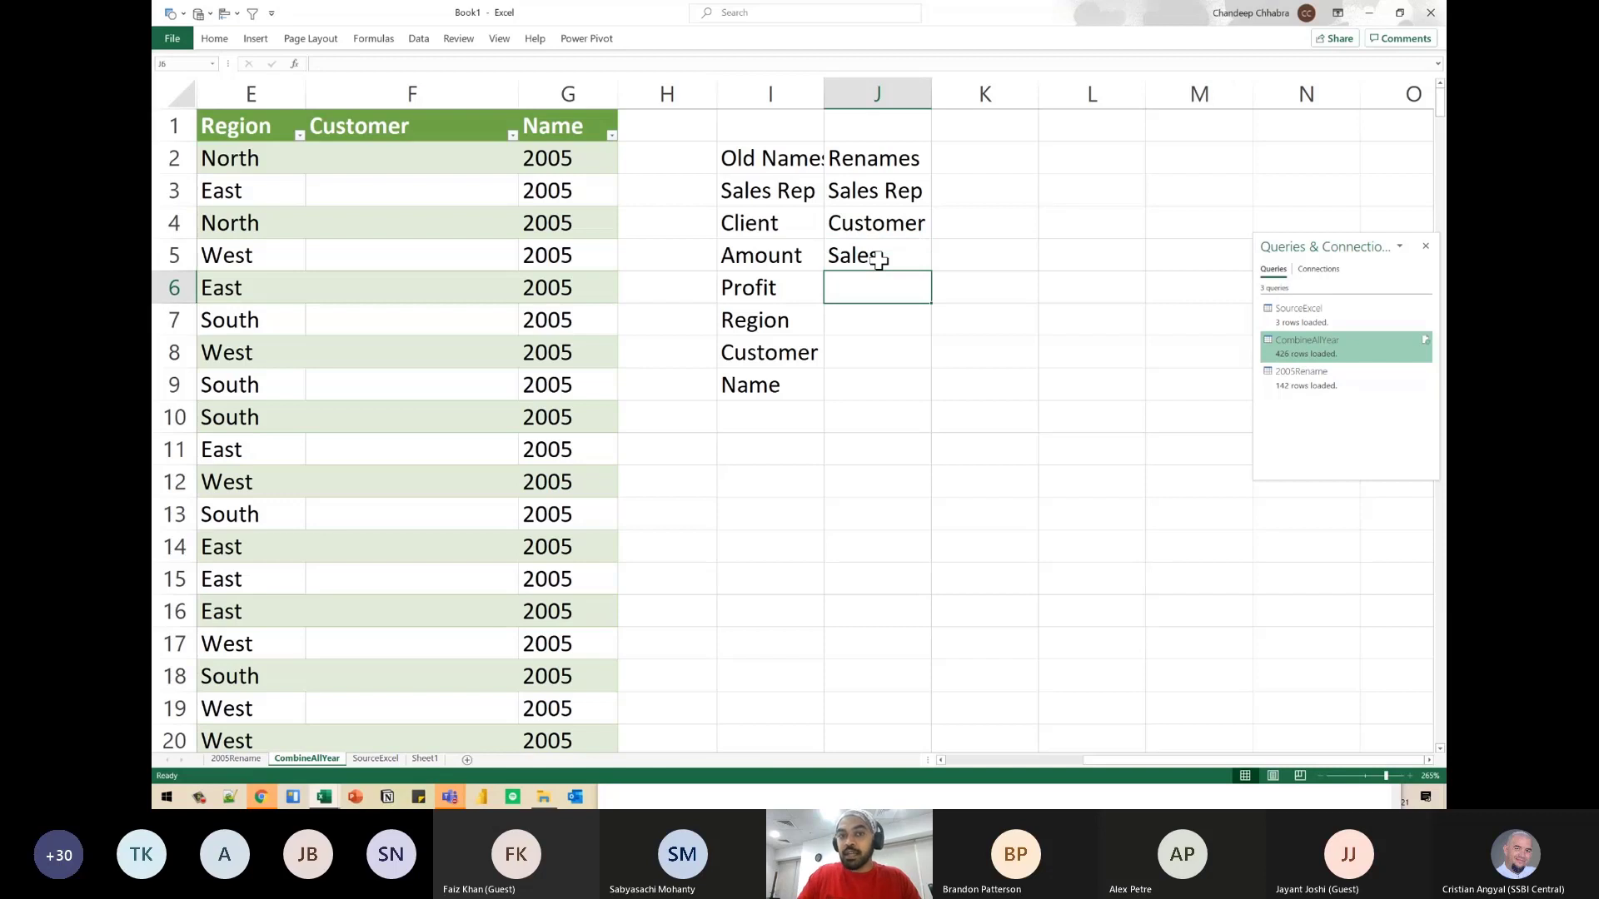
- Complete the Renames column with Profit, Region and Customer for their matching old names, and Year for Name
{"action": "type", "text": "Profit"}
{"action": "key", "text": "Return"}
{"action": "type", "text": "Region"}
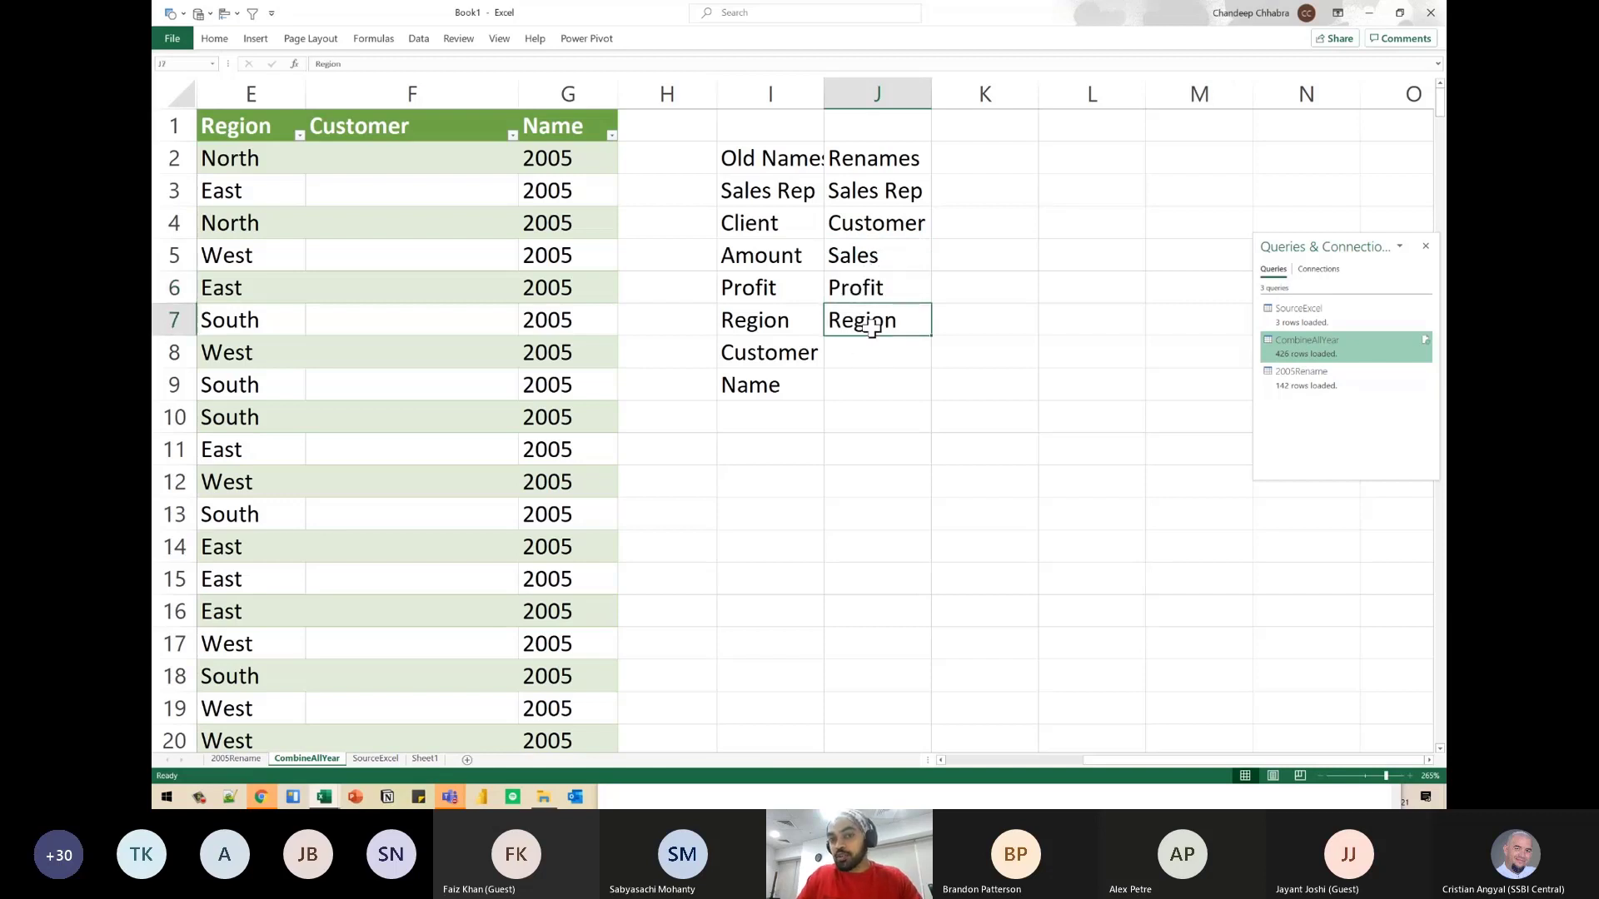
{"action": "left_click", "coordinate": [877, 350]}
{"action": "key", "text": "ctrl+r"}
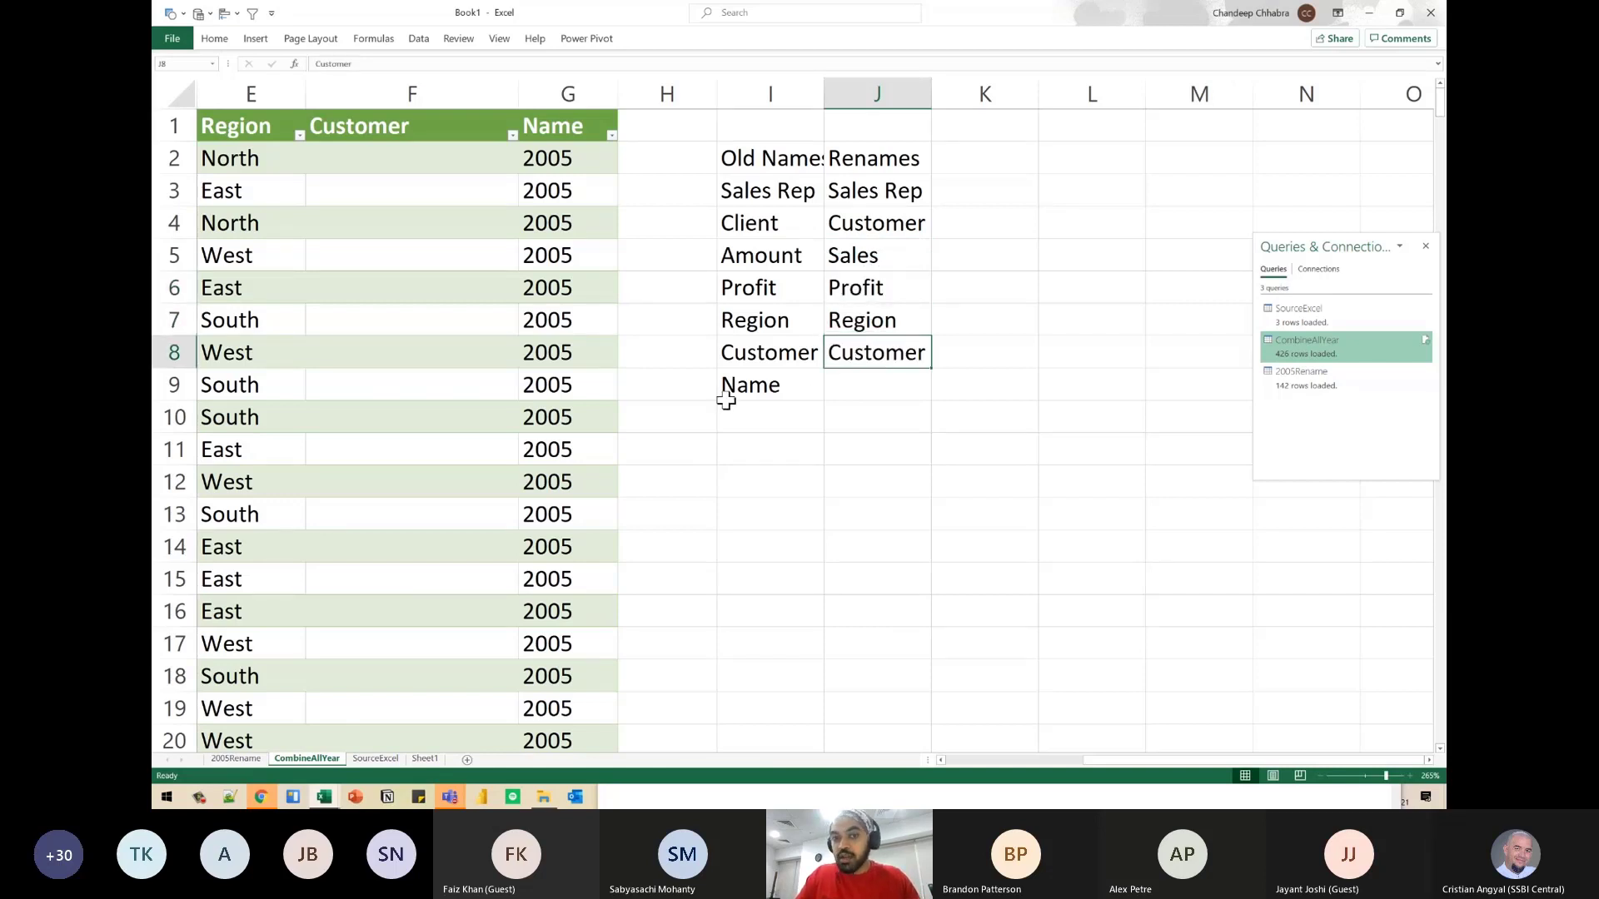
{"action": "left_click_drag", "start_coordinate": [552, 158], "coordinate": [582, 416]}
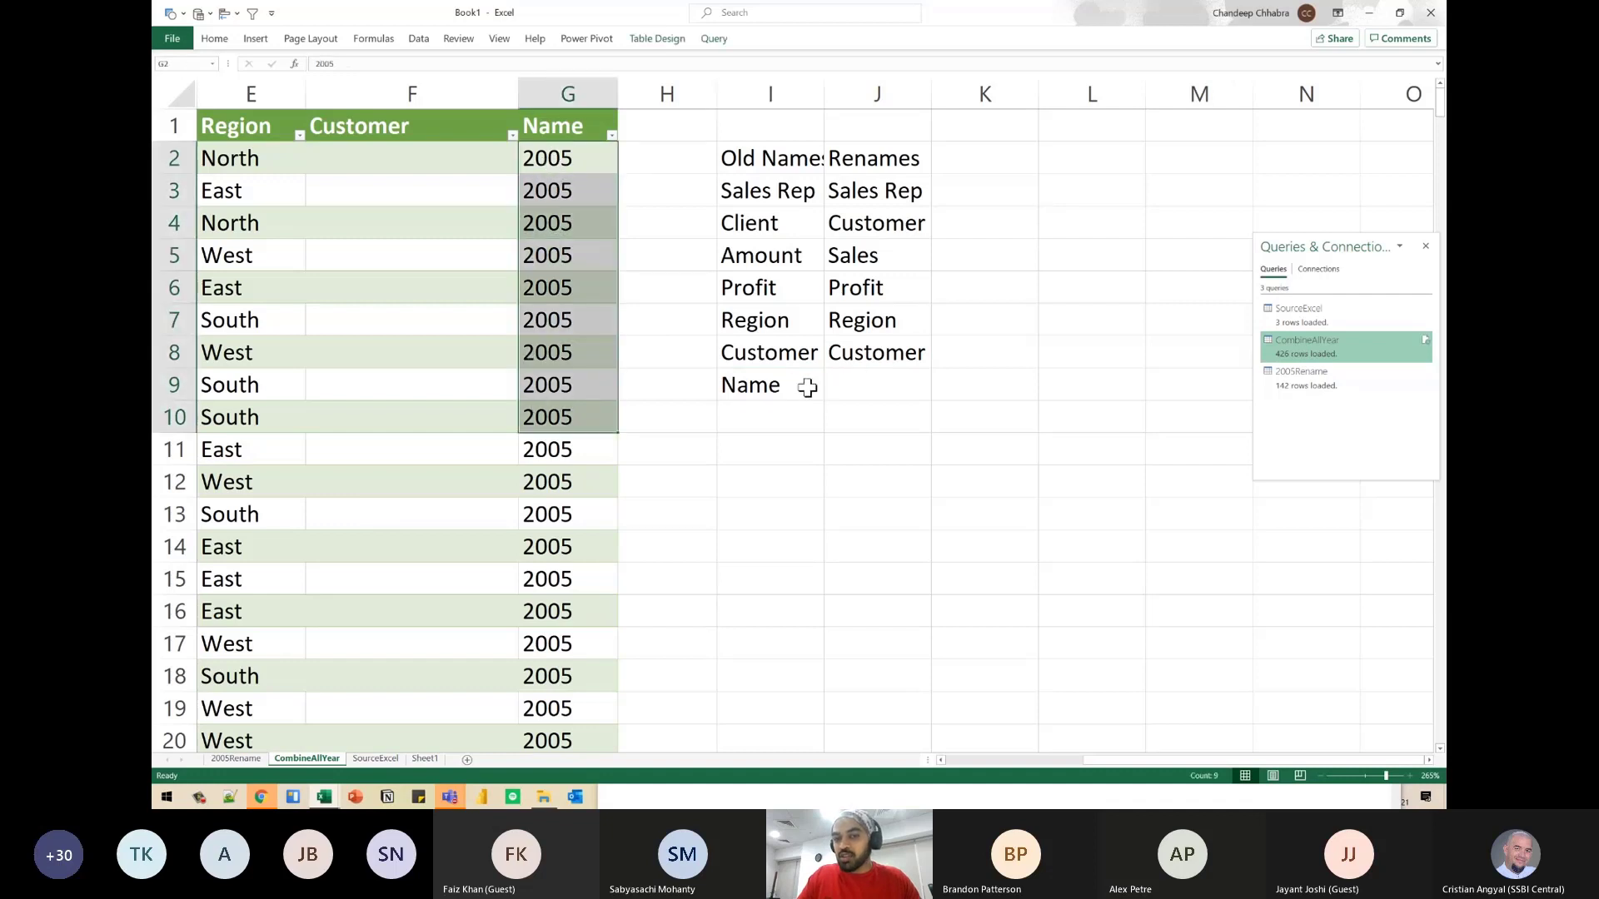
{"action": "left_click", "coordinate": [881, 384]}
{"action": "type", "text": "Year"}
{"action": "key", "text": "Return"}
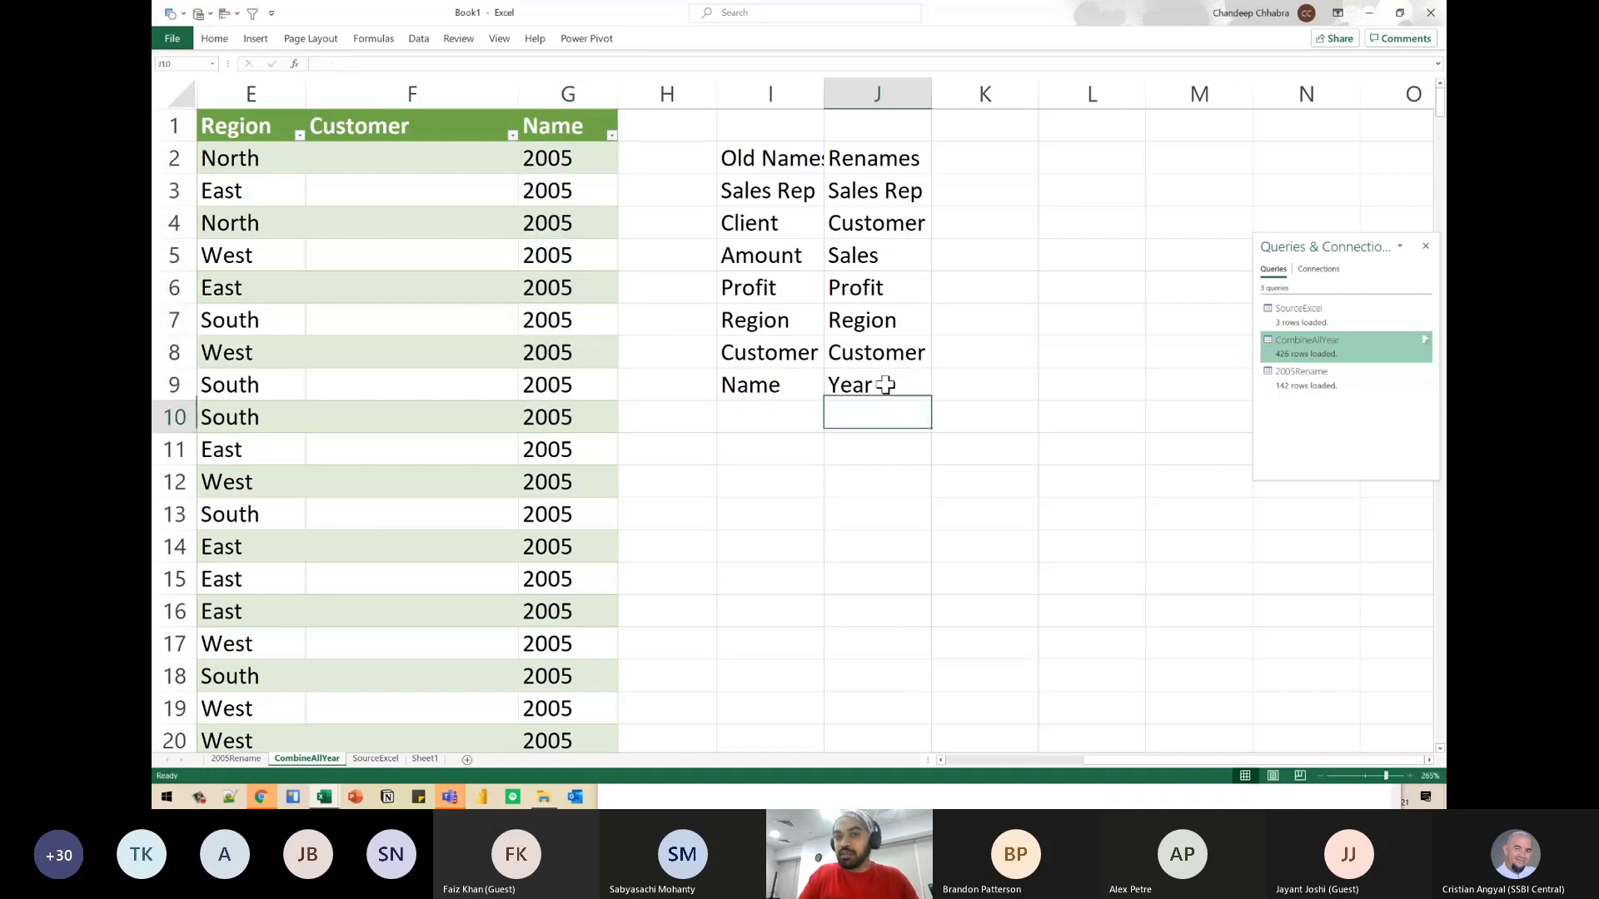
- Autofit the width of column I so that it fits the Old Names heading
{"action": "key", "text": "Up"}
{"action": "key", "text": "Up"}
{"action": "key", "text": "Left"}
{"action": "key", "text": "ctrl+Up"}
{"action": "key", "text": "ctrl+shift+Down"}
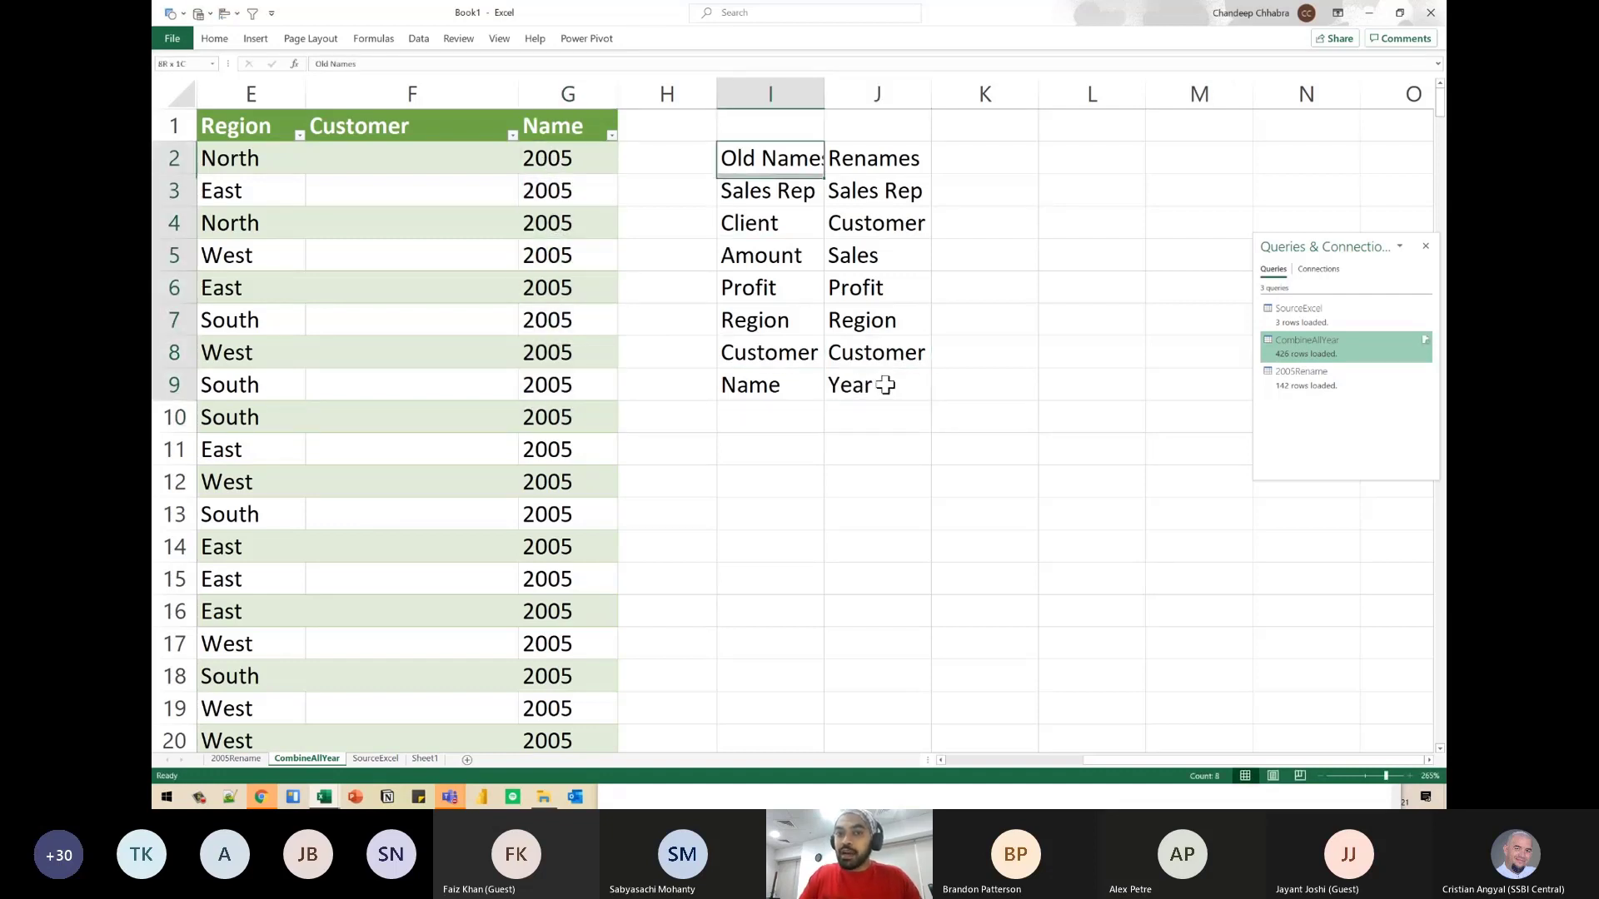
{"action": "key", "text": "shift+Right"}
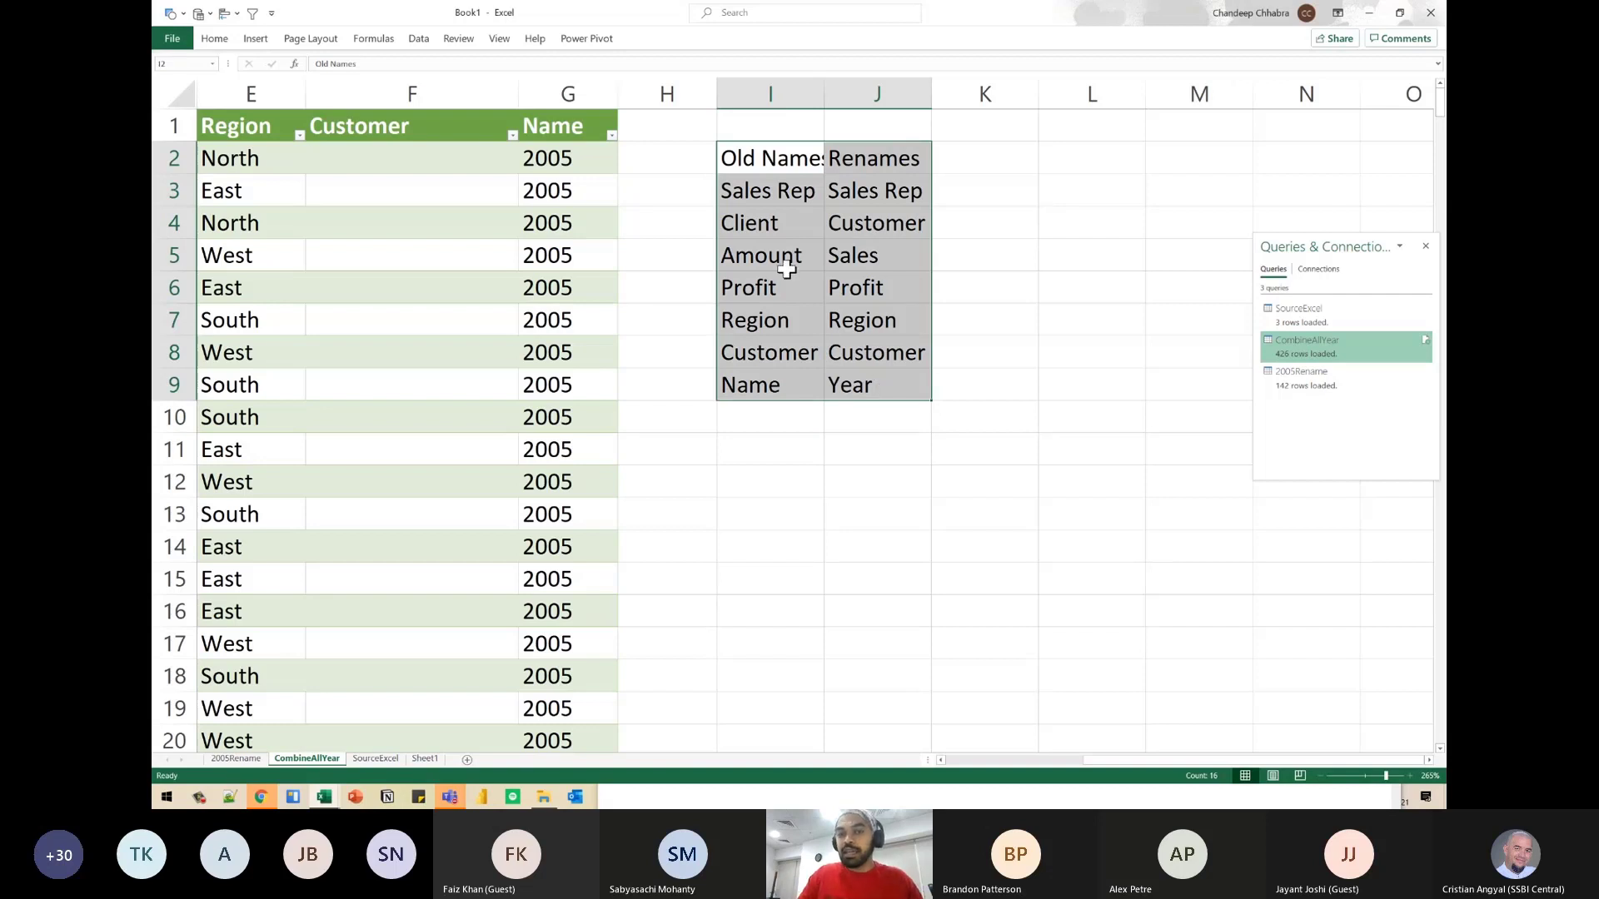
{"action": "left_click_drag", "start_coordinate": [787, 185], "coordinate": [791, 370]}
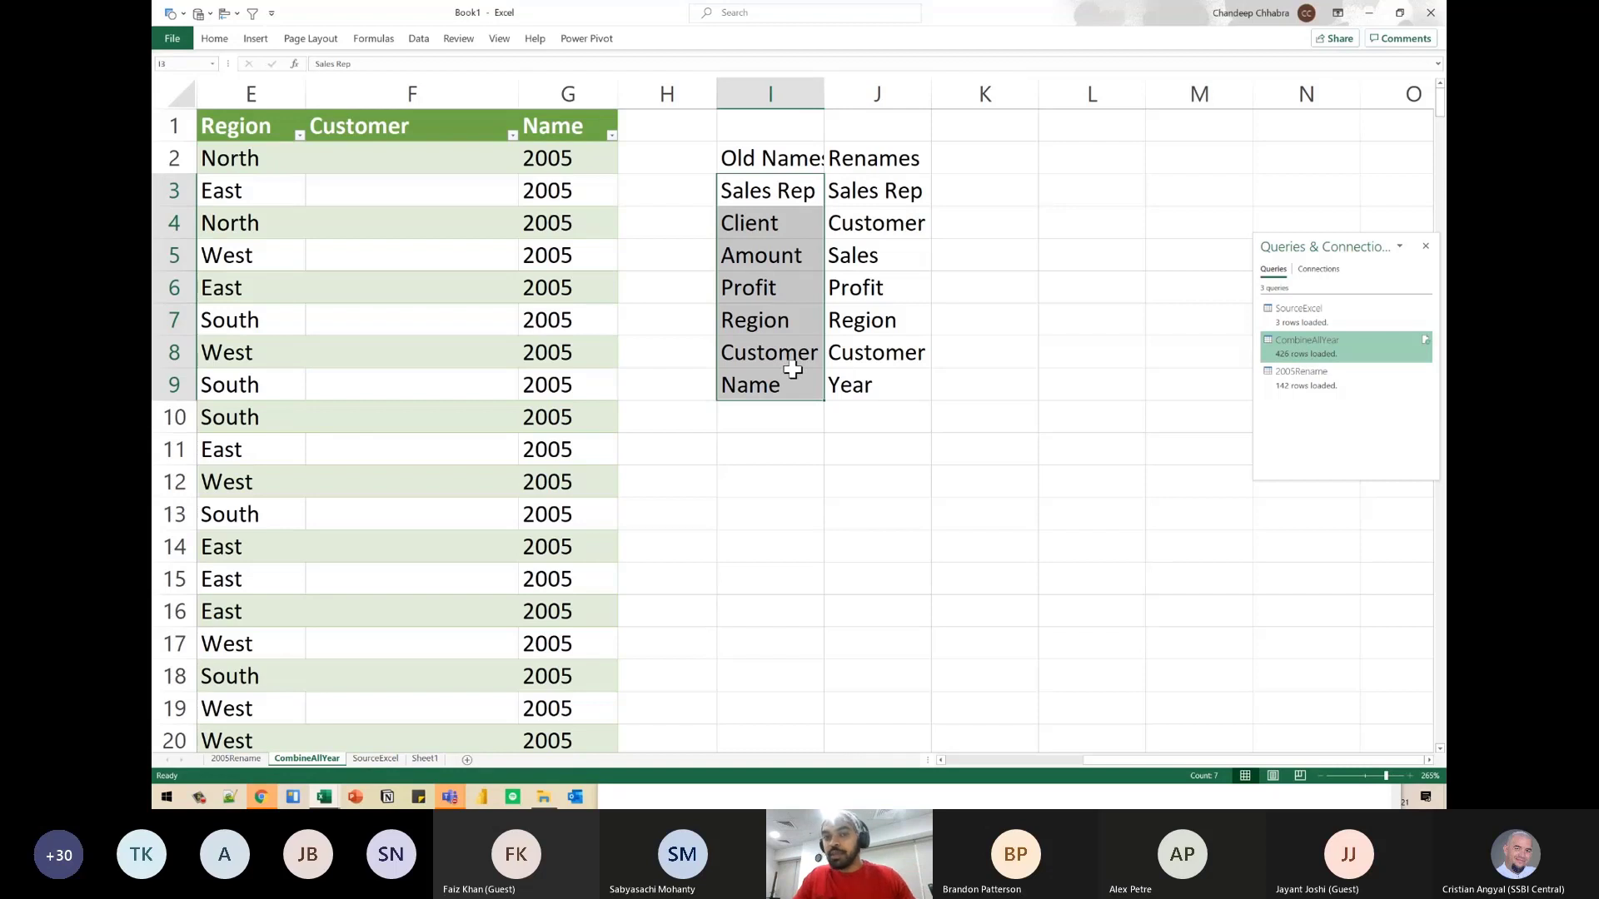
{"action": "left_click_drag", "start_coordinate": [875, 191], "coordinate": [871, 377]}
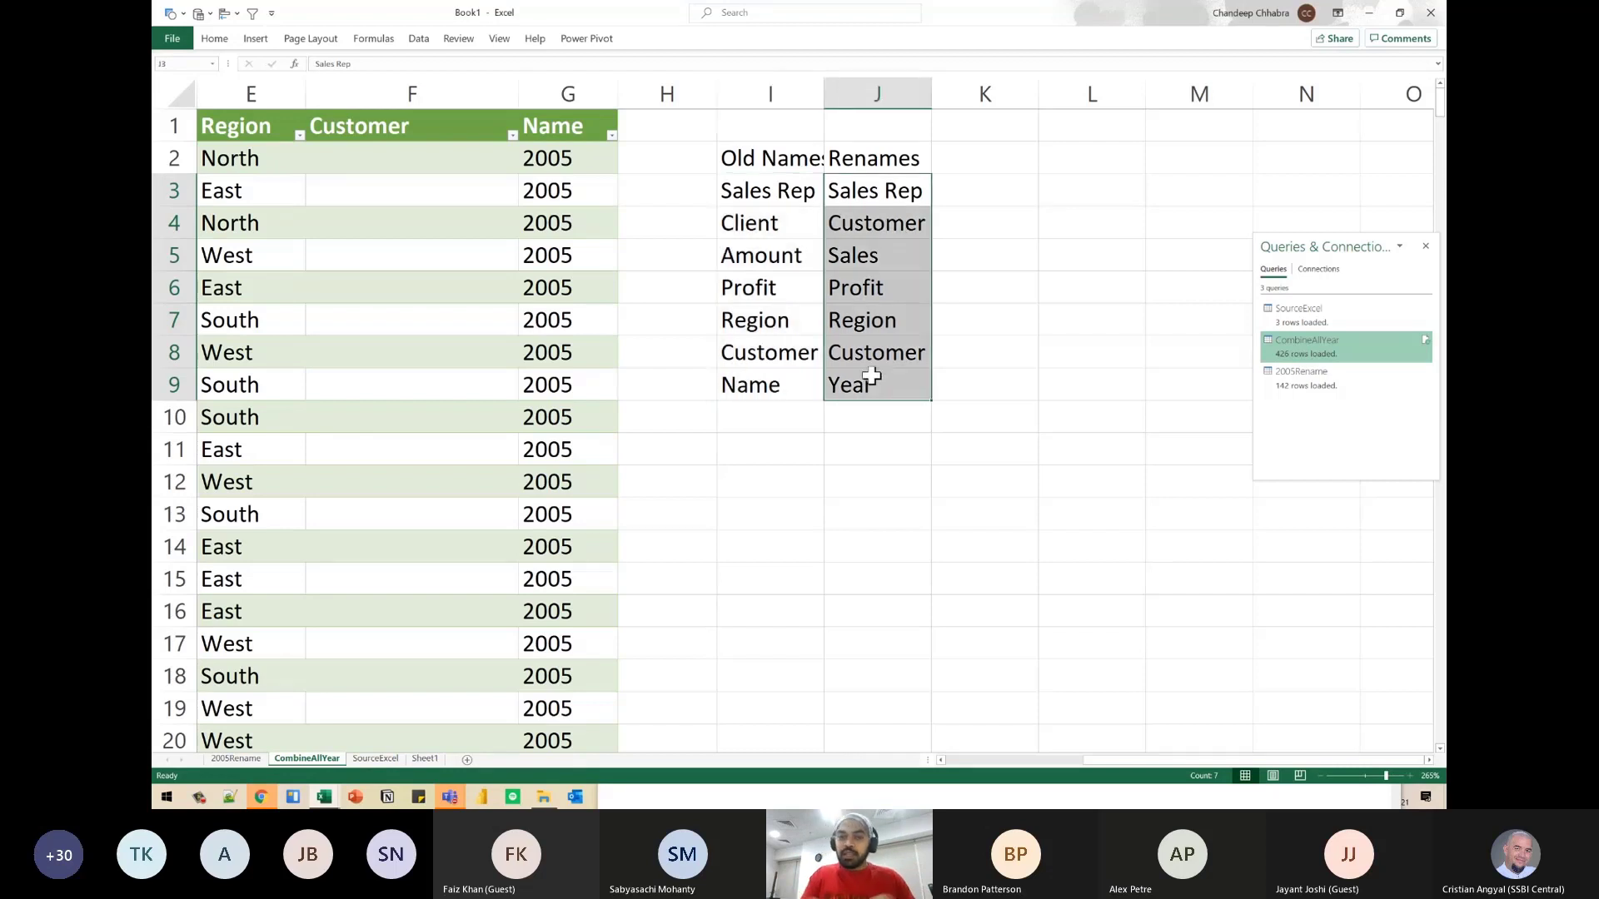
{"action": "double_click", "coordinate": [823, 96]}
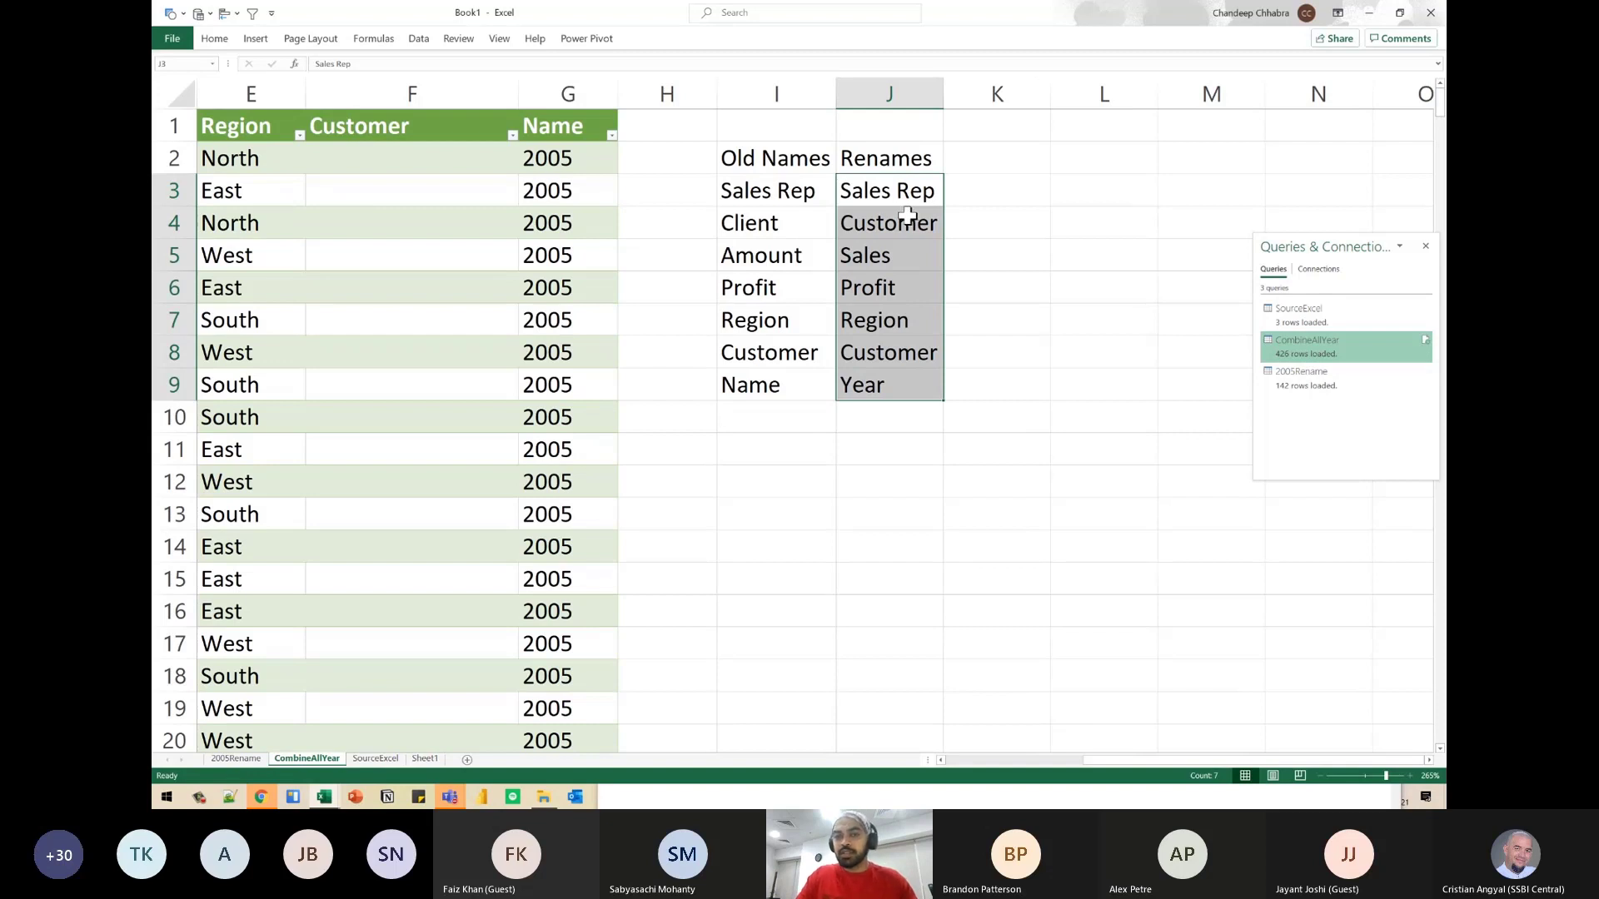
- Convert the Old Names and Renames range I2:J9 into an Excel table with headers
{"action": "left_click_drag", "start_coordinate": [774, 220], "coordinate": [787, 287]}
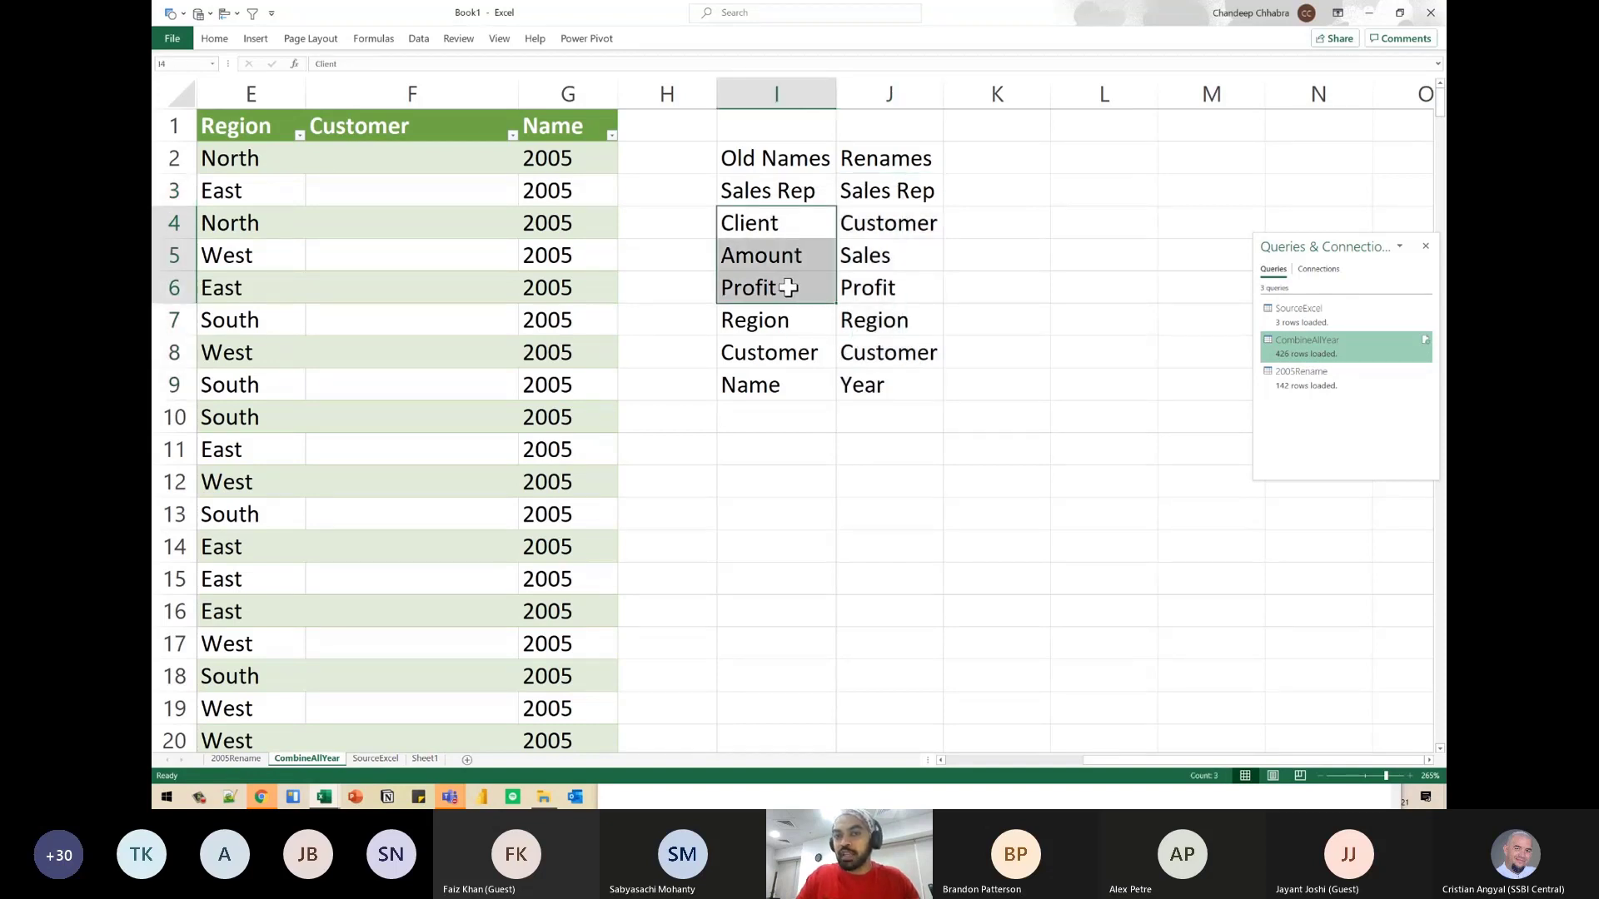
{"action": "left_click", "coordinate": [375, 130]}
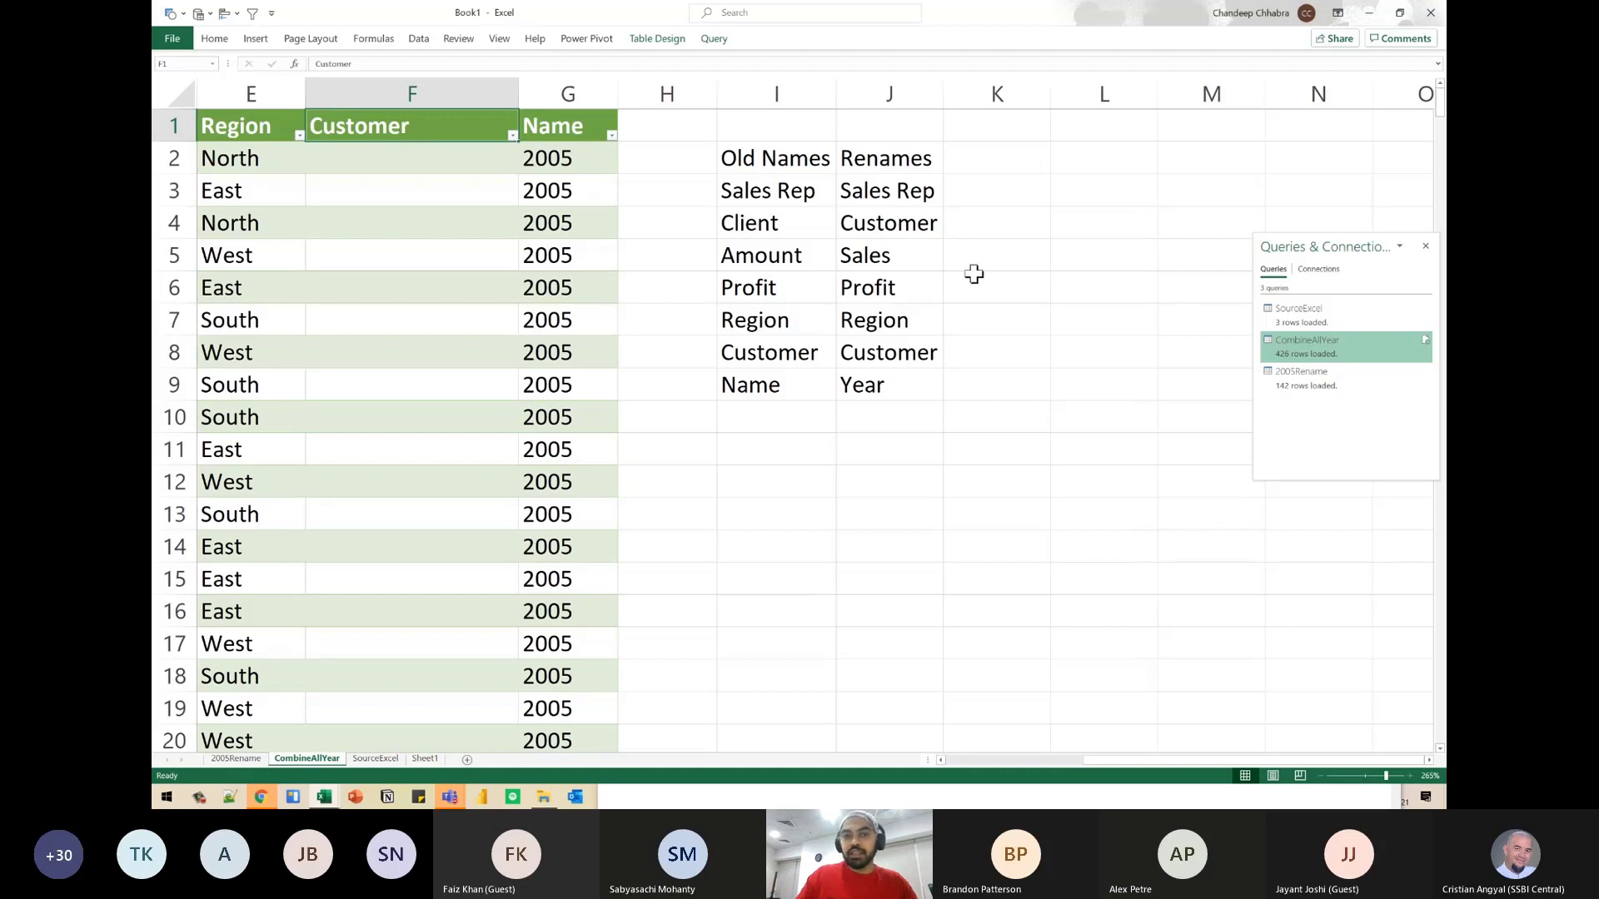
{"action": "left_click_drag", "start_coordinate": [783, 167], "coordinate": [865, 380]}
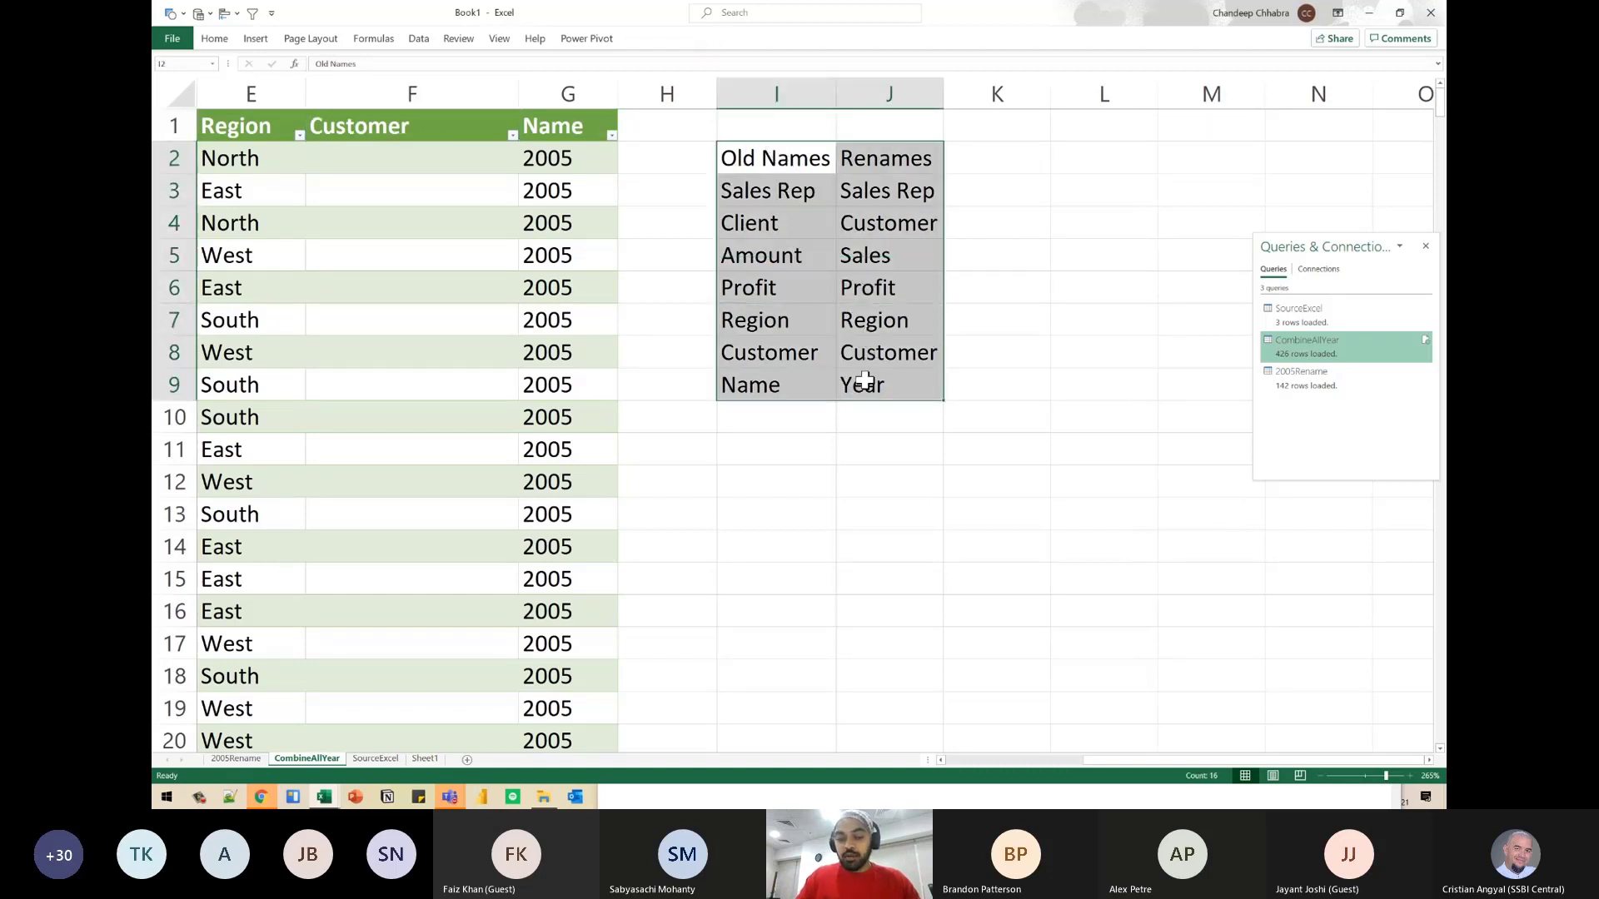
{"action": "key", "text": "ctrl+t"}
{"action": "key", "text": "Return"}
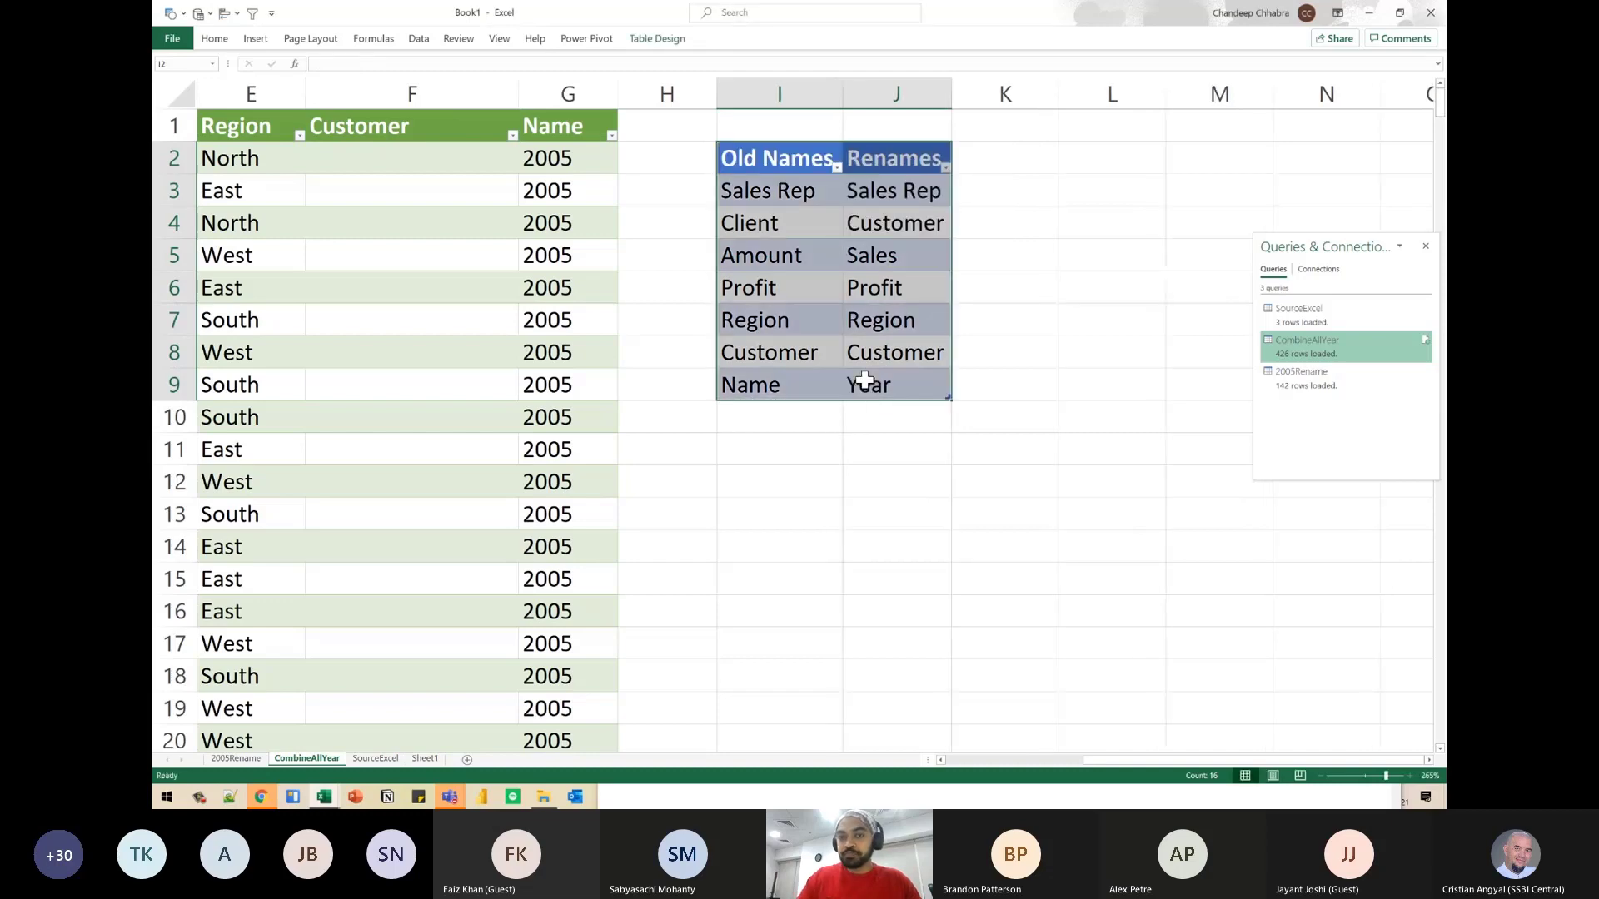
- Name the mapping table Renames and load it into the Power Query Editor as a new query
{"action": "left_click", "coordinate": [657, 39]}
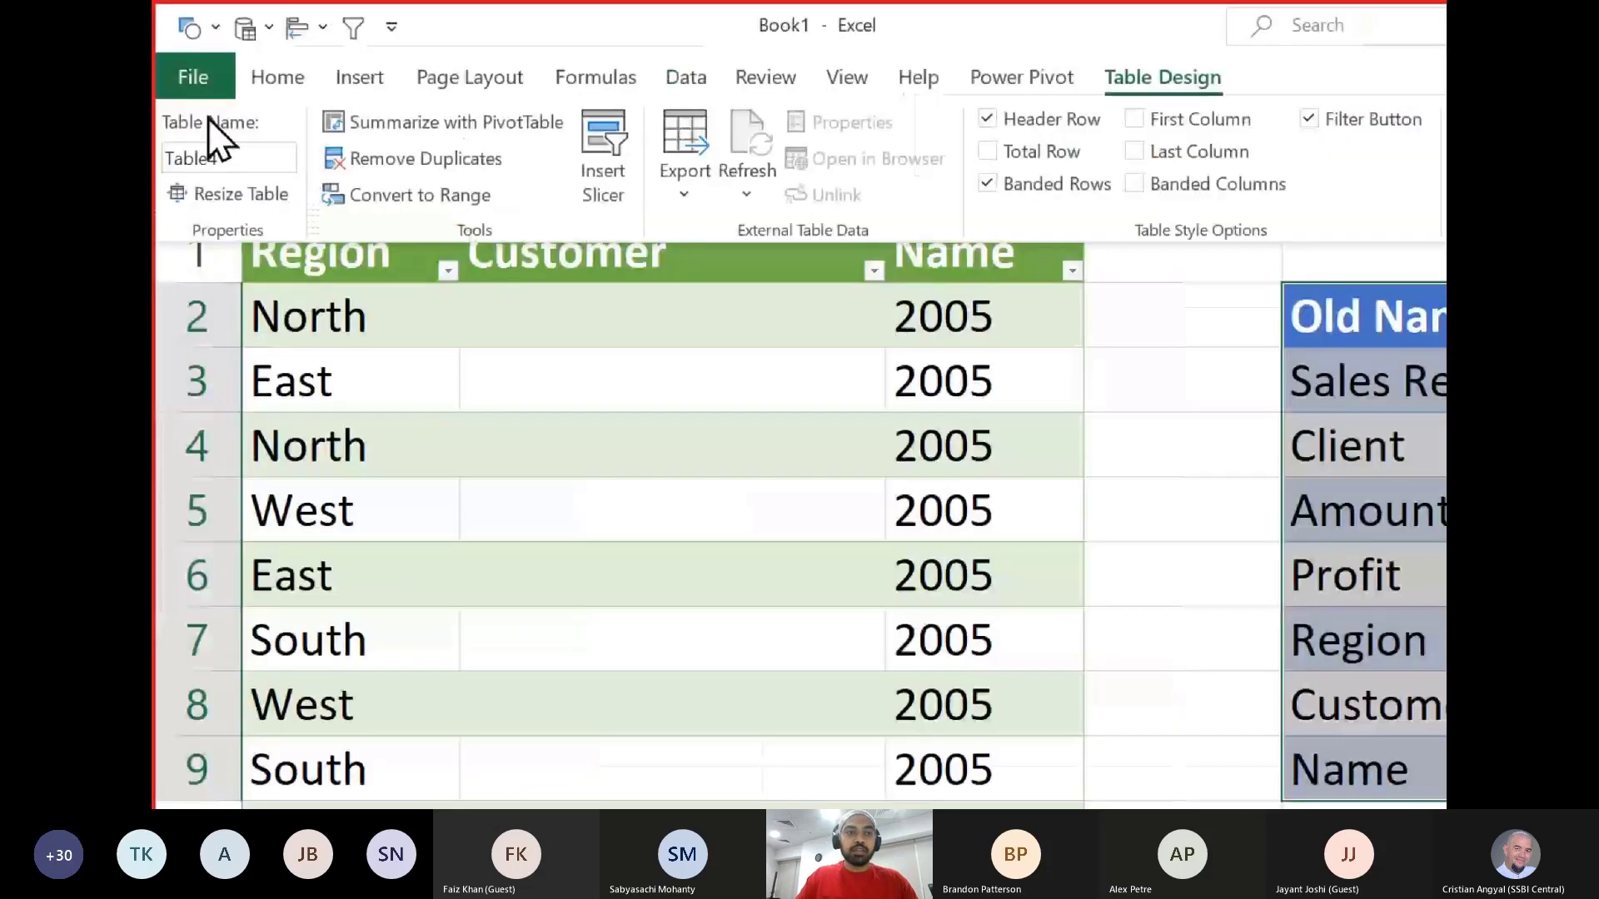
{"action": "left_click", "coordinate": [186, 79]}
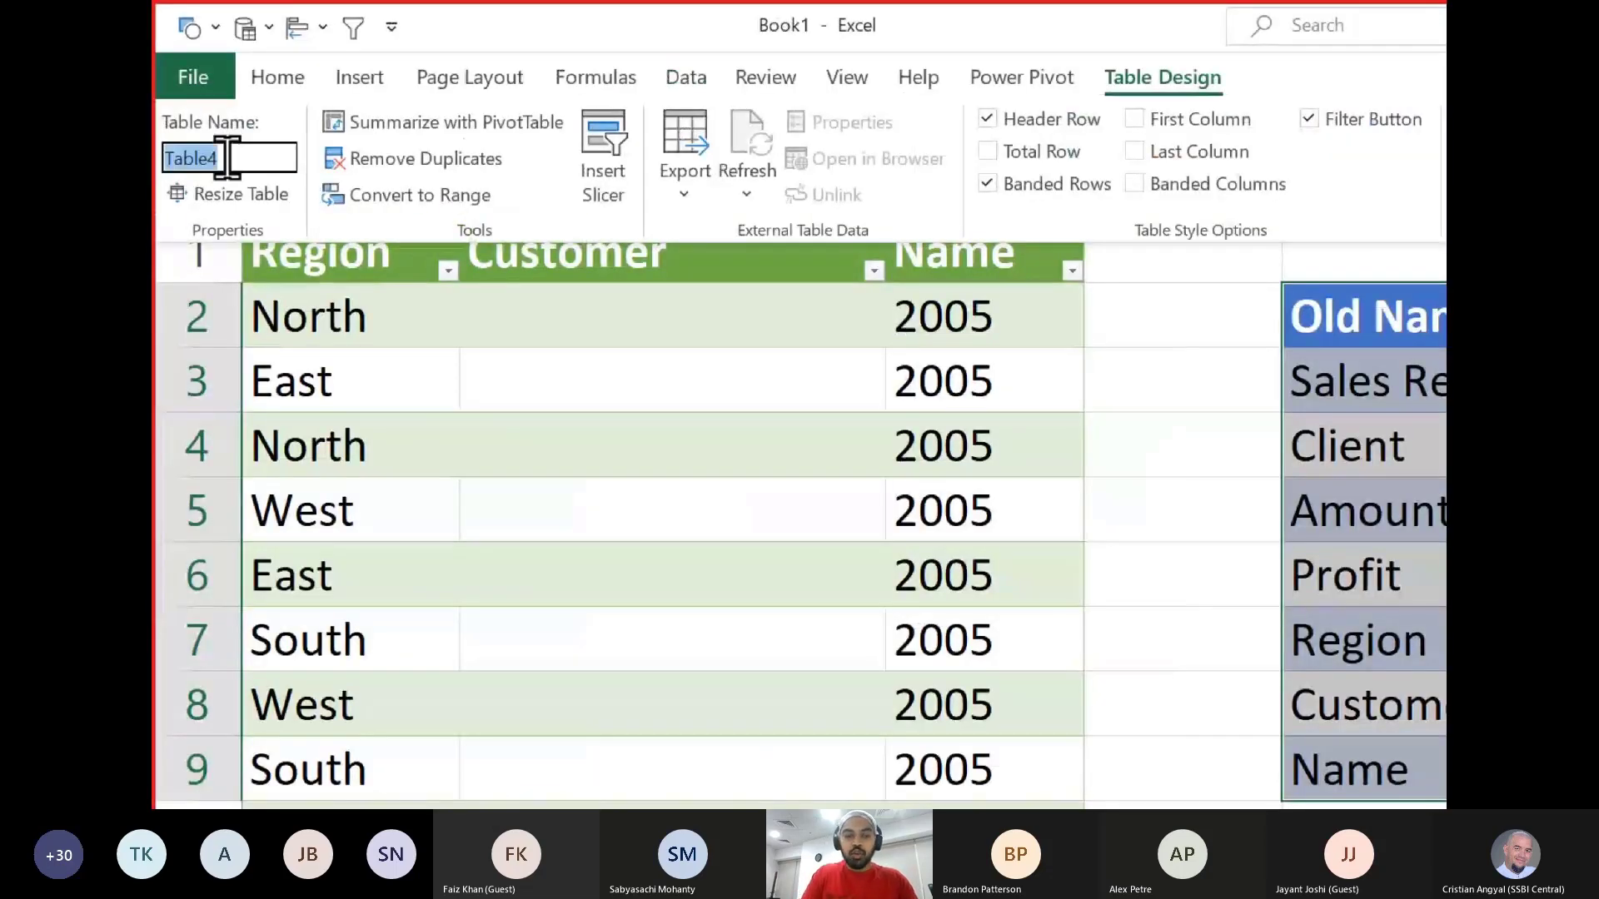
{"action": "type", "text": "Renam"}
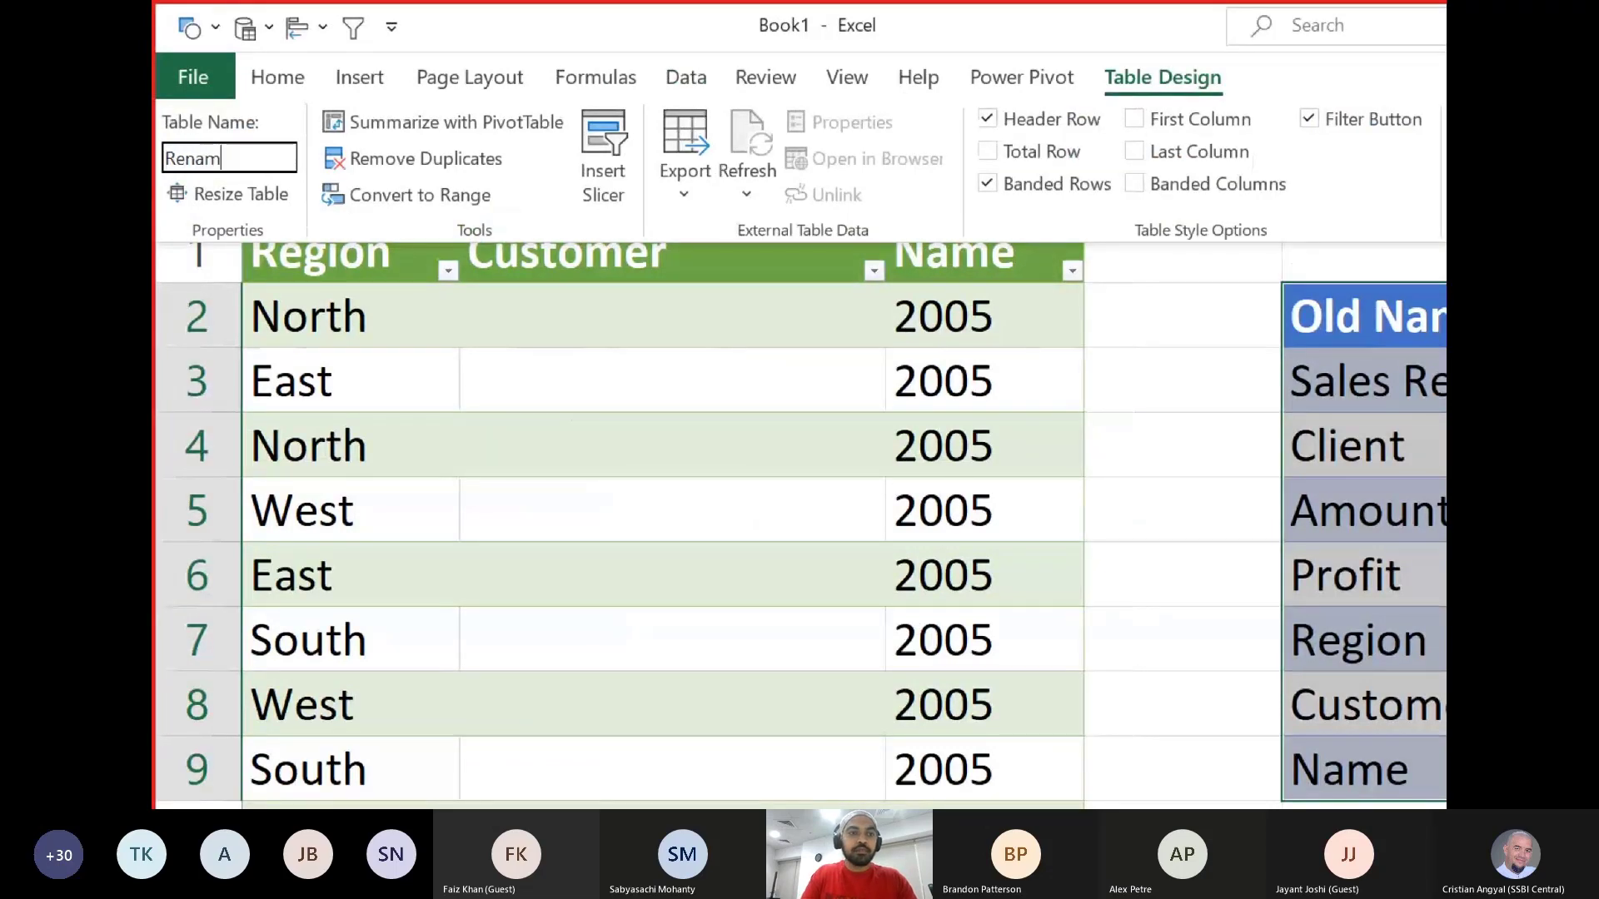
{"action": "type", "text": "es"}
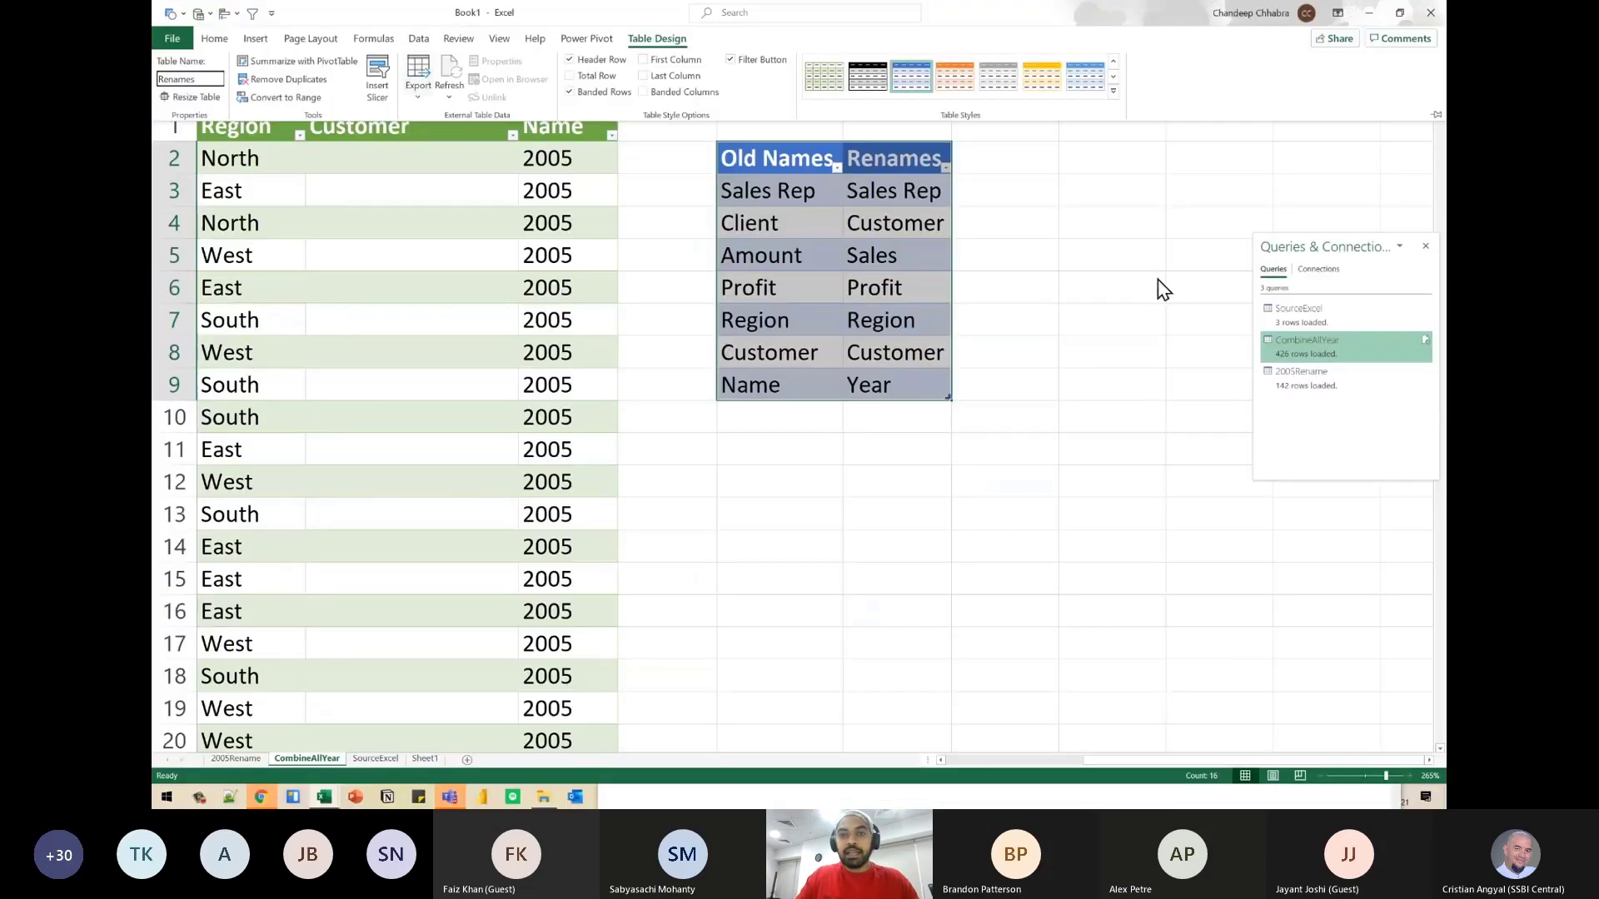
{"action": "key", "text": "Return"}
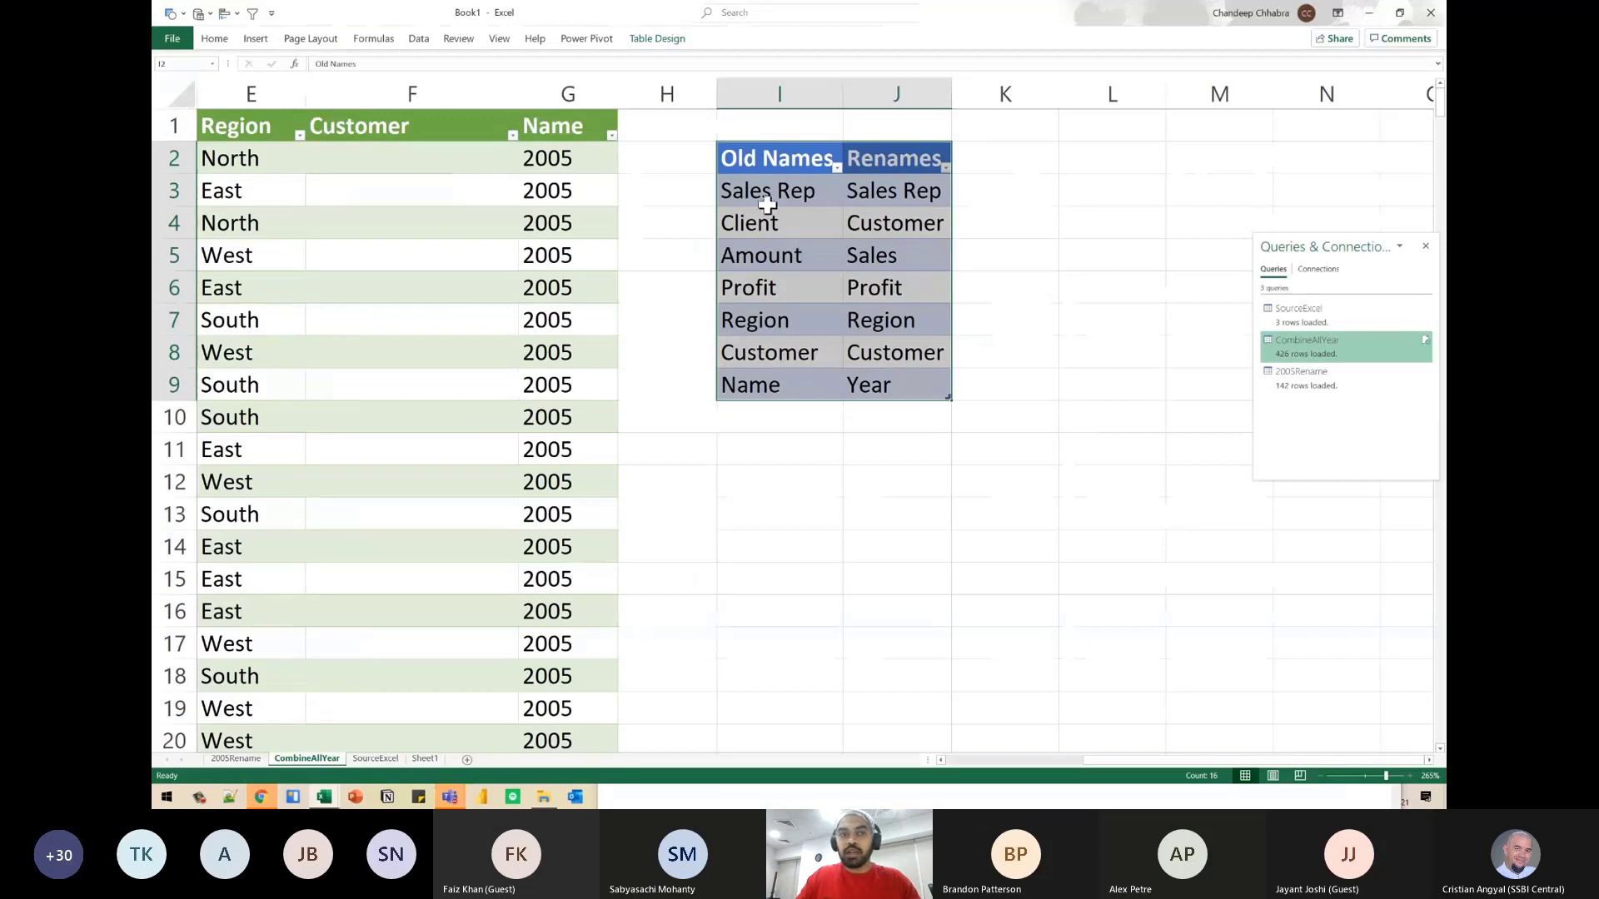
{"action": "left_click", "coordinate": [414, 43]}
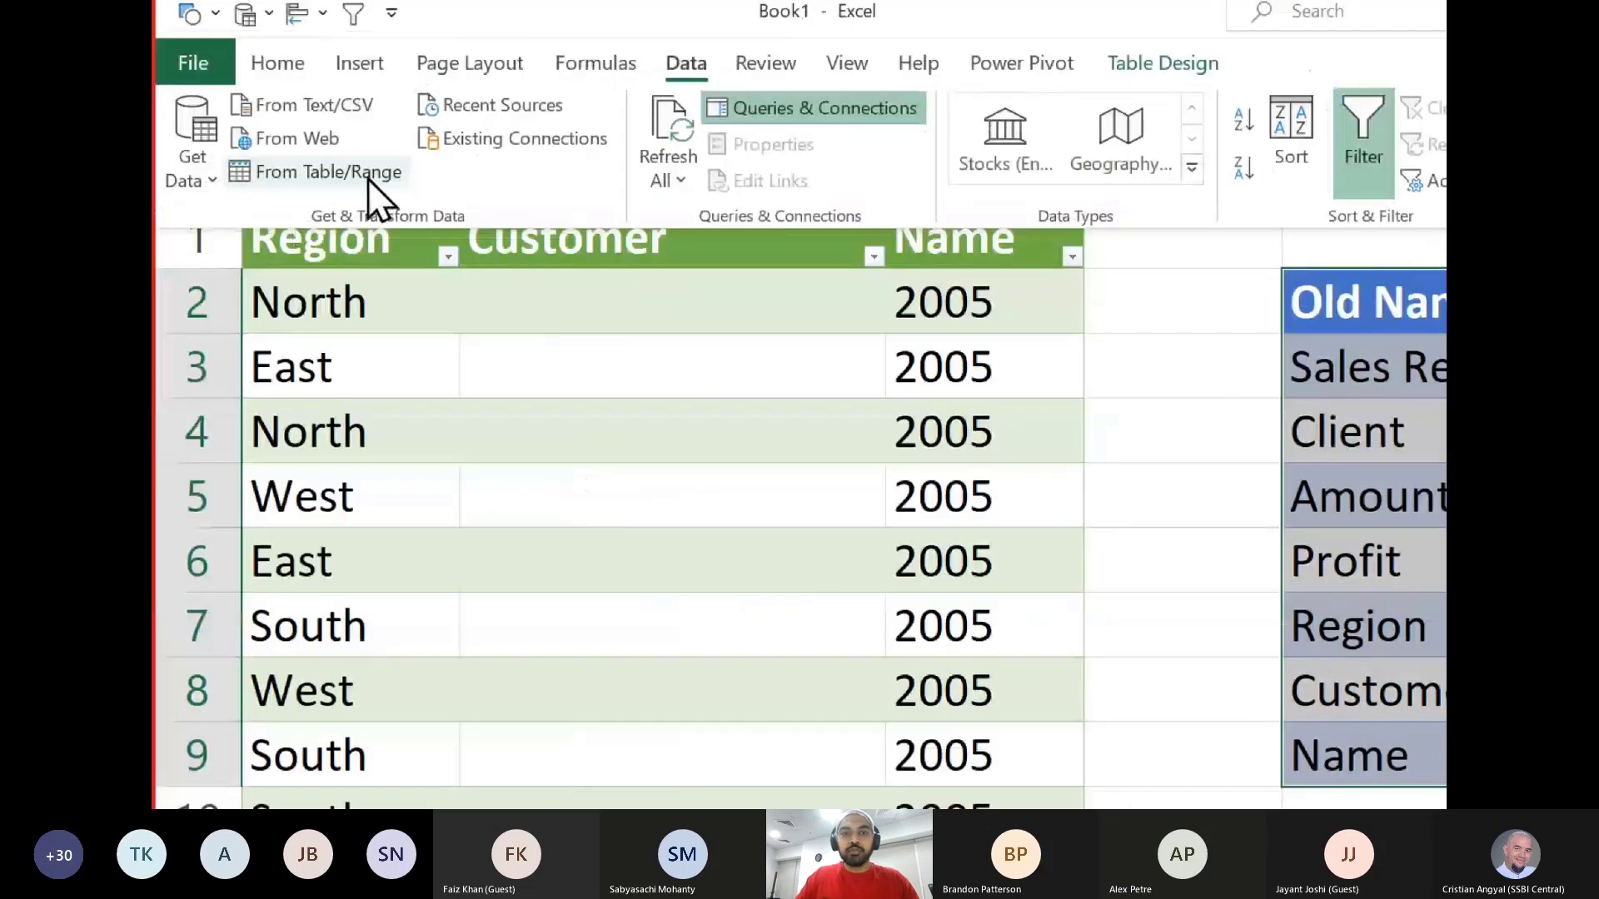
{"action": "left_click", "coordinate": [367, 178]}
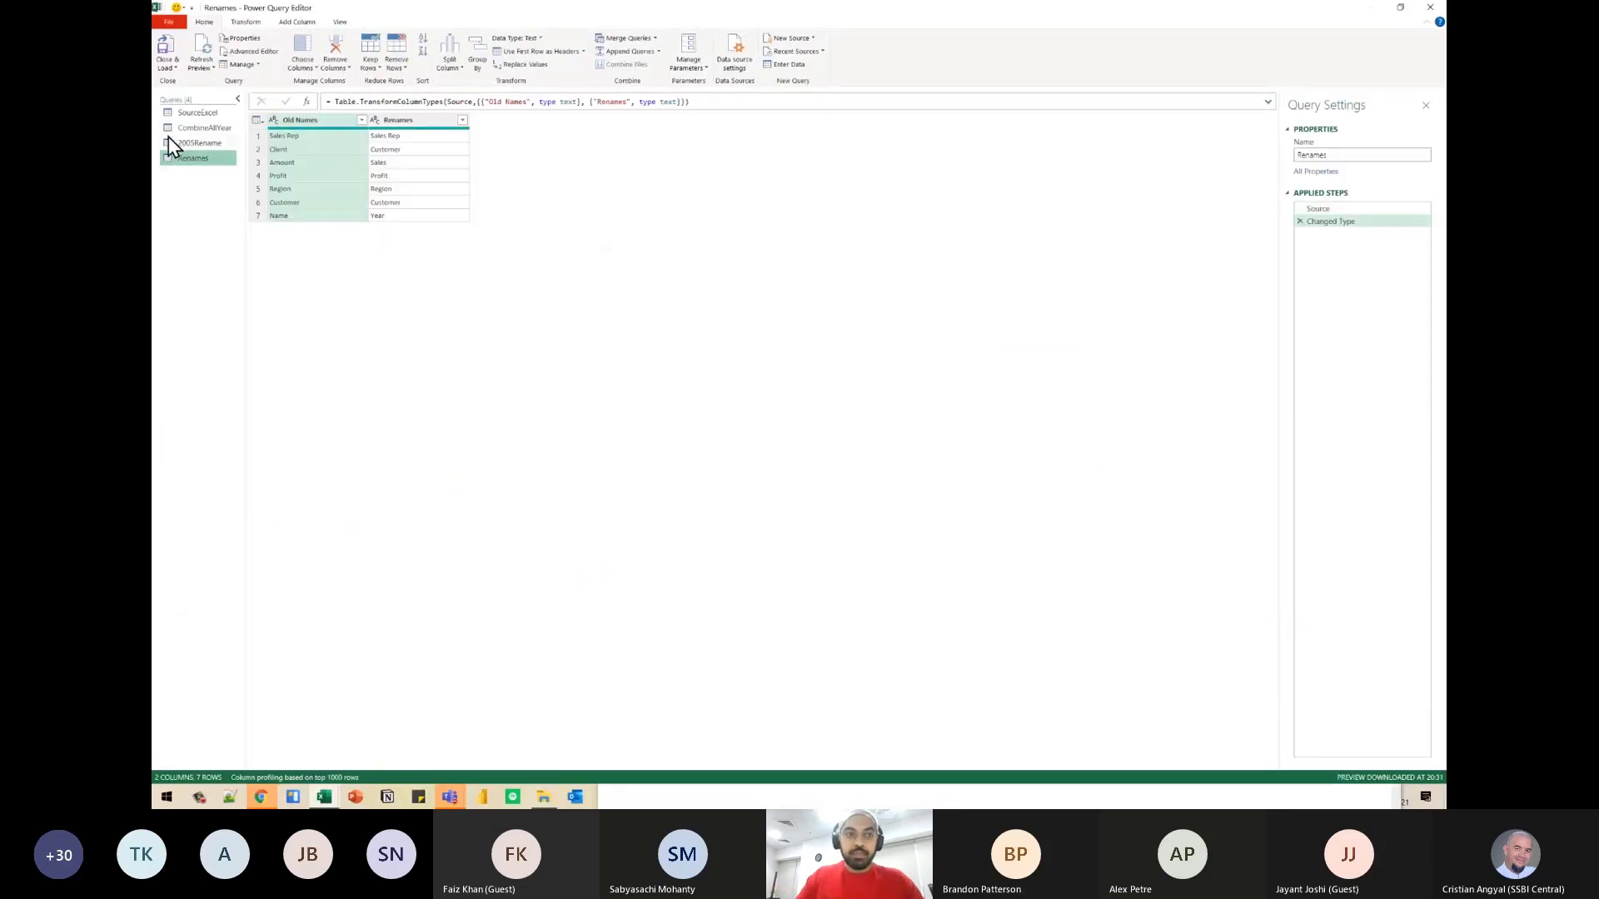
- Examine the nested old-name and new-name lists in the 2005Rename query's full Table.RenameColumns formula
{"action": "left_click", "coordinate": [198, 142]}
{"action": "key", "text": "ctrl+plus"}
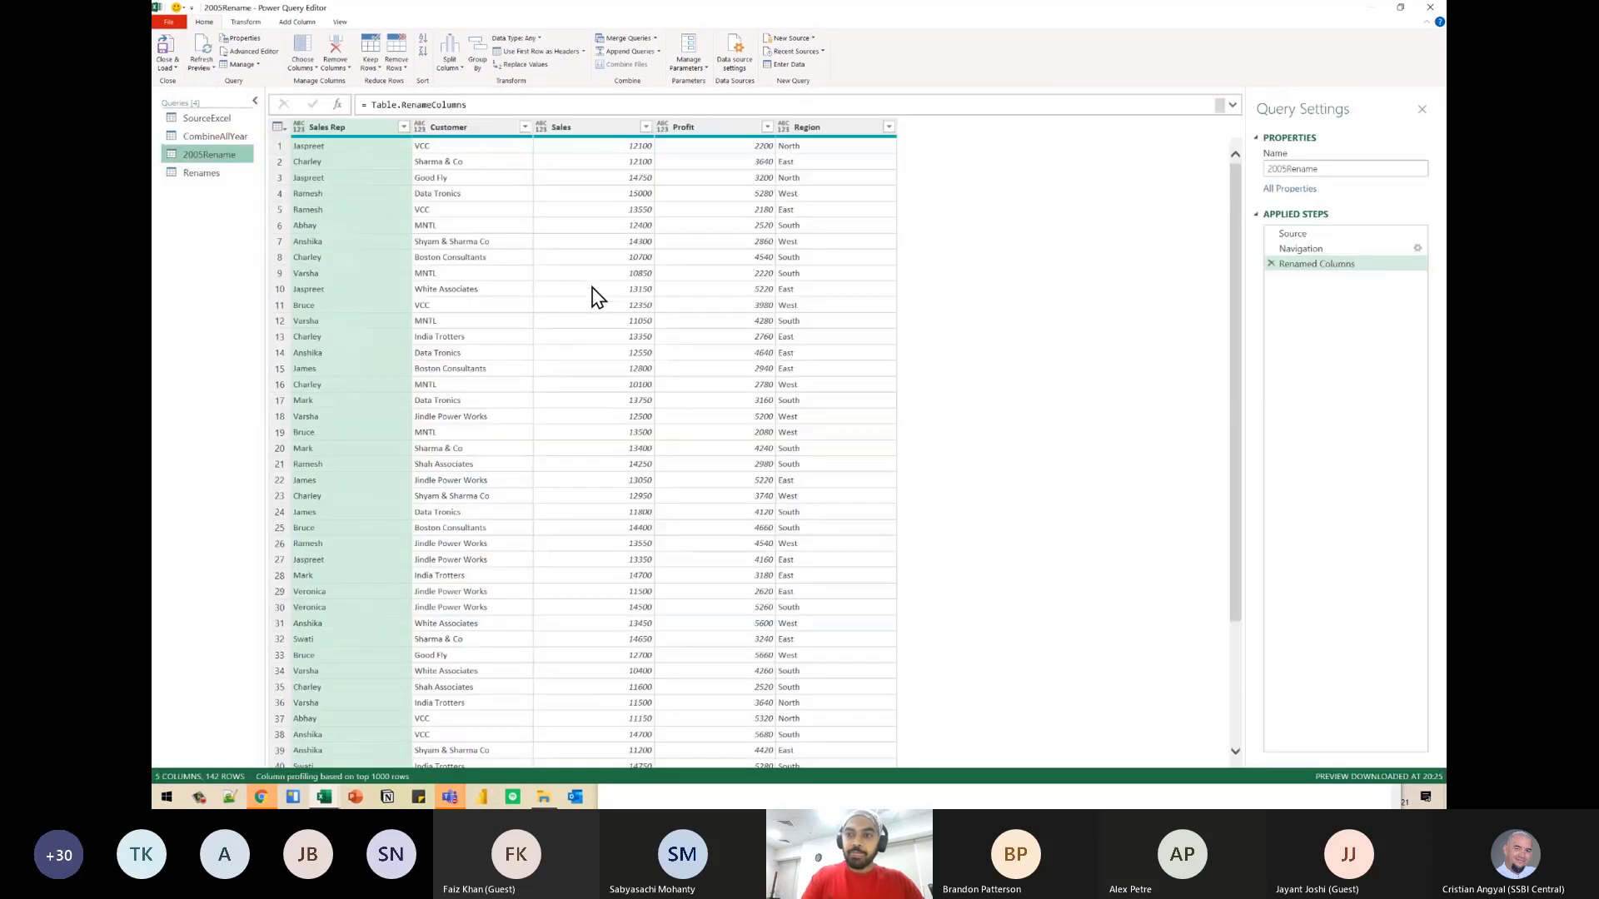
{"action": "key", "text": "ctrl+plus"}
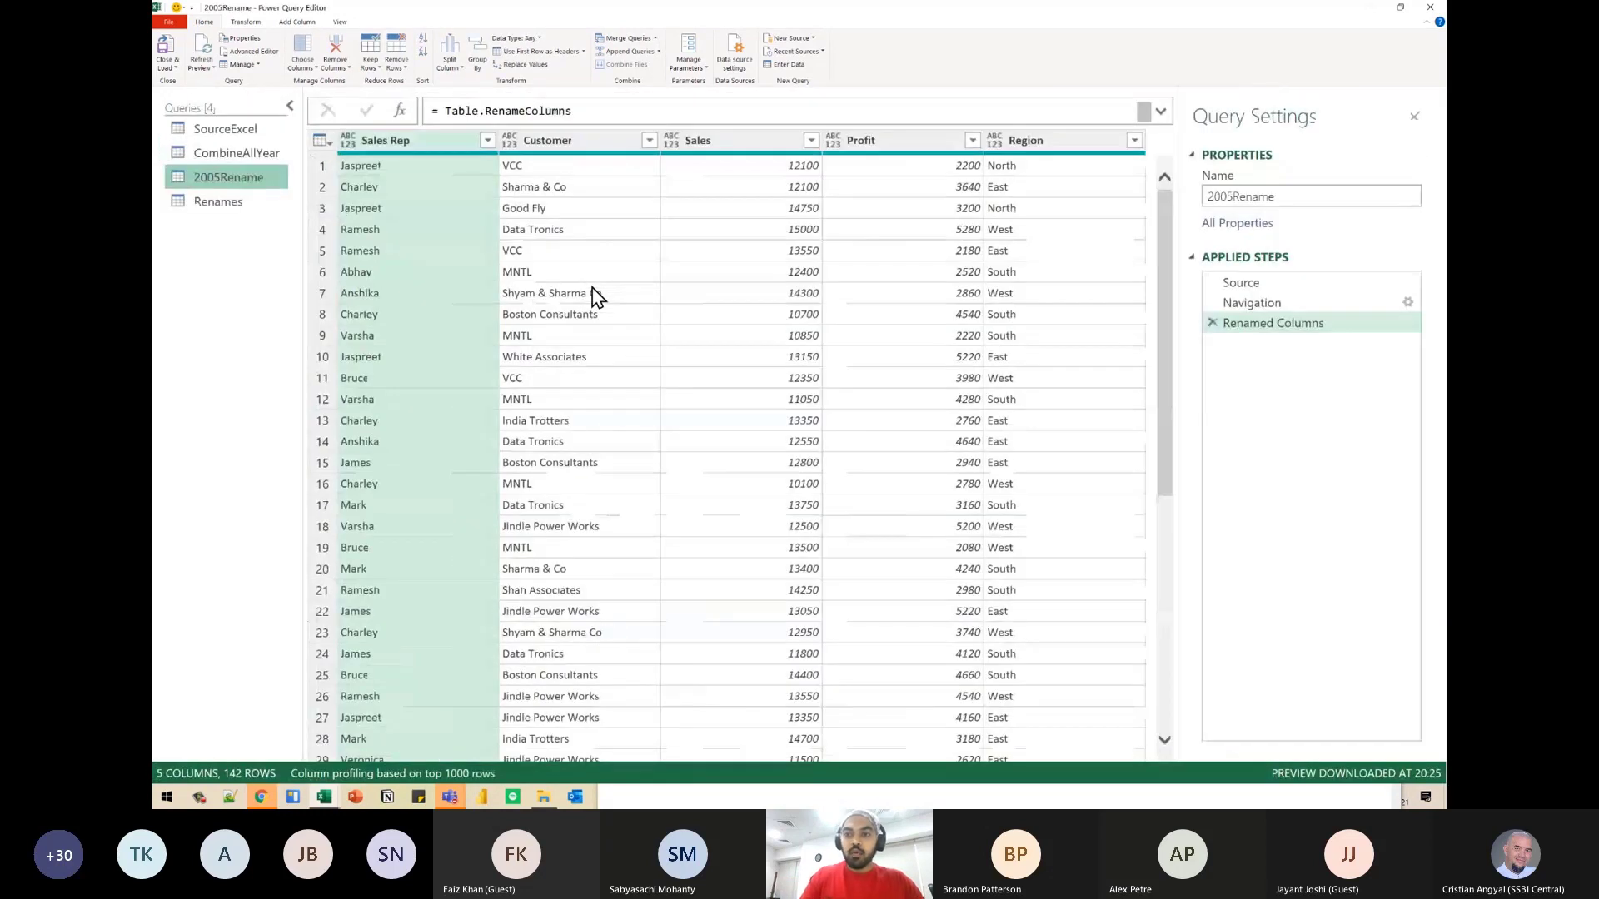
{"action": "left_click", "coordinate": [1157, 110]}
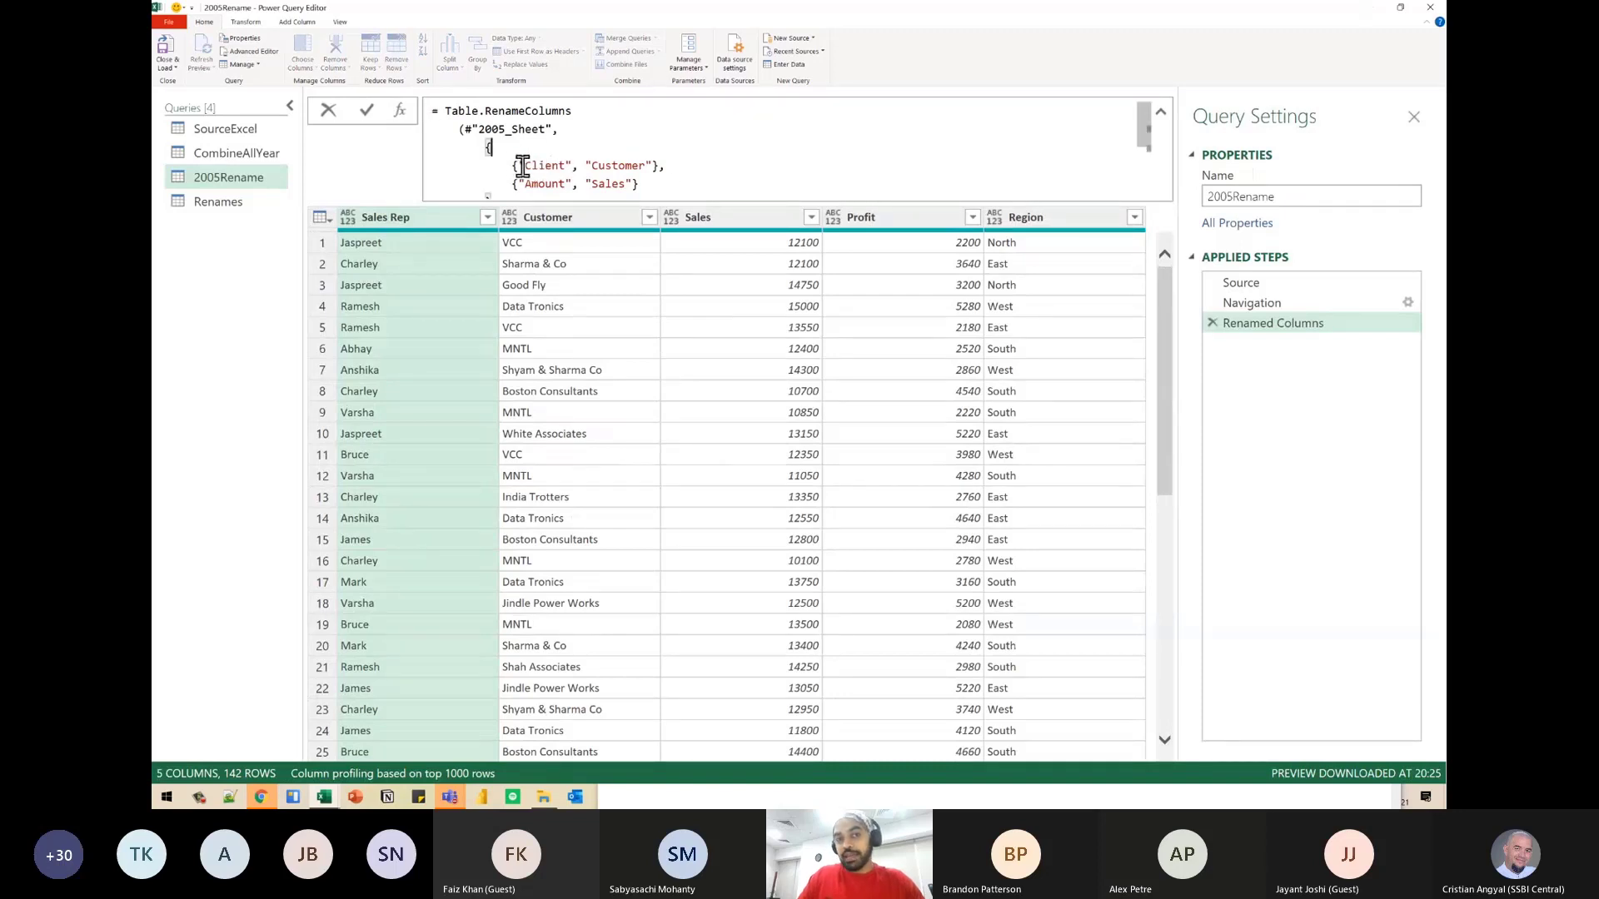
{"action": "left_click_drag", "start_coordinate": [511, 166], "coordinate": [654, 166]}
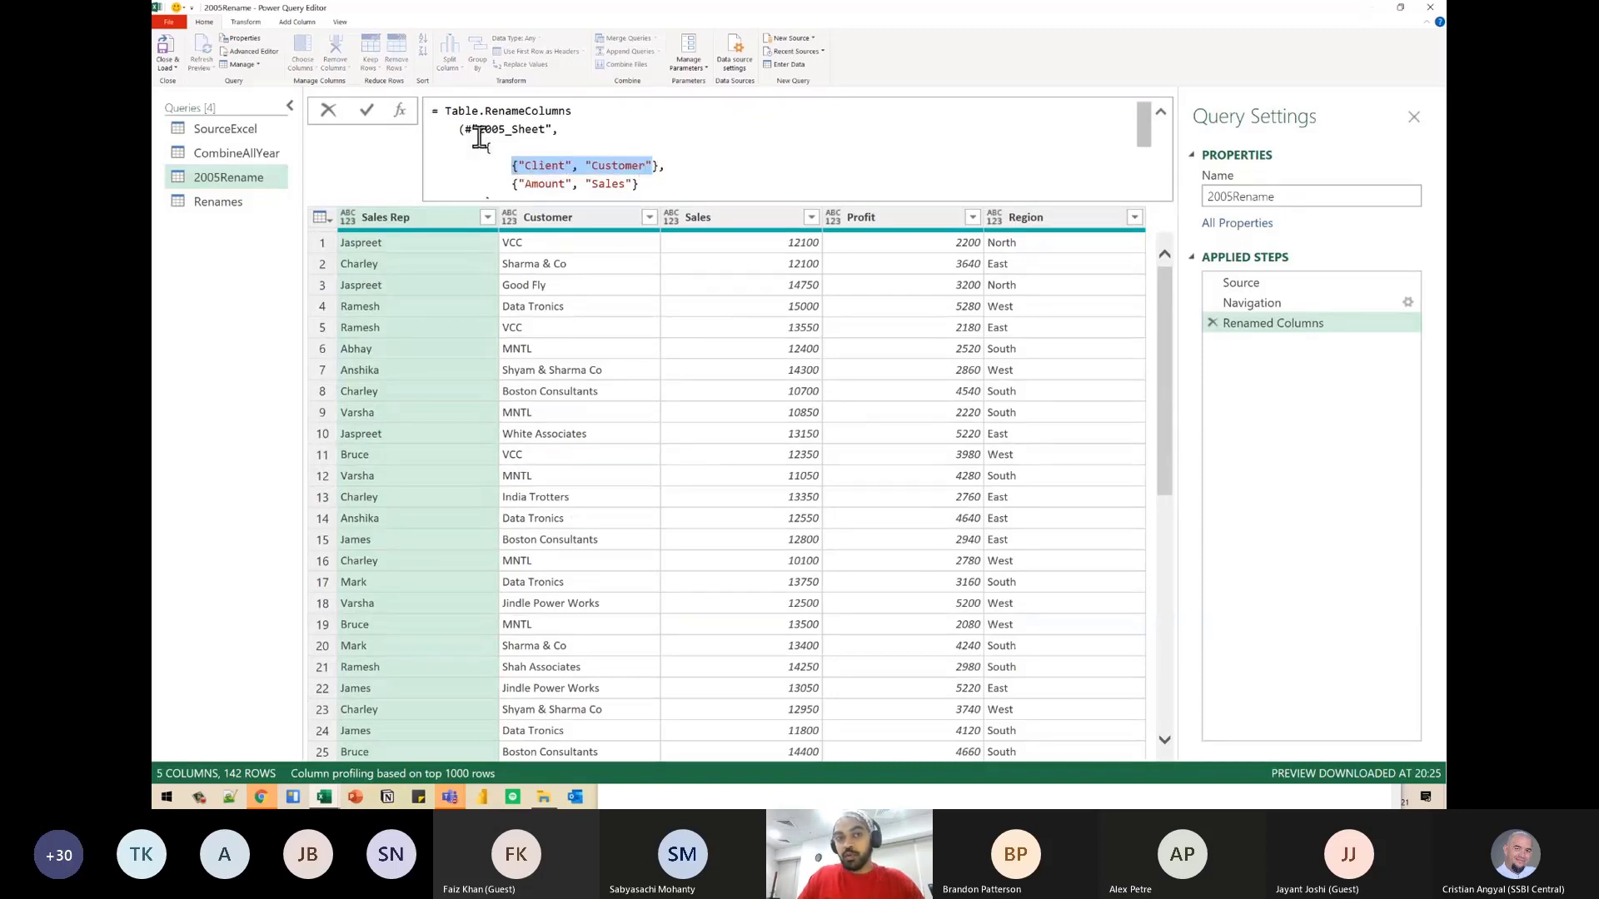
{"action": "left_click", "coordinate": [479, 147]}
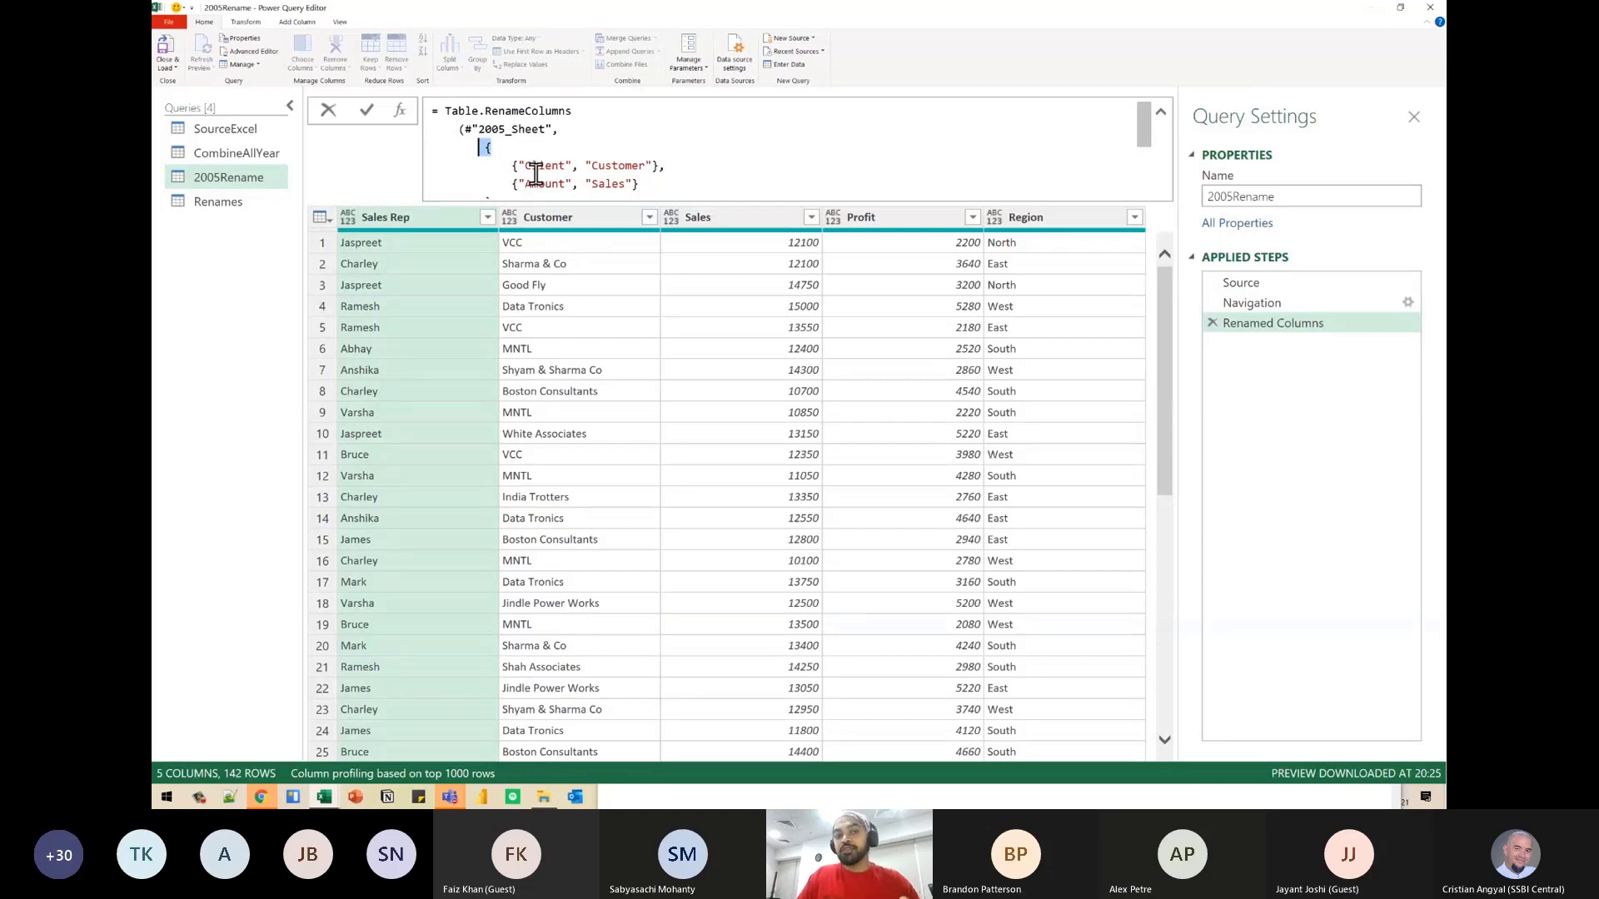
{"action": "mouse_move", "coordinate": [525, 166]}
{"action": "left_mouse_down"}
{"action": "mouse_move", "coordinate": [634, 169]}
{"action": "mouse_move", "coordinate": [548, 185]}
{"action": "left_mouse_up"}
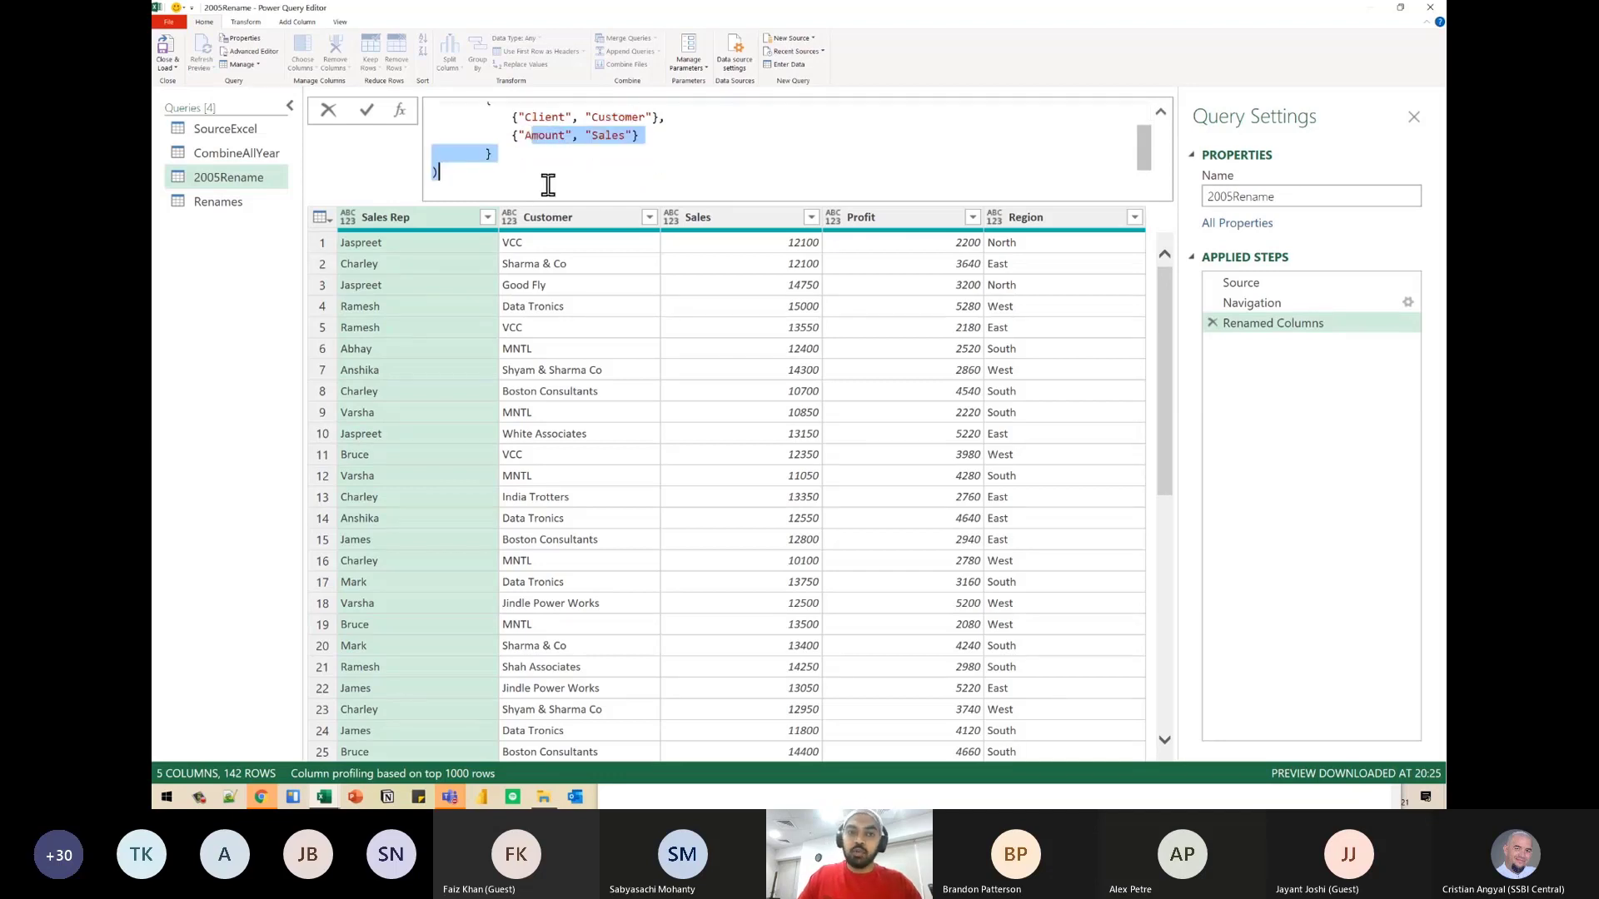
{"action": "left_click", "coordinate": [605, 151]}
{"action": "left_click", "coordinate": [491, 155]}
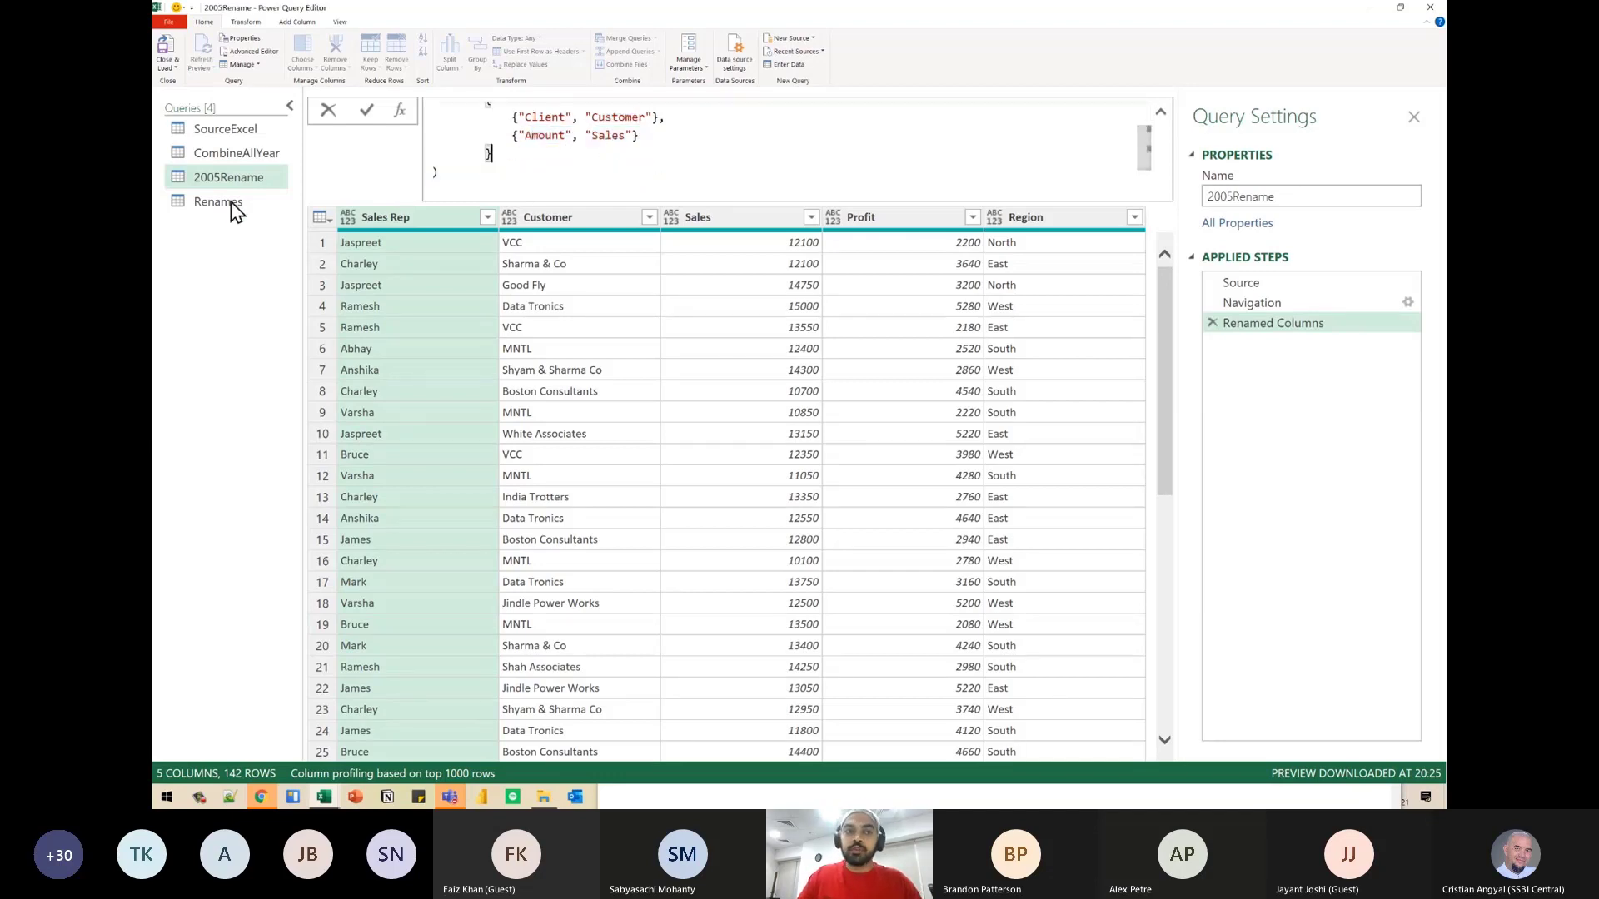
- Open the Renames query and select its Old Names column
{"action": "double_click", "coordinate": [231, 202]}
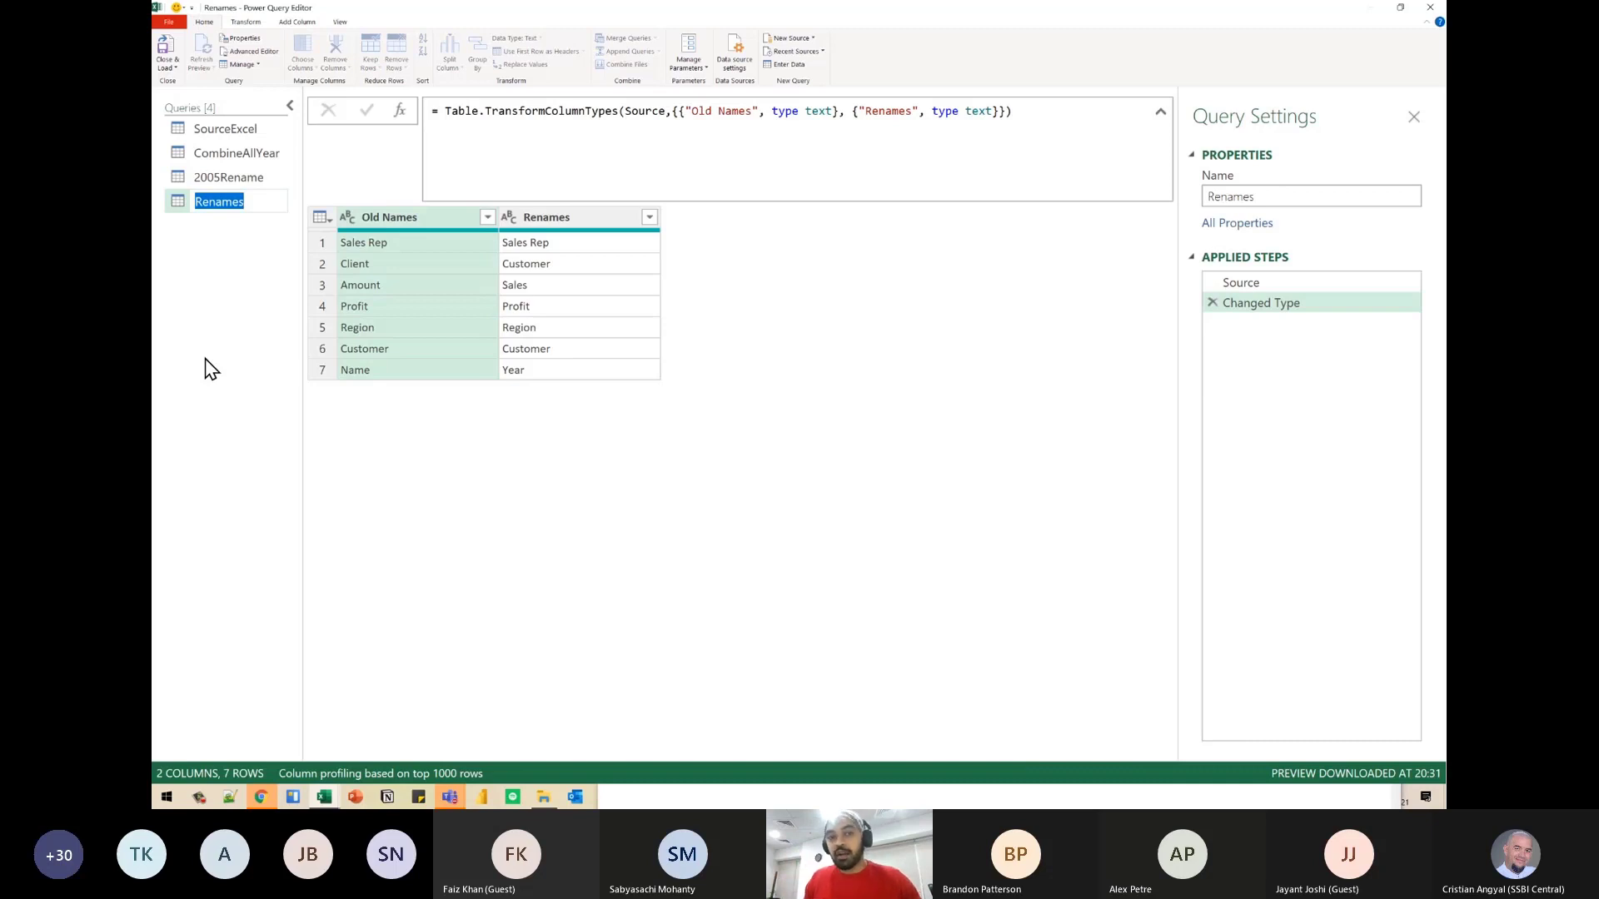
{"action": "left_click", "coordinate": [433, 213]}
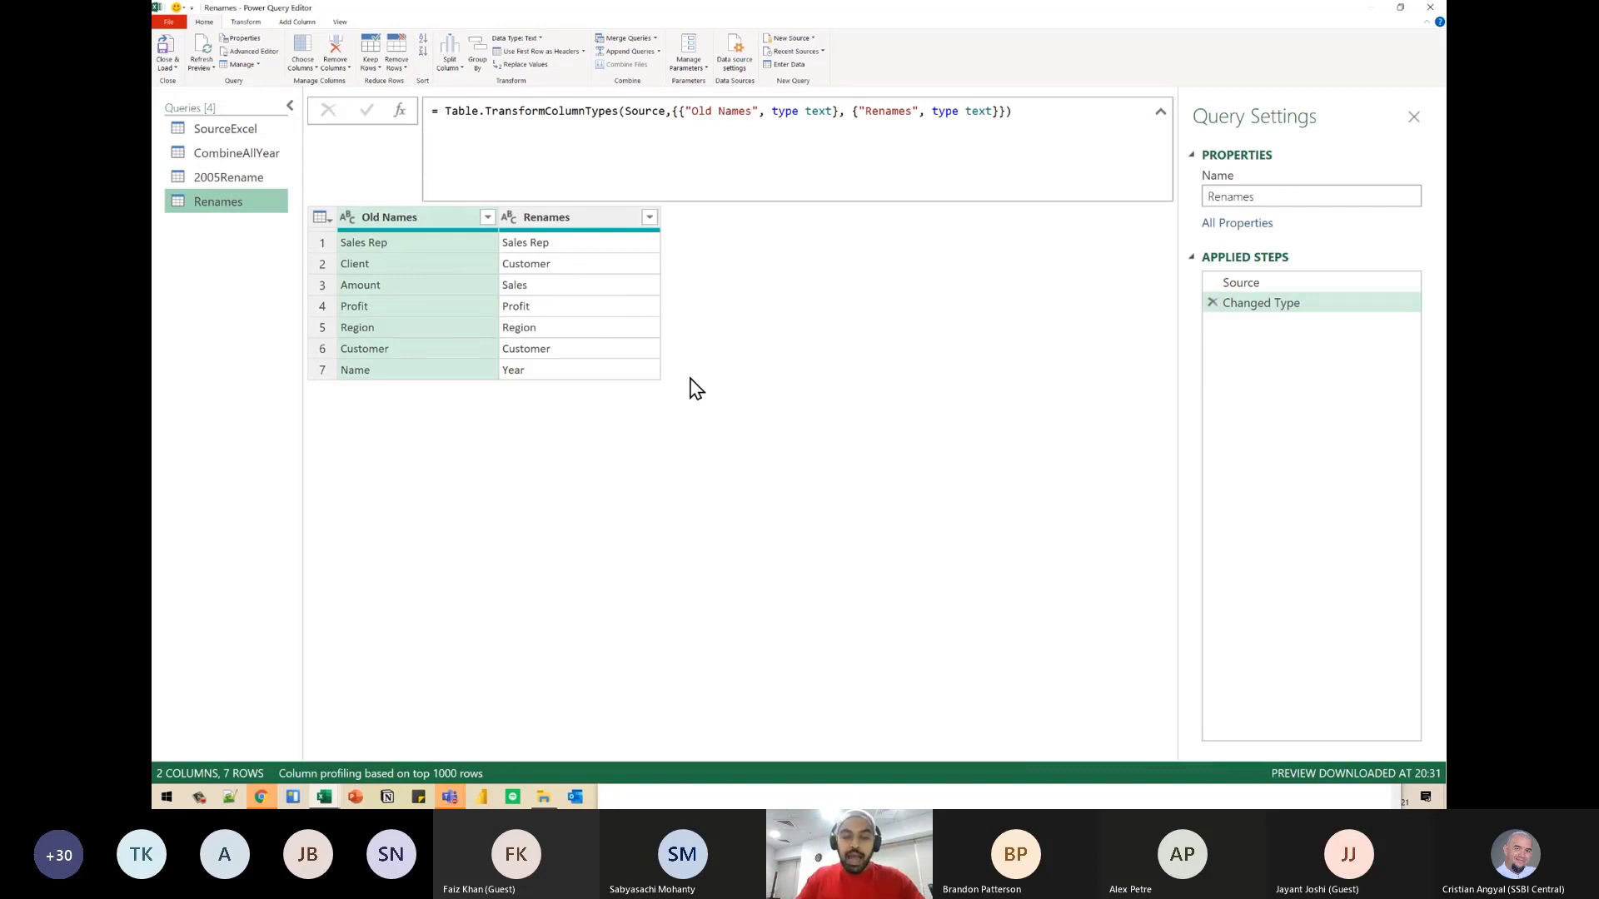
- Annotate the screen with a two-cell box marked O and N below the Renames table, and clear the drawing
{"action": "key", "text": "ctrl+2"}
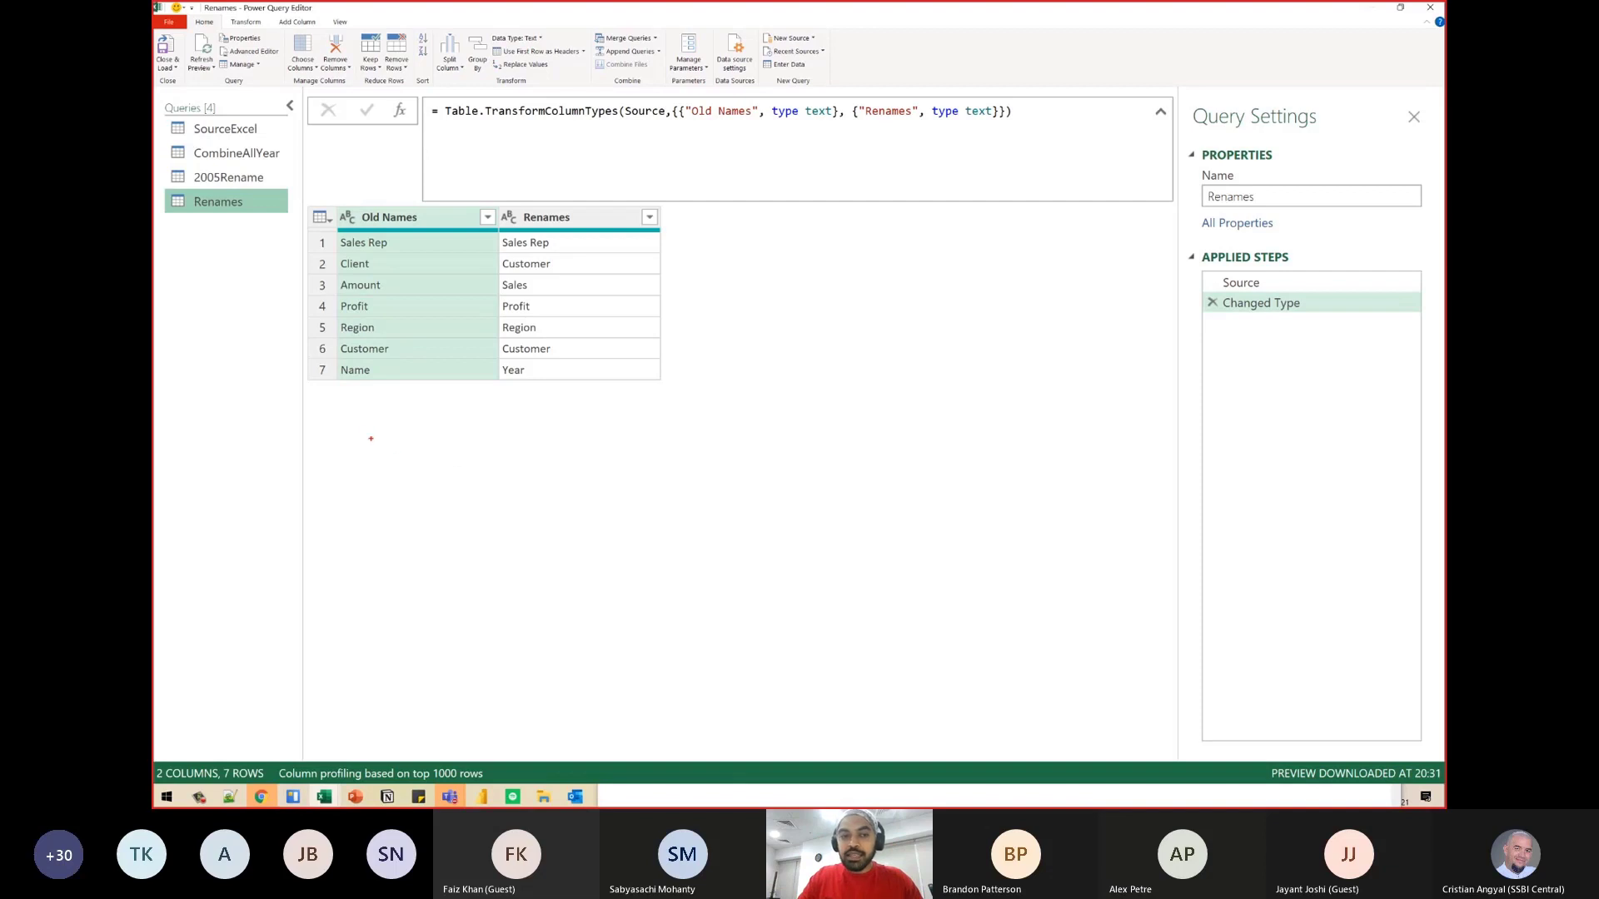
{"action": "left_click_drag", "start_coordinate": [371, 438], "coordinate": [415, 513]}
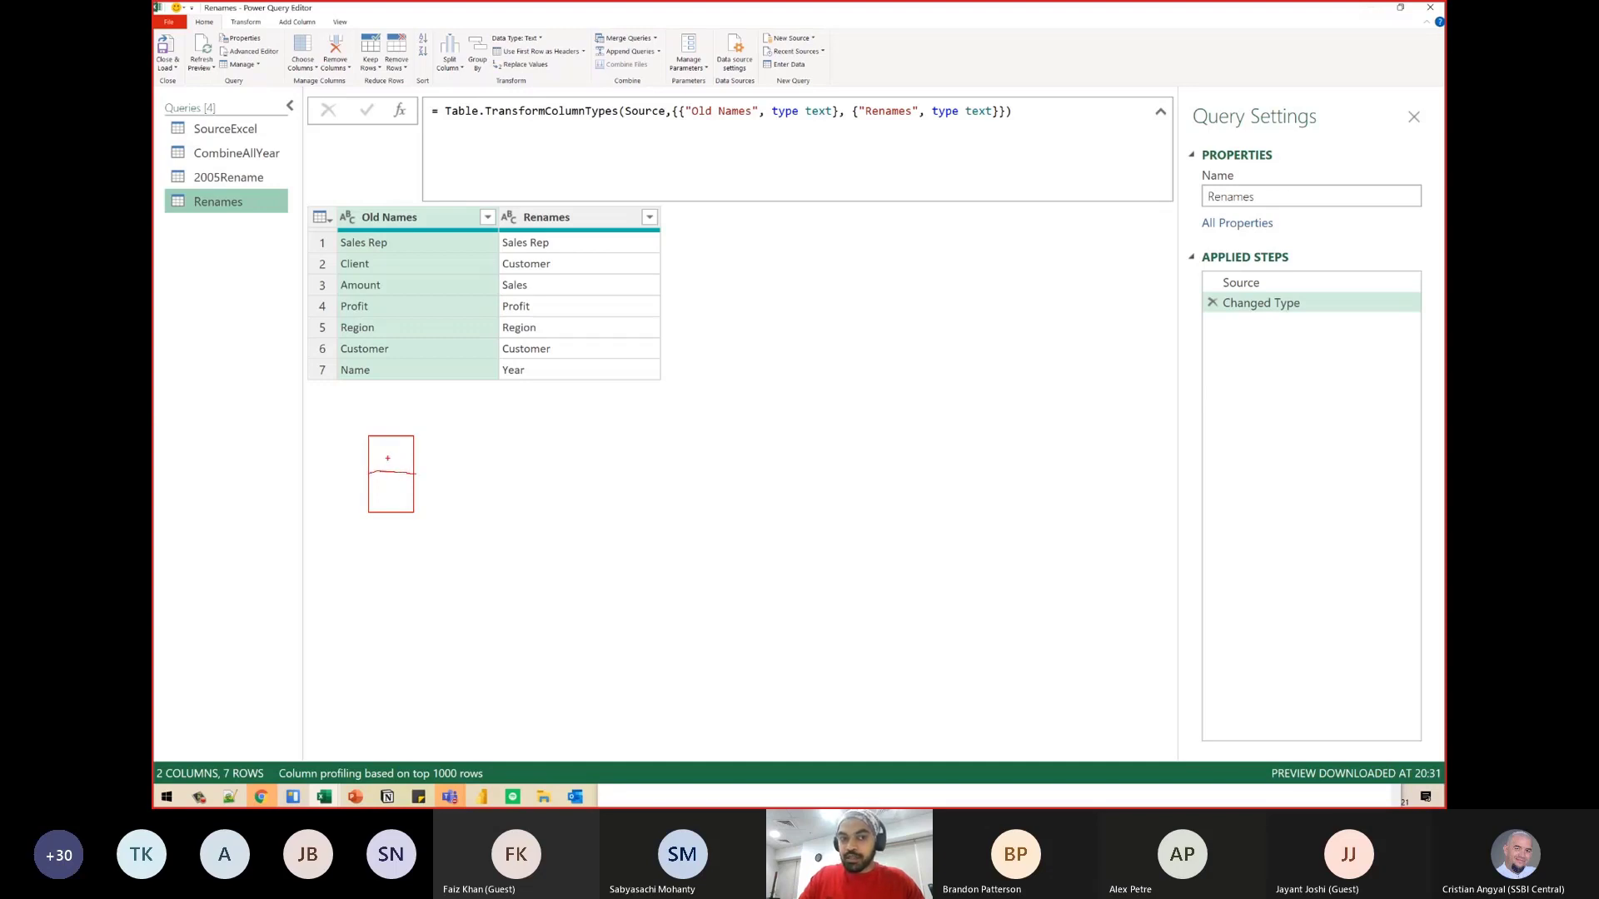
{"action": "left_click_drag", "start_coordinate": [394, 453], "coordinate": [454, 446]}
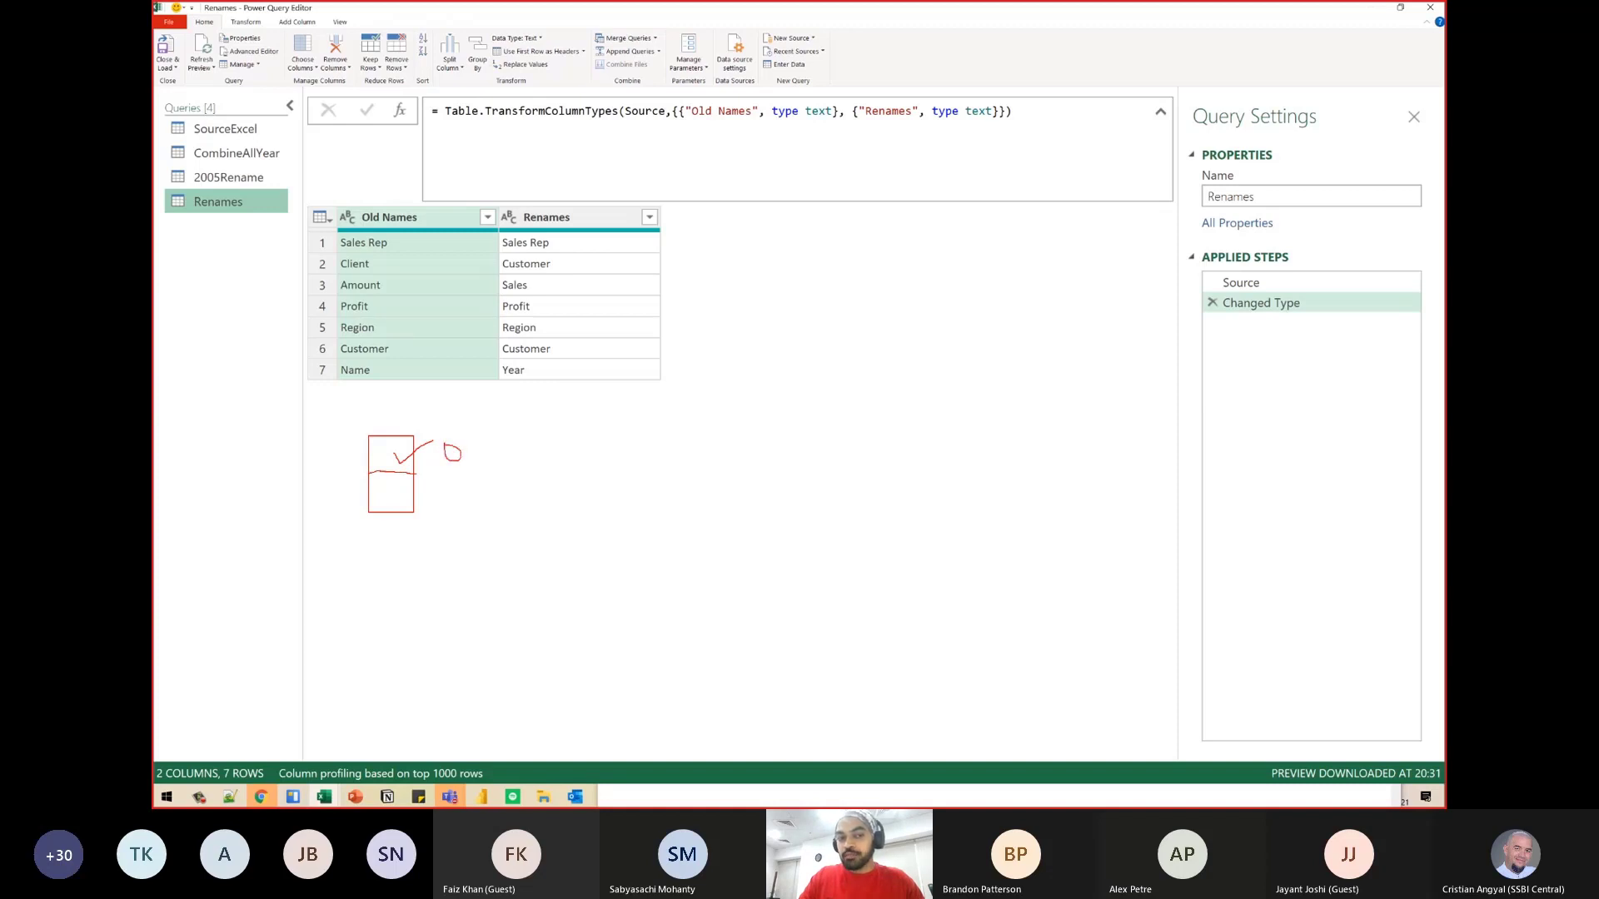
{"action": "left_click_drag", "start_coordinate": [398, 496], "coordinate": [465, 479]}
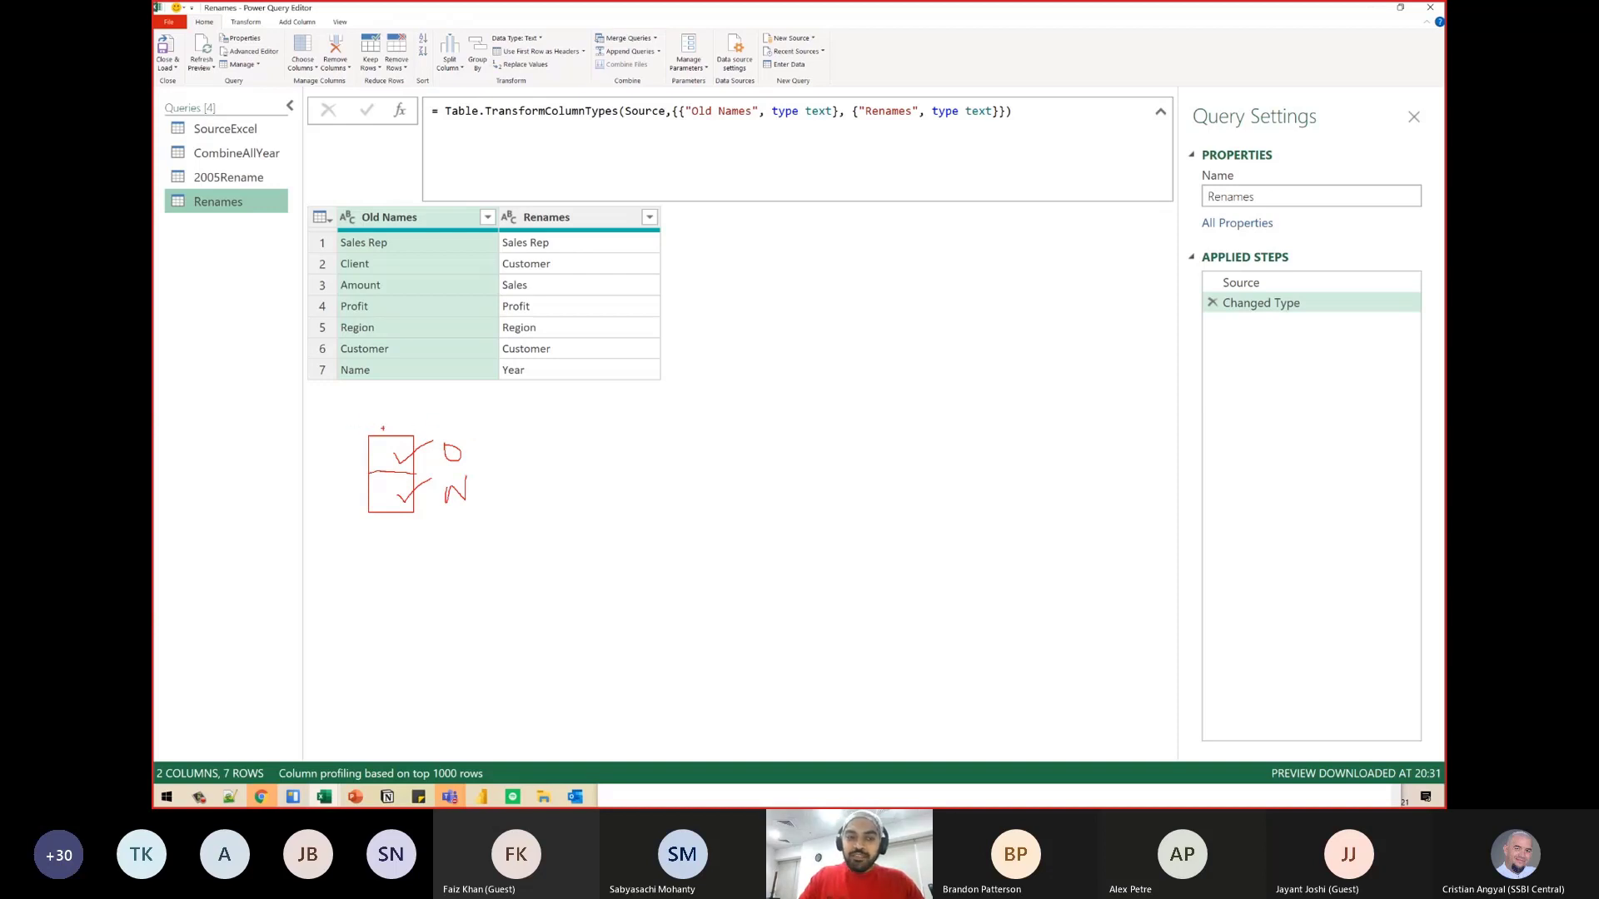
{"action": "mouse_move", "coordinate": [449, 440]}
{"action": "left_mouse_down"}
{"action": "mouse_move", "coordinate": [440, 457]}
{"action": "mouse_move", "coordinate": [461, 443]}
{"action": "mouse_move", "coordinate": [449, 470]}
{"action": "mouse_move", "coordinate": [476, 502]}
{"action": "mouse_move", "coordinate": [479, 474]}
{"action": "left_mouse_up"}
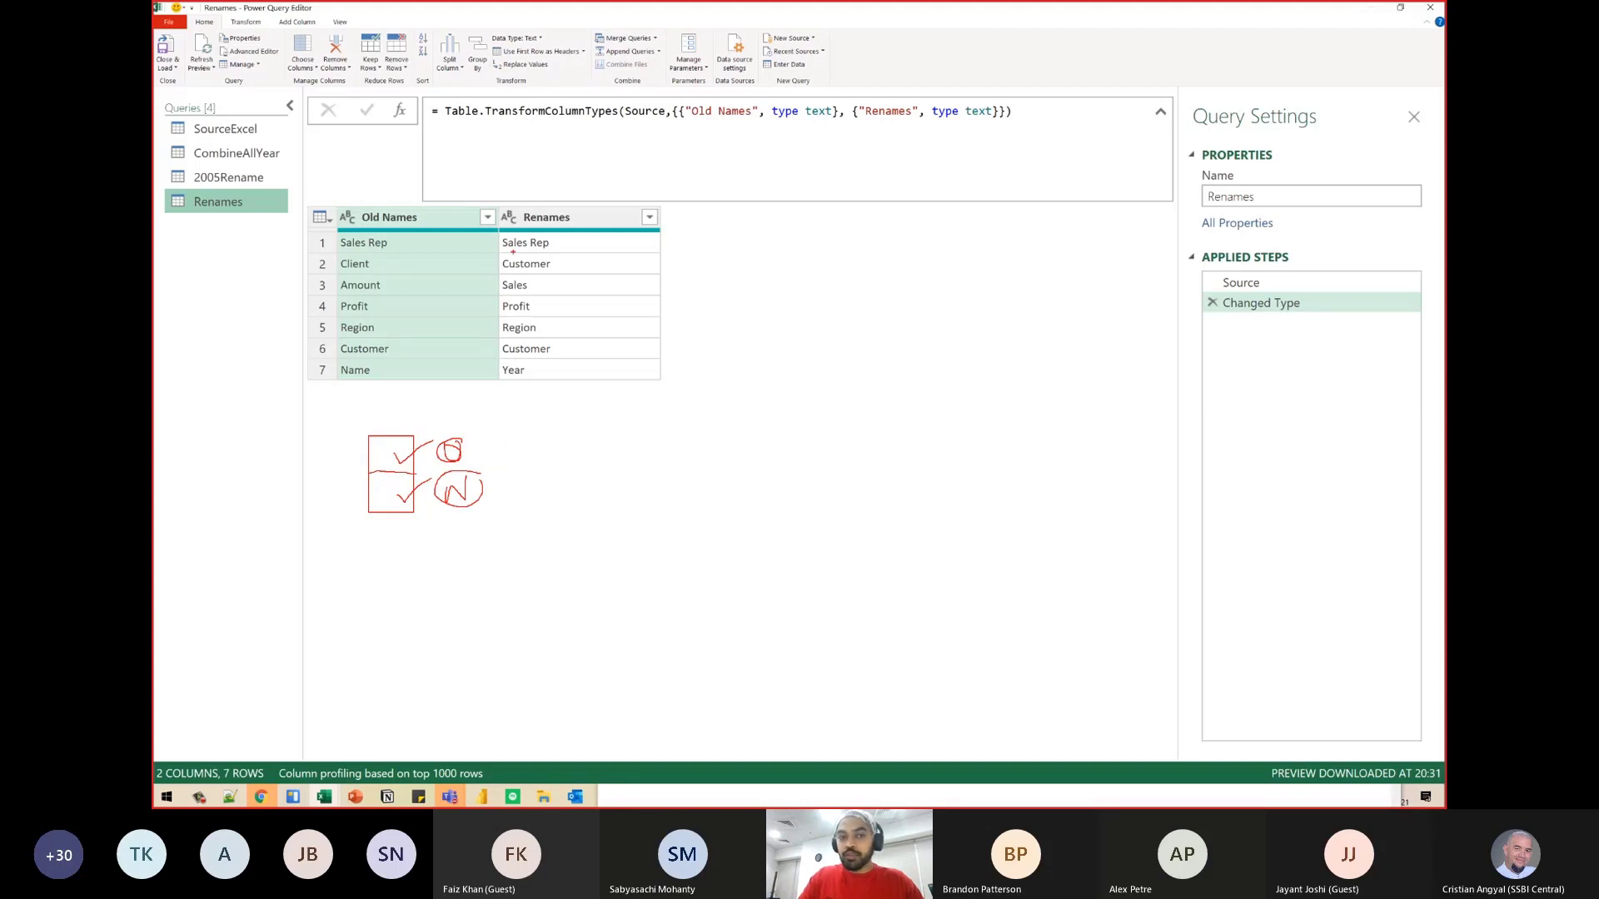
{"action": "left_click_drag", "start_coordinate": [441, 245], "coordinate": [502, 240]}
{"action": "key", "text": "Escape"}
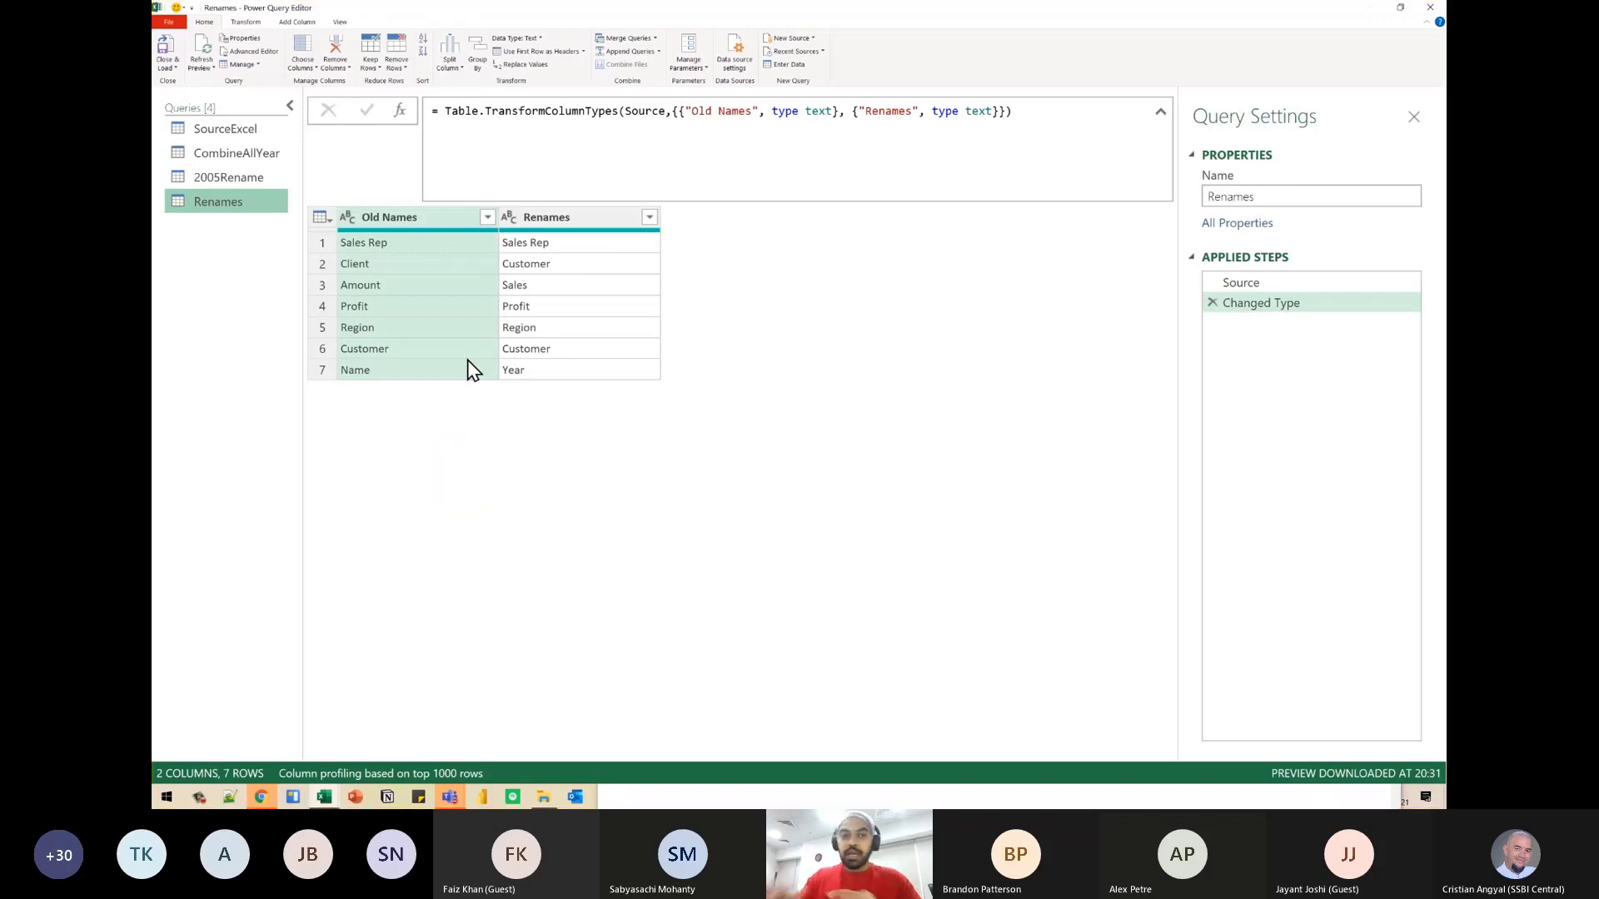
- Transpose the Renames table and delete the Changed Type step from the query
{"action": "left_click", "coordinate": [246, 22]}
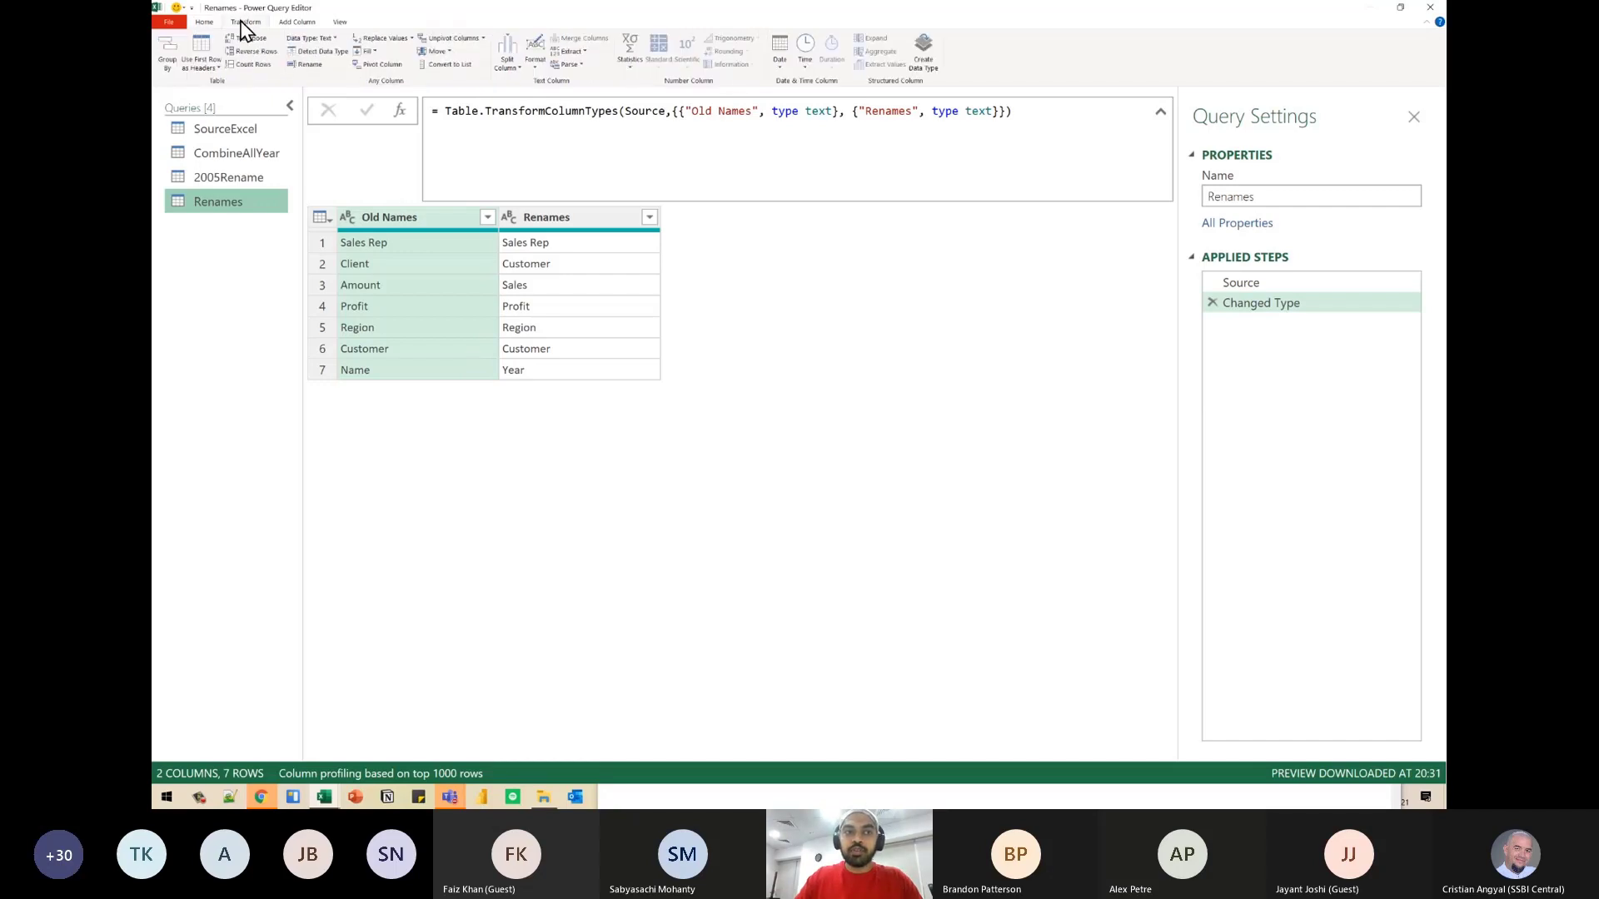
{"action": "left_click", "coordinate": [250, 38]}
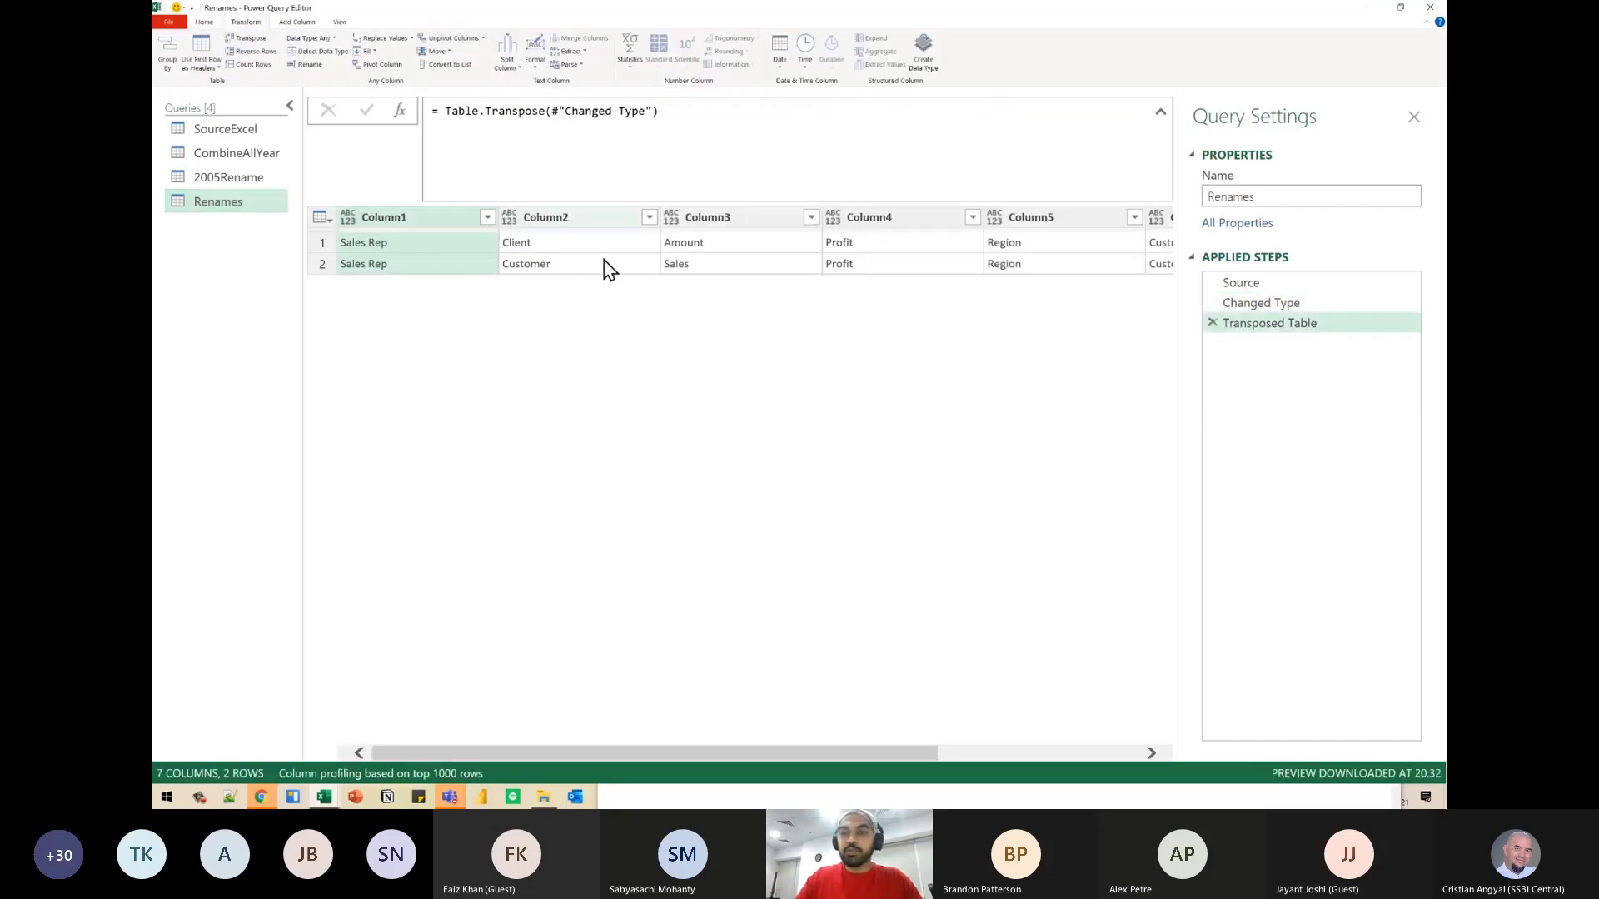
{"action": "left_click", "coordinate": [1231, 306]}
{"action": "left_click", "coordinate": [1211, 301]}
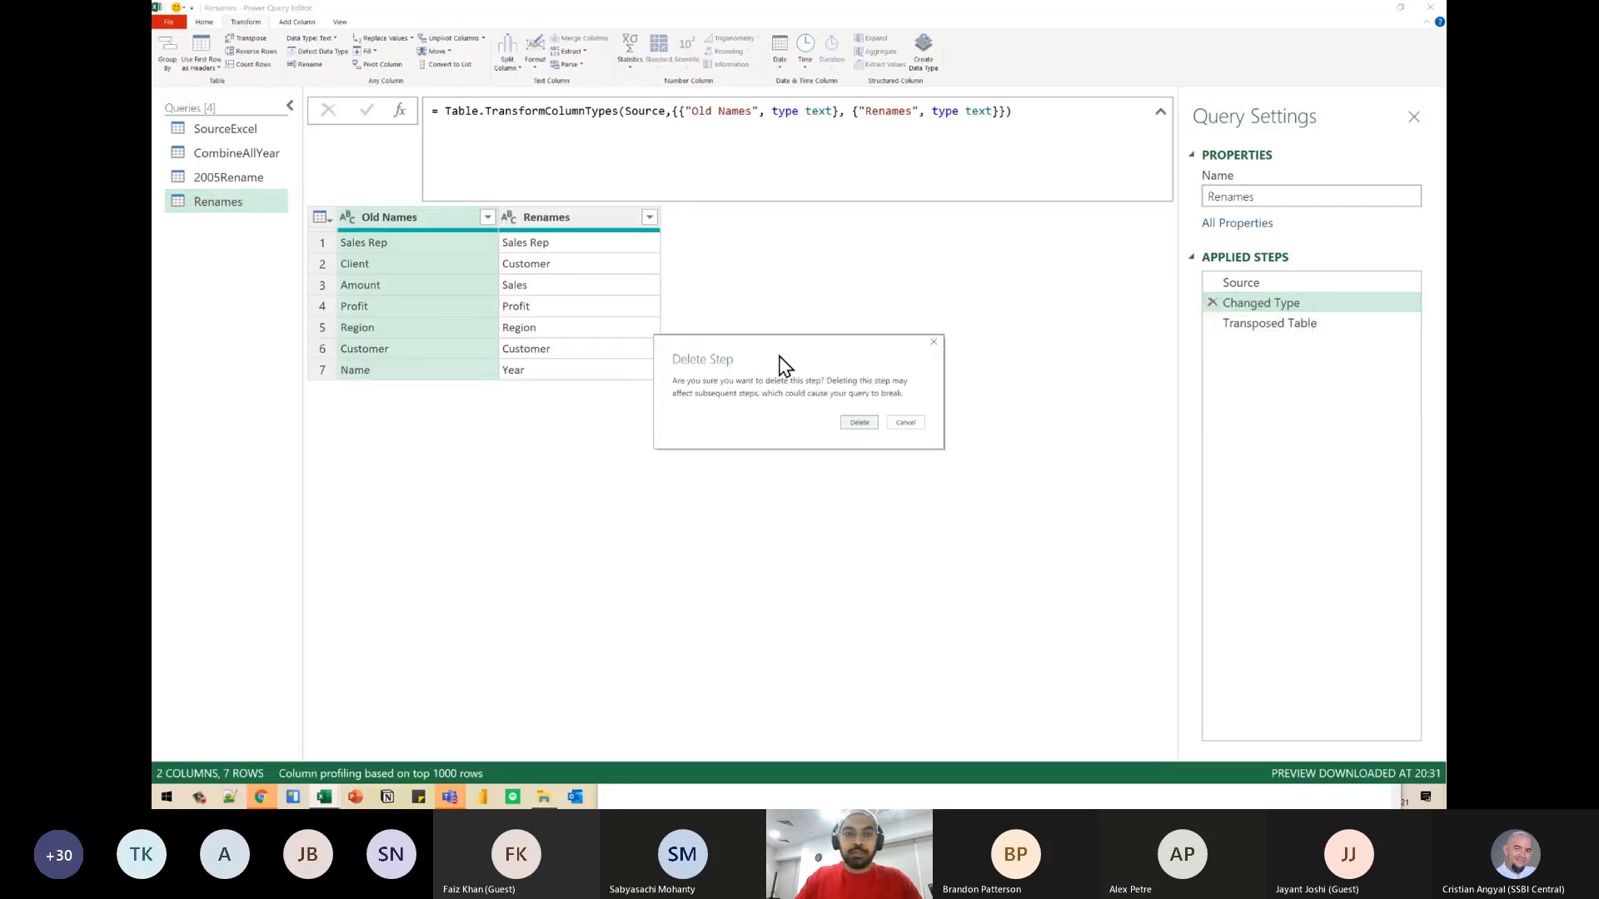
{"action": "left_click", "coordinate": [860, 431]}
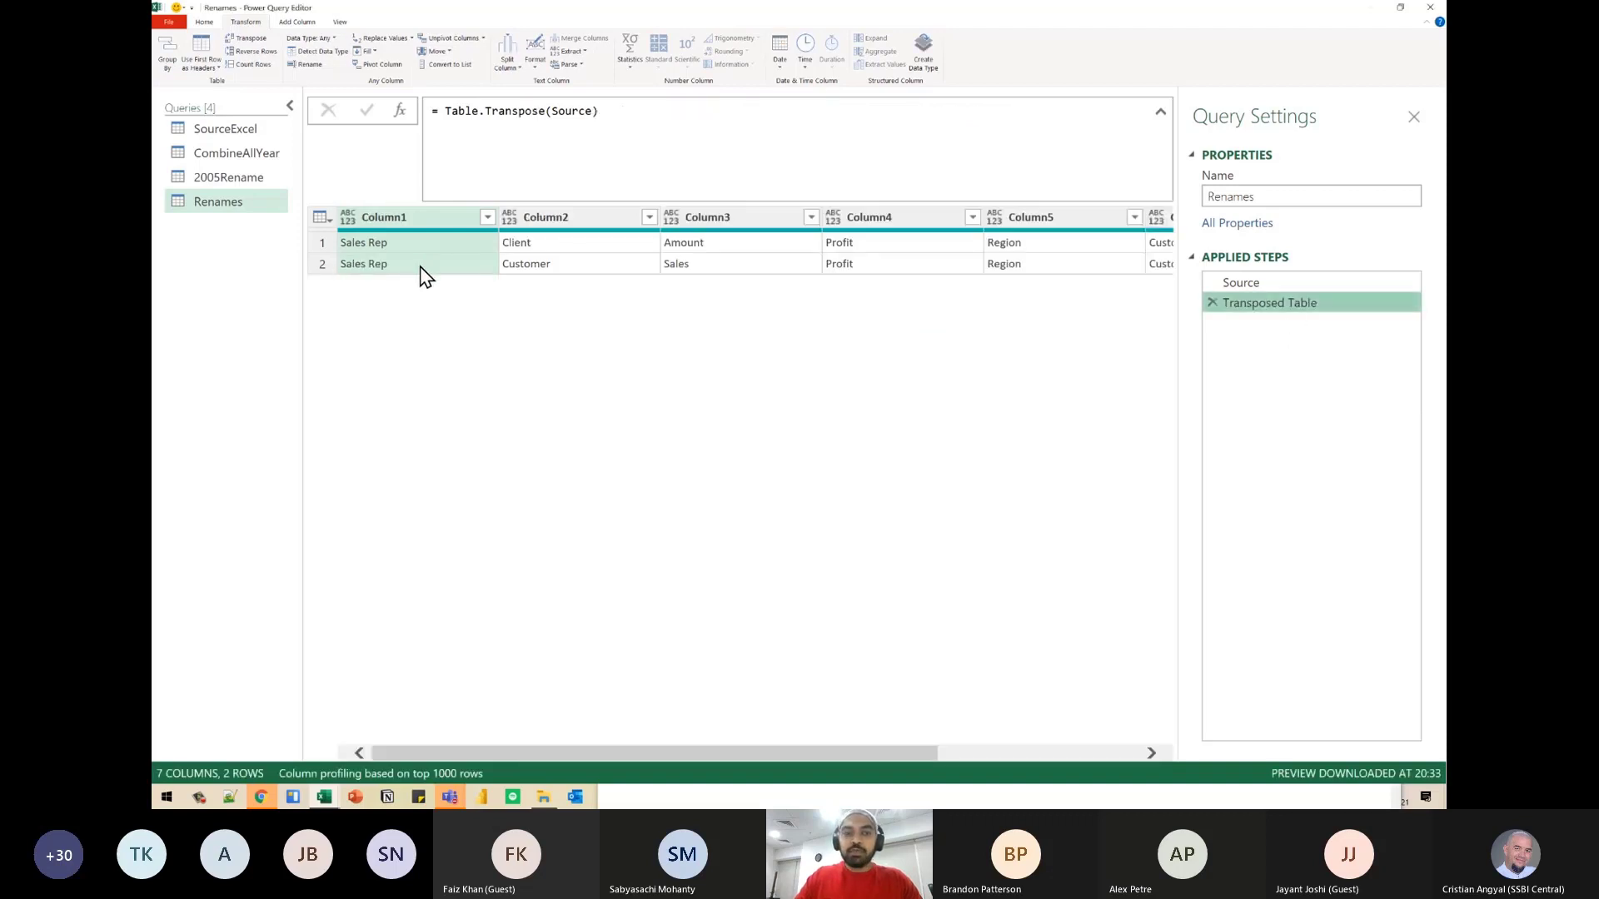
- Examine the old-name and new-name pairs in Column1, Column2 and Column3 of the transposed table
{"action": "left_click", "coordinate": [399, 248]}
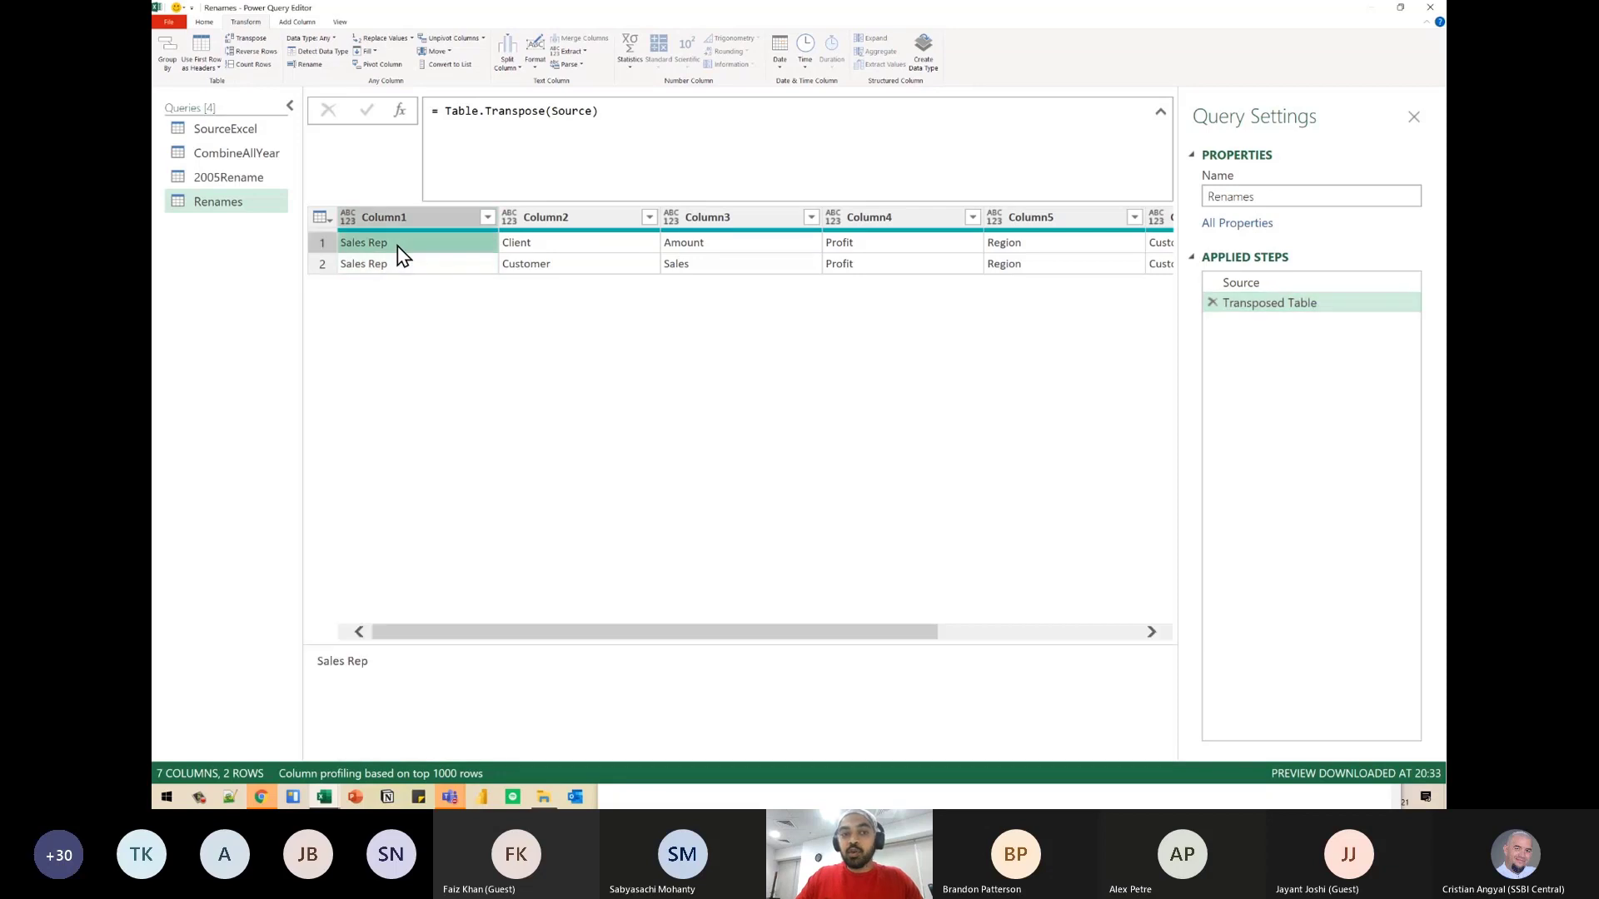
{"action": "left_click", "coordinate": [399, 266]}
{"action": "left_click", "coordinate": [581, 248]}
{"action": "left_click", "coordinate": [588, 267]}
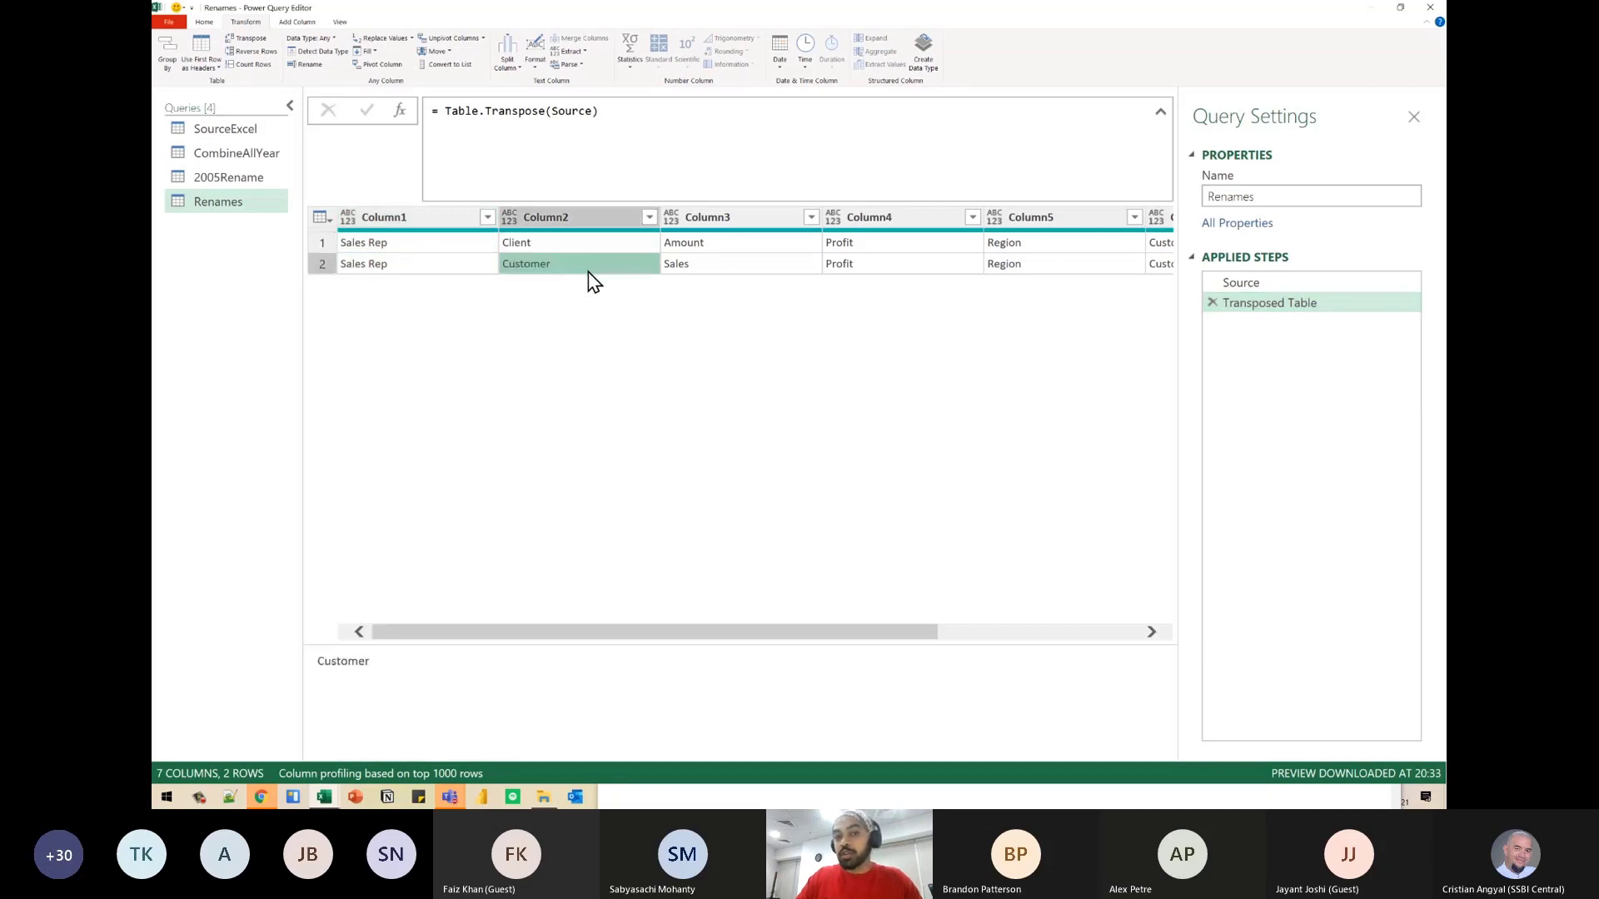
{"action": "left_click", "coordinate": [748, 243]}
{"action": "left_click", "coordinate": [747, 265]}
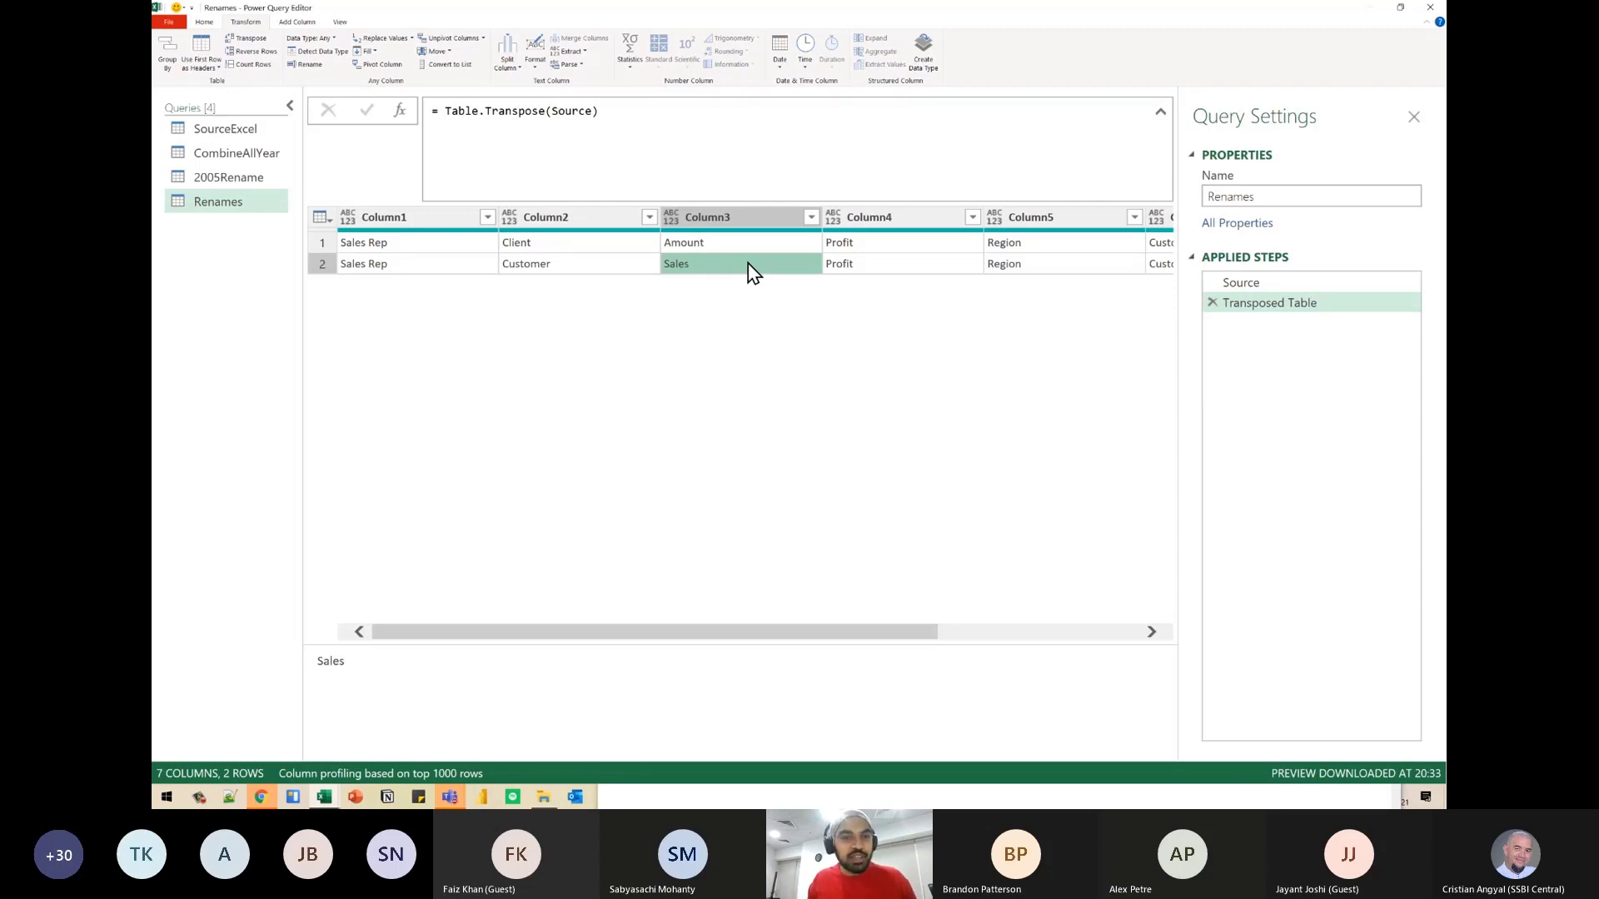
- Annotate the first three transposed columns as separate lists marked L, connect them to one outer list box, and clear the drawing
{"action": "key", "text": "ctrl+2"}
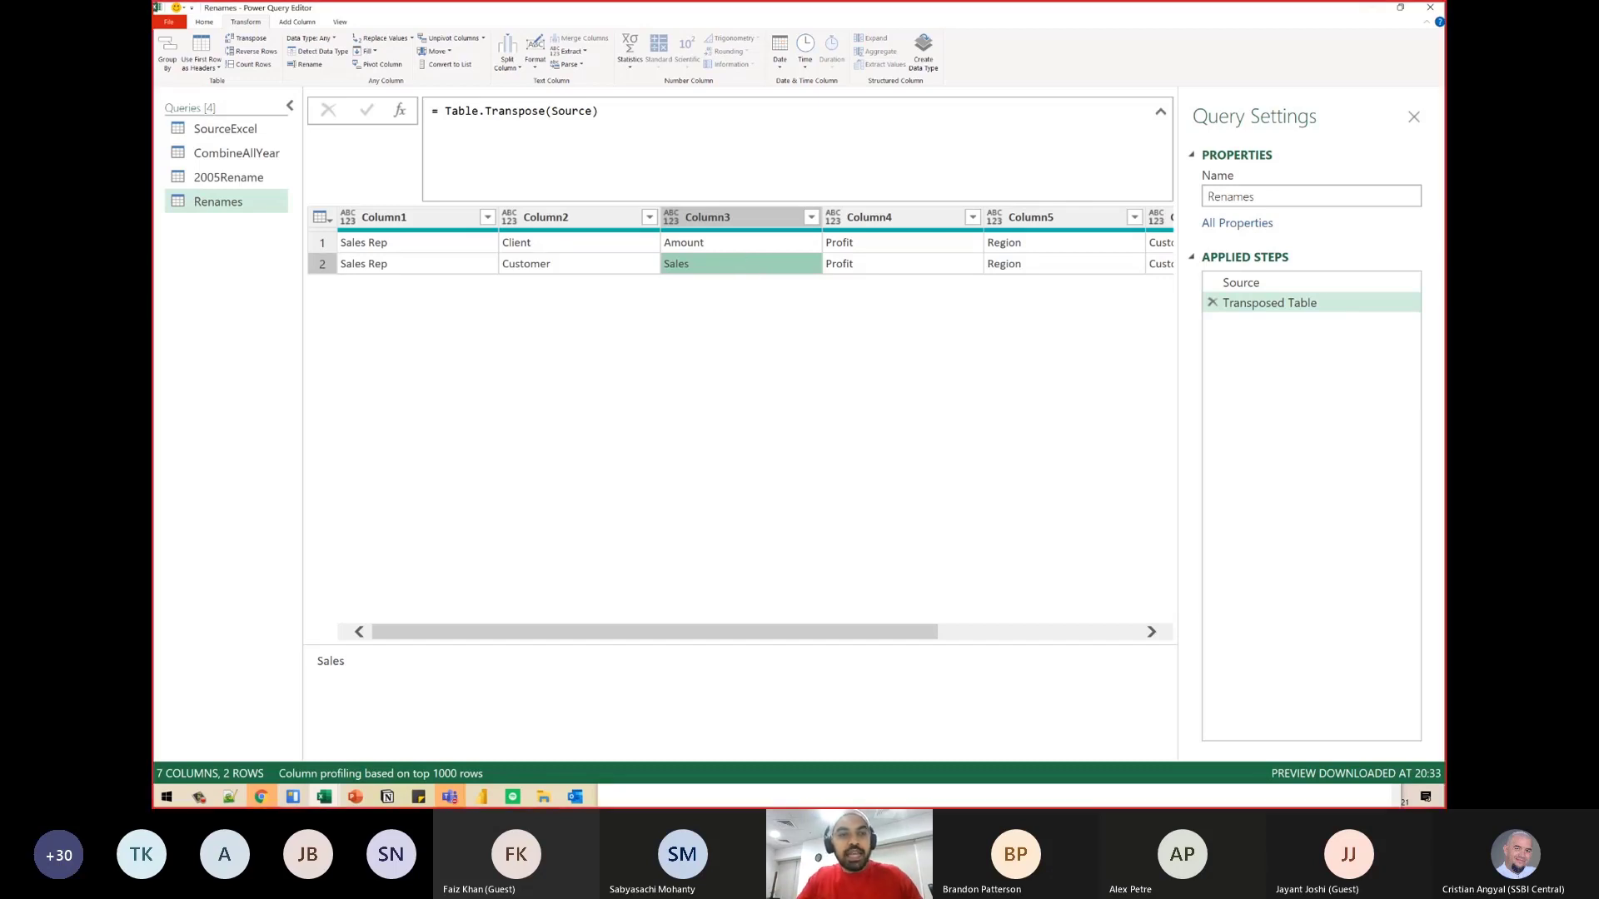
{"action": "left_click_drag", "start_coordinate": [327, 204], "coordinate": [425, 286]}
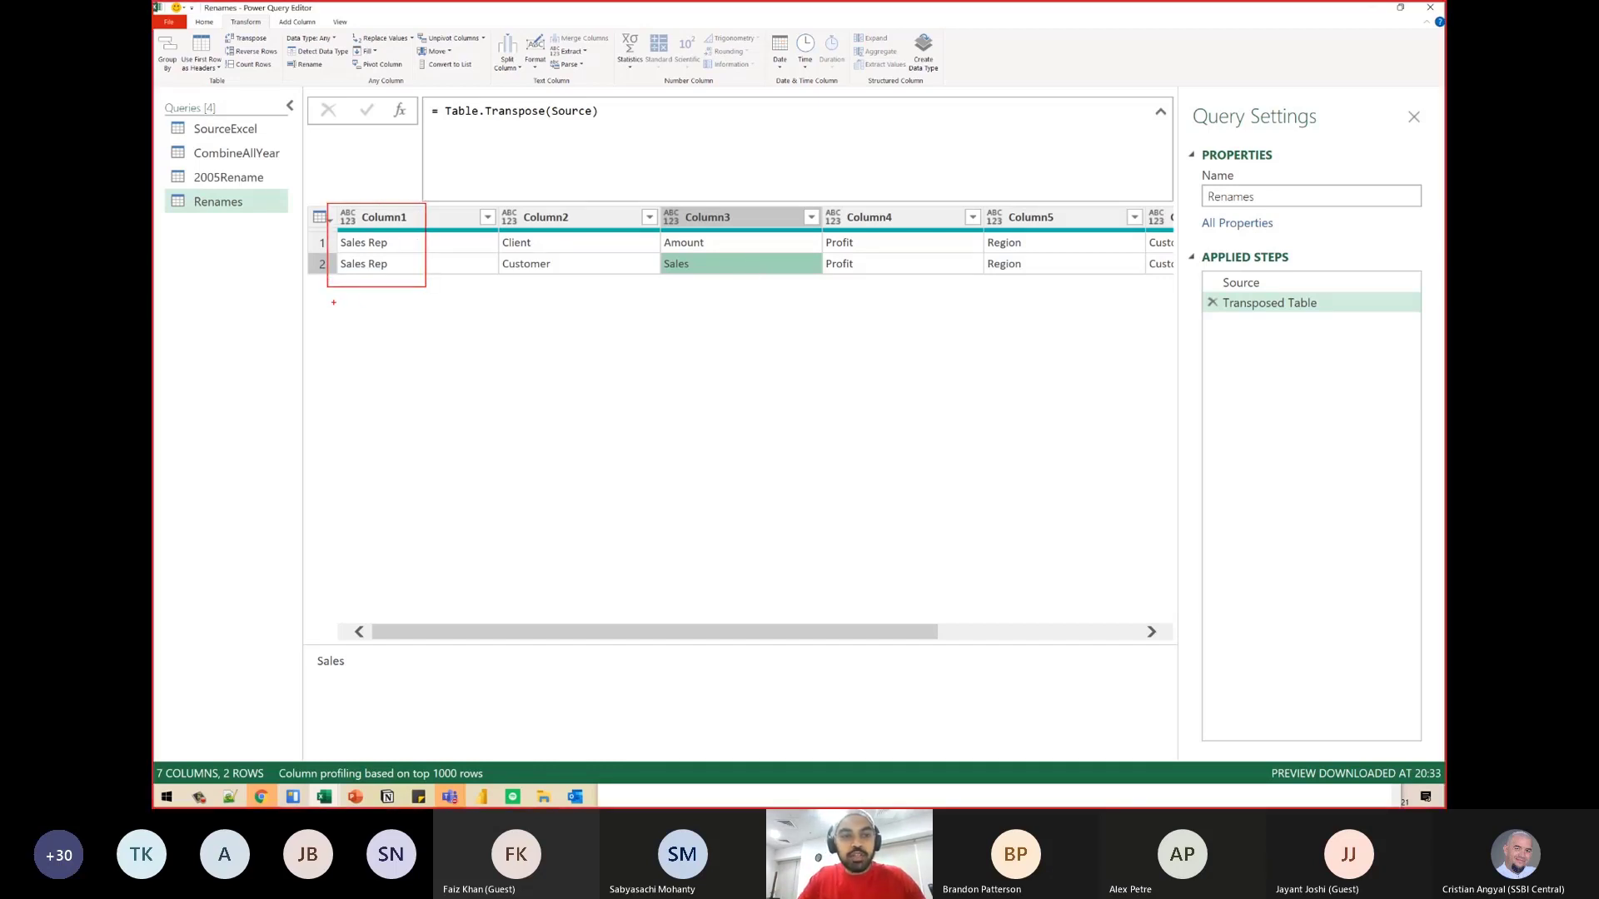
{"action": "left_click_drag", "start_coordinate": [319, 306], "coordinate": [348, 325]}
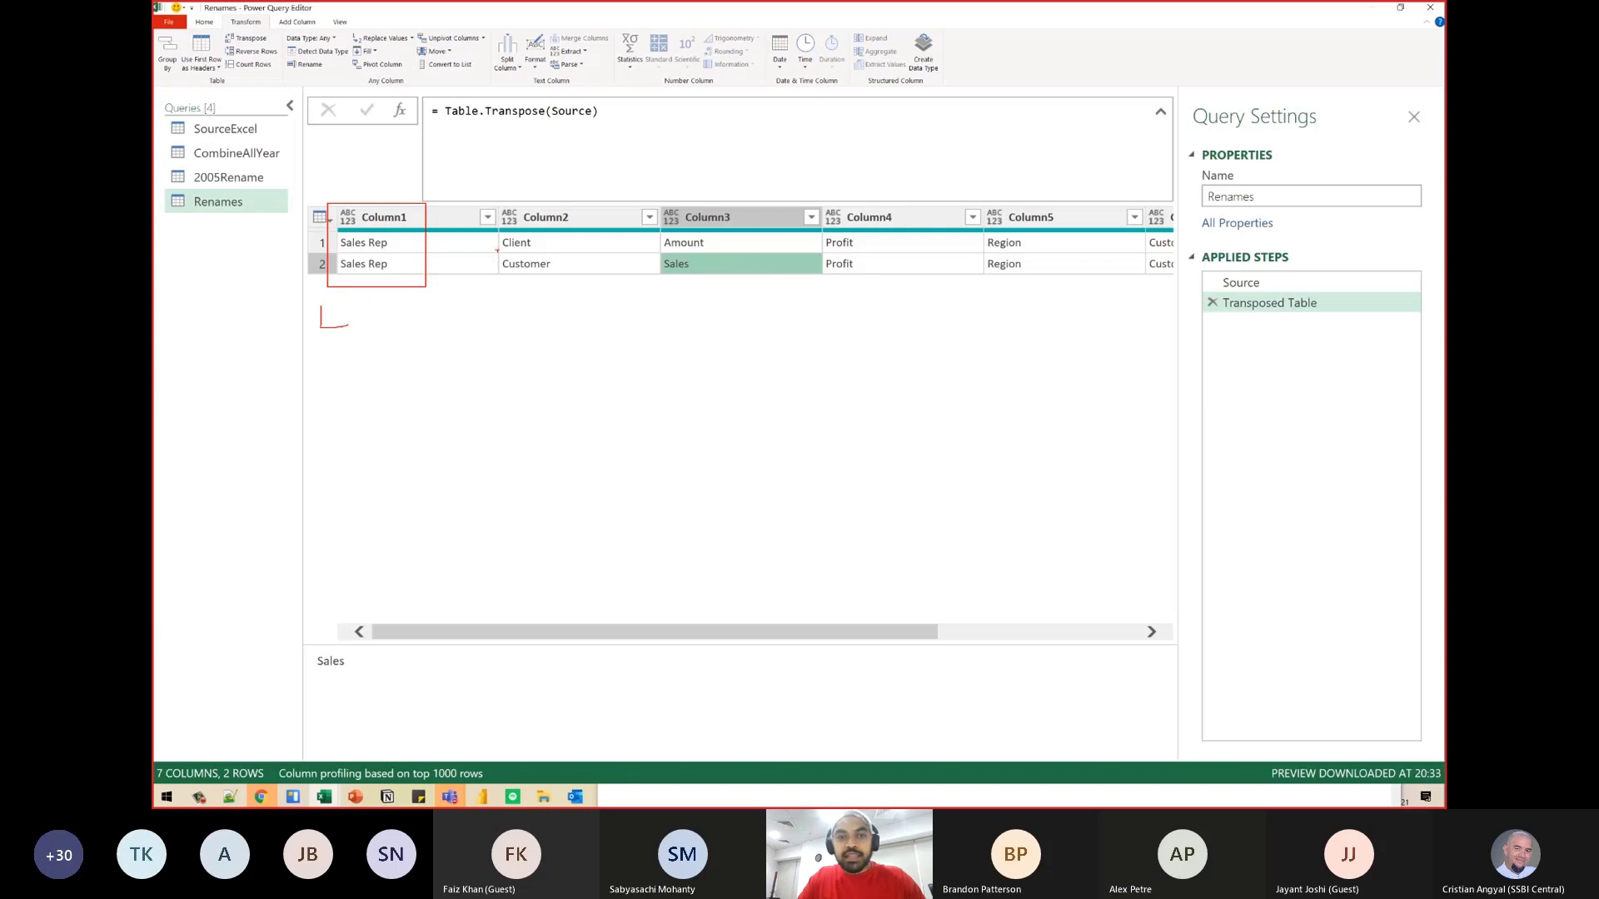
{"action": "left_click_drag", "start_coordinate": [502, 205], "coordinate": [644, 284]}
{"action": "mouse_move", "coordinate": [515, 300]}
{"action": "left_mouse_down"}
{"action": "mouse_move", "coordinate": [516, 323]}
{"action": "mouse_move", "coordinate": [546, 320]}
{"action": "left_mouse_up"}
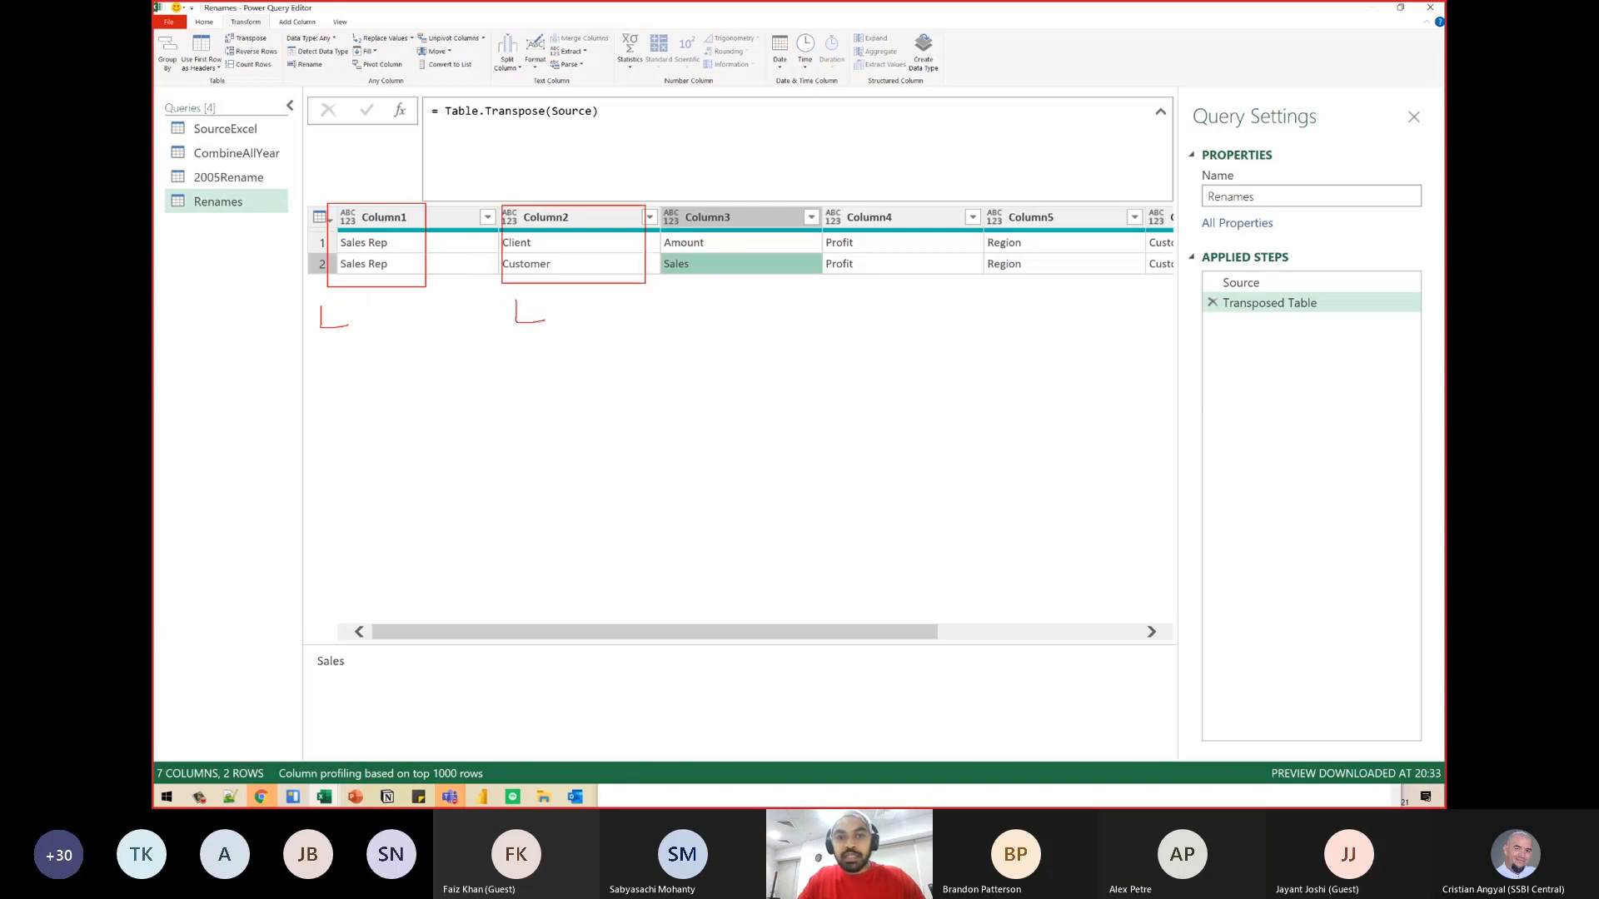
{"action": "left_click_drag", "start_coordinate": [658, 199], "coordinate": [811, 295]}
{"action": "mouse_move", "coordinate": [711, 306]}
{"action": "left_mouse_down"}
{"action": "mouse_move", "coordinate": [710, 327]}
{"action": "mouse_move", "coordinate": [754, 329]}
{"action": "left_mouse_up"}
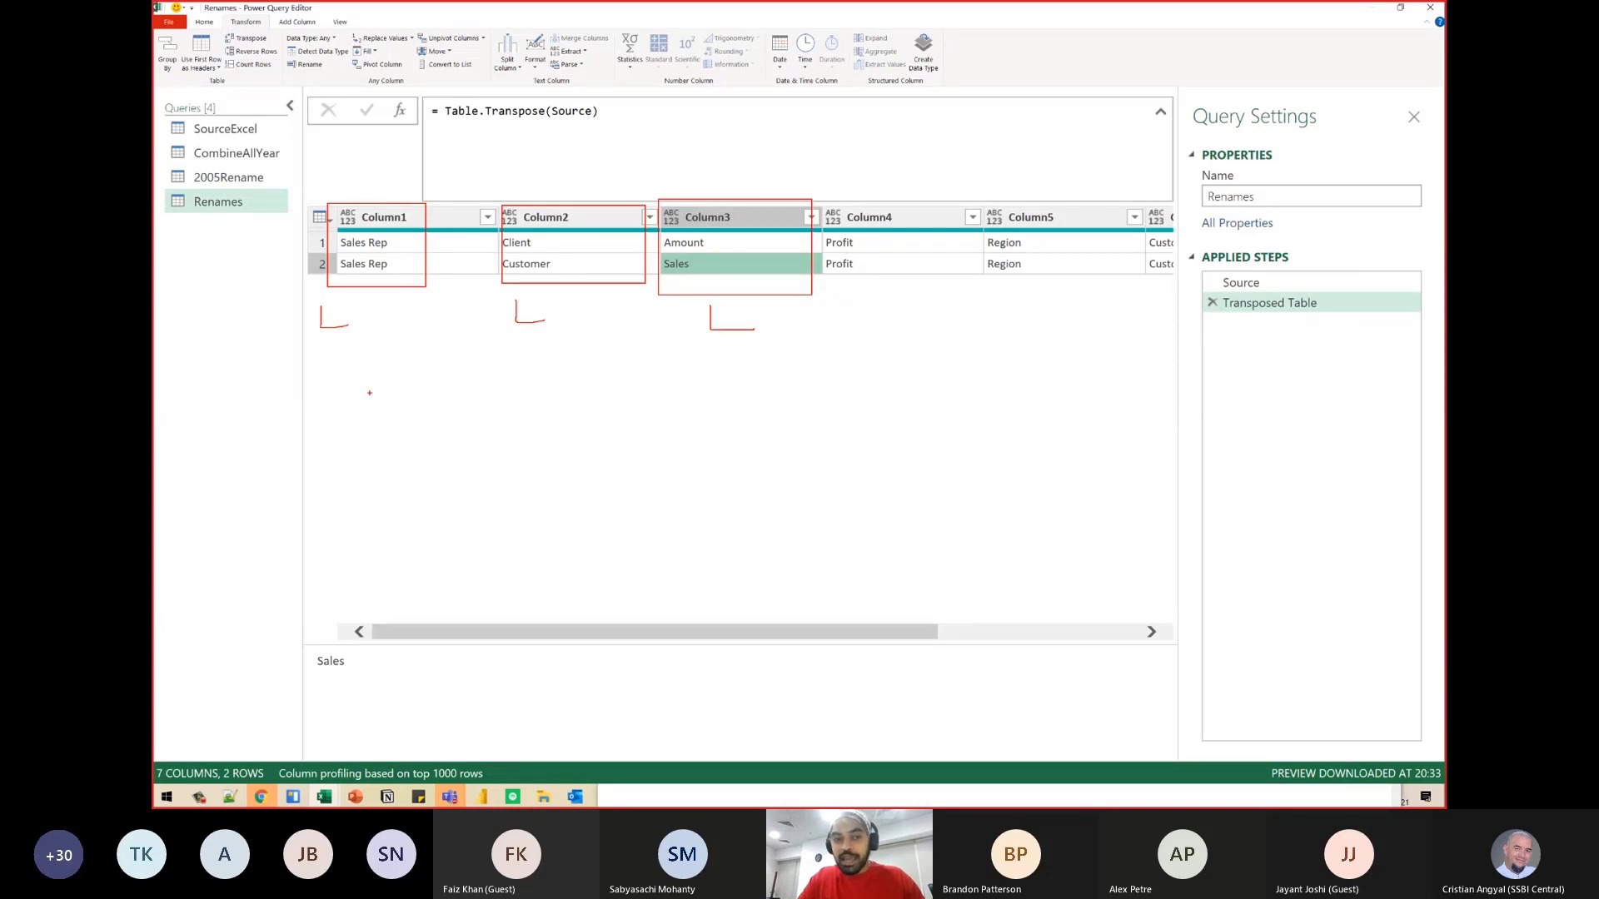
{"action": "left_click_drag", "start_coordinate": [360, 369], "coordinate": [430, 537]}
{"action": "left_click_drag", "start_coordinate": [324, 334], "coordinate": [359, 399]}
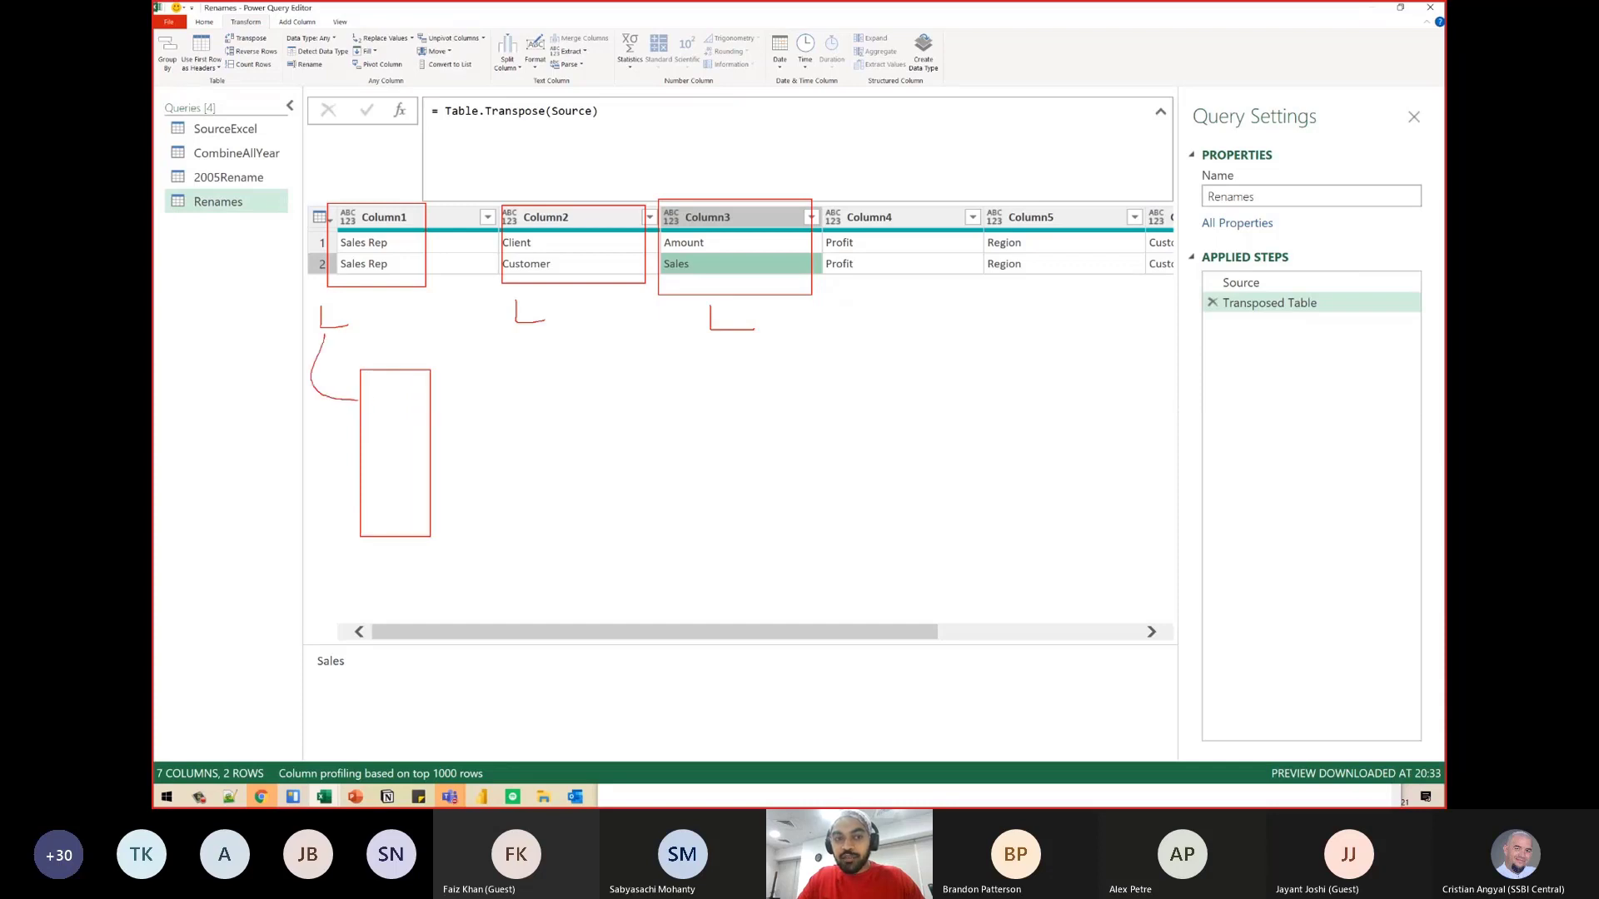
{"action": "mouse_move", "coordinate": [522, 326]}
{"action": "left_mouse_down"}
{"action": "mouse_move", "coordinate": [492, 407]}
{"action": "mouse_move", "coordinate": [428, 438]}
{"action": "left_mouse_up"}
{"action": "mouse_move", "coordinate": [730, 332]}
{"action": "left_mouse_down"}
{"action": "mouse_move", "coordinate": [606, 465]}
{"action": "mouse_move", "coordinate": [418, 492]}
{"action": "mouse_move", "coordinate": [441, 503]}
{"action": "left_mouse_up"}
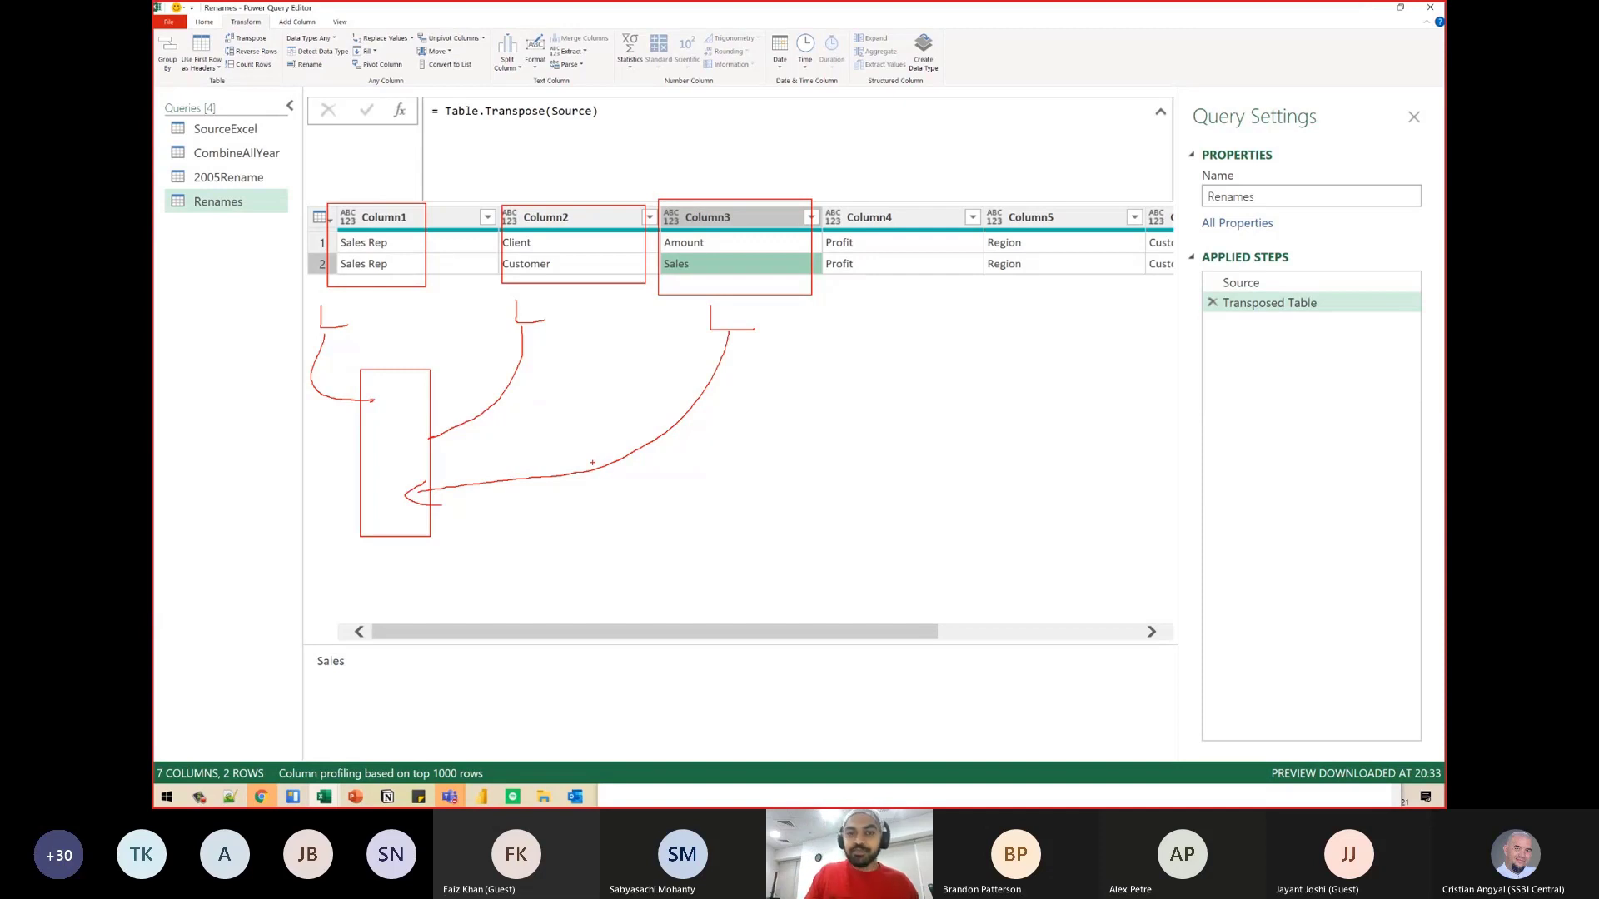
{"action": "key", "text": "Escape"}
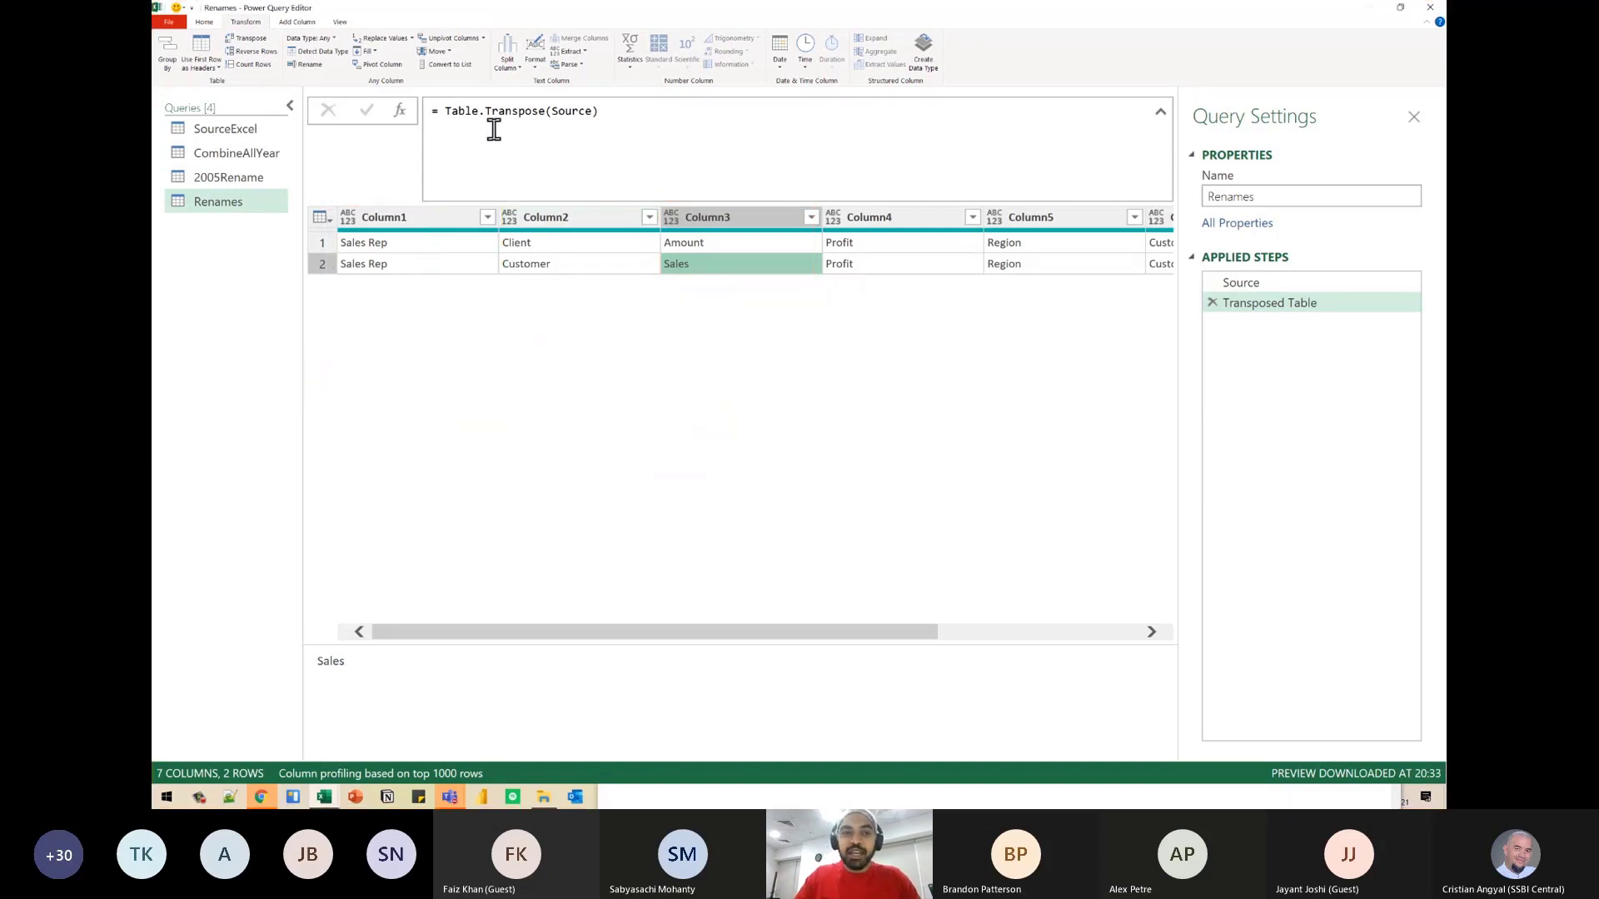
- Insert Table.ToColumns( in front of Table.Transpose(Source) in the Transposed Table step's formula
{"action": "left_click", "coordinate": [469, 116]}
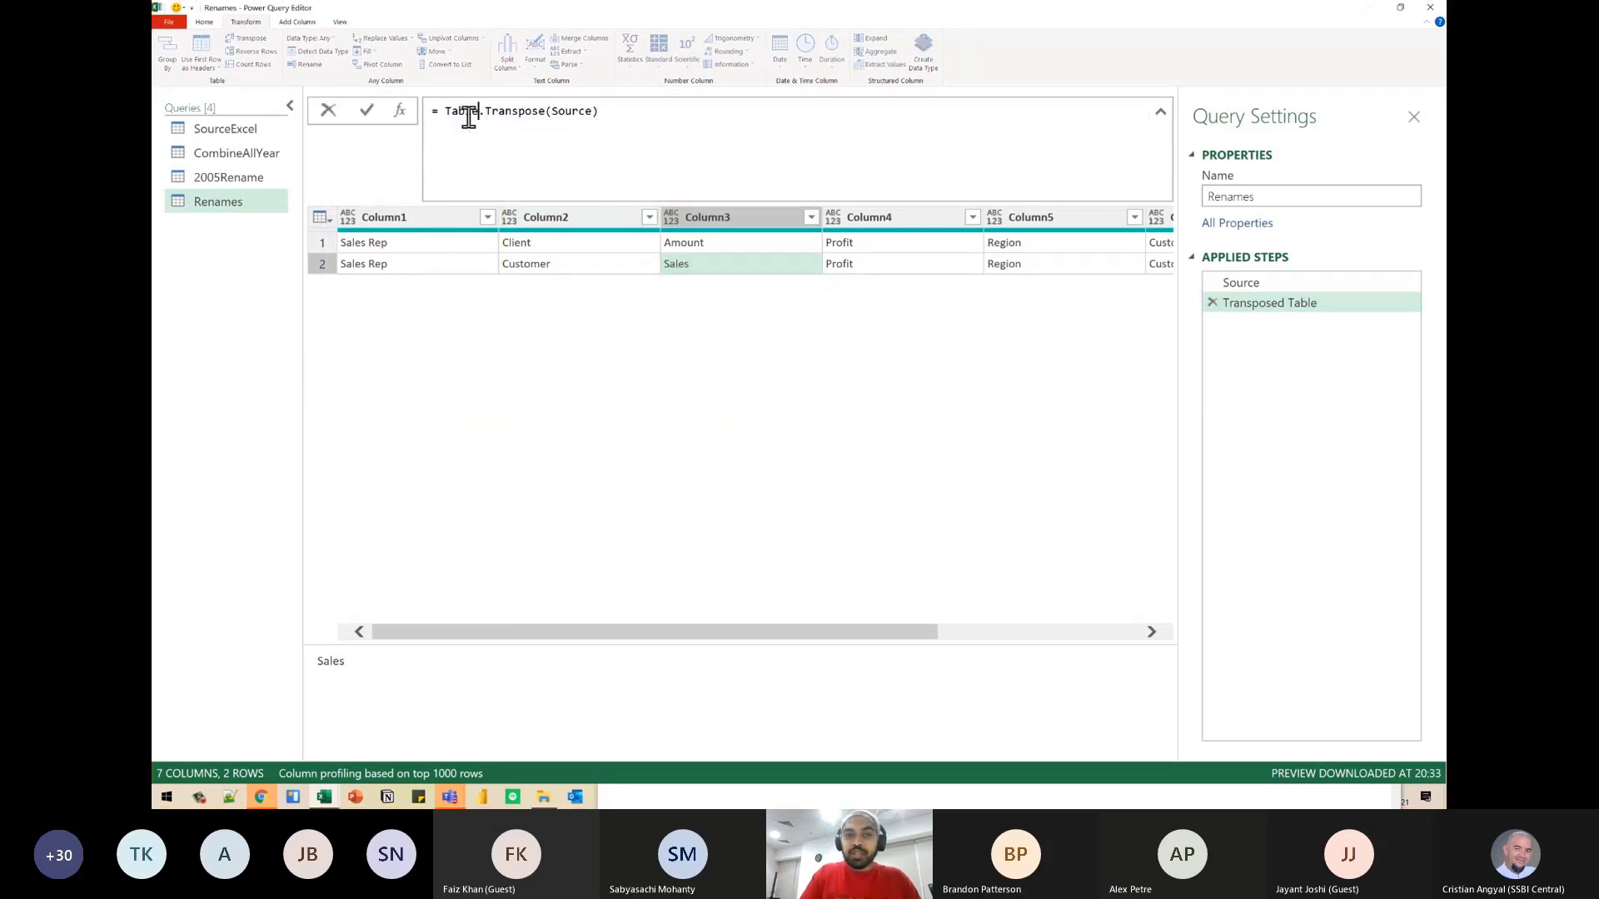
{"action": "type", "text": "Tabl"}
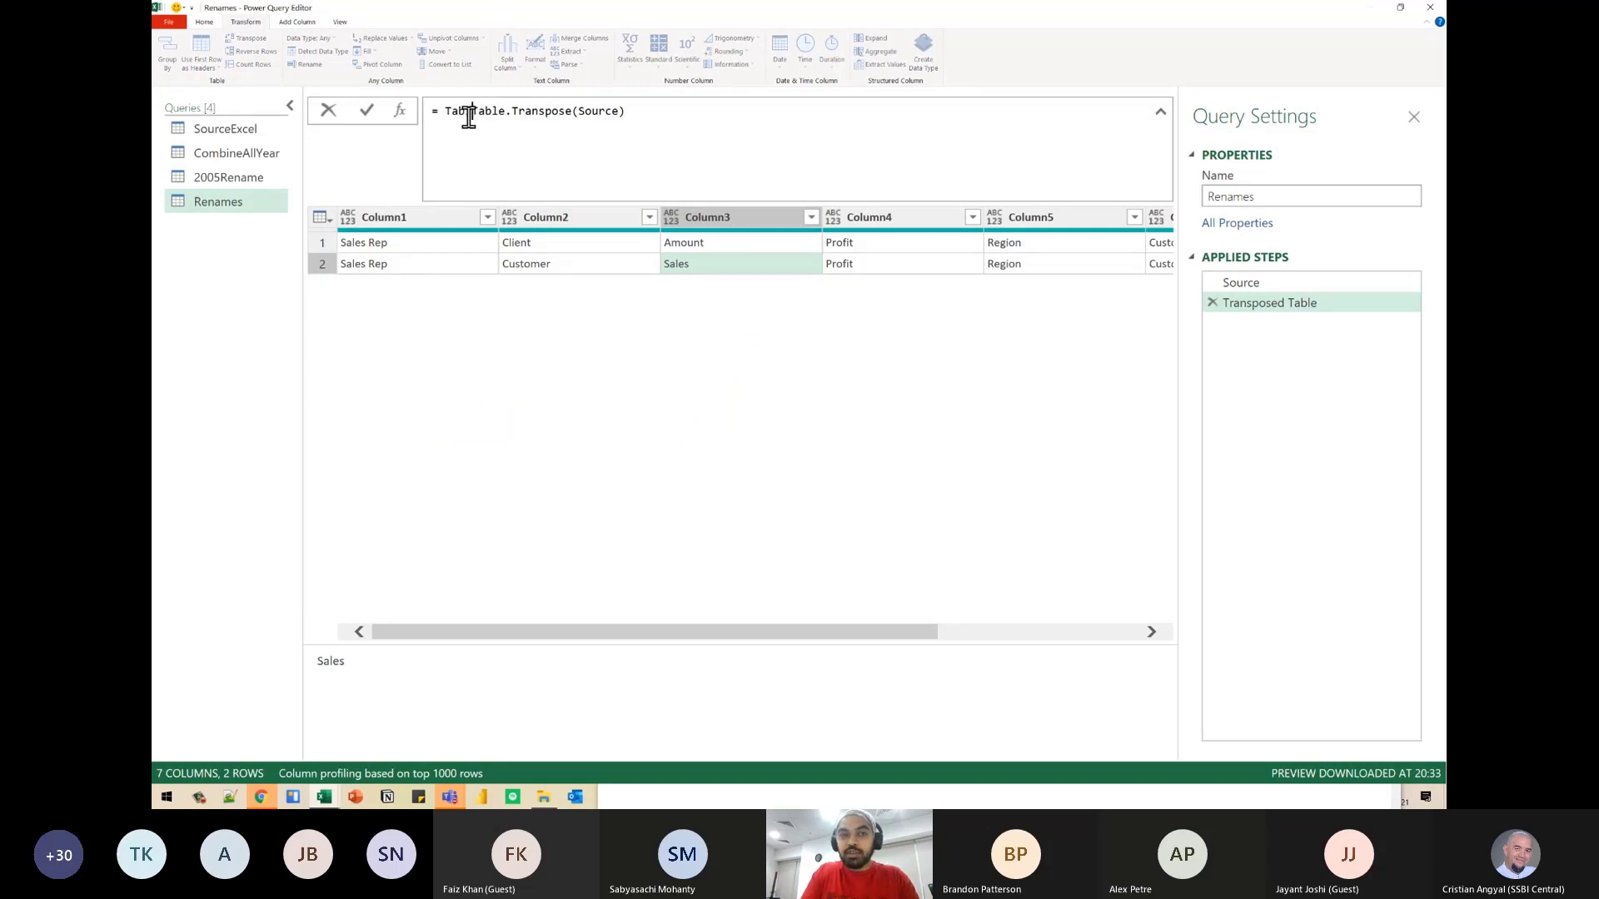
{"action": "type", "text": "e.ToColumn"}
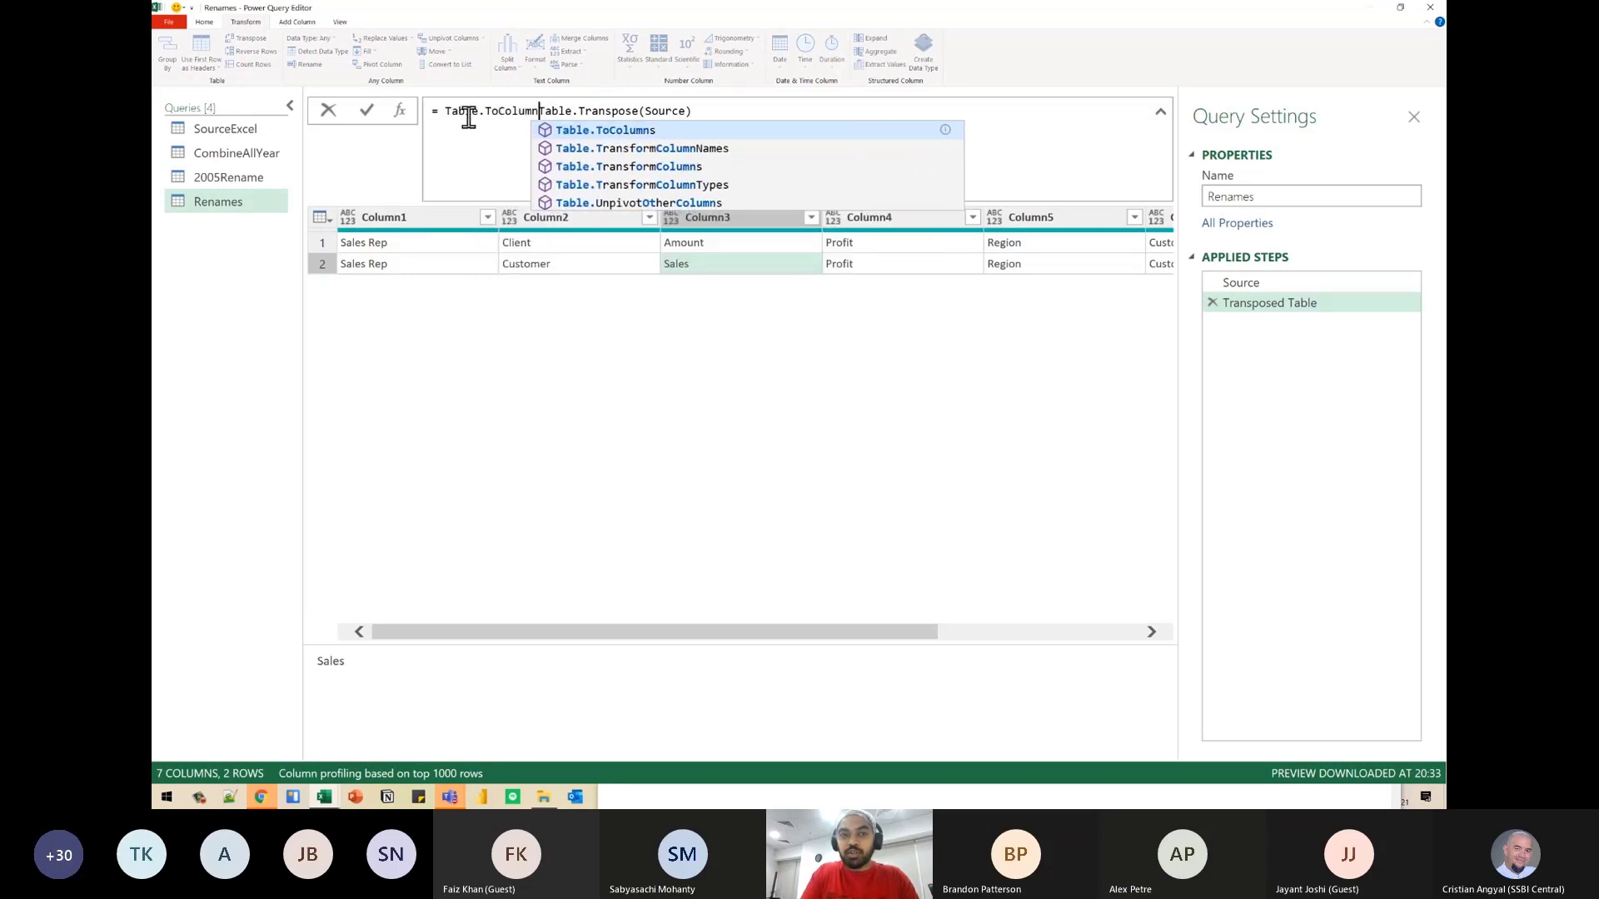
{"action": "type", "text": "s("}
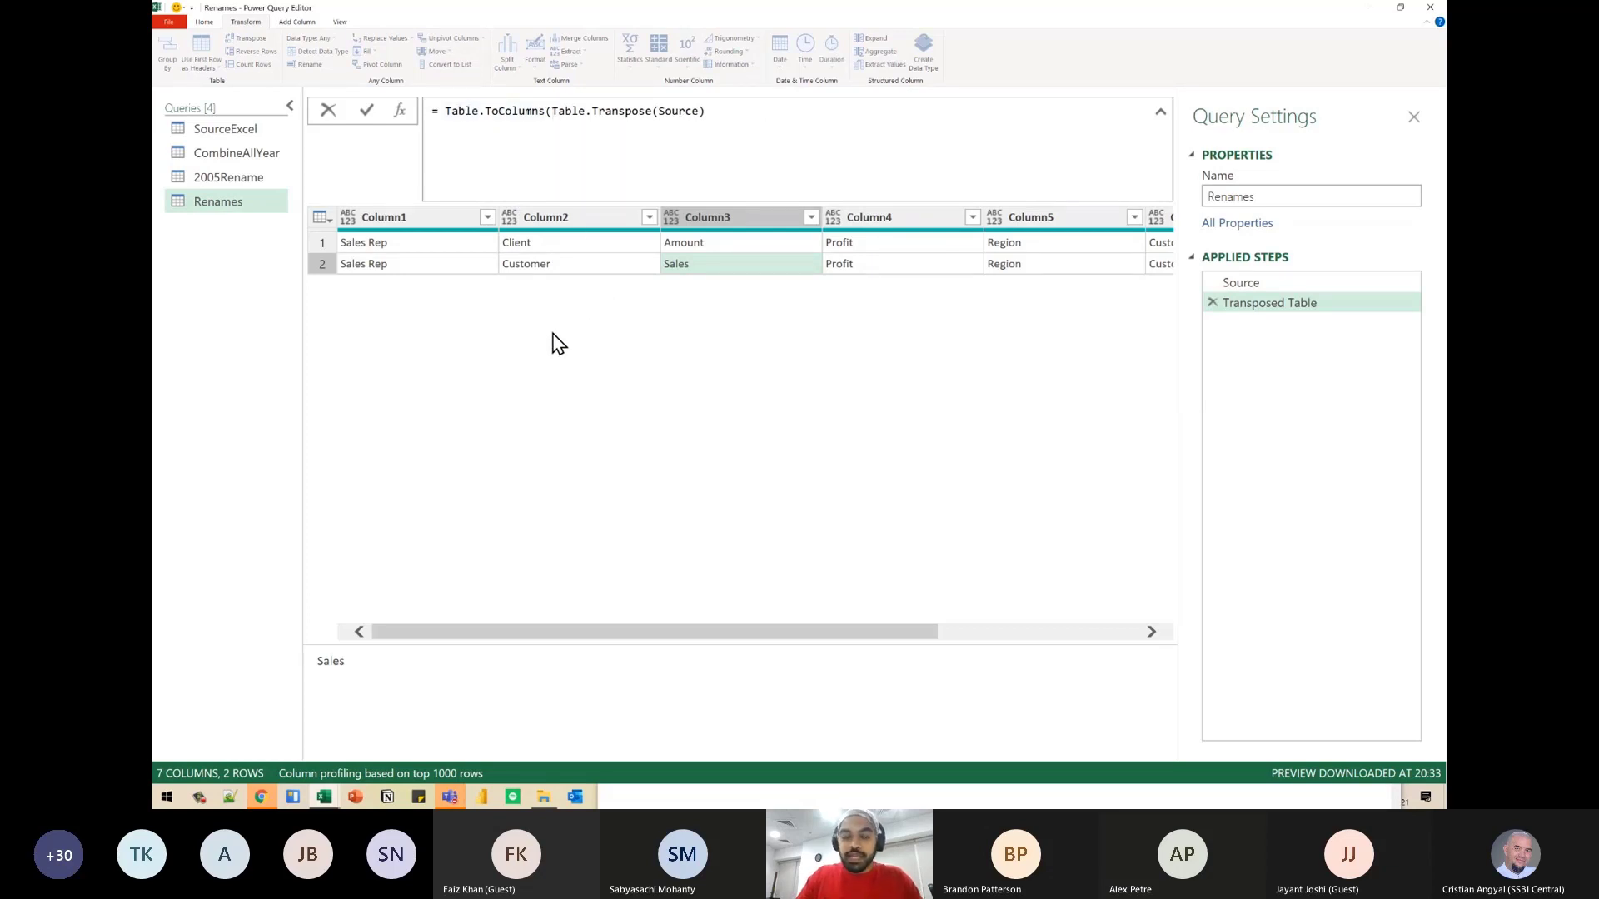
- Annotate how each transposed column becomes a list that goes into one outer list, and clear the drawing
{"action": "key", "text": "ctrl+2"}
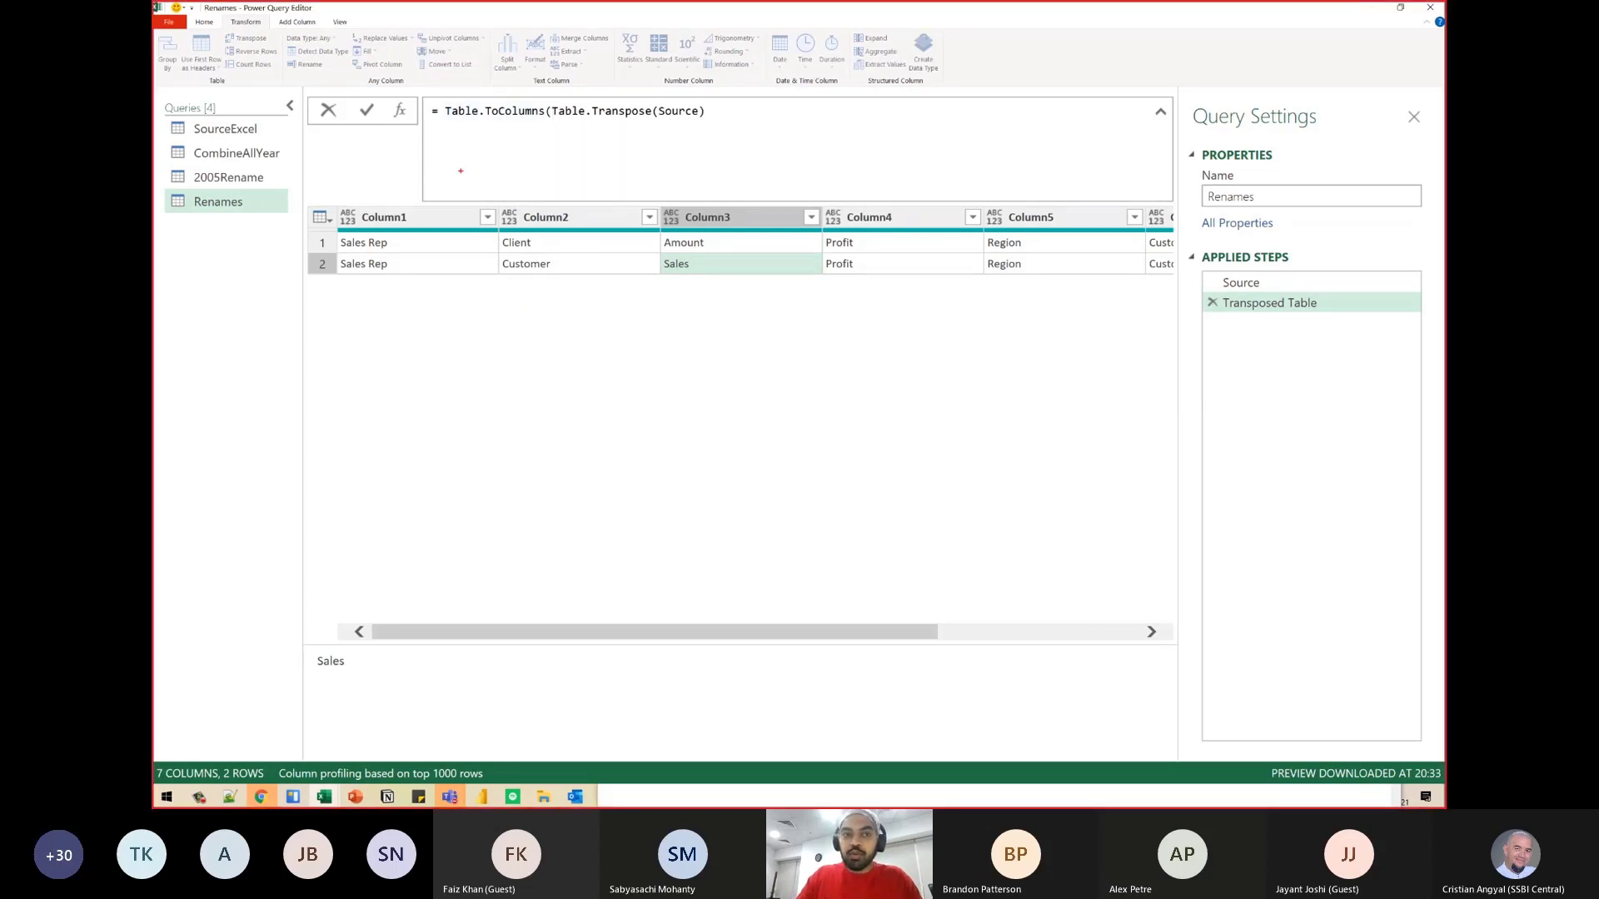
{"action": "mouse_move", "coordinate": [462, 158]}
{"action": "left_mouse_down"}
{"action": "mouse_move", "coordinate": [470, 181]}
{"action": "mouse_move", "coordinate": [447, 222]}
{"action": "left_mouse_up"}
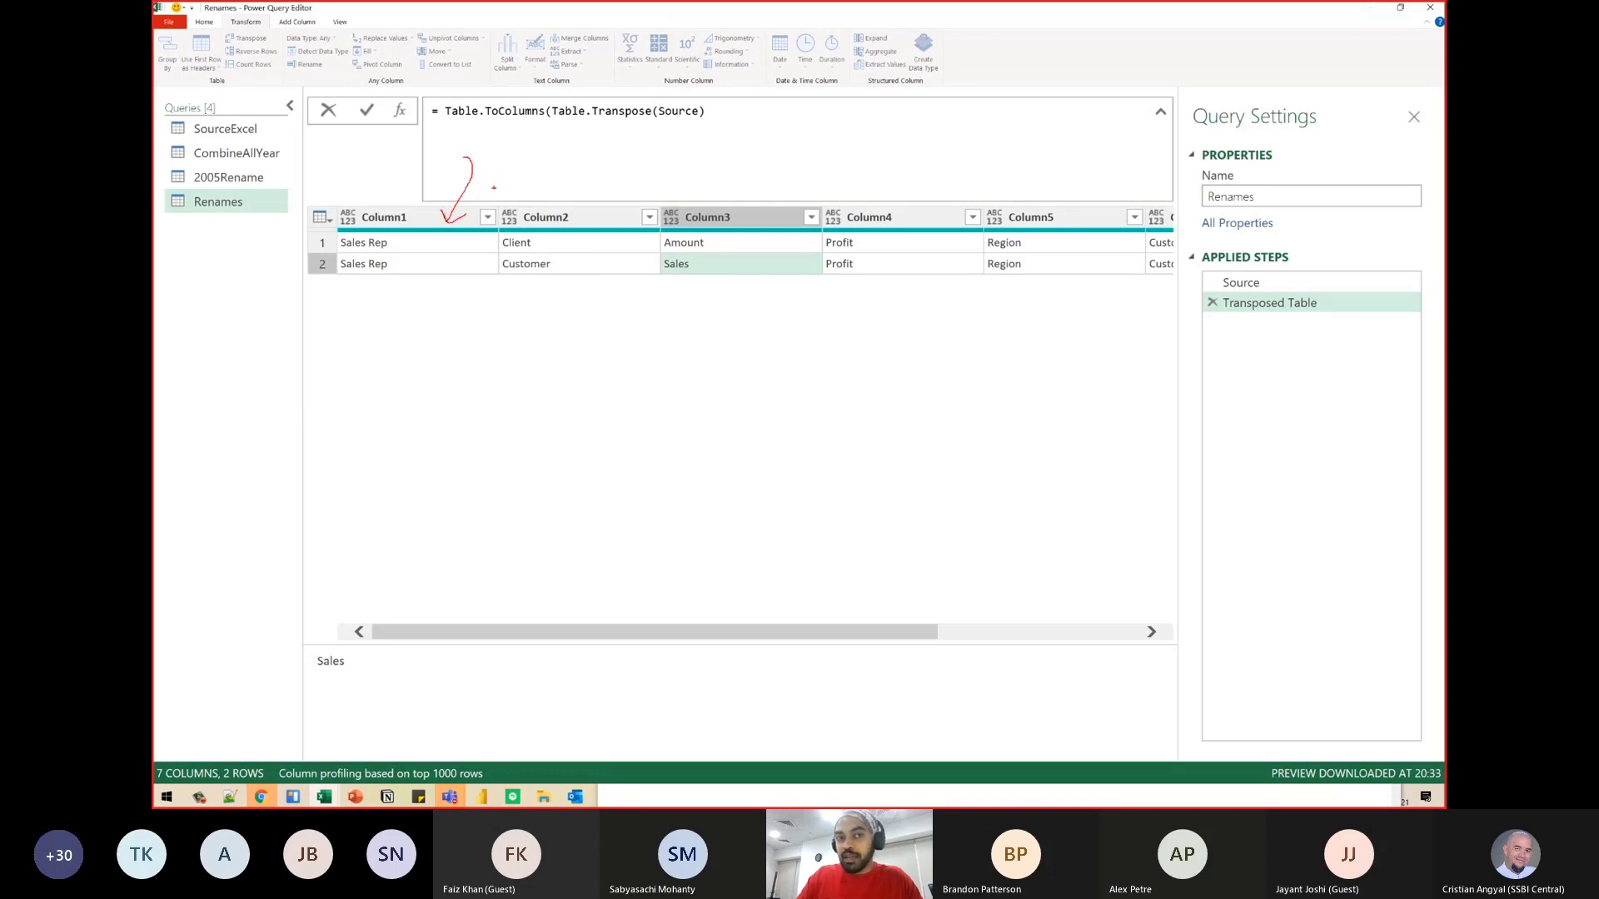
{"action": "mouse_move", "coordinate": [314, 200]}
{"action": "left_mouse_down"}
{"action": "mouse_move", "coordinate": [660, 291]}
{"action": "mouse_move", "coordinate": [1166, 287]}
{"action": "left_mouse_up"}
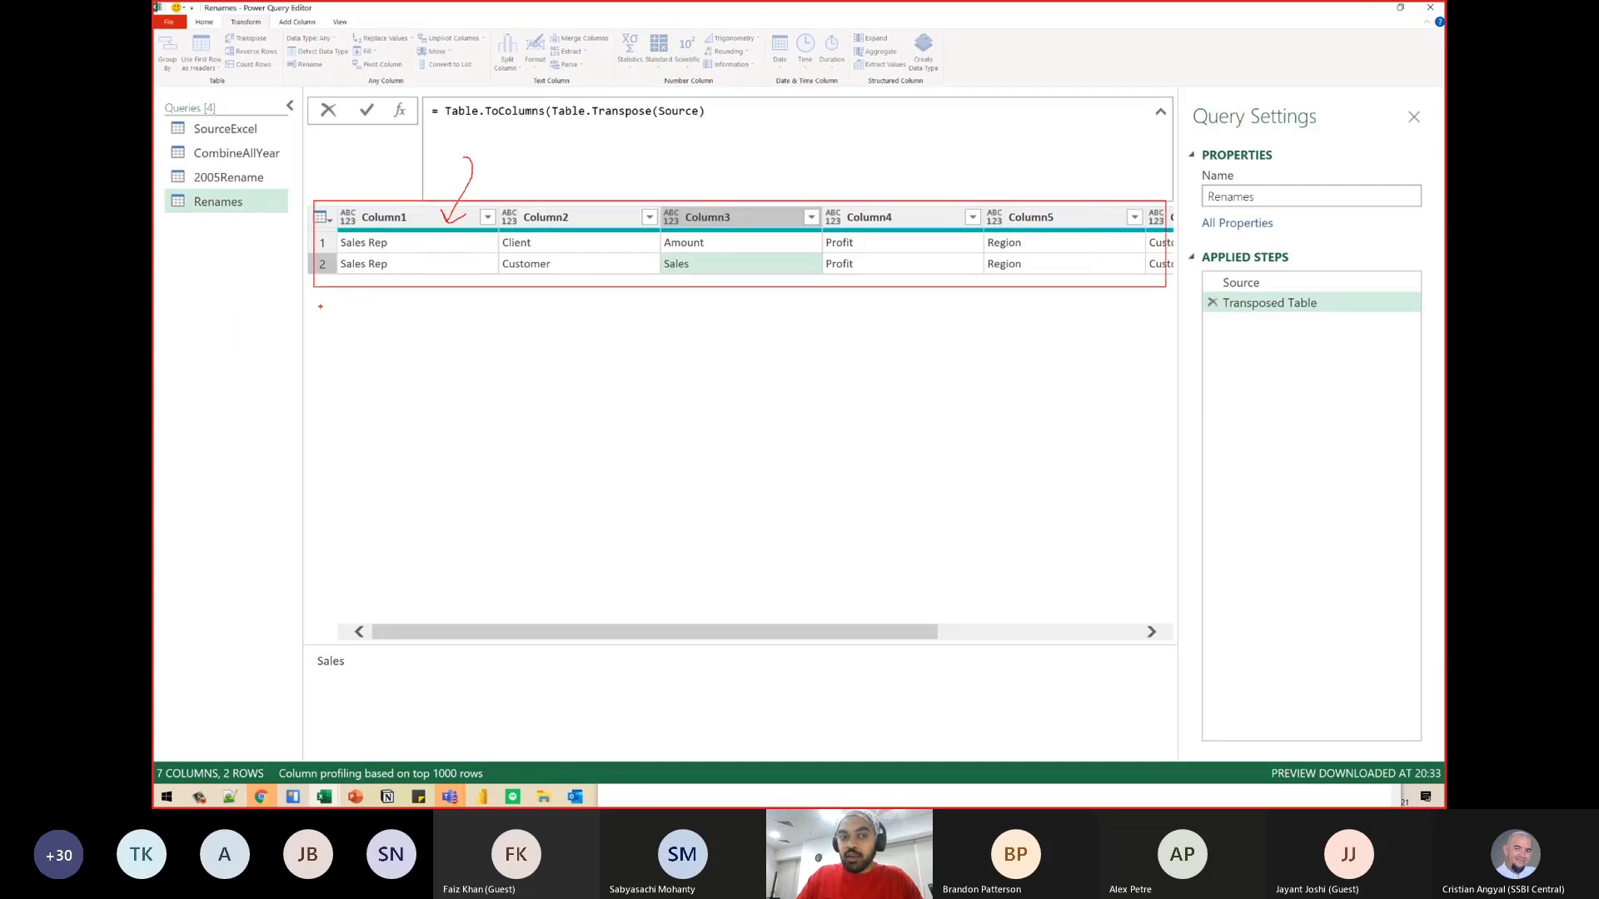
{"action": "left_click_drag", "start_coordinate": [319, 307], "coordinate": [394, 272]}
{"action": "left_click_drag", "start_coordinate": [479, 301], "coordinate": [574, 267]}
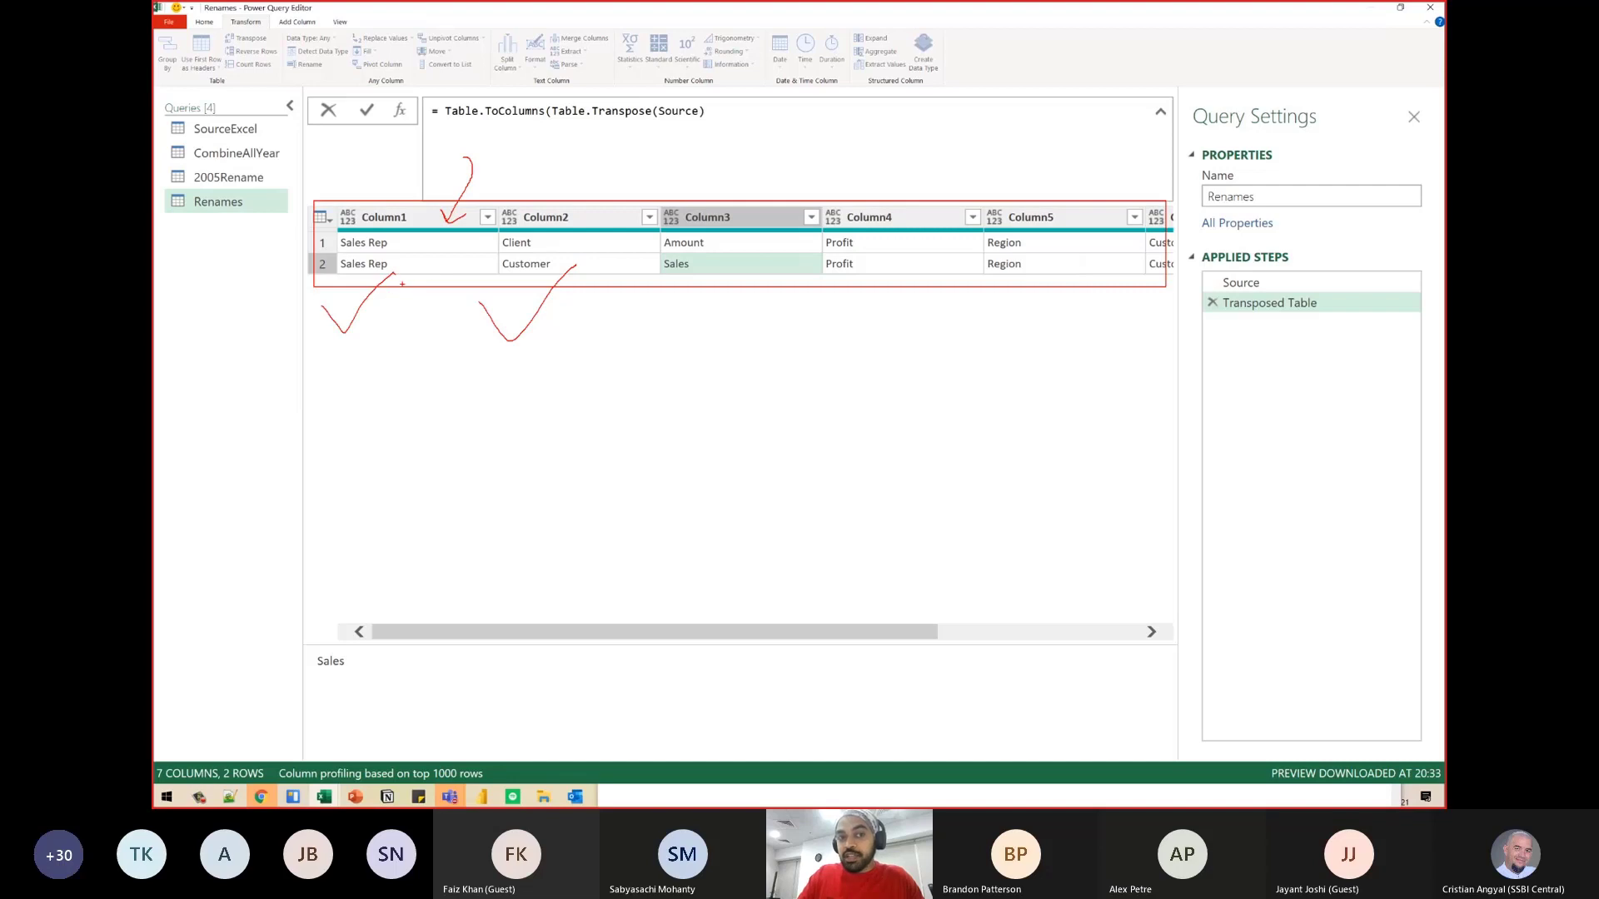
{"action": "mouse_move", "coordinate": [411, 267]}
{"action": "left_mouse_down"}
{"action": "mouse_move", "coordinate": [400, 379]}
{"action": "mouse_move", "coordinate": [426, 356]}
{"action": "mouse_move", "coordinate": [428, 417]}
{"action": "mouse_move", "coordinate": [475, 407]}
{"action": "left_mouse_up"}
{"action": "mouse_move", "coordinate": [625, 260]}
{"action": "left_mouse_down"}
{"action": "mouse_move", "coordinate": [611, 378]}
{"action": "mouse_move", "coordinate": [625, 359]}
{"action": "left_mouse_up"}
{"action": "mouse_move", "coordinate": [731, 261]}
{"action": "left_mouse_down"}
{"action": "mouse_move", "coordinate": [730, 351]}
{"action": "mouse_move", "coordinate": [759, 337]}
{"action": "left_mouse_up"}
{"action": "mouse_move", "coordinate": [879, 249]}
{"action": "left_mouse_down"}
{"action": "mouse_move", "coordinate": [890, 329]}
{"action": "mouse_move", "coordinate": [899, 319]}
{"action": "left_mouse_up"}
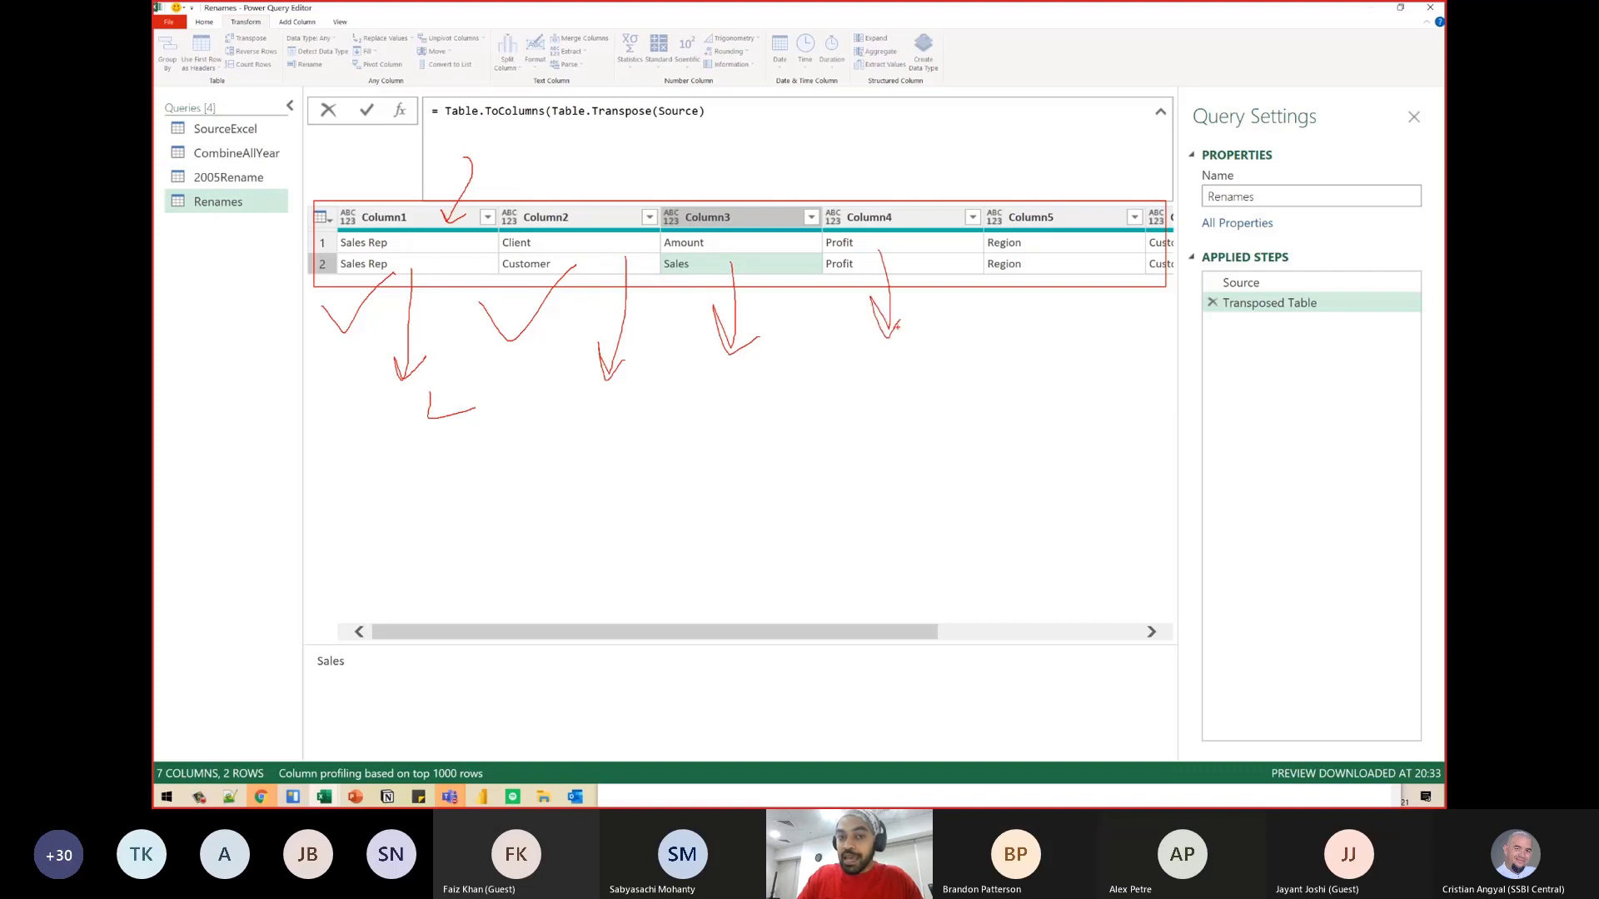
{"action": "mouse_move", "coordinate": [367, 383]}
{"action": "left_mouse_down"}
{"action": "mouse_move", "coordinate": [358, 392]}
{"action": "mouse_move", "coordinate": [390, 396]}
{"action": "left_mouse_up"}
{"action": "left_click_drag", "start_coordinate": [638, 387], "coordinate": [576, 381]}
{"action": "mouse_move", "coordinate": [766, 368]}
{"action": "left_mouse_down"}
{"action": "mouse_move", "coordinate": [707, 374]}
{"action": "mouse_move", "coordinate": [760, 338]}
{"action": "mouse_move", "coordinate": [860, 337]}
{"action": "mouse_move", "coordinate": [845, 355]}
{"action": "left_mouse_up"}
{"action": "left_click_drag", "start_coordinate": [646, 460], "coordinate": [696, 597]}
{"action": "left_click_drag", "start_coordinate": [437, 395], "coordinate": [580, 468]}
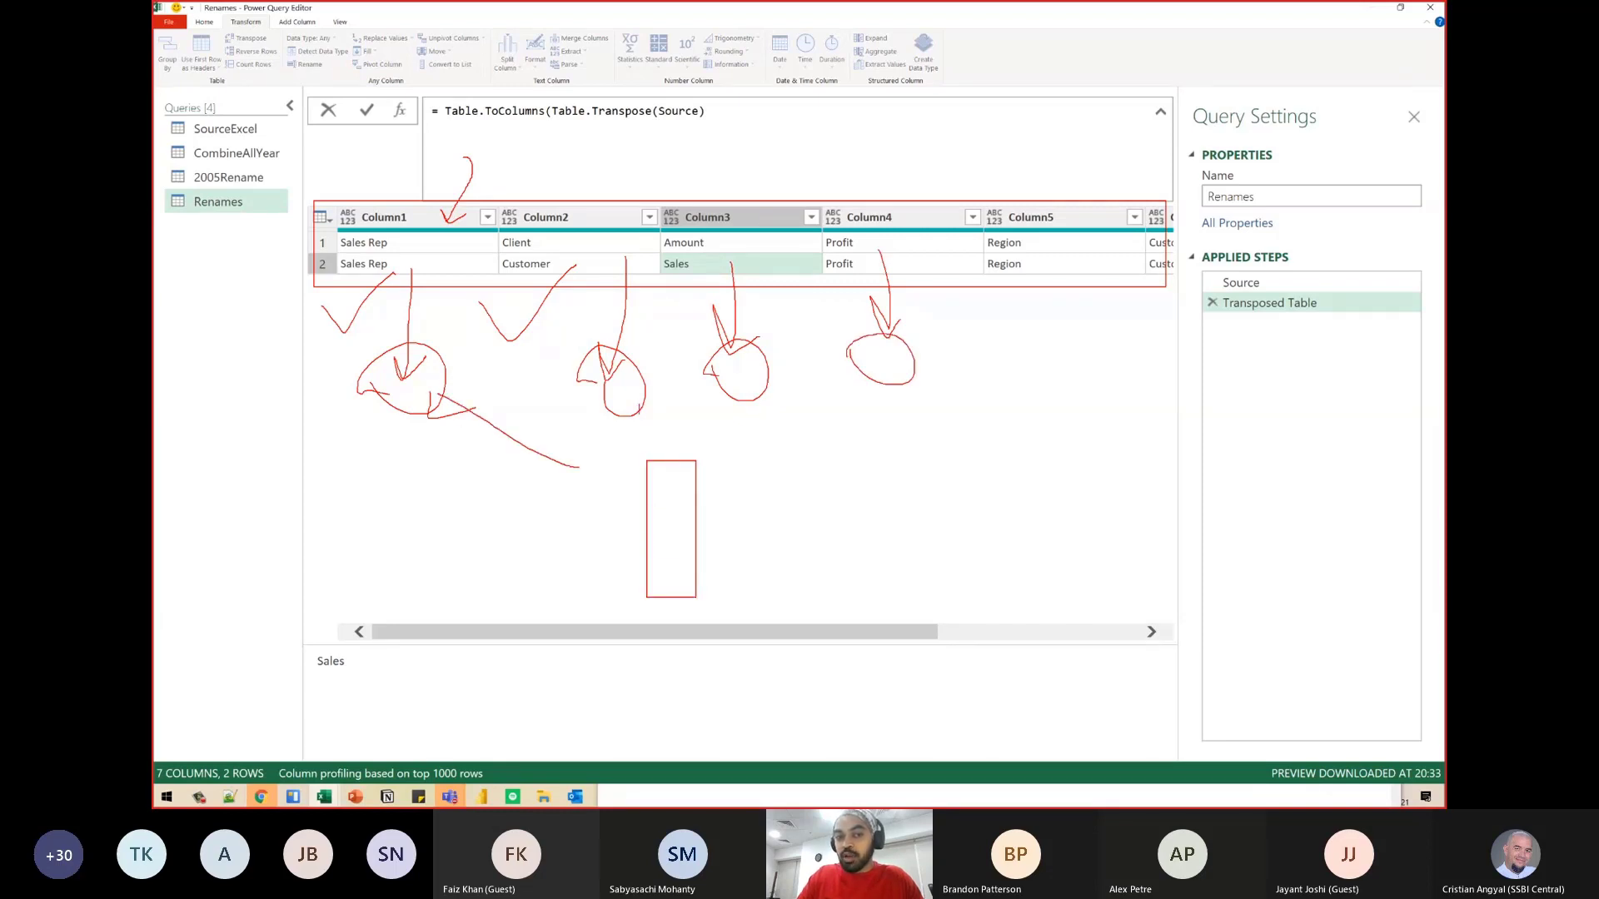
{"action": "left_click_drag", "start_coordinate": [639, 405], "coordinate": [648, 463]}
{"action": "left_click_drag", "start_coordinate": [769, 399], "coordinate": [718, 468]}
{"action": "left_click_drag", "start_coordinate": [891, 371], "coordinate": [718, 498]}
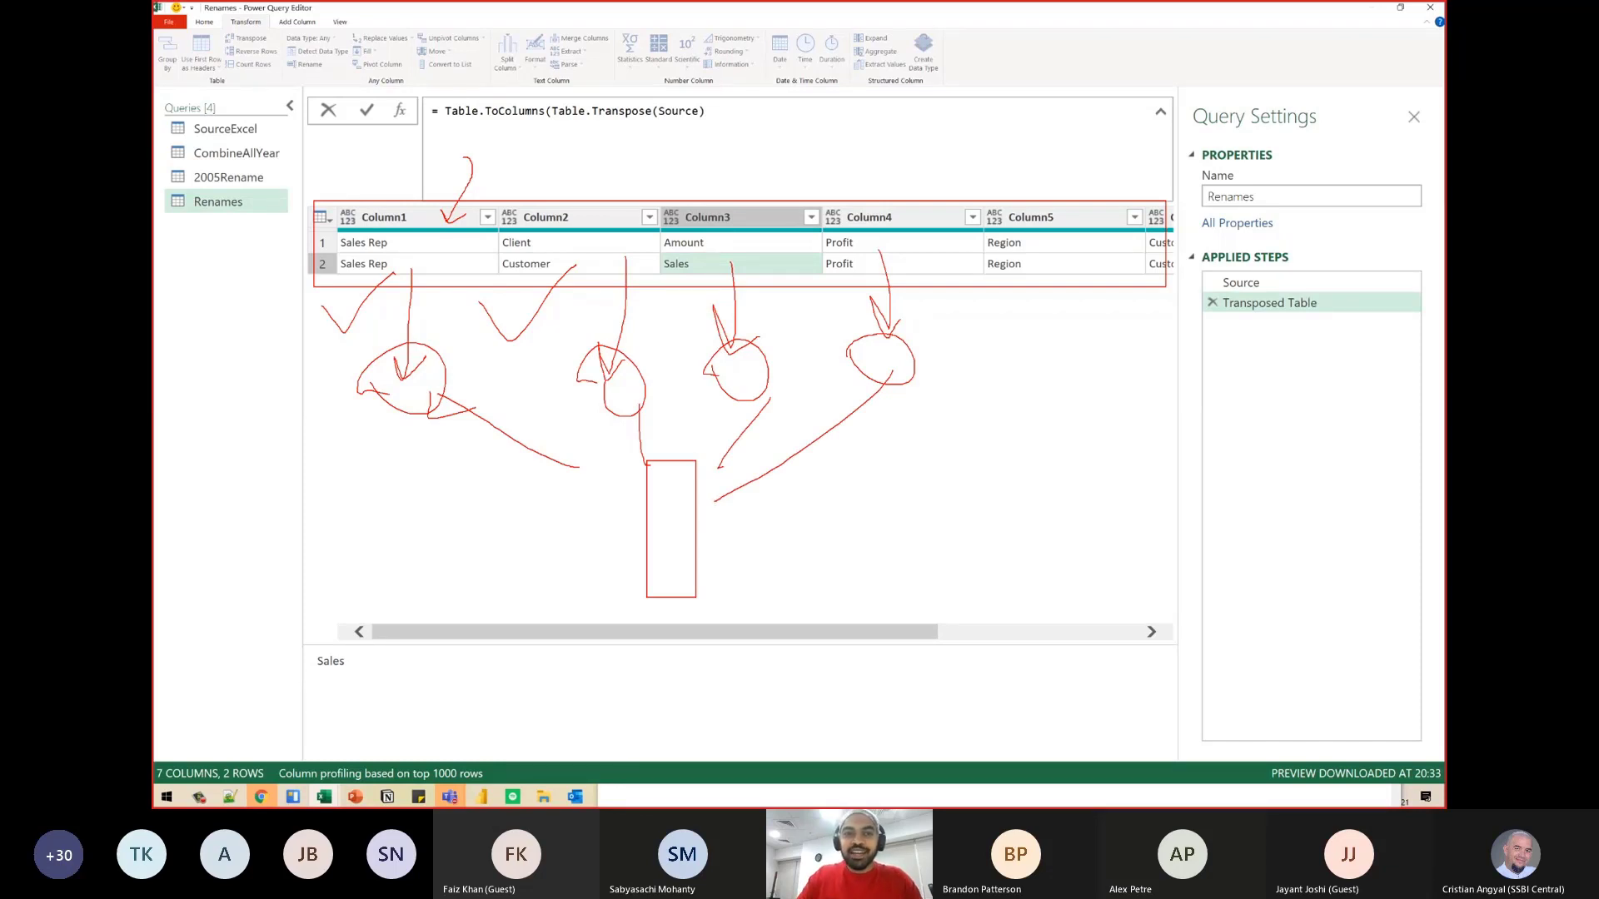
{"action": "key", "text": "Escape"}
- Add the missing closing parenthesis and apply the formula = Table.ToColumns(Table.Transpose(Source))
{"action": "left_click", "coordinate": [525, 115]}
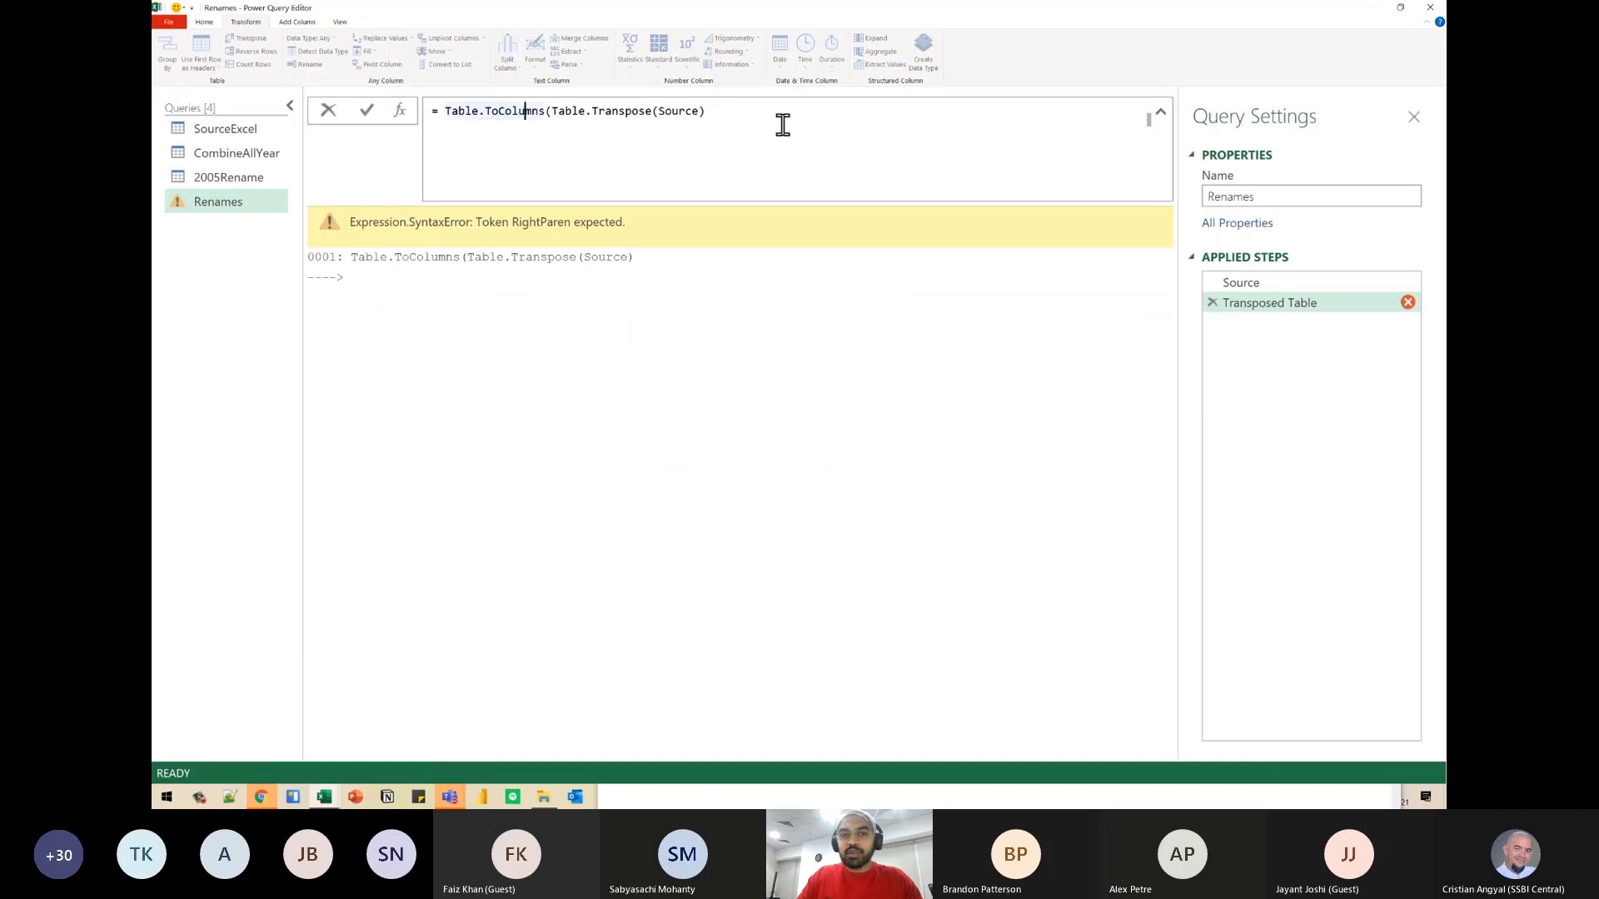
{"action": "left_click", "coordinate": [776, 119]}
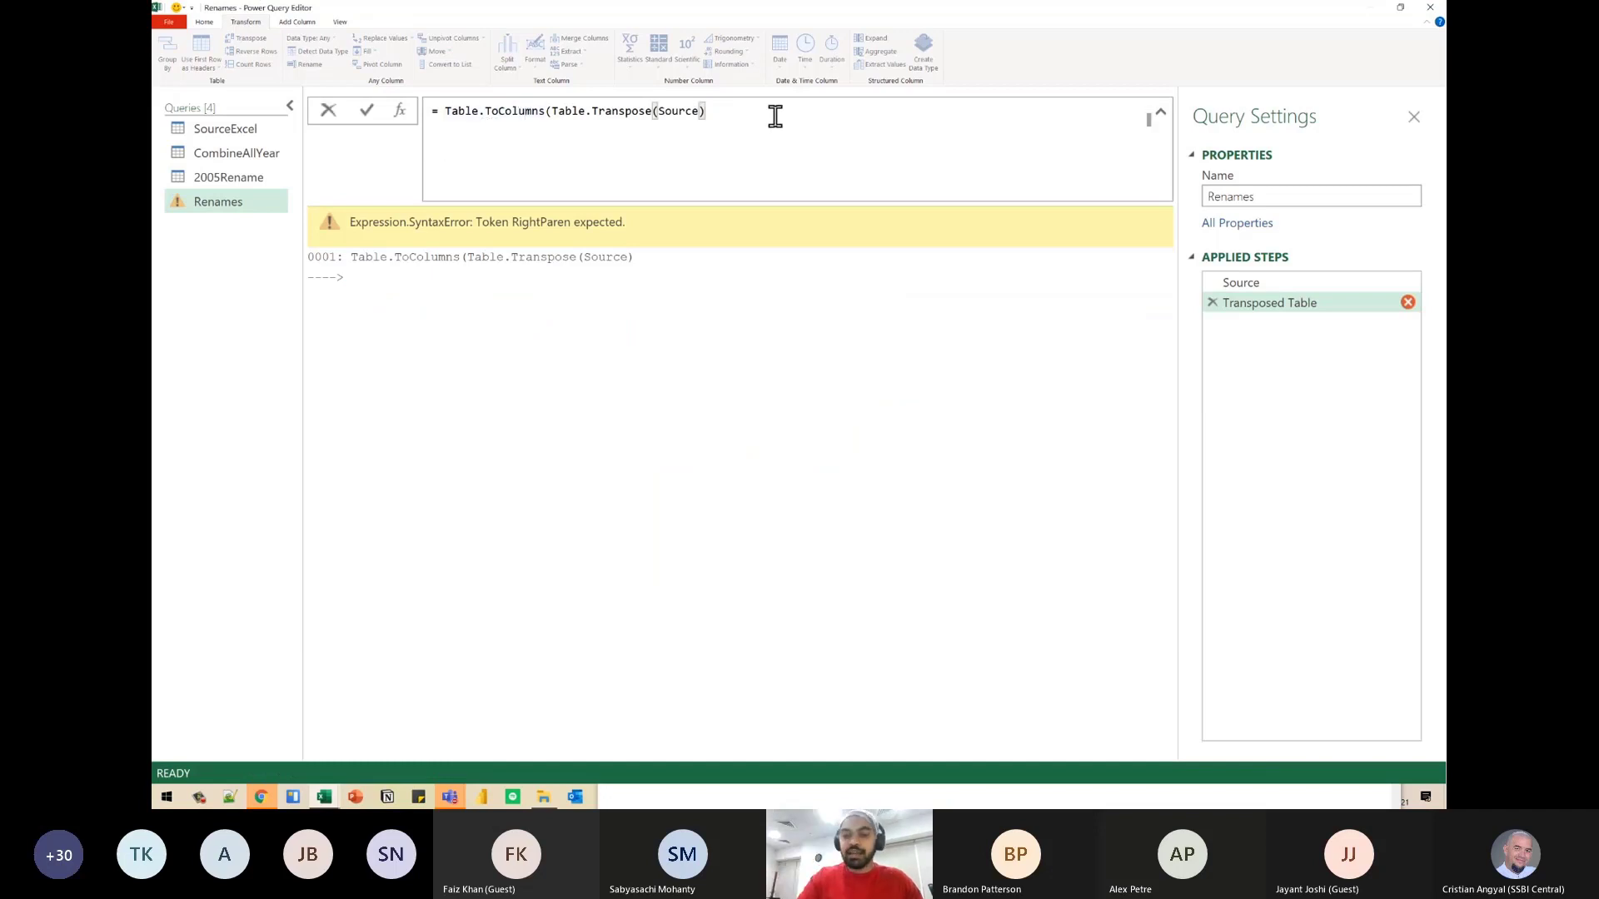
{"action": "type", "text": ")"}
{"action": "key", "text": "Return"}
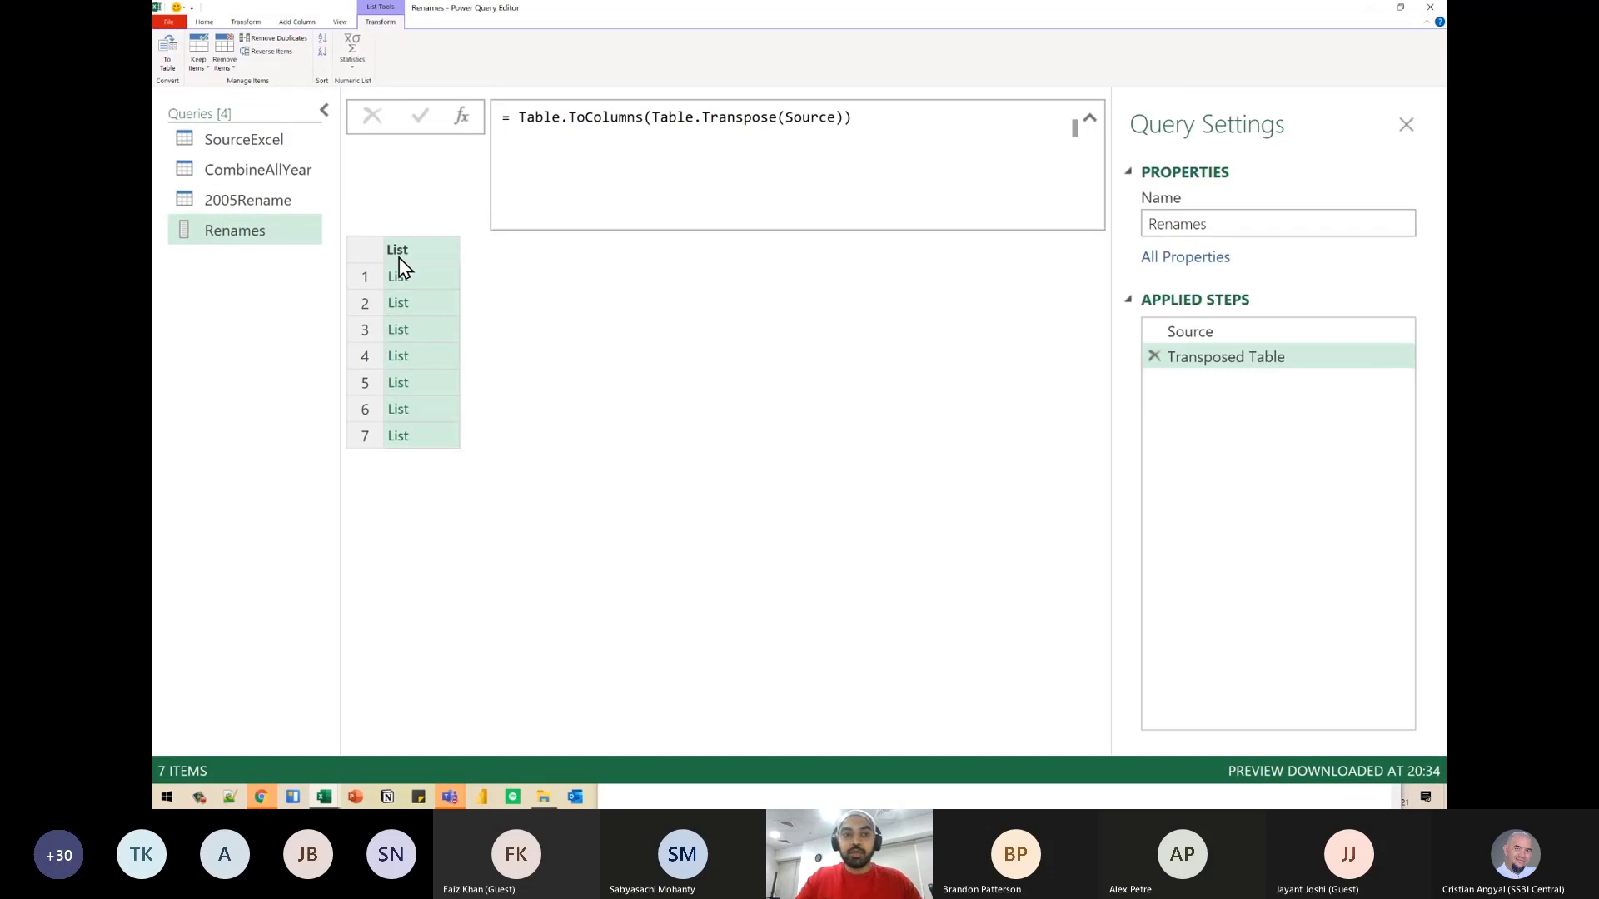
- Preview the first, third and fourth inner lists of the Renames query with the queries list collapsed and the preview area enlarged
{"action": "left_click", "coordinate": [324, 111]}
{"action": "left_click", "coordinate": [297, 281]}
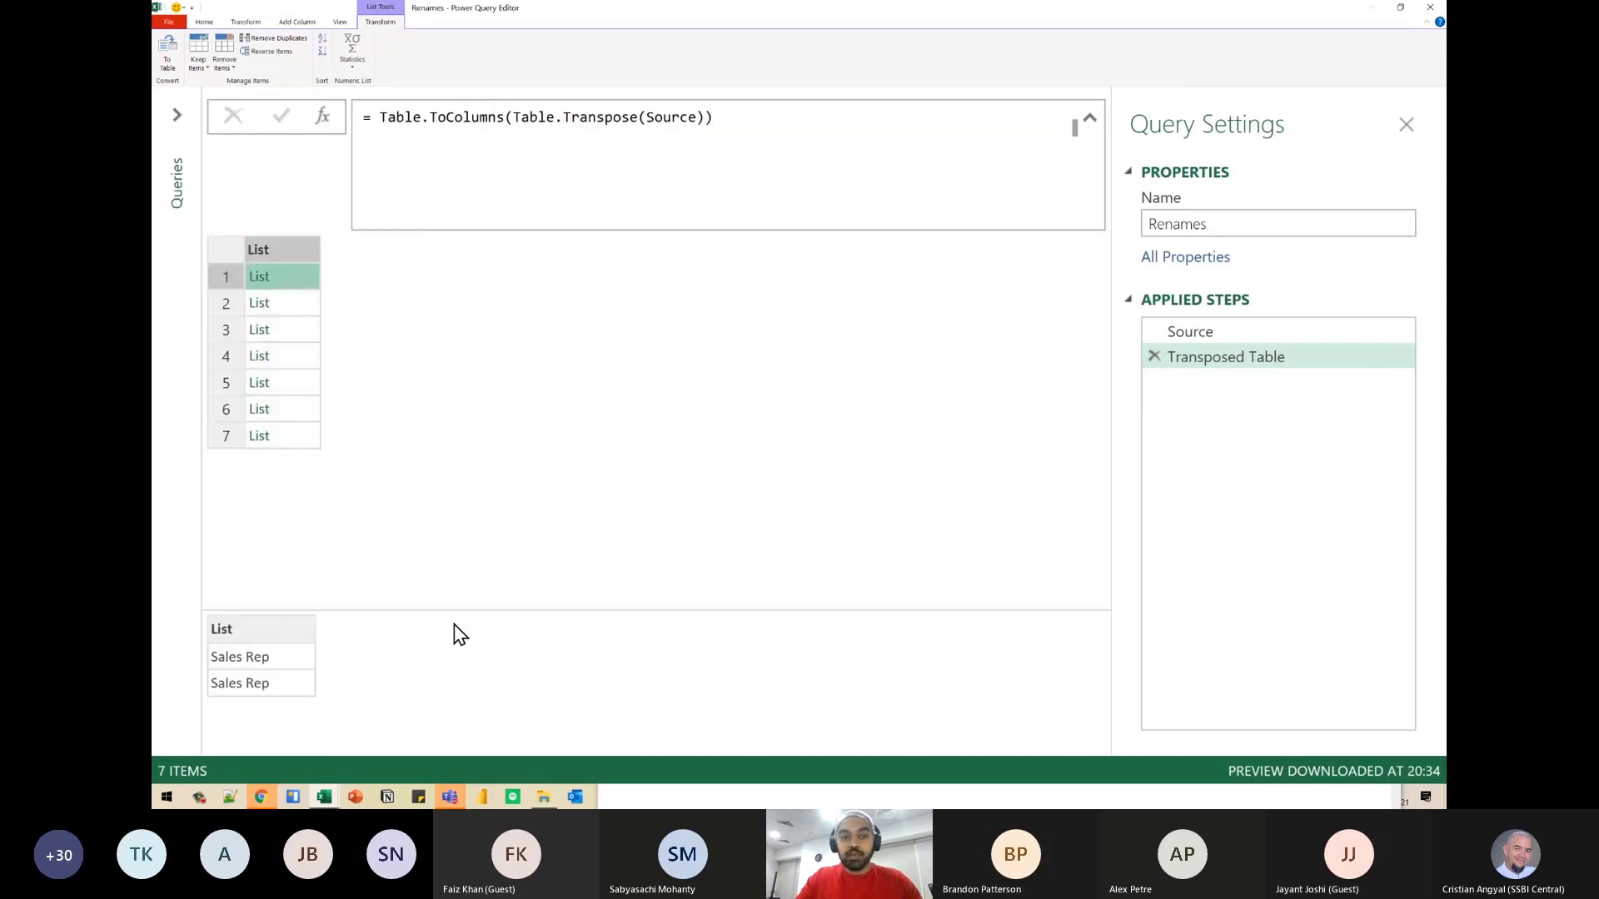
{"action": "left_click_drag", "start_coordinate": [422, 610], "coordinate": [426, 521]}
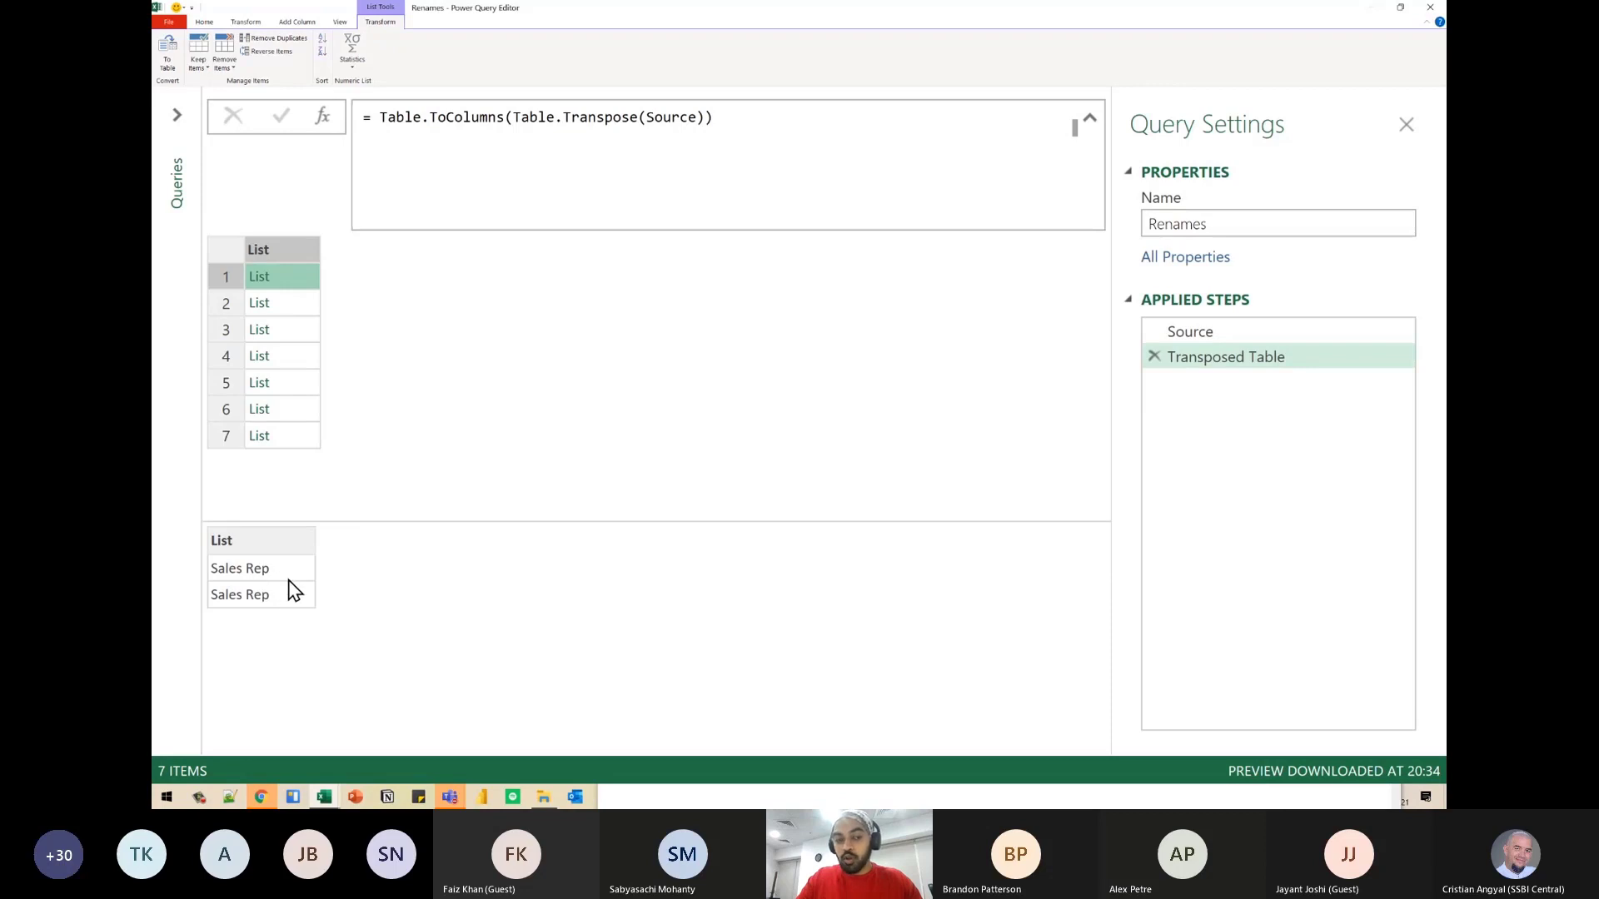
{"action": "left_click", "coordinate": [291, 331]}
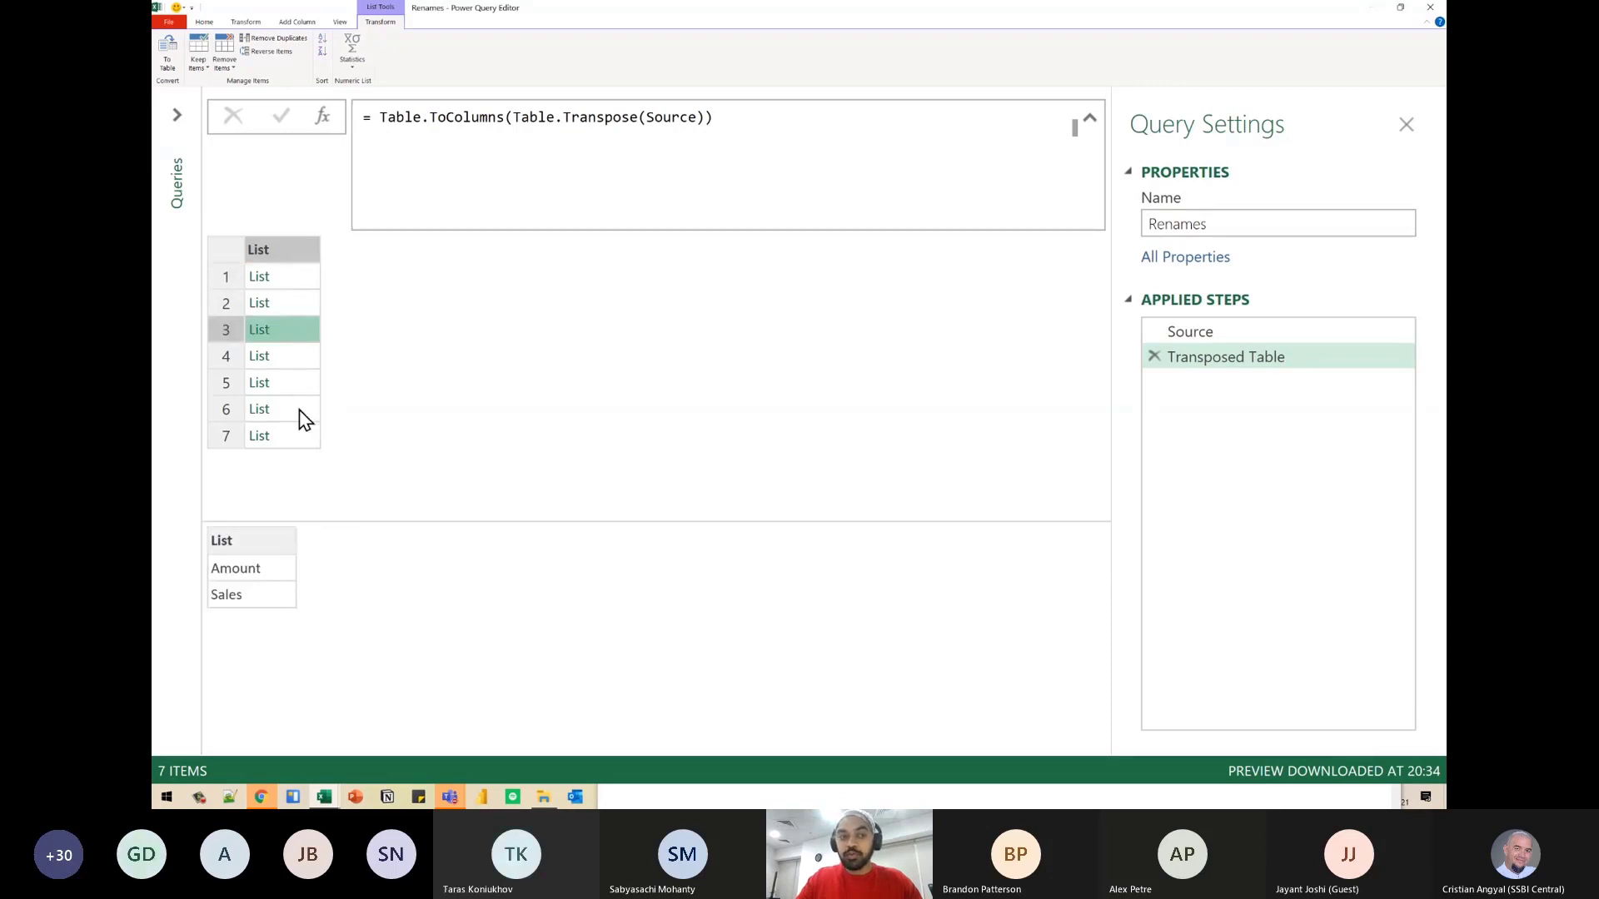
{"action": "left_click", "coordinate": [293, 357]}
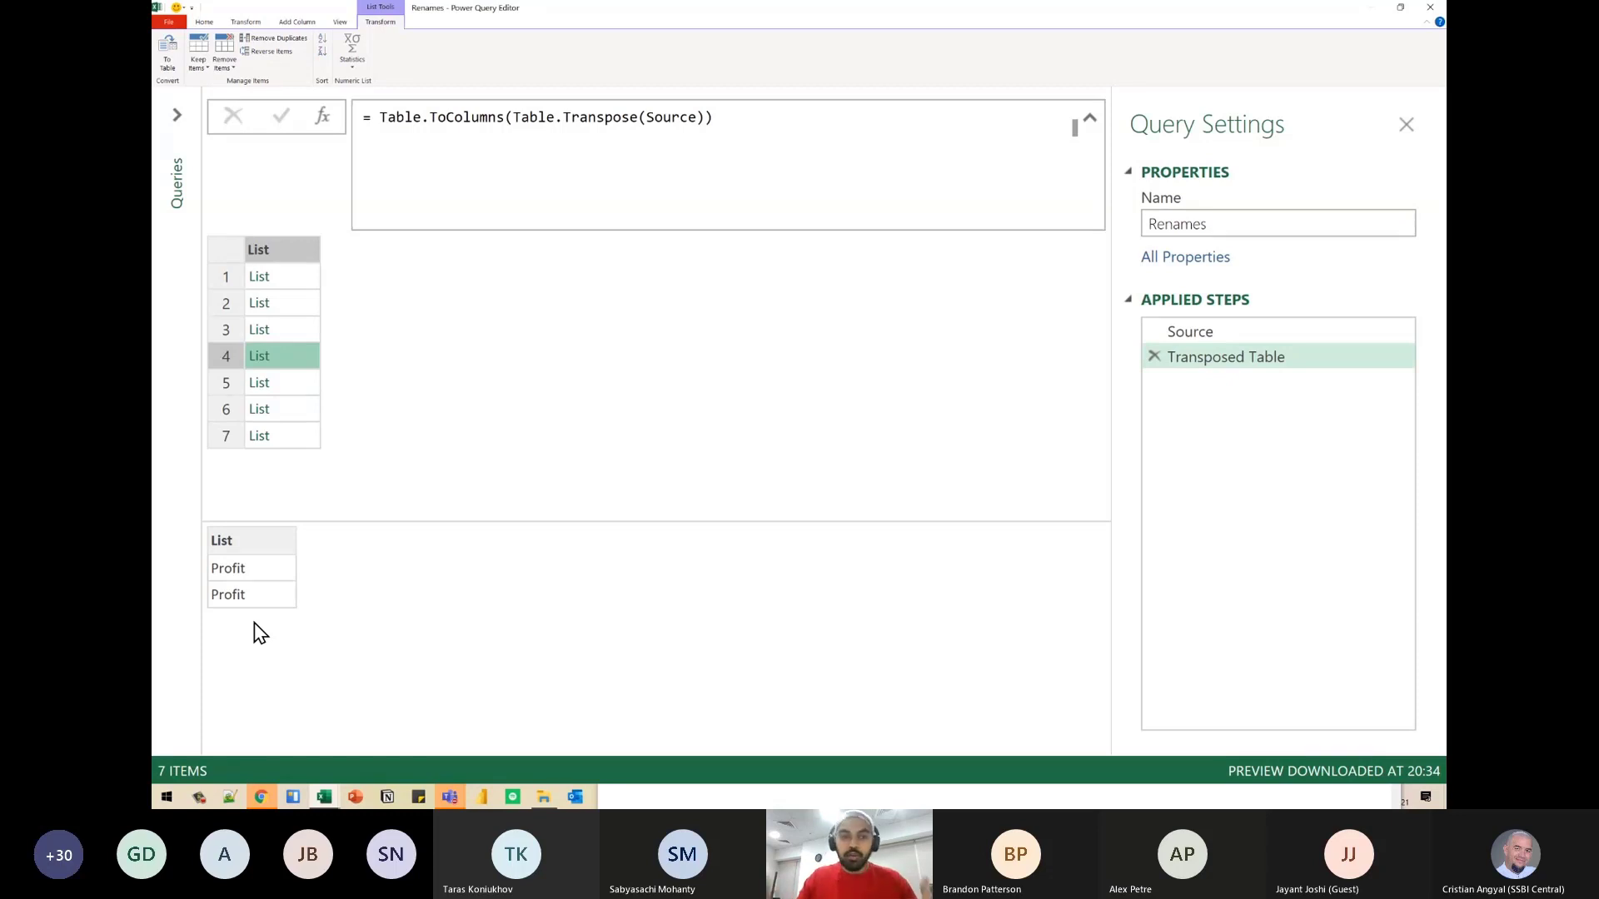
- Delete the hard-coded list of Client/Customer and Amount/Sales rename pairs from the Renamed Columns formula in the 2005Rename query
{"action": "left_click", "coordinate": [177, 178]}
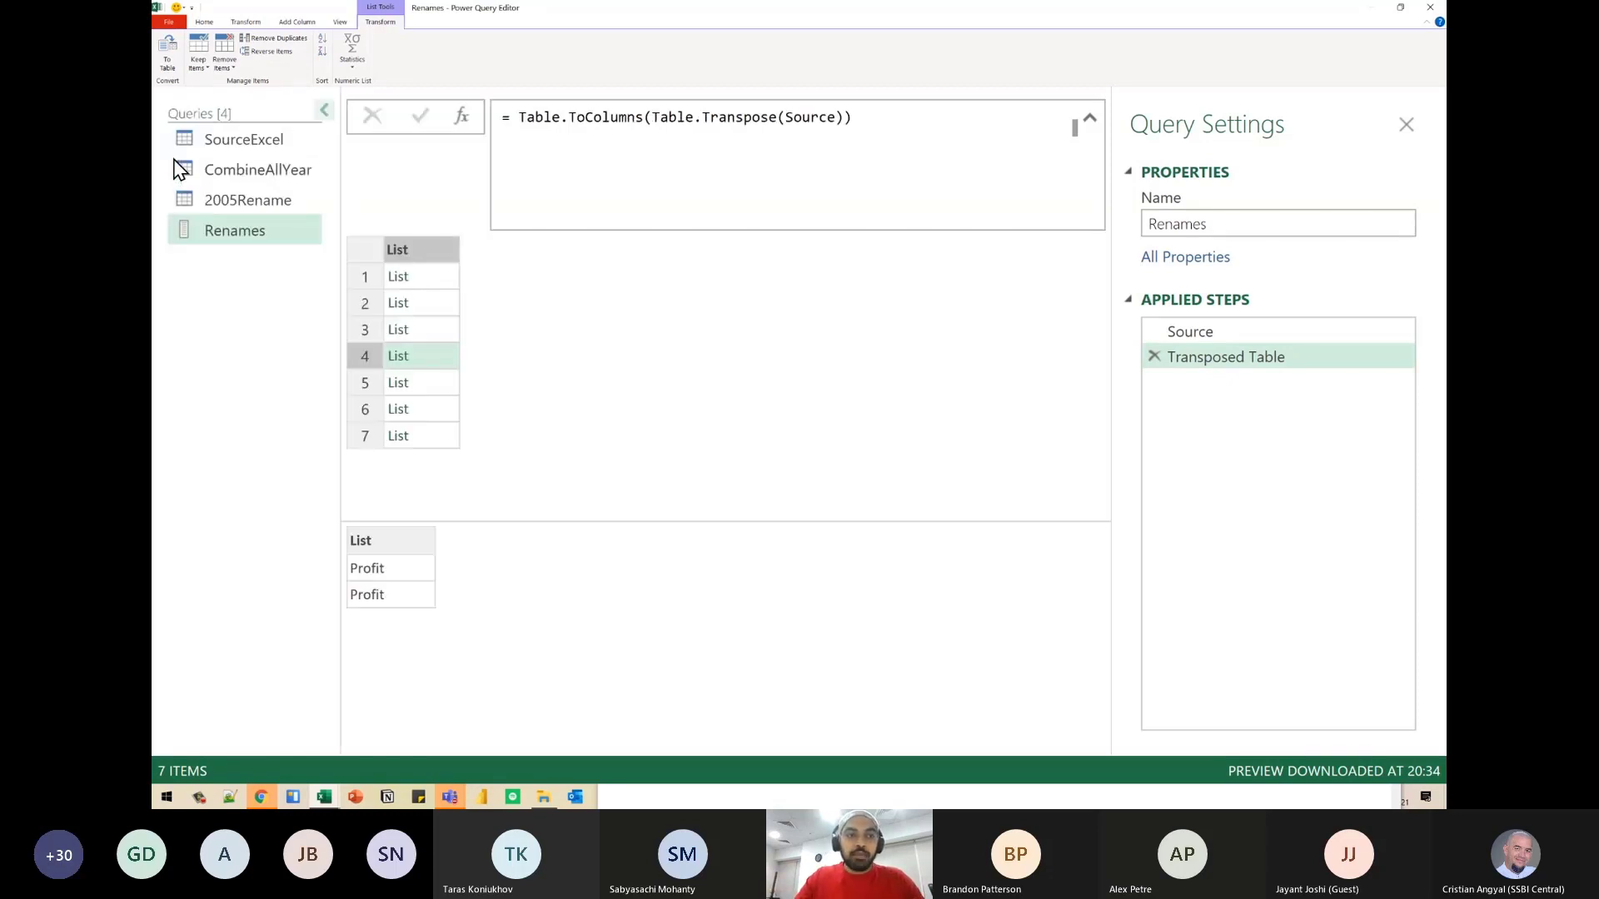
{"action": "left_click", "coordinate": [247, 208]}
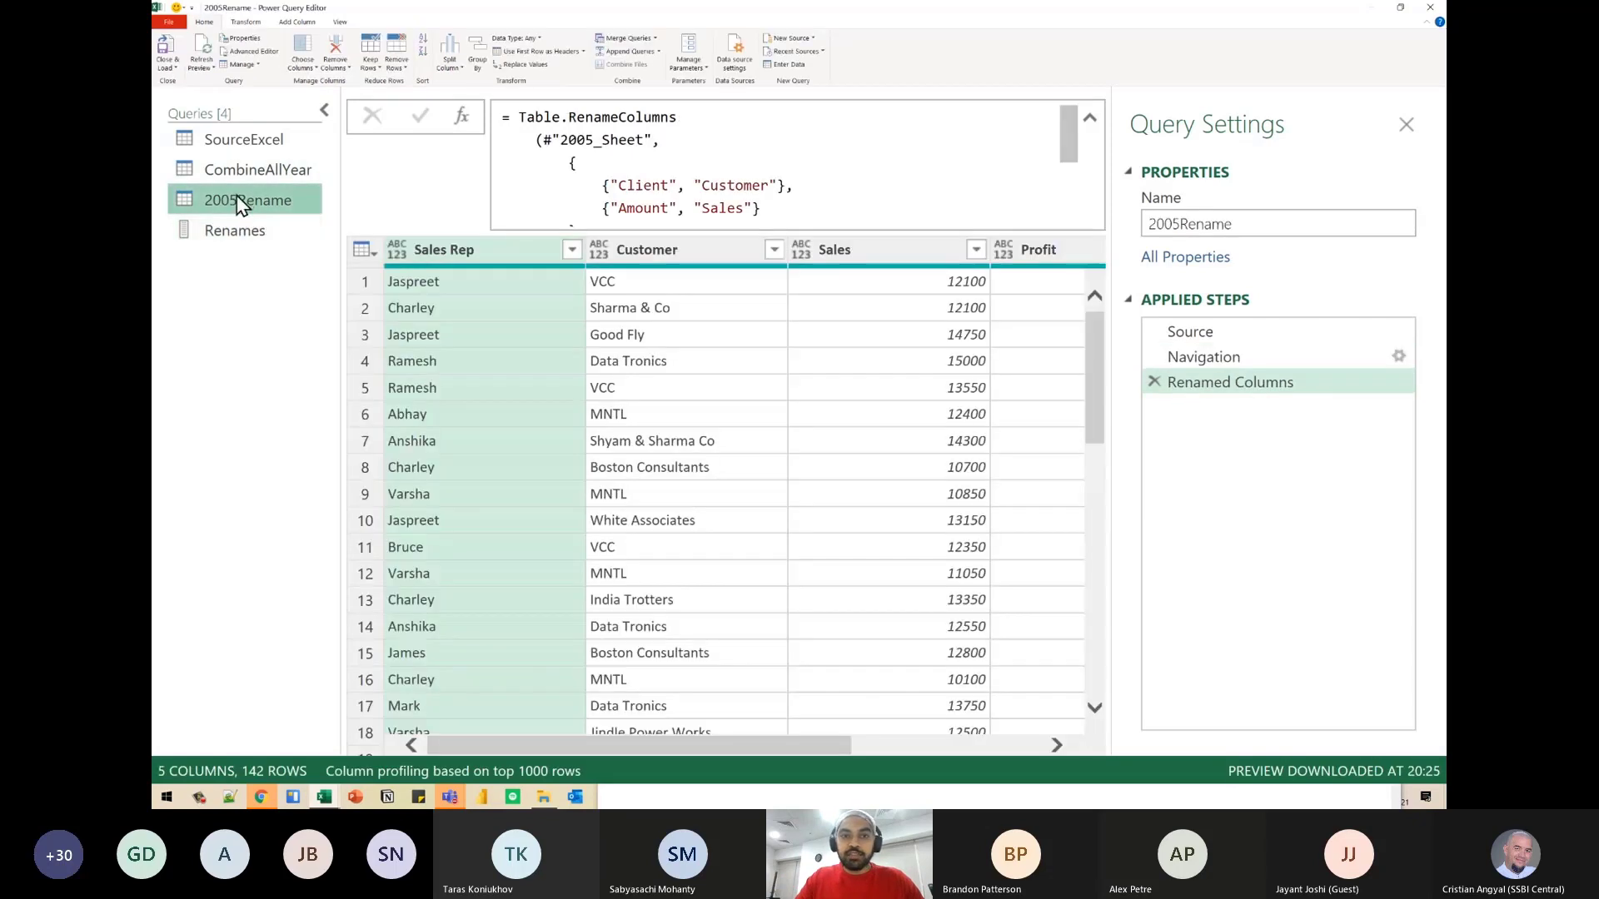
{"action": "scroll", "coordinate": [1072, 153], "scroll_direction": "down", "scroll_amount": 1}
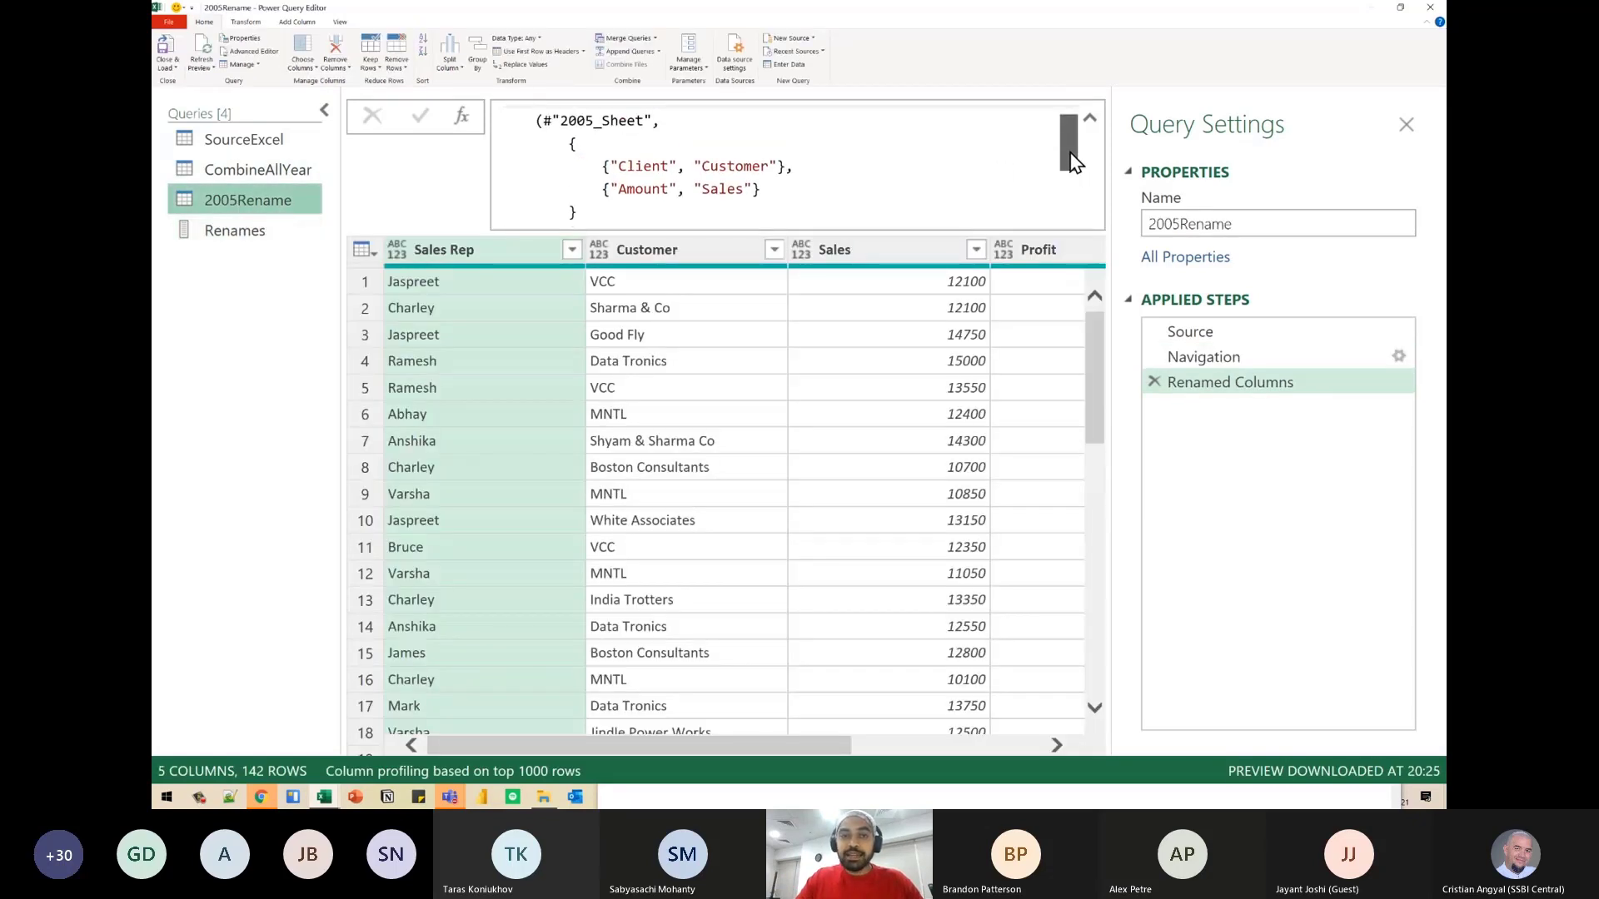
{"action": "left_click_drag", "start_coordinate": [570, 145], "coordinate": [612, 215]}
{"action": "left_click", "coordinate": [610, 166]}
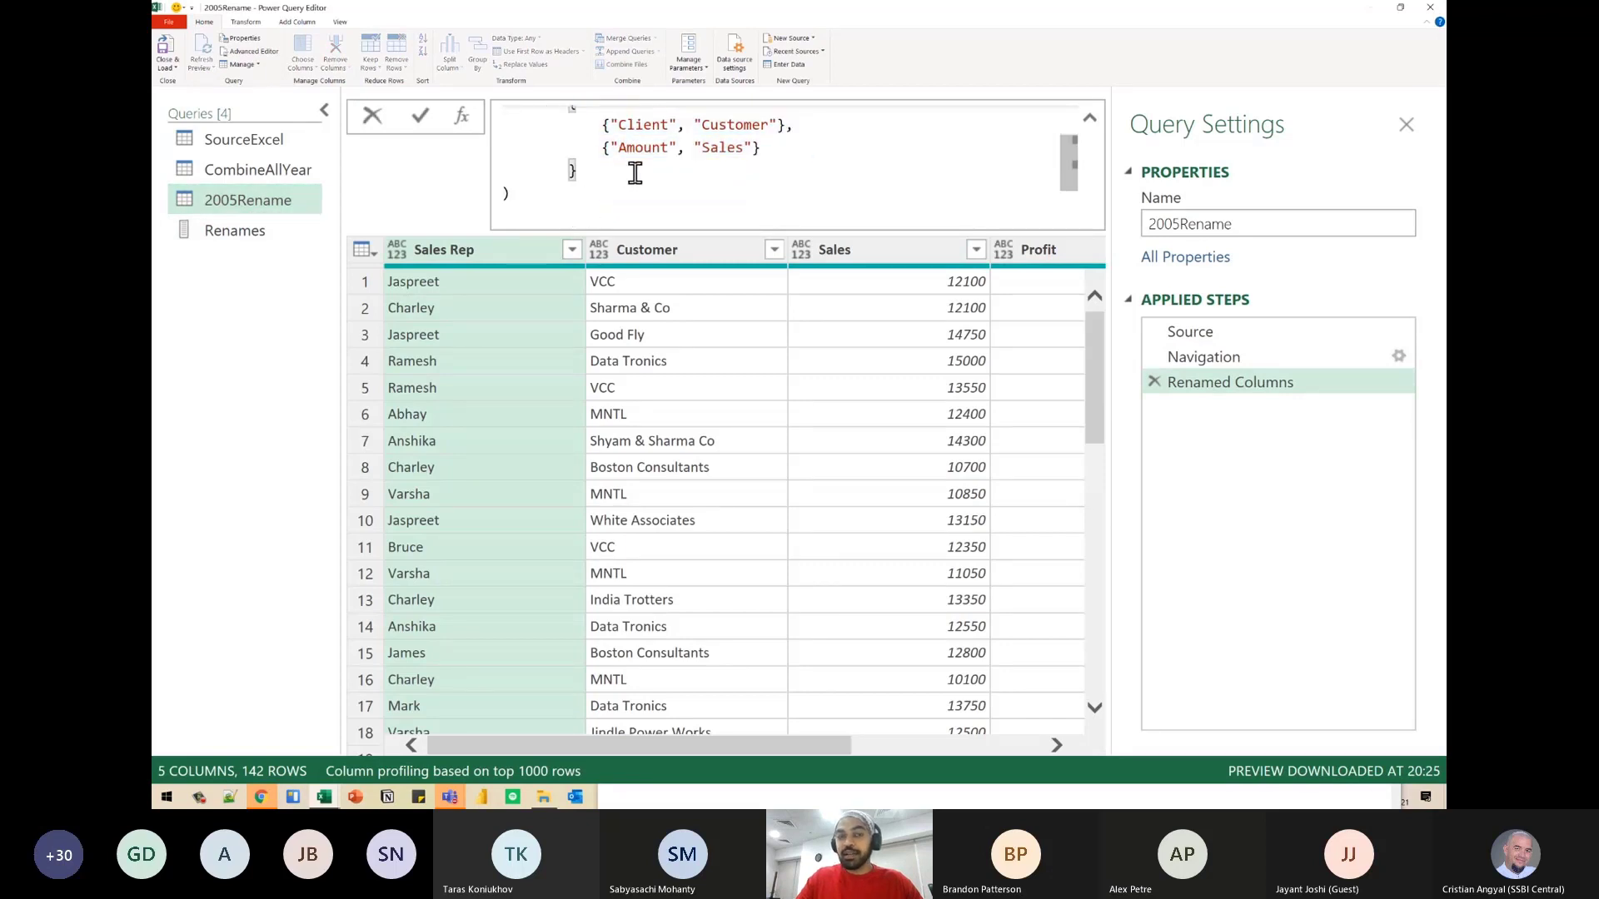
{"action": "key", "text": "shift+Up"}
{"action": "key", "text": "shift+Up"}
{"action": "key", "text": "shift+Up"}
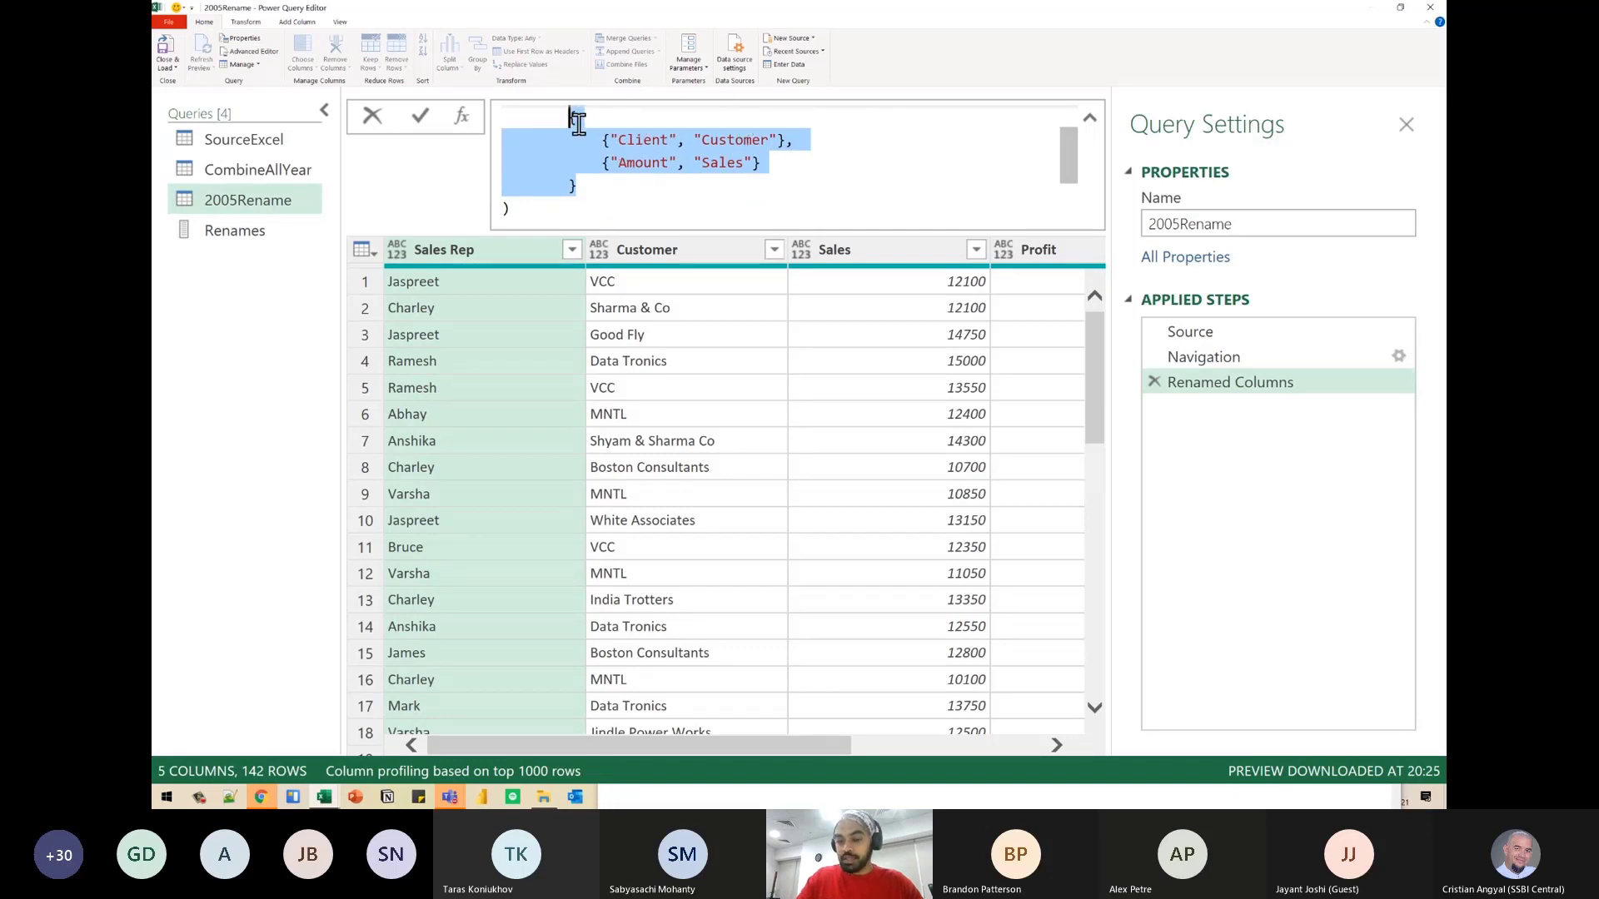
{"action": "key", "text": "BackSpace"}
{"action": "scroll", "coordinate": [575, 124], "scroll_direction": "up", "scroll_amount": 2}
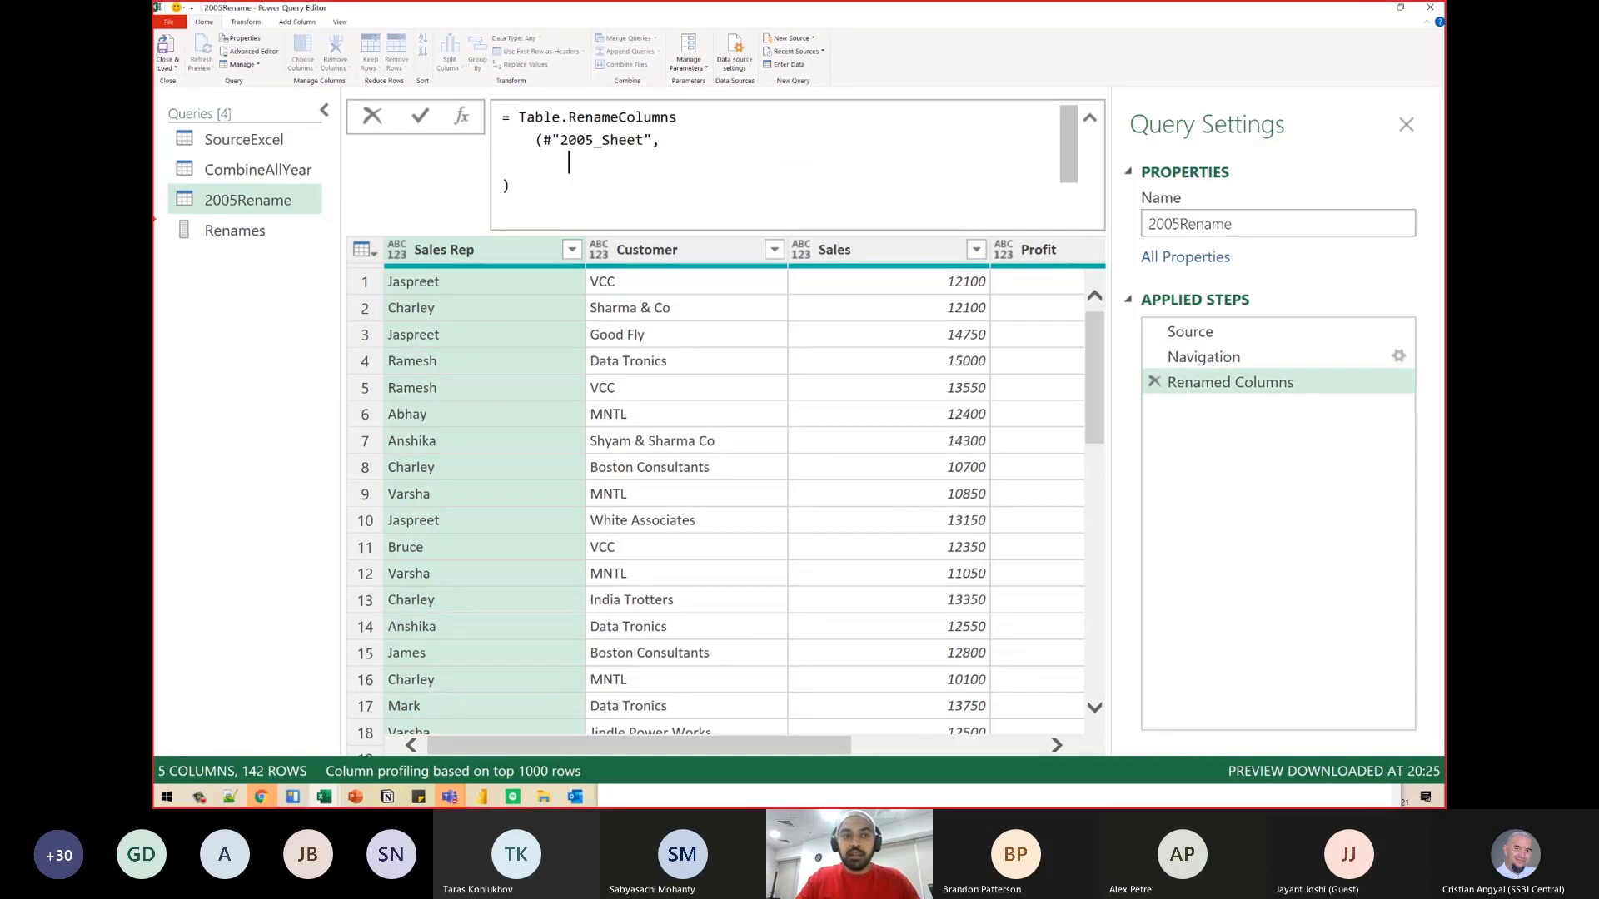
- Annotate the Renames query with a box and an arrow into the empty rename argument of the formula, and clear the drawing
{"action": "left_click_drag", "start_coordinate": [166, 213], "coordinate": [274, 255]}
{"action": "mouse_move", "coordinate": [272, 244]}
{"action": "left_mouse_down"}
{"action": "mouse_move", "coordinate": [322, 255]}
{"action": "mouse_move", "coordinate": [551, 199]}
{"action": "left_mouse_up"}
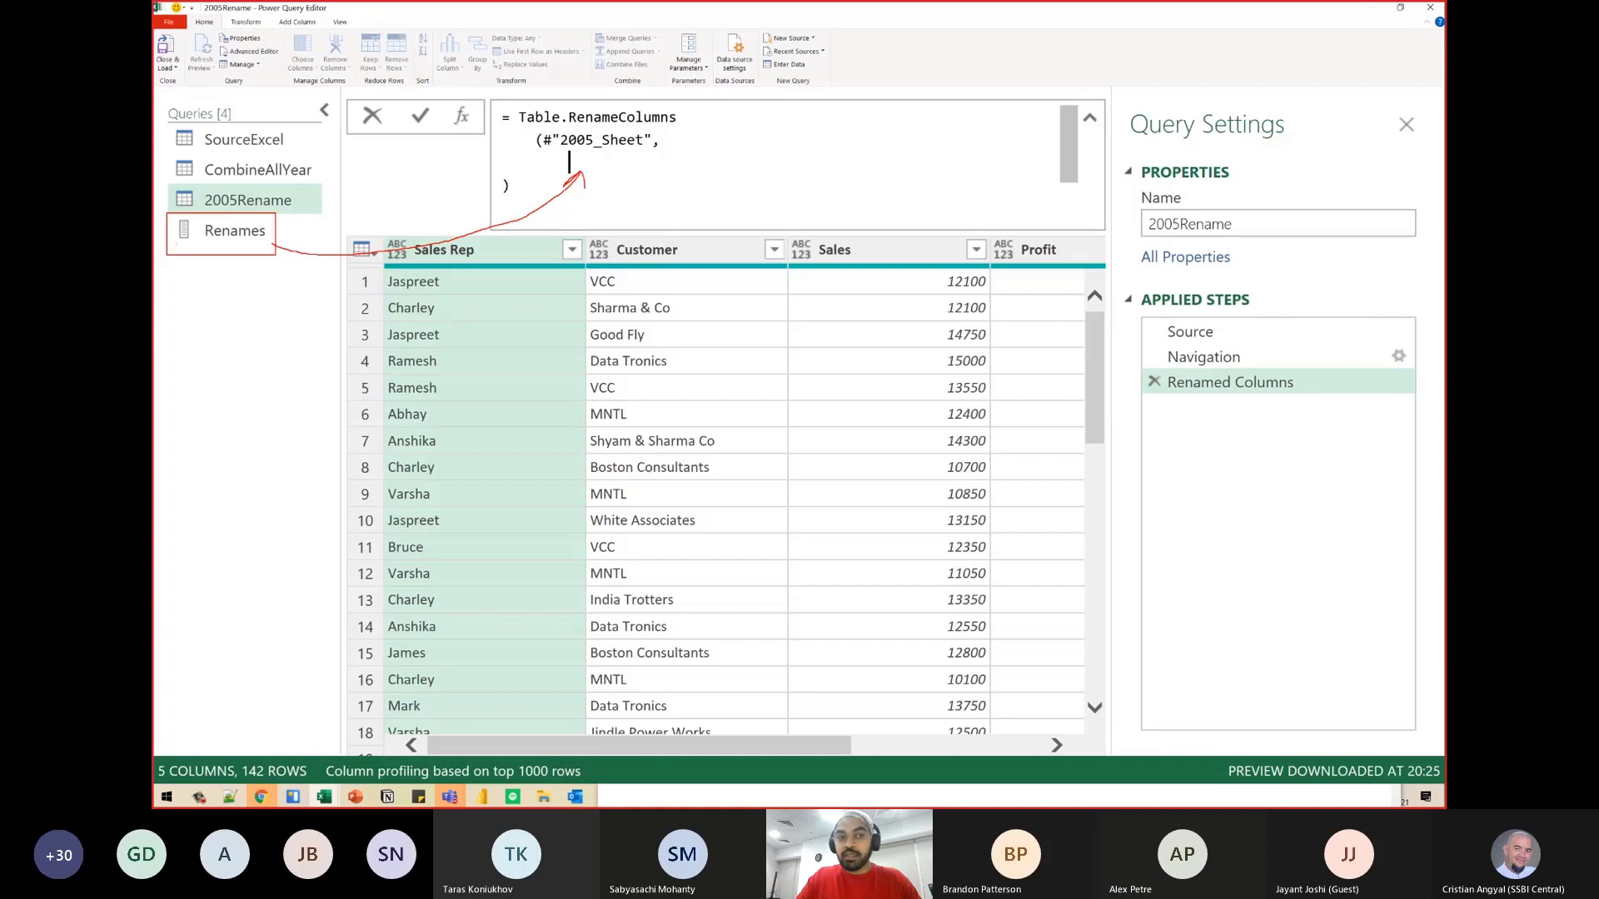
{"action": "left_click_drag", "start_coordinate": [218, 247], "coordinate": [214, 316]}
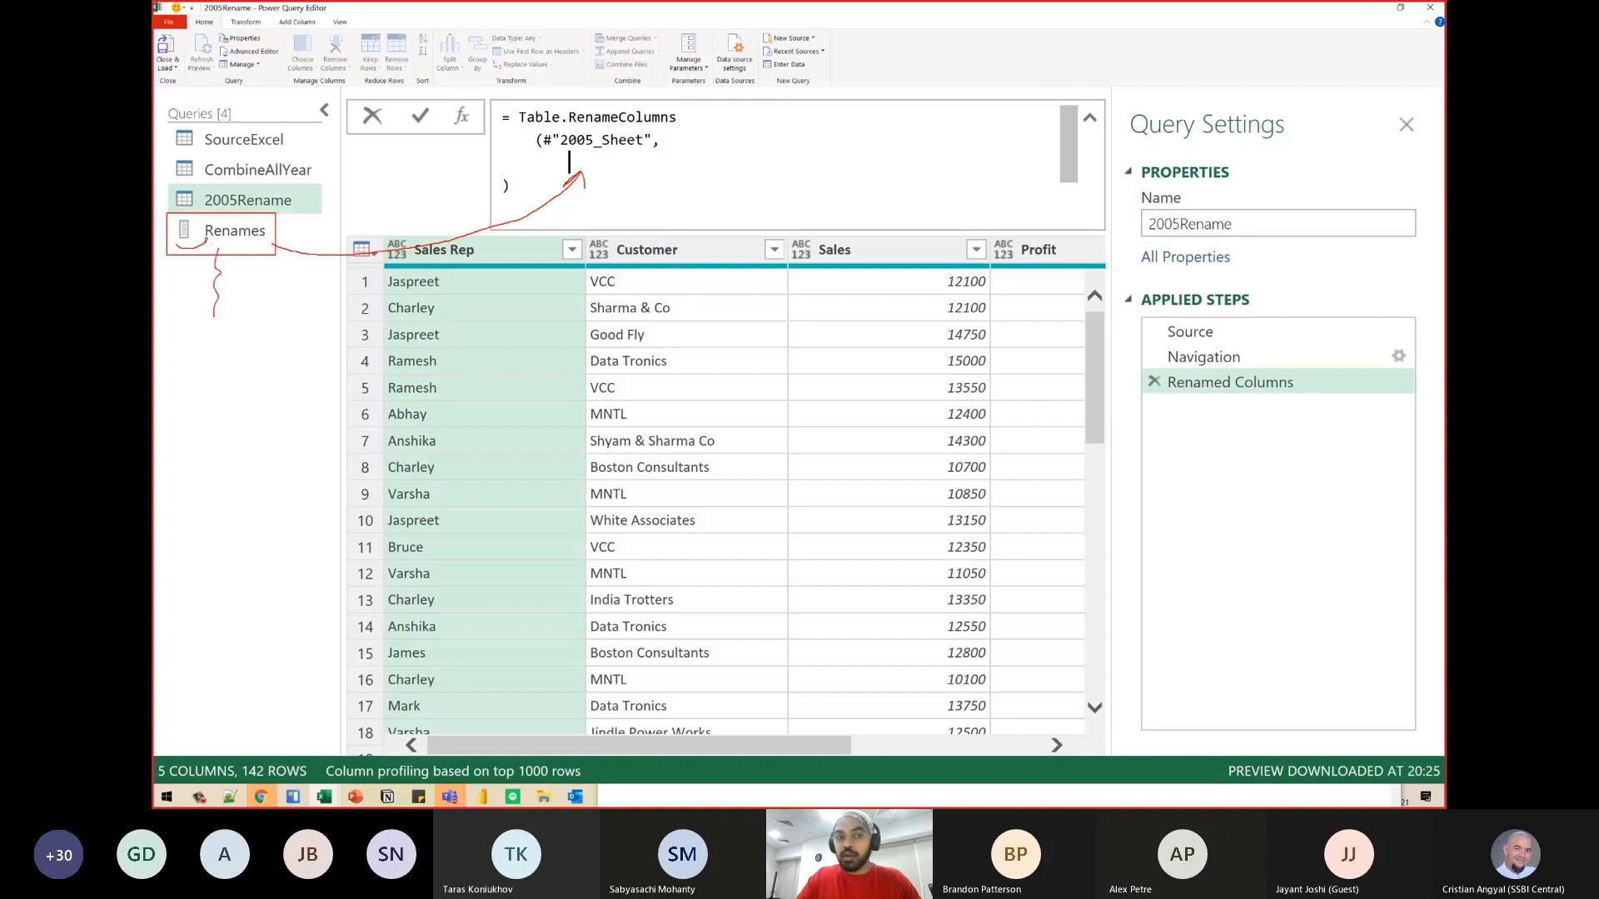
{"action": "key", "text": "Escape"}
- Enter Renames as the second argument of Table.RenameColumns in the 2005Rename query and apply the formula
{"action": "left_click", "coordinate": [586, 159]}
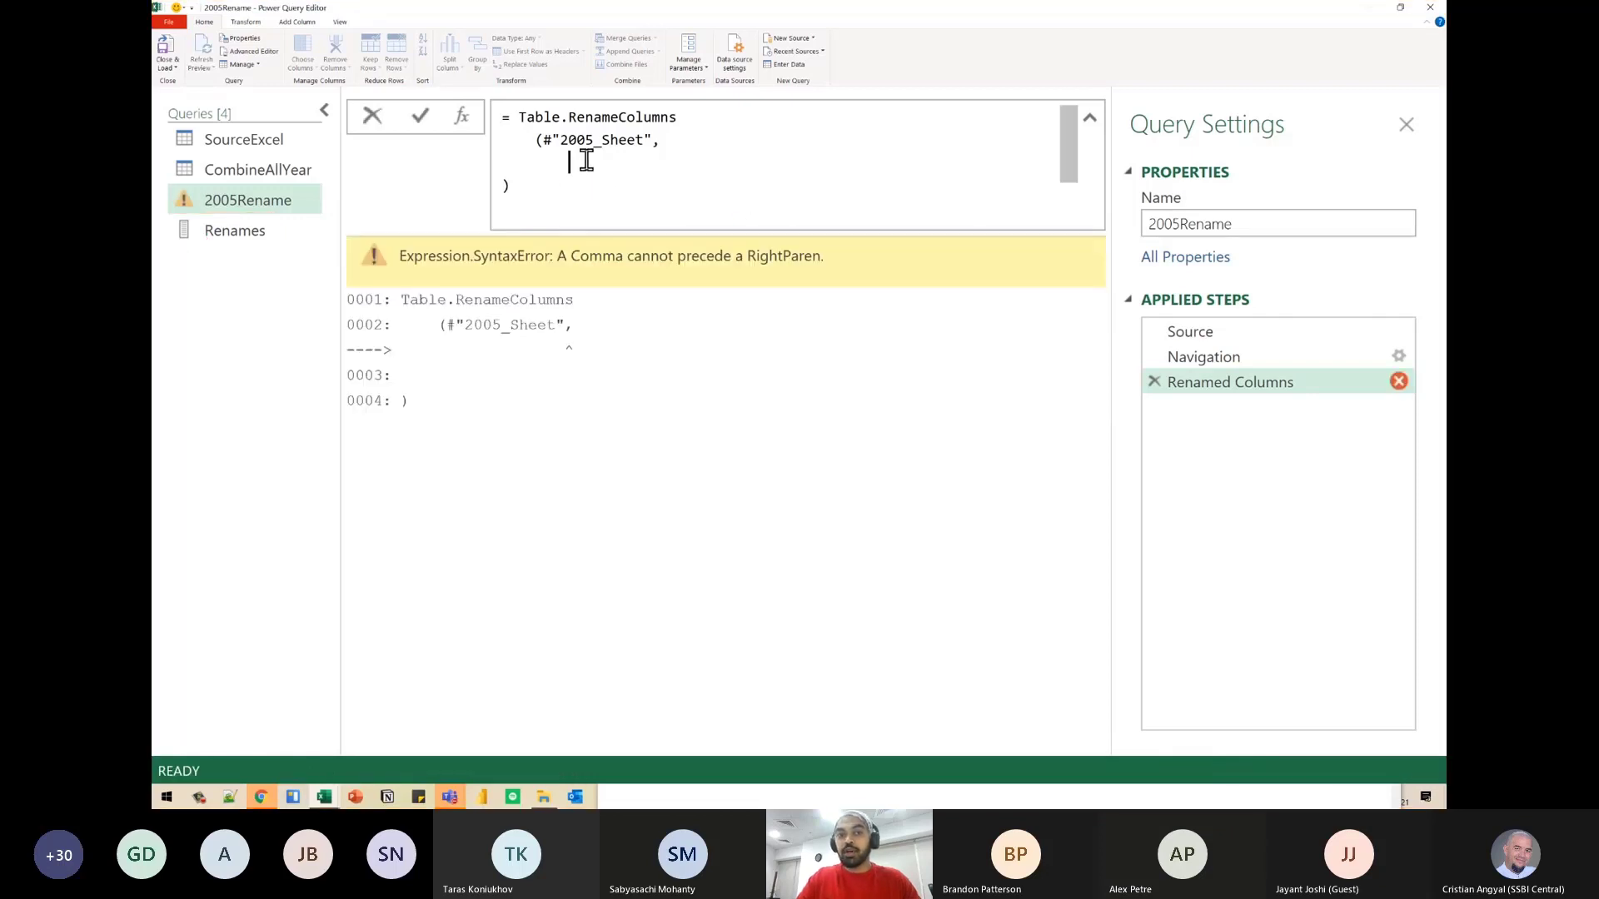
{"action": "type", "text": "Ren"}
{"action": "key", "text": "Tab"}
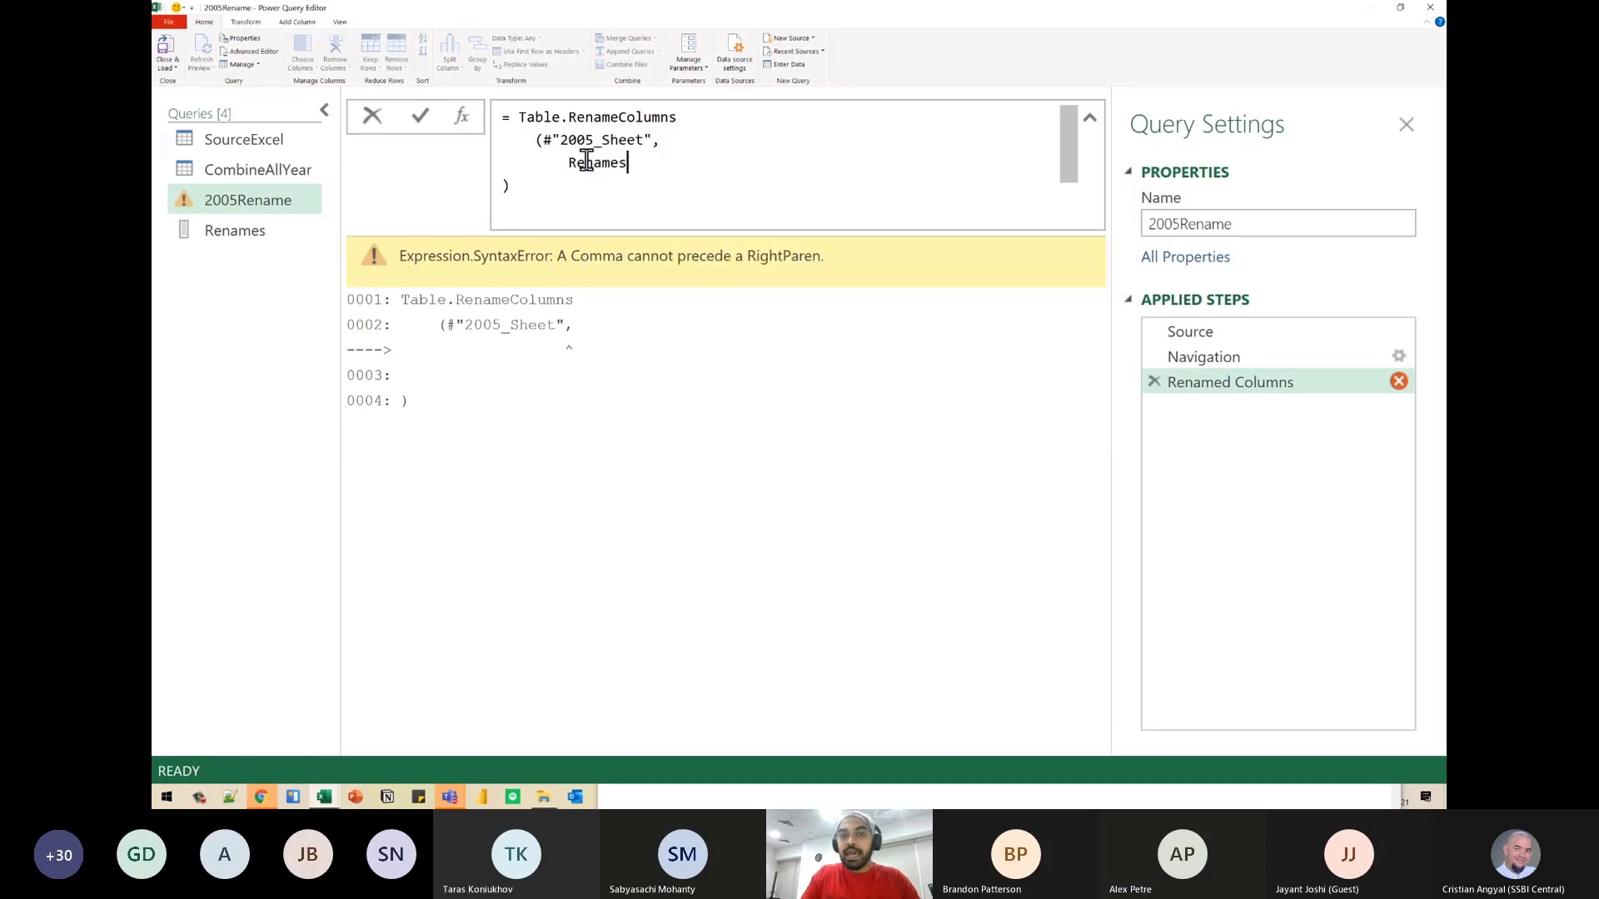
{"action": "key", "text": "Return"}
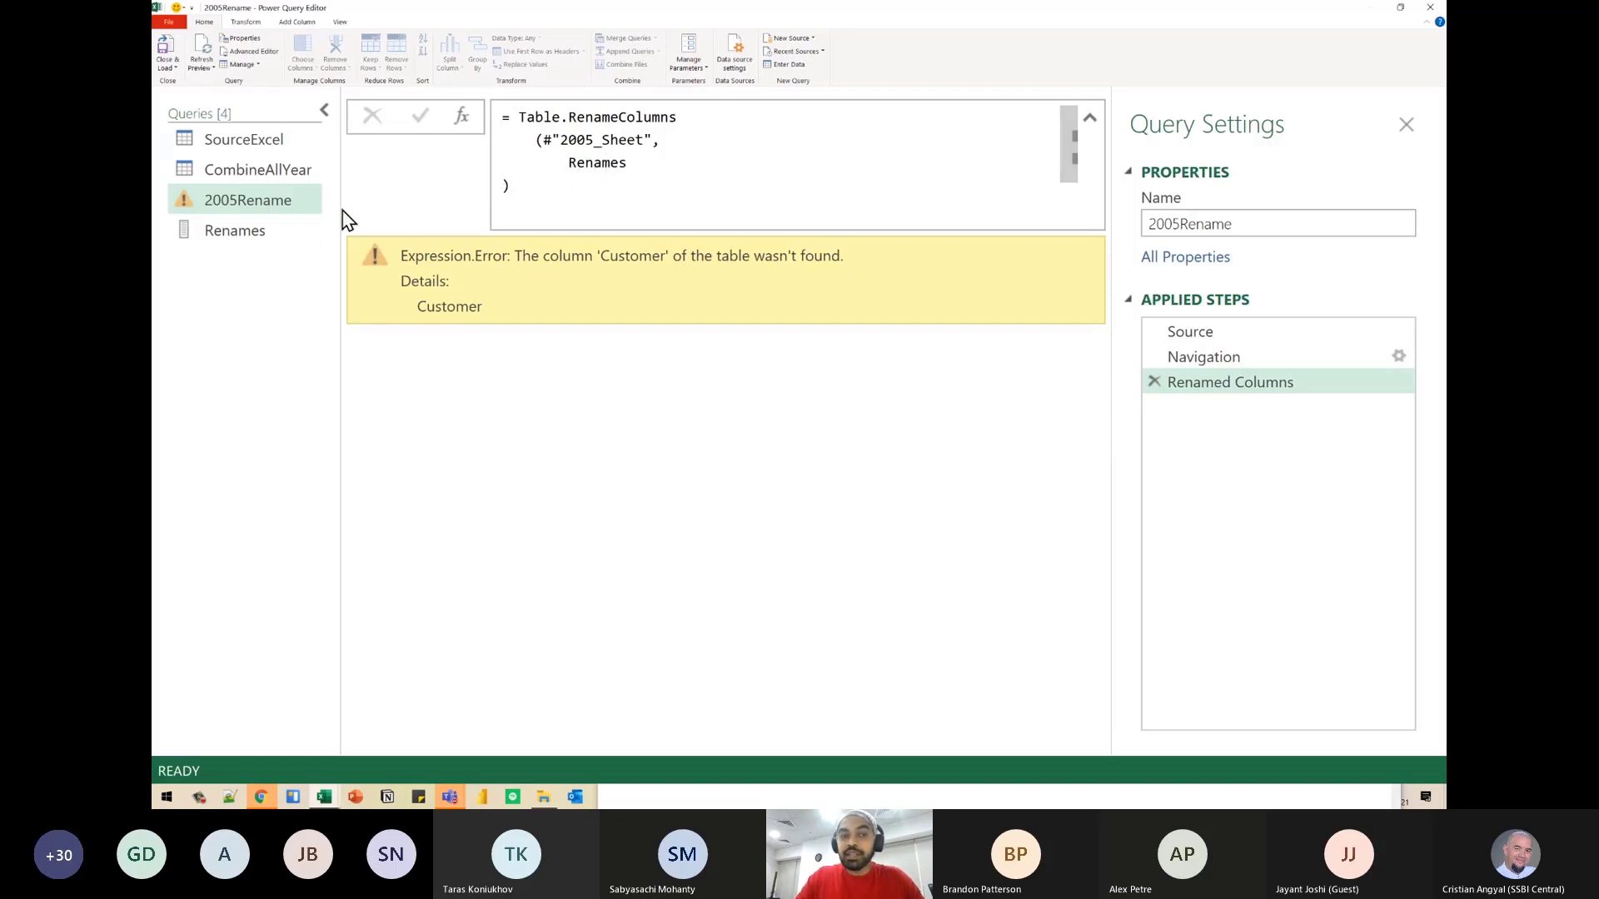
- Check the Renames query's list of lists, and circle the Customer column name in the 2005Rename query's error message
{"action": "left_click", "coordinate": [282, 242]}
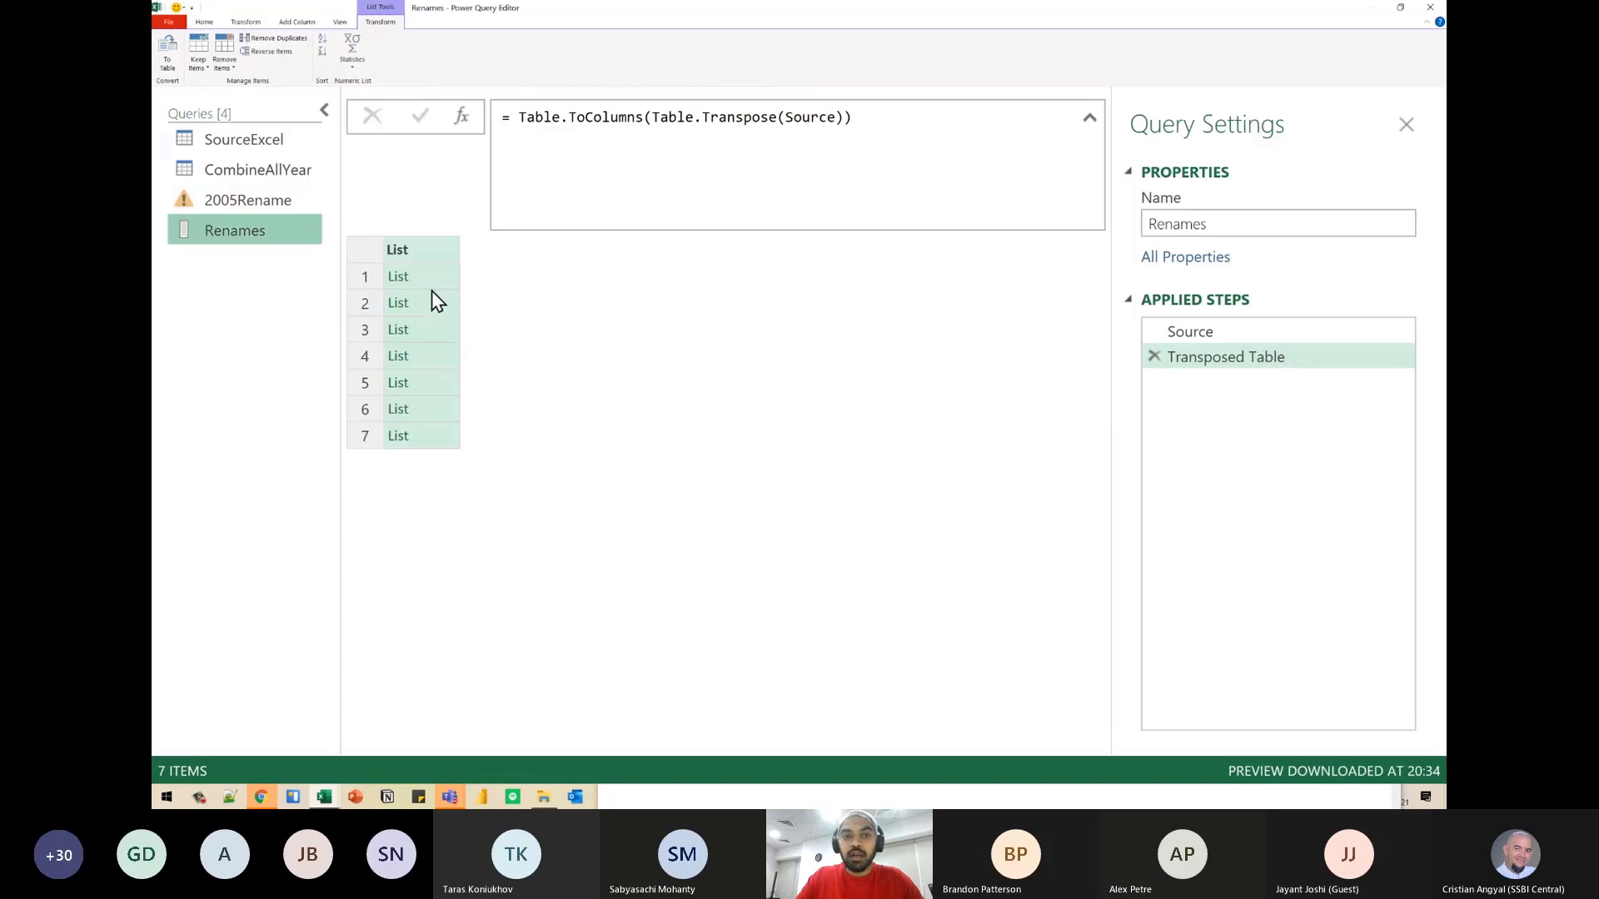
{"action": "left_click", "coordinate": [237, 200]}
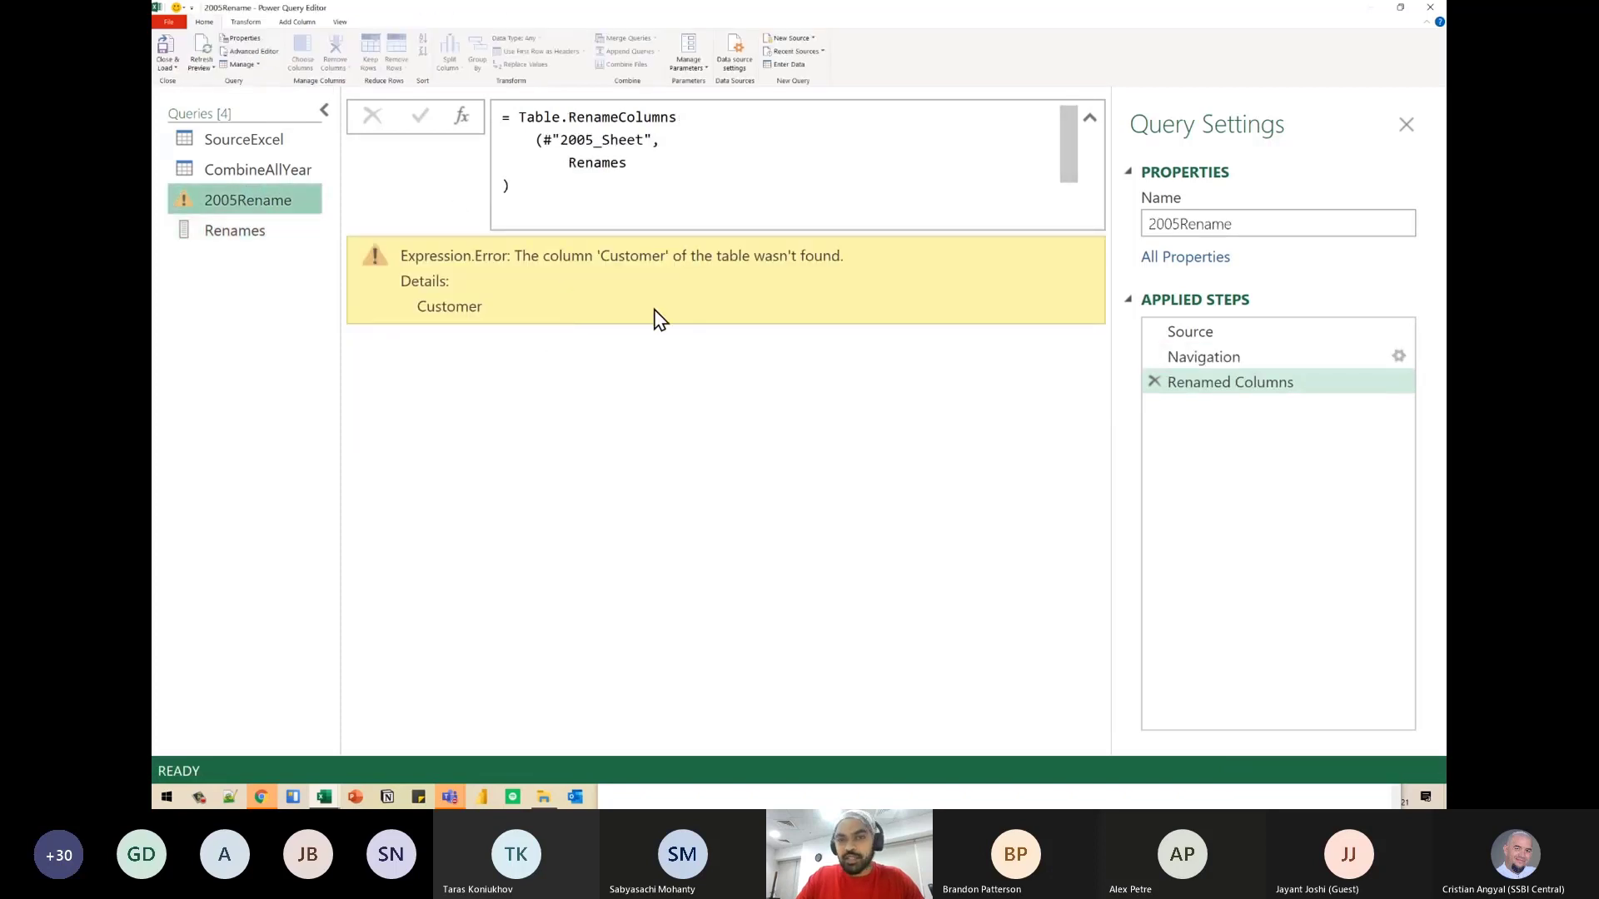
{"action": "key", "text": "ctrl+2"}
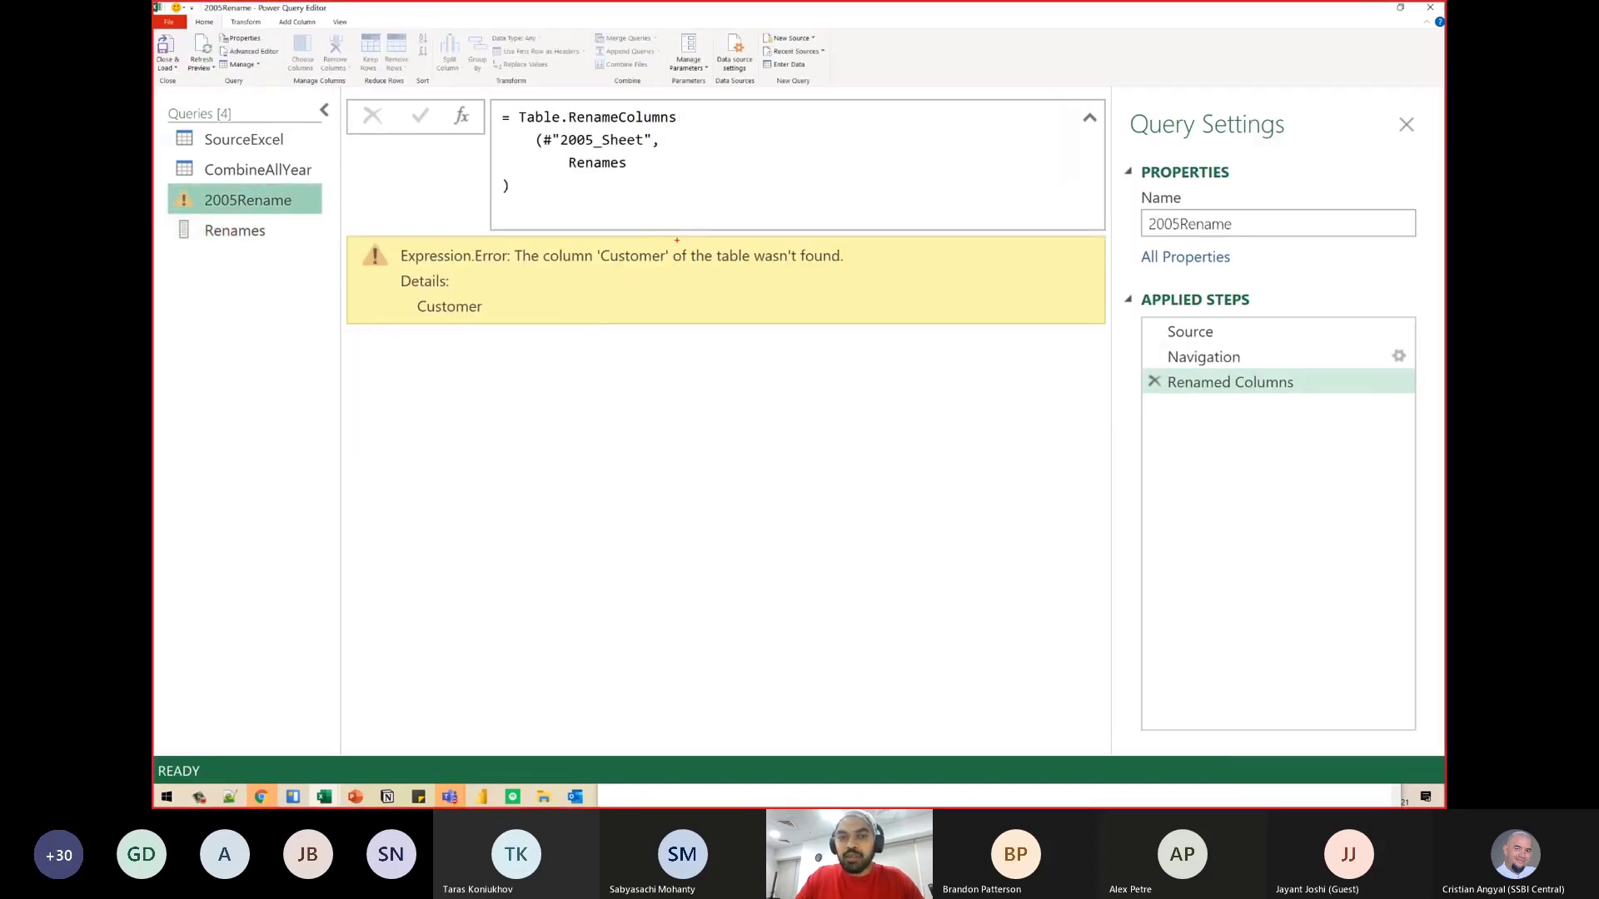
{"action": "mouse_move", "coordinate": [676, 241]}
{"action": "left_mouse_down"}
{"action": "mouse_move", "coordinate": [589, 231]}
{"action": "mouse_move", "coordinate": [675, 288]}
{"action": "mouse_move", "coordinate": [686, 237]}
{"action": "left_mouse_up"}
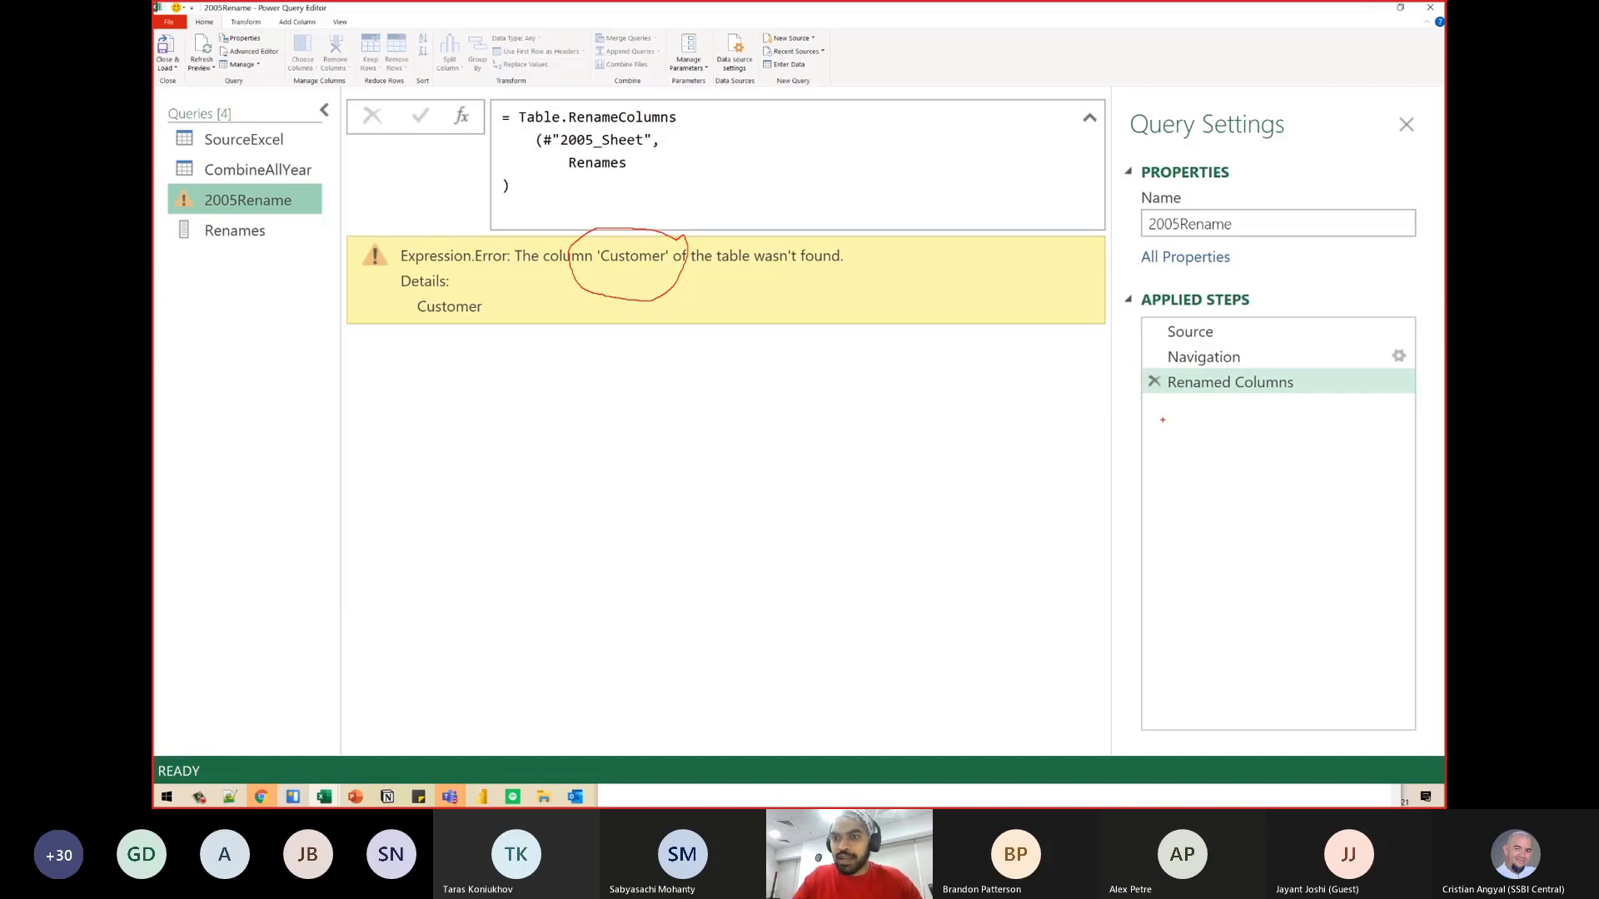
- Compare the Client column header in the 2005Rename query's Navigation step with the sixth inner list of the Renames query
{"action": "left_click", "coordinate": [1203, 357]}
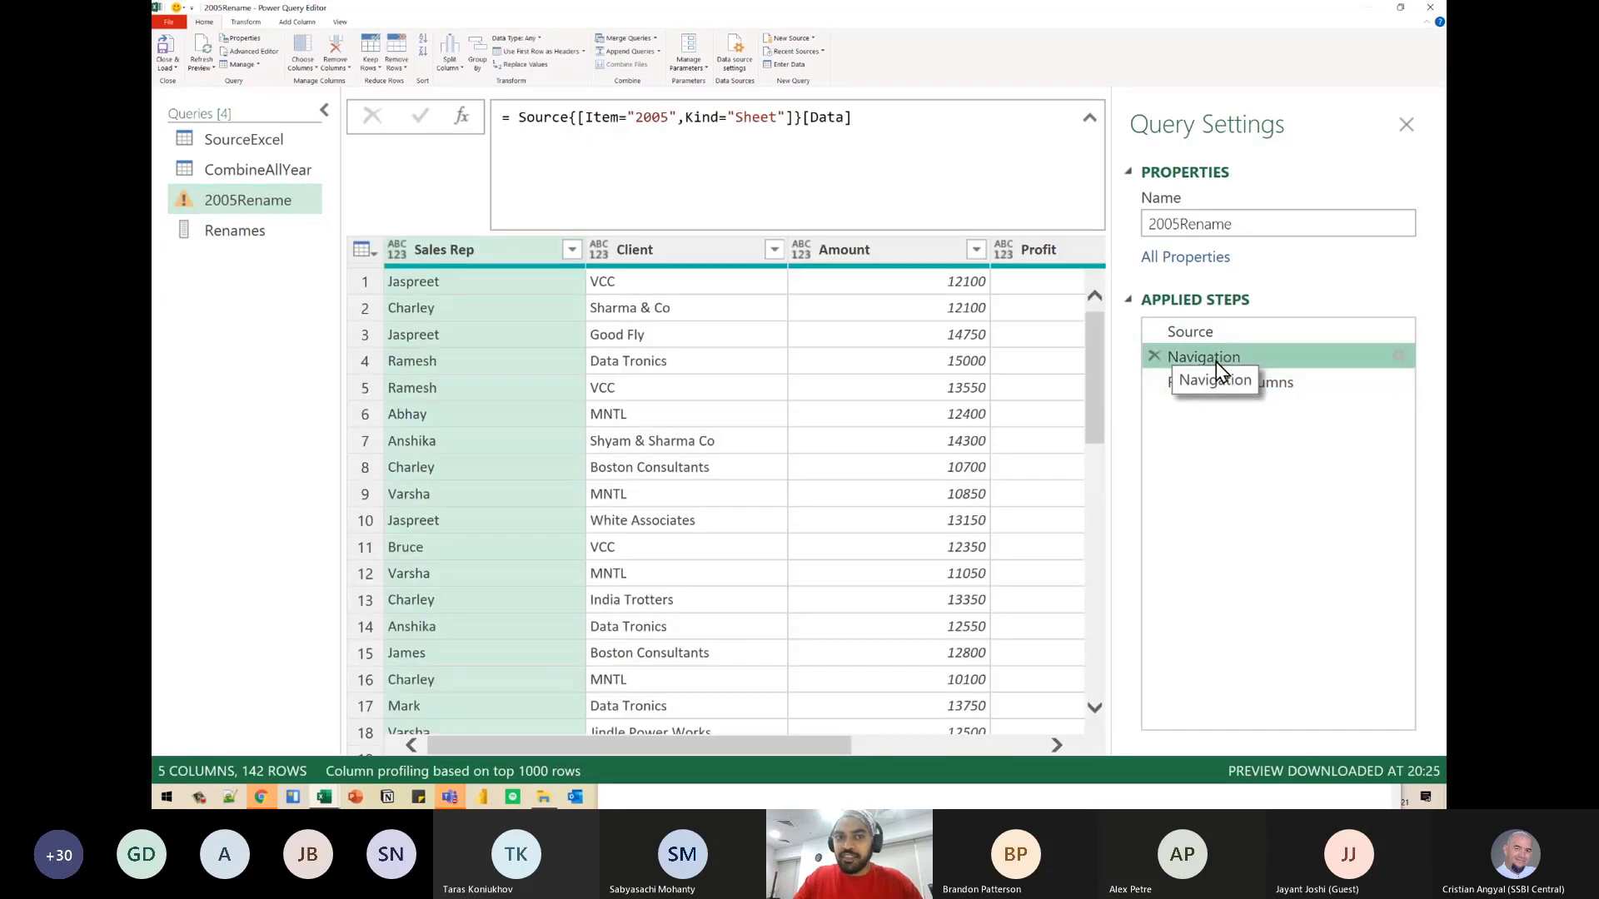
{"action": "left_click", "coordinate": [674, 249]}
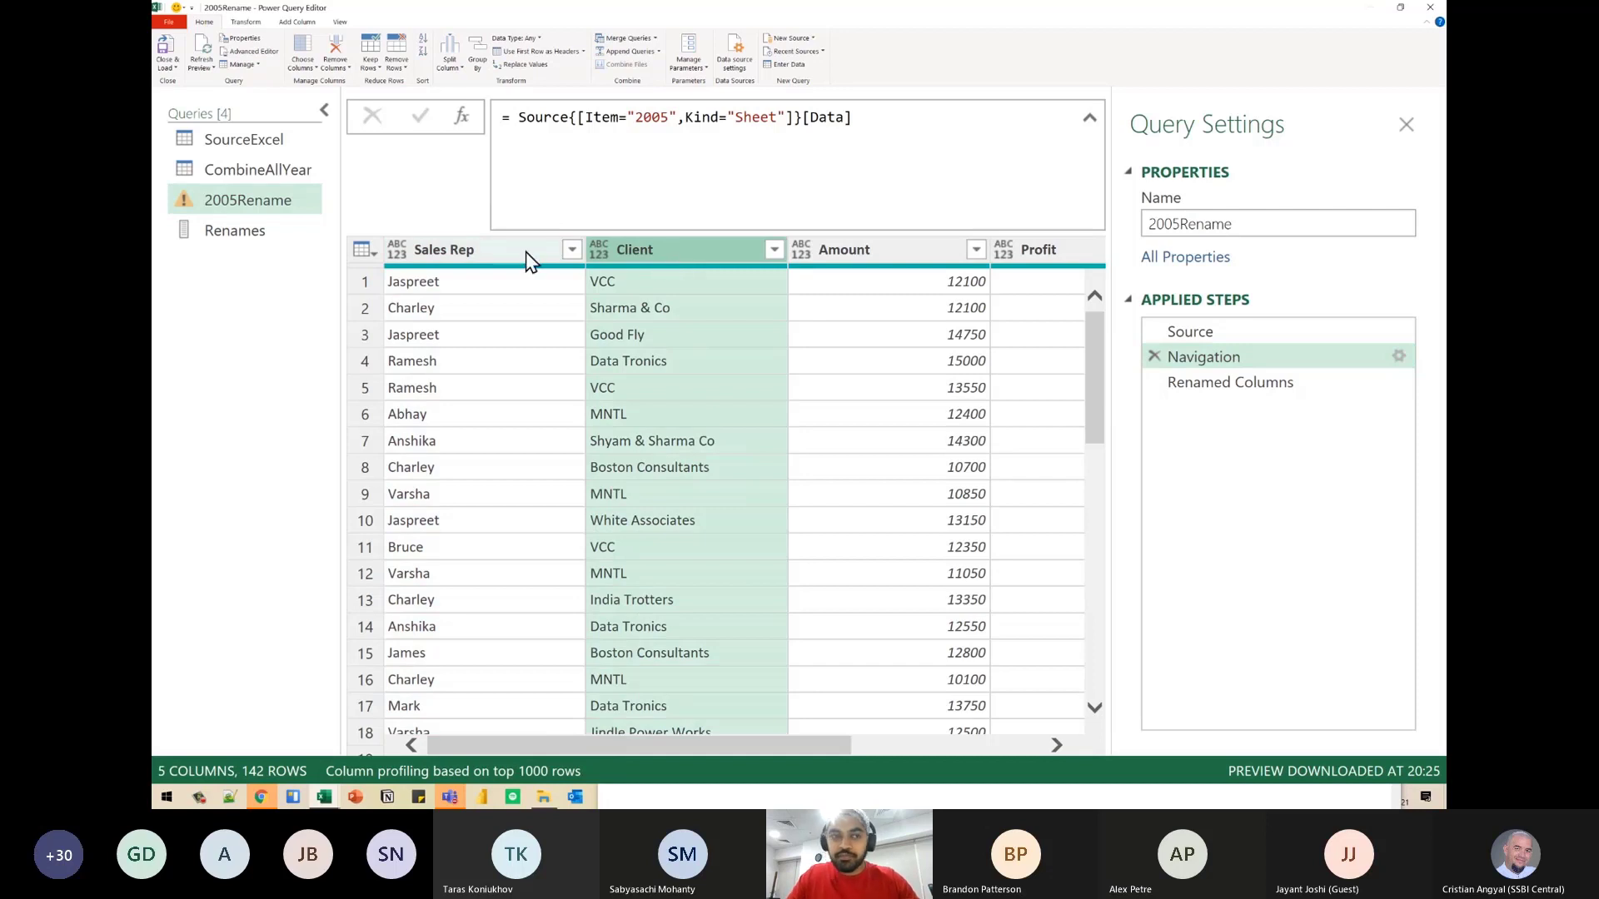
{"action": "left_click", "coordinate": [226, 233]}
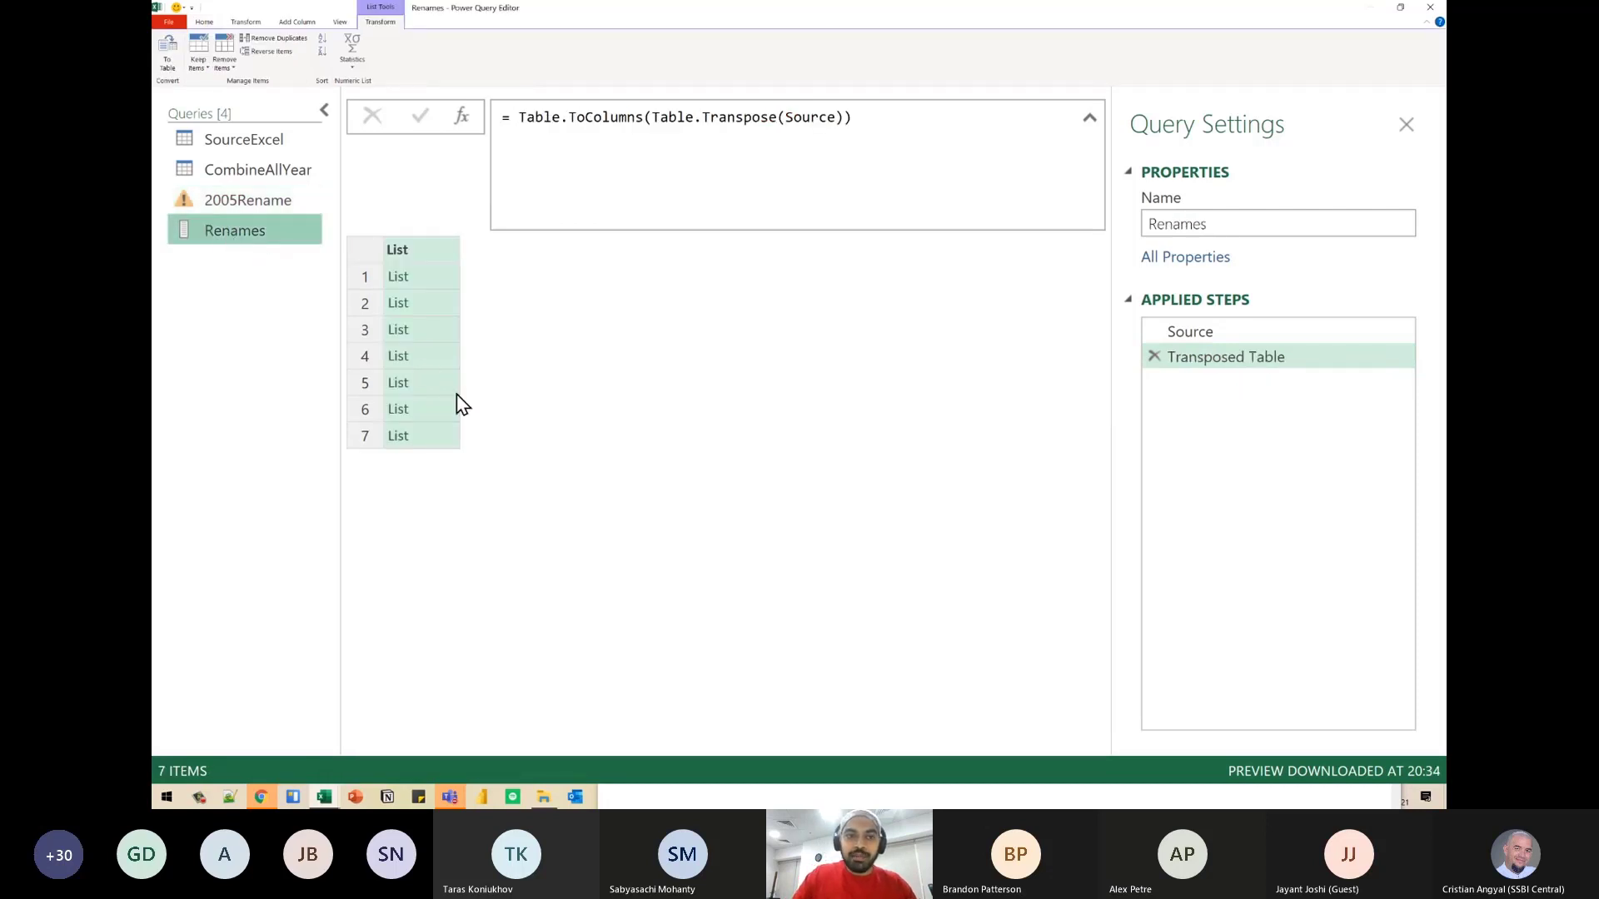
{"action": "left_click", "coordinate": [430, 414]}
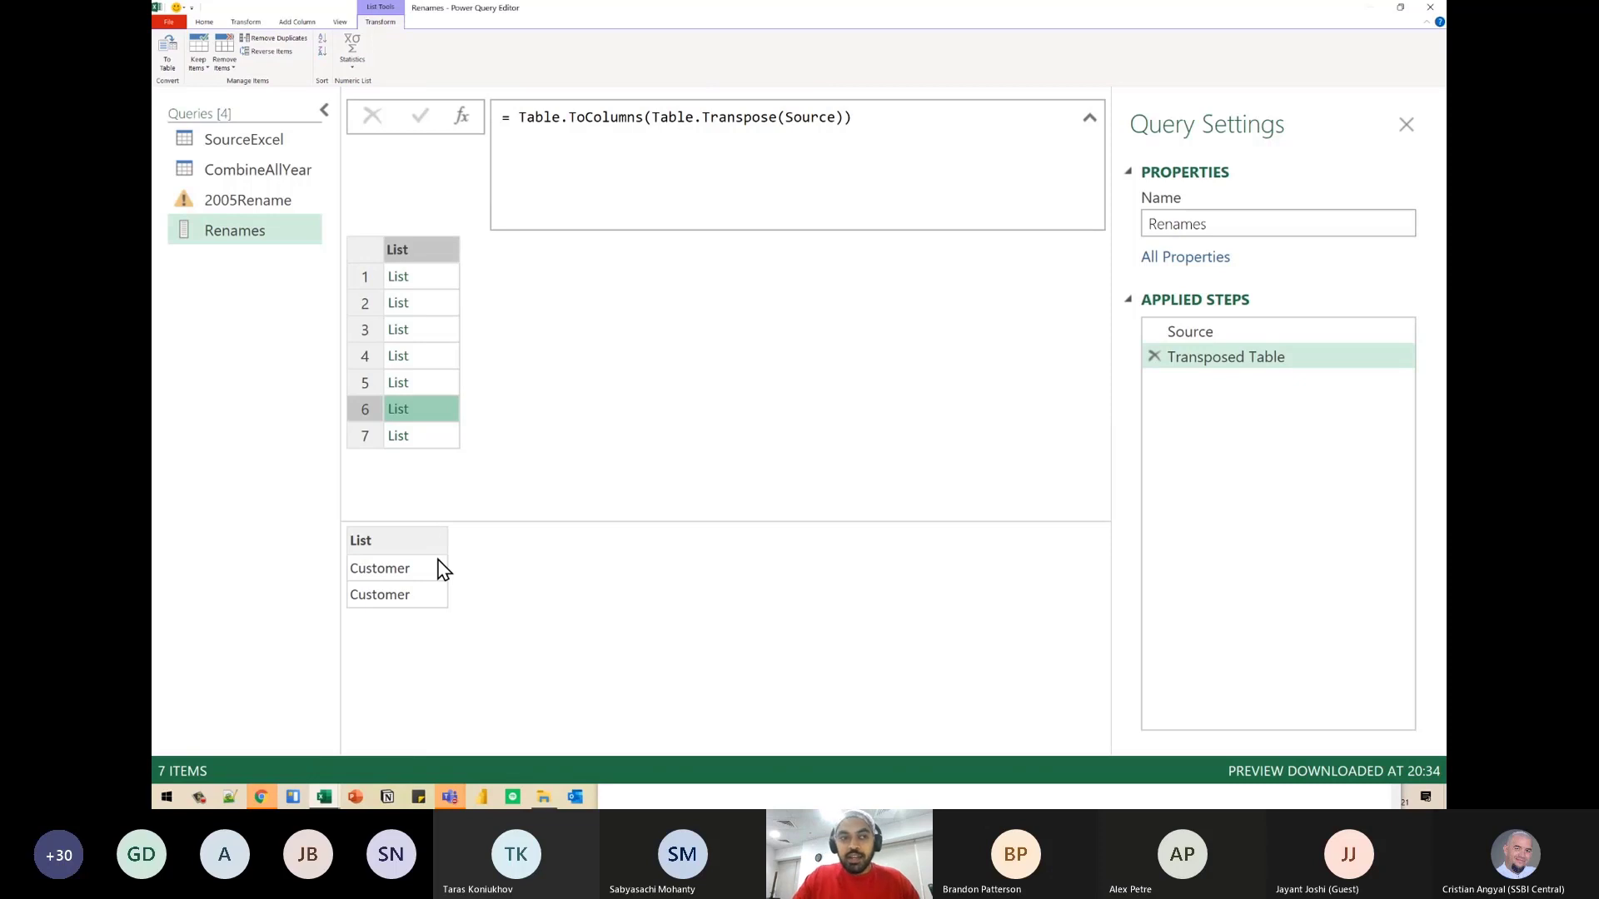
- Add MissingField.Ignore as the third argument after Renames in the 2005Rename query's Table.RenameColumns formula
{"action": "left_click", "coordinate": [279, 203]}
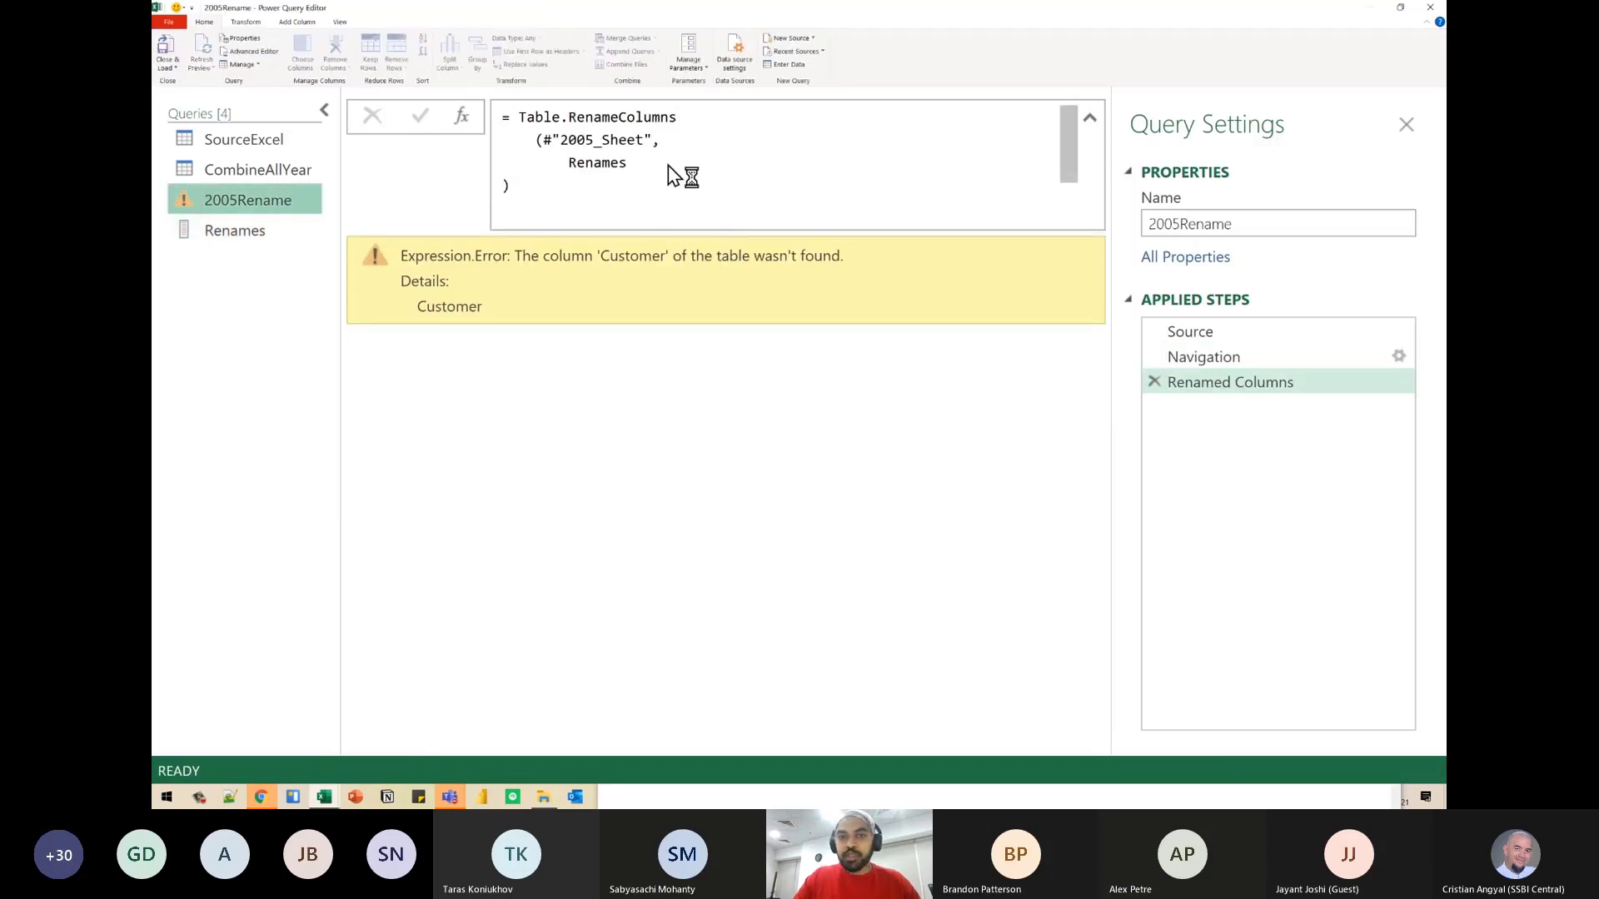
{"action": "left_click", "coordinate": [668, 165]}
{"action": "type", "text": ",m"}
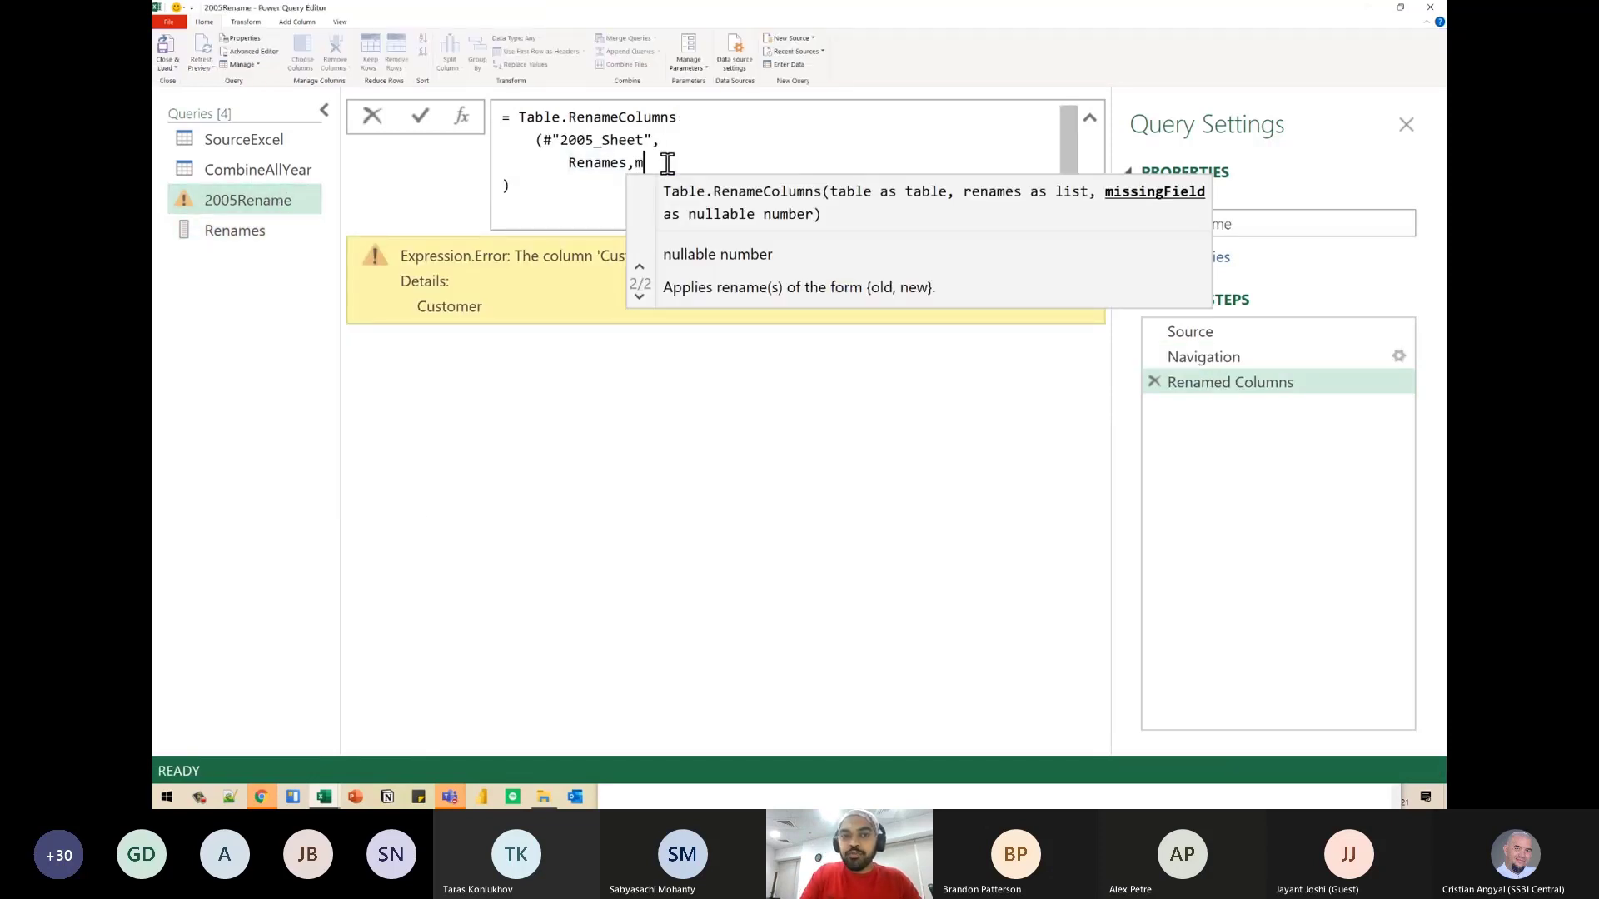
{"action": "type", "text": "is"}
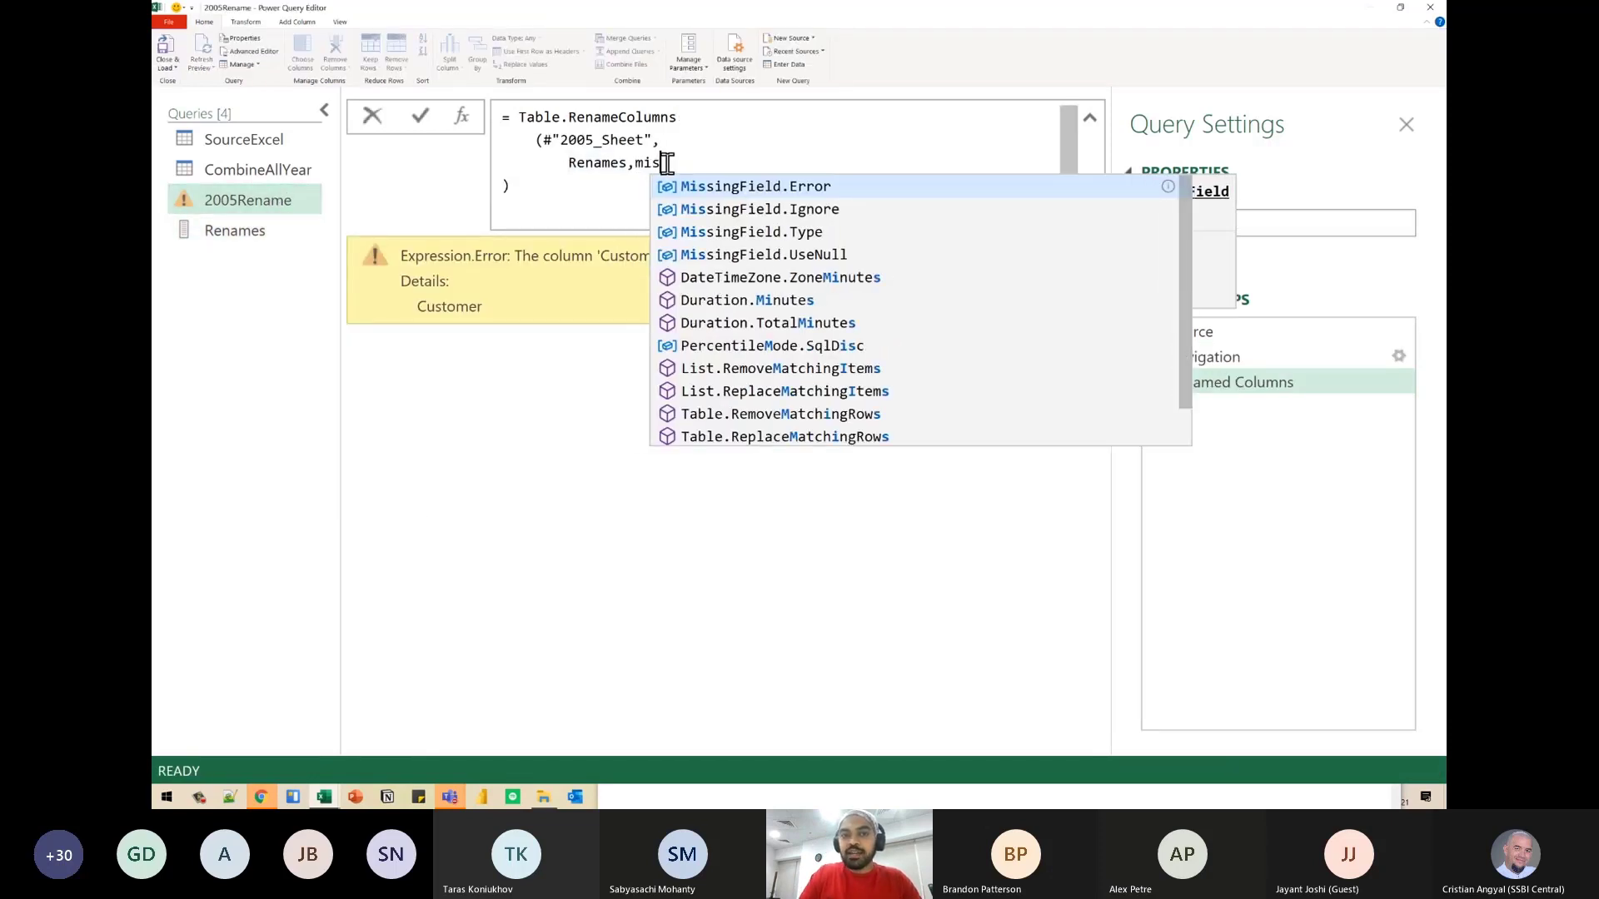
{"action": "left_click", "coordinate": [741, 215]}
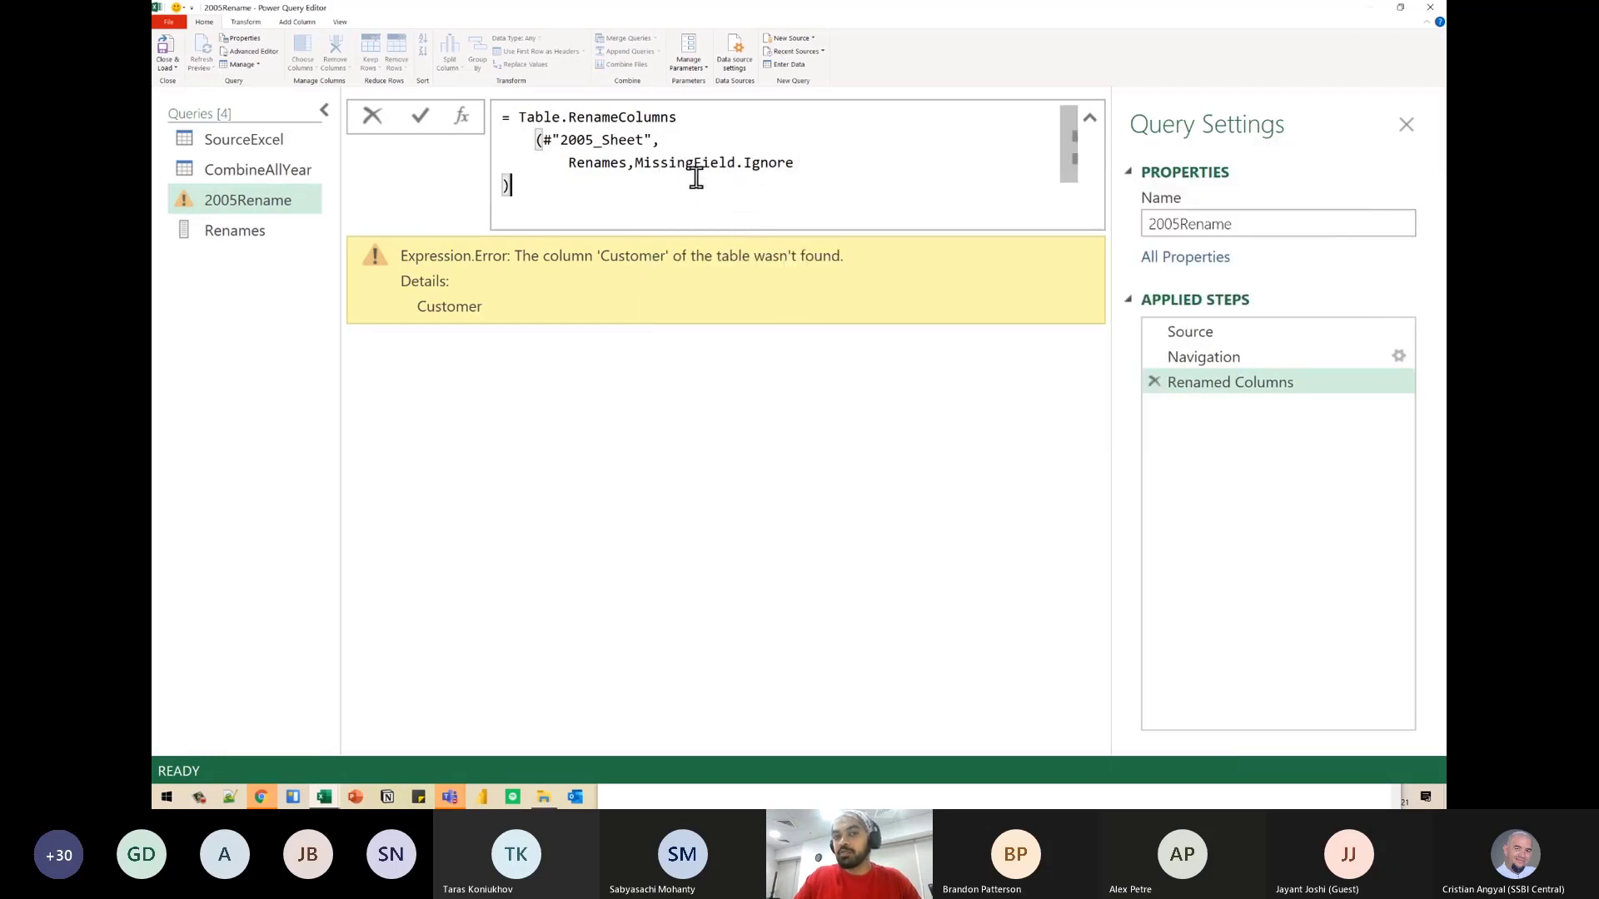
- Place MissingField.Ignore on its own indented line below Renames and apply the Renamed Columns formula
{"action": "left_click", "coordinate": [636, 165]}
{"action": "key", "text": "shift+Return"}
{"action": "key", "text": "Tab"}
{"action": "key", "text": "Tab"}
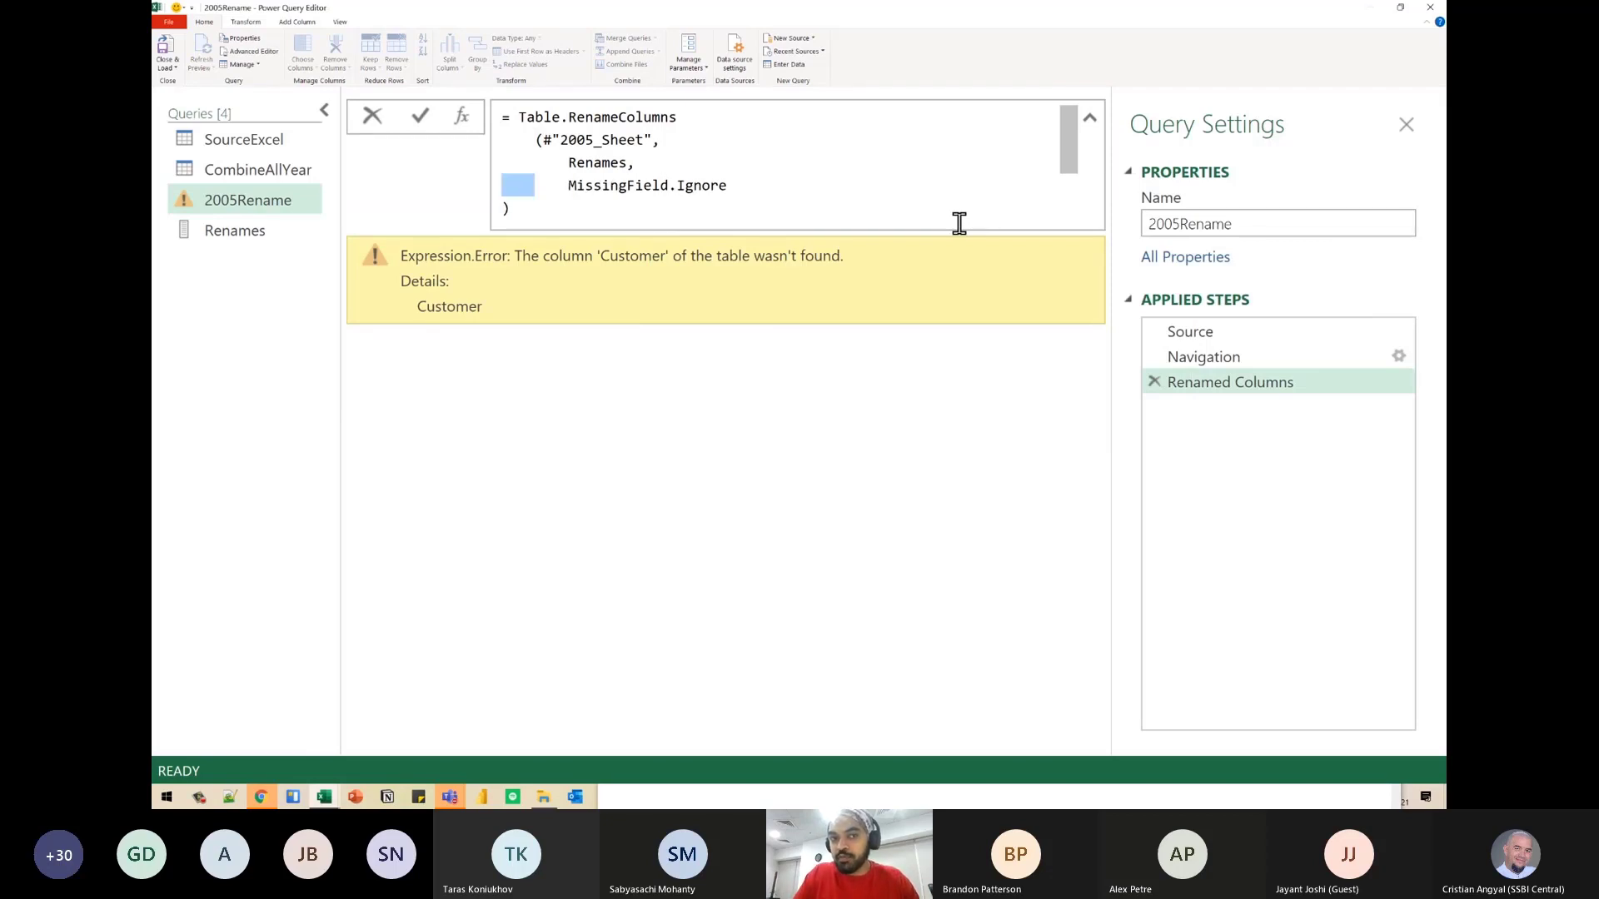
{"action": "key", "text": "Down"}
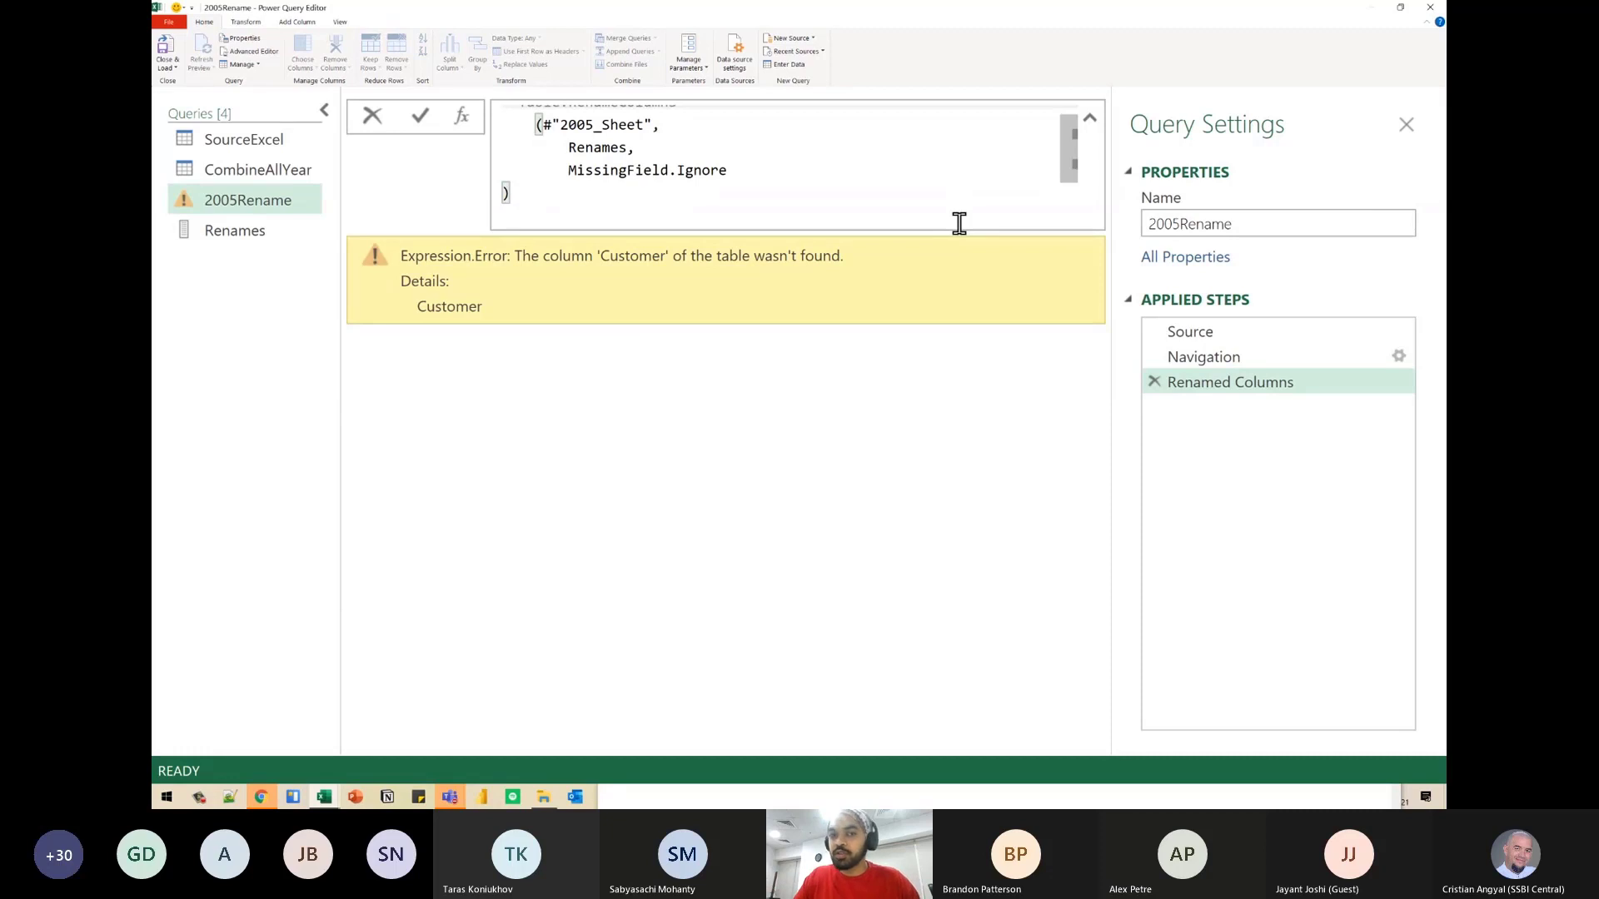
{"action": "key", "text": "Return"}
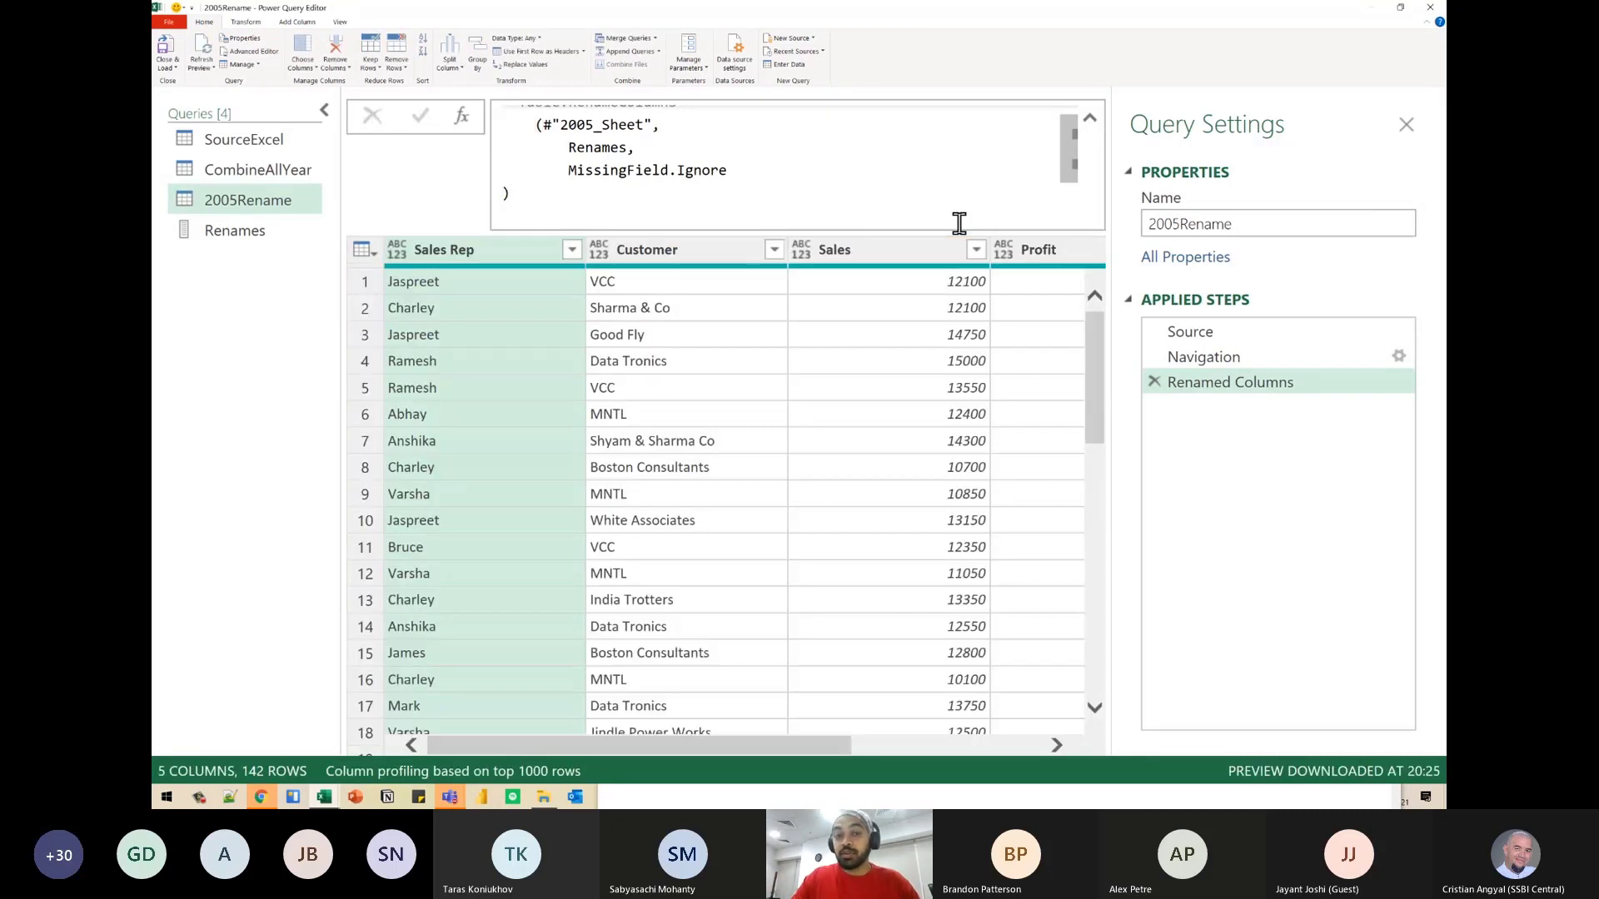
- Review the 2005Rename result's column headers from Customer through Region, and view the query's Source step
{"action": "left_click", "coordinate": [706, 254]}
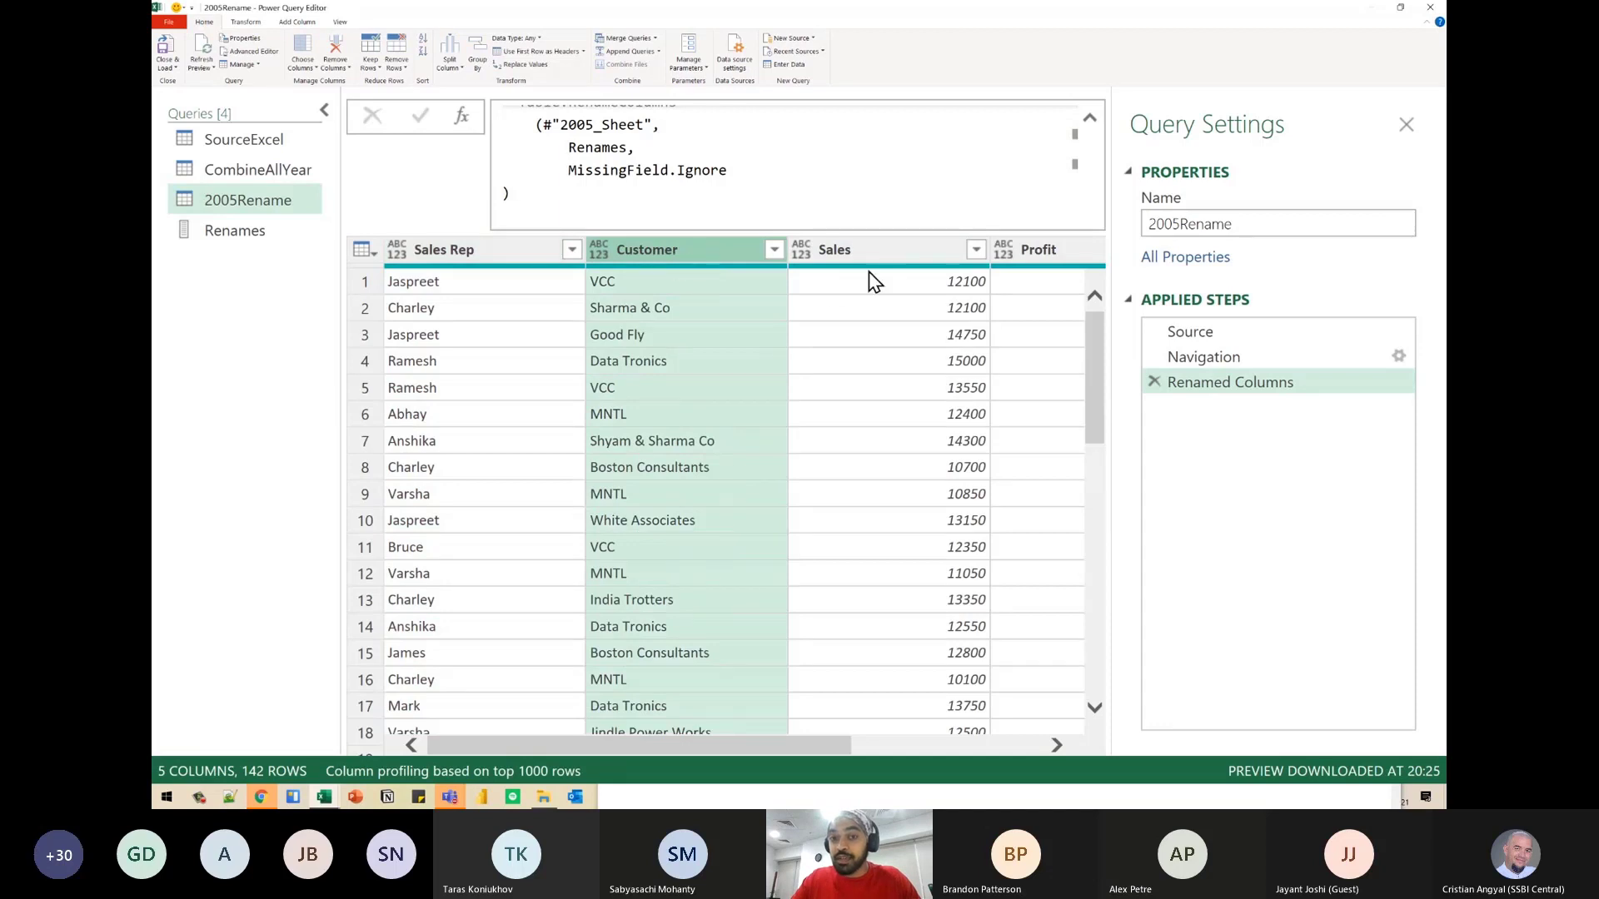
{"action": "left_click", "coordinate": [887, 255]}
{"action": "left_click_drag", "start_coordinate": [803, 753], "coordinate": [936, 738]}
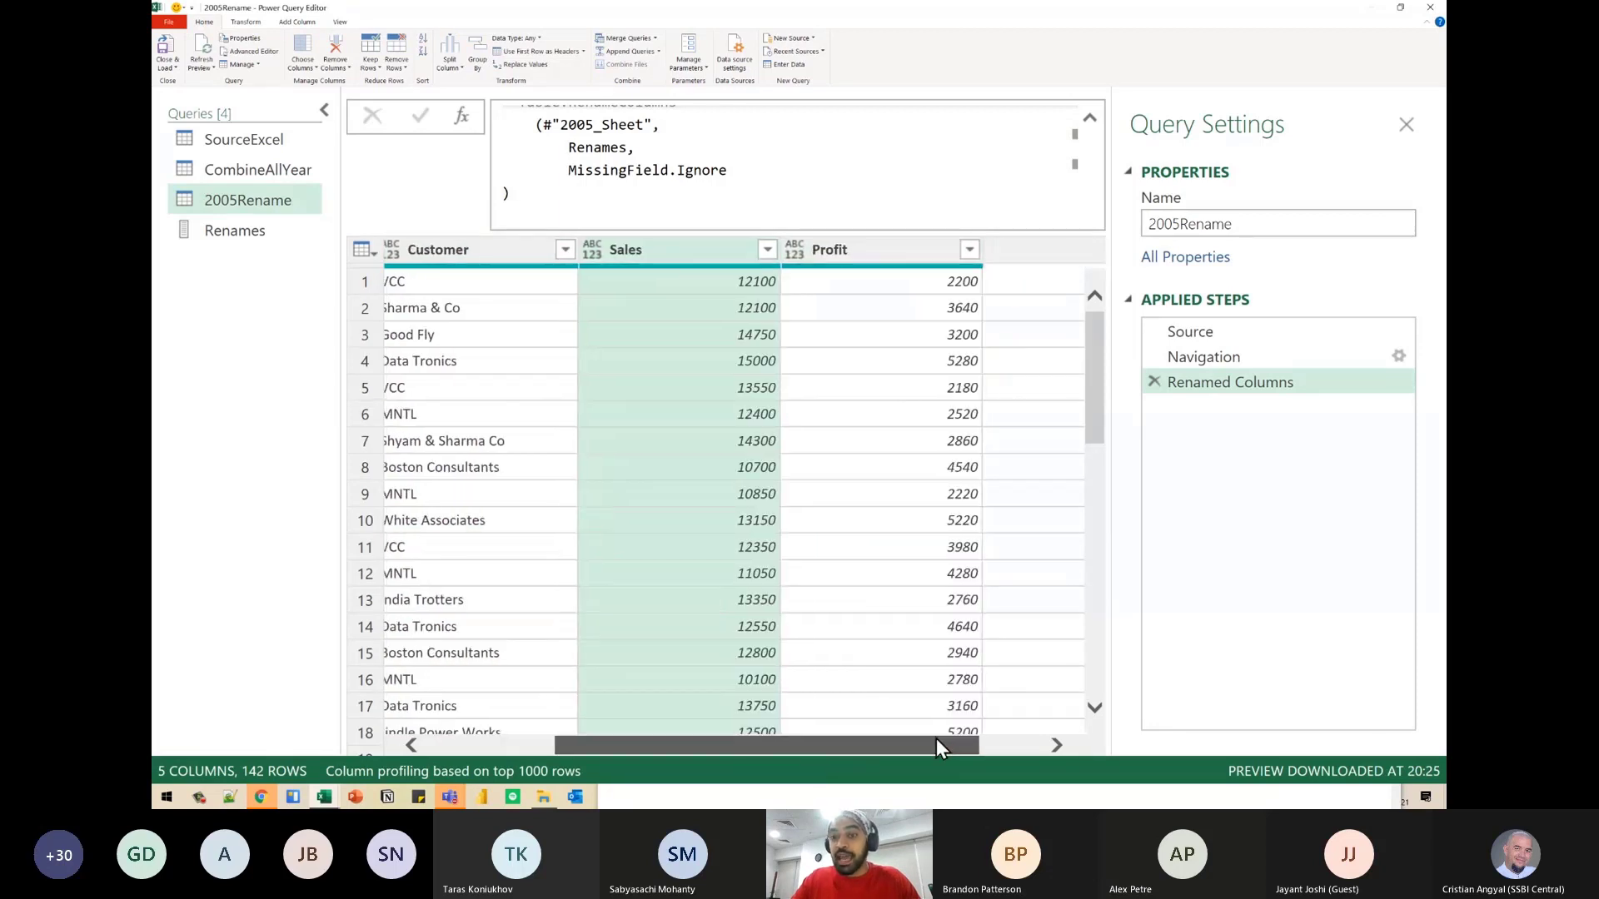
{"action": "left_click", "coordinate": [940, 258]}
{"action": "left_click", "coordinate": [986, 249]}
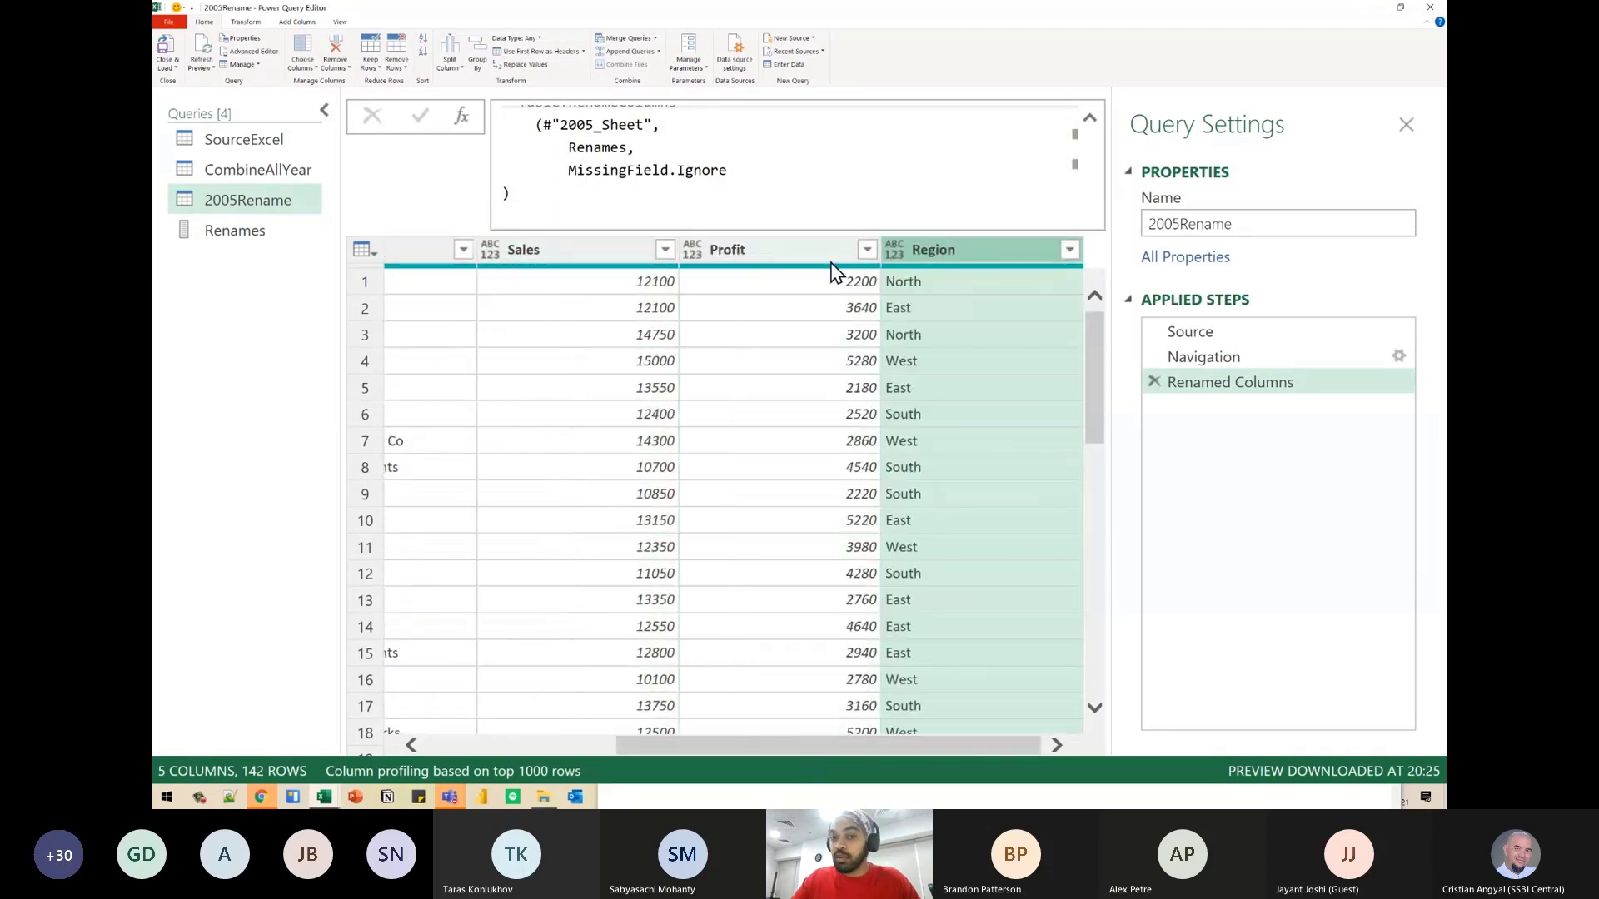
{"action": "left_click_drag", "start_coordinate": [704, 747], "coordinate": [509, 739]}
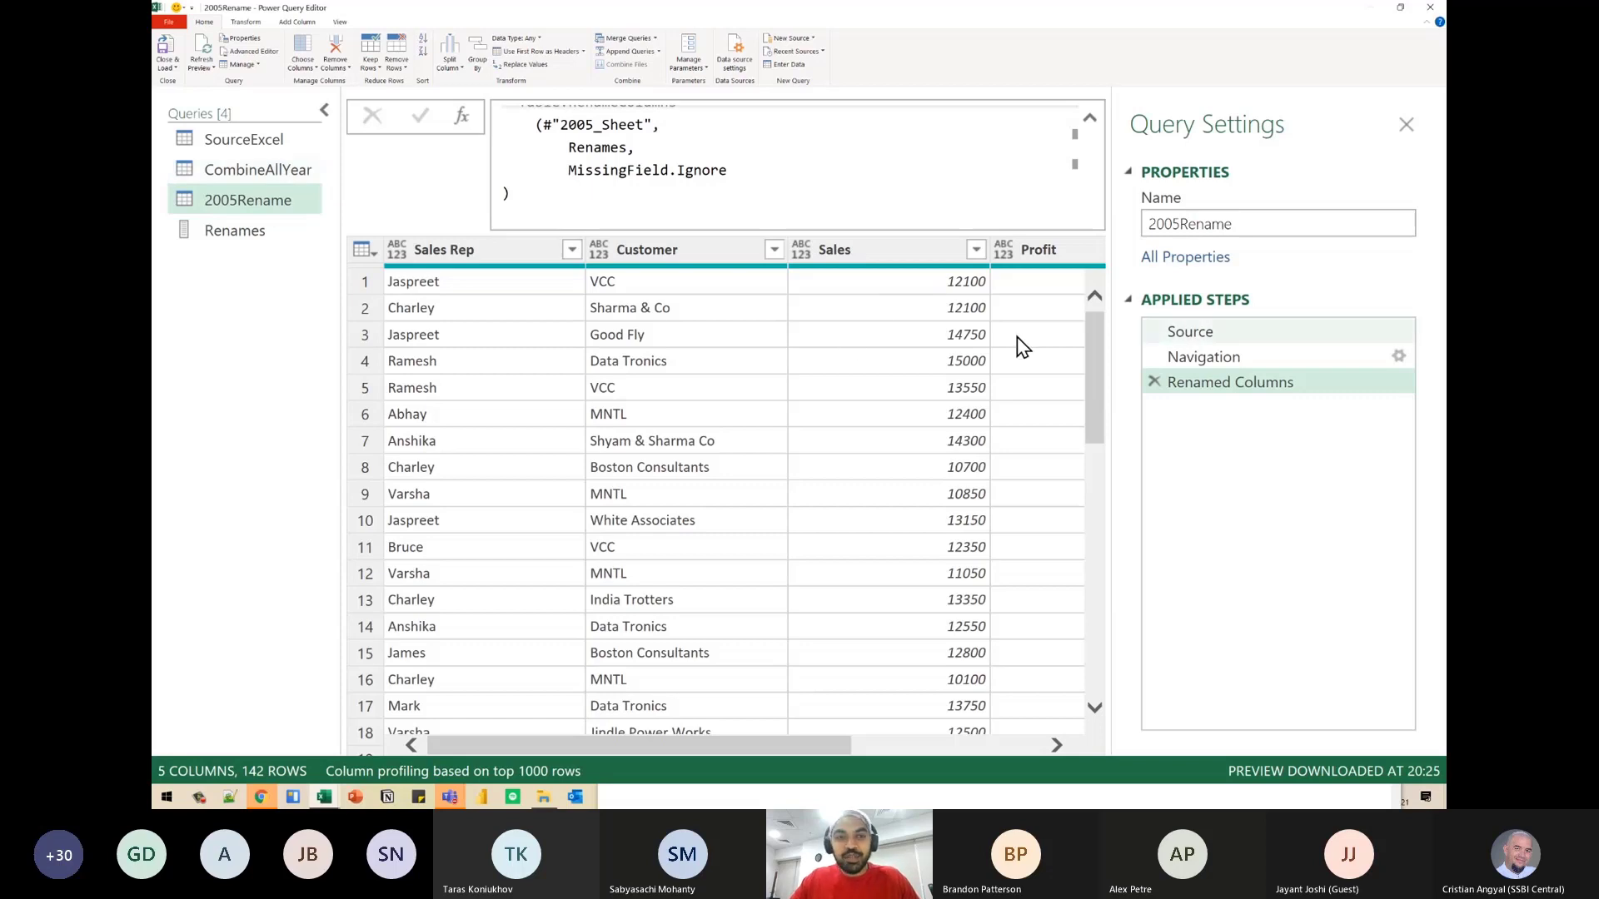
{"action": "left_click", "coordinate": [1223, 332]}
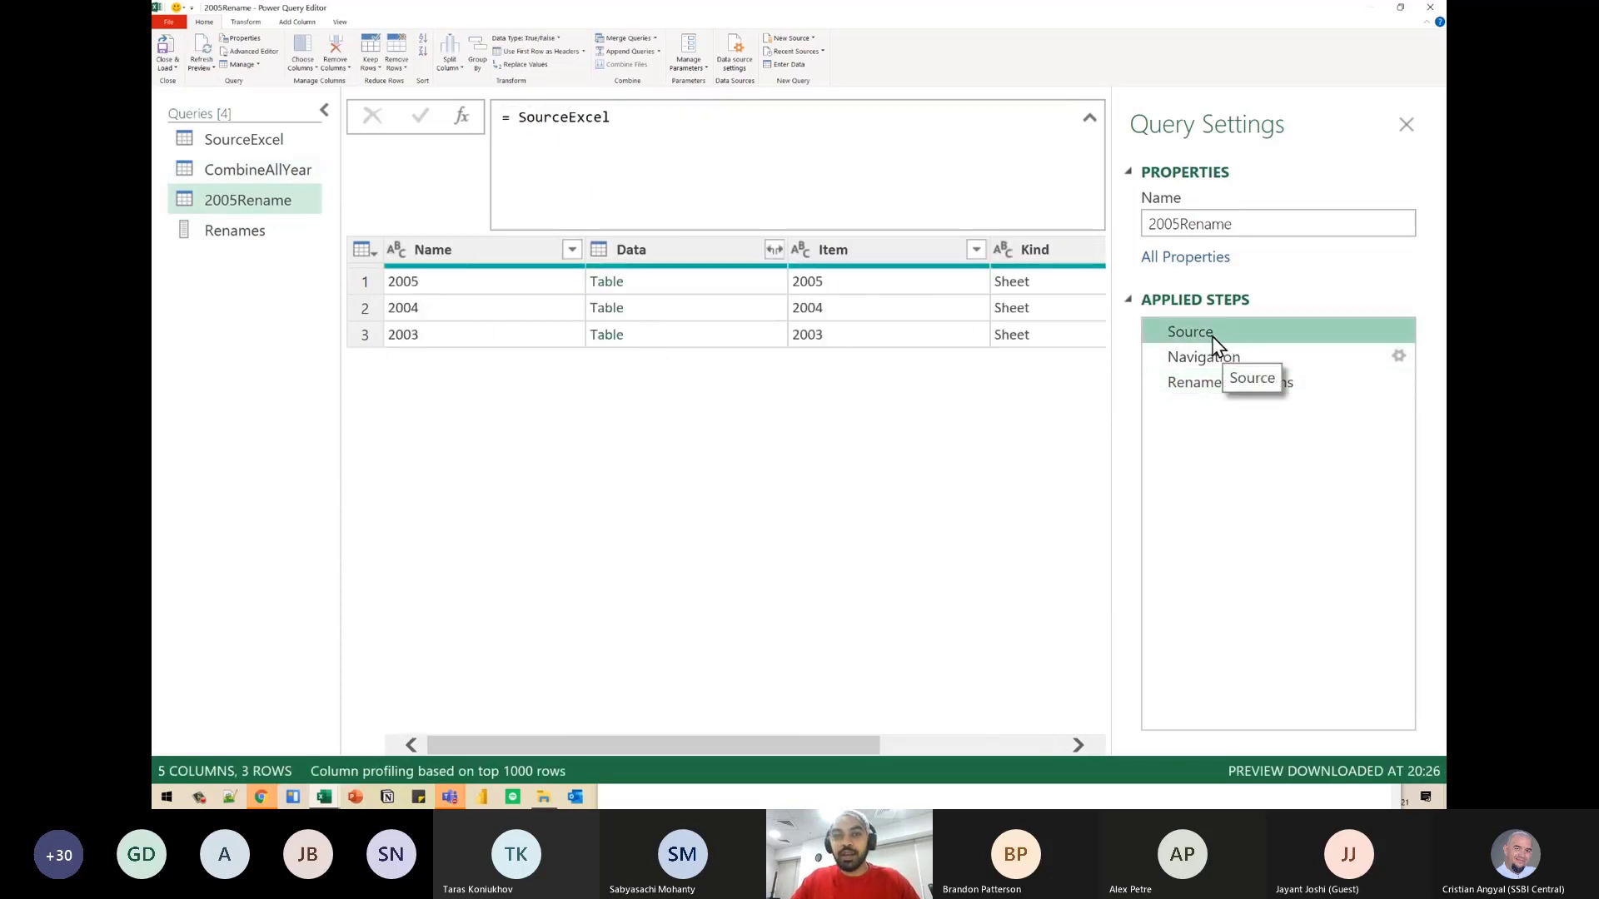
- View the 2005Rename query's Navigation step and relate the 2005 item in its formula to the Client column header
{"action": "left_click", "coordinate": [1227, 351]}
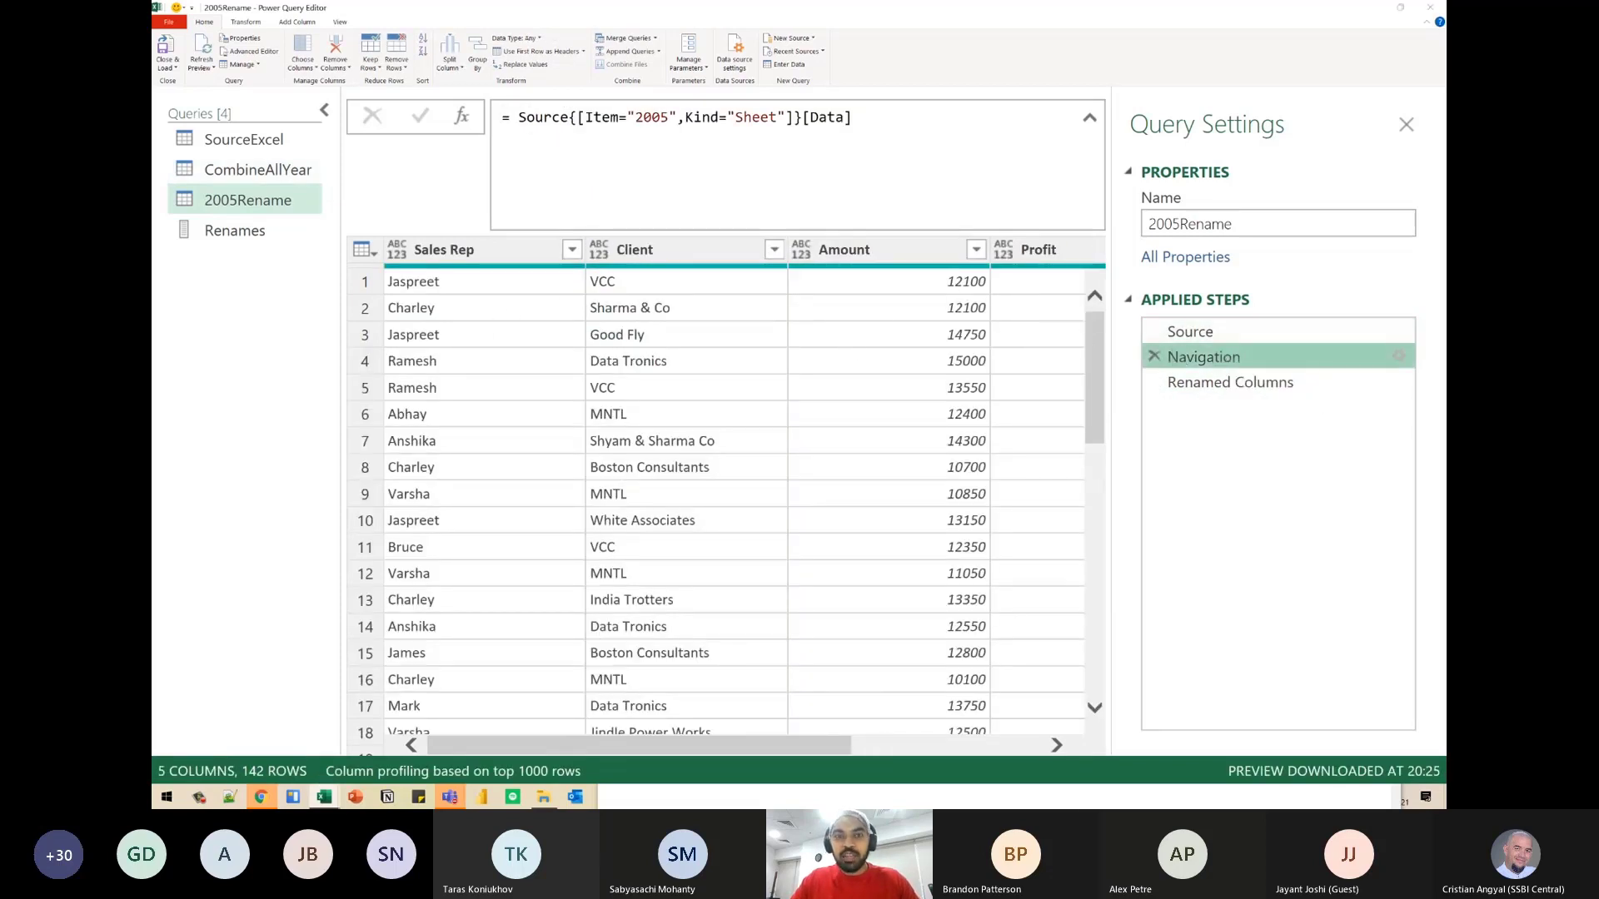
{"action": "key", "text": "ctrl+2"}
{"action": "mouse_move", "coordinate": [614, 103]}
{"action": "left_mouse_down"}
{"action": "mouse_move", "coordinate": [692, 134]}
{"action": "mouse_move", "coordinate": [683, 254]}
{"action": "left_mouse_up"}
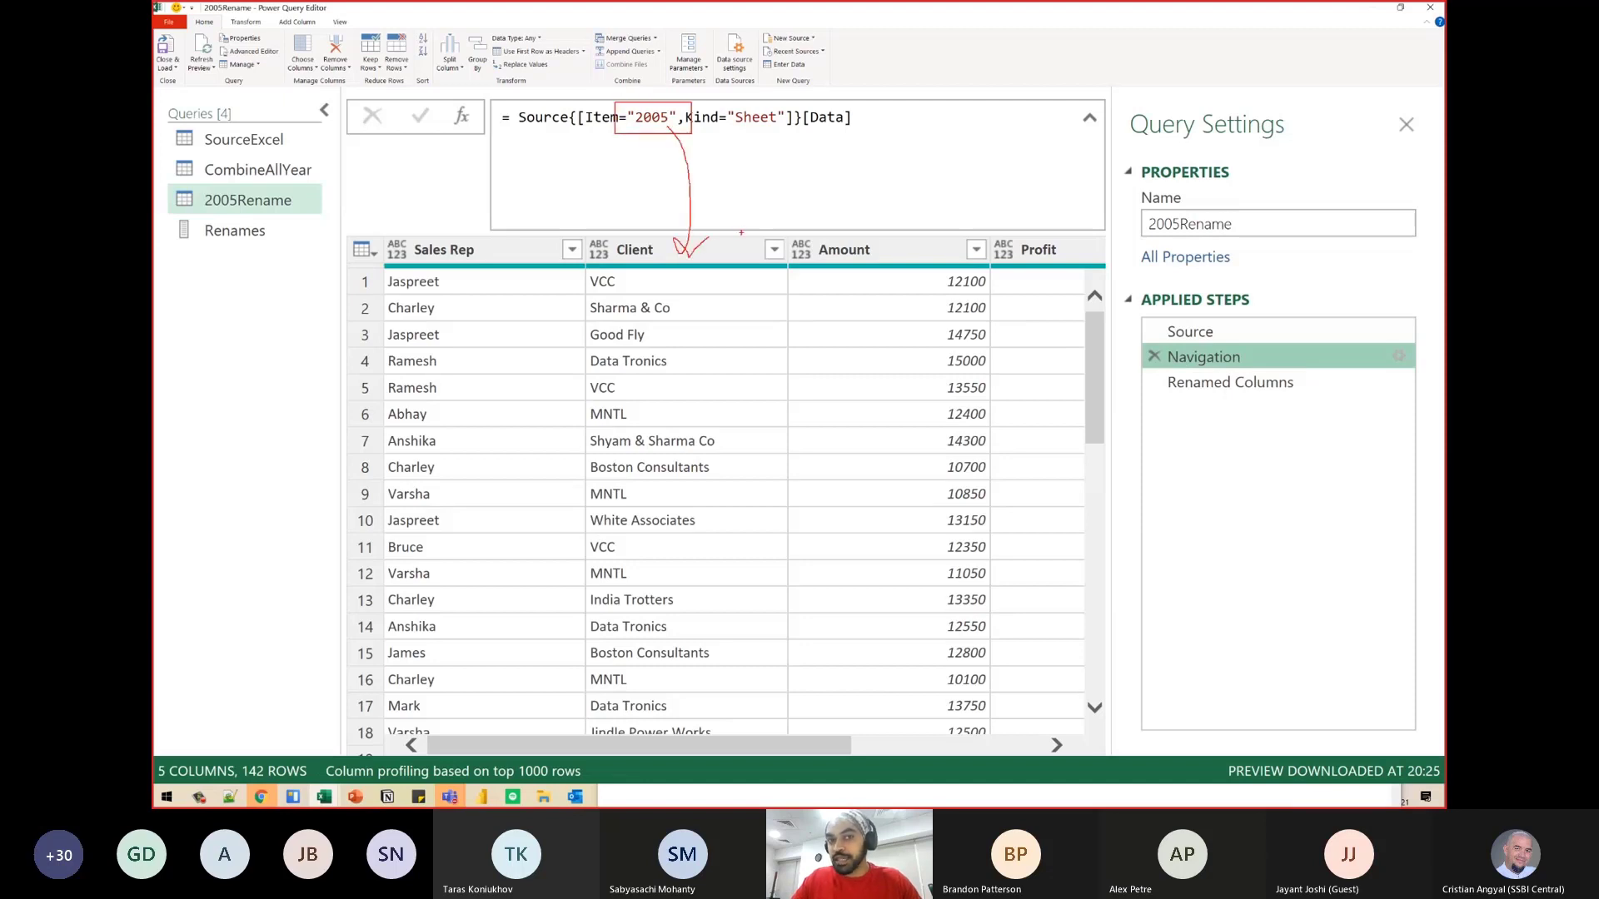
{"action": "key", "text": "Escape"}
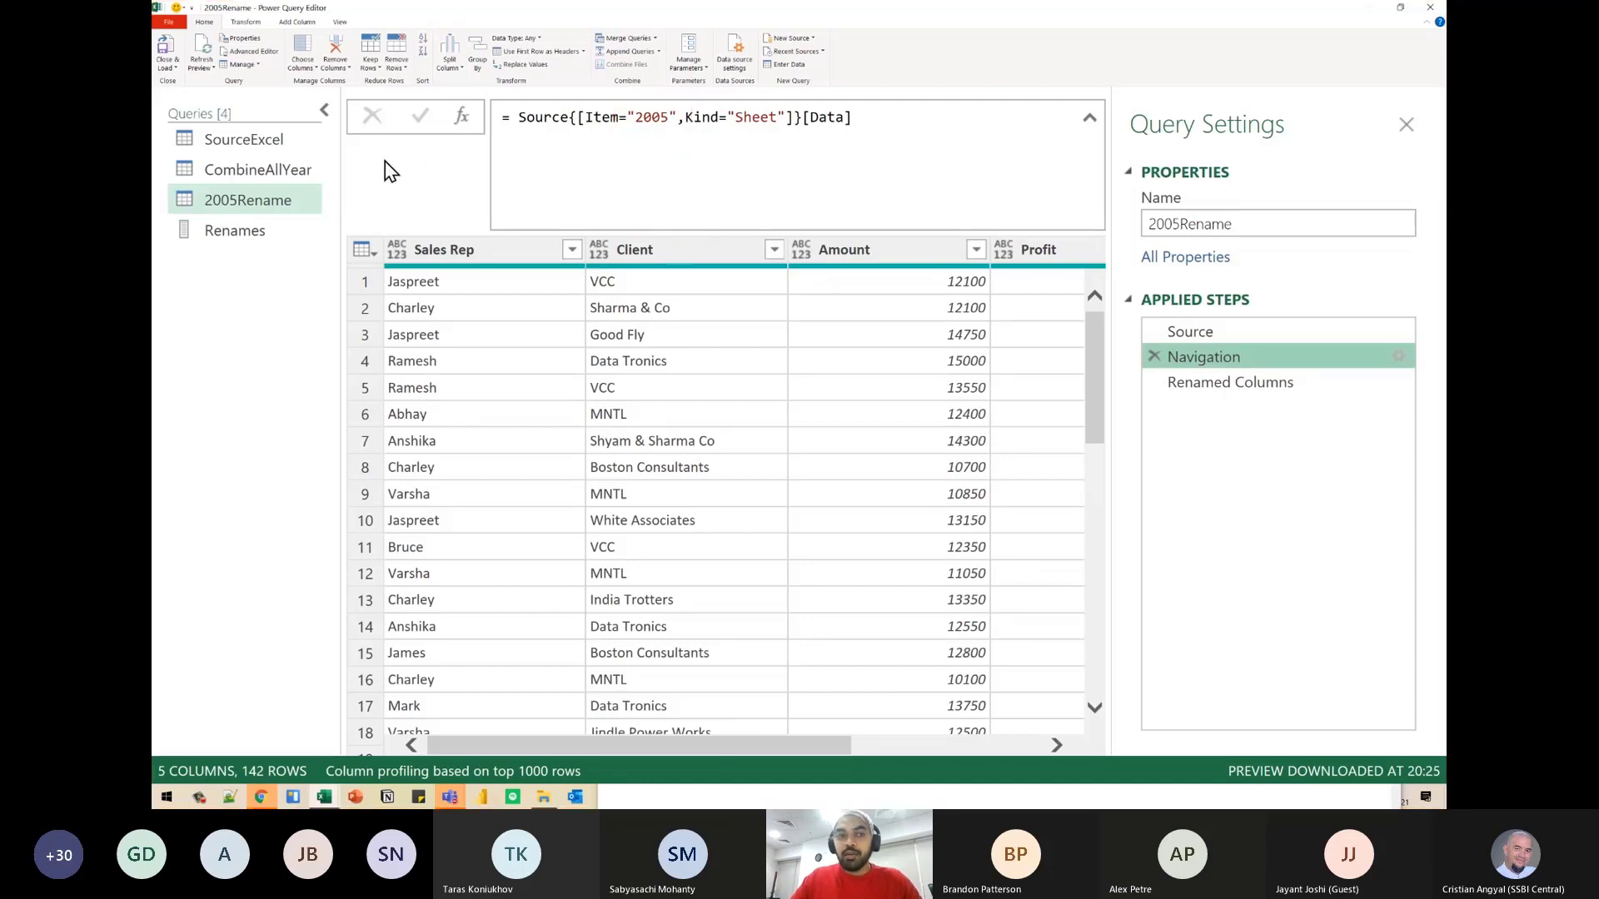
- Close and load the queries from CombineAllYear, and compare the Client and Customer columns on the CombineAllYear worksheet
{"action": "left_click", "coordinate": [258, 170]}
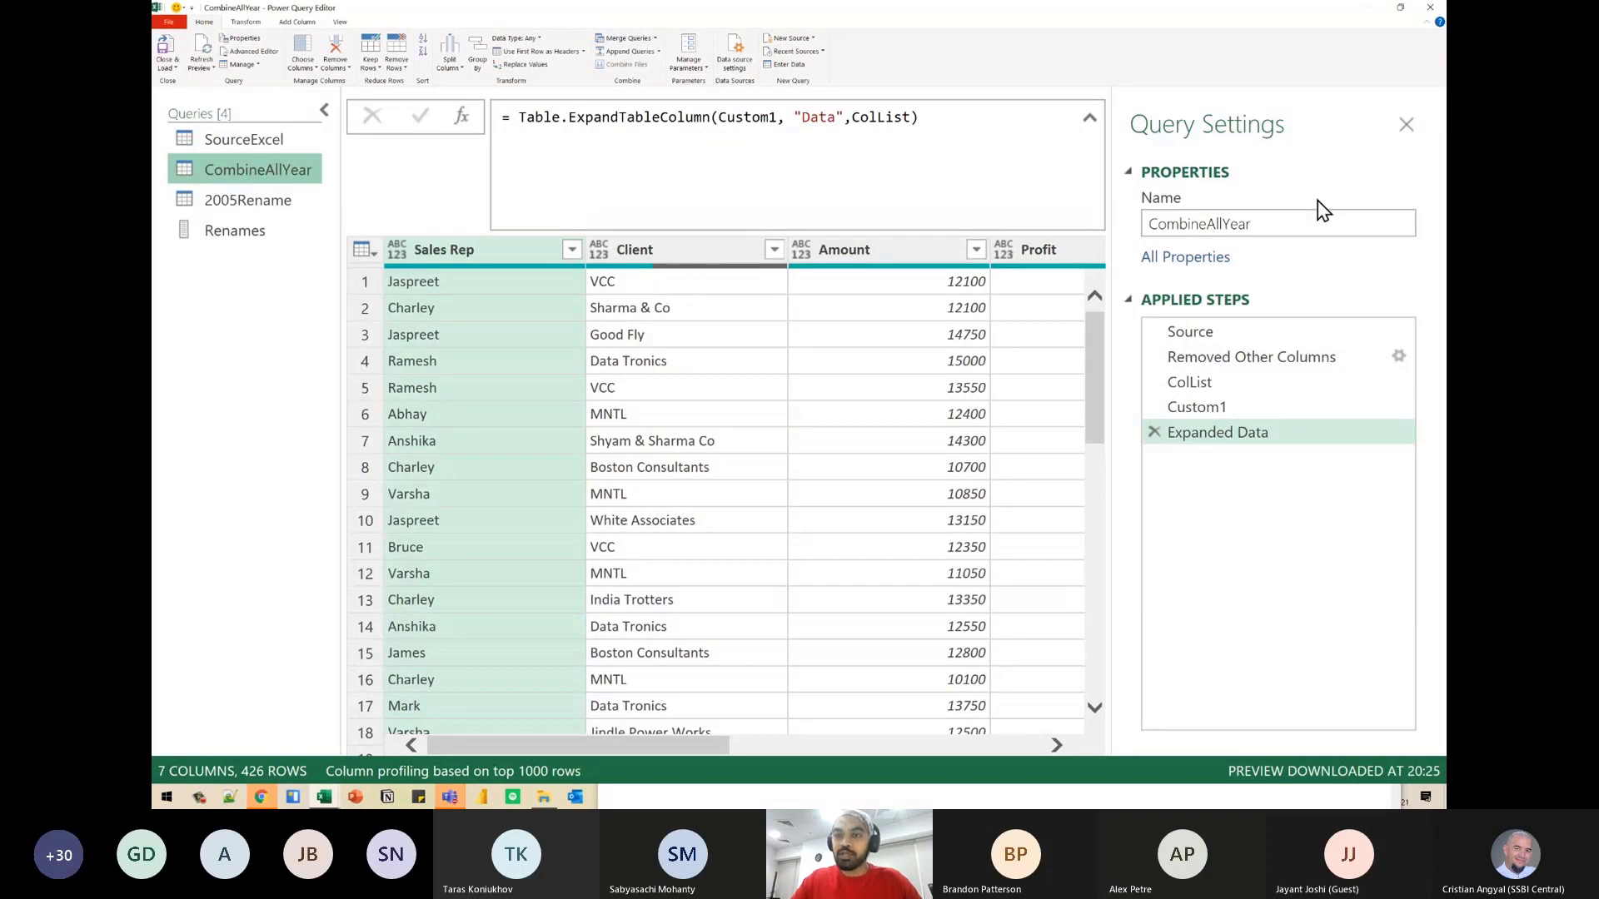
{"action": "left_click", "coordinate": [164, 50]}
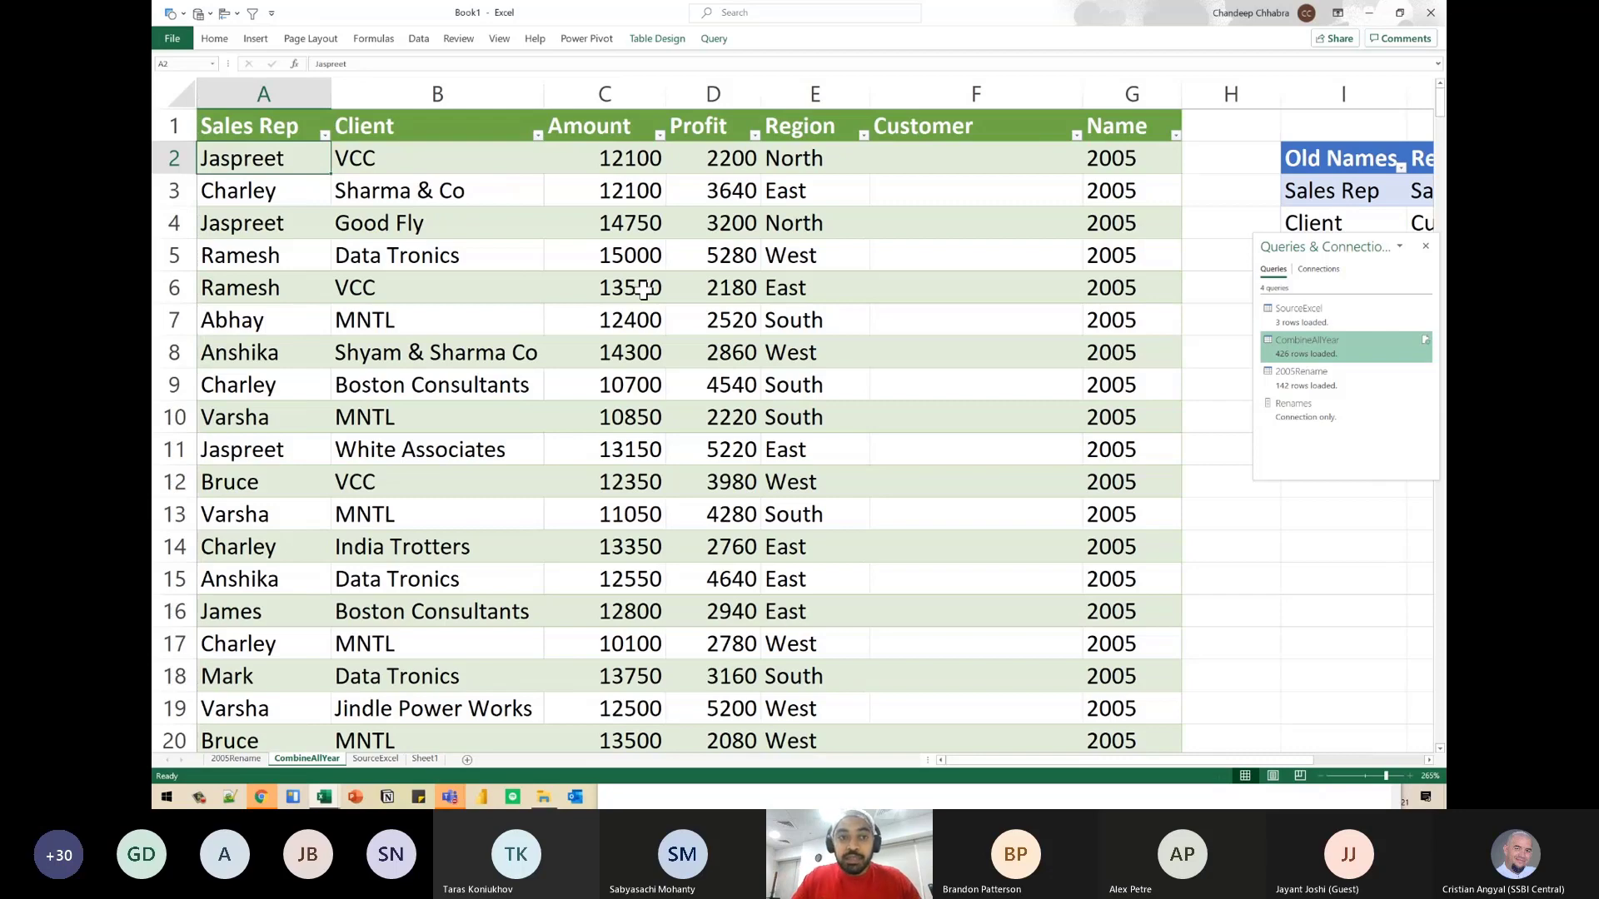
{"action": "left_click", "coordinate": [431, 92]}
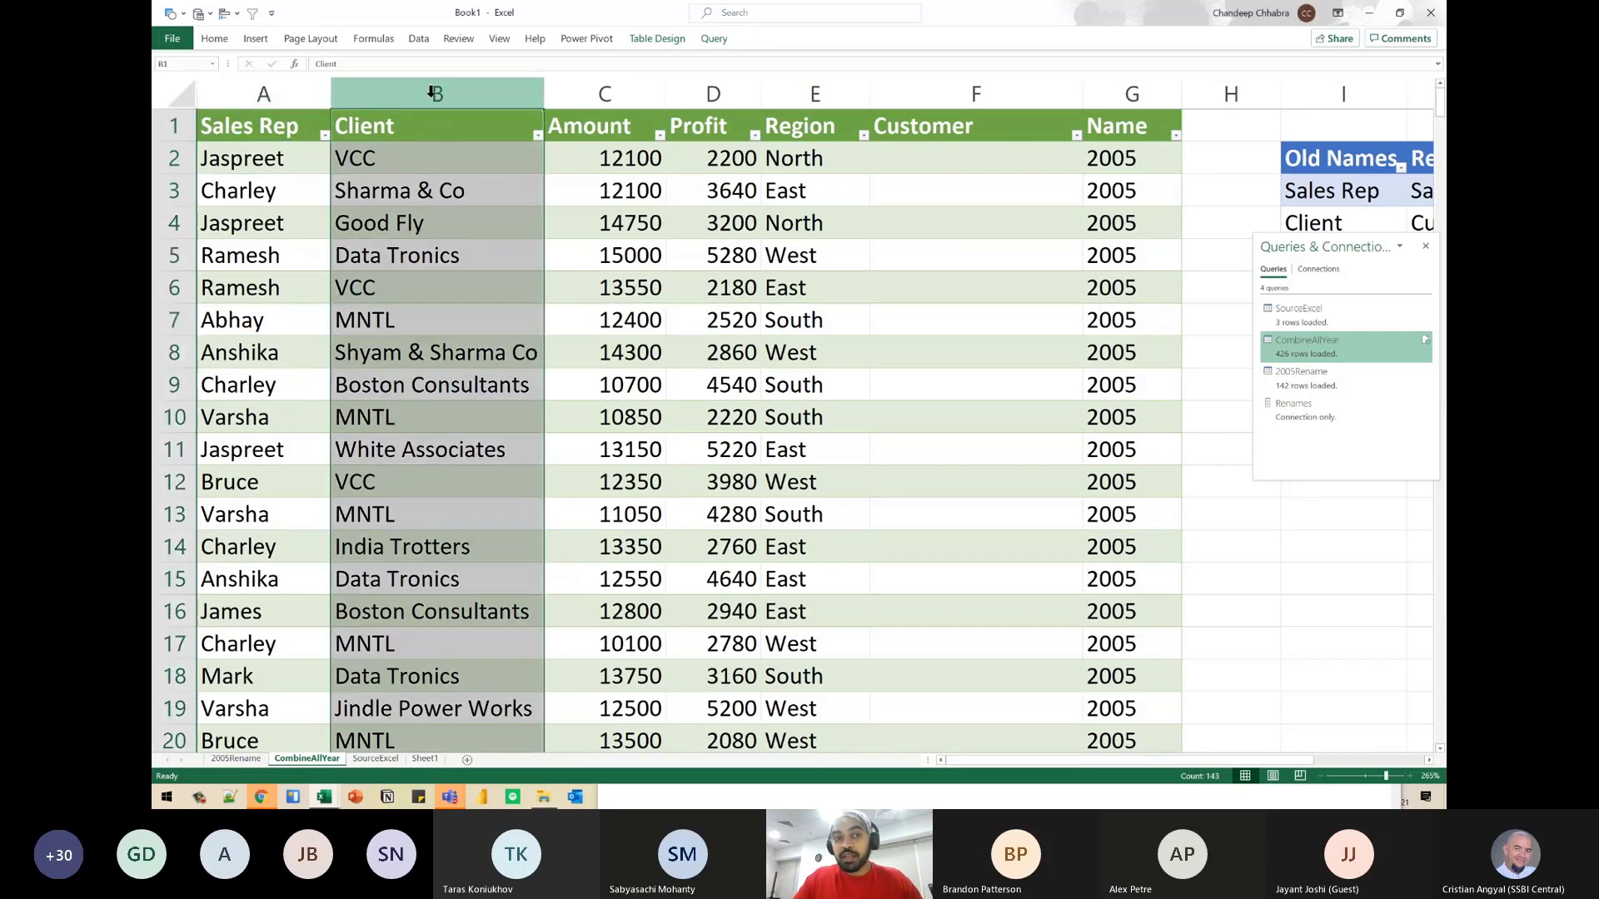
{"action": "left_click", "coordinate": [929, 92]}
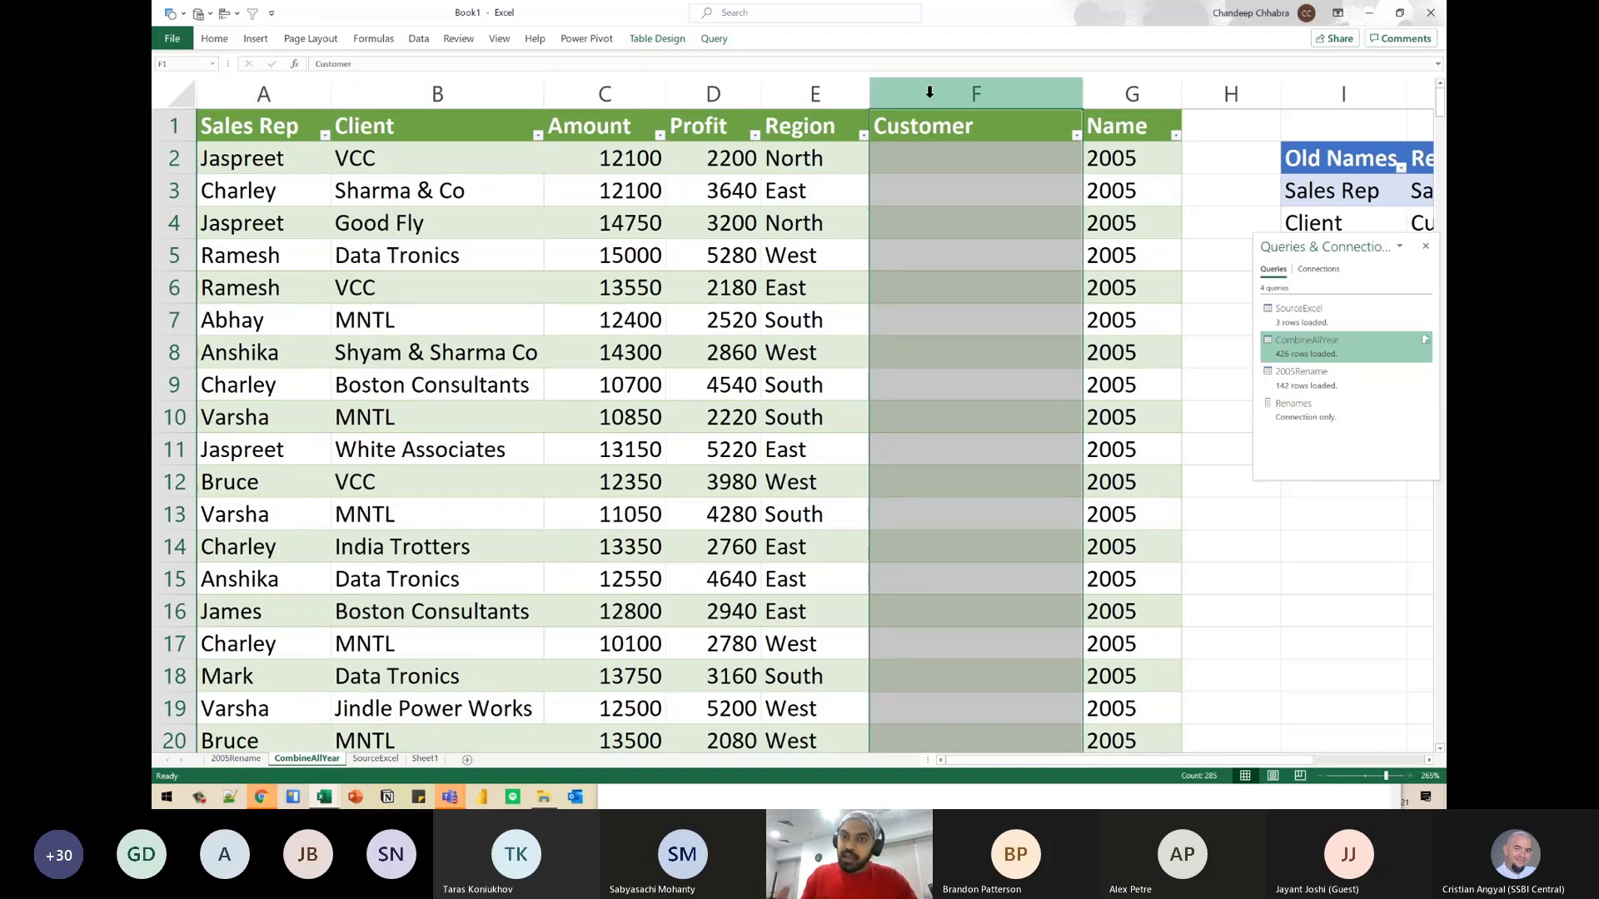
{"action": "left_click", "coordinate": [941, 129]}
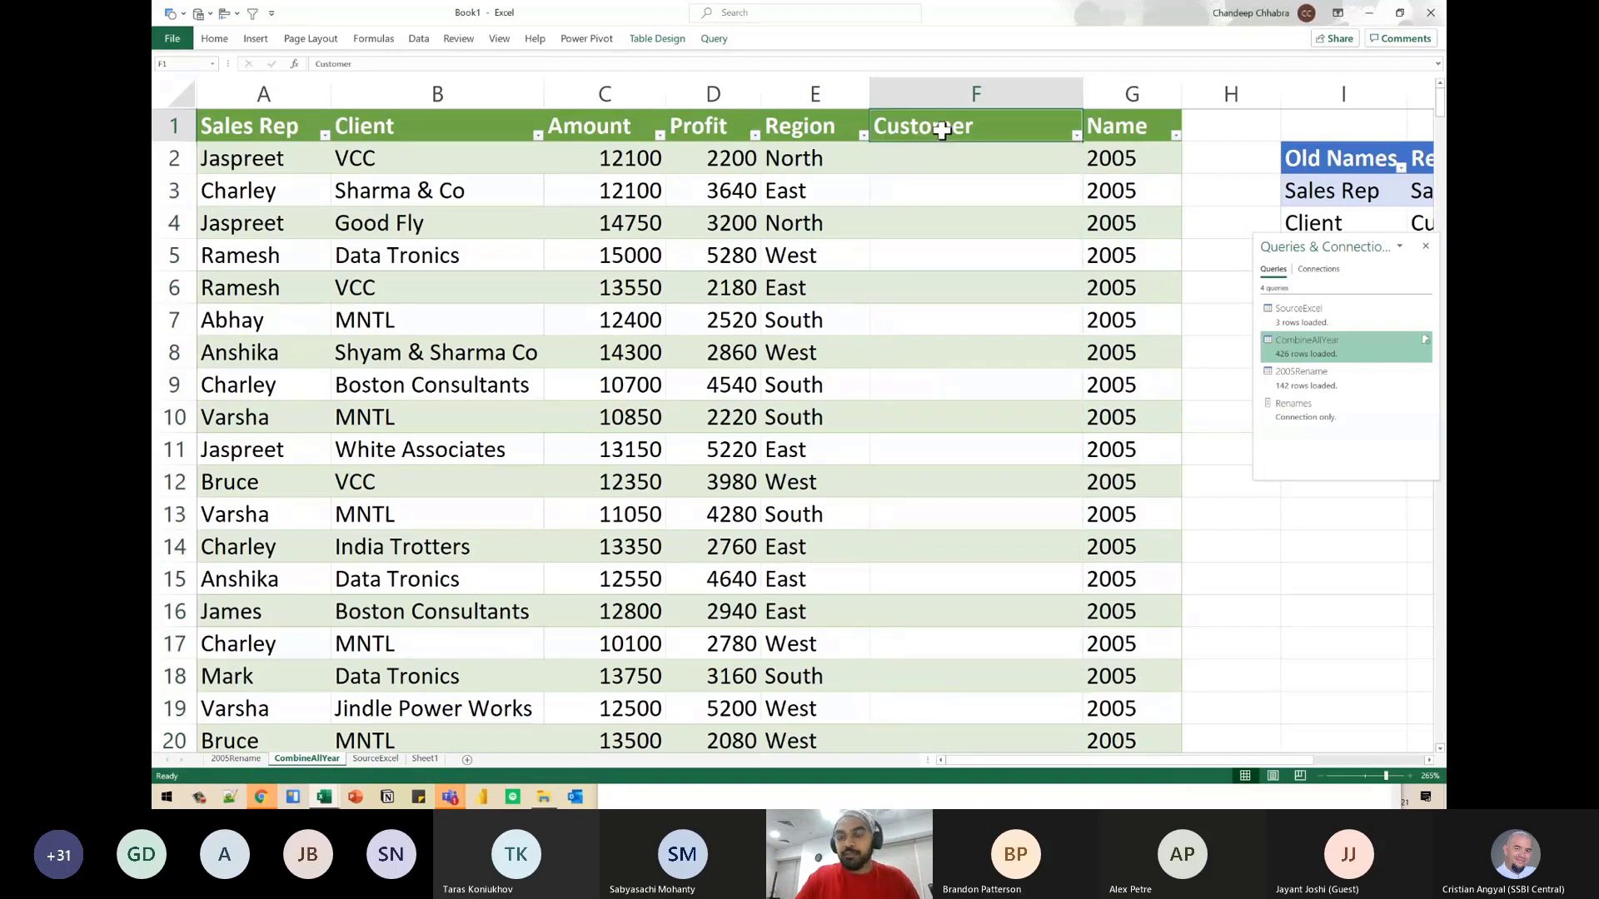
{"action": "left_click", "coordinate": [452, 132]}
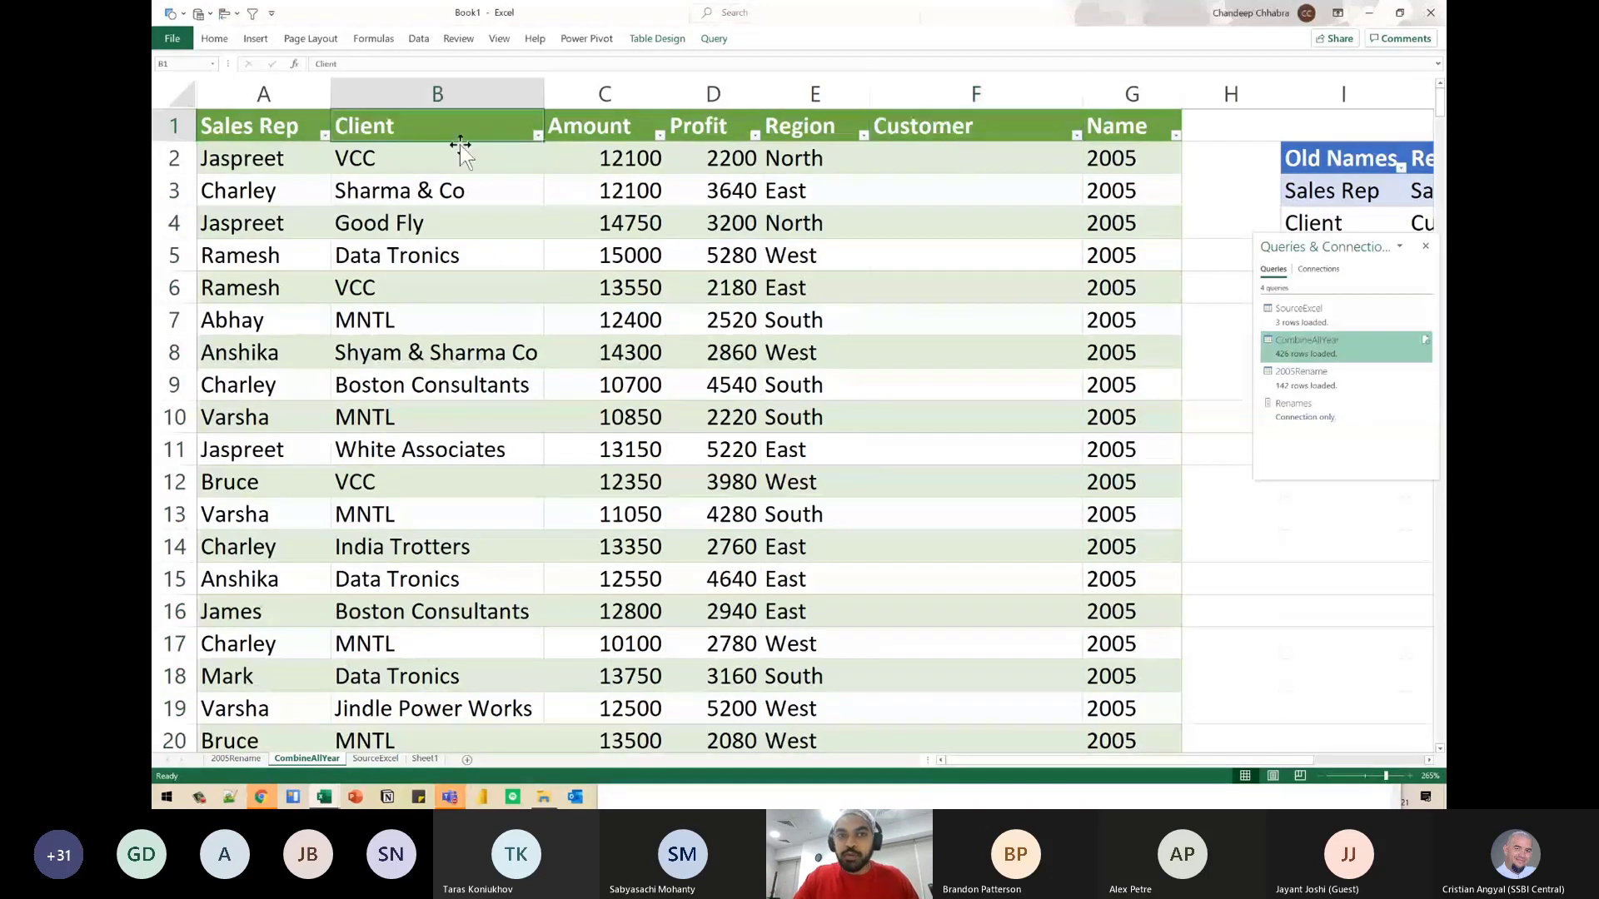
{"action": "left_click", "coordinate": [1017, 130]}
{"action": "left_click", "coordinate": [401, 125]}
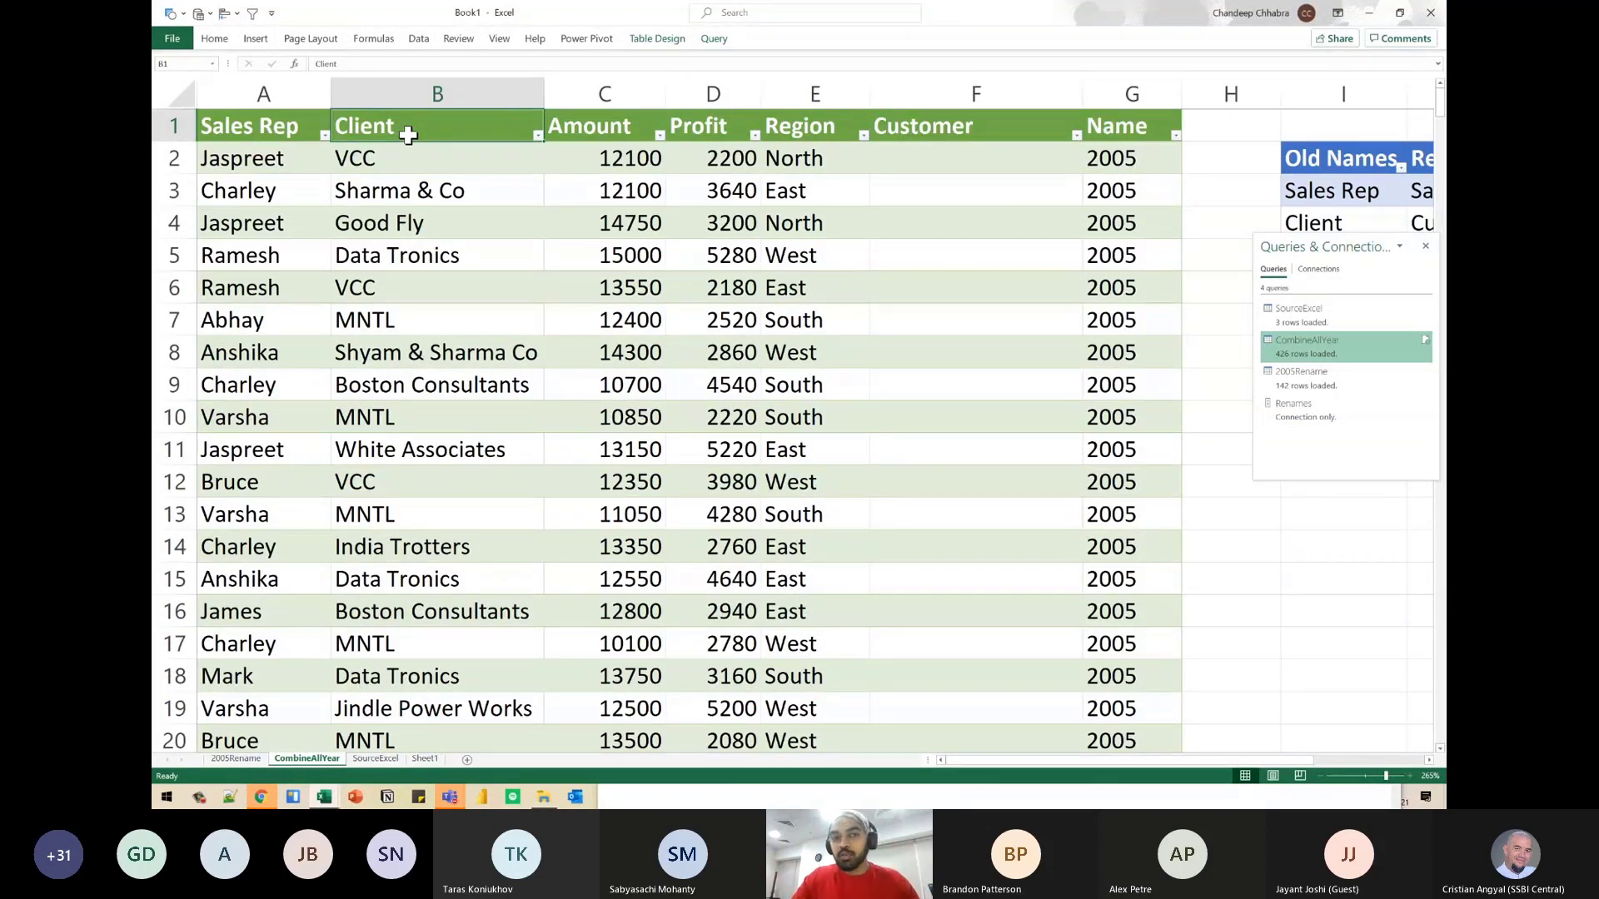
{"action": "left_click", "coordinate": [928, 125]}
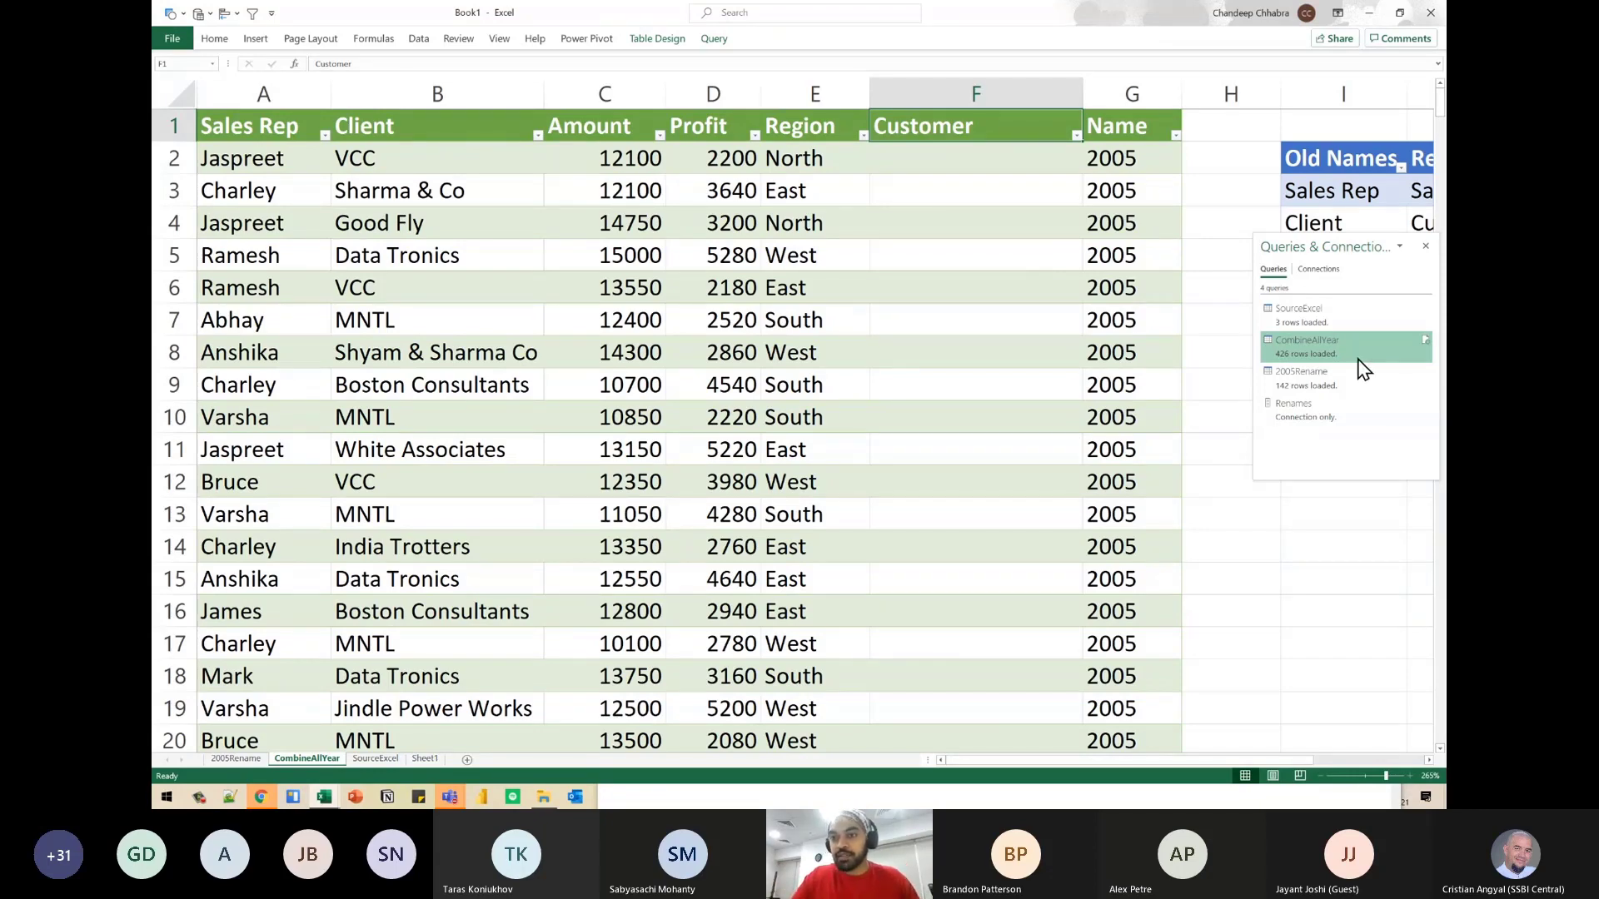
- Reopen the CombineAllYear query for editing, enlarge the editor's text, and collapse the list of queries
{"action": "double_click", "coordinate": [1321, 356]}
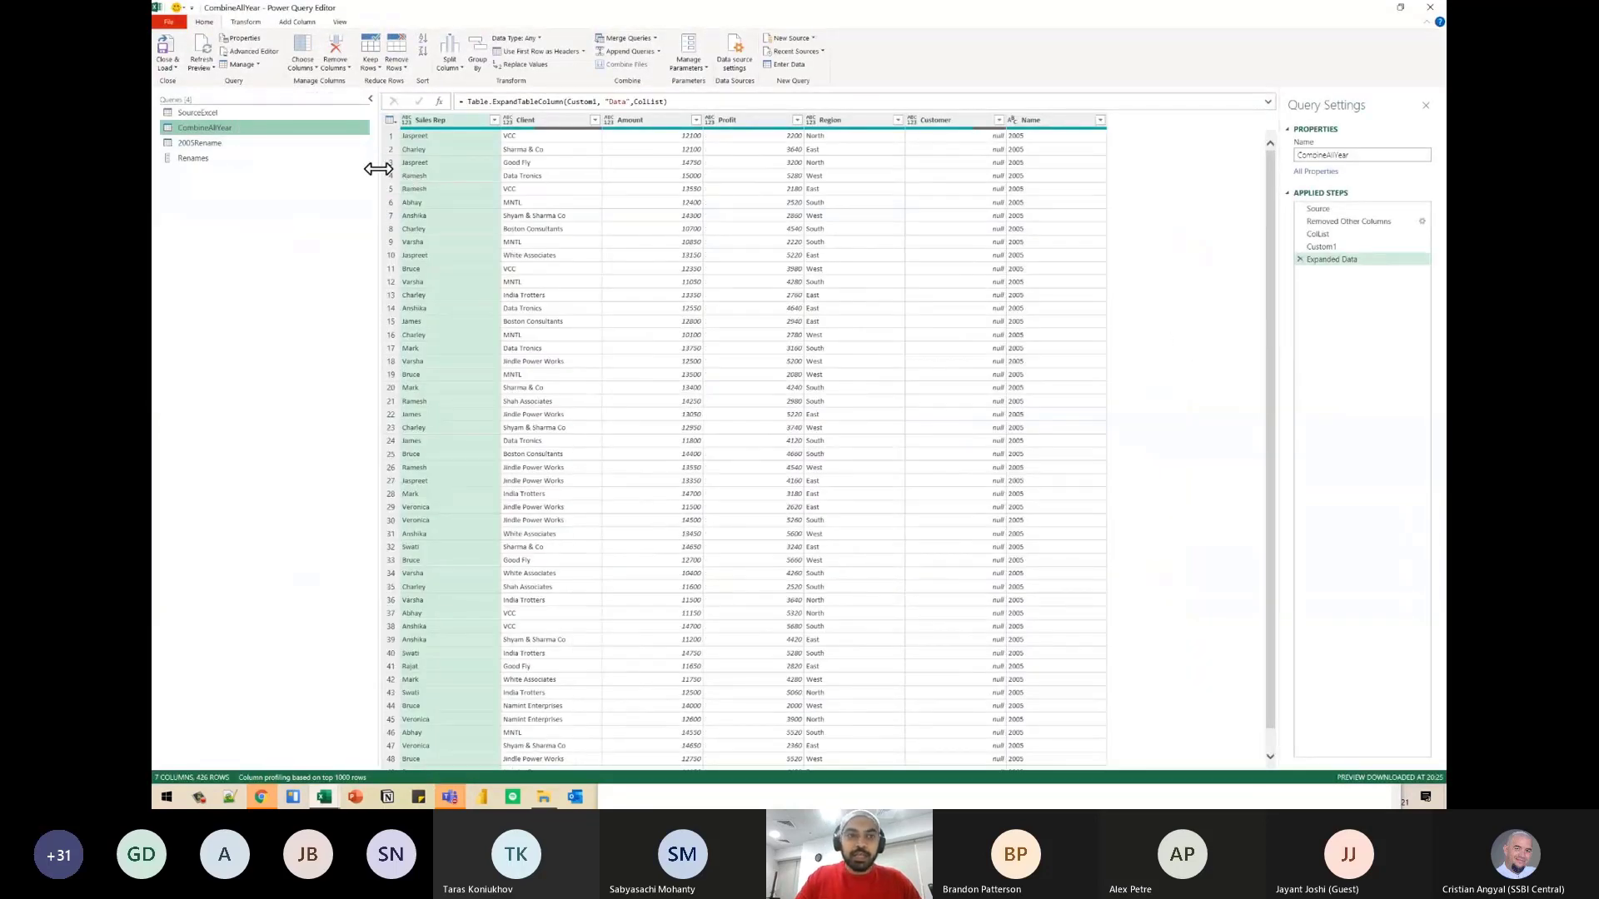
{"action": "left_click_drag", "start_coordinate": [375, 166], "coordinate": [257, 168]}
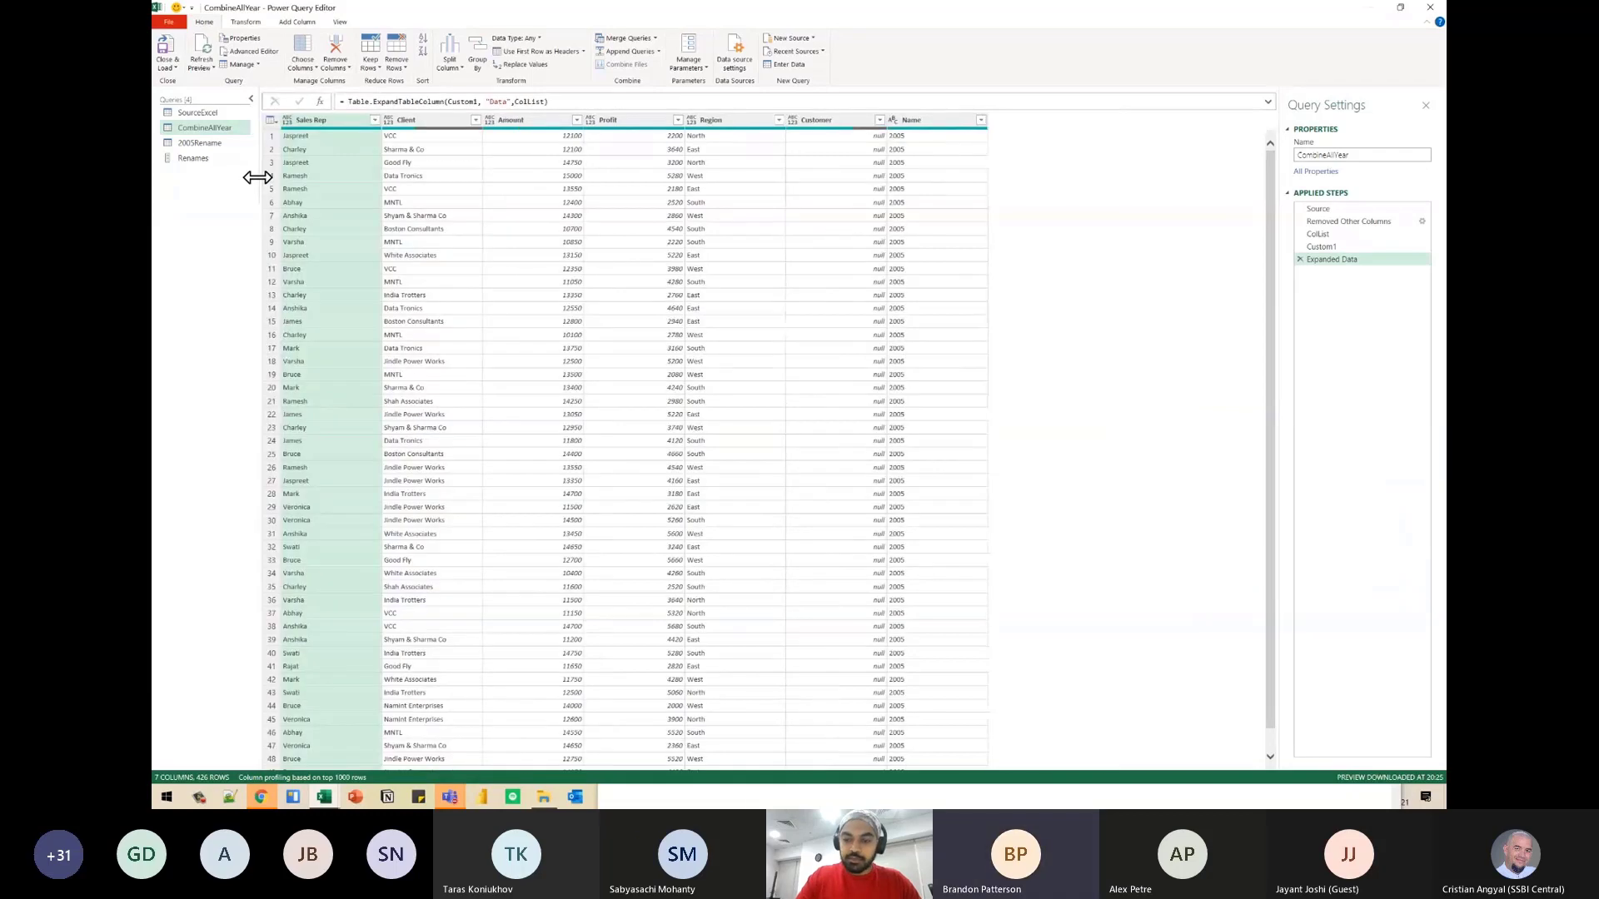
{"action": "key", "text": "ctrl+shift+plus"}
{"action": "key", "text": "ctrl+shift+plus"}
{"action": "key", "text": "ctrl+shift+plus"}
{"action": "key", "text": "ctrl+shift+plus"}
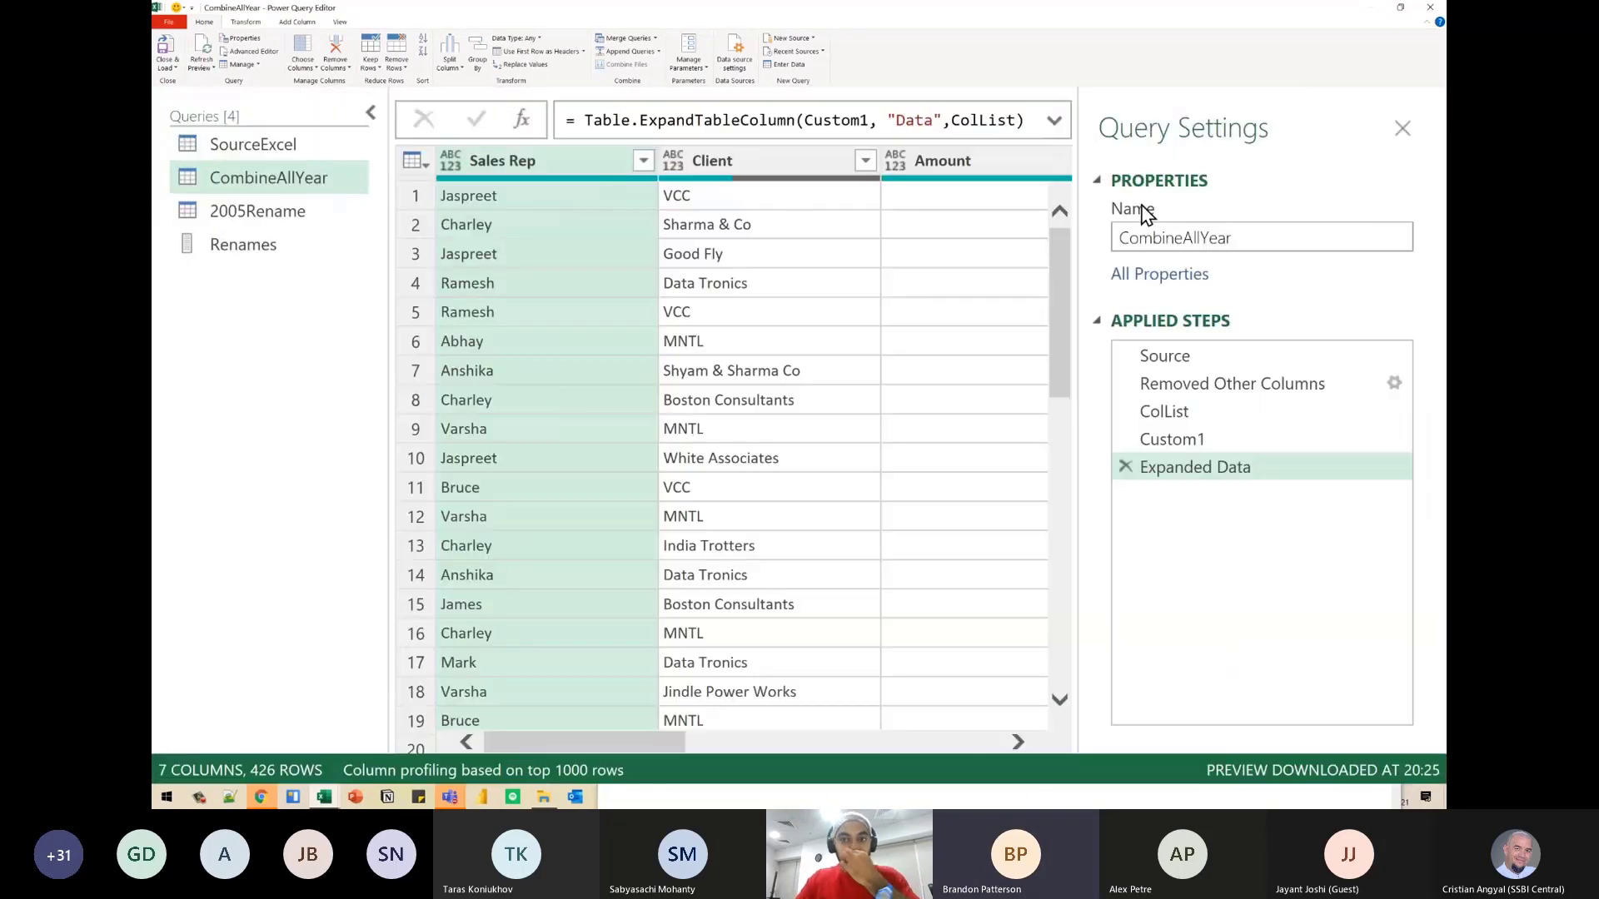
{"action": "left_click", "coordinate": [370, 113]}
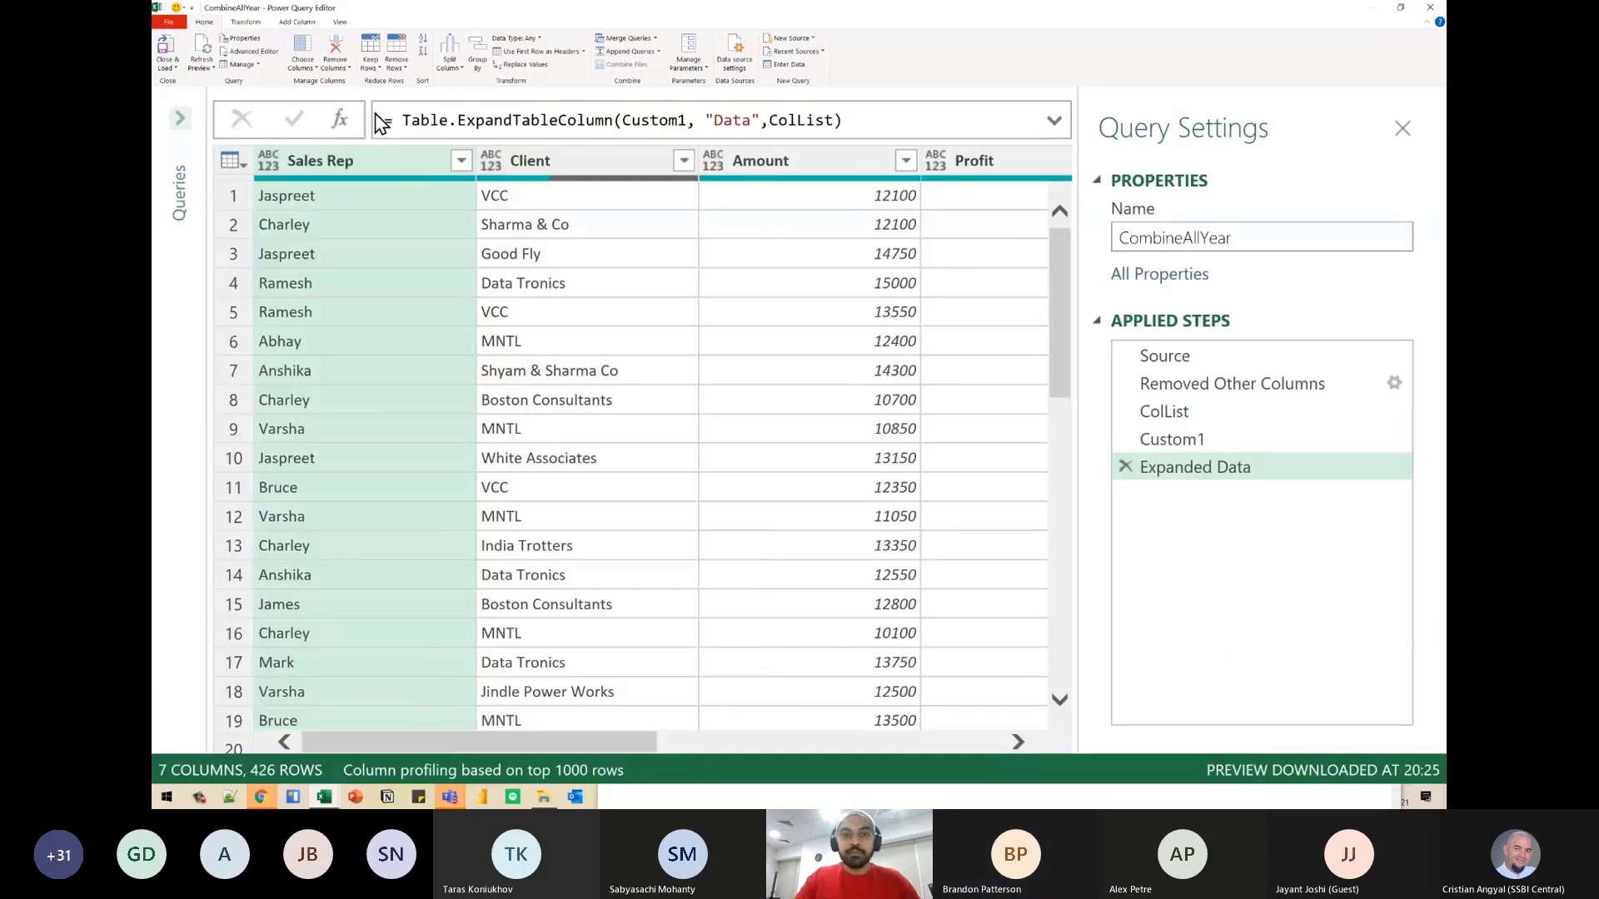
- Review CombineAllYear's Source and Removed Other Columns steps, marking the year names and the nested tables beside them
{"action": "left_click", "coordinate": [1182, 353]}
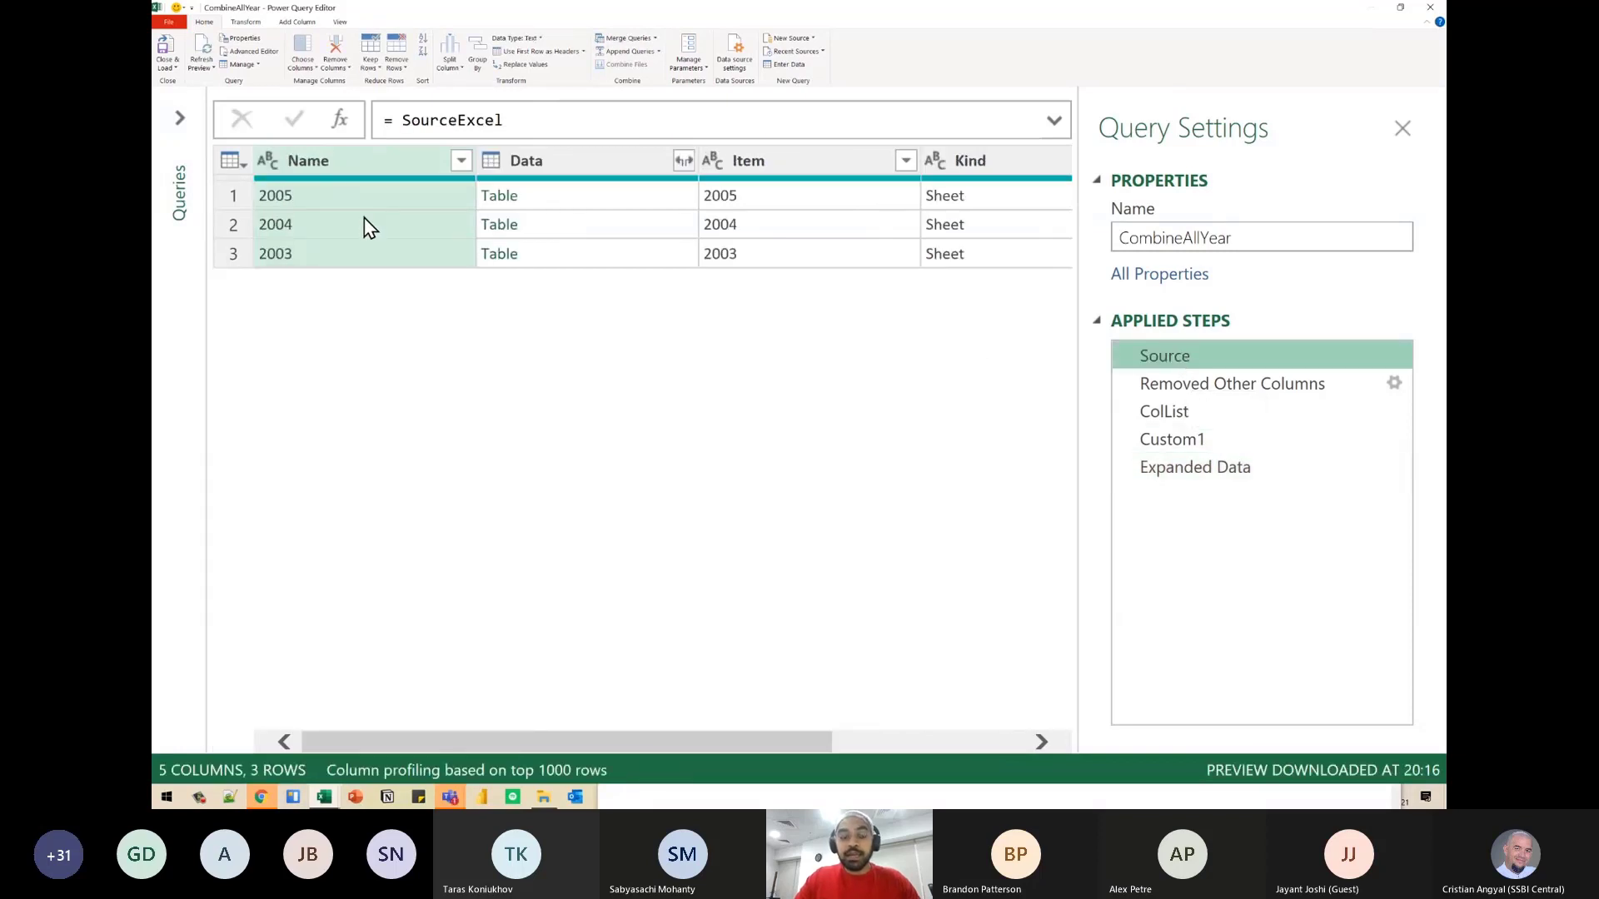
{"action": "key", "text": "ctrl+2"}
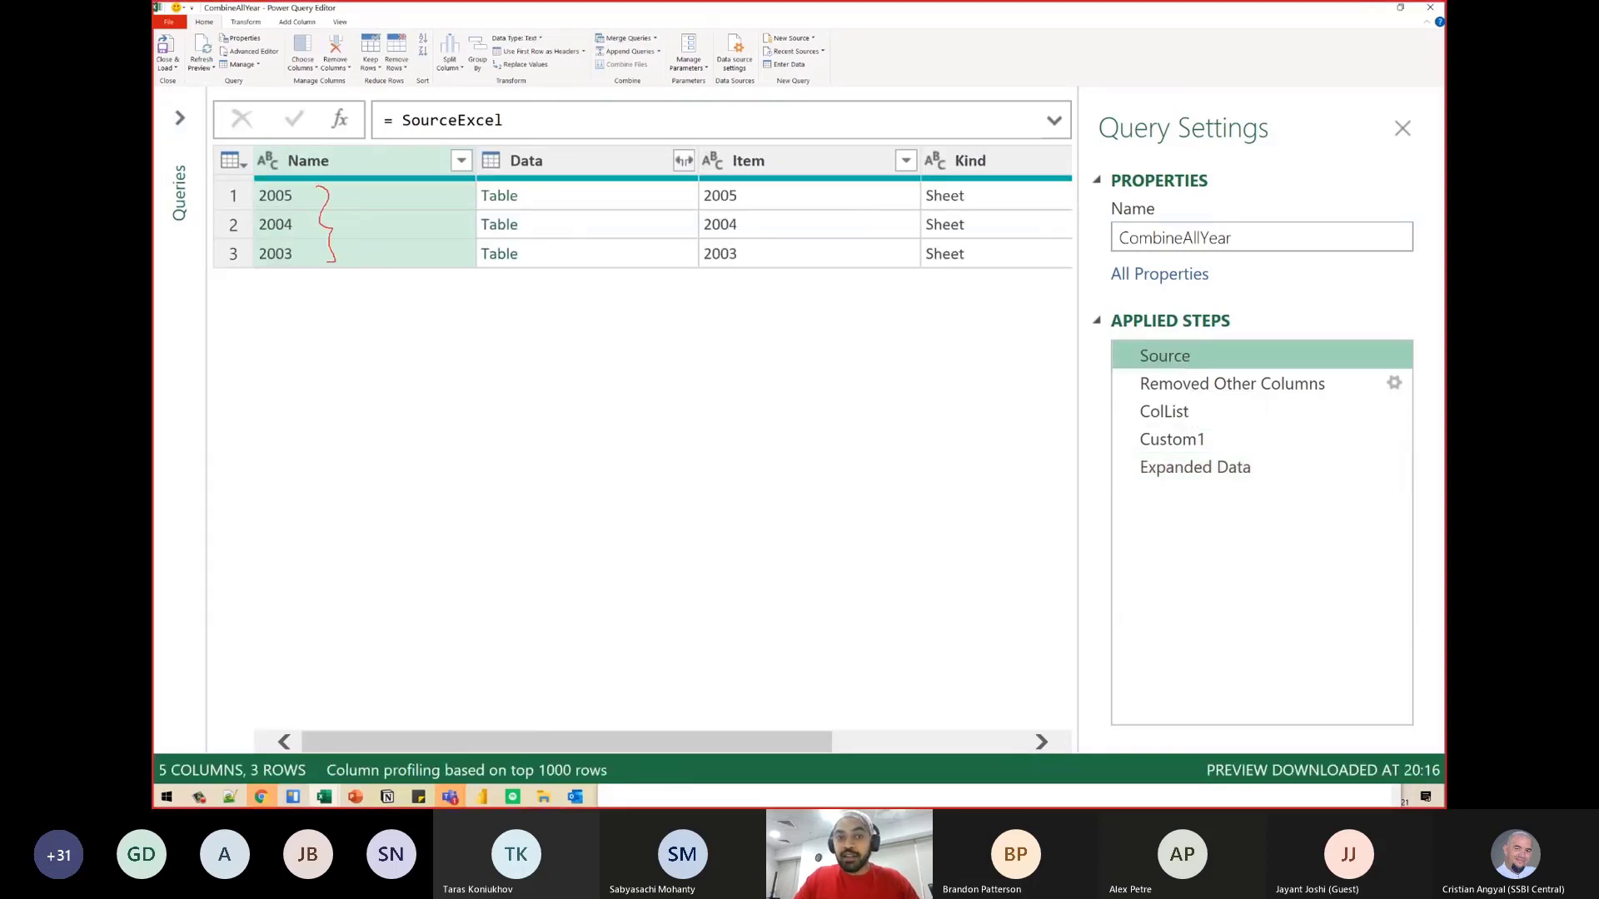
{"action": "key", "text": "Escape"}
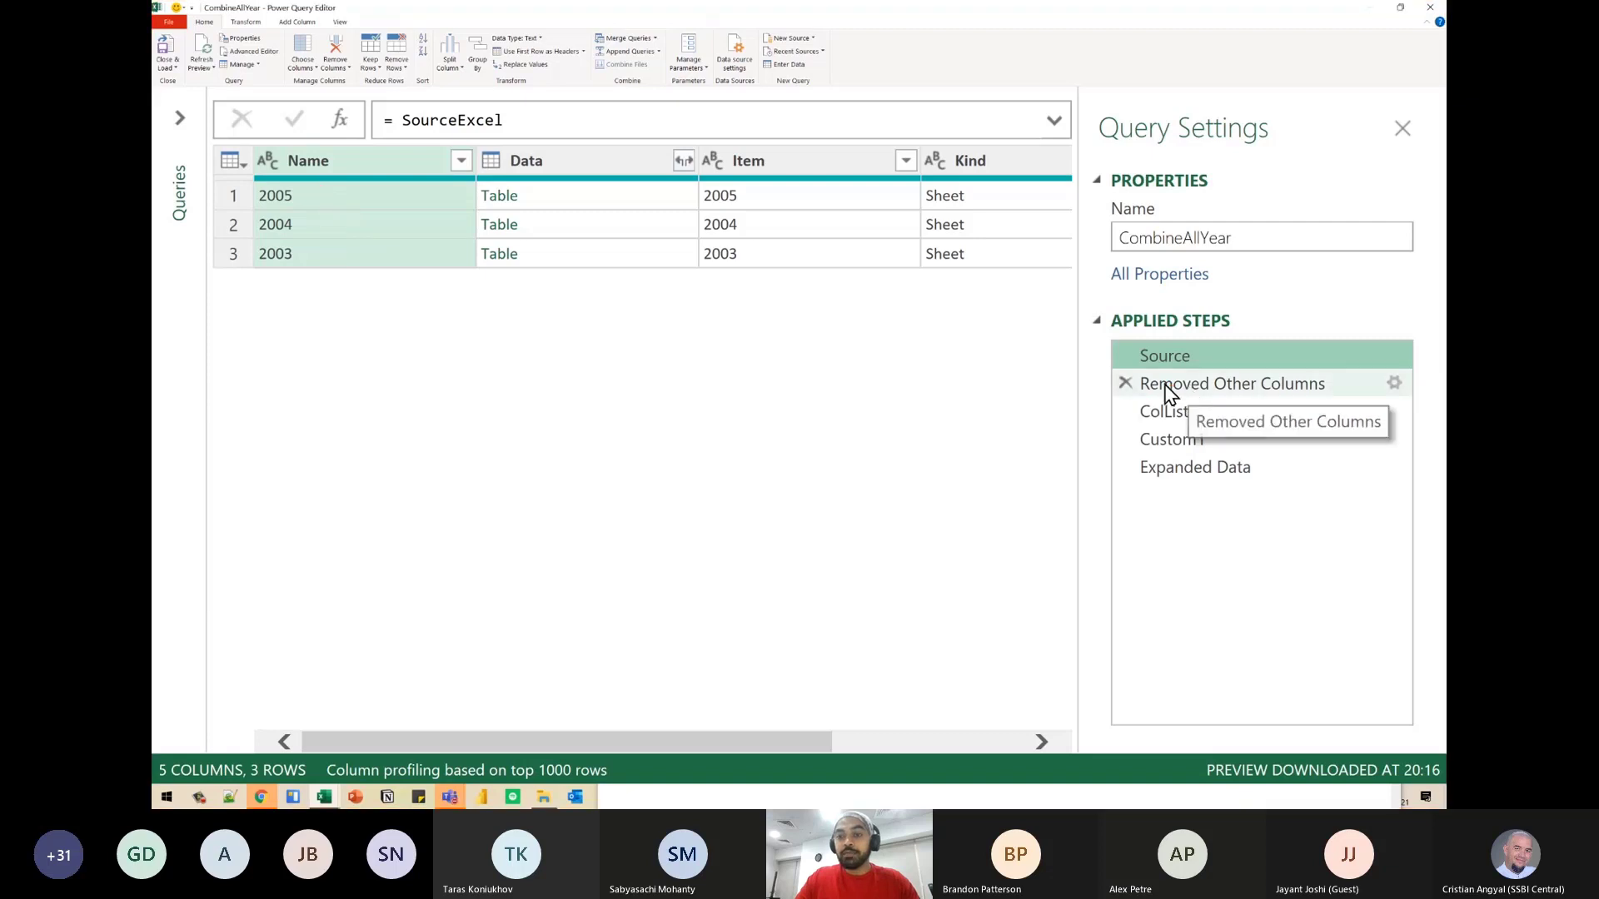
{"action": "left_click", "coordinate": [1174, 386]}
{"action": "key", "text": "ctrl+2"}
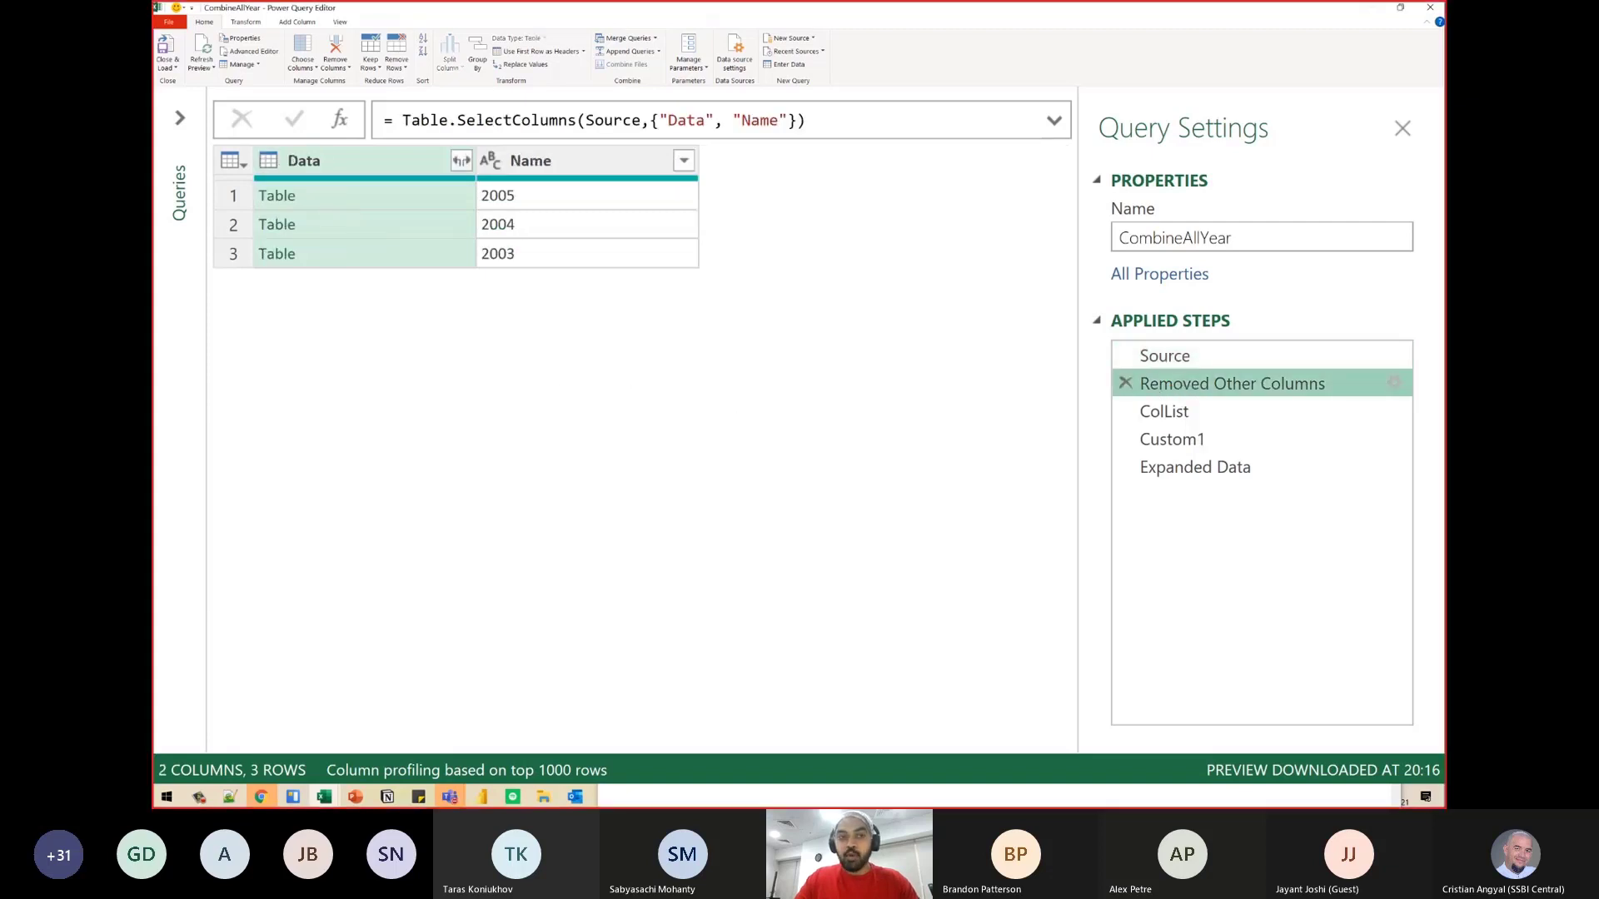
{"action": "left_click_drag", "start_coordinate": [247, 174], "coordinate": [316, 270]}
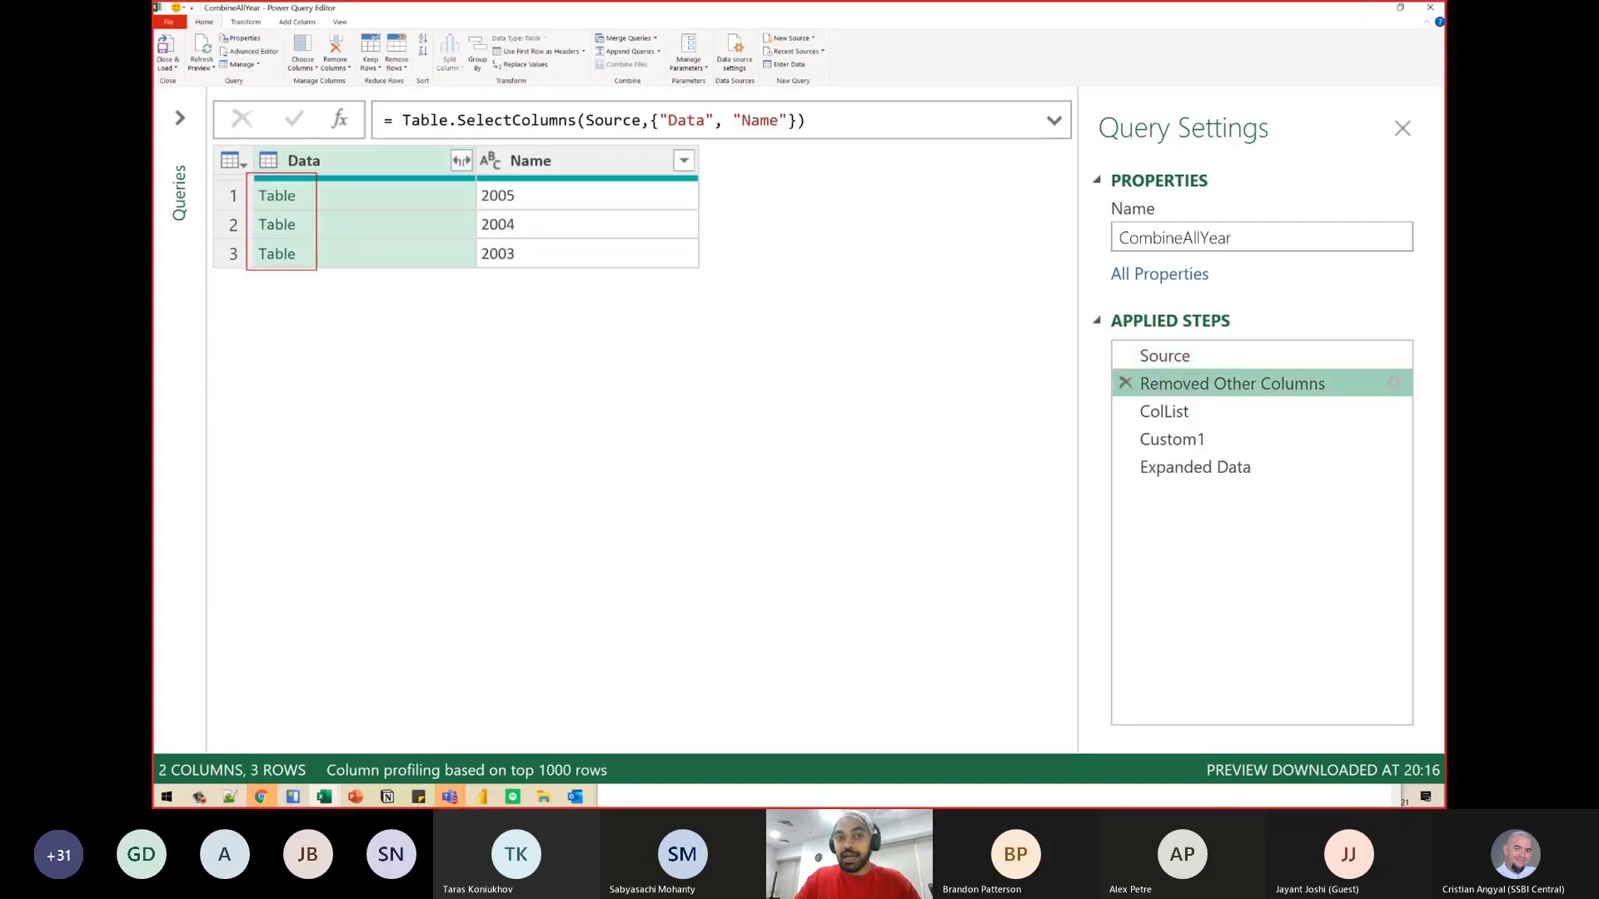
{"action": "left_click_drag", "start_coordinate": [457, 176], "coordinate": [536, 268]}
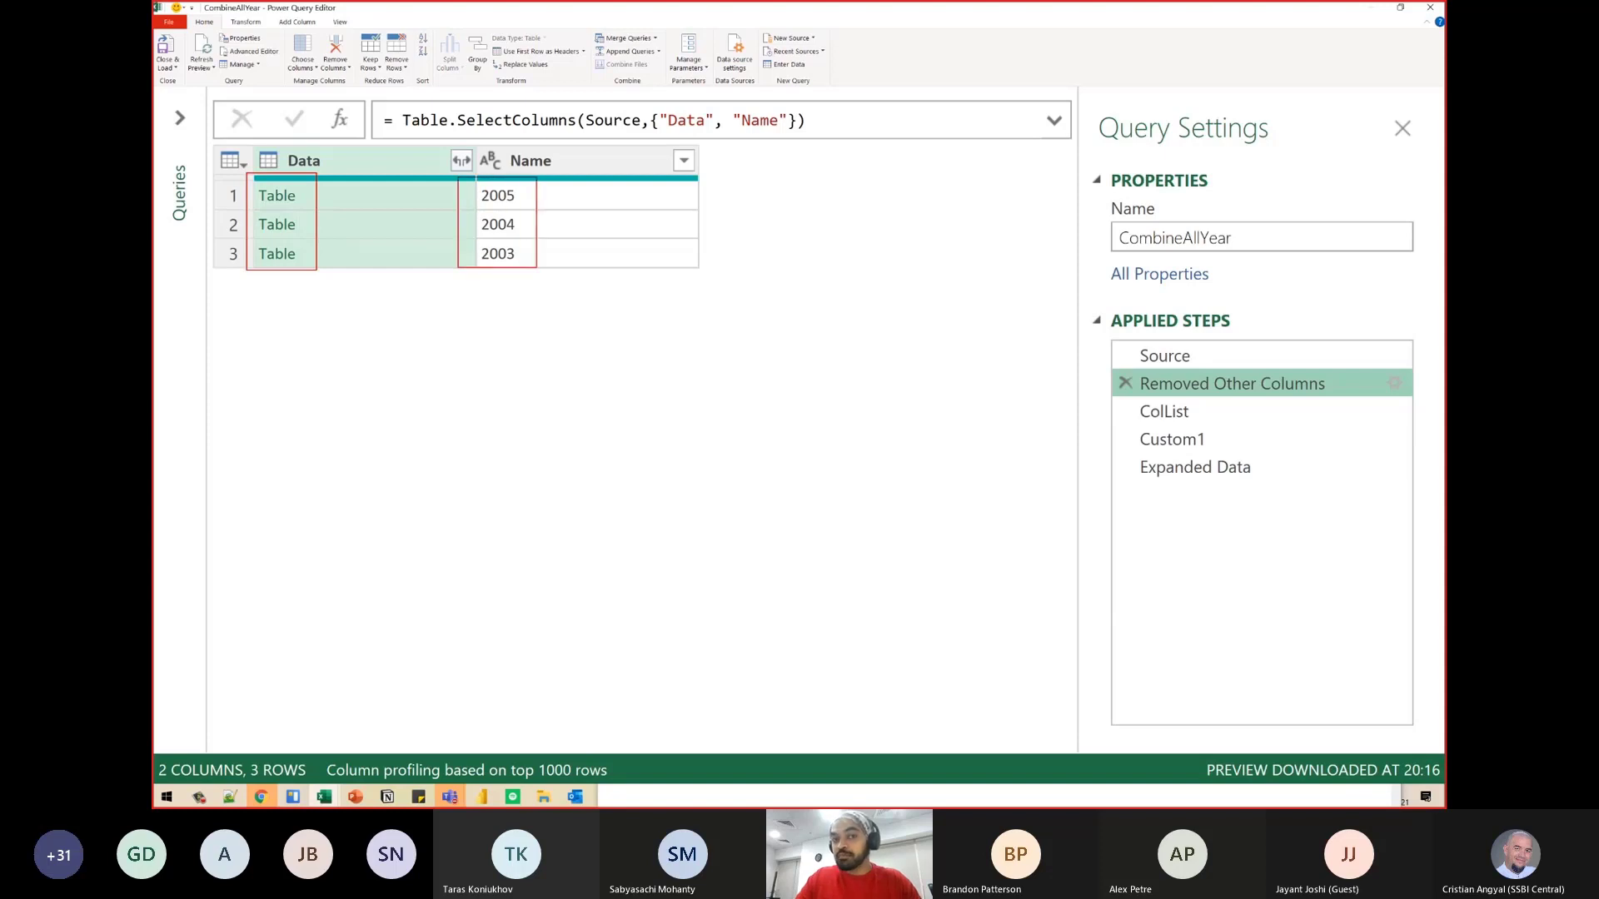
{"action": "key", "text": "Escape"}
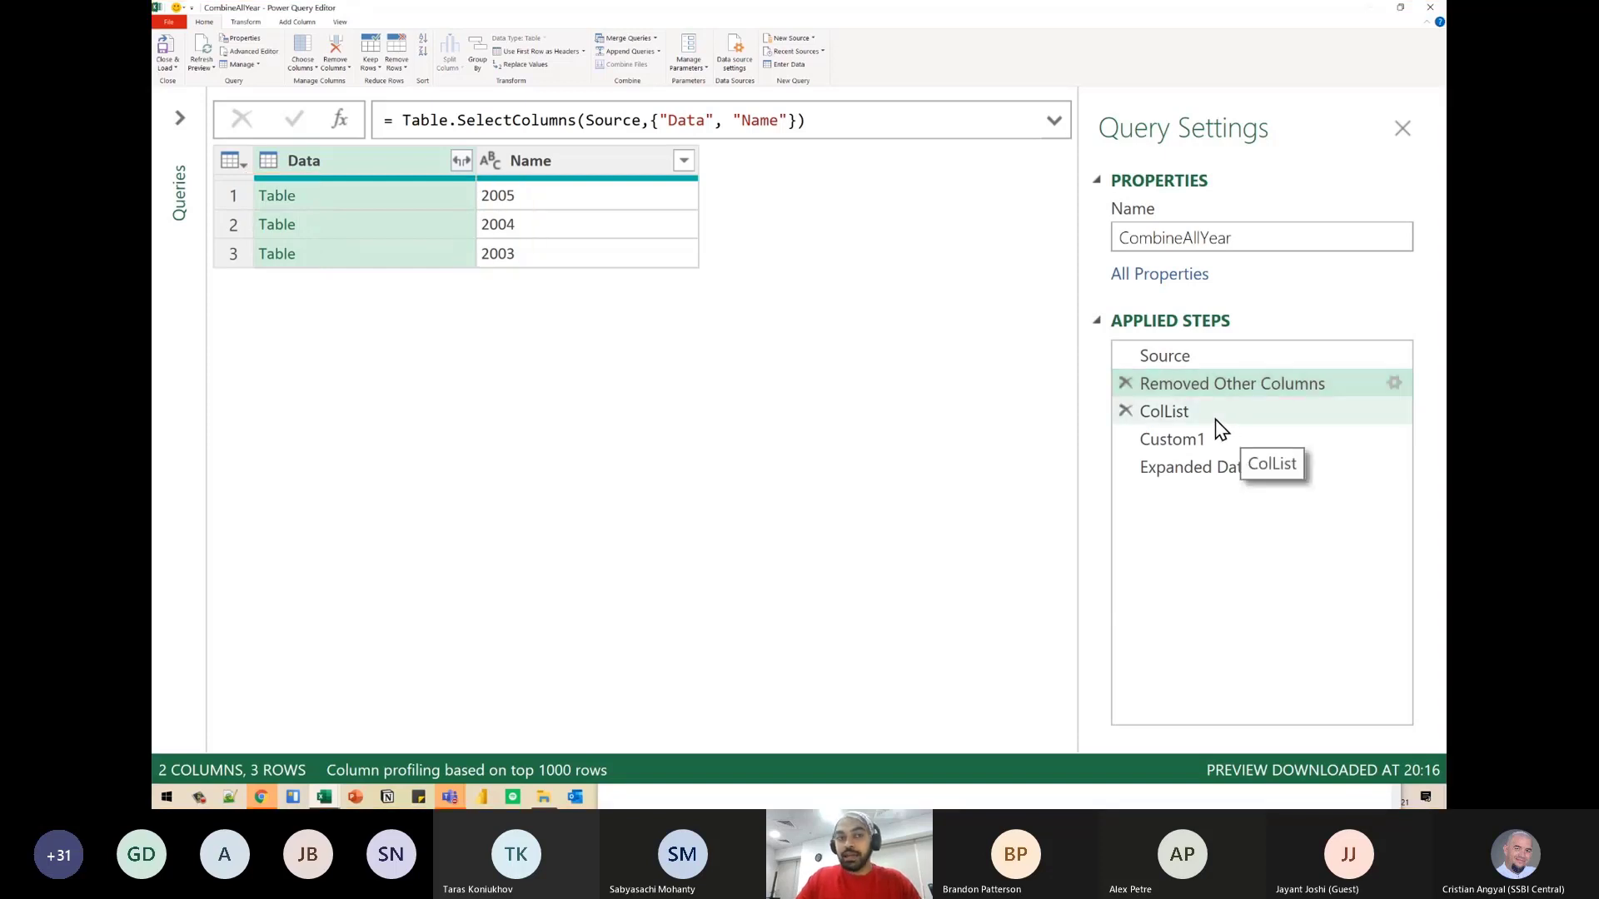
- Step through the ColList, Custom1 and Expanded Data steps of the CombineAllYear query
{"action": "left_click", "coordinate": [1215, 418]}
{"action": "left_click", "coordinate": [1292, 441]}
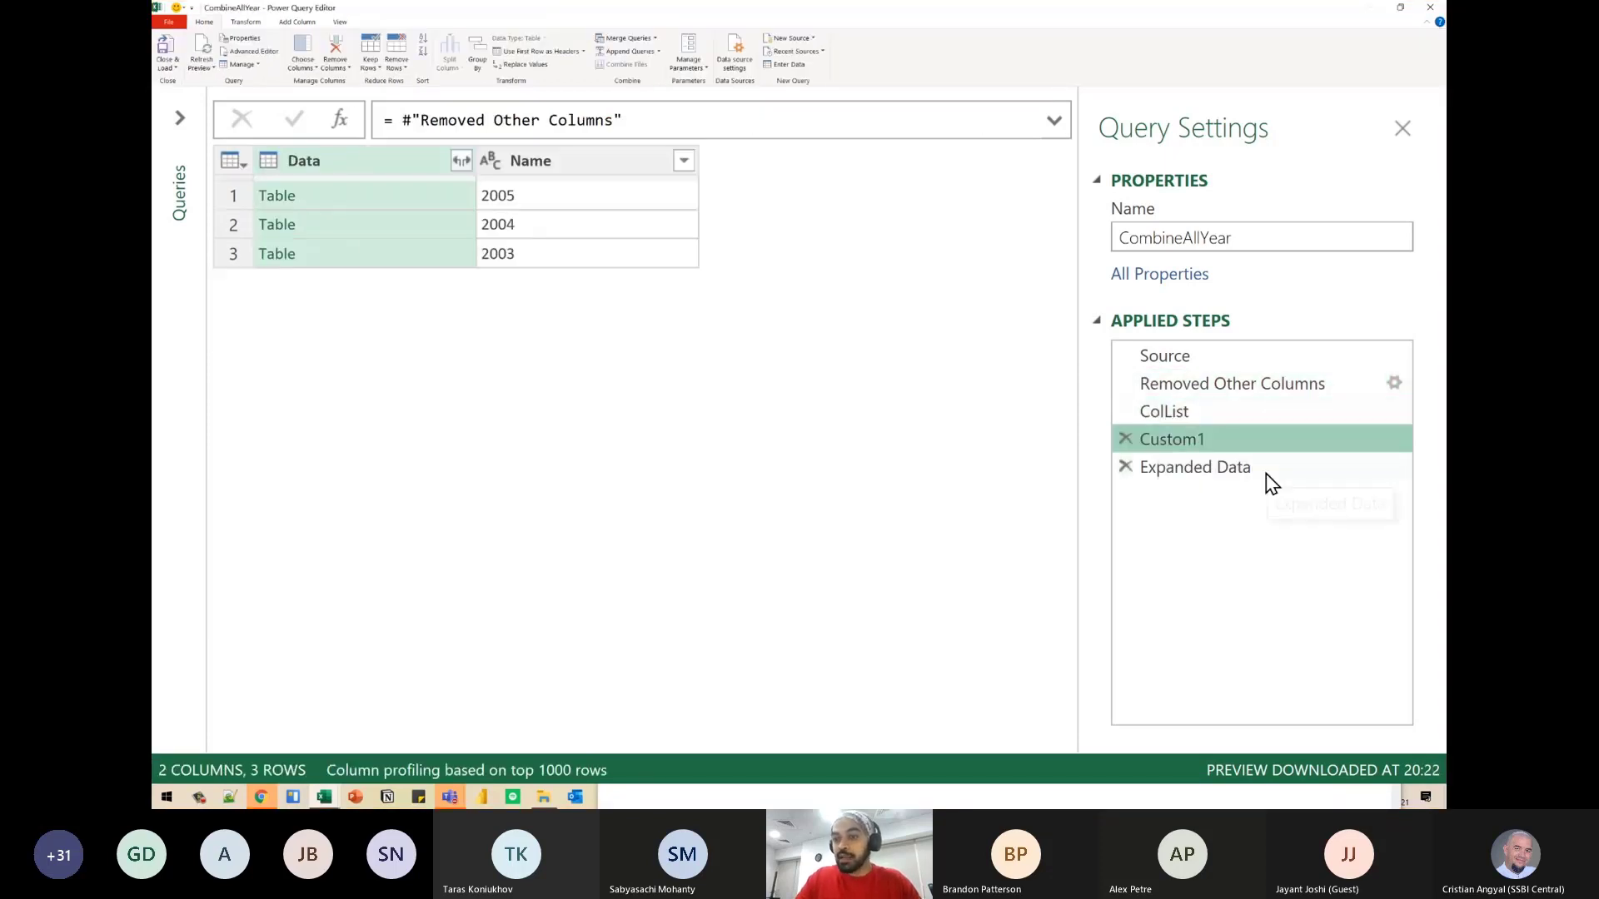
{"action": "left_click", "coordinate": [1262, 468]}
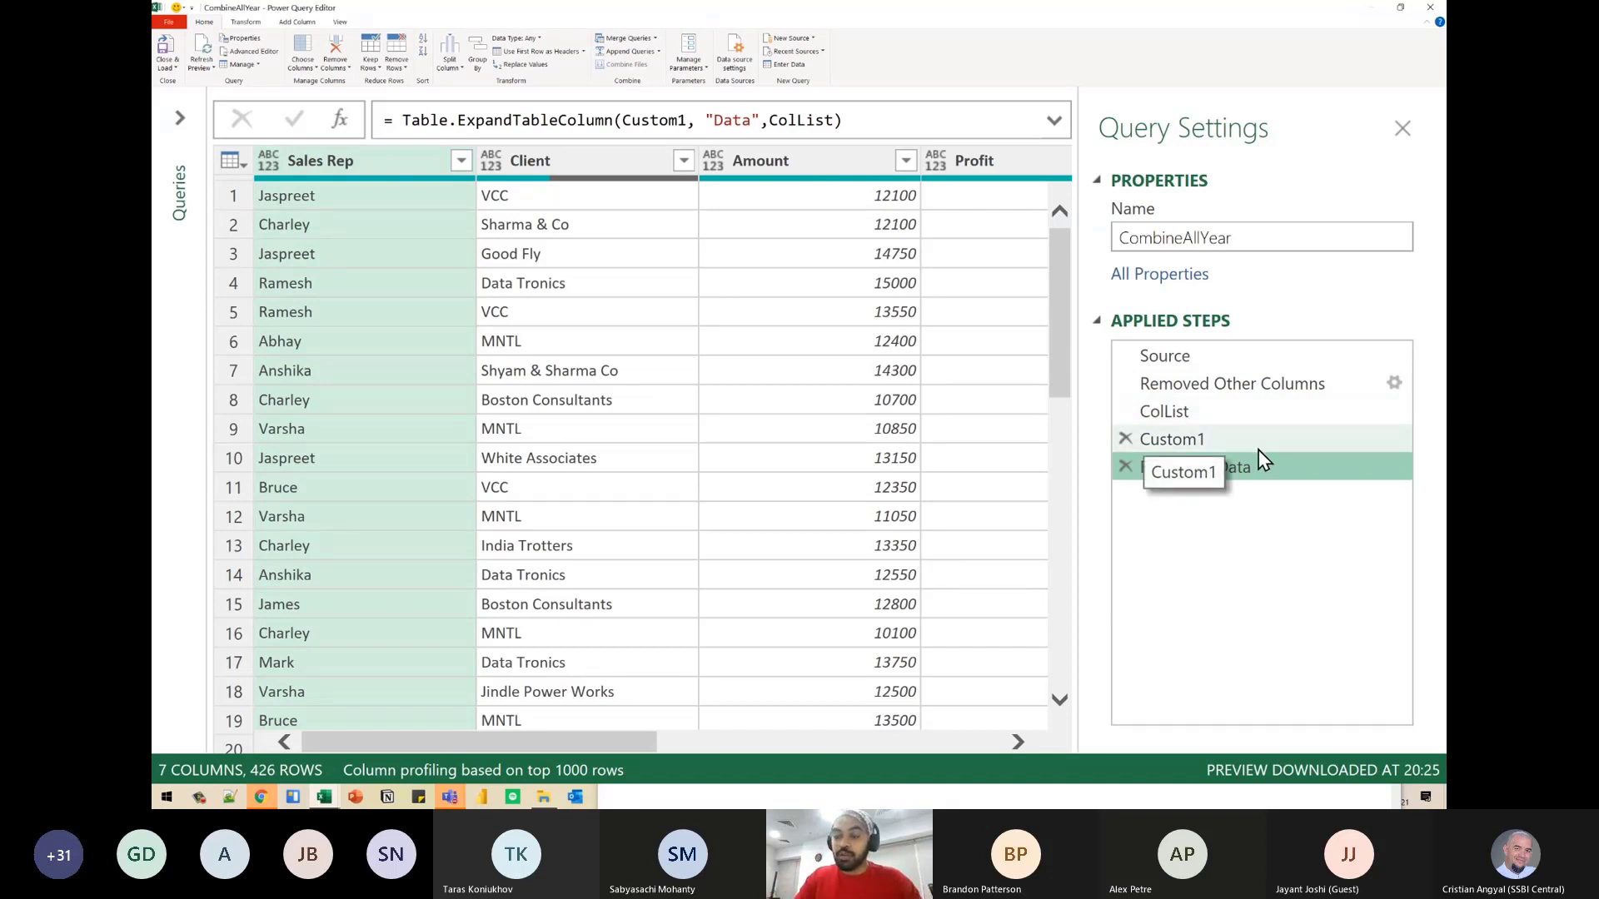
- Preview the nested 2005 and 2004 tables in the Removed Other Columns step and compare their column headers
{"action": "left_click", "coordinate": [1257, 386]}
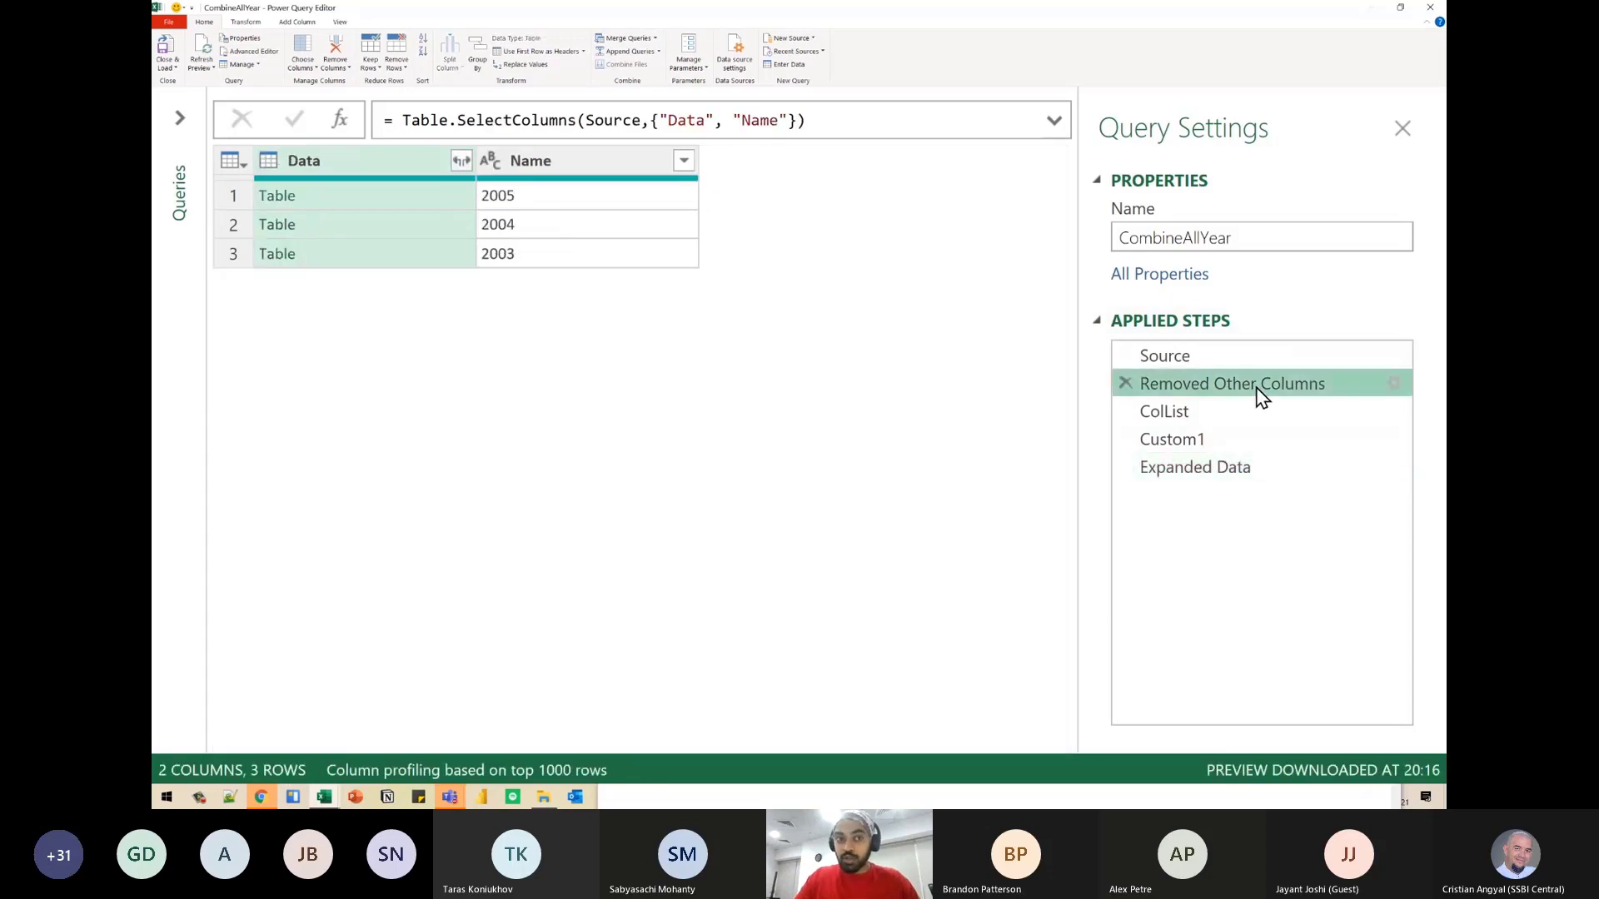
{"action": "left_click", "coordinate": [357, 193]}
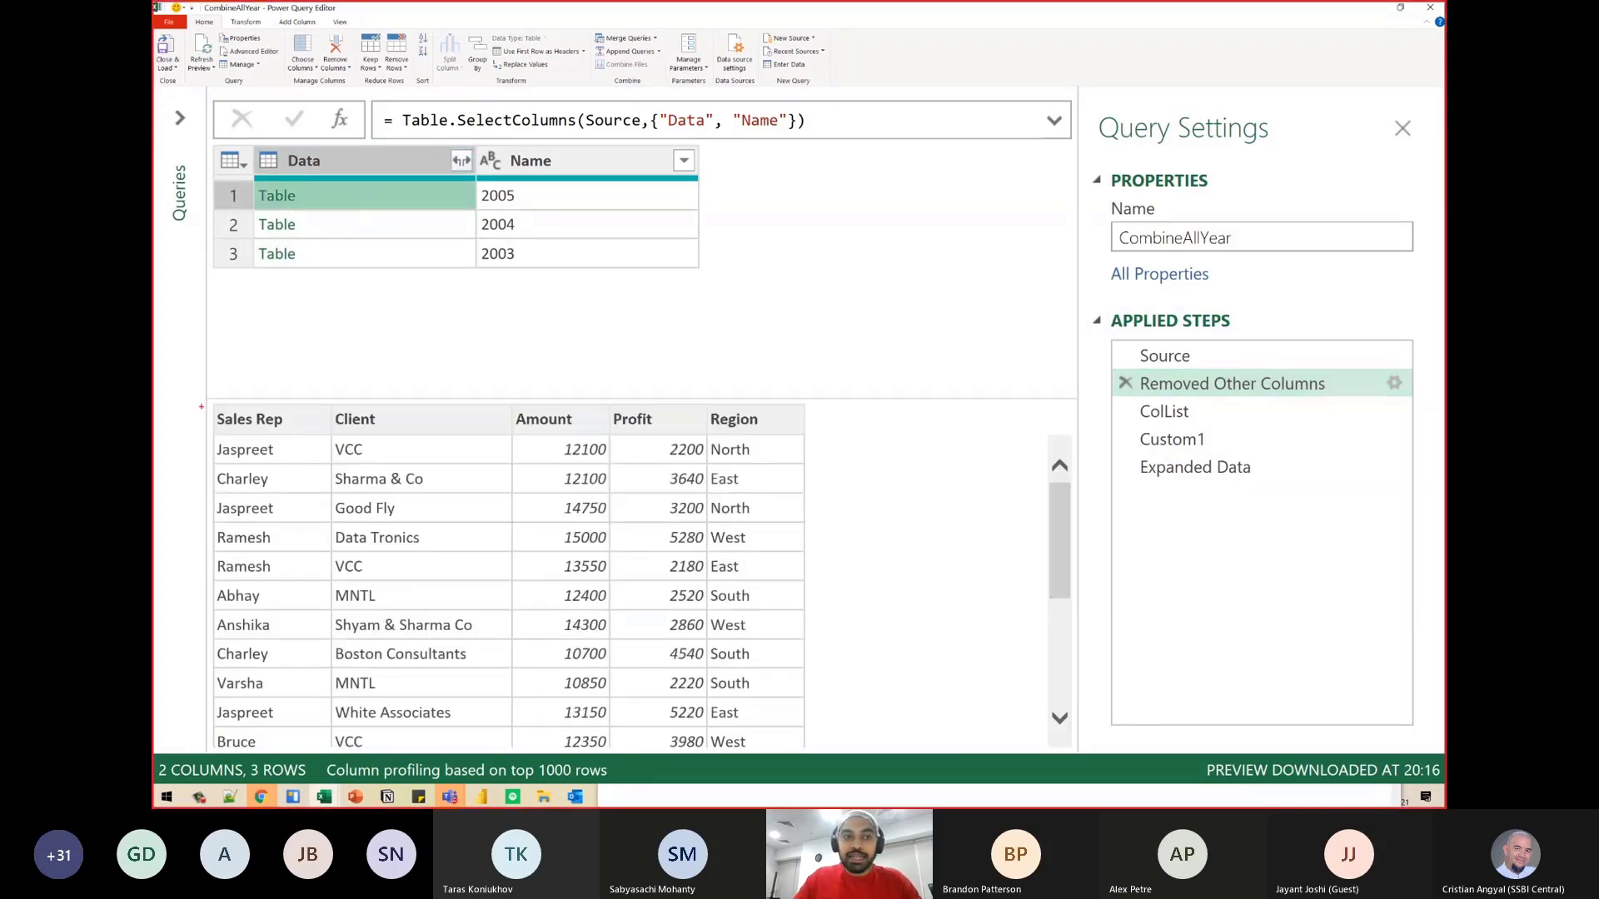
{"action": "mouse_move", "coordinate": [194, 398]}
{"action": "left_mouse_down"}
{"action": "mouse_move", "coordinate": [518, 457]}
{"action": "mouse_move", "coordinate": [849, 450]}
{"action": "mouse_move", "coordinate": [834, 452]}
{"action": "left_mouse_up"}
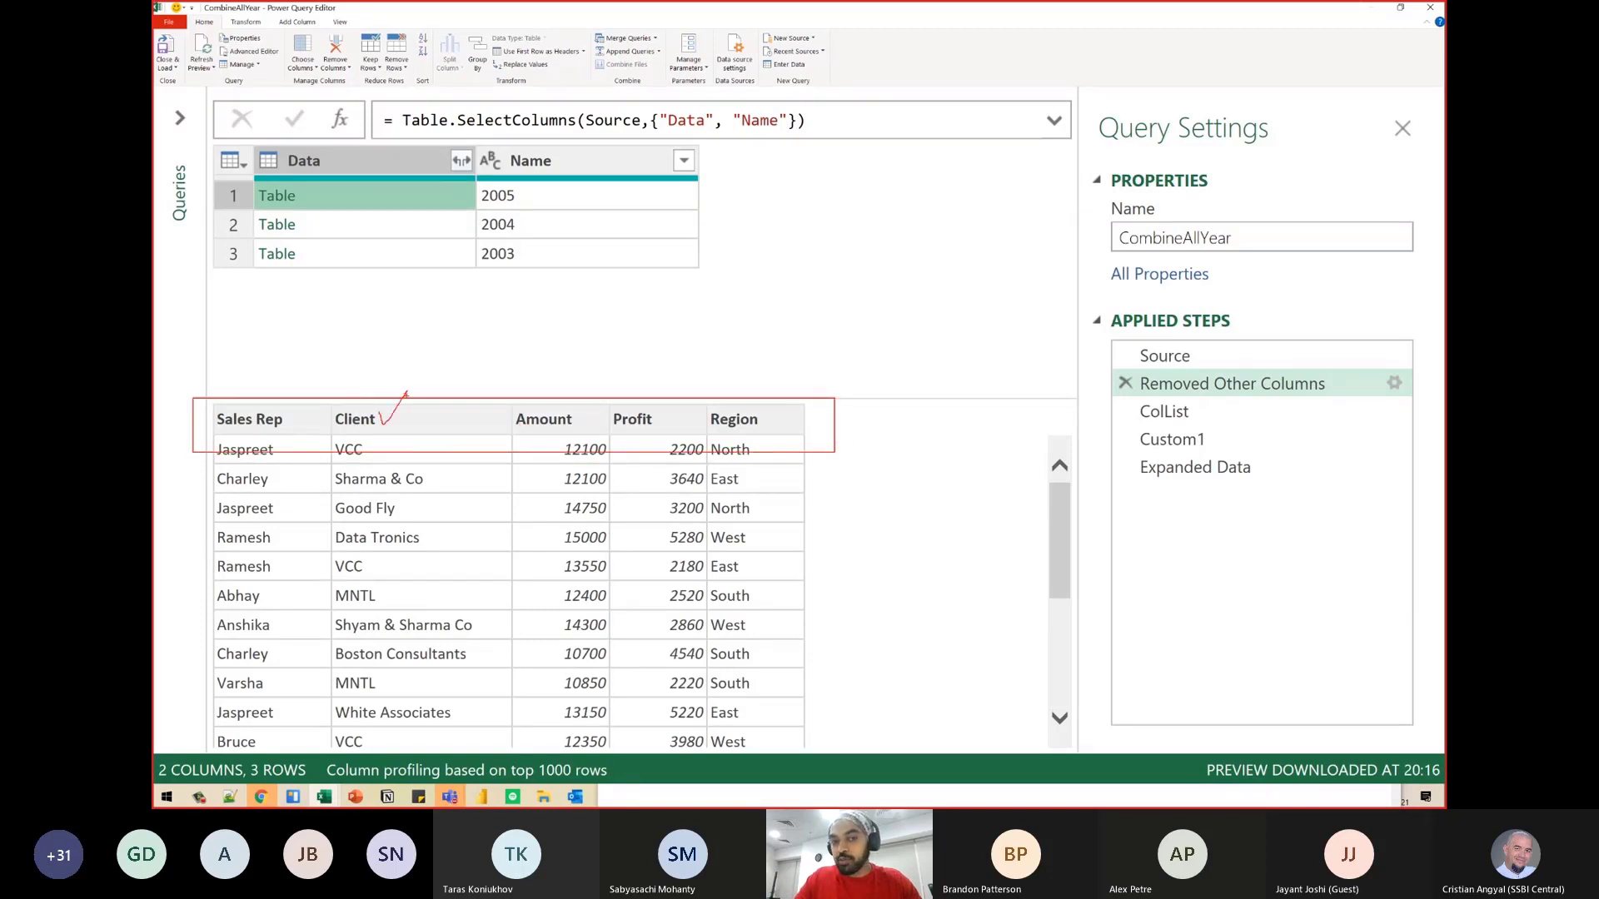
{"action": "left_click_drag", "start_coordinate": [514, 408], "coordinate": [537, 388]}
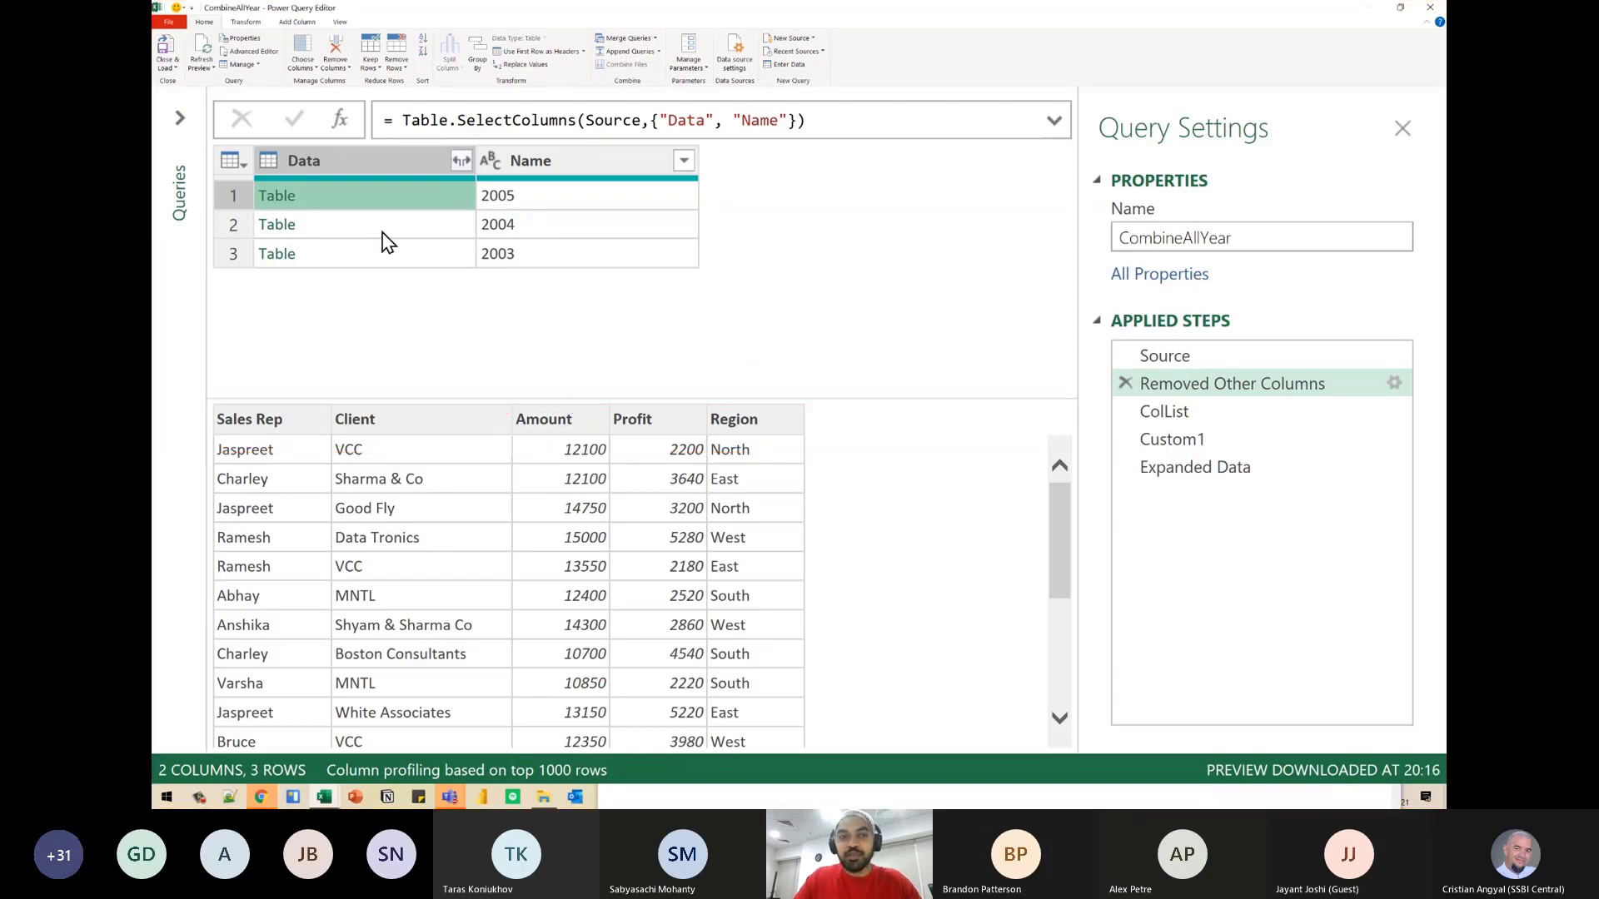
{"action": "left_click", "coordinate": [381, 231]}
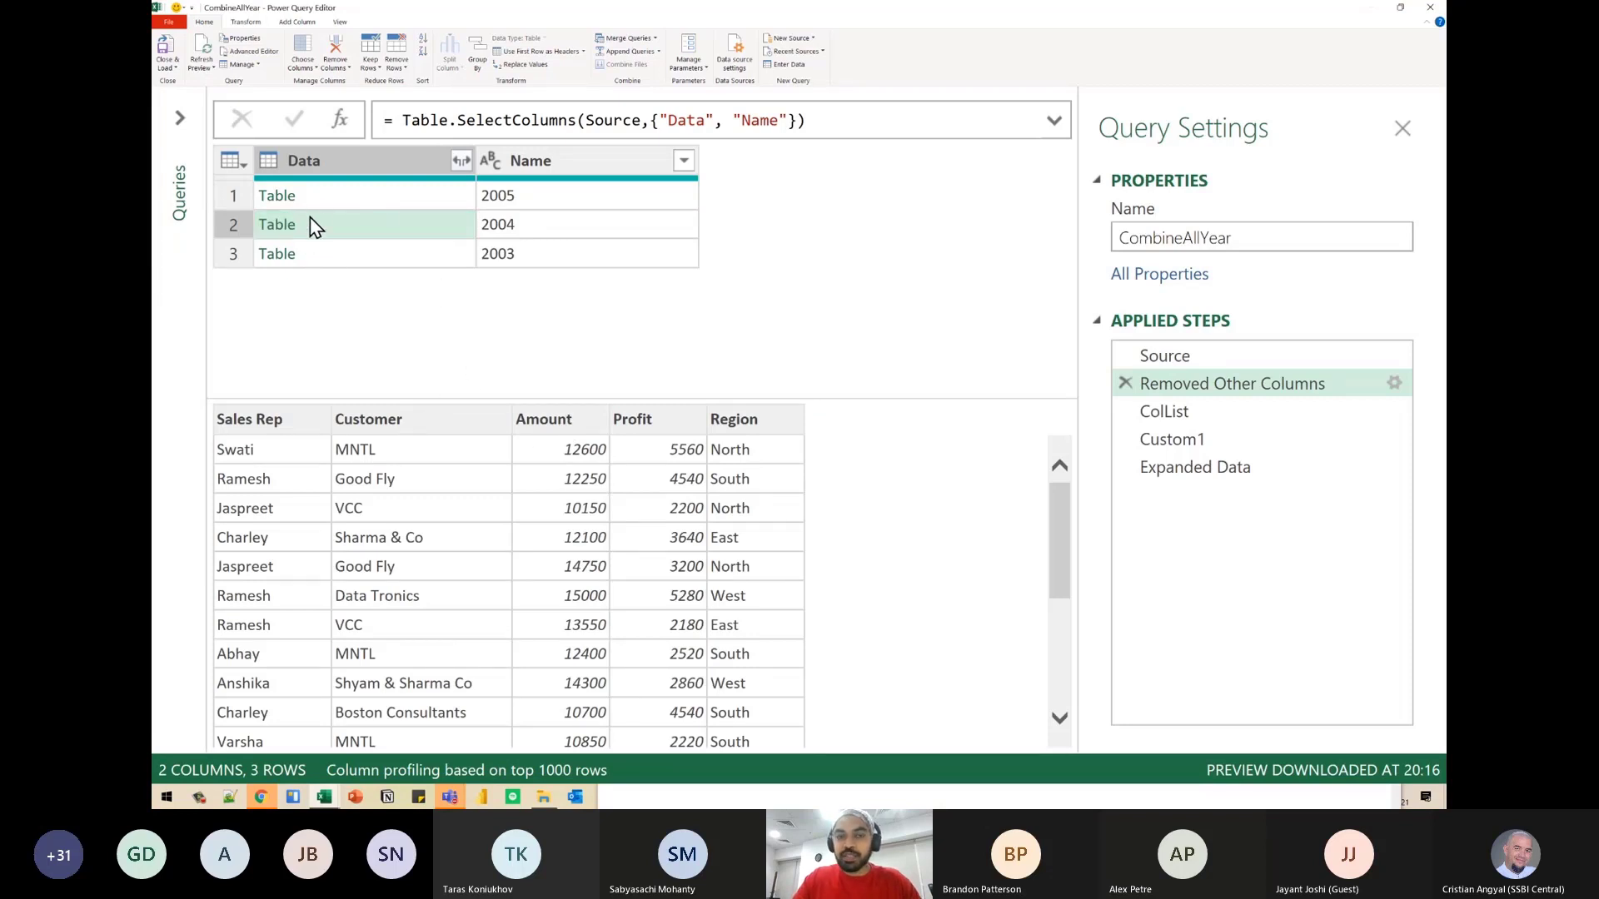
- Begin a custom column as an inserted step after Removed Other Columns, moving its dialog clear of the table preview
{"action": "left_click", "coordinate": [246, 22]}
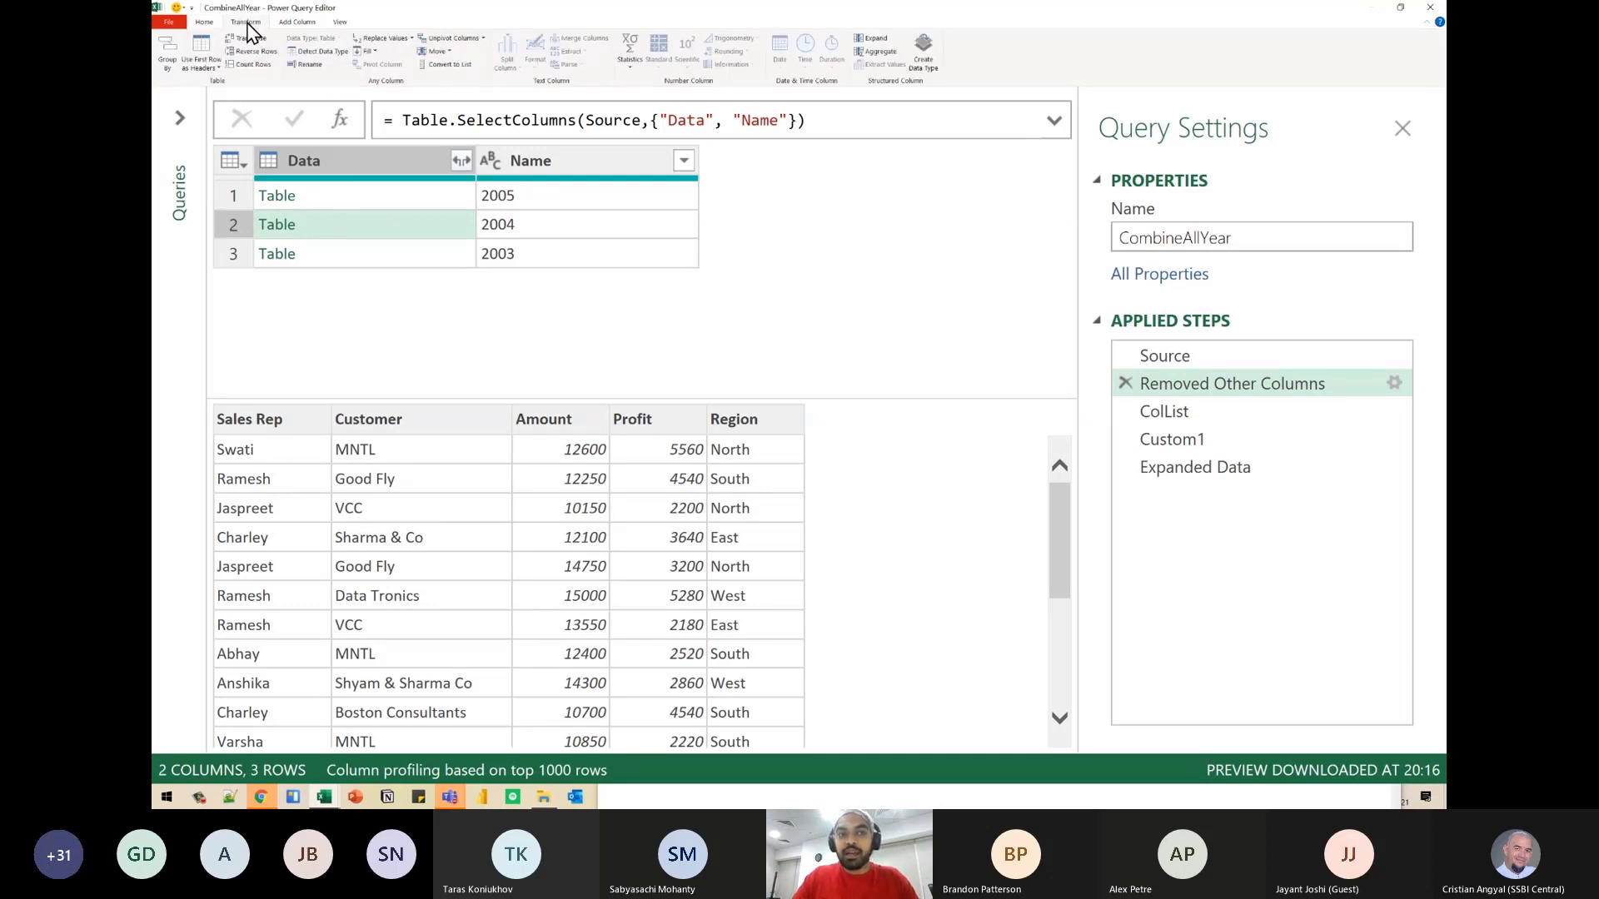
{"action": "left_click", "coordinate": [297, 23]}
{"action": "left_click", "coordinate": [209, 51]}
{"action": "left_click", "coordinate": [859, 424]}
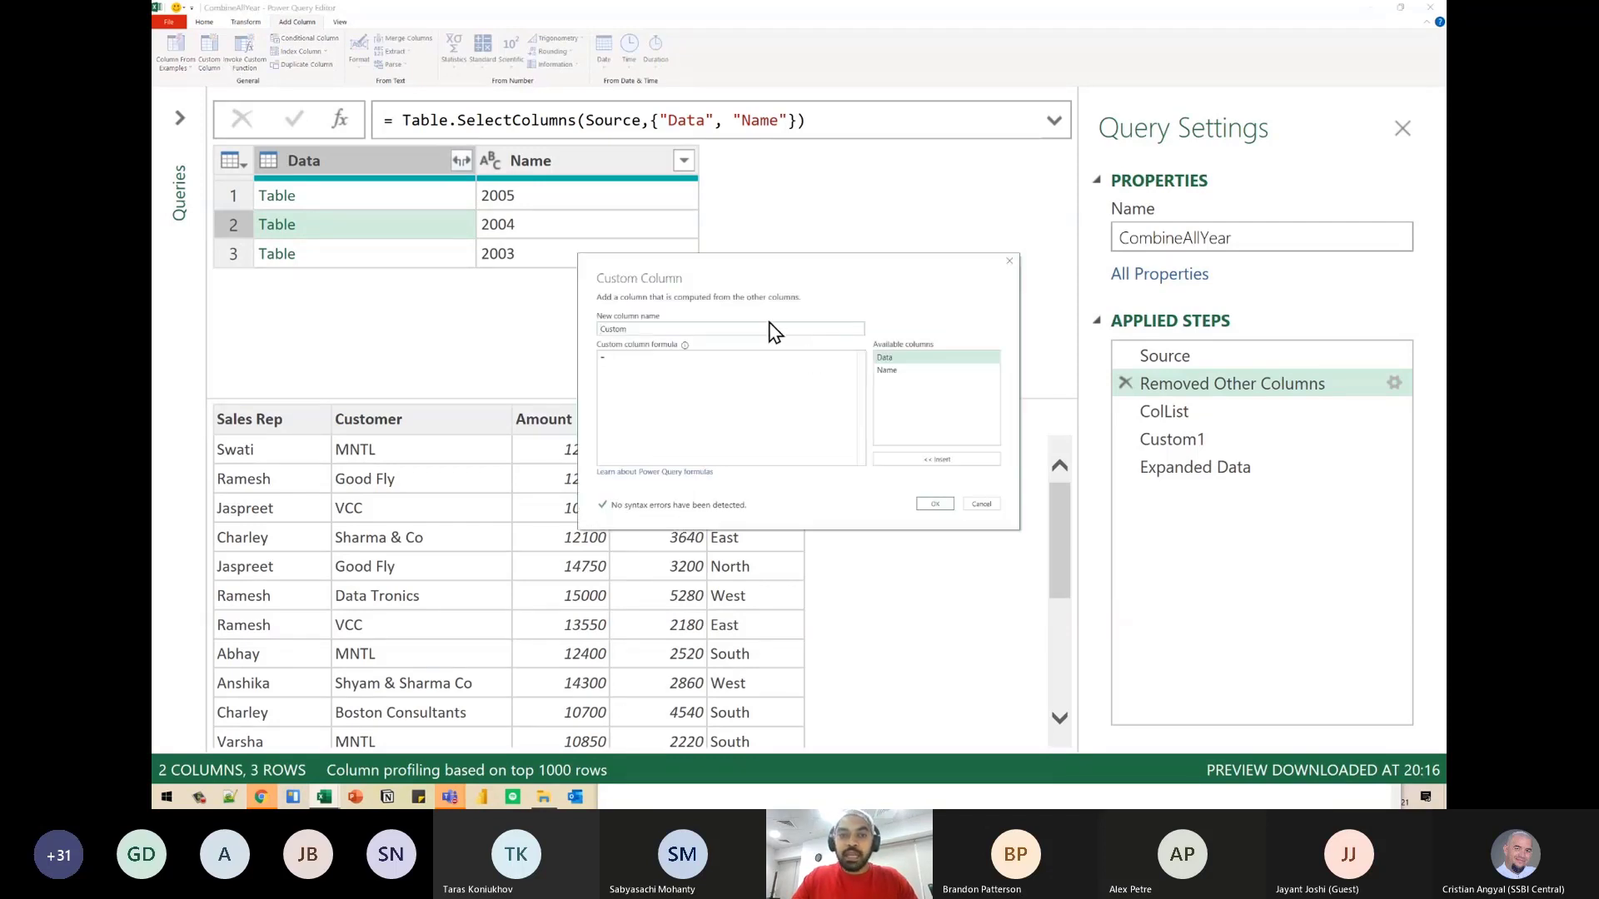
{"action": "left_click_drag", "start_coordinate": [745, 282], "coordinate": [799, 109]}
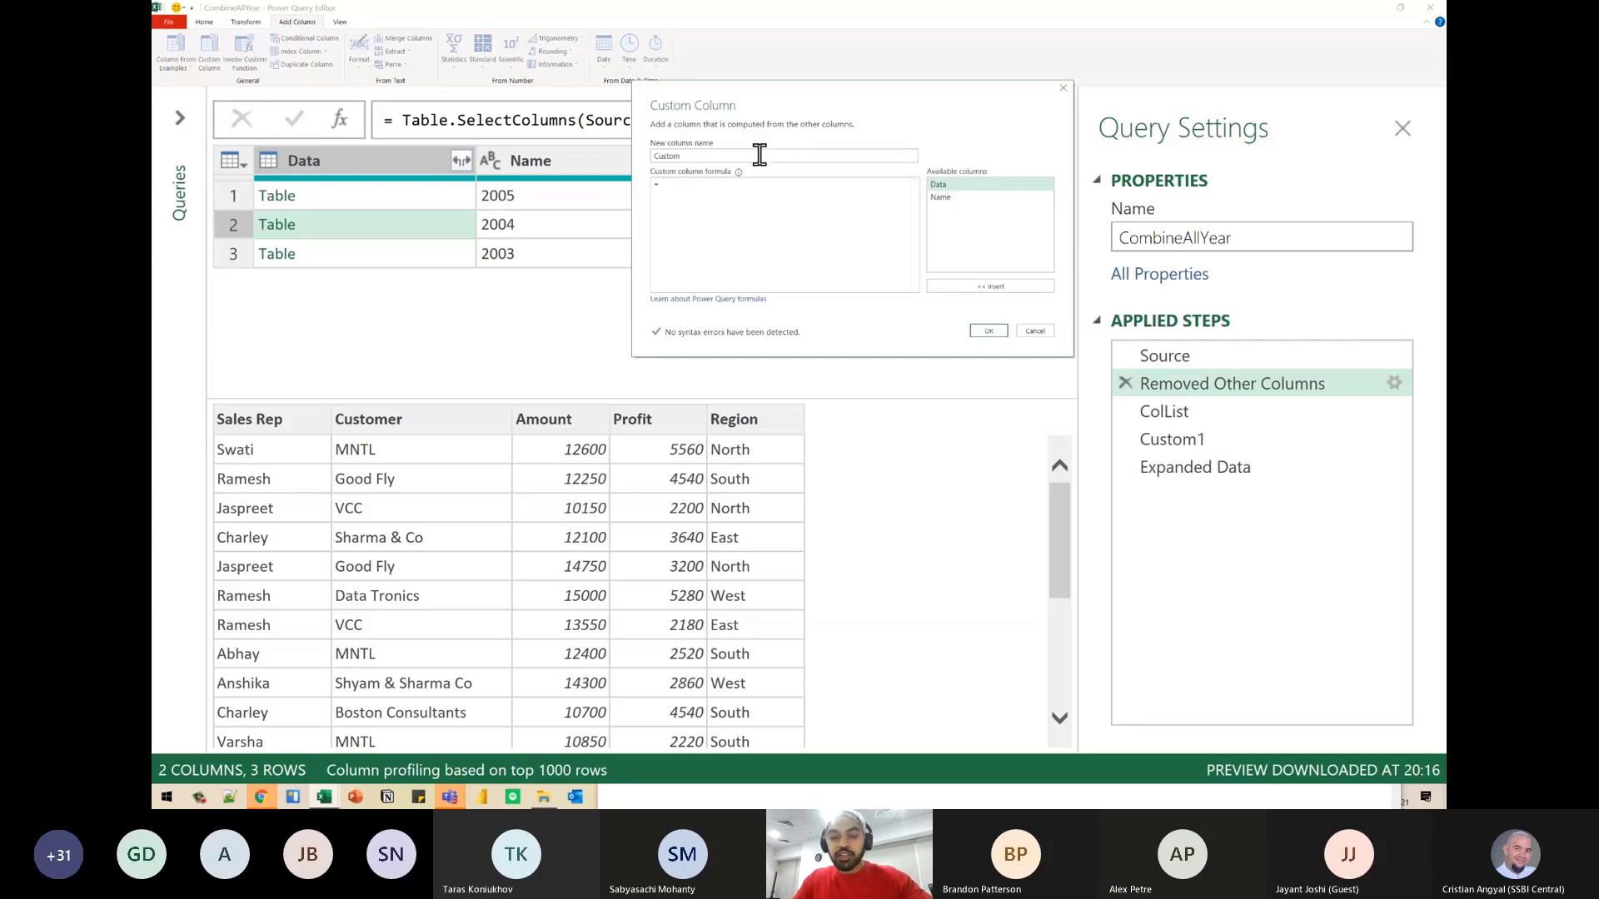
- Start the custom column formula with Table.RenameColumns, passing the nested tables in [Data] as its first argument
{"action": "key", "text": "ctrl+4"}
{"action": "left_click_drag", "start_coordinate": [1271, 122], "coordinate": [1104, 108]}
{"action": "left_click", "coordinate": [1124, 285]}
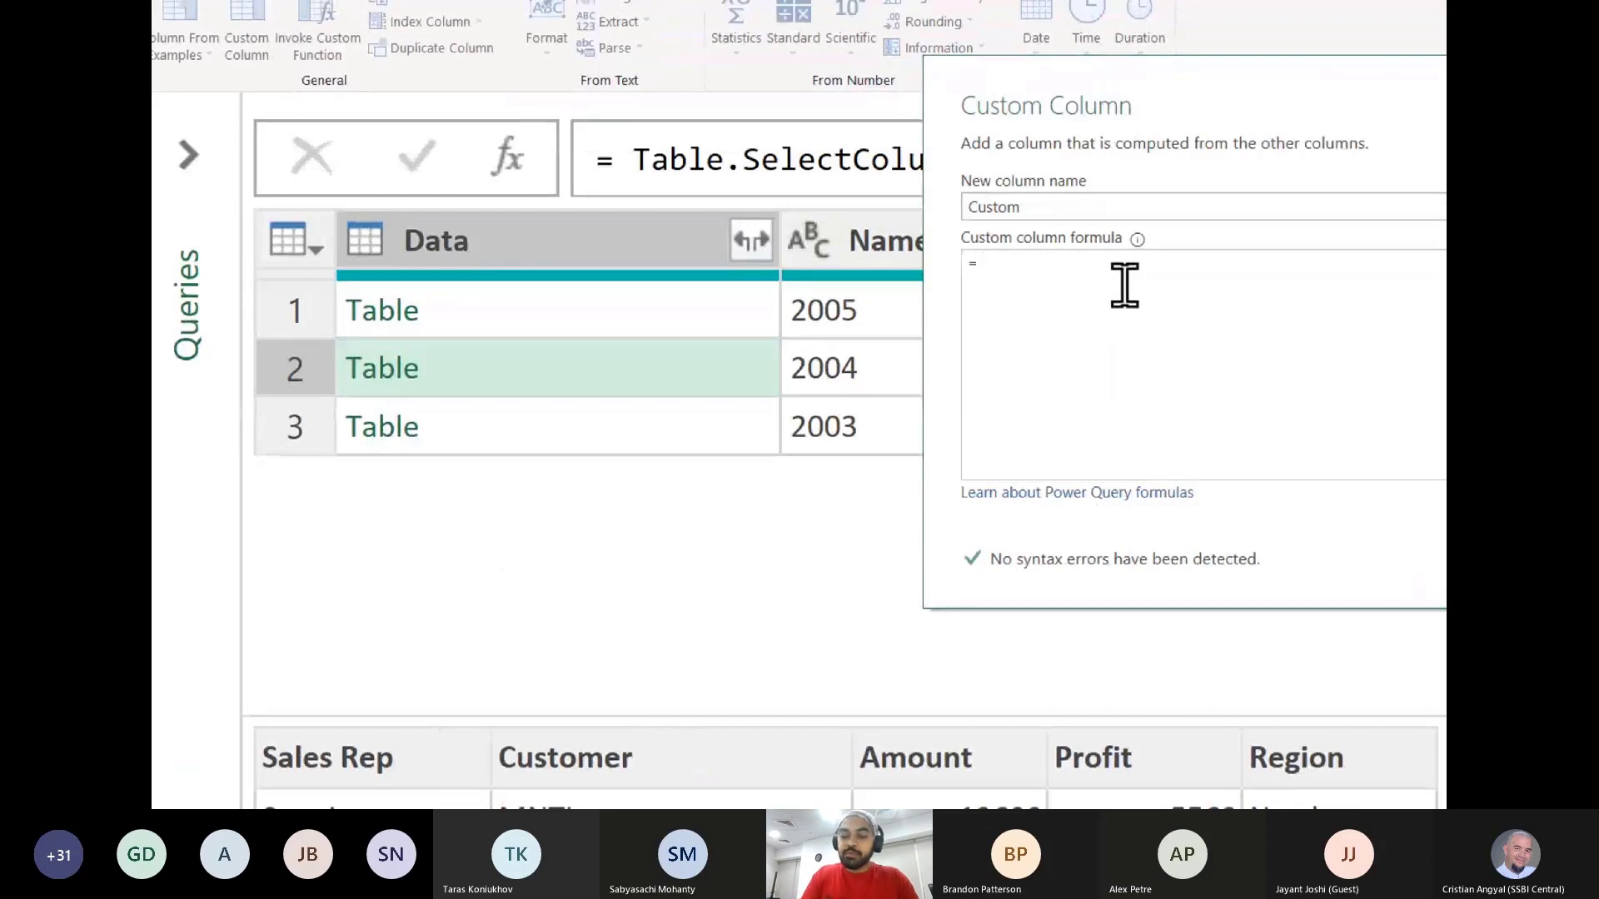
{"action": "type", "text": "Table."}
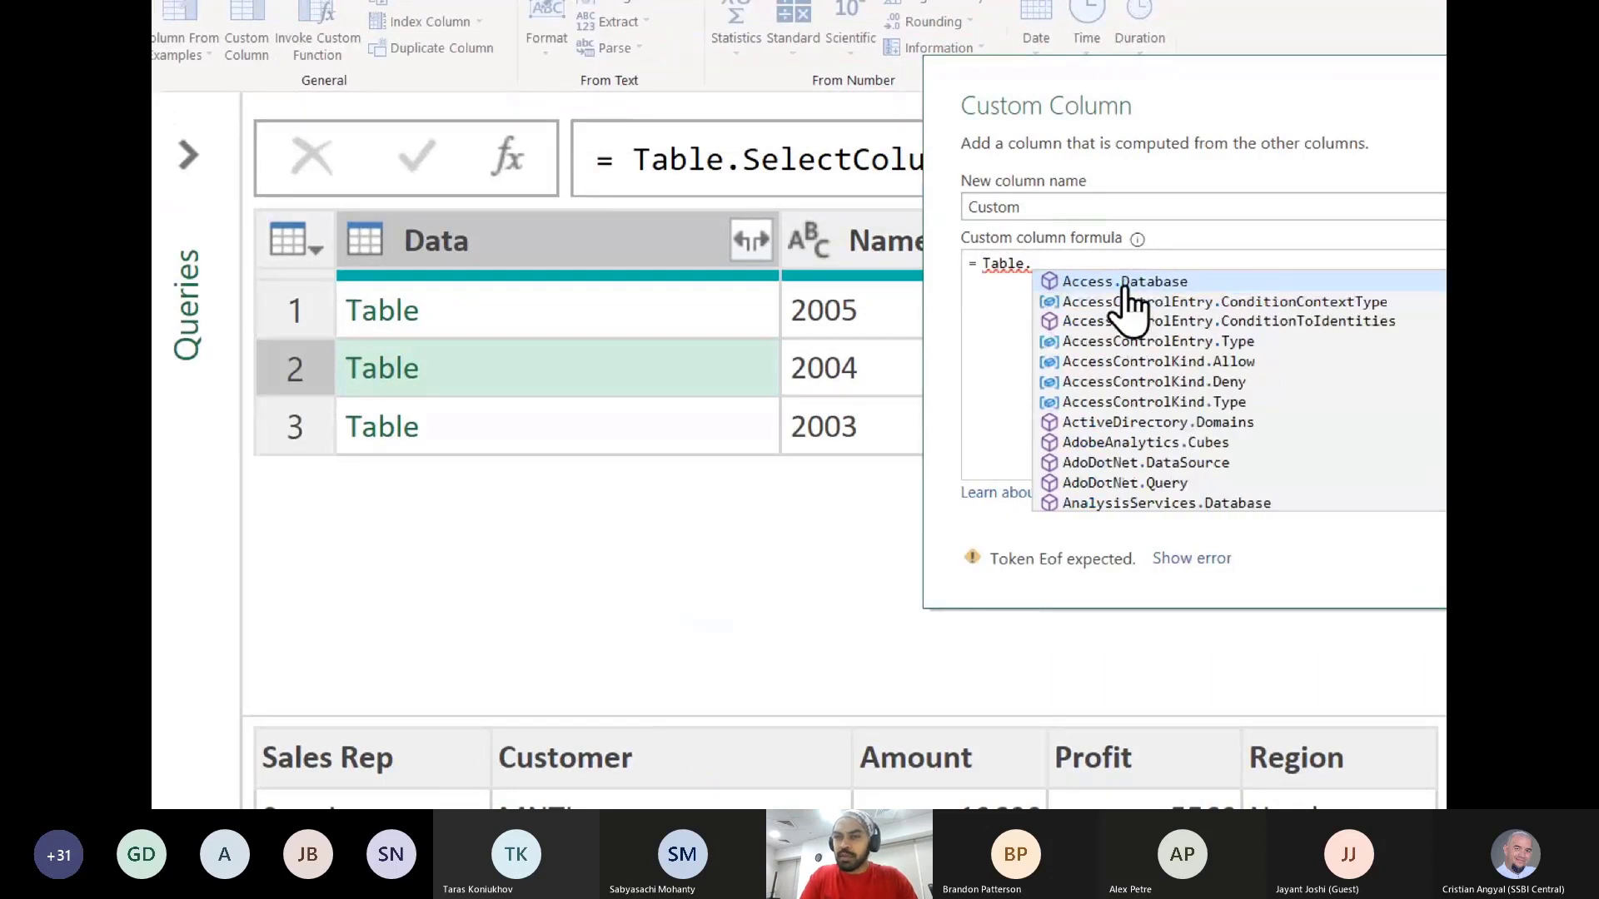
{"action": "type", "text": "Ren"}
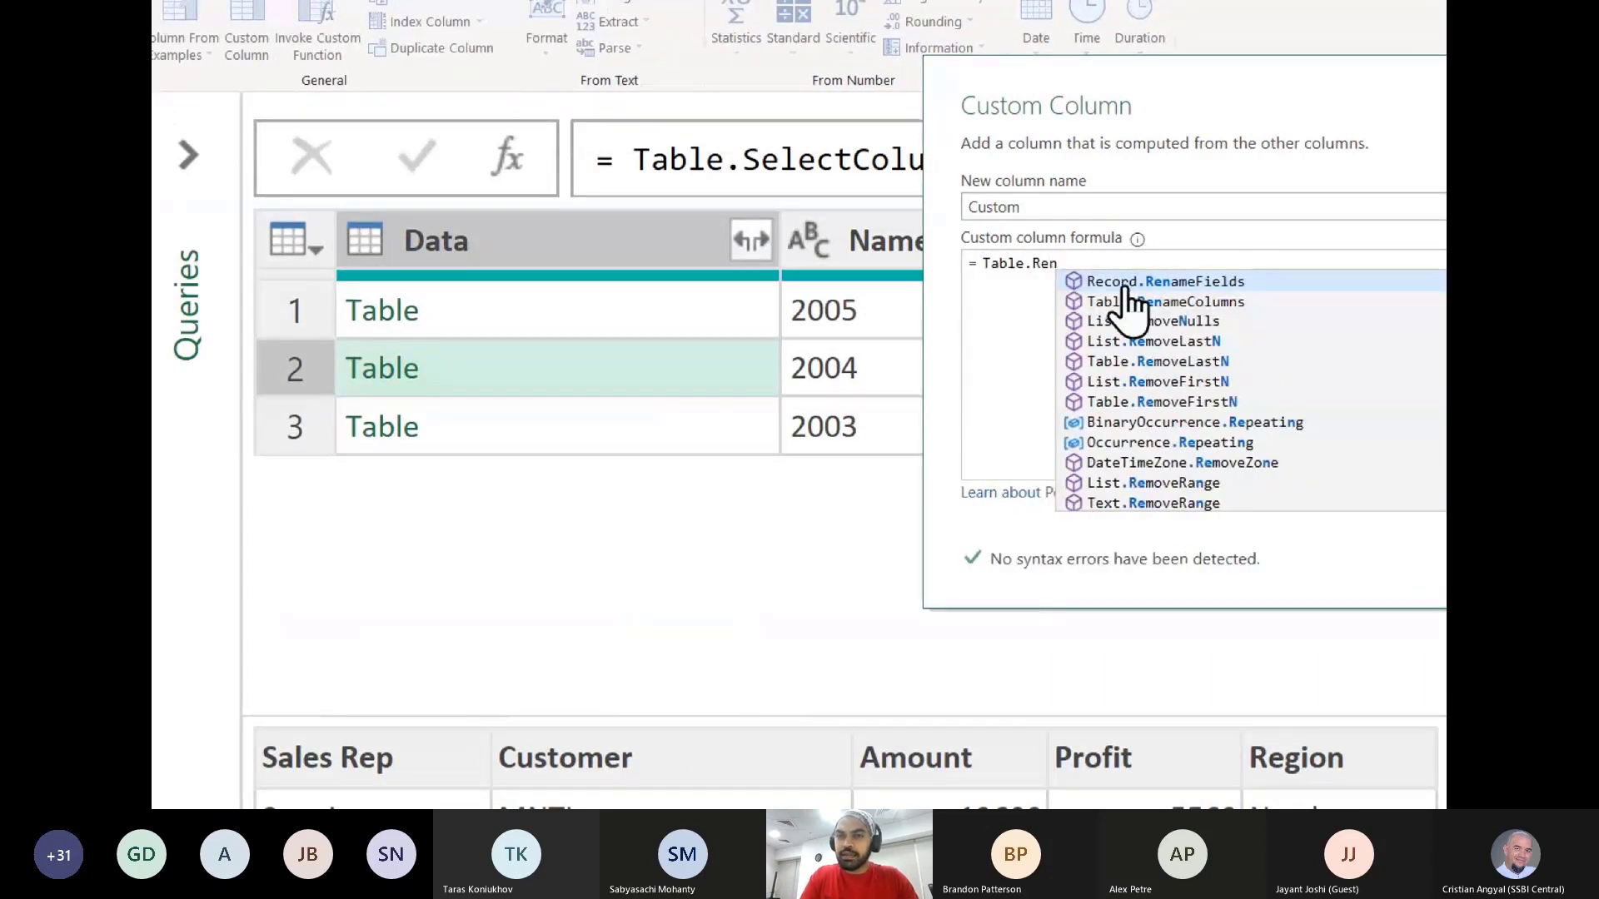
{"action": "type", "text": "ameColumns"}
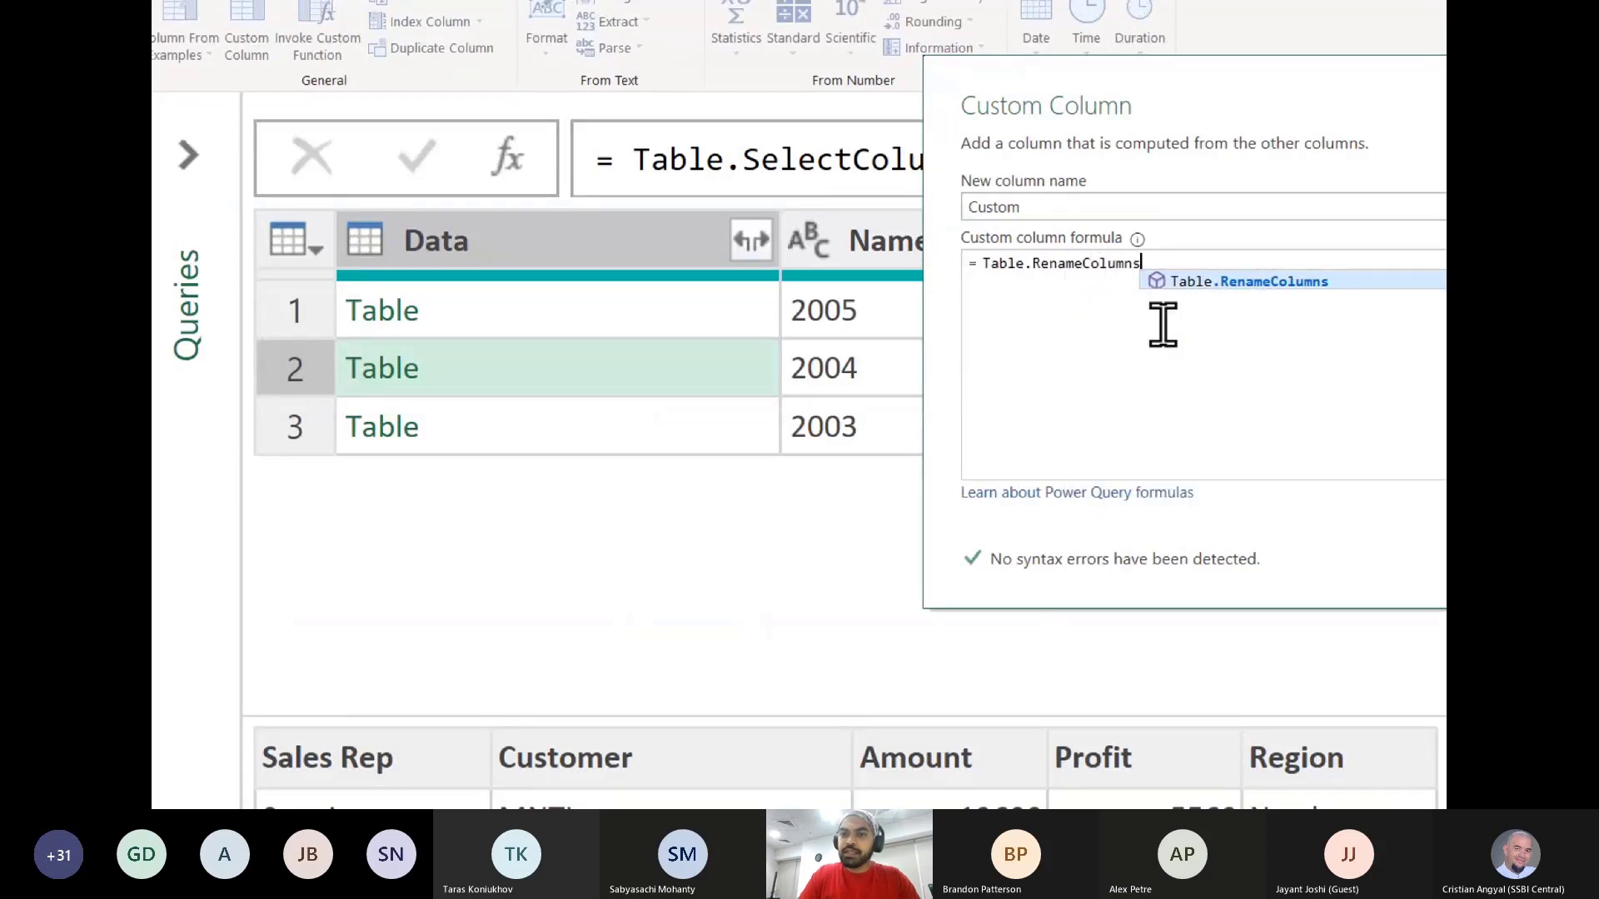
{"action": "type", "text": "("}
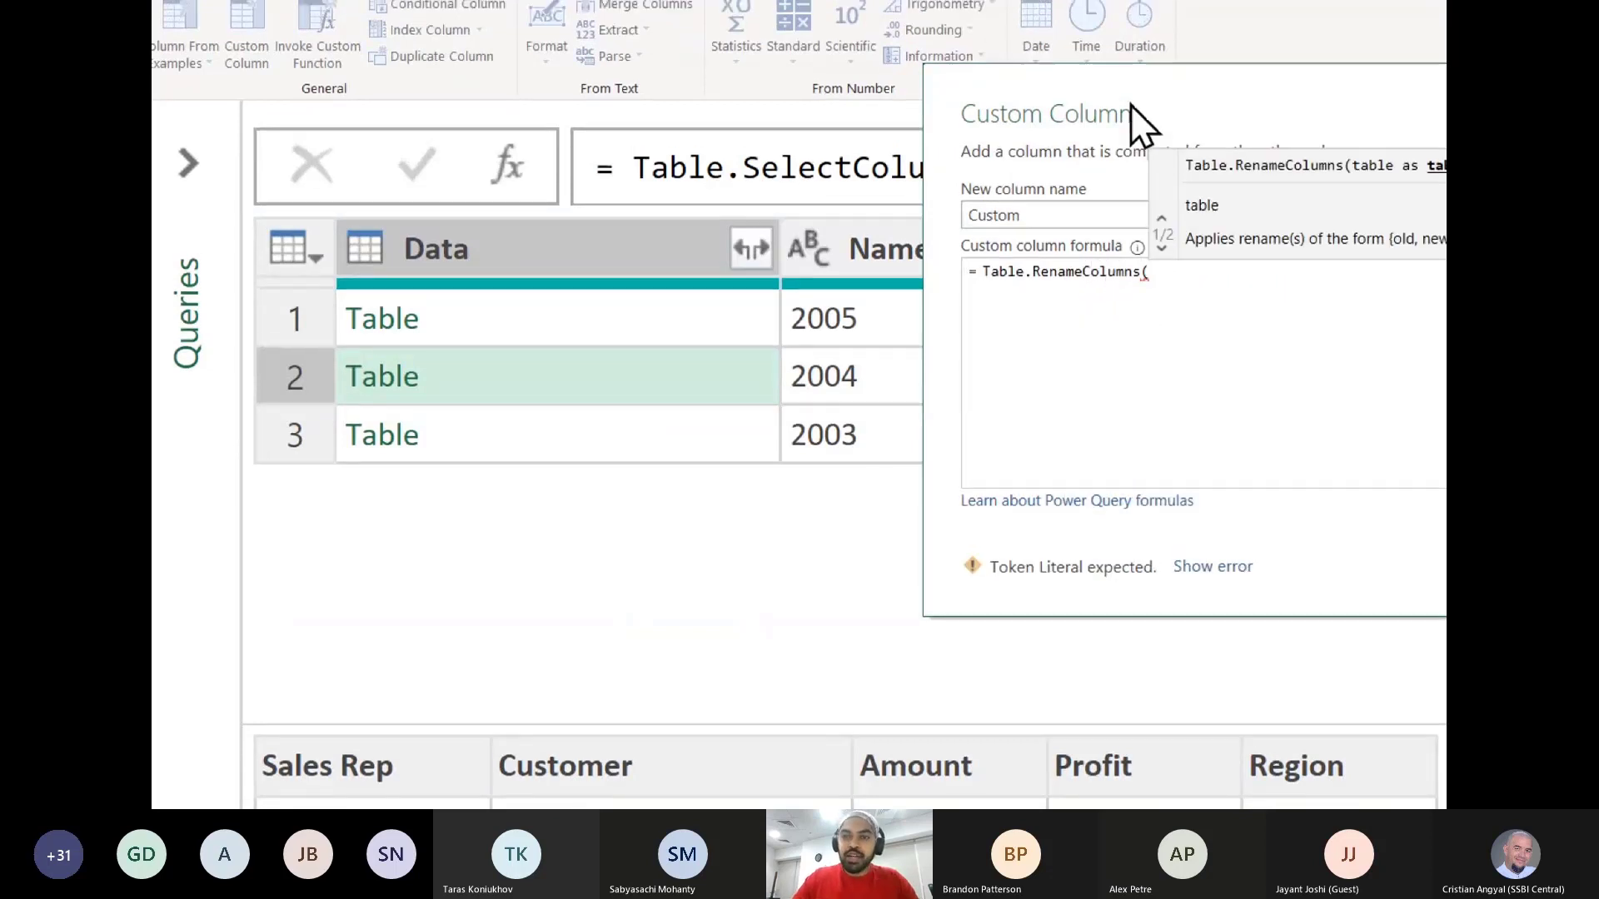
{"action": "left_click_drag", "start_coordinate": [1131, 103], "coordinate": [920, 106]}
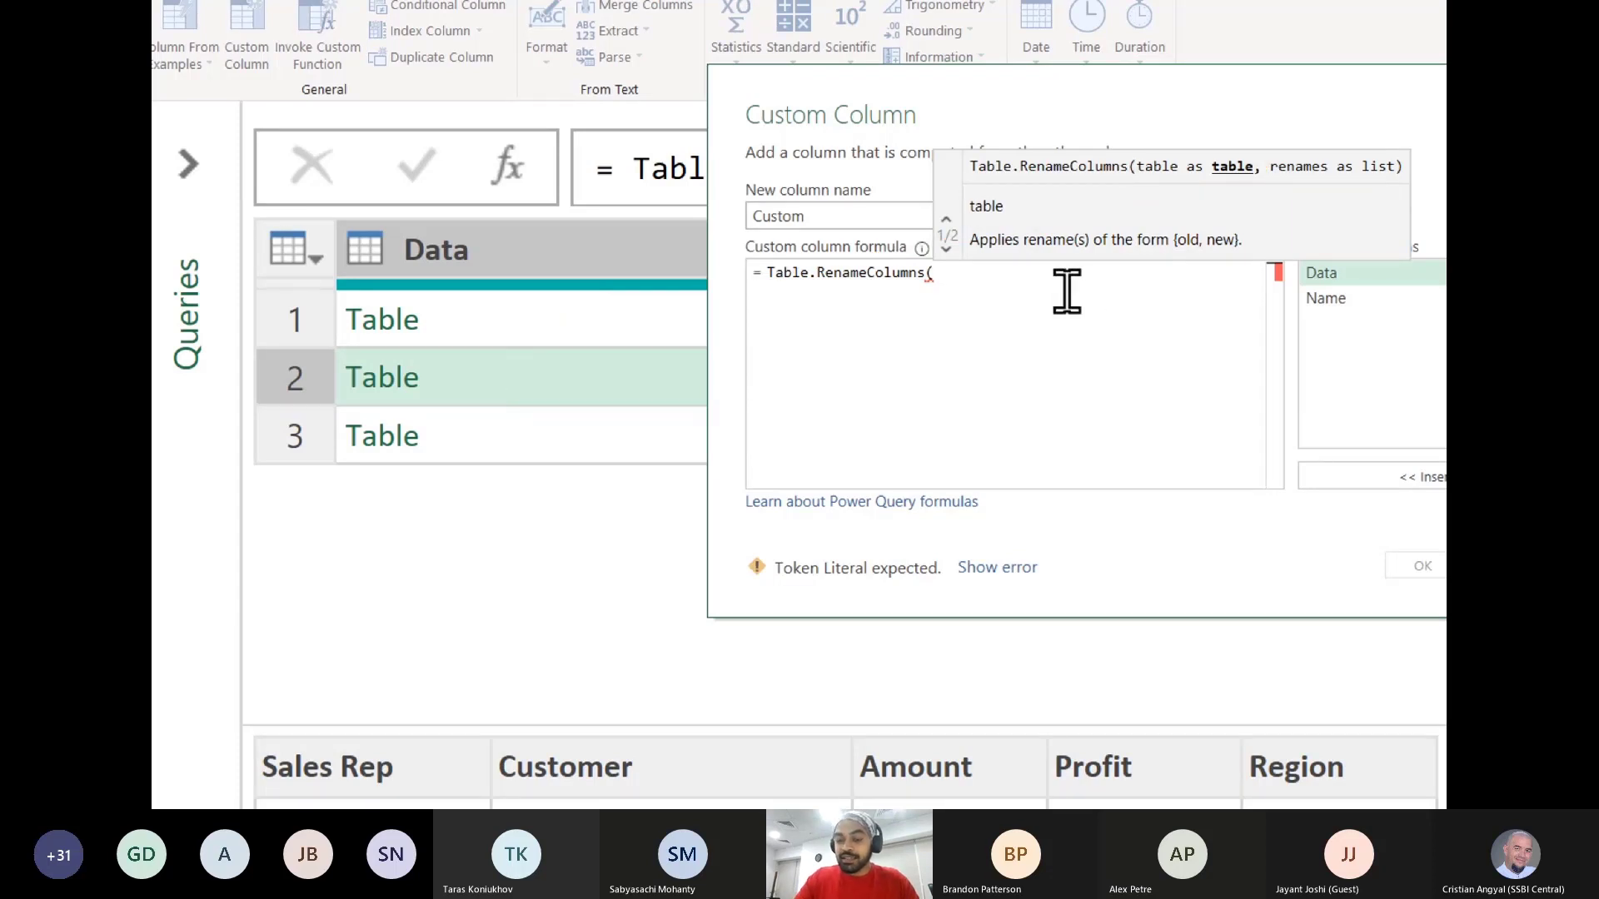
{"action": "type", "text": "[Data]"}
{"action": "key", "text": "Tab"}
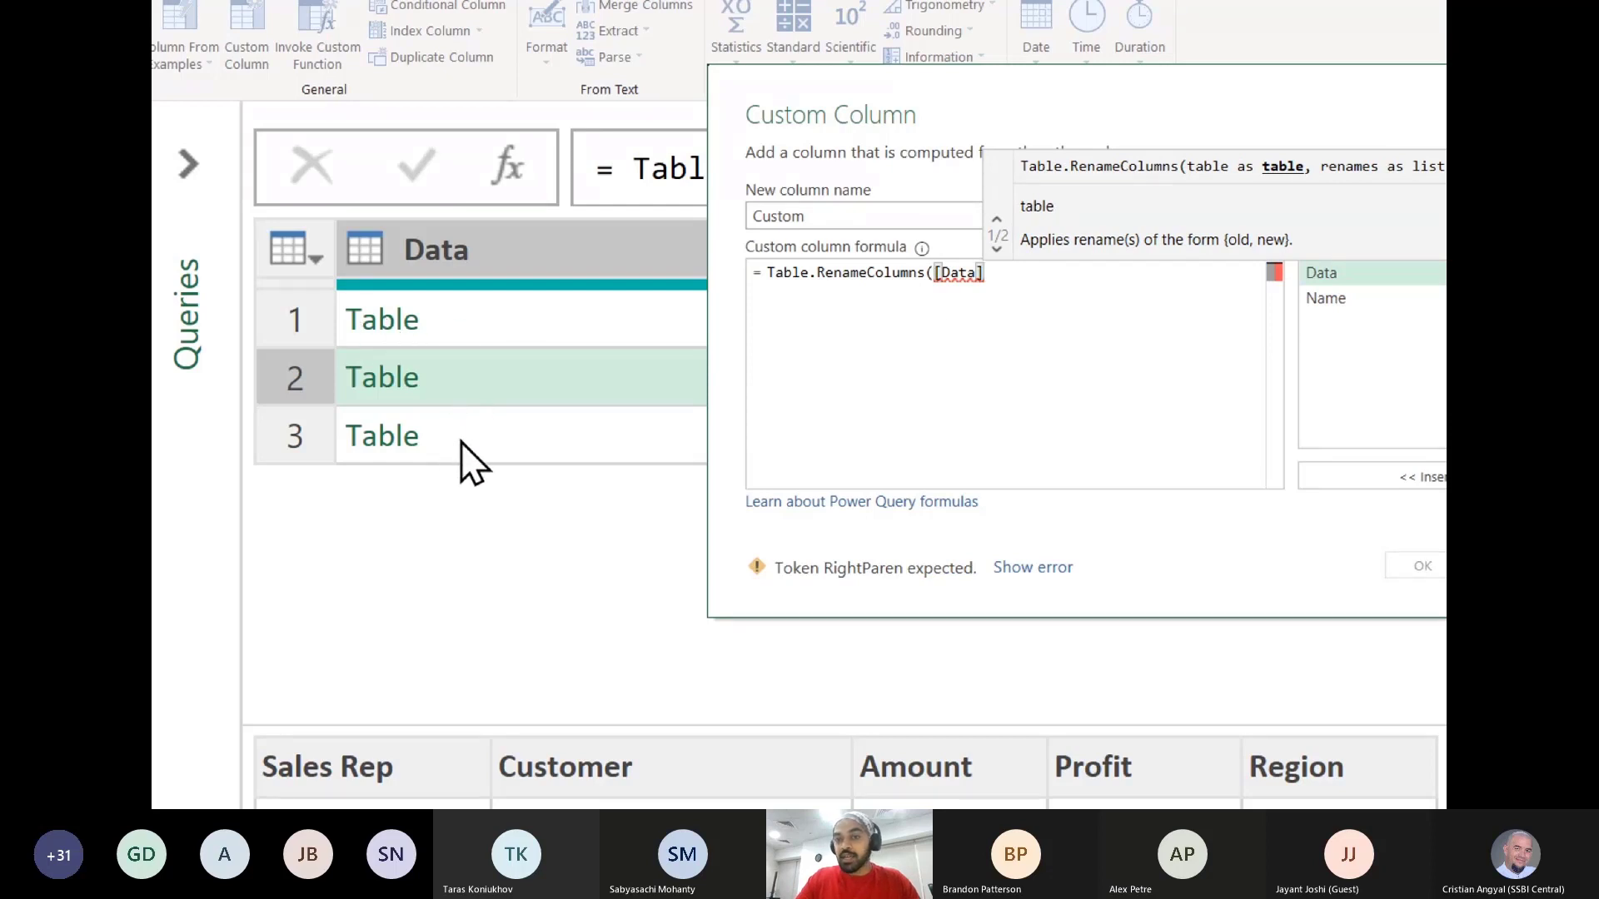
{"action": "type", "text": ","}
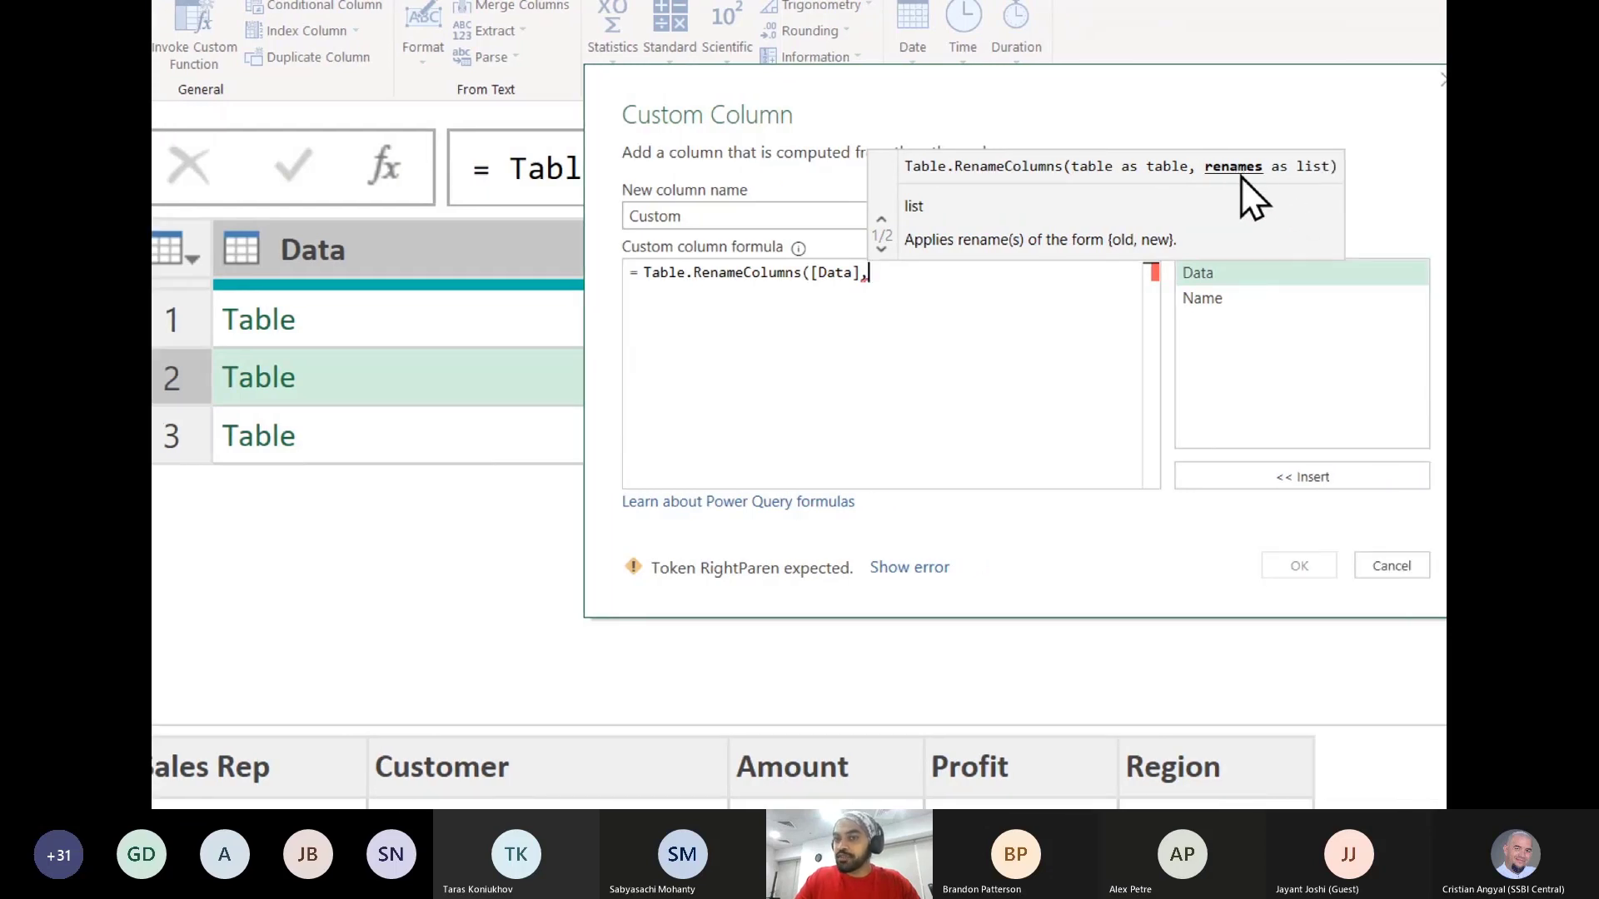
{"action": "type", "text": "re"}
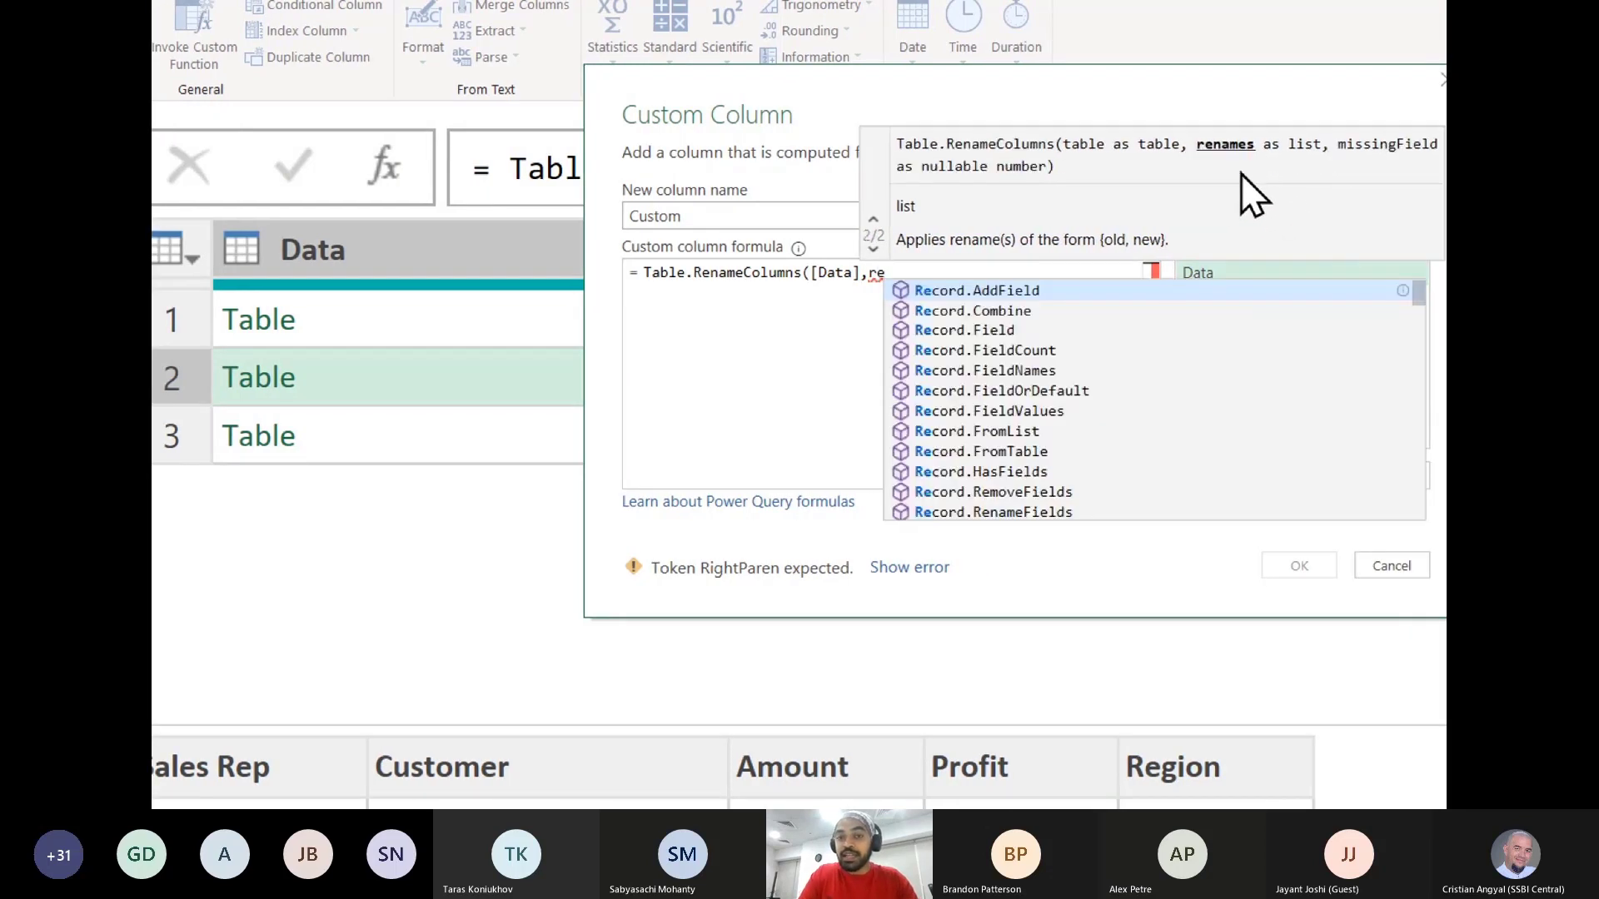
{"action": "type", "text": "nam"}
- Complete the formula with the Renames list and MissingField.Ignore as remaining arguments, and create the custom column
{"action": "key", "text": "Tab"}
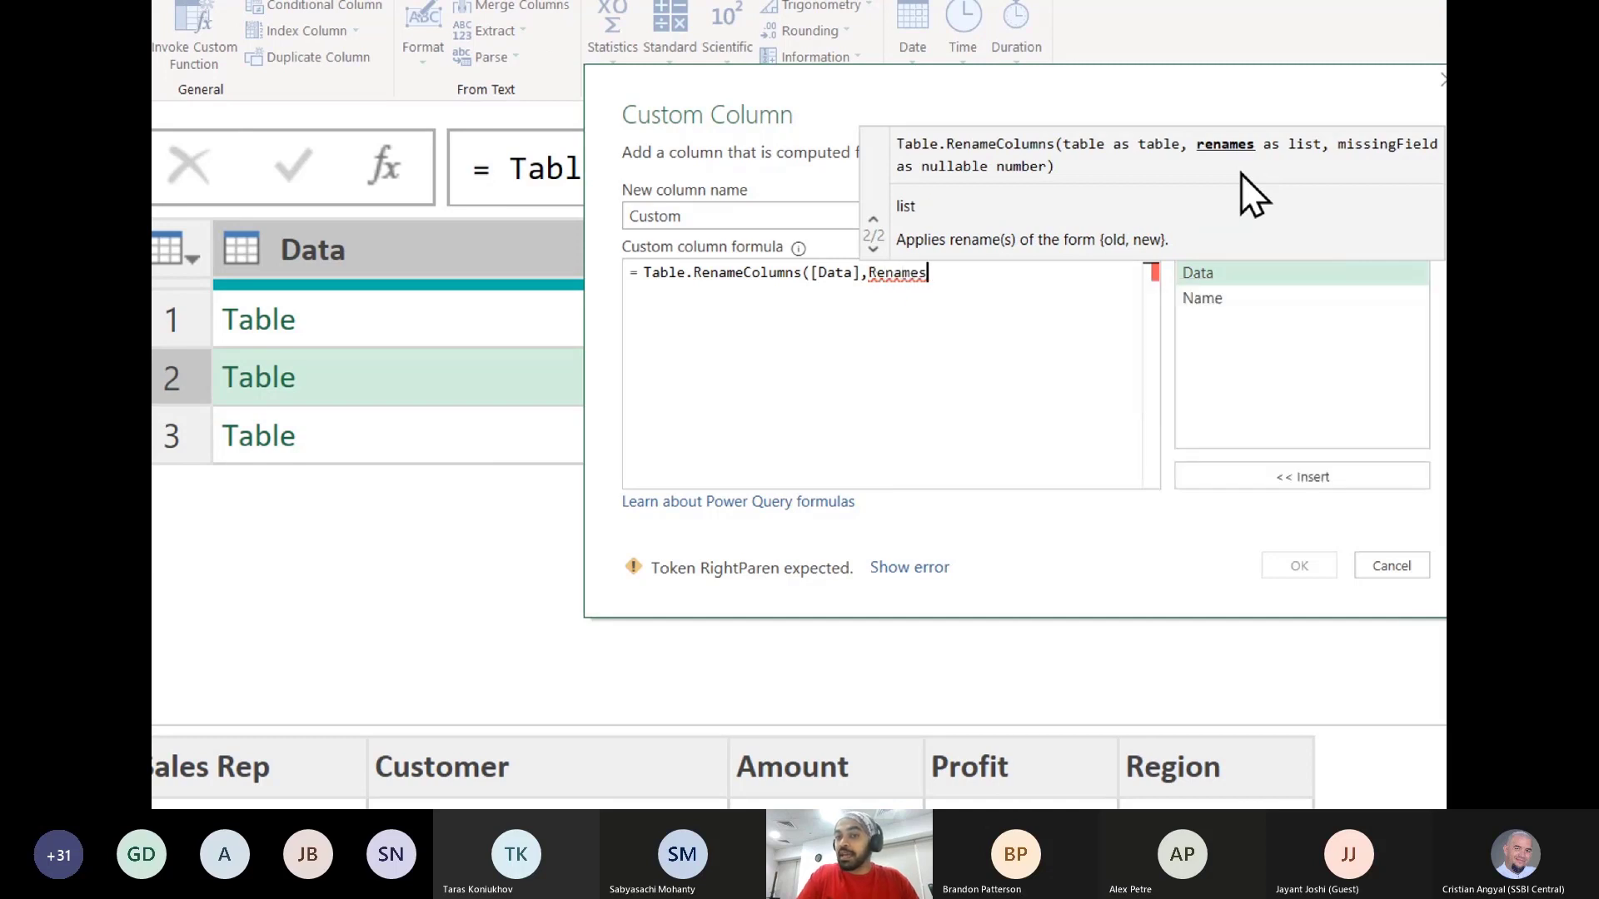
{"action": "type", "text": ")"}
{"action": "key", "text": "BackSpace"}
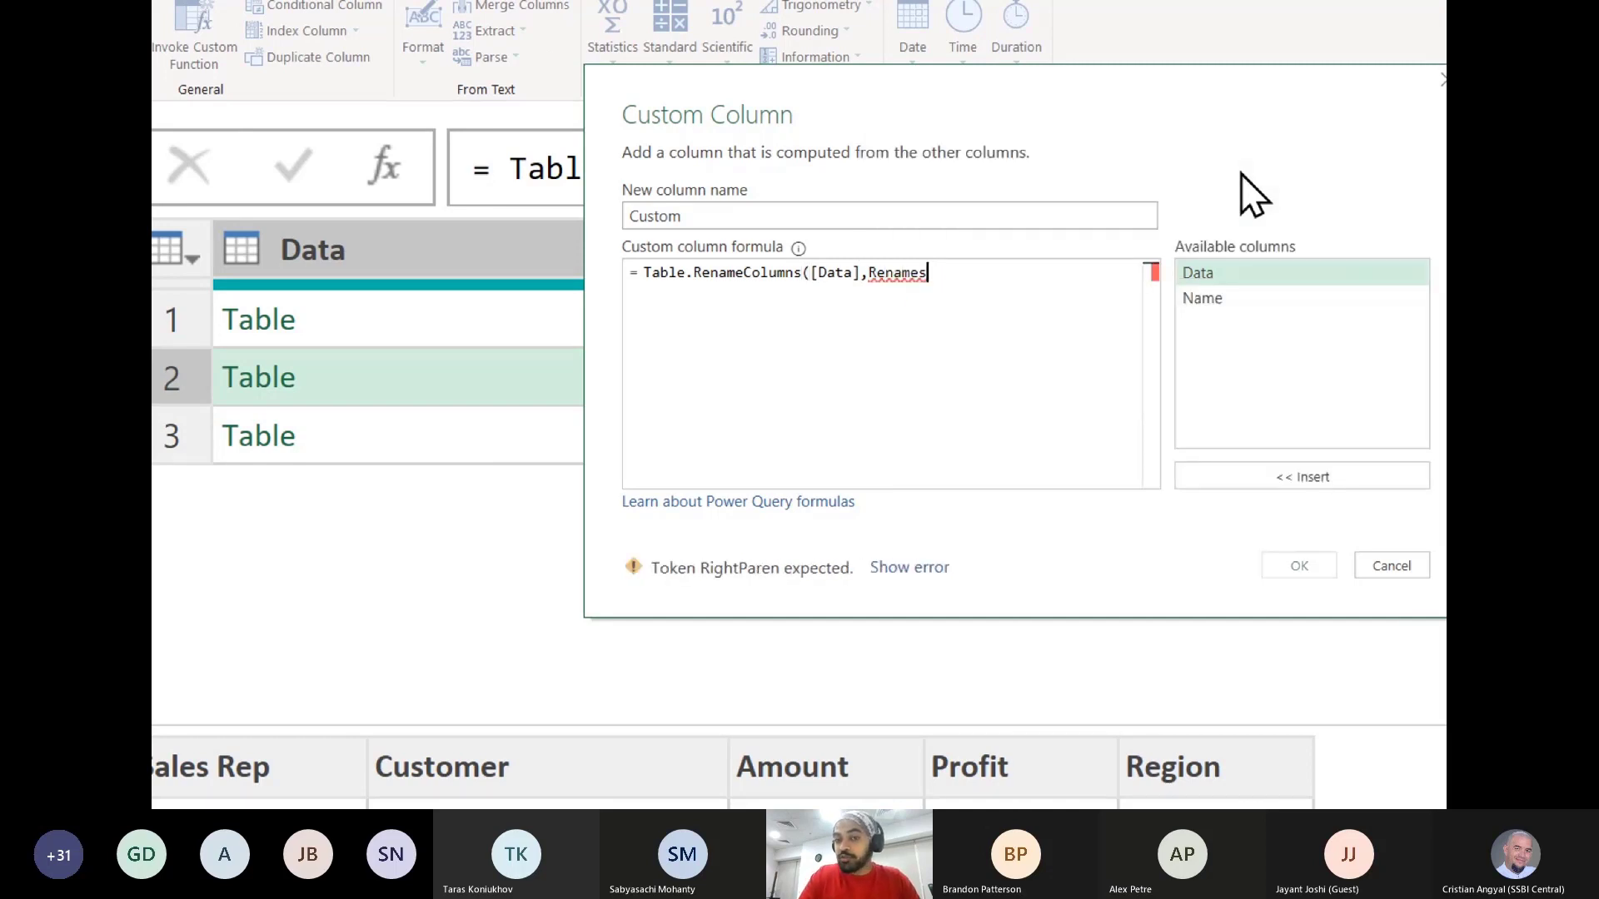
{"action": "type", "text": ",miss"}
{"action": "key", "text": "Down"}
{"action": "key", "text": "Tab"}
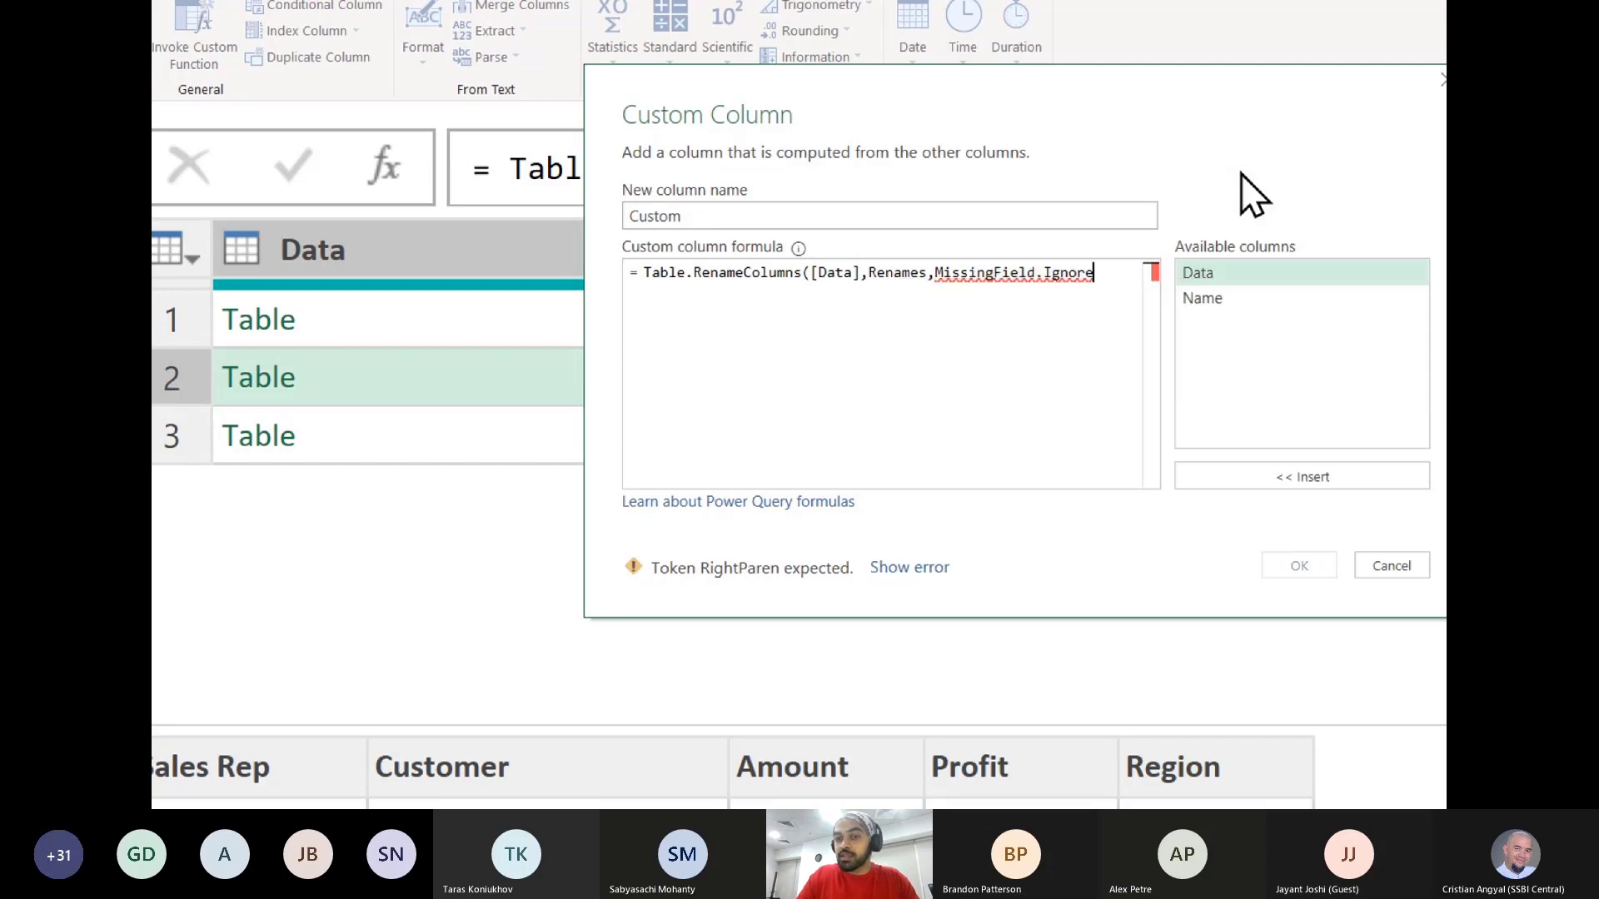
{"action": "type", "text": ")"}
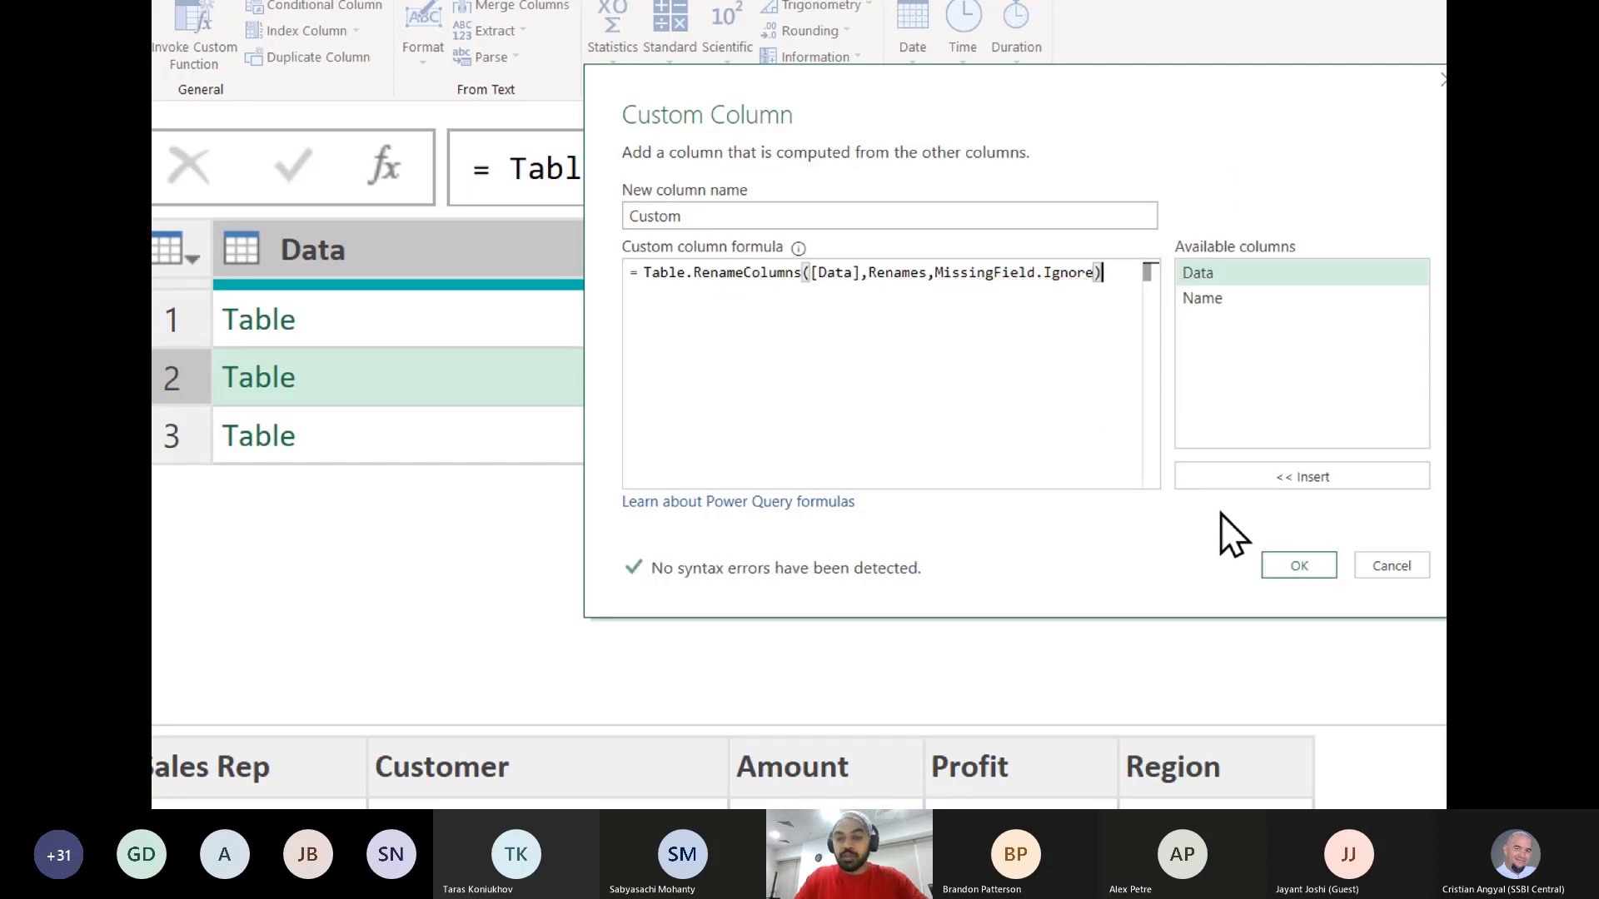
{"action": "left_click", "coordinate": [1299, 565]}
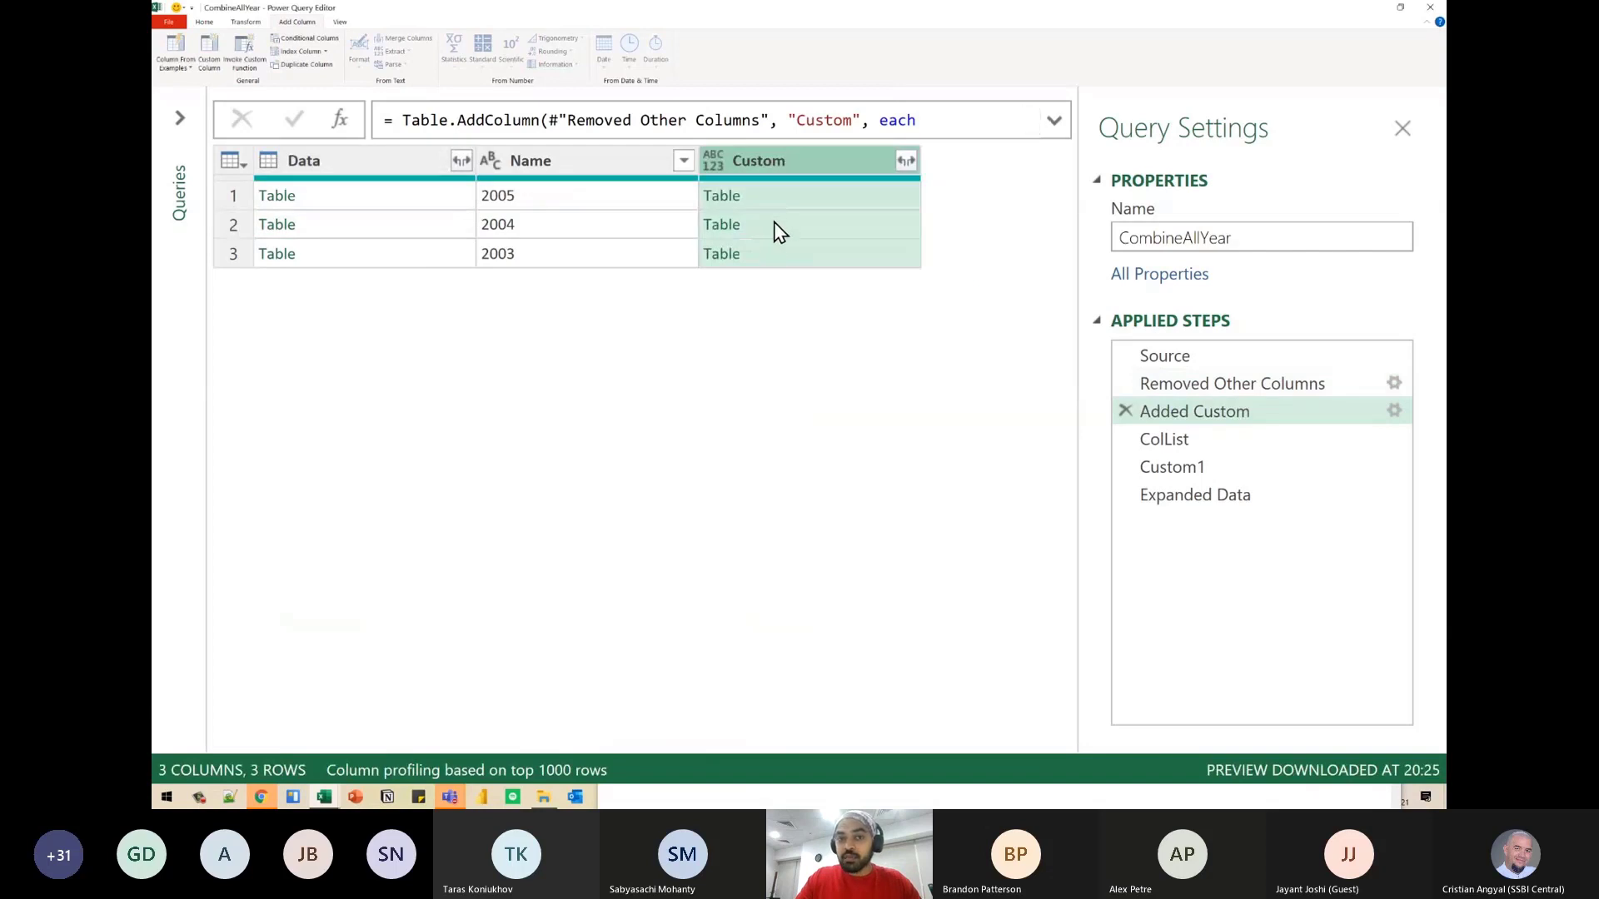
- Preview the original 2005 table in Data and the renamed tables in Custom to compare their column headers
{"action": "left_click", "coordinate": [379, 197]}
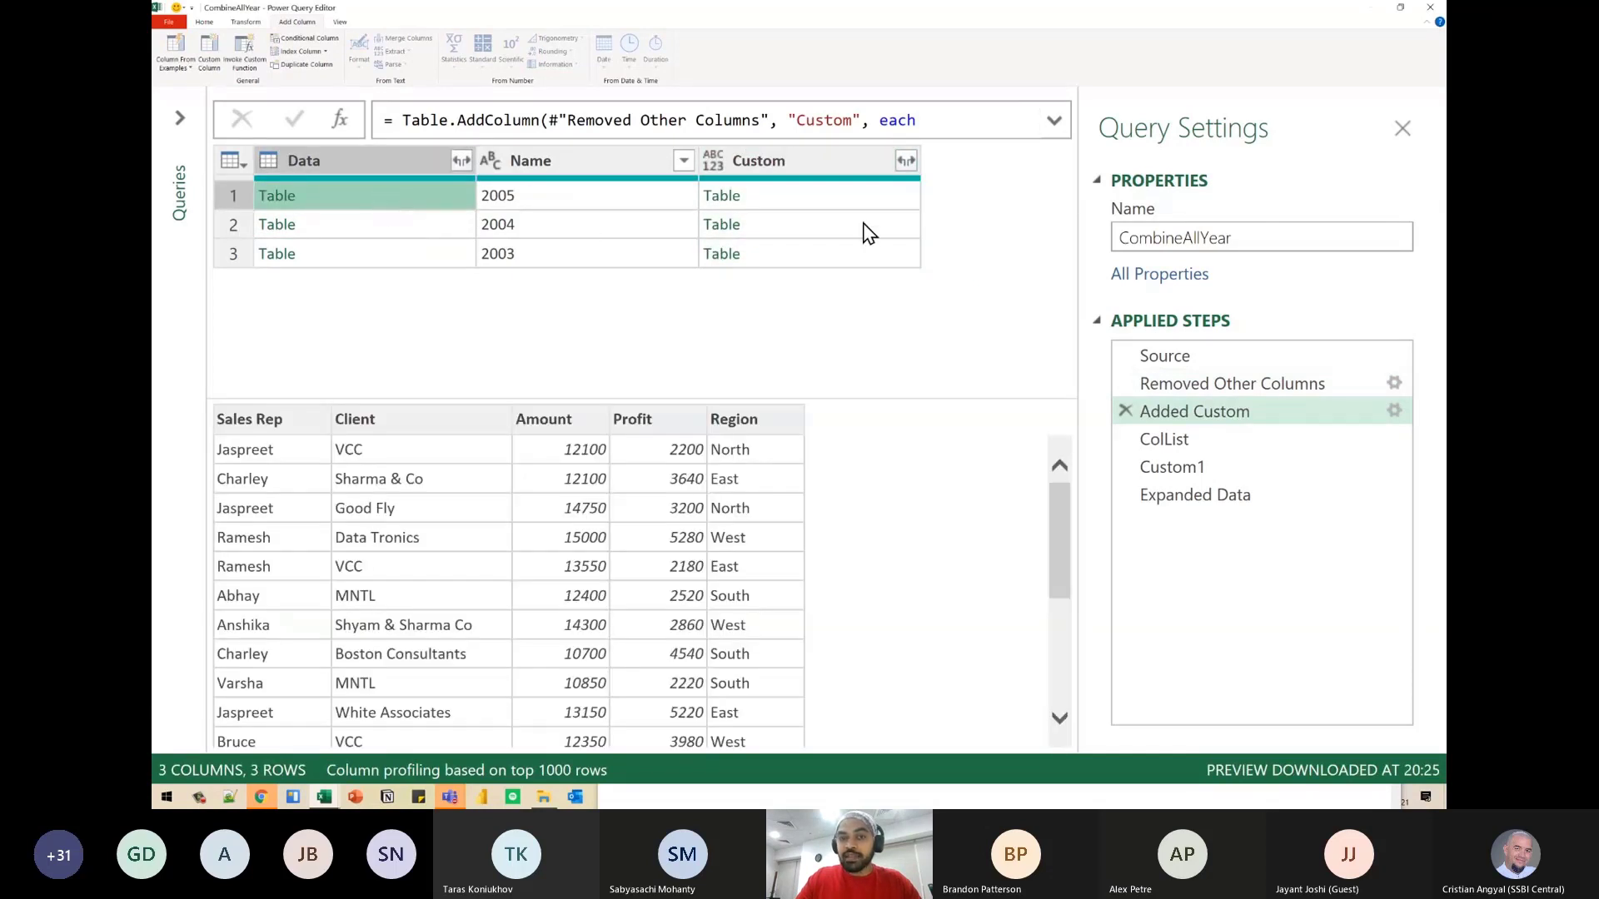
{"action": "left_click", "coordinate": [832, 196]}
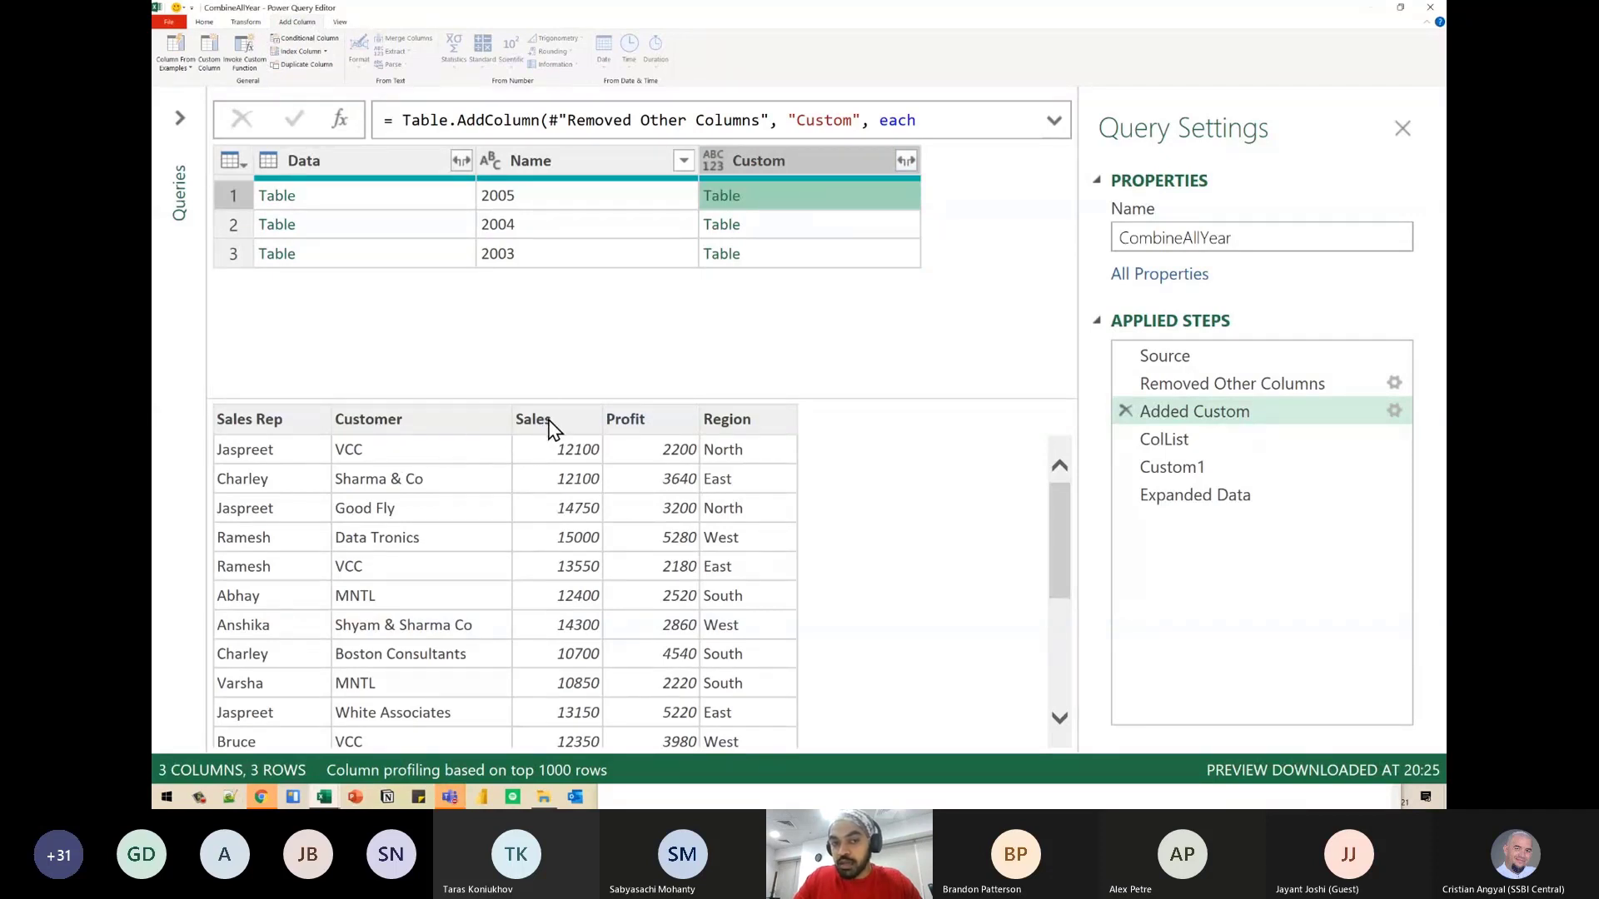
{"action": "left_click", "coordinate": [779, 230]}
{"action": "left_click", "coordinate": [788, 255]}
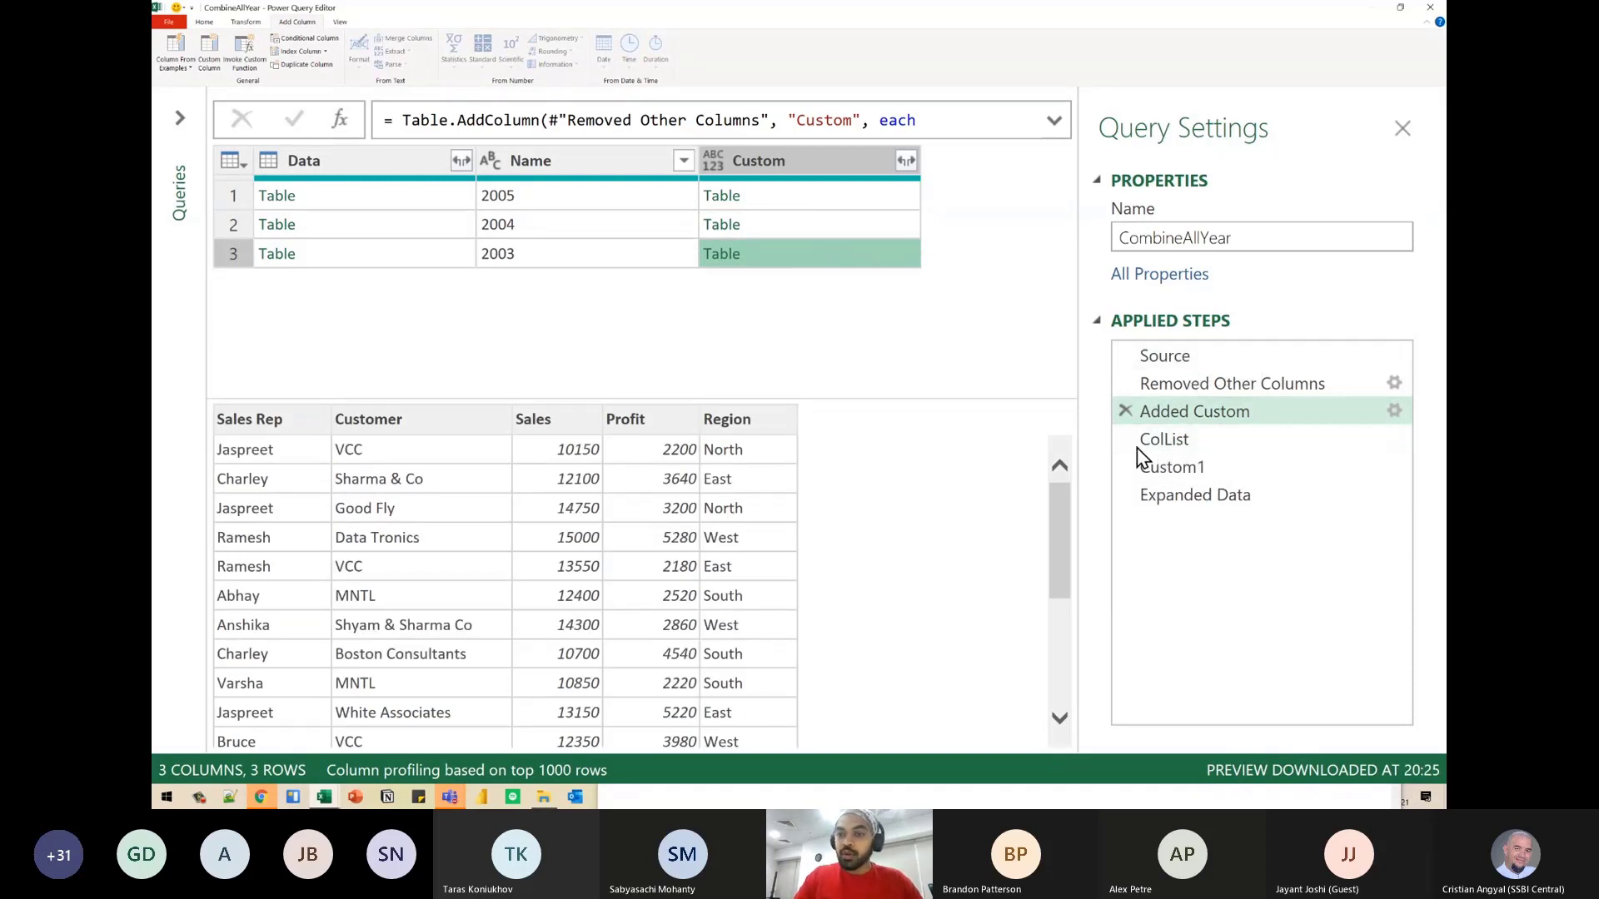
- Check which column the ColList step combines, and mark the Custom column in the Added Custom step
{"action": "left_click", "coordinate": [1179, 450]}
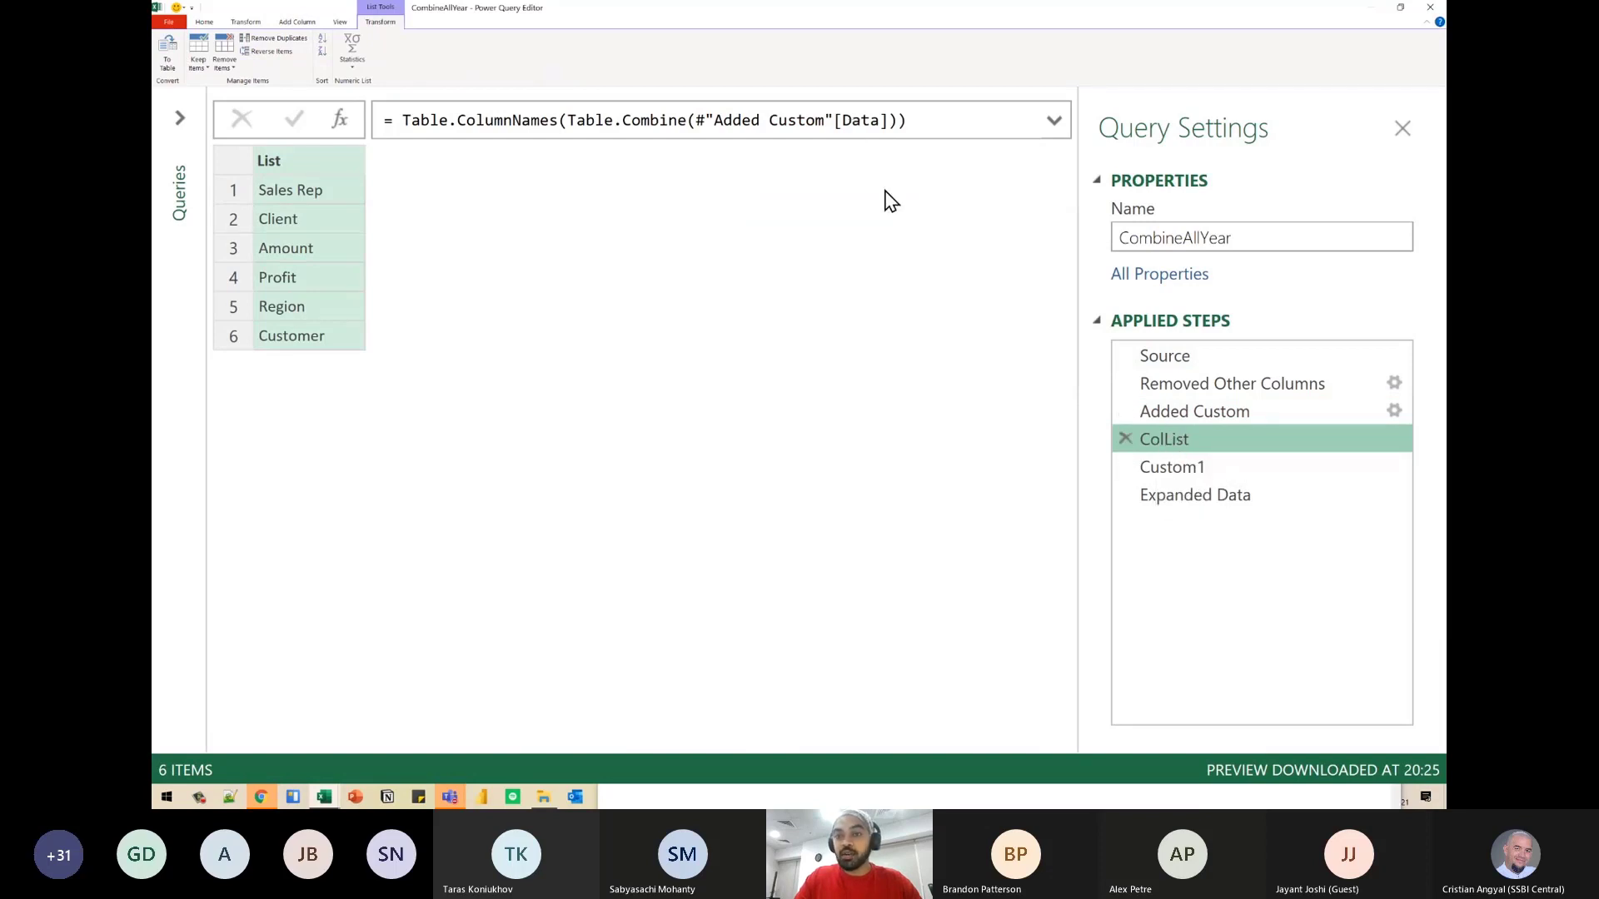
{"action": "left_click", "coordinate": [1201, 416]}
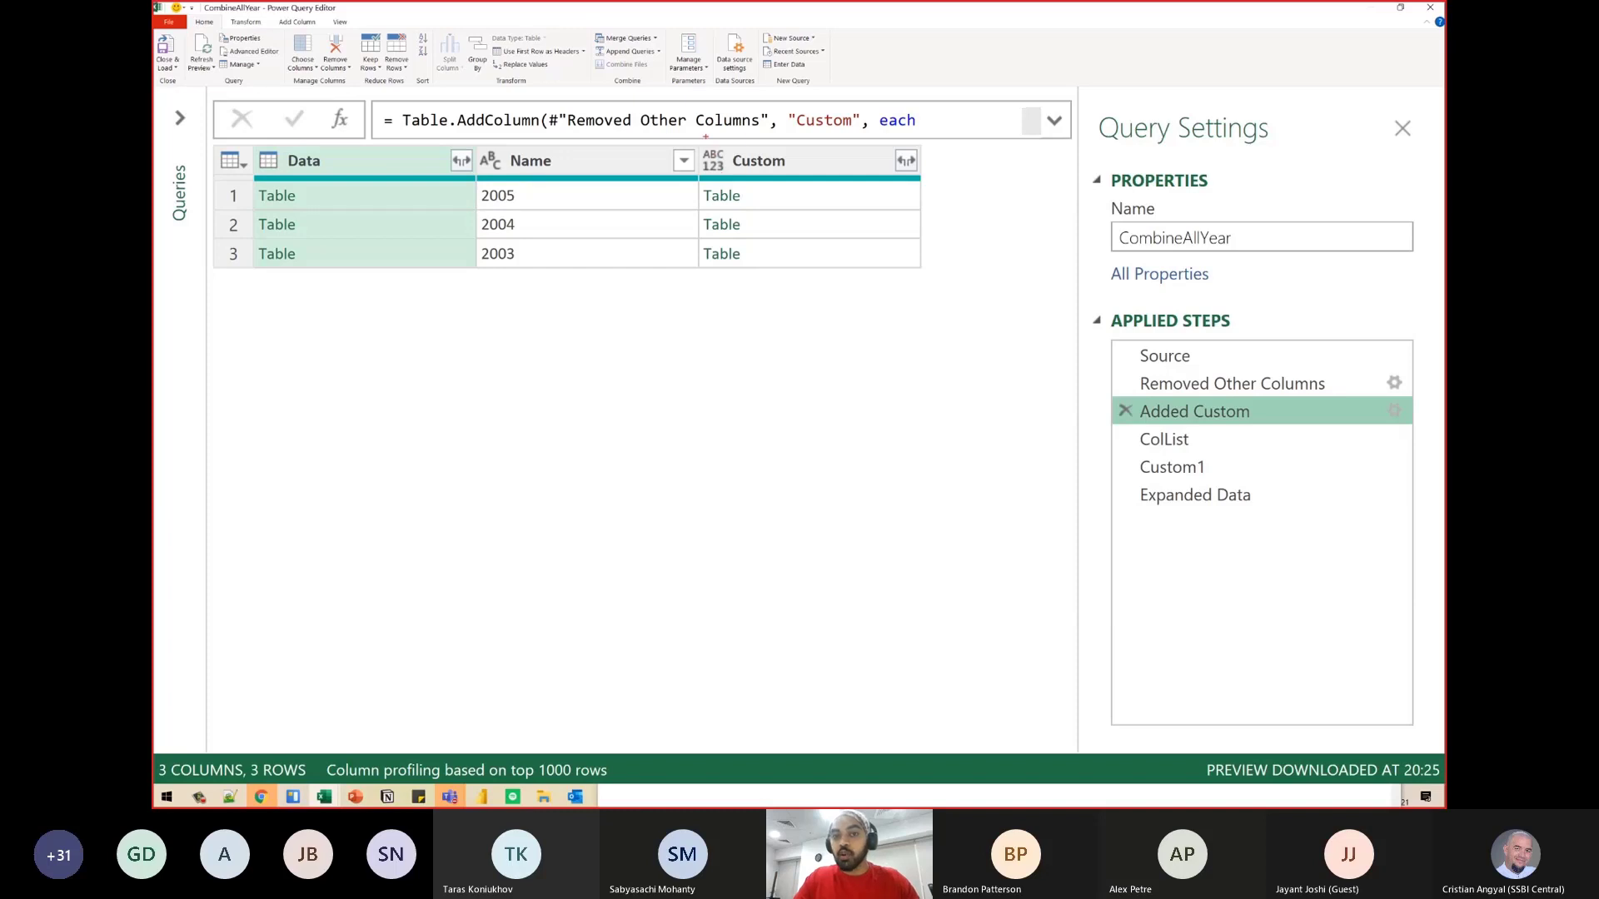
{"action": "left_click_drag", "start_coordinate": [705, 137], "coordinate": [813, 275]}
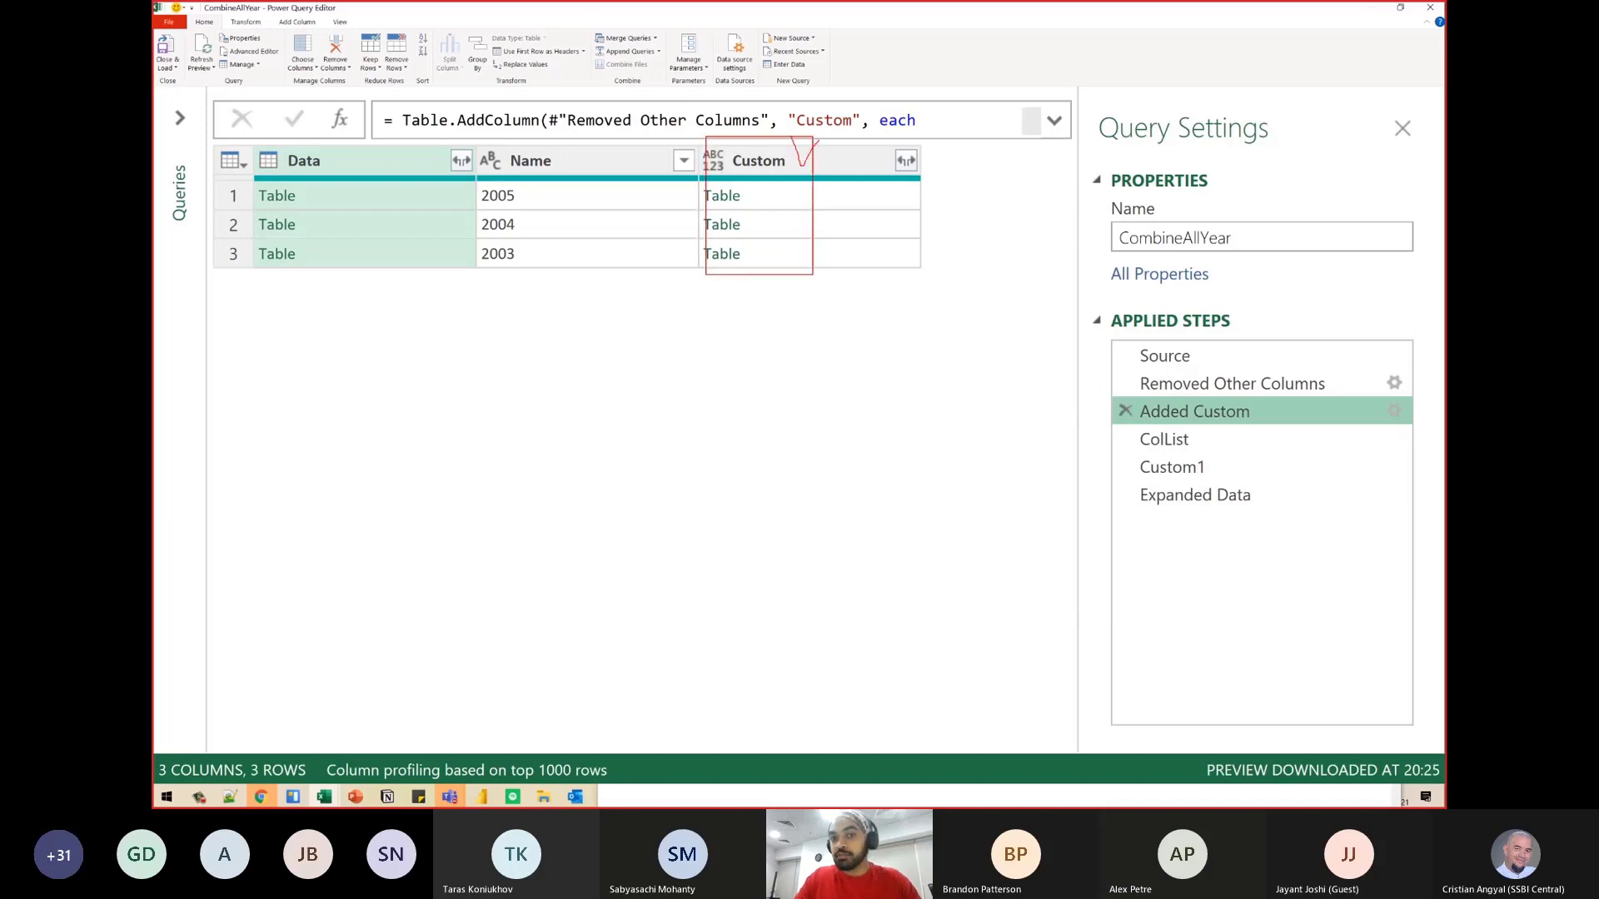
- Change the ColList formula to combine the Custom column of Added Custom in place of Data
{"action": "left_click", "coordinate": [1199, 441]}
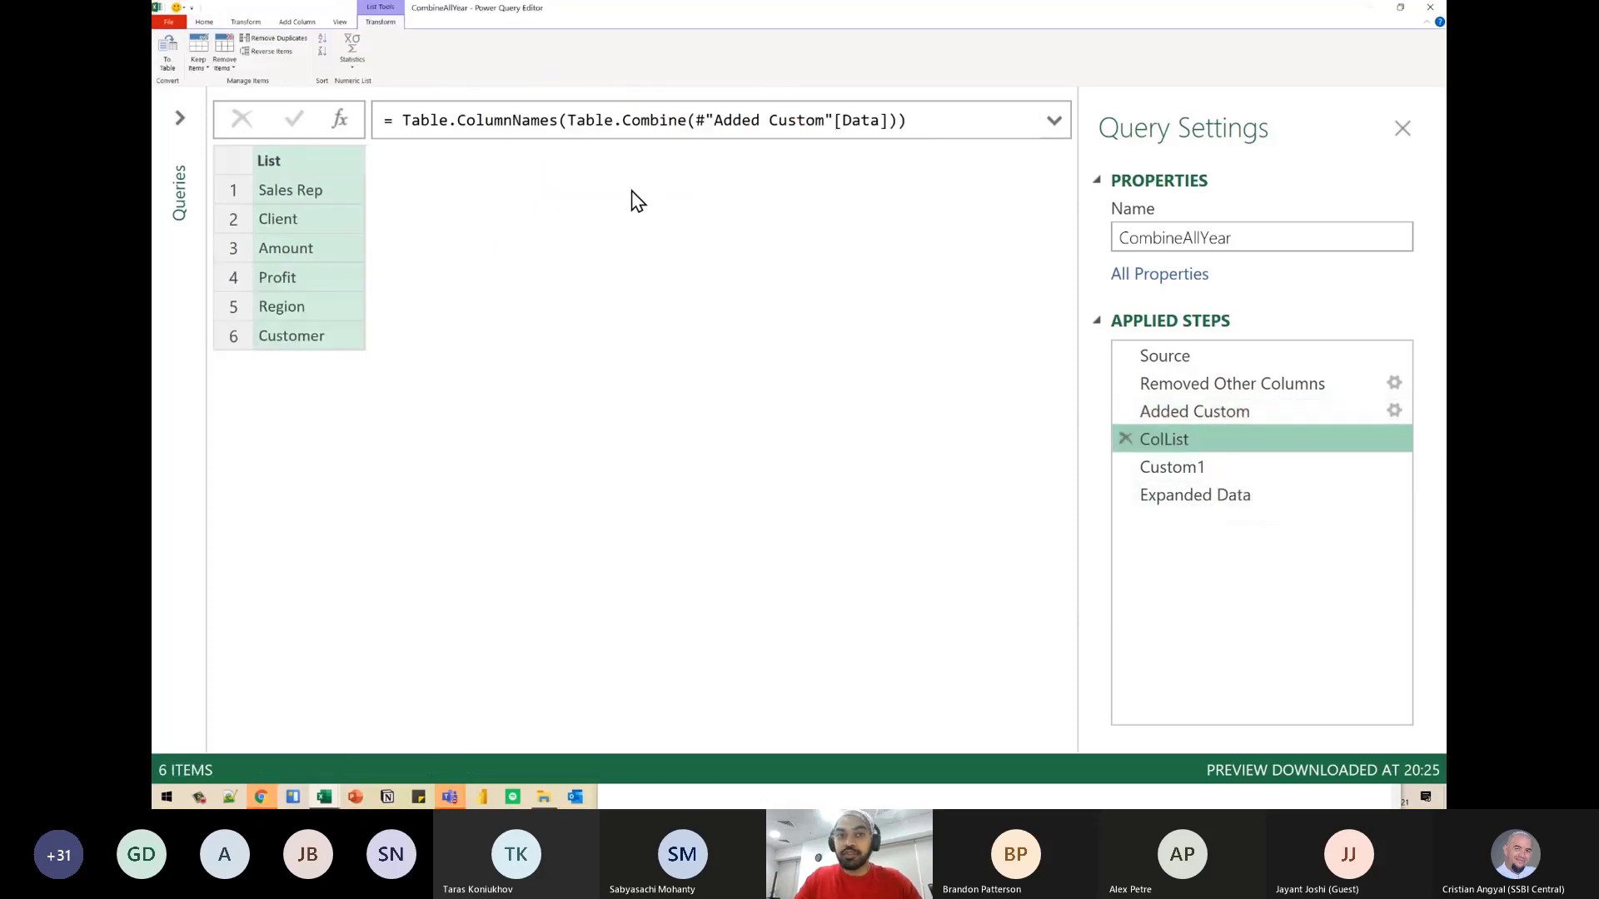
{"action": "double_click", "coordinate": [850, 120]}
{"action": "type", "text": "Col"}
{"action": "key", "text": "BackSpace"}
{"action": "key", "text": "BackSpace"}
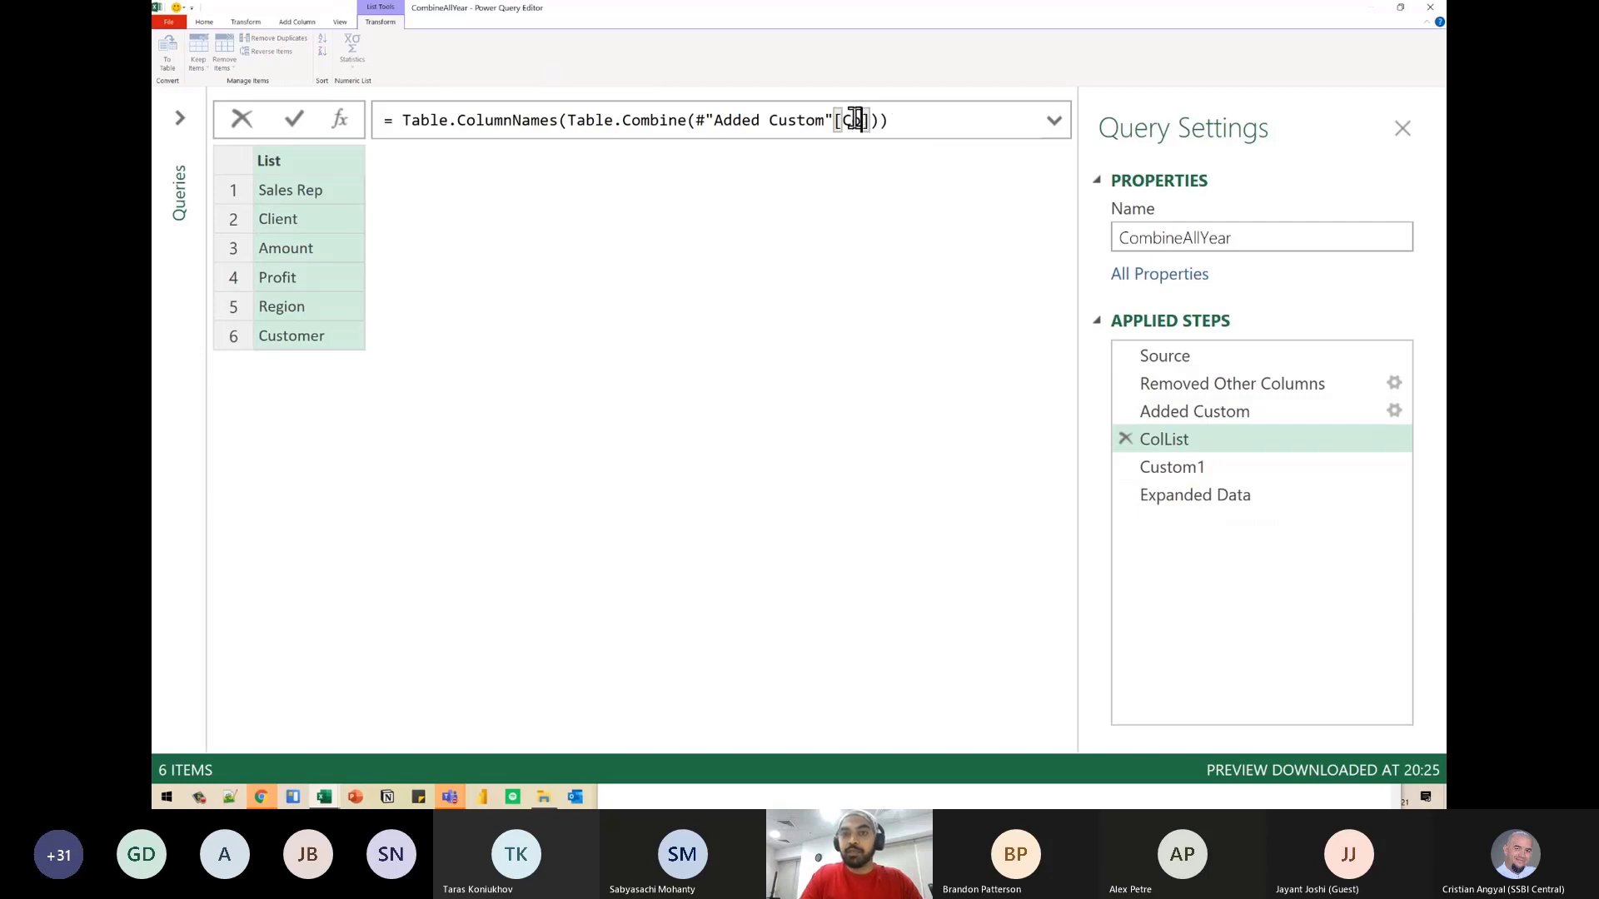
{"action": "type", "text": "ustom"}
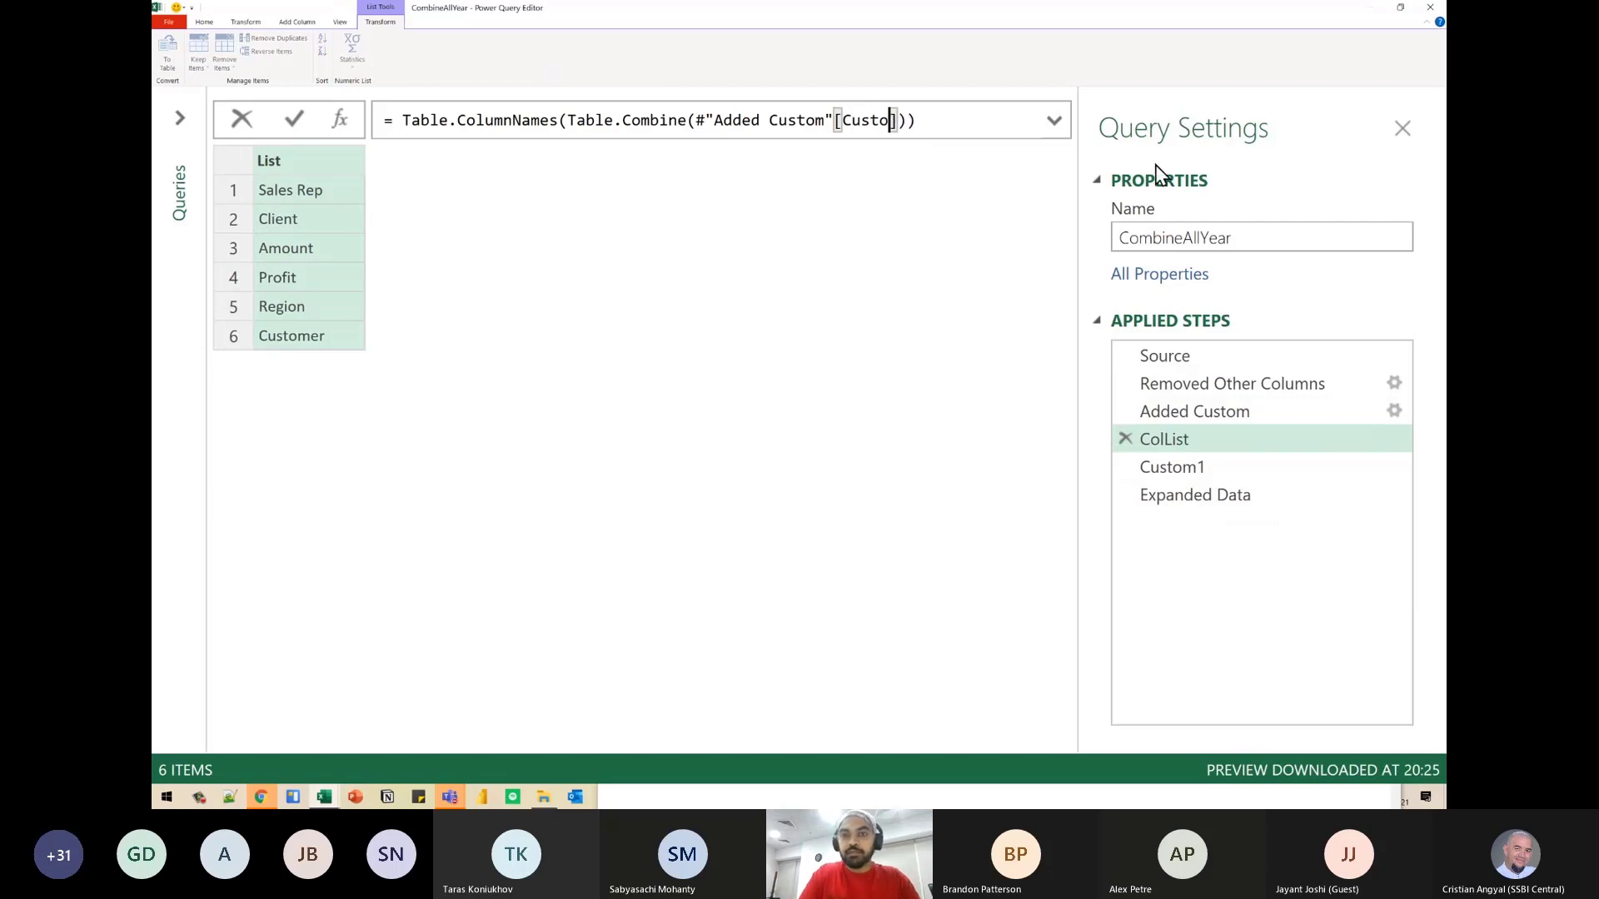
{"action": "key", "text": "Return"}
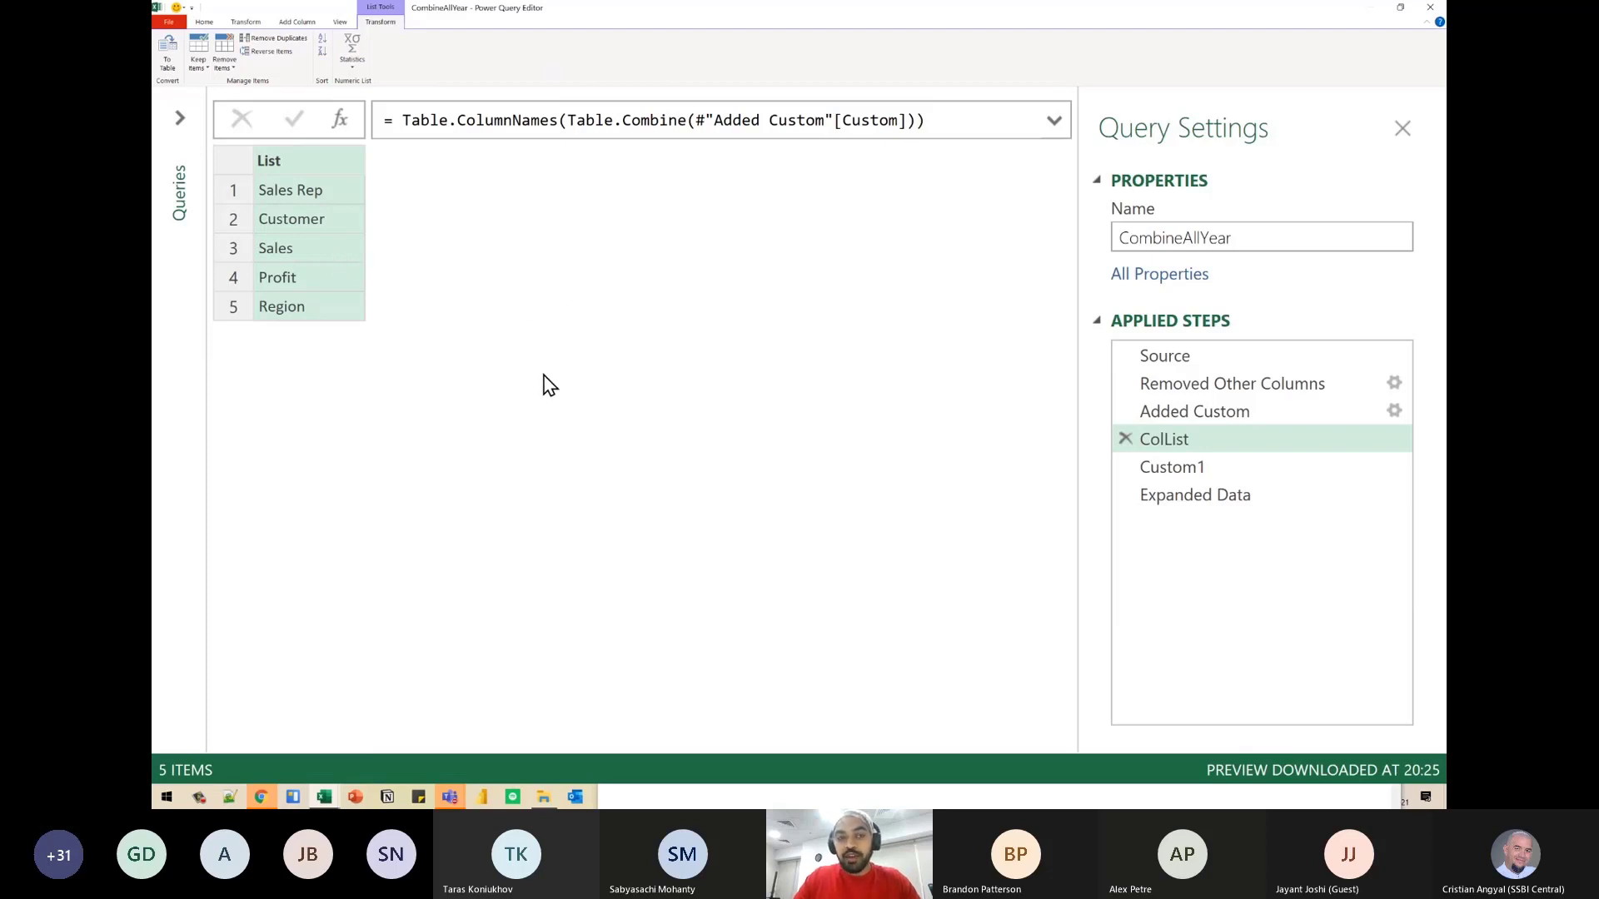
- Review the column names in ColList, boxing the list and ticking off the entries with temporary annotations
{"action": "key", "text": "ctrl+2"}
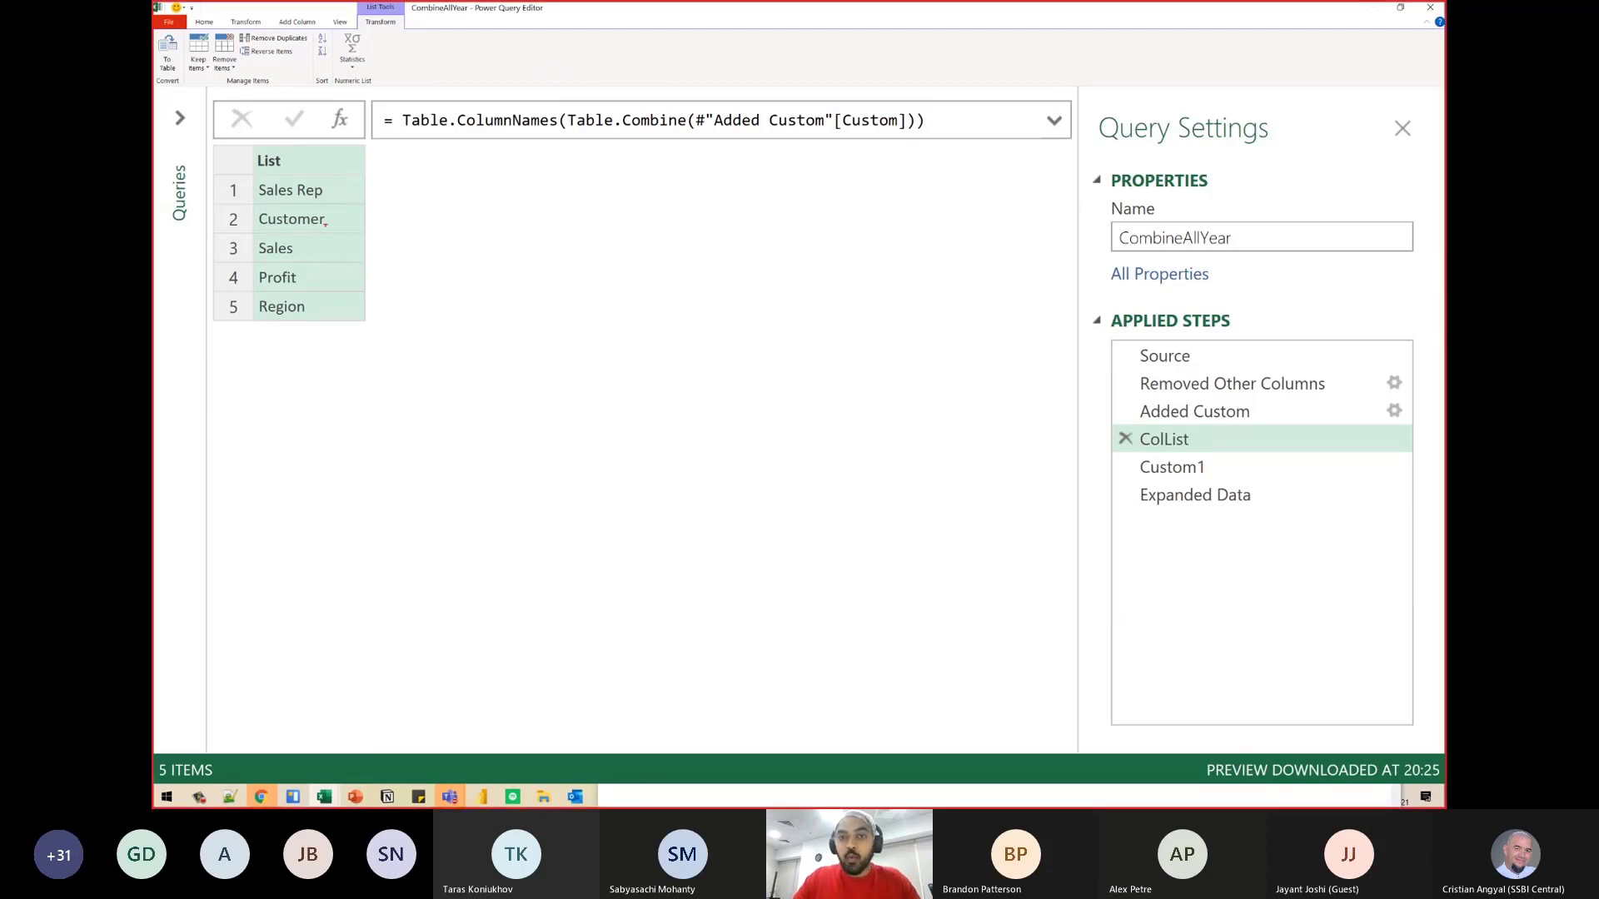
{"action": "left_click_drag", "start_coordinate": [253, 183], "coordinate": [375, 331]}
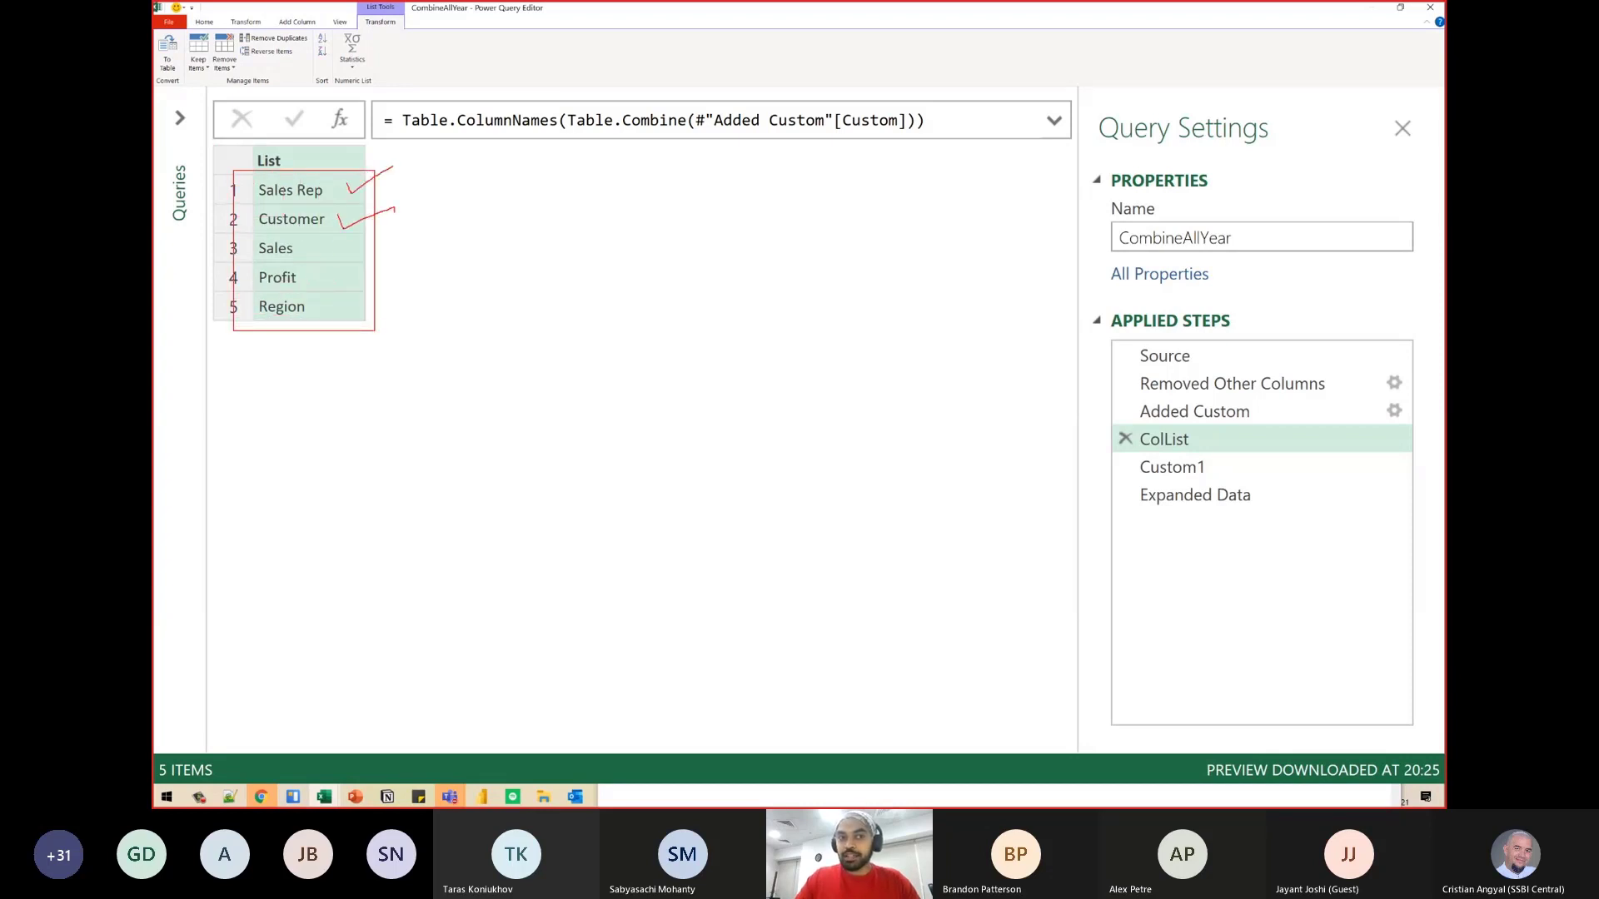
{"action": "mouse_move", "coordinate": [328, 255]}
{"action": "left_mouse_down"}
{"action": "mouse_move", "coordinate": [398, 243]}
{"action": "mouse_move", "coordinate": [384, 273]}
{"action": "left_mouse_up"}
{"action": "left_click_drag", "start_coordinate": [341, 316], "coordinate": [405, 302]}
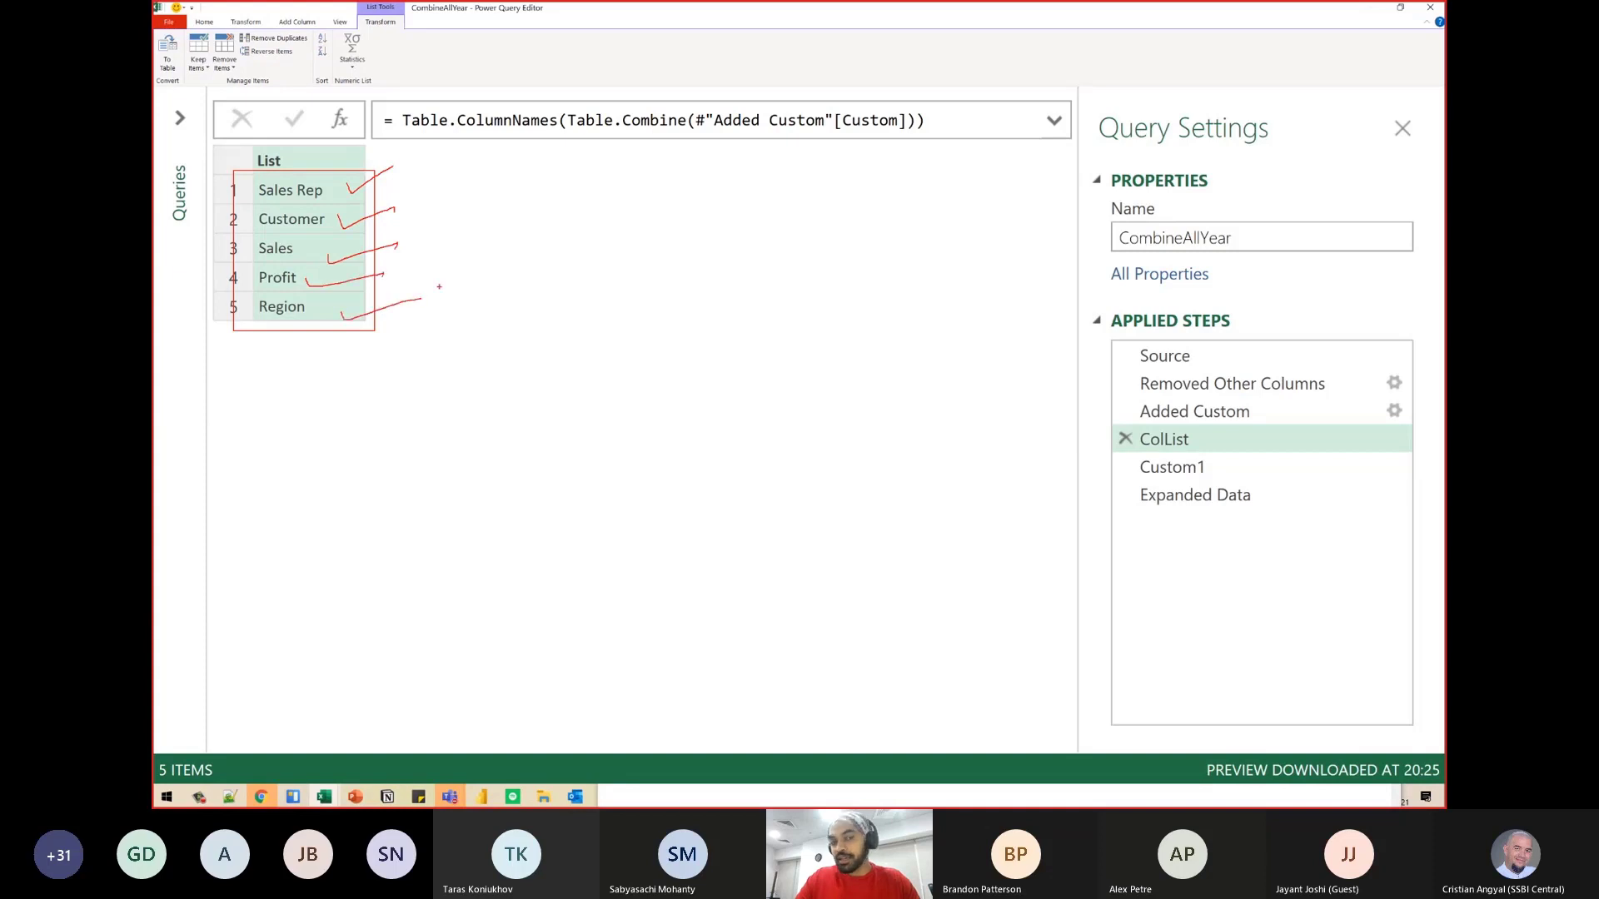
{"action": "key", "text": "Escape"}
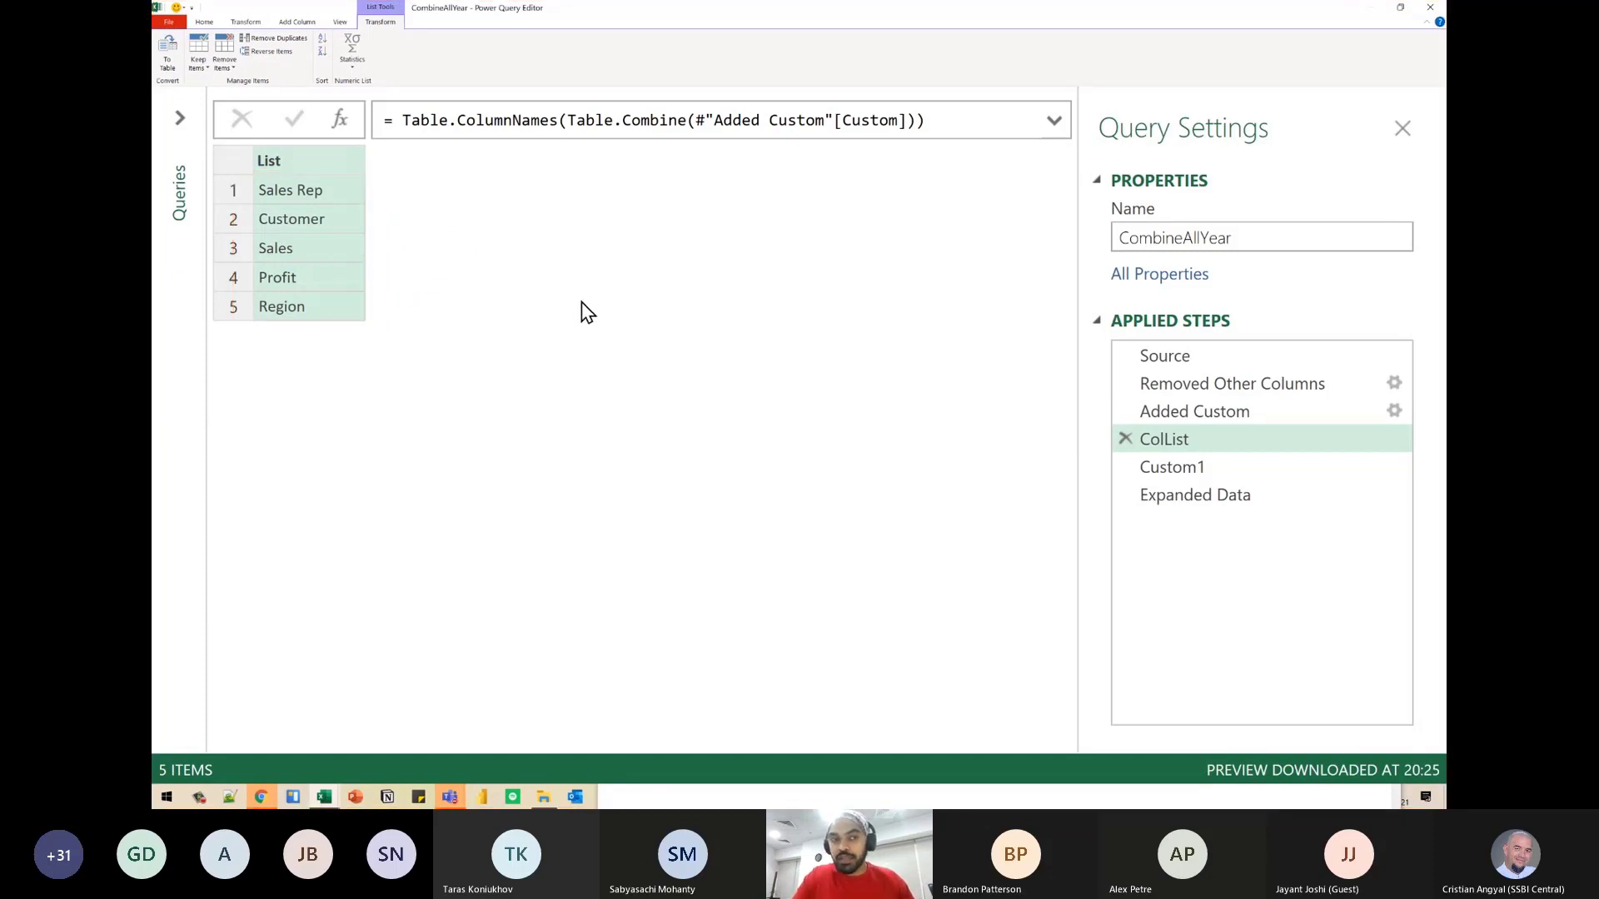
- Review the Custom1 step and mark its reference back to Added Custom with a temporary arrow
{"action": "left_click", "coordinate": [1231, 470]}
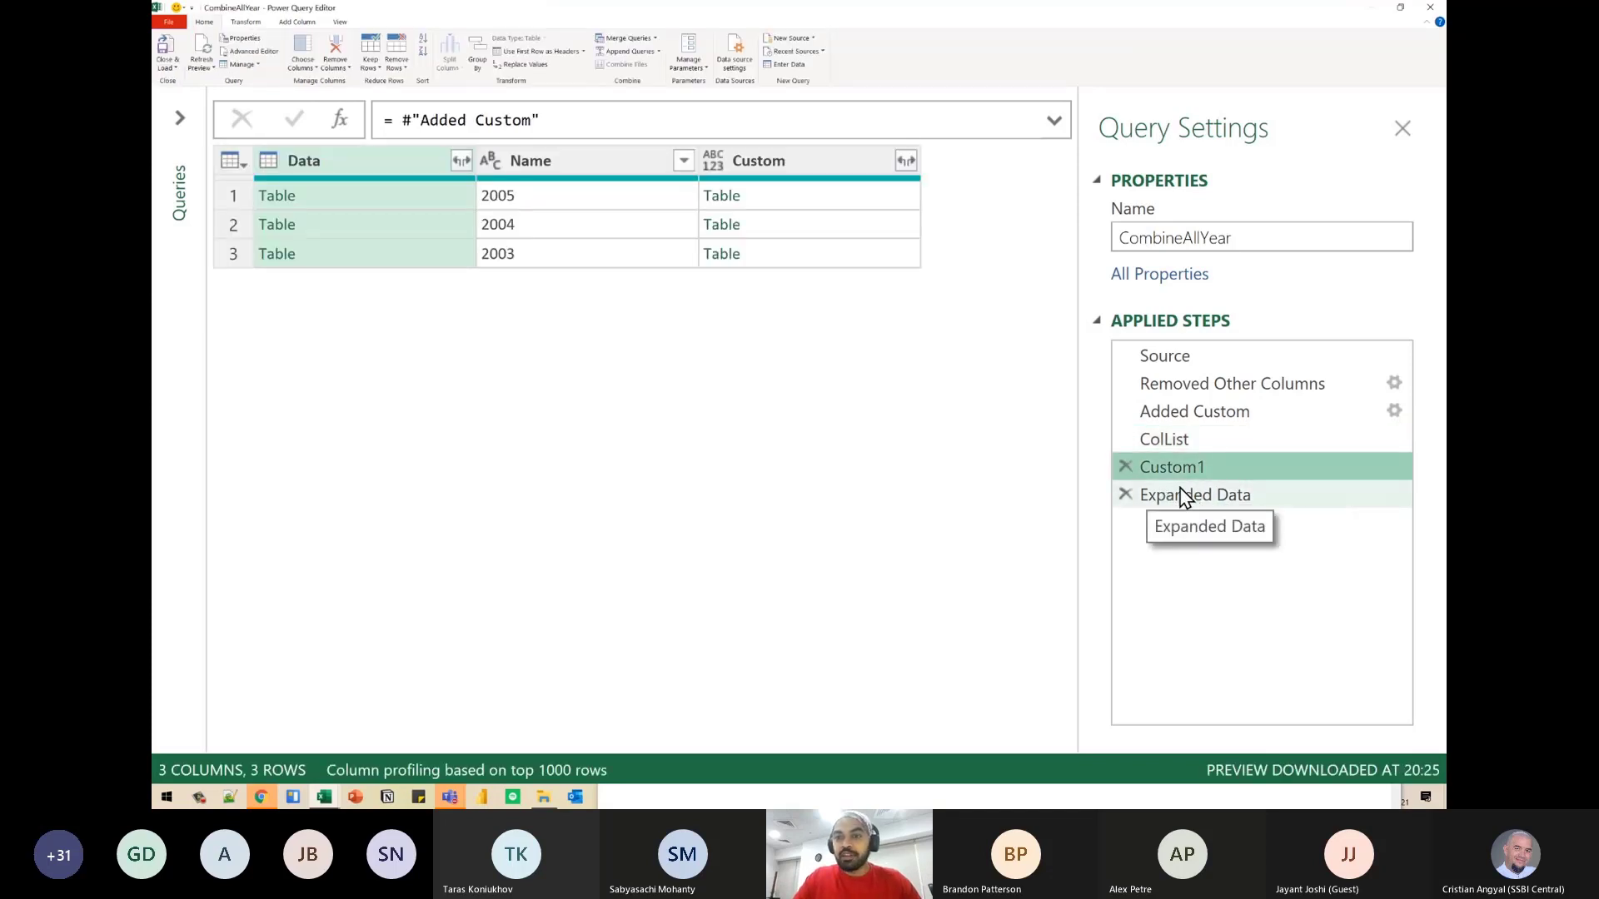
{"action": "key", "text": "ctrl+2"}
{"action": "mouse_move", "coordinate": [1092, 422]}
{"action": "left_mouse_down"}
{"action": "mouse_move", "coordinate": [1116, 398]}
{"action": "mouse_move", "coordinate": [1114, 428]}
{"action": "left_mouse_up"}
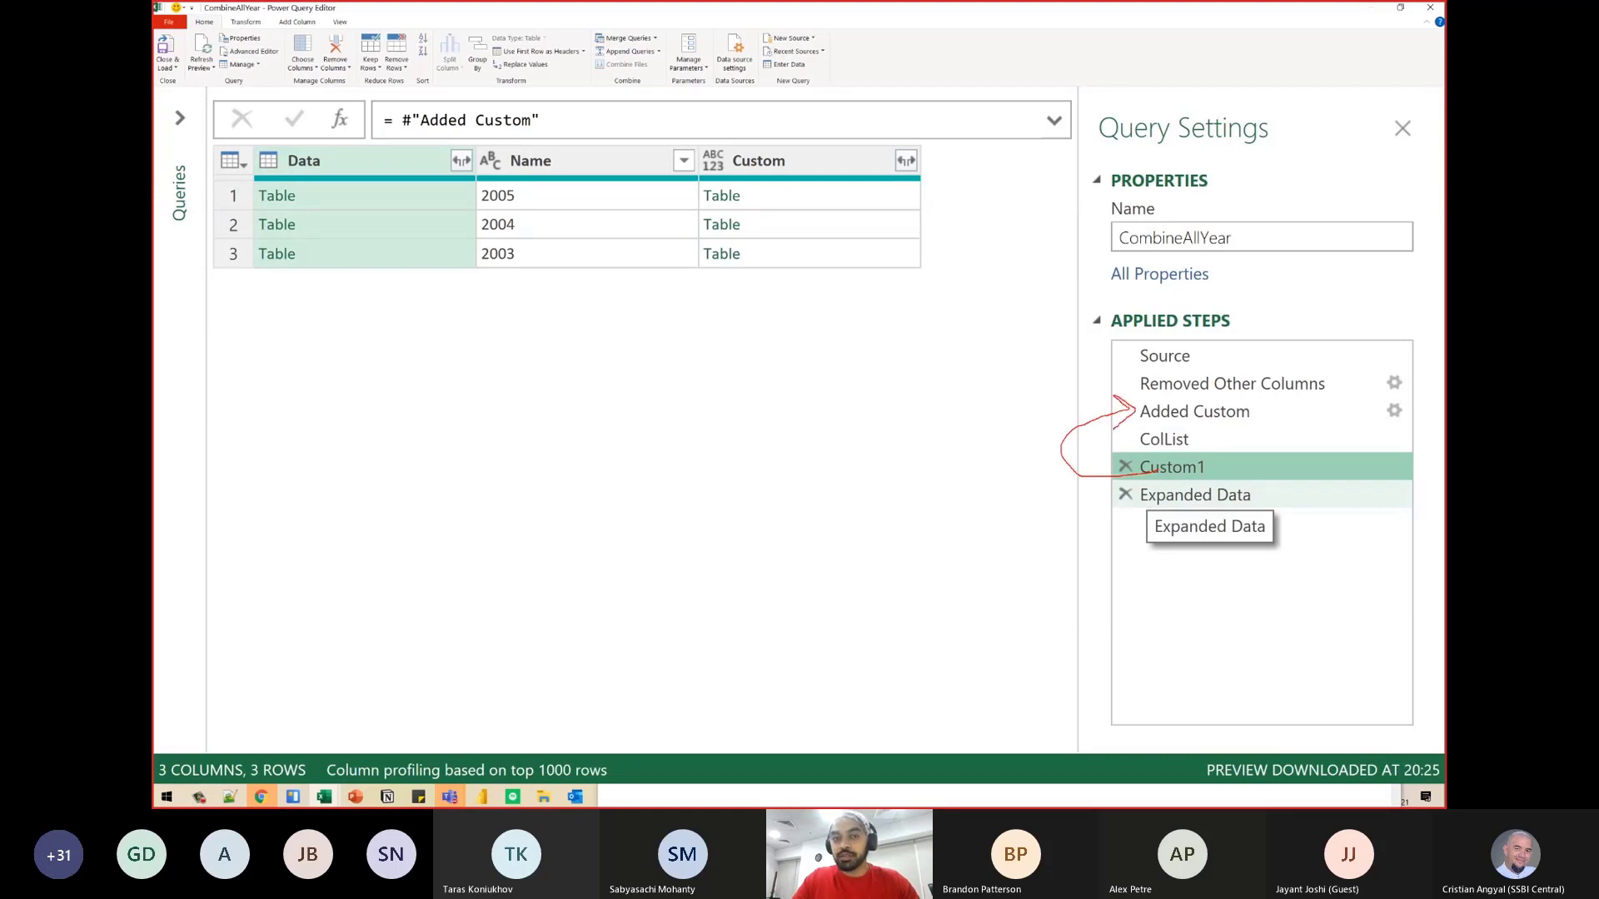
{"action": "key", "text": "Escape"}
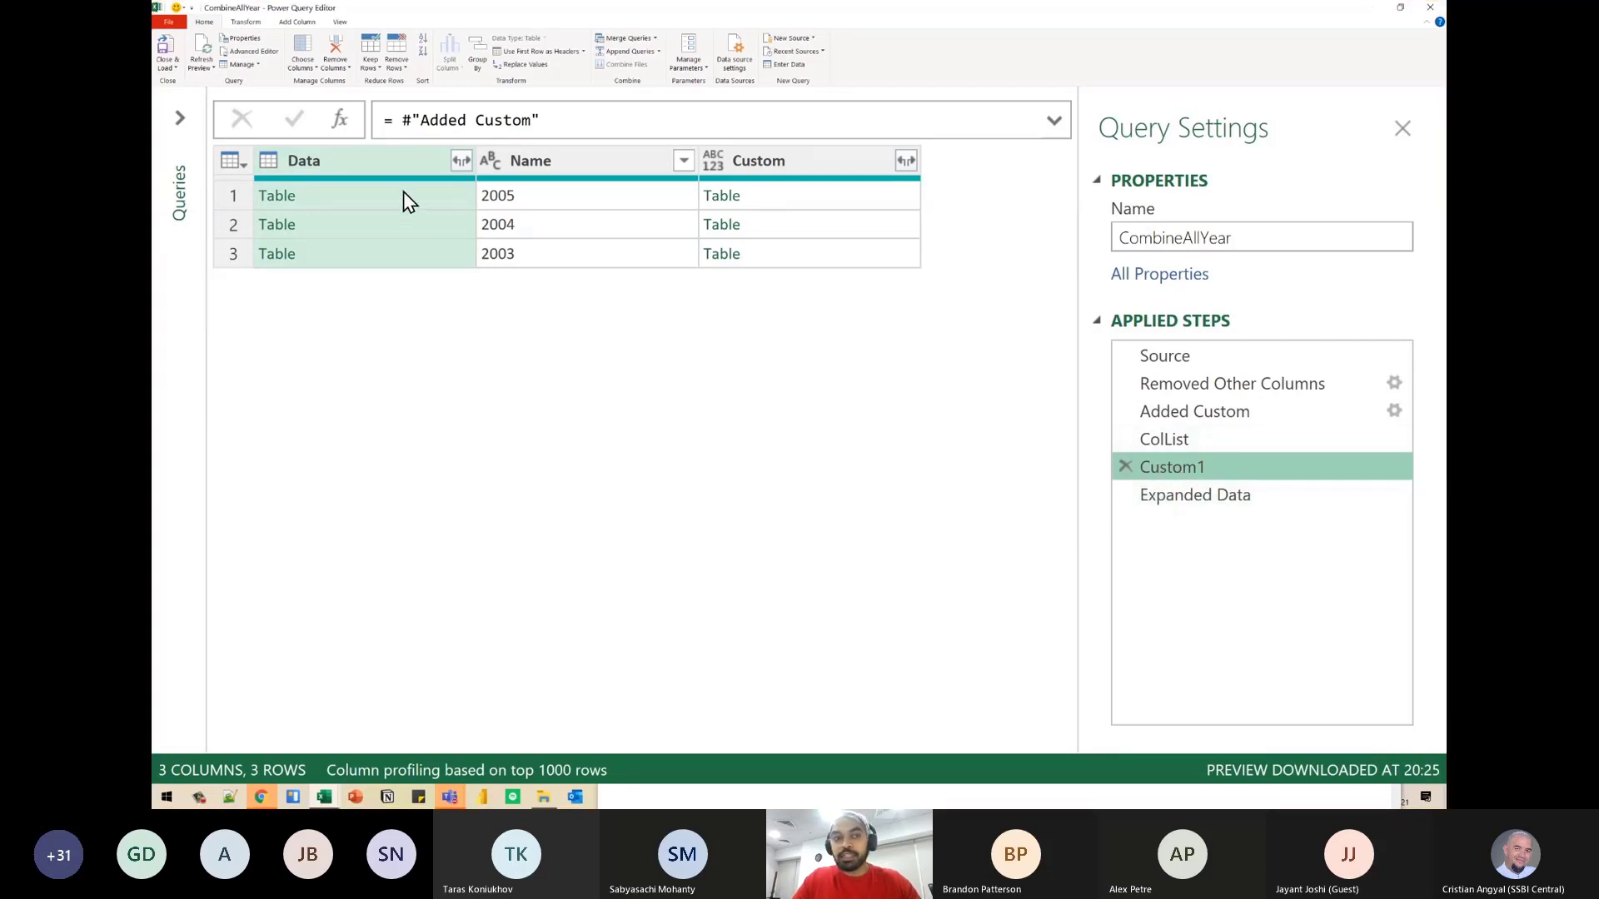
- Compare the headers of the nested 2005 tables in the Data and Custom columns of the Custom1 step
{"action": "left_click", "coordinate": [373, 205]}
{"action": "key", "text": "ctrl+2"}
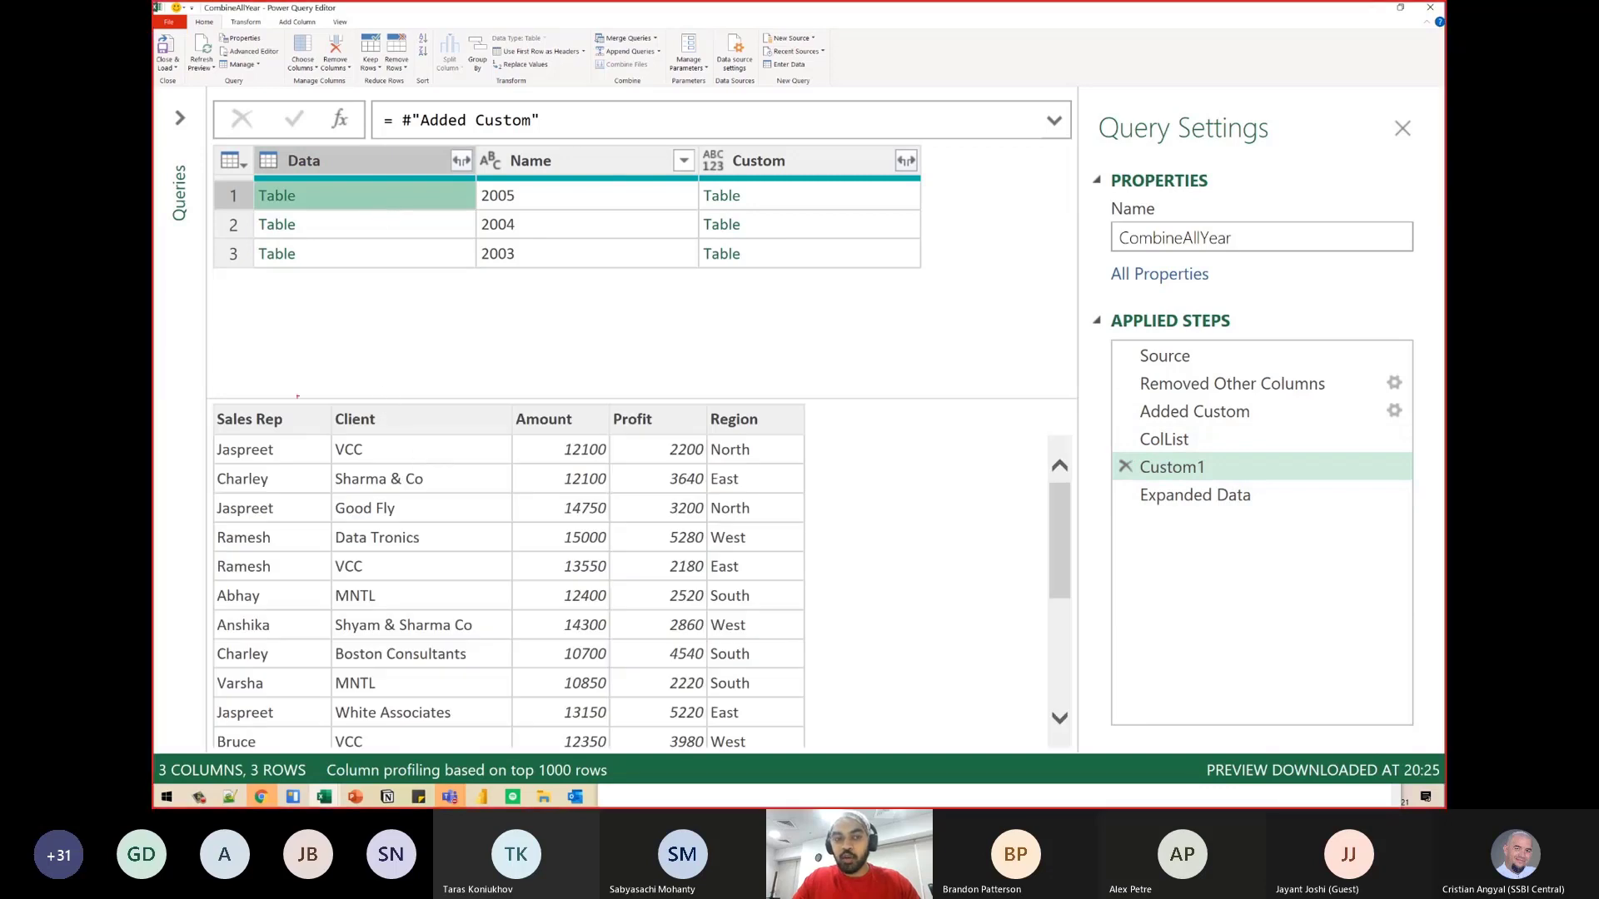
{"action": "left_click_drag", "start_coordinate": [310, 383], "coordinate": [313, 416]}
{"action": "key", "text": "Escape"}
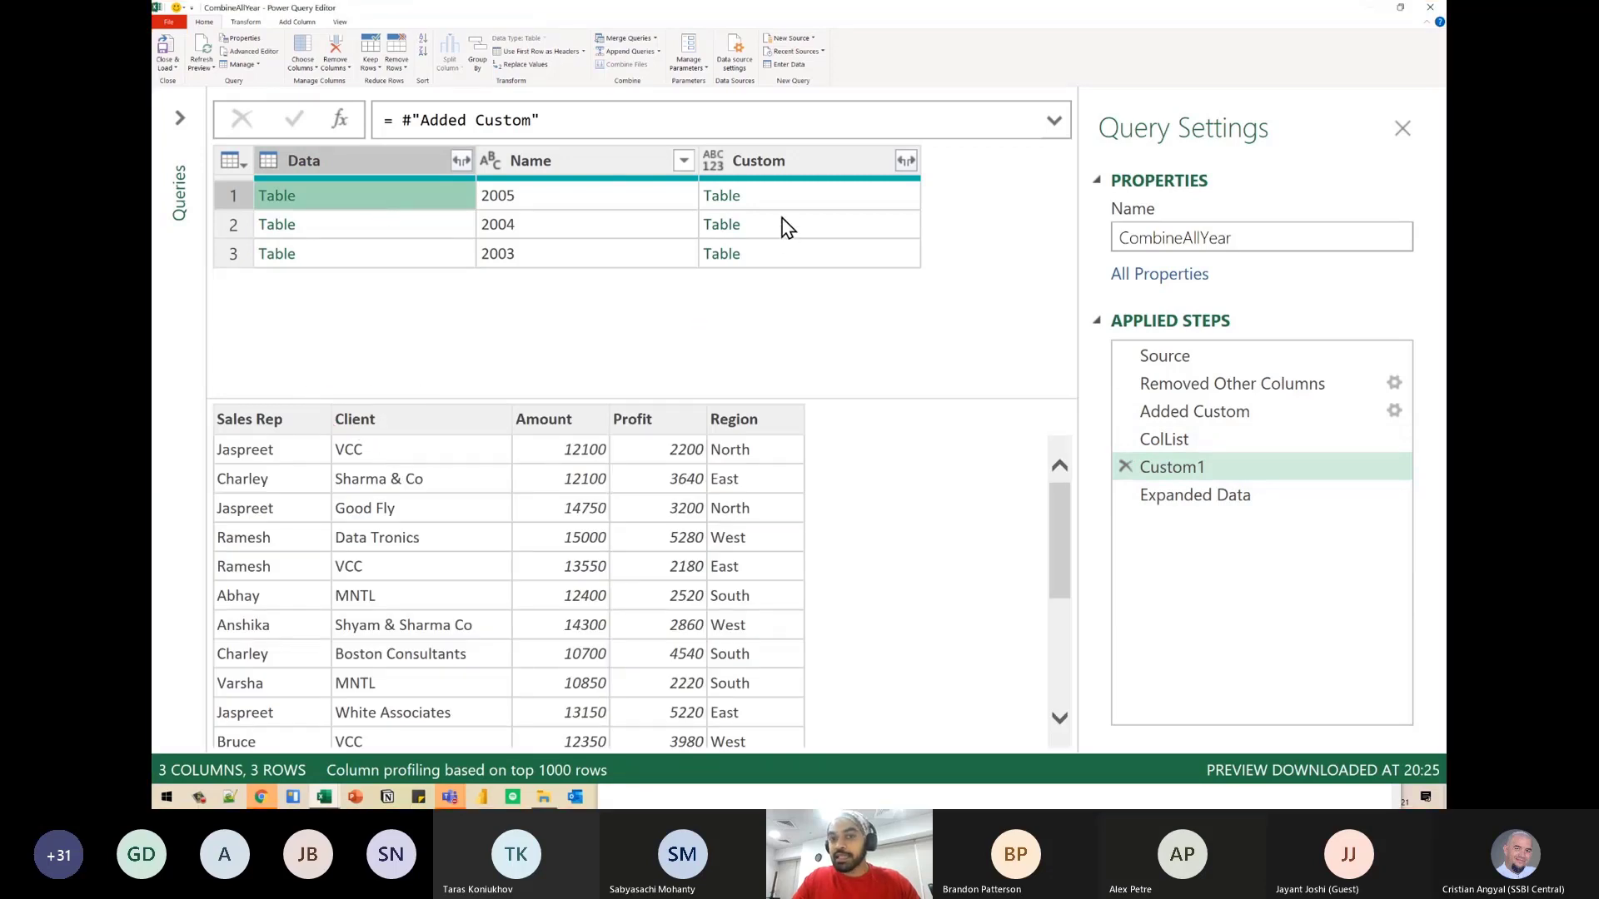
{"action": "left_click", "coordinate": [783, 206]}
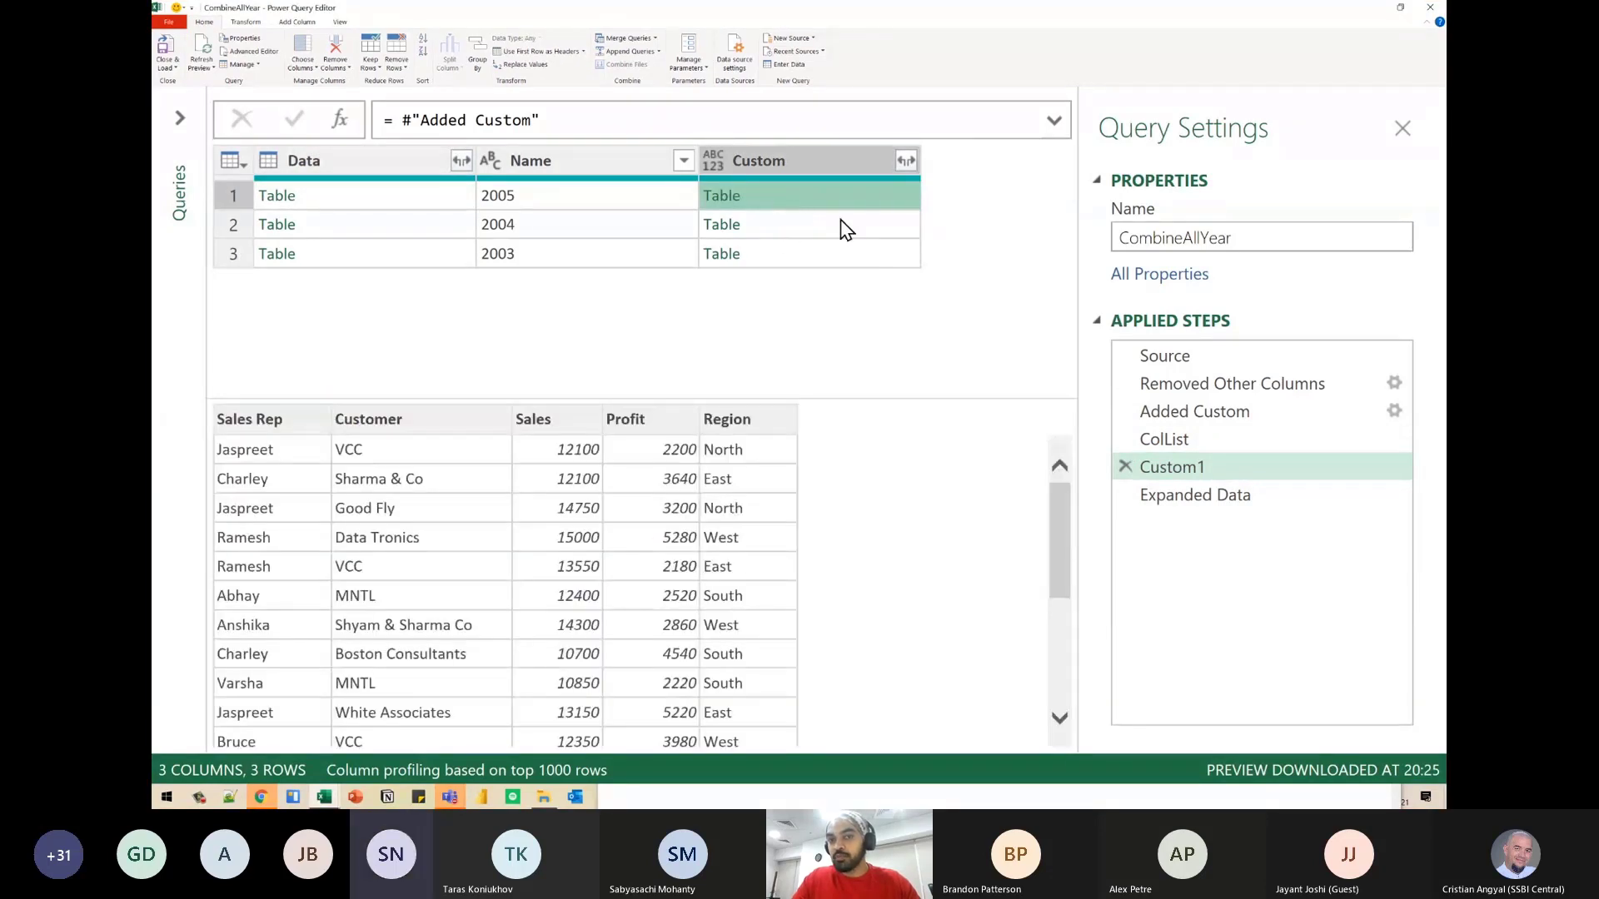
- Change the Expanded Data formula to expand the Custom column in place of Data, keeping ColList as the column names
{"action": "left_click", "coordinate": [1209, 497]}
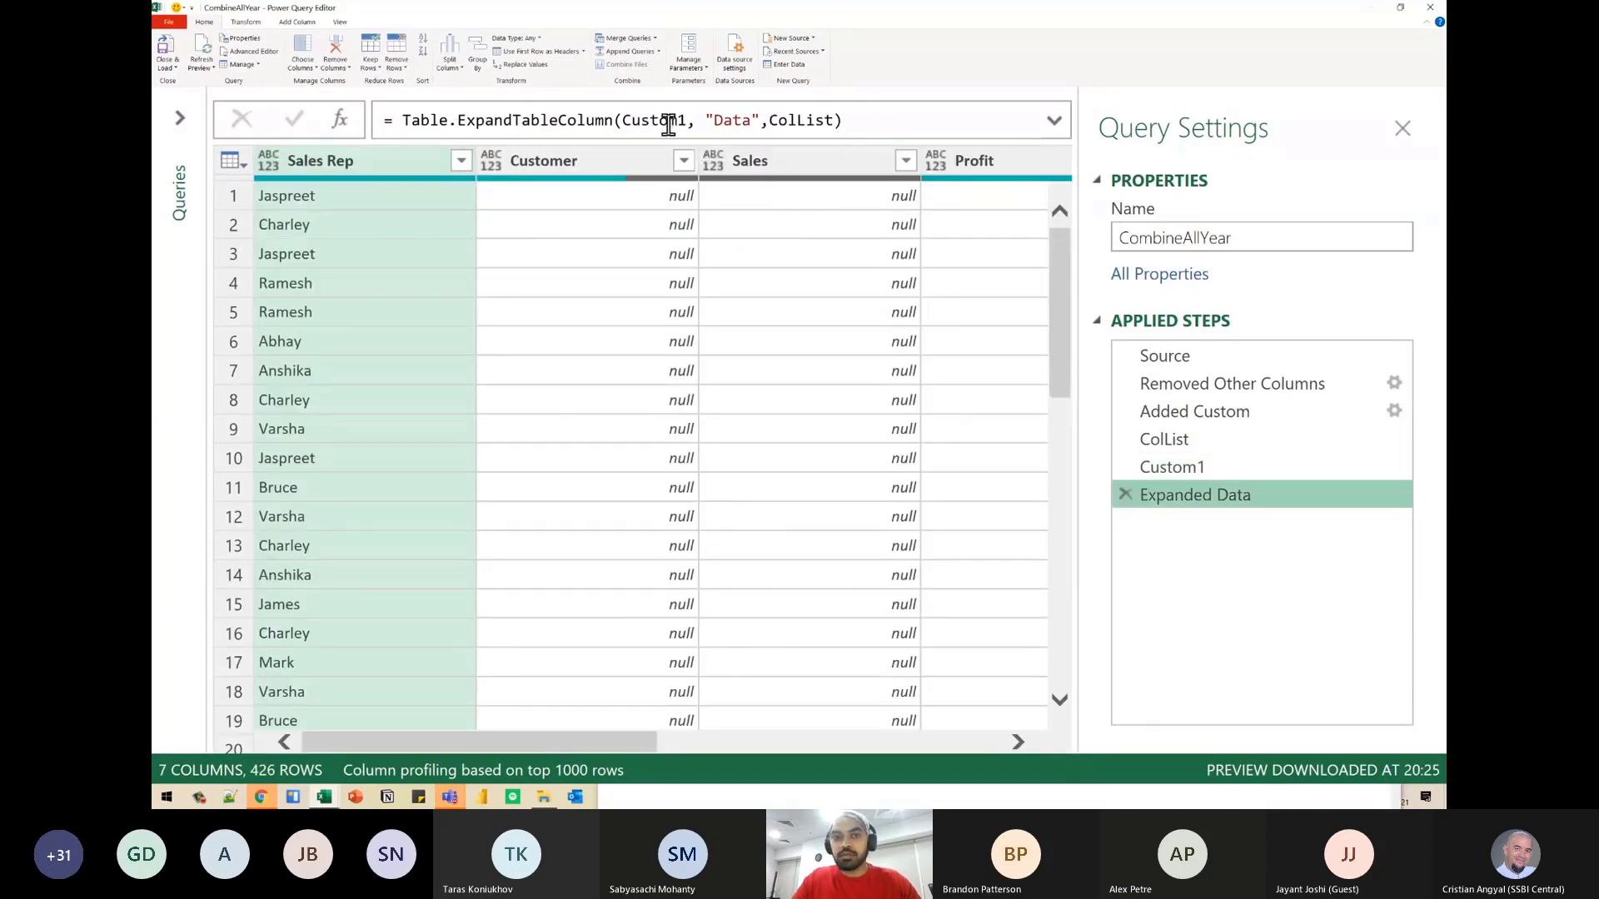
{"action": "double_click", "coordinate": [746, 119]}
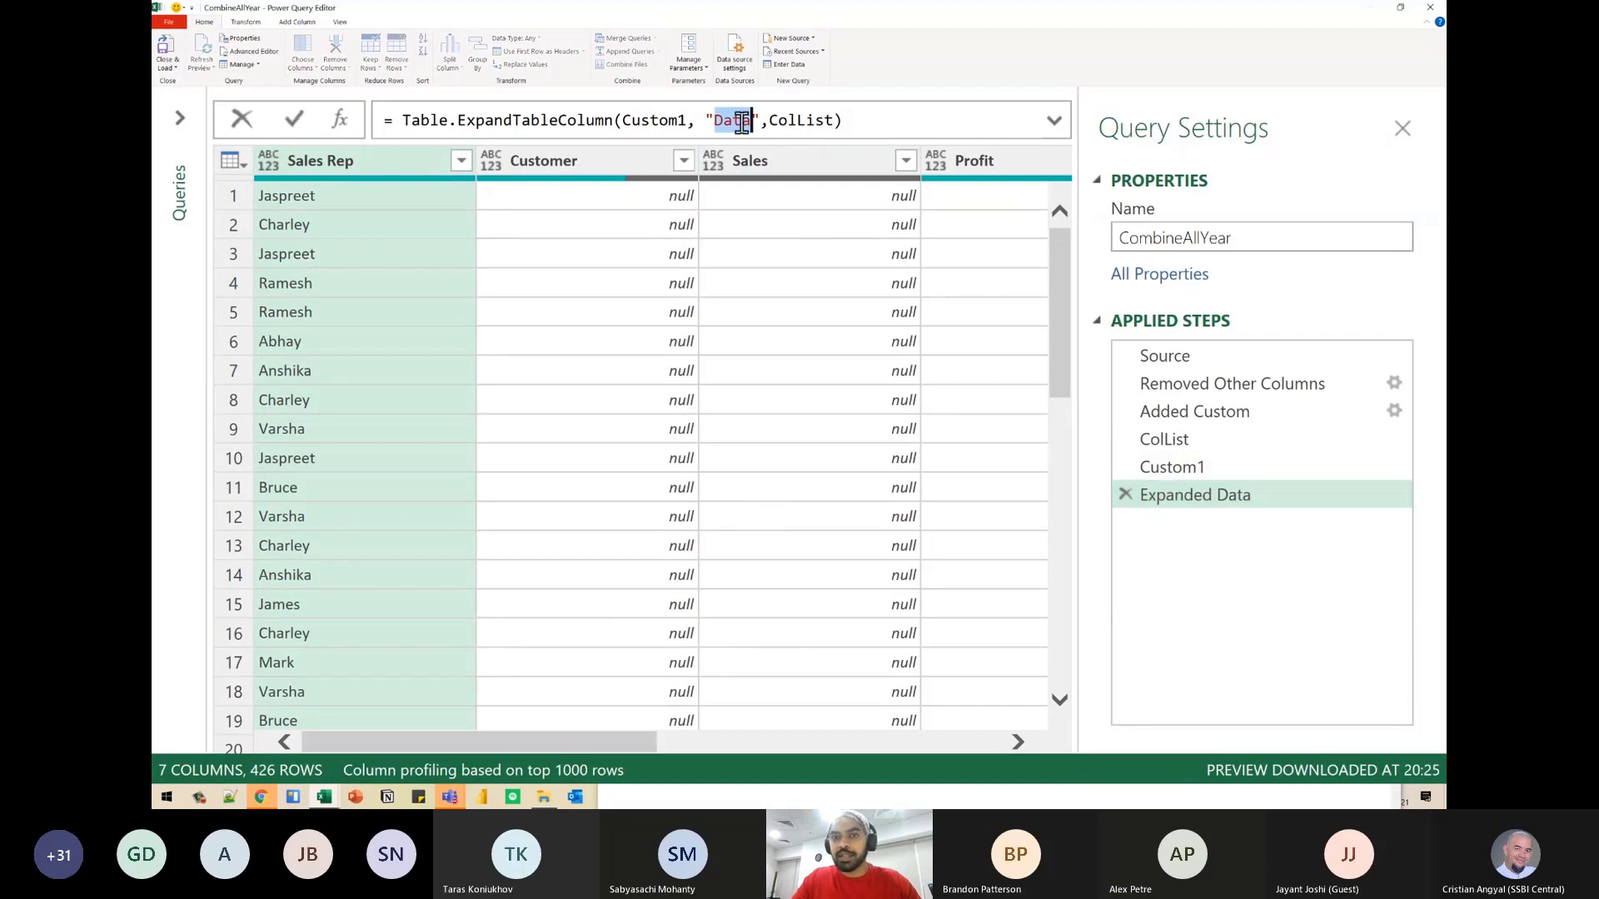
{"action": "type", "text": "Col"}
{"action": "key", "text": "BackSpace"}
{"action": "key", "text": "BackSpace"}
{"action": "key", "text": "BackSpace"}
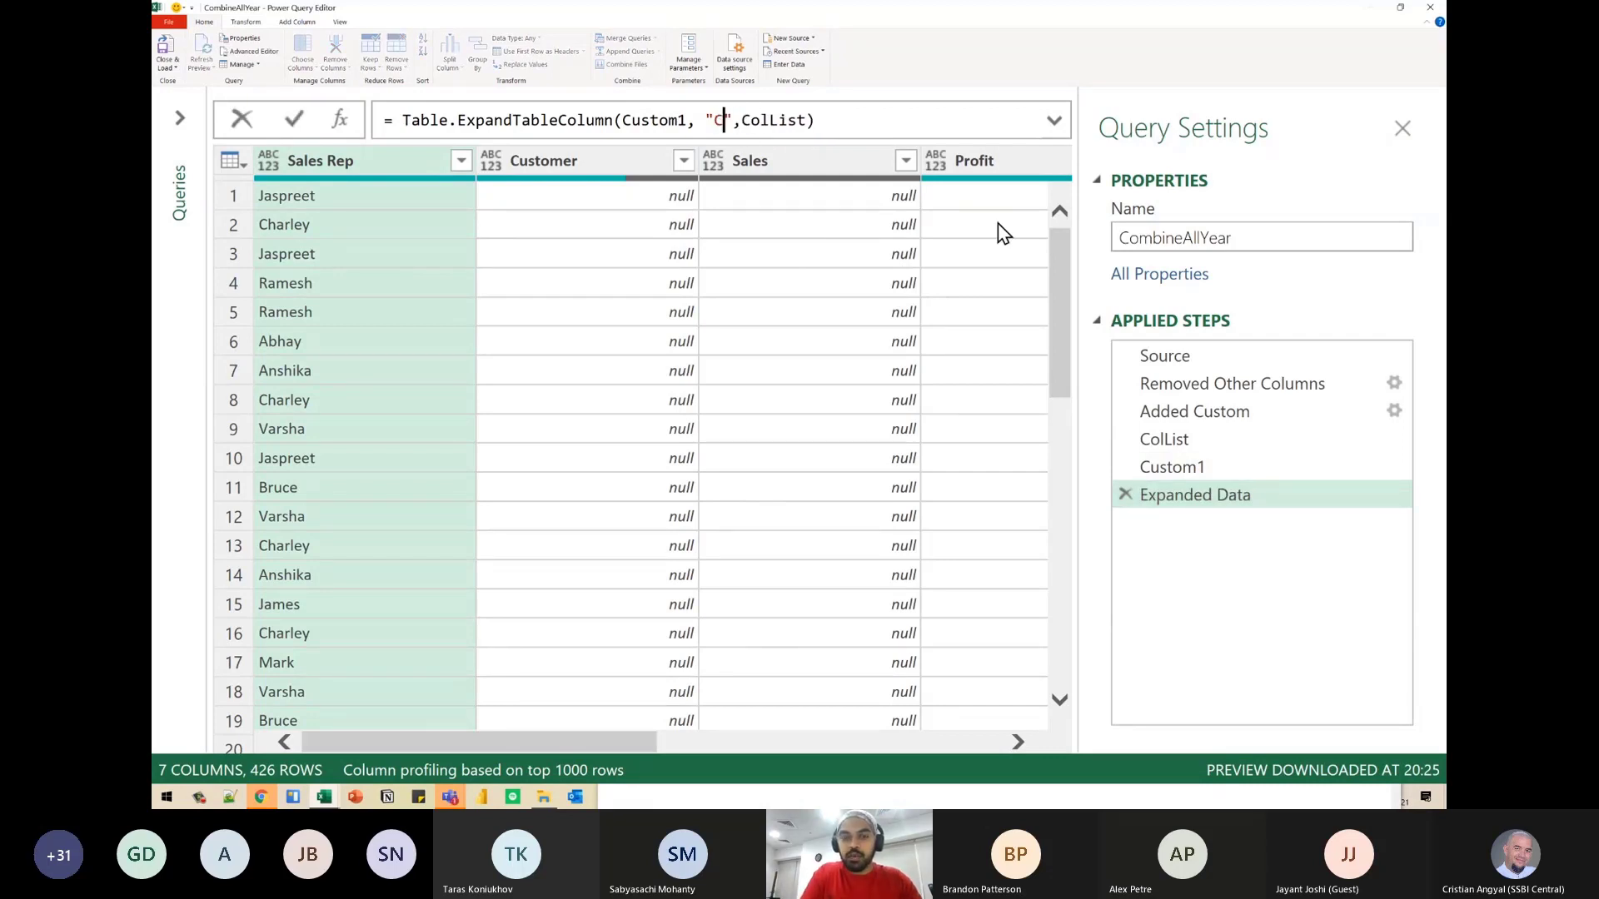
{"action": "type", "text": "Customer"}
{"action": "key", "text": "BackSpace"}
{"action": "key", "text": "BackSpace"}
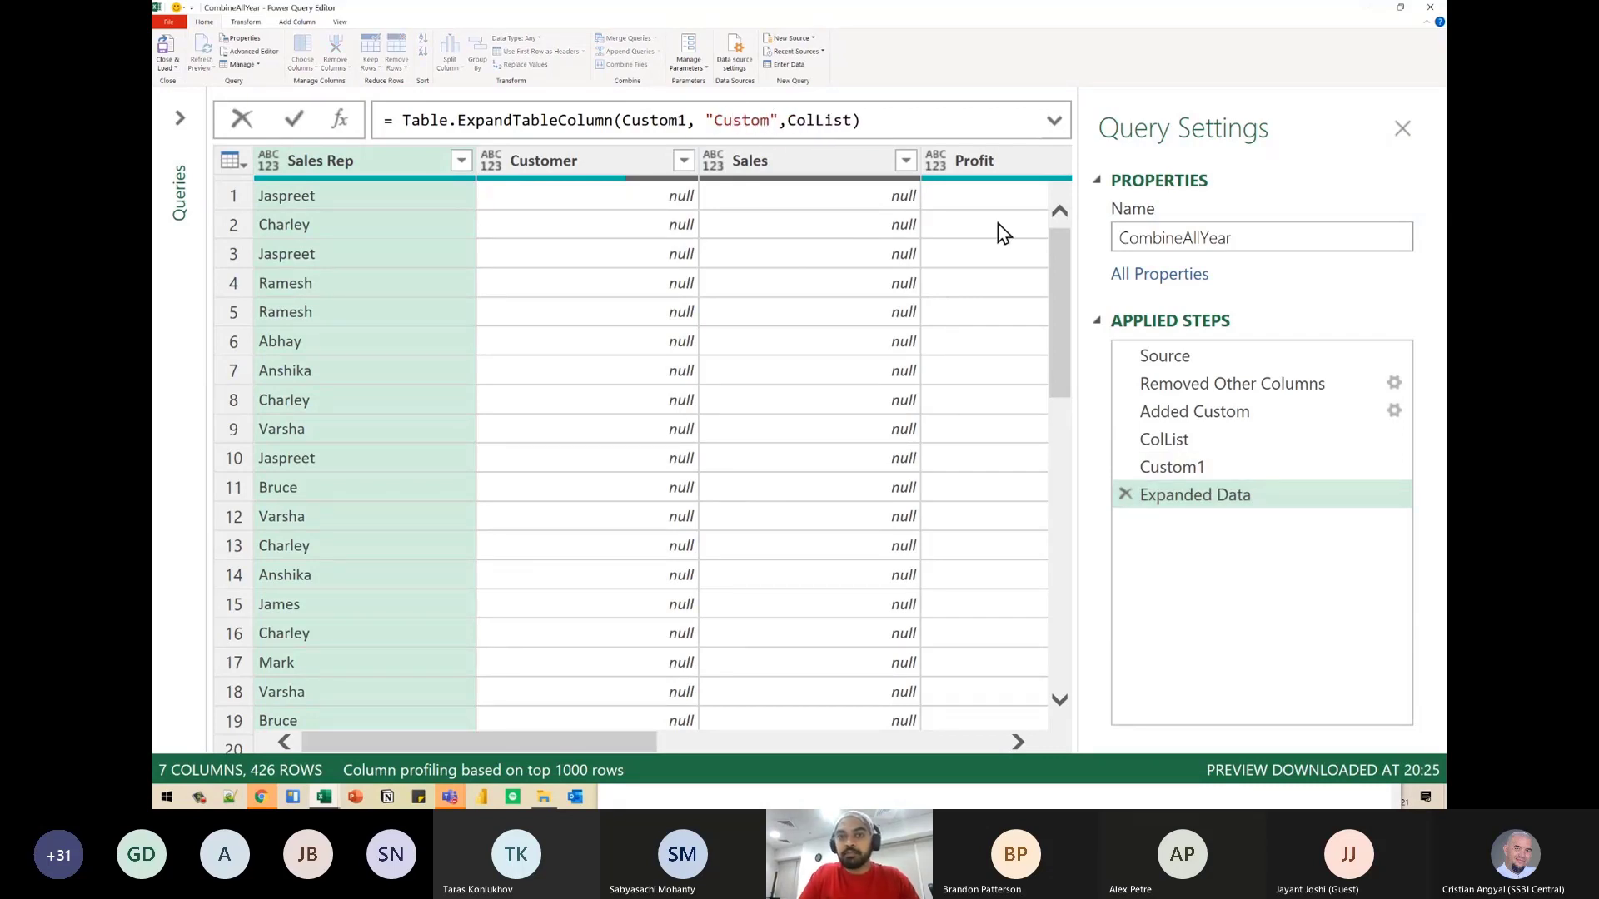
{"action": "key", "text": "End"}
{"action": "key", "text": "Return"}
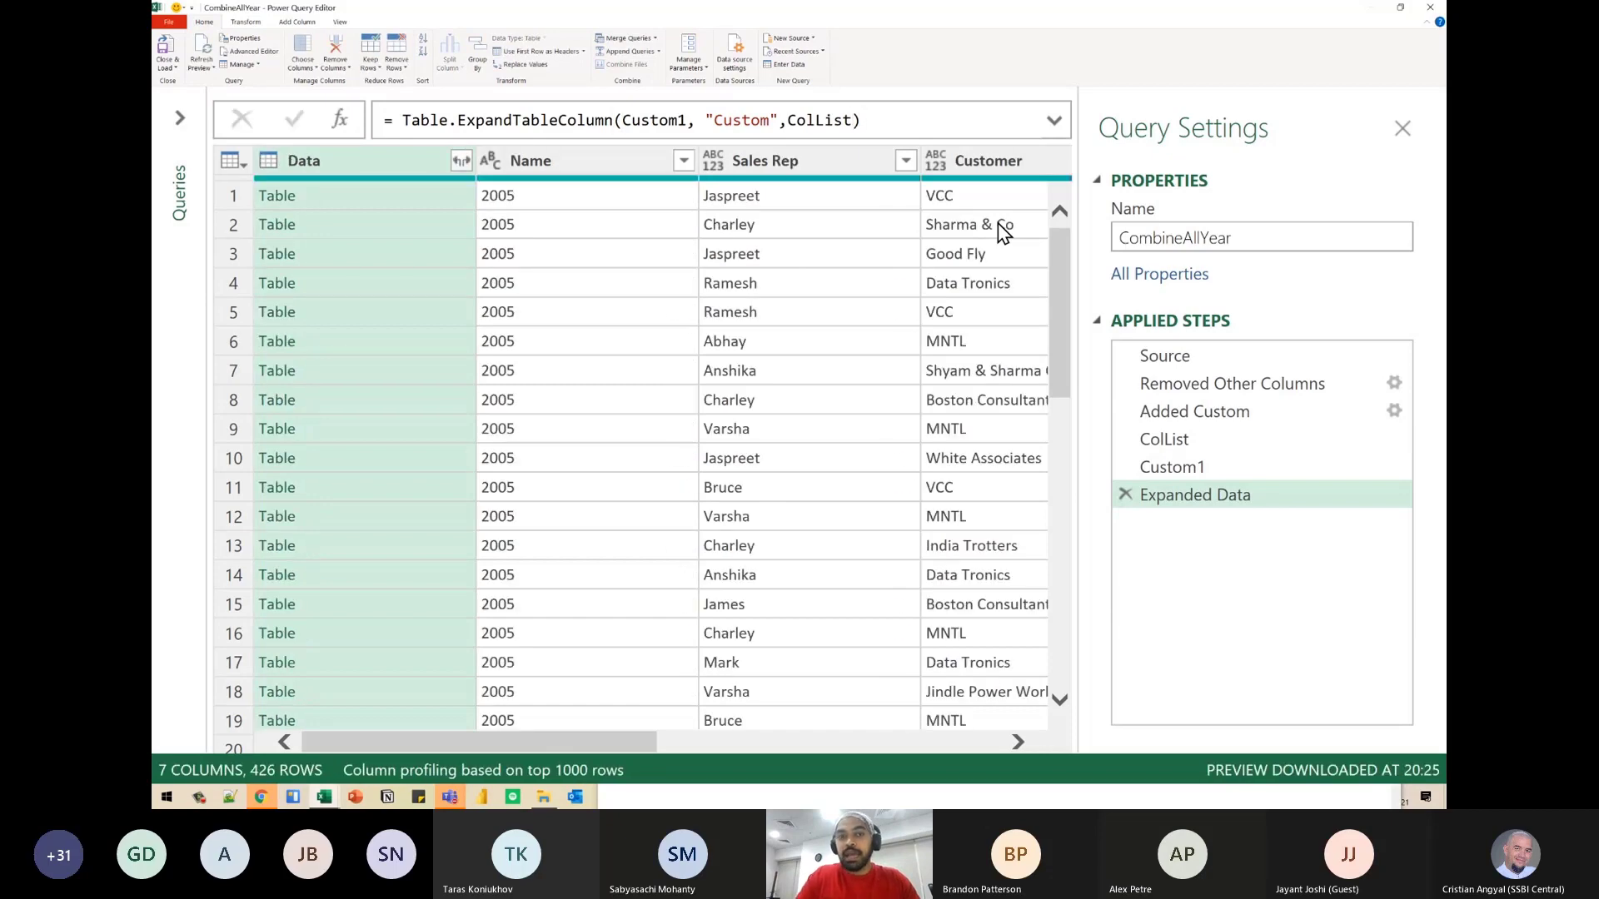
- Close and load the queries to the workbook and check the combined table on the CombineAllYear sheet
{"action": "left_click", "coordinate": [168, 54]}
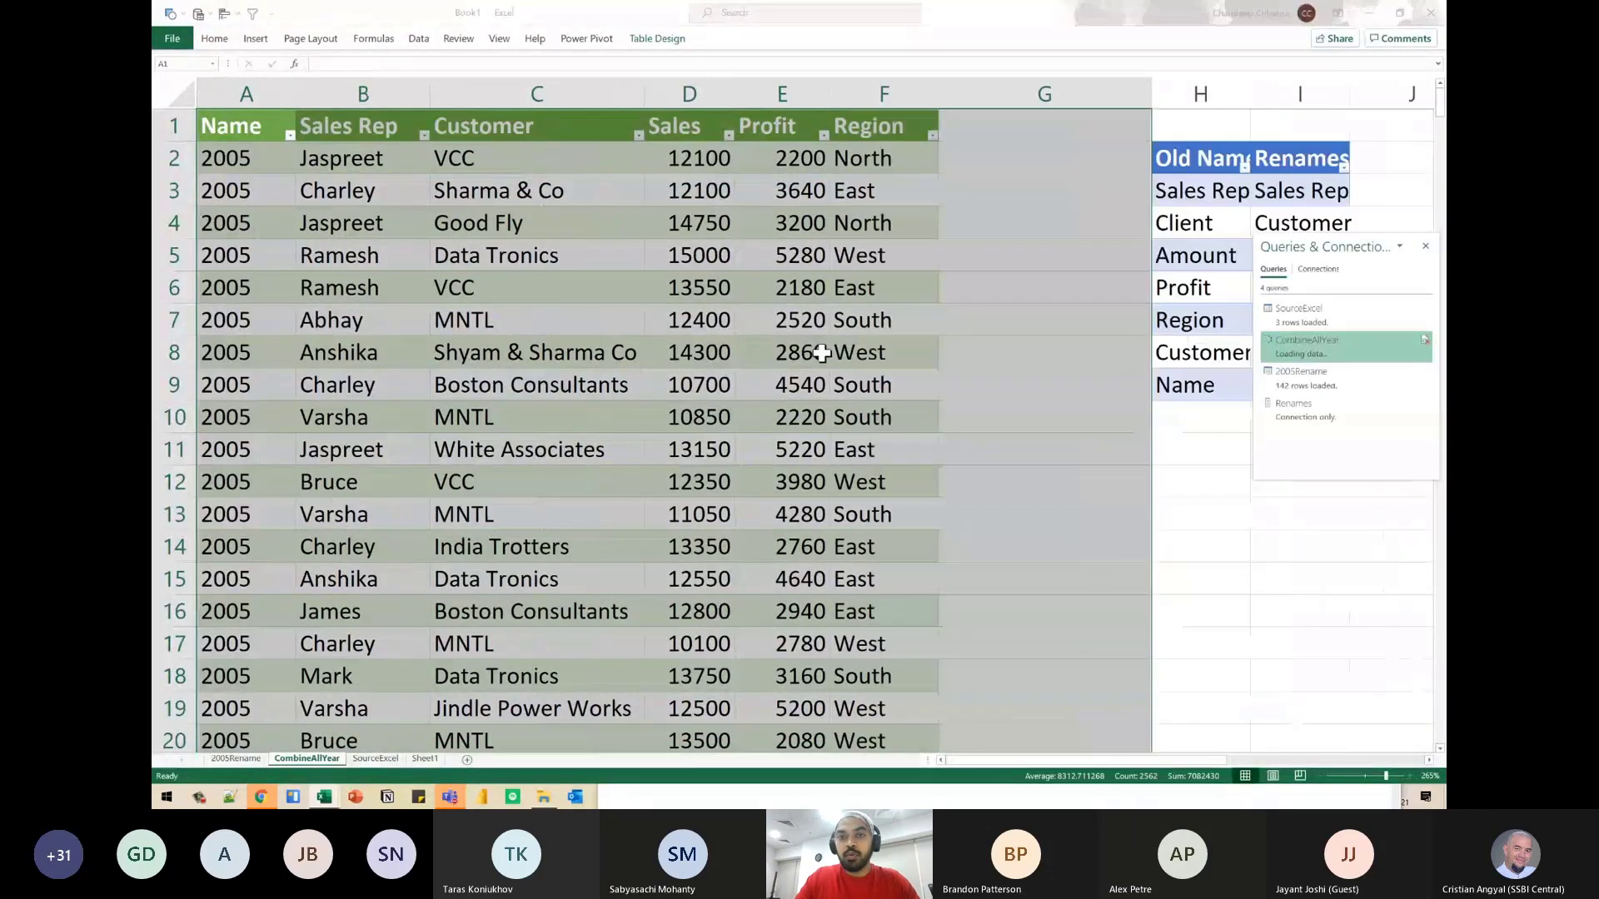
{"action": "left_click", "coordinate": [490, 352]}
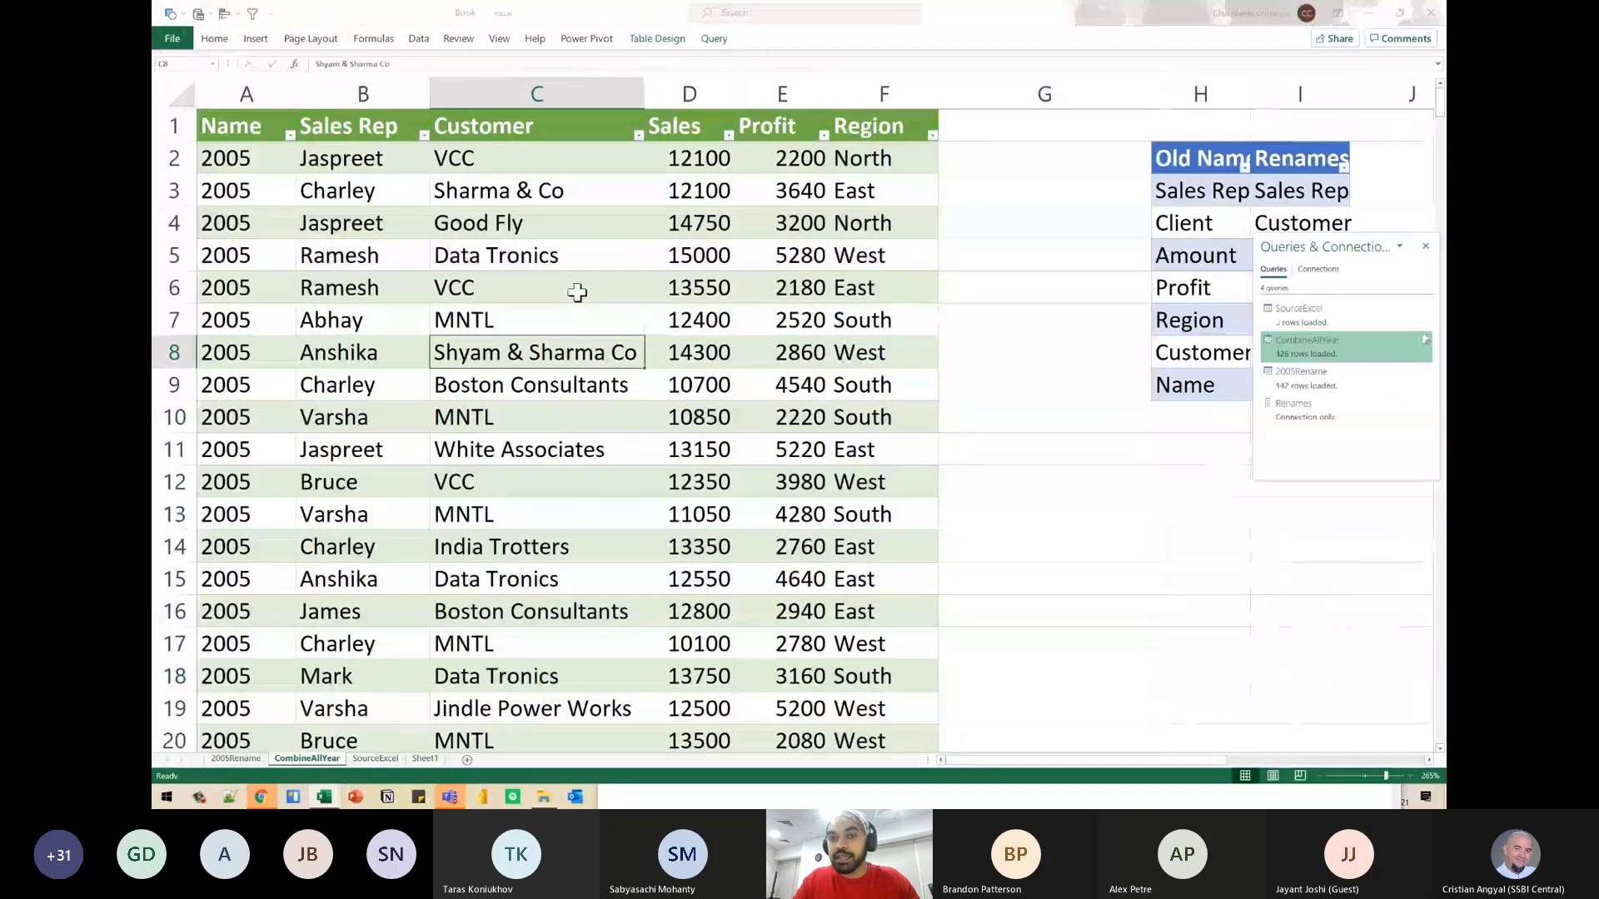
{"action": "scroll", "coordinate": [629, 303], "scroll_direction": "down", "scroll_amount": 3, "text": "ctrl"}
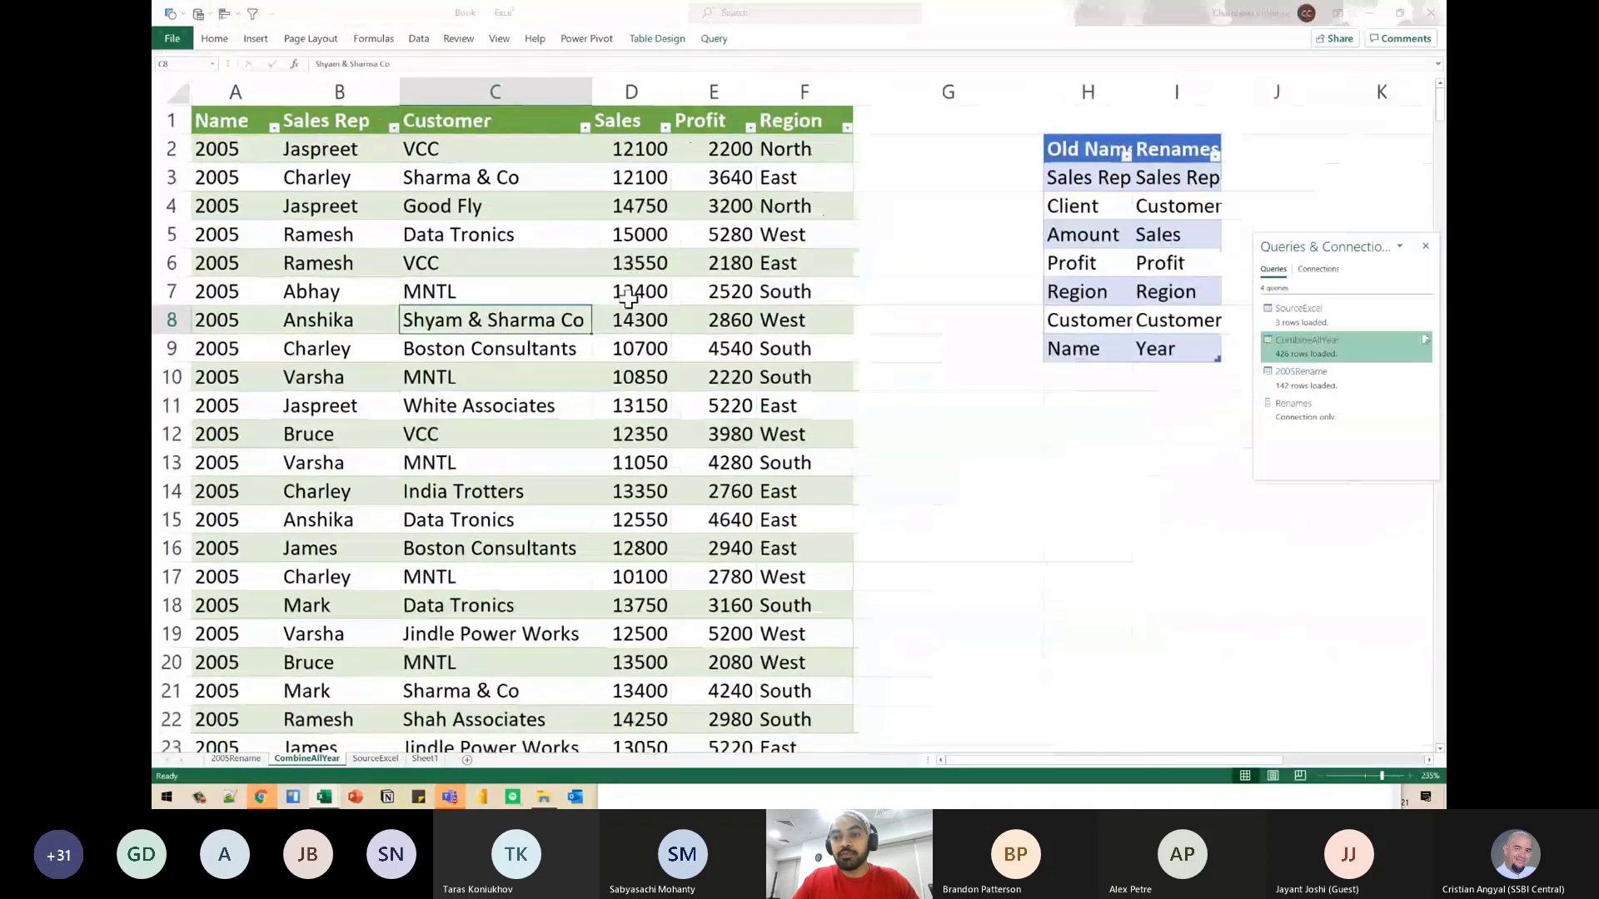
{"action": "scroll", "coordinate": [628, 303], "scroll_direction": "down", "scroll_amount": 1, "text": "ctrl"}
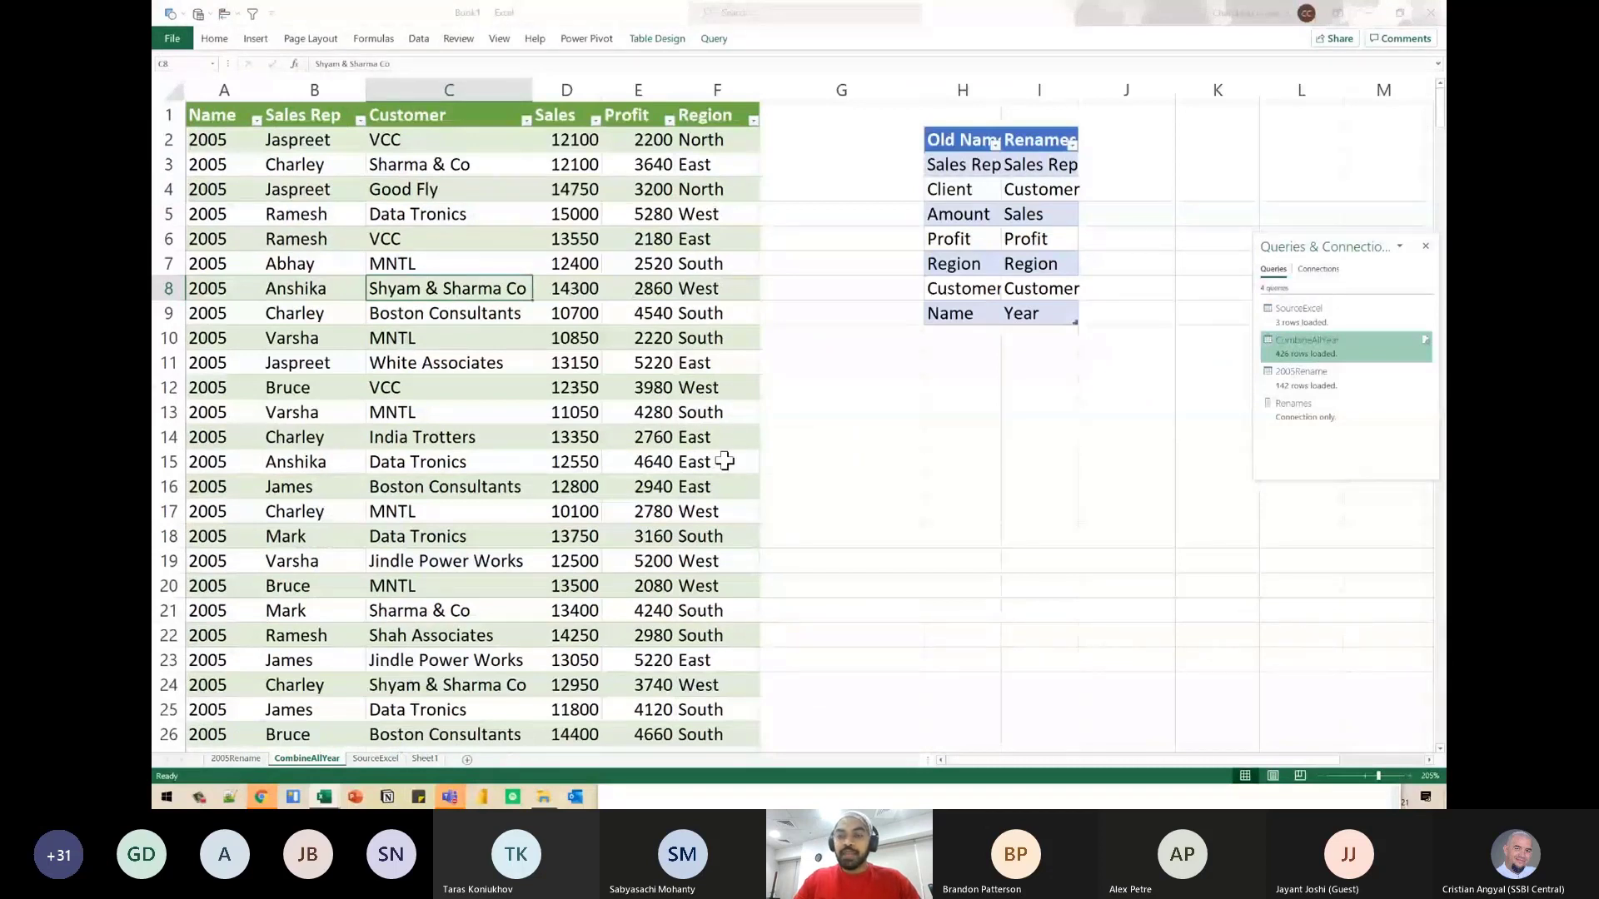
{"action": "left_click", "coordinate": [845, 528]}
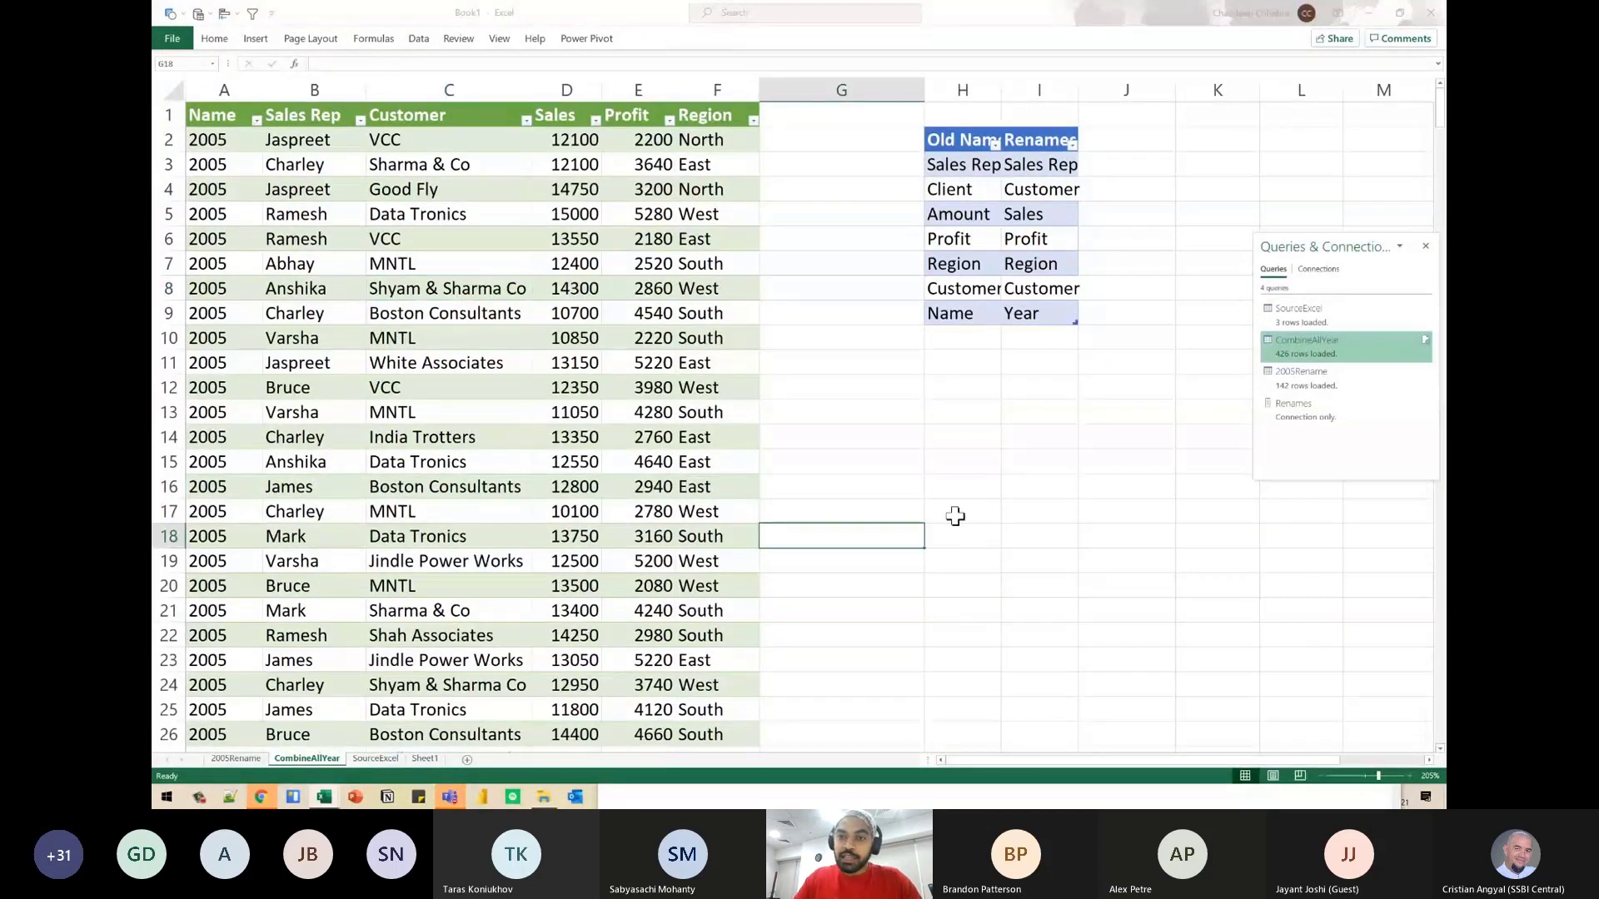
{"action": "key", "text": "Right"}
{"action": "key", "text": "Right"}
{"action": "key", "text": "Right"}
{"action": "key", "text": "Right"}
{"action": "key", "text": "Right"}
{"action": "key", "text": "Right"}
{"action": "key", "text": "Right"}
{"action": "key", "text": "Right"}
{"action": "key", "text": "Right"}
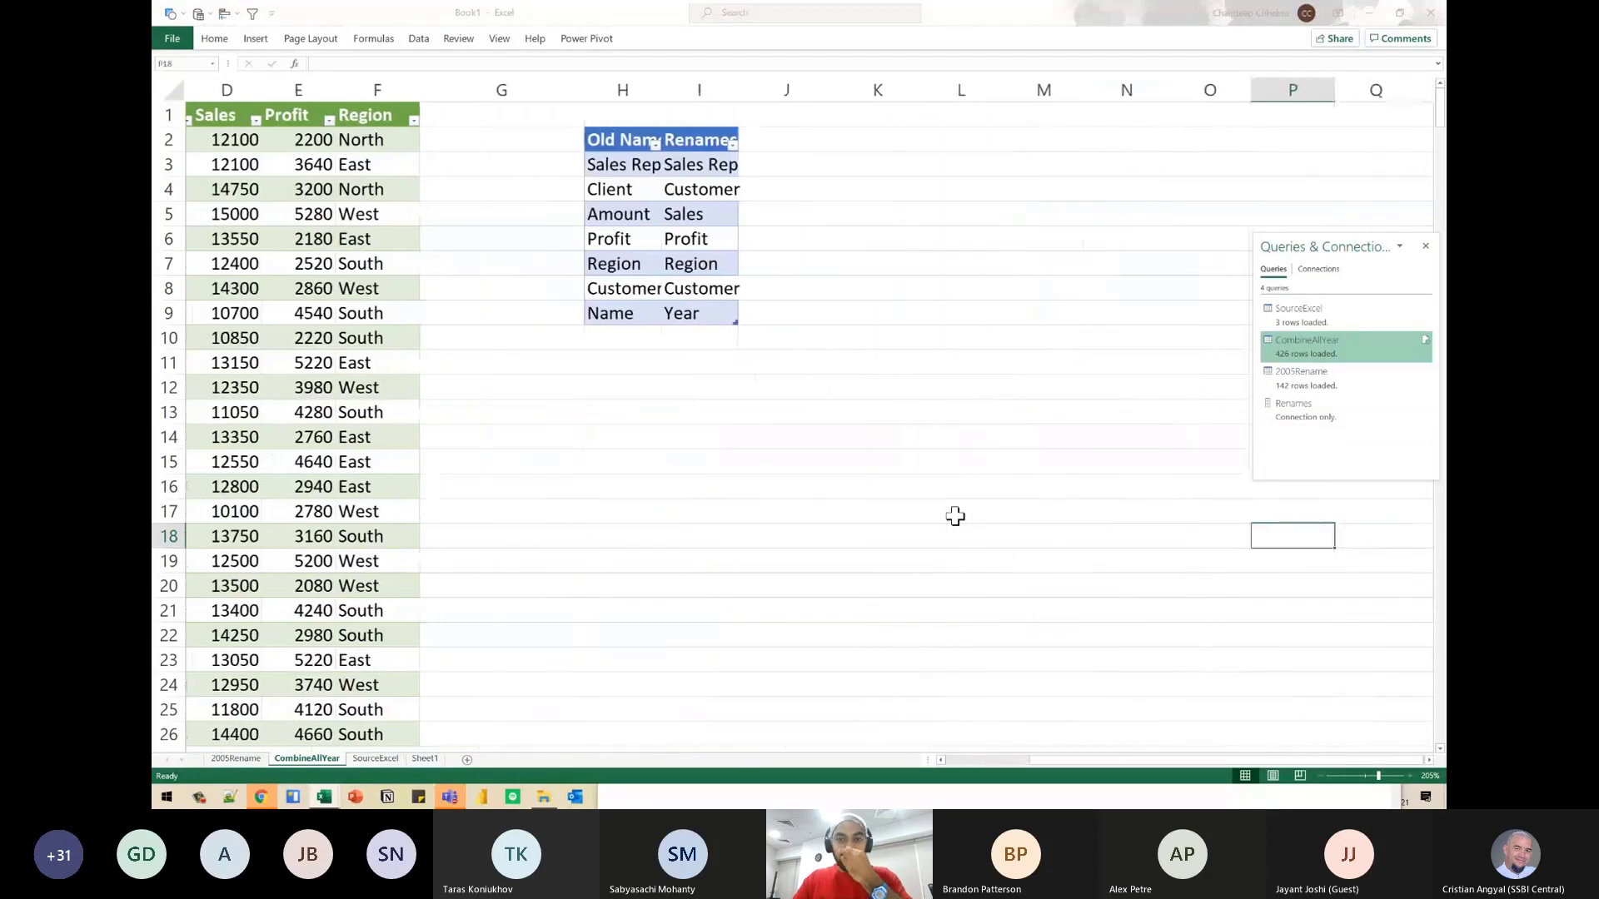
{"action": "key", "text": "Right"}
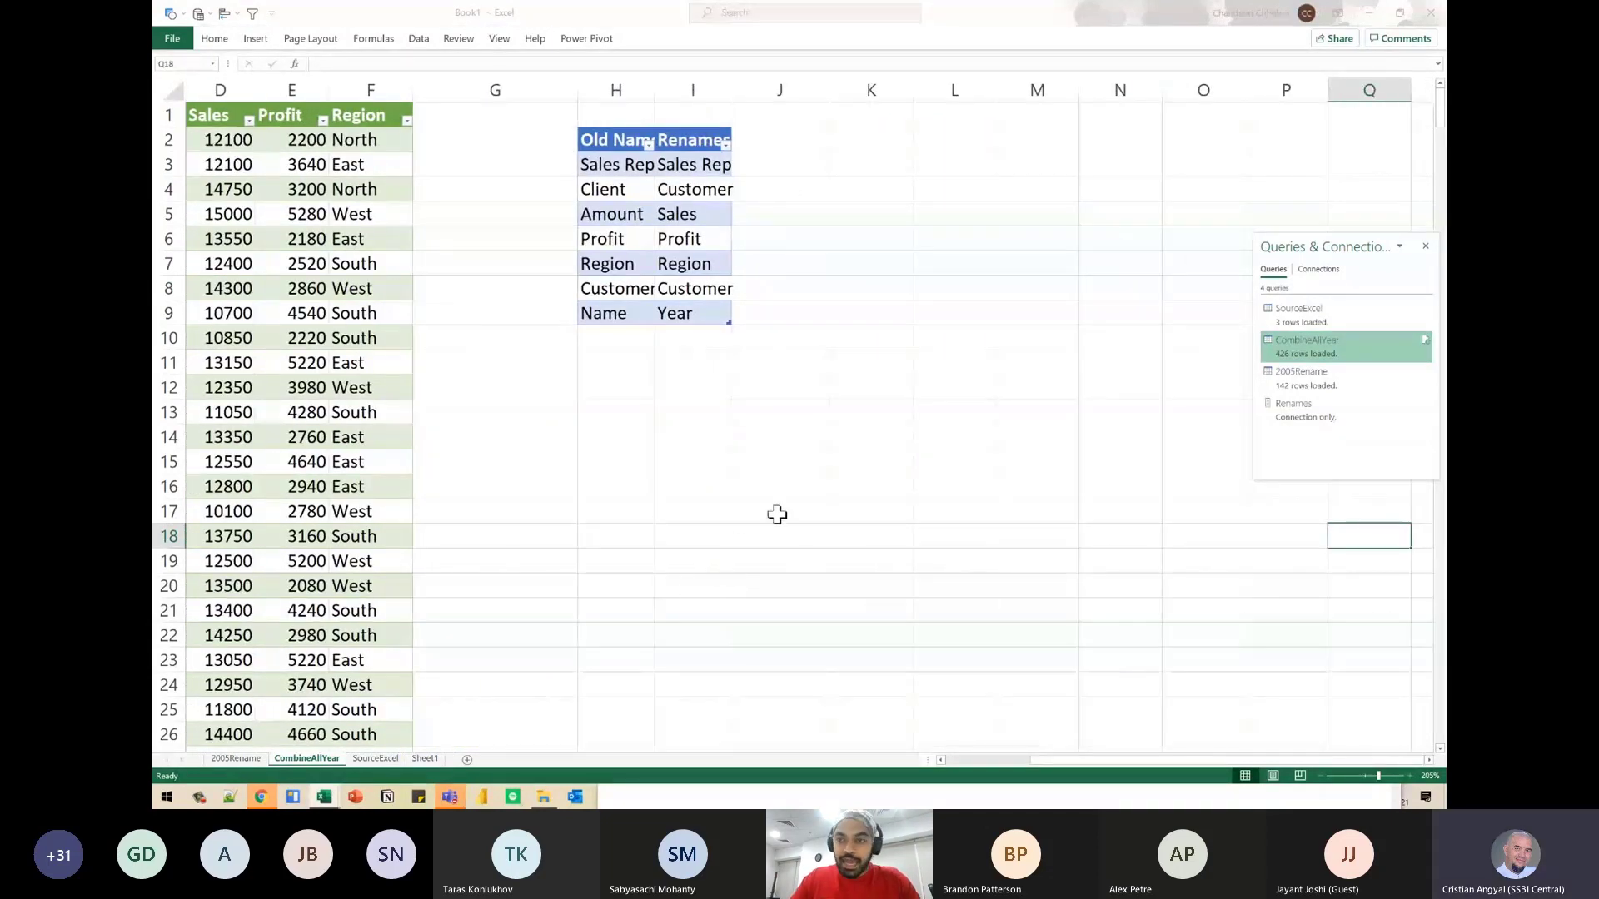
{"action": "left_click", "coordinate": [778, 514]}
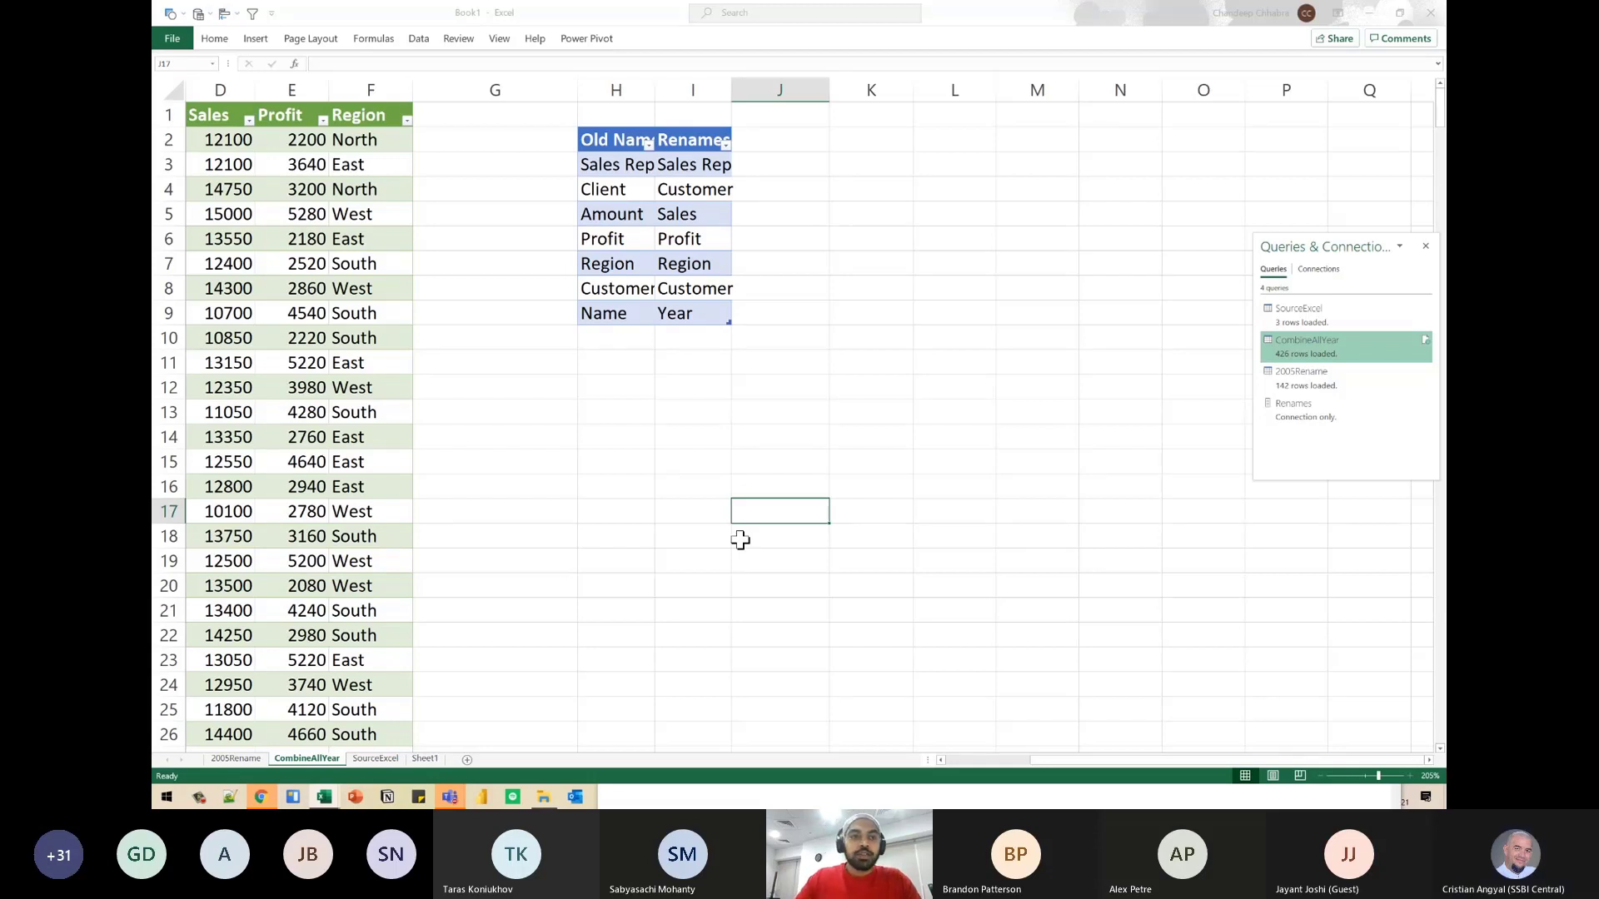
- Reopen the CombineAllYear query in the Power Query Editor and create a new query referencing SourceExcel
{"action": "left_click", "coordinate": [366, 289]}
{"action": "right_click", "coordinate": [343, 285]}
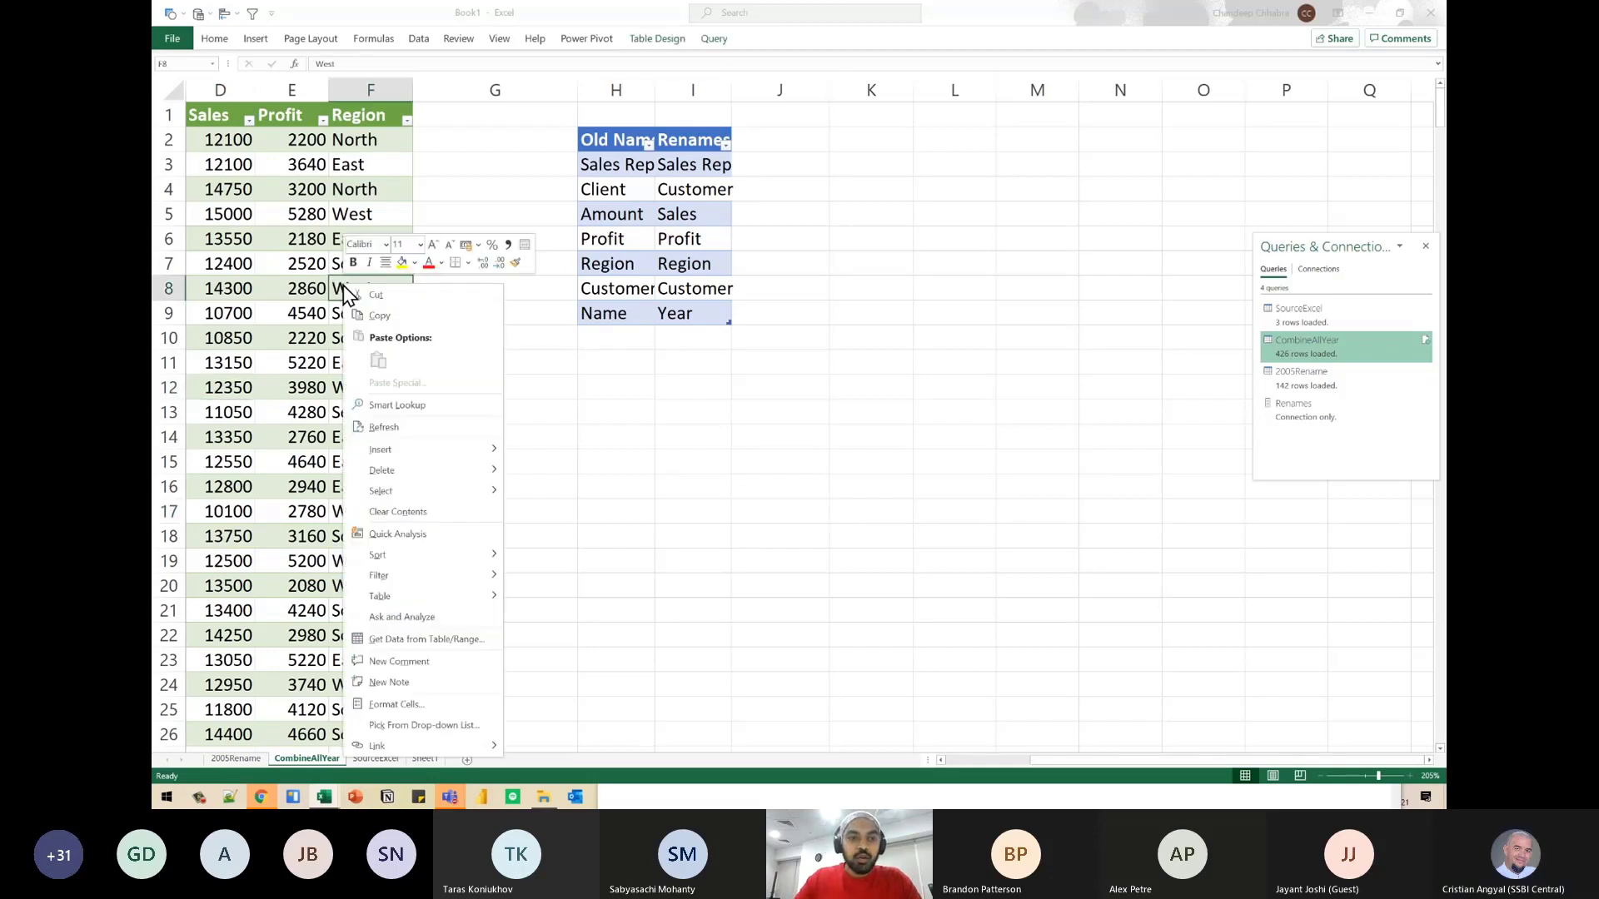
{"action": "left_click", "coordinate": [1336, 343]}
{"action": "double_click", "coordinate": [1307, 357]}
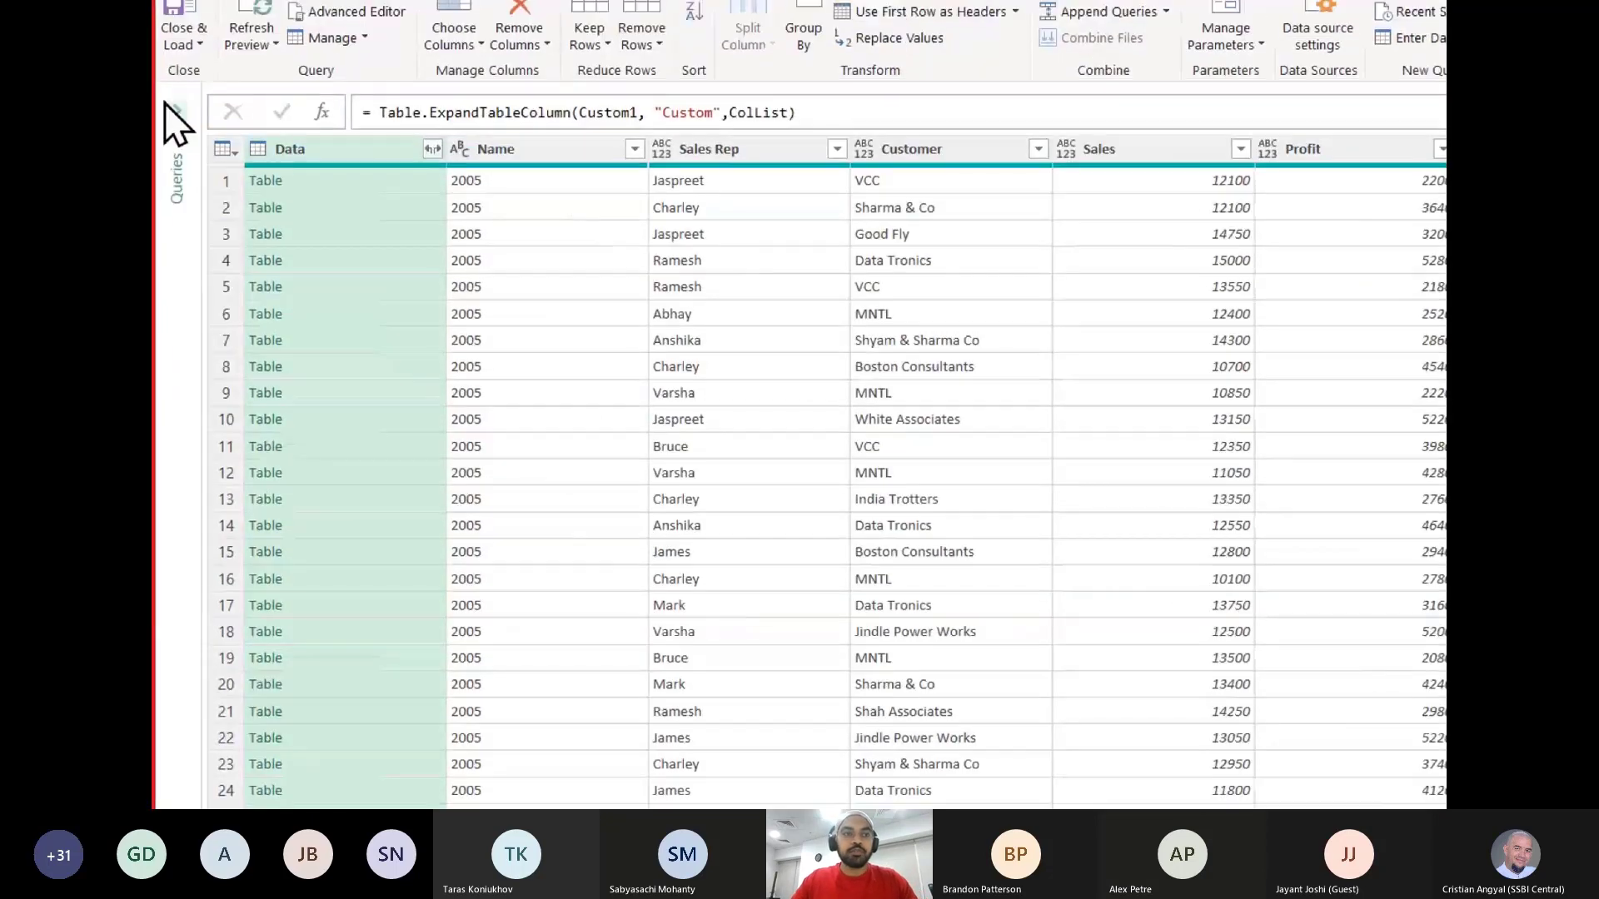
{"action": "left_click", "coordinate": [168, 107]}
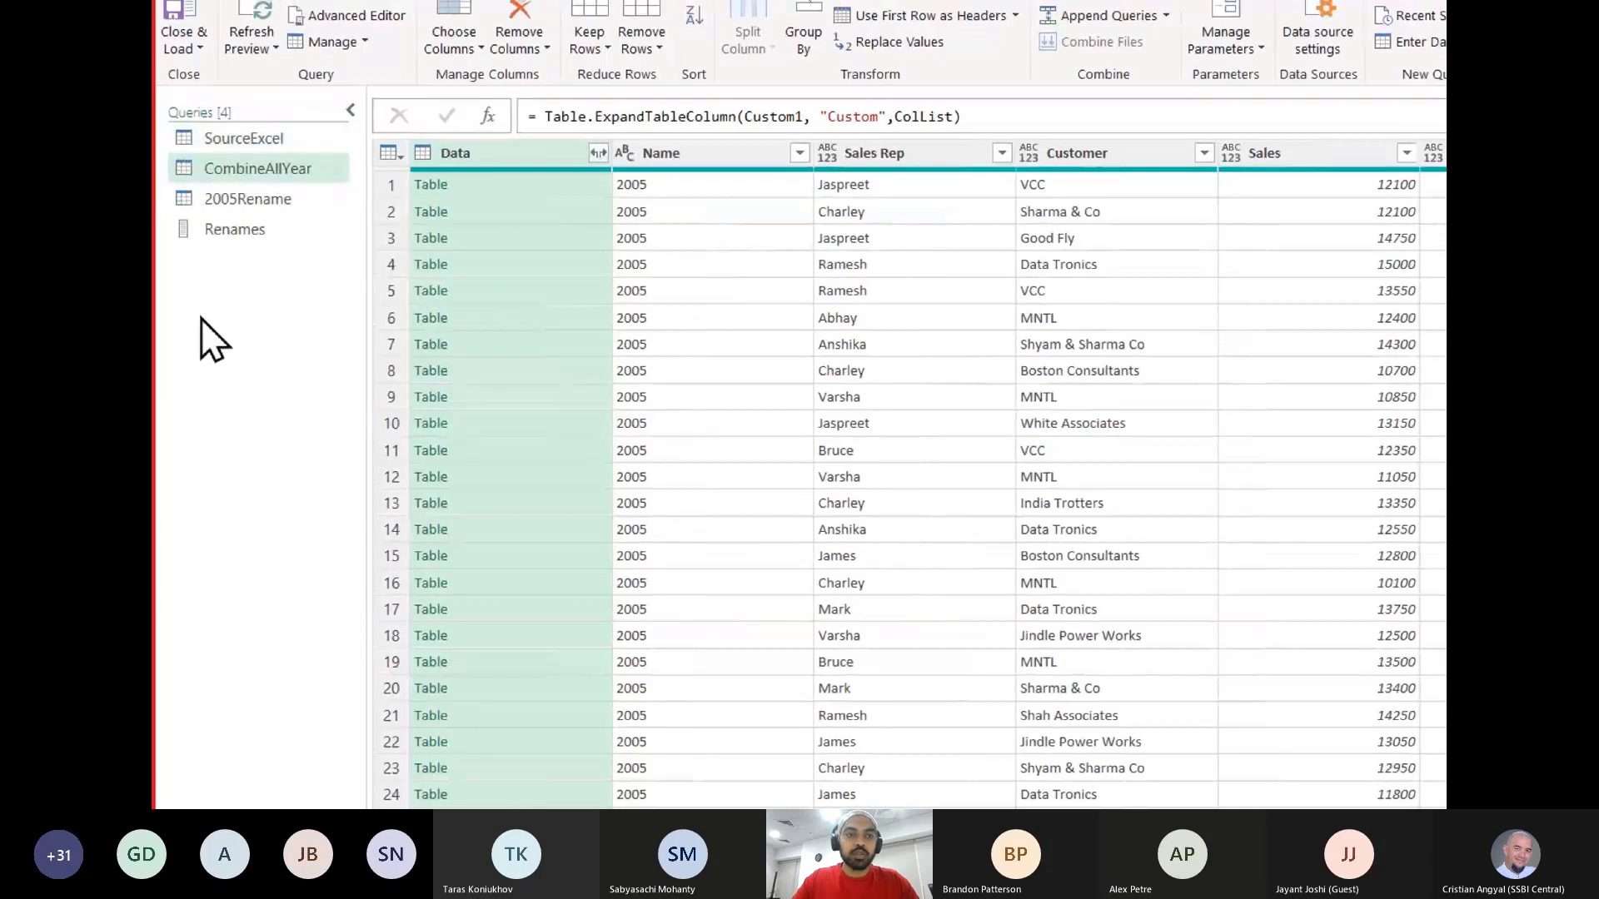
{"action": "right_click", "coordinate": [210, 303]}
{"action": "left_click", "coordinate": [242, 133]}
{"action": "right_click", "coordinate": [242, 133]}
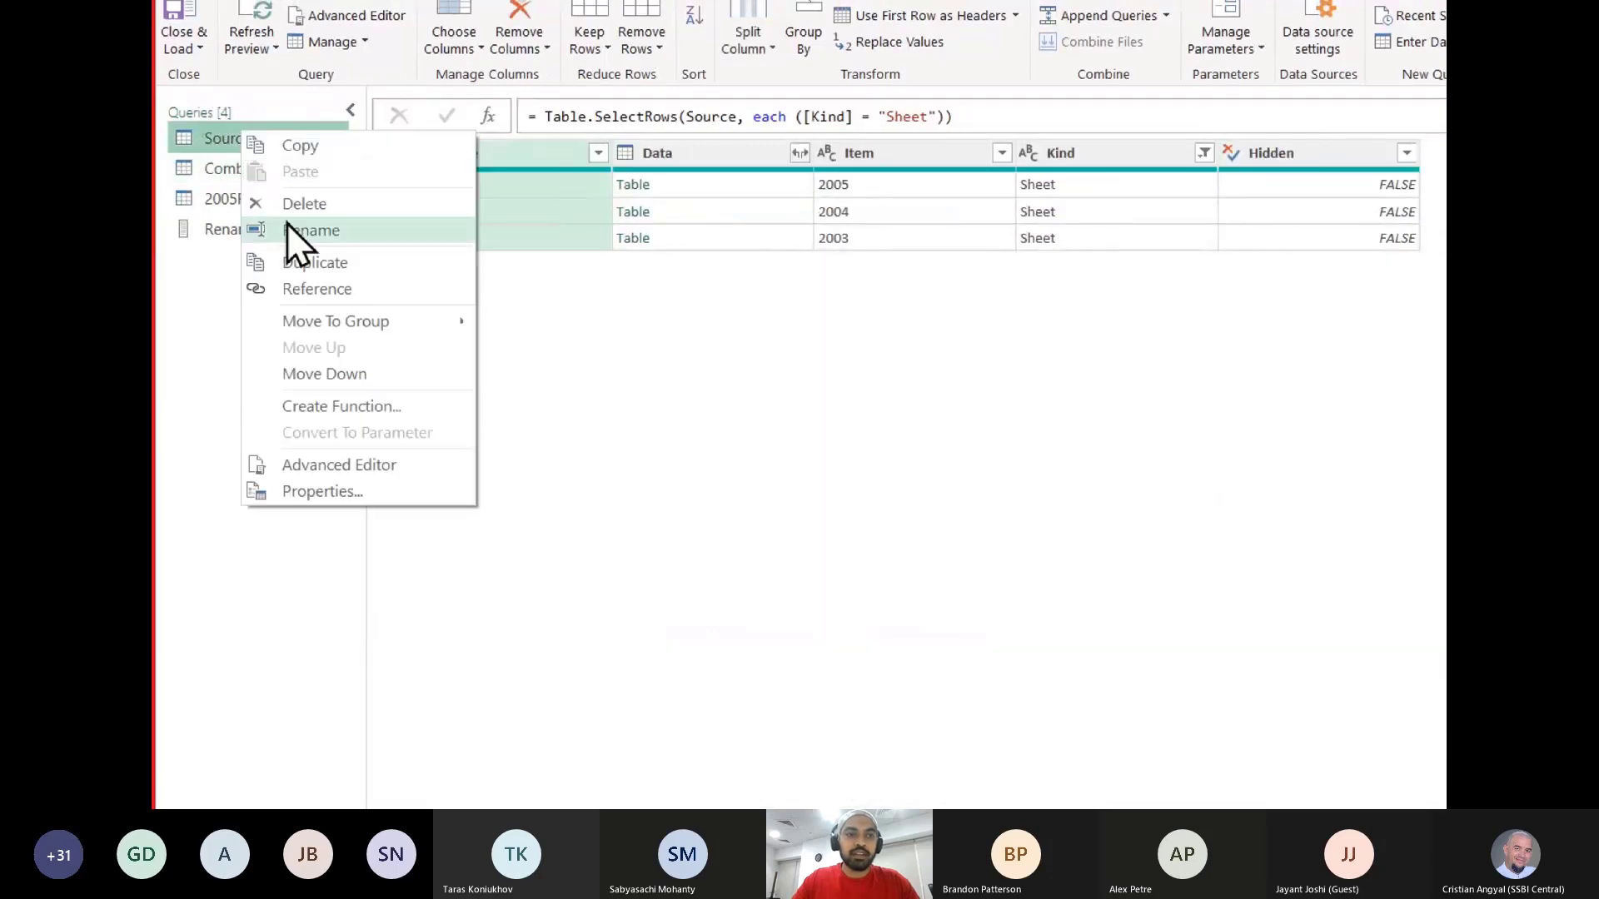
{"action": "left_click", "coordinate": [304, 285]}
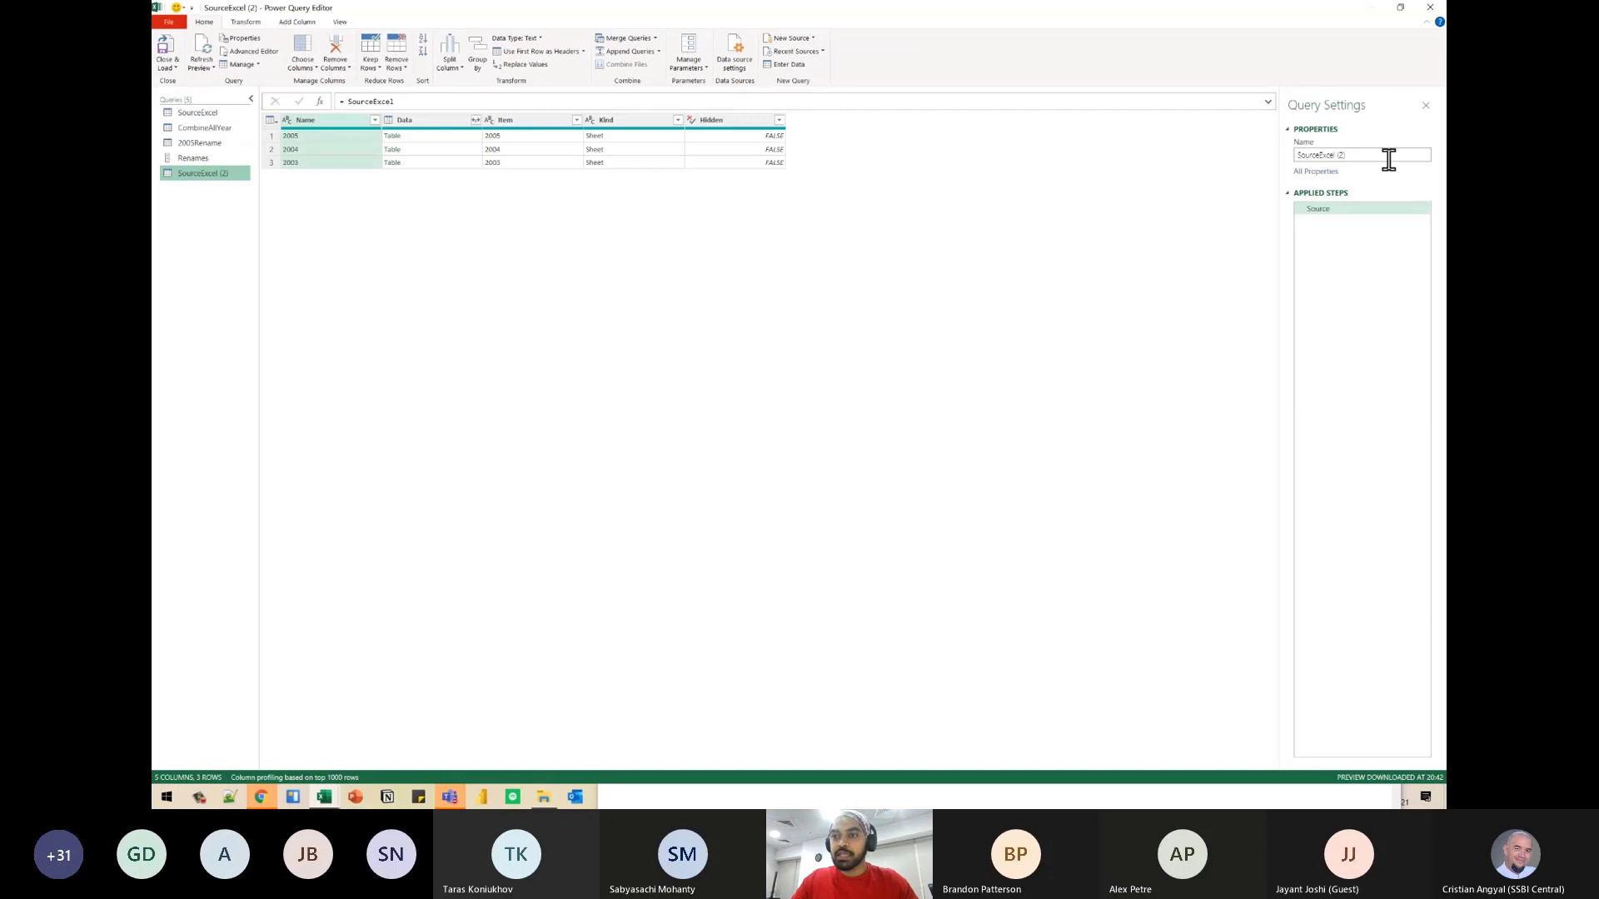
- Rename the new SourceExcel reference query as ChangedType
{"action": "left_click", "coordinate": [1388, 158]}
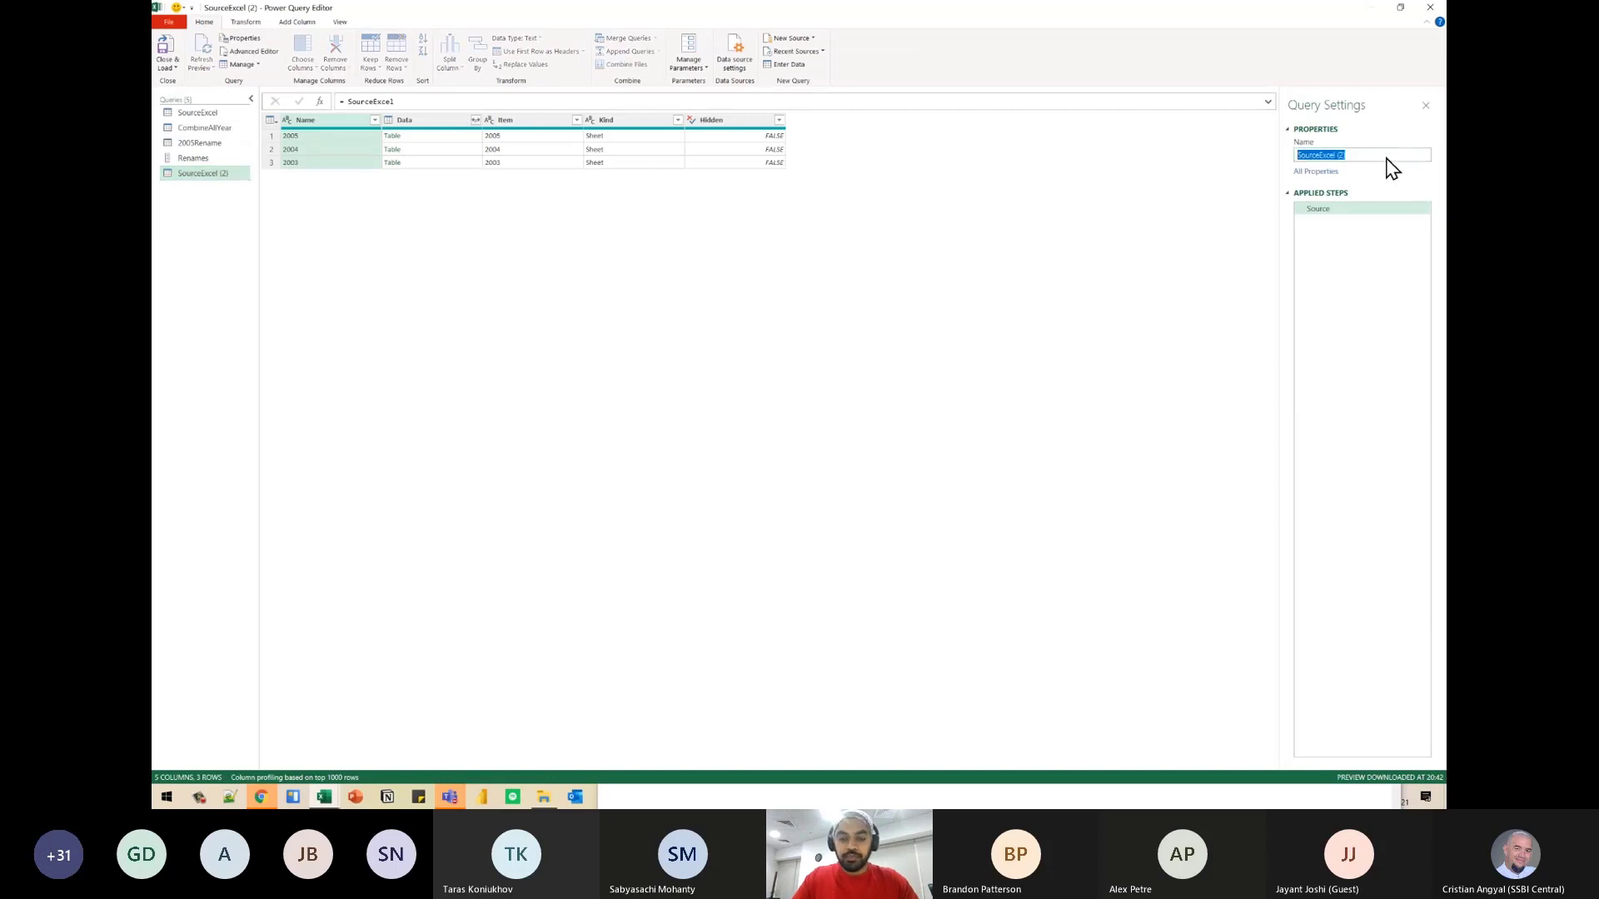
{"action": "type", "text": "Change"}
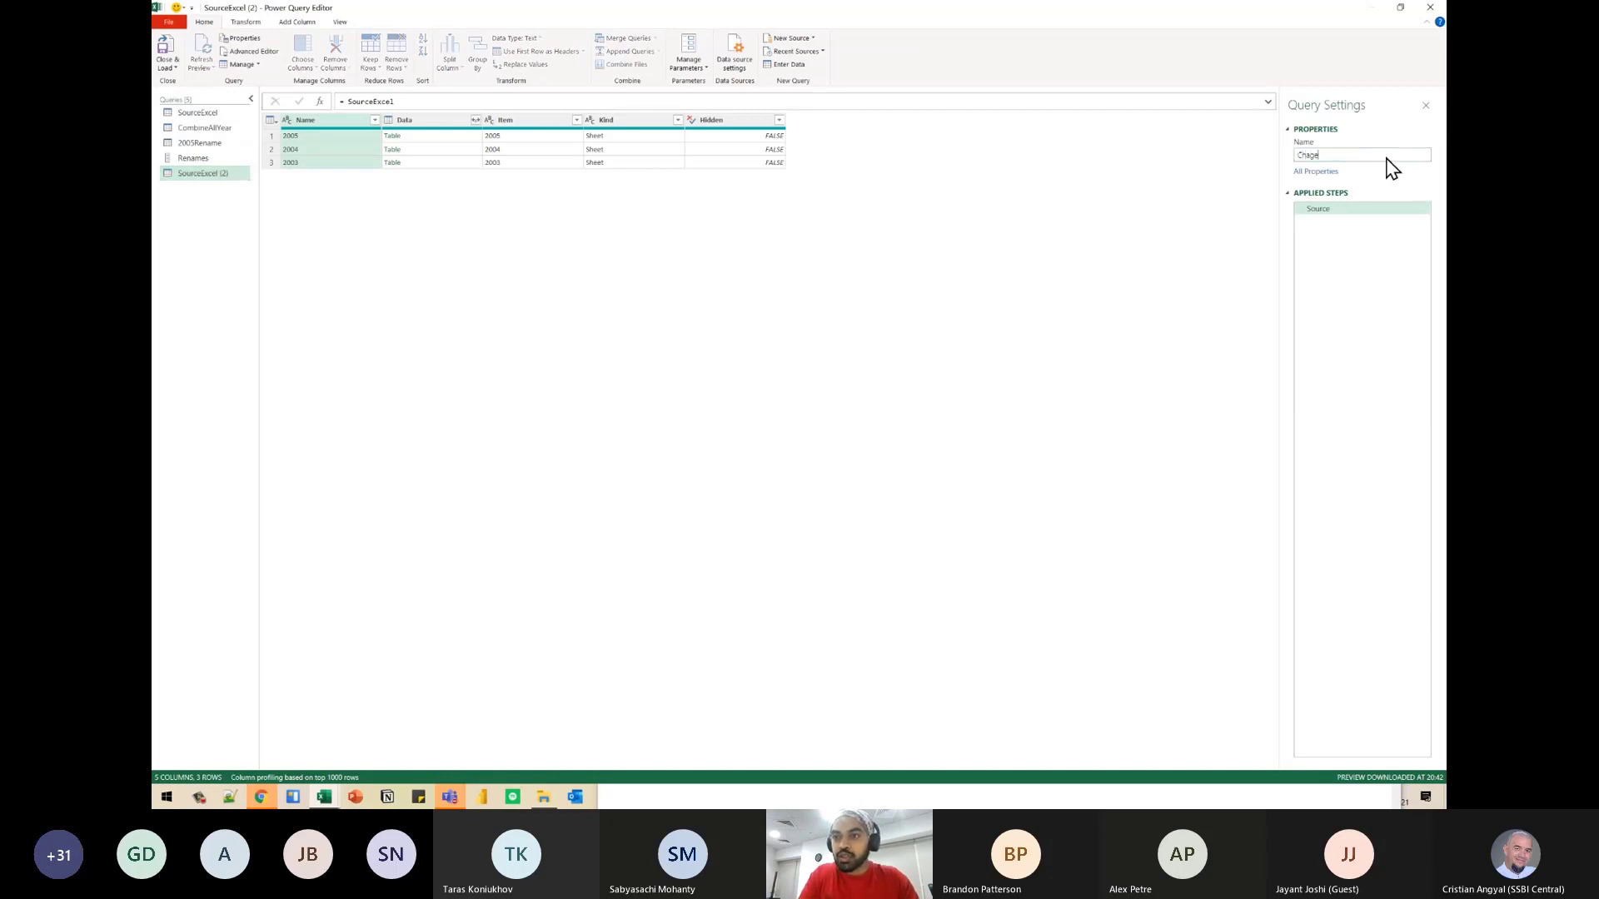
{"action": "key", "text": "BackSpace"}
{"action": "key", "text": "BackSpace"}
{"action": "key", "text": "BackSpace"}
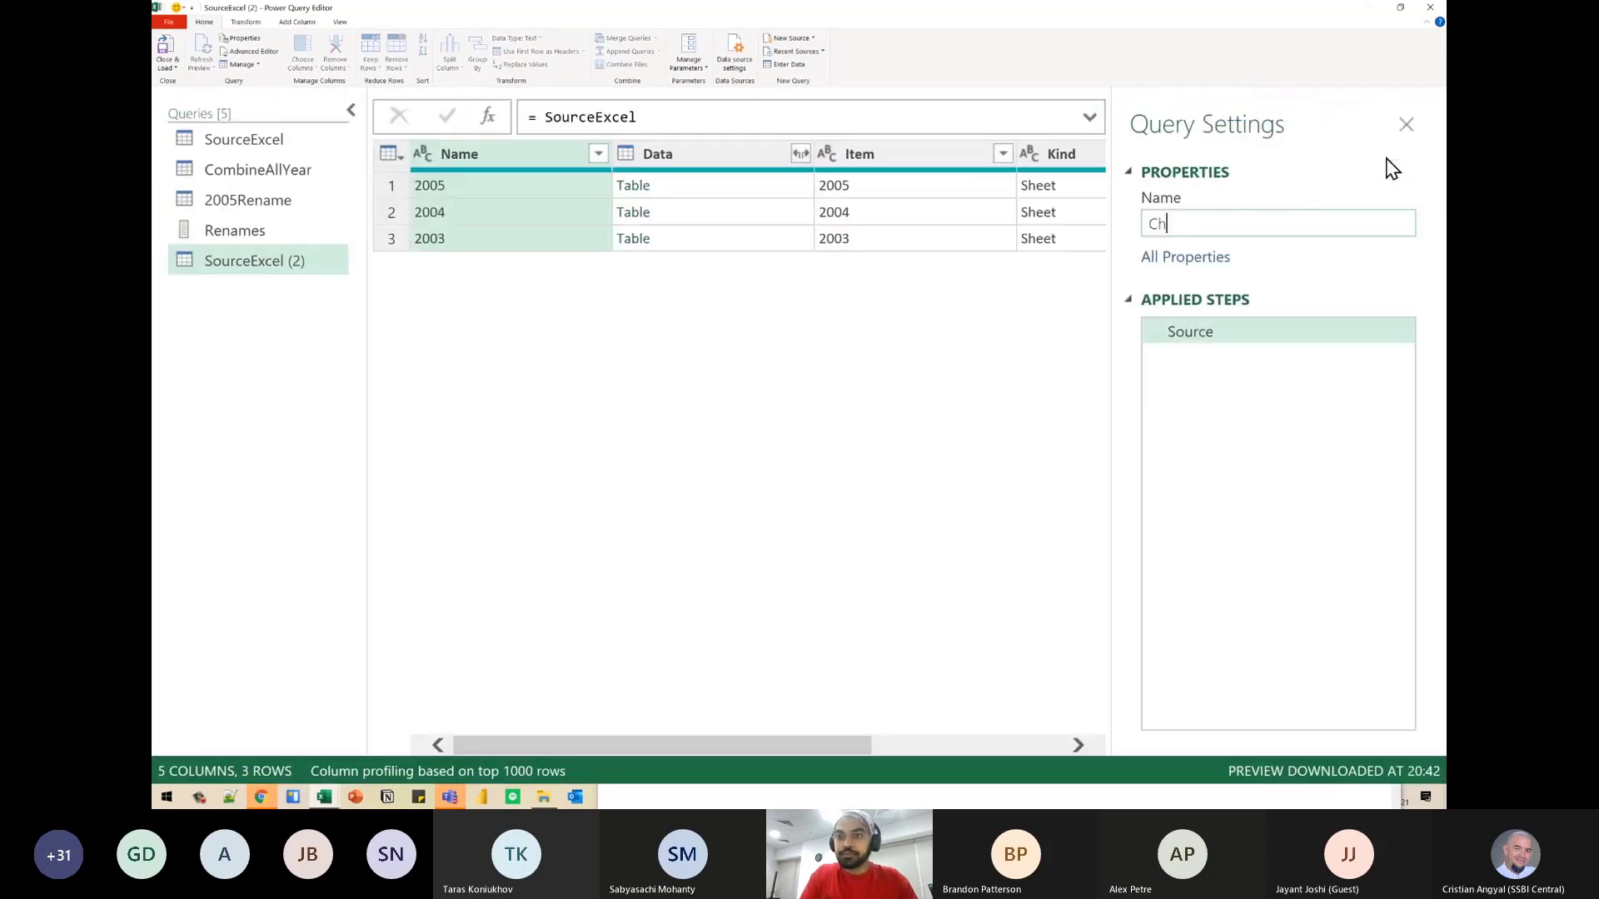
{"action": "type", "text": "angedT"}
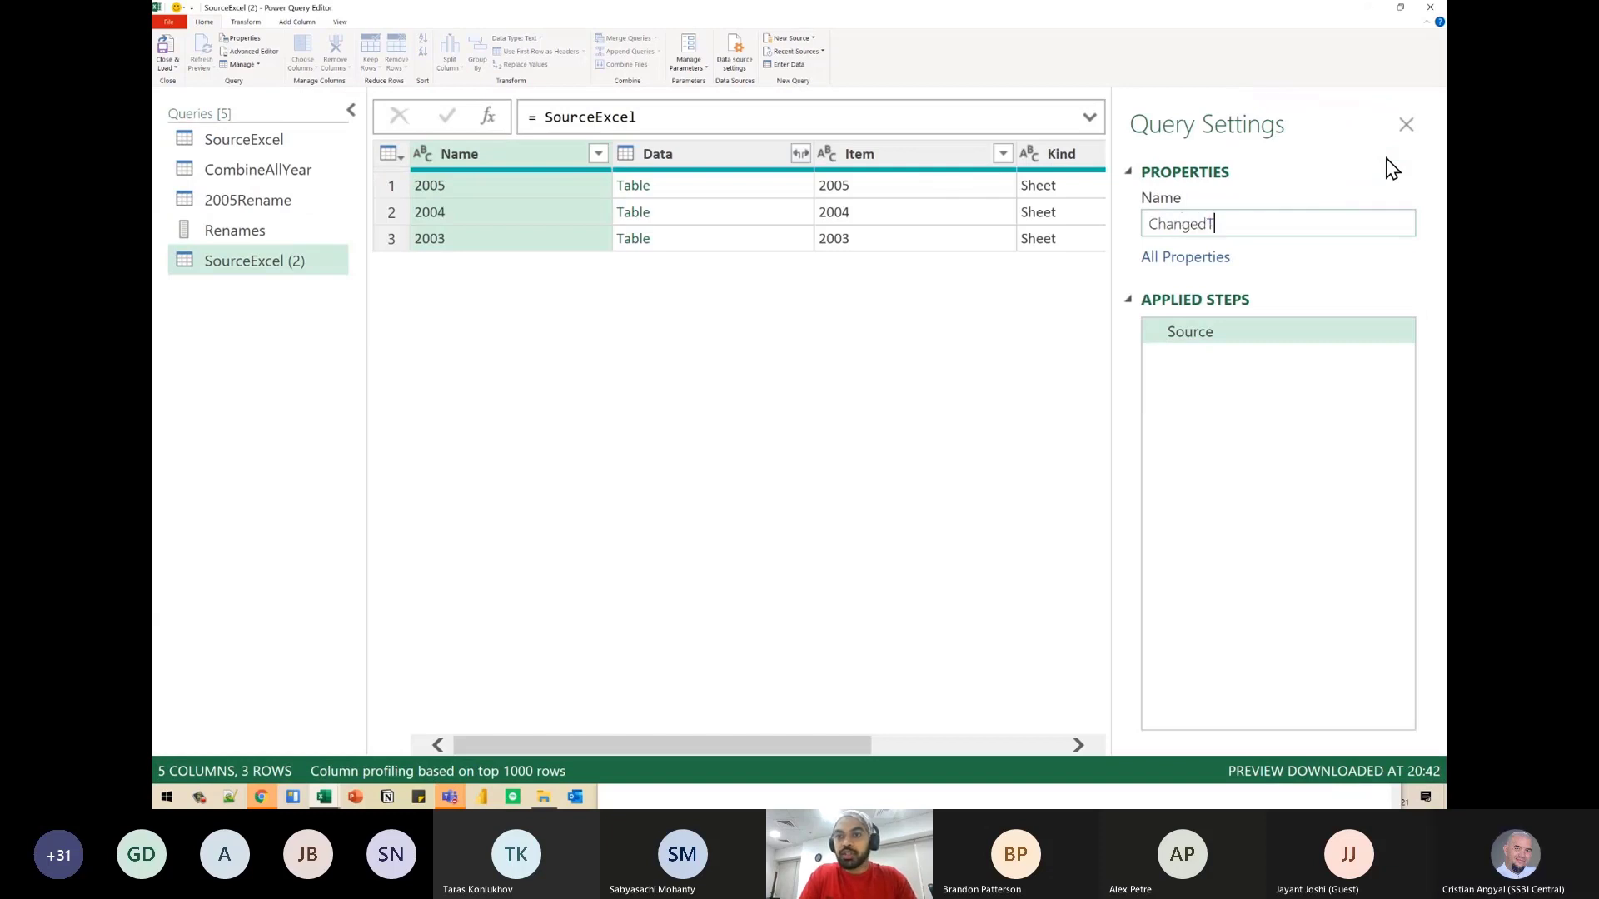
{"action": "type", "text": "ype"}
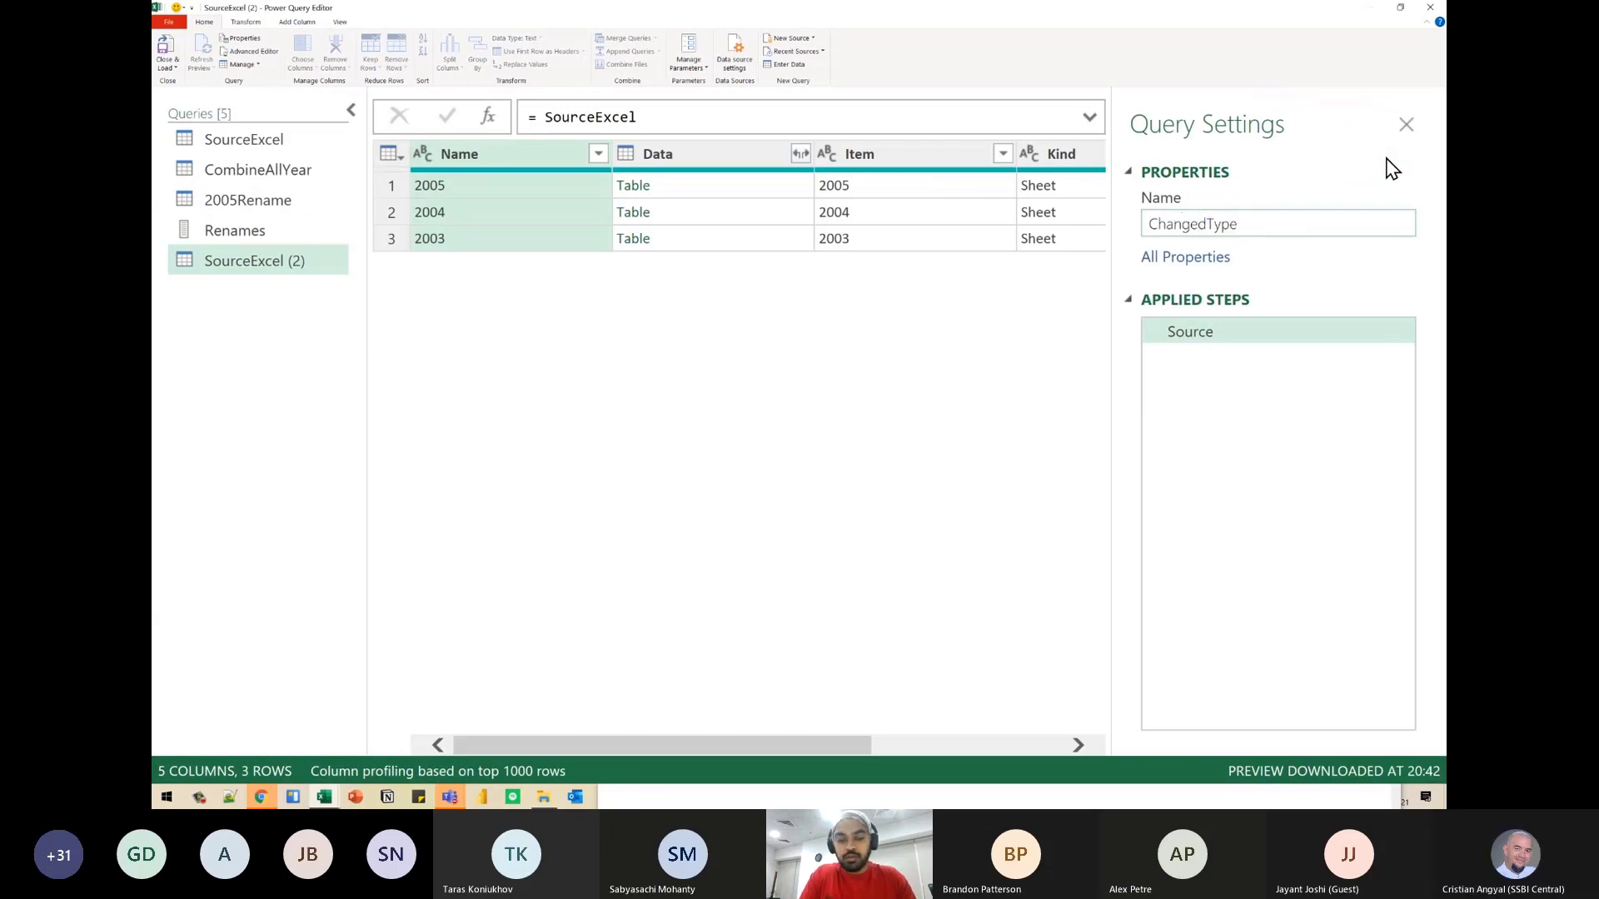
{"action": "key", "text": "Return"}
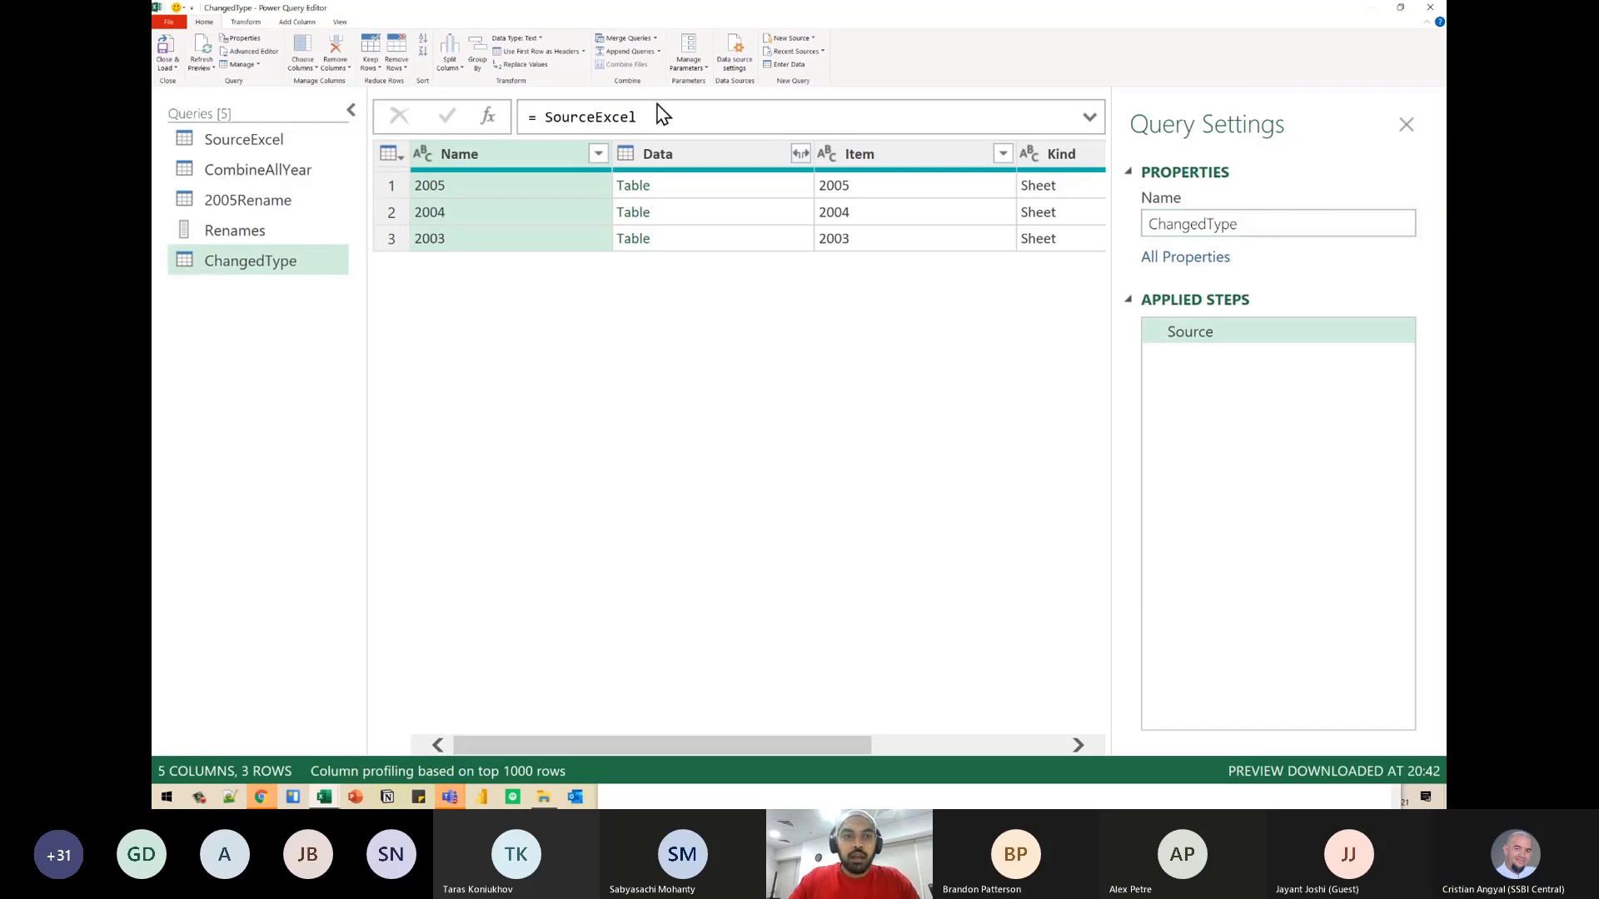
- Drill into the nested 2004 table of the Data column and review the Source, Navigation and Changed Type steps
{"action": "left_click", "coordinate": [350, 110]}
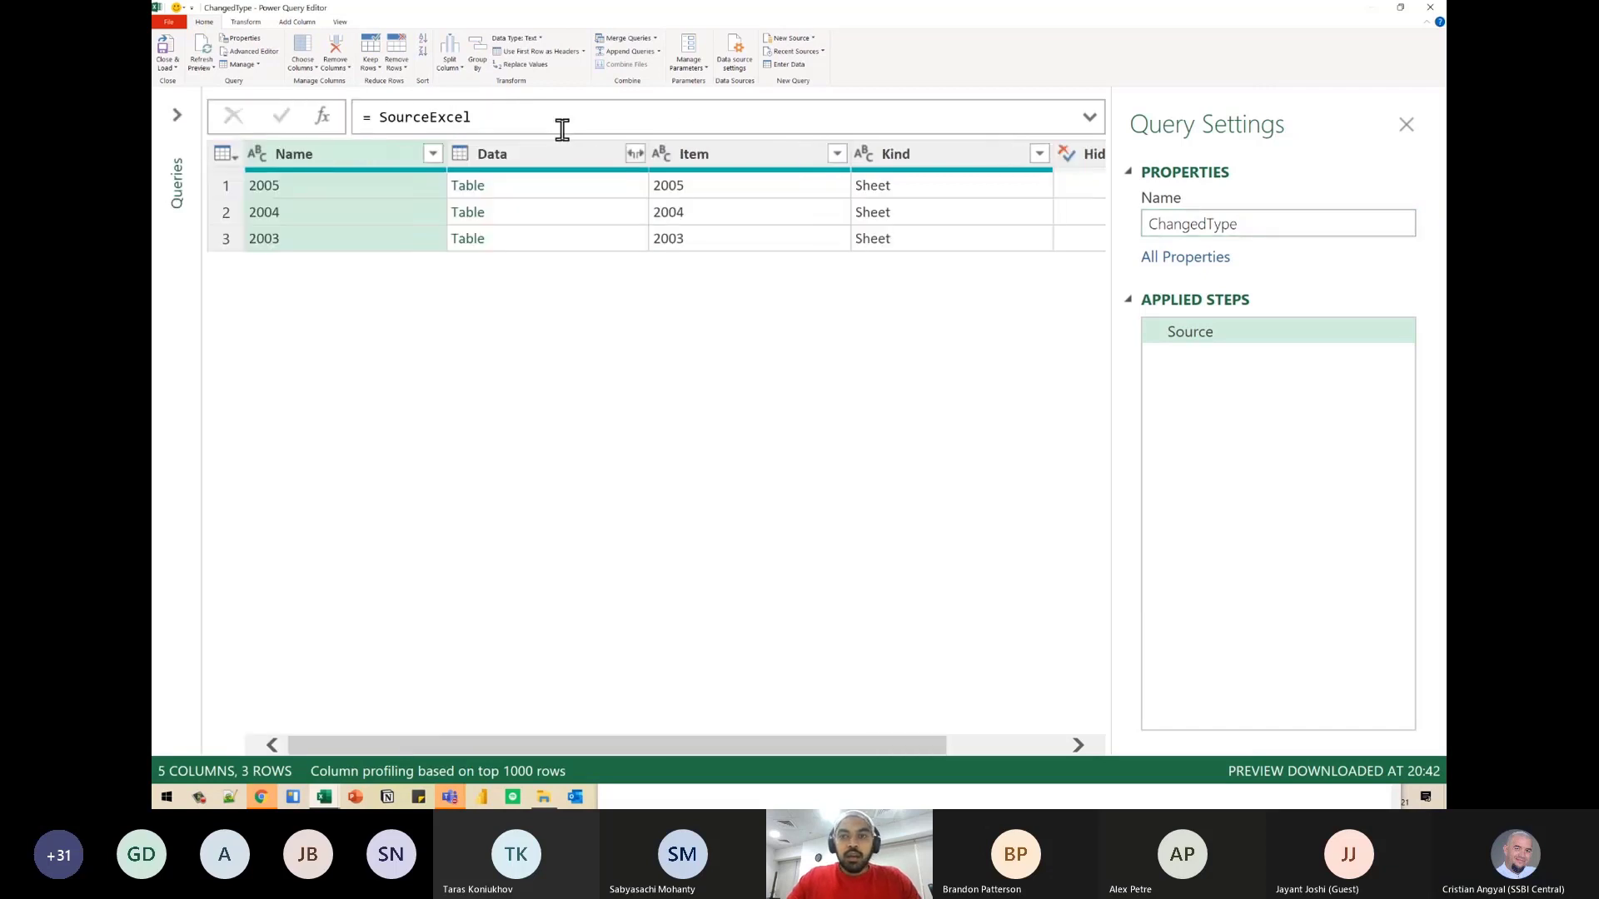
{"action": "left_click", "coordinate": [477, 217]}
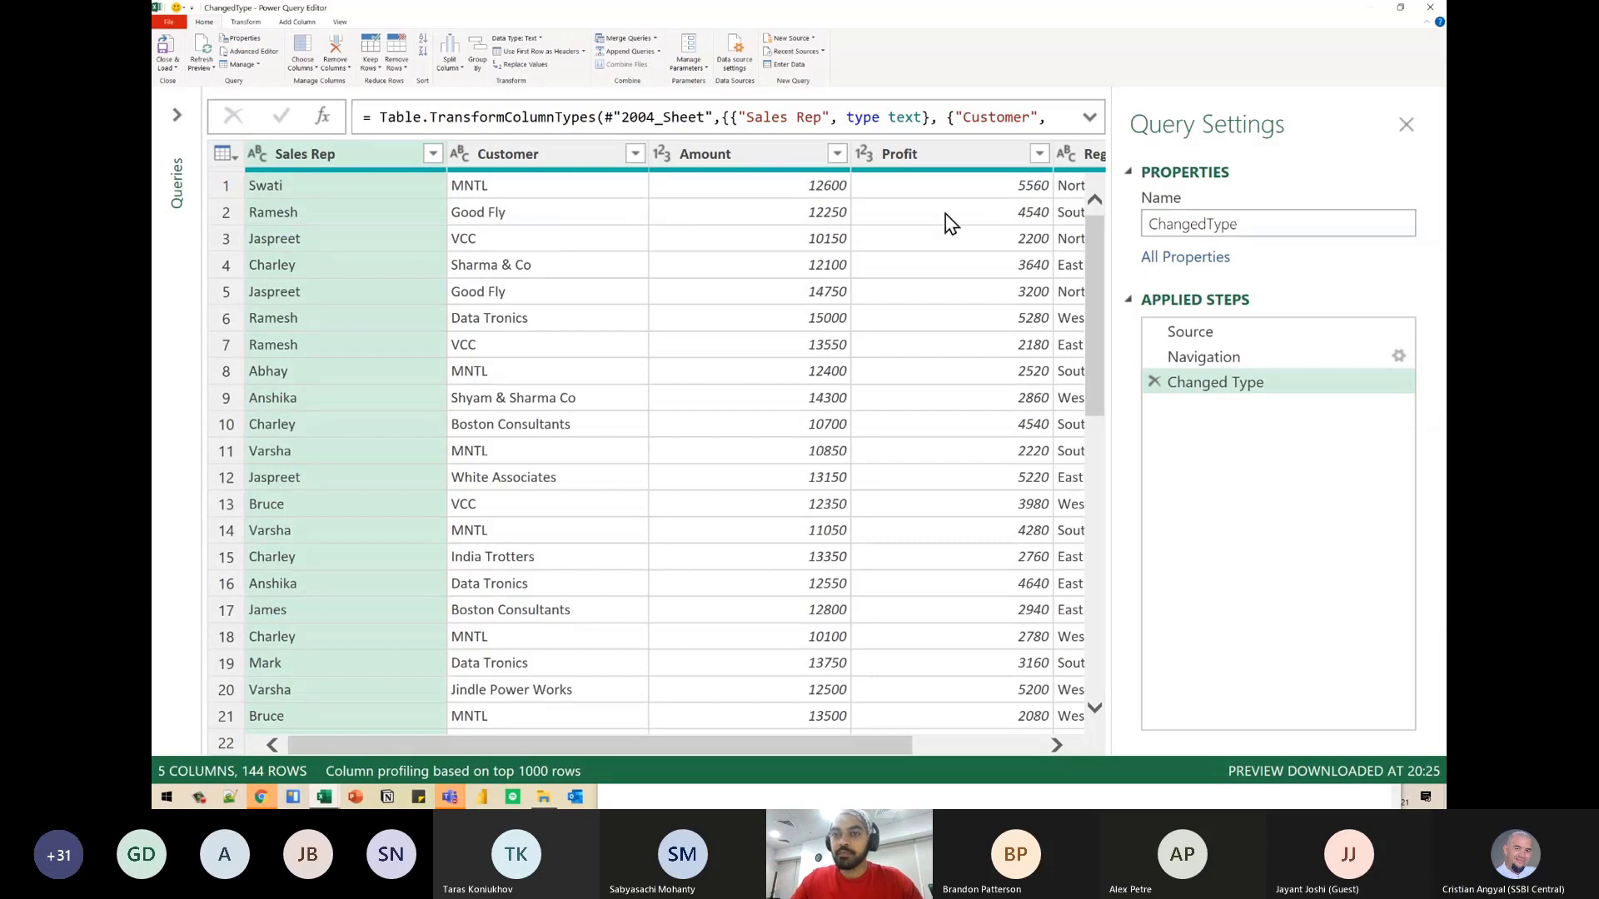
{"action": "left_click", "coordinate": [1196, 333]}
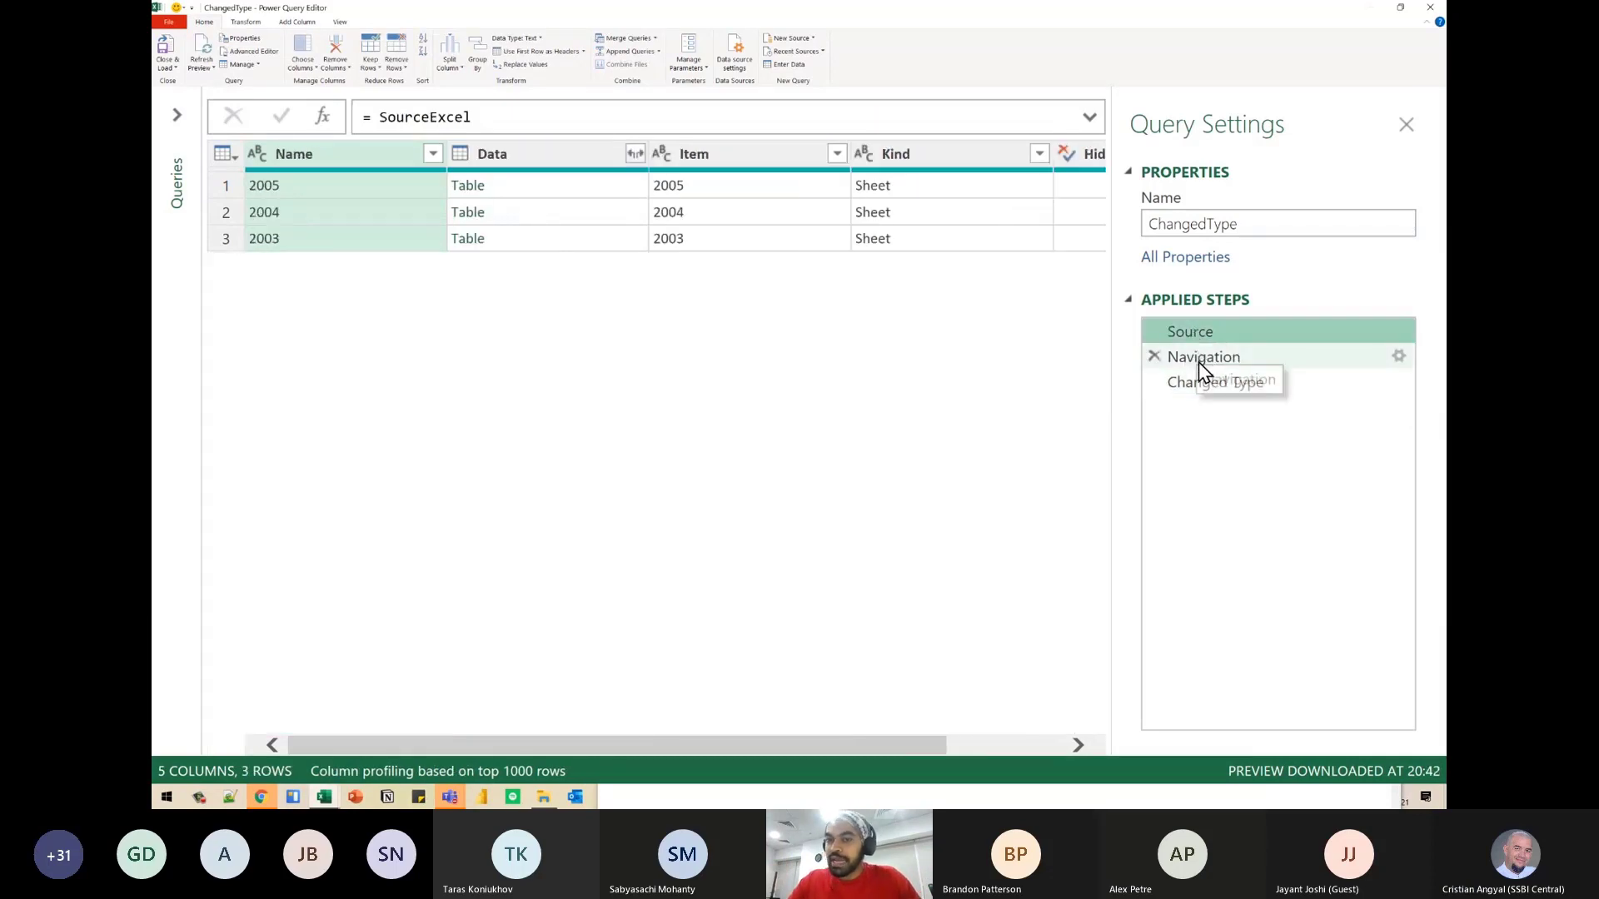
{"action": "left_click", "coordinate": [1199, 360]}
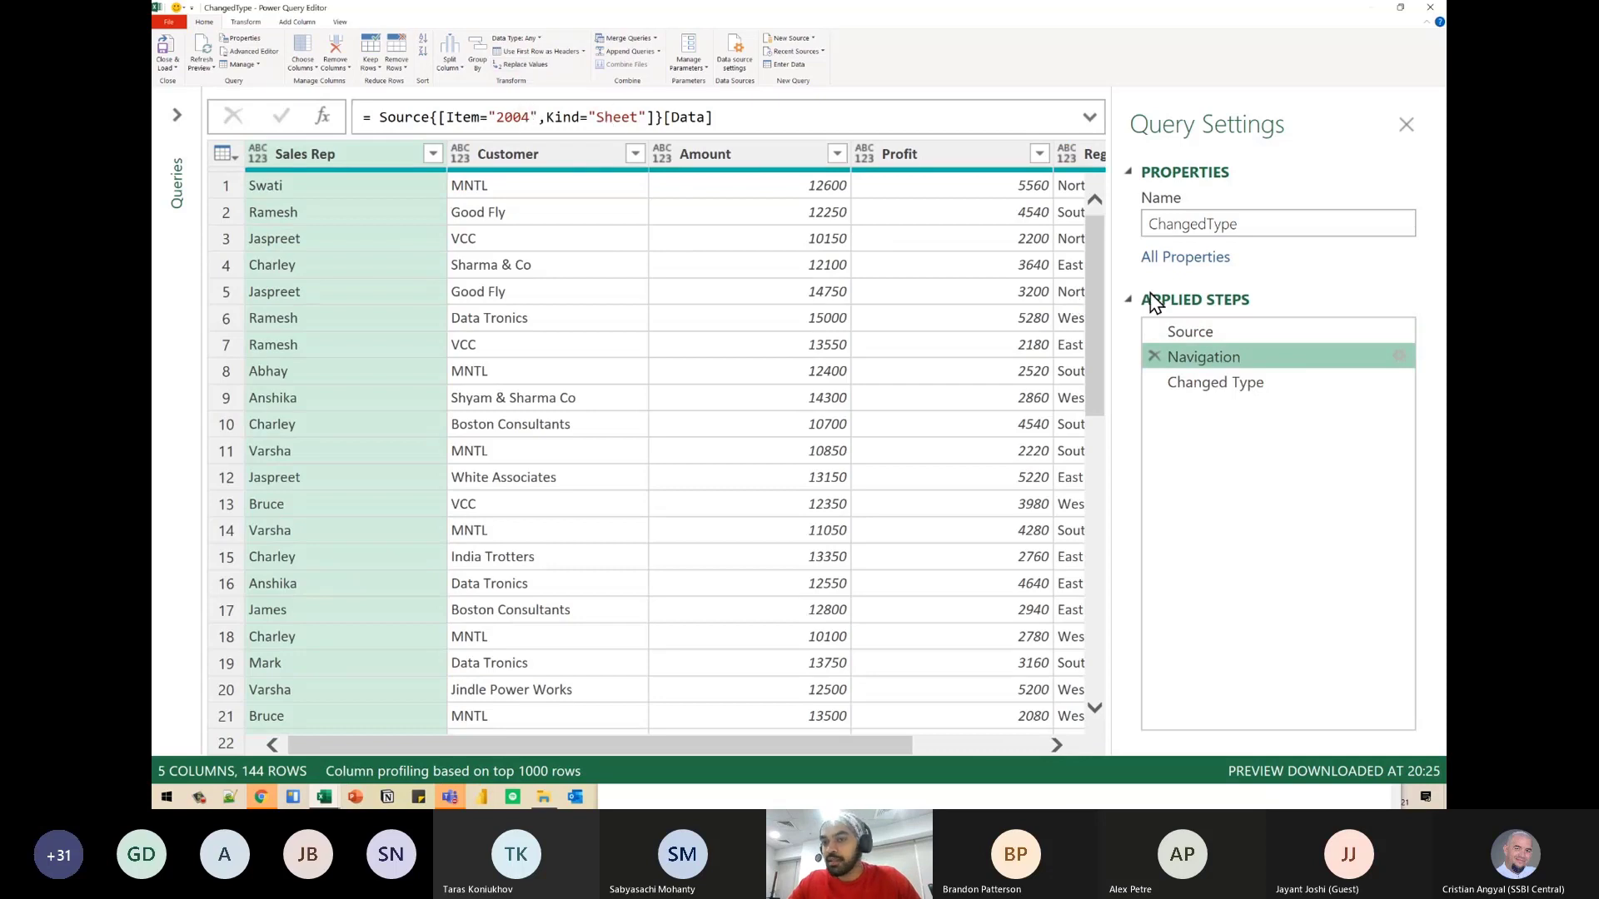
{"action": "left_click", "coordinate": [1271, 393]}
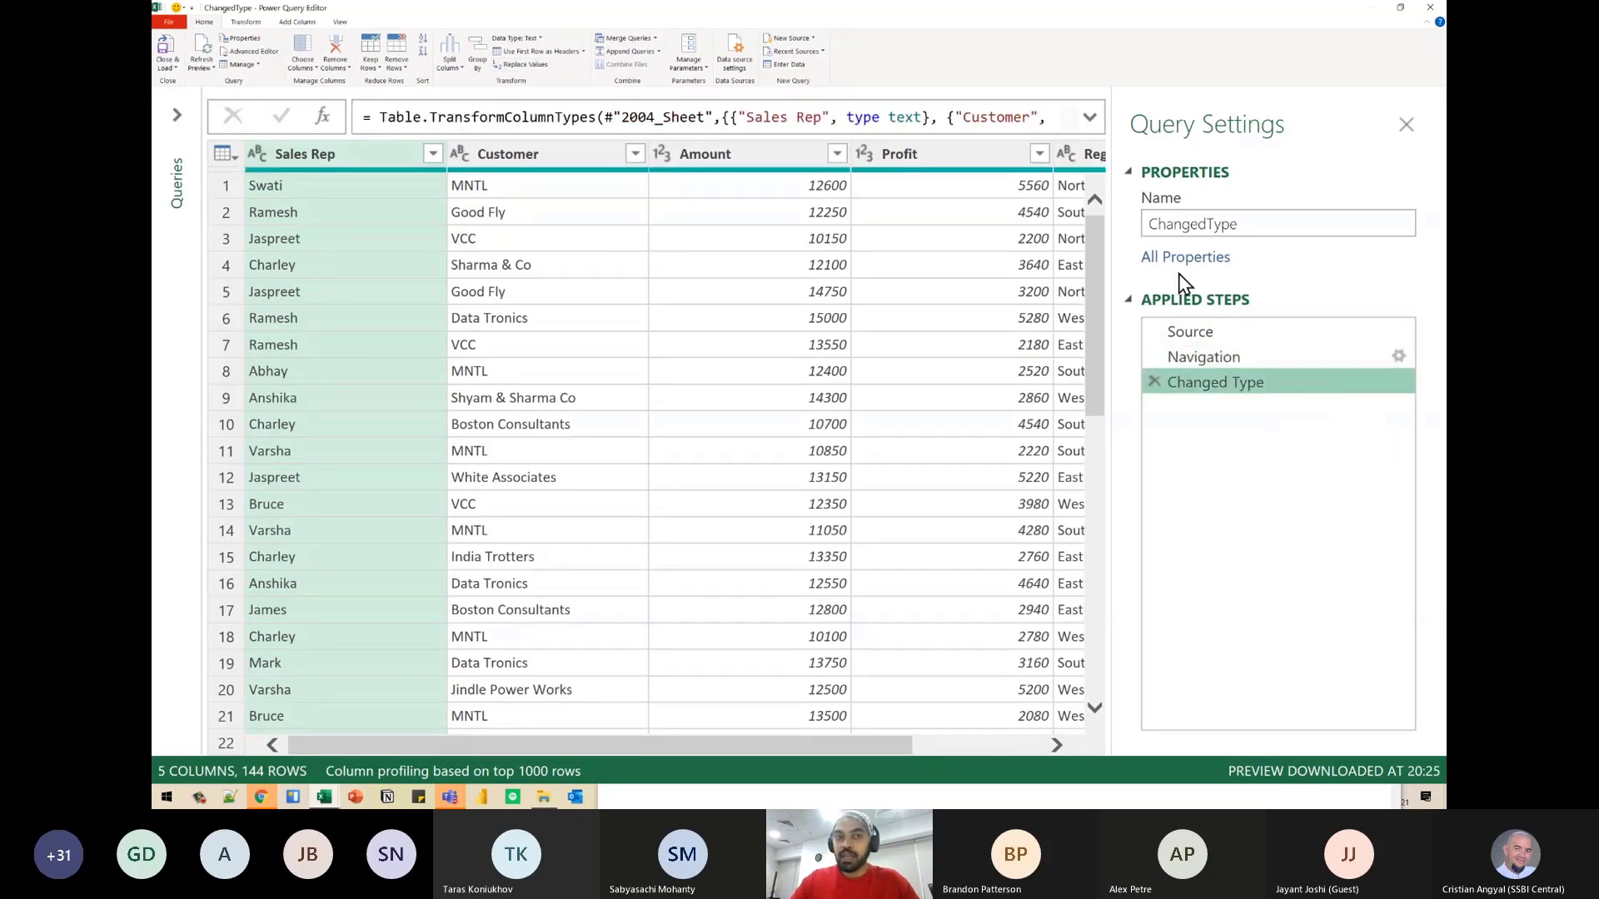
- Expand the Changed Type step's formula and open the ChangedType query's M code in the Advanced Editor
{"action": "left_click", "coordinate": [747, 121]}
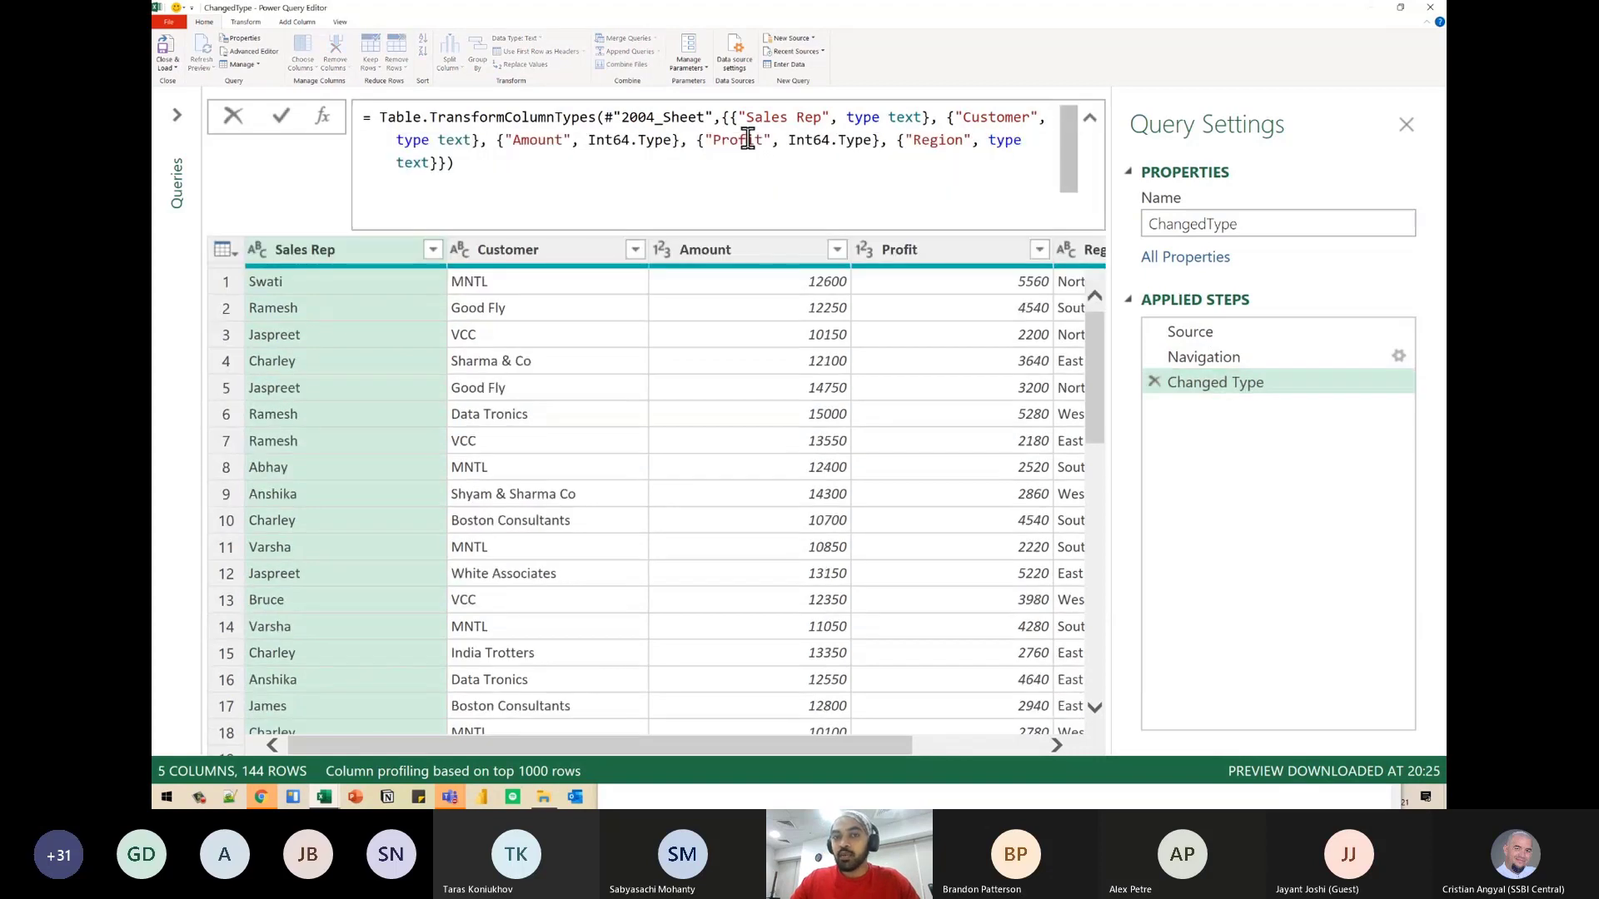
{"action": "left_click", "coordinate": [621, 123]}
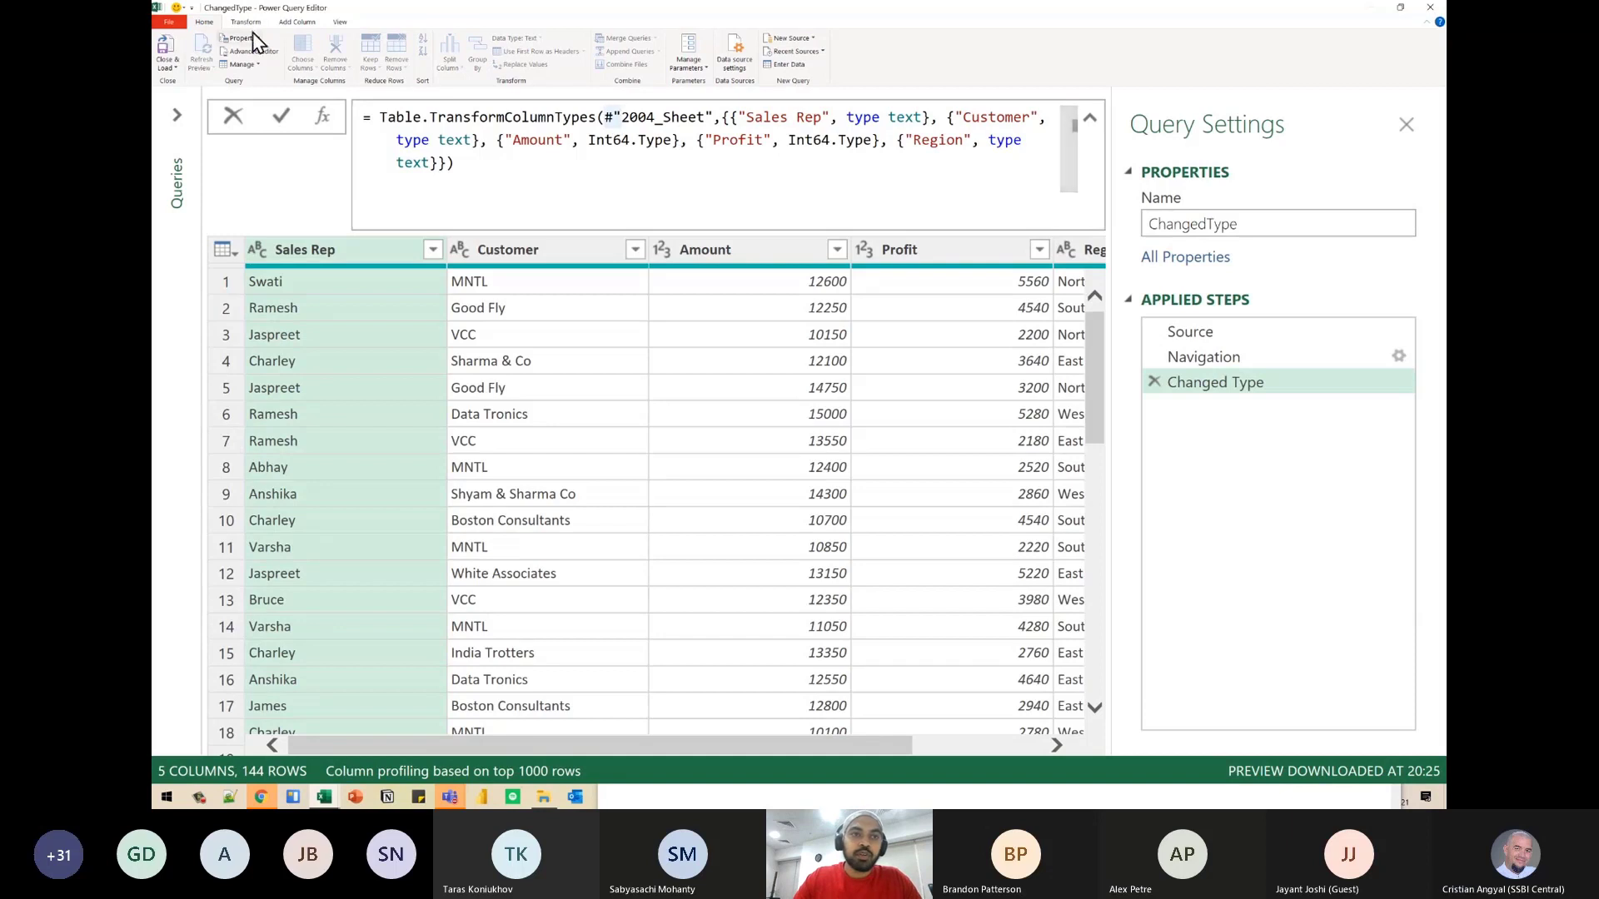
{"action": "left_click", "coordinate": [293, 23]}
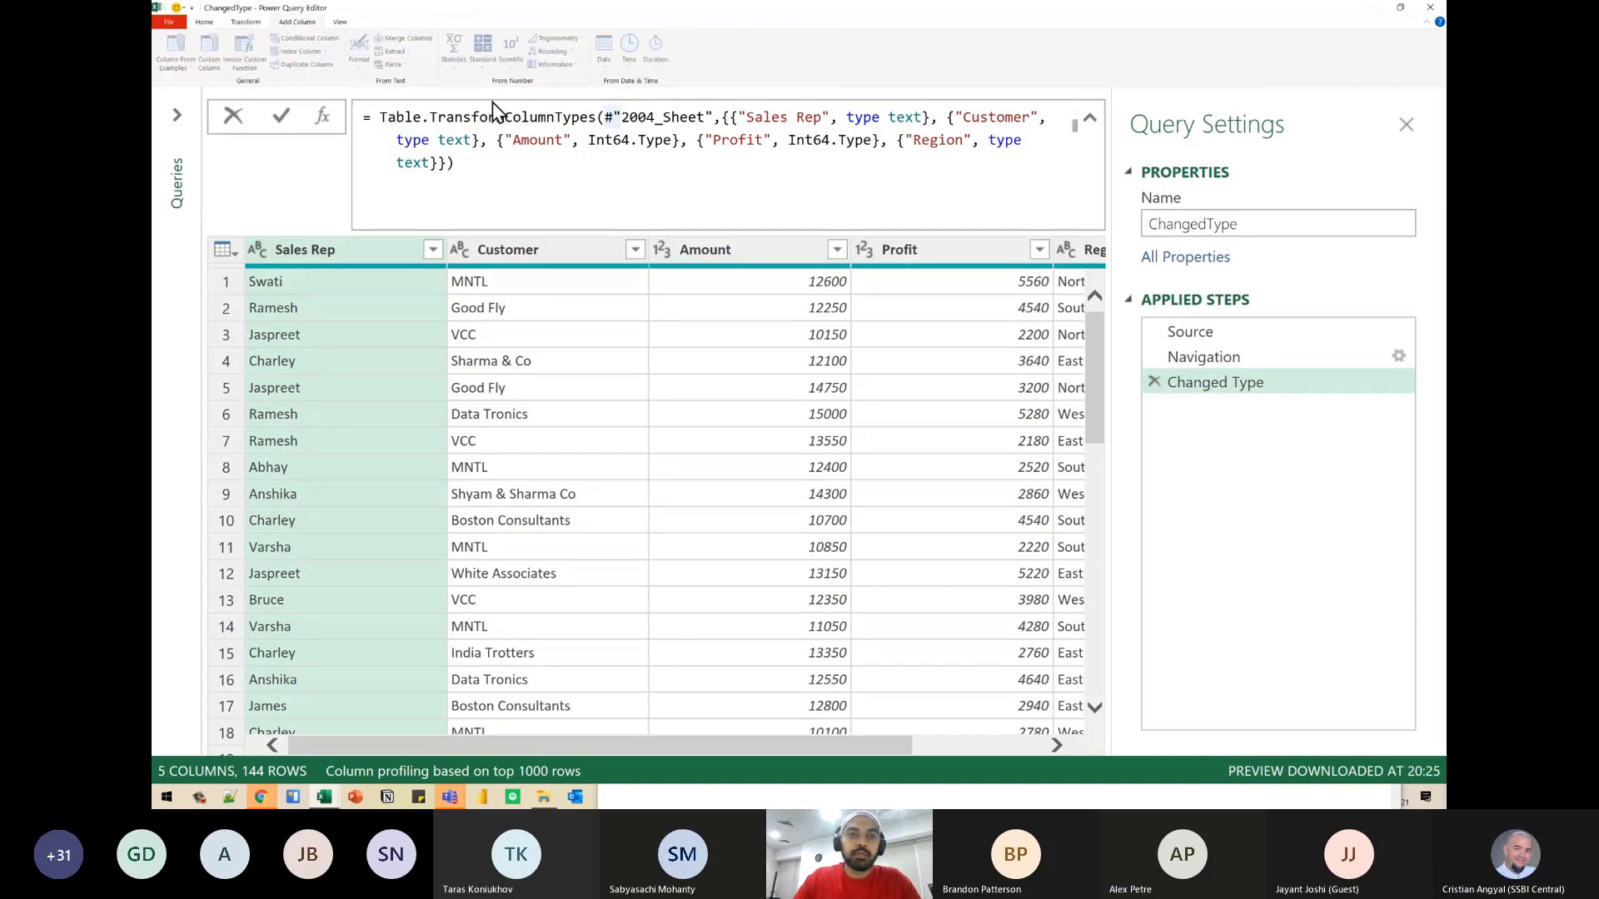
{"action": "left_click", "coordinate": [246, 23]}
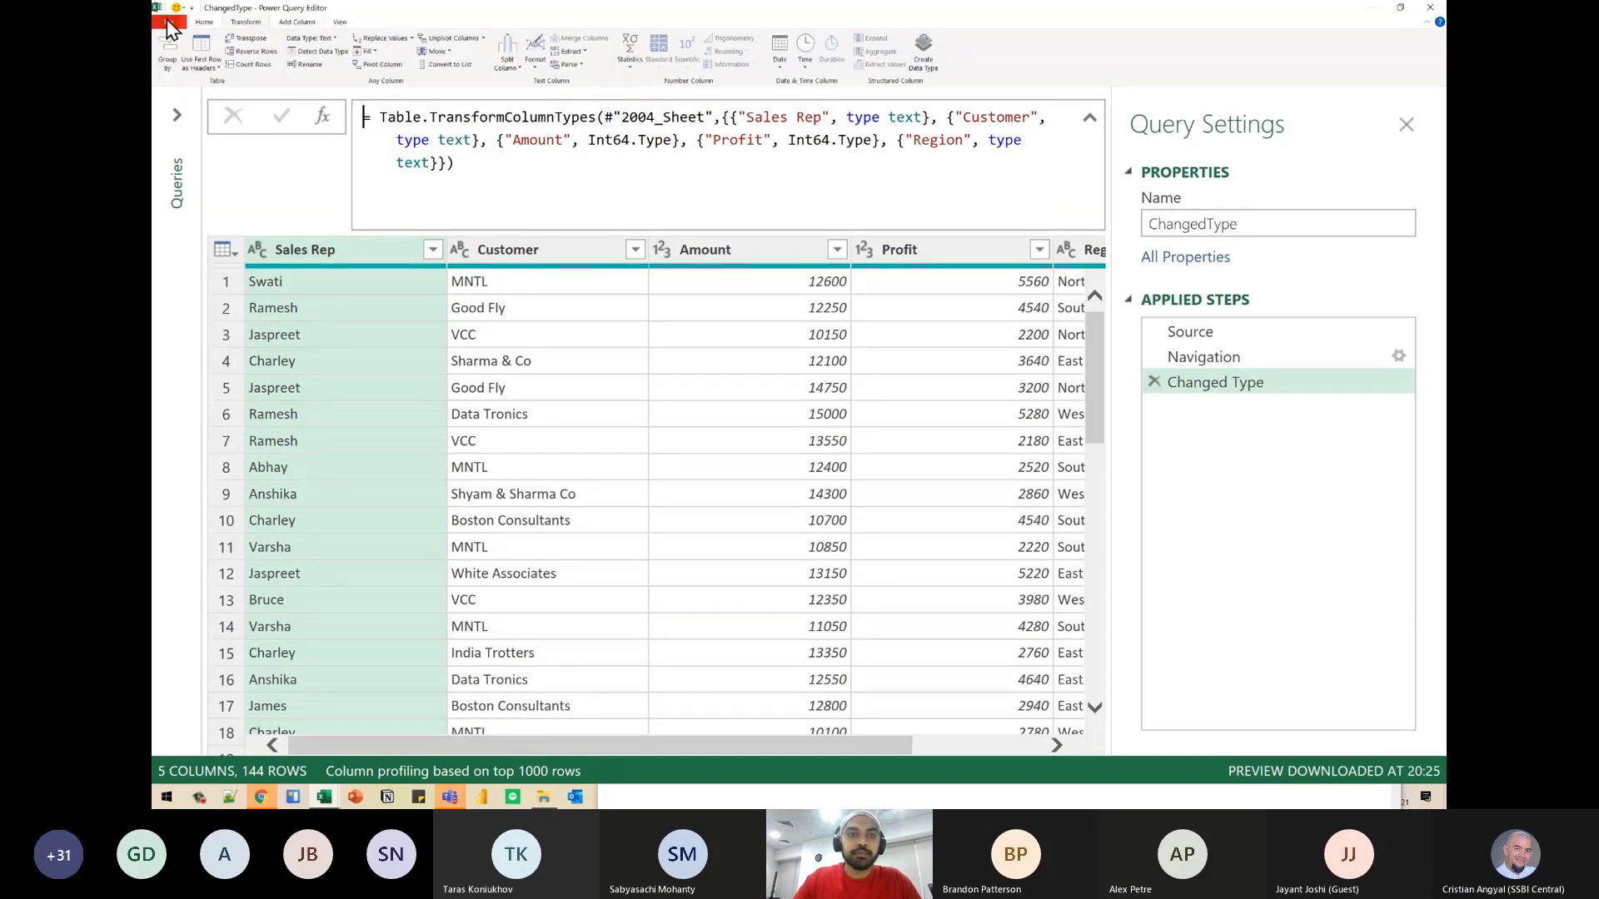
{"action": "left_click", "coordinate": [204, 23]}
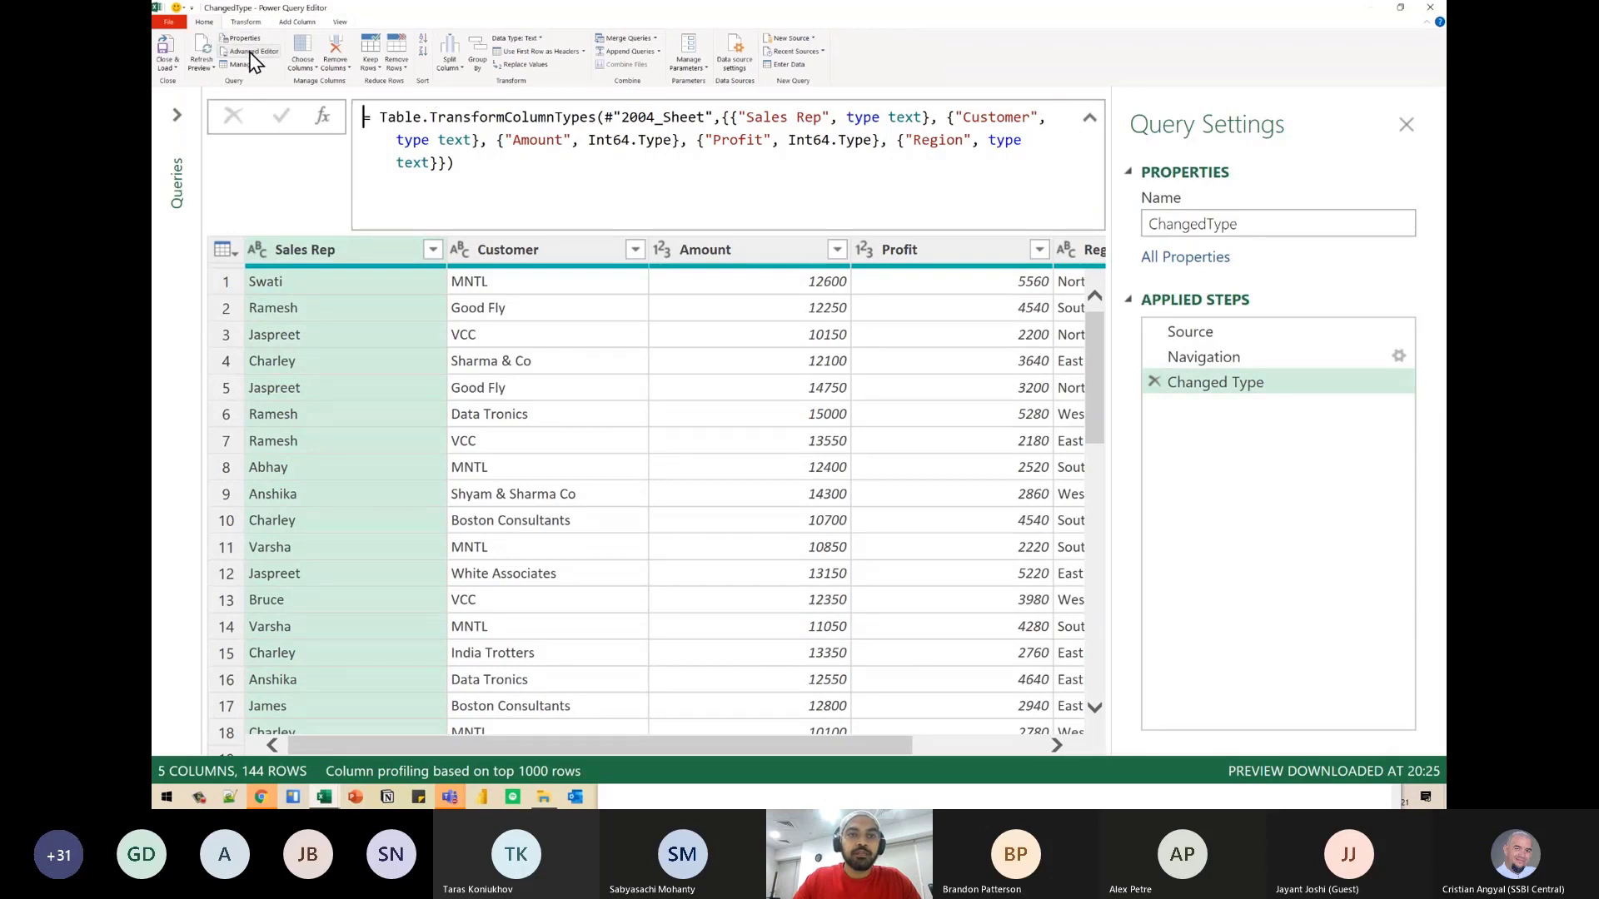
{"action": "left_click", "coordinate": [251, 52]}
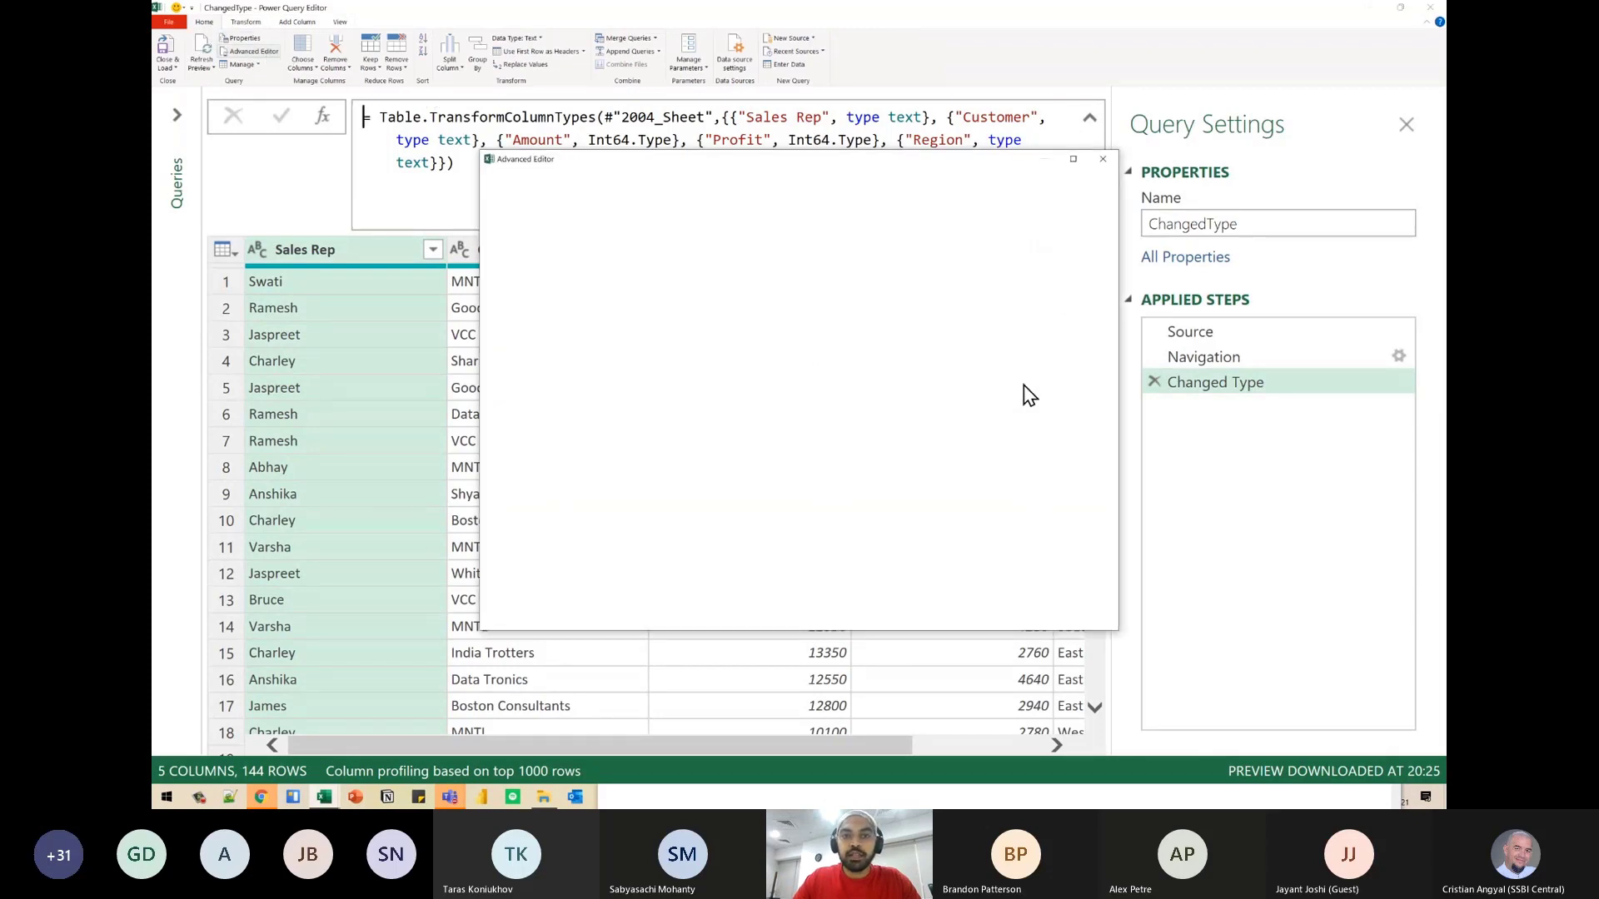
{"action": "left_click", "coordinate": [752, 323]}
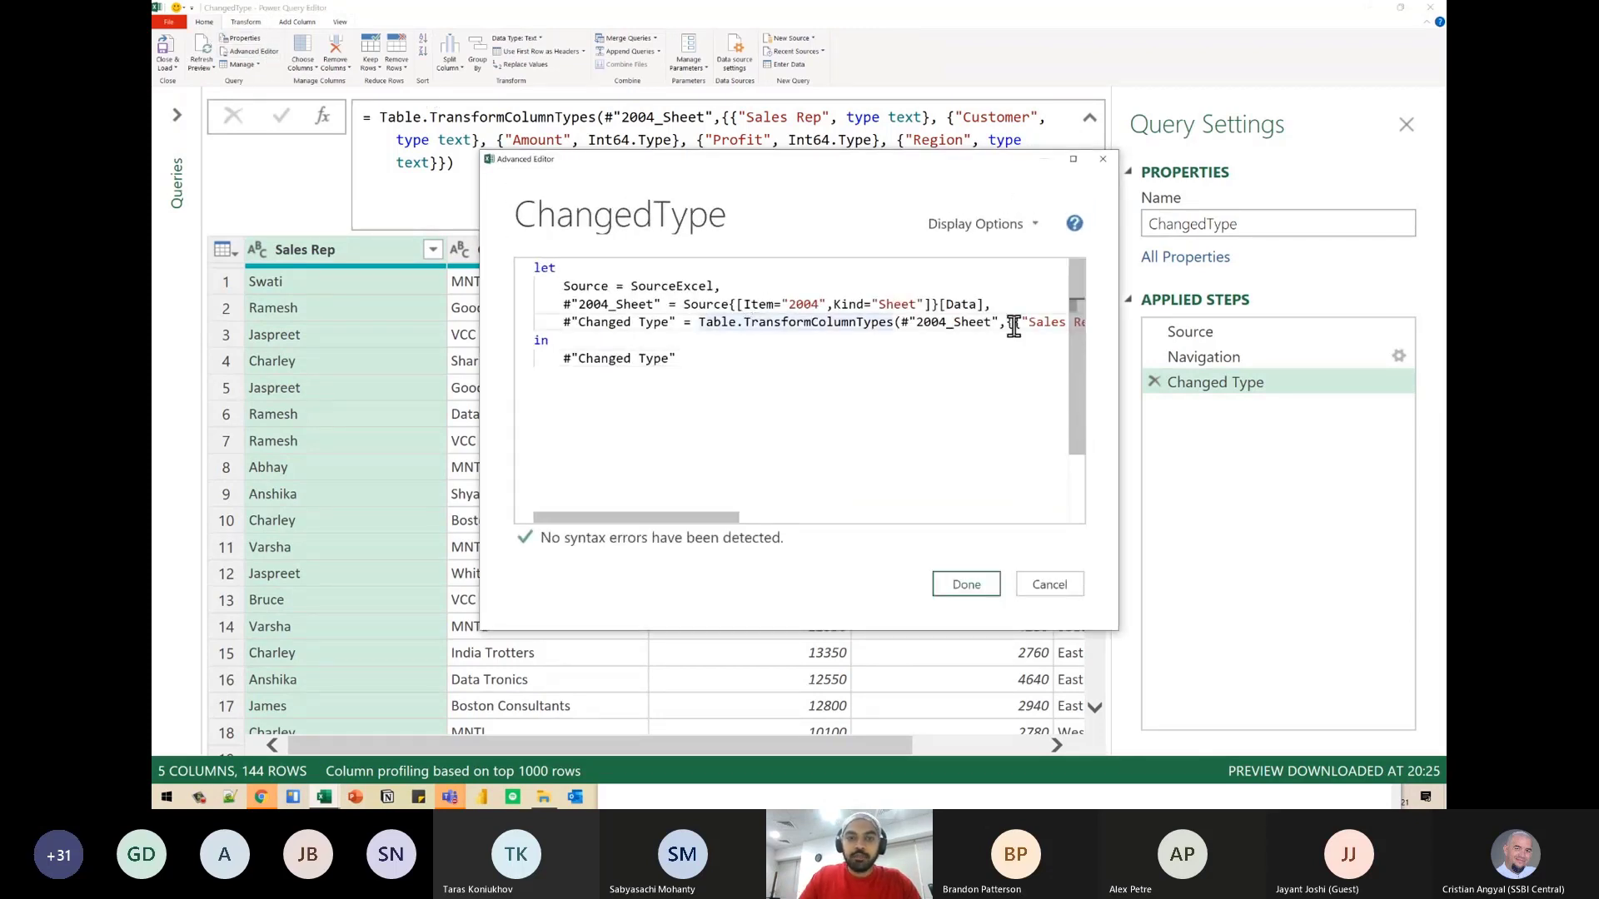
- Break the #"Changed Type" line after the equals sign so Table.TransformColumnTypes starts on its own indented line
{"action": "key", "text": "ctrl+Right"}
{"action": "key", "text": "ctrl+Right"}
{"action": "key", "text": "ctrl+Right"}
{"action": "key", "text": "ctrl+Left"}
{"action": "key", "text": "ctrl+Left"}
{"action": "key", "text": "ctrl+Right"}
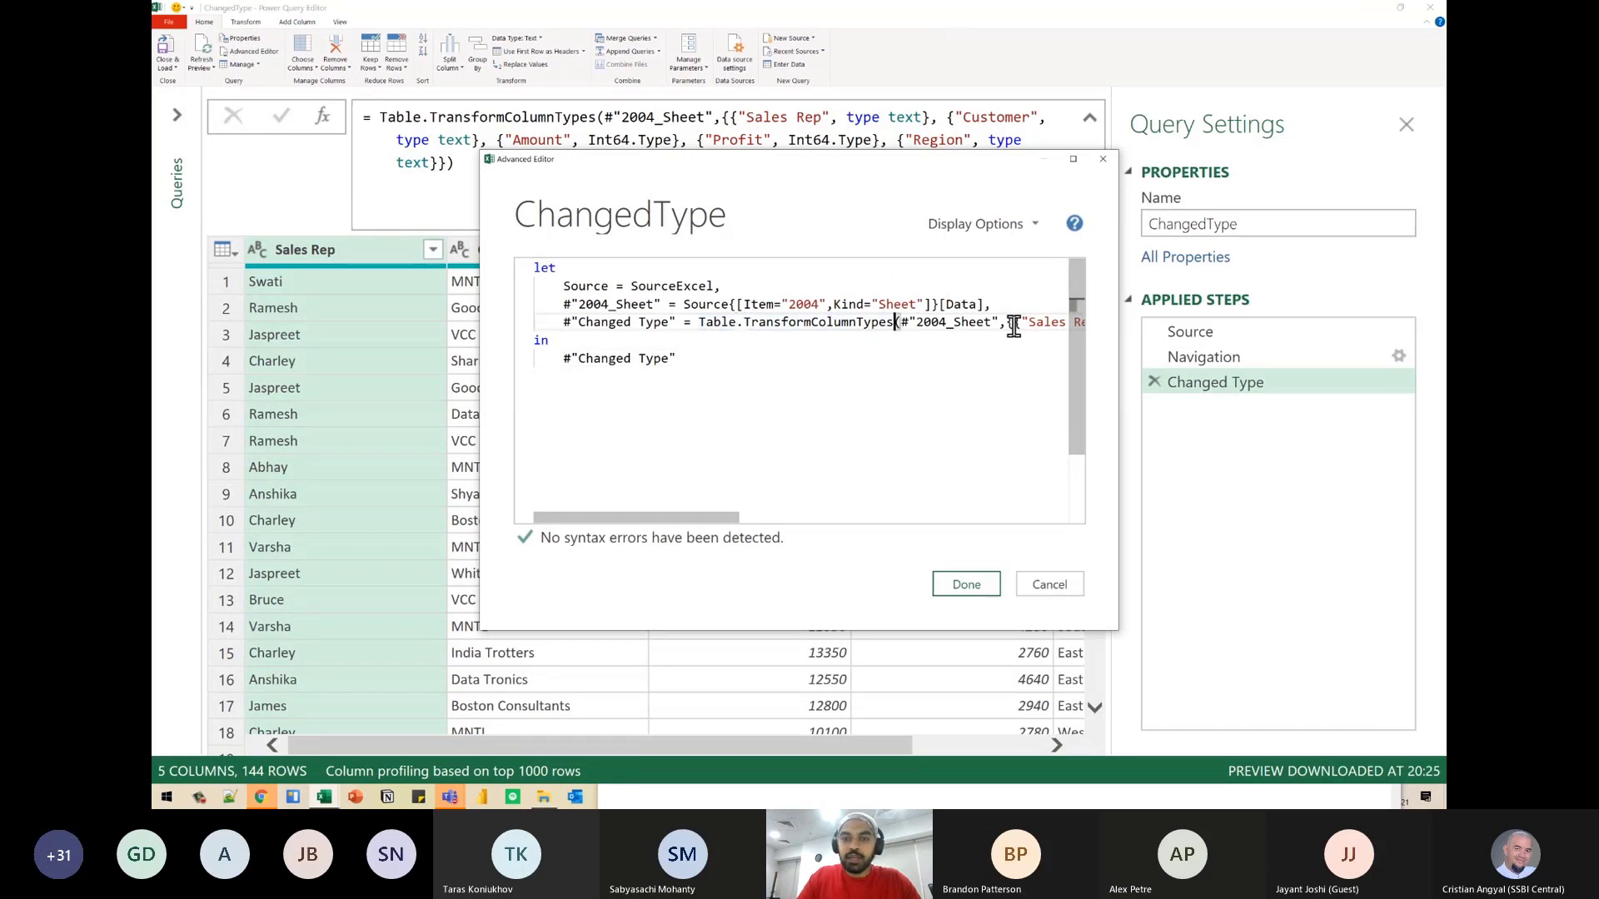
{"action": "key", "text": "ctrl+Left"}
{"action": "key", "text": "ctrl+Left"}
{"action": "key", "text": "Return"}
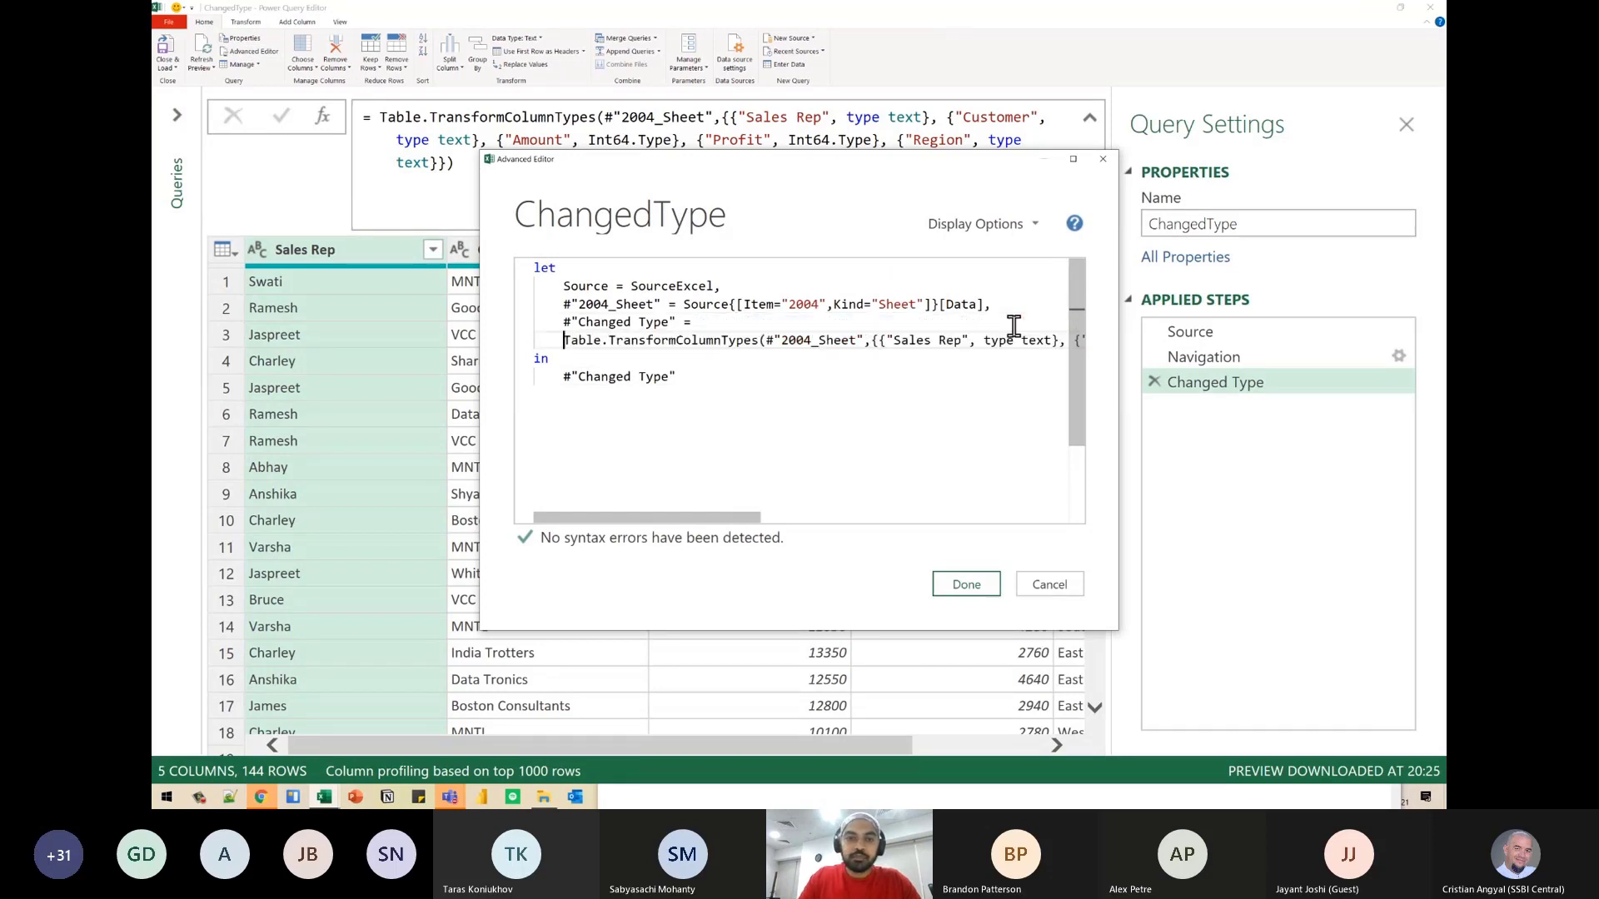
{"action": "key", "text": "Tab"}
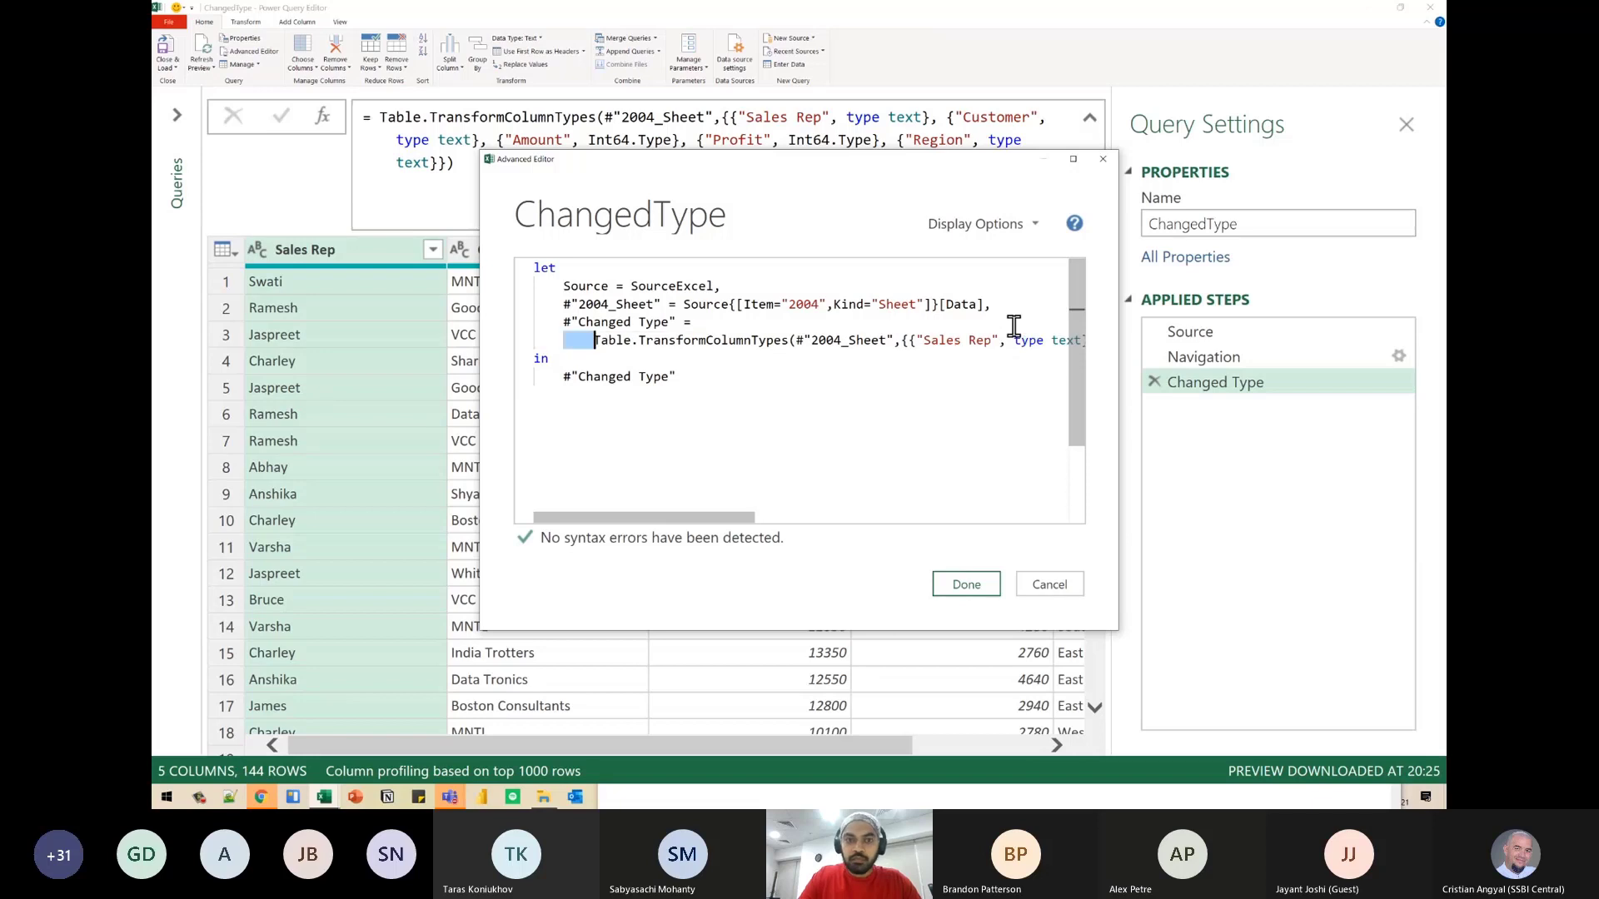
- Break the line after the opening parenthesis of Table.TransformColumnTypes so the #"2004_Sheet" argument starts on its own indented line
{"action": "key", "text": "ctrl+Right"}
{"action": "key", "text": "ctrl+Right"}
{"action": "key", "text": "ctrl+Right"}
{"action": "key", "text": "Left"}
{"action": "key", "text": "Left"}
{"action": "key", "text": "Return"}
{"action": "key", "text": "ctrl+Right"}
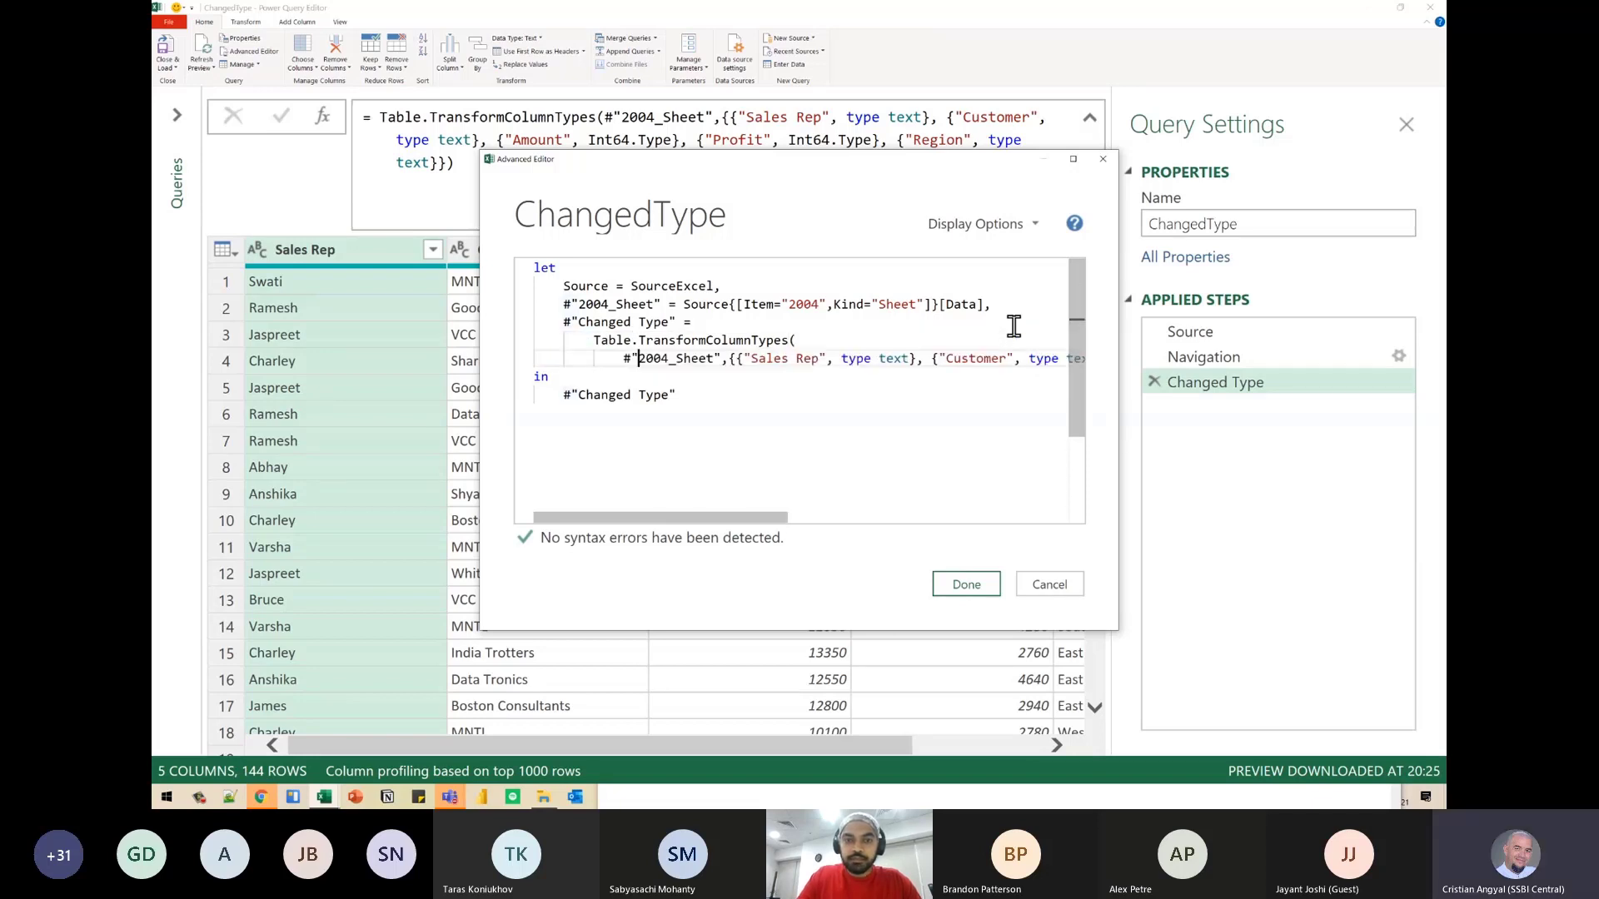
{"action": "key", "text": "ctrl+Right"}
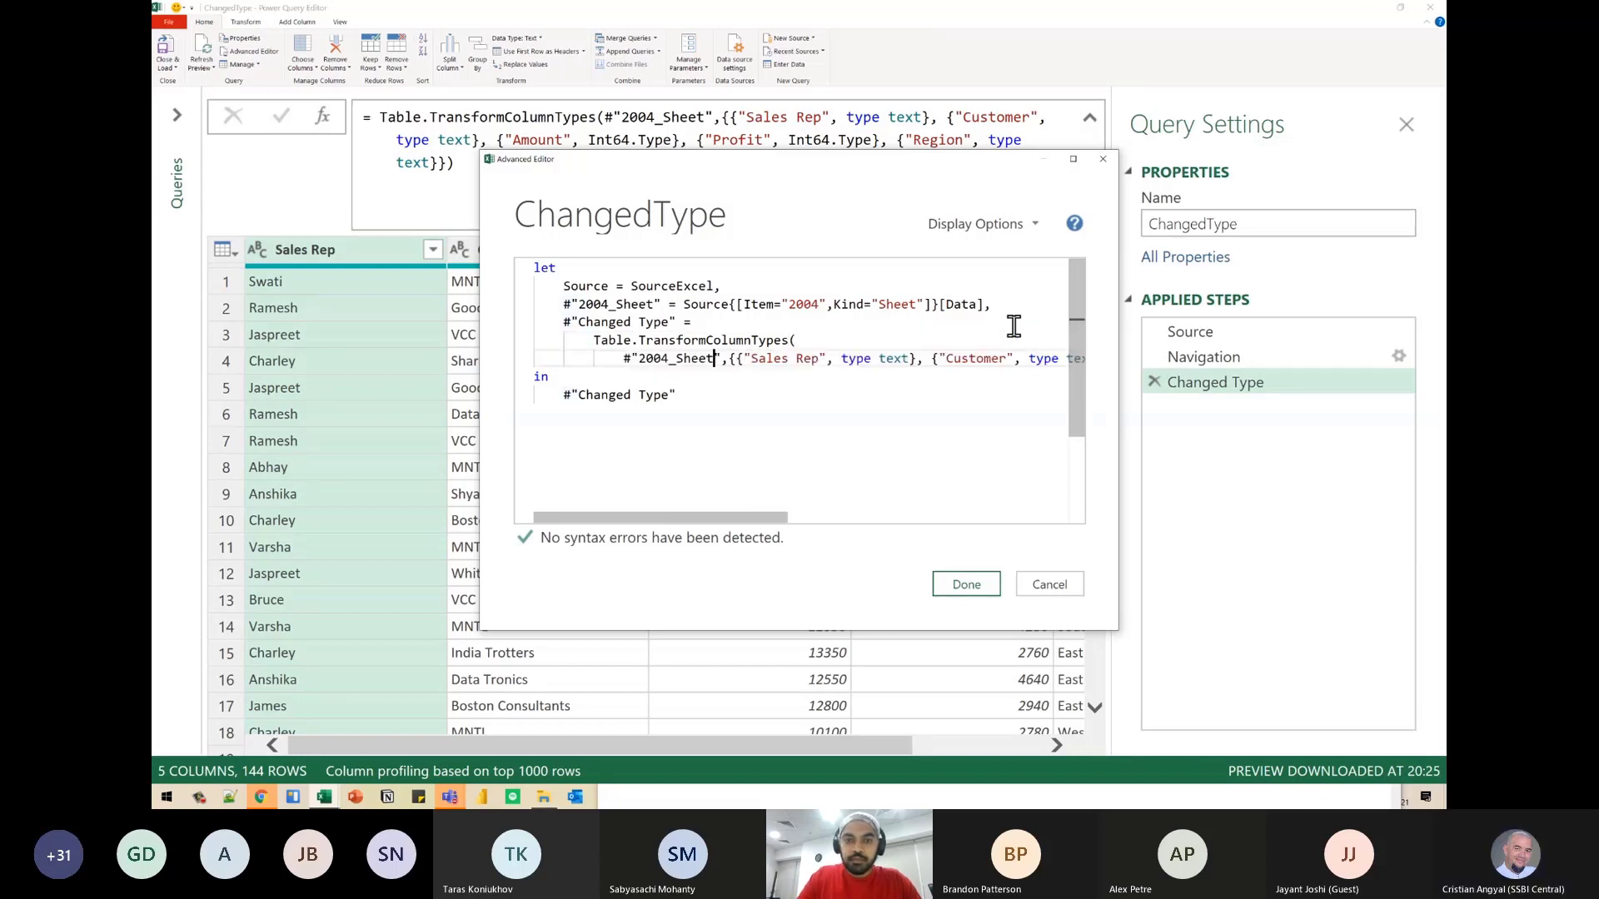
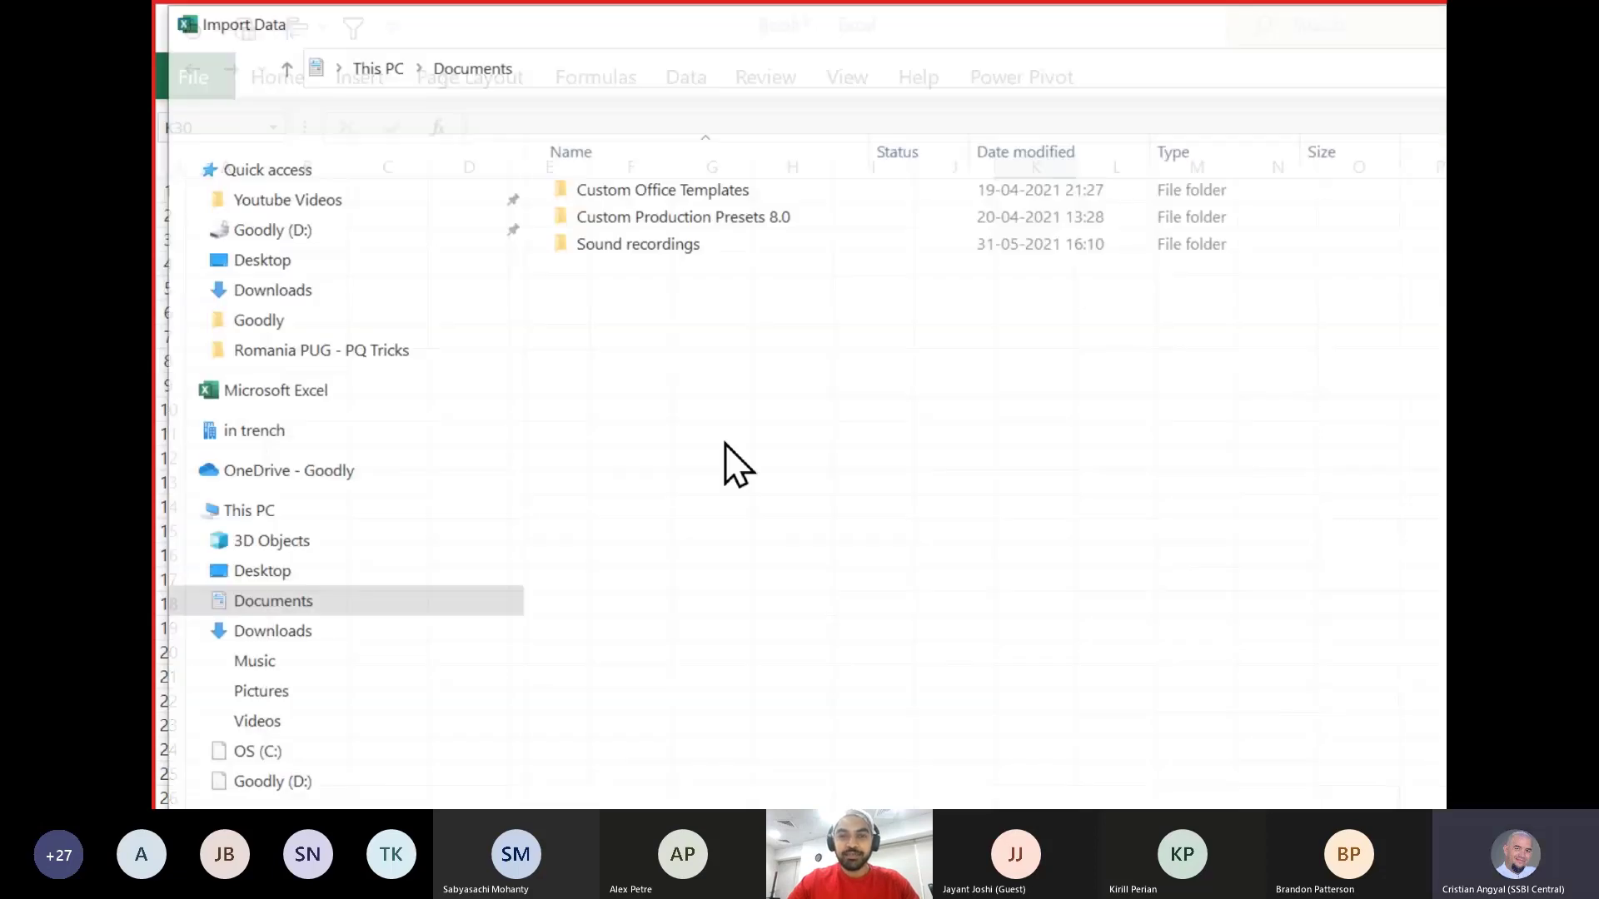
- Import the 2004 sheet of the Data workbook from the Desktop folder Romania PUG - PQ Tricks and open it for transformation
{"action": "left_click", "coordinate": [258, 571]}
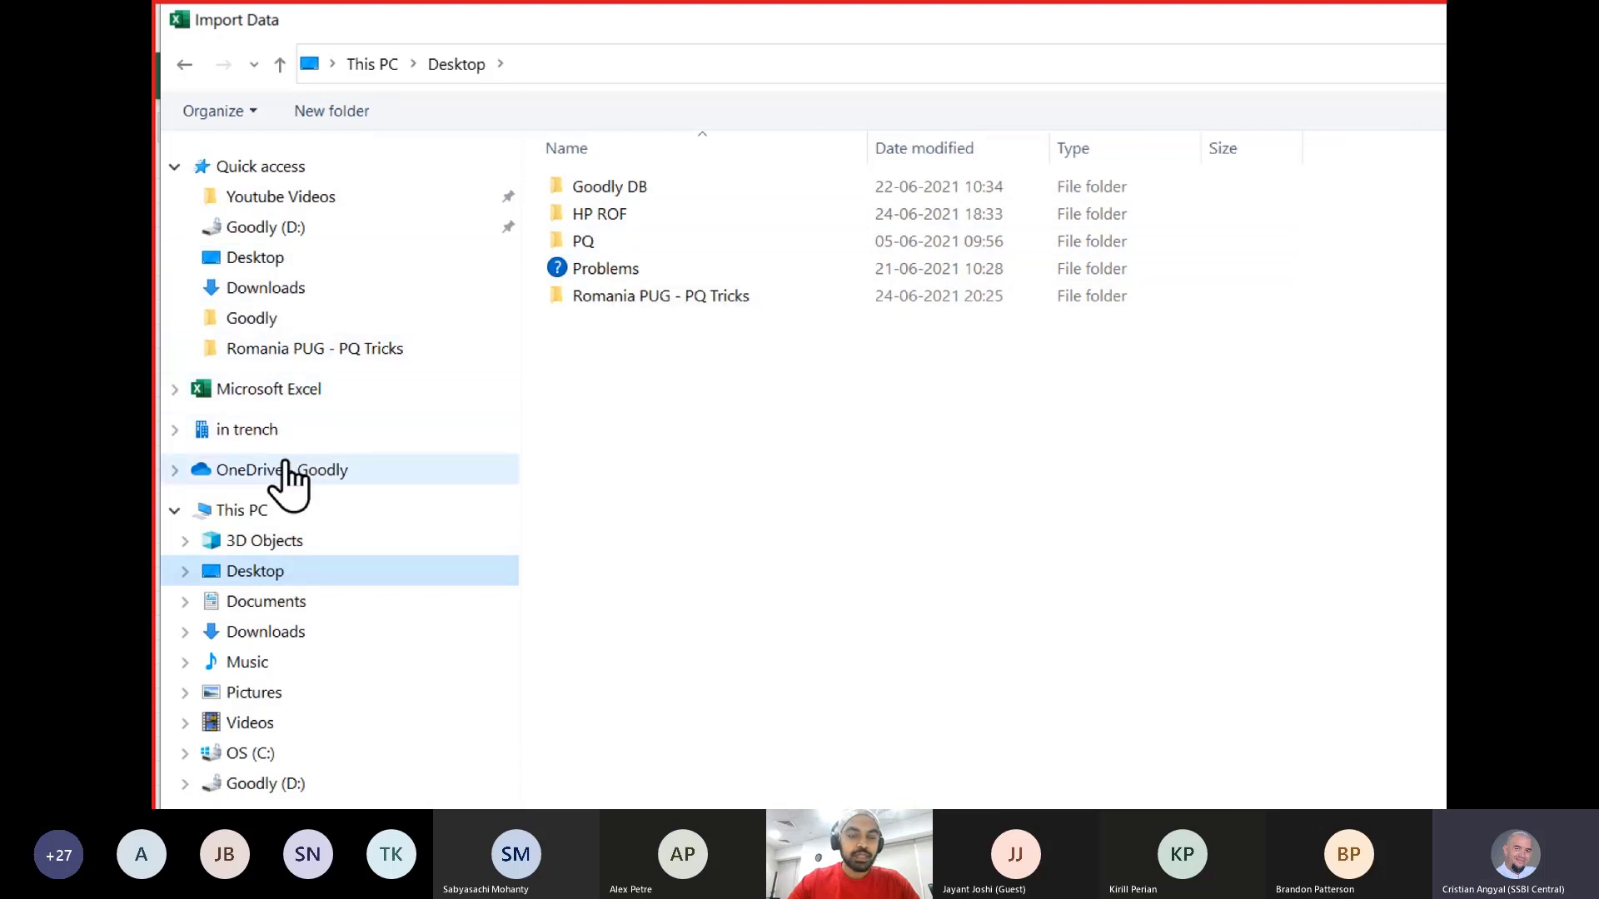
{"action": "double_click", "coordinate": [626, 302]}
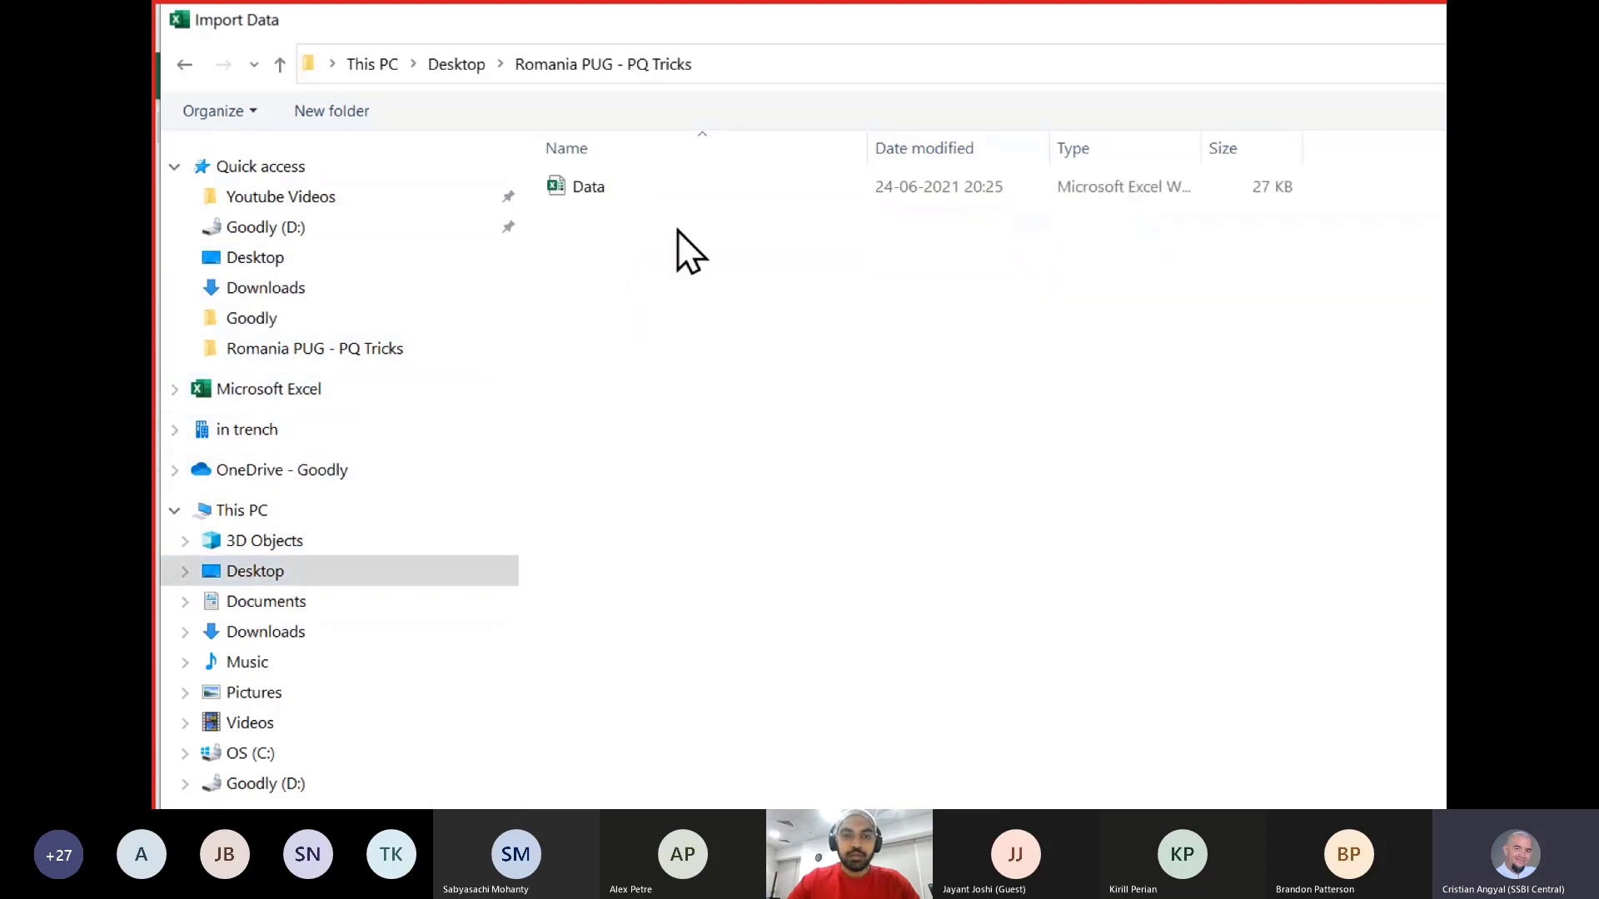
{"action": "left_click", "coordinate": [643, 187]}
{"action": "double_click", "coordinate": [643, 188]}
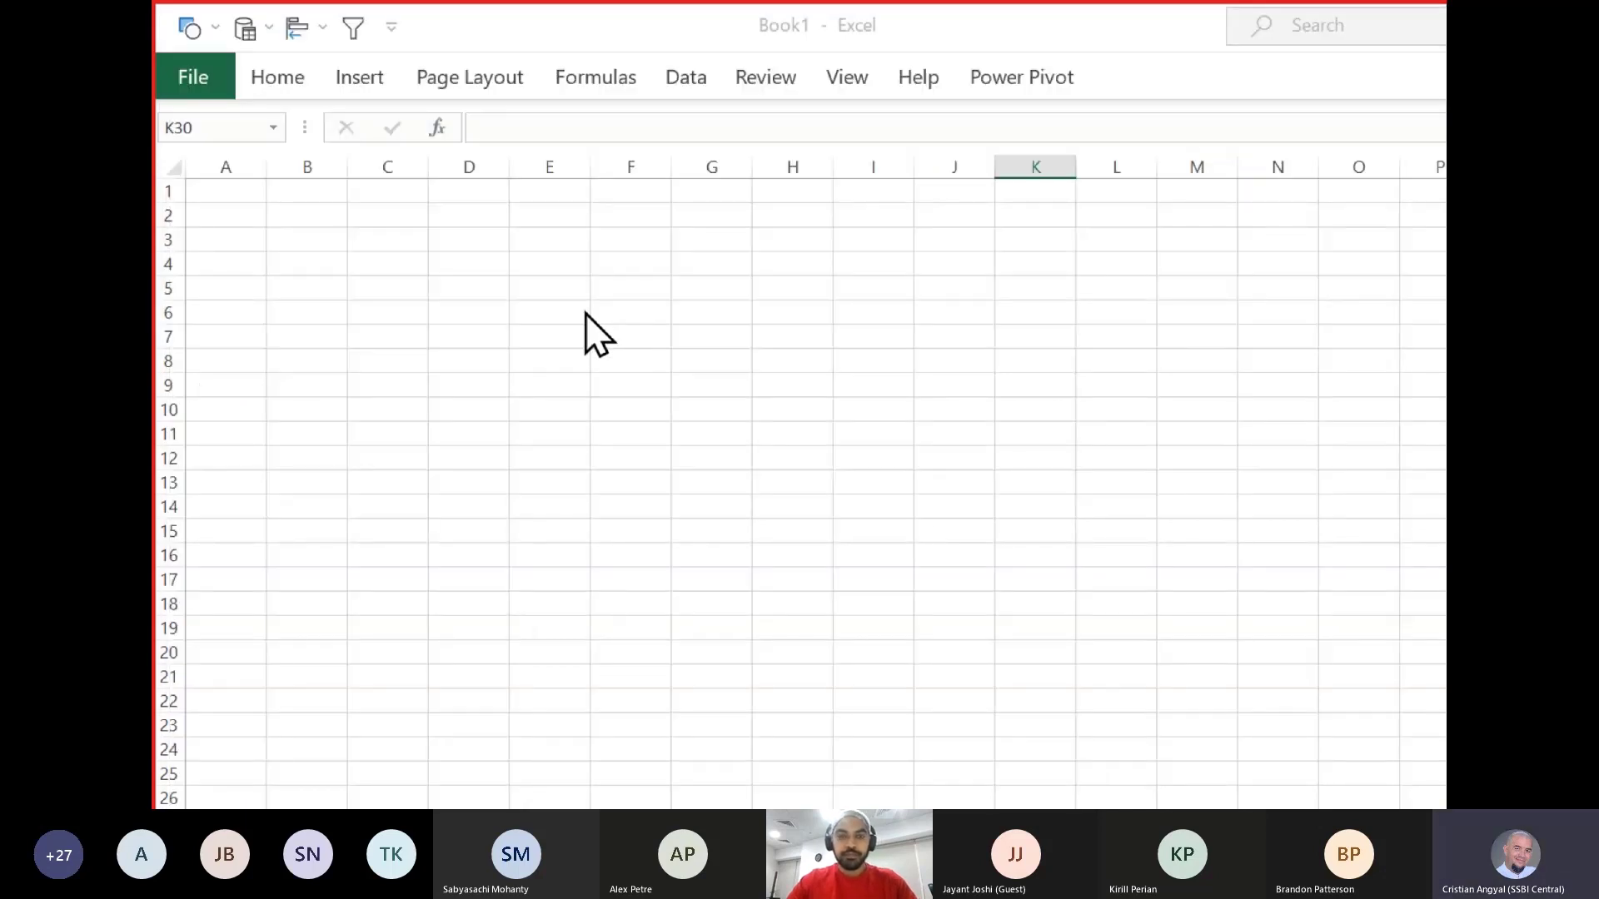
{"action": "left_click", "coordinate": [579, 308]}
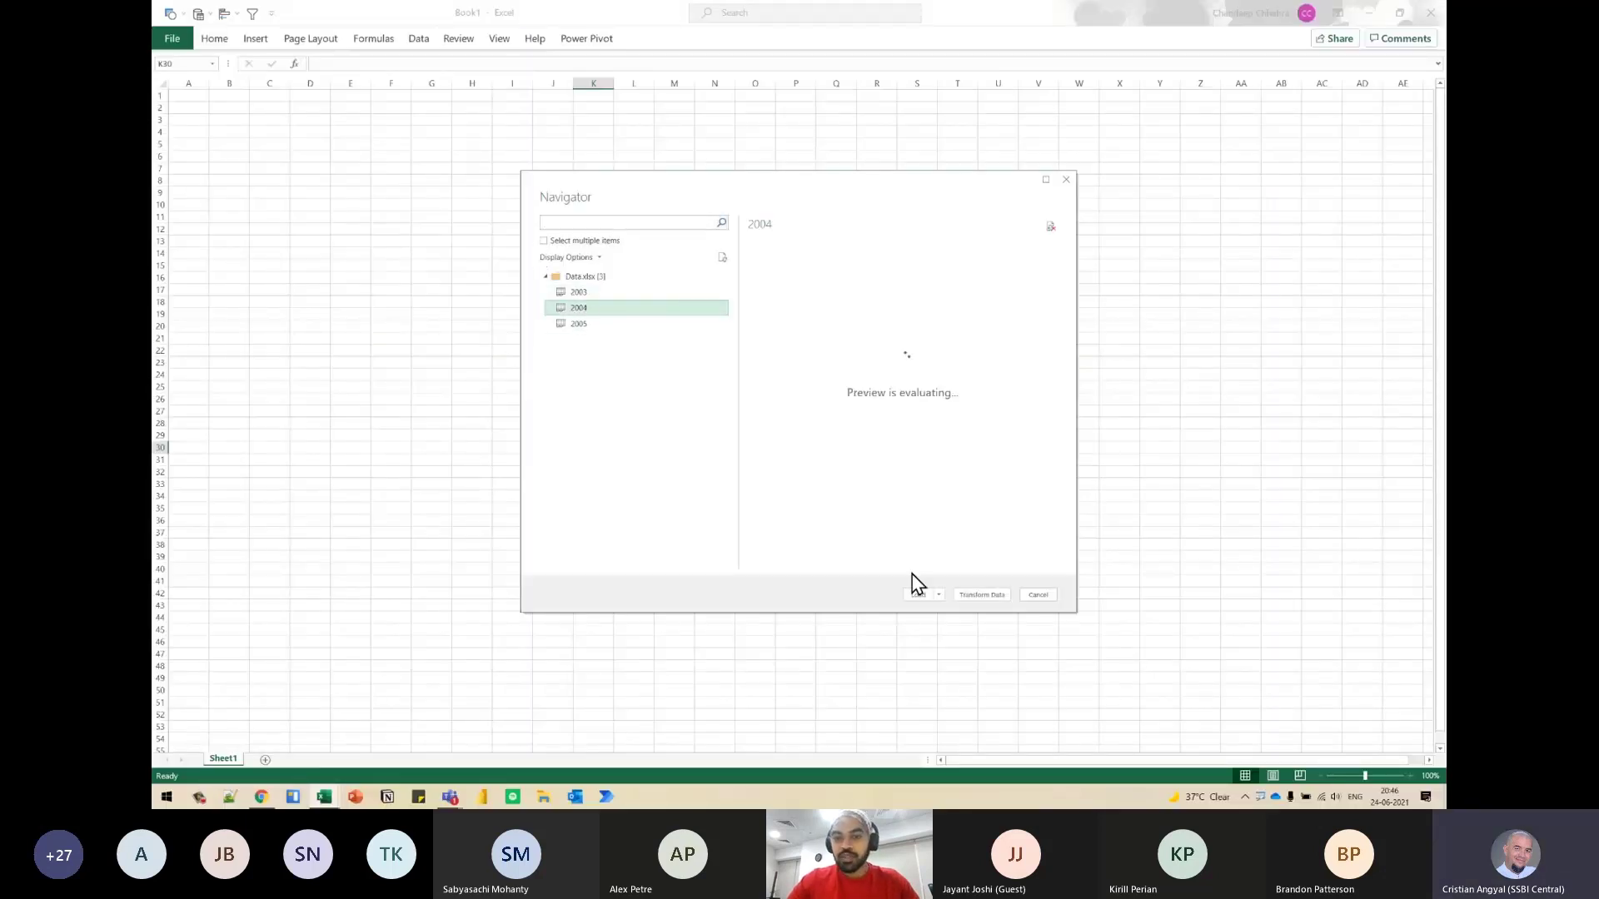
{"action": "left_click", "coordinate": [987, 594]}
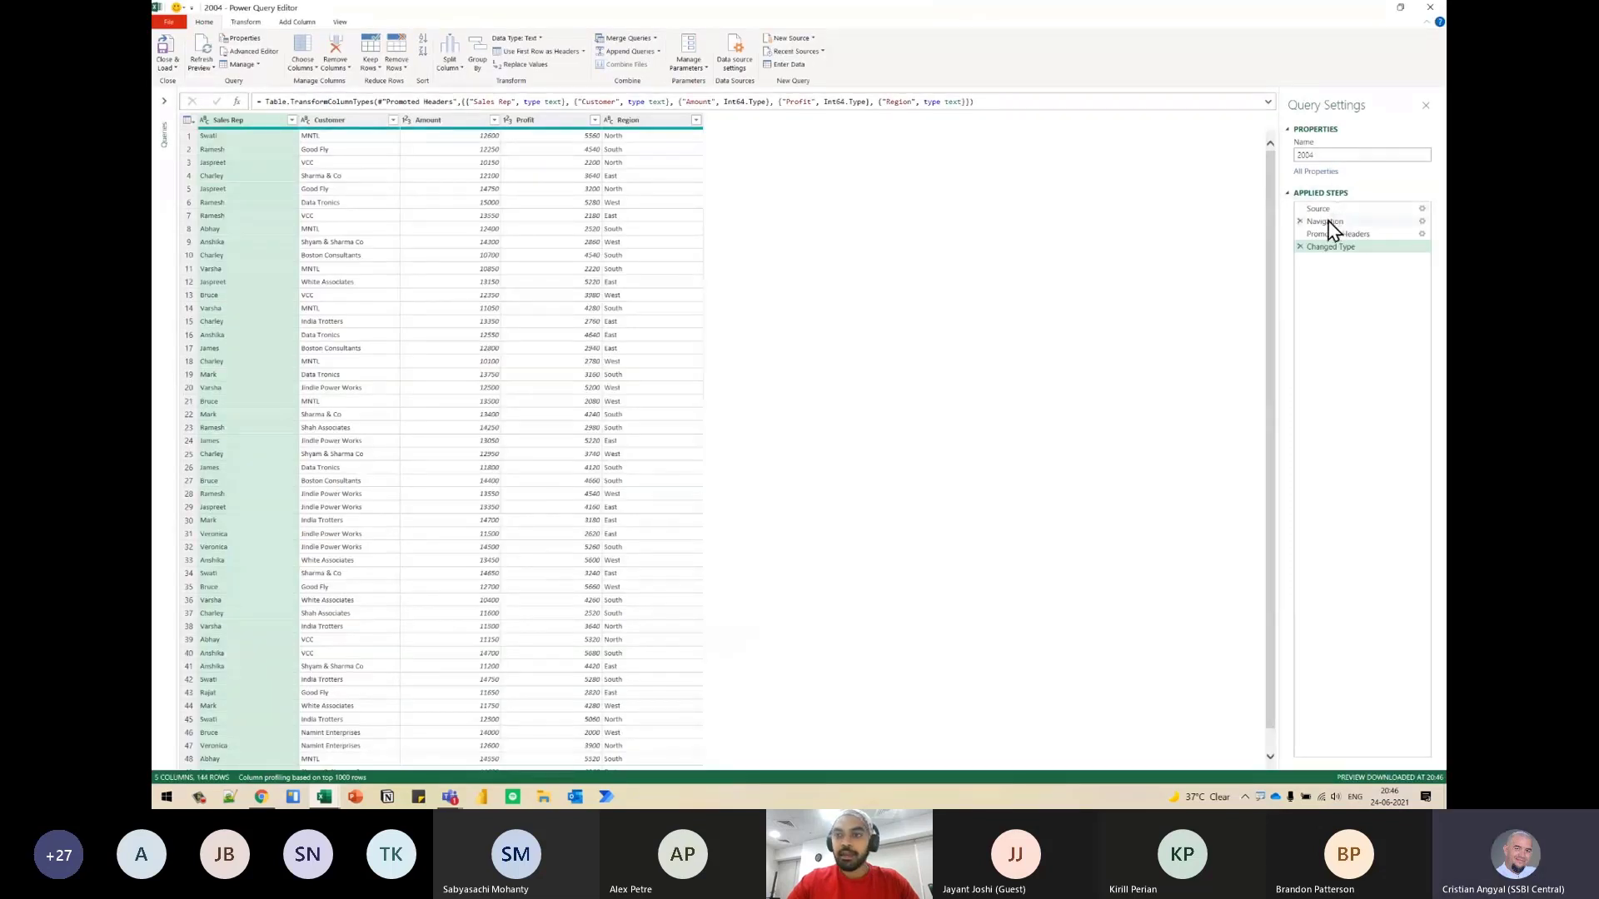
- Enlarge the Power Query display and open the 2004 query's M code in the Advanced Editor at a readable size
{"action": "left_click", "coordinate": [169, 103]}
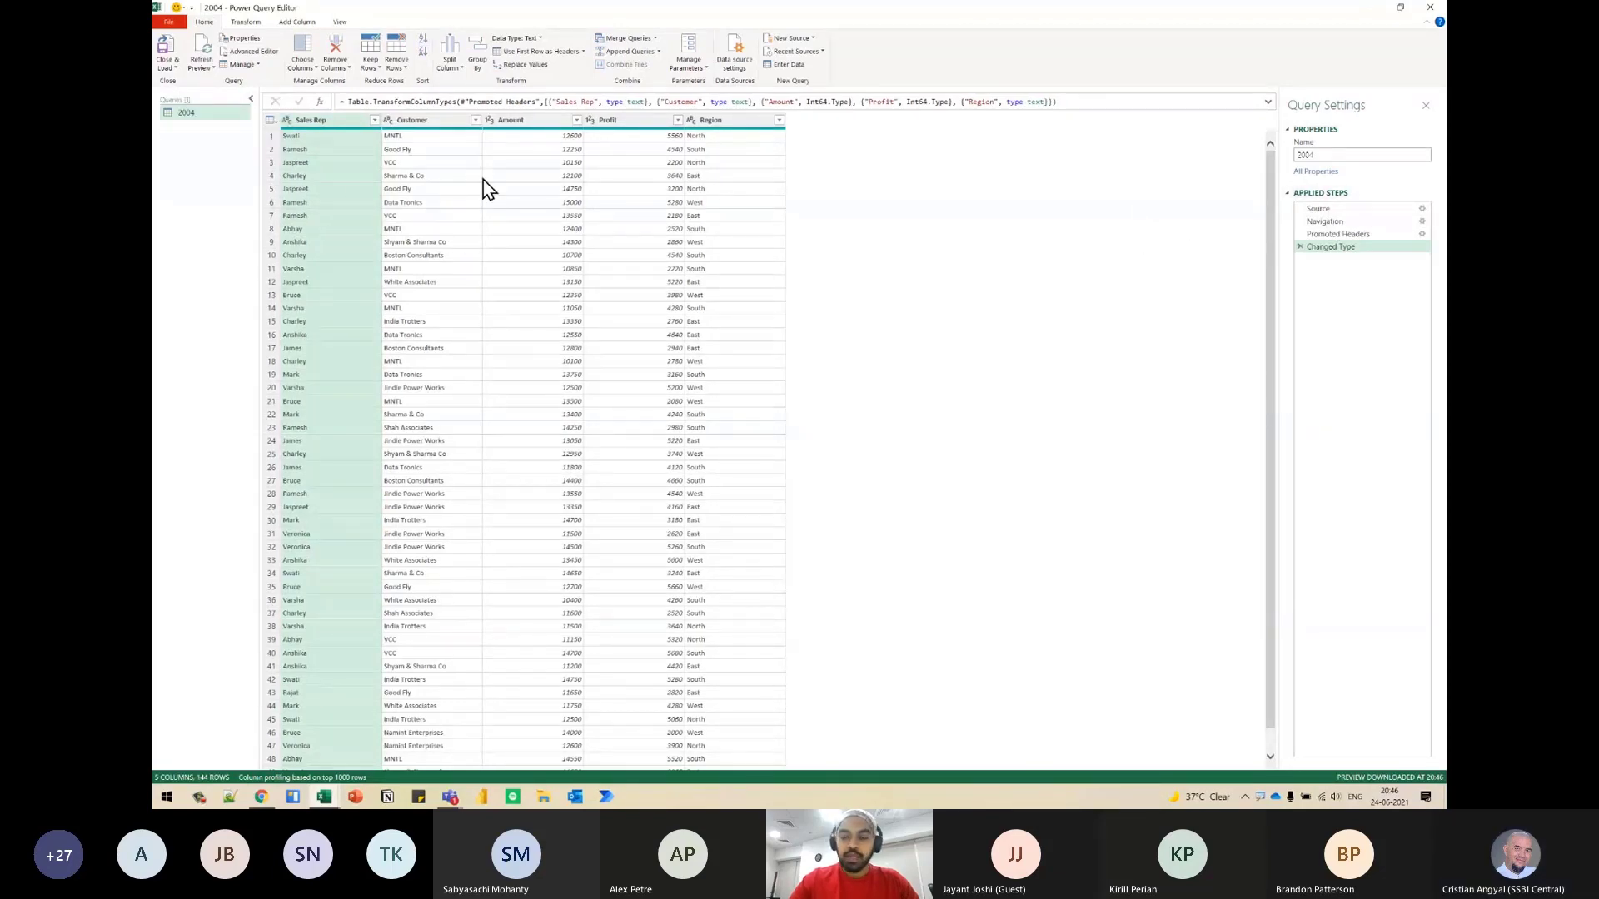
{"action": "key", "text": "ctrl+shift+plus"}
{"action": "key", "text": "ctrl+shift+plus"}
{"action": "key", "text": "ctrl+shift+plus"}
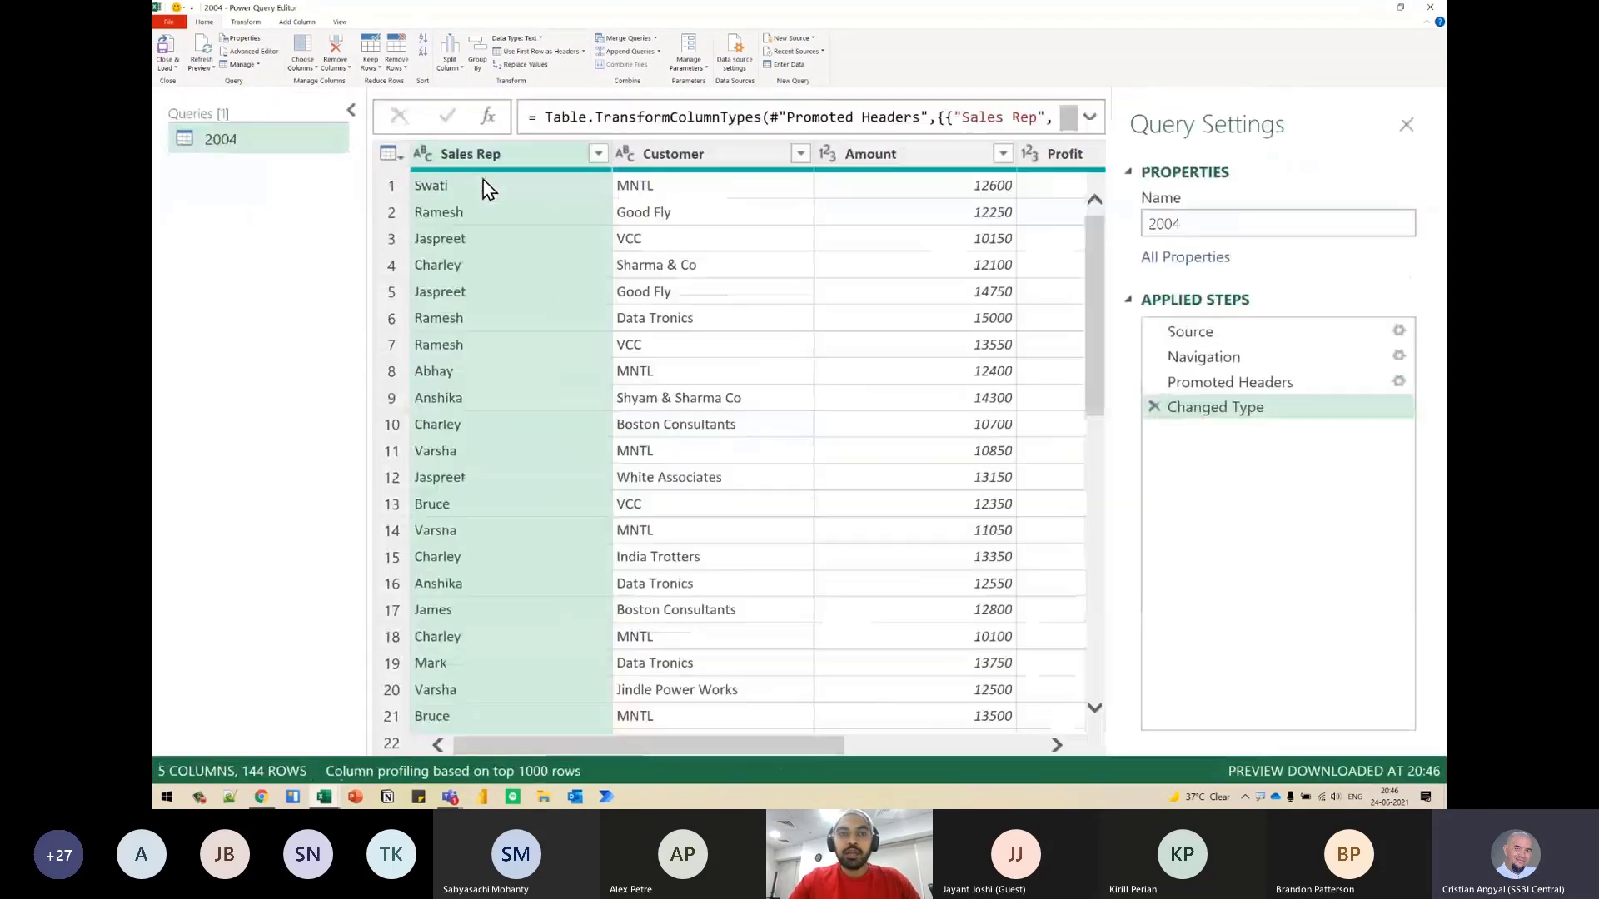
{"action": "left_click", "coordinate": [386, 120]}
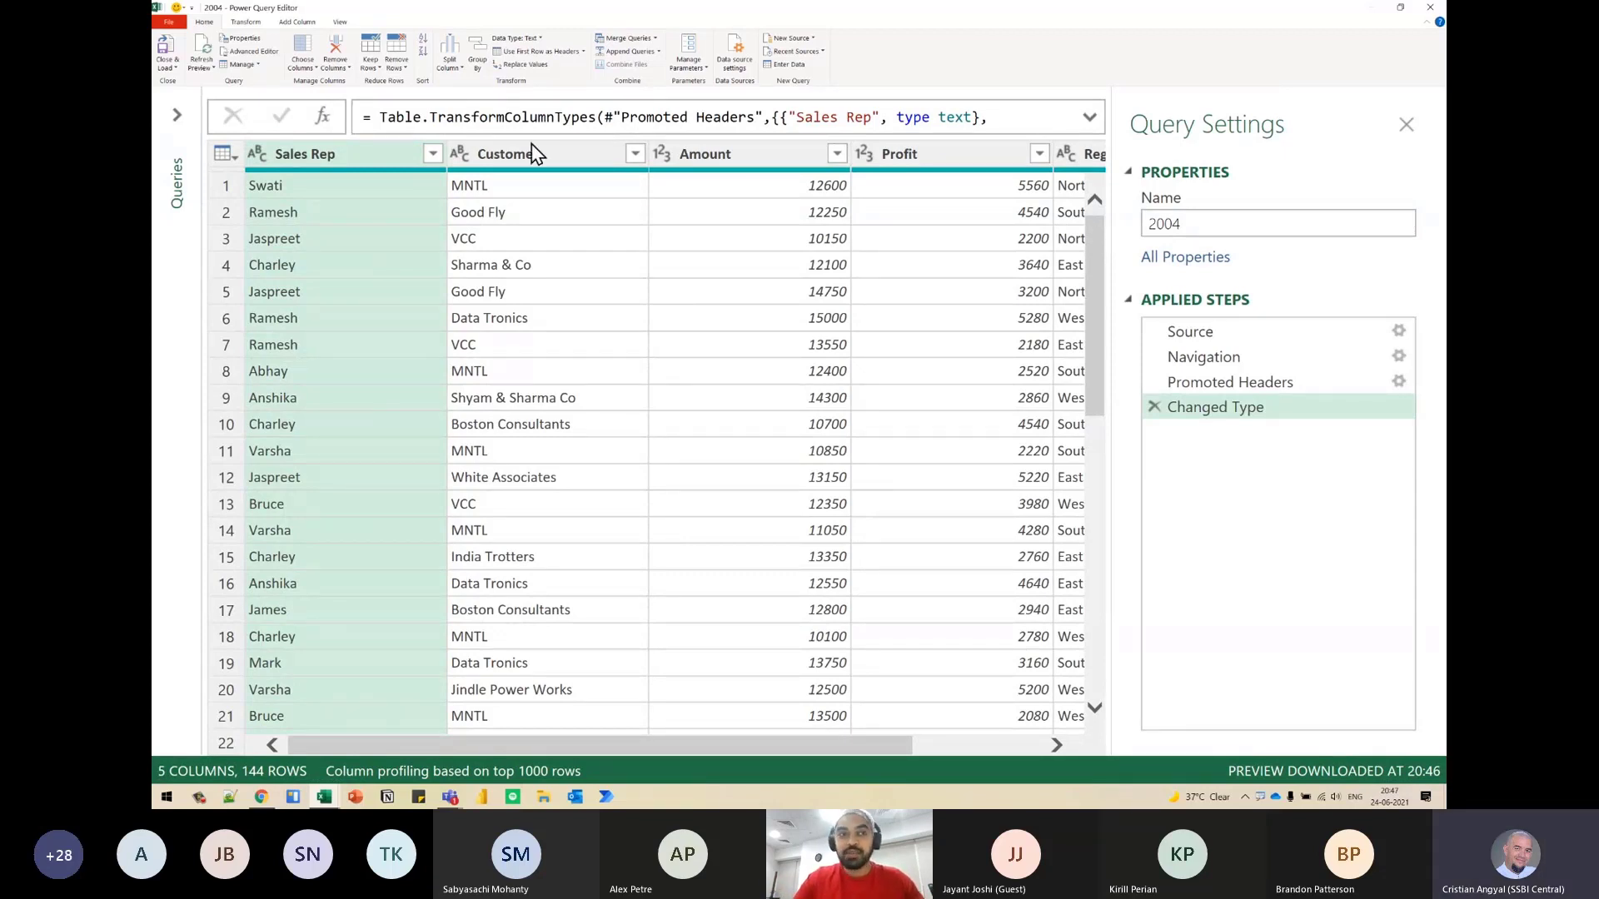
{"action": "left_click", "coordinate": [248, 51]}
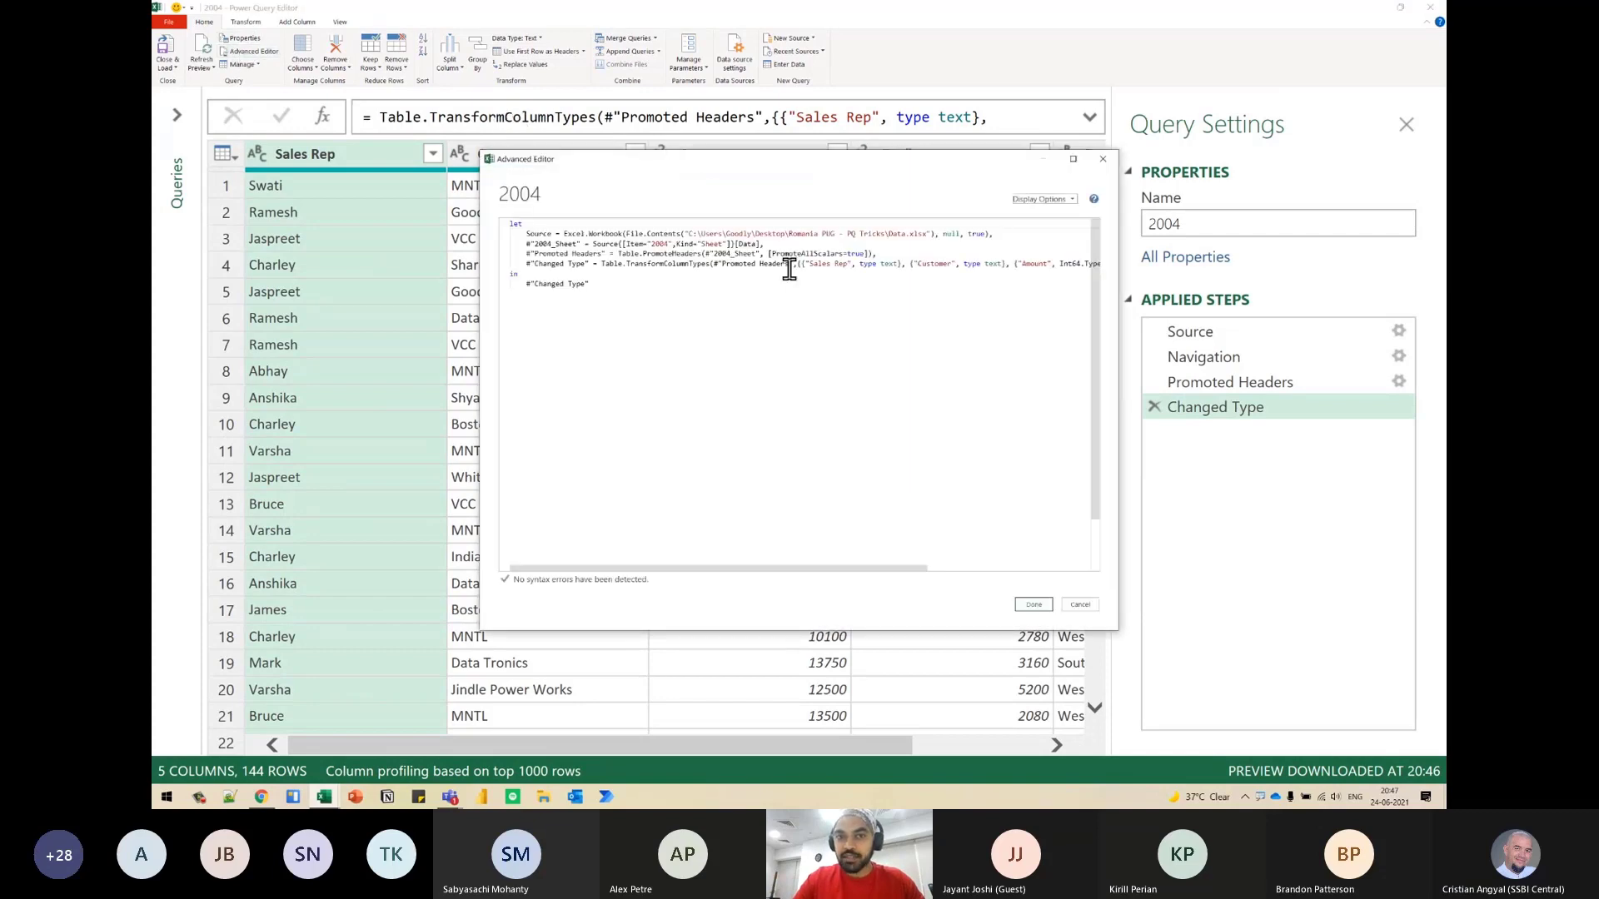
{"action": "scroll", "coordinate": [766, 283], "scroll_direction": "up", "scroll_amount": 5}
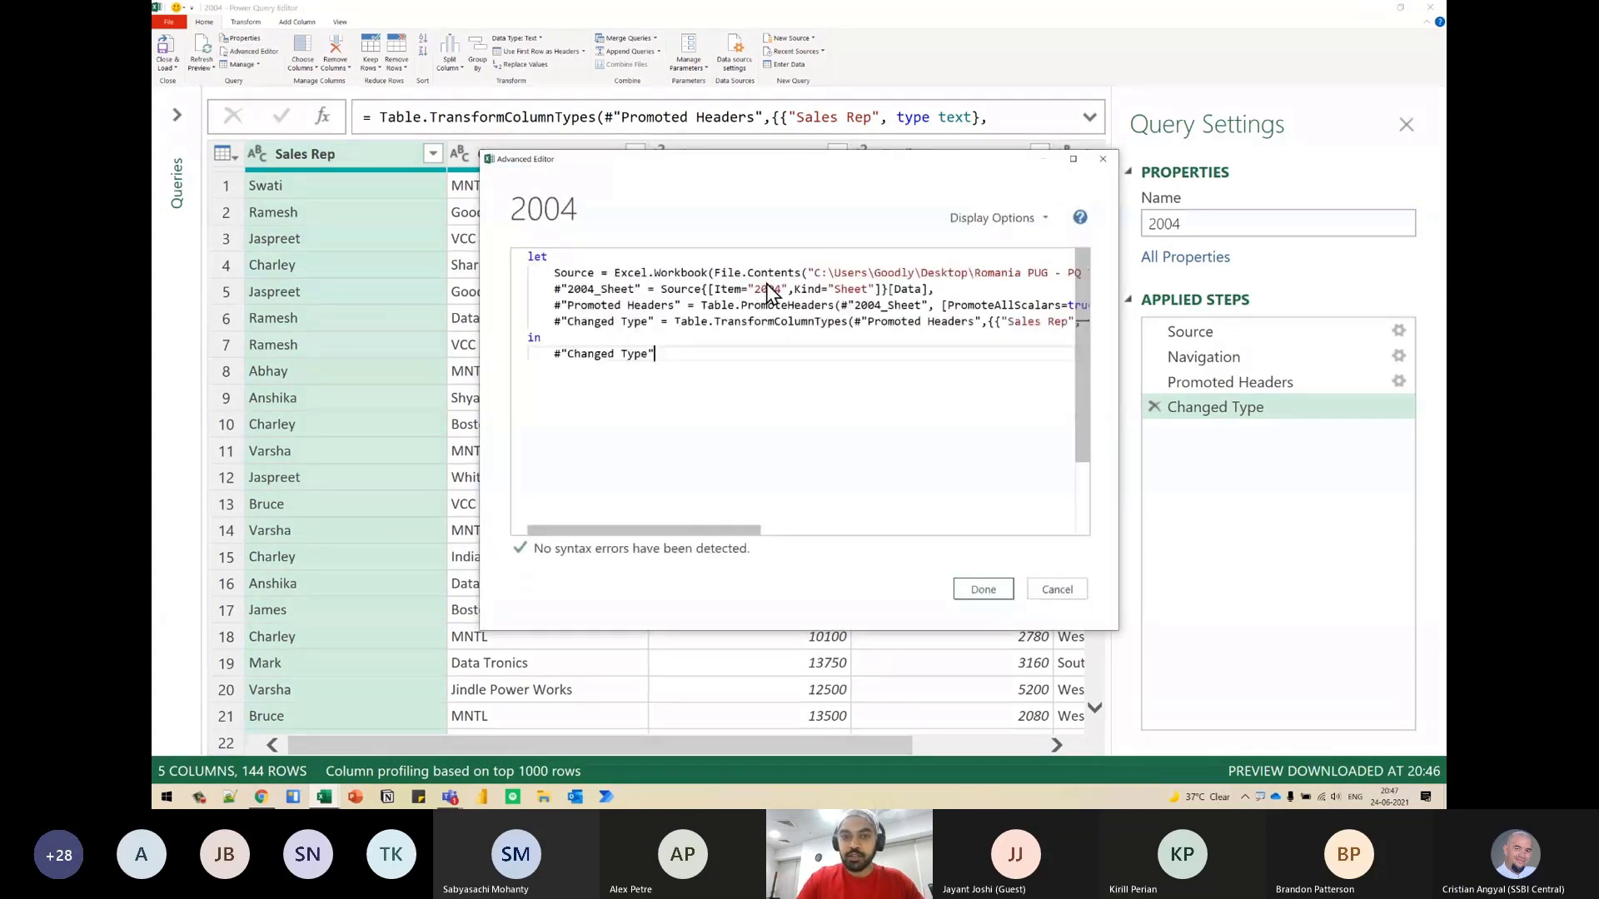
- Break the #"Changed Type" line after the equals sign and after the opening parenthesis of Table.TransformColumnTypes, indenting each new line
{"action": "left_click", "coordinate": [711, 360]}
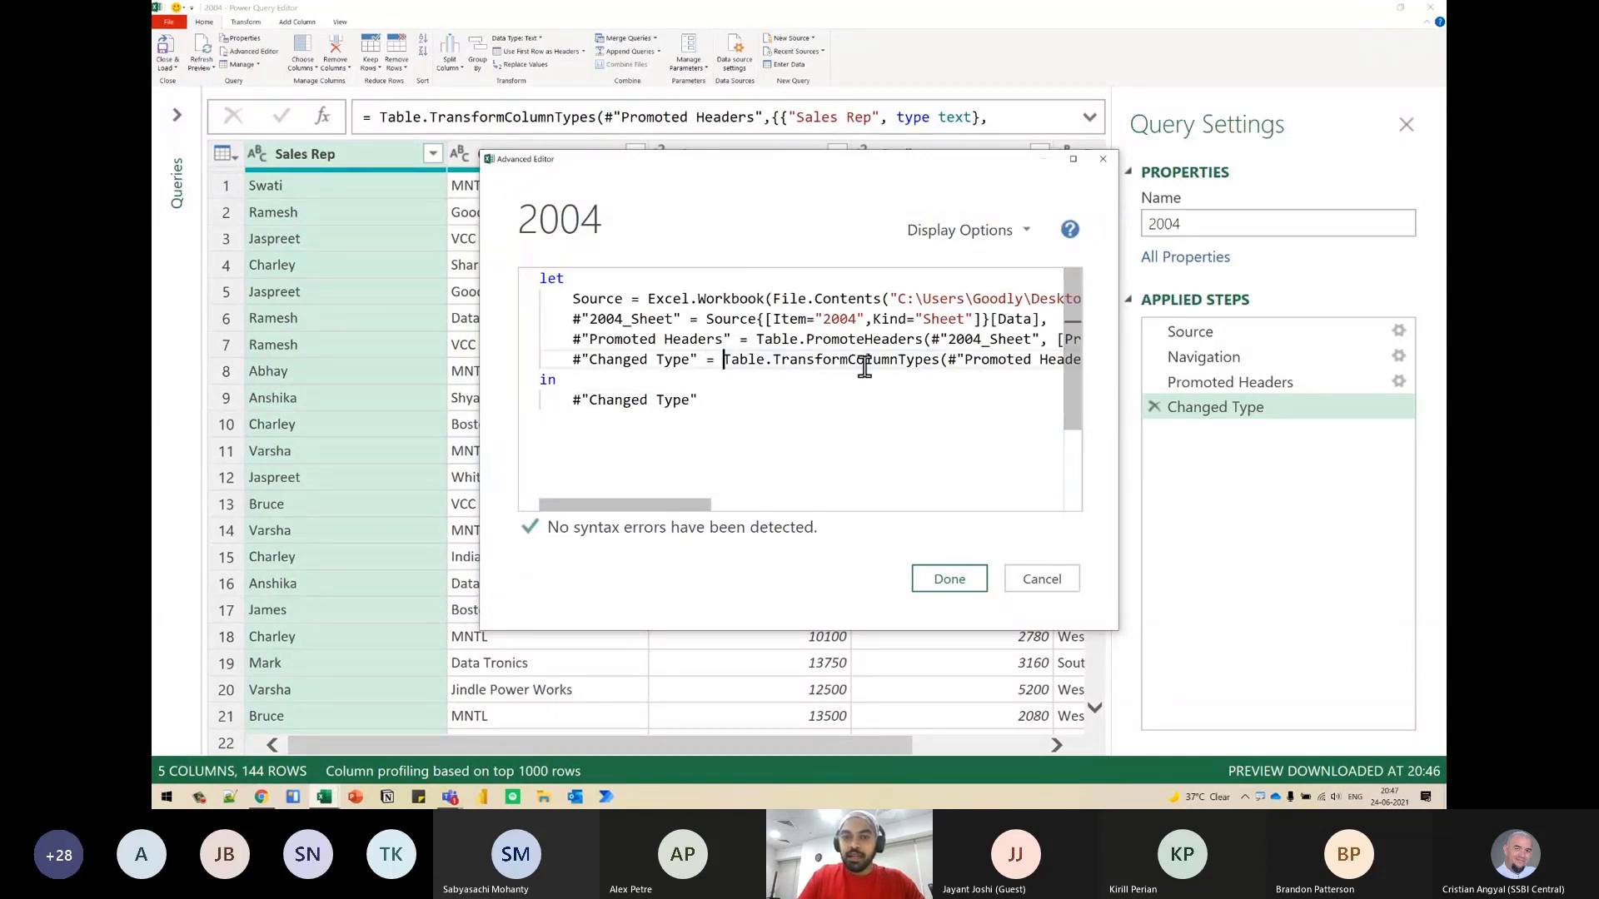
{"action": "key", "text": "Return"}
{"action": "key", "text": "Tab"}
{"action": "key", "text": "ctrl+shift+Left"}
{"action": "key", "text": "ctrl+Right"}
{"action": "key", "text": "ctrl+Right"}
{"action": "key", "text": "ctrl+Right"}
{"action": "key", "text": "ctrl+Right"}
{"action": "key", "text": "ctrl+Left"}
{"action": "key", "text": "ctrl+Left"}
{"action": "key", "text": "Return"}
{"action": "key", "text": "Tab"}
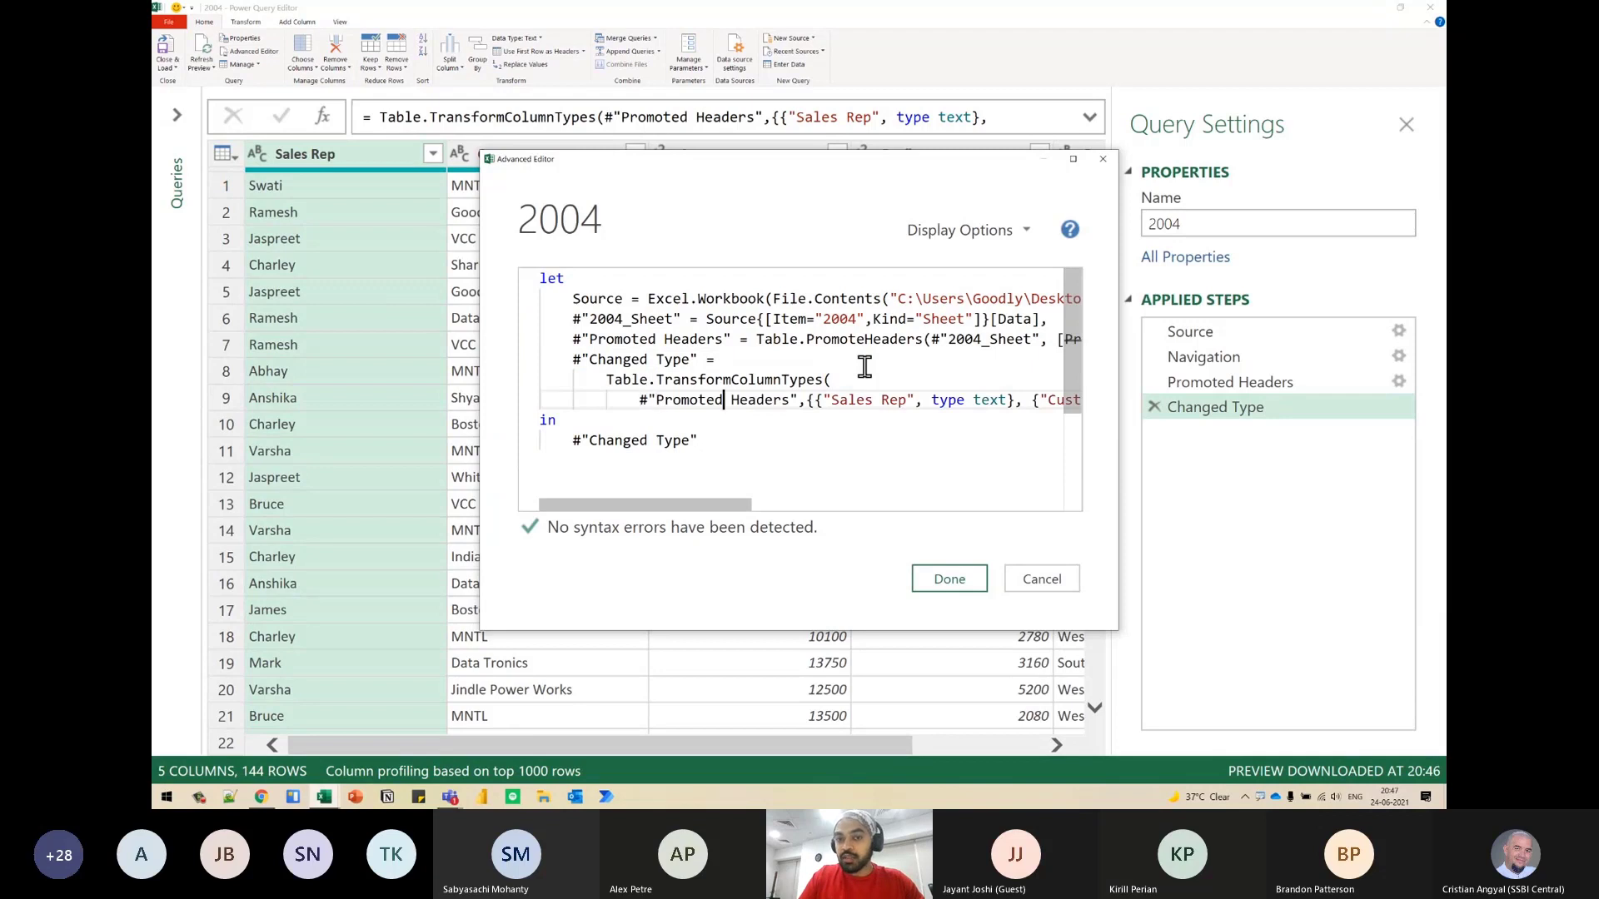
- Put the outer list's opening brace on its own line below #"Promoted Headers" and indent the "Sales Rep" pair beneath it
{"action": "key", "text": "ctrl+Left"}
{"action": "key", "text": "Return"}
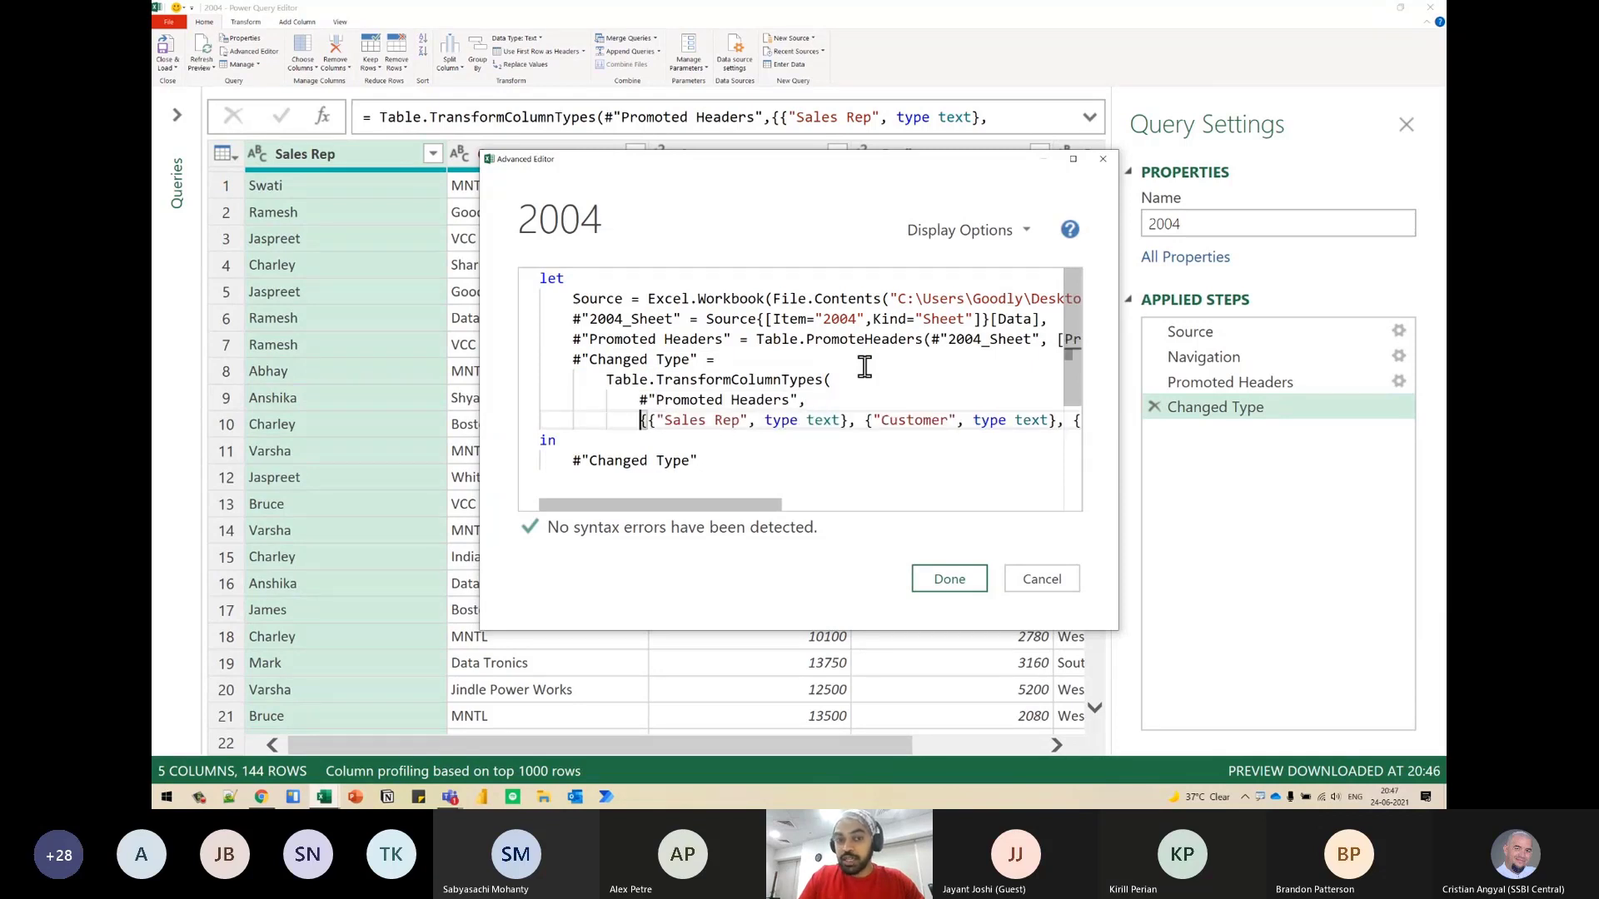
{"action": "key", "text": "Right"}
{"action": "key", "text": "Return"}
{"action": "key", "text": "Tab"}
- Move the "Customer" and "Amount" pairs onto separate lines aligned under the "Sales Rep" pair
{"action": "key", "text": "Right"}
{"action": "key", "text": "Right"}
{"action": "key", "text": "ctrl+Right"}
{"action": "key", "text": "ctrl+Right"}
{"action": "key", "text": "ctrl+Right"}
{"action": "key", "text": "ctrl+Right"}
{"action": "key", "text": "Return"}
{"action": "key", "text": "ctrl+Right"}
{"action": "key", "text": "ctrl+Right"}
{"action": "key", "text": "ctrl+Right"}
{"action": "key", "text": "ctrl+Right"}
{"action": "key", "text": "ctrl+Right"}
{"action": "key", "text": "ctrl+Right"}
{"action": "key", "text": "Return"}
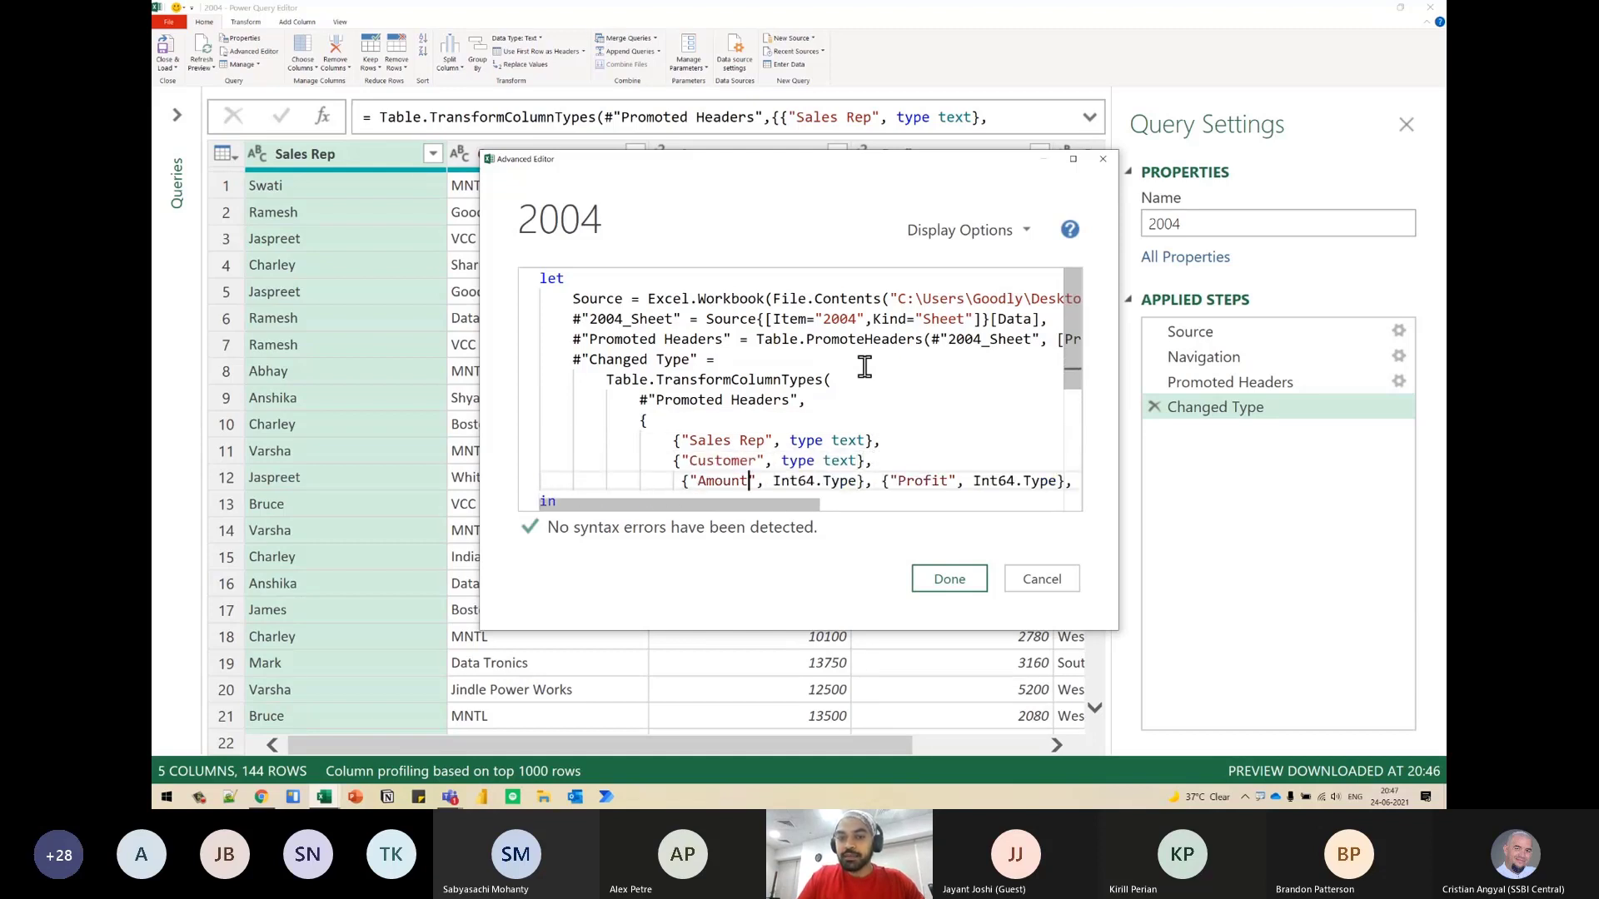
{"action": "key", "text": "Left"}
{"action": "key", "text": "Left"}
{"action": "key", "text": "BackSpace"}
- Move the "Profit" and "Region" pairs onto separate lines aligned with the pairs above
{"action": "key", "text": "Right"}
{"action": "key", "text": "Right"}
{"action": "key", "text": "ctrl+Right"}
{"action": "key", "text": "ctrl+Right"}
{"action": "key", "text": "ctrl+Right"}
{"action": "key", "text": "Return"}
{"action": "key", "text": "Right"}
{"action": "key", "text": "Right"}
{"action": "key", "text": "ctrl+Right"}
{"action": "key", "text": "ctrl+Right"}
{"action": "key", "text": "ctrl+Right"}
{"action": "key", "text": "Return"}
- Place the outer list's closing brace and the function's closing parenthesis on their own outdented lines
{"action": "key", "text": "Right"}
{"action": "key", "text": "Right"}
{"action": "key", "text": "End"}
{"action": "key", "text": "Left"}
{"action": "key", "text": "Return"}
{"action": "key", "text": "BackSpace"}
{"action": "key", "text": "Right"}
{"action": "key", "text": "Return"}
{"action": "key", "text": "BackSpace"}
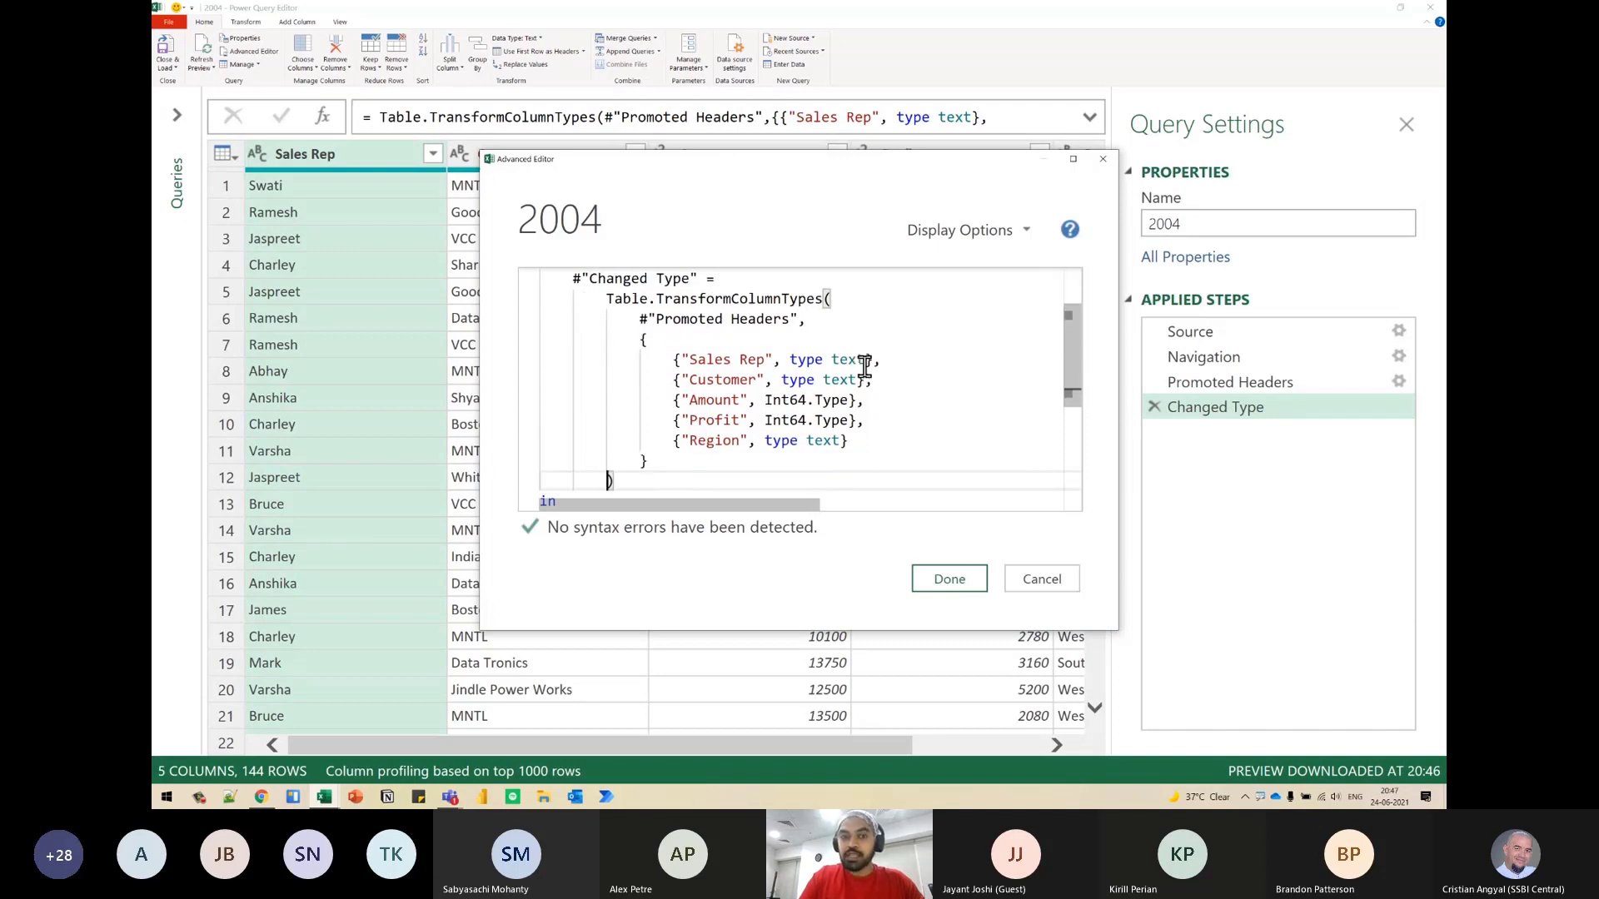
- Examine the arguments of Table.TransformColumnTypes, relating the "Sales Rep" and "Customer" pairs to the data types in the column headers
{"action": "left_click", "coordinate": [858, 379]}
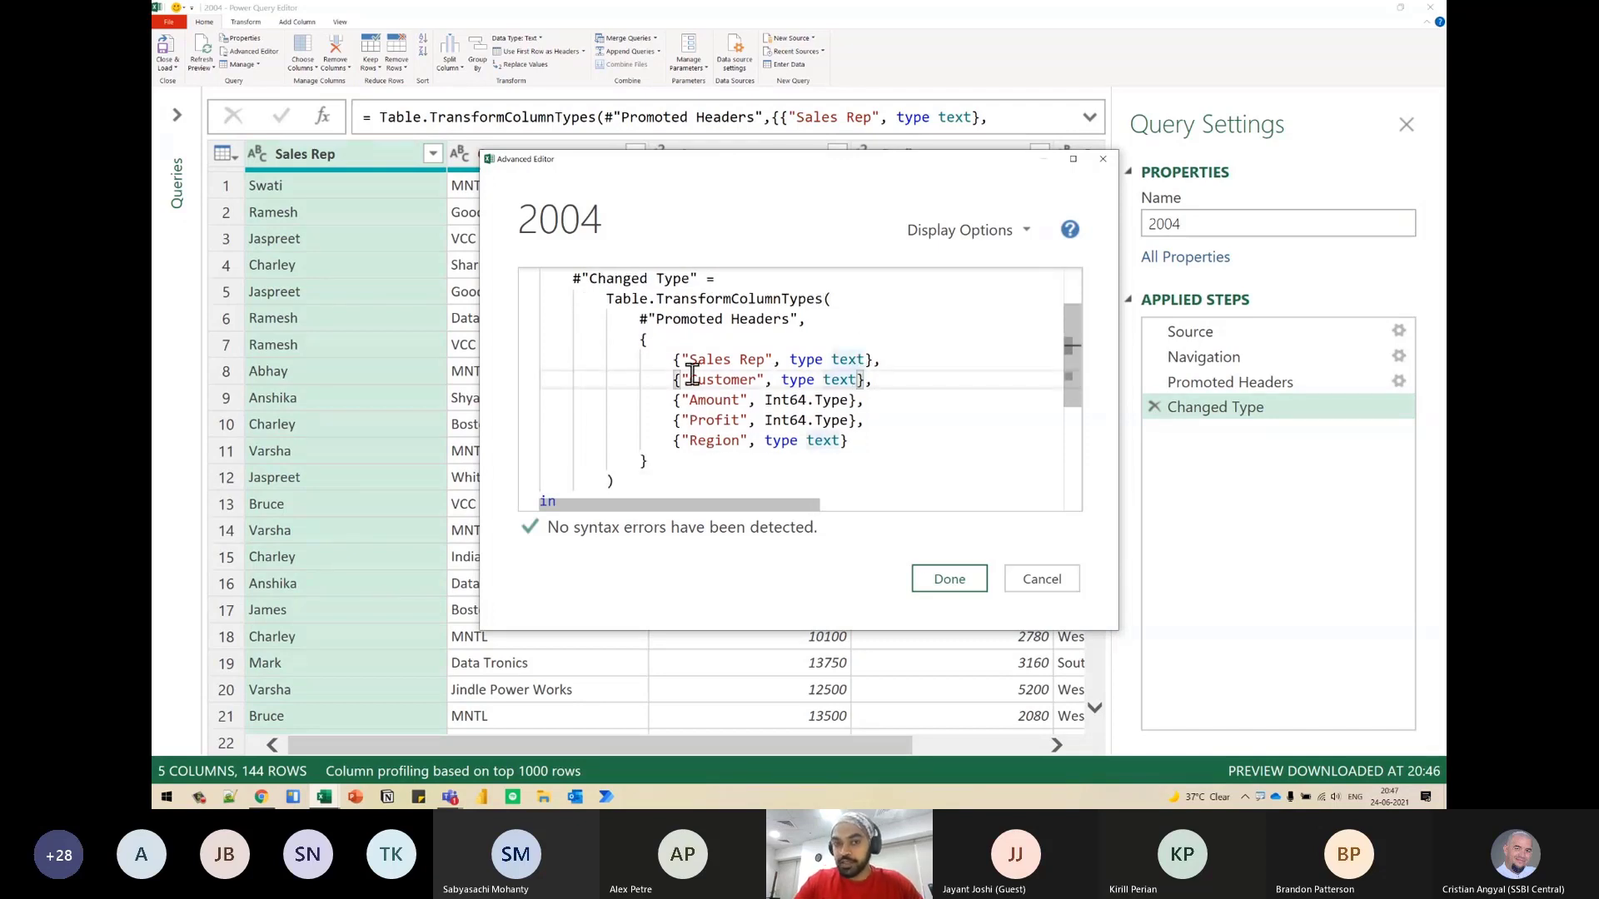
{"action": "left_click", "coordinate": [610, 299]}
{"action": "left_click_drag", "start_coordinate": [617, 300], "coordinate": [814, 293]}
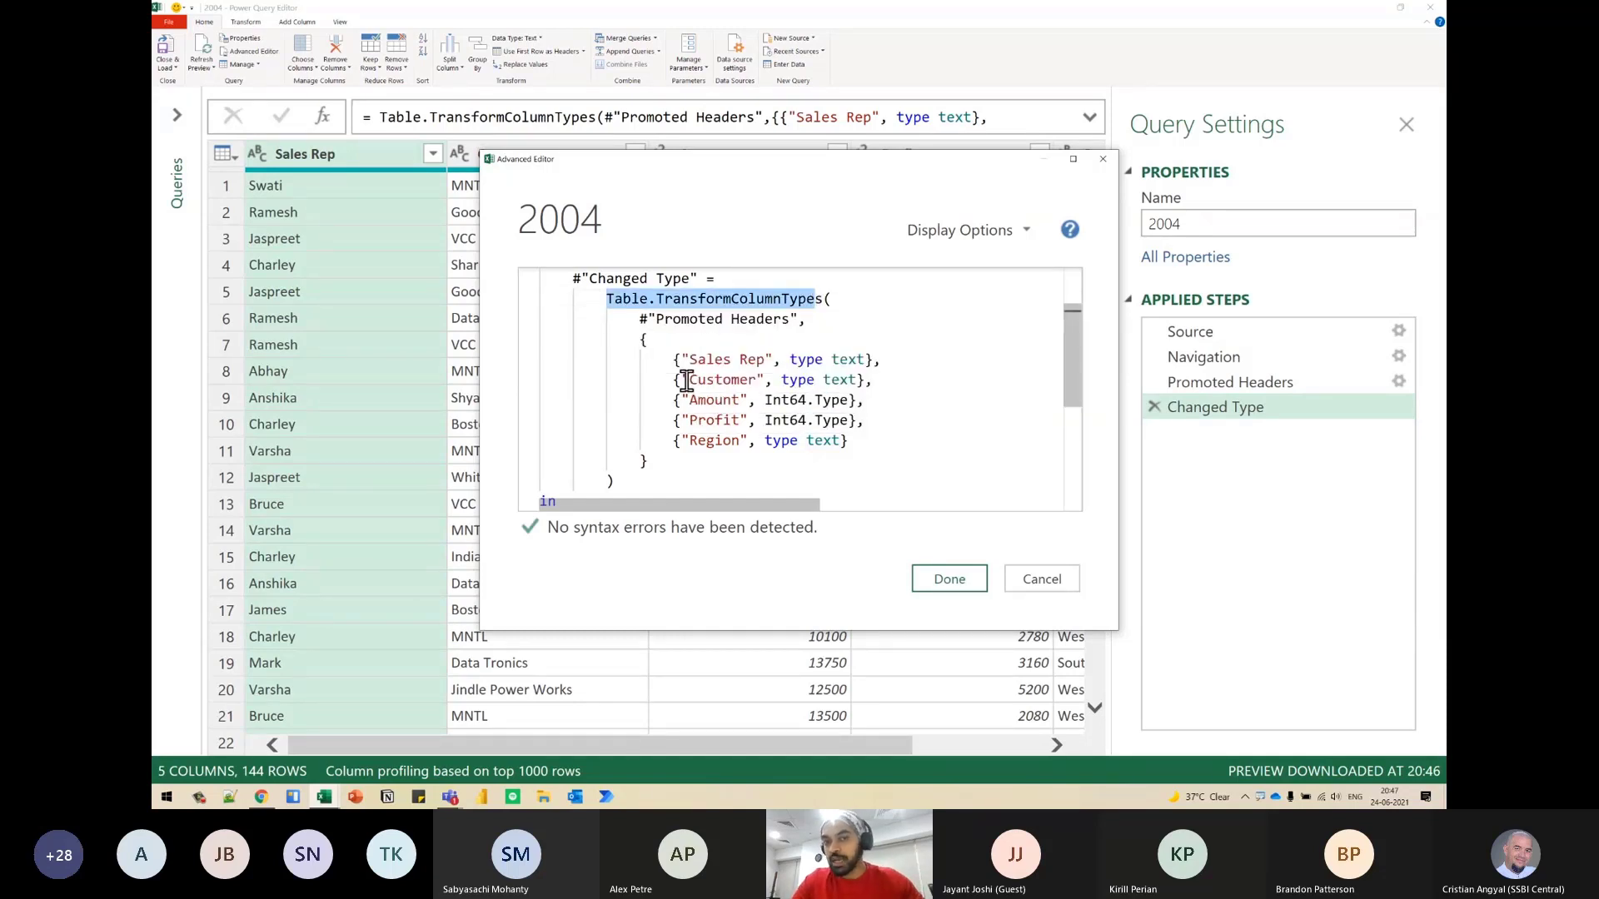
{"action": "left_click", "coordinate": [656, 321]}
{"action": "left_click_drag", "start_coordinate": [655, 321], "coordinate": [791, 320]}
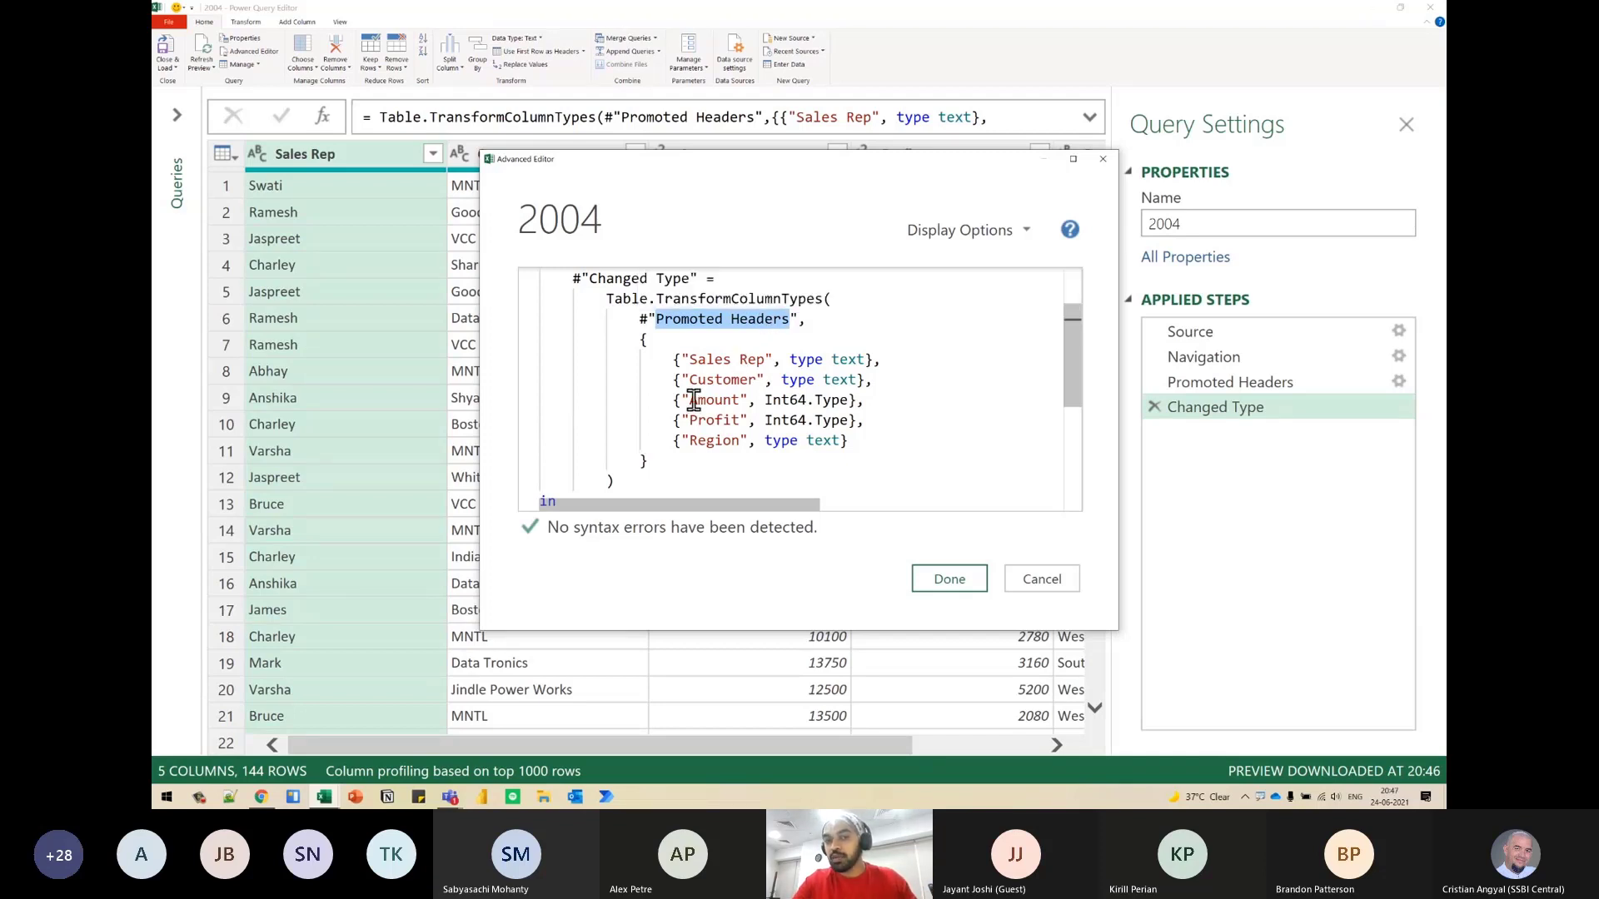
{"action": "mouse_move", "coordinate": [684, 344]}
{"action": "left_mouse_down"}
{"action": "mouse_move", "coordinate": [763, 372]}
{"action": "mouse_move", "coordinate": [876, 369]}
{"action": "mouse_move", "coordinate": [776, 213]}
{"action": "mouse_move", "coordinate": [306, 131]}
{"action": "left_mouse_up"}
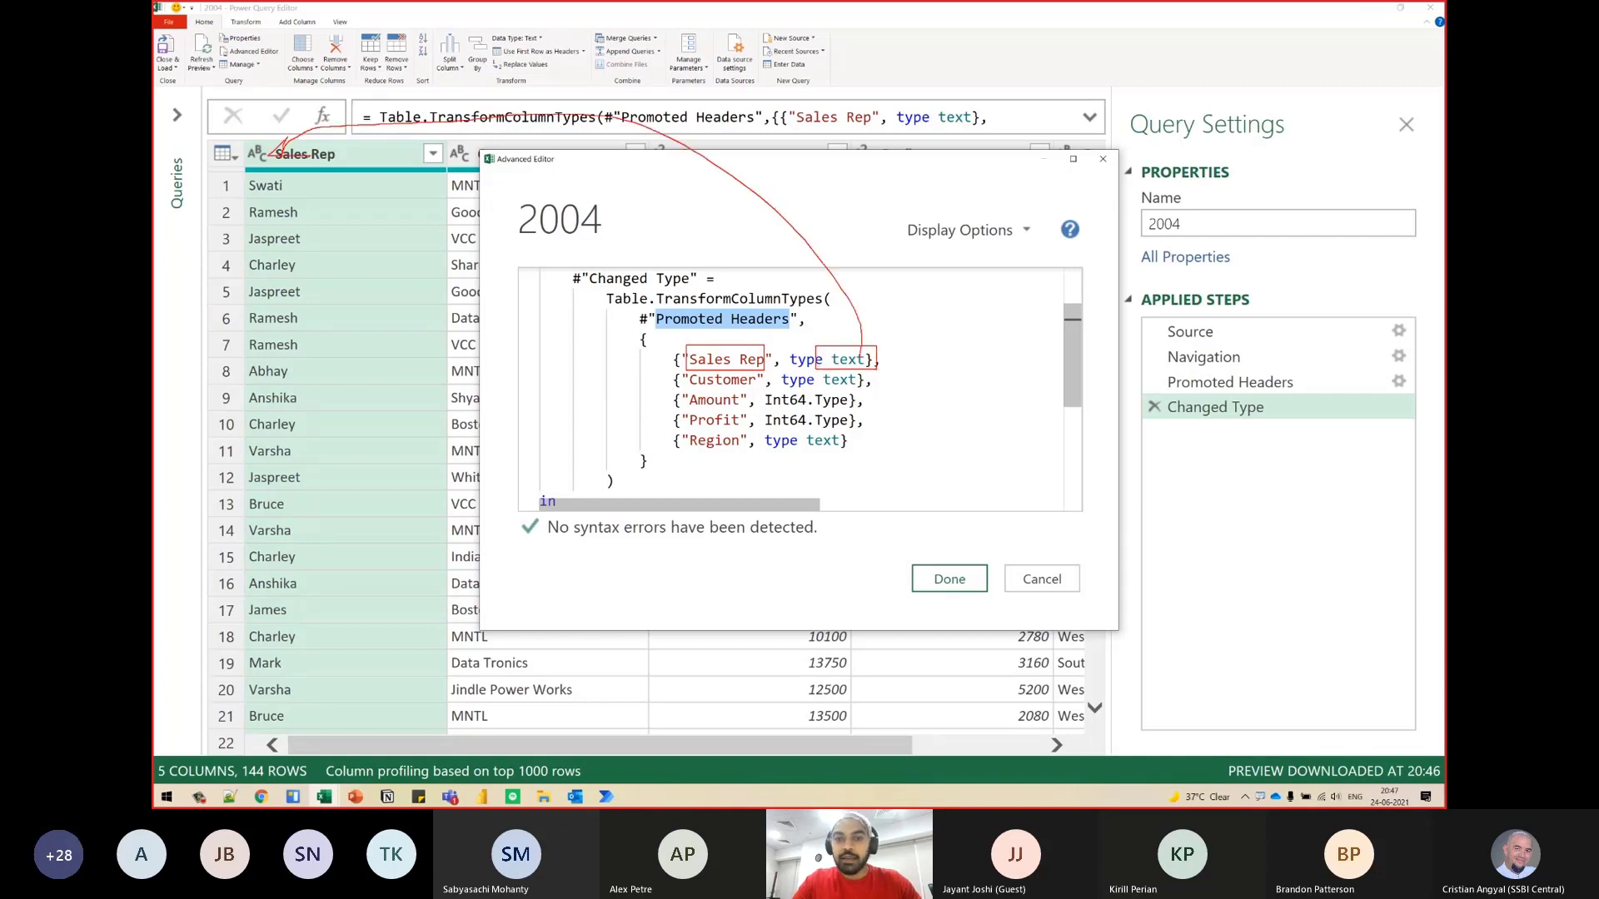
{"action": "mouse_move", "coordinate": [671, 369]}
{"action": "left_mouse_down"}
{"action": "mouse_move", "coordinate": [858, 388]}
{"action": "mouse_move", "coordinate": [495, 110]}
{"action": "left_mouse_up"}
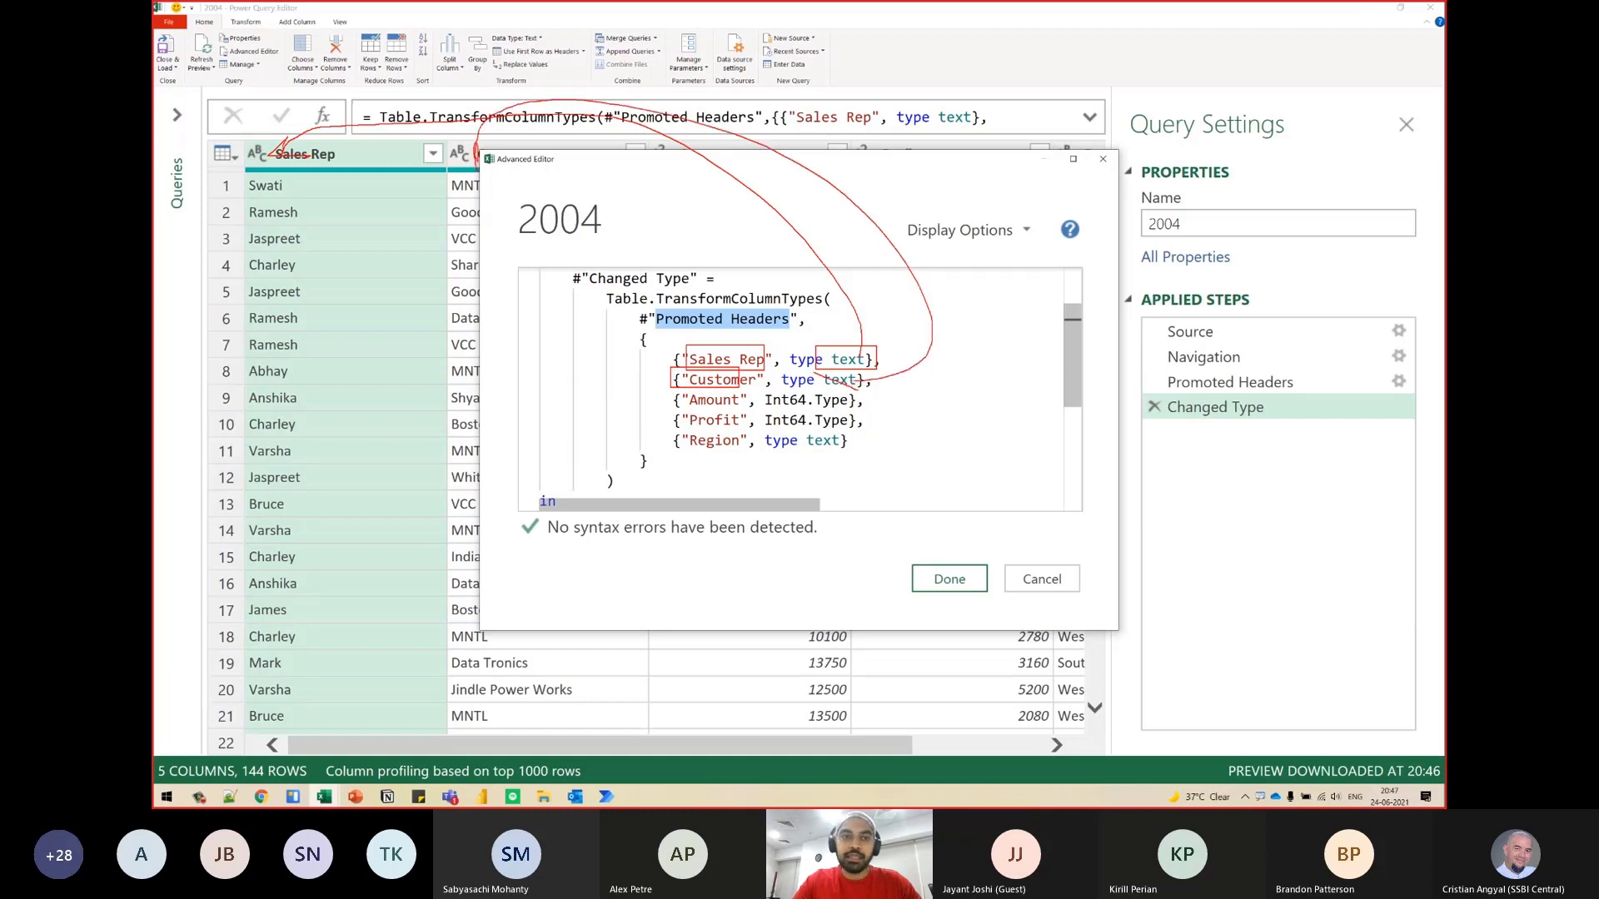
{"action": "key", "text": "Escape"}
- Move the Advanced Editor clear of the column headers and examine the outer list's braces and the "Sales Rep" inner list
{"action": "left_click_drag", "start_coordinate": [778, 165], "coordinate": [746, 206]}
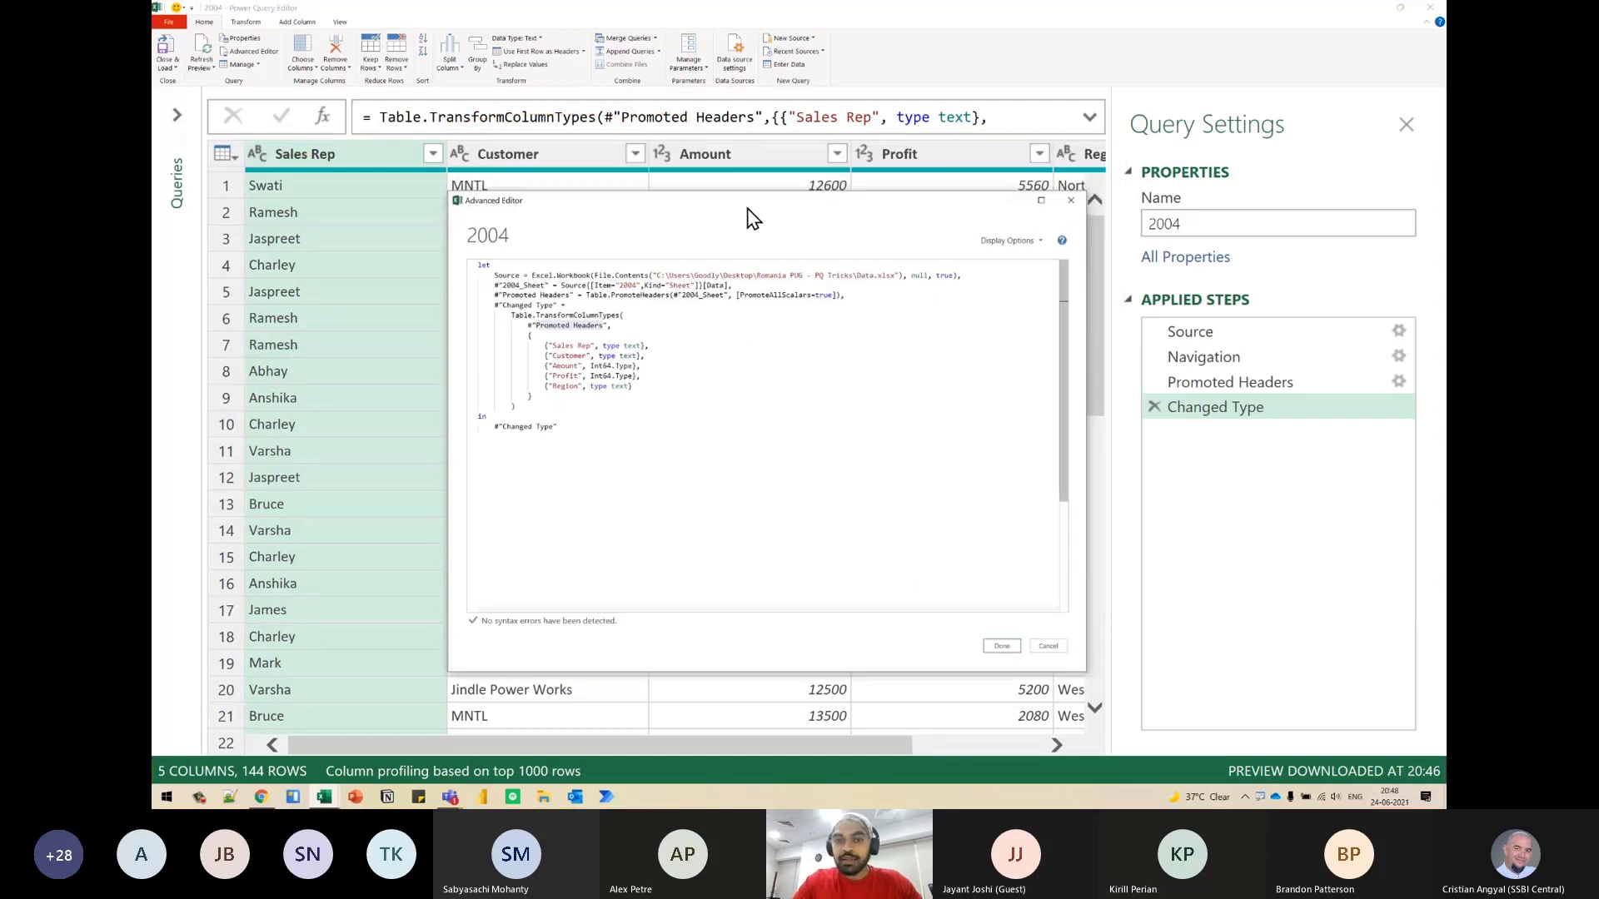
{"action": "left_click", "coordinate": [638, 365]}
{"action": "scroll", "coordinate": [633, 363], "scroll_direction": "up", "scroll_amount": 3}
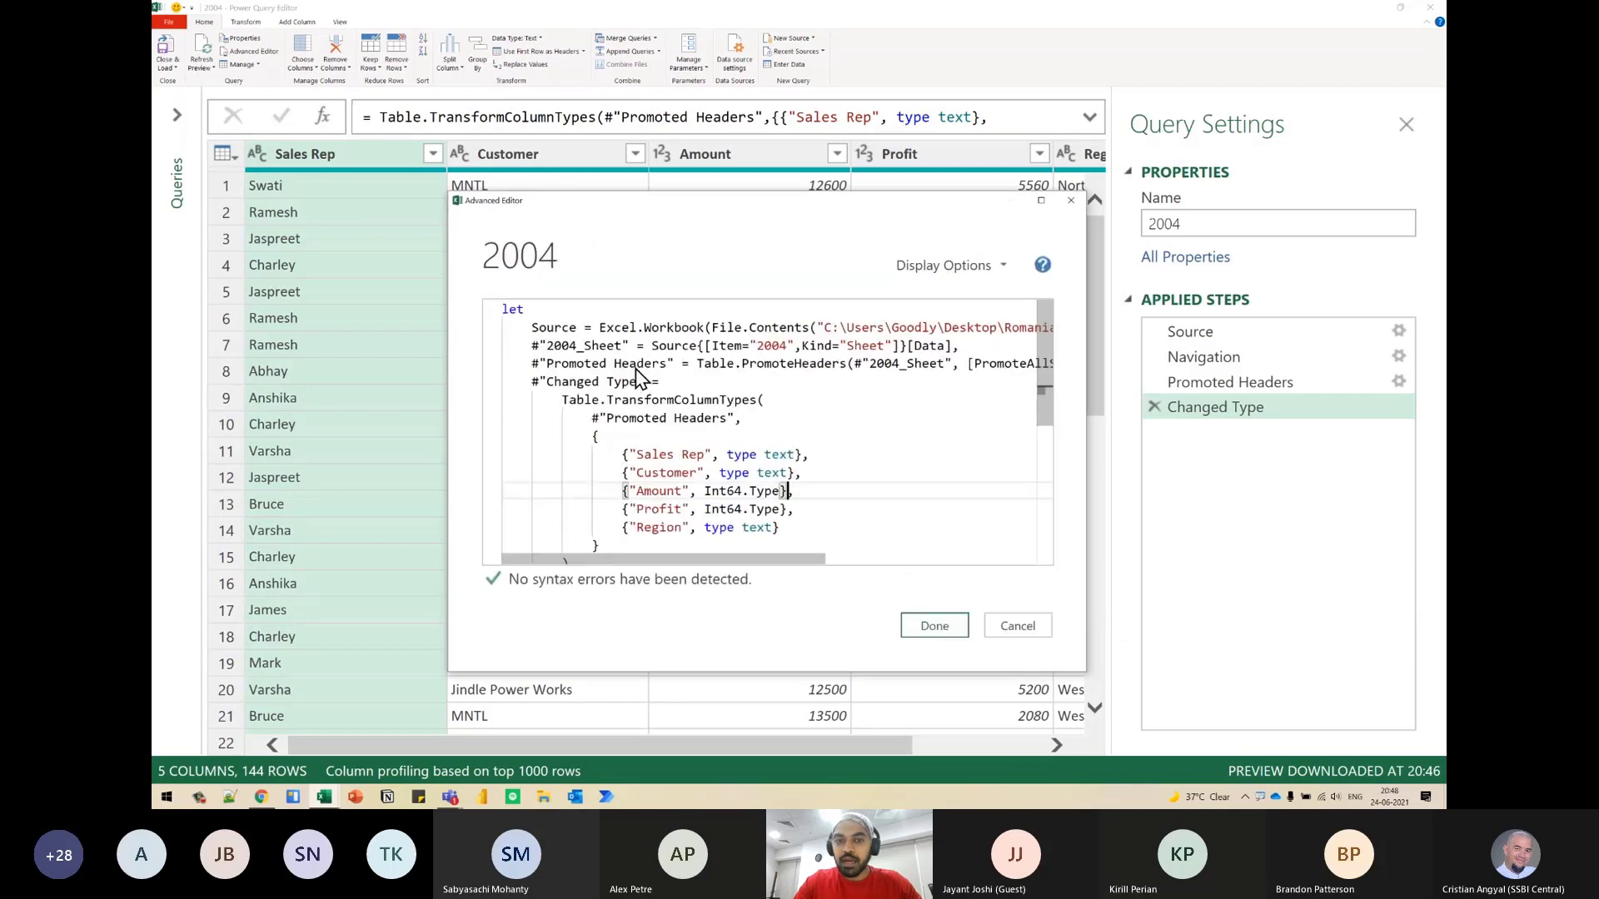
{"action": "scroll", "coordinate": [635, 367], "scroll_direction": "down", "scroll_amount": 1}
{"action": "scroll", "coordinate": [721, 457], "scroll_direction": "down", "scroll_amount": 1}
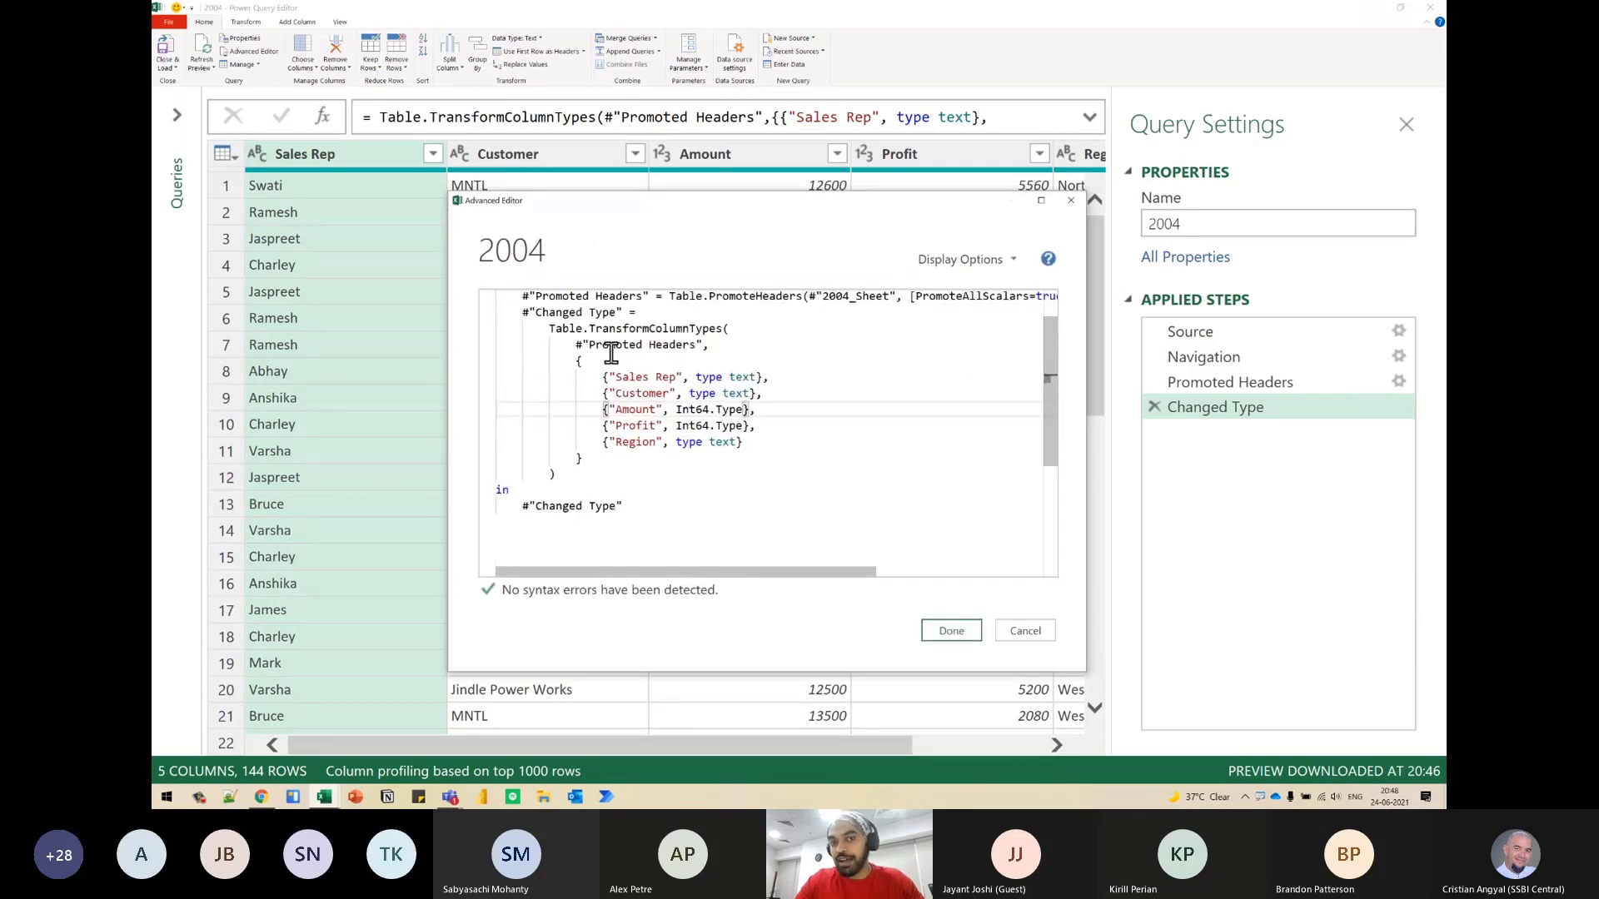
{"action": "left_click", "coordinate": [576, 363]}
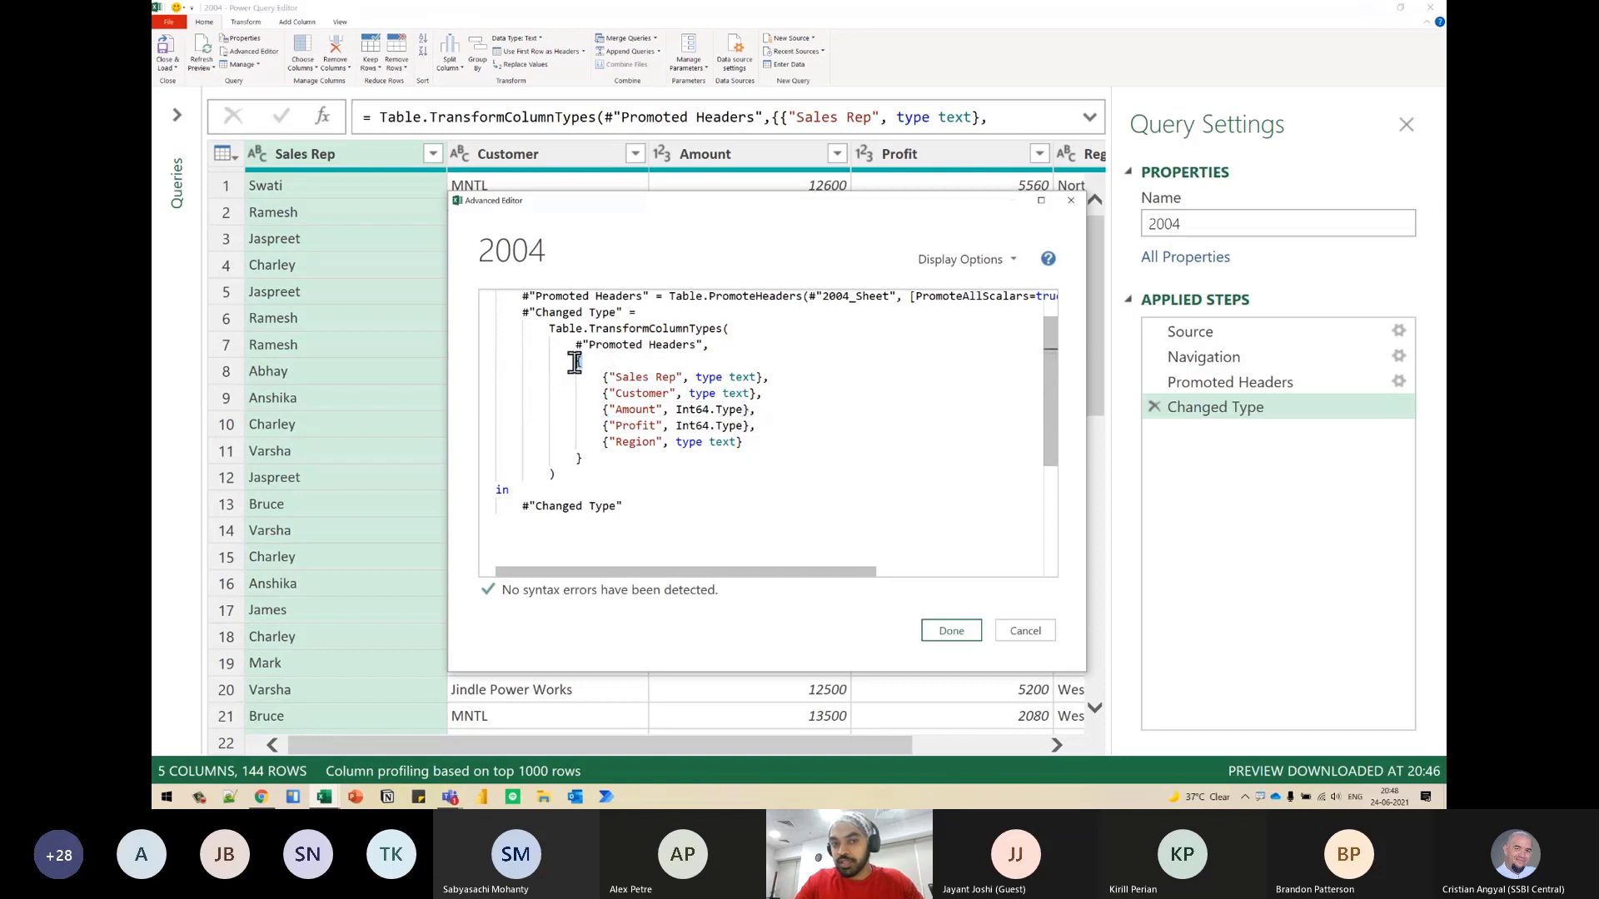
{"action": "left_click", "coordinate": [579, 460]}
{"action": "left_click_drag", "start_coordinate": [610, 377], "coordinate": [682, 376]}
{"action": "left_click", "coordinate": [757, 379]}
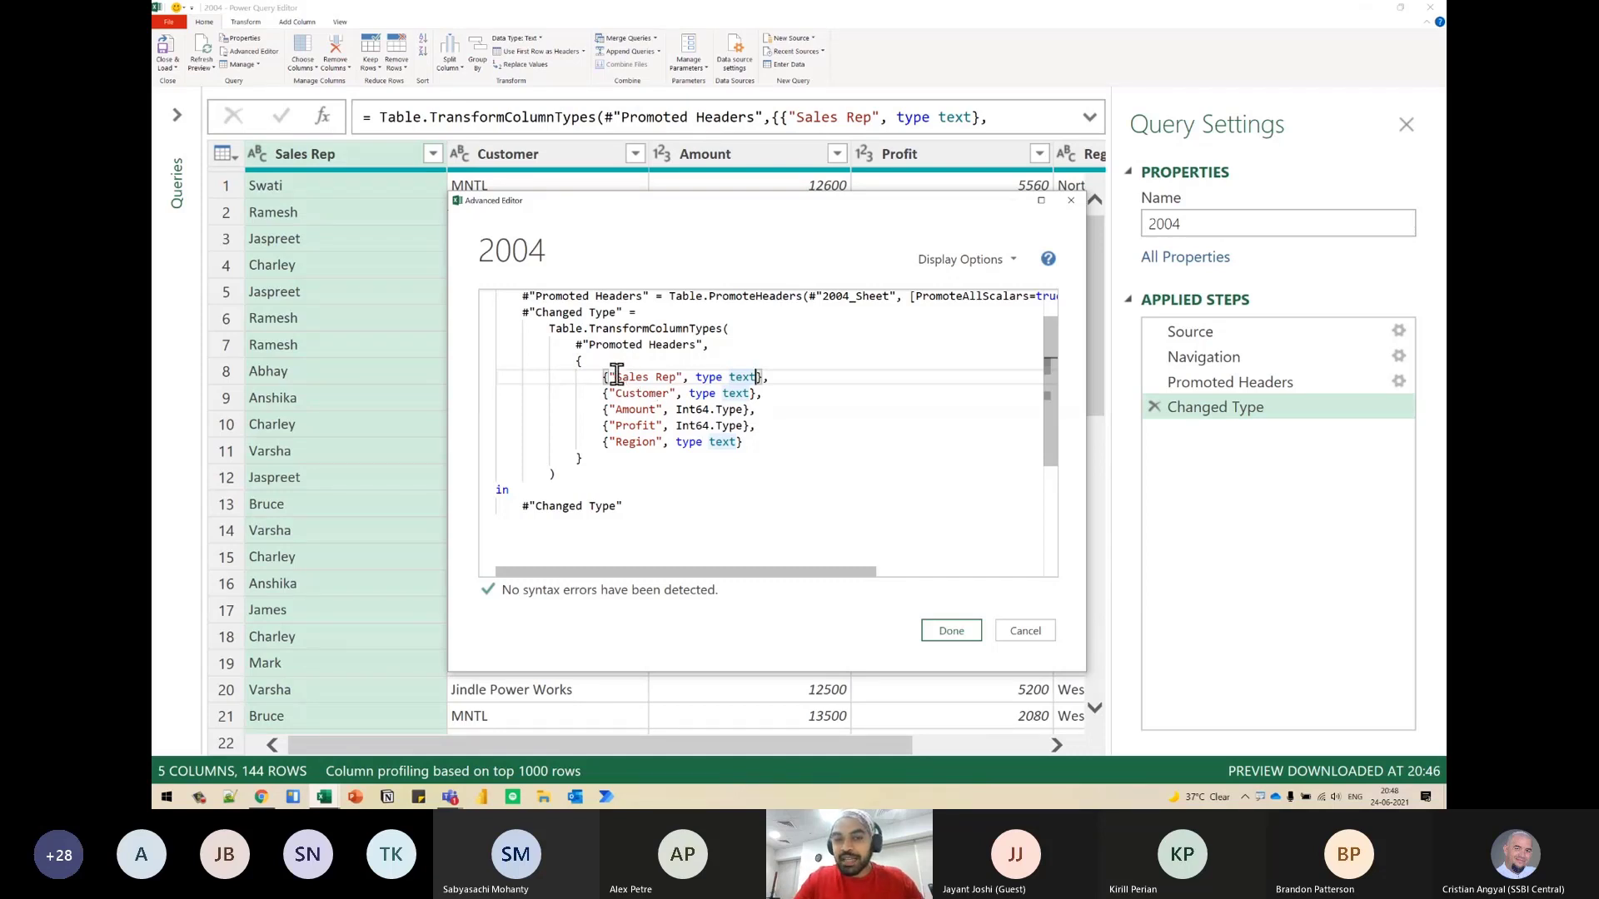
- Review the column name and type items in the "Sales Rep" and "Customer" lists and apply the reformatted M code
{"action": "left_click_drag", "start_coordinate": [608, 376], "coordinate": [734, 379]}
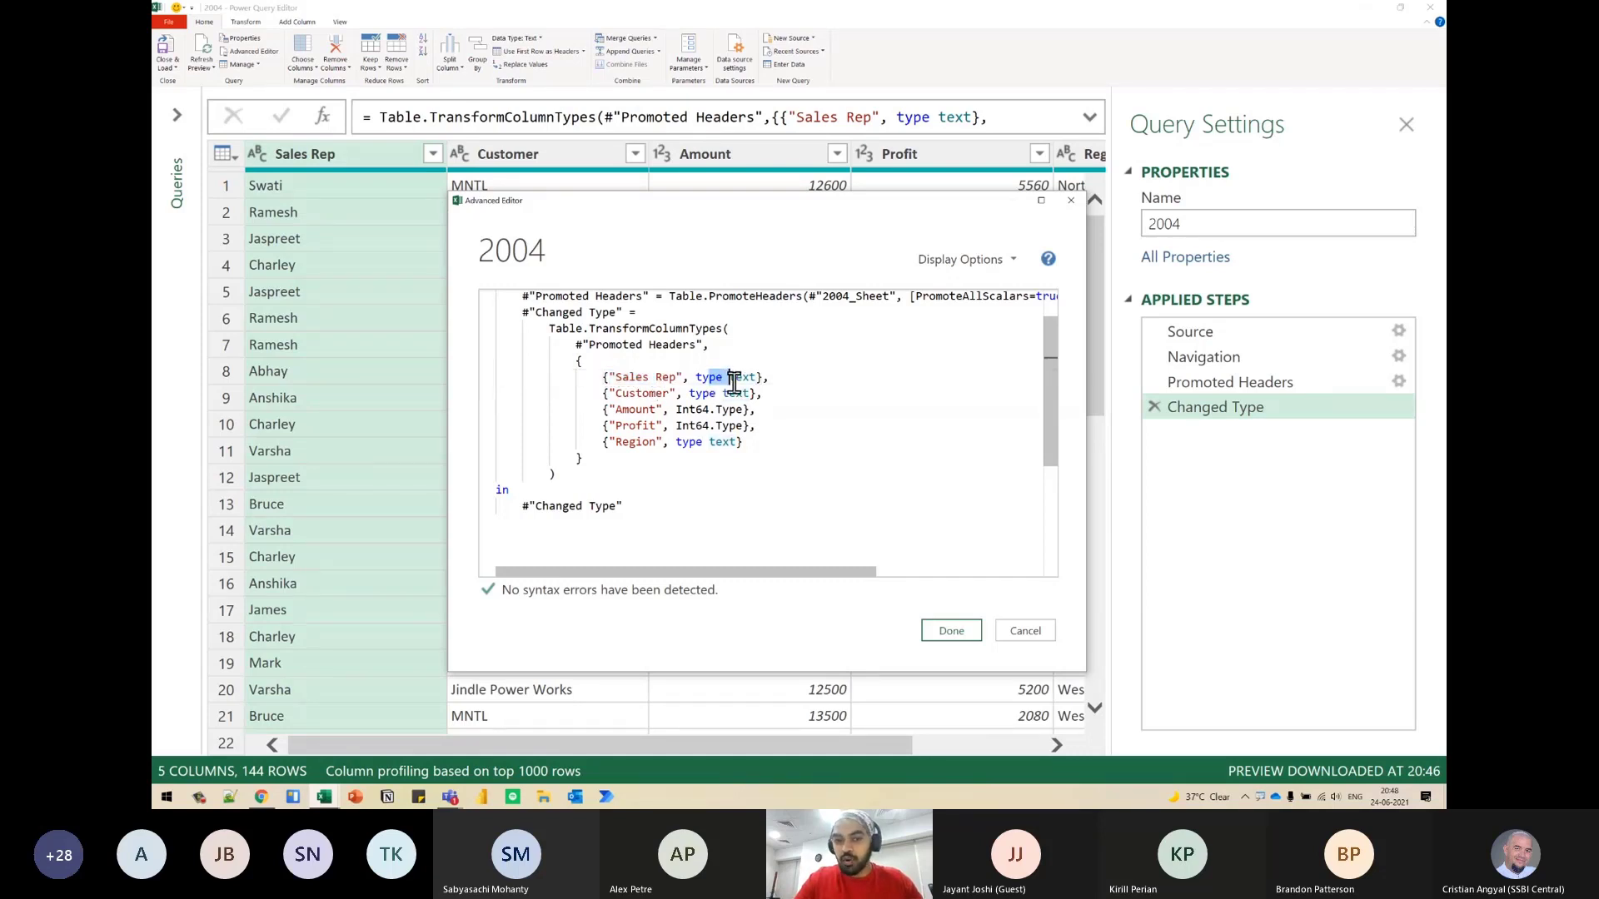
{"action": "left_click_drag", "start_coordinate": [630, 395], "coordinate": [747, 395]}
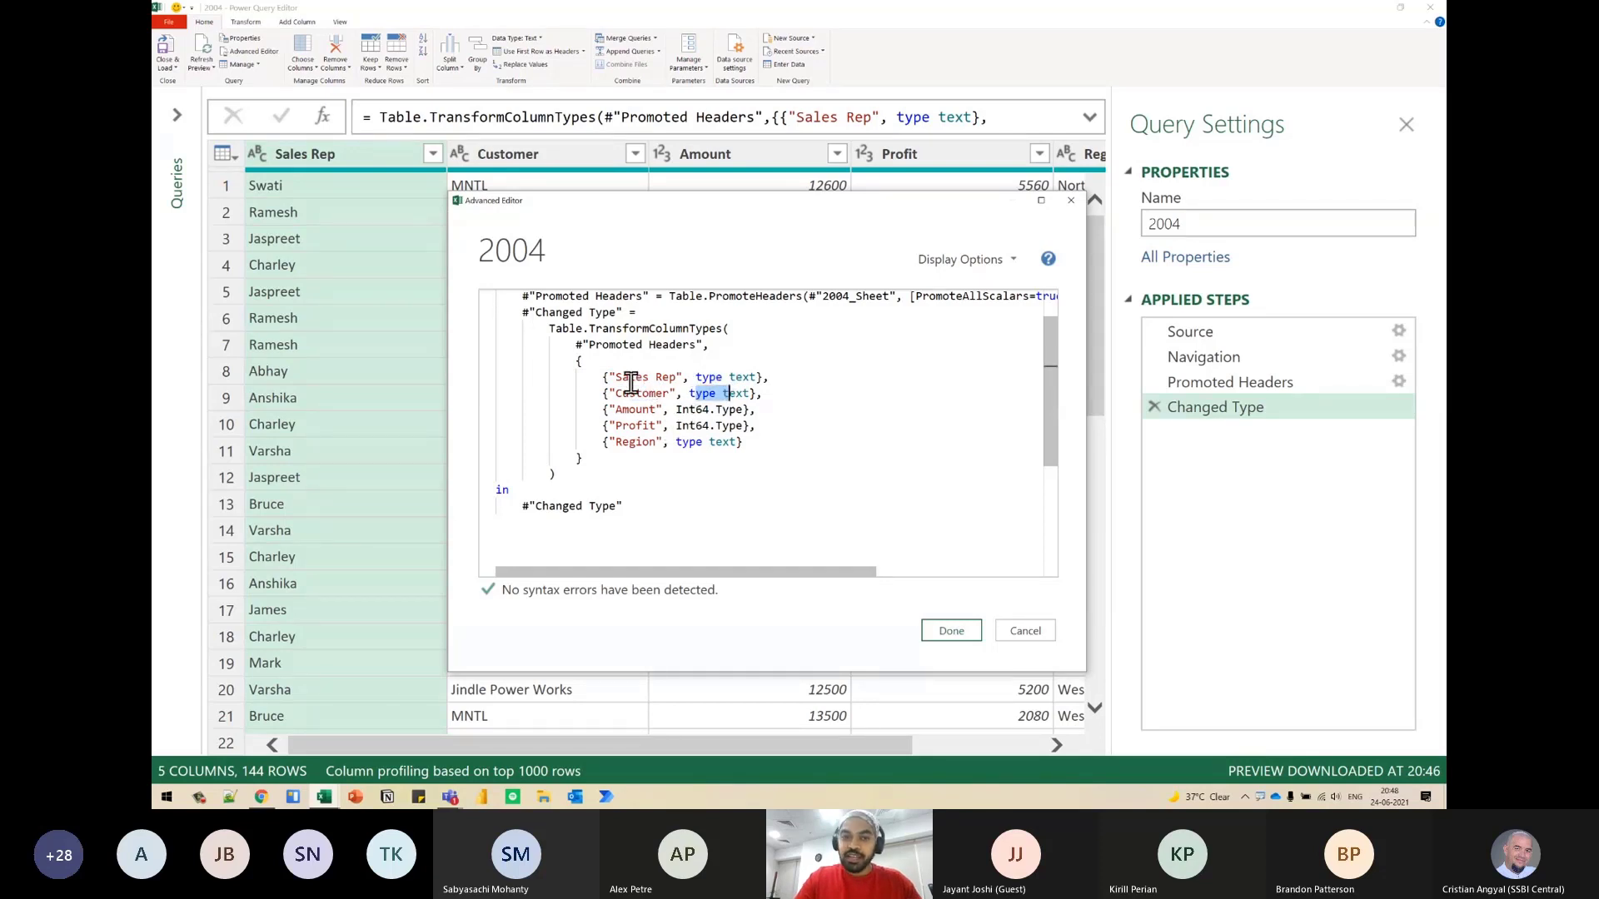
{"action": "left_click_drag", "start_coordinate": [614, 377], "coordinate": [667, 379]}
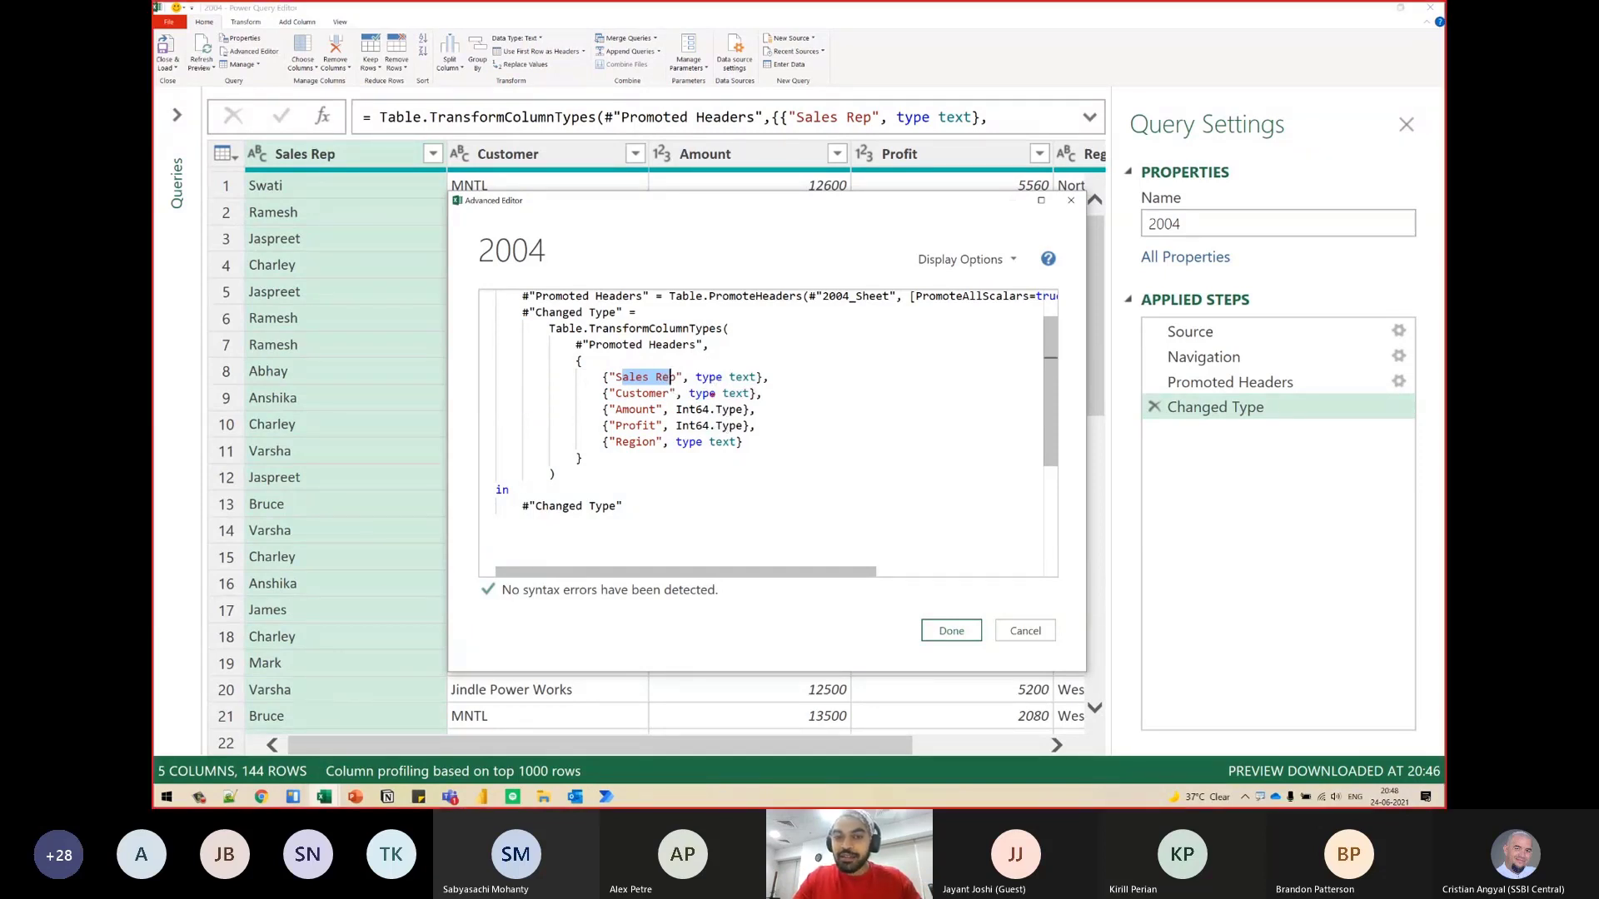
{"action": "left_click_drag", "start_coordinate": [686, 364], "coordinate": [774, 386]}
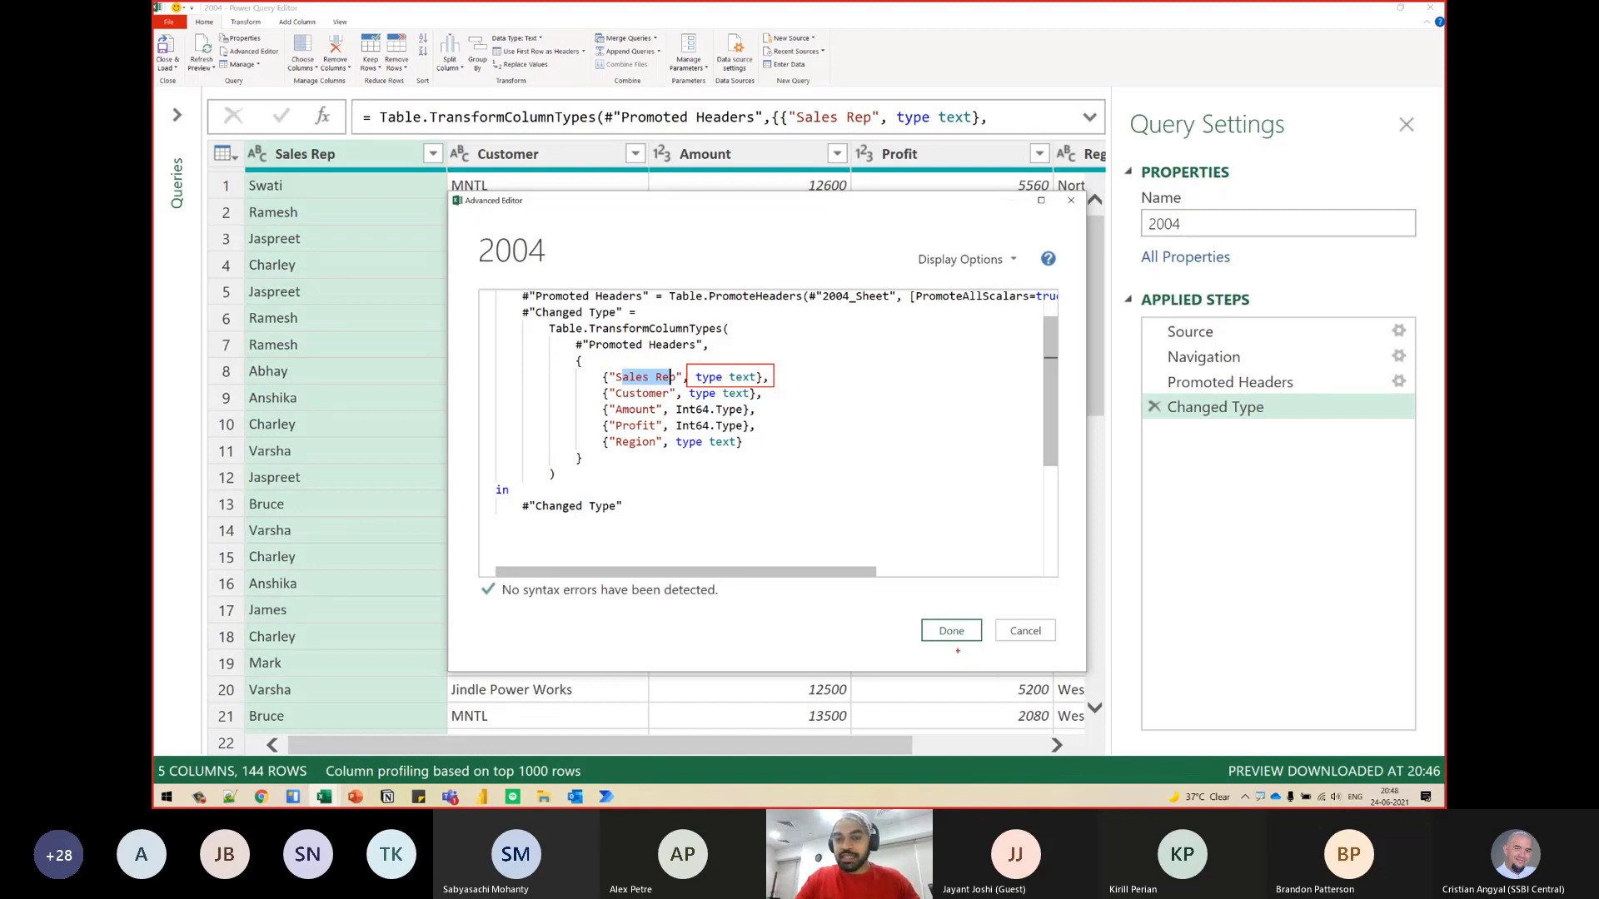
{"action": "left_click", "coordinate": [954, 630]}
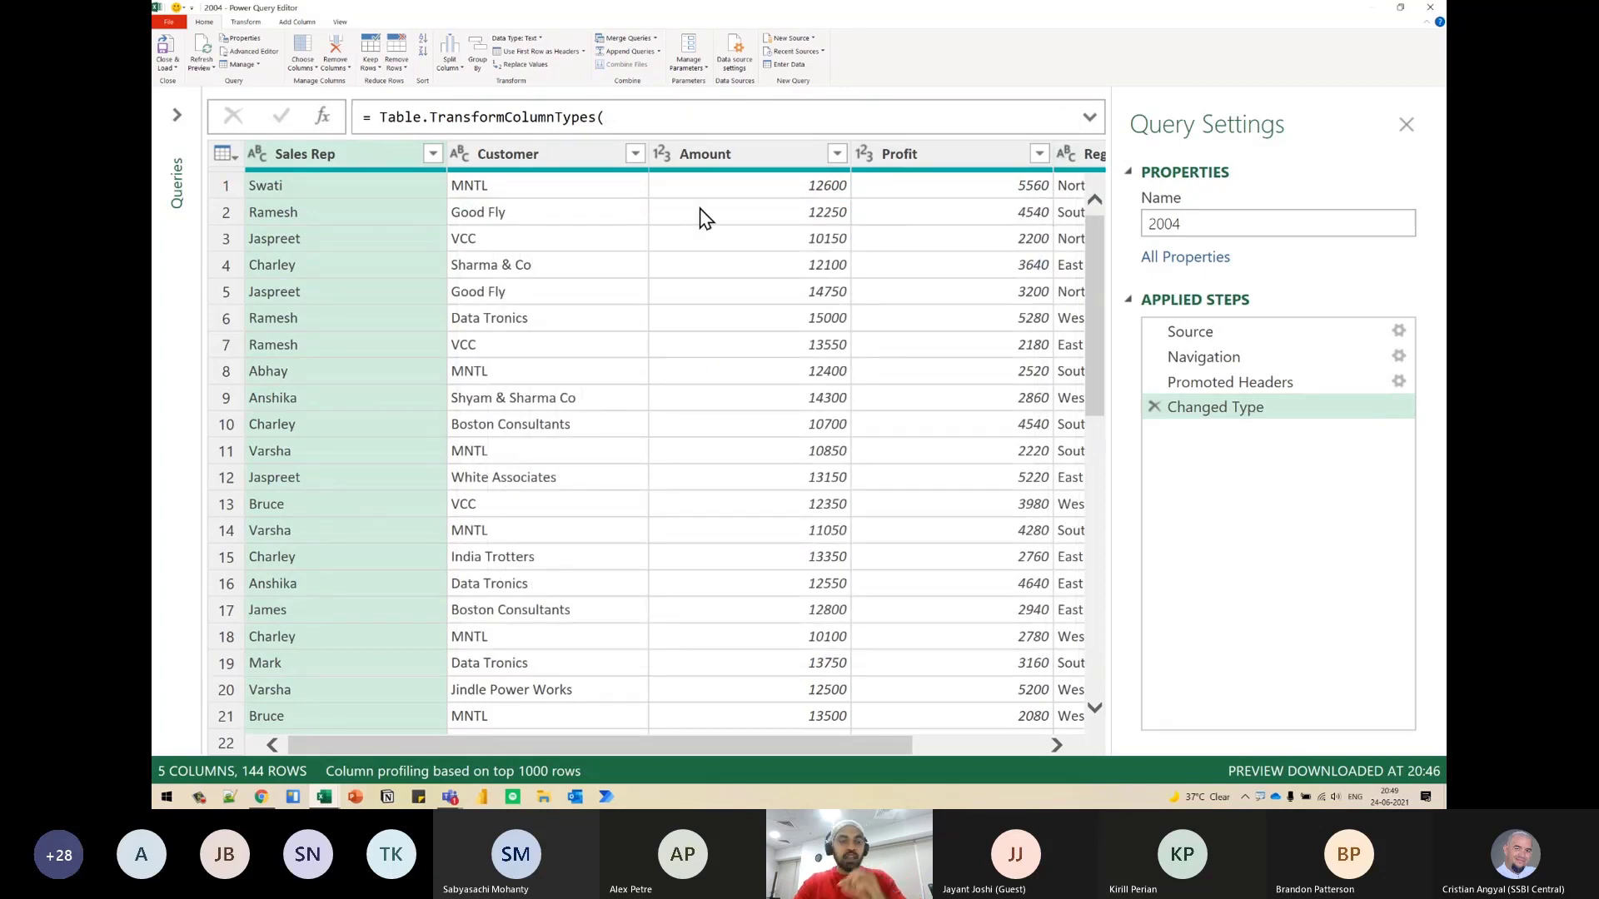
- Duplicate the 2004 query and rename the copy as DynamicDataType
{"action": "left_click", "coordinate": [176, 125]}
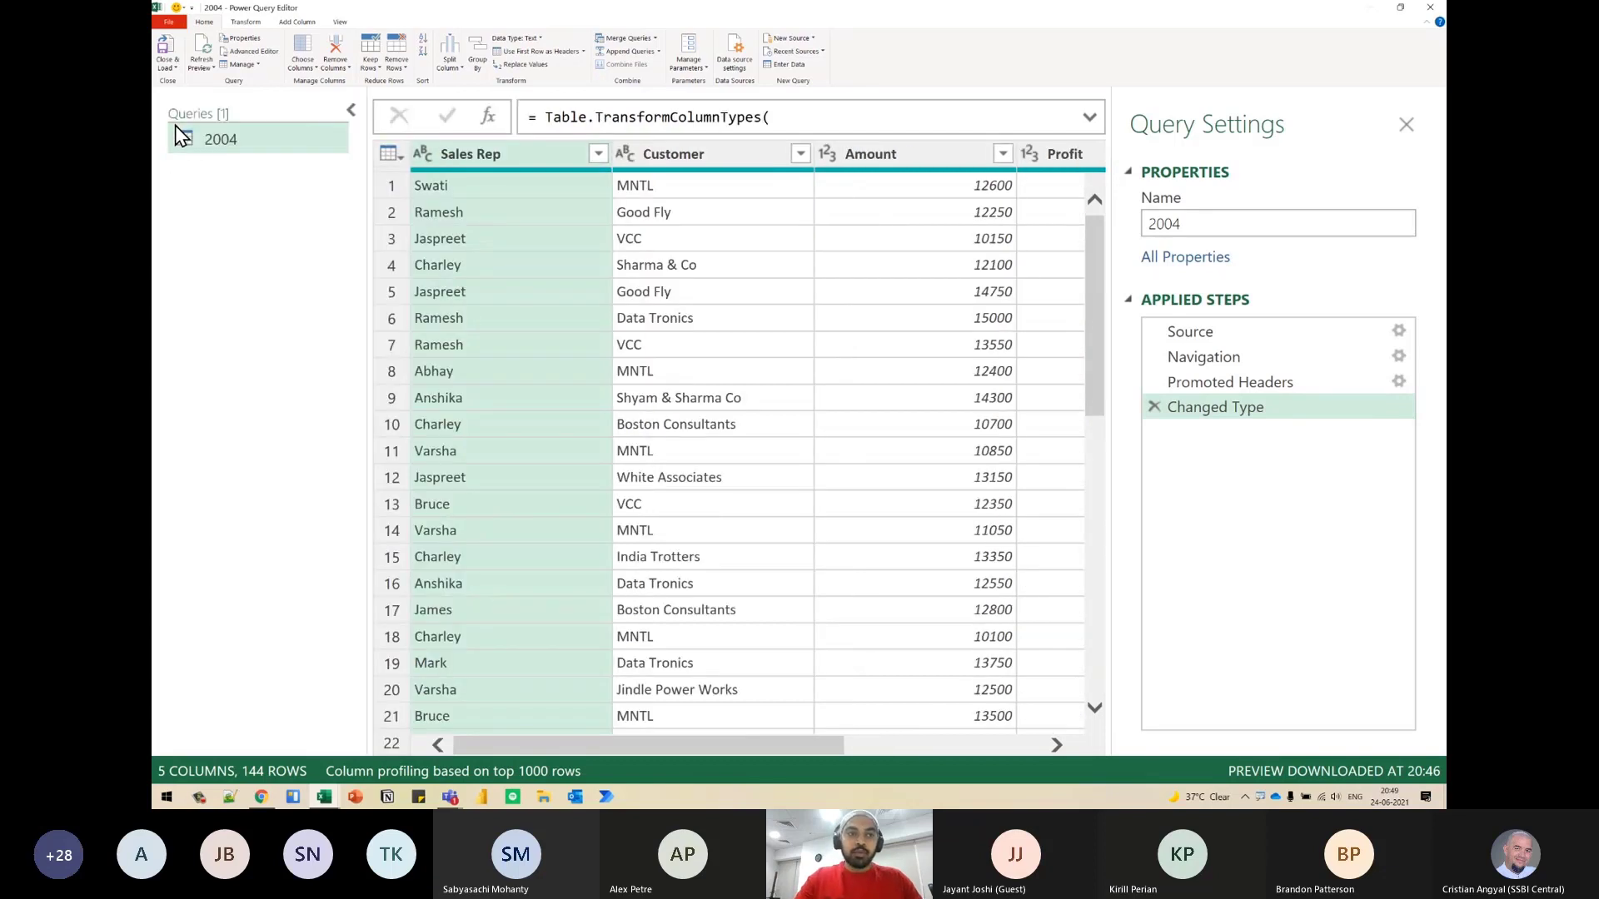
{"action": "right_click", "coordinate": [206, 137]}
{"action": "left_click", "coordinate": [218, 177]}
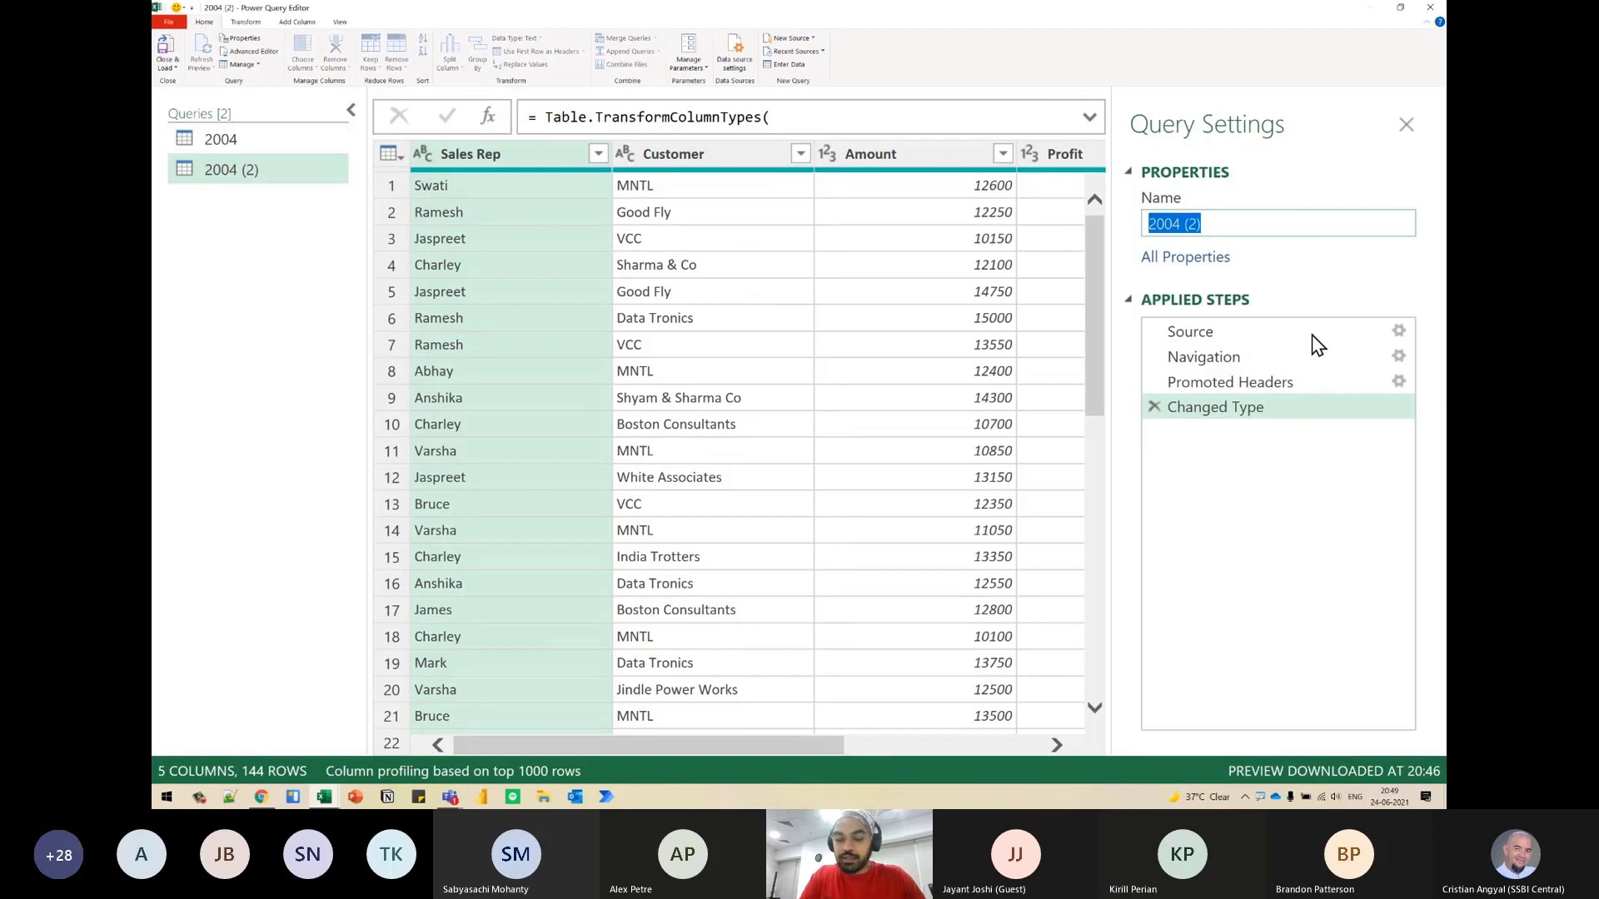
{"action": "type", "text": "Dy"}
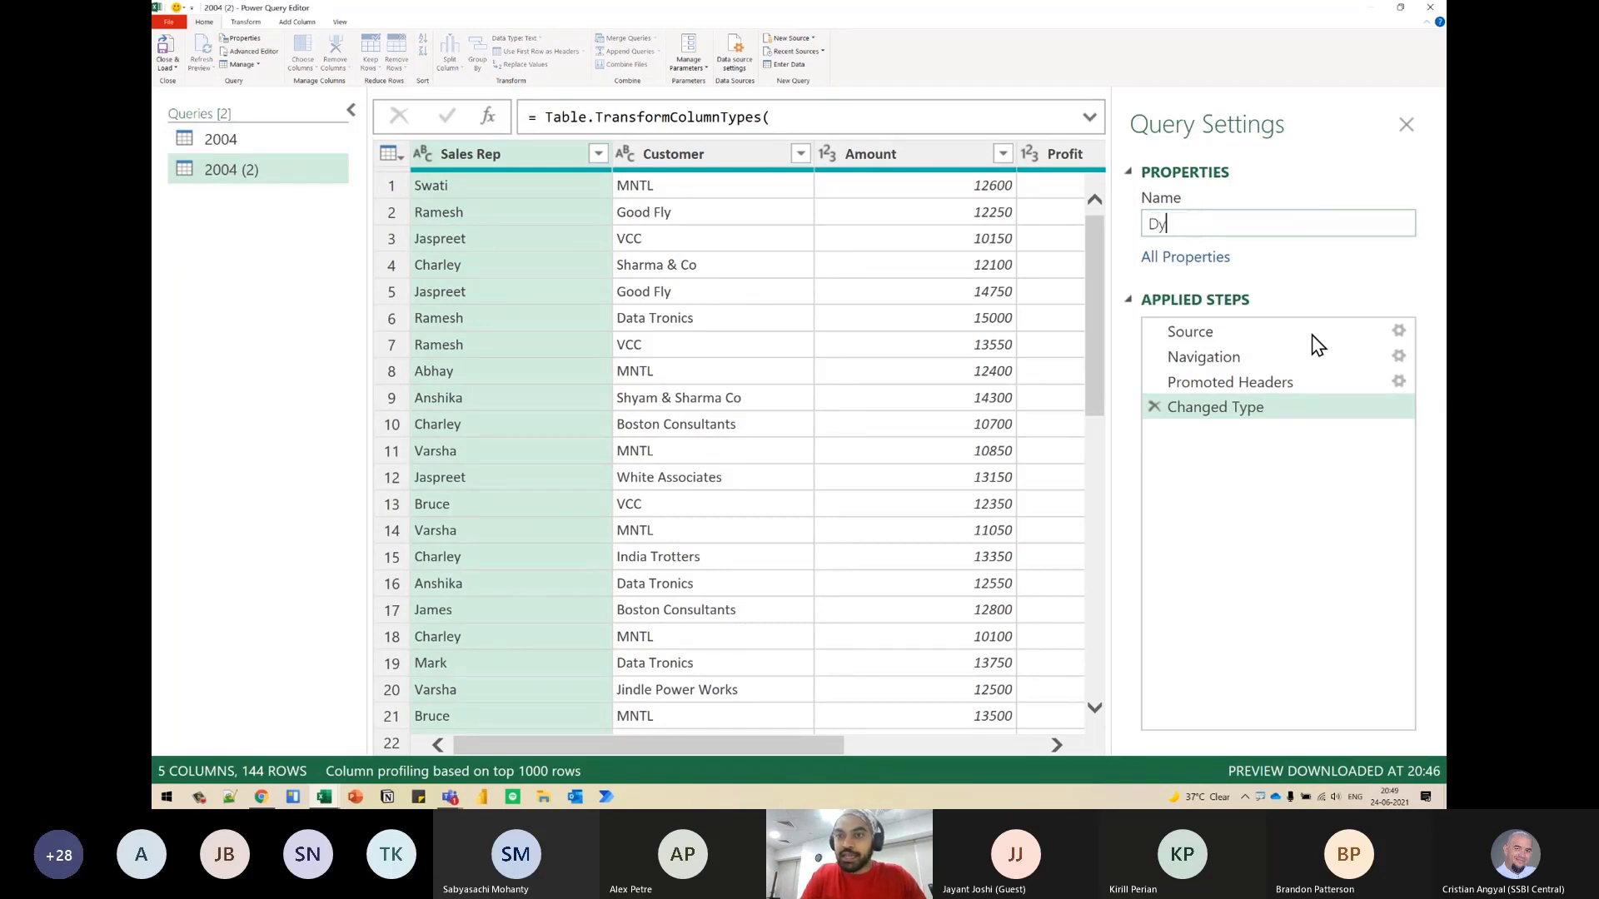
{"action": "type", "text": "namicDataType"}
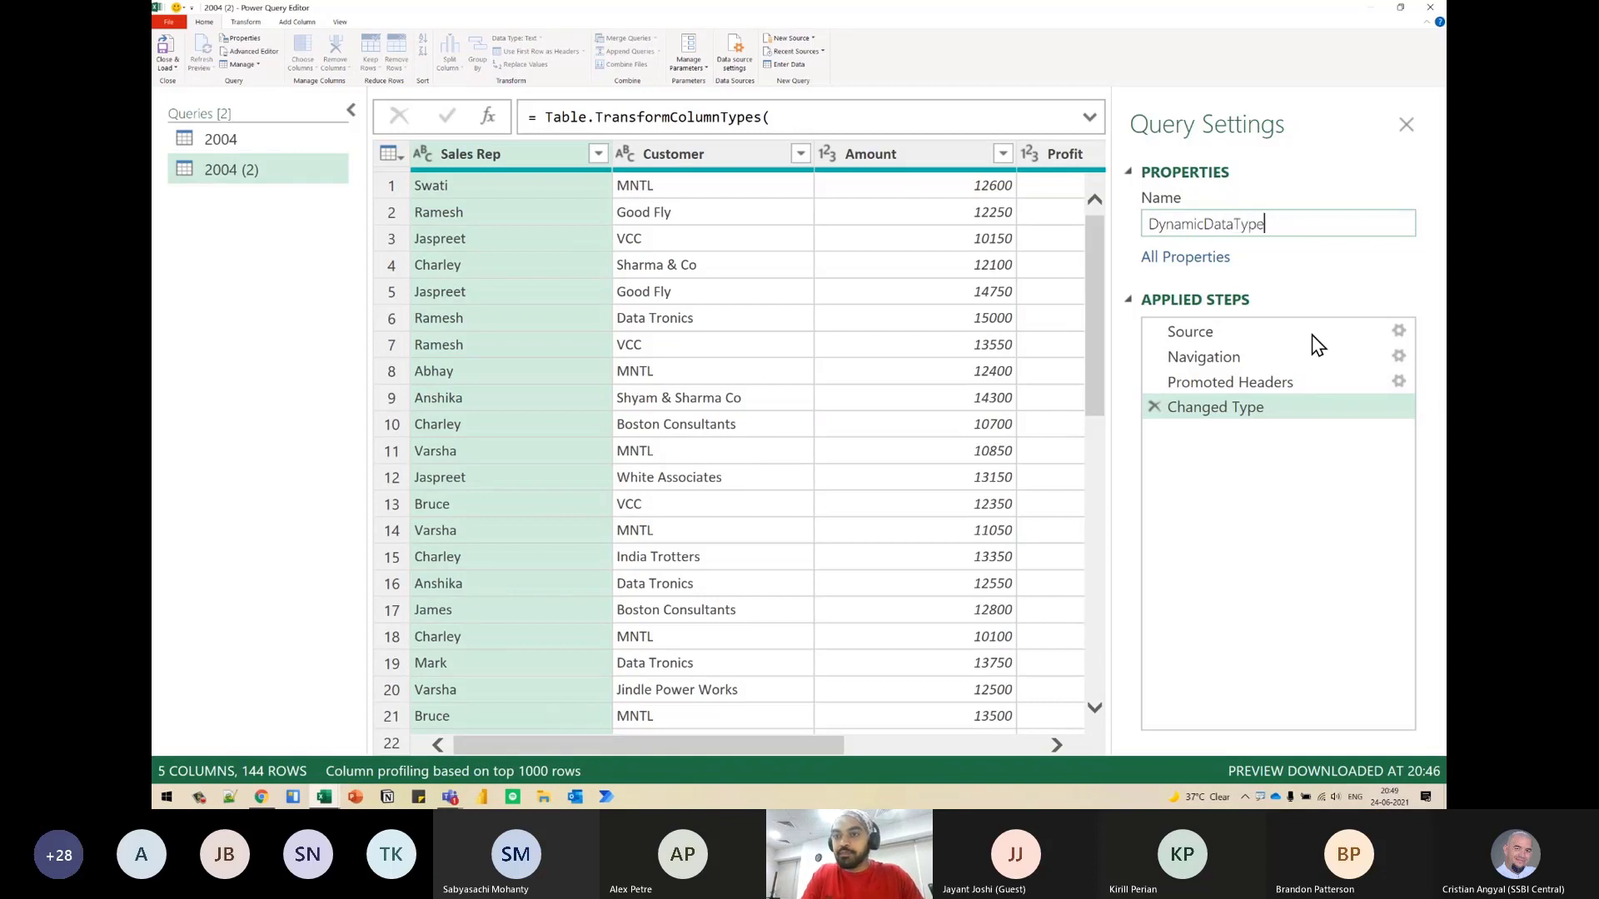
{"action": "key", "text": "Return"}
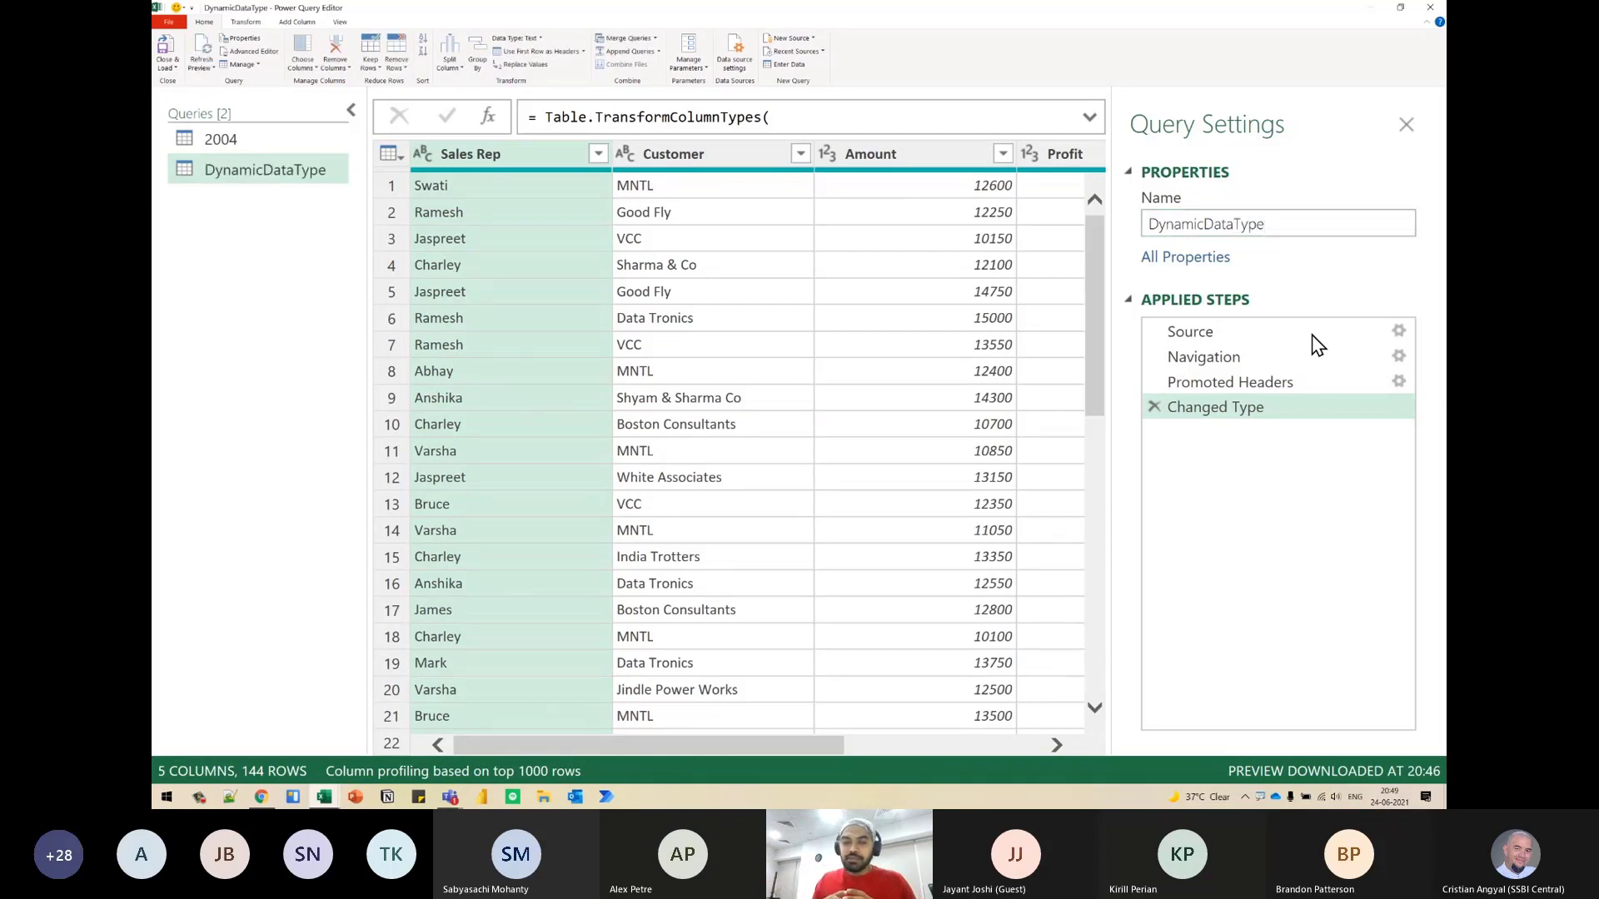
- Examine the 2004 query's Changed Type formula, relating the Sales Rep and Amount values to their text and Int64.Type data types
{"action": "left_click", "coordinate": [208, 140]}
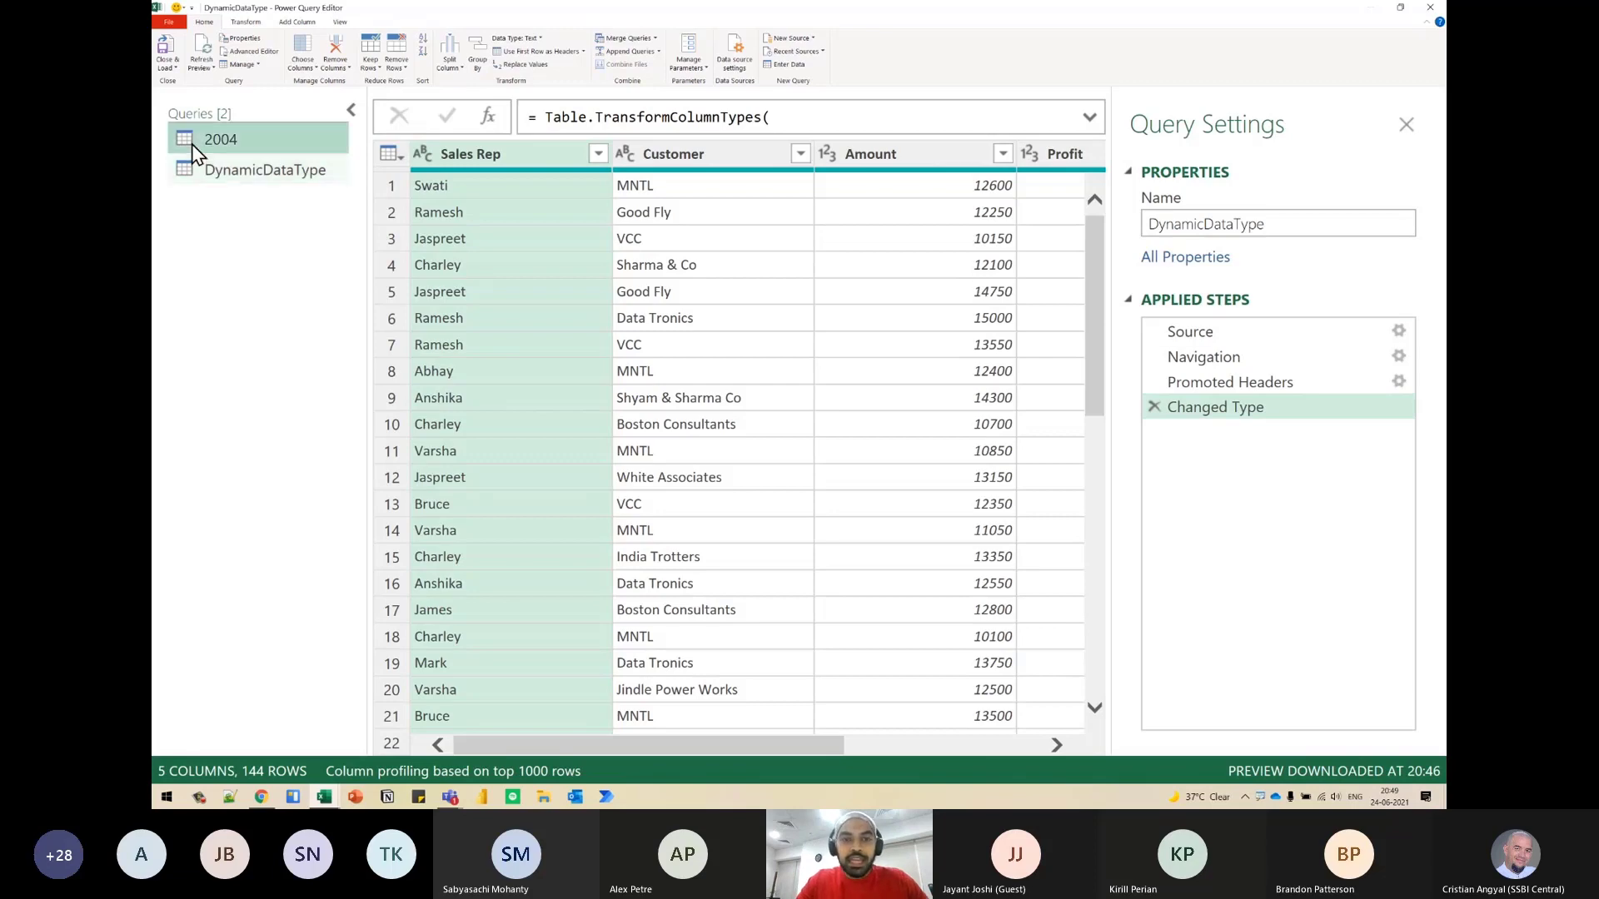
{"action": "left_click", "coordinate": [1089, 118]}
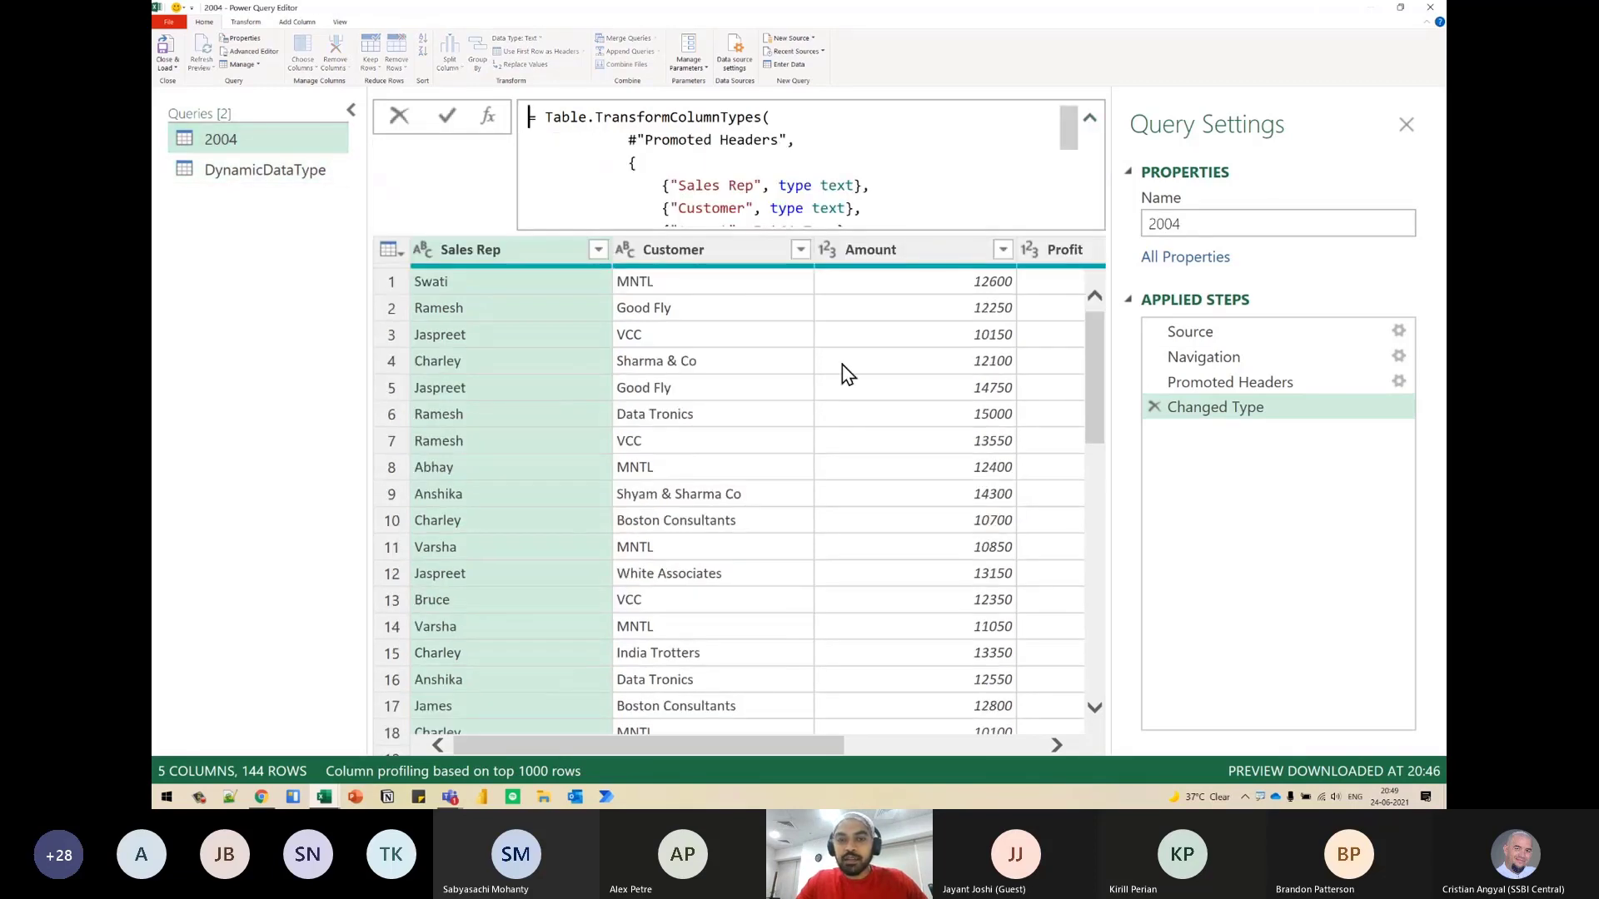
{"action": "left_click_drag", "start_coordinate": [1068, 142], "coordinate": [1069, 159]}
{"action": "left_click_drag", "start_coordinate": [687, 137], "coordinate": [722, 135]}
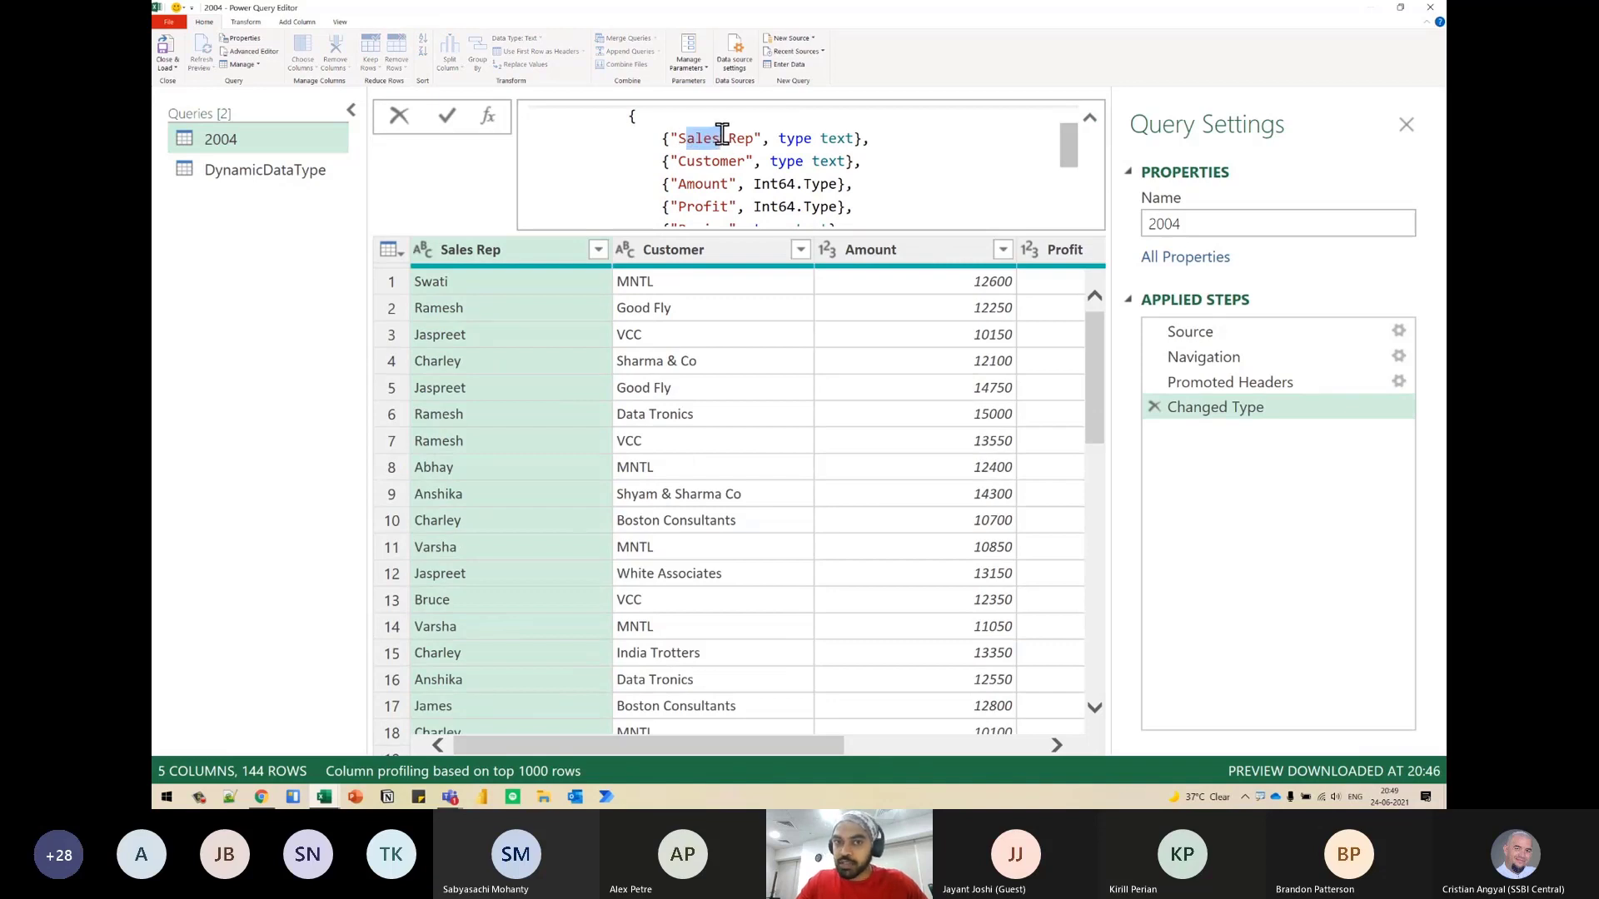
{"action": "left_click", "coordinate": [686, 160]}
{"action": "left_click_drag", "start_coordinate": [702, 158], "coordinate": [728, 138]}
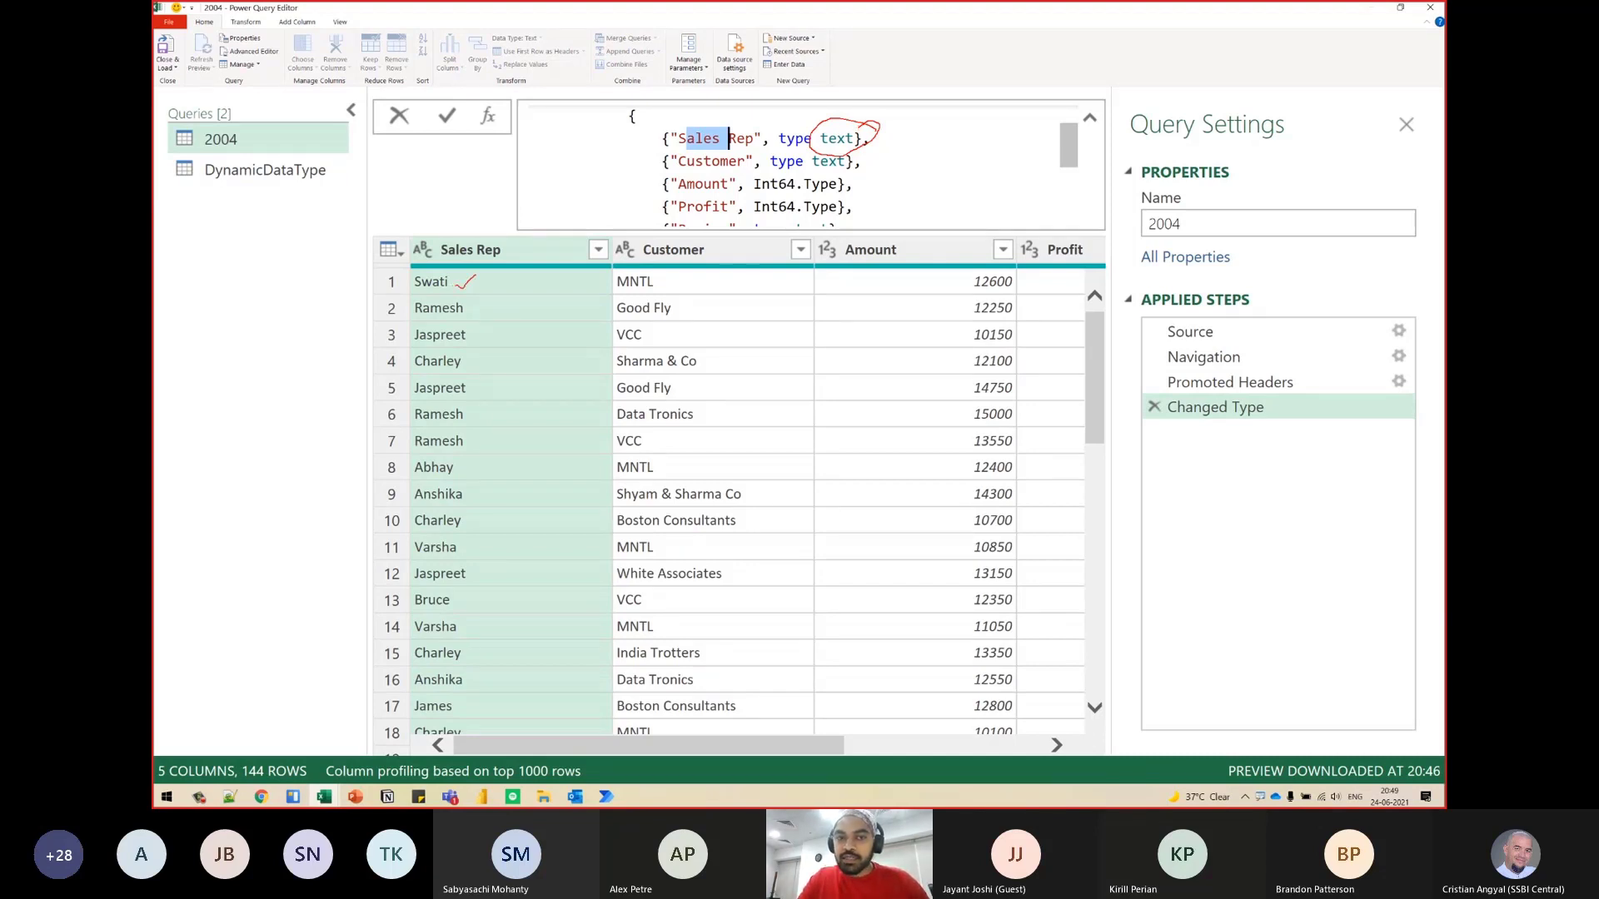
{"action": "left_click_drag", "start_coordinate": [857, 125], "coordinate": [894, 123]}
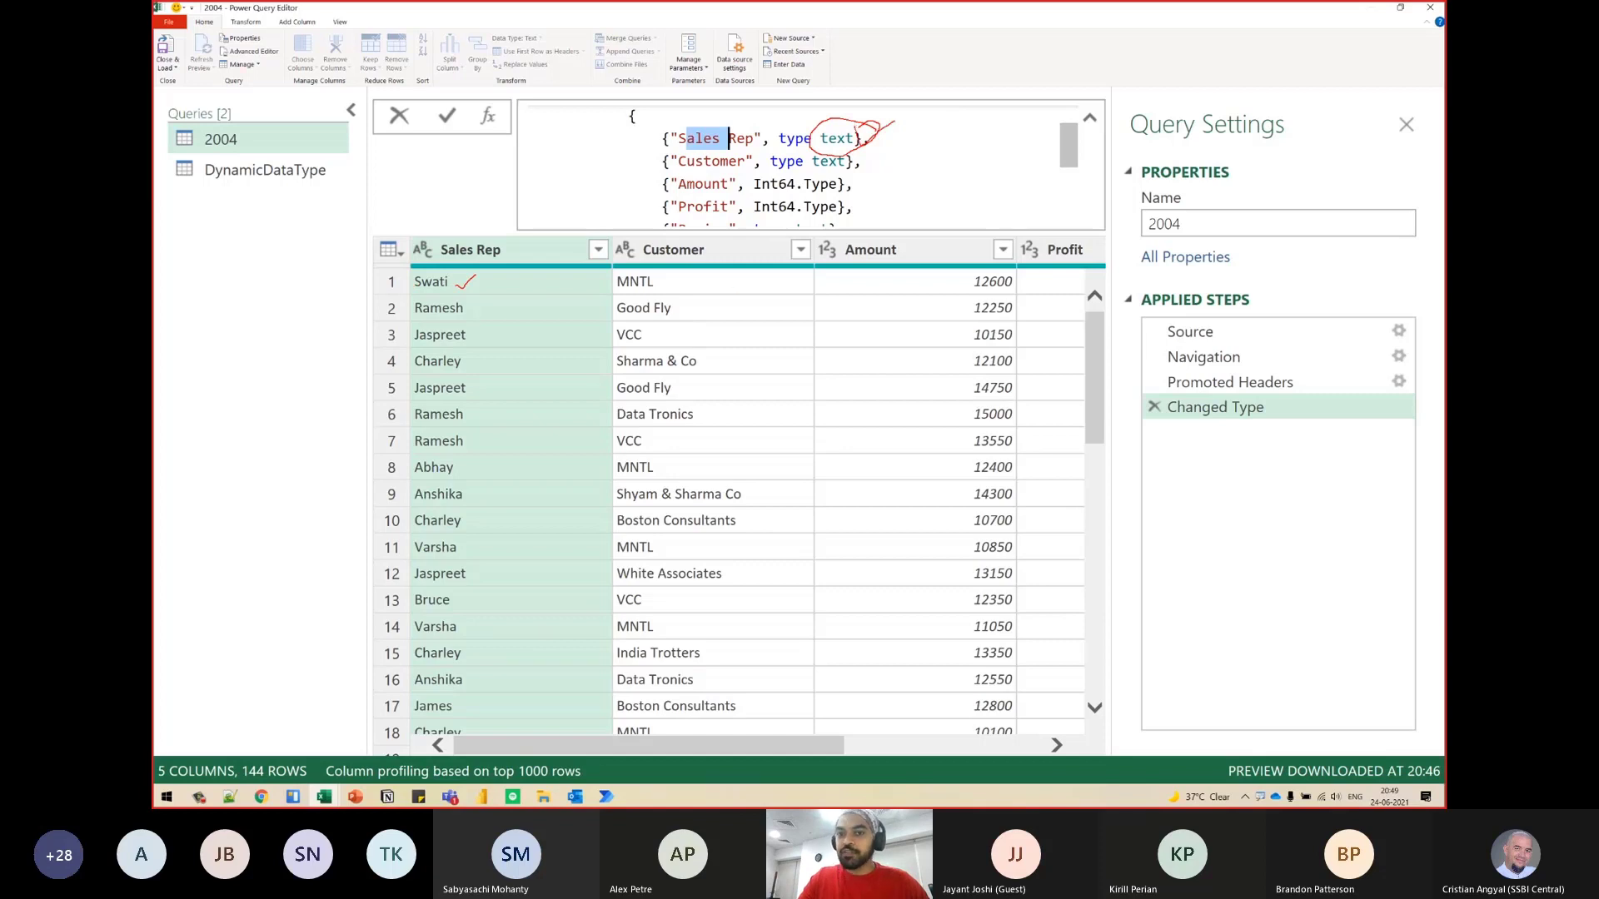
{"action": "mouse_move", "coordinate": [988, 270]}
{"action": "left_mouse_down"}
{"action": "mouse_move", "coordinate": [930, 283]}
{"action": "mouse_move", "coordinate": [987, 268]}
{"action": "mouse_move", "coordinate": [937, 213]}
{"action": "mouse_move", "coordinate": [828, 171]}
{"action": "mouse_move", "coordinate": [867, 203]}
{"action": "left_mouse_up"}
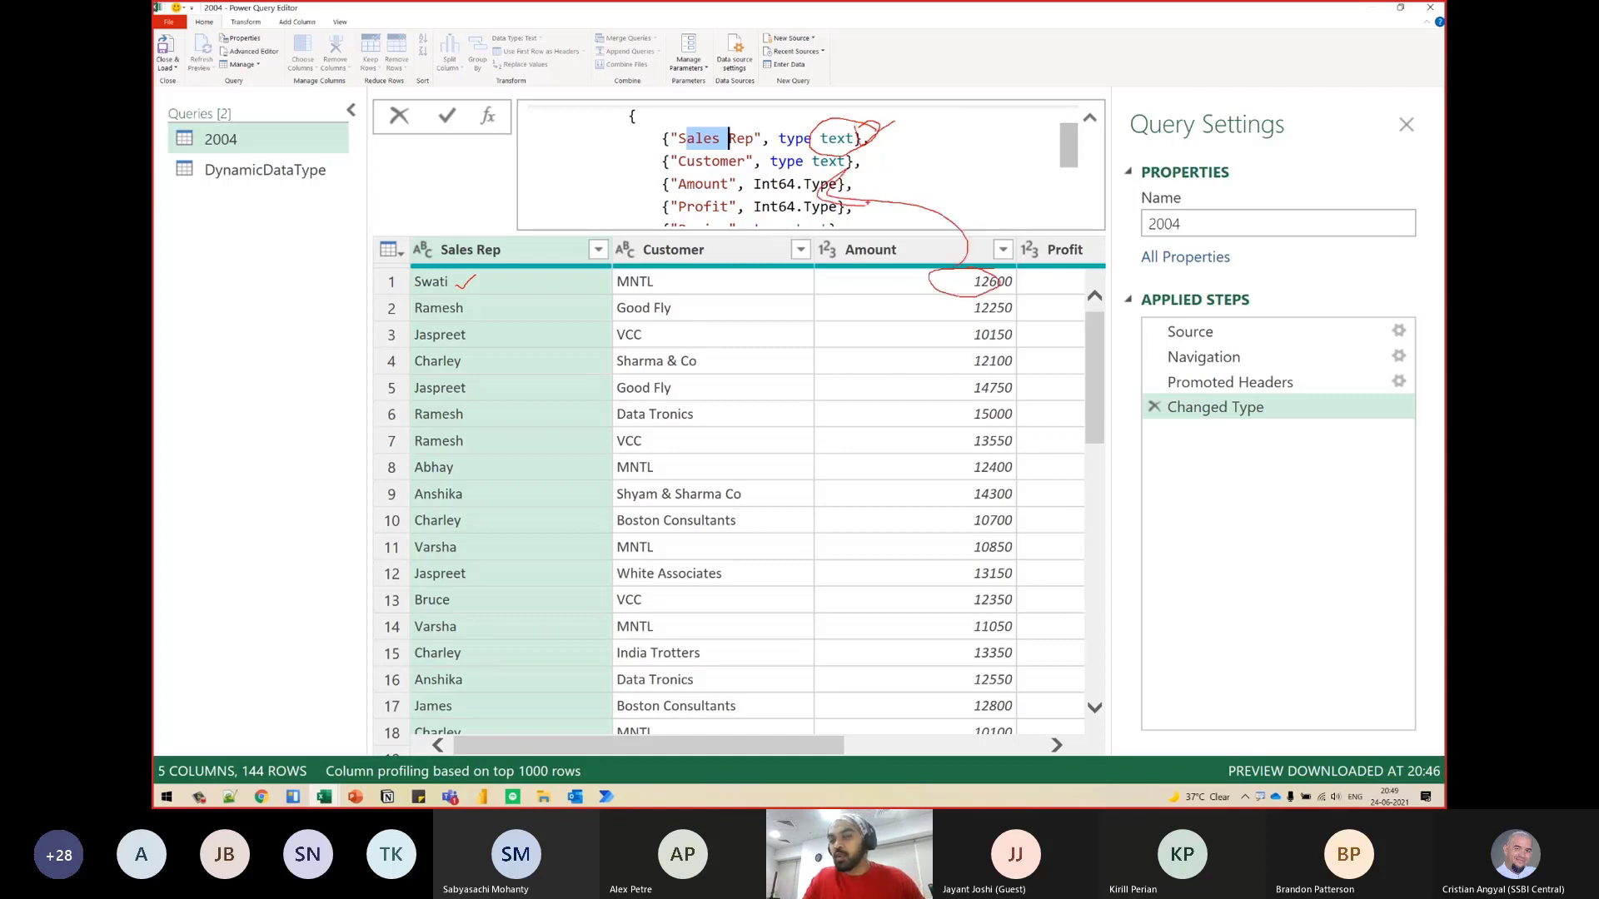
{"action": "key", "text": "Escape"}
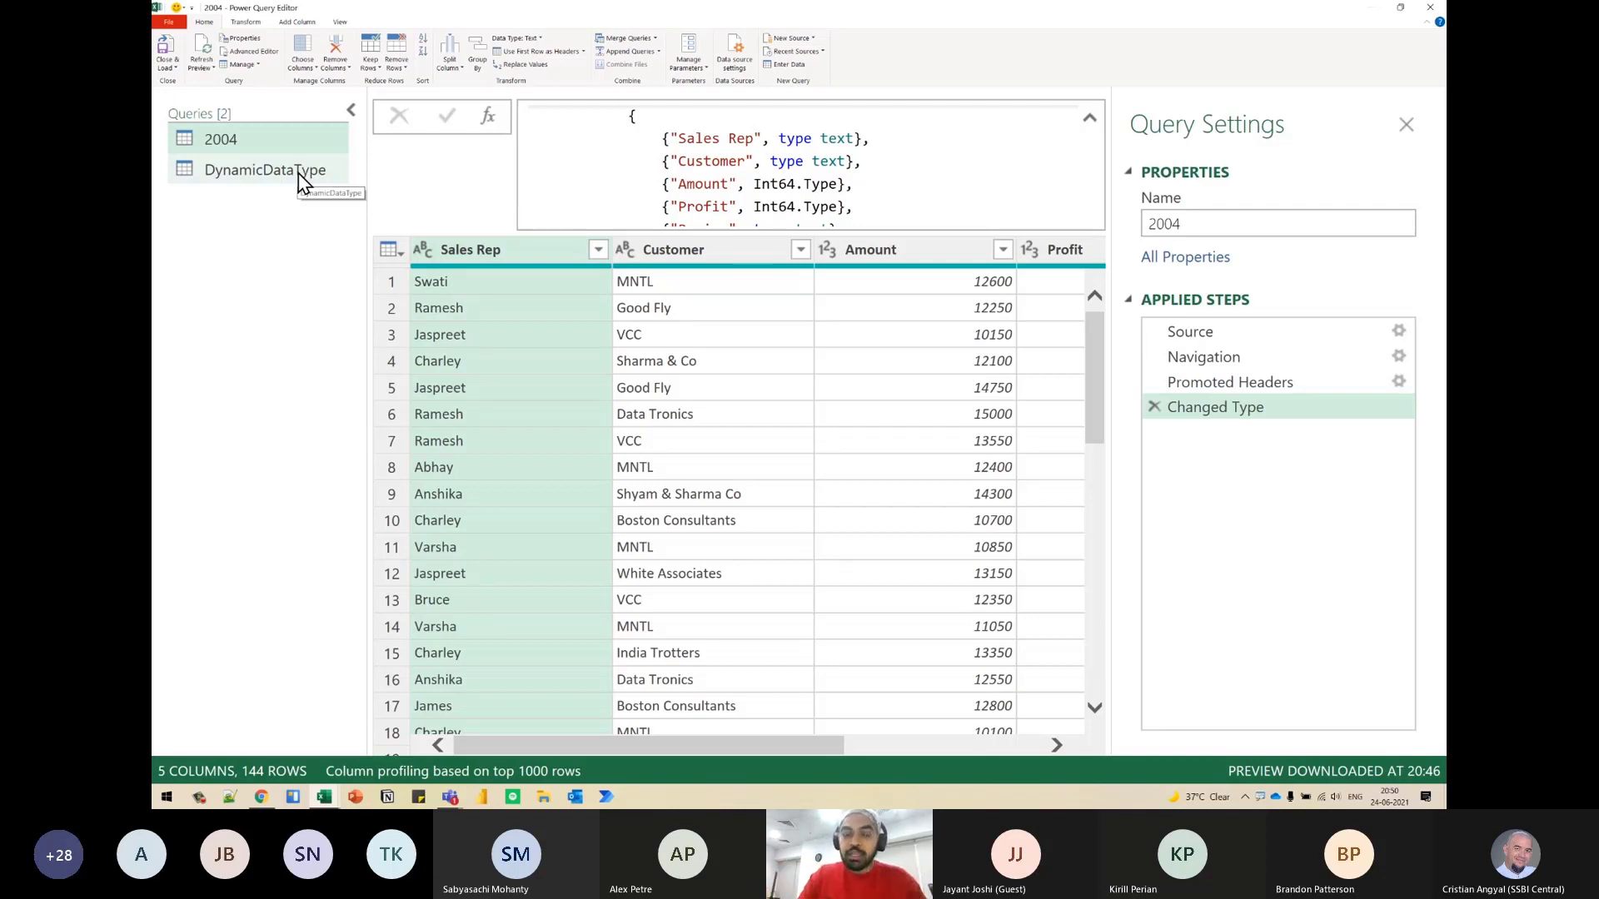
{"action": "left_click_drag", "start_coordinate": [685, 138], "coordinate": [844, 138]}
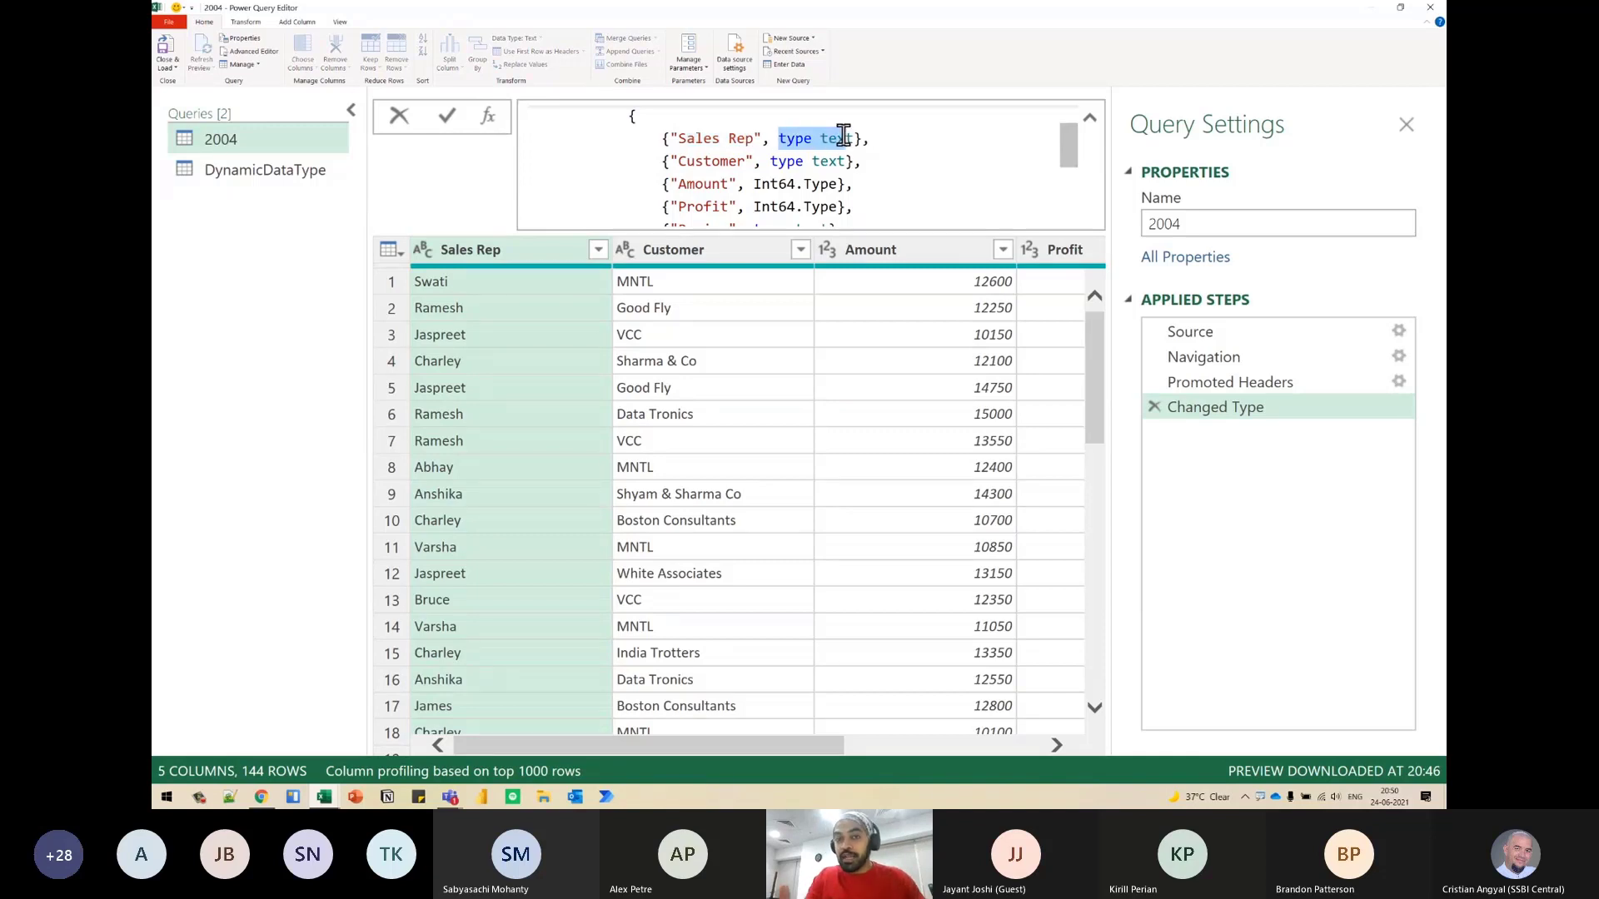
- Delete the Changed Type step from the DynamicDataType query
{"action": "left_click", "coordinate": [253, 180]}
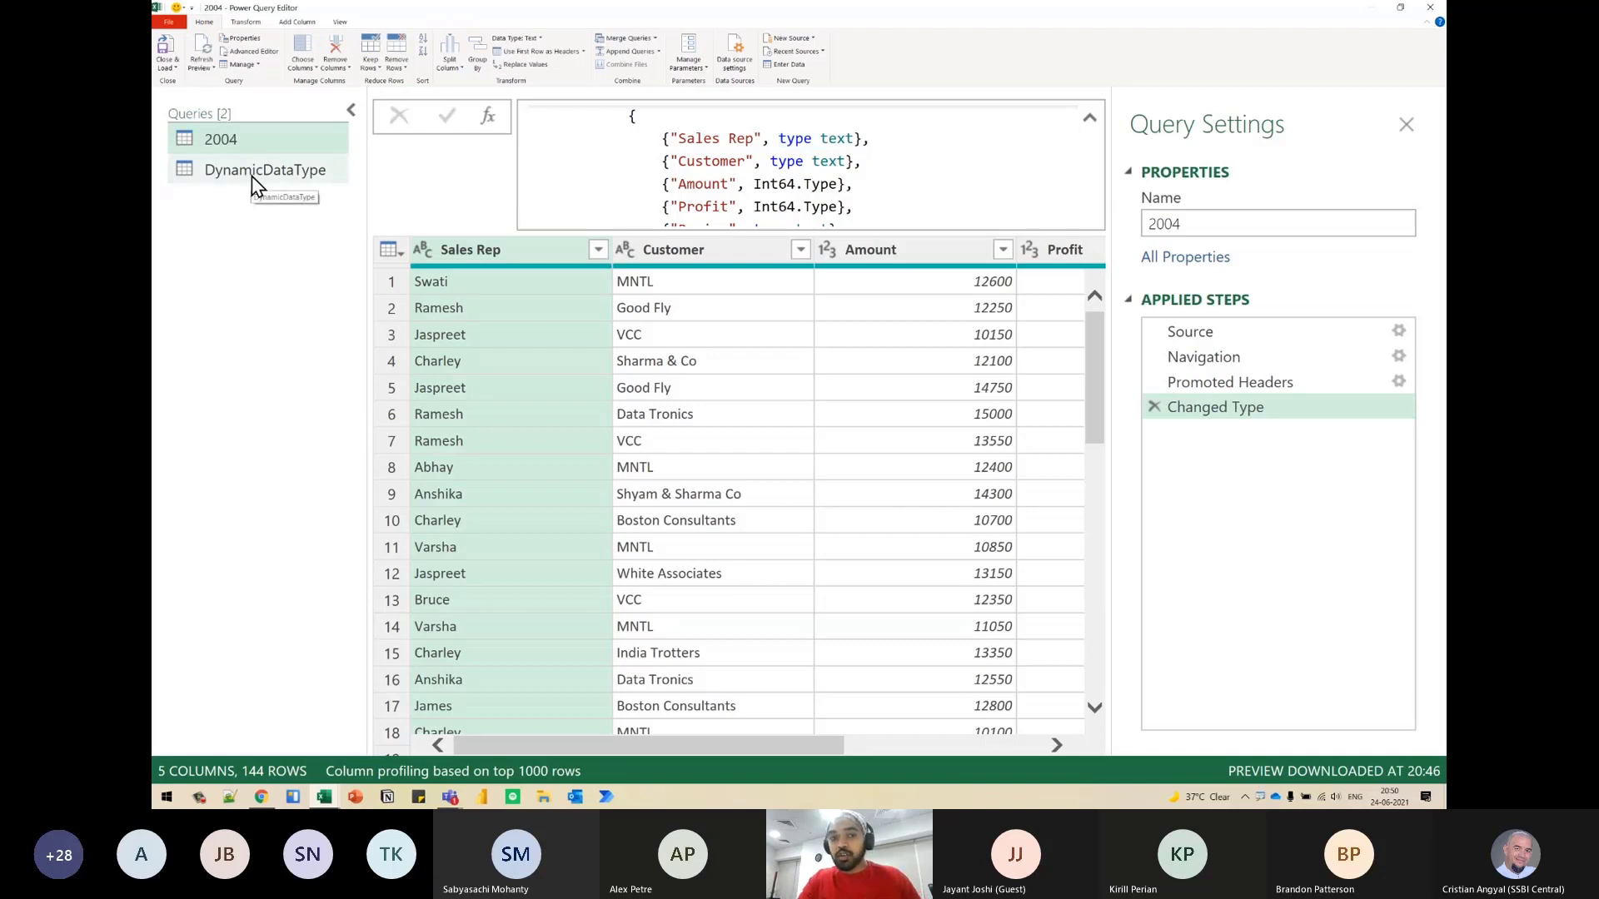
{"action": "left_click", "coordinate": [276, 163]}
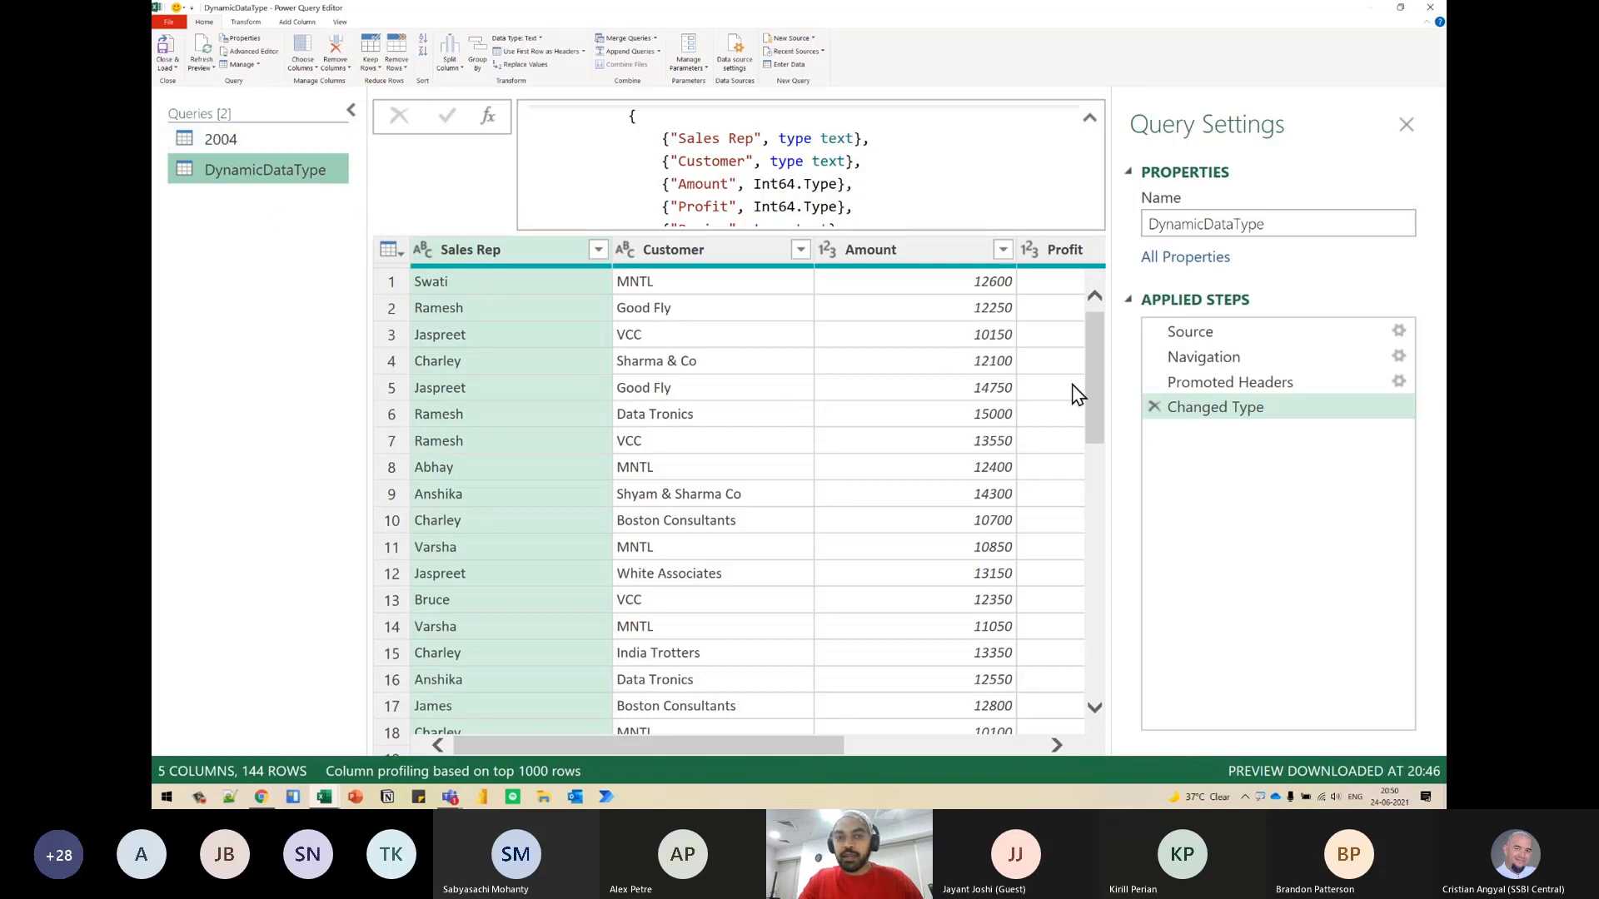
{"action": "left_click", "coordinate": [1154, 407]}
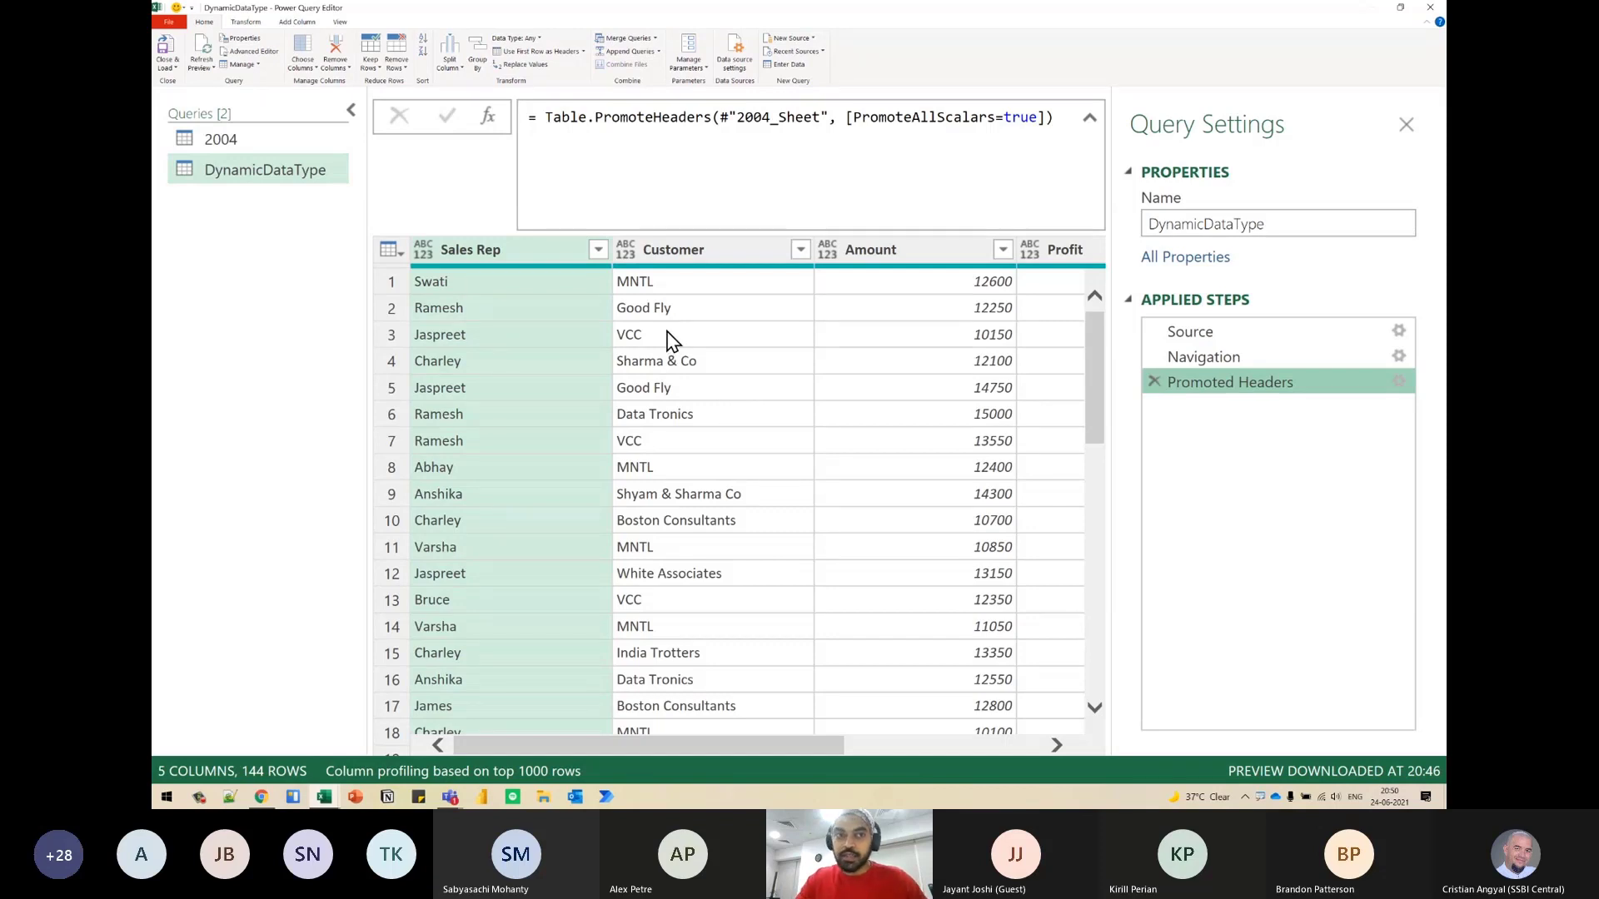
- Add a custom step after Promoted Headers with the formula = Table.FirstN(#"Promoted Headers",1)
{"action": "left_click", "coordinate": [488, 117]}
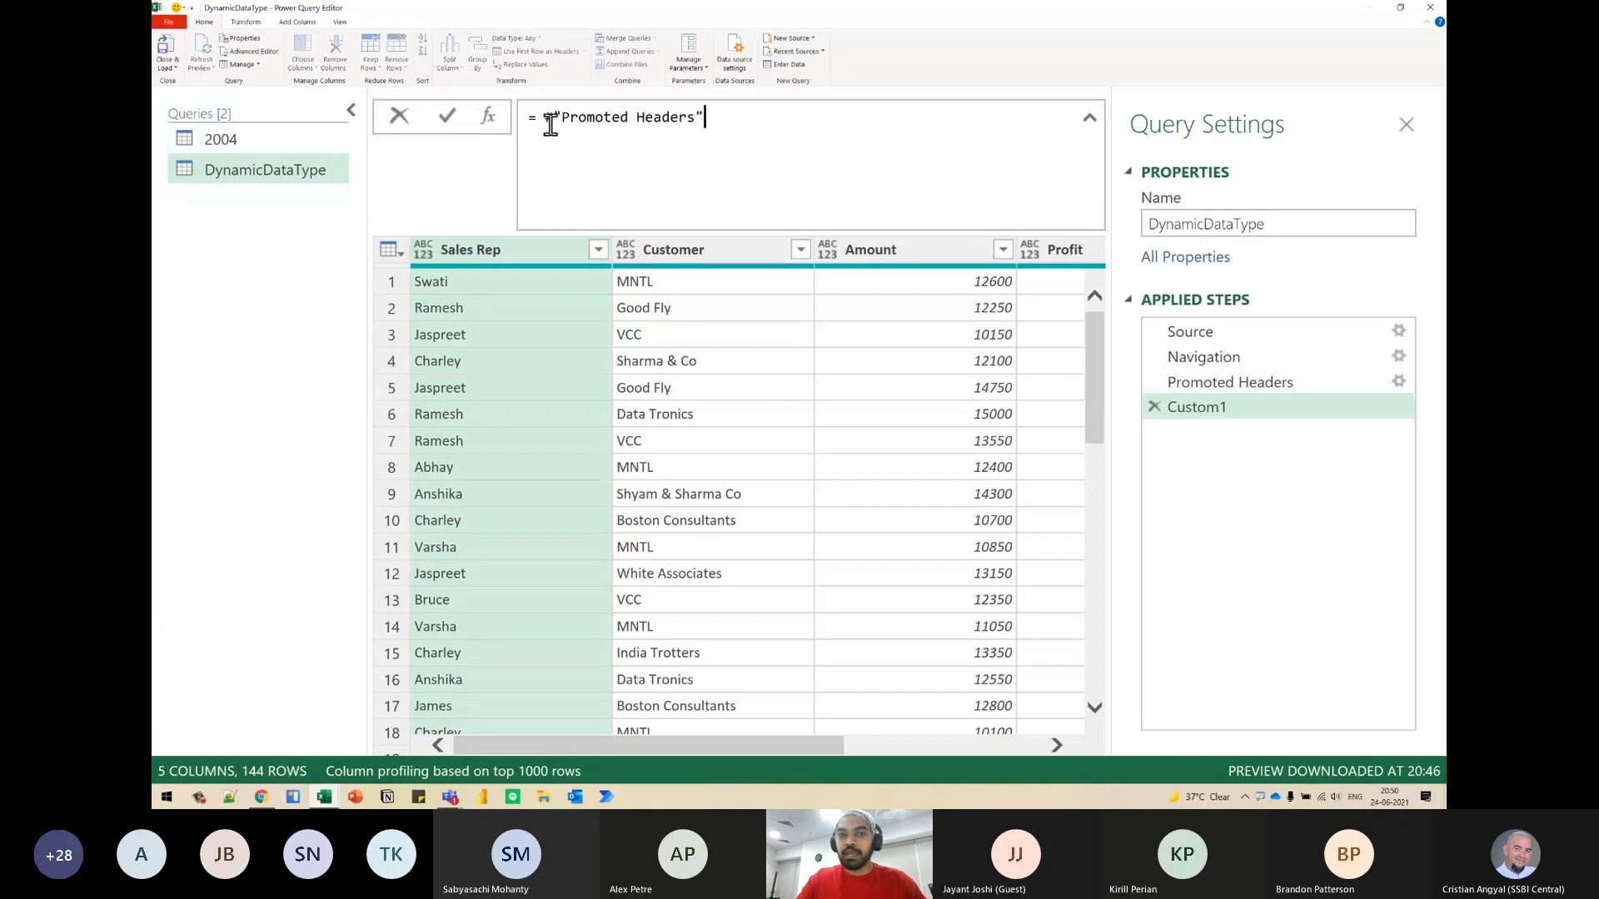
{"action": "type", "text": "Table.First"}
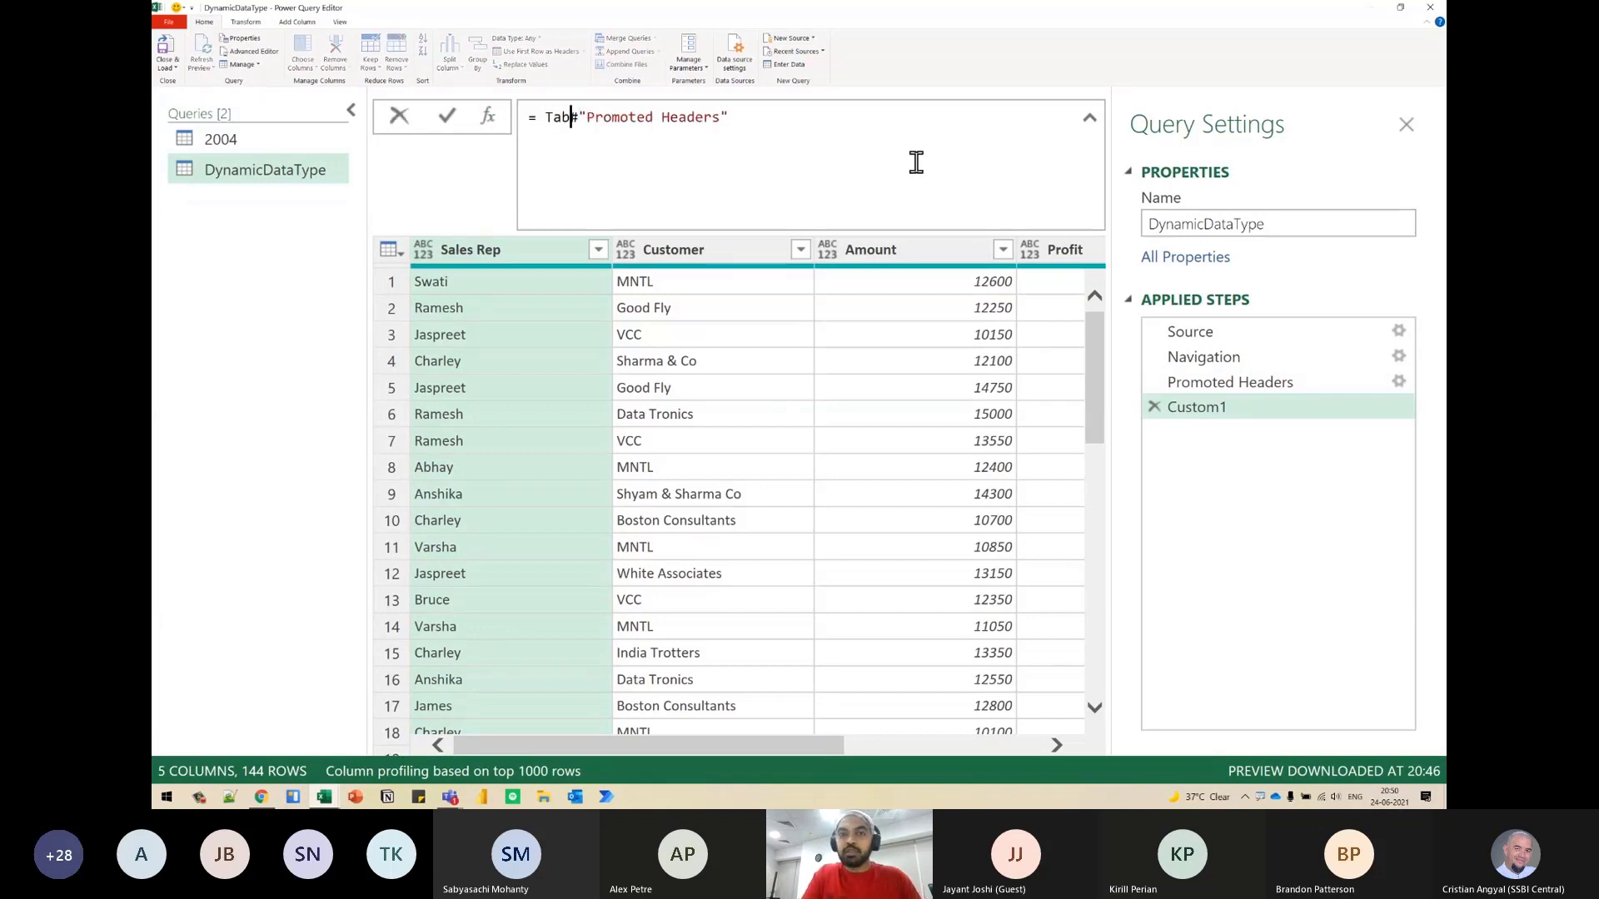
{"action": "type", "text": "N("}
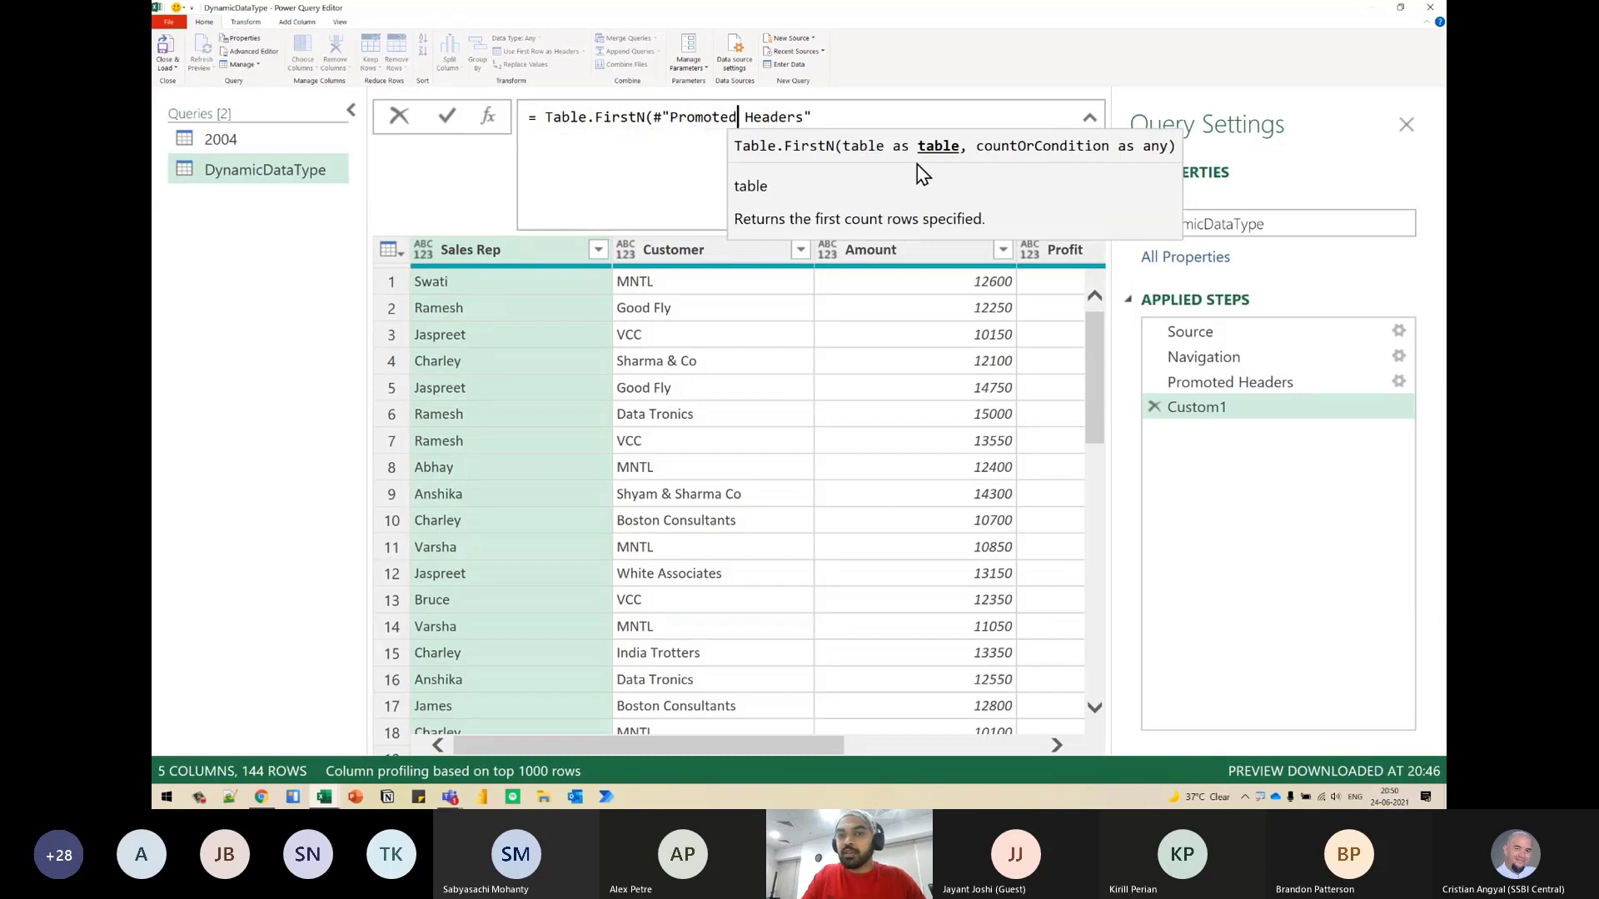
{"action": "key", "text": "ctrl+shift+Right"}
{"action": "key", "text": "ctrl+shift+Right"}
{"action": "left_click_drag", "start_coordinate": [723, 123], "coordinate": [1161, 380]}
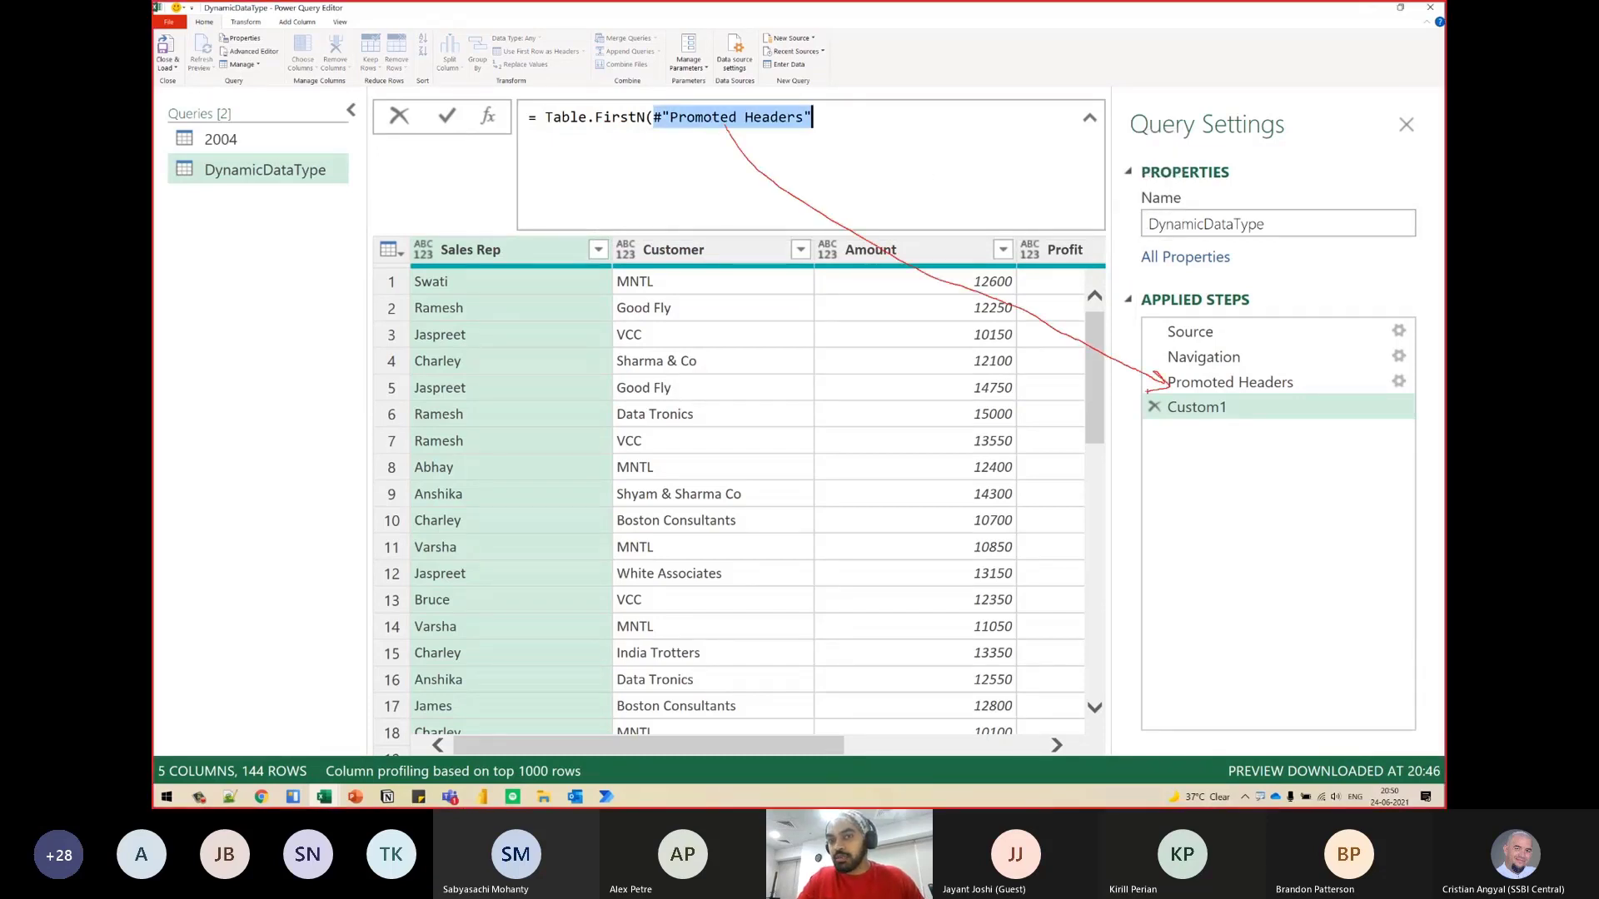
{"action": "mouse_move", "coordinate": [819, 127]}
{"action": "left_mouse_down"}
{"action": "mouse_move", "coordinate": [807, 145]}
{"action": "mouse_move", "coordinate": [843, 125]}
{"action": "mouse_move", "coordinate": [850, 143]}
{"action": "left_mouse_up"}
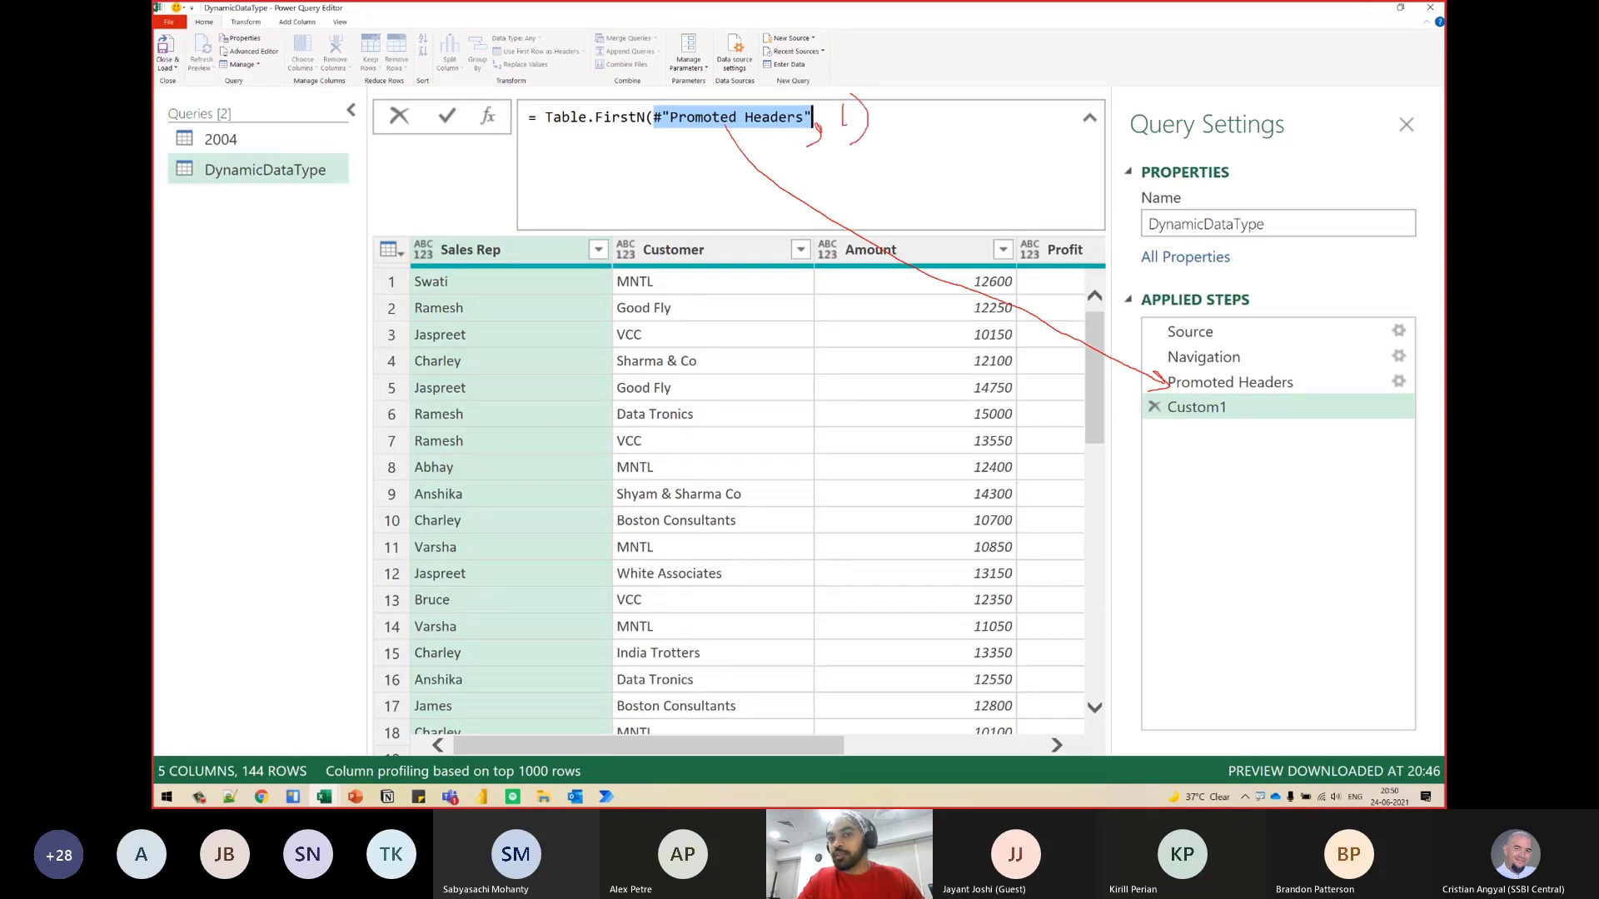
{"action": "key", "text": "Escape"}
{"action": "left_click", "coordinate": [819, 128]}
{"action": "type", "text": ",1)"}
{"action": "key", "text": "Return"}
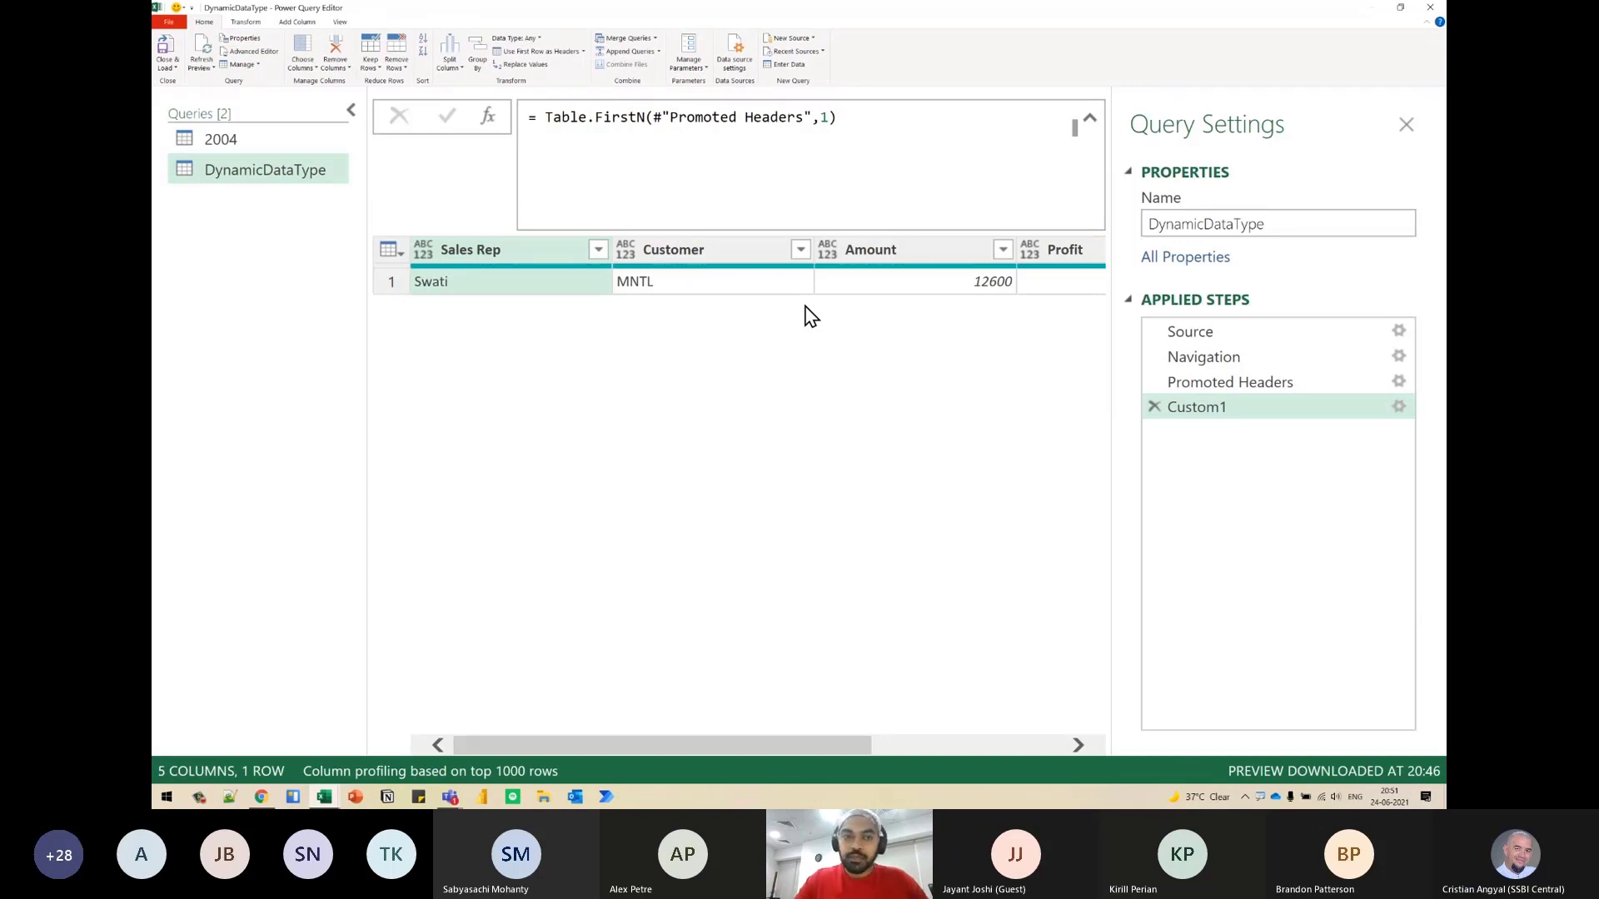
- Check the Sales Rep, Customer and Amount cells of the single row and demote the column headers into the first row
{"action": "left_click", "coordinate": [524, 293]}
{"action": "left_click", "coordinate": [703, 293]}
{"action": "left_click", "coordinate": [940, 290]}
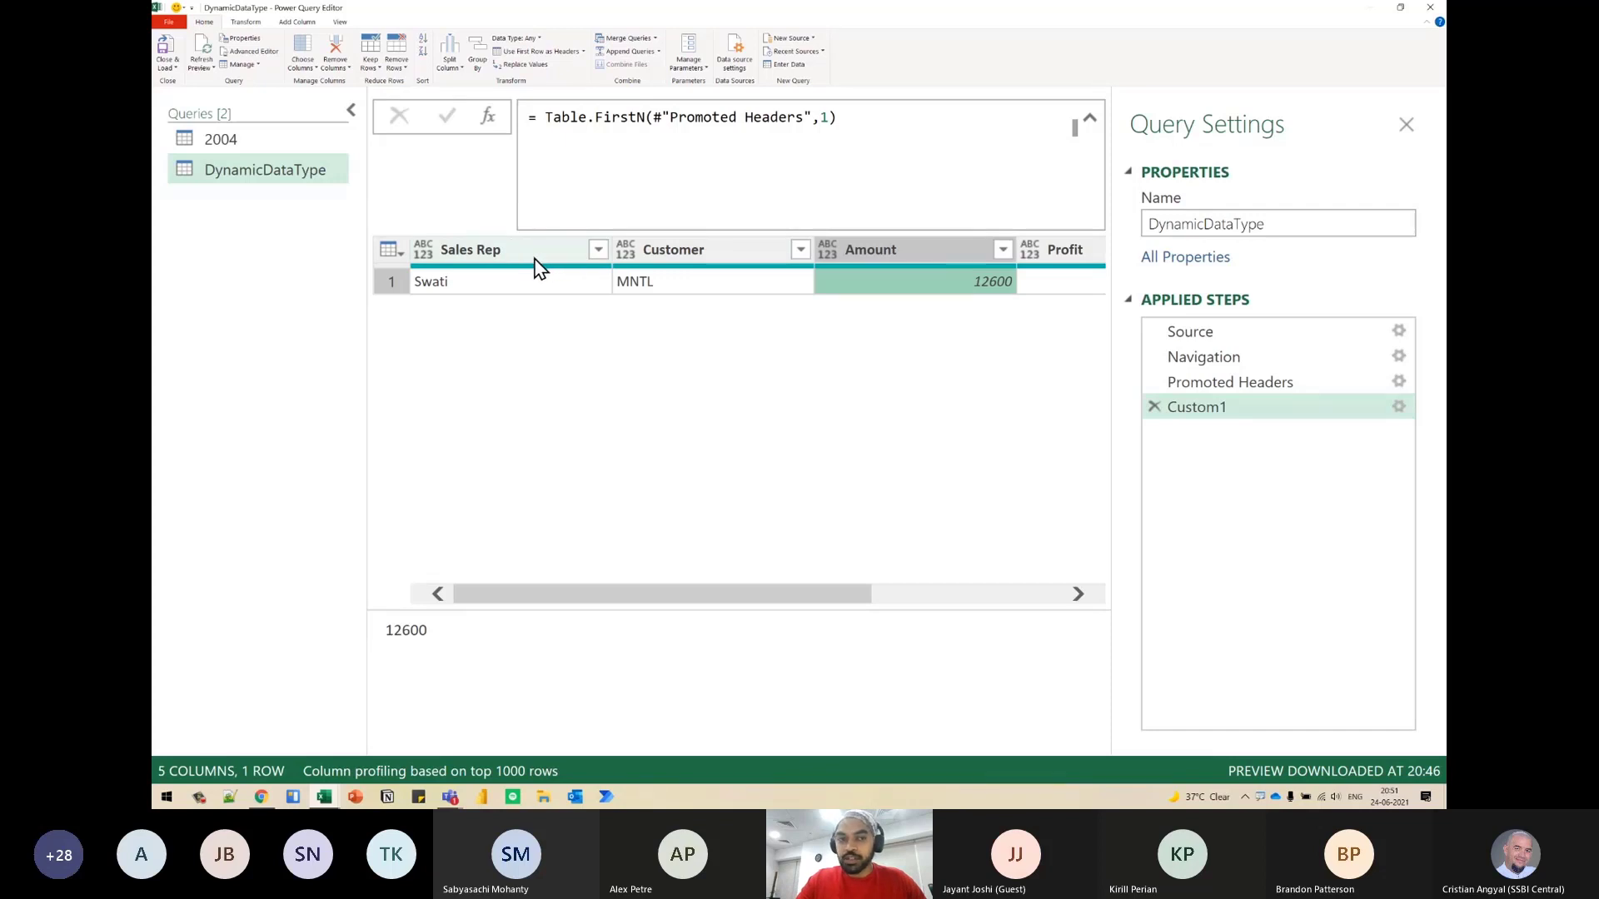
{"action": "mouse_move", "coordinate": [526, 235]}
{"action": "left_mouse_down"}
{"action": "mouse_move", "coordinate": [410, 231]}
{"action": "mouse_move", "coordinate": [487, 271]}
{"action": "mouse_move", "coordinate": [521, 243]}
{"action": "left_mouse_up"}
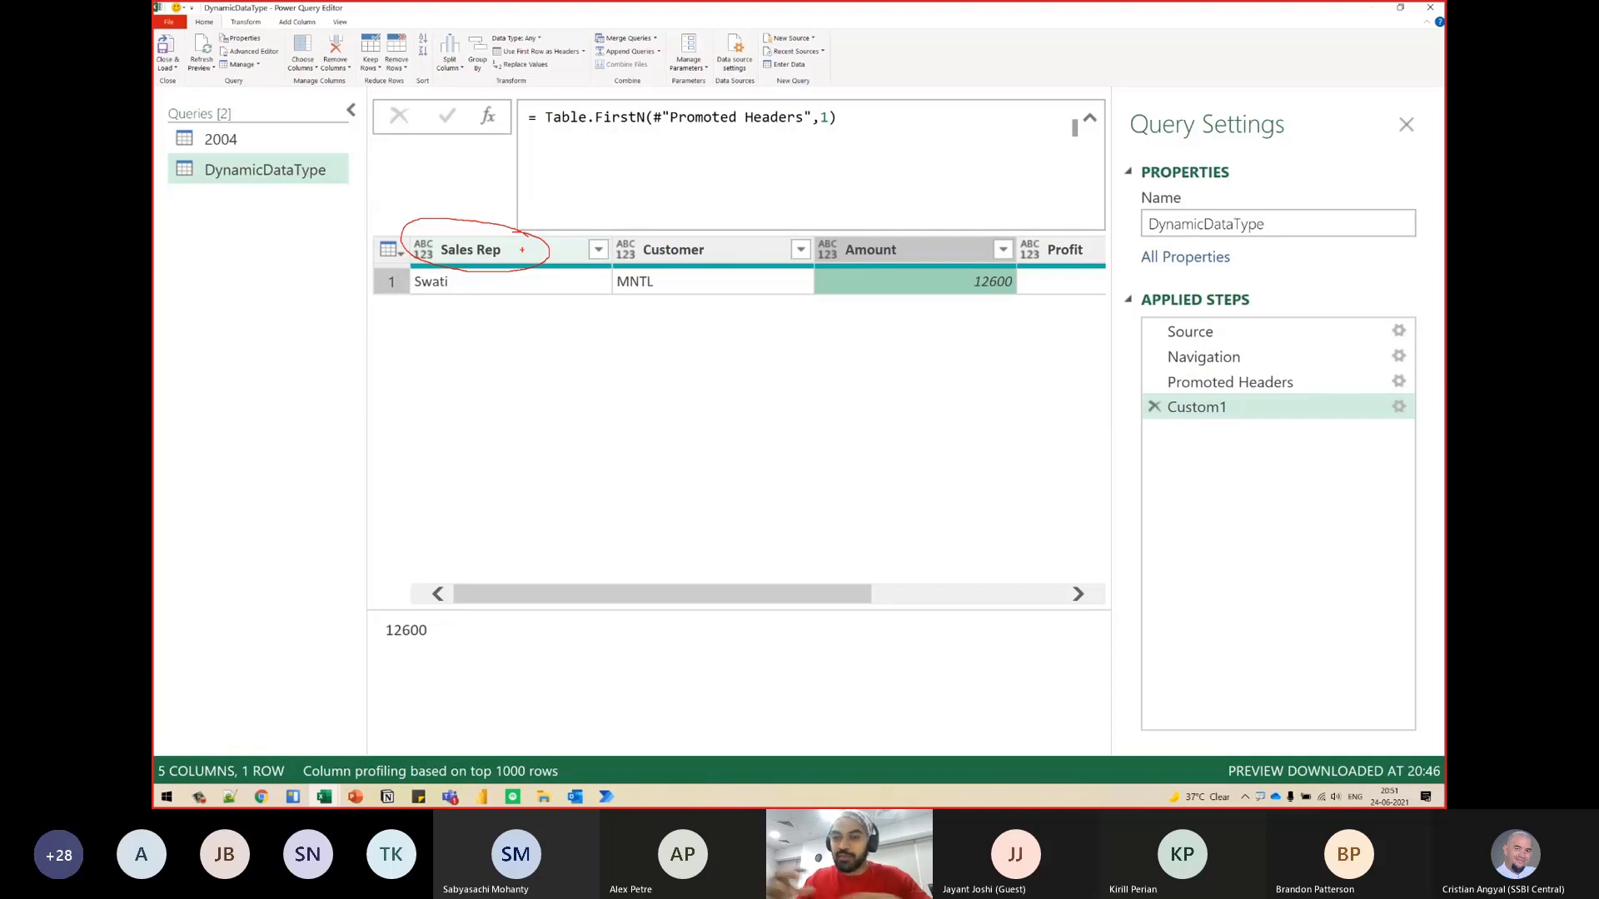
{"action": "key", "text": "Escape"}
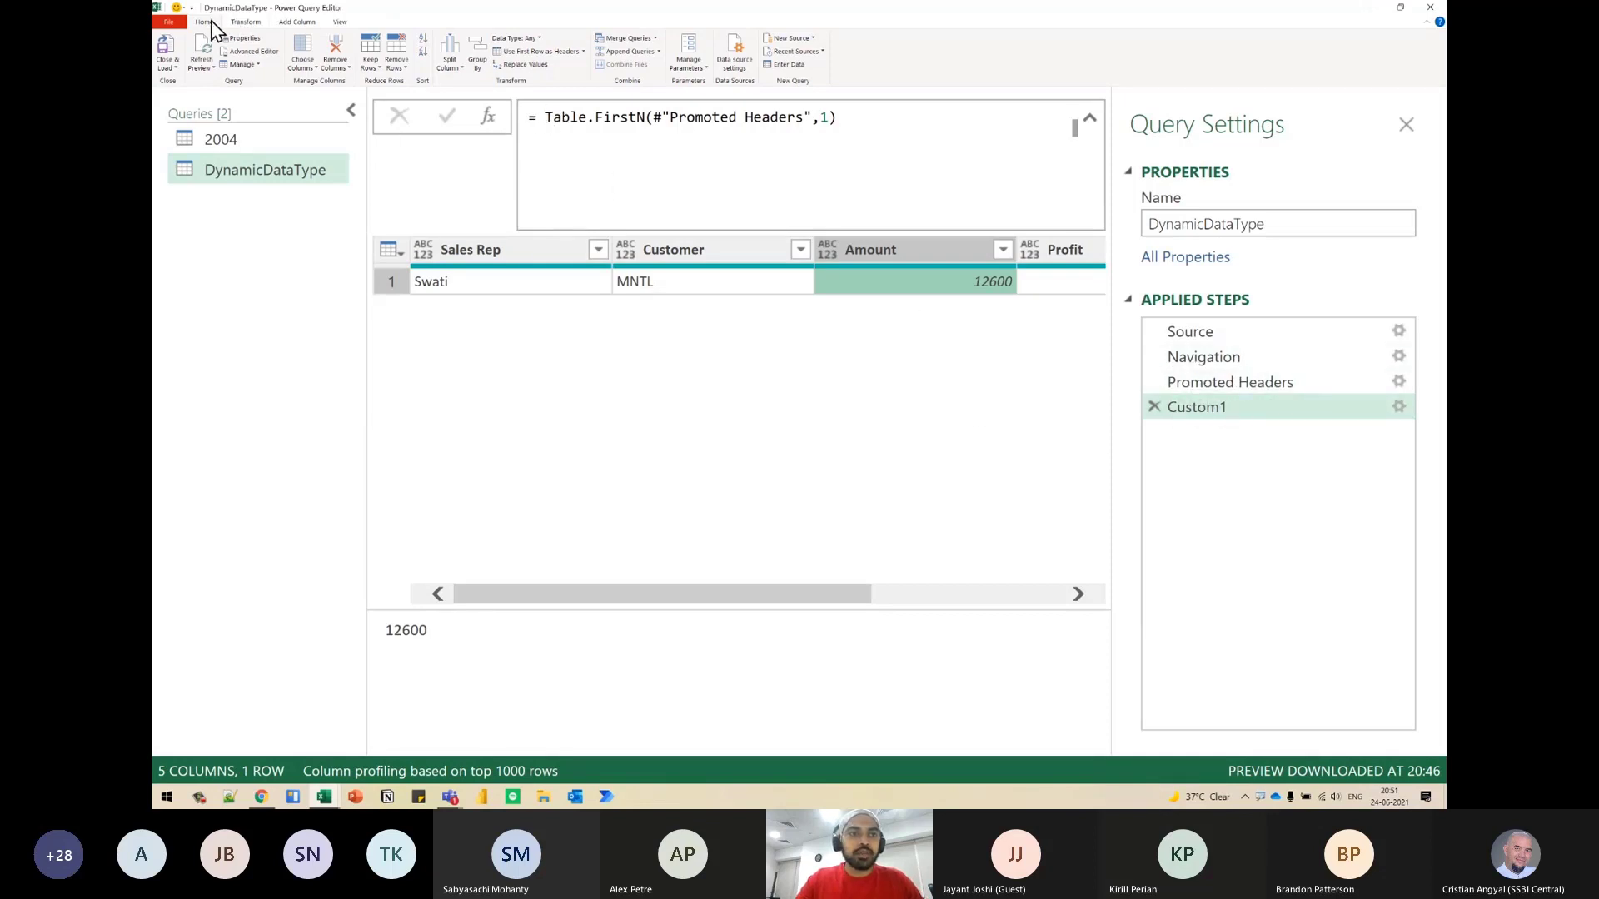
{"action": "left_click", "coordinate": [583, 51]}
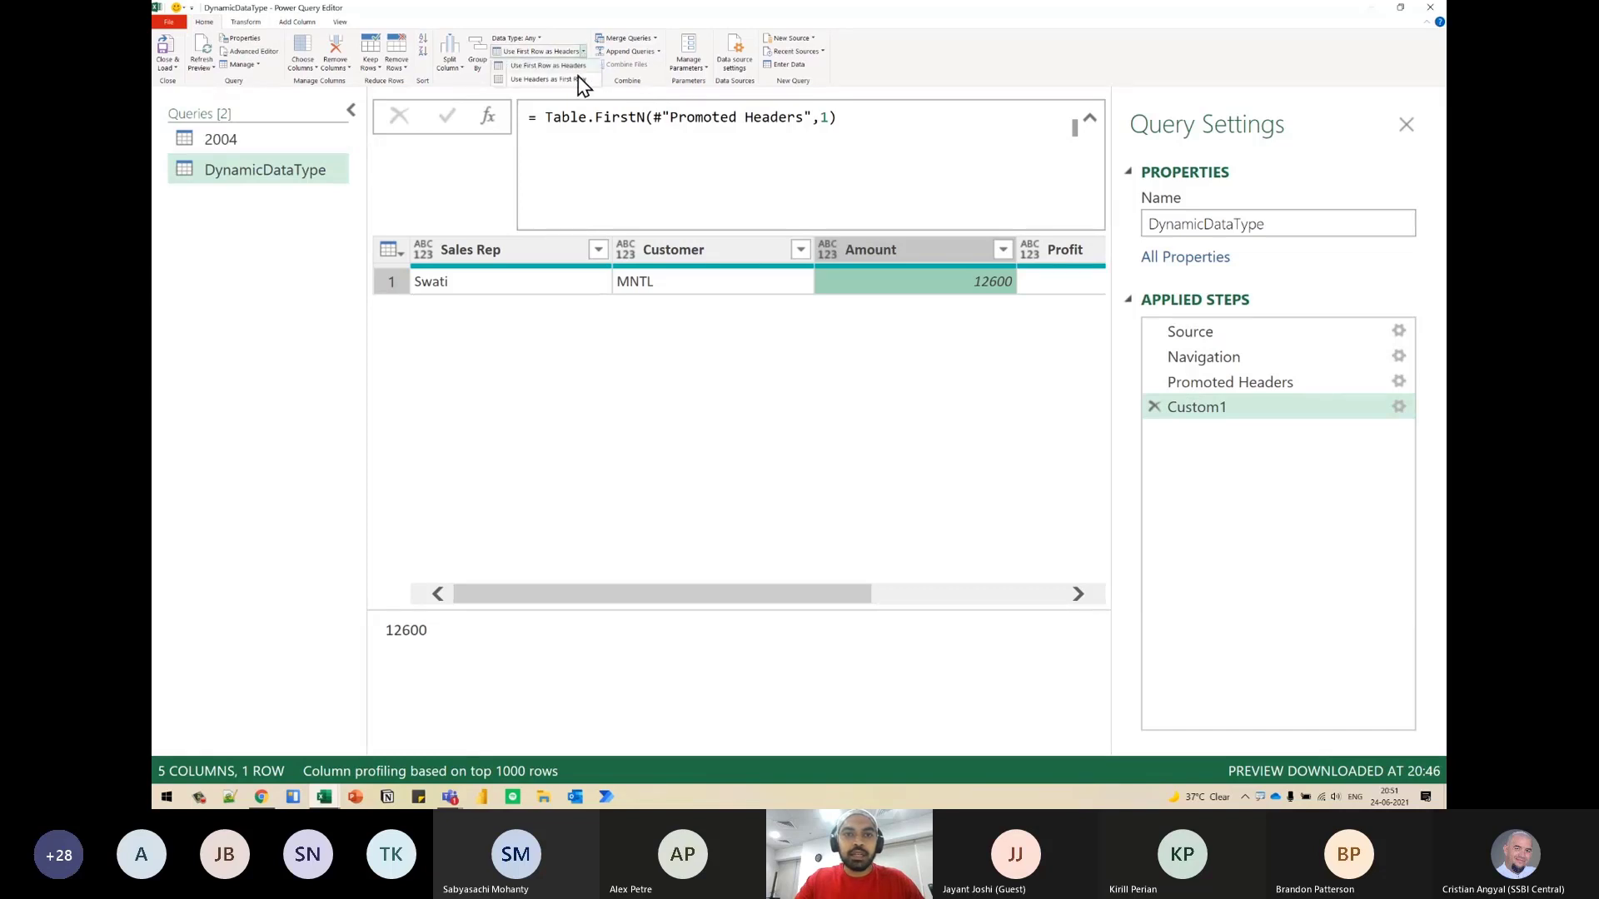
{"action": "left_click", "coordinate": [577, 80]}
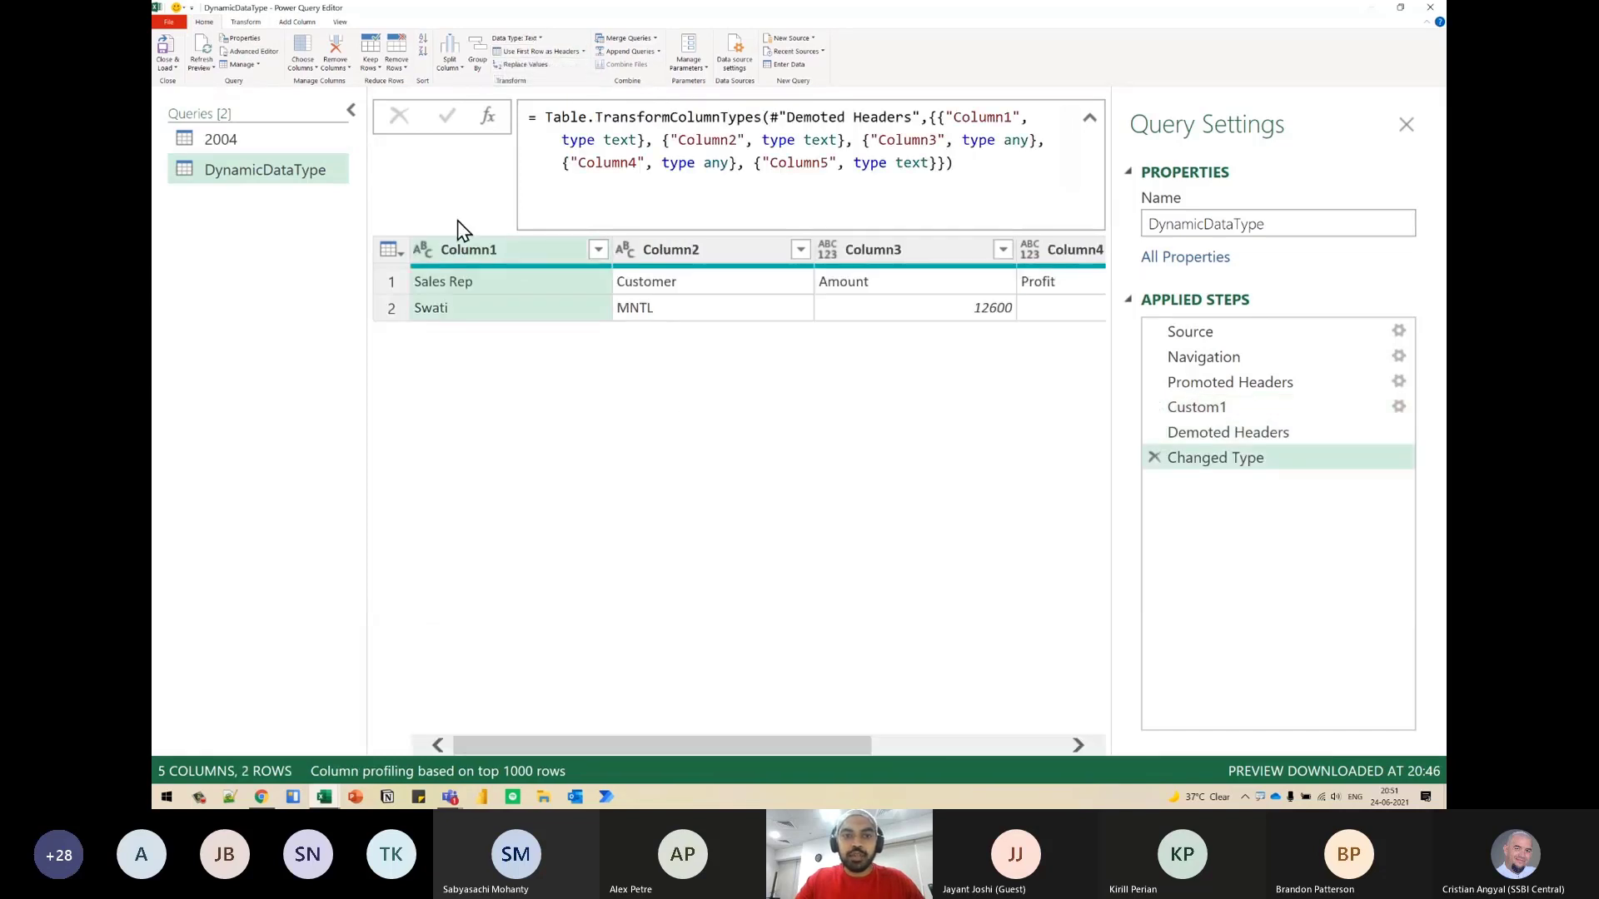
- Examine the header and sample value in Column1, sketching them as a two-item list below the table
{"action": "left_click", "coordinate": [478, 288]}
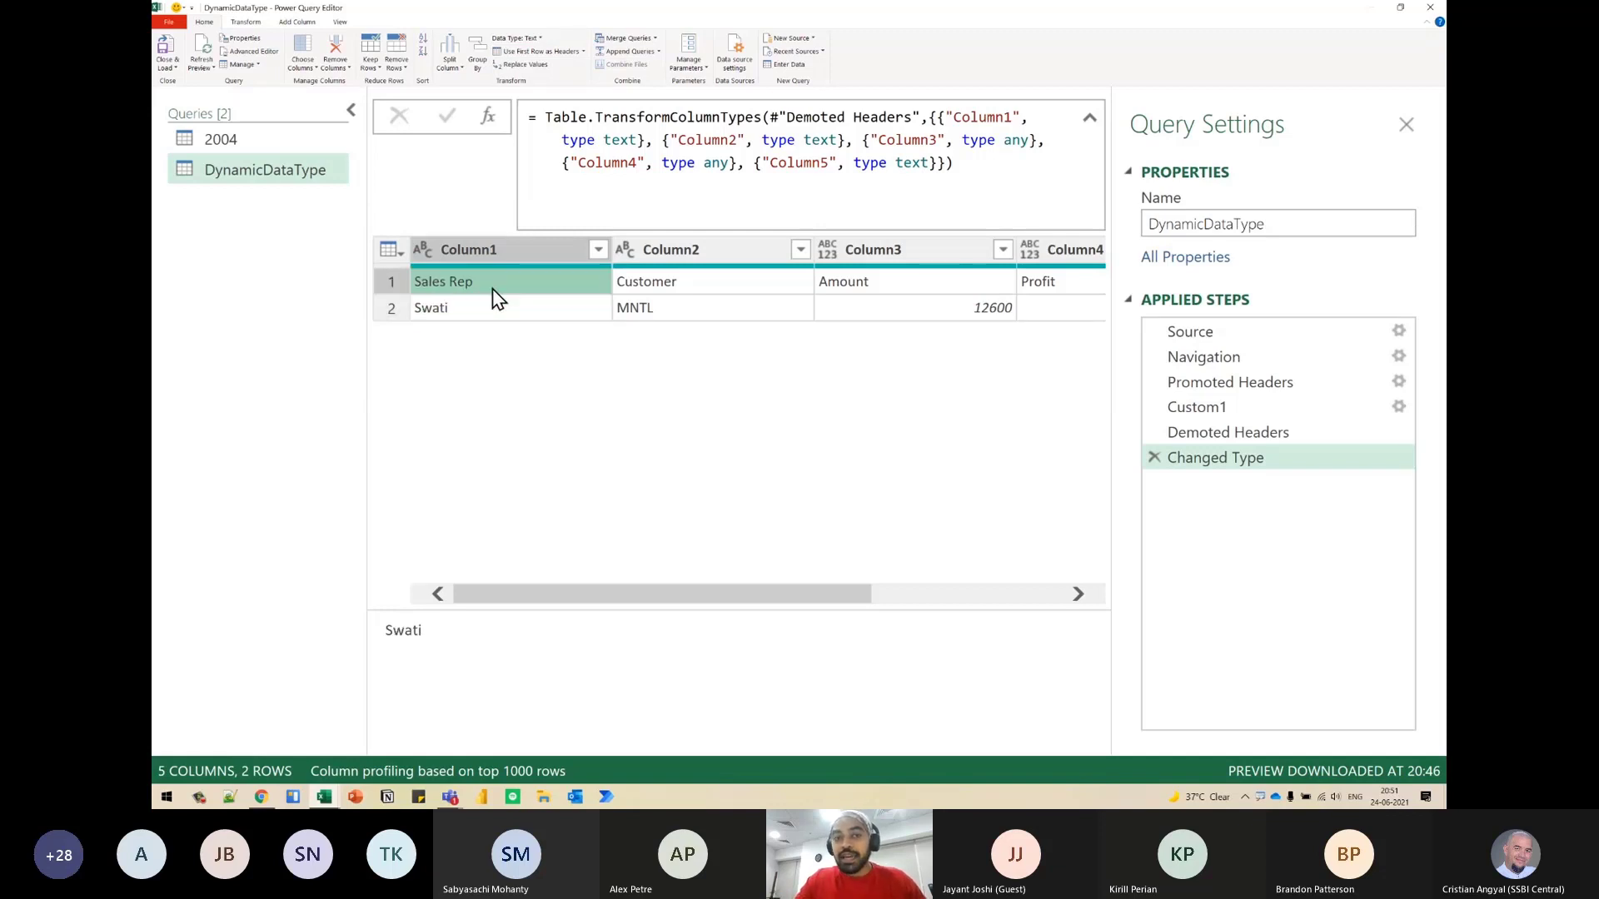
{"action": "left_click", "coordinate": [491, 310]}
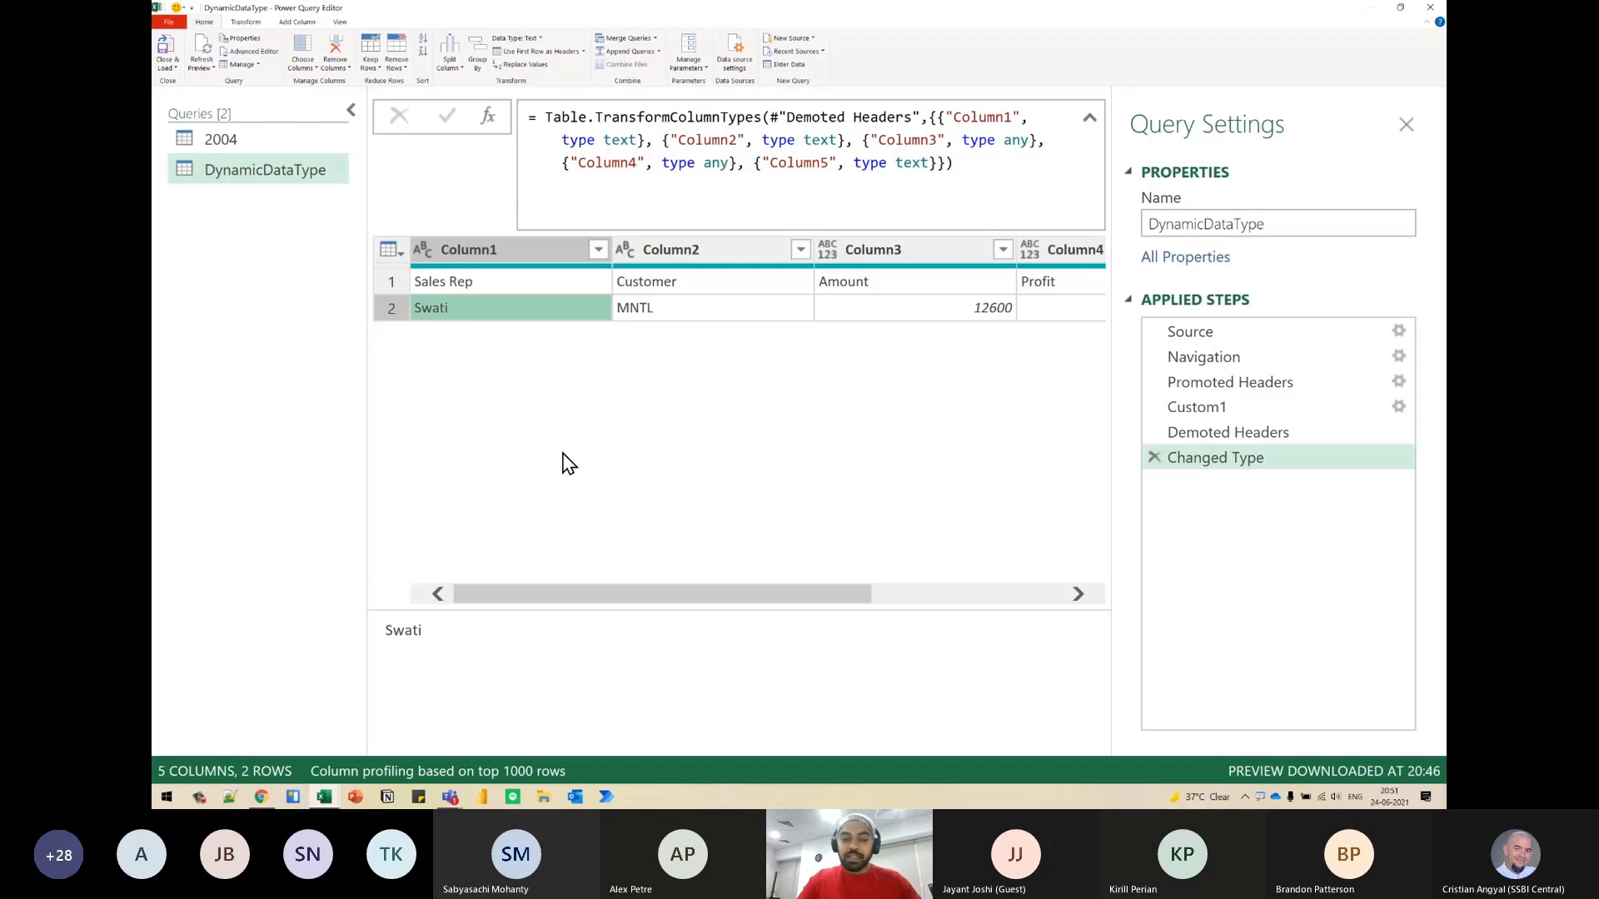
{"action": "key", "text": "ctrl+2"}
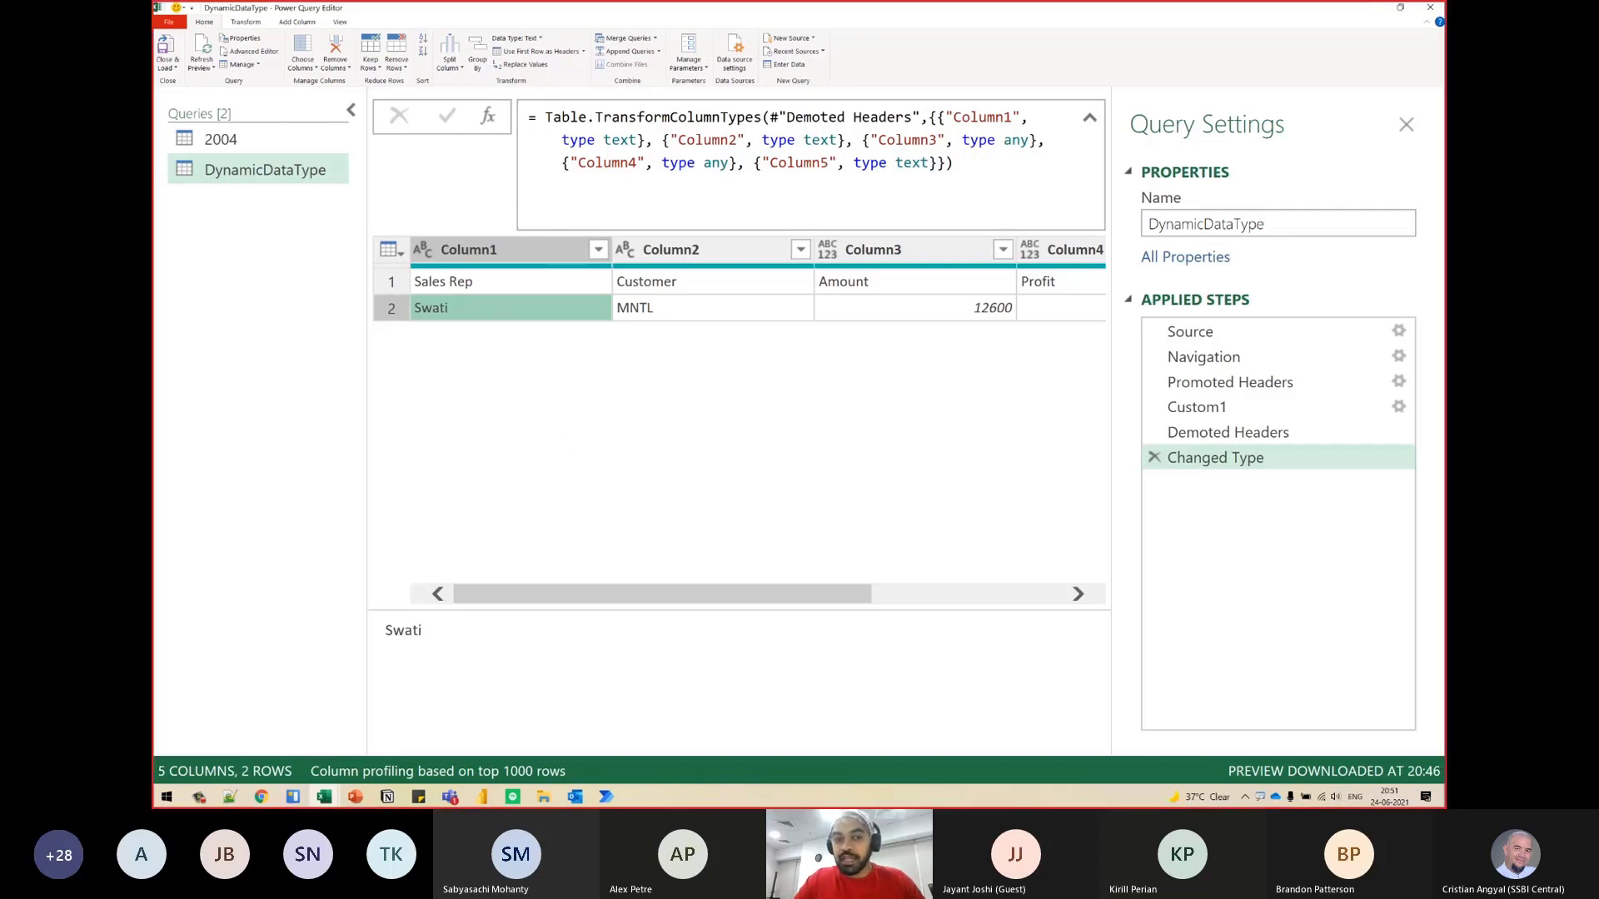
{"action": "mouse_move", "coordinate": [427, 363]}
{"action": "left_mouse_down"}
{"action": "mouse_move", "coordinate": [467, 408]}
{"action": "mouse_move", "coordinate": [478, 465]}
{"action": "left_mouse_up"}
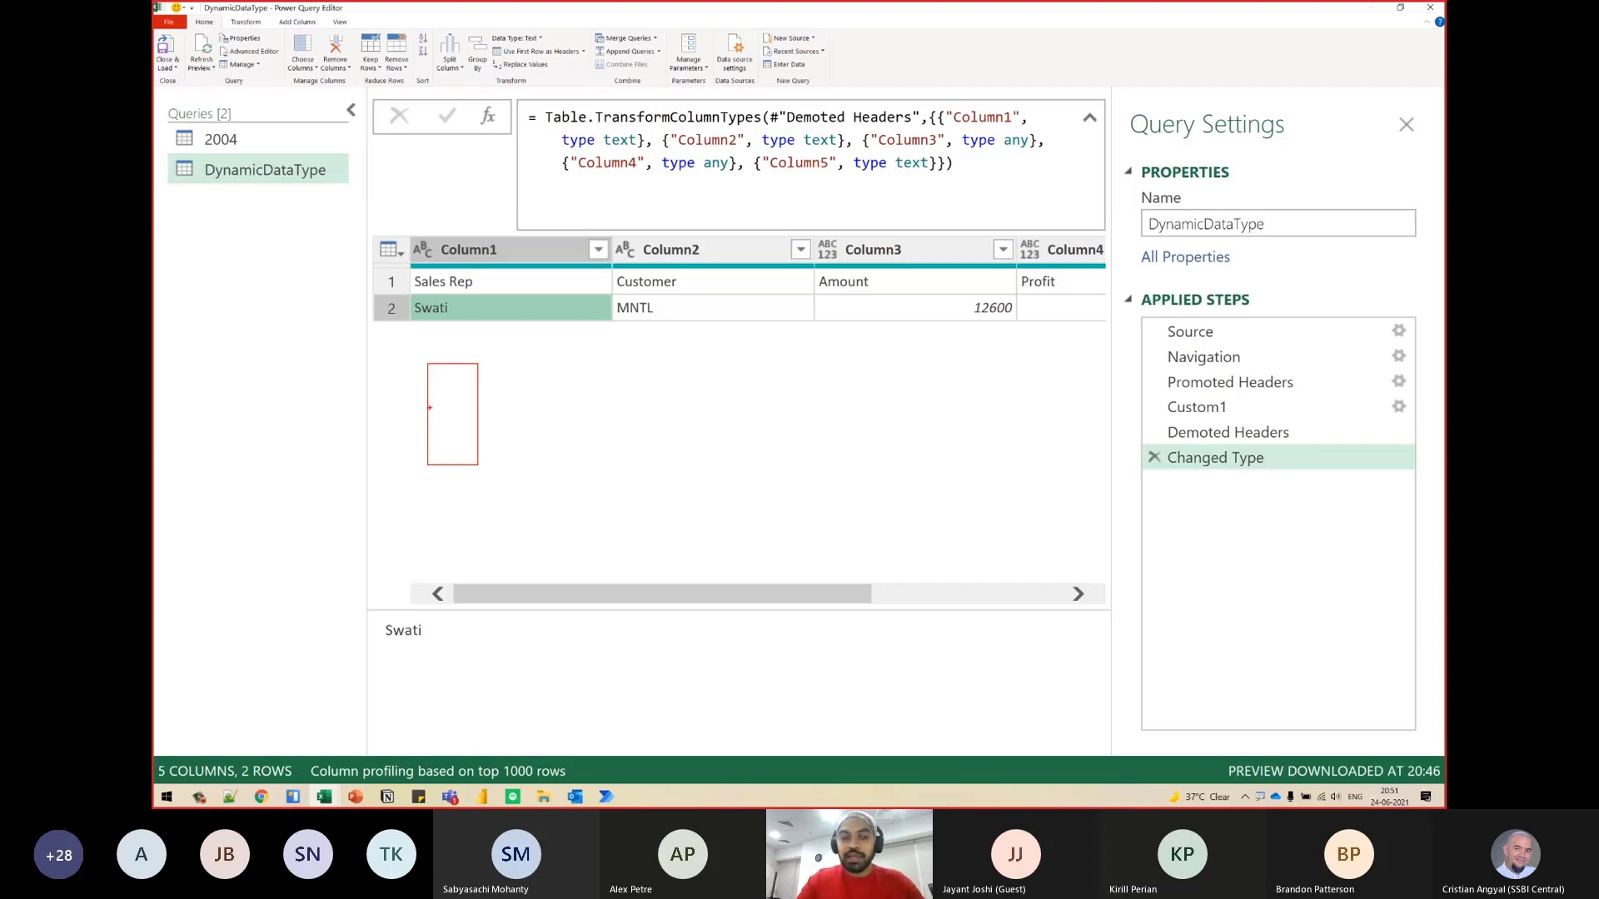
{"action": "left_click_drag", "start_coordinate": [428, 414], "coordinate": [483, 417]}
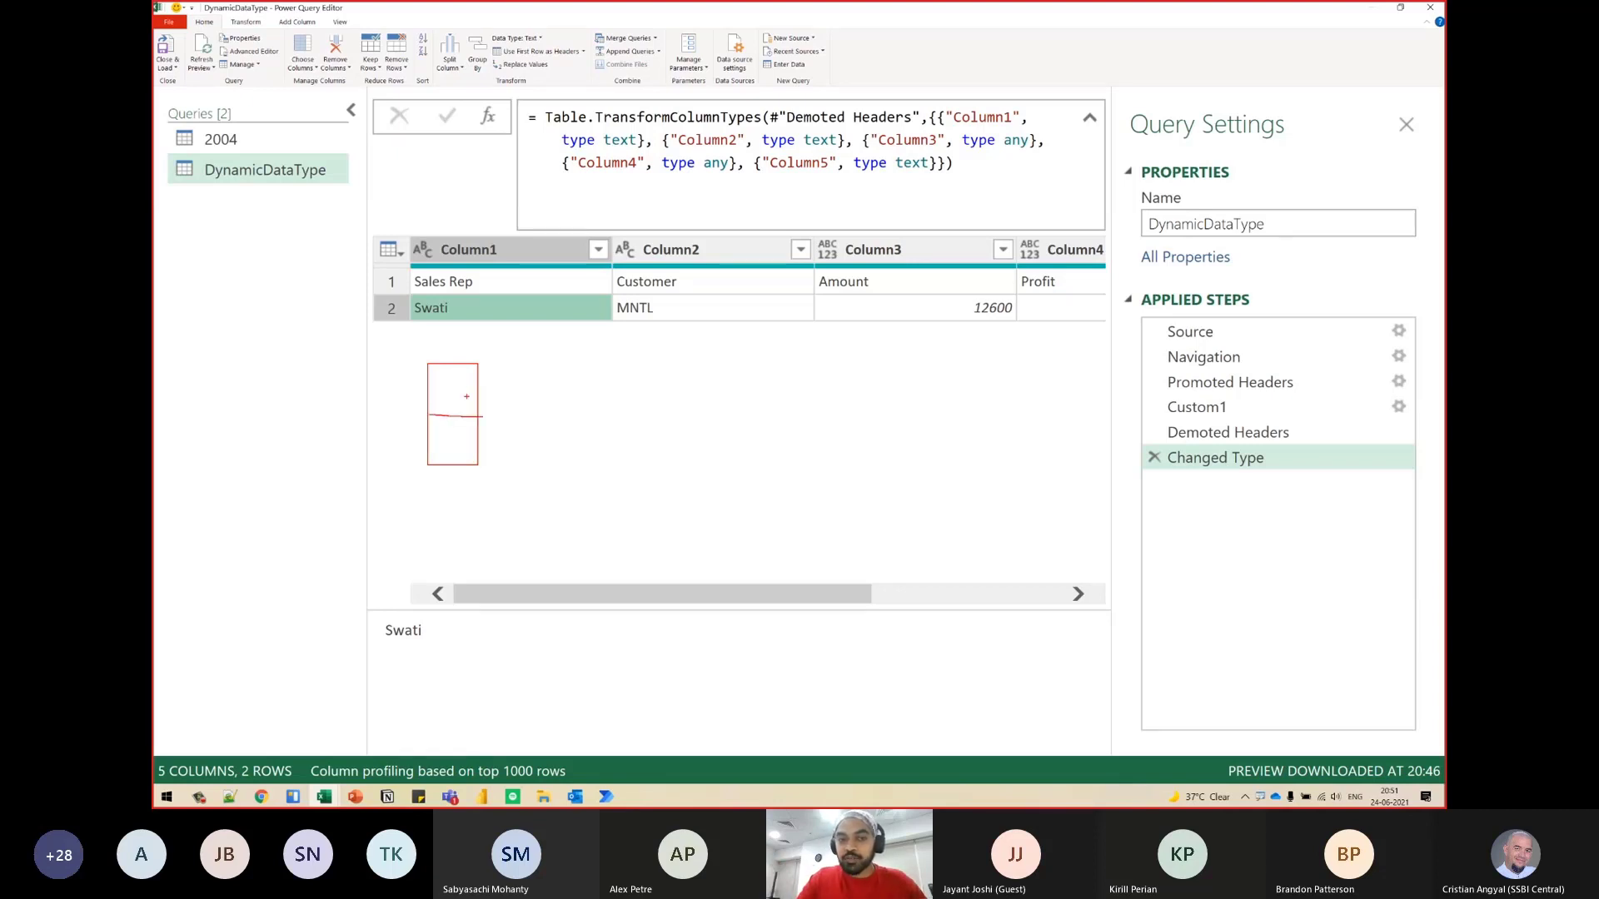
{"action": "left_click_drag", "start_coordinate": [456, 391], "coordinate": [500, 380]}
{"action": "mouse_move", "coordinate": [479, 272]}
{"action": "left_mouse_down"}
{"action": "mouse_move", "coordinate": [411, 283]}
{"action": "mouse_move", "coordinate": [480, 269]}
{"action": "left_mouse_up"}
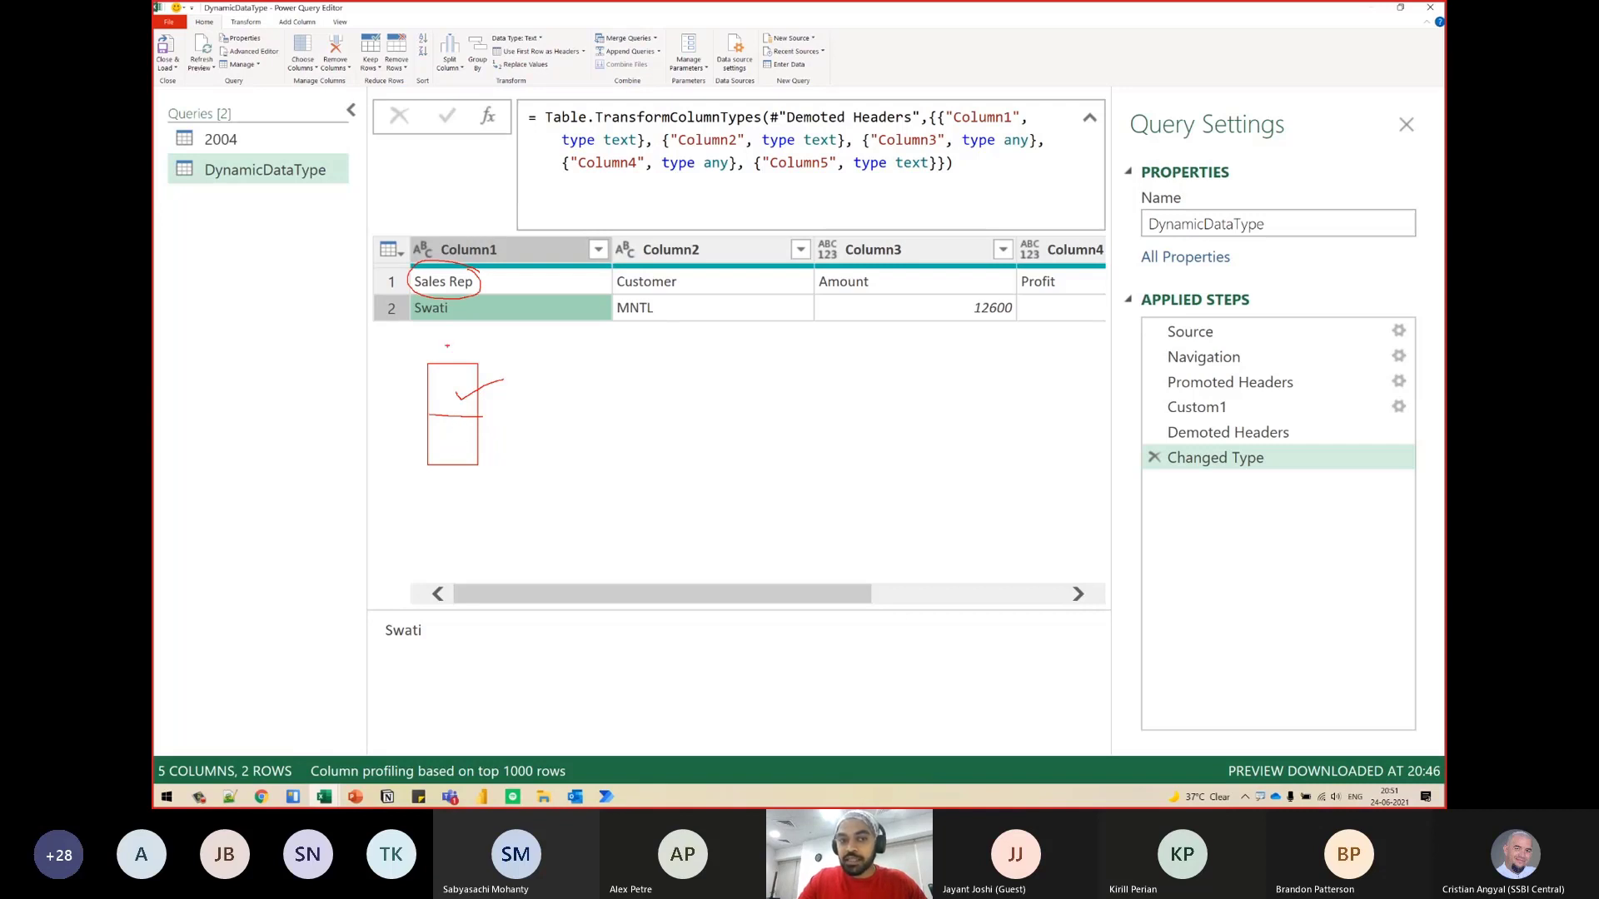
{"action": "mouse_move", "coordinate": [459, 307]}
{"action": "left_mouse_down"}
{"action": "mouse_move", "coordinate": [421, 294]}
{"action": "mouse_move", "coordinate": [403, 320]}
{"action": "mouse_move", "coordinate": [455, 321]}
{"action": "mouse_move", "coordinate": [457, 301]}
{"action": "mouse_move", "coordinate": [402, 334]}
{"action": "mouse_move", "coordinate": [387, 402]}
{"action": "mouse_move", "coordinate": [422, 446]}
{"action": "mouse_move", "coordinate": [505, 429]}
{"action": "left_mouse_up"}
{"action": "key", "text": "Escape"}
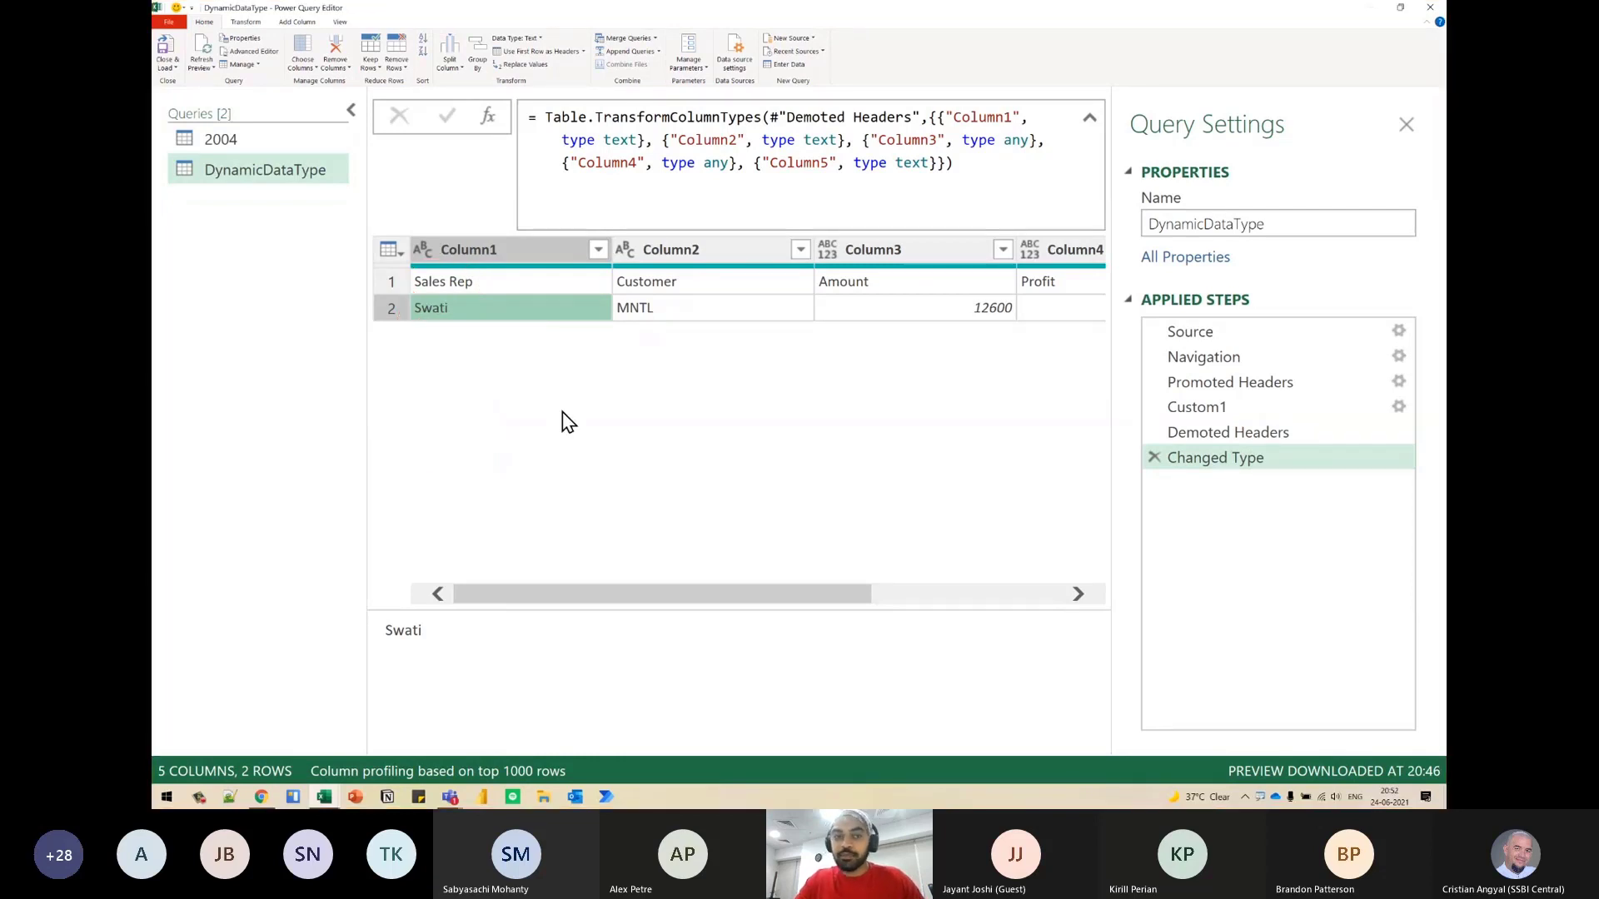
- Delete the automatic Changed Type step after Demoted Headers and transpose the table
{"action": "left_click", "coordinate": [1156, 458]}
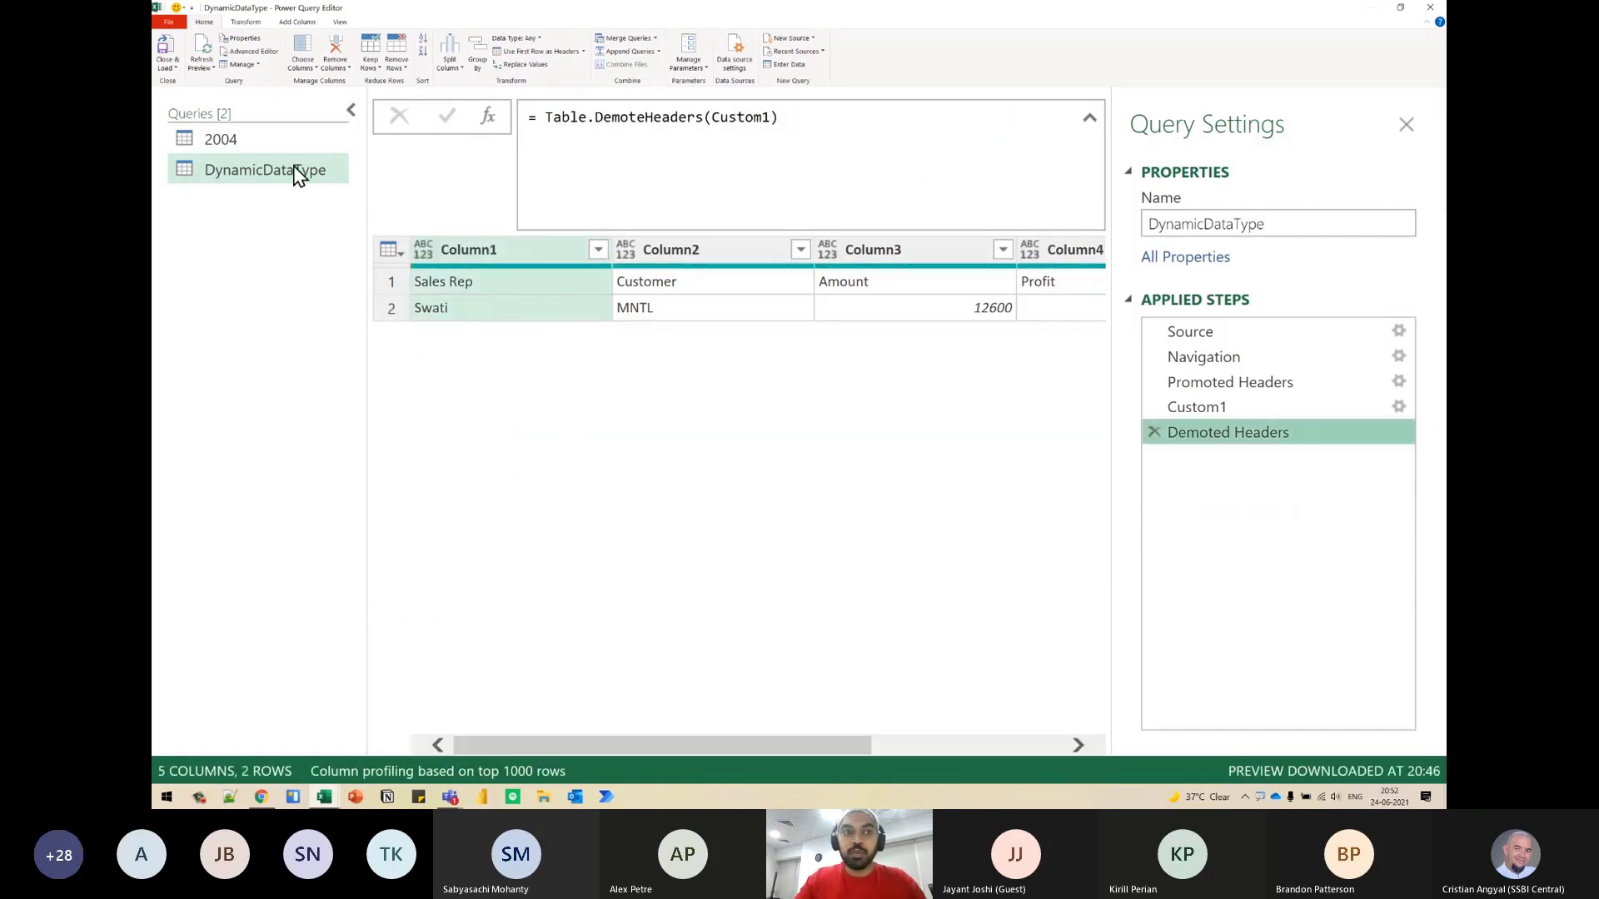
{"action": "left_click", "coordinate": [247, 22]}
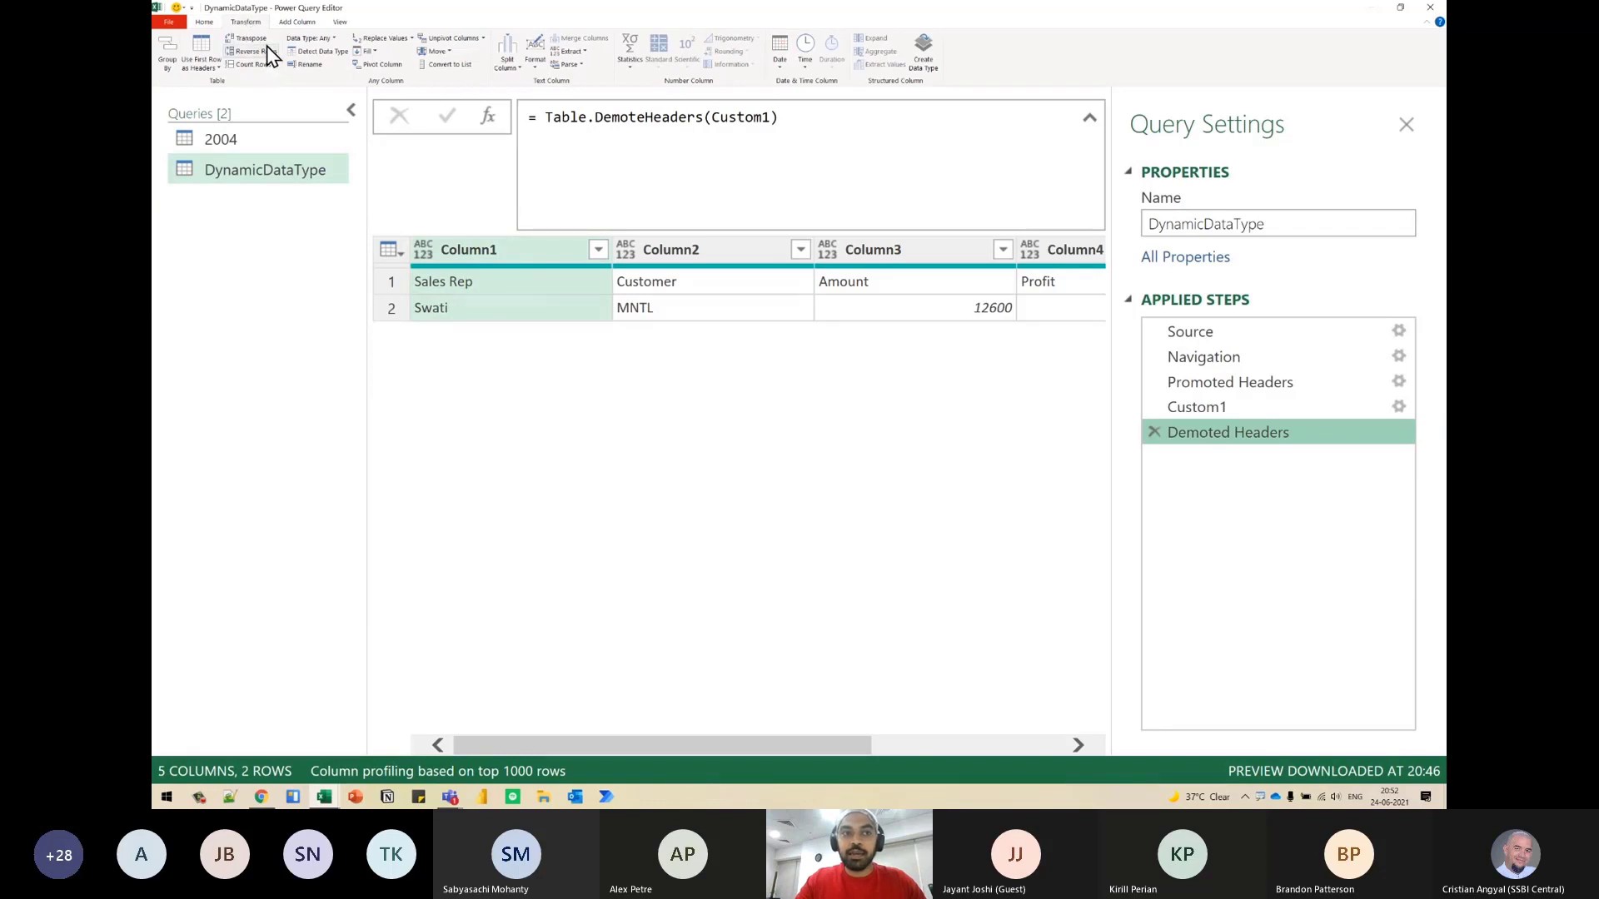
{"action": "left_click", "coordinate": [247, 39]}
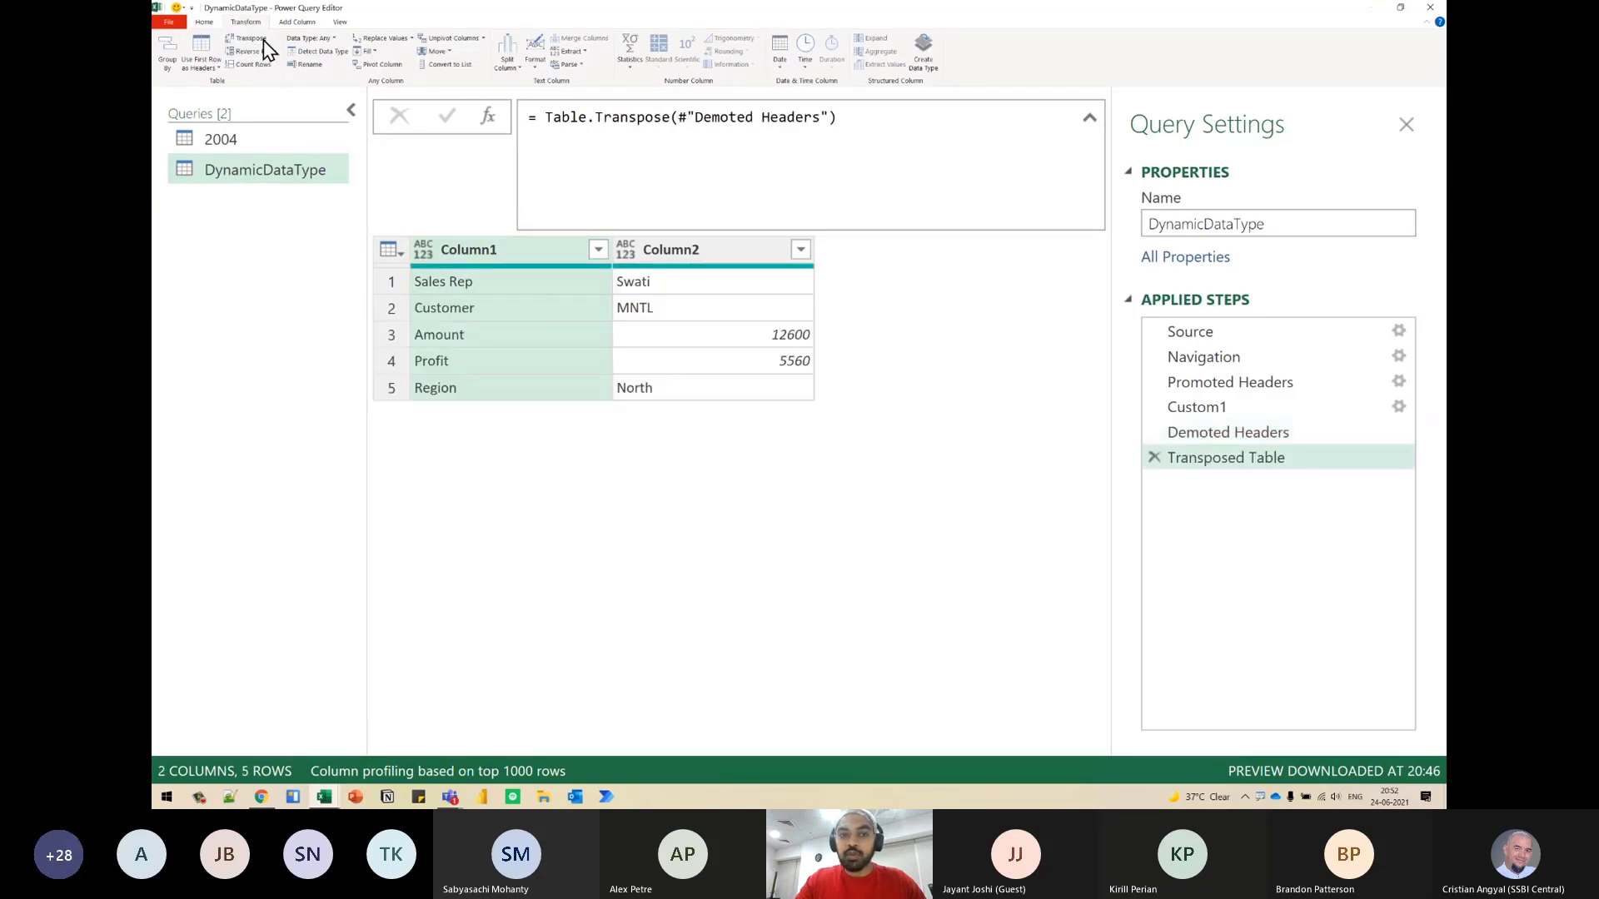
- Examine the column names in Column1 of the transposed table and mark the text and number sample values in Column2
{"action": "left_click", "coordinate": [485, 283]}
{"action": "left_click", "coordinate": [699, 292]}
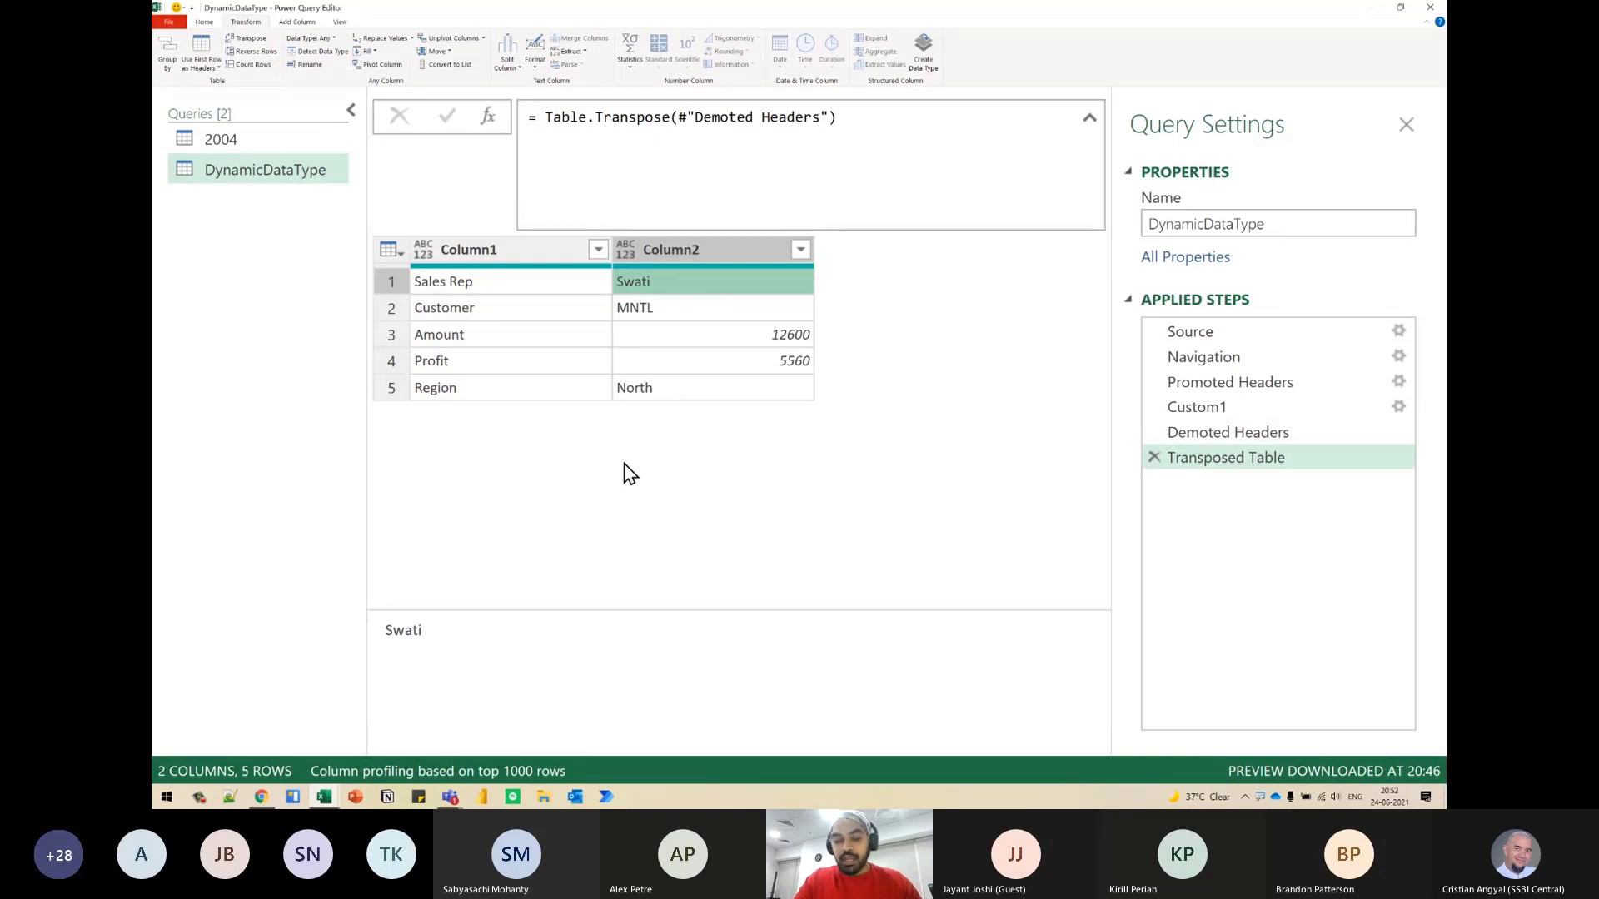
{"action": "left_click_drag", "start_coordinate": [610, 260], "coordinate": [848, 421]}
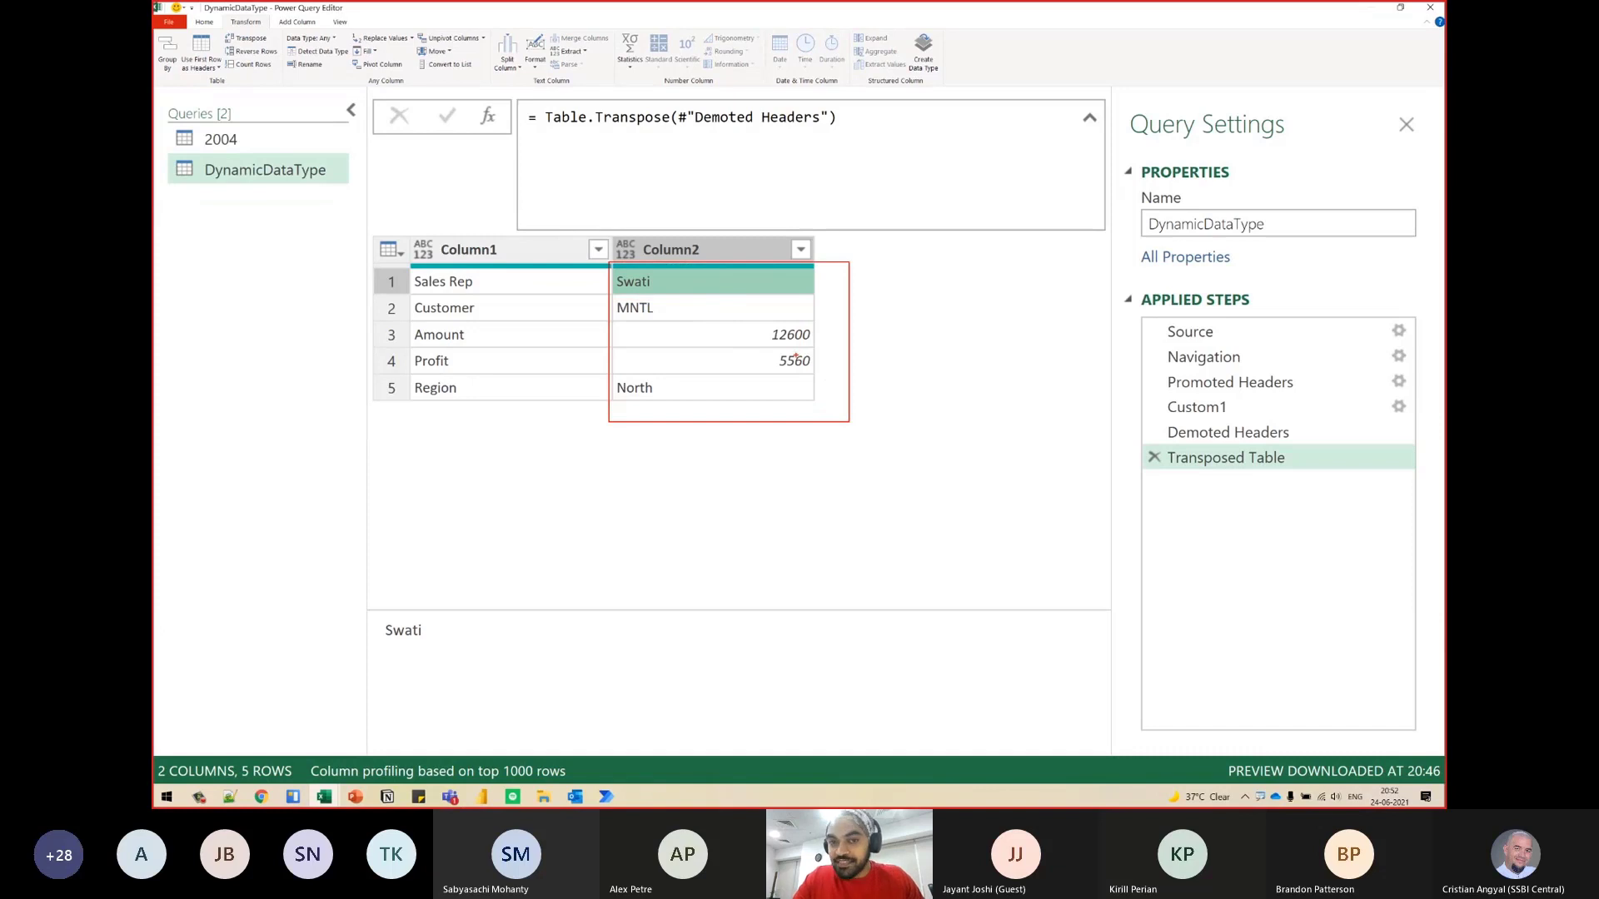
{"action": "left_click_drag", "start_coordinate": [676, 276], "coordinate": [702, 274]}
{"action": "left_click_drag", "start_coordinate": [817, 338], "coordinate": [834, 317]}
{"action": "key", "text": "Escape"}
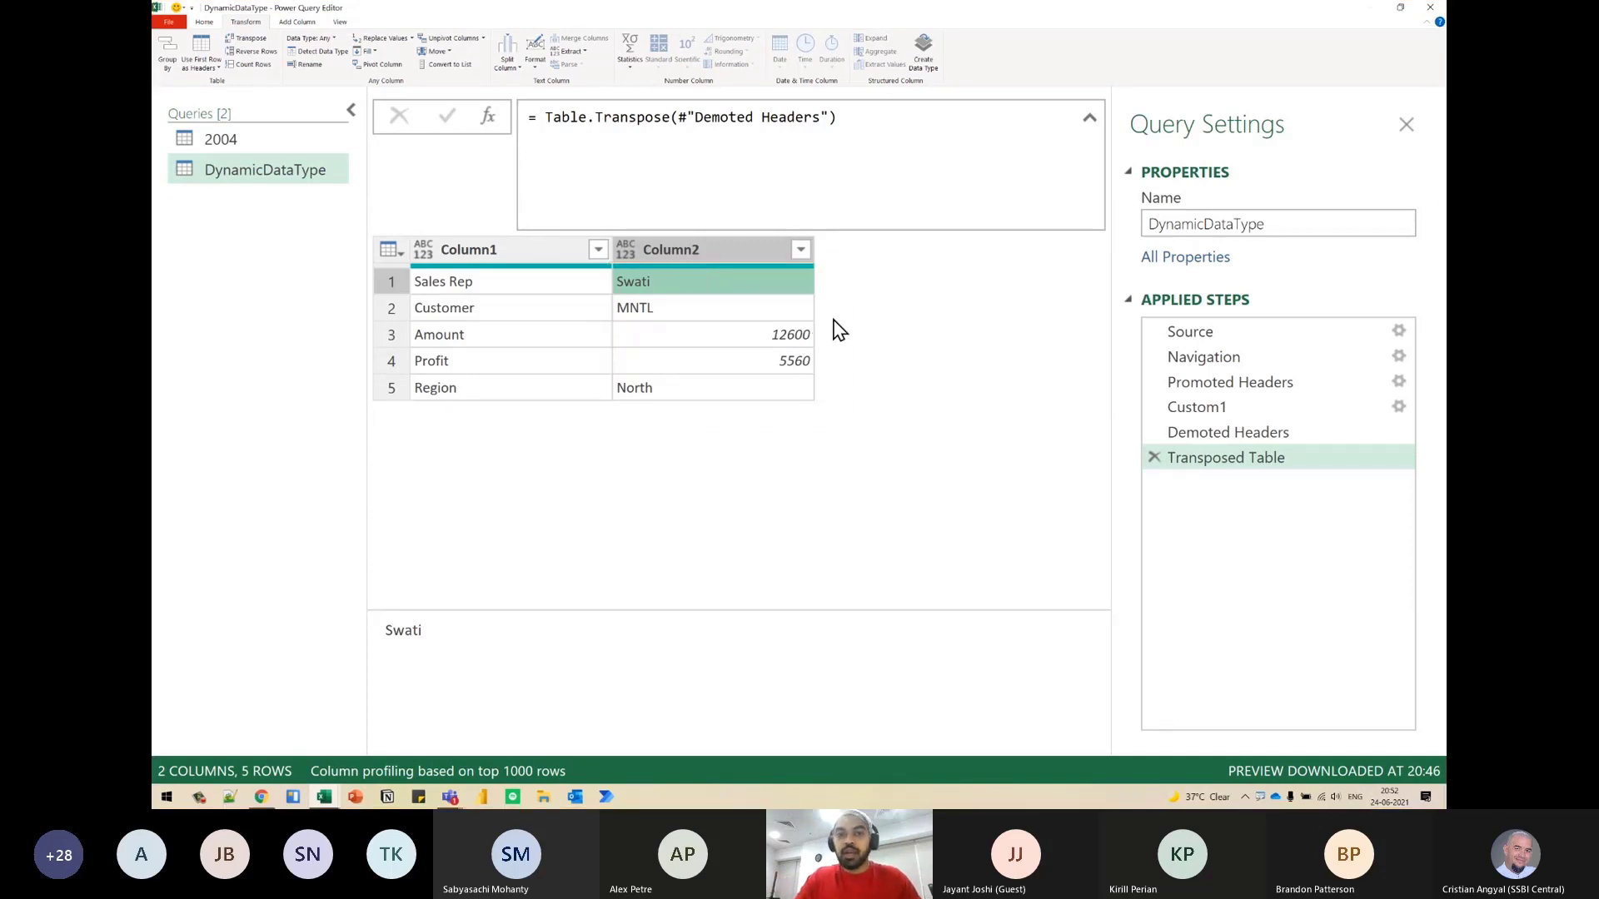
- Add a custom column named Custom with the formula Value.Type([Column2])
{"action": "left_click", "coordinate": [297, 23]}
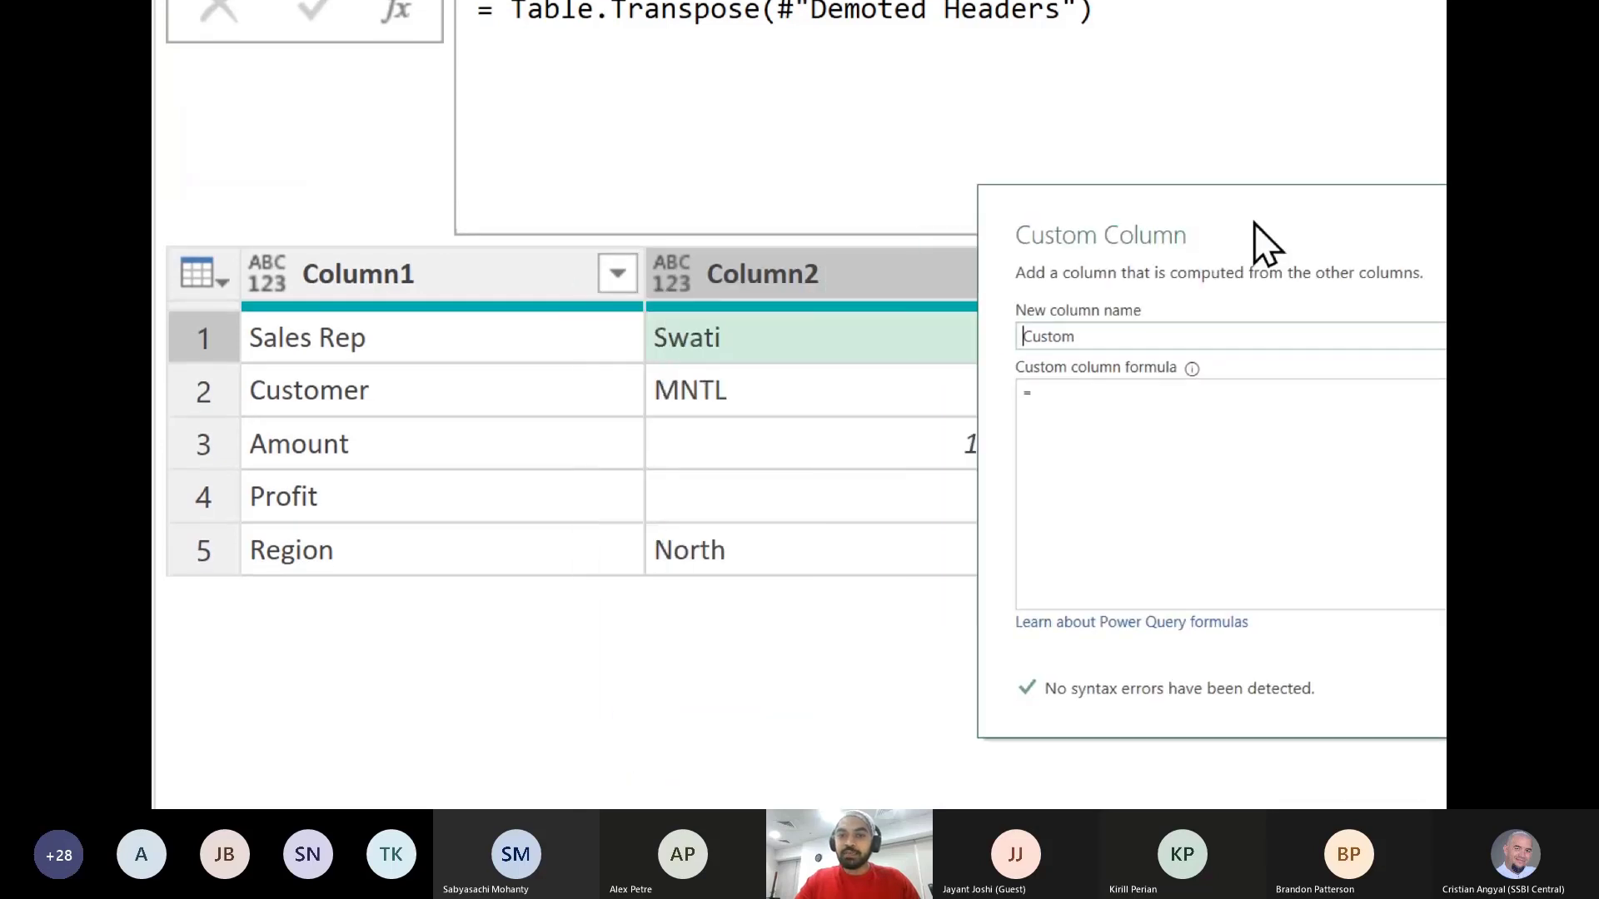
{"action": "left_click", "coordinate": [1184, 432]}
{"action": "type", "text": "Value.Type"}
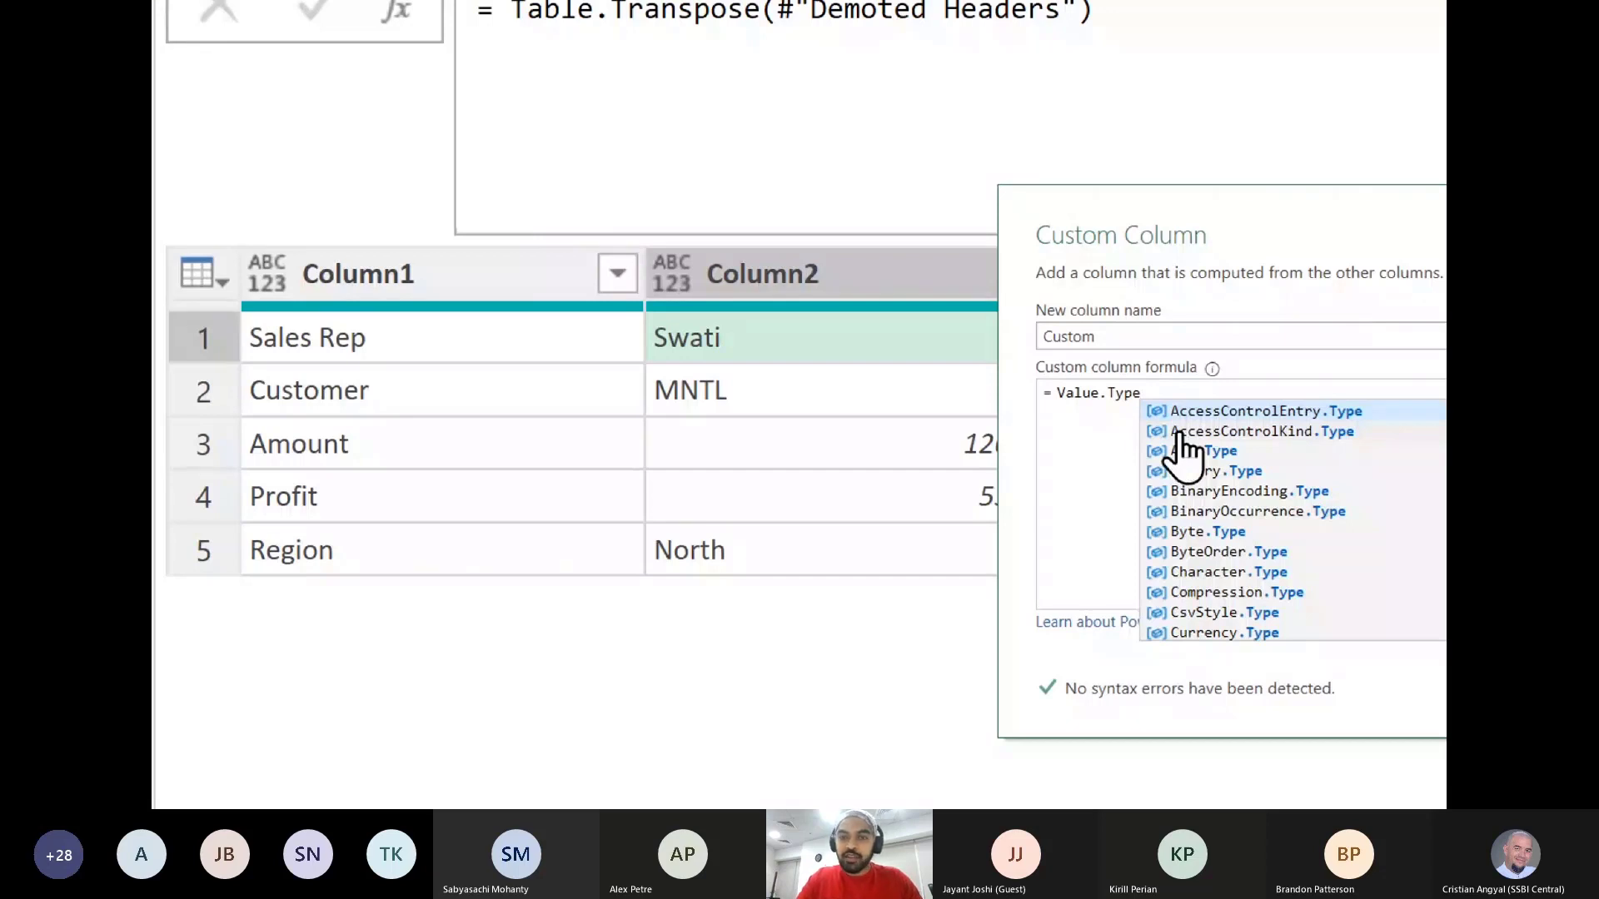
{"action": "type", "text": "("}
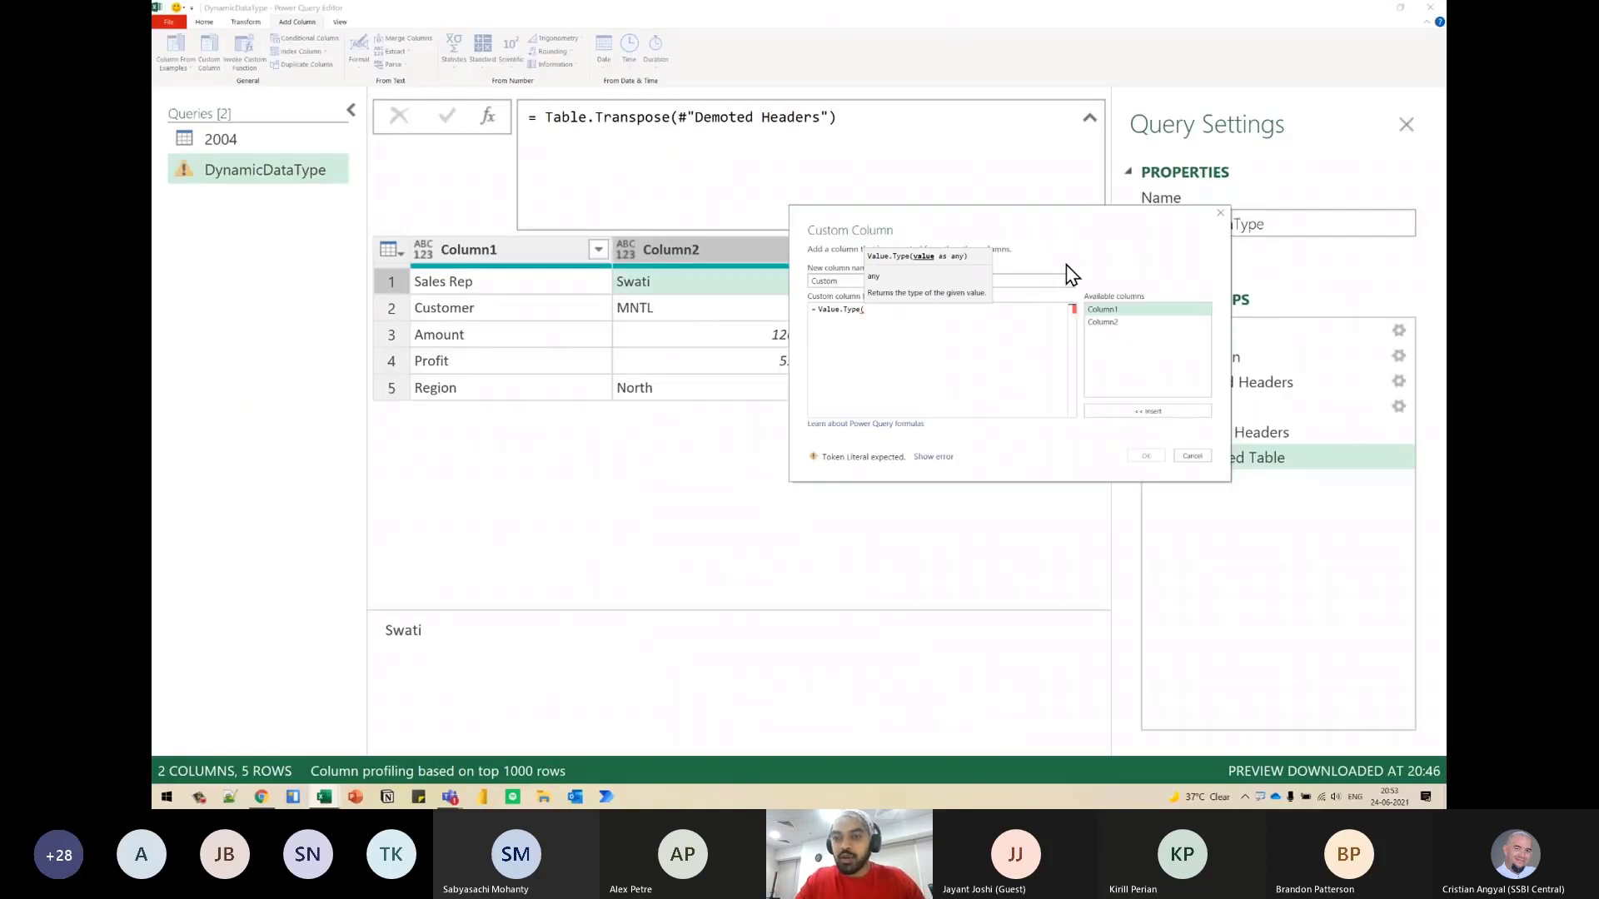
{"action": "double_click", "coordinate": [1120, 324]}
{"action": "left_click", "coordinate": [980, 314]}
{"action": "type", "text": ")"}
{"action": "left_click", "coordinate": [1157, 458]}
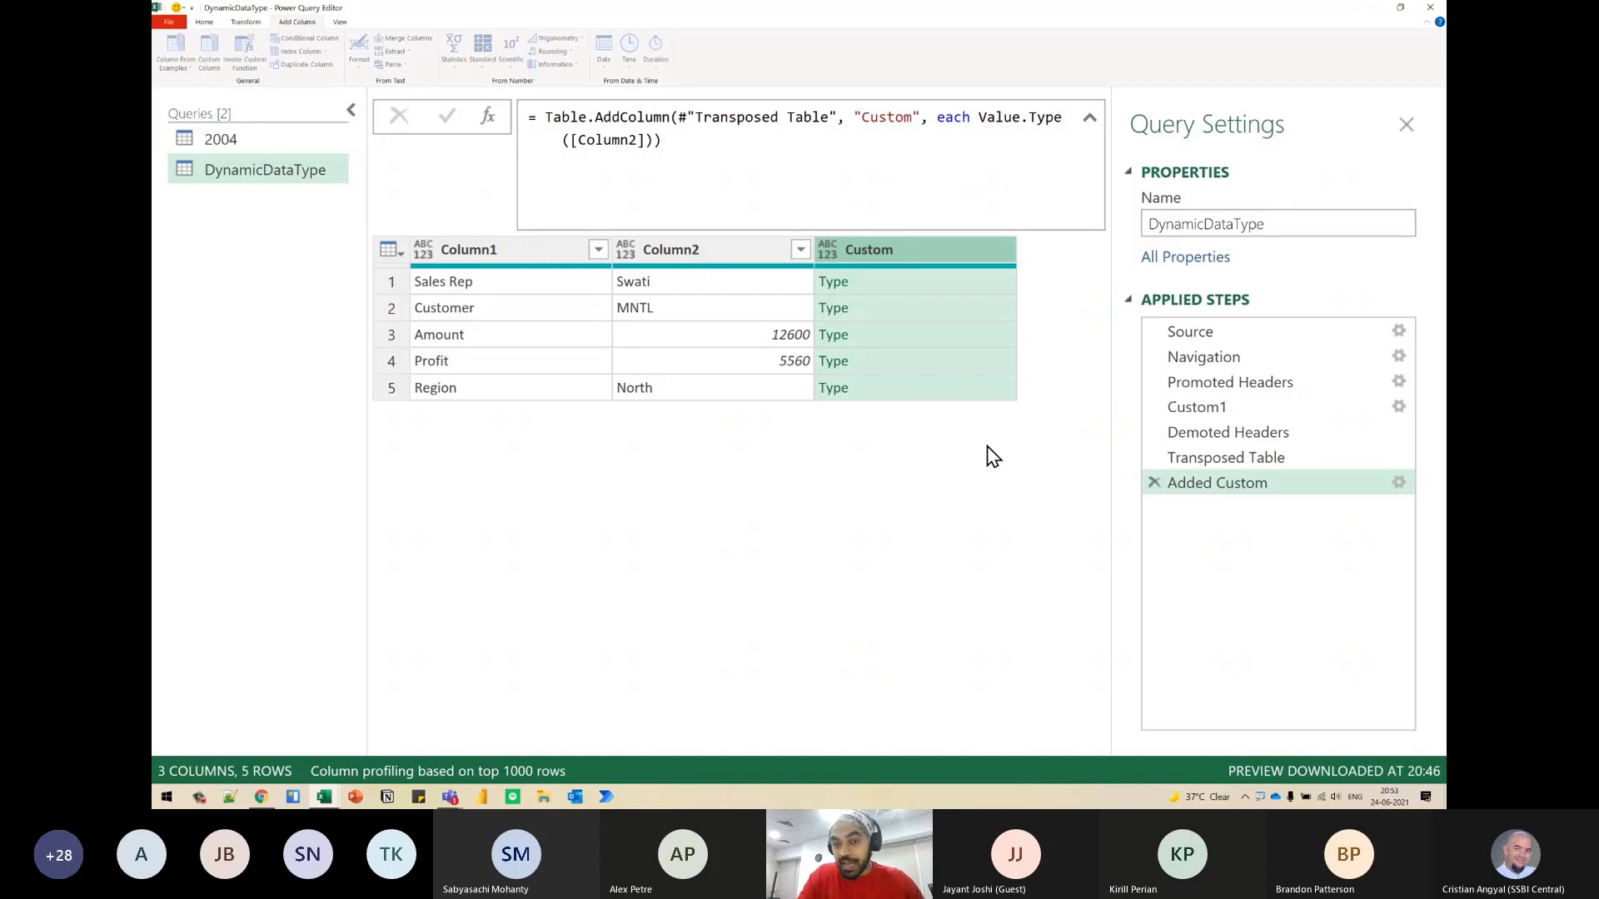
- Enlarge the preview area and examine the type value in each row of the Custom column
{"action": "left_click", "coordinate": [921, 283]}
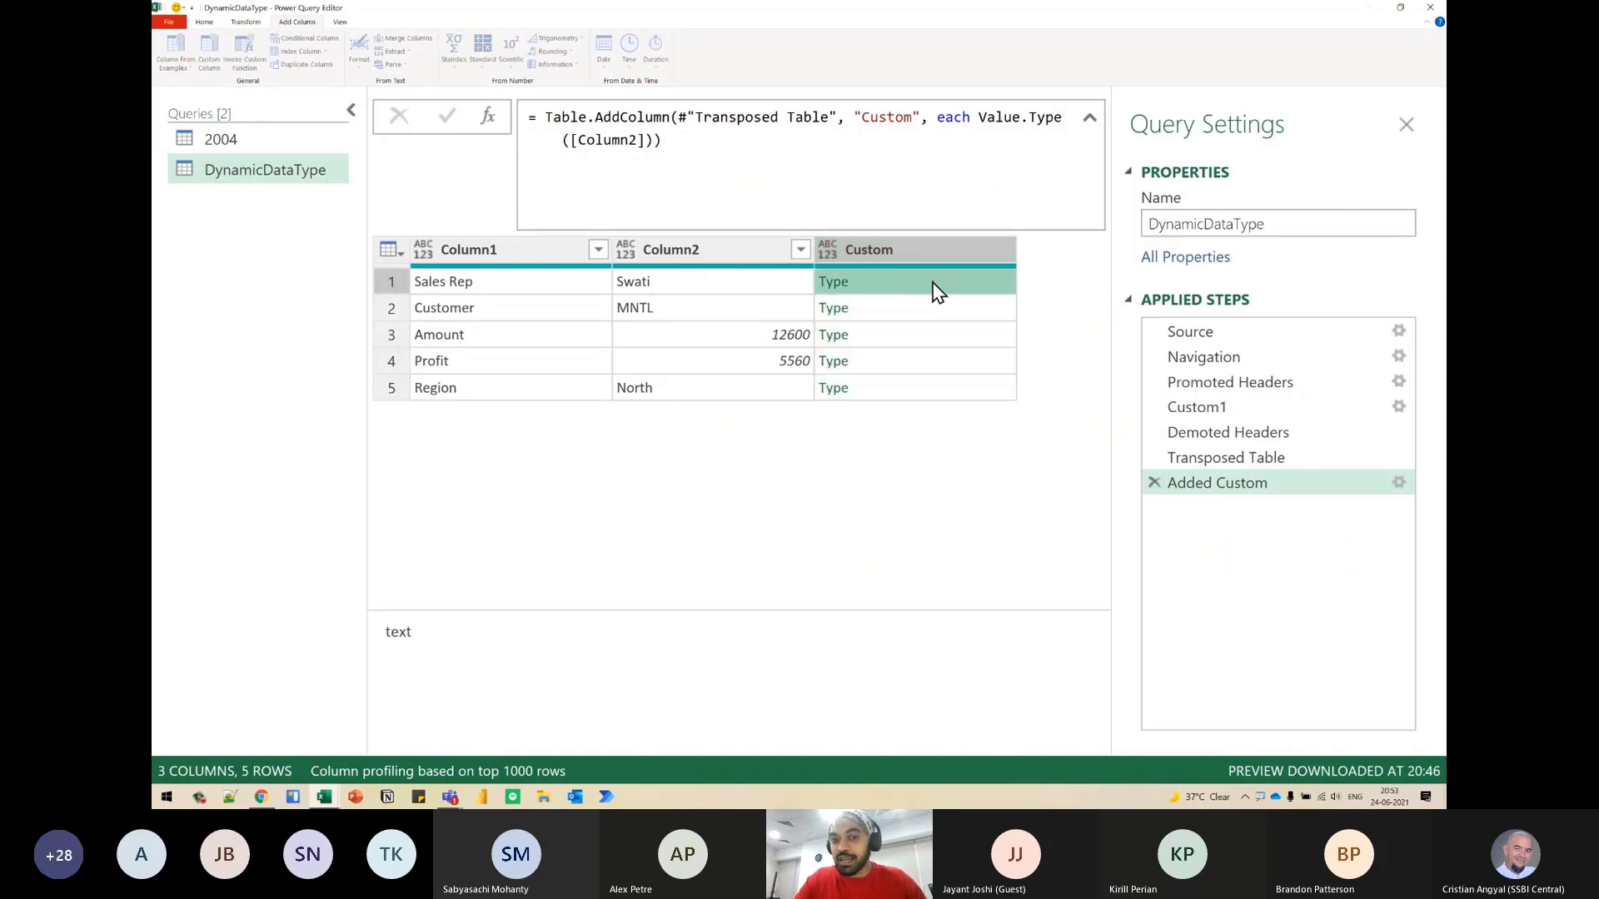
{"action": "left_click_drag", "start_coordinate": [583, 611], "coordinate": [603, 497]}
{"action": "key", "text": "ctrl+2"}
{"action": "left_click_drag", "start_coordinate": [833, 258], "coordinate": [851, 293]}
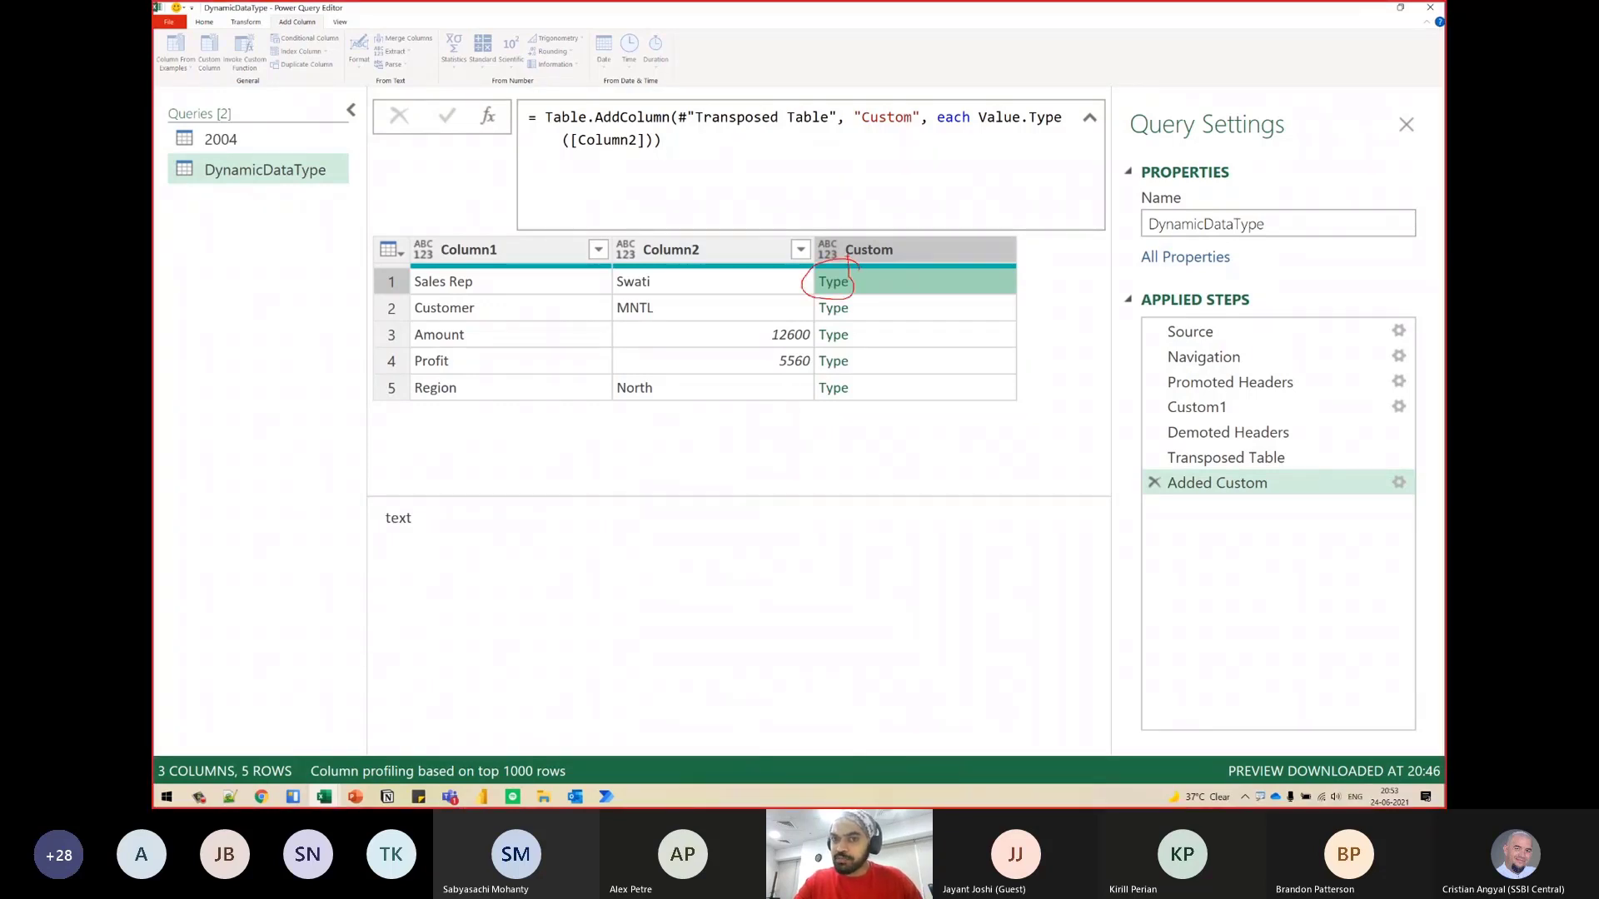
{"action": "mouse_move", "coordinate": [877, 304]}
{"action": "left_mouse_down"}
{"action": "mouse_move", "coordinate": [354, 527]}
{"action": "mouse_move", "coordinate": [400, 542]}
{"action": "left_mouse_up"}
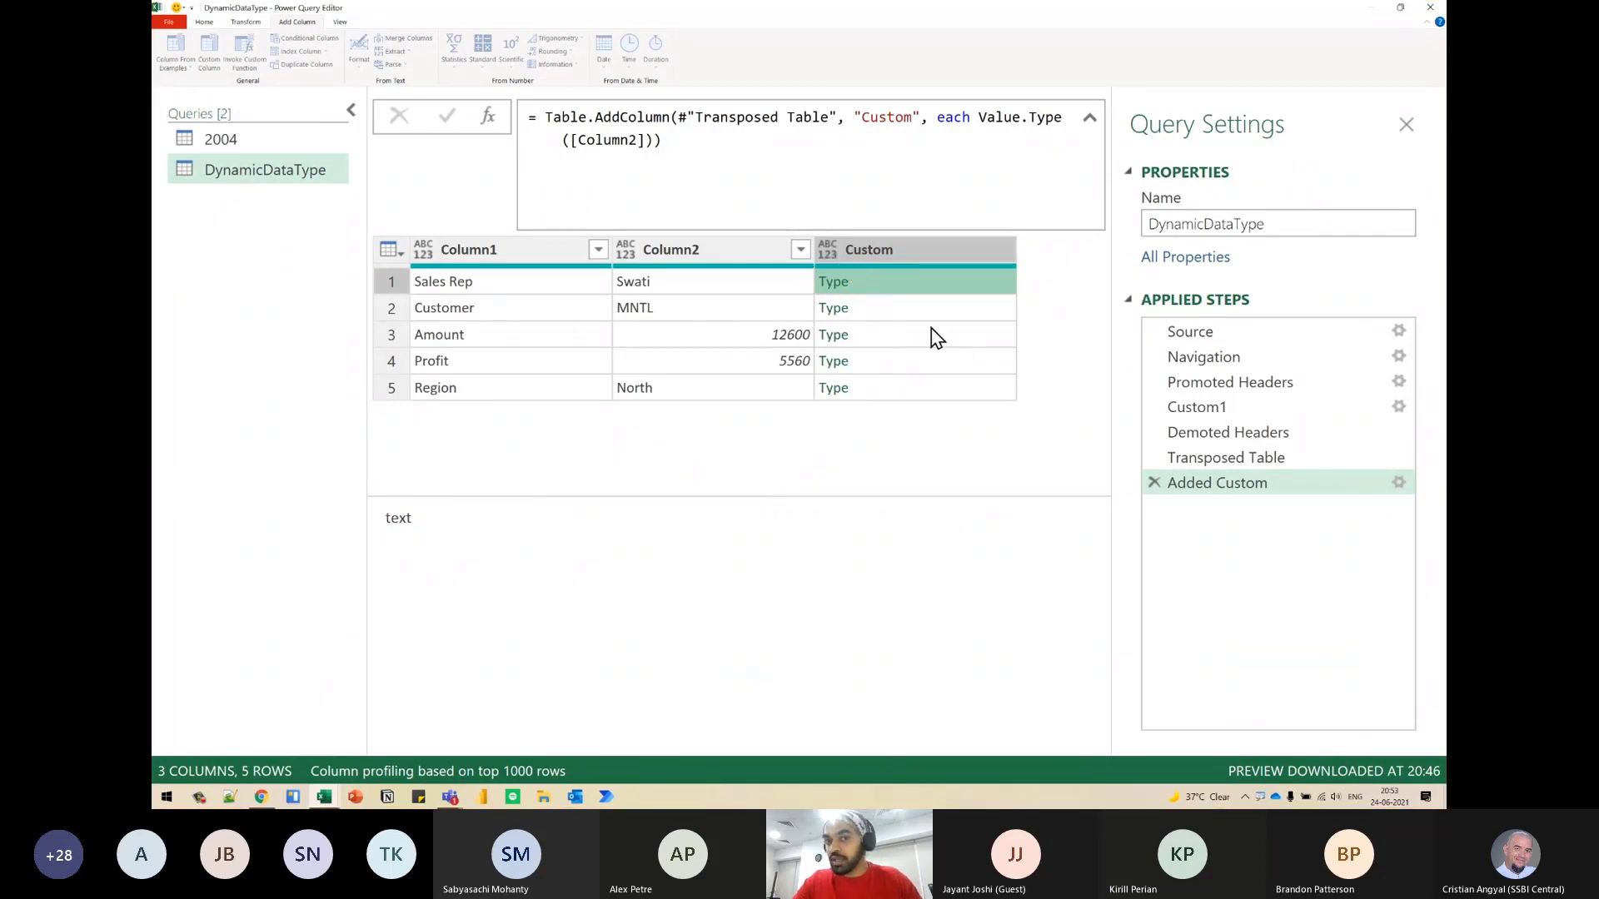
{"action": "left_click", "coordinate": [896, 309]}
{"action": "left_click", "coordinate": [907, 341]}
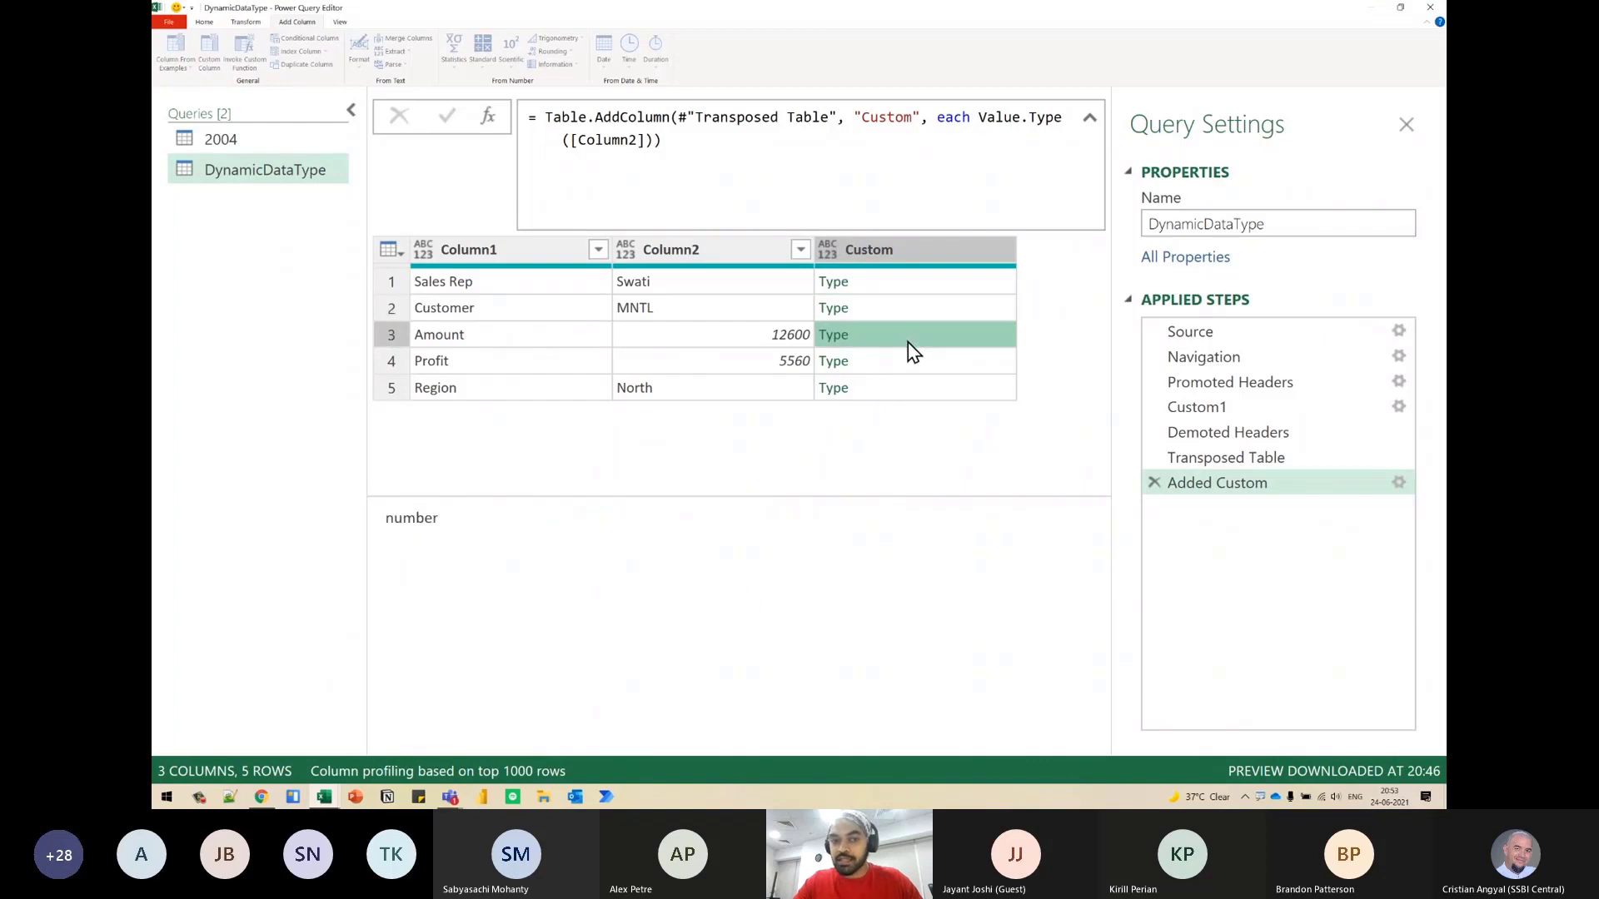
{"action": "left_click", "coordinate": [910, 369]}
{"action": "left_click", "coordinate": [912, 387]}
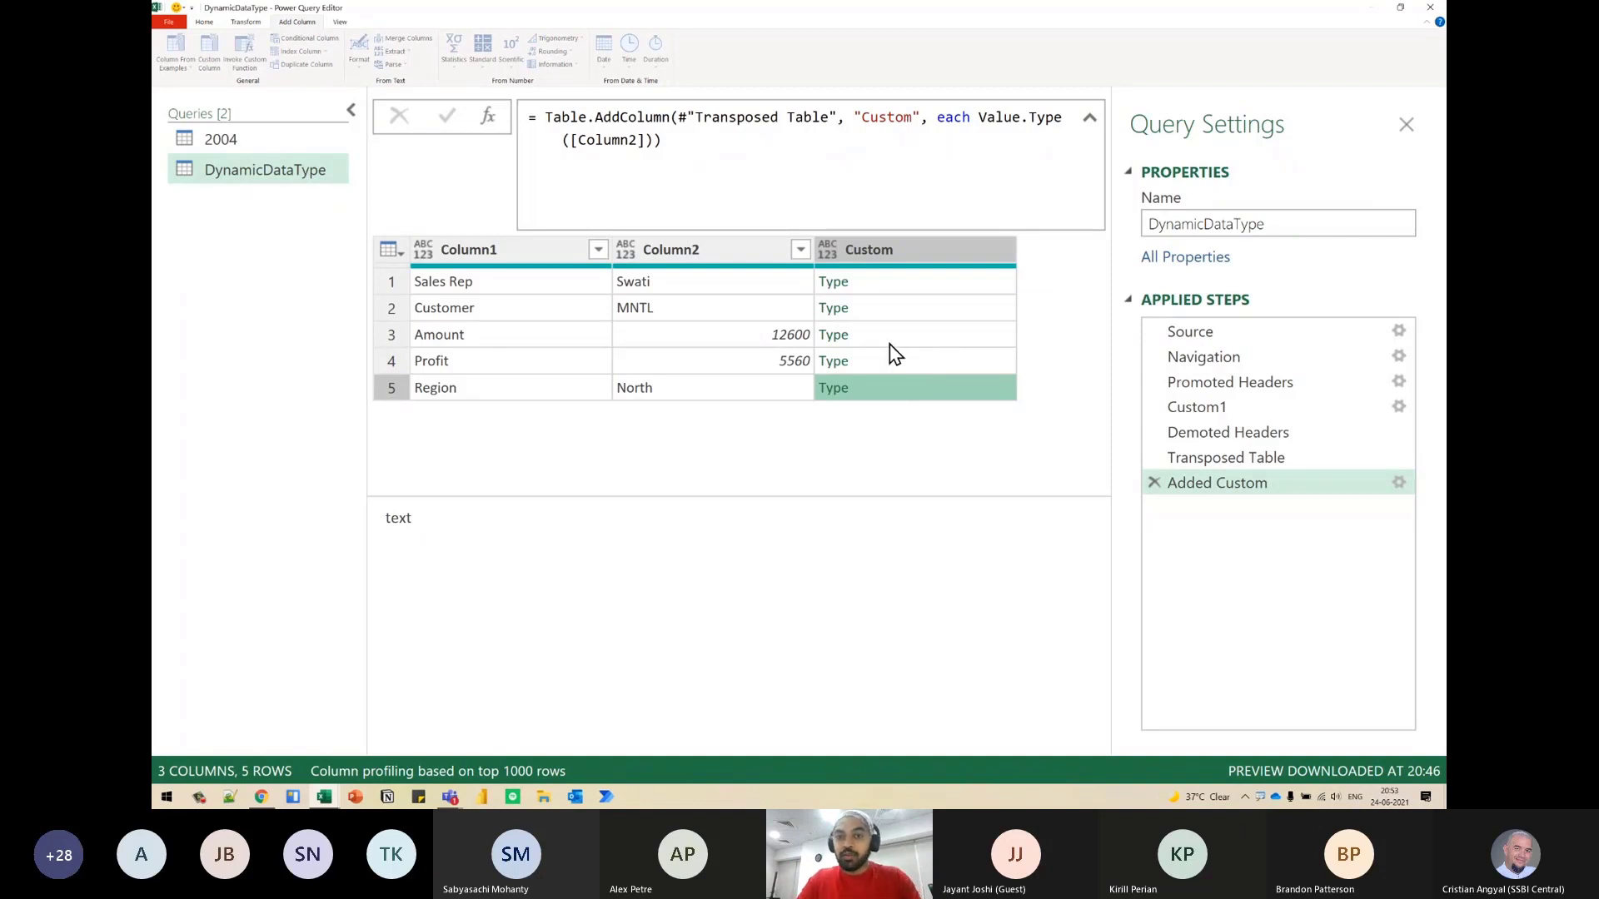
- Remove Column2 and mark the column name and type pairs in the Sales Rep and Customer rows
{"action": "left_click", "coordinate": [739, 253]}
{"action": "key", "text": "Delete"}
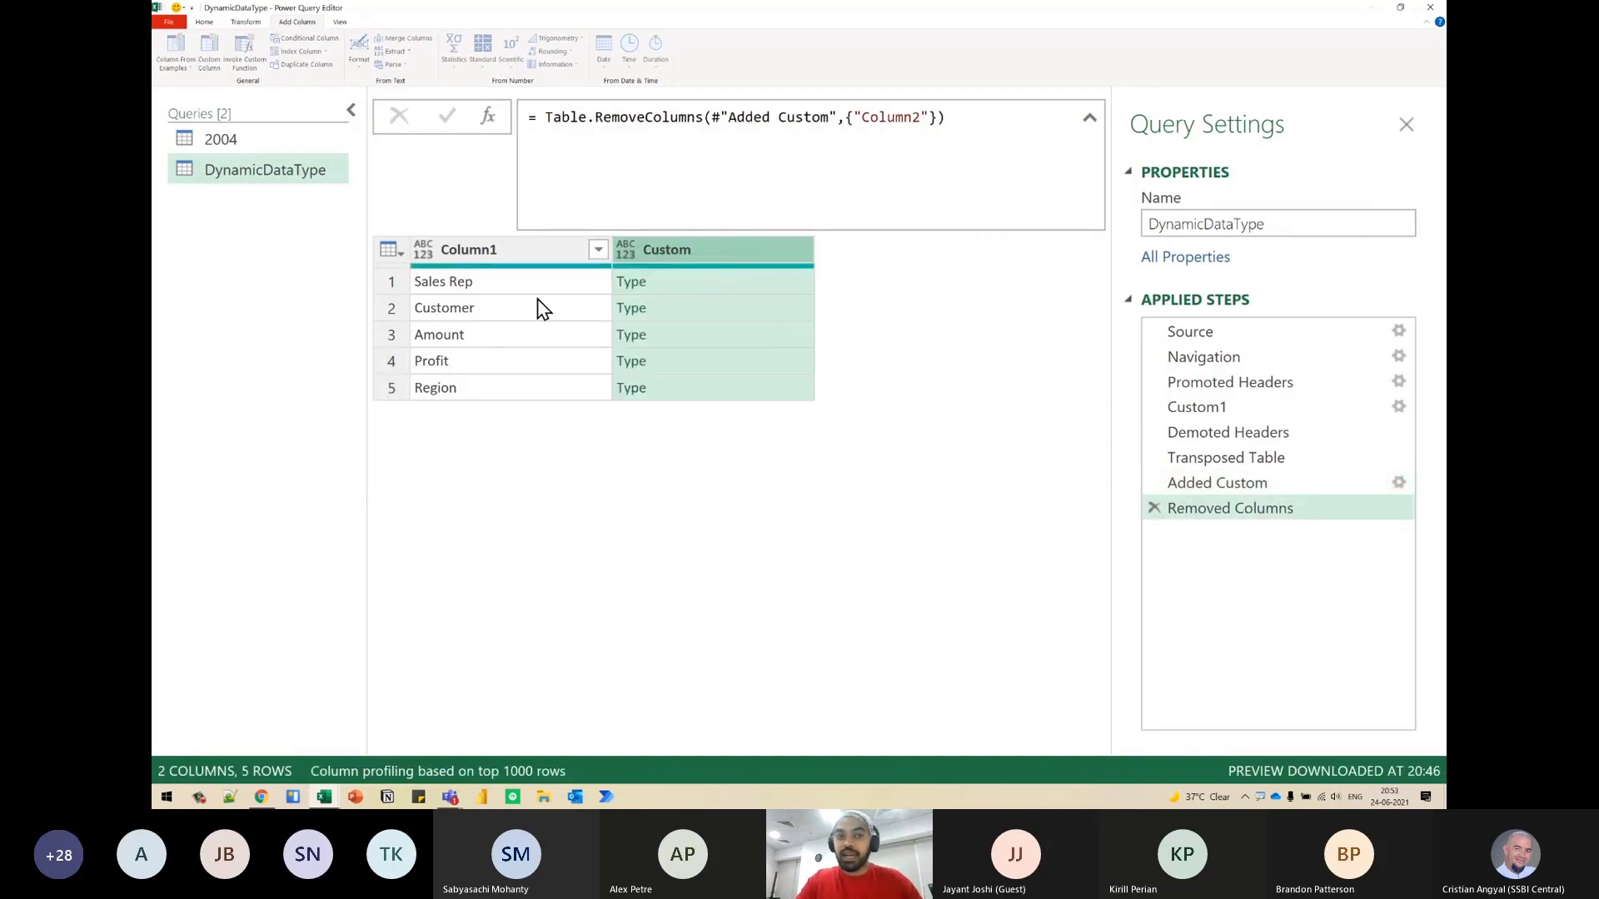
{"action": "left_click", "coordinate": [526, 287]}
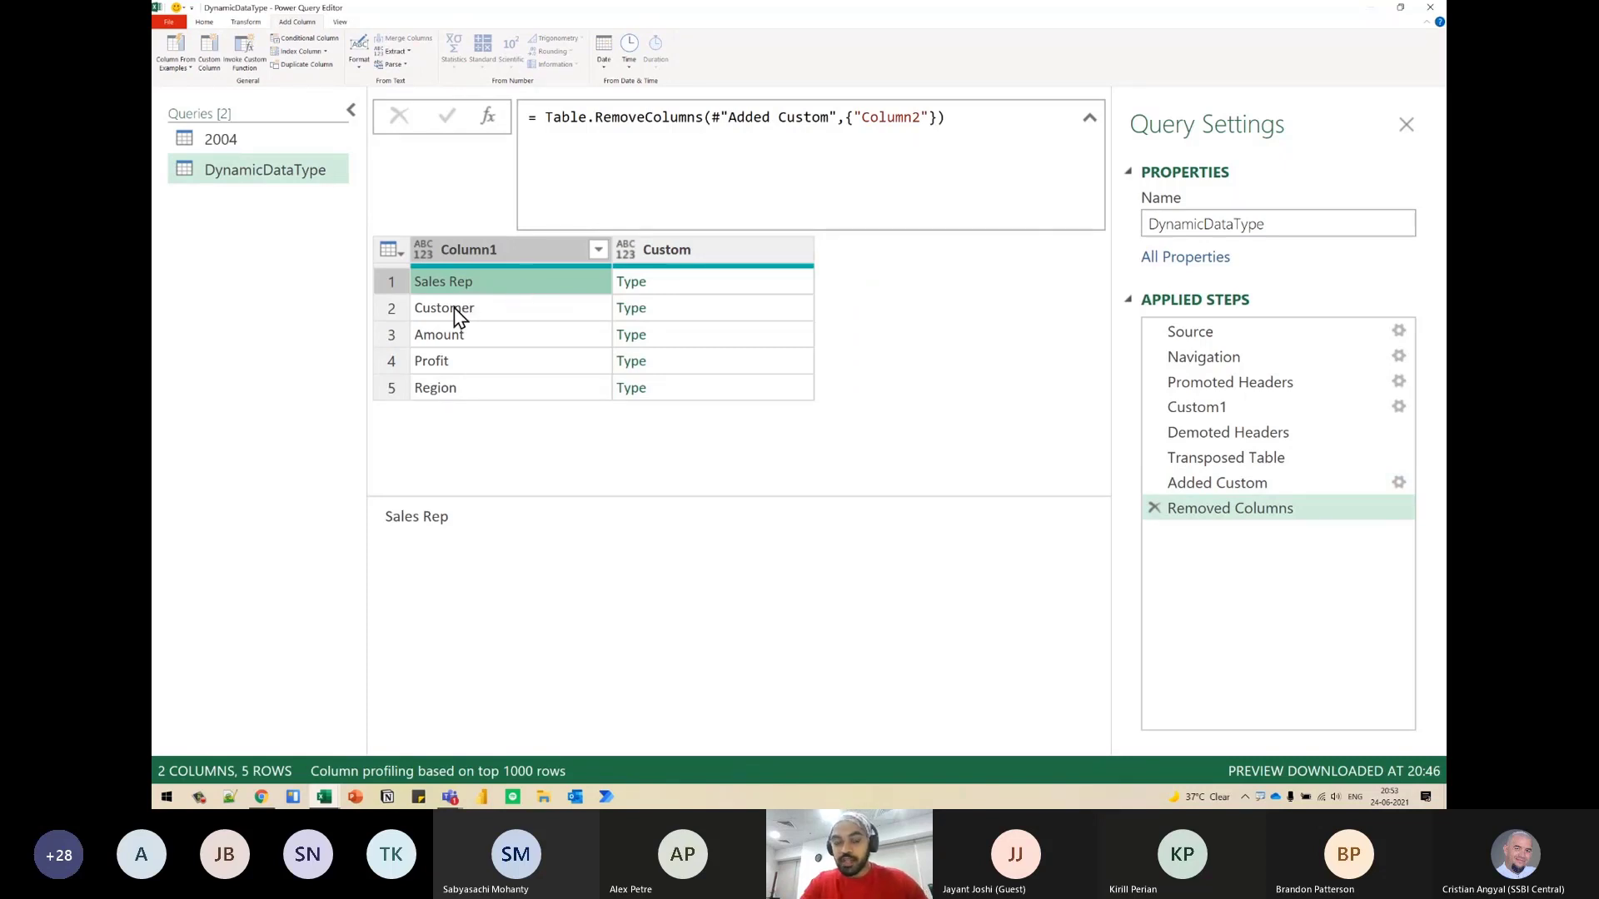
{"action": "key", "text": "ctrl+2"}
{"action": "mouse_move", "coordinate": [482, 269]}
{"action": "left_mouse_down"}
{"action": "mouse_move", "coordinate": [457, 307]}
{"action": "mouse_move", "coordinate": [497, 283]}
{"action": "left_mouse_up"}
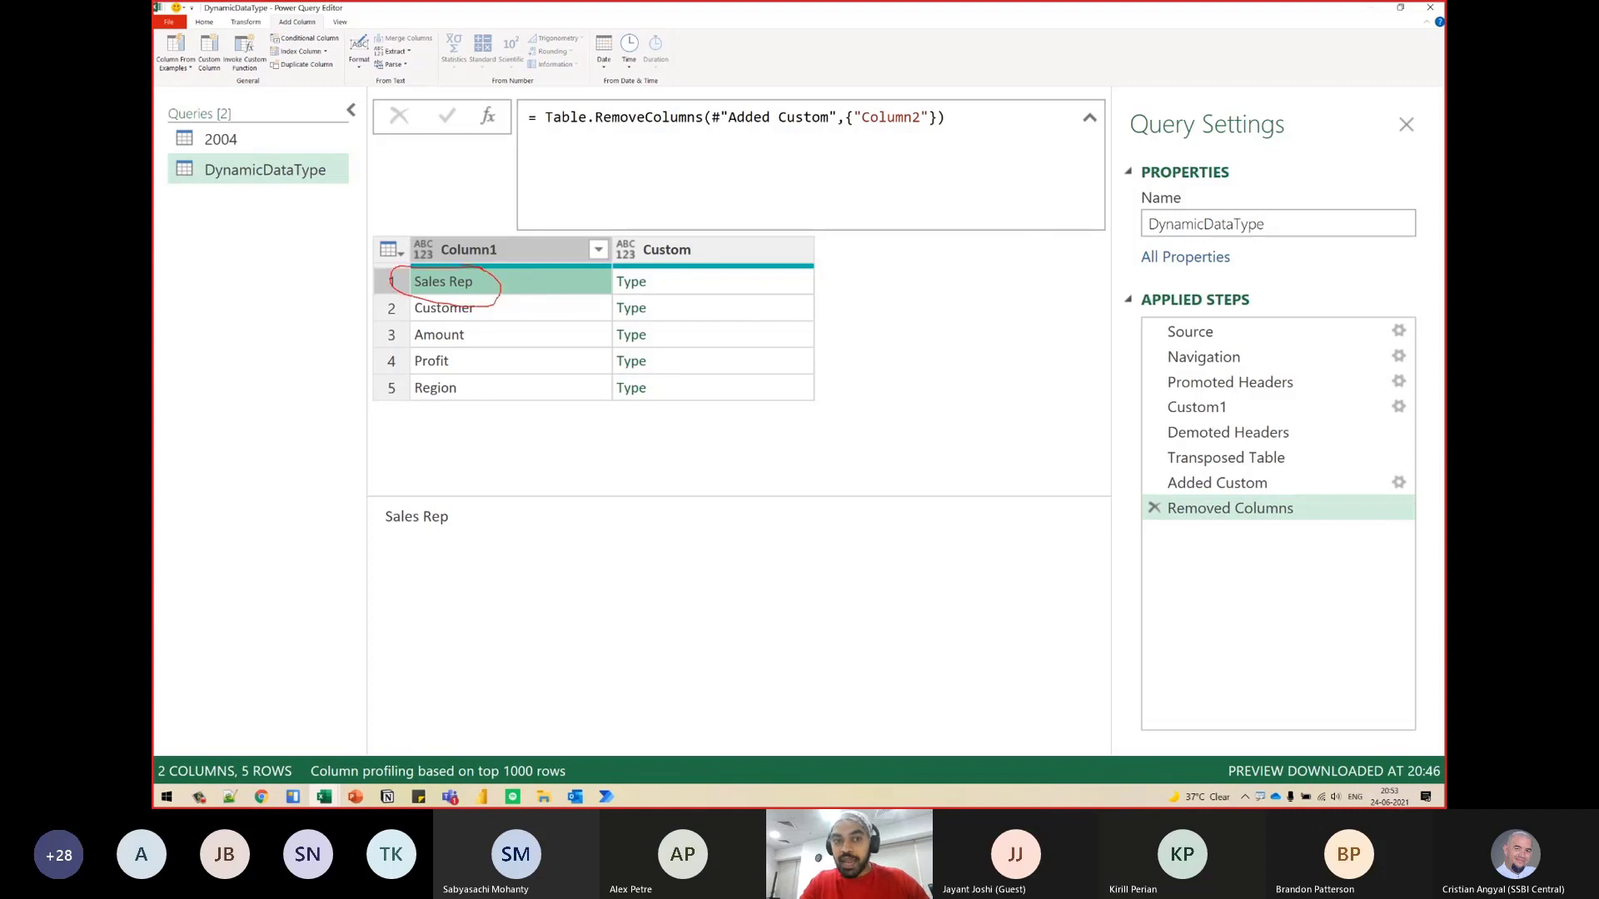
{"action": "mouse_move", "coordinate": [648, 281]}
{"action": "left_mouse_down"}
{"action": "mouse_move", "coordinate": [604, 286]}
{"action": "mouse_move", "coordinate": [656, 286]}
{"action": "left_mouse_up"}
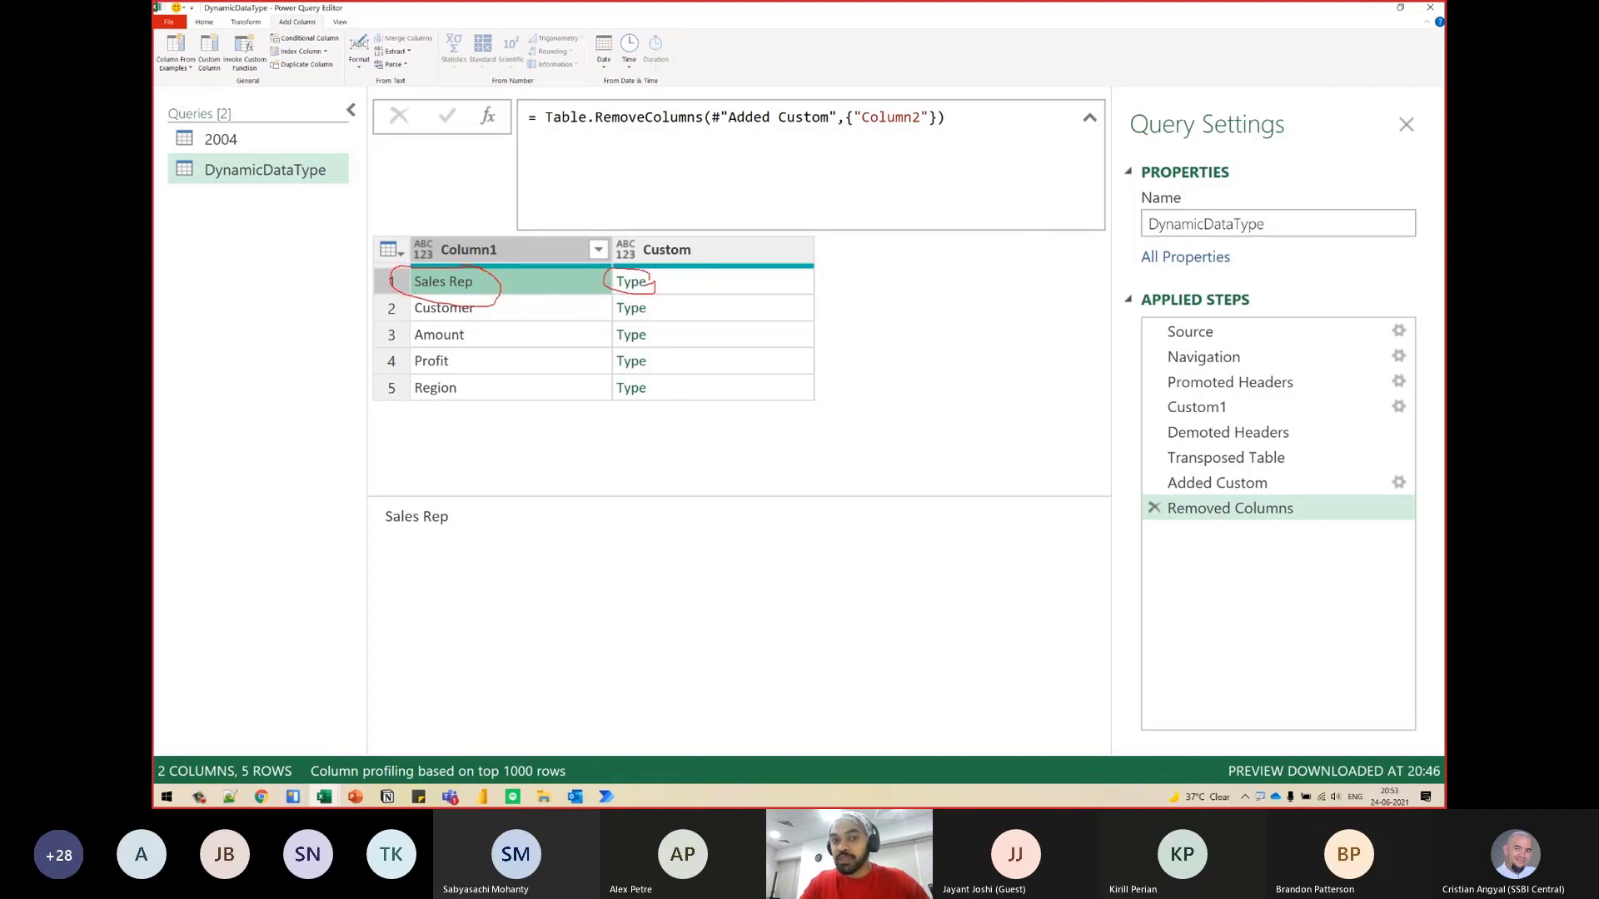
{"action": "mouse_move", "coordinate": [498, 312]}
{"action": "left_mouse_down"}
{"action": "mouse_move", "coordinate": [416, 299]}
{"action": "mouse_move", "coordinate": [496, 312]}
{"action": "left_mouse_up"}
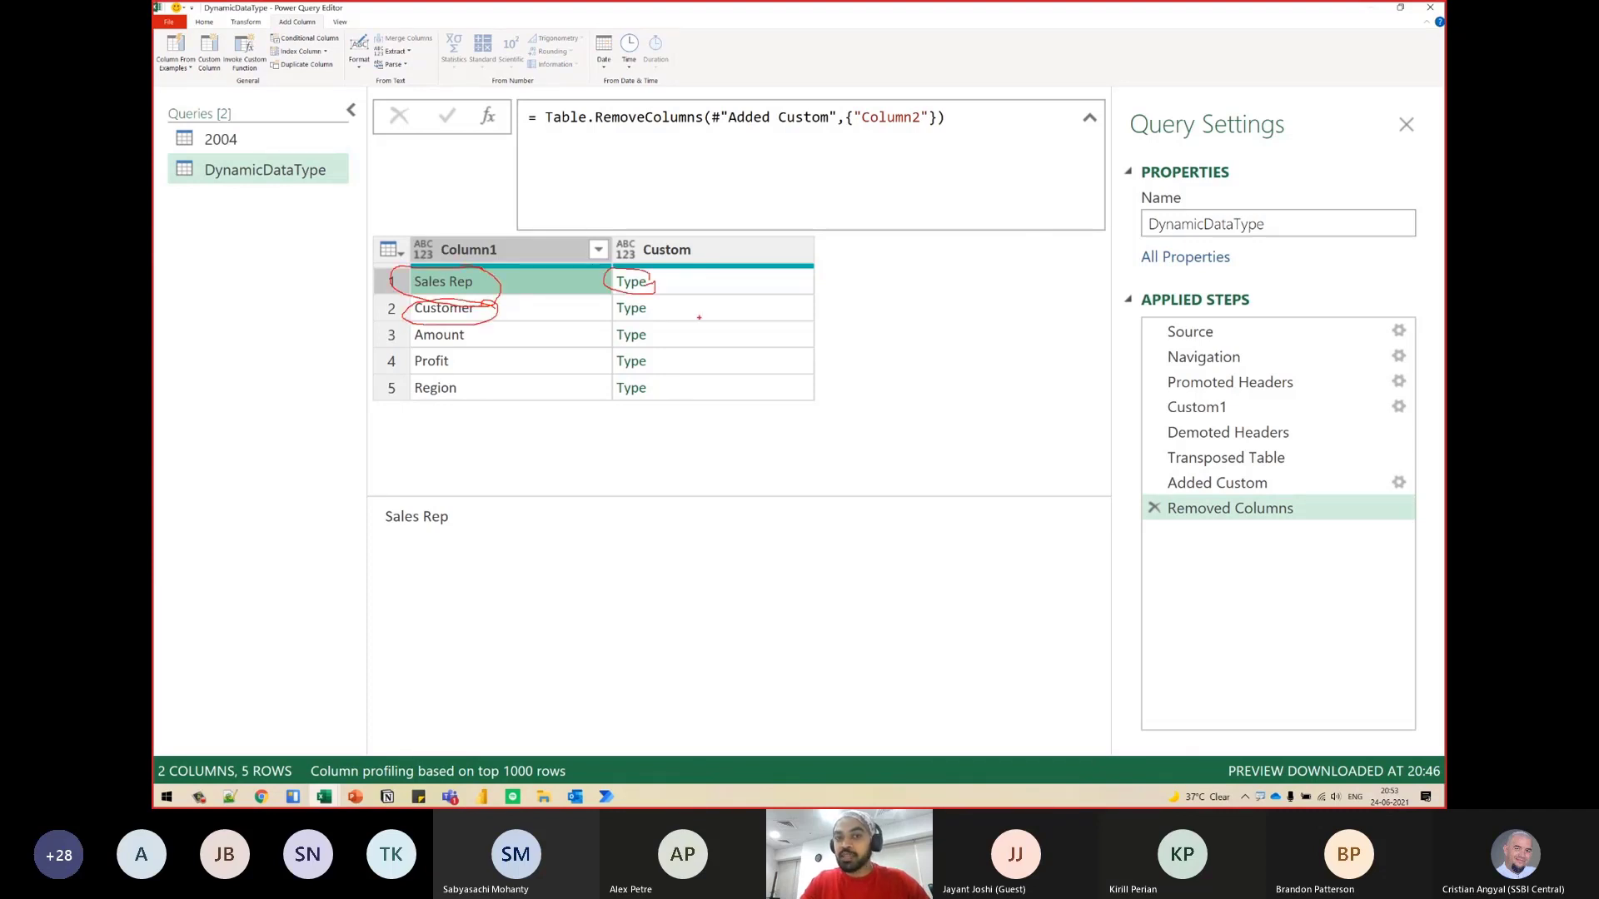
{"action": "mouse_move", "coordinate": [663, 297]}
{"action": "left_mouse_down"}
{"action": "mouse_move", "coordinate": [637, 326]}
{"action": "mouse_move", "coordinate": [657, 303]}
{"action": "left_mouse_up"}
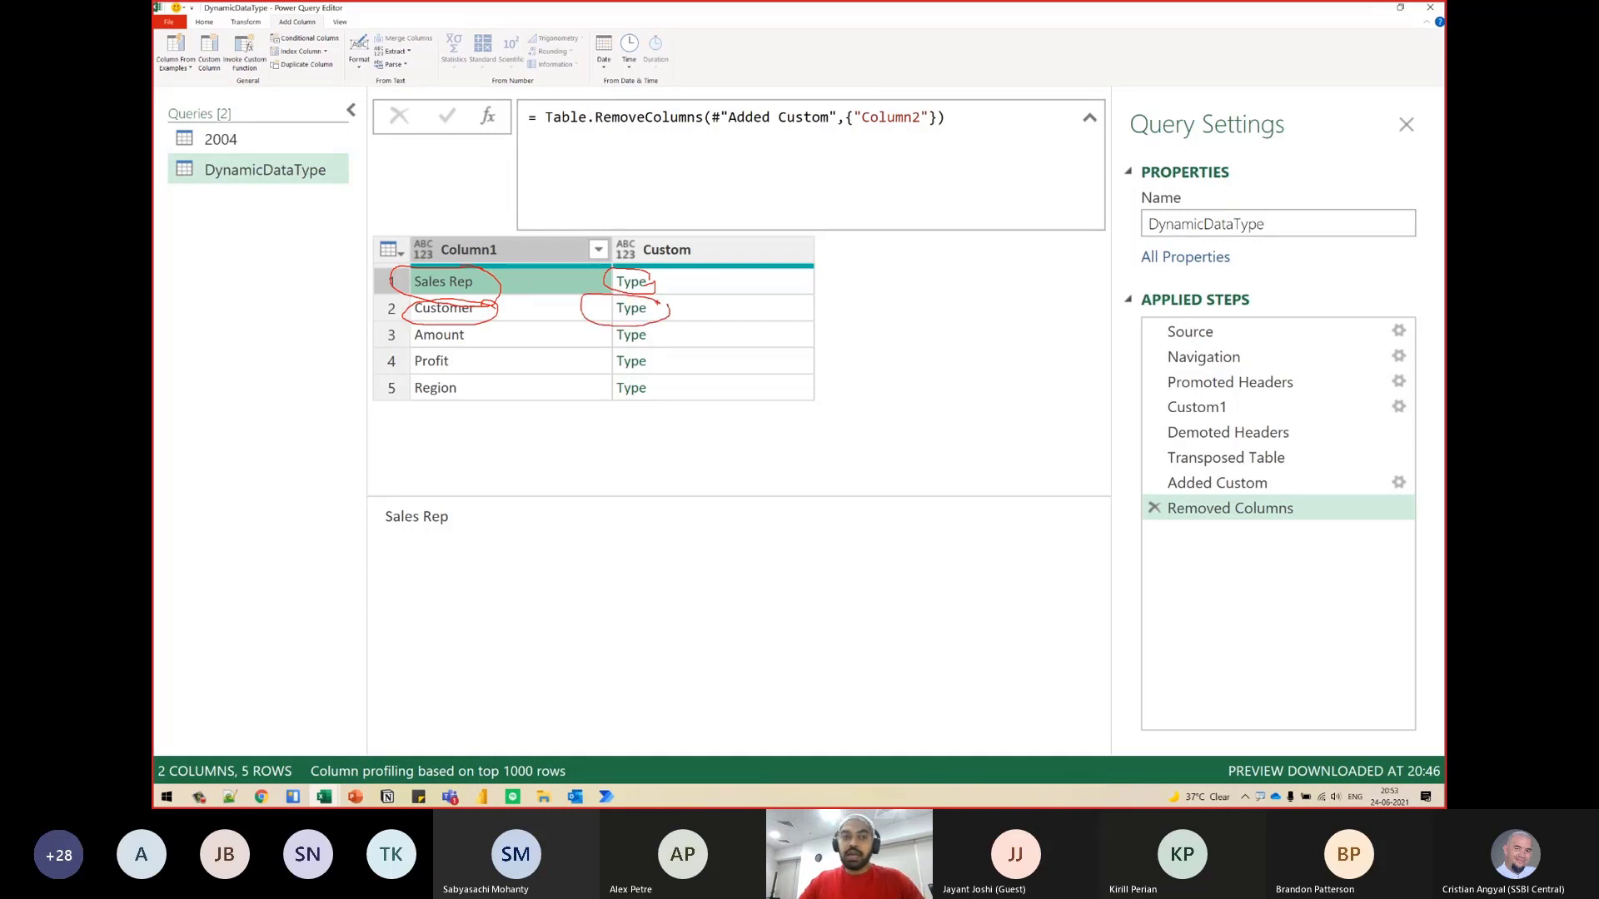
{"action": "key", "text": "Escape"}
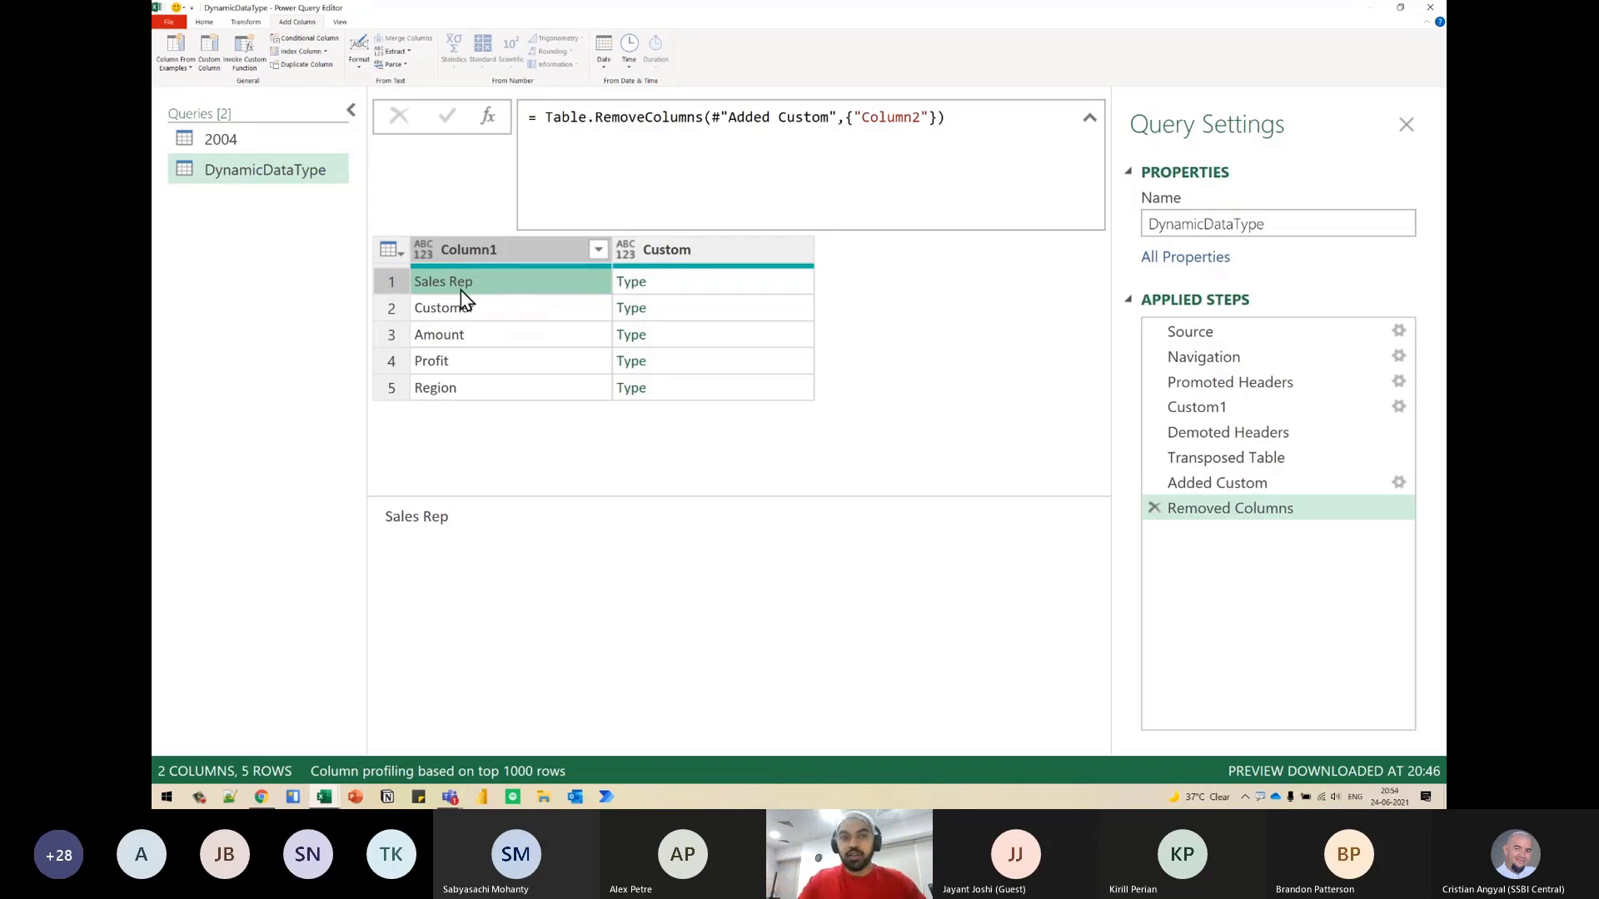
- Transpose the table so each column holds a column name above its type, and check Column2 and Column3
{"action": "left_click", "coordinate": [246, 22]}
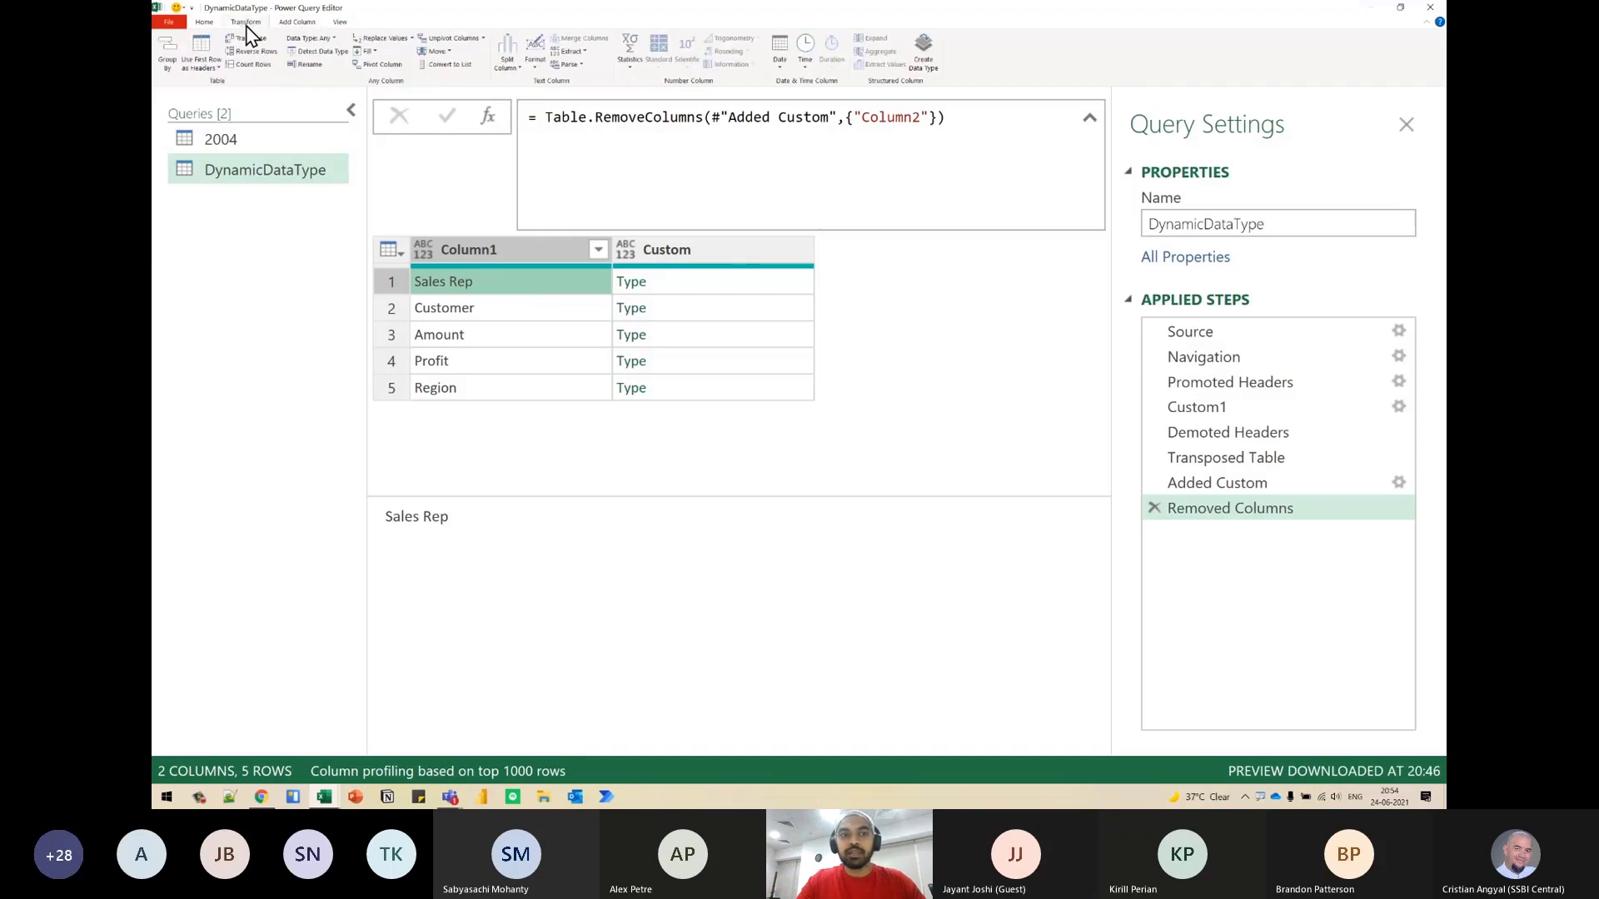
{"action": "left_click", "coordinate": [254, 39]}
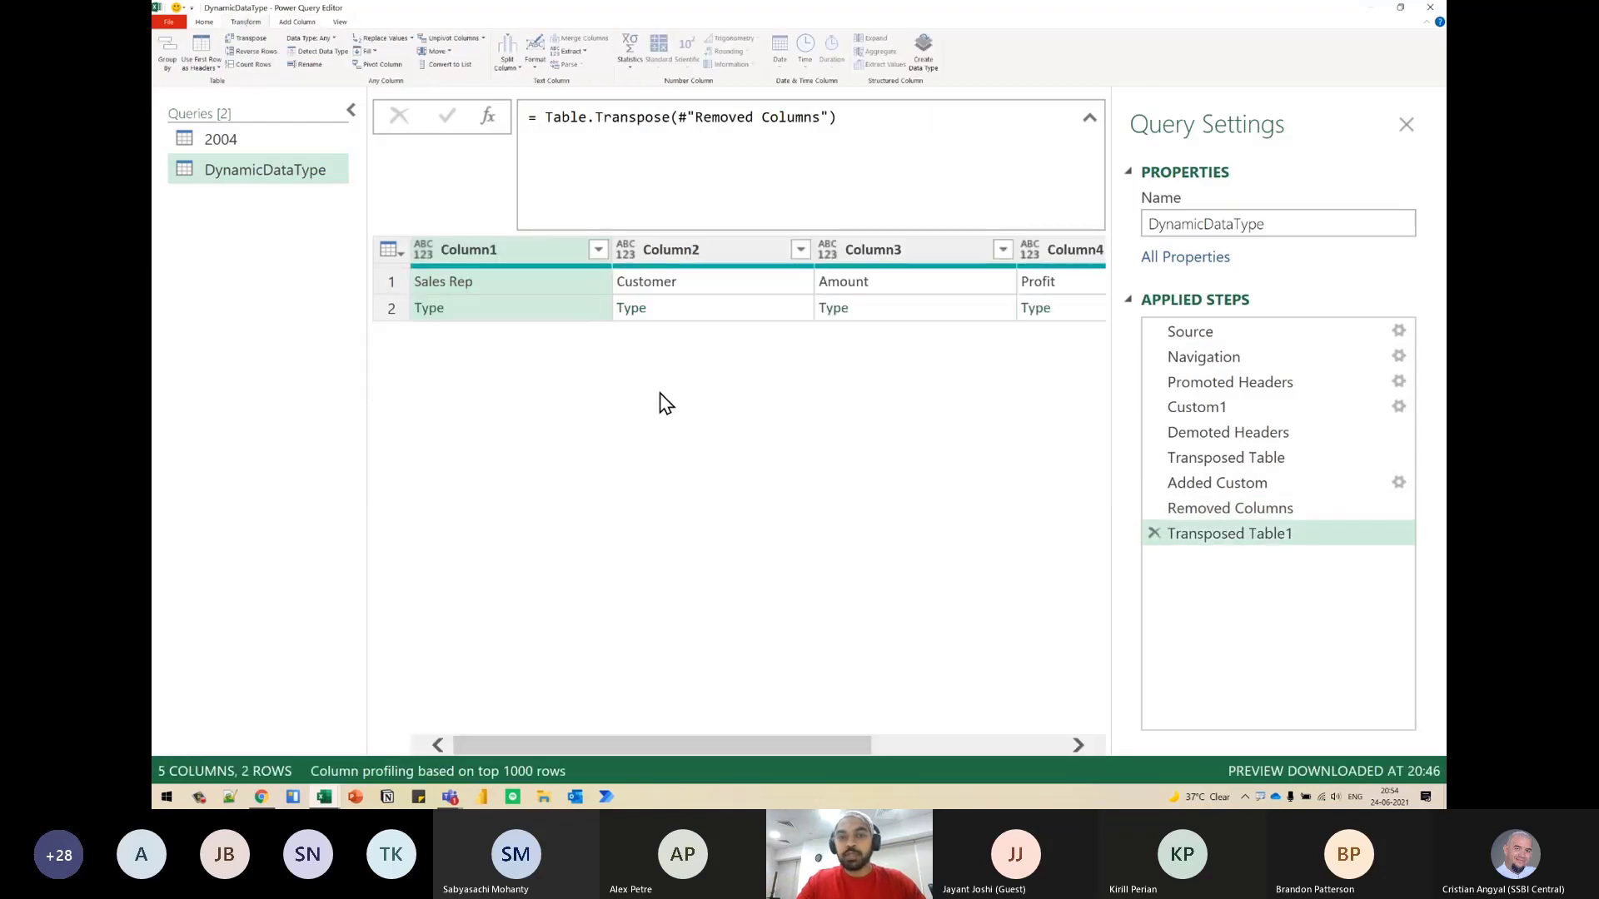
{"action": "left_click", "coordinate": [698, 246]}
{"action": "left_click", "coordinate": [927, 255]}
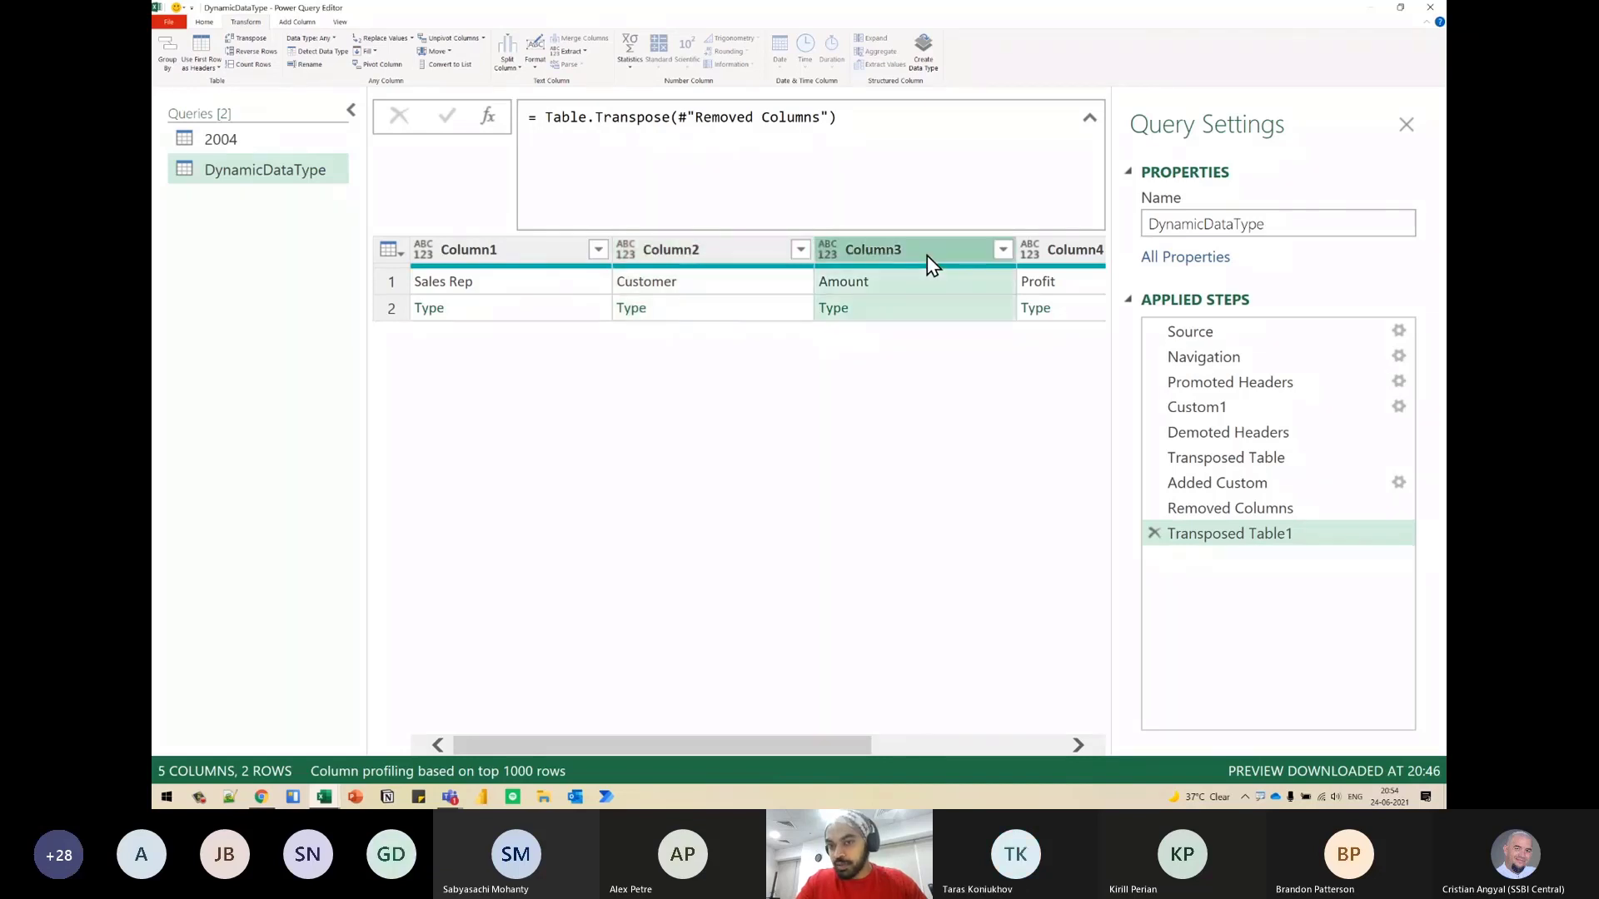
{"action": "left_click", "coordinate": [552, 111]}
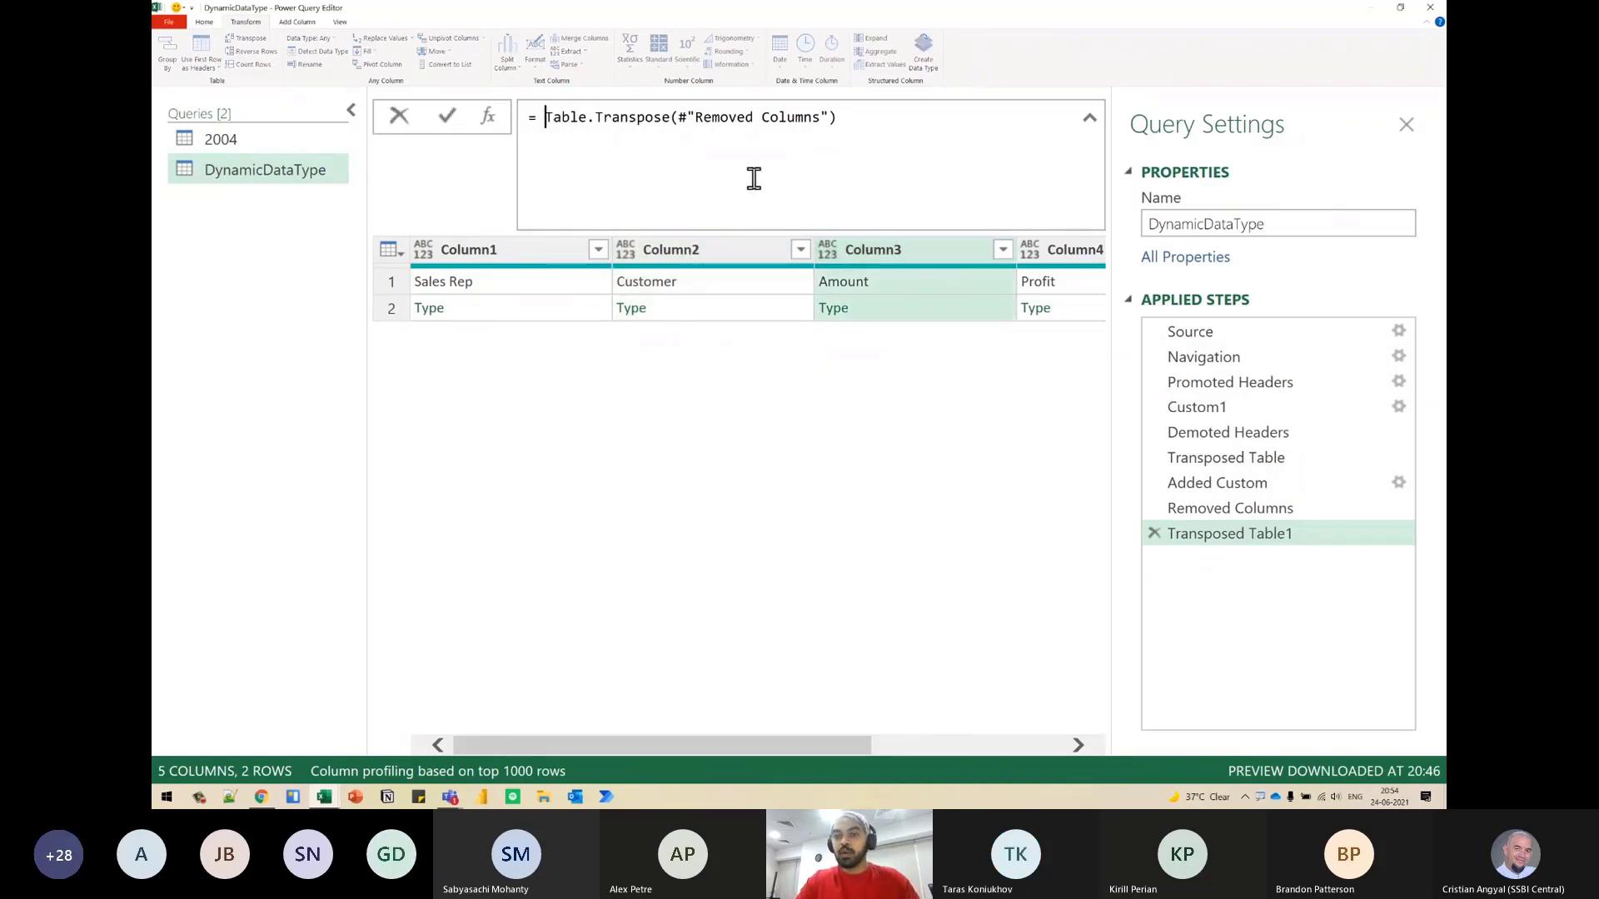
{"action": "type", "text": "Table.To"}
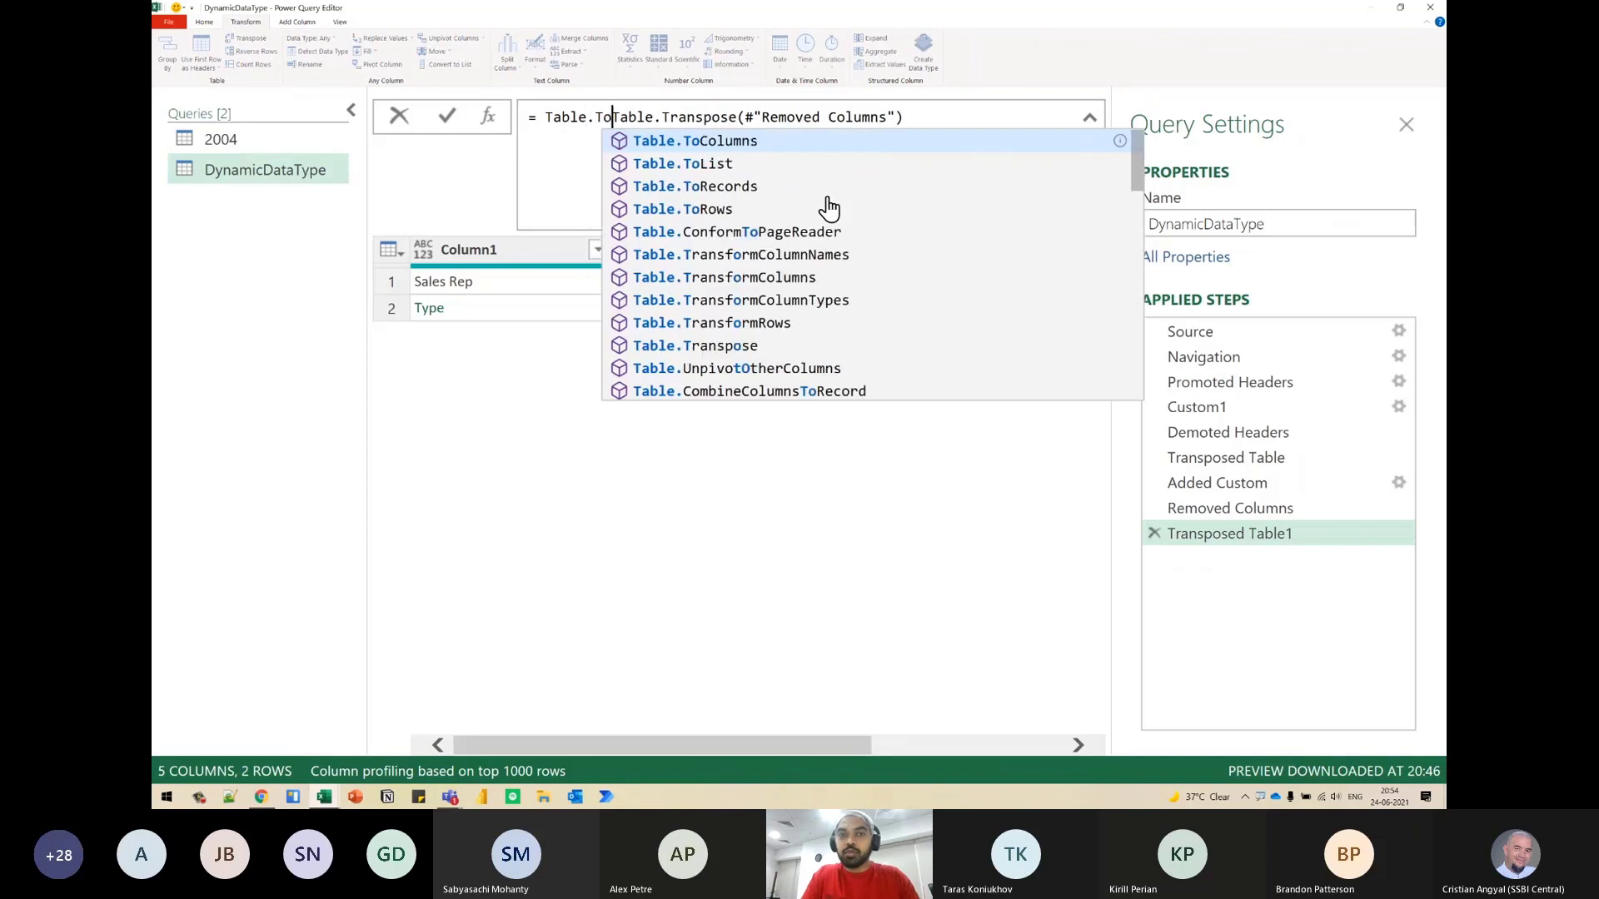
{"action": "key", "text": "ctrl+shift+Left"}
{"action": "key", "text": "ctrl+shift+Left"}
{"action": "key", "text": "ctrl+shift+Left"}
{"action": "key", "text": "ctrl+shift+Left"}
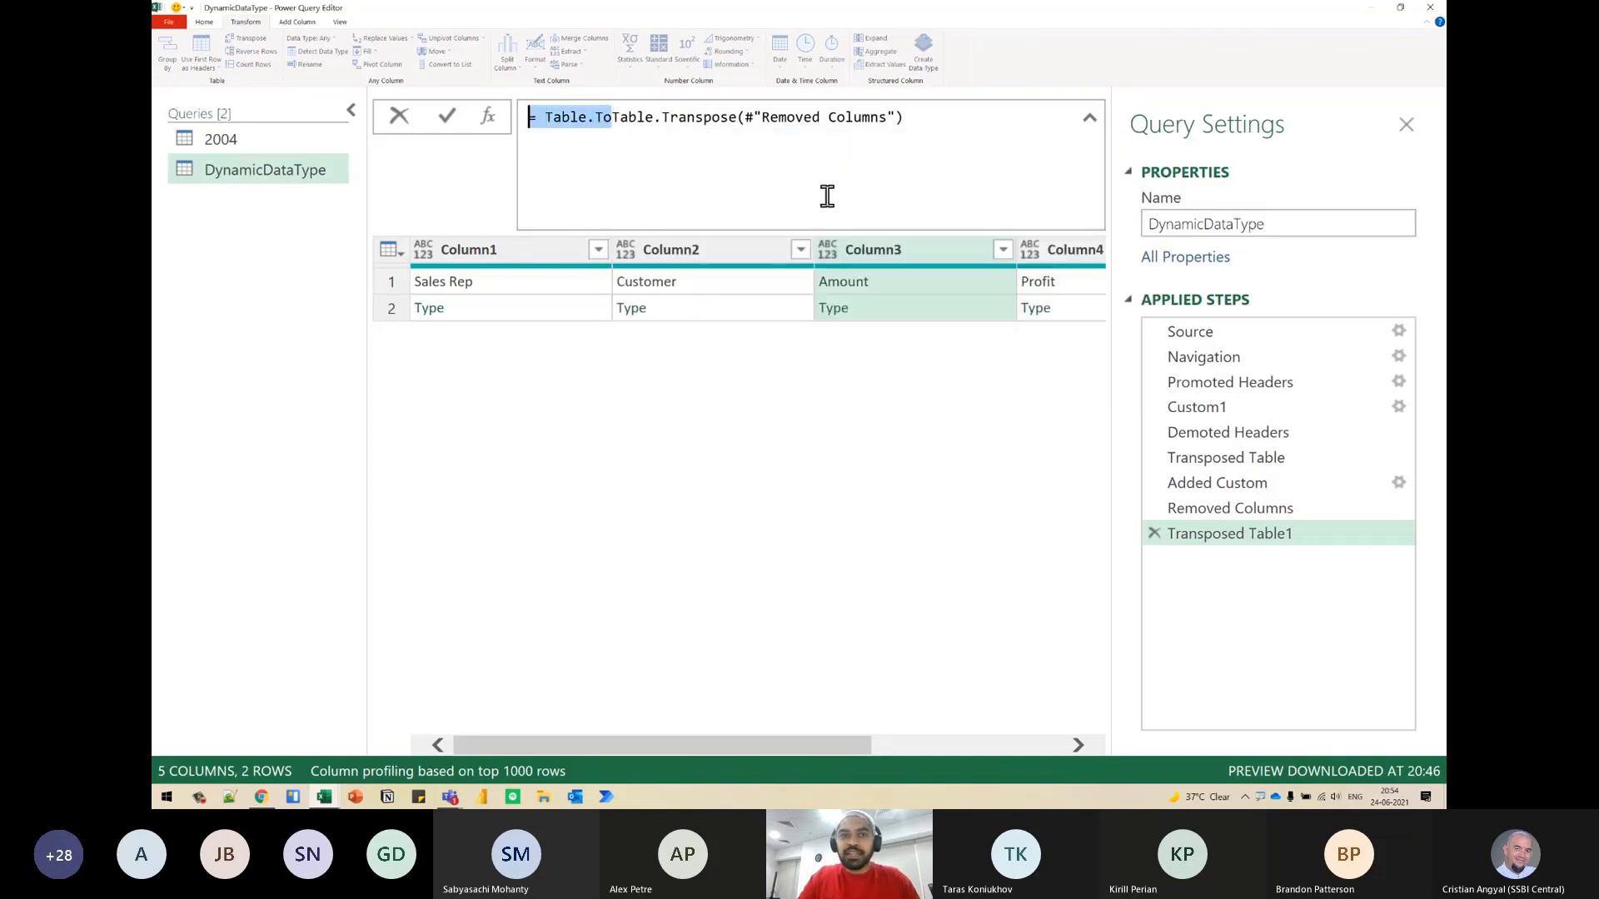
{"action": "type", "text": "="}
{"action": "key", "text": "Return"}
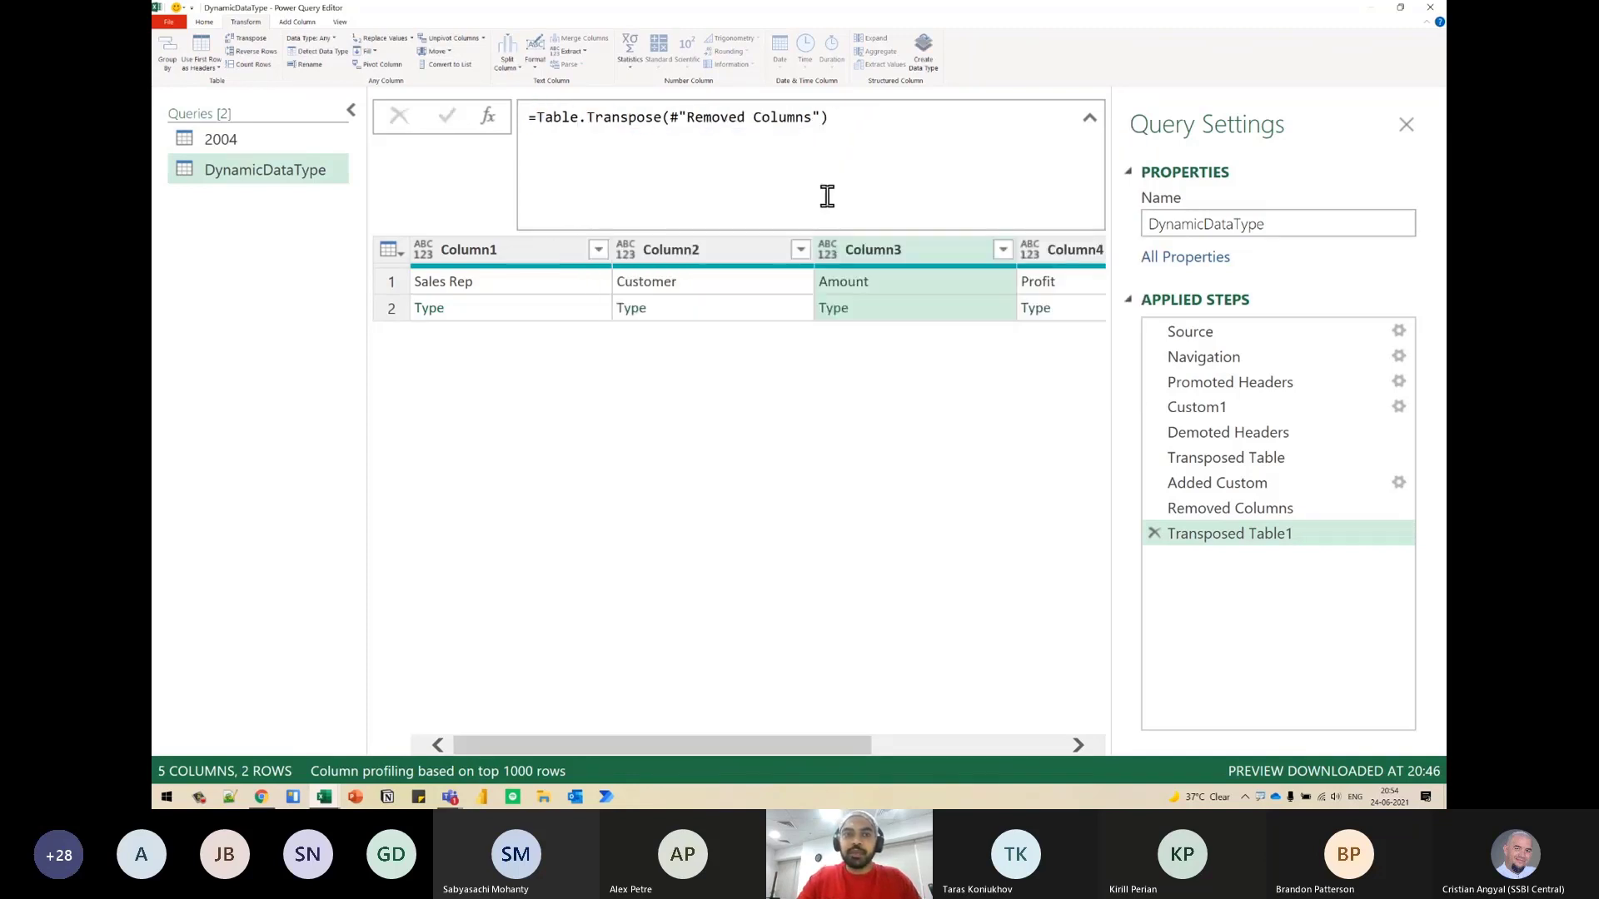
- Add a custom step after Transposed Table1 with the formula Table.ToColumns(#"Transposed Table1")
{"action": "left_click", "coordinate": [496, 116]}
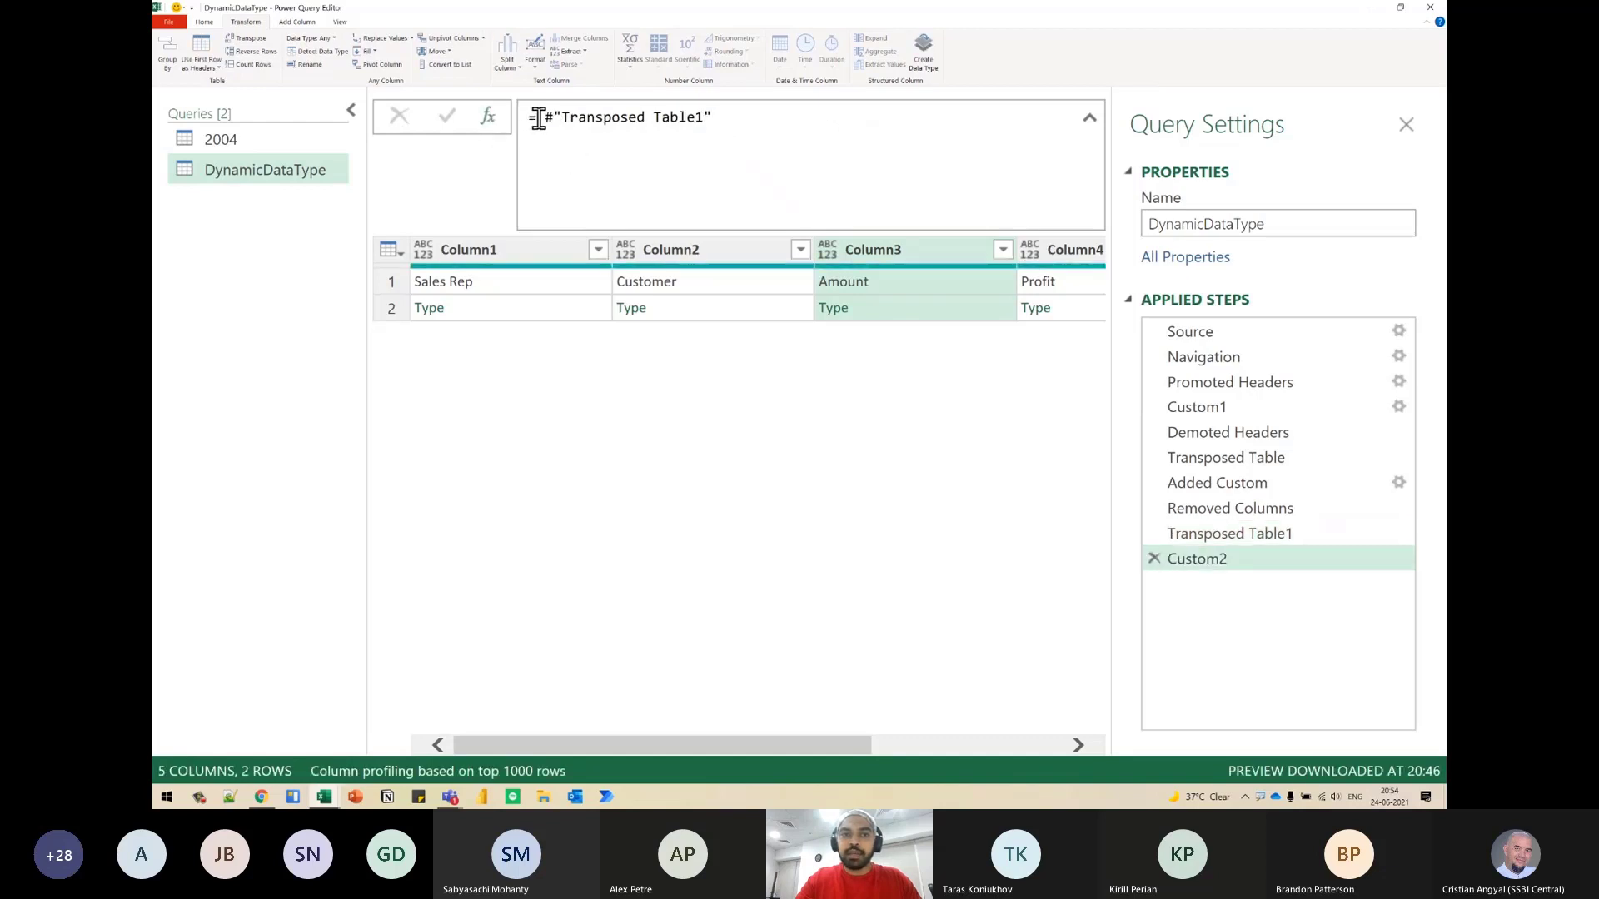
{"action": "type", "text": "Table.To"}
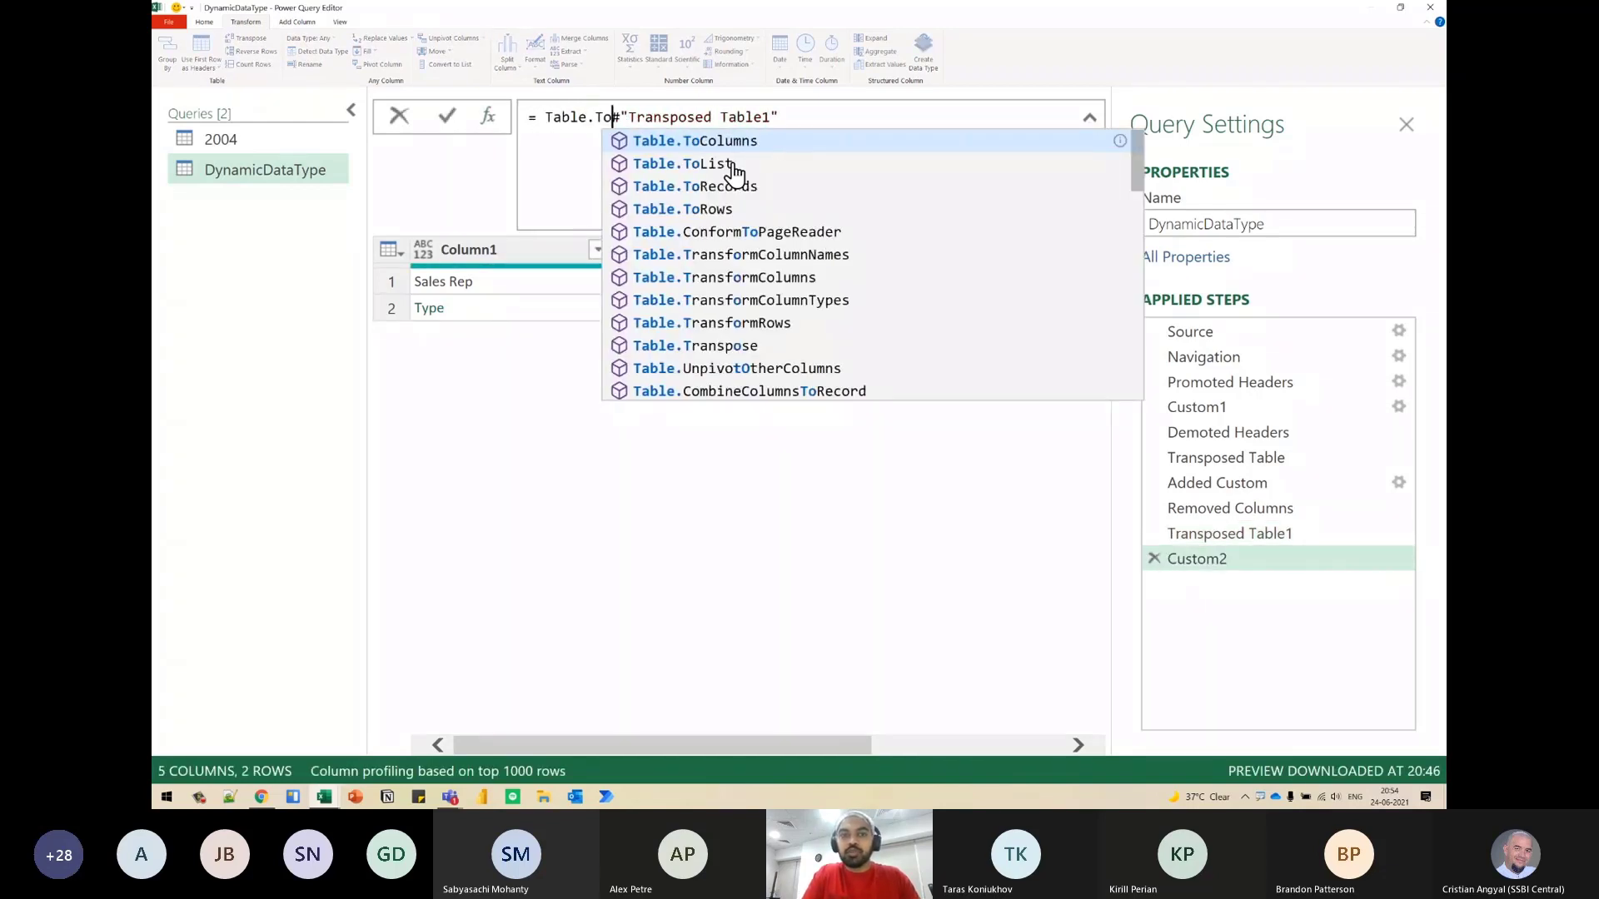
{"action": "type", "text": "Columns("}
{"action": "key", "text": "ctrl+Right"}
{"action": "key", "text": "ctrl+Right"}
{"action": "key", "text": "End"}
{"action": "type", "text": ")"}
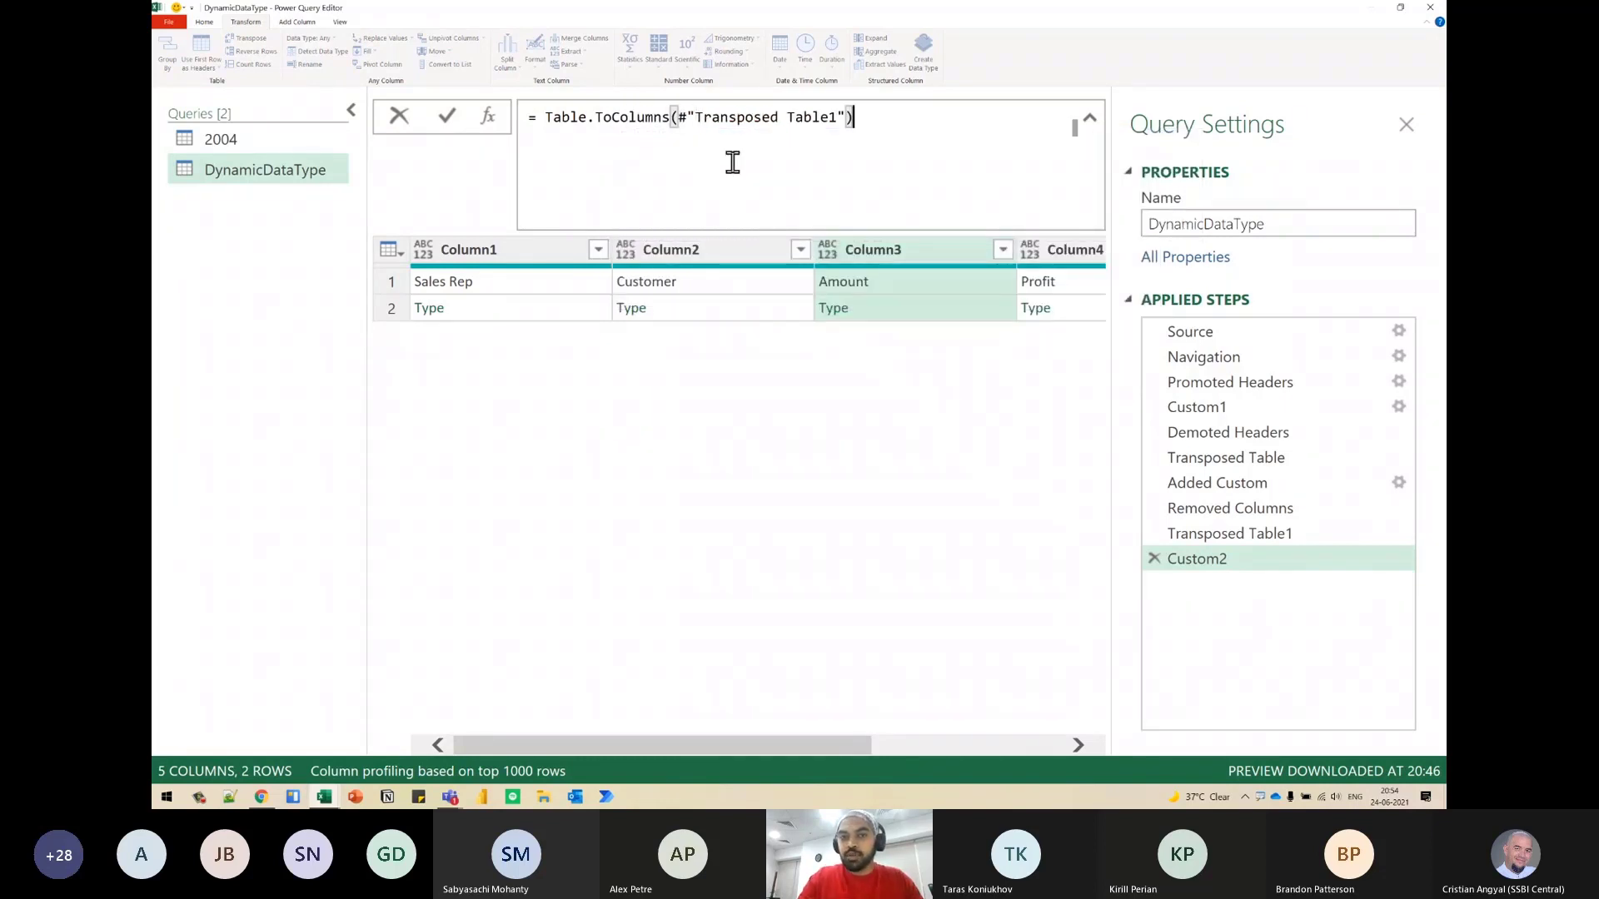
- Mark the transposed table's columns, sketch them being gathered into one list, and apply the Table.ToColumns formula
{"action": "mouse_move", "coordinate": [687, 122]}
{"action": "left_mouse_down"}
{"action": "mouse_move", "coordinate": [741, 141]}
{"action": "mouse_move", "coordinate": [832, 91]}
{"action": "mouse_move", "coordinate": [699, 88]}
{"action": "left_mouse_up"}
{"action": "left_click_drag", "start_coordinate": [349, 225], "coordinate": [1109, 337]}
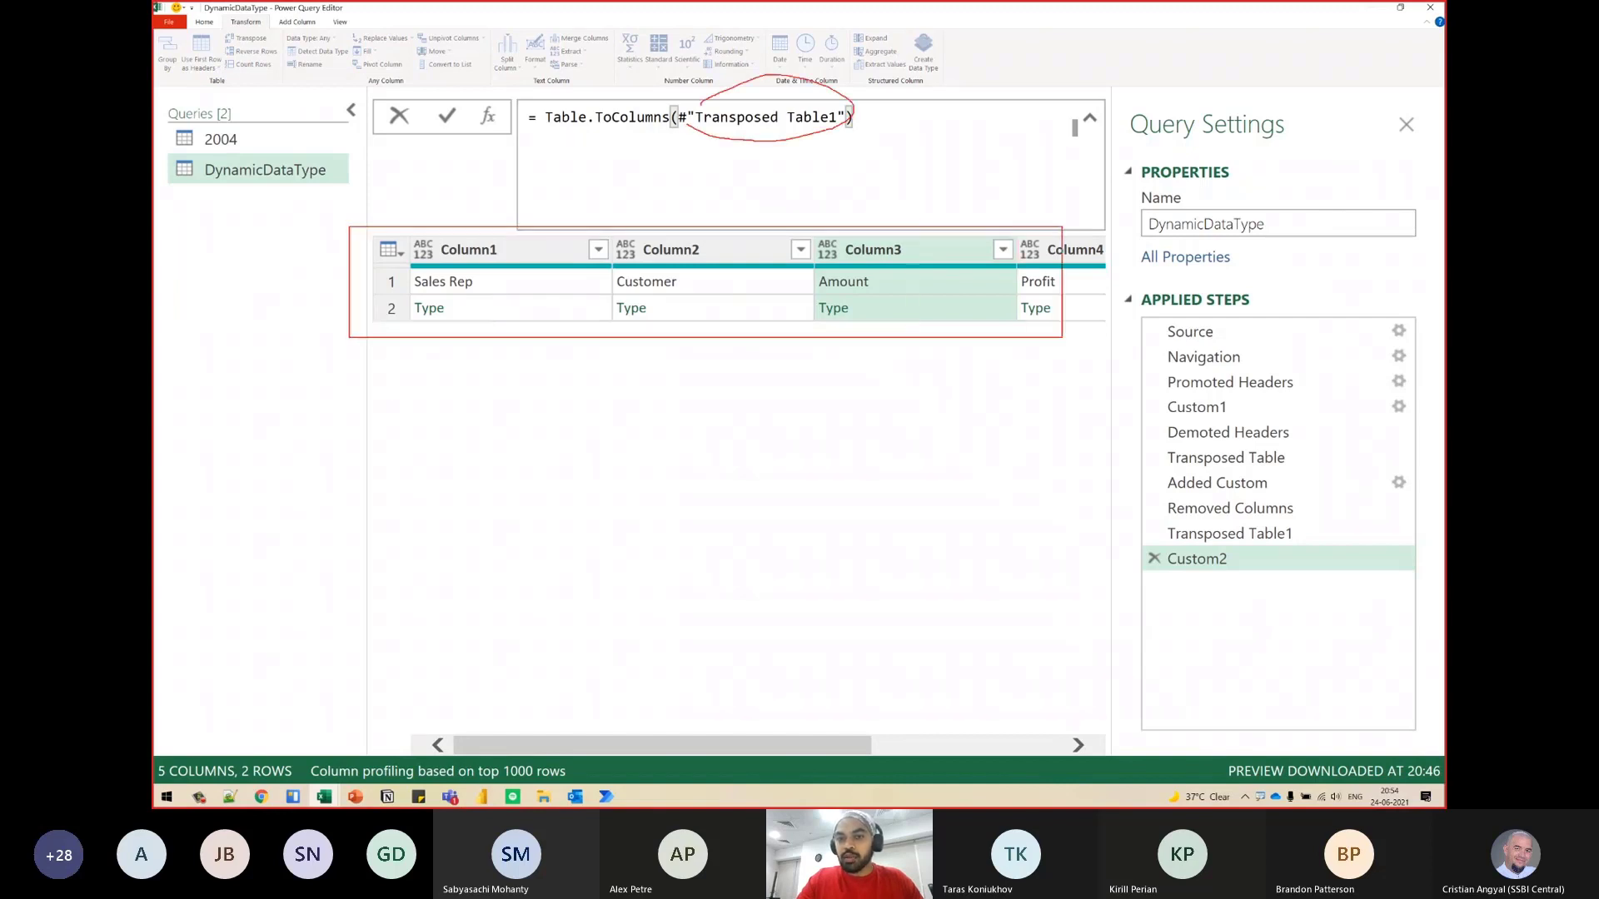
{"action": "left_click_drag", "start_coordinate": [387, 222], "coordinate": [525, 333]}
{"action": "left_click_drag", "start_coordinate": [613, 224], "coordinate": [737, 339]}
{"action": "mouse_move", "coordinate": [818, 216]}
{"action": "left_mouse_down"}
{"action": "mouse_move", "coordinate": [936, 343]}
{"action": "mouse_move", "coordinate": [749, 421]}
{"action": "left_mouse_up"}
{"action": "left_click_drag", "start_coordinate": [679, 346], "coordinate": [673, 426]}
{"action": "mouse_move", "coordinate": [457, 323]}
{"action": "left_mouse_down"}
{"action": "mouse_move", "coordinate": [650, 473]}
{"action": "mouse_move", "coordinate": [750, 635]}
{"action": "left_mouse_up"}
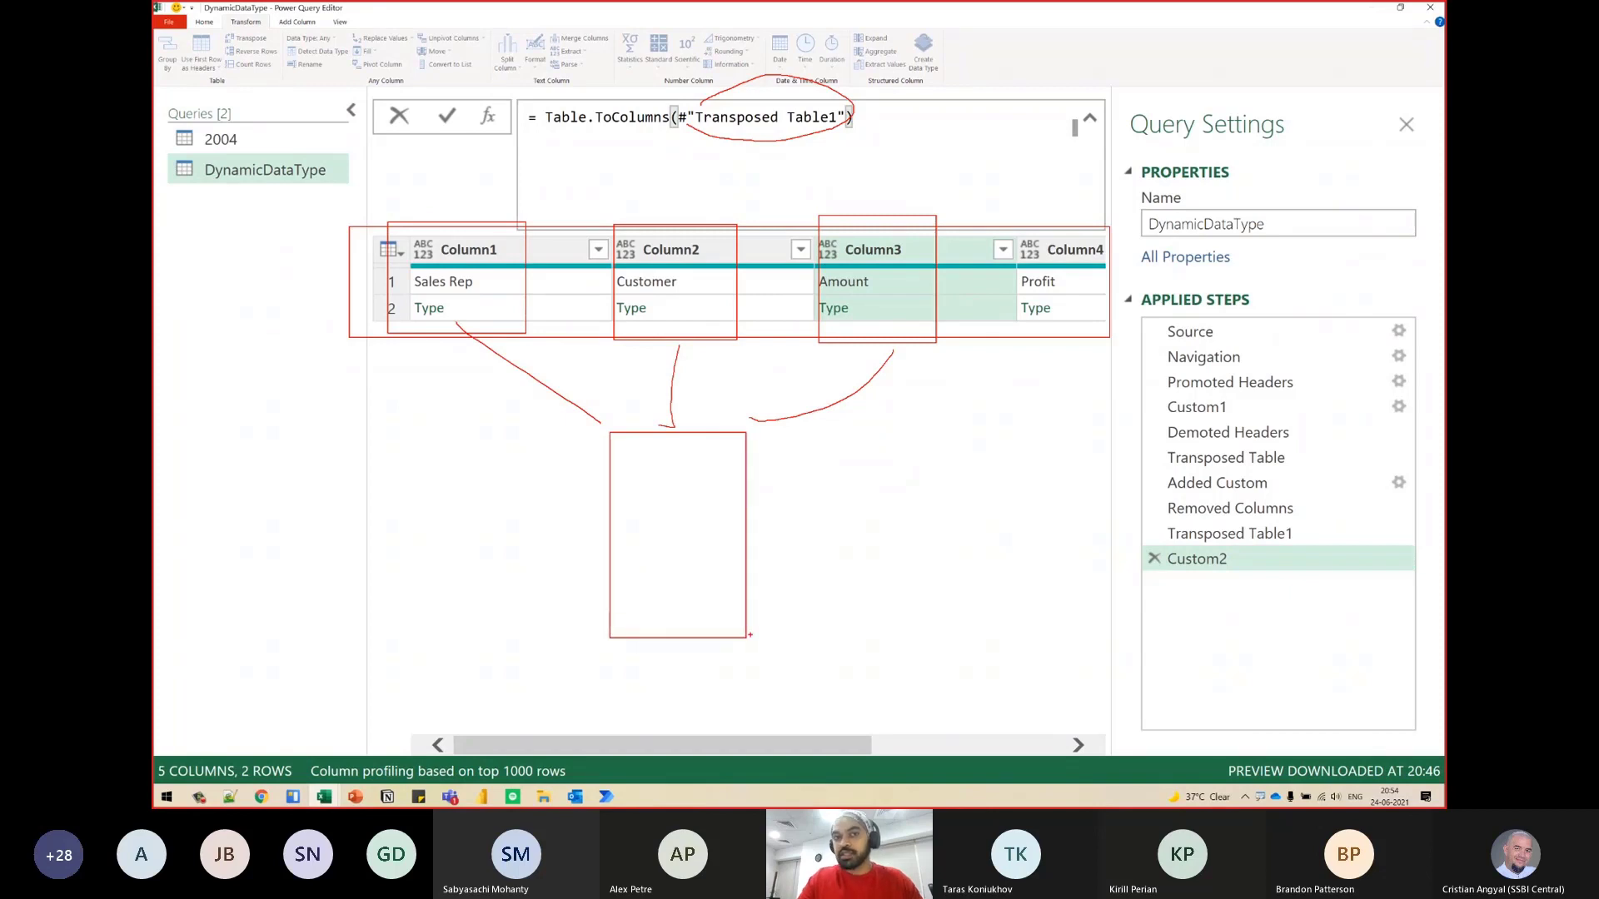
{"action": "key", "text": "Escape"}
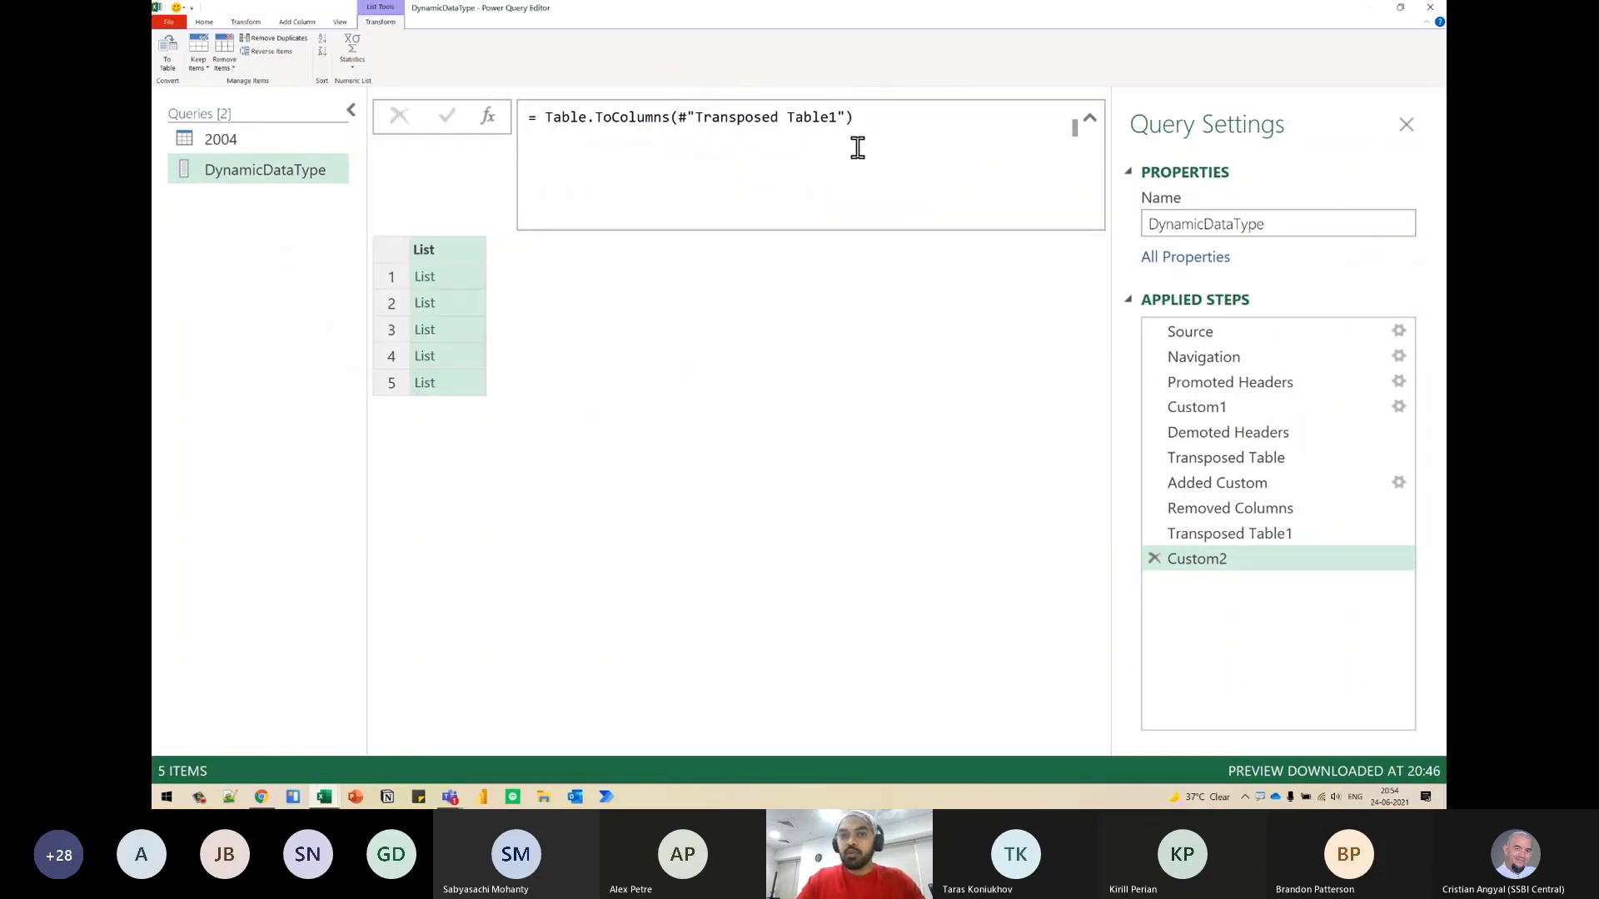
- Examine the contents of the first nested list and mark the outer list and its inner lists
{"action": "left_click", "coordinate": [450, 277]}
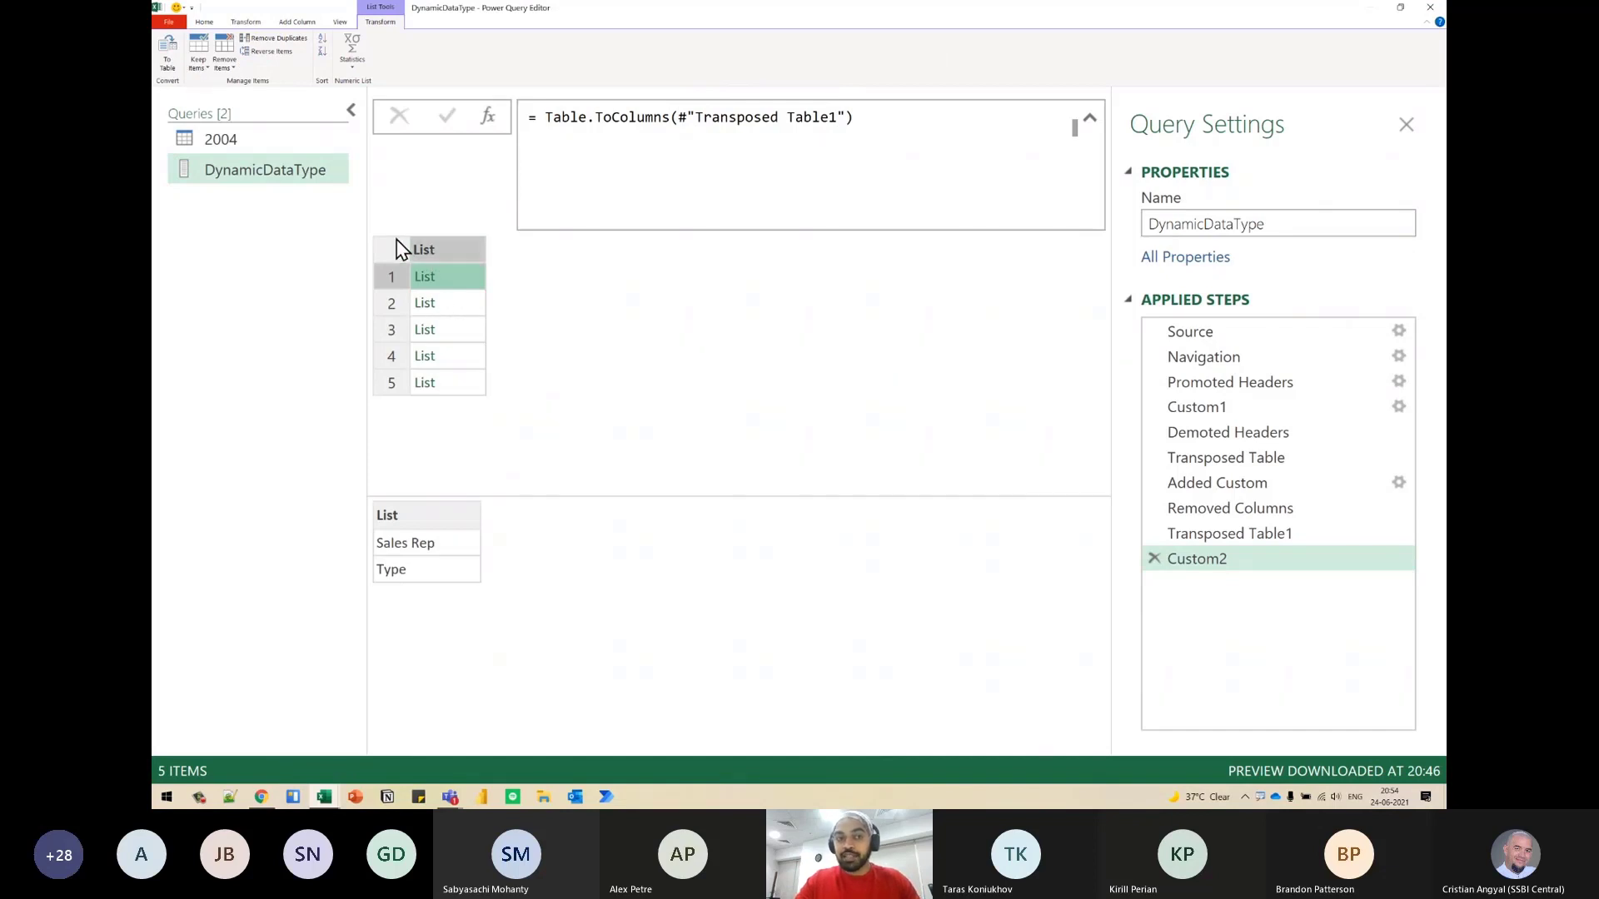
{"action": "key", "text": "ctrl+2"}
{"action": "left_click_drag", "start_coordinate": [394, 229], "coordinate": [483, 410]}
{"action": "mouse_move", "coordinate": [456, 276]}
{"action": "left_mouse_down"}
{"action": "mouse_move", "coordinate": [484, 269]}
{"action": "mouse_move", "coordinate": [491, 329]}
{"action": "left_mouse_up"}
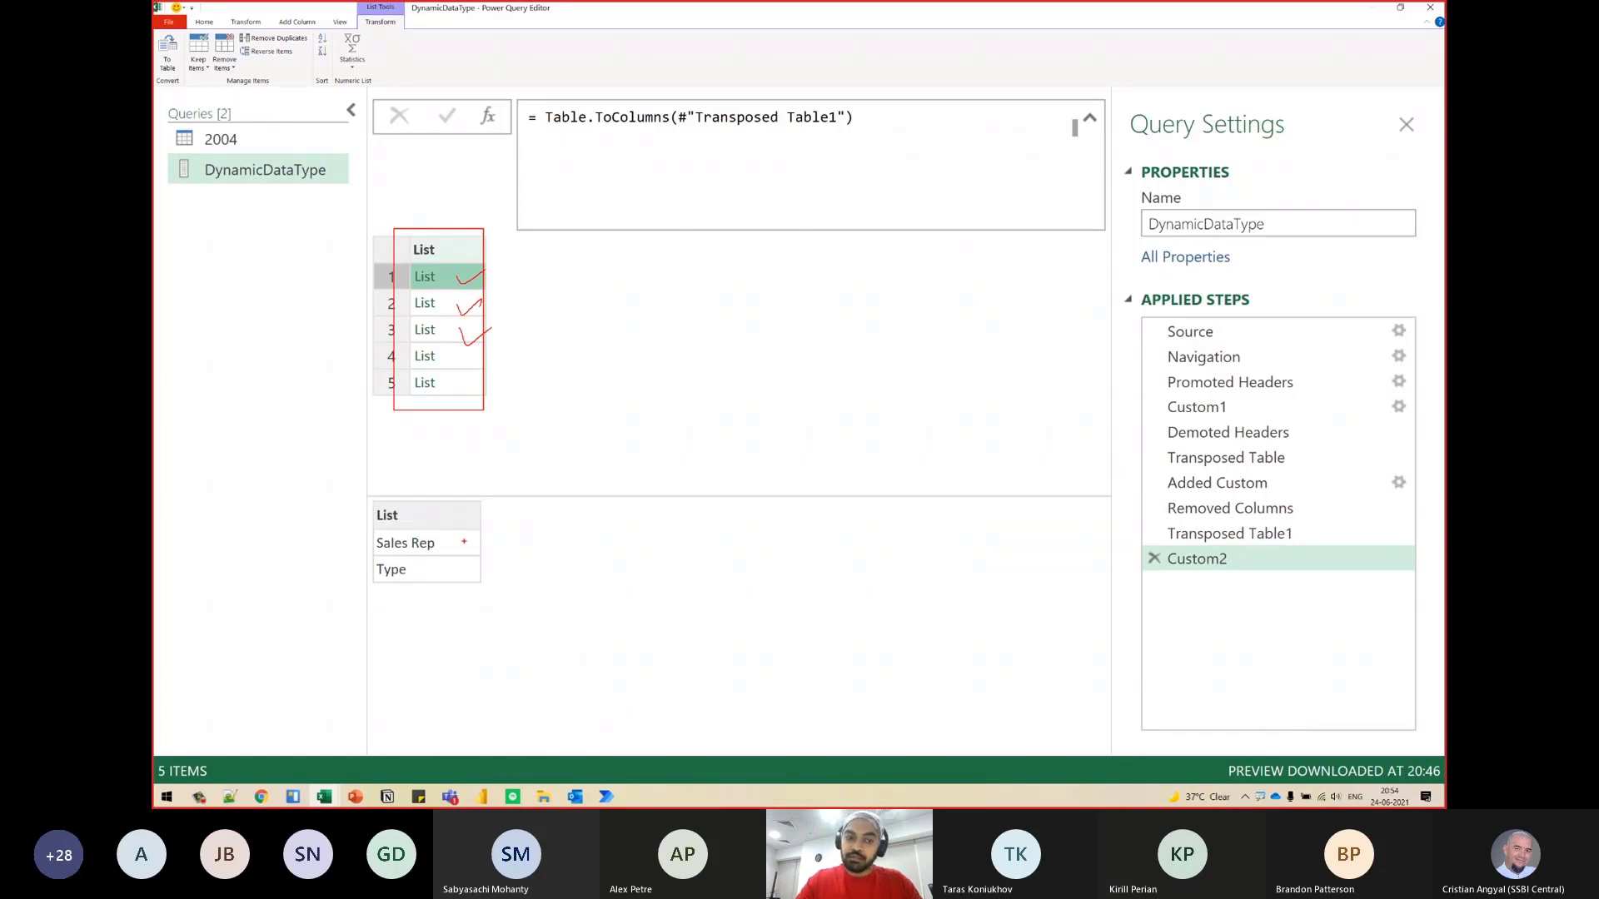
{"action": "mouse_move", "coordinate": [438, 545]}
{"action": "left_mouse_down"}
{"action": "mouse_move", "coordinate": [516, 498]}
{"action": "mouse_move", "coordinate": [547, 541]}
{"action": "left_mouse_up"}
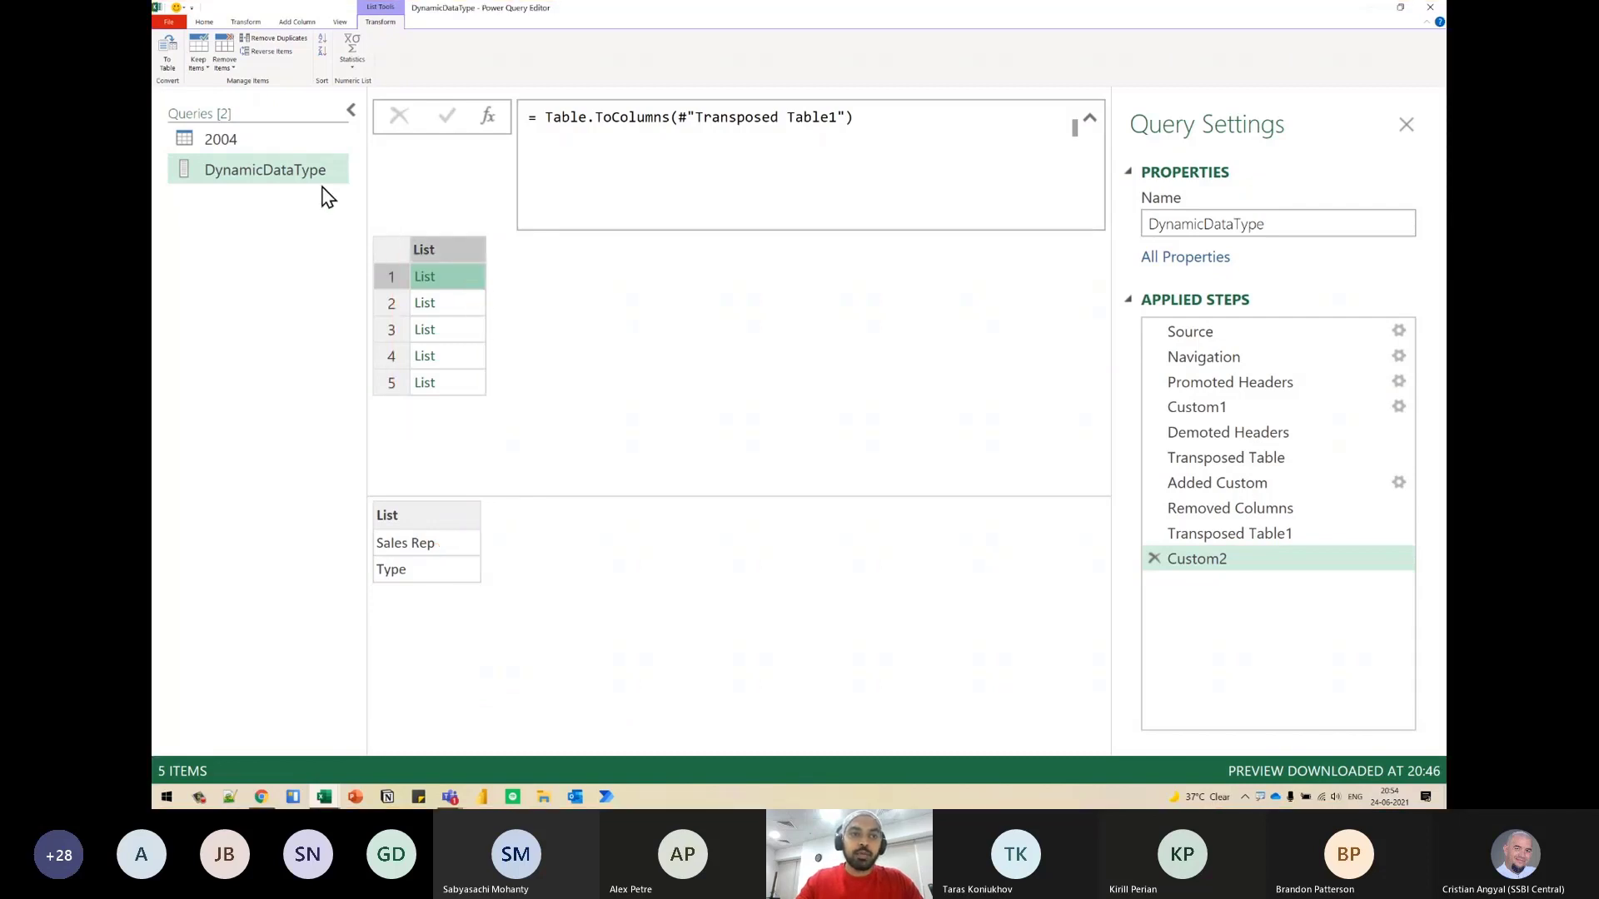
- In the 2004 query's Changed Type step, replace the hard-coded list of columns and types with DynamicDataType and apply the formula
{"action": "left_click", "coordinate": [301, 148]}
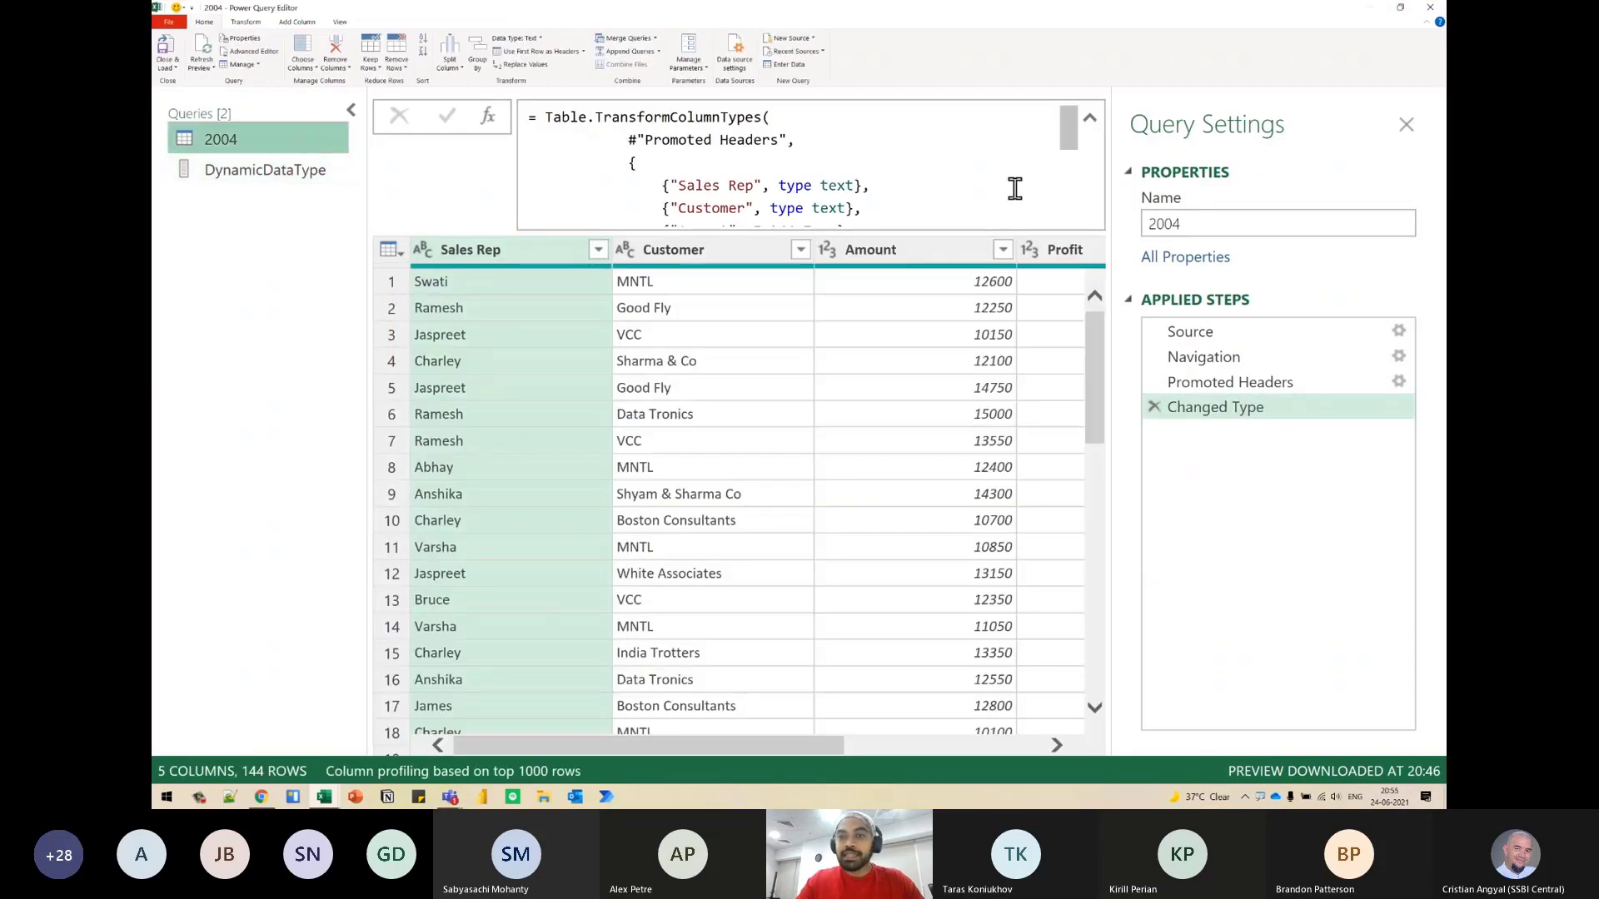
{"action": "mouse_move", "coordinate": [1069, 132]}
{"action": "left_mouse_down"}
{"action": "mouse_move", "coordinate": [1082, 187]}
{"action": "mouse_move", "coordinate": [1079, 157]}
{"action": "left_mouse_up"}
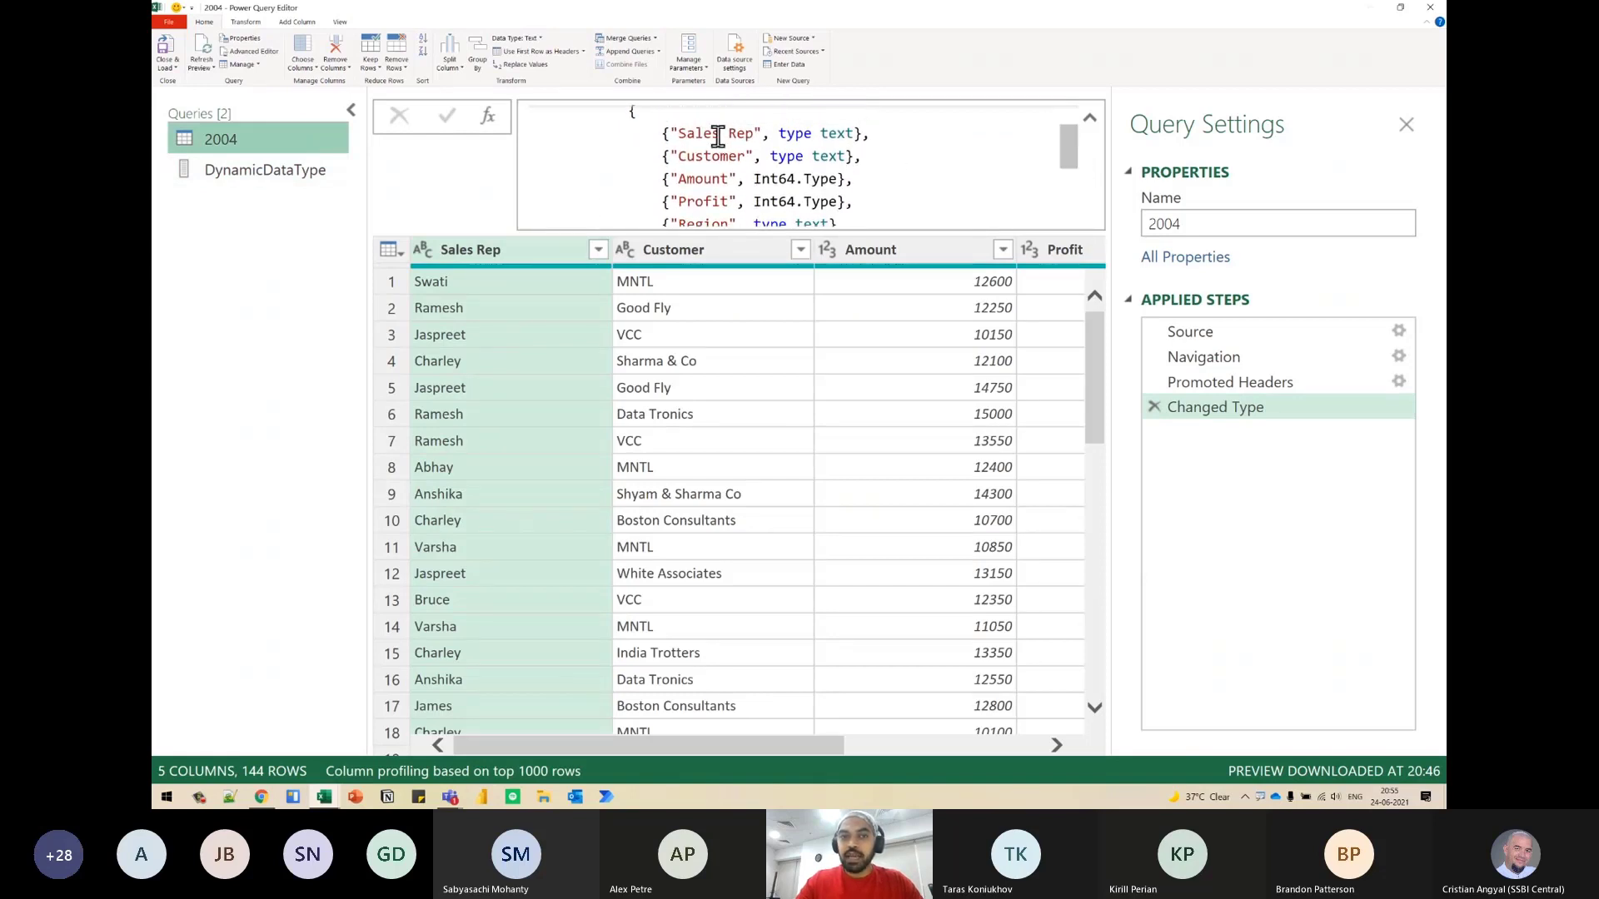
{"action": "left_click", "coordinate": [637, 121]}
{"action": "key", "text": "Down"}
{"action": "key", "text": "Down"}
{"action": "key", "text": "Down"}
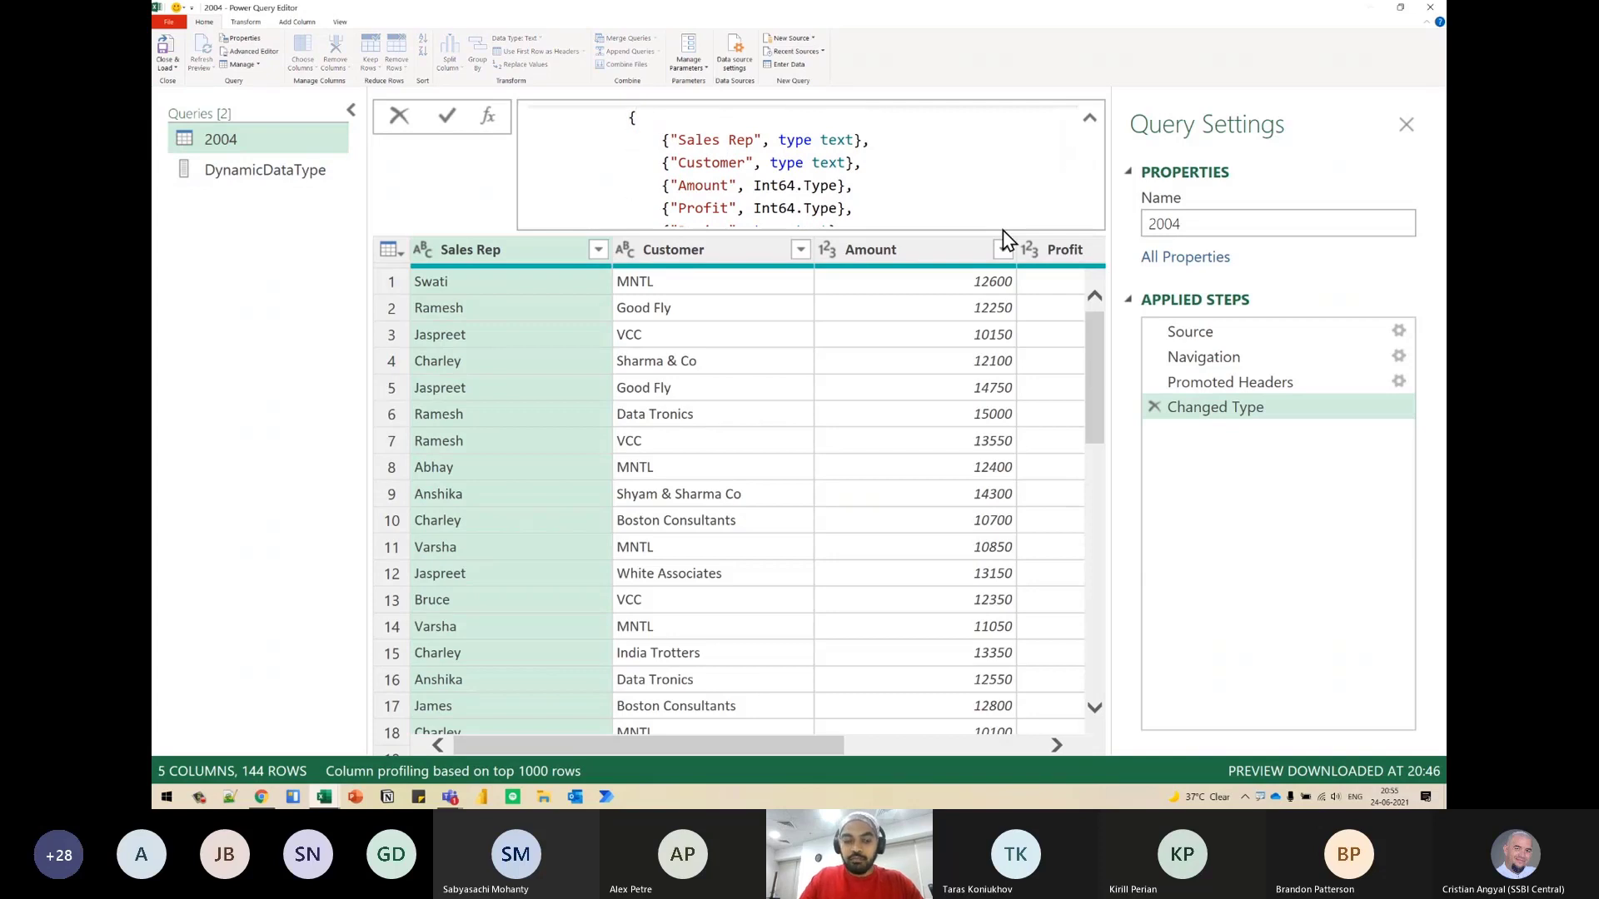
{"action": "key", "text": "Up"}
{"action": "key", "text": "Up"}
{"action": "key", "text": "Up"}
{"action": "key", "text": "shift+Down"}
{"action": "key", "text": "shift+Down"}
{"action": "key", "text": "shift+Down"}
{"action": "key", "text": "shift+Down"}
{"action": "key", "text": "shift+Down"}
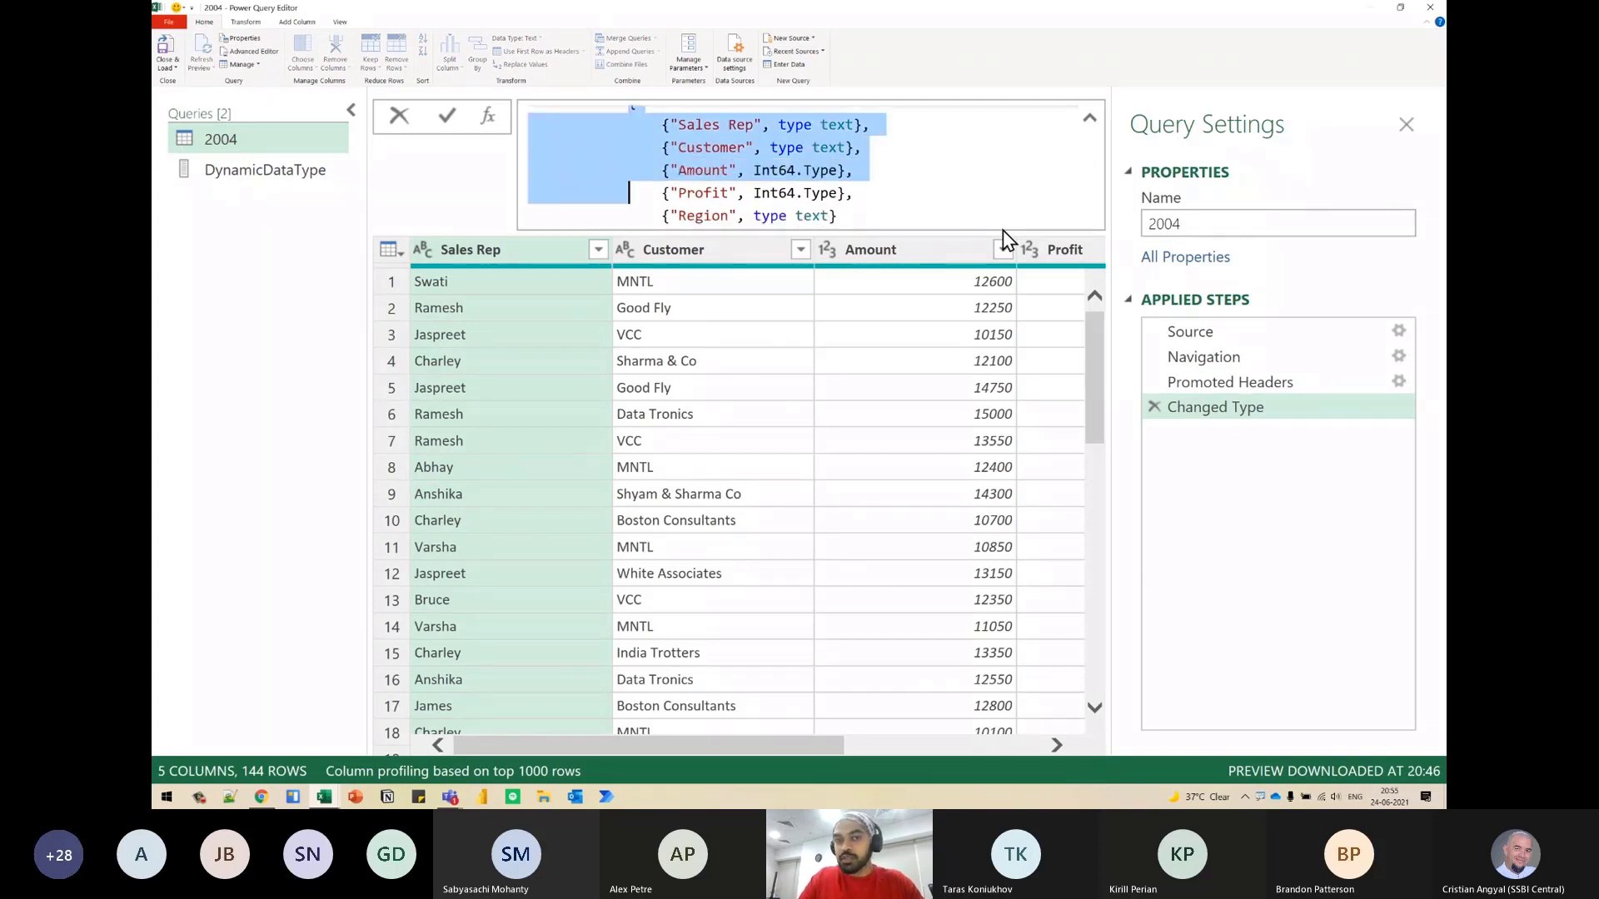
{"action": "key", "text": "shift+Down"}
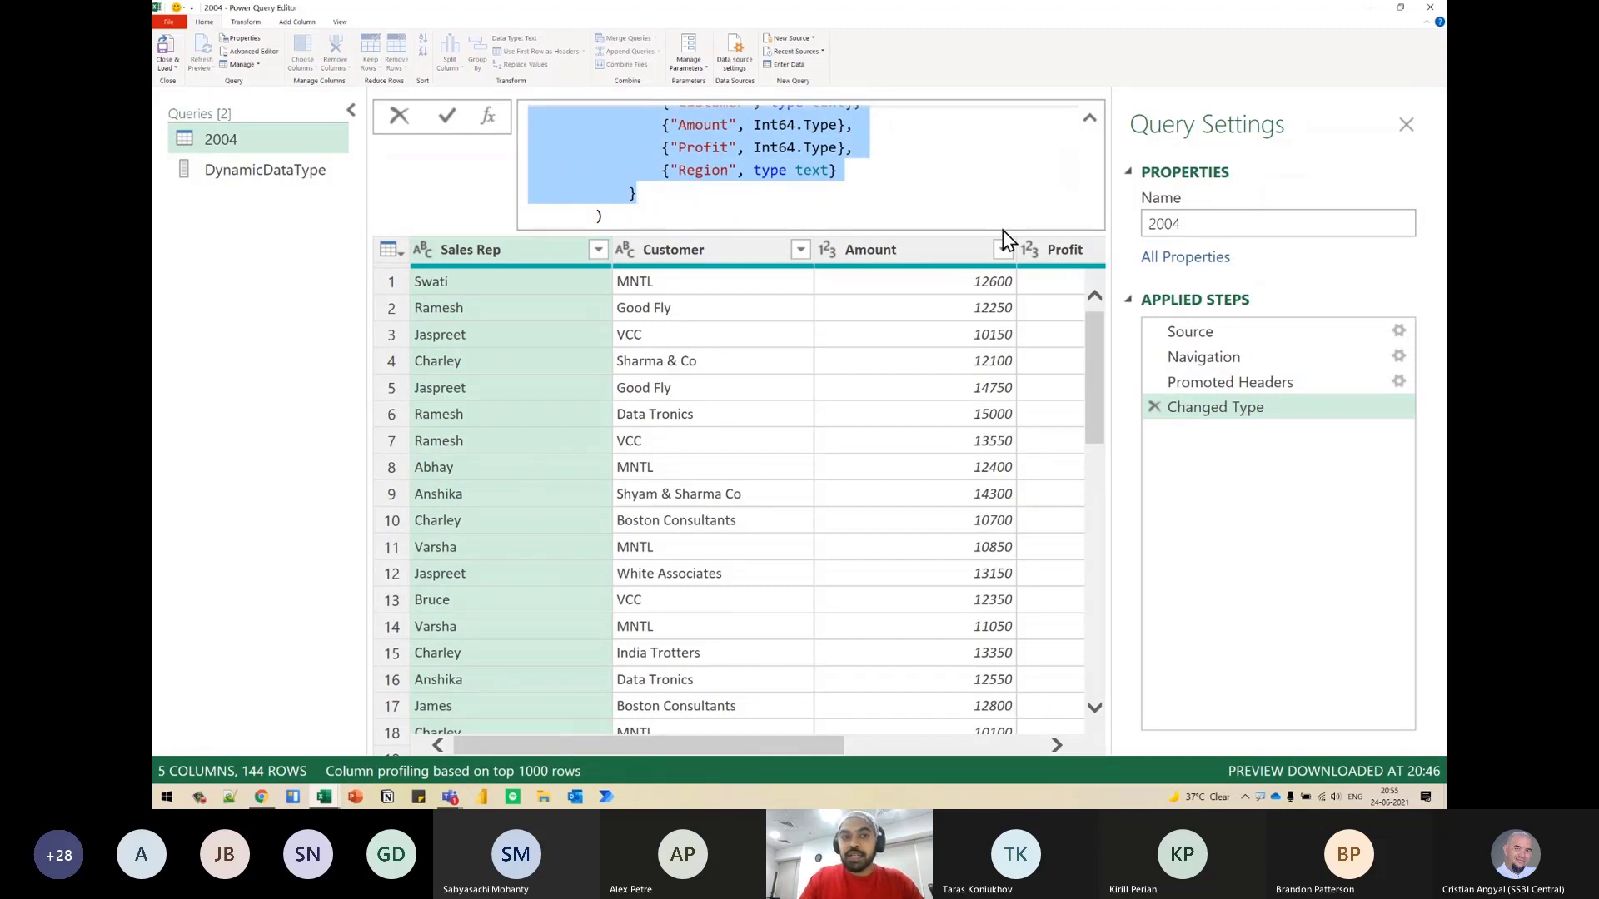
{"action": "key", "text": "BackSpace"}
{"action": "type", "text": "Dyna"}
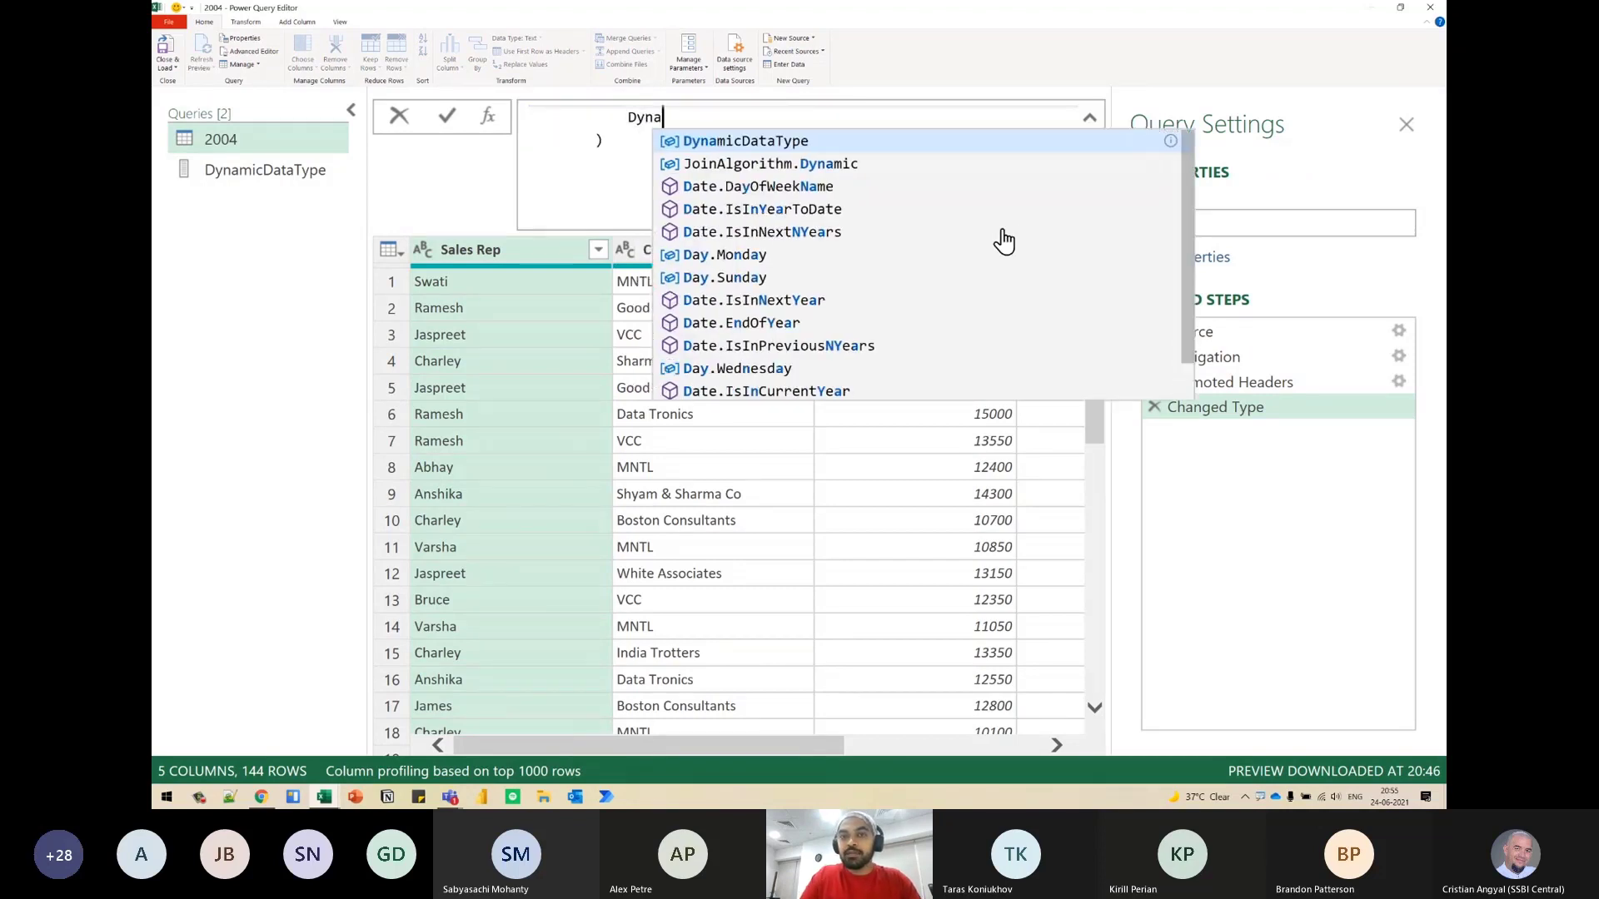
{"action": "key", "text": "Tab"}
{"action": "key", "text": "Up"}
{"action": "key", "text": "Up"}
{"action": "key", "text": "Return"}
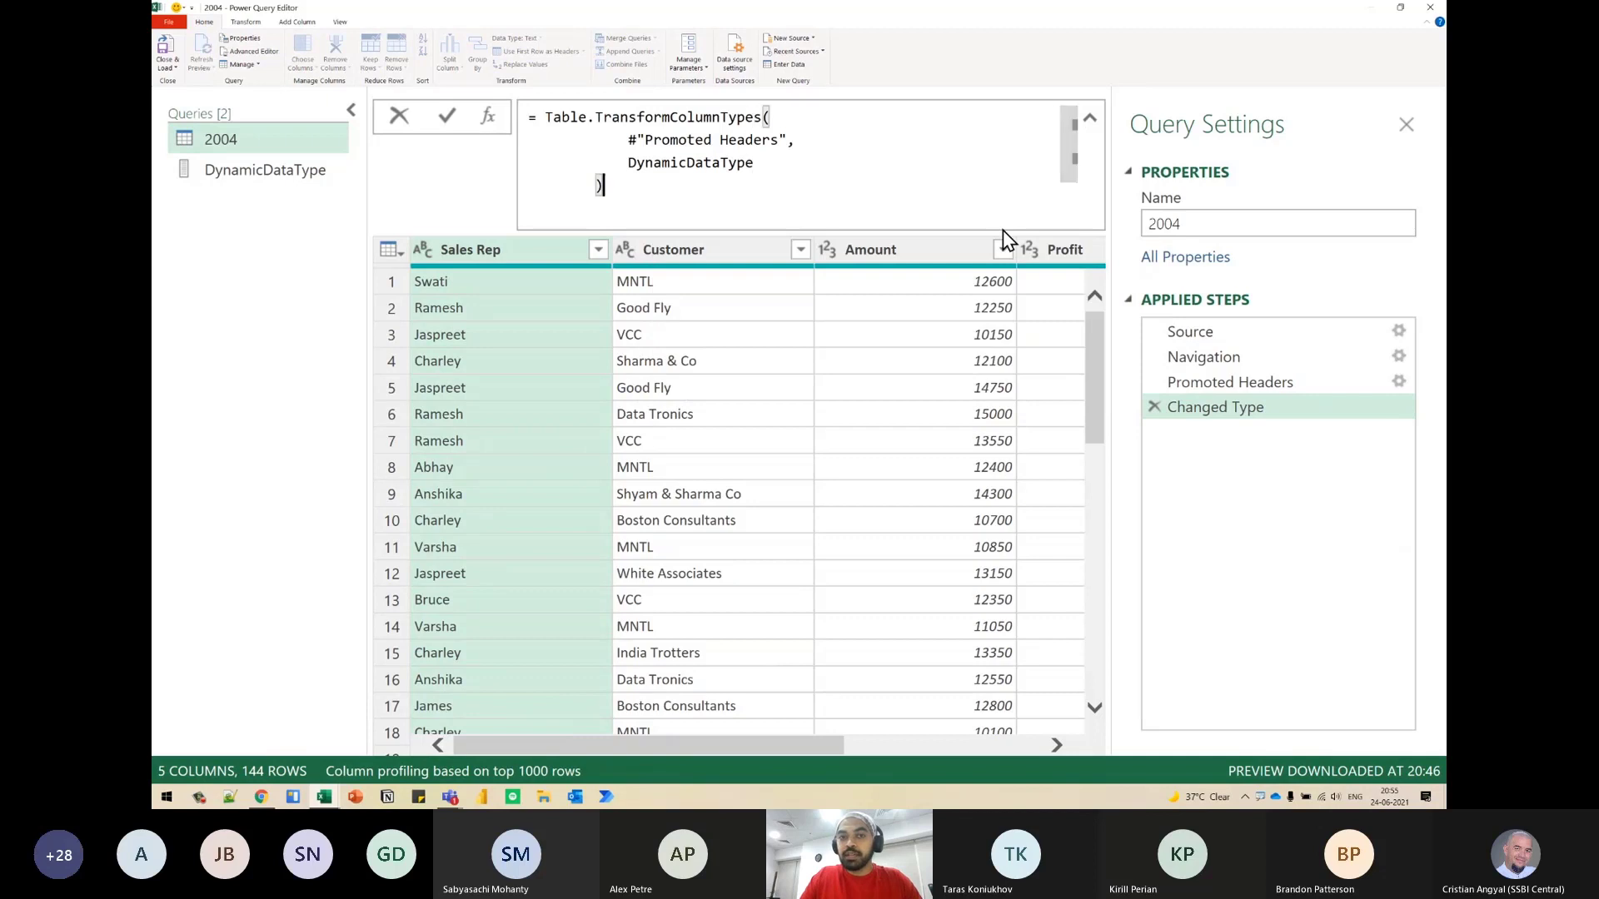
- Circle the data type indicators of the Amount and Profit columns in the 2004 query, then clear the markings
{"action": "key", "text": "ctrl+2"}
{"action": "mouse_move", "coordinate": [879, 229]}
{"action": "left_mouse_down"}
{"action": "mouse_move", "coordinate": [820, 232]}
{"action": "mouse_move", "coordinate": [851, 228]}
{"action": "left_mouse_up"}
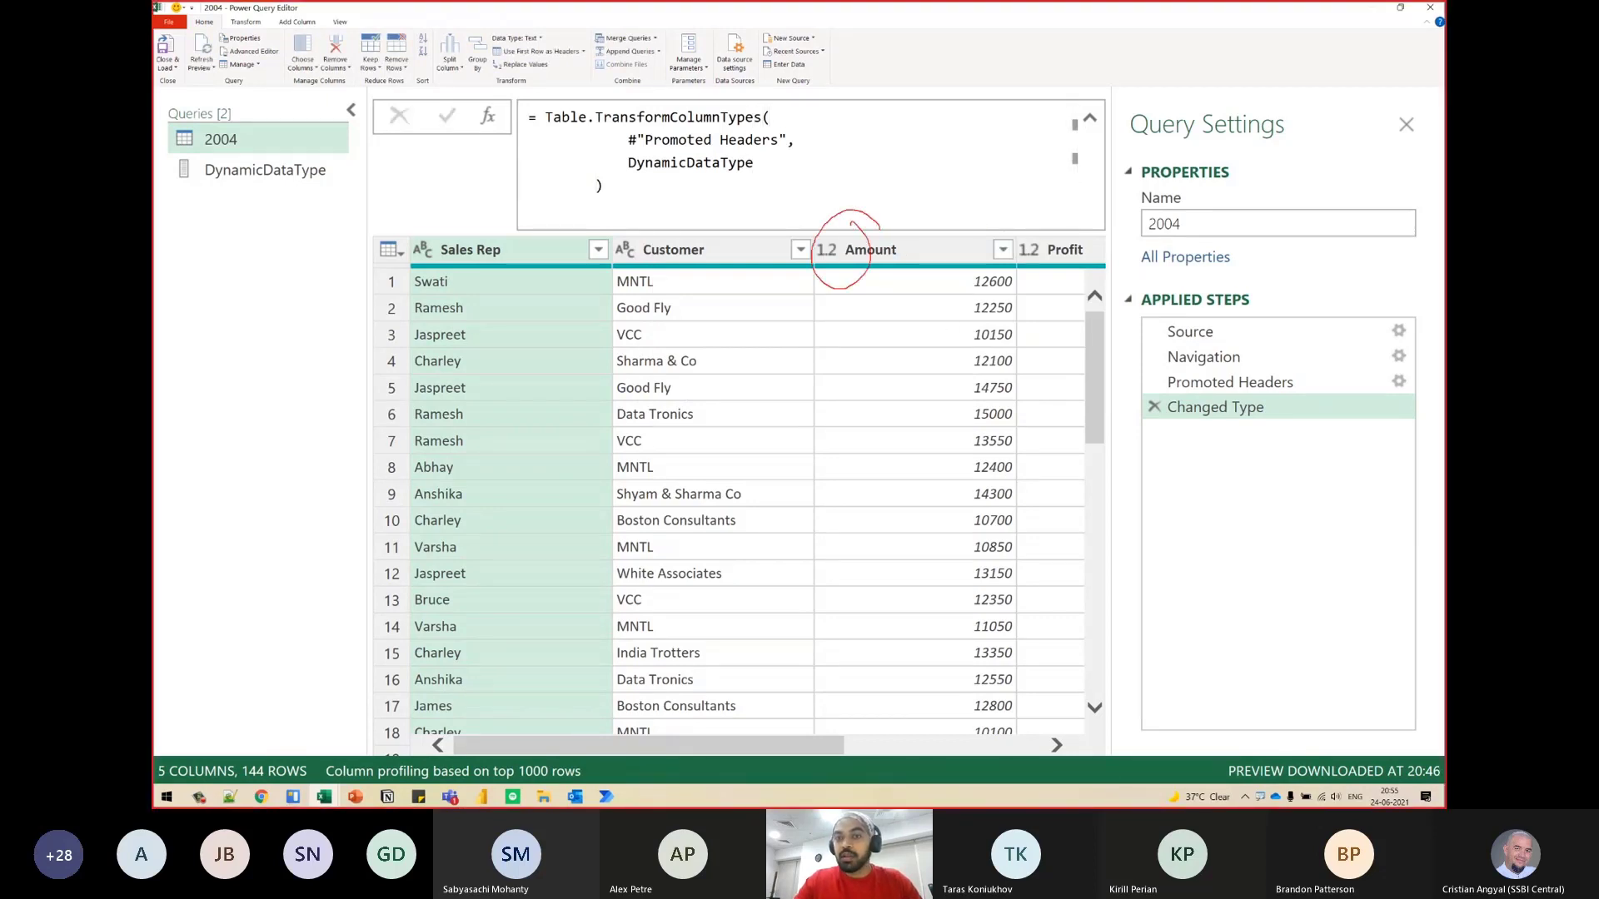
{"action": "left_click_drag", "start_coordinate": [1040, 234], "coordinate": [1075, 263]}
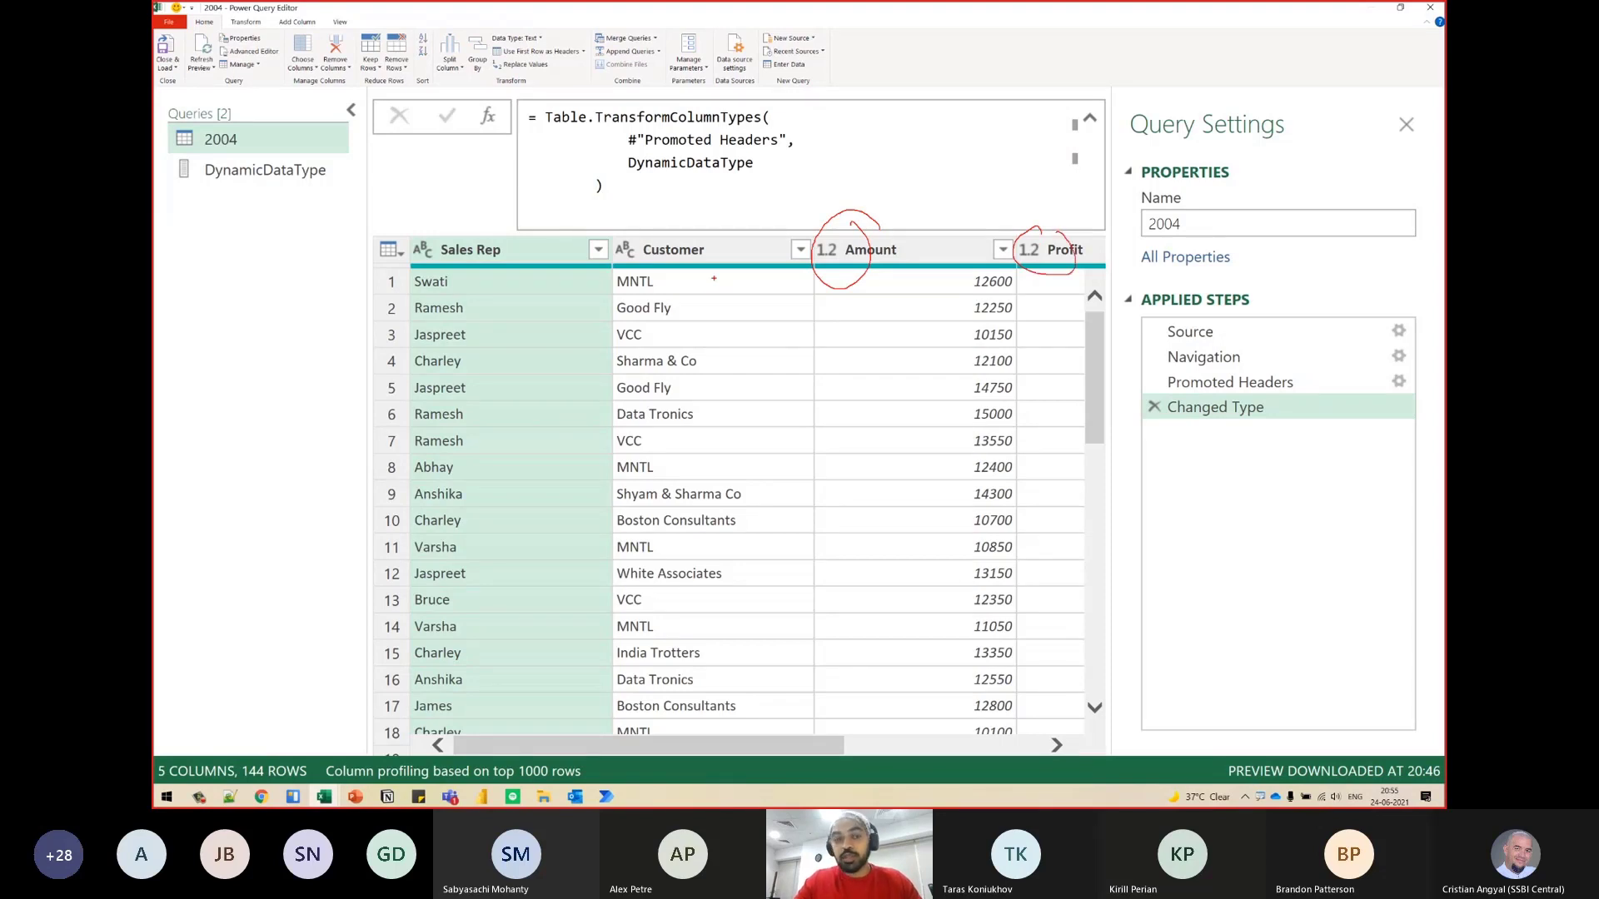
{"action": "key", "text": "Escape"}
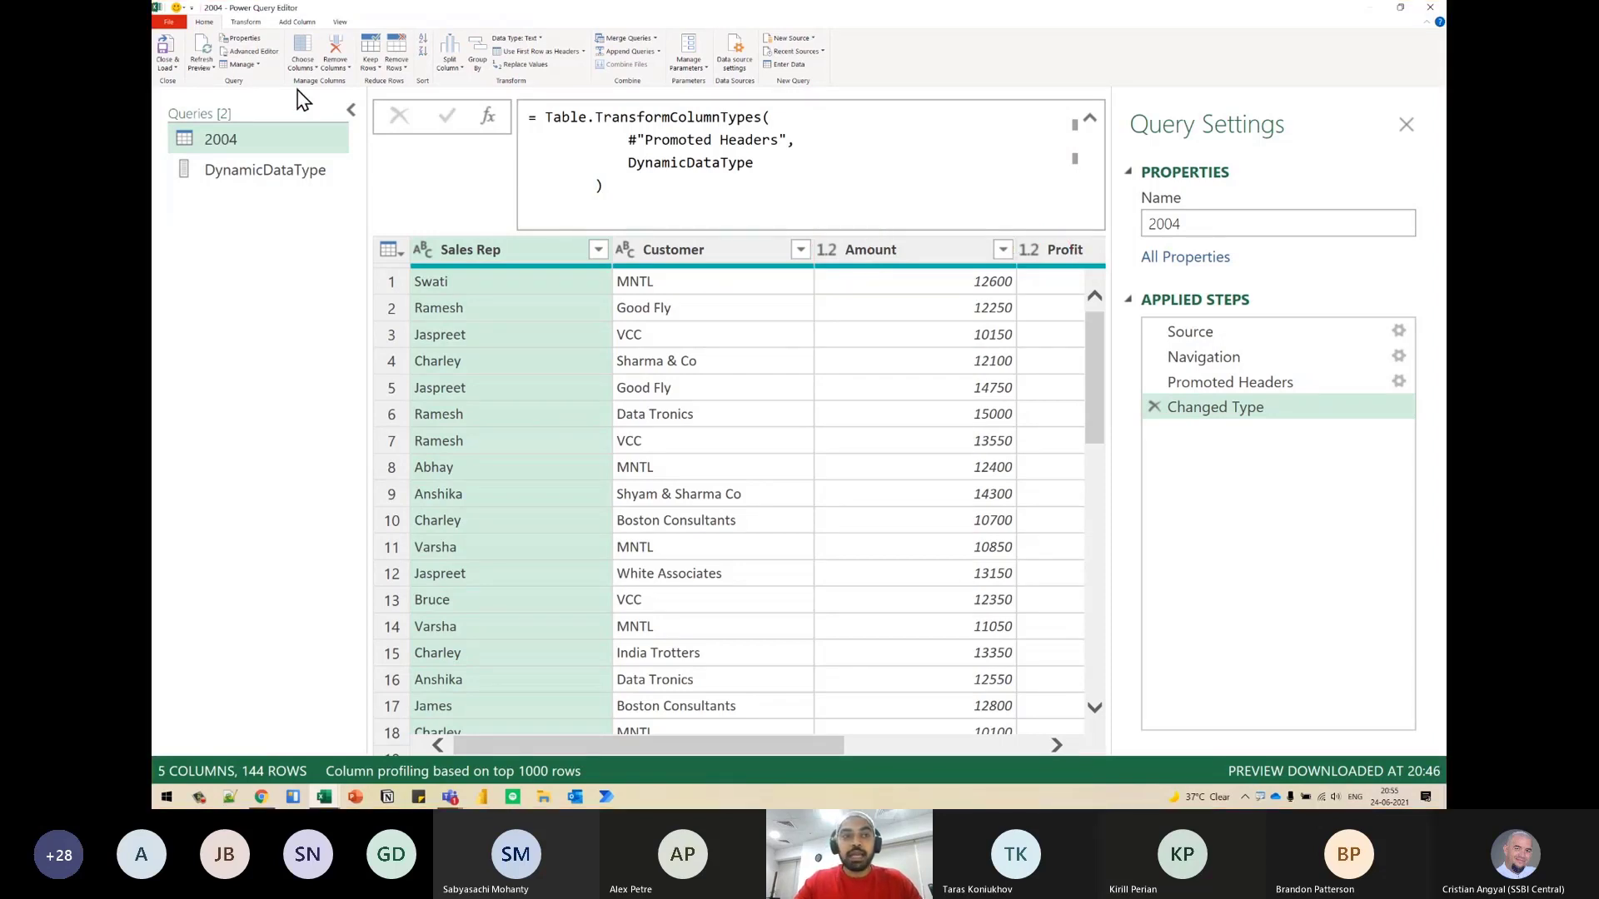
- Close and load the queries to the workbook, and delete the DynamicDataType sheet so only the 2004 table is kept
{"action": "left_click", "coordinate": [166, 55]}
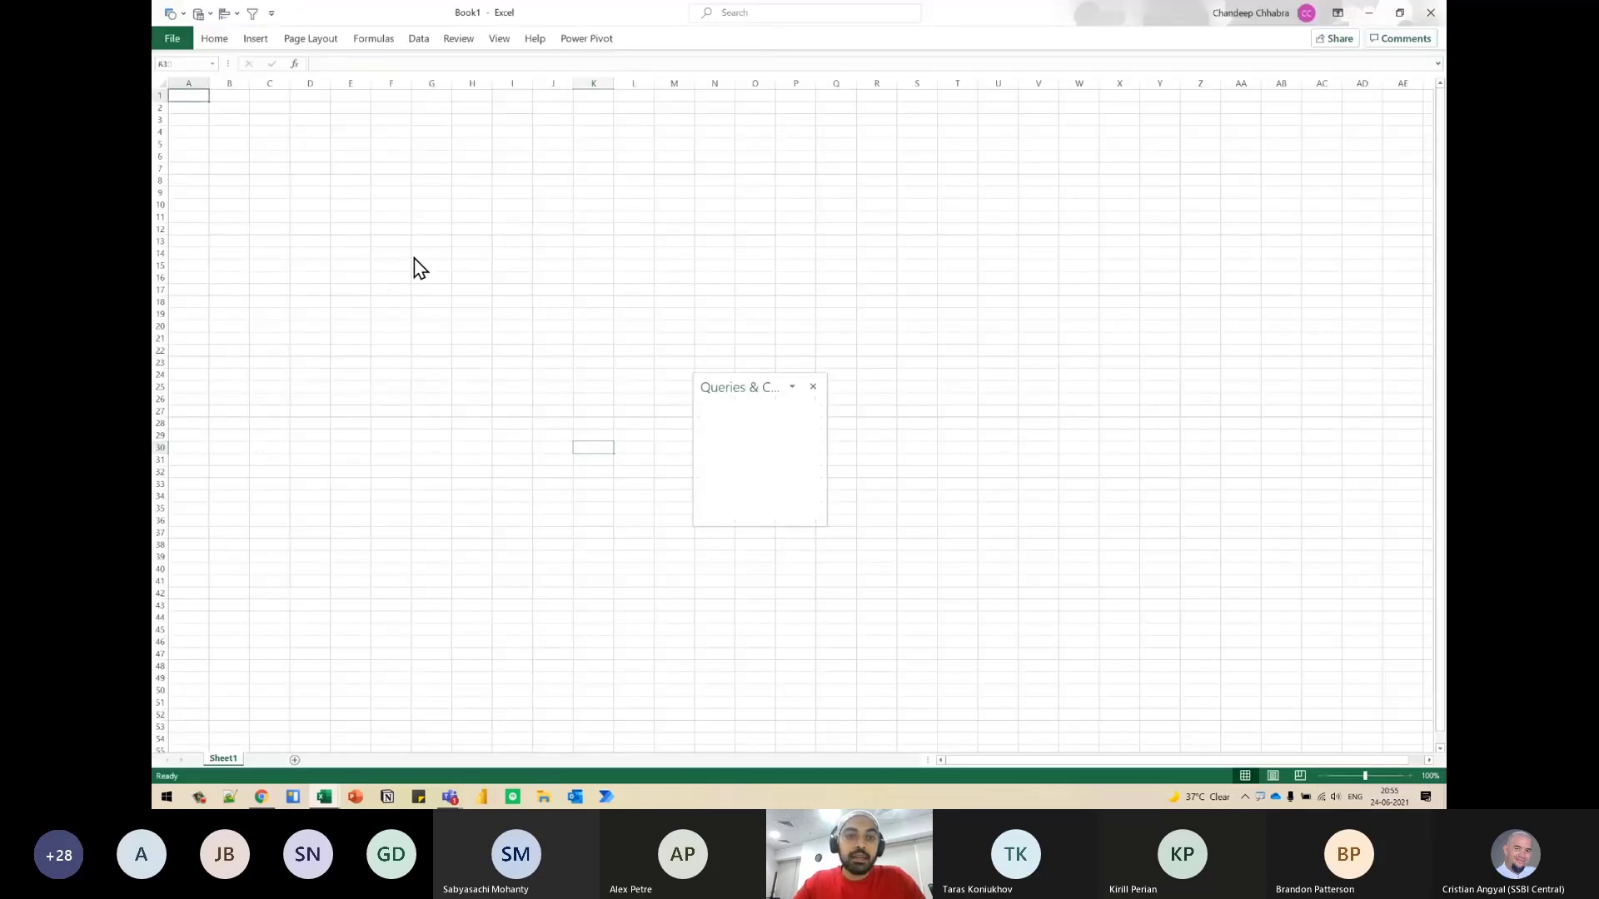
{"action": "key", "text": "alt+h"}
{"action": "key", "text": "d"}
{"action": "key", "text": "s"}
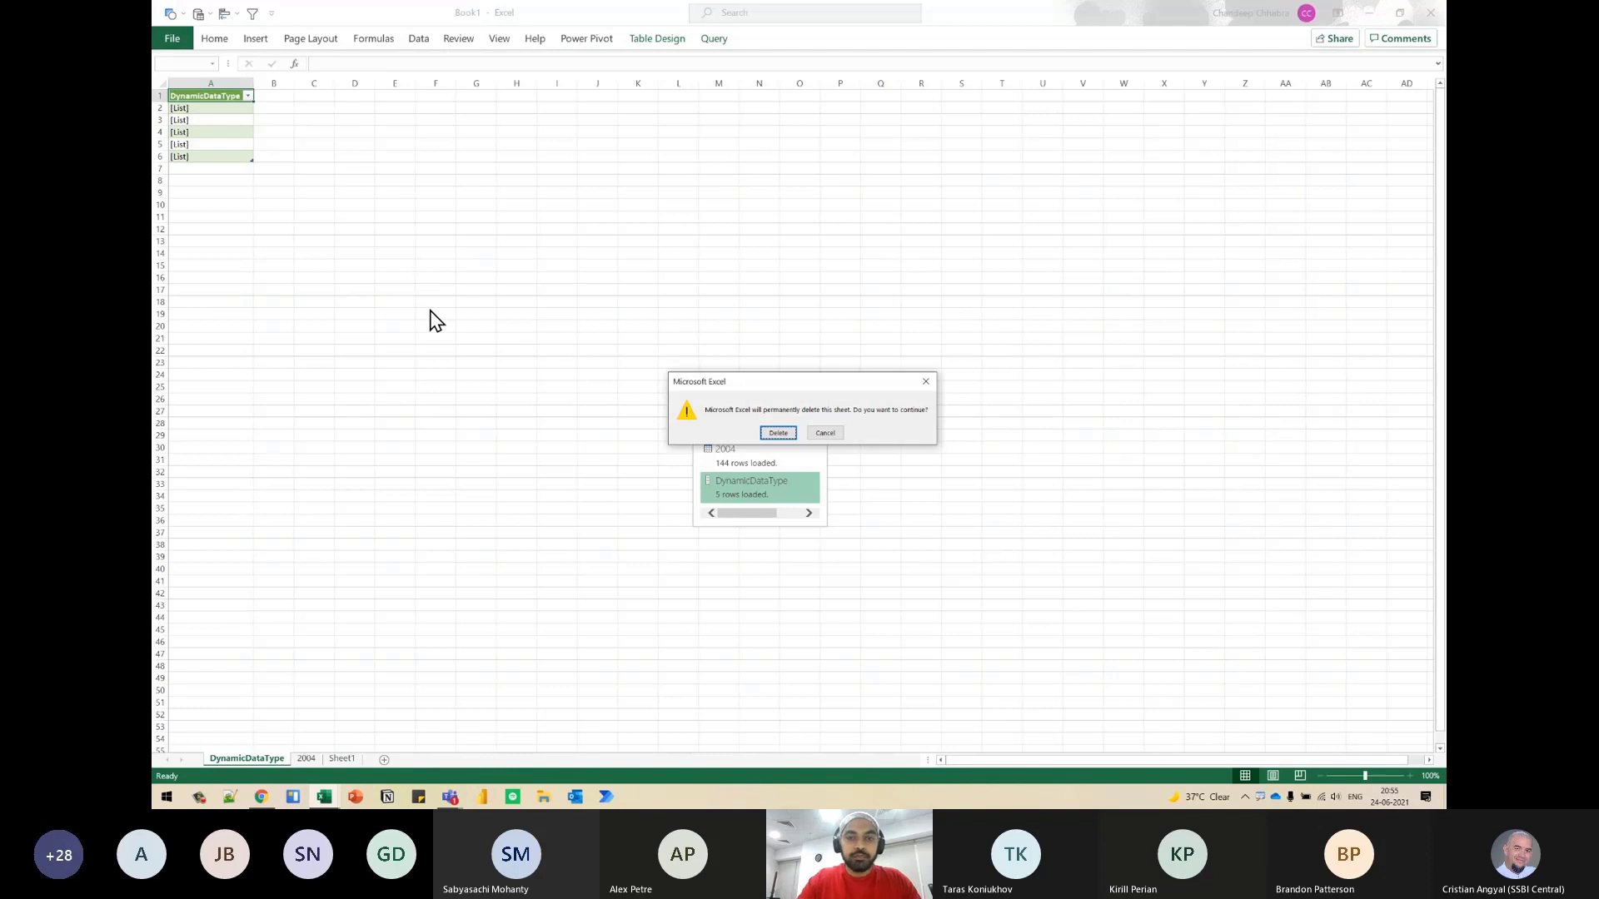
{"action": "key", "text": "Return"}
{"action": "scroll", "coordinate": [466, 320], "scroll_direction": "up", "scroll_amount": 9}
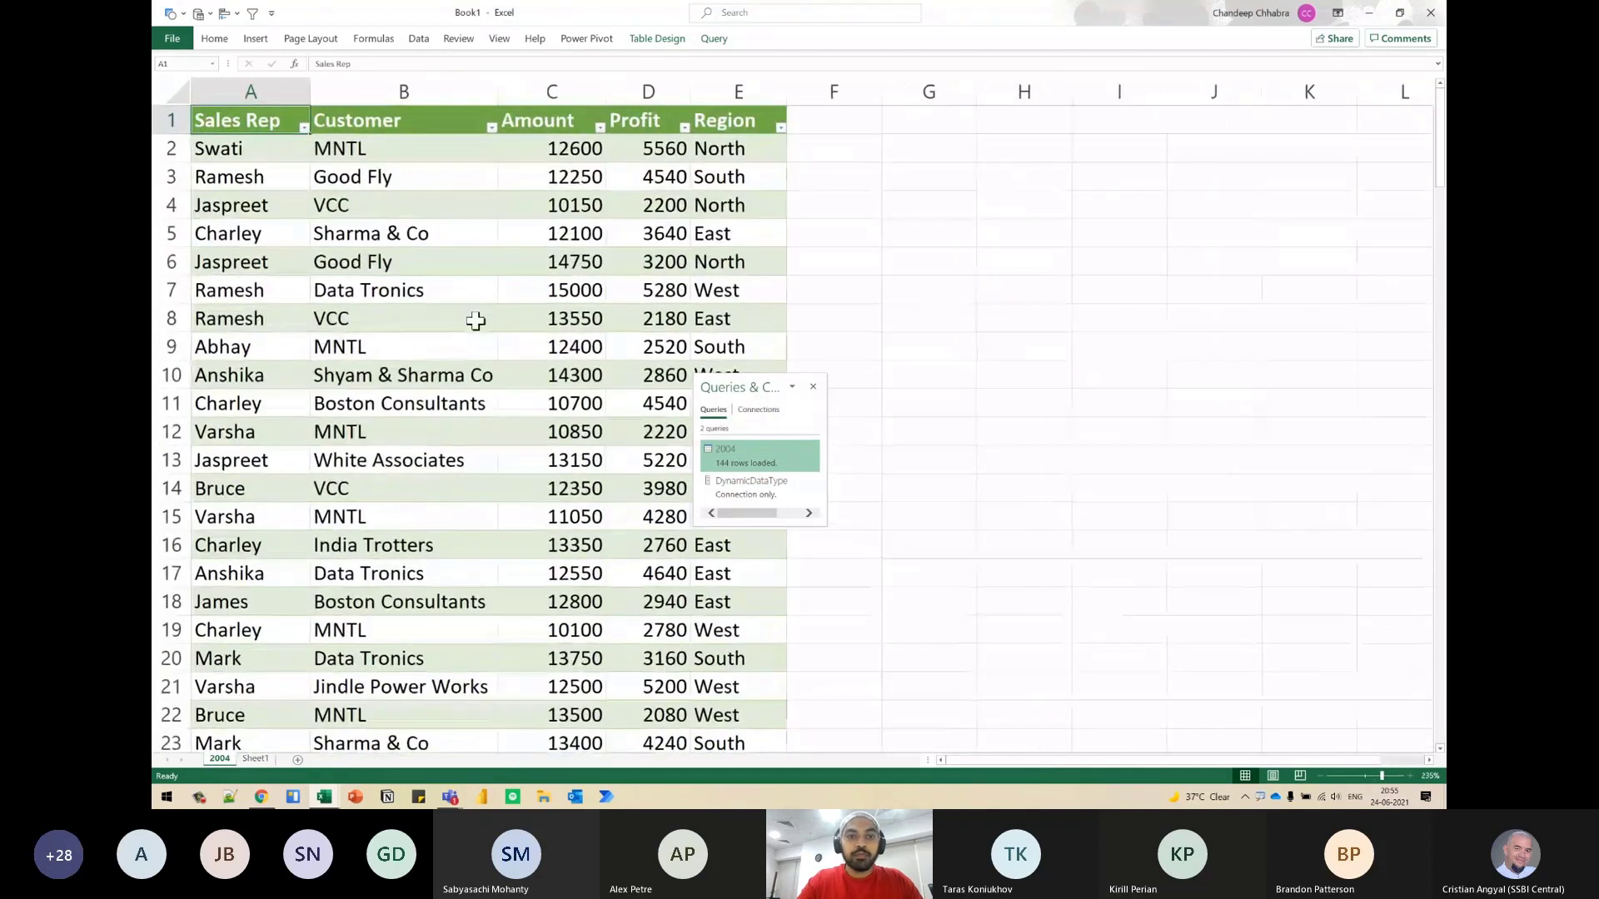
{"action": "left_click", "coordinate": [657, 200]}
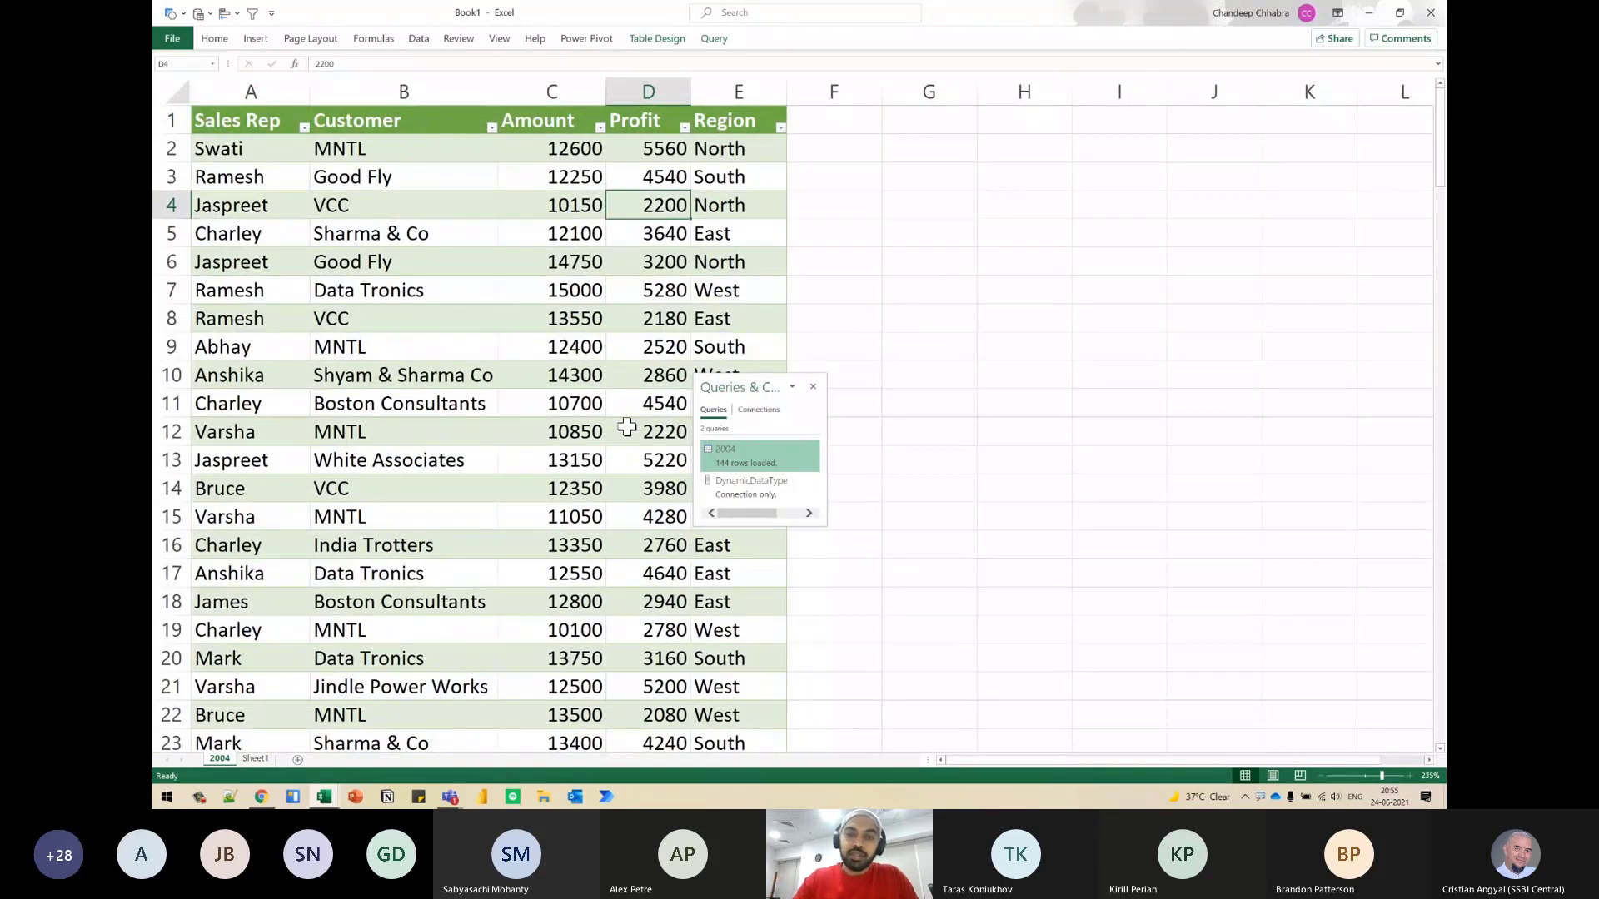
- In the Data workbook's 2004 sheet, replace the first Amount value in C2 with Abc and save the workbook
{"action": "key", "text": "alt+Tab"}
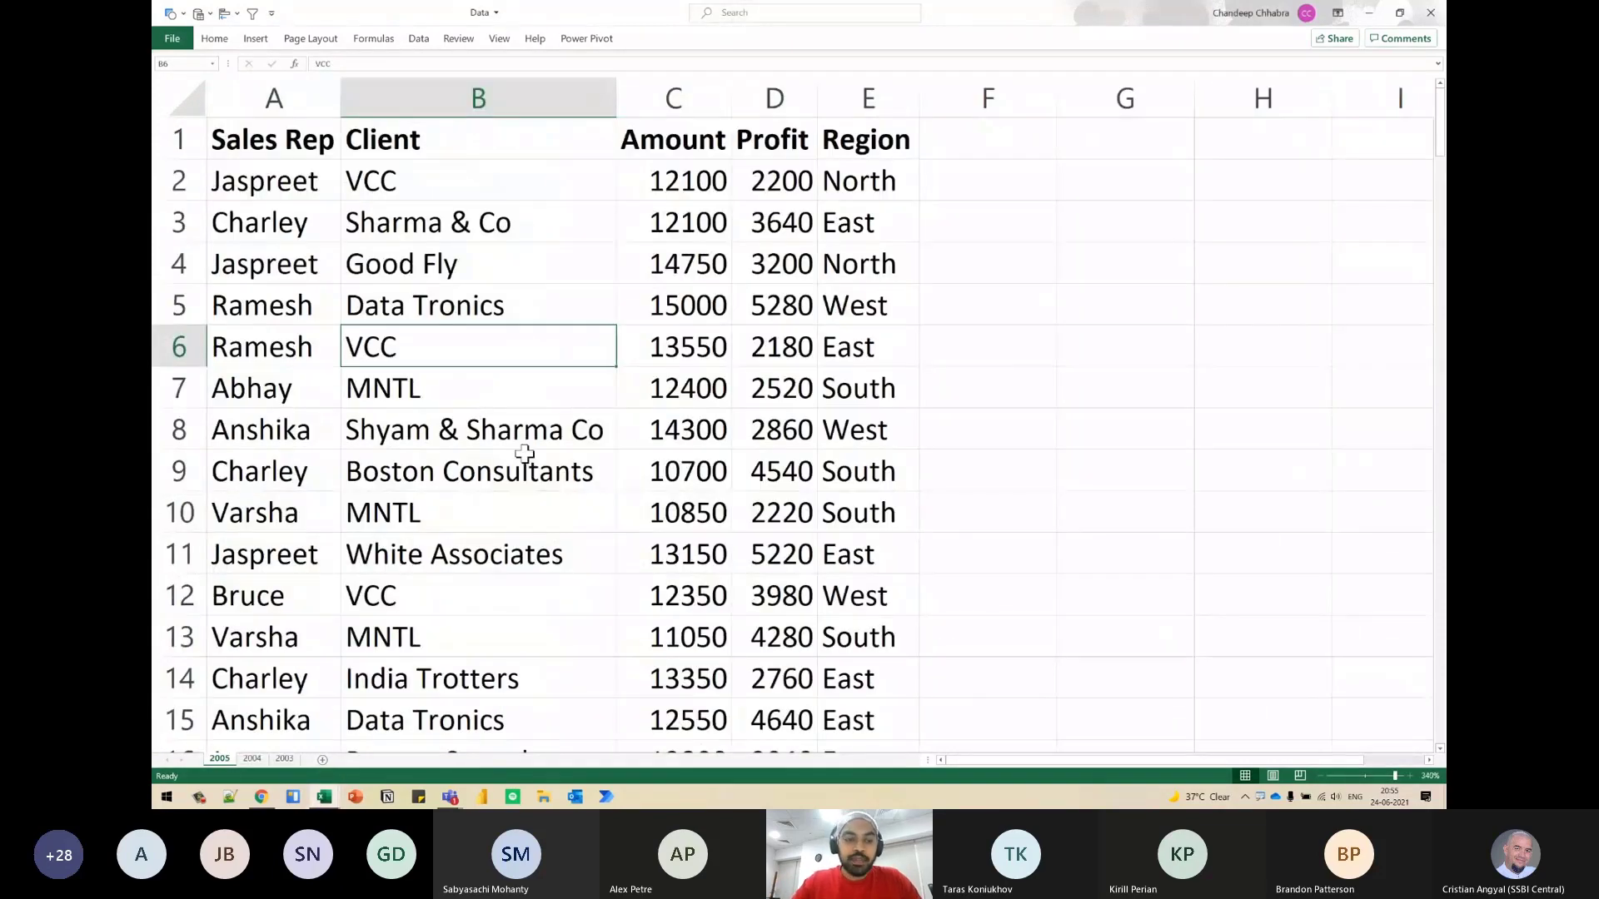
{"action": "left_click", "coordinate": [252, 759]}
{"action": "scroll", "coordinate": [533, 262], "scroll_direction": "up", "scroll_amount": 2}
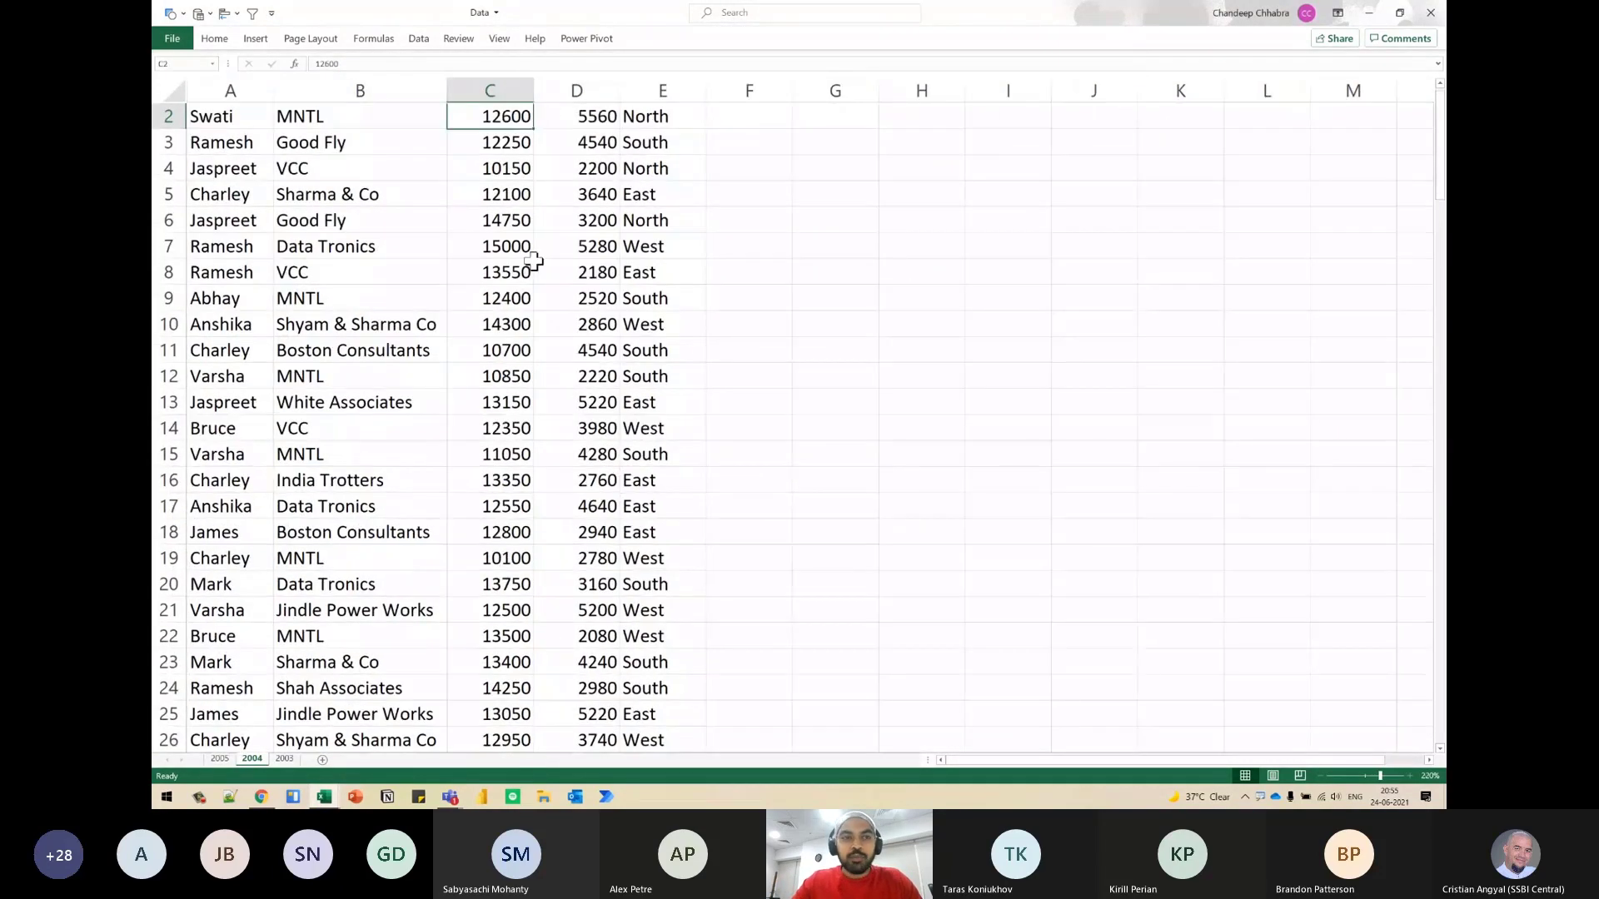
{"action": "scroll", "coordinate": [534, 261], "scroll_direction": "up", "scroll_amount": 2}
{"action": "scroll", "coordinate": [544, 158], "scroll_direction": "up", "scroll_amount": 2}
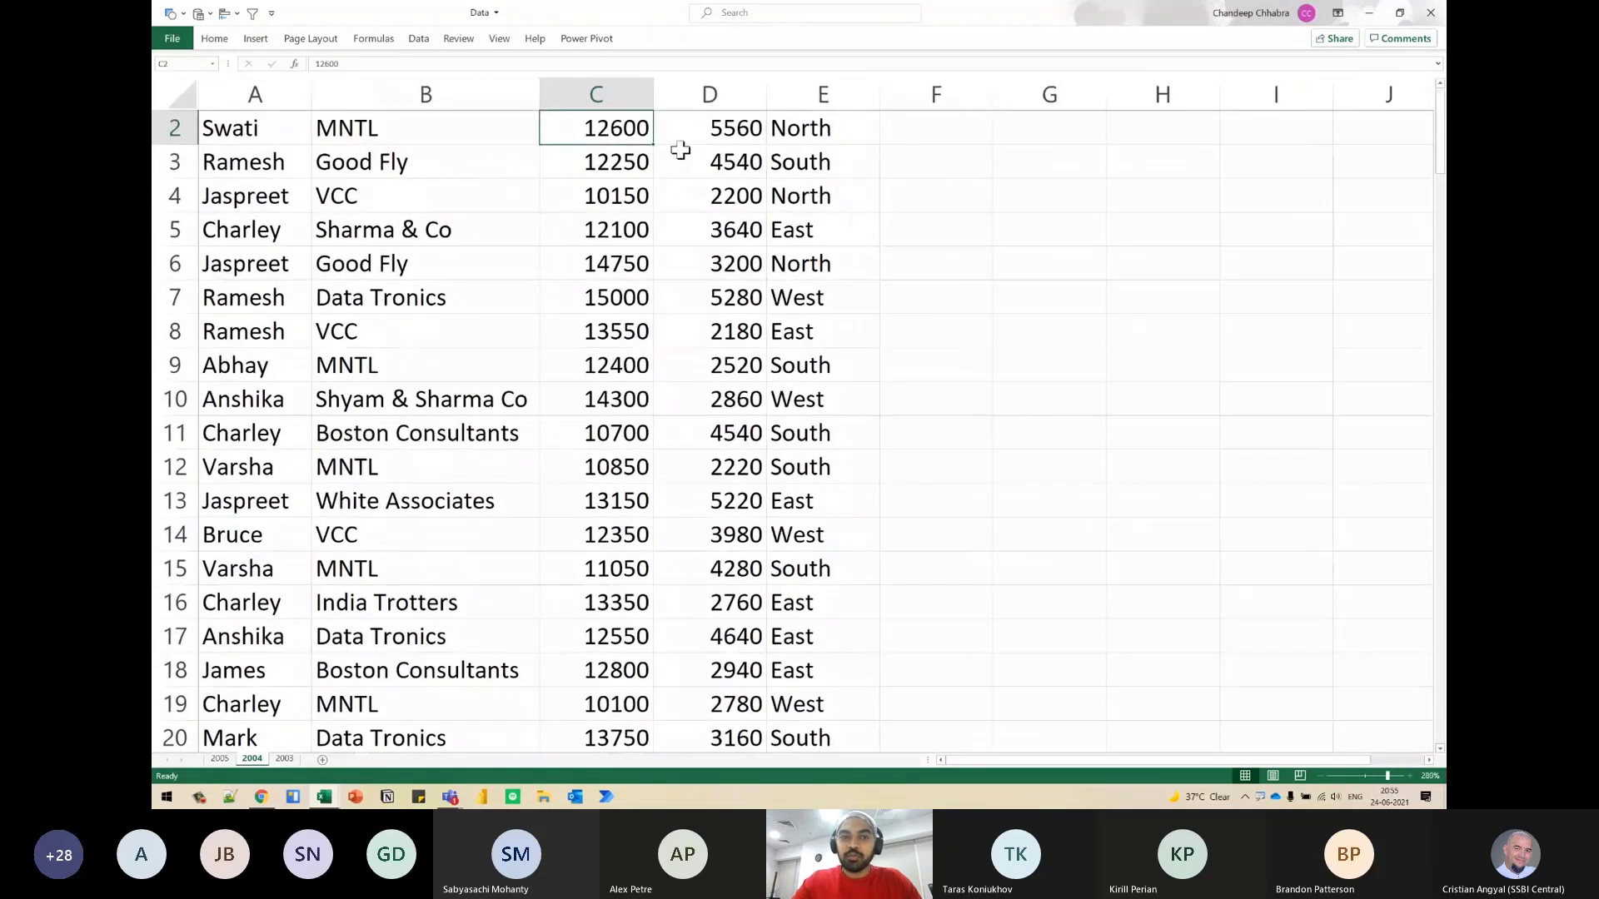
{"action": "scroll", "coordinate": [680, 150], "scroll_direction": "up", "scroll_amount": 1}
{"action": "type", "text": "Abc"}
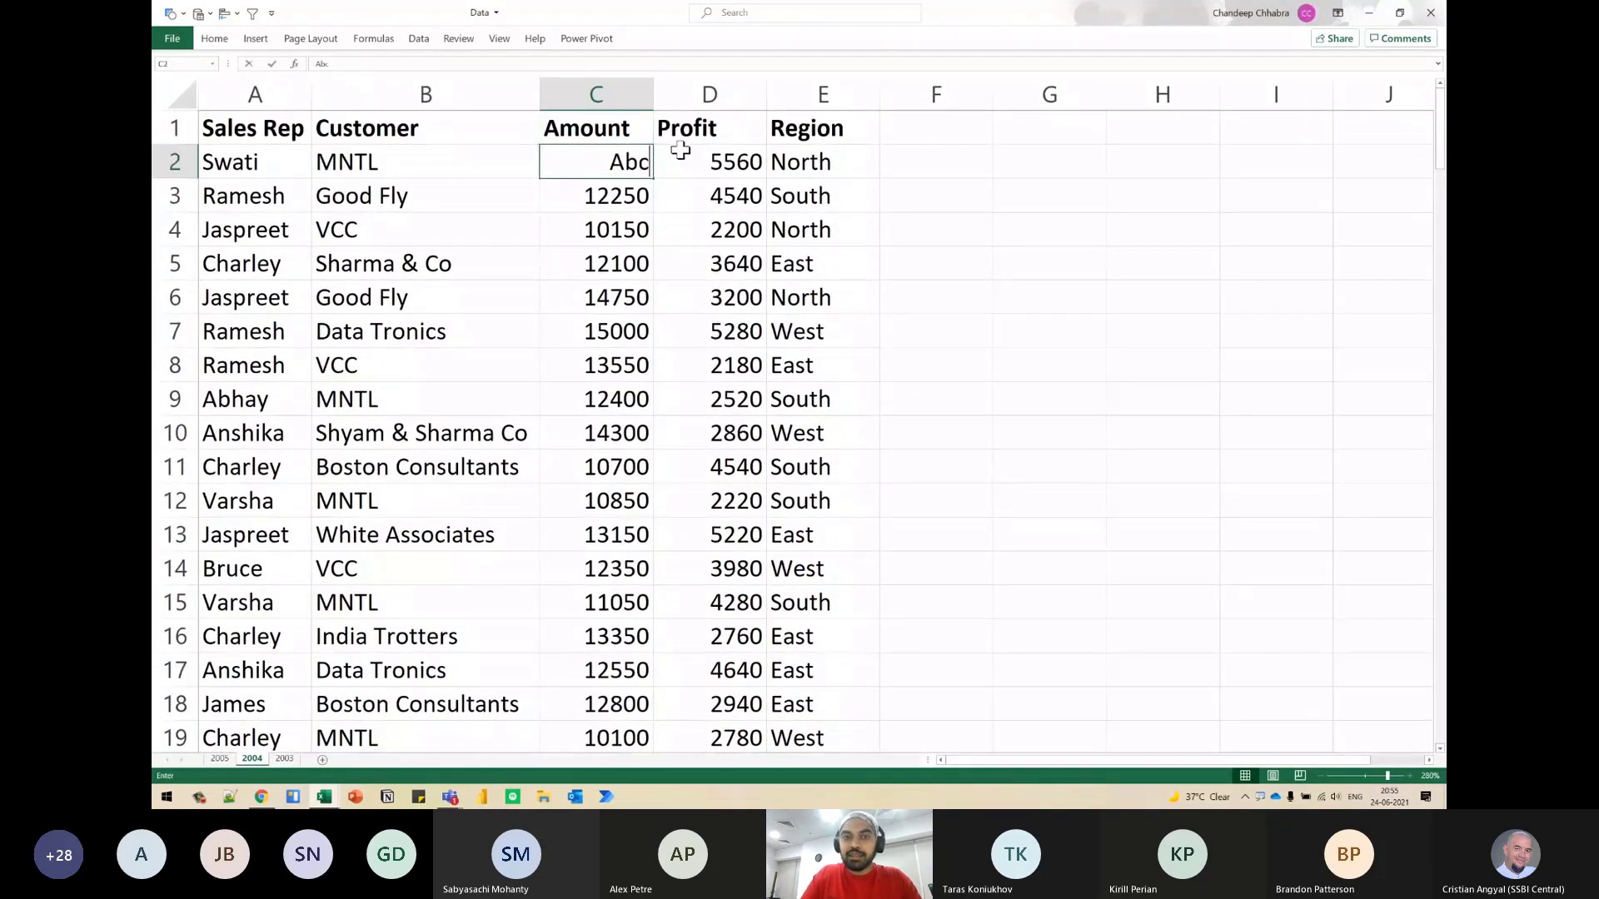
{"action": "key", "text": "Return"}
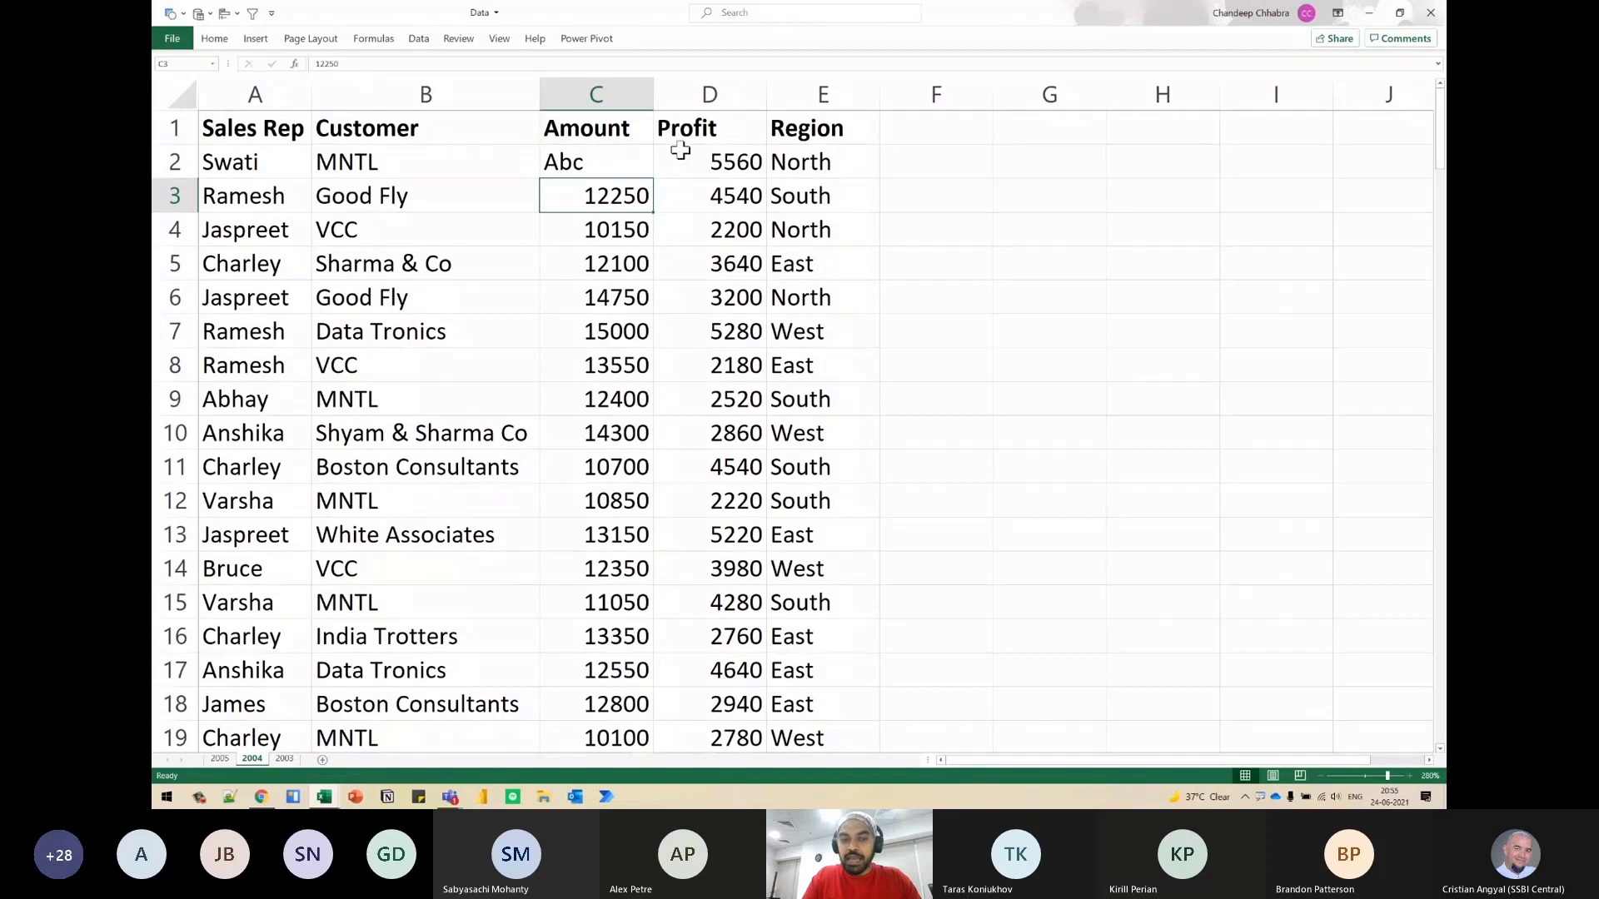
{"action": "left_click", "coordinate": [562, 162]}
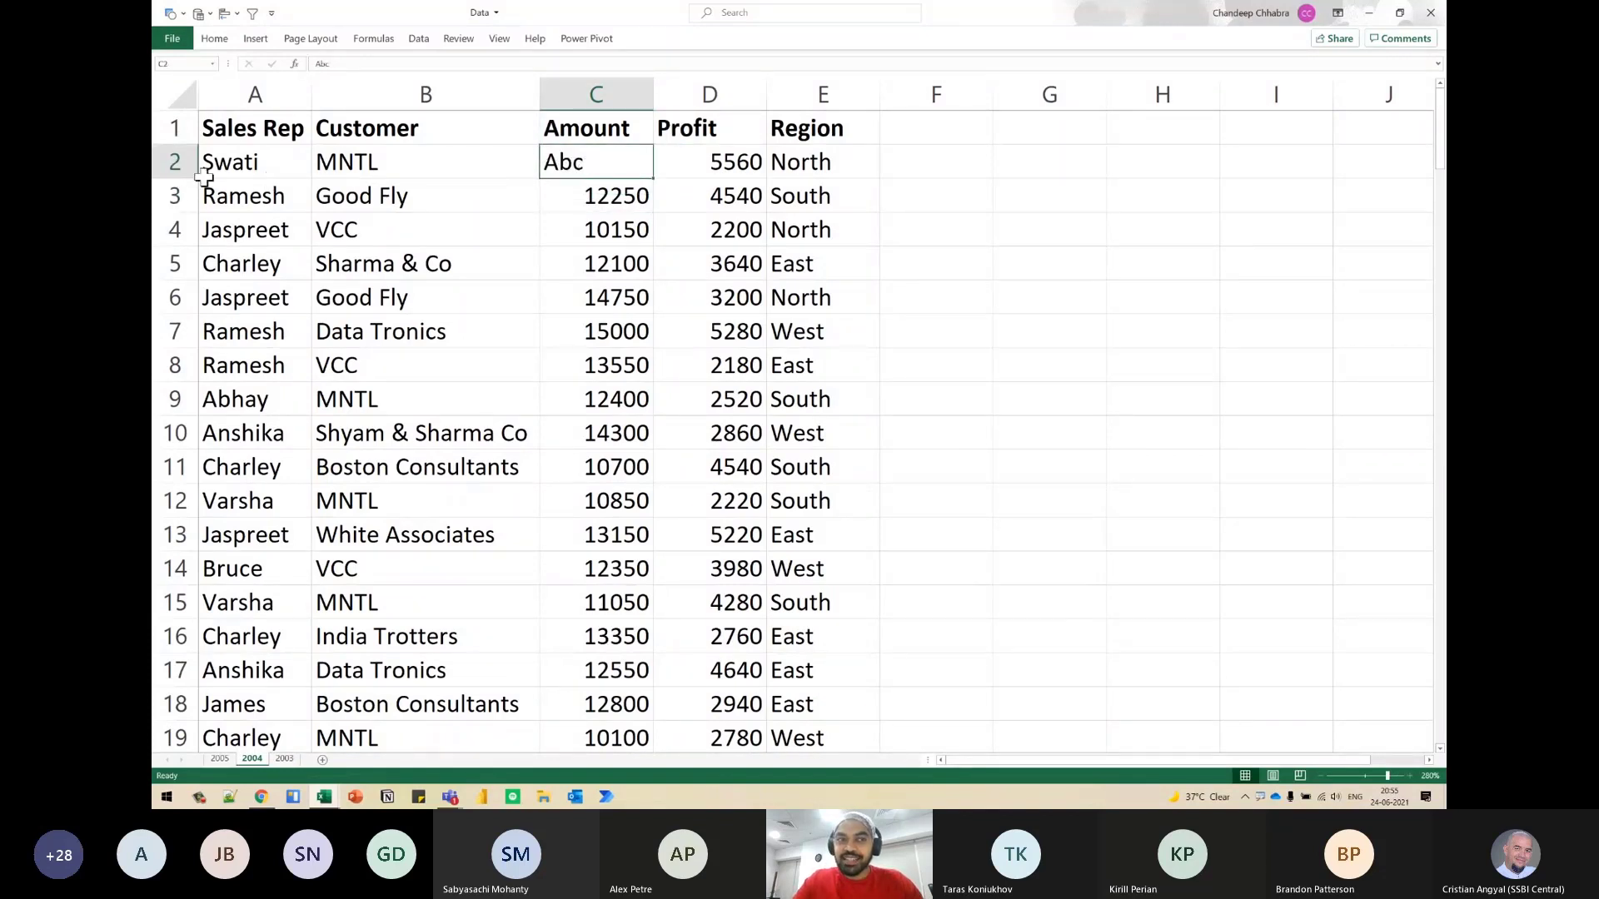
{"action": "left_click", "coordinate": [604, 92]}
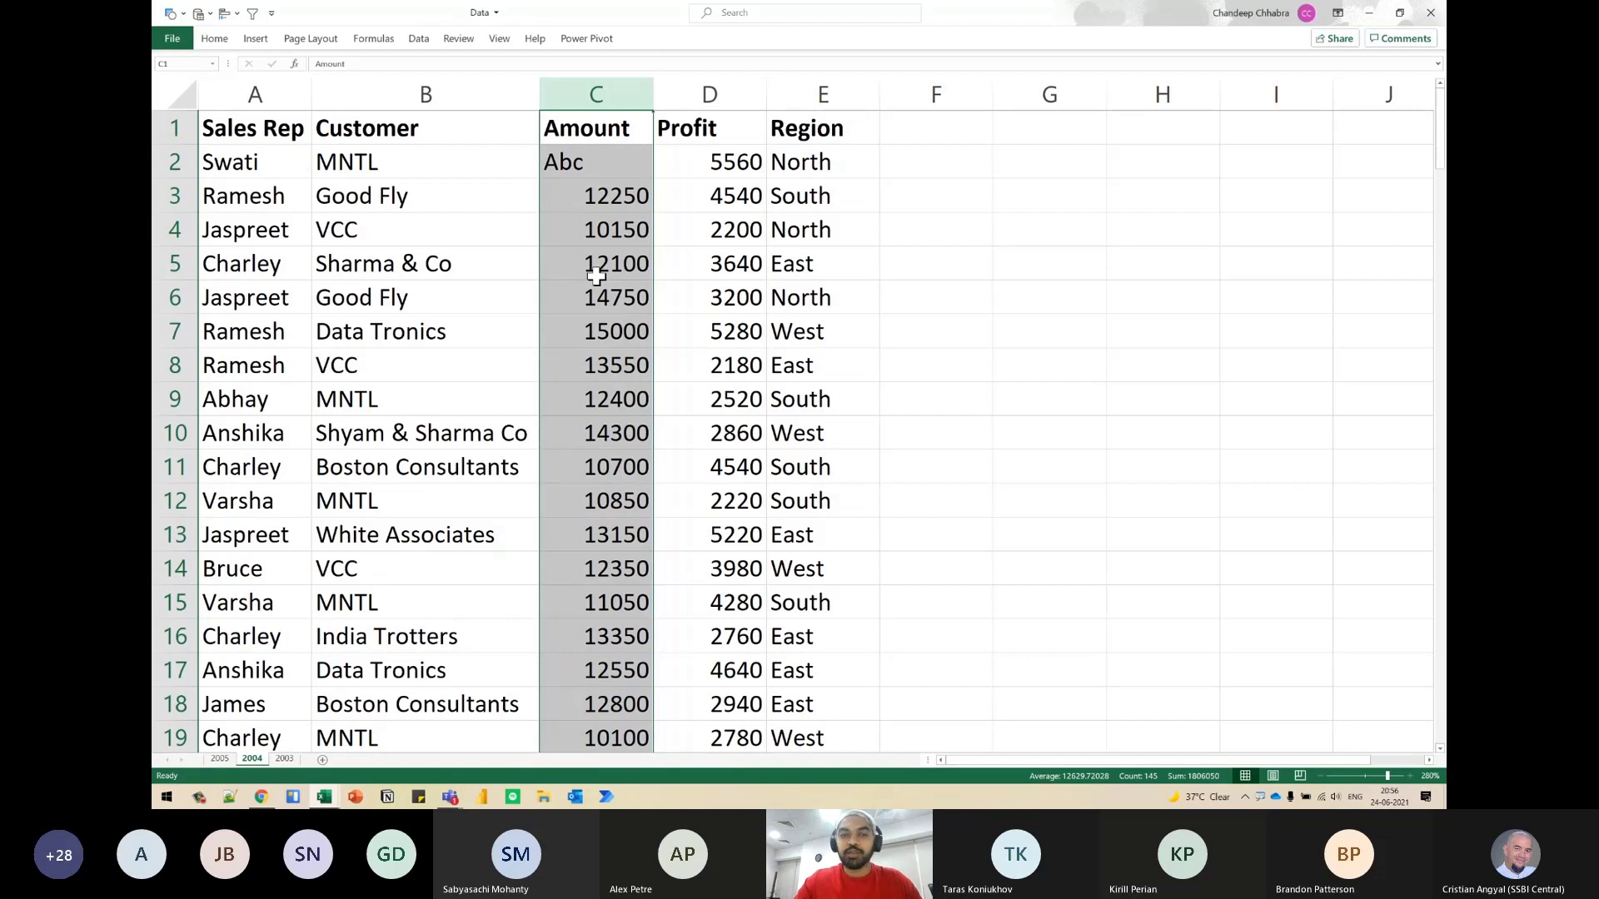
{"action": "key", "text": "ctrl+s"}
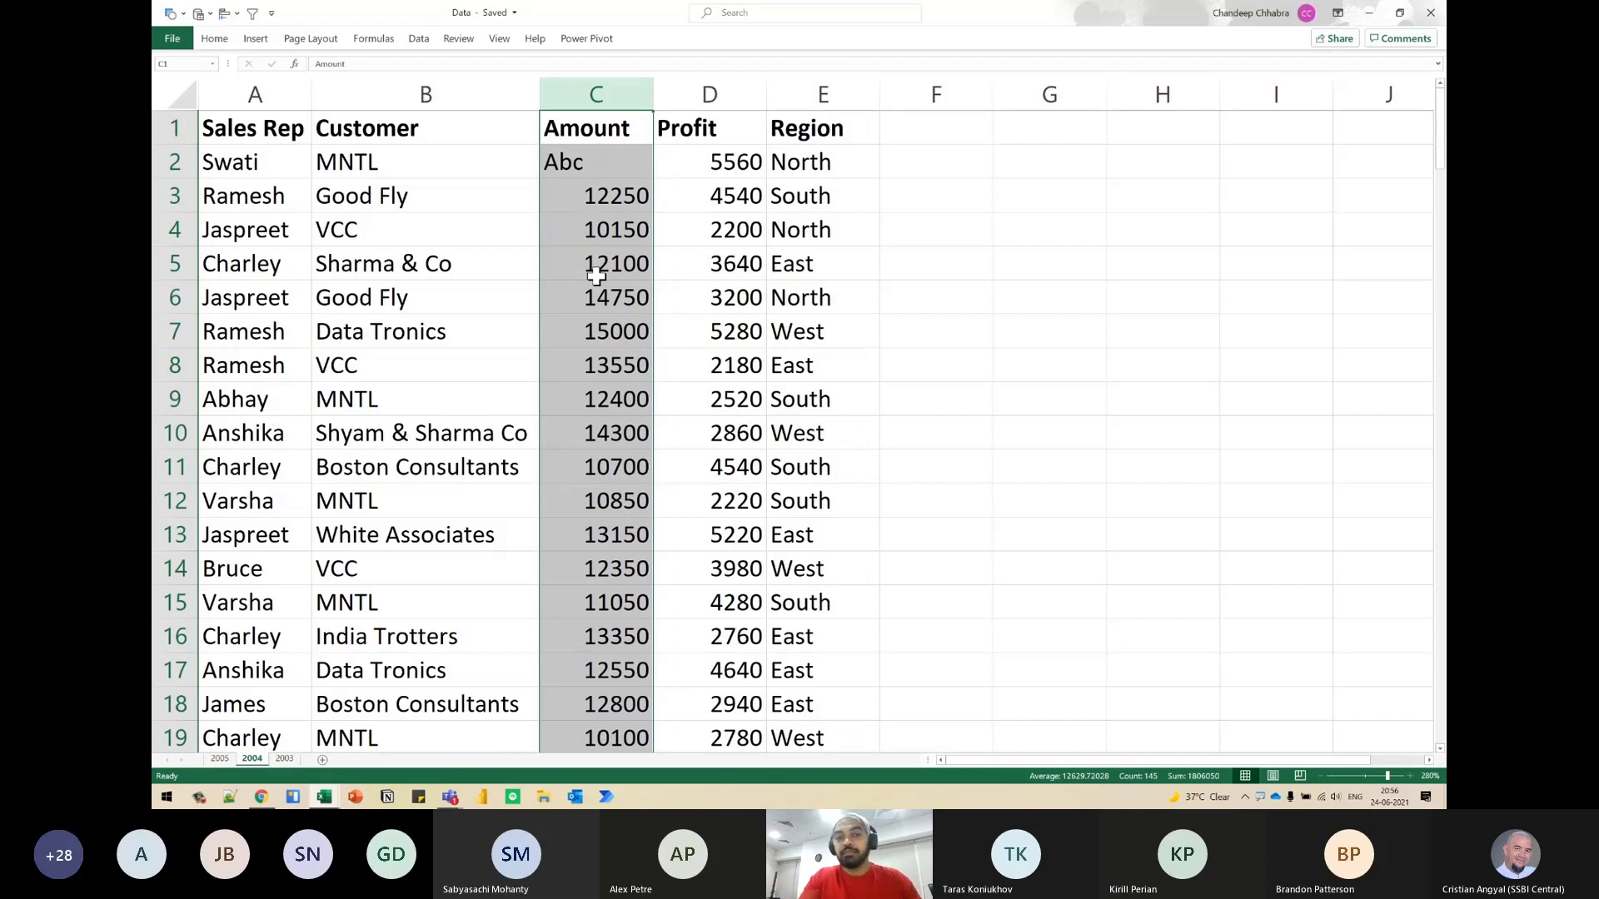
{"action": "left_click", "coordinate": [596, 278]}
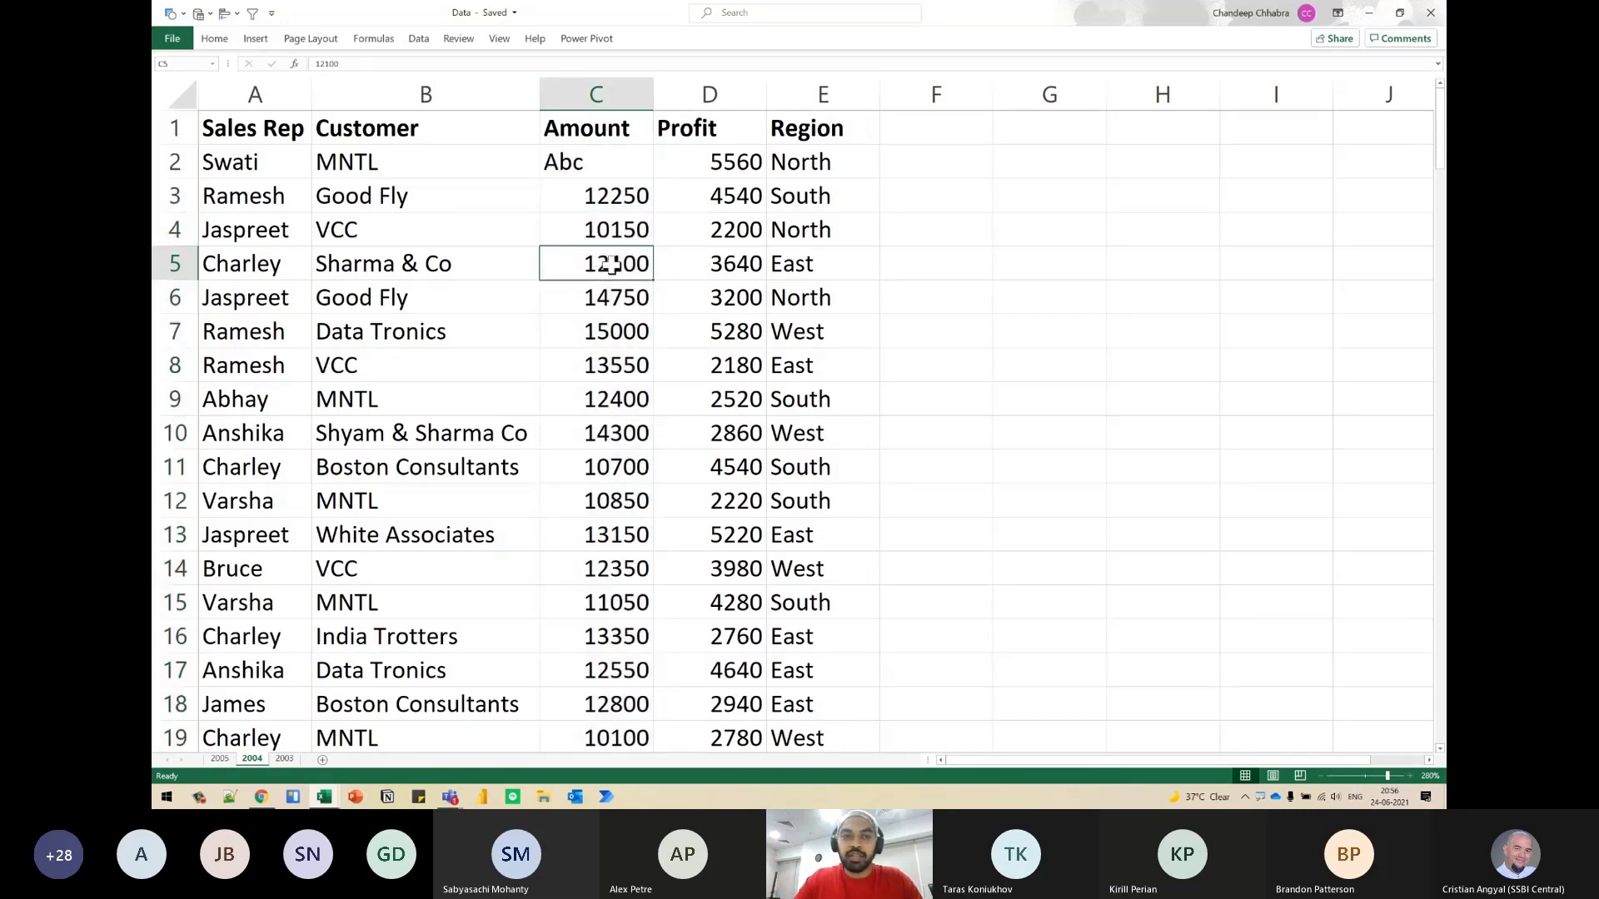
- Switch to Book1, refresh the loaded 2004 table and check the data type of the Amount column's values
{"action": "key", "text": "alt+Tab"}
{"action": "right_click", "coordinate": [510, 212]}
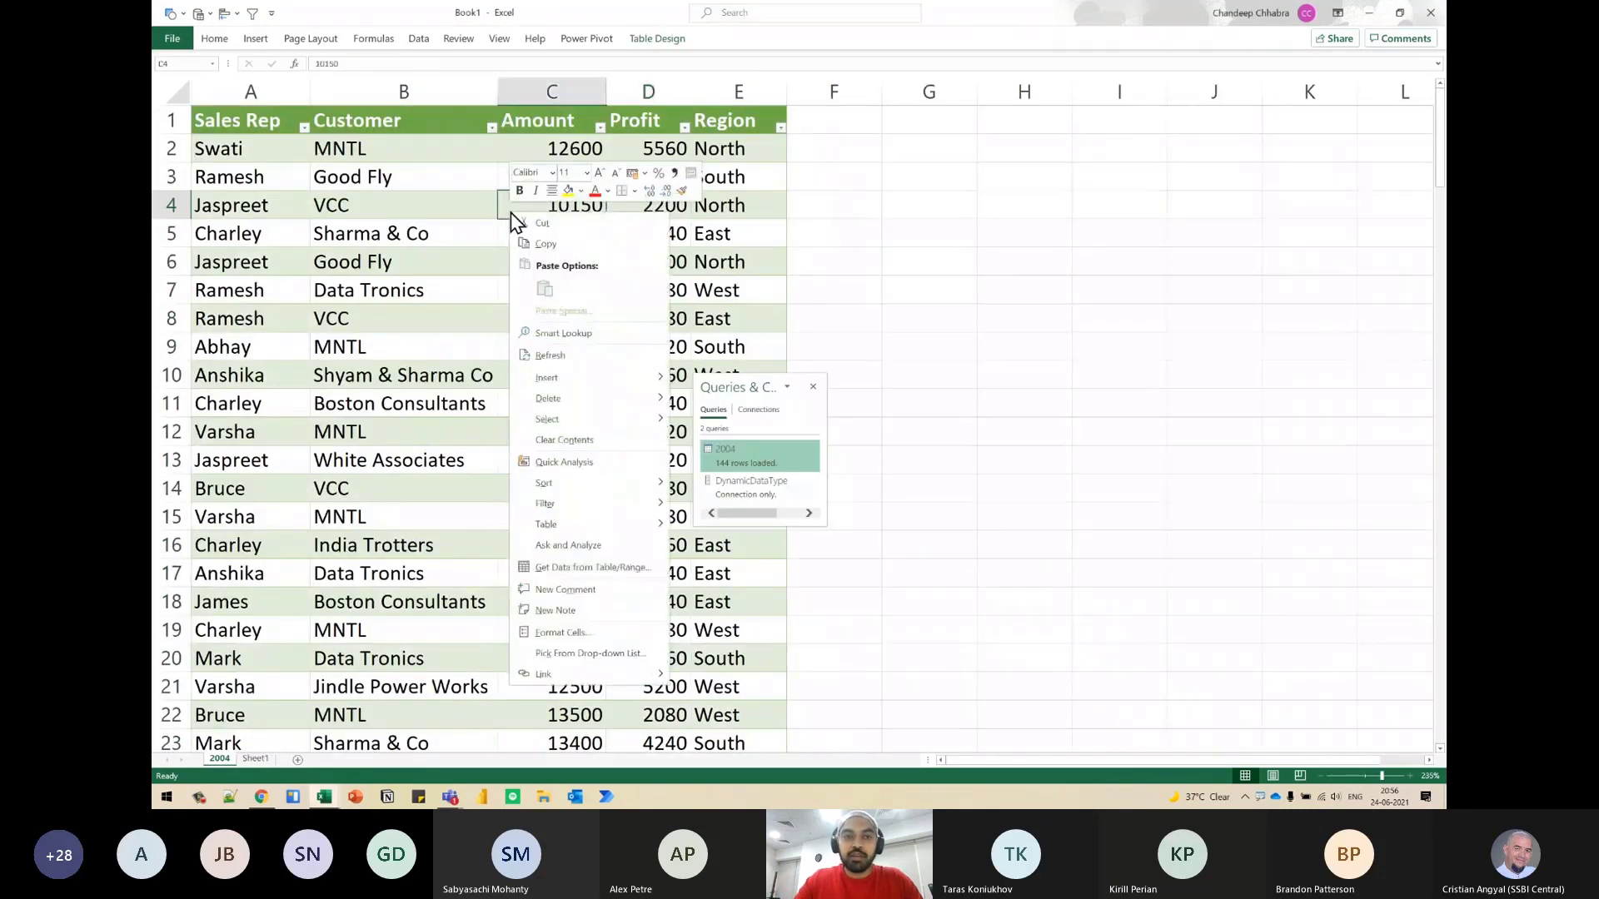
{"action": "left_click", "coordinate": [553, 358]}
{"action": "left_click_drag", "start_coordinate": [560, 147], "coordinate": [565, 495]}
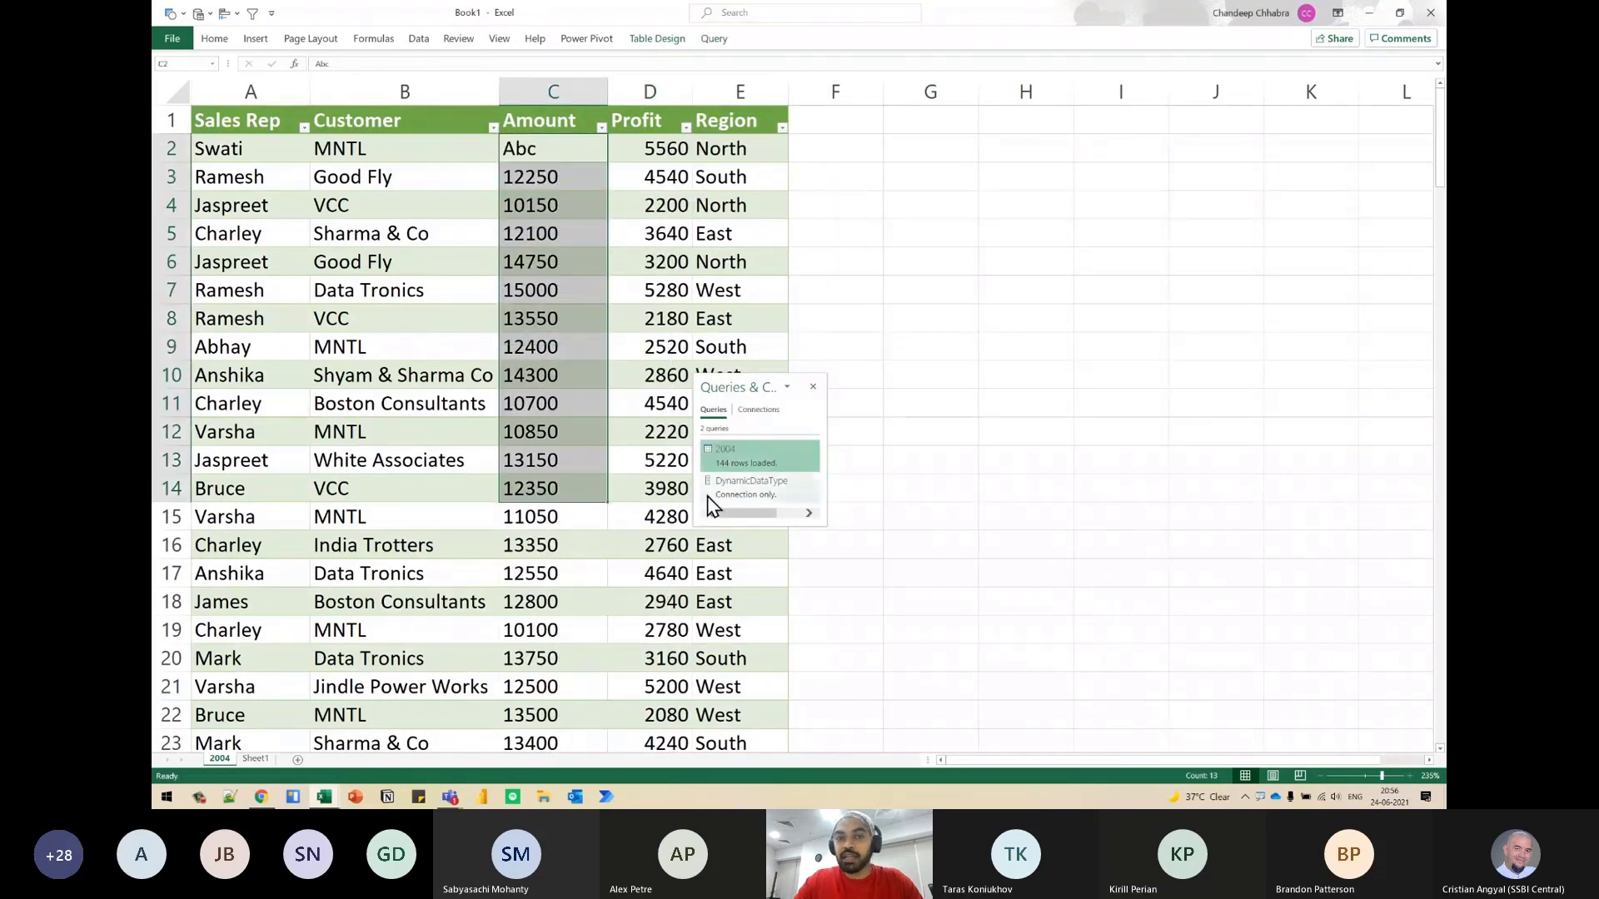
{"action": "left_click", "coordinate": [523, 159]}
{"action": "left_click", "coordinate": [523, 157]}
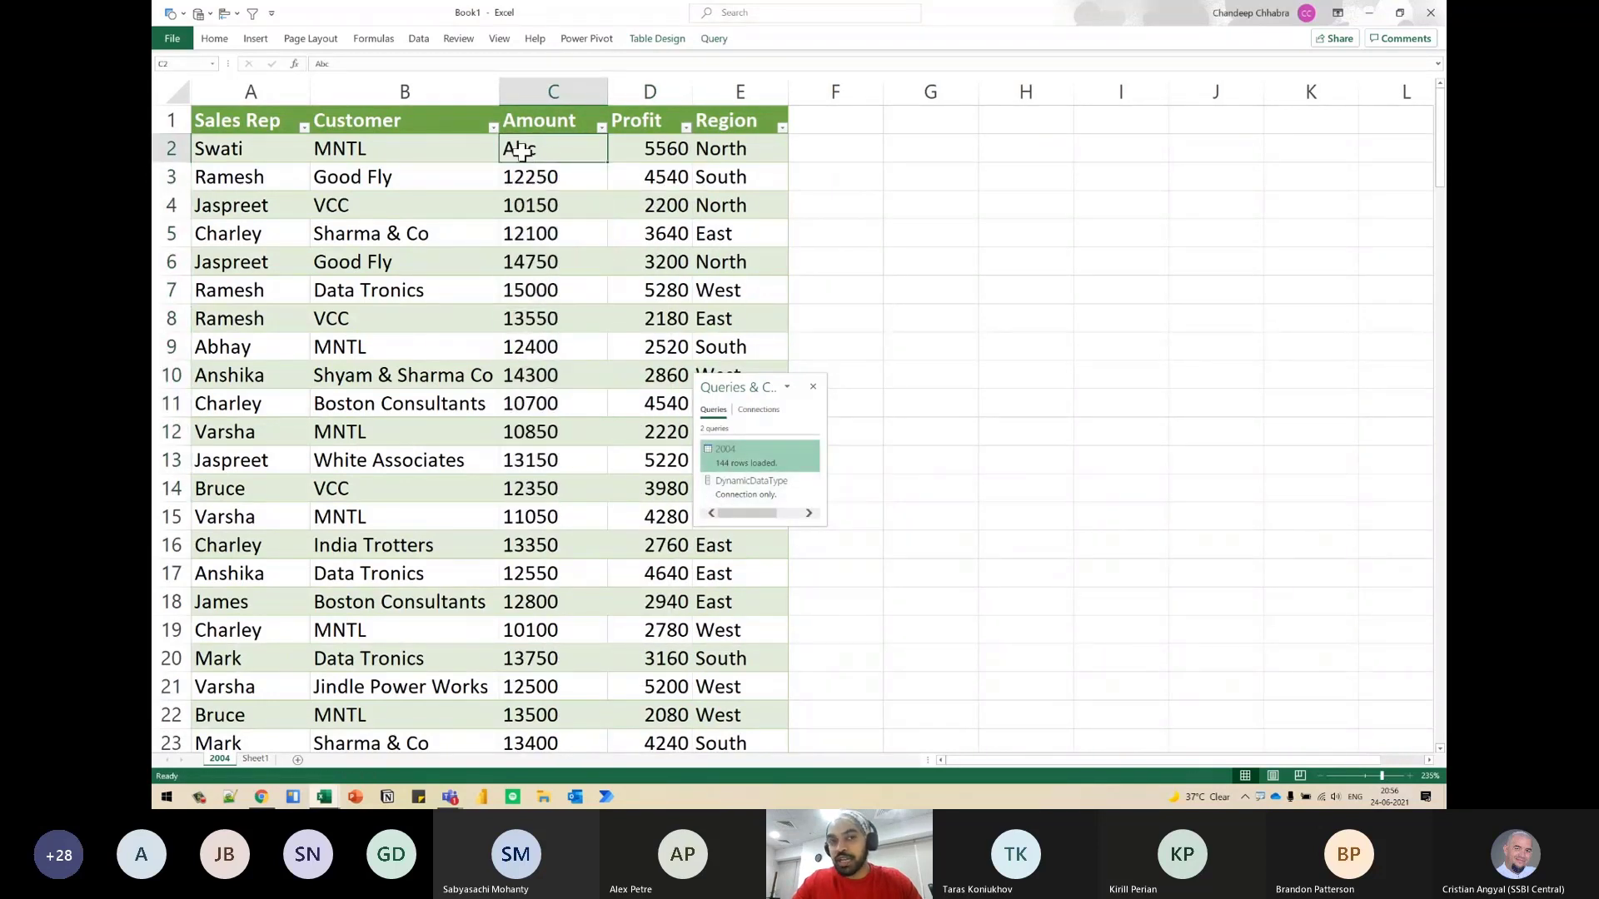
- Undo the Abc test entry in C2 of the Data workbook's 2004 sheet and save the workbook
{"action": "key", "text": "alt+Tab"}
{"action": "left_click", "coordinate": [592, 160]}
{"action": "key", "text": "ctrl+z"}
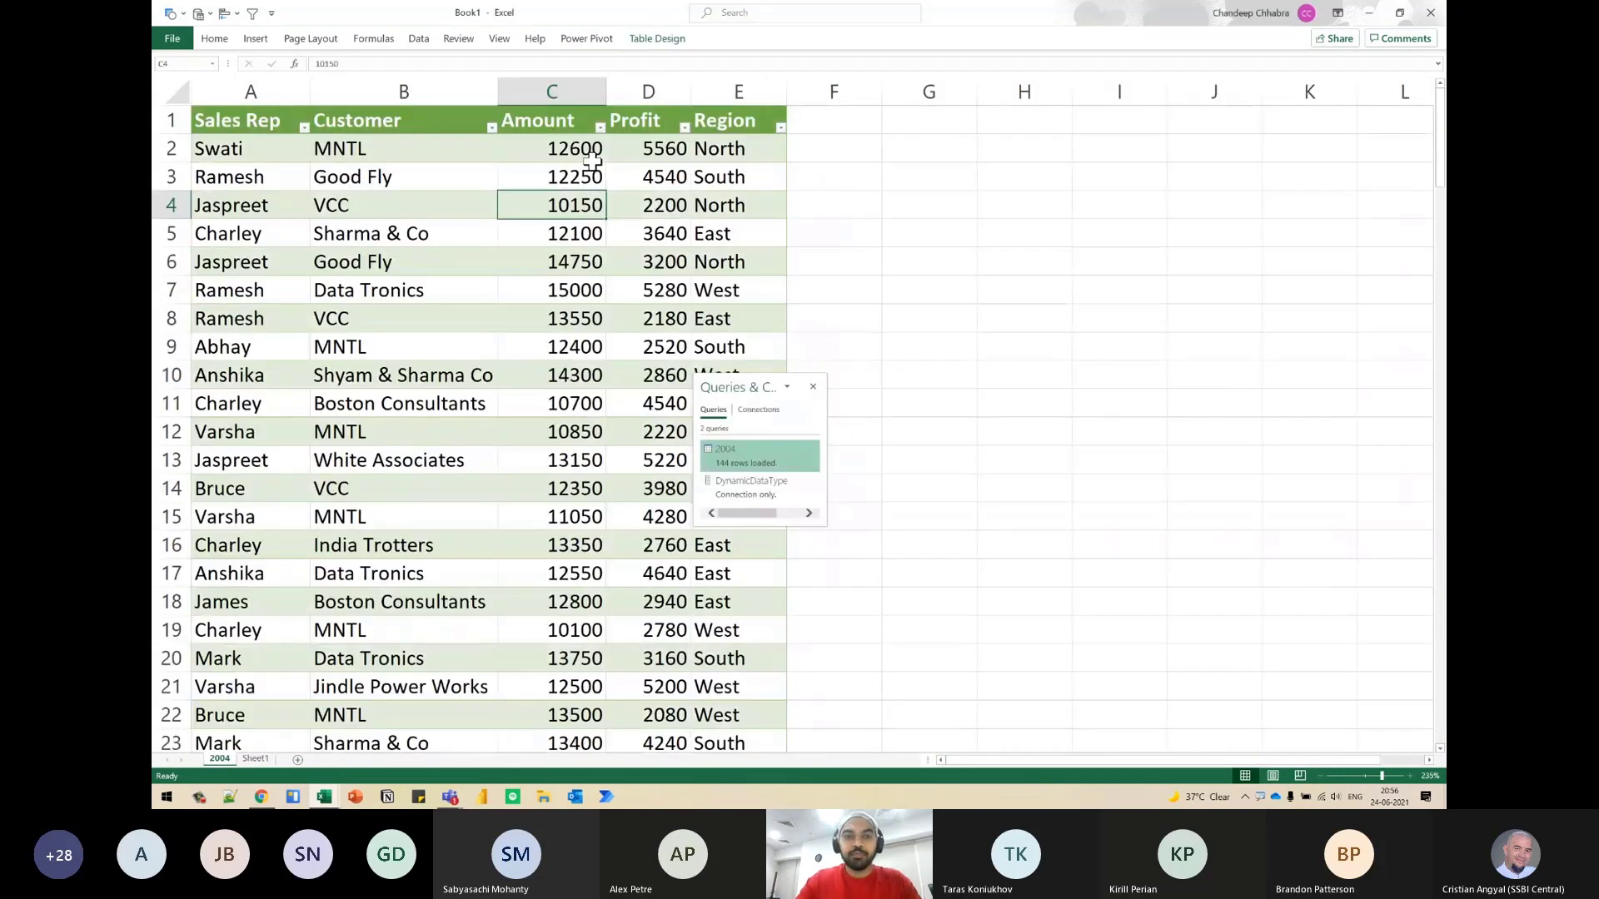
{"action": "key", "text": "alt+Tab"}
{"action": "key", "text": "alt+Tab"}
{"action": "key", "text": "alt+Tab"}
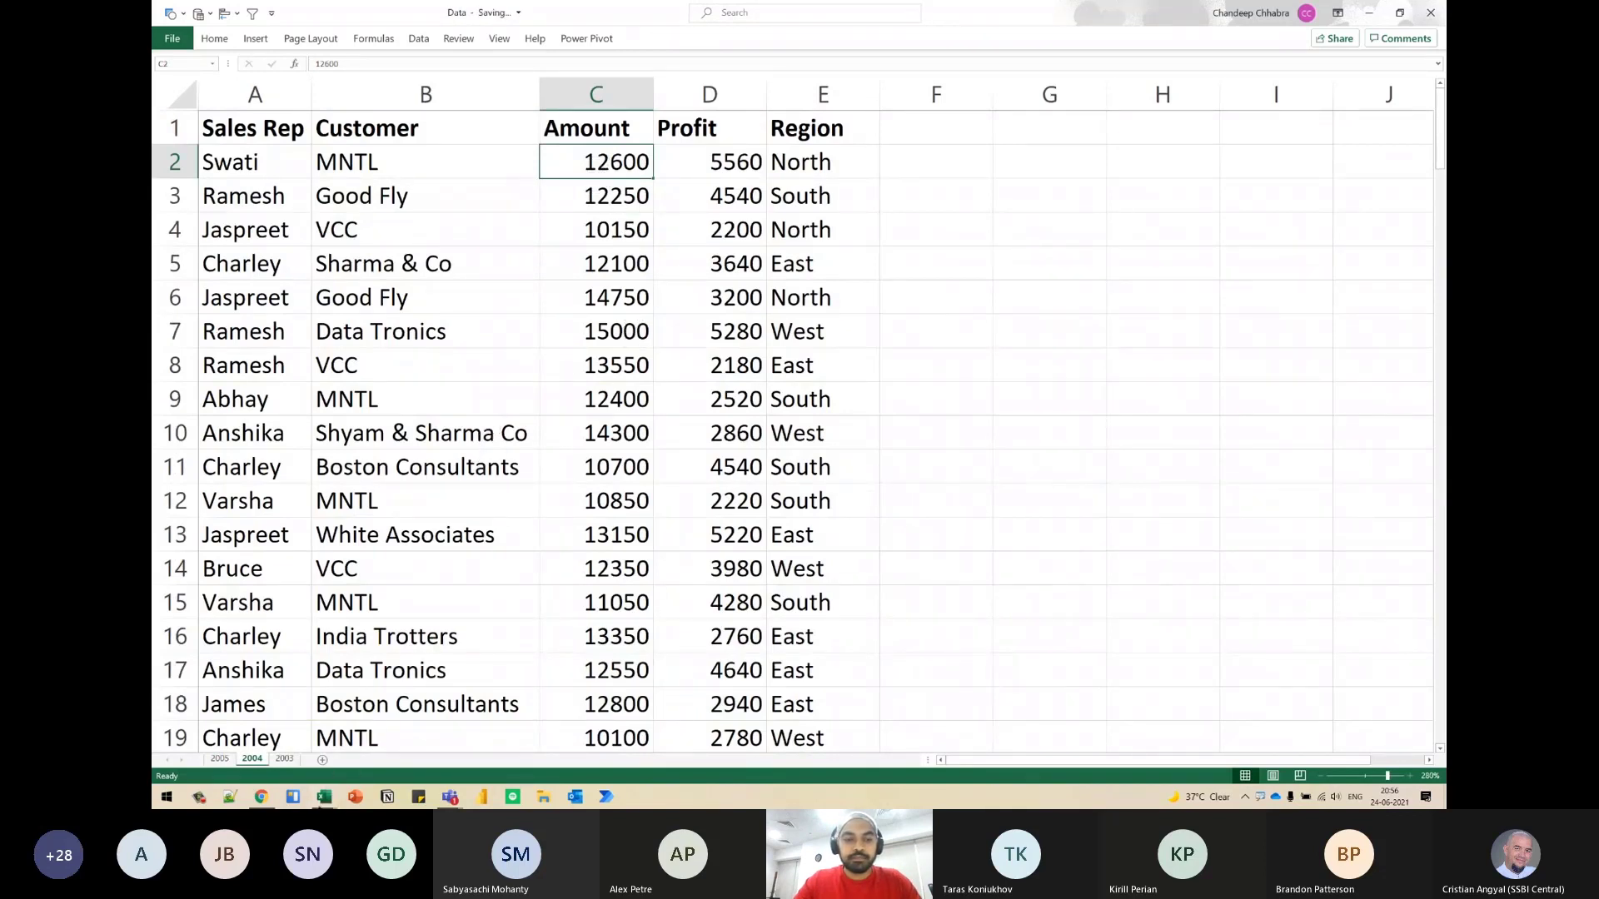
- Decline opening the file with the mismatched format and extension, and return to the 2004 table in Book1
{"action": "left_click", "coordinate": [324, 799]}
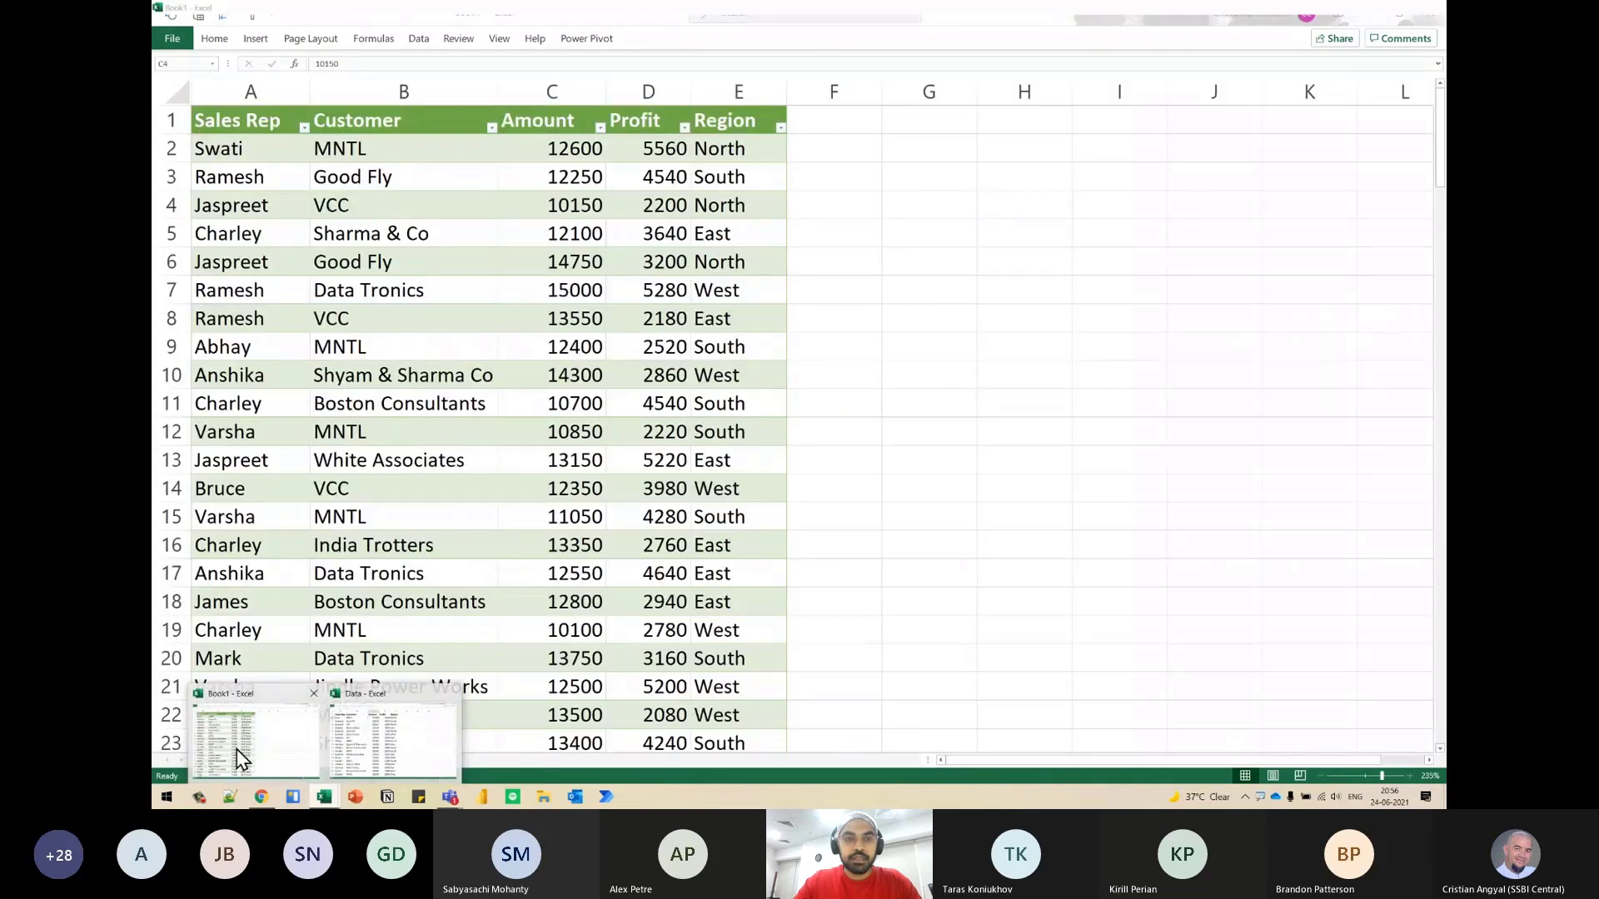
{"action": "left_click", "coordinate": [371, 756]}
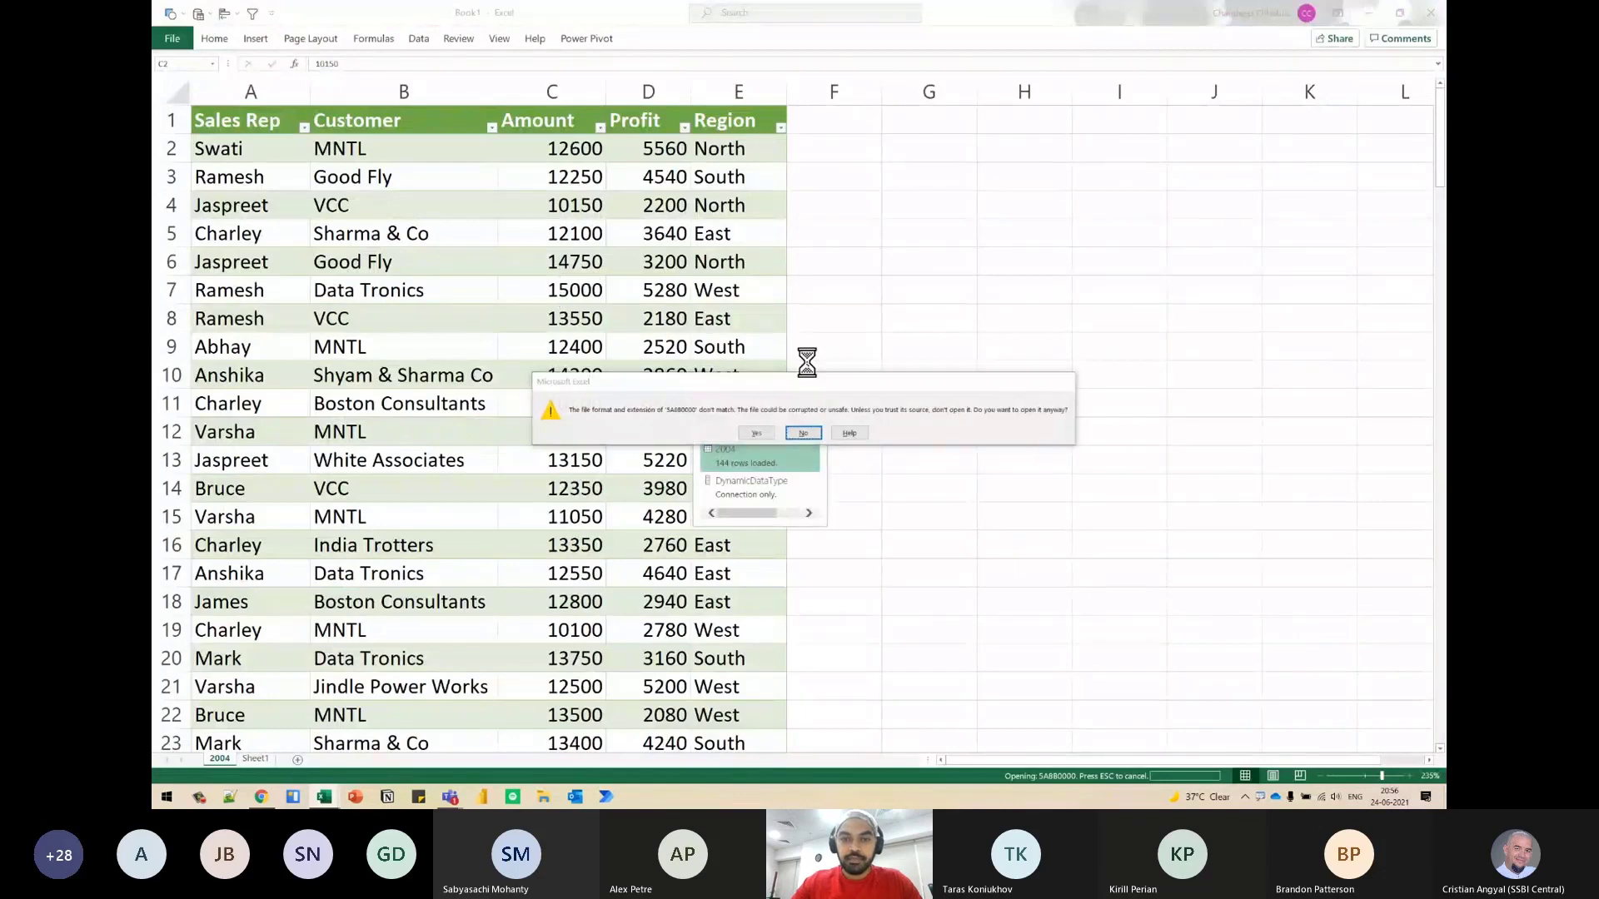
{"action": "left_click", "coordinate": [803, 433]}
{"action": "right_click", "coordinate": [497, 176]}
{"action": "key", "text": "alt+Tab"}
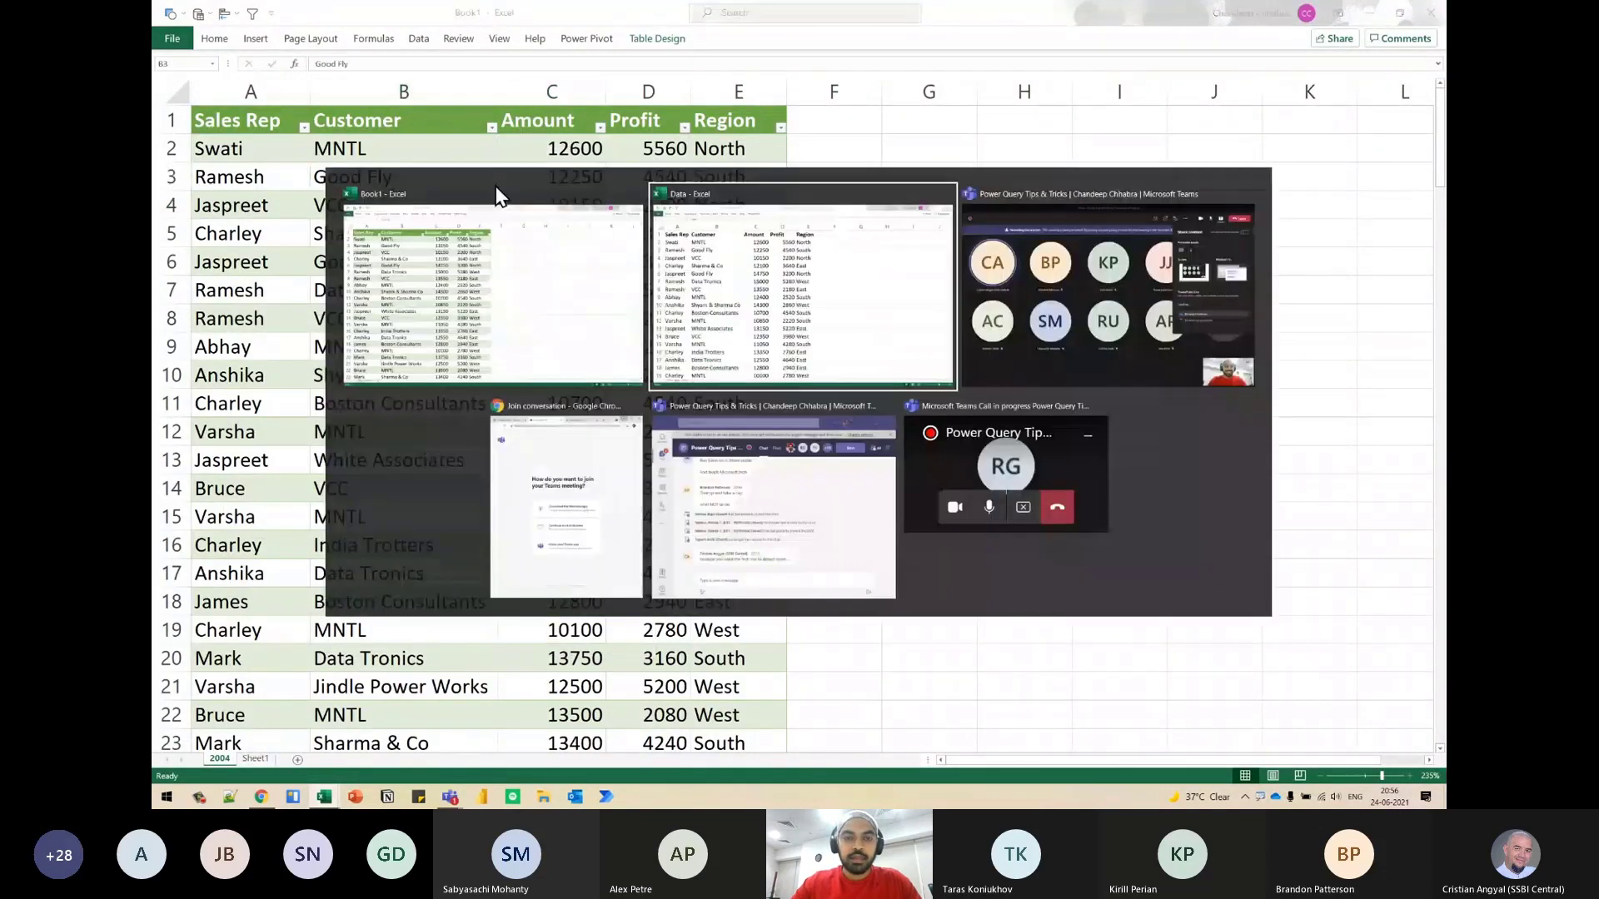
{"action": "key", "text": "alt+Tab"}
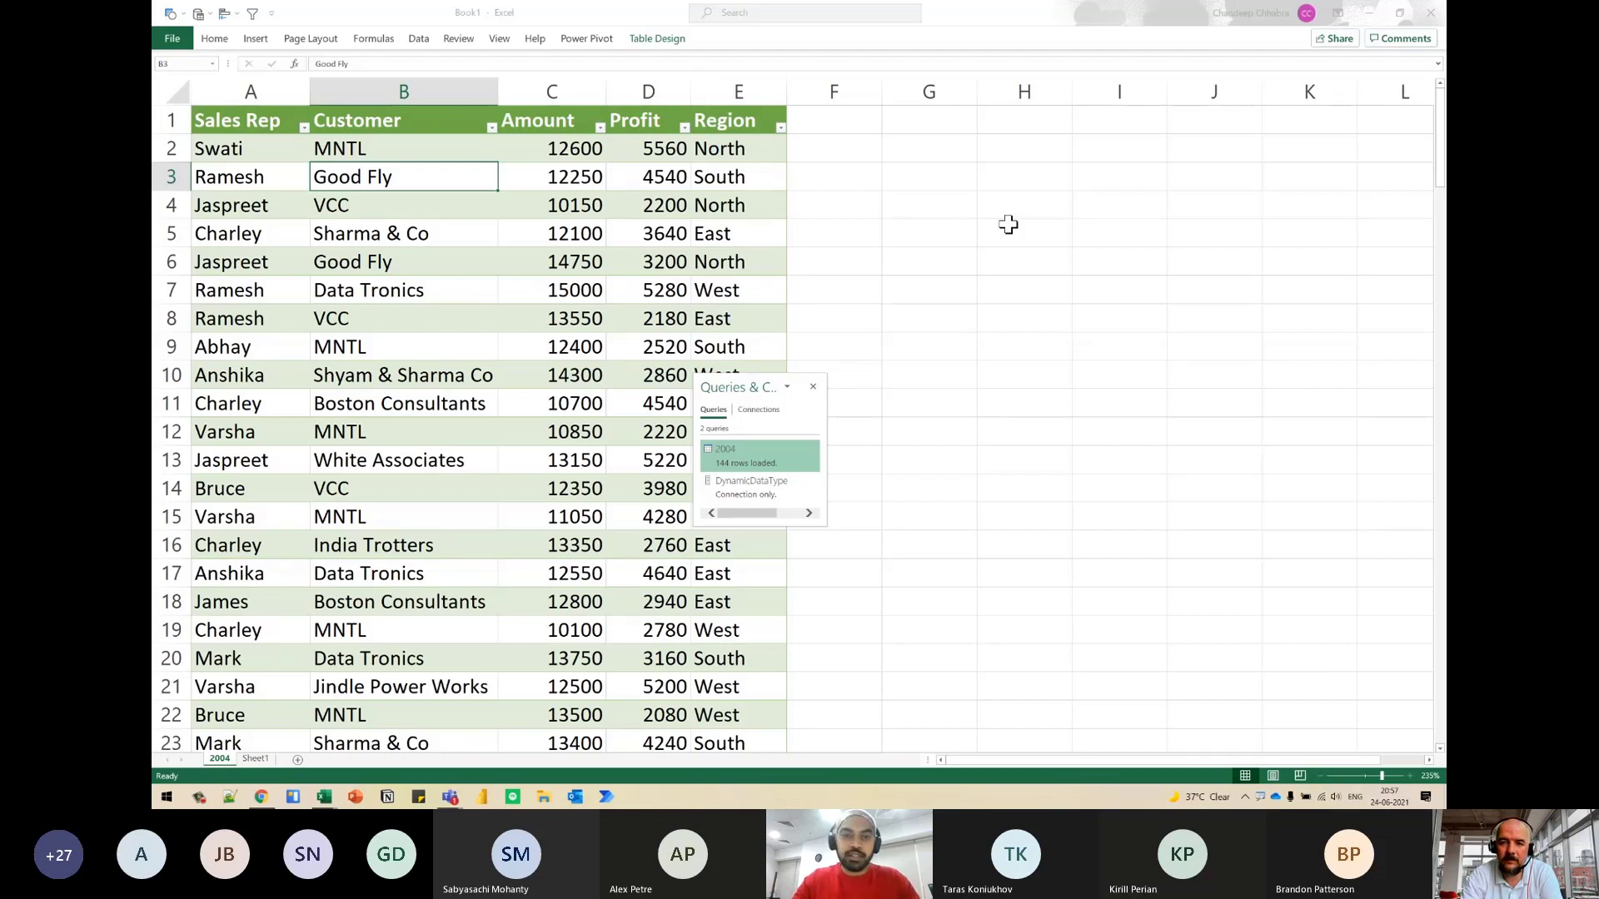
- Switch to the Microsoft Teams meeting window and stop sharing the screen
{"action": "left_click", "coordinate": [563, 403]}
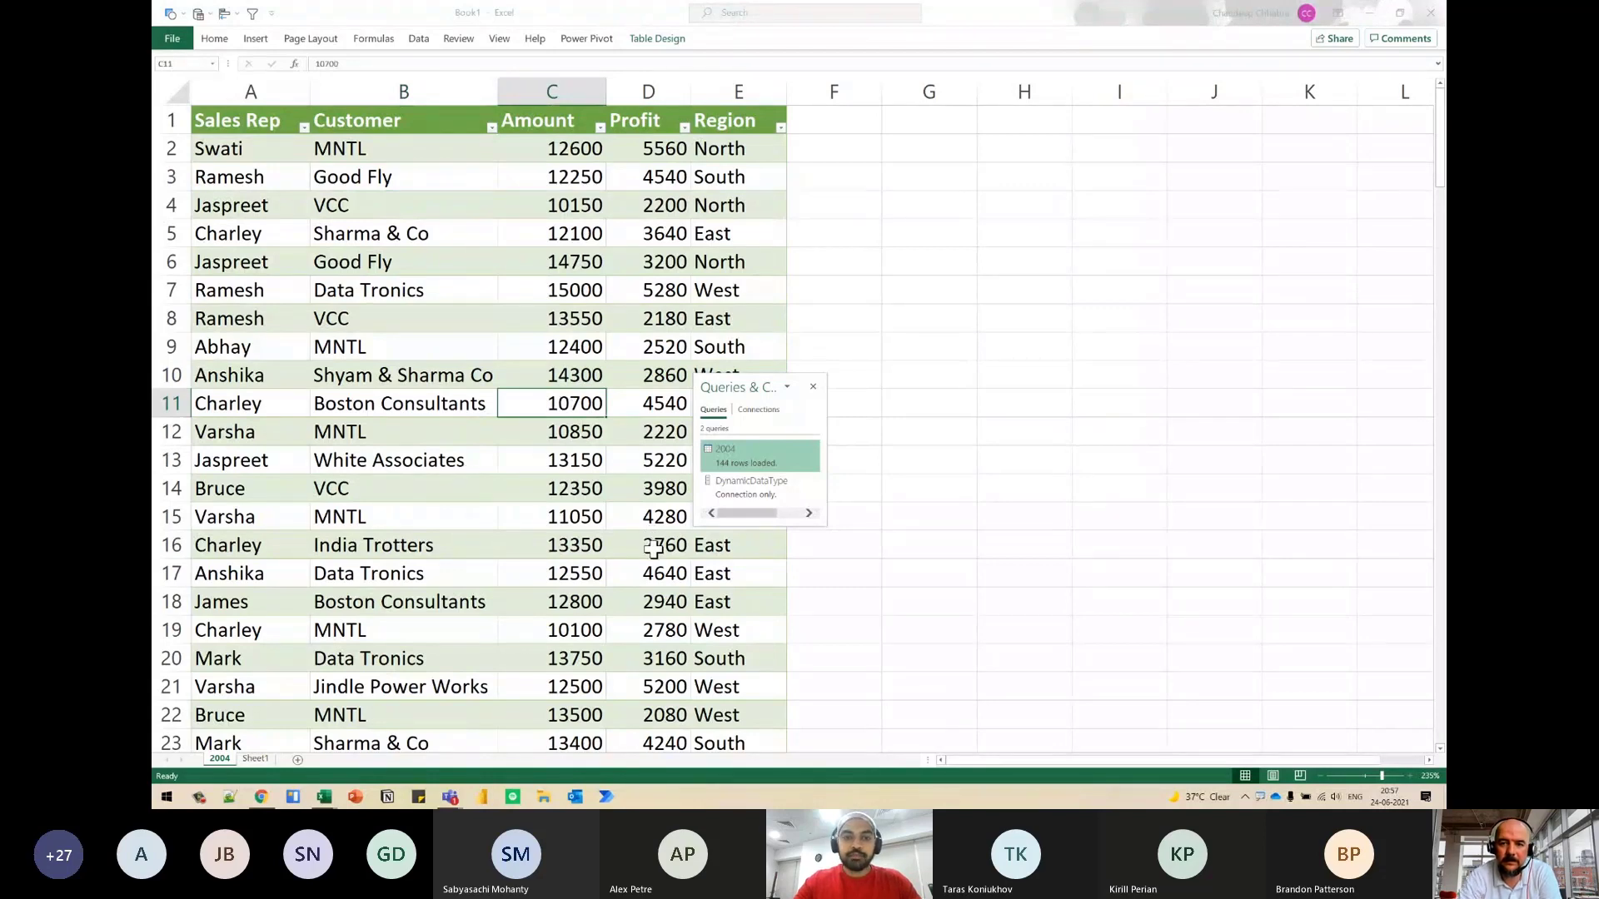
{"action": "key", "text": "alt+Tab"}
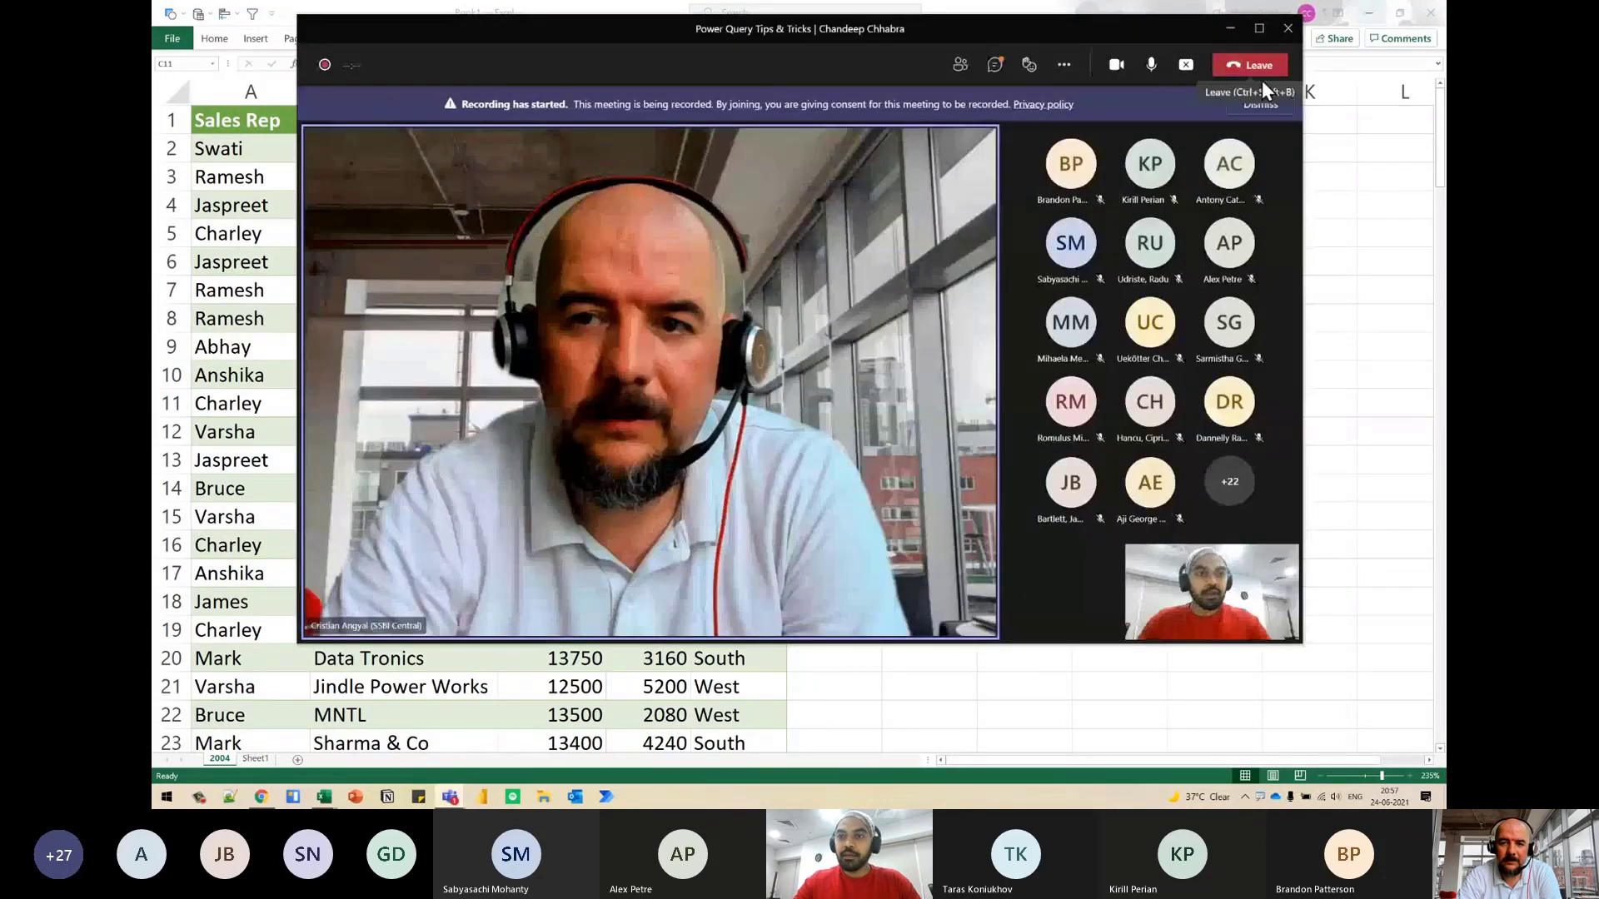
{"action": "left_click", "coordinate": [1186, 64]}
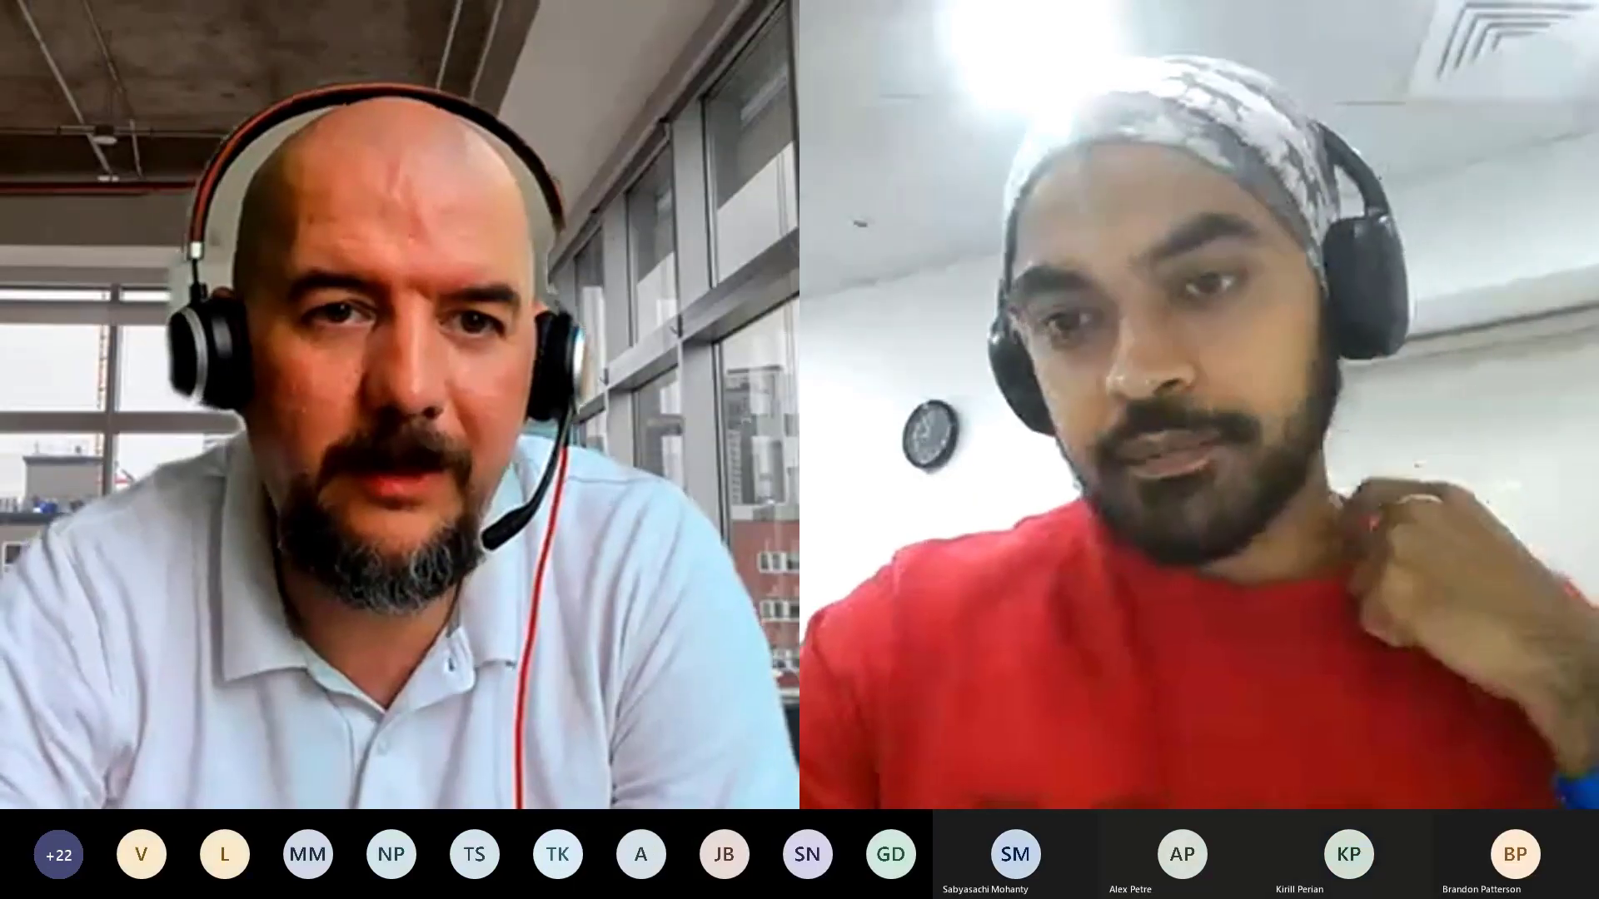